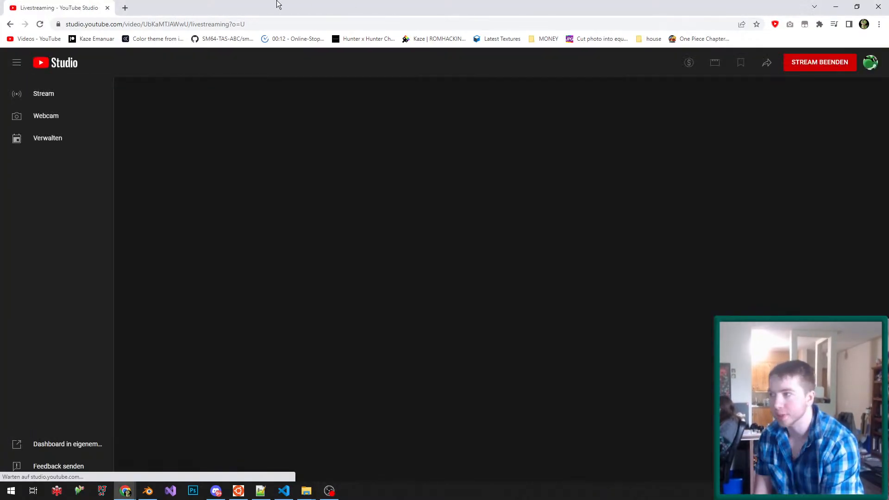
{"action": "left_click_drag", "start_coordinate": [277, 5], "coordinate": [888, 4]}
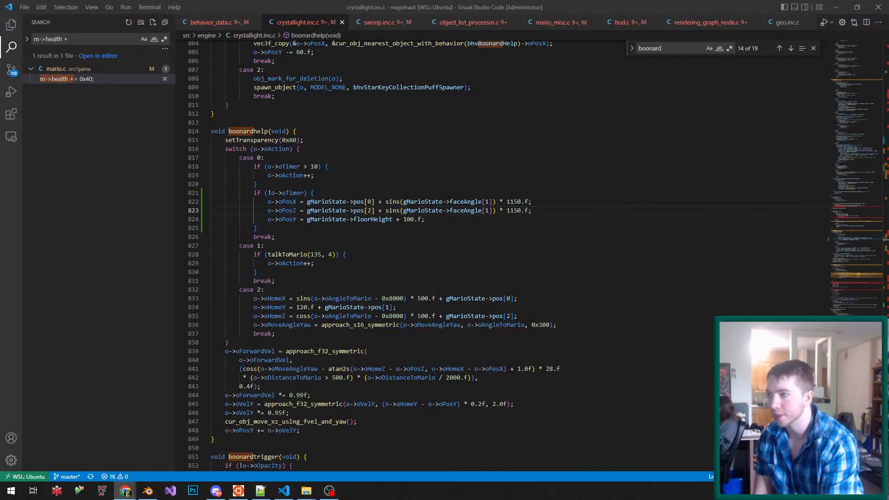
{"action": "left_click", "coordinate": [260, 490]}
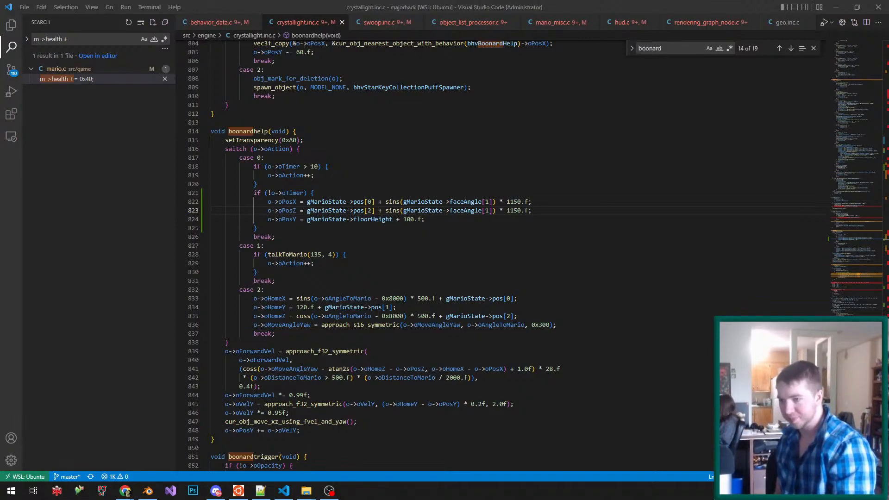
{"action": "left_click", "coordinate": [594, 321]}
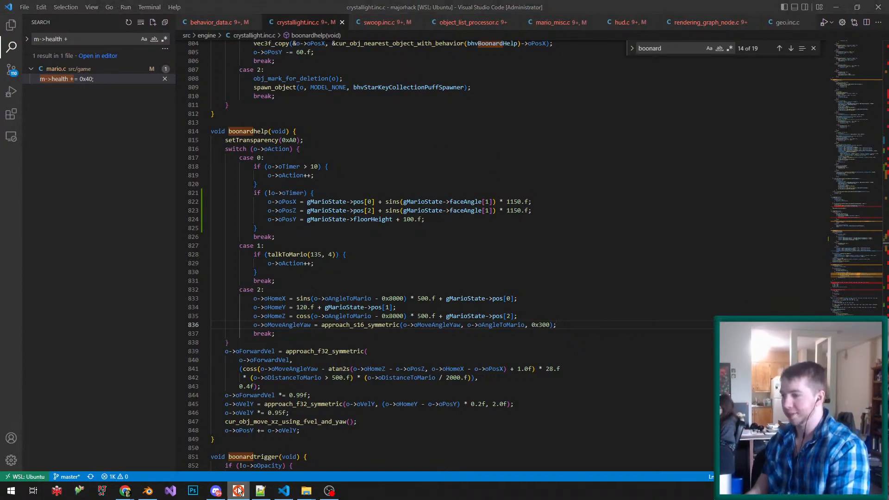
- Switch to Blender and open C11.blend from the Course 11 folder
{"action": "left_click", "coordinate": [148, 491]}
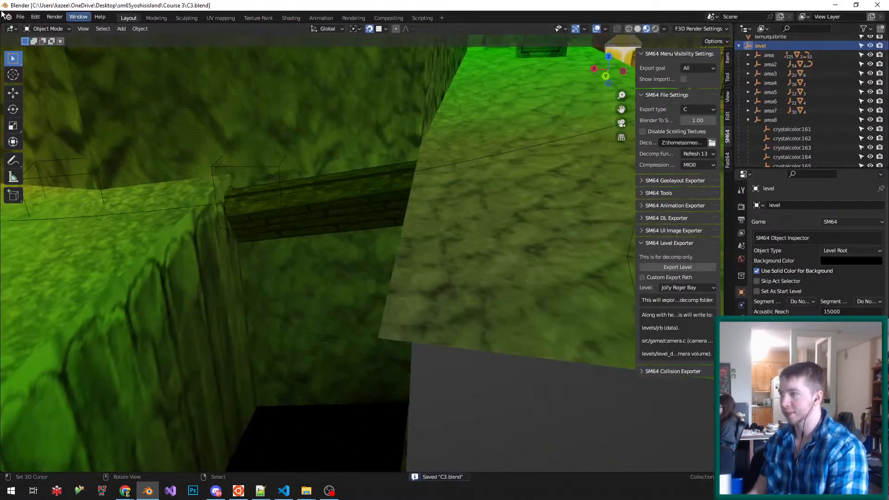
{"action": "left_click", "coordinate": [20, 16]}
{"action": "left_click", "coordinate": [36, 37]}
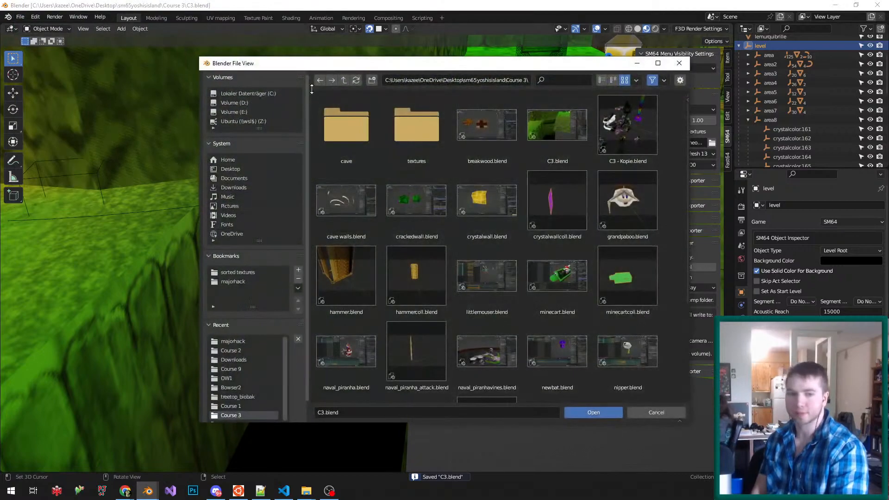
{"action": "left_click", "coordinate": [343, 84]}
{"action": "scroll", "coordinate": [440, 194], "scroll_direction": "down", "scroll_amount": 3}
{"action": "scroll", "coordinate": [440, 193], "scroll_direction": "up", "scroll_amount": 3}
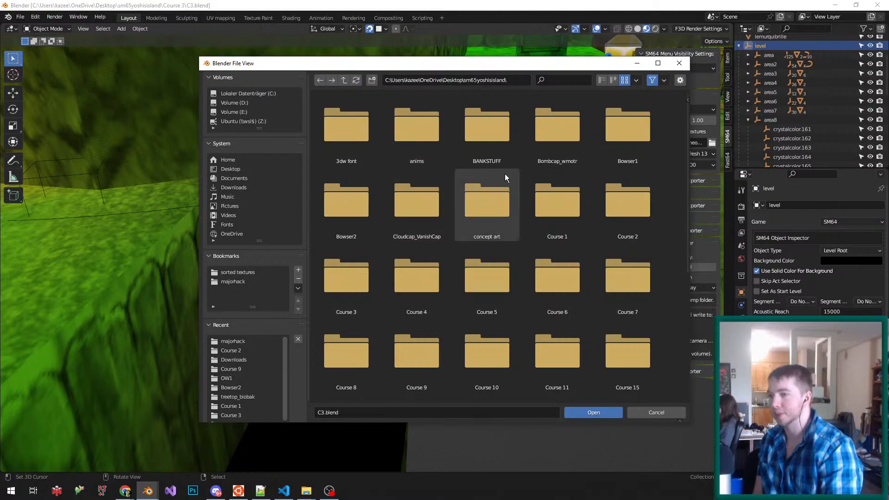
{"action": "scroll", "coordinate": [463, 198], "scroll_direction": "down", "scroll_amount": 3}
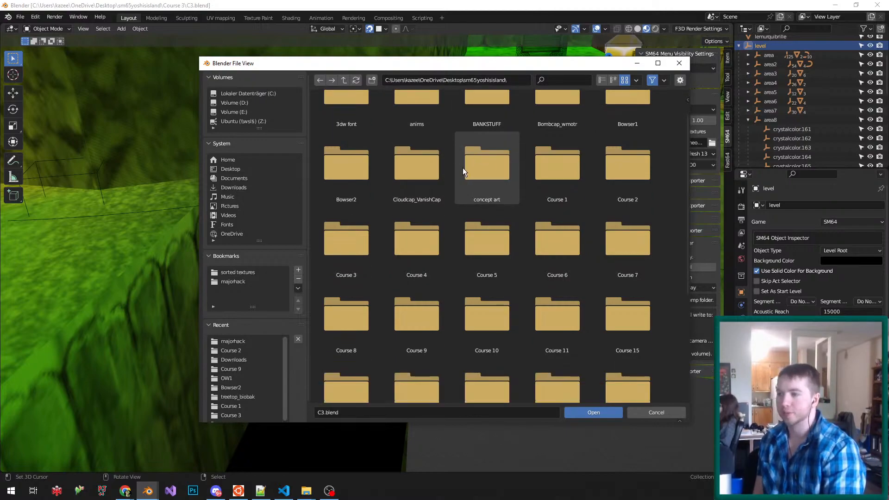
{"action": "scroll", "coordinate": [463, 168], "scroll_direction": "down", "scroll_amount": 3}
{"action": "left_click", "coordinate": [552, 190]}
{"action": "double_click", "coordinate": [552, 190]}
{"action": "double_click", "coordinate": [431, 147]}
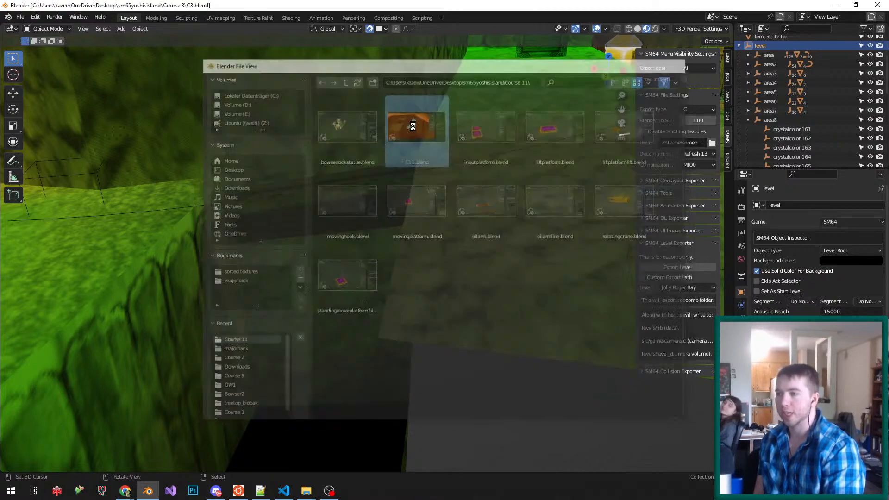
{"action": "key", "text": "ctrl+s"}
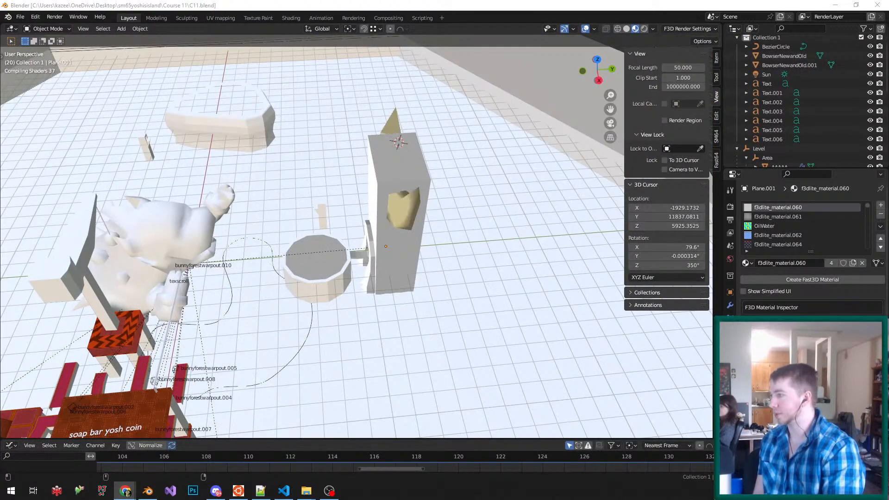
- Examine the C11 level around the horned tower, the round platform and the rock formation from several distances and angles
{"action": "scroll", "coordinate": [240, 161], "scroll_direction": "down", "scroll_amount": 5}
{"action": "scroll", "coordinate": [225, 167], "scroll_direction": "up", "scroll_amount": 5}
{"action": "middle_click_drag", "start_coordinate": [189, 208], "coordinate": [179, 171]}
{"action": "scroll", "coordinate": [227, 143], "scroll_direction": "down", "scroll_amount": 5}
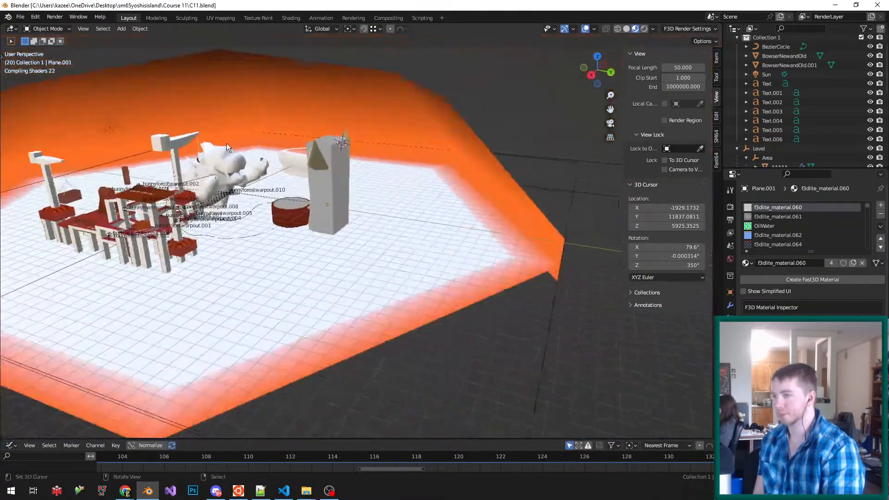
{"action": "scroll", "coordinate": [207, 156], "scroll_direction": "up", "scroll_amount": 8}
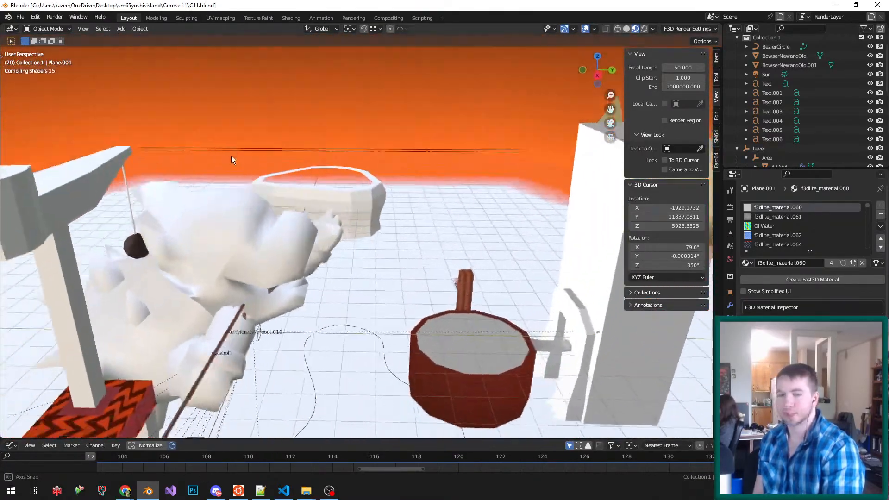
{"action": "middle_click_drag", "start_coordinate": [232, 155], "coordinate": [222, 142]}
{"action": "scroll", "coordinate": [292, 216], "scroll_direction": "down", "scroll_amount": 4}
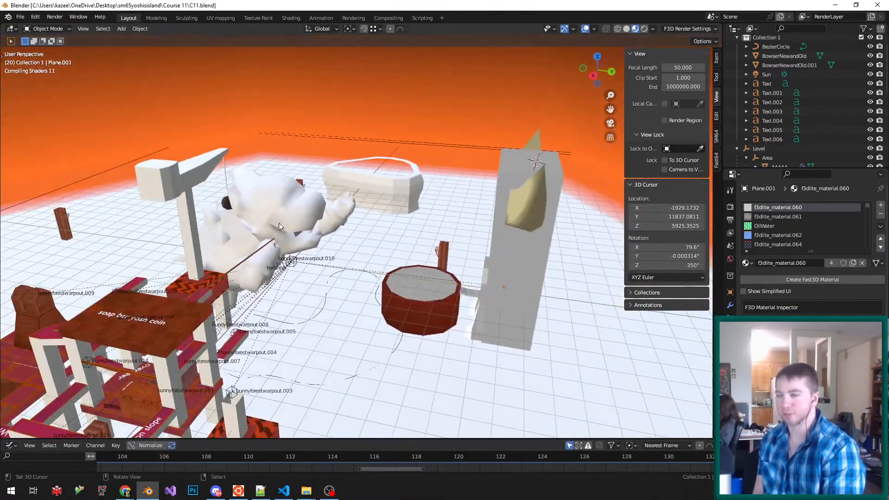
{"action": "scroll", "coordinate": [291, 230], "scroll_direction": "up", "scroll_amount": 3}
{"action": "scroll", "coordinate": [360, 303], "scroll_direction": "down", "scroll_amount": 3}
{"action": "scroll", "coordinate": [365, 278], "scroll_direction": "up", "scroll_amount": 4}
{"action": "middle_click_drag", "start_coordinate": [376, 263], "coordinate": [397, 250]}
{"action": "scroll", "coordinate": [347, 270], "scroll_direction": "down", "scroll_amount": 4}
{"action": "scroll", "coordinate": [534, 304], "scroll_direction": "up", "scroll_amount": 4}
{"action": "scroll", "coordinate": [397, 251], "scroll_direction": "down", "scroll_amount": 3}
{"action": "scroll", "coordinate": [348, 236], "scroll_direction": "up", "scroll_amount": 3}
{"action": "middle_click_drag", "start_coordinate": [302, 224], "coordinate": [384, 291]}
- Select the round platform's grey top face in the Plane mesh, return to Object Mode and save the file
{"action": "key", "text": "ctrl+s"}
{"action": "right_click", "coordinate": [412, 282]}
{"action": "key", "text": "Tab"}
{"action": "right_click", "coordinate": [341, 309]}
{"action": "middle_click_drag", "start_coordinate": [341, 309], "coordinate": [400, 268]}
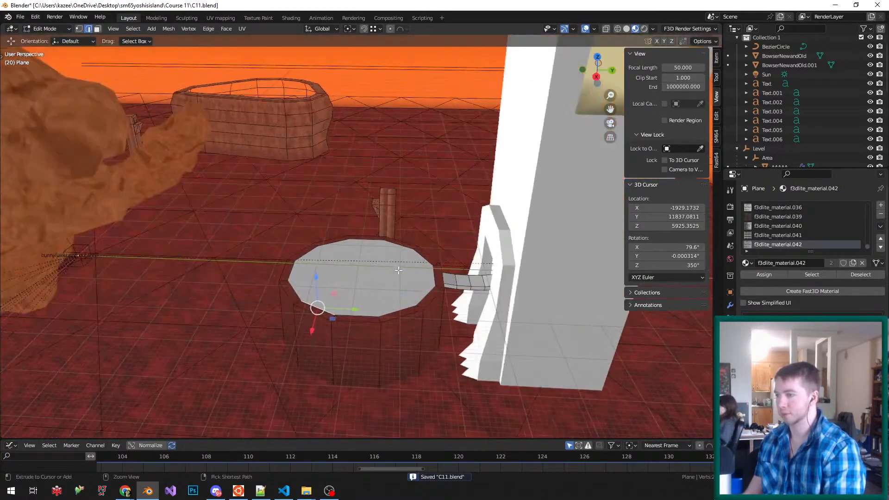
{"action": "key", "text": "ctrl+Tab"}
{"action": "left_click", "coordinate": [357, 297]}
{"action": "key", "text": "ctrl+Tab"}
{"action": "left_click", "coordinate": [343, 312]}
{"action": "right_click", "coordinate": [355, 279]}
{"action": "key", "text": "Tab"}
{"action": "key", "text": "ctrl+s"}
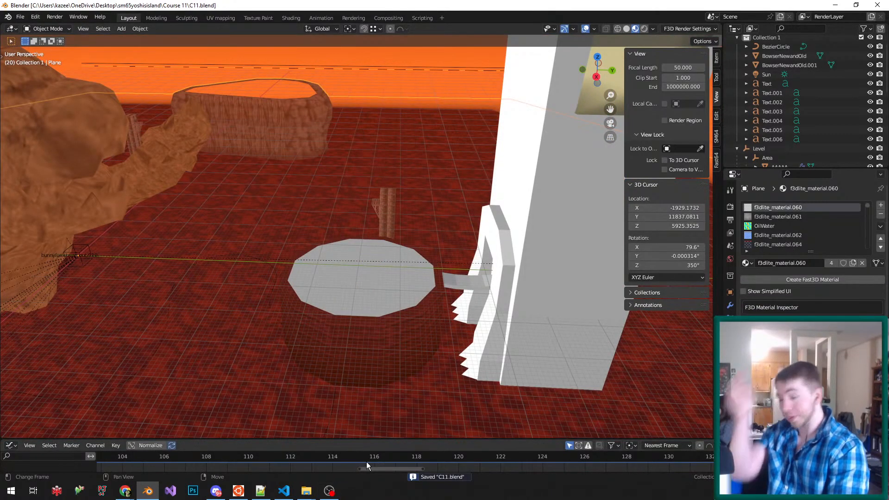
- Switch to Notepad++ and bring its window with the super mario 32.txt notes onto this screen
{"action": "left_click", "coordinate": [264, 496]}
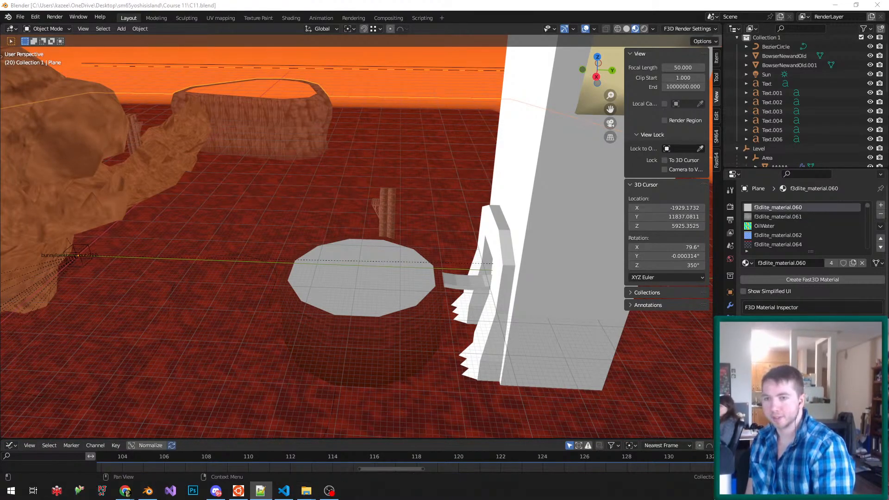
{"action": "left_click_drag", "start_coordinate": [888, 74], "coordinate": [888, 51]}
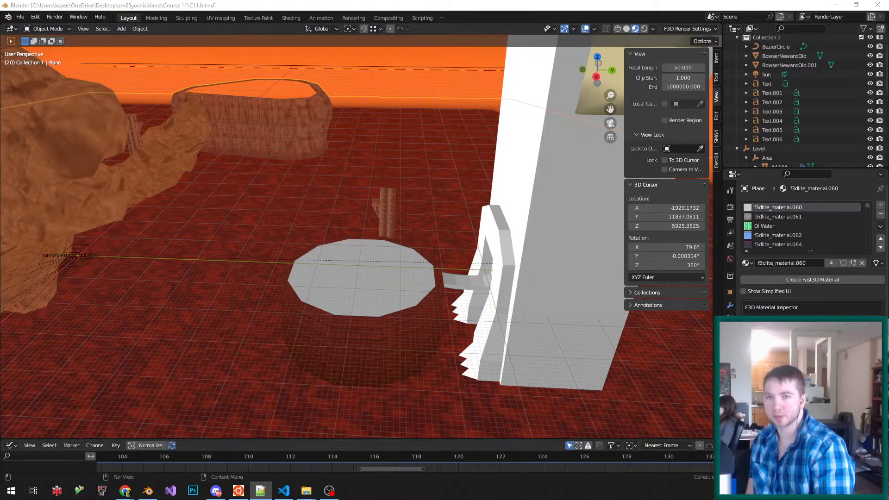
{"action": "left_click_drag", "start_coordinate": [888, 51], "coordinate": [468, 46]}
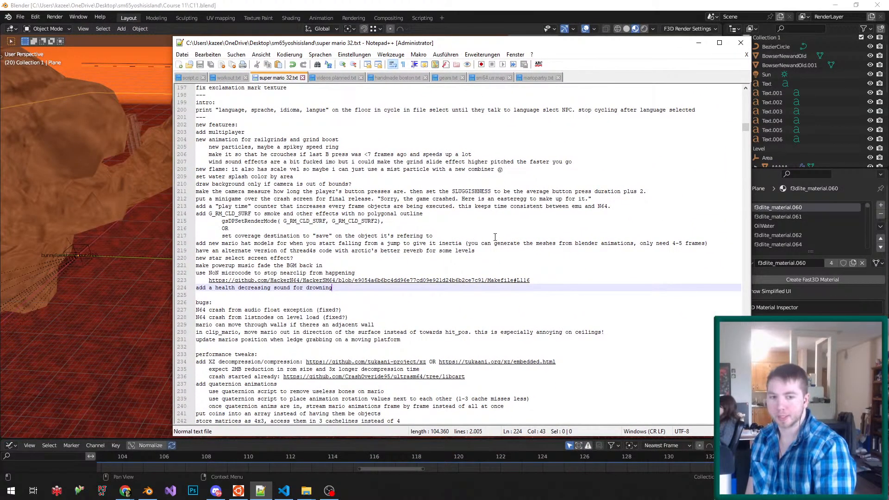
- Look through super mario 32.txt for the course 11 notes on yoshi coins, areas and Frantic Fleet Factory missions
{"action": "scroll", "coordinate": [495, 238], "scroll_direction": "down", "scroll_amount": 20}
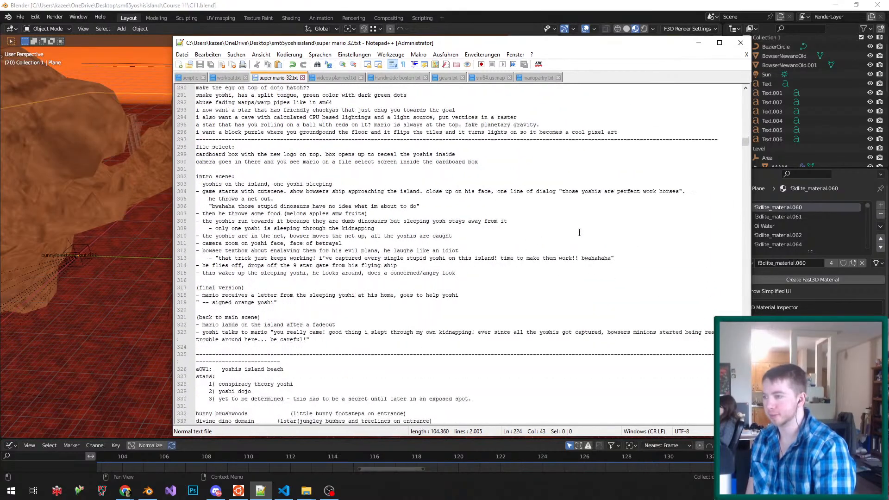
{"action": "left_click_drag", "start_coordinate": [746, 142], "coordinate": [744, 305]}
{"action": "scroll", "coordinate": [528, 270], "scroll_direction": "down", "scroll_amount": 10}
{"action": "left_click", "coordinate": [513, 272]}
{"action": "scroll", "coordinate": [513, 270], "scroll_direction": "down", "scroll_amount": 20}
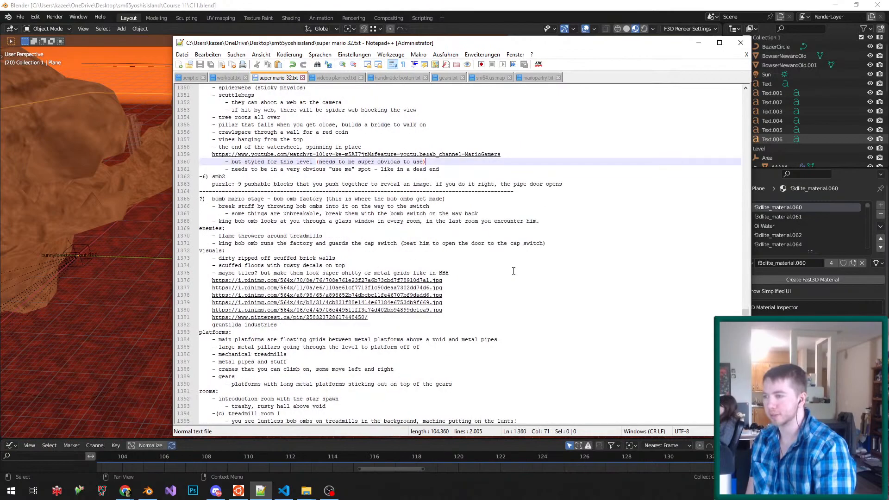
{"action": "scroll", "coordinate": [507, 293], "scroll_direction": "down", "scroll_amount": 20}
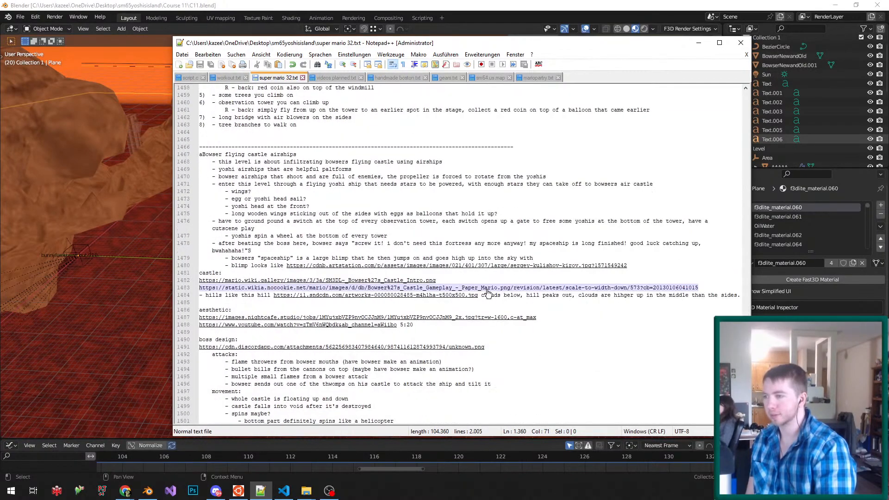
{"action": "scroll", "coordinate": [488, 292], "scroll_direction": "down", "scroll_amount": 6}
{"action": "scroll", "coordinate": [488, 291], "scroll_direction": "down", "scroll_amount": 3}
{"action": "left_click", "coordinate": [474, 304]}
{"action": "scroll", "coordinate": [476, 305], "scroll_direction": "down", "scroll_amount": 15}
{"action": "scroll", "coordinate": [476, 305], "scroll_direction": "down", "scroll_amount": 20}
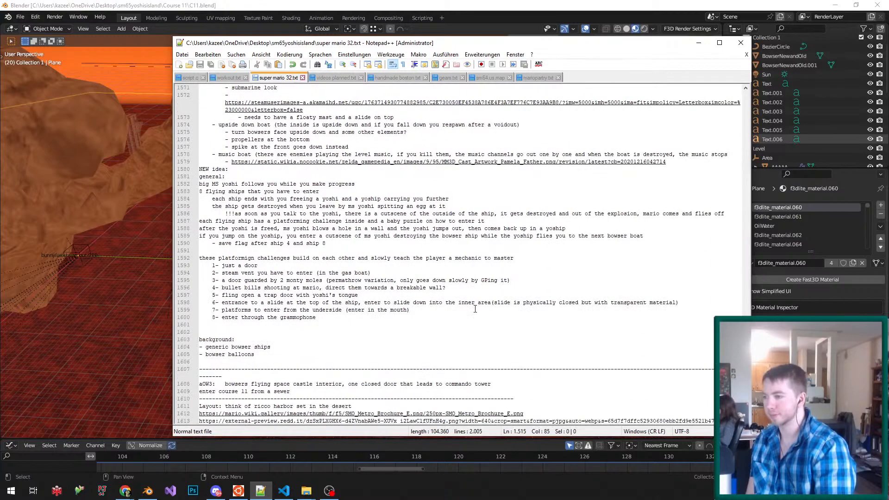
{"action": "scroll", "coordinate": [486, 291], "scroll_direction": "down", "scroll_amount": 3}
{"action": "left_click", "coordinate": [334, 236]}
{"action": "scroll", "coordinate": [334, 236], "scroll_direction": "down", "scroll_amount": 1}
{"action": "left_click", "coordinate": [319, 139]}
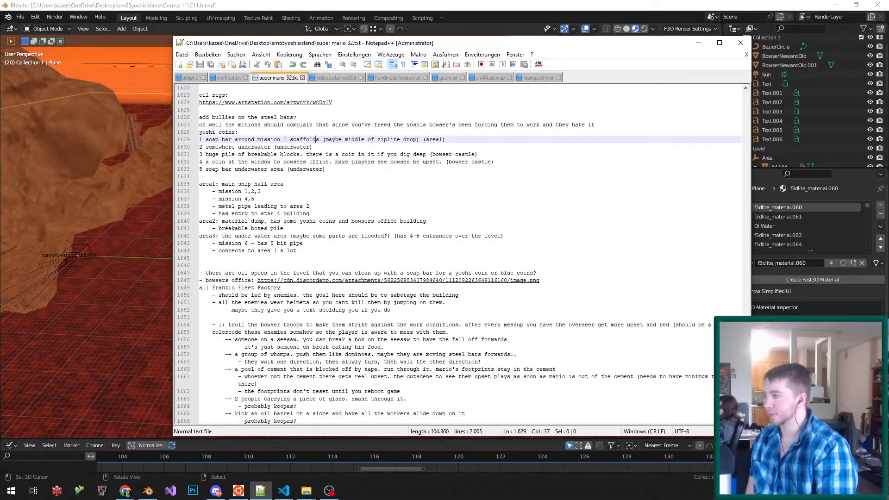
- Switch back to Blender and enter Edit Mode on the horned tower with its whole mesh selected
{"action": "left_click", "coordinate": [125, 490]}
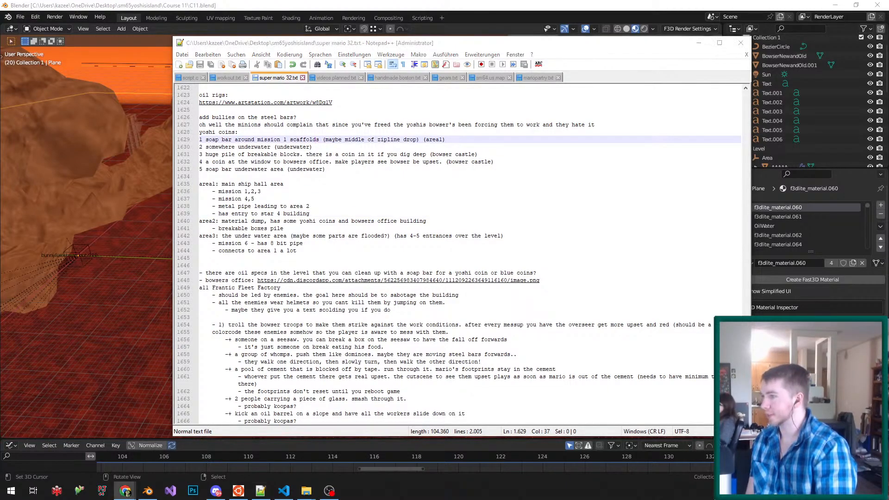
{"action": "left_click", "coordinate": [367, 3]}
{"action": "middle_click_drag", "start_coordinate": [408, 151], "coordinate": [490, 302]}
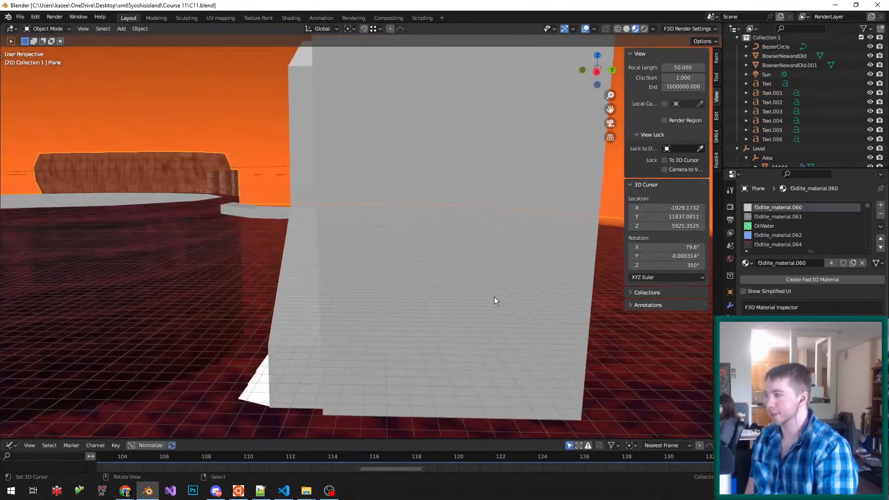
{"action": "middle_click_drag", "start_coordinate": [485, 222], "coordinate": [439, 185]}
{"action": "right_click", "coordinate": [385, 181]}
{"action": "key", "text": "Tab"}
{"action": "middle_click_drag", "start_coordinate": [385, 182], "coordinate": [354, 167]}
{"action": "scroll", "coordinate": [378, 229], "scroll_direction": "down", "scroll_amount": 3}
{"action": "key", "text": "a"}
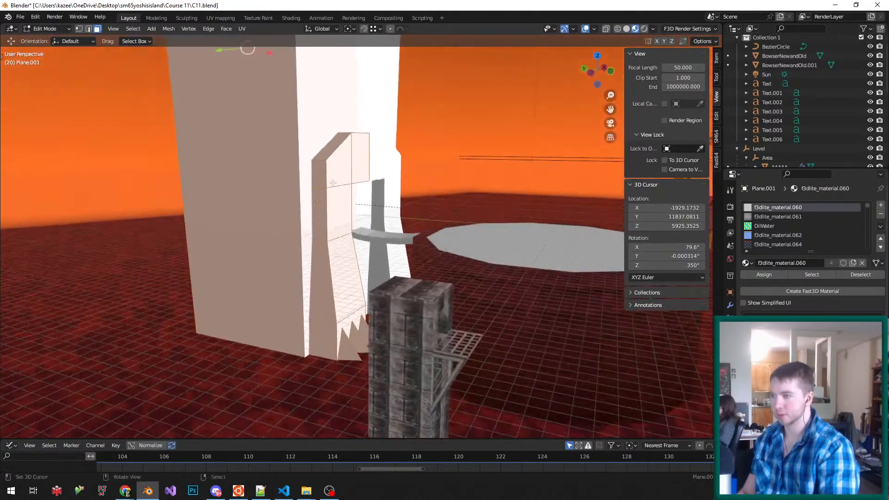
- Add two evenly spaced horizontal loop cuts around the tower's body and save the file
{"action": "scroll", "coordinate": [353, 167], "scroll_direction": "down", "scroll_amount": 7}
{"action": "scroll", "coordinate": [353, 100], "scroll_direction": "up", "scroll_amount": 5}
{"action": "middle_click_drag", "start_coordinate": [353, 93], "coordinate": [280, 114]}
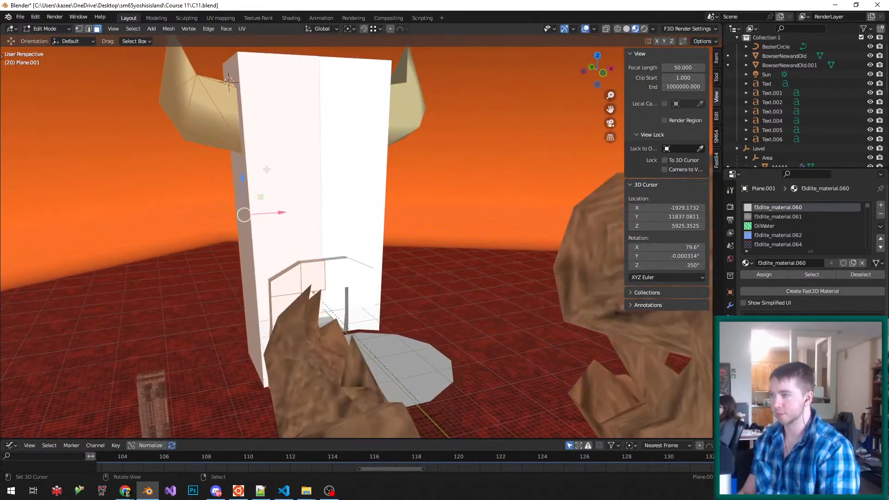
{"action": "scroll", "coordinate": [254, 185], "scroll_direction": "up", "scroll_amount": 1}
{"action": "key", "text": "ctrl+r"}
{"action": "scroll", "coordinate": [255, 185], "scroll_direction": "up", "scroll_amount": 1}
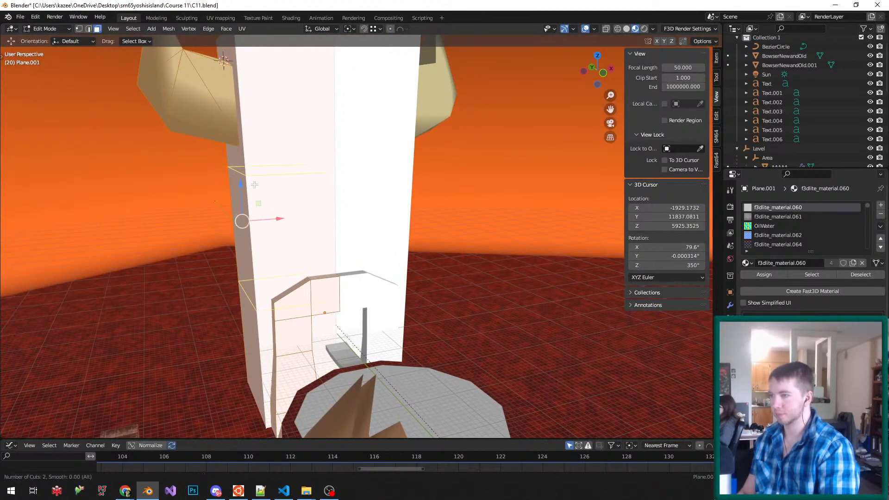
{"action": "left_click", "coordinate": [254, 184]}
{"action": "right_click", "coordinate": [254, 185]}
{"action": "middle_click_drag", "start_coordinate": [276, 257], "coordinate": [309, 292]}
{"action": "key", "text": "ctrl+s"}
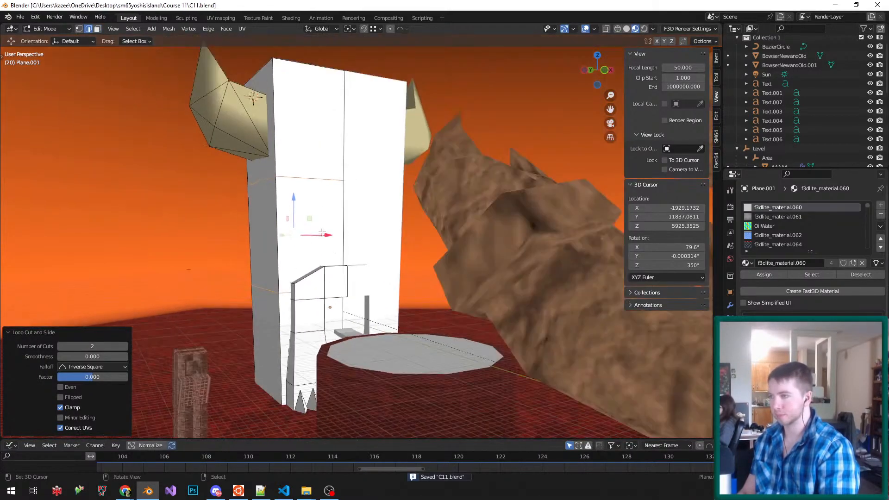
- Edge-slide both new loops upward by a factor of -0.225, aligning the lower one with the door arch's top, and save
{"action": "scroll", "coordinate": [323, 235], "scroll_direction": "up", "scroll_amount": 2}
{"action": "key", "text": "g"}
{"action": "key", "text": "g"}
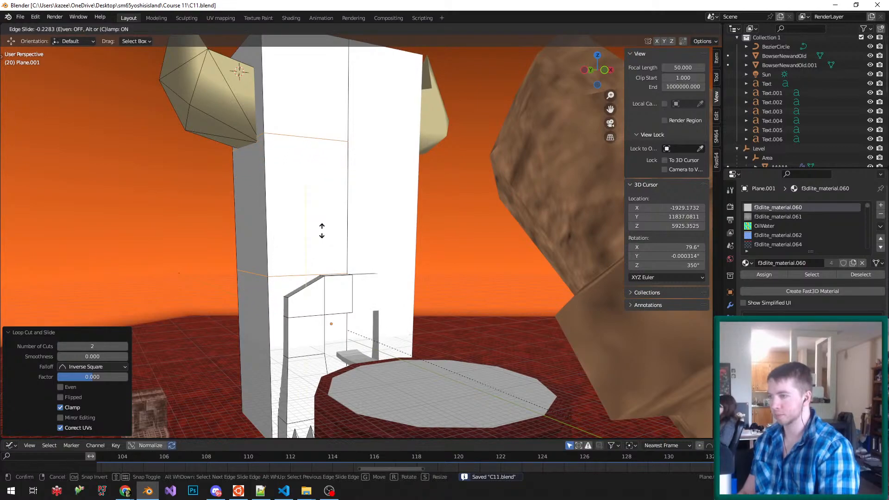
{"action": "left_click", "coordinate": [321, 231]}
{"action": "key", "text": "ctrl+s"}
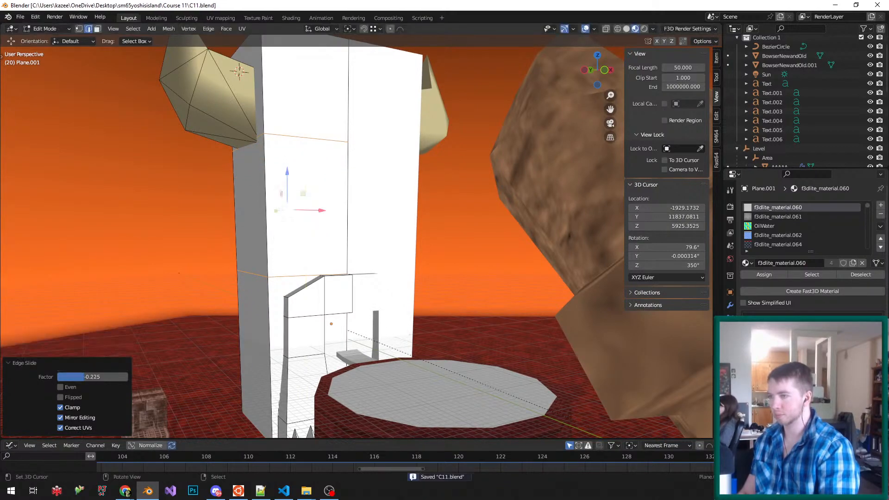
- In face select mode, select the front and side faces between the tower's two new loops and save the file
{"action": "scroll", "coordinate": [356, 236], "scroll_direction": "up", "scroll_amount": 6}
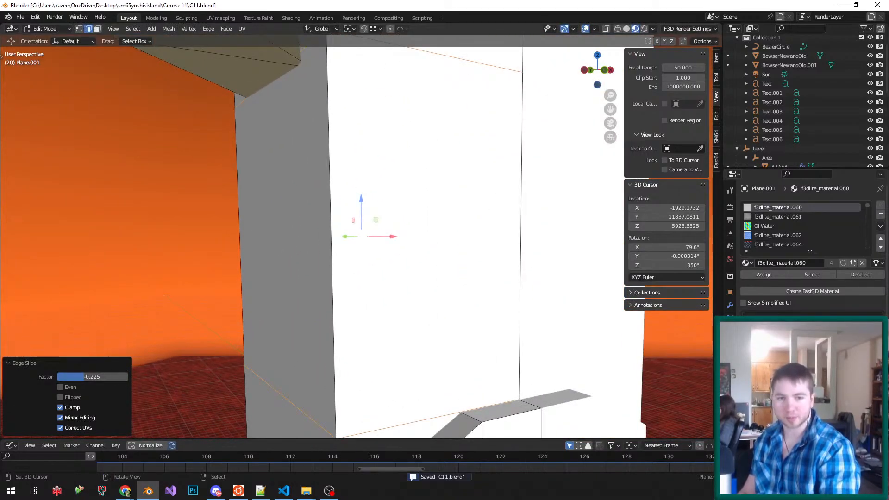
{"action": "scroll", "coordinate": [324, 310], "scroll_direction": "down", "scroll_amount": 6}
{"action": "scroll", "coordinate": [326, 312], "scroll_direction": "up", "scroll_amount": 3}
{"action": "key", "text": "ctrl+Tab"}
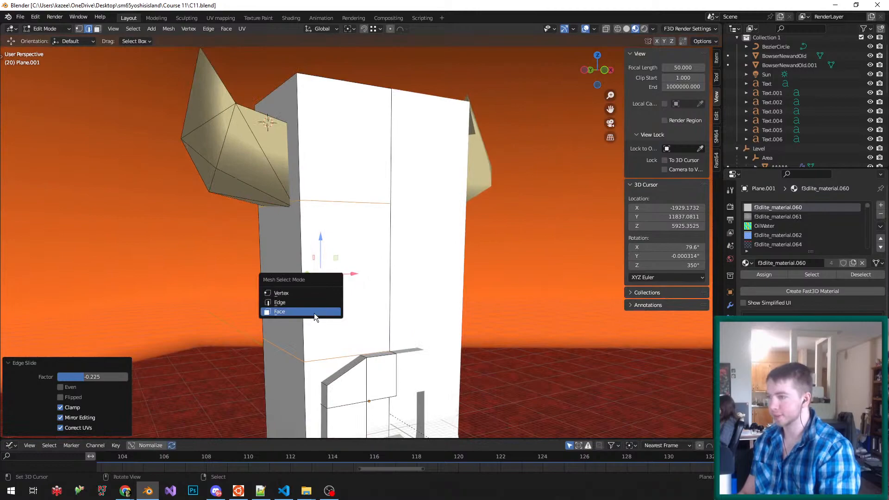
{"action": "left_click", "coordinate": [314, 313]}
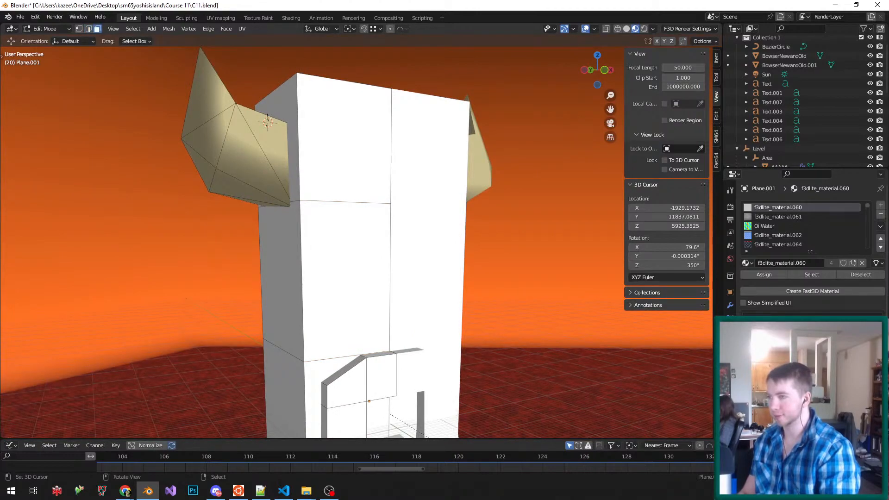
{"action": "right_click", "coordinate": [314, 313]}
{"action": "right_click", "coordinate": [290, 313], "text": "shift"}
{"action": "scroll", "coordinate": [304, 324], "scroll_direction": "down", "scroll_amount": 2}
{"action": "scroll", "coordinate": [303, 324], "scroll_direction": "up", "scroll_amount": 3}
{"action": "key", "text": "ctrl+s"}
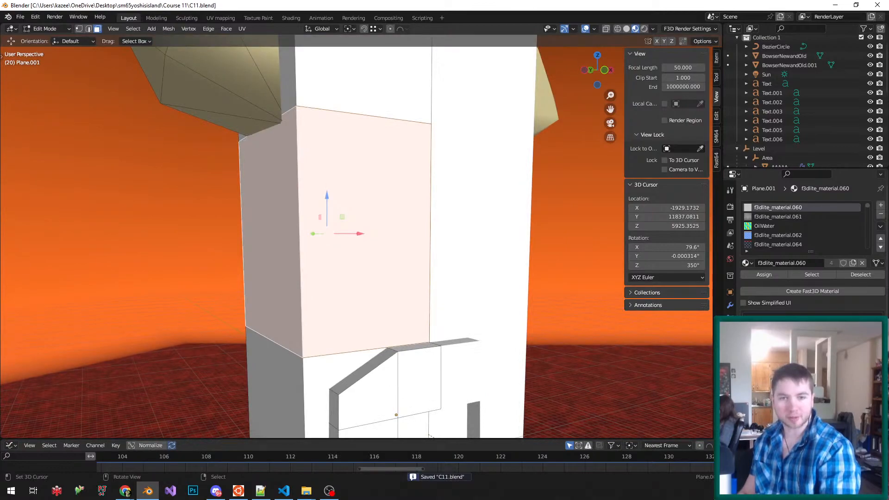
{"action": "scroll", "coordinate": [341, 324], "scroll_direction": "down", "scroll_amount": 2}
{"action": "scroll", "coordinate": [341, 324], "scroll_direction": "up", "scroll_amount": 3}
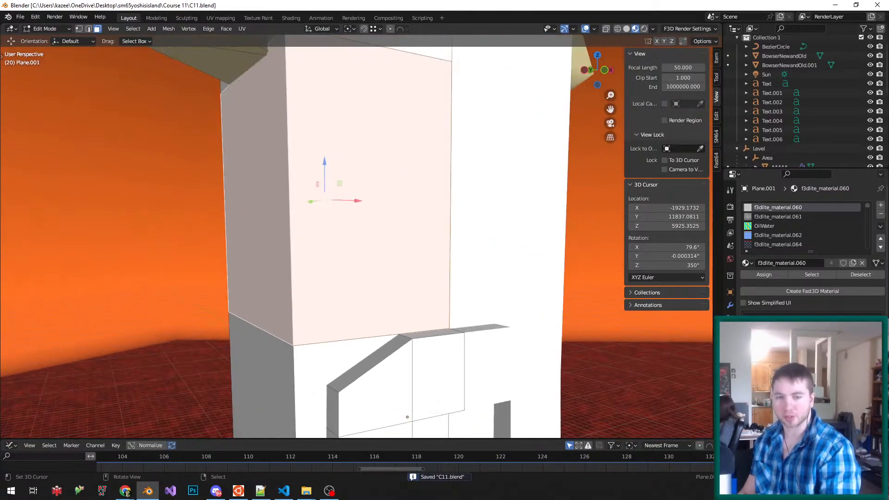
- Change the tower mesh to edge select mode and look over the surrounding level
{"action": "middle_click_drag", "start_coordinate": [341, 324], "coordinate": [370, 319]}
{"action": "key", "text": "ctrl+Tab"}
{"action": "left_click", "coordinate": [398, 284]}
{"action": "middle_click_drag", "start_coordinate": [398, 284], "coordinate": [207, 306]}
{"action": "scroll", "coordinate": [371, 324], "scroll_direction": "down", "scroll_amount": 7}
{"action": "middle_click_drag", "start_coordinate": [208, 353], "coordinate": [253, 348]}
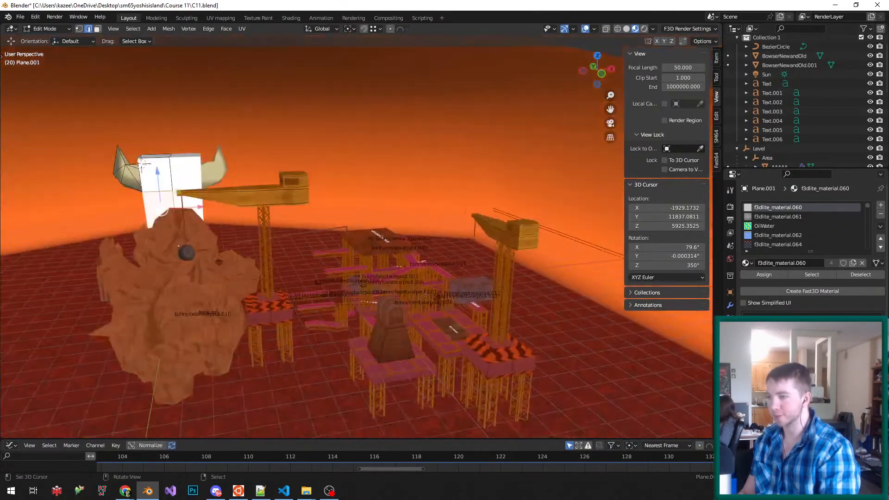
{"action": "scroll", "coordinate": [435, 324], "scroll_direction": "up", "scroll_amount": 4}
{"action": "scroll", "coordinate": [435, 324], "scroll_direction": "down", "scroll_amount": 4}
{"action": "scroll", "coordinate": [144, 237], "scroll_direction": "up", "scroll_amount": 5}
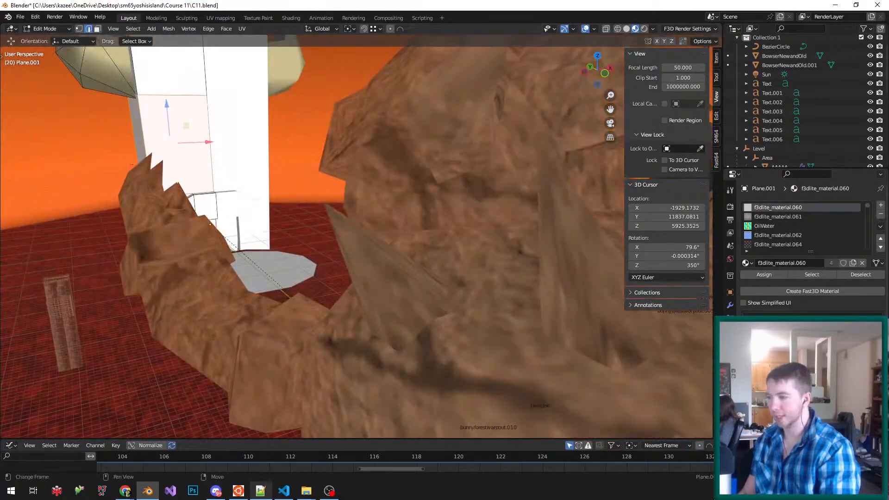
- Switch to Visual Studio Code and close the swoop.inc.c and object_list_processor.c files
{"action": "left_click", "coordinate": [284, 490]}
{"action": "left_click", "coordinate": [392, 25]}
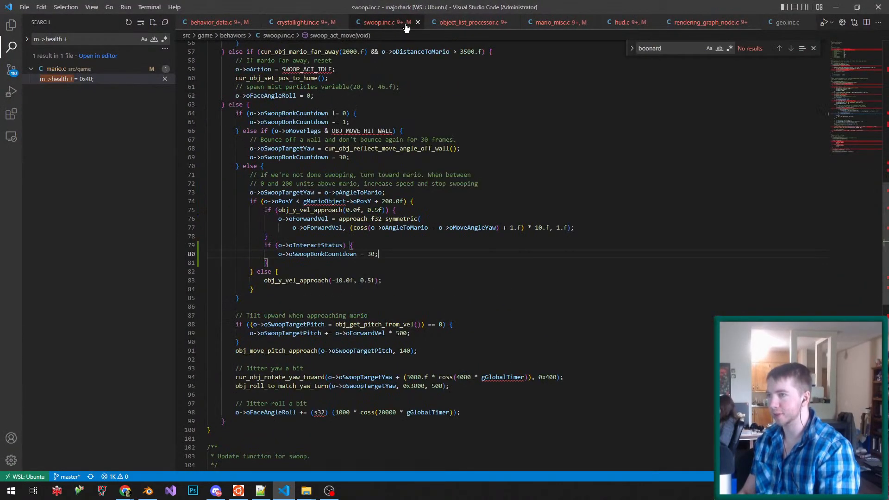
{"action": "middle_click", "coordinate": [405, 25]}
{"action": "left_click", "coordinate": [405, 26]}
{"action": "middle_click", "coordinate": [405, 25]}
{"action": "left_click", "coordinate": [405, 25]}
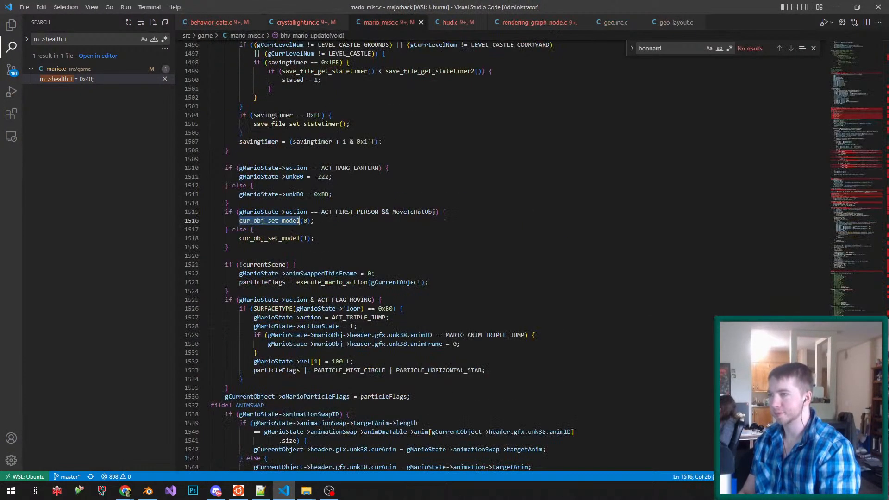
- Bring up rendering_graph_node.c and search the whole project for TEST_STAGE
{"action": "left_click", "coordinate": [534, 22]}
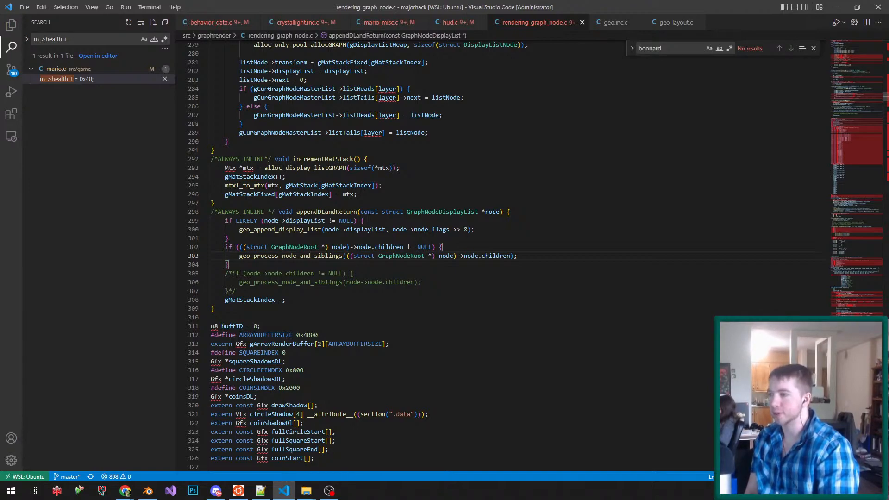
{"action": "left_click", "coordinate": [275, 159]}
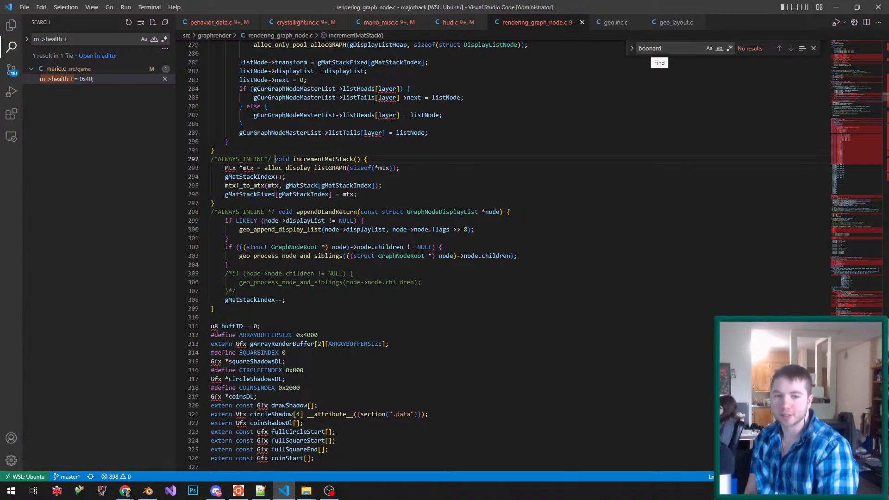
{"action": "key", "text": "ctrl+shift+f"}
{"action": "type", "text": "TS"}
{"action": "key", "text": "BackSpace"}
{"action": "type", "text": "EST_STAGE"}
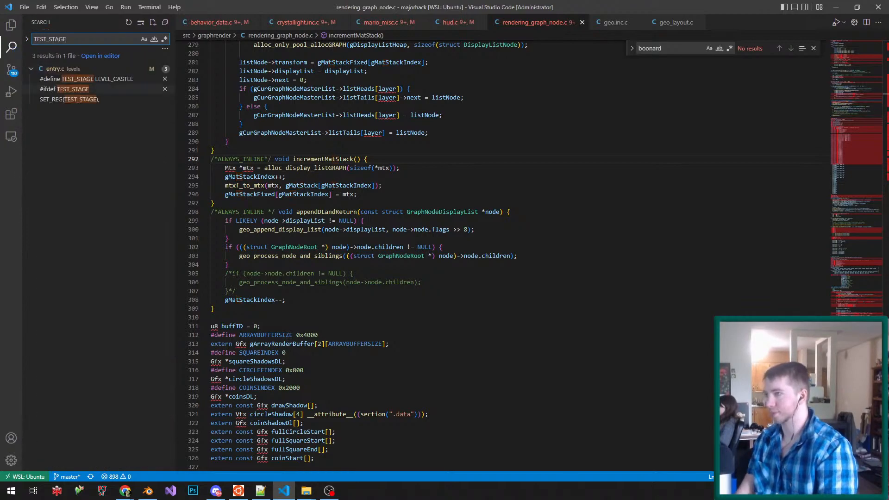
- Set the TEST_STAGE define in entry.c to LEVEL_CASTLE_COURTYARD and save the file
{"action": "left_click", "coordinate": [79, 79]}
{"action": "left_click", "coordinate": [296, 123]}
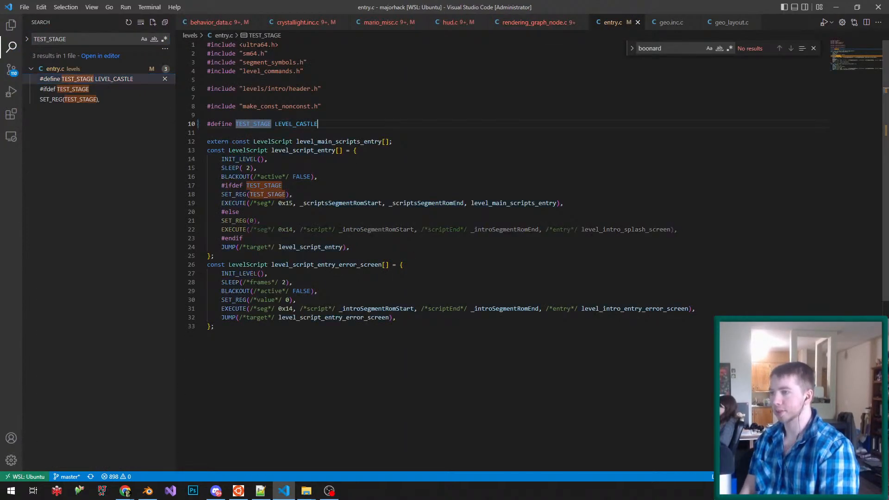
{"action": "type", "text": "_"}
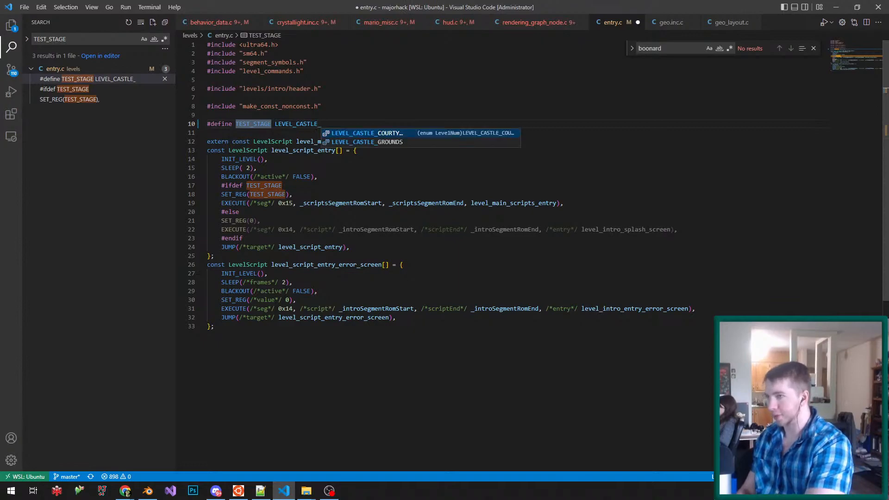
{"action": "key", "text": "Tab"}
{"action": "key", "text": "ctrl+s"}
{"action": "key", "text": "alt+Tab"}
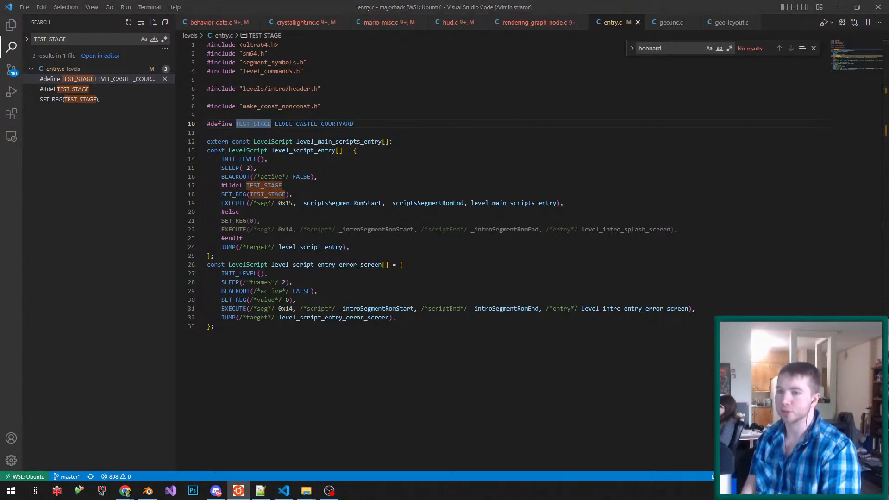
- Look through the open mario_misc.c, hud.c and rendering_graph_node.c files, and close crystallight.inc.c
{"action": "left_click", "coordinate": [386, 23]}
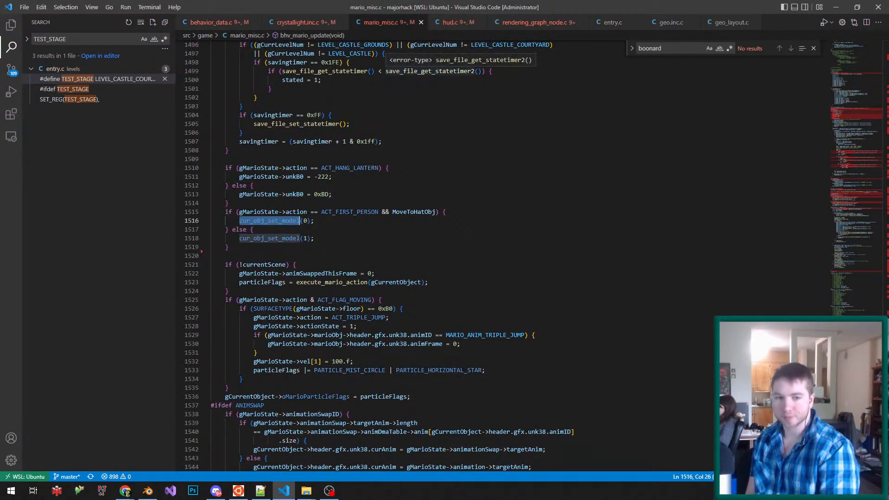
{"action": "left_click", "coordinate": [451, 22]}
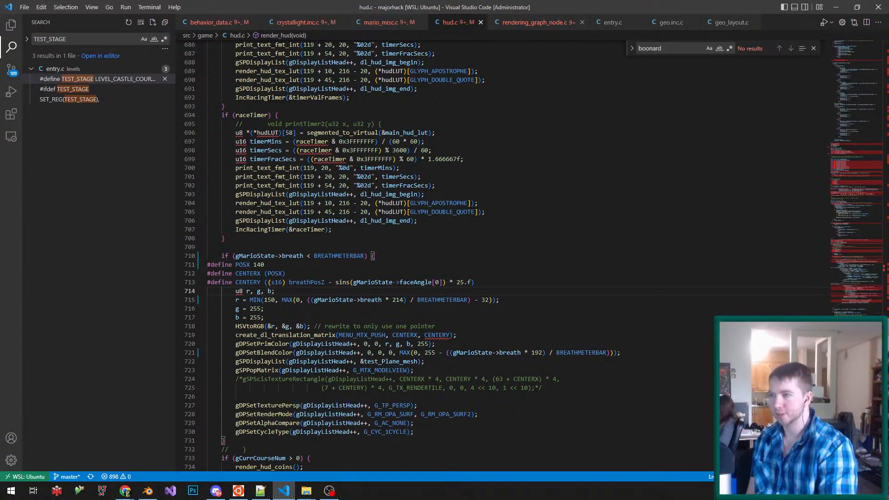
{"action": "left_click", "coordinate": [512, 21]}
{"action": "left_click", "coordinate": [407, 22]}
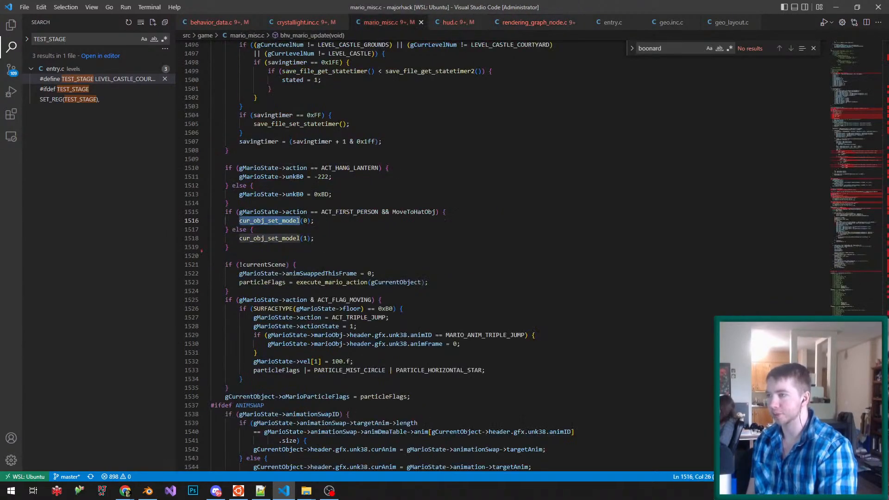
{"action": "left_click", "coordinate": [330, 22]}
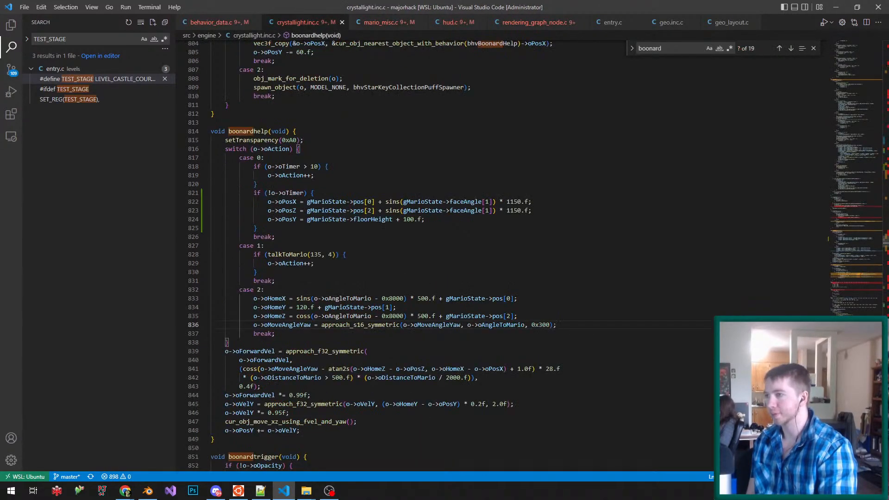
{"action": "key", "text": "ctrl+w"}
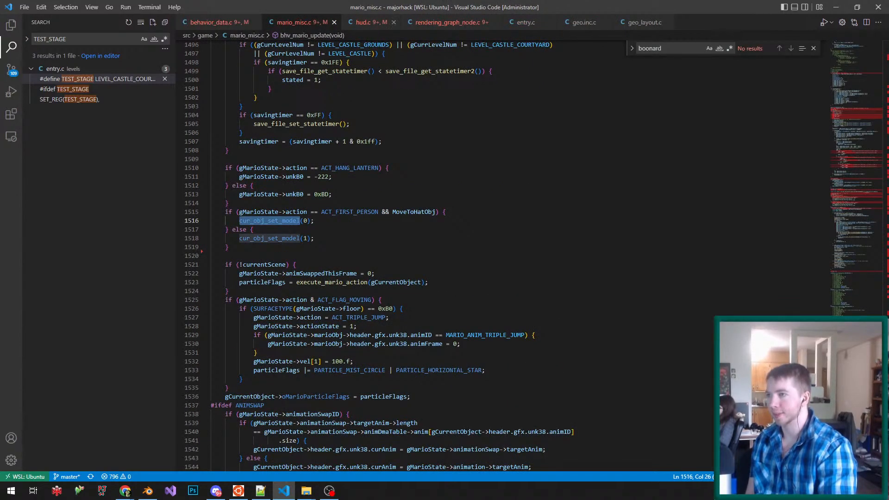
- Switch back to Blender and compare the tower and scaffolding layout with the area notes in super mario 32.txt in Notepad++
{"action": "key", "text": "alt+Tab"}
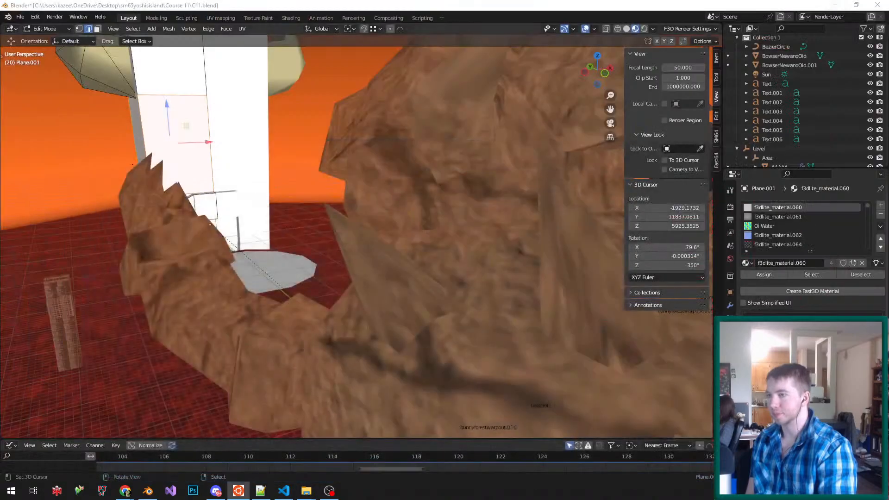
{"action": "middle_click_drag", "start_coordinate": [356, 236], "coordinate": [384, 234]}
{"action": "scroll", "coordinate": [356, 236], "scroll_direction": "up", "scroll_amount": 3}
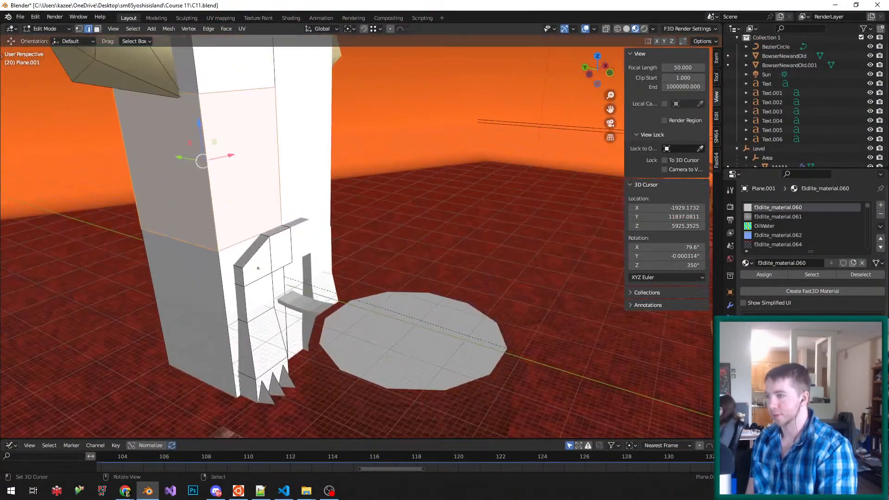
{"action": "left_click", "coordinate": [260, 490]}
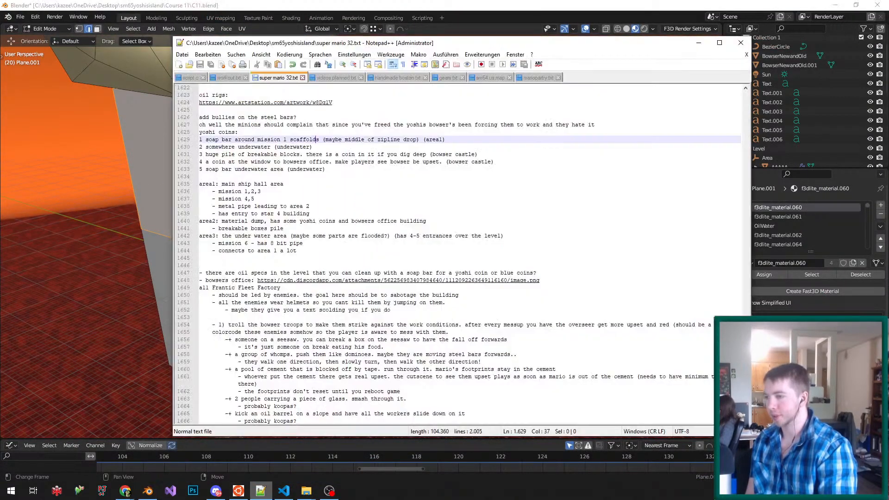
{"action": "key", "text": "alt+Tab"}
{"action": "middle_click_drag", "start_coordinate": [356, 236], "coordinate": [269, 257]}
{"action": "scroll", "coordinate": [357, 236], "scroll_direction": "down", "scroll_amount": 5}
{"action": "middle_click_drag", "start_coordinate": [356, 236], "coordinate": [327, 253]}
{"action": "scroll", "coordinate": [357, 236], "scroll_direction": "up", "scroll_amount": 4}
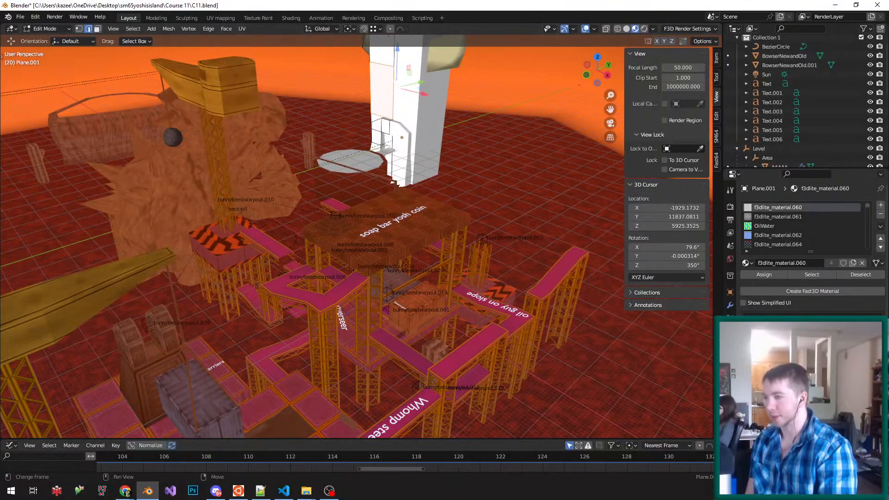
{"action": "key", "text": "alt+Tab"}
{"action": "scroll", "coordinate": [460, 258], "scroll_direction": "down", "scroll_amount": 1}
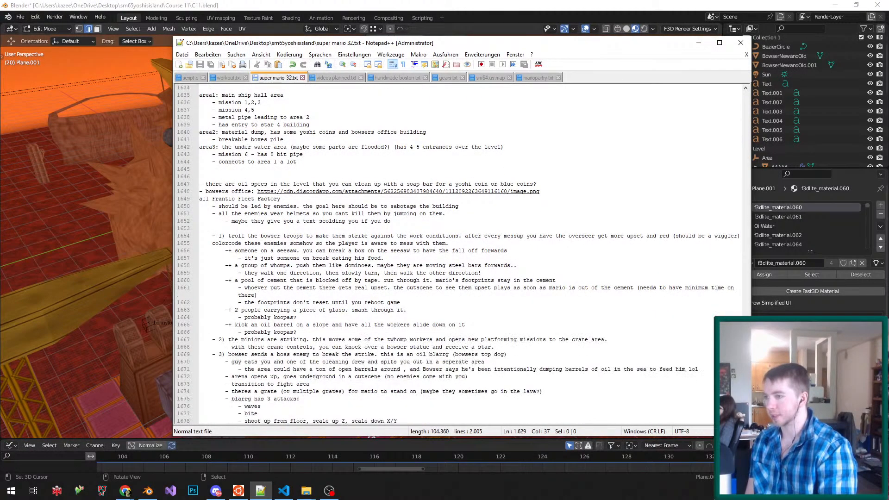
- Return to Blender, select the round platform by the tower, check its mesh in Edit Mode, and save in Object Mode
{"action": "key", "text": "alt+Tab"}
{"action": "middle_click_drag", "start_coordinate": [356, 236], "coordinate": [421, 194]}
{"action": "scroll", "coordinate": [356, 236], "scroll_direction": "up", "scroll_amount": 3}
{"action": "scroll", "coordinate": [357, 236], "scroll_direction": "up", "scroll_amount": 3}
{"action": "scroll", "coordinate": [357, 236], "scroll_direction": "up", "scroll_amount": 1}
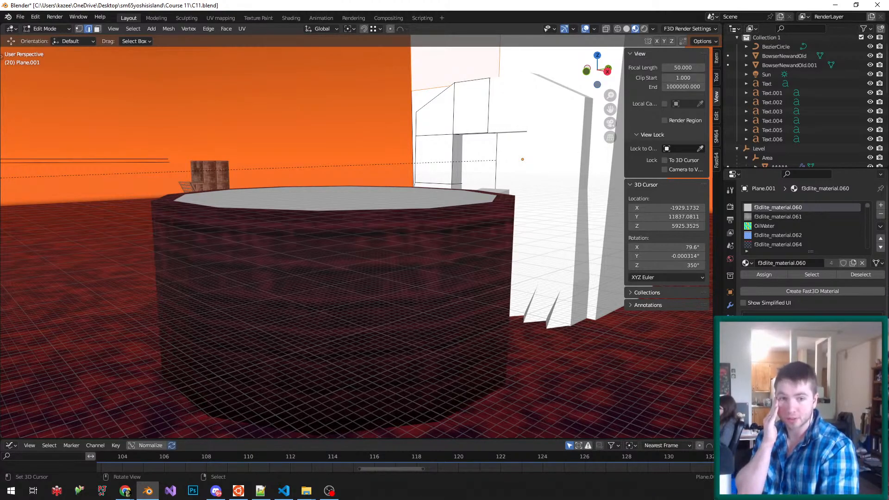
{"action": "middle_click_drag", "start_coordinate": [362, 173], "coordinate": [330, 208]}
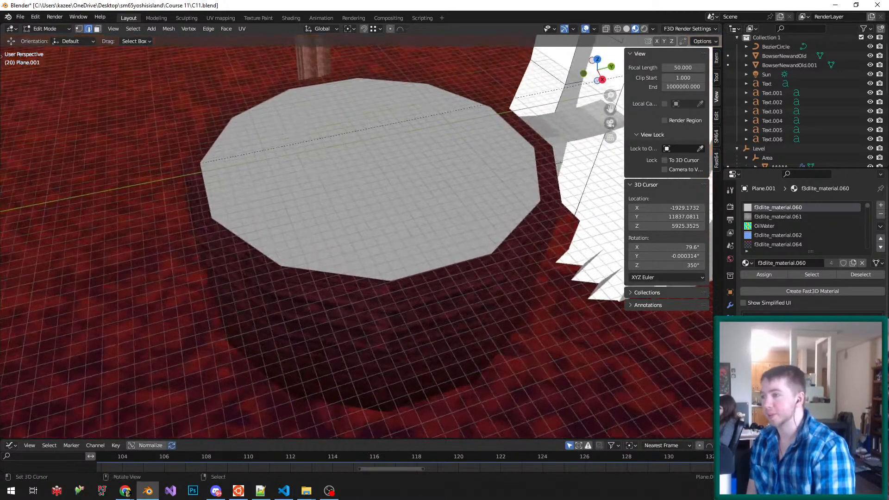
{"action": "scroll", "coordinate": [329, 209], "scroll_direction": "down", "scroll_amount": 4}
{"action": "key", "text": "Tab"}
{"action": "right_click", "coordinate": [330, 208]}
{"action": "key", "text": "Tab"}
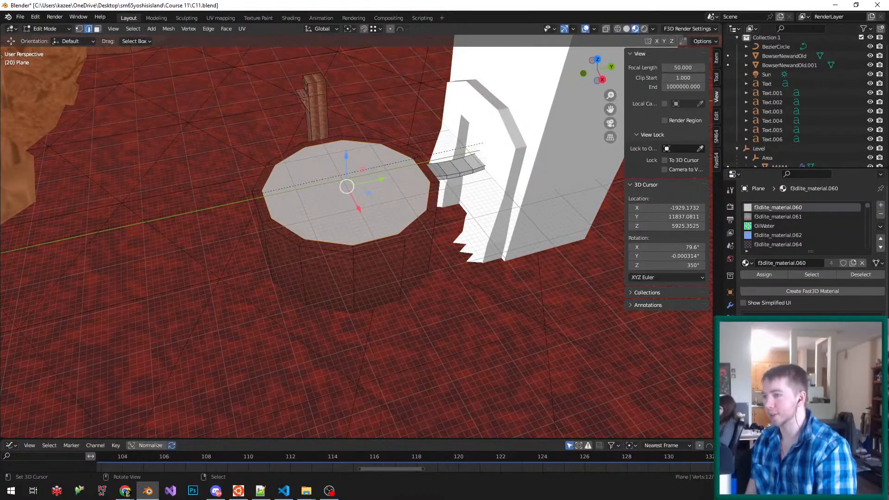
{"action": "scroll", "coordinate": [330, 209], "scroll_direction": "up", "scroll_amount": 2}
{"action": "key", "text": "Tab"}
{"action": "key", "text": "ctrl+s"}
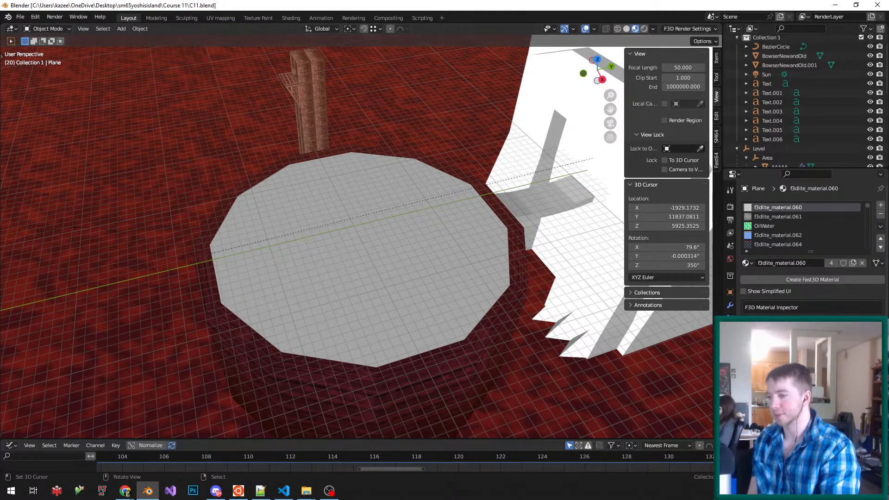
- Switch to Notepad++ and read the notes for missions 2 and 3 about the crane and the boss fight area
{"action": "left_click", "coordinate": [260, 491]}
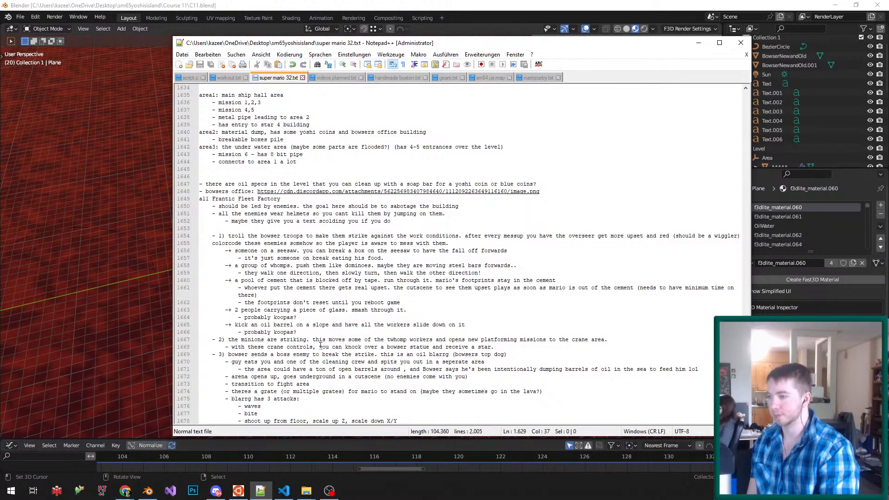
{"action": "scroll", "coordinate": [321, 346], "scroll_direction": "down", "scroll_amount": 1}
{"action": "triple_click", "coordinate": [284, 324]}
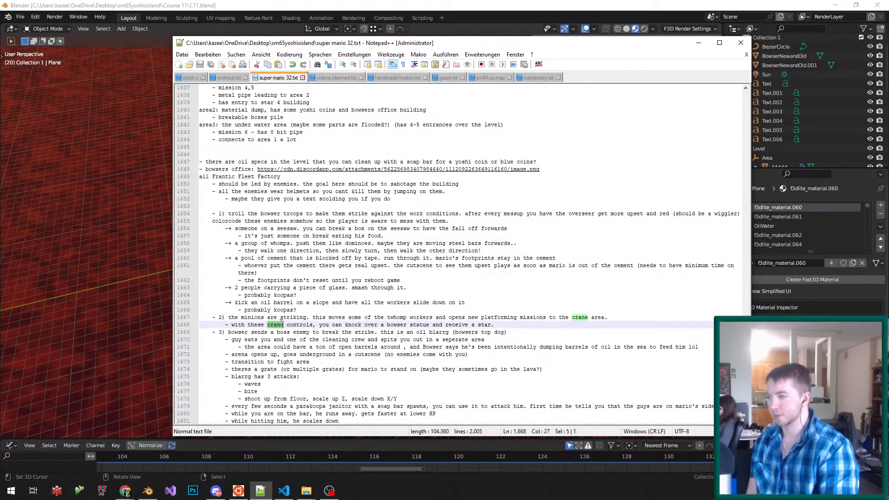
{"action": "scroll", "coordinate": [284, 324], "scroll_direction": "down", "scroll_amount": 3}
{"action": "left_click_drag", "start_coordinate": [225, 302], "coordinate": [251, 295]}
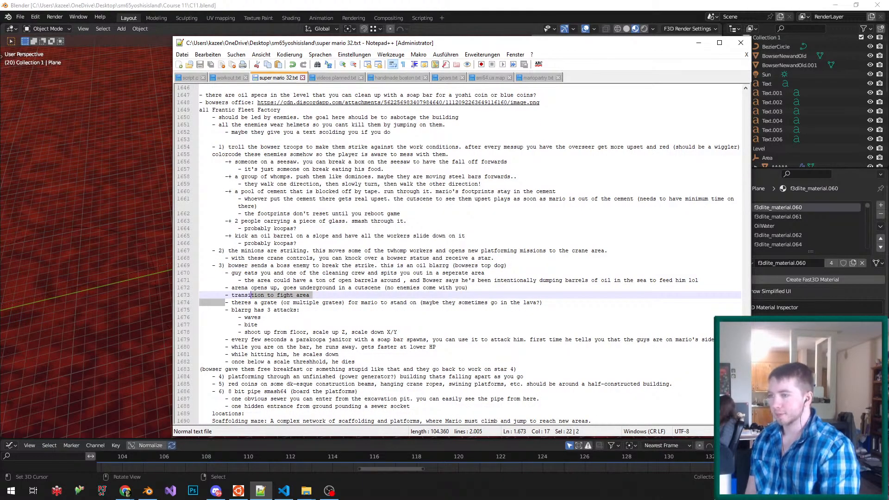
{"action": "left_click_drag", "start_coordinate": [229, 250], "coordinate": [539, 250]}
{"action": "left_click", "coordinate": [698, 43]}
- Place the 3D cursor on top of the crane's cabin and examine the space between the crane, round platform and tower
{"action": "scroll", "coordinate": [403, 199], "scroll_direction": "down", "scroll_amount": 9}
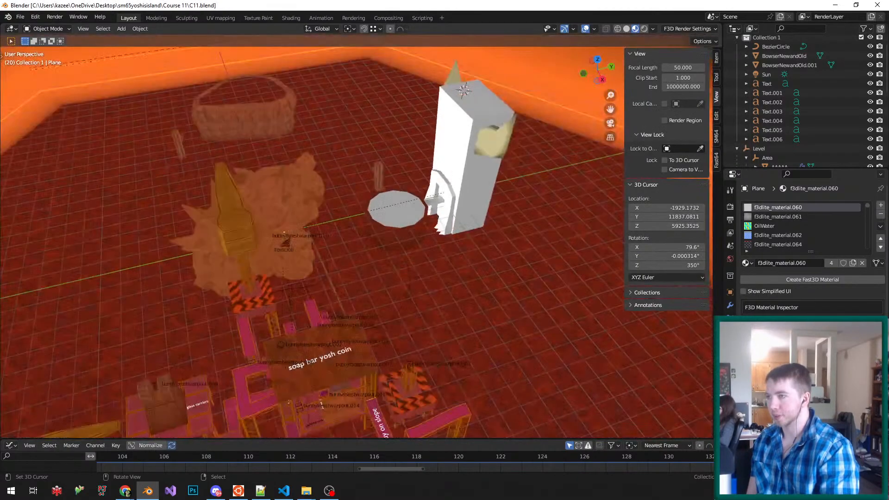
{"action": "middle_click_drag", "start_coordinate": [403, 199], "coordinate": [372, 178]}
{"action": "scroll", "coordinate": [372, 178], "scroll_direction": "up", "scroll_amount": 4}
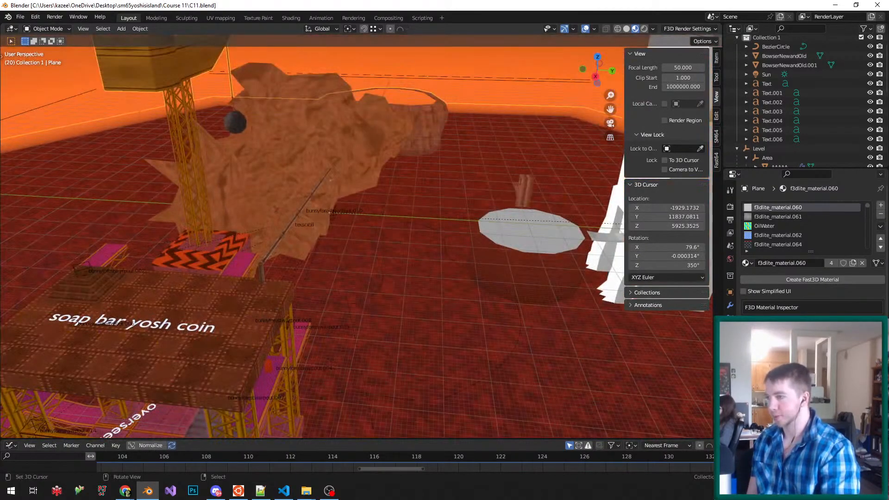
{"action": "scroll", "coordinate": [373, 178], "scroll_direction": "down", "scroll_amount": 3}
{"action": "left_click", "coordinate": [148, 94]}
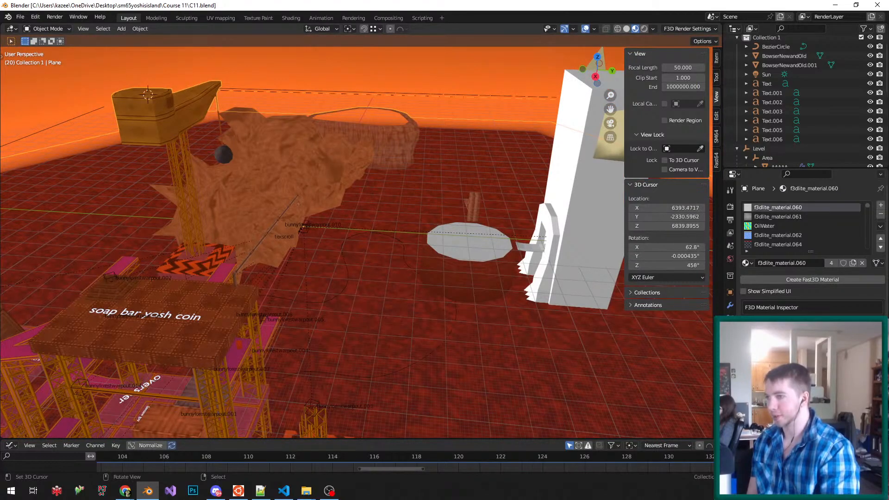
{"action": "scroll", "coordinate": [368, 181], "scroll_direction": "up", "scroll_amount": 4}
{"action": "middle_click_drag", "start_coordinate": [368, 181], "coordinate": [377, 176]}
{"action": "scroll", "coordinate": [324, 179], "scroll_direction": "down", "scroll_amount": 4}
{"action": "scroll", "coordinate": [426, 202], "scroll_direction": "up", "scroll_amount": 3}
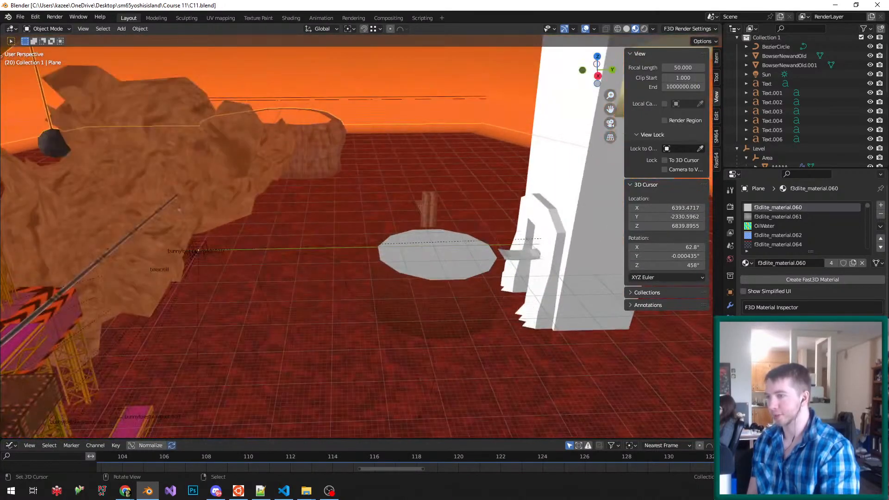
{"action": "scroll", "coordinate": [426, 201], "scroll_direction": "up", "scroll_amount": 2}
- Reread the boss mission notes about the separate area with oil barrels, and return to Blender to examine the round platform
{"action": "left_click", "coordinate": [260, 491]}
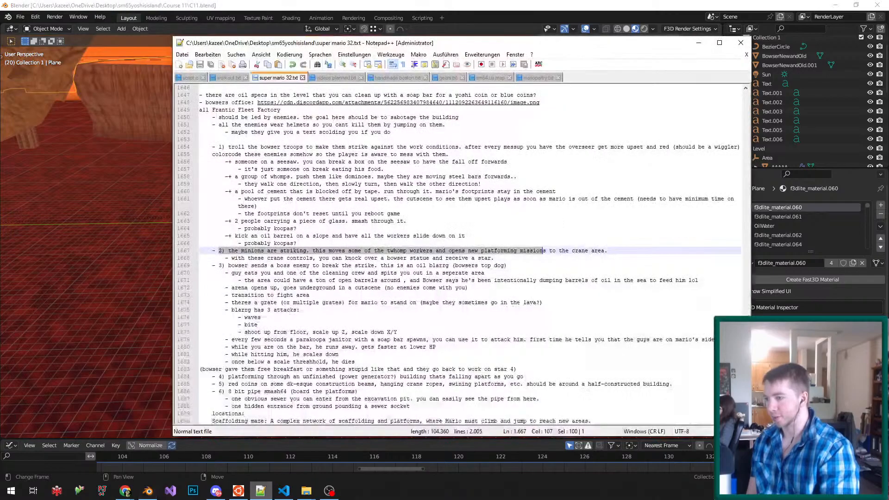
{"action": "triple_click", "coordinate": [291, 273]}
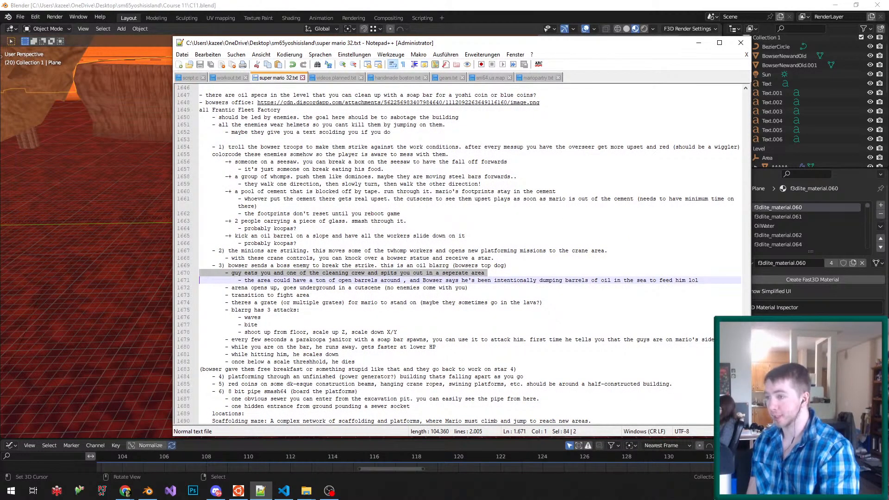
{"action": "triple_click", "coordinate": [282, 280]}
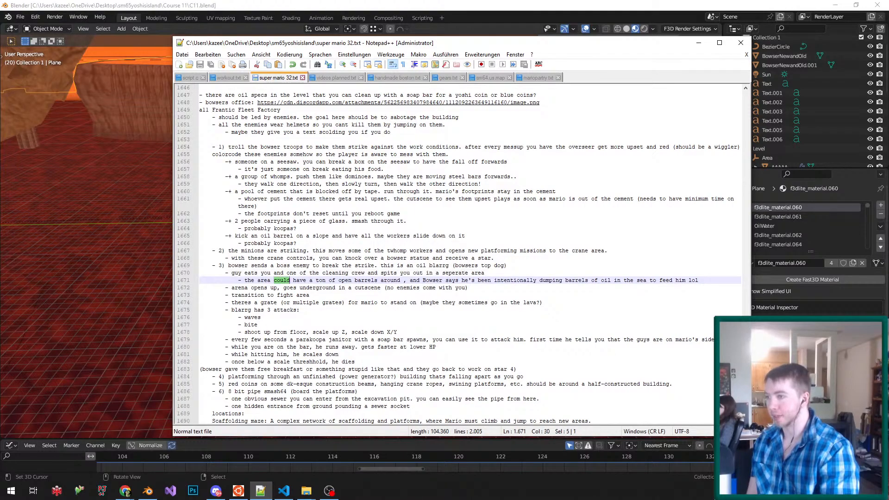
{"action": "left_click", "coordinate": [321, 6]}
{"action": "middle_click_drag", "start_coordinate": [468, 301], "coordinate": [495, 307]}
{"action": "scroll", "coordinate": [495, 308], "scroll_direction": "down", "scroll_amount": 2}
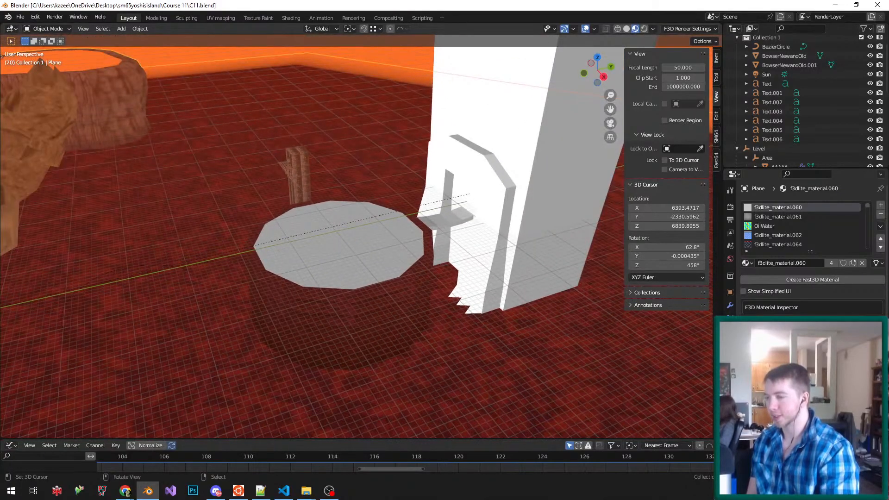
- Check the design notes in Notepad++ and return to Blender to view the tower beside the round platform
{"action": "scroll", "coordinate": [497, 275], "scroll_direction": "up", "scroll_amount": 2}
{"action": "middle_click_drag", "start_coordinate": [495, 308], "coordinate": [482, 294]}
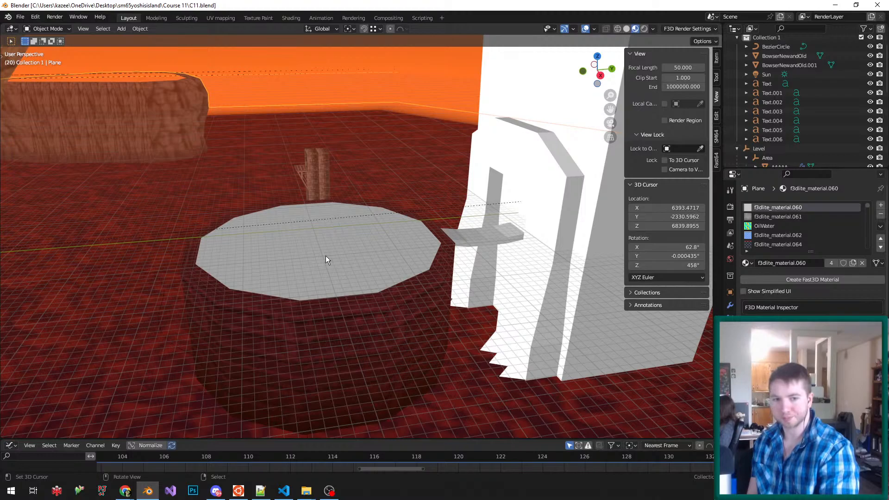
{"action": "left_click", "coordinate": [260, 491]}
{"action": "key", "text": "alt+Tab"}
{"action": "middle_click_drag", "start_coordinate": [570, 199], "coordinate": [618, 300], "text": "shift"}
- In the tower's mesh, select the horizontal edges above the doorway arch and extrude them 200 upward along Z
{"action": "right_click", "coordinate": [469, 221]}
{"action": "key", "text": "Tab"}
{"action": "scroll", "coordinate": [298, 135], "scroll_direction": "up", "scroll_amount": 3}
{"action": "key", "text": "ctrl+Tab"}
{"action": "left_click", "coordinate": [292, 153]}
{"action": "right_click", "coordinate": [421, 172]}
{"action": "right_click", "coordinate": [352, 175], "text": "shift"}
{"action": "mouse_move", "coordinate": [382, 247]}
{"action": "middle_mouse_down"}
{"action": "mouse_move", "coordinate": [366, 244]}
{"action": "mouse_move", "coordinate": [386, 250]}
{"action": "middle_mouse_up"}
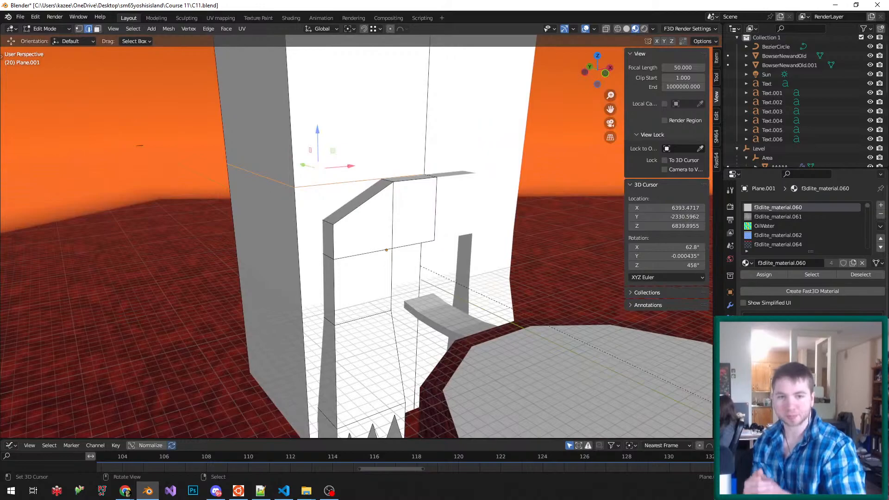
{"action": "type", "text": "gz200"}
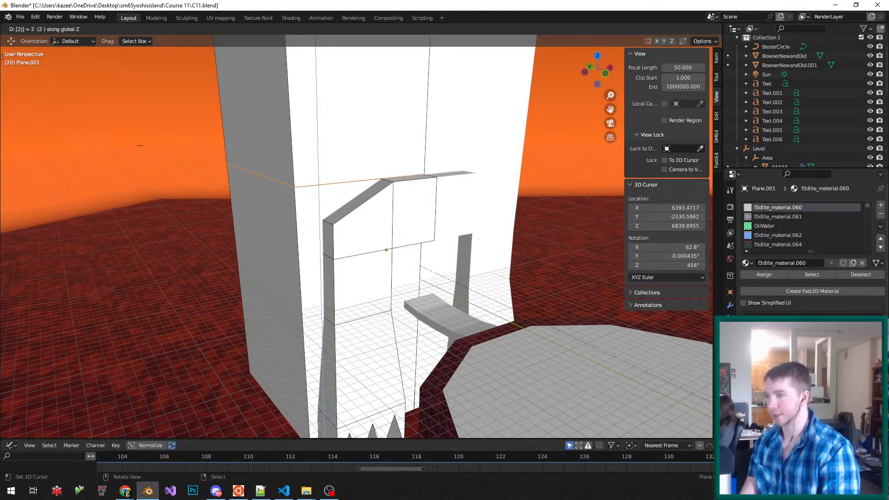
{"action": "key", "text": "Return"}
- Expand the selection to the extruded strip's faces and solidify them with a thickness of 100 to form a band
{"action": "key", "text": "KP_Decimal"}
{"action": "middle_click_drag", "start_coordinate": [480, 241], "coordinate": [341, 277]}
{"action": "scroll", "coordinate": [361, 236], "scroll_direction": "down", "scroll_amount": 3}
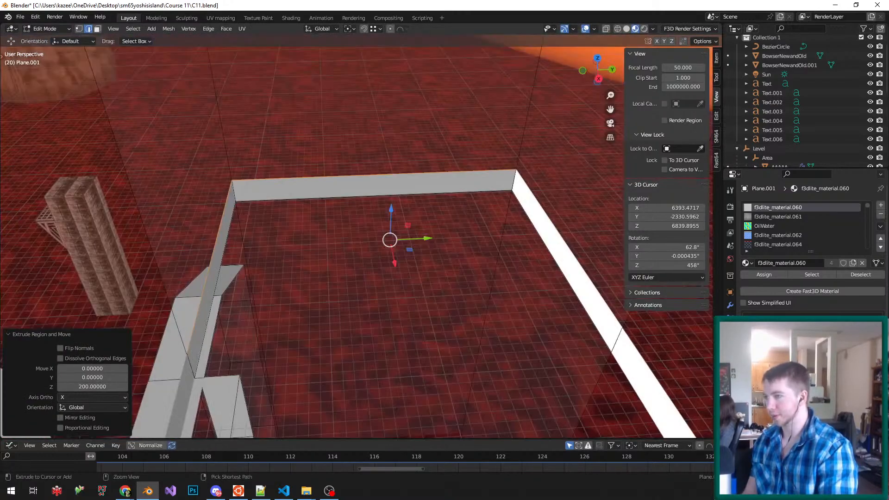
{"action": "key", "text": "ctrl+KP_Add"}
{"action": "key", "text": "F3"}
{"action": "type", "text": "solid"}
{"action": "key", "text": "Return"}
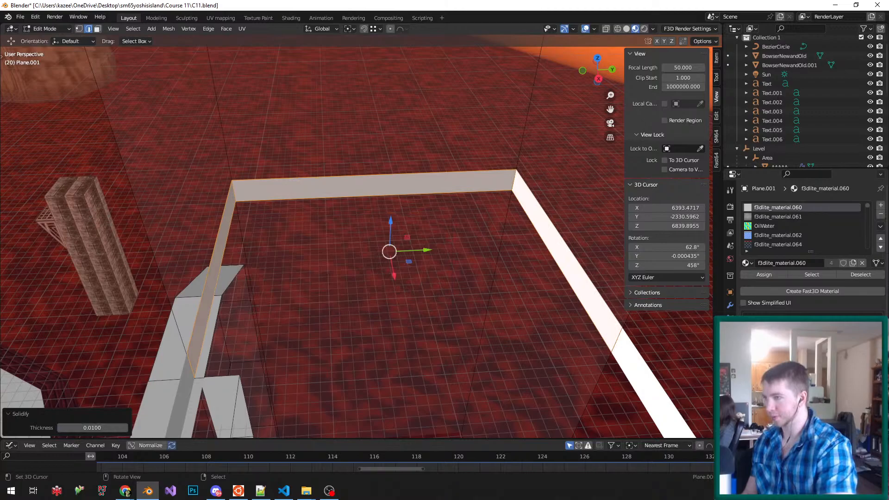
{"action": "left_click", "coordinate": [93, 428]}
{"action": "type", "text": "100"}
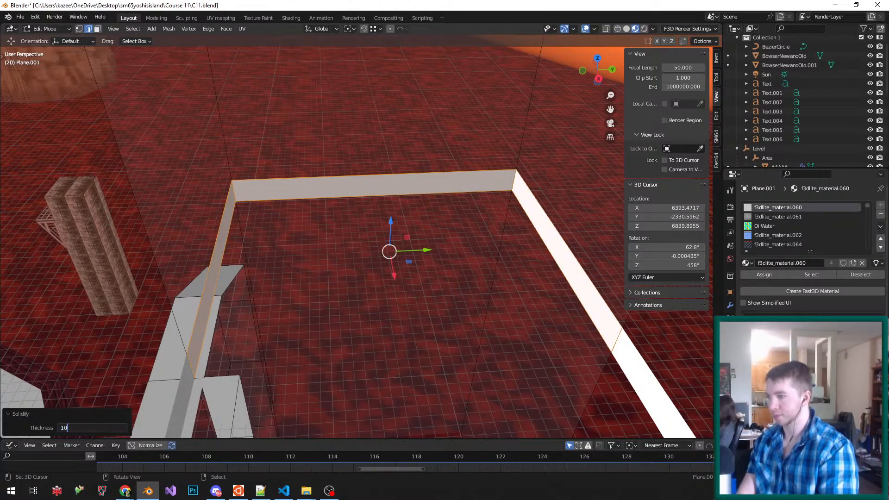
{"action": "key", "text": "Return"}
- Select the band's inner faces around the tower and delete them
{"action": "key", "text": "ctrl+Tab"}
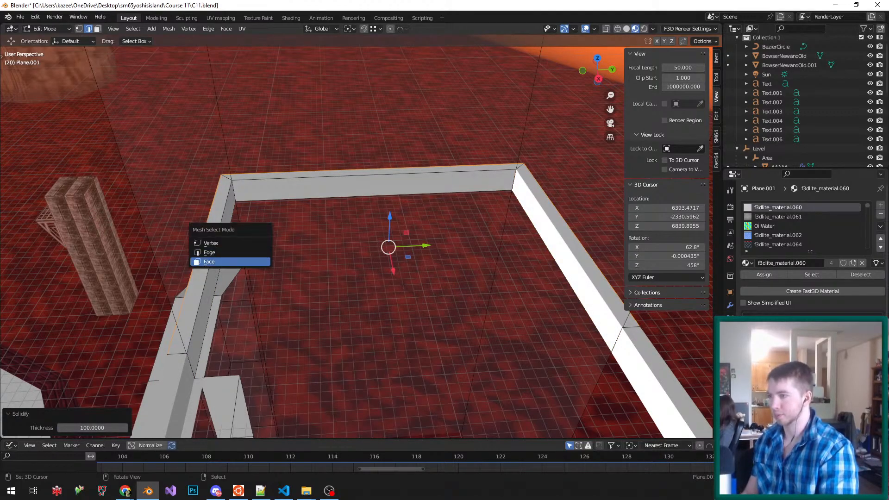
{"action": "left_click", "coordinate": [250, 262]}
{"action": "right_click", "coordinate": [217, 260]}
{"action": "right_click", "coordinate": [555, 266], "text": "ctrl"}
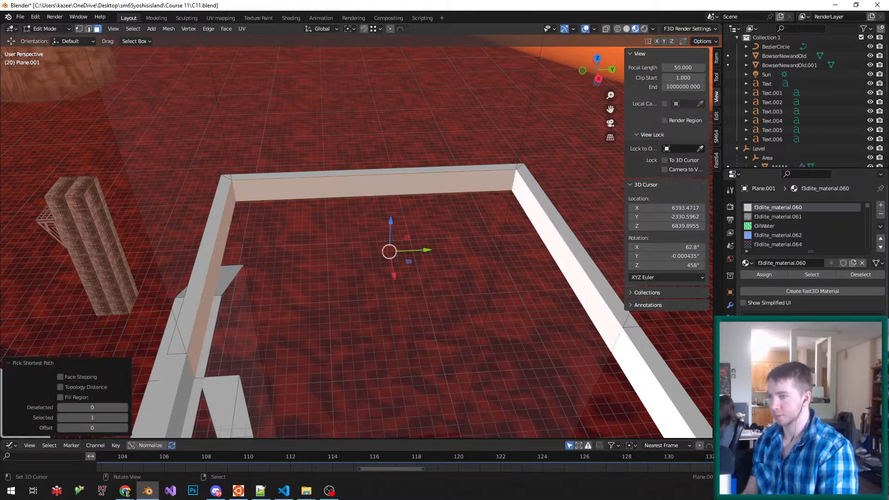
{"action": "key", "text": "x"}
{"action": "key", "text": "f"}
- Select the band's faces around the tower and duplicate them about 2650 upward along Z
{"action": "middle_click_drag", "start_coordinate": [185, 240], "coordinate": [277, 194]}
{"action": "scroll", "coordinate": [278, 195], "scroll_direction": "down", "scroll_amount": 6}
{"action": "scroll", "coordinate": [277, 194], "scroll_direction": "up", "scroll_amount": 2}
{"action": "right_click", "coordinate": [334, 253]}
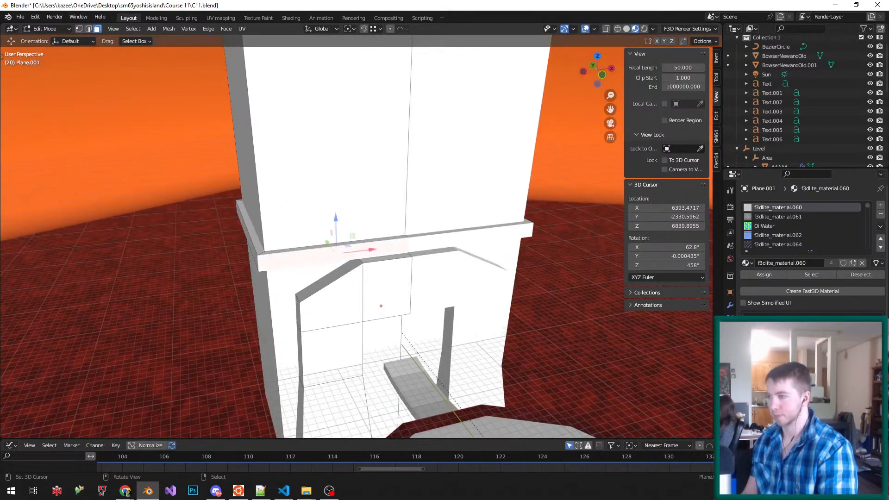
{"action": "key", "text": "ctrl+l"}
{"action": "scroll", "coordinate": [334, 252], "scroll_direction": "down", "scroll_amount": 3}
{"action": "middle_click_drag", "start_coordinate": [334, 252], "coordinate": [329, 334], "text": "shift"}
{"action": "scroll", "coordinate": [311, 364], "scroll_direction": "up", "scroll_amount": 2}
{"action": "scroll", "coordinate": [311, 364], "scroll_direction": "up", "scroll_amount": 2}
{"action": "right_click", "coordinate": [259, 377], "text": "alt"}
{"action": "key", "text": "ctrl+KP_Add"}
{"action": "key", "text": "ctrl+KP_Add"}
{"action": "middle_click_drag", "start_coordinate": [352, 222], "coordinate": [352, 181]}
{"action": "right_click", "coordinate": [351, 181], "text": "shift"}
{"action": "middle_click_drag", "start_coordinate": [409, 437], "coordinate": [502, 201]}
{"action": "mouse_move", "coordinate": [416, 237]}
{"action": "middle_mouse_down"}
{"action": "mouse_move", "coordinate": [438, 227]}
{"action": "mouse_move", "coordinate": [412, 239]}
{"action": "middle_mouse_up"}
{"action": "scroll", "coordinate": [412, 239], "scroll_direction": "down", "scroll_amount": 2}
{"action": "key", "text": "shift+d"}
{"action": "left_click", "coordinate": [414, 205]}
- Adjust the duplicated band's height just below the horns, moving it about 202 down and about 90 back up along Z
{"action": "middle_click_drag", "start_coordinate": [414, 205], "coordinate": [270, 192]}
{"action": "middle_click_drag", "start_coordinate": [231, 223], "coordinate": [267, 227]}
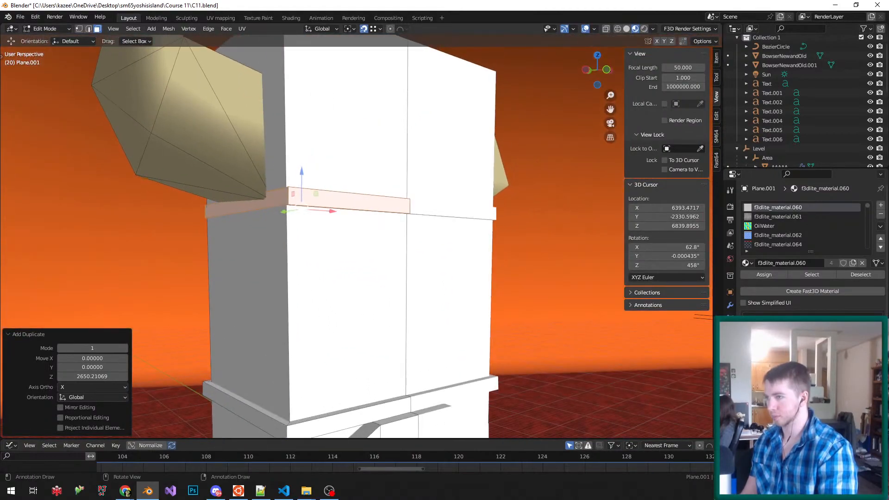
{"action": "scroll", "coordinate": [266, 227], "scroll_direction": "up", "scroll_amount": 2}
{"action": "key", "text": "g"}
{"action": "key", "text": "z"}
{"action": "left_click", "coordinate": [267, 250]}
{"action": "key", "text": "g"}
{"action": "key", "text": "z"}
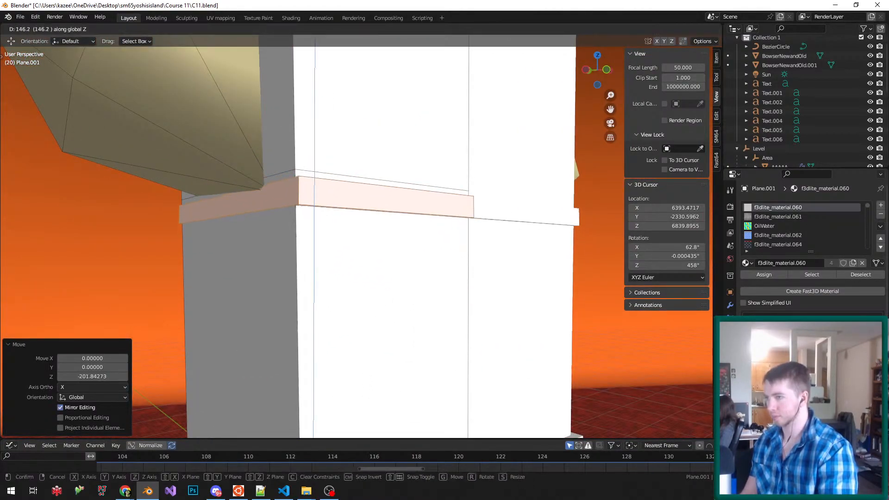
{"action": "key", "text": "Return"}
{"action": "middle_click_drag", "start_coordinate": [273, 197], "coordinate": [268, 211]}
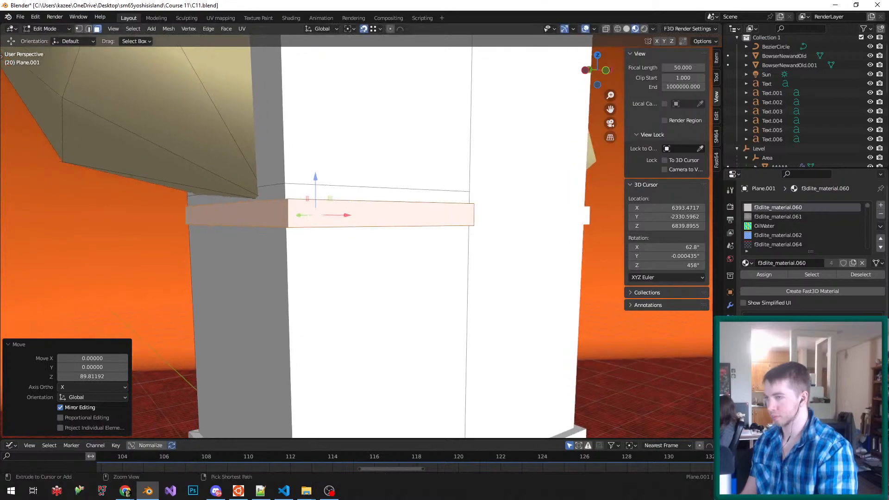
- Select the tower's horizontal edge loop below the horns and slide it down behind the duplicated band
{"action": "key", "text": "ctrl+Tab"}
{"action": "left_click", "coordinate": [268, 195]}
{"action": "right_click", "coordinate": [284, 184]}
{"action": "right_click", "coordinate": [280, 185], "text": "alt"}
{"action": "key", "text": "g"}
{"action": "key", "text": "g"}
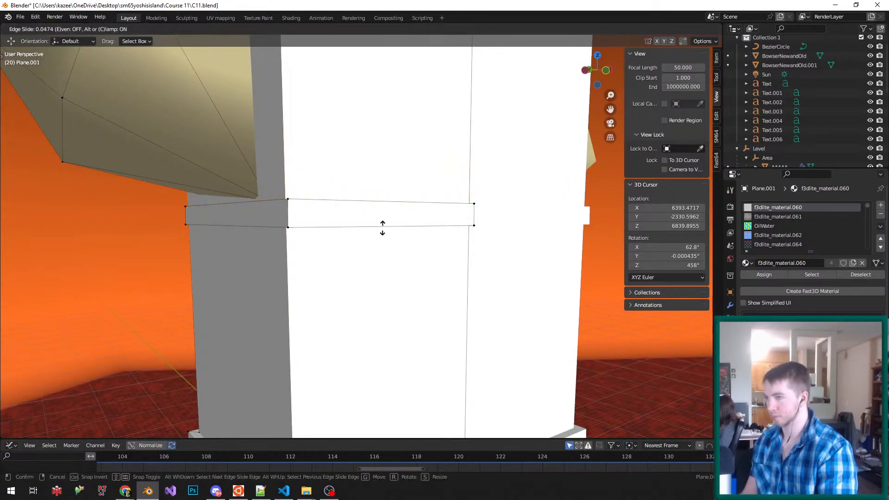
{"action": "left_click", "coordinate": [383, 229]}
- Select the surplus faces by the tower's upper band in face selection mode and delete them
{"action": "key", "text": "ctrl+Tab"}
{"action": "left_click", "coordinate": [268, 242]}
{"action": "right_click", "coordinate": [381, 213], "text": "shift"}
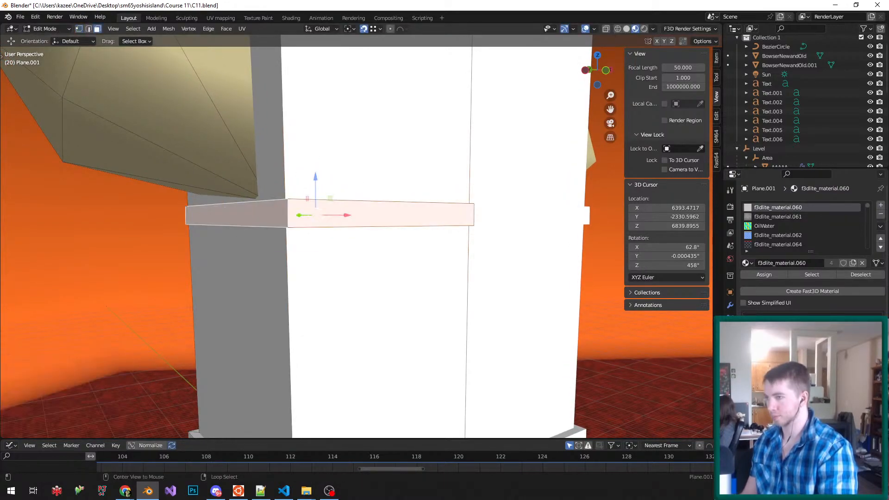
{"action": "key", "text": "ctrl+l"}
{"action": "middle_click_drag", "start_coordinate": [380, 214], "coordinate": [227, 266]}
{"action": "scroll", "coordinate": [227, 266], "scroll_direction": "up", "scroll_amount": 3}
{"action": "key", "text": "ctrl+Tab"}
{"action": "left_click", "coordinate": [224, 285]}
{"action": "right_click", "coordinate": [192, 315]}
{"action": "scroll", "coordinate": [188, 314], "scroll_direction": "down", "scroll_amount": 4}
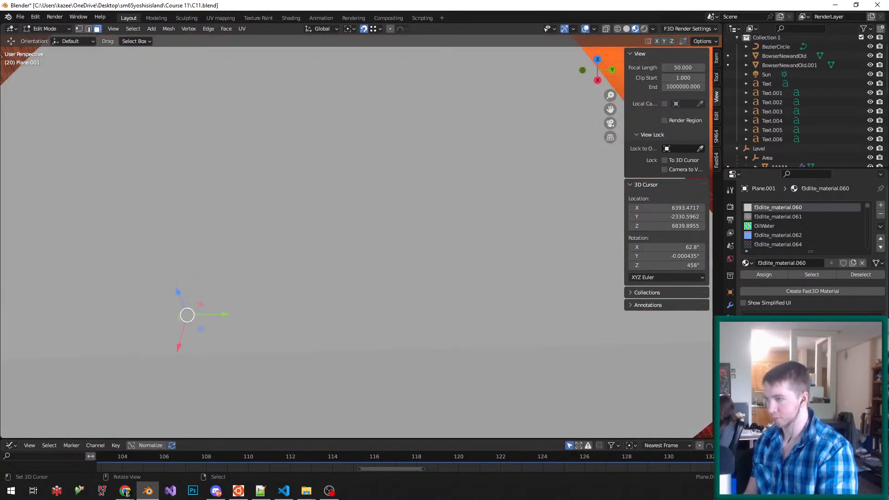
{"action": "scroll", "coordinate": [435, 325], "scroll_direction": "up", "scroll_amount": 6}
{"action": "right_click", "coordinate": [458, 327], "text": "shift"}
{"action": "key", "text": "x"}
{"action": "key", "text": "f"}
- Select two corner vertices in vertex mode and snap the 3D cursor to their midpoint at the tower's centre
{"action": "key", "text": "ctrl+Tab"}
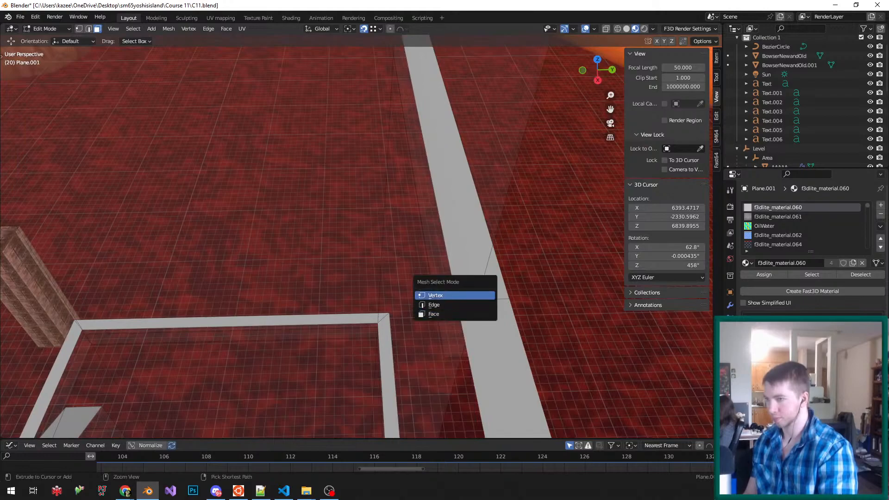
{"action": "left_click", "coordinate": [481, 305]}
{"action": "key", "text": "ctrl+Tab"}
{"action": "left_click", "coordinate": [455, 289]}
{"action": "right_click", "coordinate": [444, 357]}
{"action": "scroll", "coordinate": [482, 357], "scroll_direction": "down", "scroll_amount": 4}
{"action": "scroll", "coordinate": [176, 326], "scroll_direction": "up", "scroll_amount": 3}
{"action": "middle_click_drag", "start_coordinate": [176, 327], "coordinate": [207, 322], "text": "shift"}
{"action": "right_click", "coordinate": [66, 405], "text": "shift"}
{"action": "key", "text": "shift+s"}
{"action": "left_click", "coordinate": [66, 430]}
- Select the whole upper band, scale it by about 1.031 in X and Y around the 3D cursor, and save
{"action": "key", "text": "ctrl+l"}
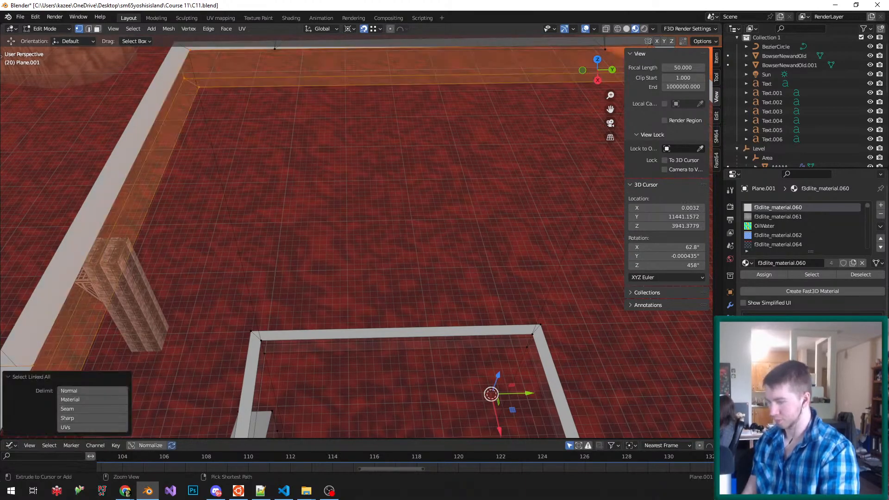
{"action": "key", "text": "KP_Decimal"}
{"action": "middle_click_drag", "start_coordinate": [237, 250], "coordinate": [231, 208]}
{"action": "scroll", "coordinate": [232, 208], "scroll_direction": "up", "scroll_amount": 1}
{"action": "key", "text": "s"}
{"action": "key", "text": "shift+z"}
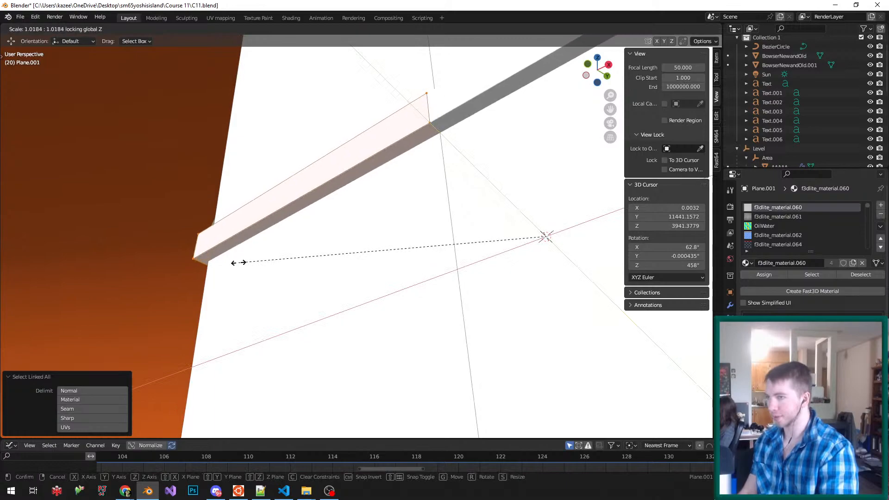
{"action": "left_click", "coordinate": [234, 260]}
{"action": "middle_click_drag", "start_coordinate": [234, 260], "coordinate": [157, 322]}
{"action": "scroll", "coordinate": [227, 271], "scroll_direction": "up", "scroll_amount": 3}
{"action": "middle_click_drag", "start_coordinate": [227, 271], "coordinate": [315, 273]}
{"action": "key", "text": "ctrl+s"}
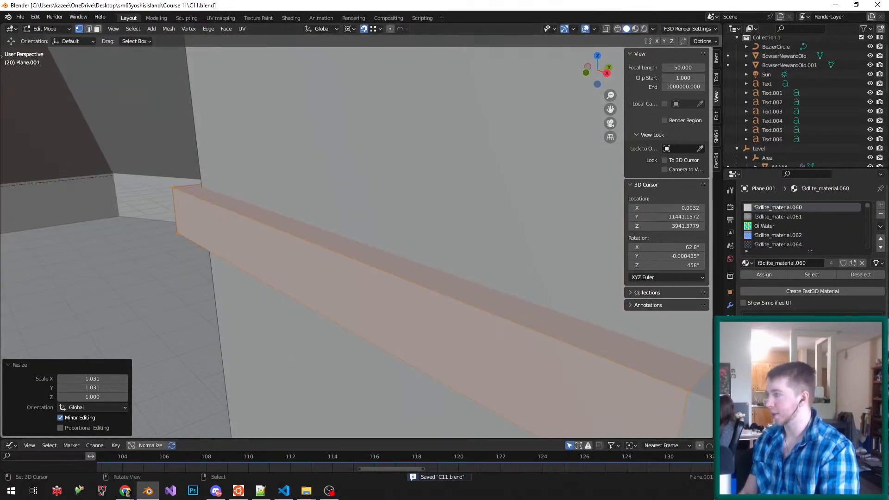
- Examine where the lower band meets the doorway arch and save the file
{"action": "key", "text": "alt+Tab"}
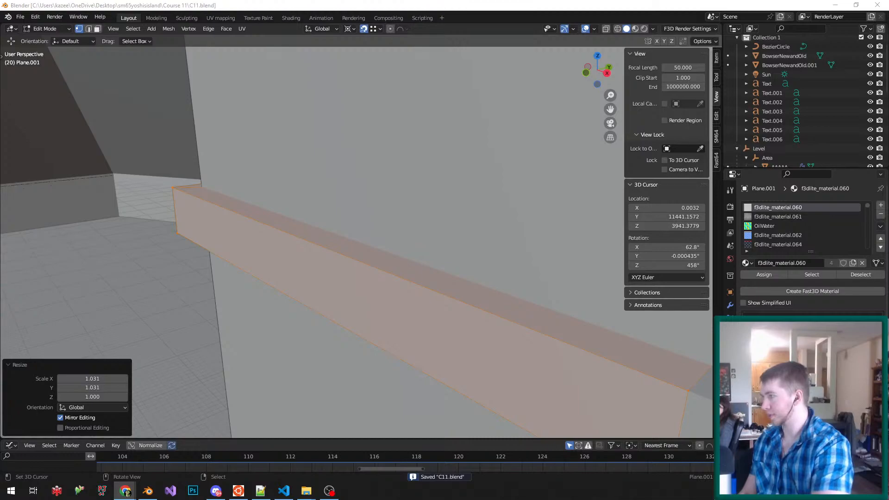
{"action": "scroll", "coordinate": [356, 236], "scroll_direction": "down", "scroll_amount": 6}
{"action": "middle_click_drag", "start_coordinate": [357, 236], "coordinate": [370, 98]}
{"action": "scroll", "coordinate": [357, 236], "scroll_direction": "up", "scroll_amount": 3}
{"action": "middle_click_drag", "start_coordinate": [357, 236], "coordinate": [459, 222]}
{"action": "key", "text": "ctrl+s"}
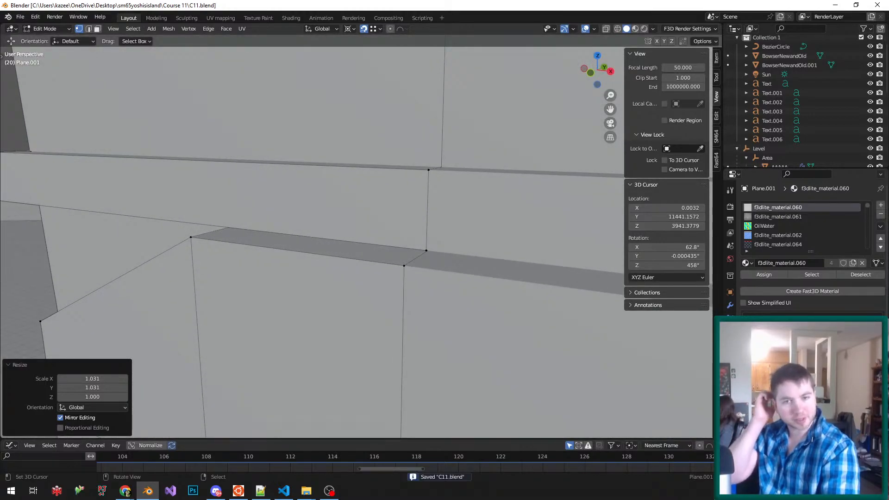
{"action": "key", "text": "alt+Tab"}
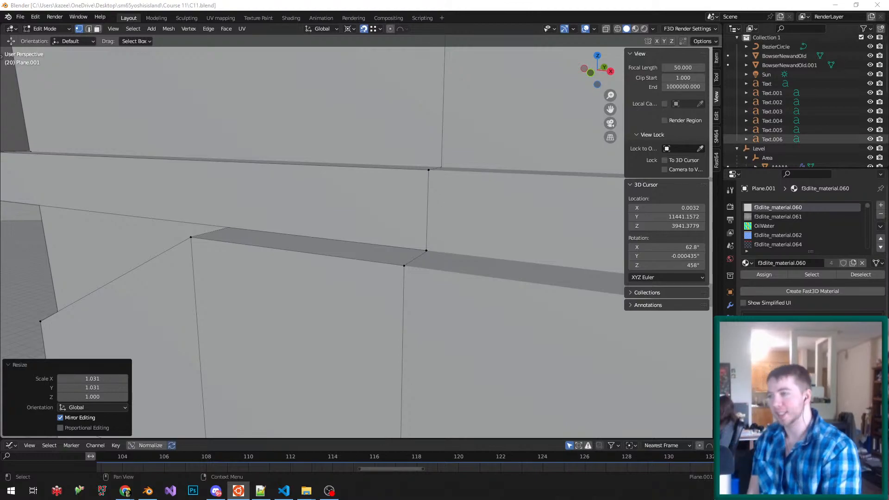
- Switch to face selection with Material Preview shading and view both bands on the tower
{"action": "scroll", "coordinate": [430, 201], "scroll_direction": "down", "scroll_amount": 5}
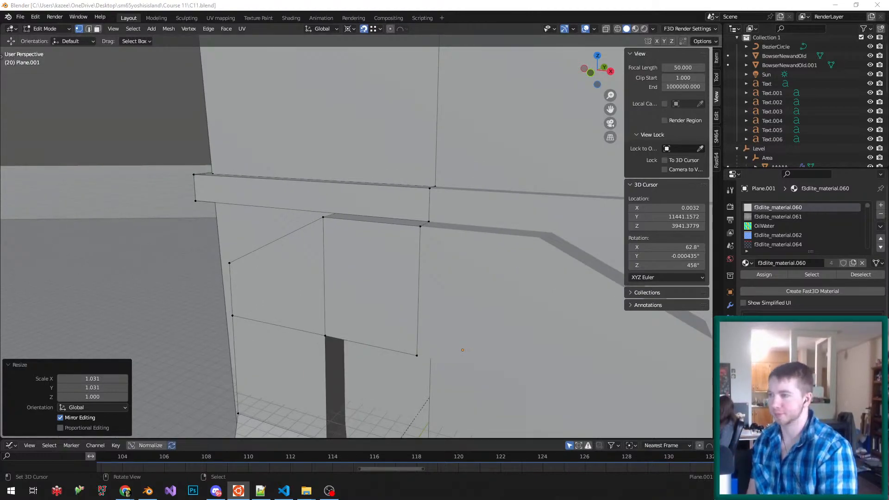
{"action": "scroll", "coordinate": [412, 213], "scroll_direction": "down", "scroll_amount": 2}
{"action": "mouse_move", "coordinate": [333, 231]}
{"action": "middle_mouse_down"}
{"action": "mouse_move", "coordinate": [372, 217]}
{"action": "mouse_move", "coordinate": [373, 227]}
{"action": "mouse_move", "coordinate": [412, 222]}
{"action": "mouse_move", "coordinate": [393, 229]}
{"action": "middle_mouse_up"}
{"action": "key", "text": "ctrl+Tab"}
{"action": "left_click", "coordinate": [371, 227]}
{"action": "key", "text": "z"}
{"action": "scroll", "coordinate": [337, 343], "scroll_direction": "down", "scroll_amount": 2}
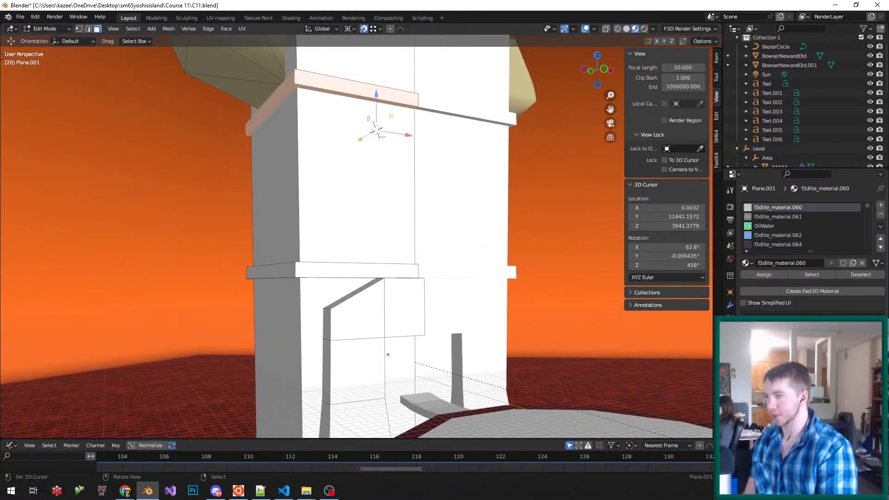
- Switch to the UV mapping workspace, save the file, and show the tower's material properties
{"action": "left_click", "coordinate": [220, 17]}
{"action": "middle_click_drag", "start_coordinate": [512, 201], "coordinate": [463, 241], "text": "shift"}
{"action": "scroll", "coordinate": [523, 260], "scroll_direction": "down", "scroll_amount": 7}
{"action": "key", "text": "alt+z"}
{"action": "scroll", "coordinate": [523, 240], "scroll_direction": "up", "scroll_amount": 1}
{"action": "middle_click_drag", "start_coordinate": [564, 232], "coordinate": [527, 245], "text": "shift"}
{"action": "key", "text": "ctrl+s"}
{"action": "scroll", "coordinate": [536, 223], "scroll_direction": "up", "scroll_amount": 1}
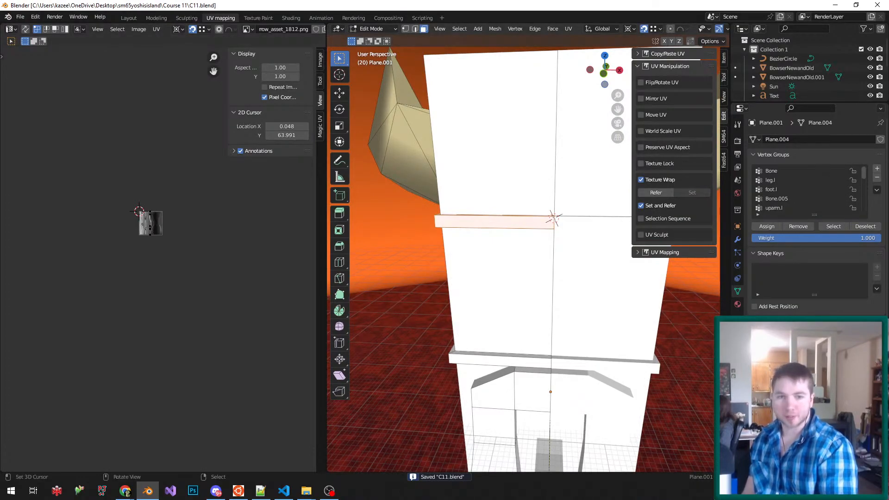
{"action": "mouse_move", "coordinate": [535, 223]}
{"action": "middle_mouse_down"}
{"action": "mouse_move", "coordinate": [567, 219]}
{"action": "mouse_move", "coordinate": [565, 230]}
{"action": "mouse_move", "coordinate": [537, 235]}
{"action": "middle_mouse_up"}
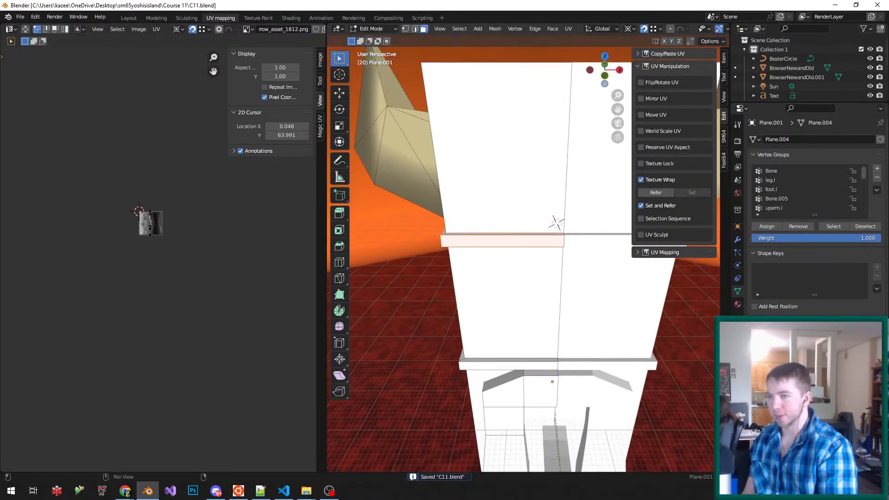
{"action": "left_click", "coordinate": [737, 304]}
- Use edge selection to place the 3D cursor on the end edge of the tongue-like walkway in the doorway
{"action": "middle_click_drag", "start_coordinate": [536, 352], "coordinate": [491, 255], "text": "shift"}
{"action": "scroll", "coordinate": [523, 259], "scroll_direction": "up", "scroll_amount": 1}
{"action": "scroll", "coordinate": [507, 320], "scroll_direction": "down", "scroll_amount": 4}
{"action": "scroll", "coordinate": [523, 378], "scroll_direction": "up", "scroll_amount": 4}
{"action": "scroll", "coordinate": [537, 301], "scroll_direction": "up", "scroll_amount": 3}
{"action": "middle_click_drag", "start_coordinate": [534, 217], "coordinate": [551, 212]}
{"action": "middle_click_drag", "start_coordinate": [458, 234], "coordinate": [501, 233]}
{"action": "key", "text": "ctrl+Tab"}
{"action": "left_click", "coordinate": [501, 225]}
{"action": "scroll", "coordinate": [501, 231], "scroll_direction": "down", "scroll_amount": 4}
{"action": "key", "text": "shift+s"}
{"action": "key", "text": "Escape"}
- Add a cube of size 400 at the 3D cursor on the end of the walkway
{"action": "middle_click_drag", "start_coordinate": [546, 276], "coordinate": [552, 240]}
{"action": "key", "text": "shift+a"}
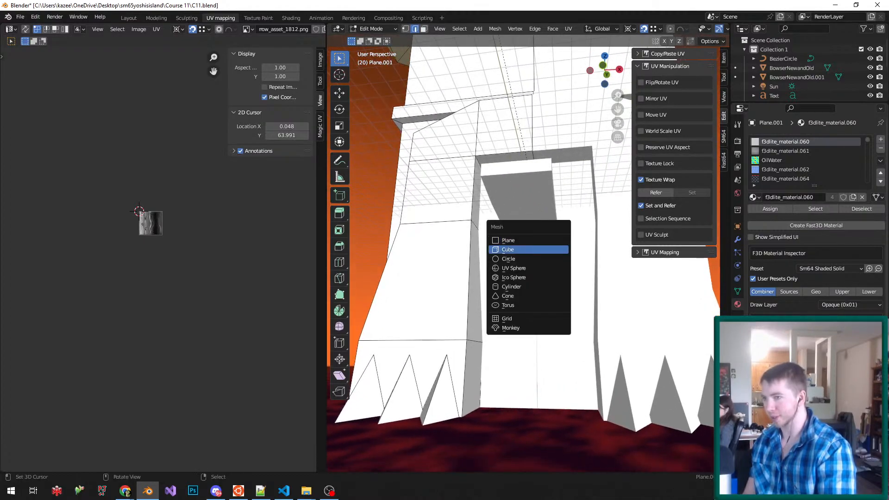
{"action": "left_click", "coordinate": [528, 249]}
{"action": "type", "text": "40"}
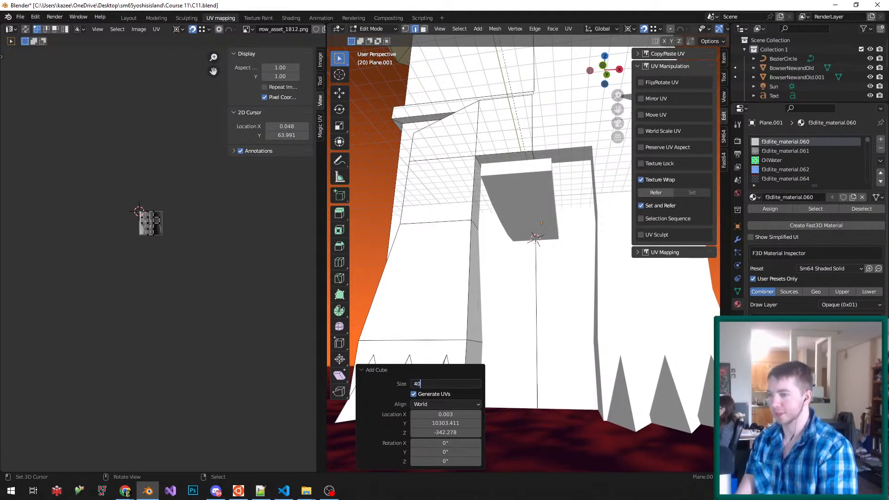
{"action": "type", "text": "0"}
{"action": "key", "text": "Return"}
- Raise the cube along Z until it floats above the walkway in the doorway
{"action": "key", "text": "KP_Decimal"}
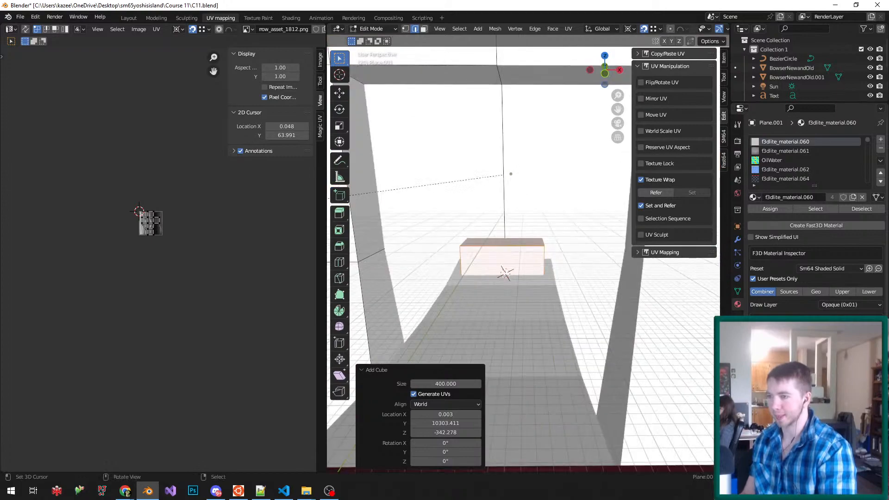
{"action": "key", "text": "g"}
{"action": "key", "text": "z"}
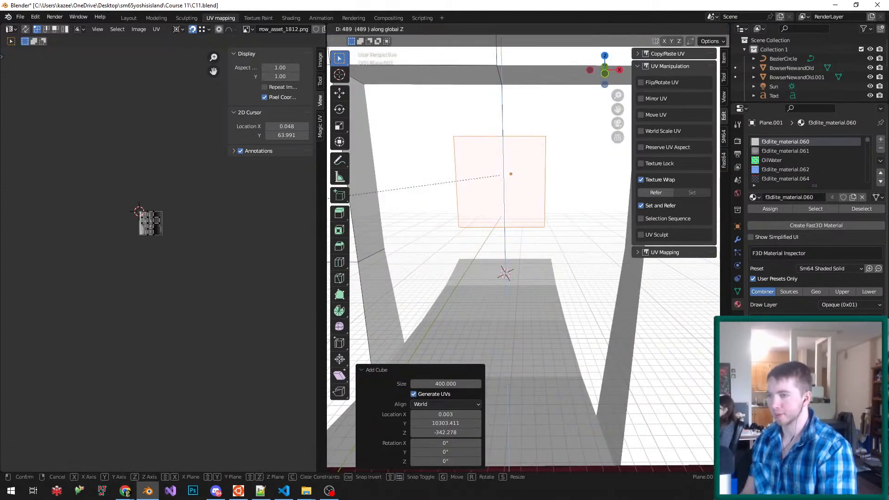
{"action": "key", "text": "Return"}
{"action": "key", "text": "period"}
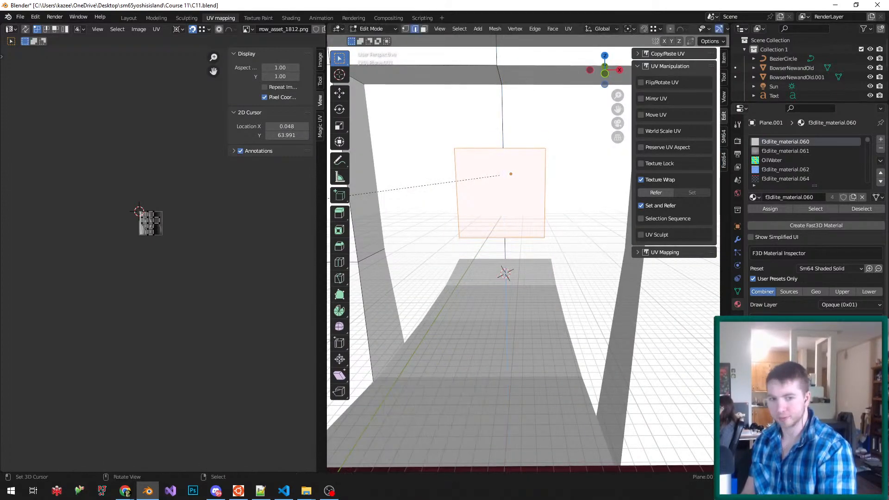
- Cut the cube with a centred vertical edge loop and delete the vertices of its positive X half
{"action": "key", "text": "ctrl+r"}
{"action": "left_click", "coordinate": [502, 231]}
{"action": "right_click", "coordinate": [503, 232]}
{"action": "middle_click_drag", "start_coordinate": [535, 222], "coordinate": [488, 225]}
{"action": "key", "text": "ctrl+Tab"}
{"action": "left_click", "coordinate": [488, 228]}
{"action": "right_click", "coordinate": [448, 209]}
{"action": "key", "text": "x"}
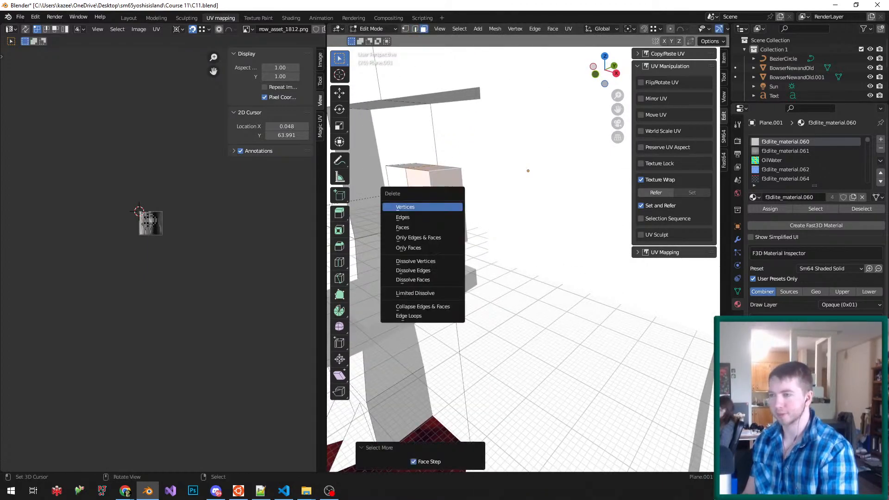
{"action": "left_click", "coordinate": [423, 206]}
{"action": "middle_click_drag", "start_coordinate": [423, 208], "coordinate": [455, 209]}
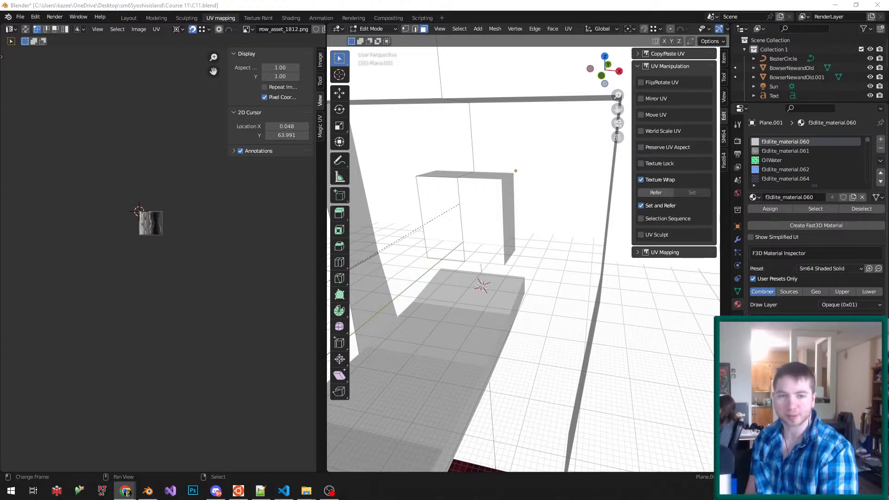
- Select the whole half cube, scale it by 2, and raise it along Z above the end of the walkway
{"action": "middle_click_drag", "start_coordinate": [459, 209], "coordinate": [492, 209]}
{"action": "key", "text": "ctrl+Tab"}
{"action": "left_click", "coordinate": [491, 200]}
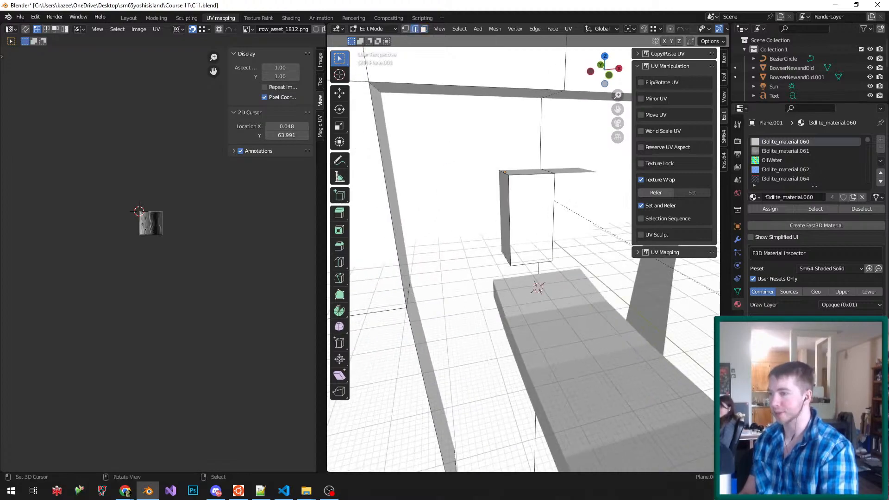
{"action": "key", "text": "ctrl+l"}
{"action": "middle_click_drag", "start_coordinate": [492, 206], "coordinate": [496, 213]}
{"action": "type", "text": "s2"}
{"action": "key", "text": "Return"}
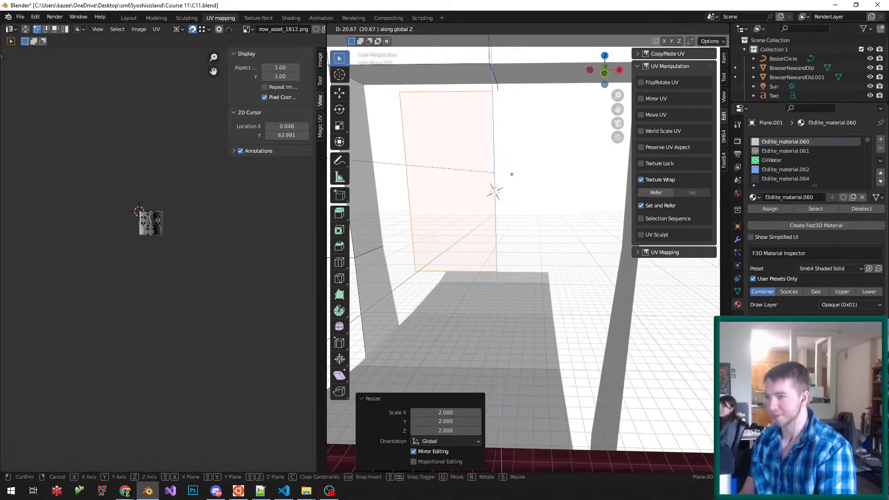
{"action": "left_click", "coordinate": [494, 191]}
- Use face selection to delete the front face of the enlarged half cube
{"action": "middle_click_drag", "start_coordinate": [617, 205], "coordinate": [594, 214]}
{"action": "mouse_move", "coordinate": [482, 228]}
{"action": "middle_mouse_down"}
{"action": "mouse_move", "coordinate": [503, 216]}
{"action": "mouse_move", "coordinate": [481, 228]}
{"action": "middle_mouse_up"}
{"action": "scroll", "coordinate": [491, 222], "scroll_direction": "down", "scroll_amount": 4}
{"action": "key", "text": "ctrl+Tab"}
{"action": "left_click", "coordinate": [500, 226]}
{"action": "key", "text": "x"}
{"action": "left_click", "coordinate": [479, 242]}
{"action": "scroll", "coordinate": [481, 228], "scroll_direction": "up", "scroll_amount": 1}
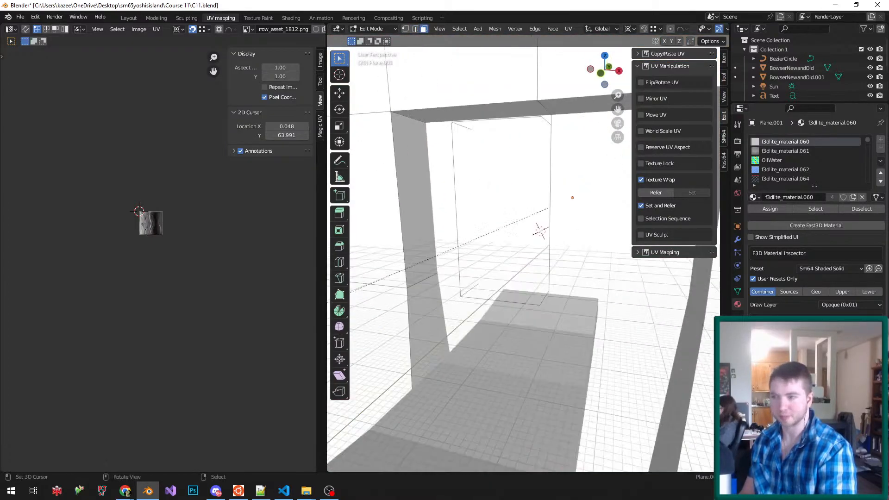
- Intersect the half cube with the tower wall using Intersect (Knife), then delete its protruding faces and the wall face covering the opening
{"action": "key", "text": "ctrl+l"}
{"action": "key", "text": "F3"}
{"action": "type", "text": "inter"}
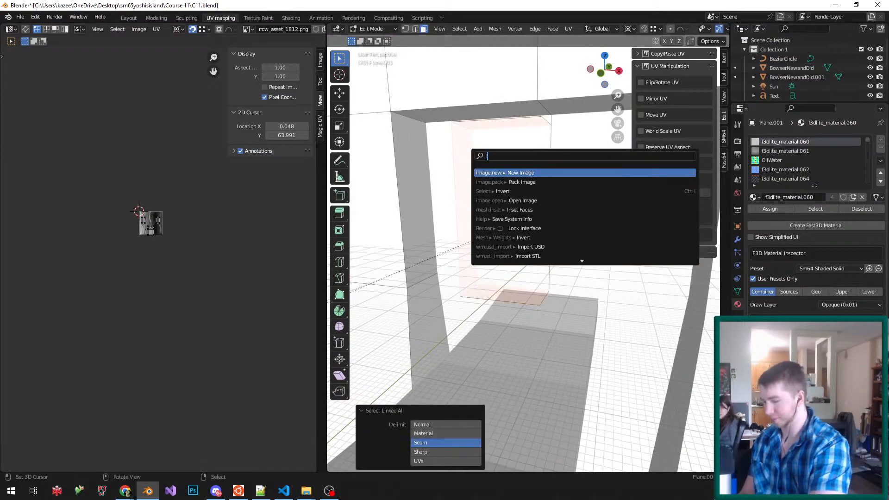
{"action": "key", "text": "Return"}
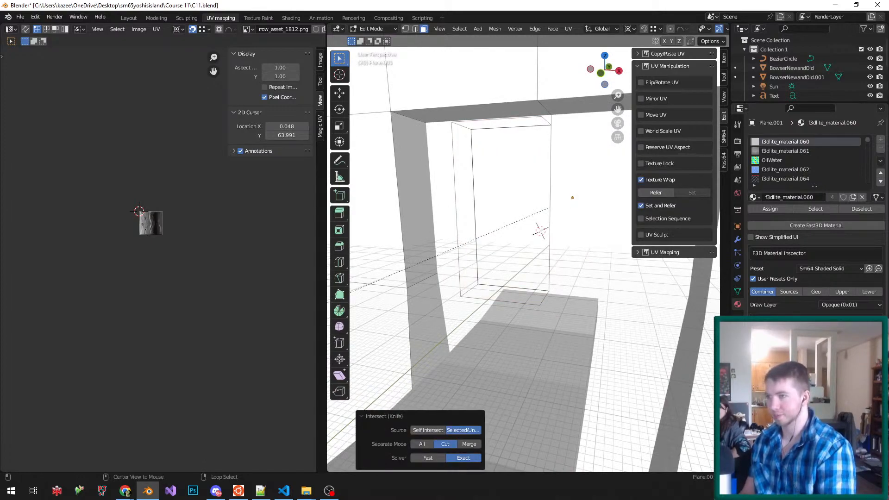
{"action": "right_click", "coordinate": [463, 126], "text": "alt"}
{"action": "key", "text": "x"}
{"action": "key", "text": "f"}
{"action": "right_click", "coordinate": [497, 186]}
{"action": "key", "text": "x"}
{"action": "key", "text": "f"}
- Extend the selection across the recess faces and flip their normals
{"action": "middle_click_drag", "start_coordinate": [497, 187], "coordinate": [521, 197]}
{"action": "right_click", "coordinate": [558, 228]}
{"action": "key", "text": "ctrl+KP_Add"}
{"action": "key", "text": "F3"}
{"action": "type", "text": "flip n"}
{"action": "key", "text": "Return"}
- Dissolve the surplus vertices around the recess opening
{"action": "mouse_move", "coordinate": [560, 153]}
{"action": "middle_mouse_down"}
{"action": "mouse_move", "coordinate": [503, 153]}
{"action": "mouse_move", "coordinate": [472, 174]}
{"action": "mouse_move", "coordinate": [547, 141]}
{"action": "middle_mouse_up"}
{"action": "scroll", "coordinate": [503, 153], "scroll_direction": "up", "scroll_amount": 3}
{"action": "scroll", "coordinate": [504, 153], "scroll_direction": "up", "scroll_amount": 1}
{"action": "right_click", "coordinate": [552, 235]}
{"action": "middle_click_drag", "start_coordinate": [552, 235], "coordinate": [457, 233]}
{"action": "key", "text": "x"}
{"action": "left_click", "coordinate": [518, 296]}
{"action": "scroll", "coordinate": [514, 250], "scroll_direction": "up", "scroll_amount": 3}
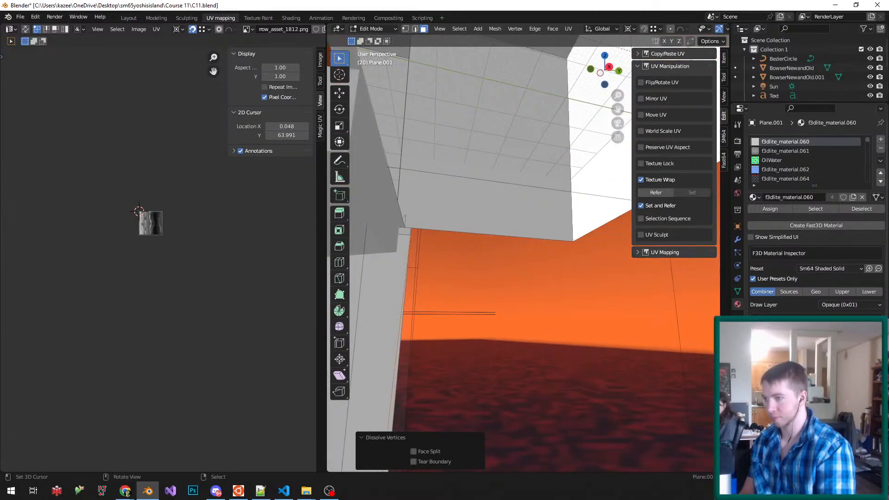
- Switch editing to the Plane object and hide its large translucent face in front of the ledge
{"action": "key", "text": "Tab"}
{"action": "right_click", "coordinate": [376, 179]}
{"action": "key", "text": "Tab"}
{"action": "right_click", "coordinate": [376, 179]}
{"action": "middle_click_drag", "start_coordinate": [376, 178], "coordinate": [470, 206]}
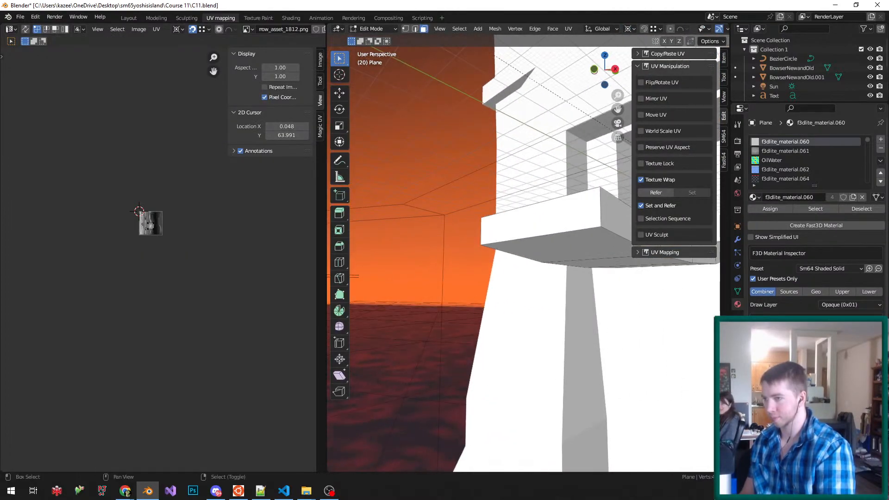
{"action": "right_click", "coordinate": [536, 223], "text": "shift"}
{"action": "key", "text": "ctrl+z"}
{"action": "key", "text": "x"}
{"action": "right_click", "coordinate": [536, 223]}
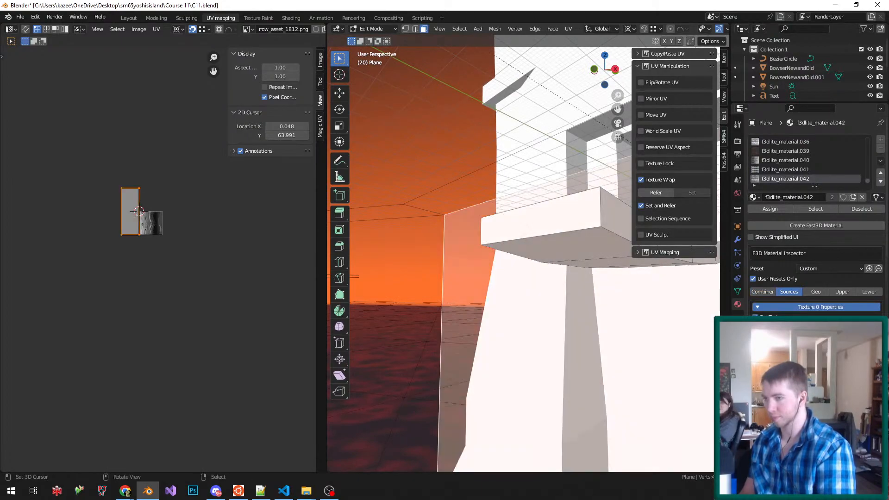
{"action": "key", "text": "h"}
- Delete the face exposed on the ledge, reveal the hidden geometry, and save the file
{"action": "right_click", "coordinate": [535, 223]}
{"action": "key", "text": "x"}
{"action": "key", "text": "f"}
{"action": "key", "text": "alt+h"}
{"action": "middle_click_drag", "start_coordinate": [535, 223], "coordinate": [425, 251]}
{"action": "key", "text": "ctrl+s"}
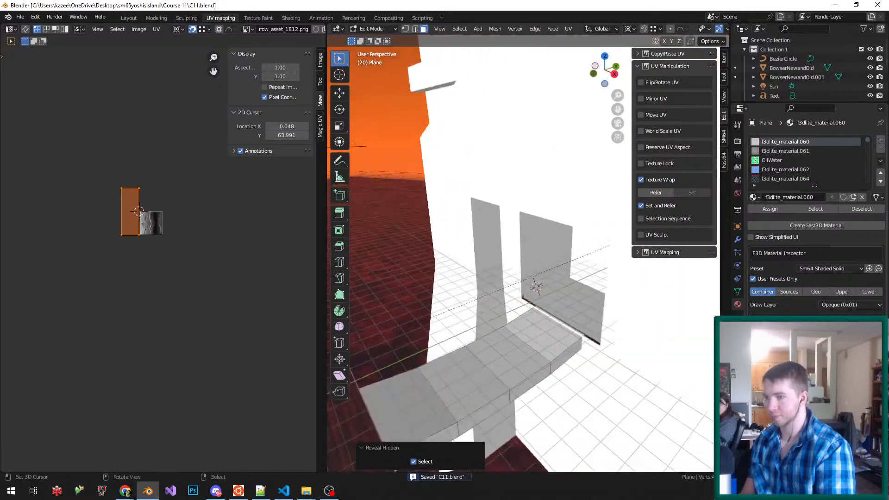
- Switch editing back to the Plane.001 mesh and pick the vertex at the recess's lower front corner in vertex selection
{"action": "scroll", "coordinate": [515, 278], "scroll_direction": "up", "scroll_amount": 4}
{"action": "middle_click_drag", "start_coordinate": [524, 296], "coordinate": [515, 265]}
{"action": "key", "text": "ctrl+Tab"}
{"action": "key", "text": "Tab"}
{"action": "right_click", "coordinate": [515, 266]}
{"action": "key", "text": "Tab"}
{"action": "key", "text": "x"}
{"action": "left_click", "coordinate": [505, 361]}
{"action": "right_click", "coordinate": [513, 331]}
{"action": "key", "text": "g"}
{"action": "key", "text": "Escape"}
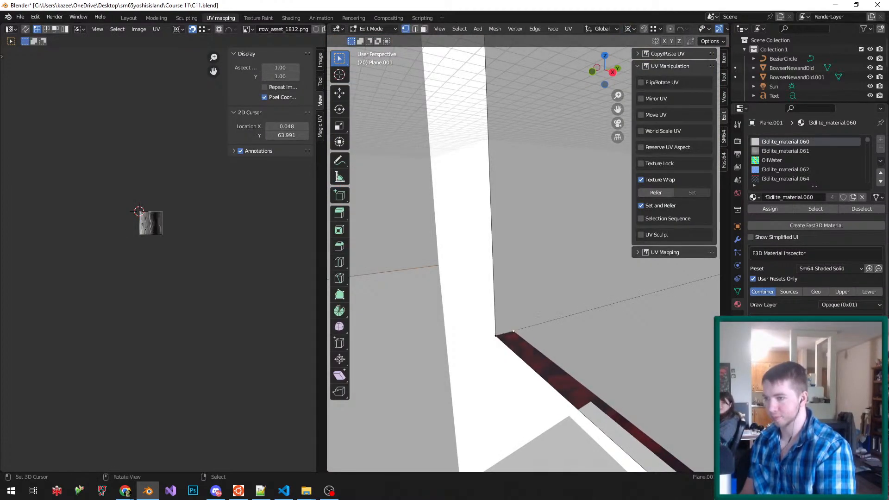
- Select the narrow strip face along the front of the recess floor and flip its normals
{"action": "scroll", "coordinate": [513, 330], "scroll_direction": "down", "scroll_amount": 4}
{"action": "middle_click_drag", "start_coordinate": [513, 331], "coordinate": [605, 187]}
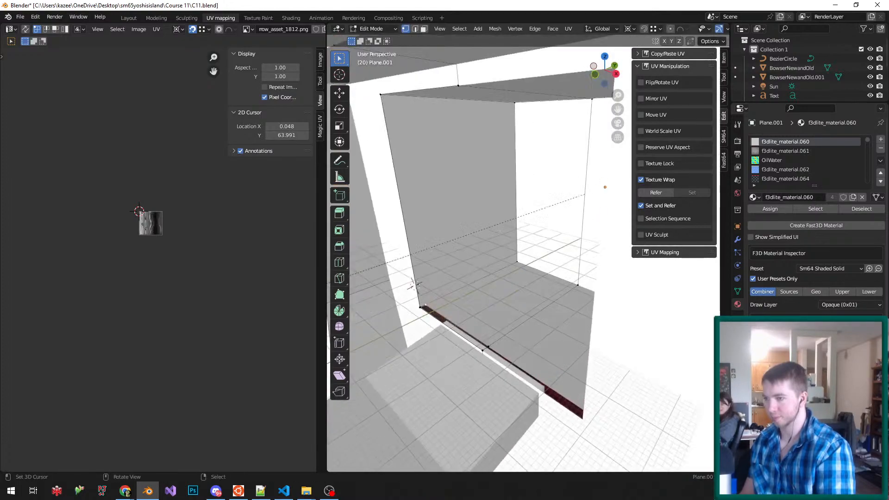
{"action": "scroll", "coordinate": [486, 334], "scroll_direction": "up", "scroll_amount": 4}
{"action": "key", "text": "ctrl+Tab"}
{"action": "left_click", "coordinate": [469, 389]}
{"action": "right_click", "coordinate": [463, 342]}
{"action": "middle_click_drag", "start_coordinate": [463, 342], "coordinate": [476, 359]}
{"action": "key", "text": "F3"}
{"action": "type", "text": "flip"}
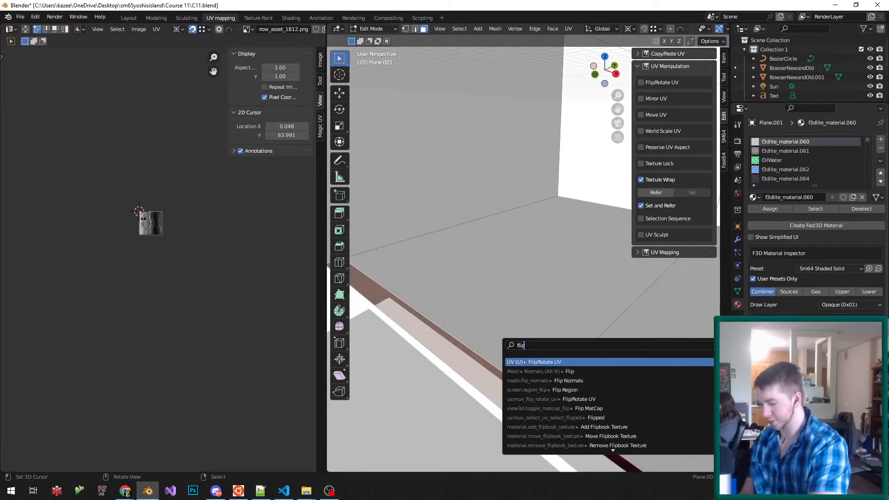
{"action": "key", "text": "Return"}
- Merge the strip into the recess floor with Limited Dissolve, switch to vertex selection, and save the file
{"action": "key", "text": "ctrl+KP_Add"}
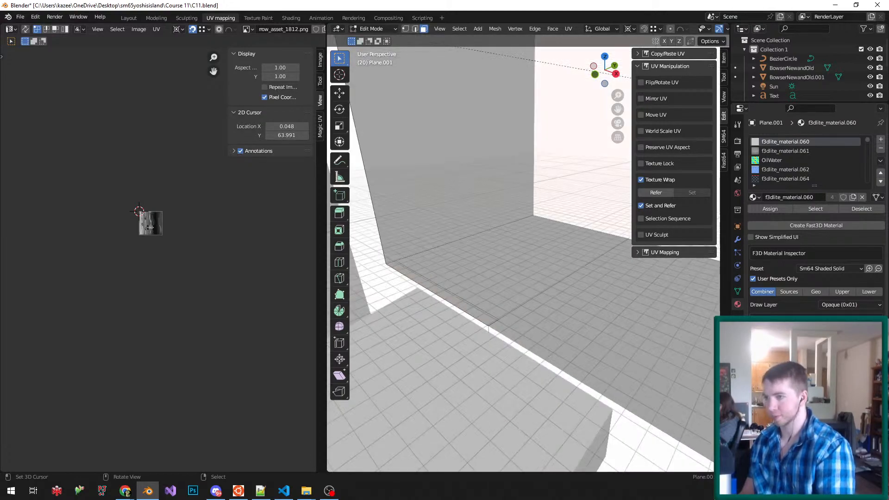
{"action": "right_click", "coordinate": [442, 293], "text": "shift"}
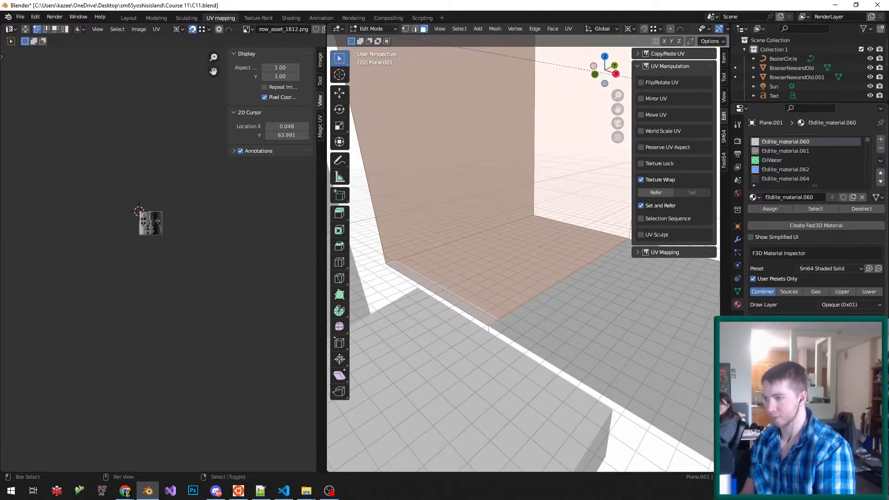
{"action": "key", "text": "x"}
{"action": "key", "text": "l"}
{"action": "key", "text": "ctrl+Tab"}
{"action": "left_click", "coordinate": [423, 264]}
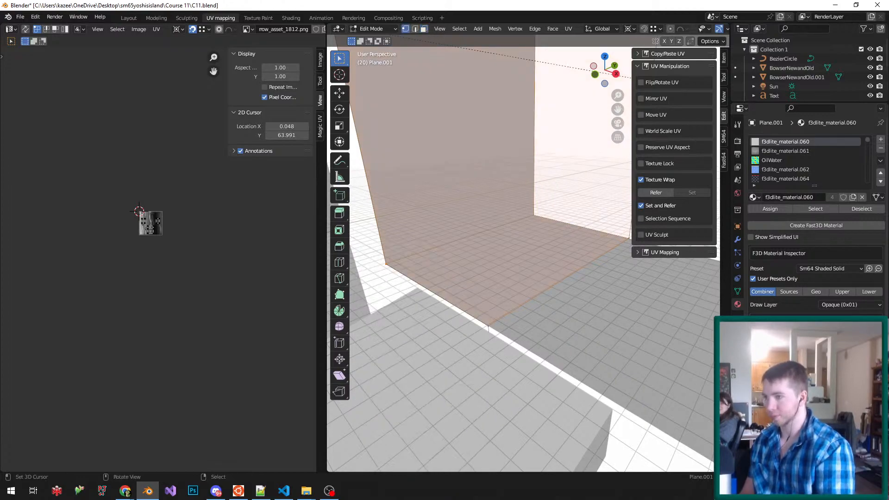
{"action": "scroll", "coordinate": [463, 255], "scroll_direction": "down", "scroll_amount": 1}
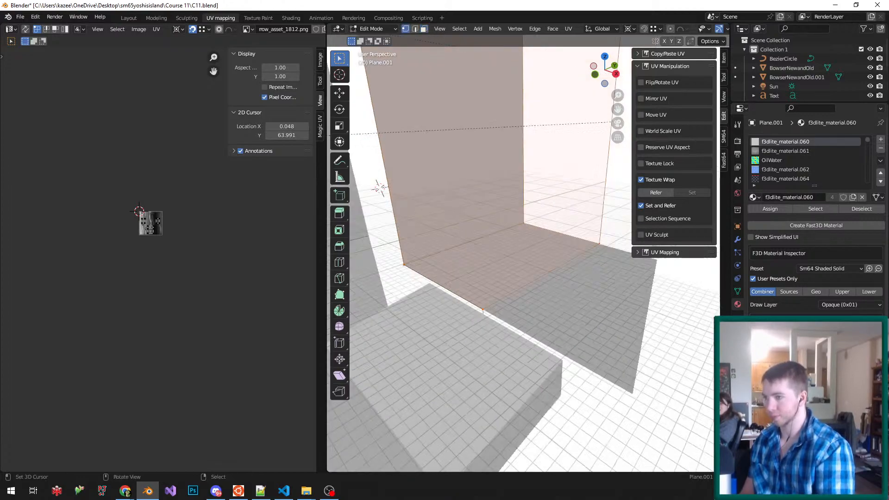
{"action": "scroll", "coordinate": [467, 258], "scroll_direction": "down", "scroll_amount": 2}
{"action": "key", "text": "ctrl+s"}
{"action": "middle_click_drag", "start_coordinate": [467, 258], "coordinate": [488, 223]}
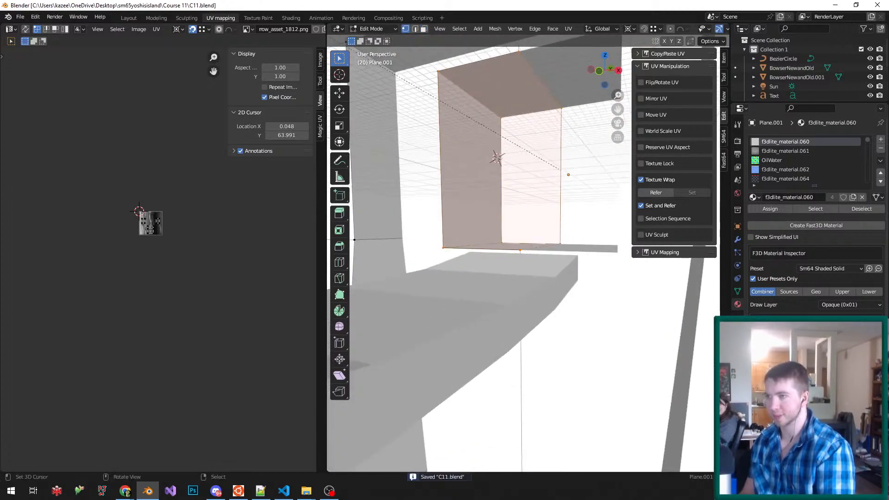
{"action": "scroll", "coordinate": [482, 194], "scroll_direction": "down", "scroll_amount": 2}
{"action": "scroll", "coordinate": [518, 122], "scroll_direction": "up", "scroll_amount": 3}
{"action": "right_click", "coordinate": [489, 63]}
{"action": "key", "text": "g"}
{"action": "key", "text": "Escape"}
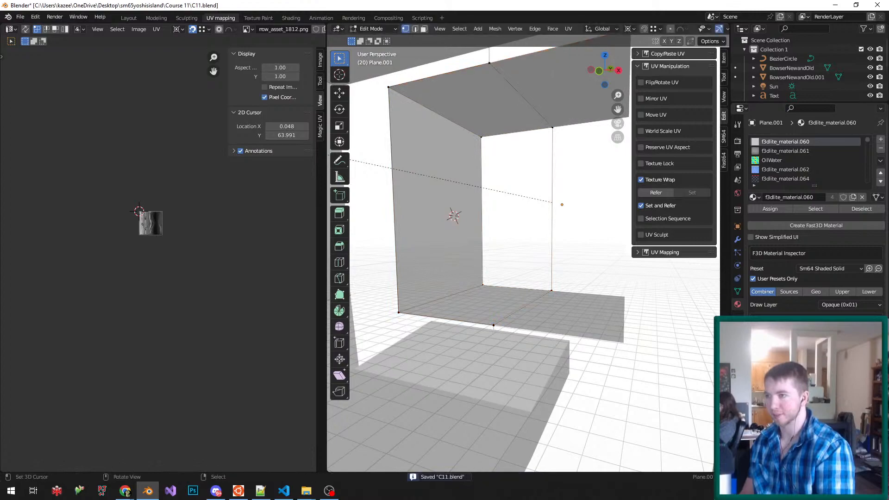
- Merge all vertices of the mesh by distance with a merge distance of 1 and save the file
{"action": "key", "text": "a"}
{"action": "key", "text": "m"}
{"action": "key", "text": "b"}
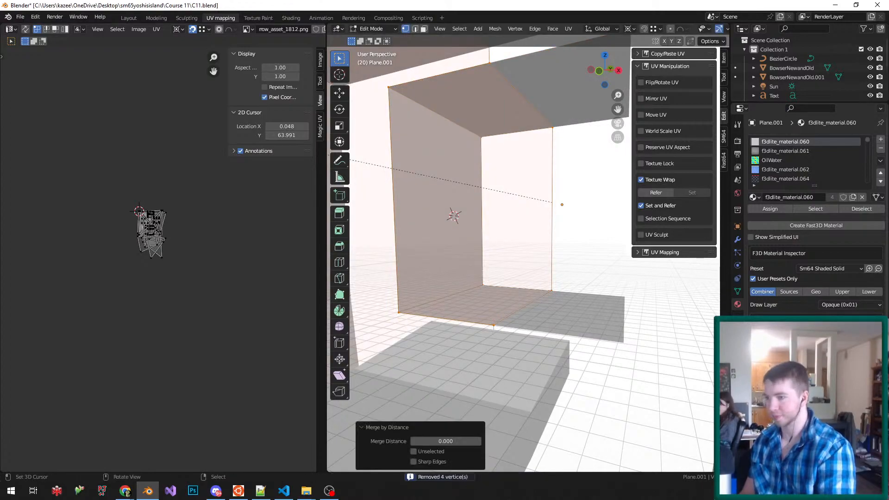
{"action": "left_click", "coordinate": [445, 440]}
{"action": "type", "text": "1"}
{"action": "key", "text": "Return"}
{"action": "key", "text": "ctrl+s"}
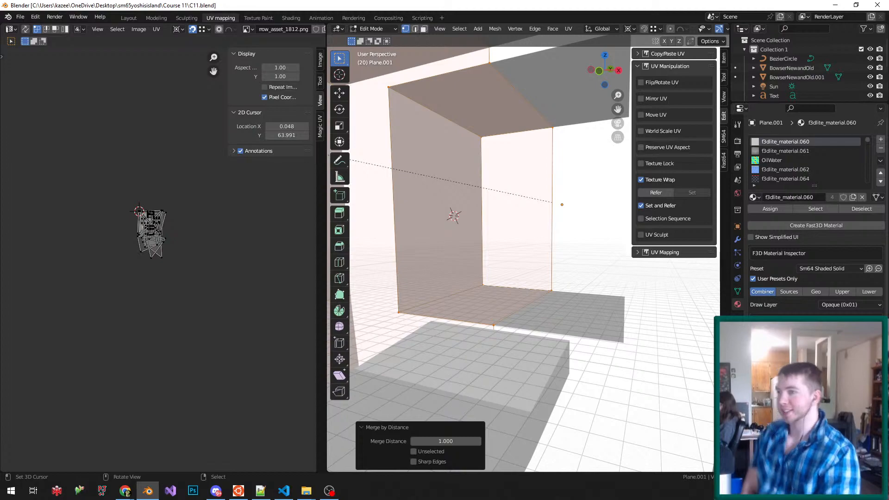
- Switch to face selection at the doorway and save the file
{"action": "middle_click_drag", "start_coordinate": [454, 213], "coordinate": [472, 208]}
{"action": "middle_click_drag", "start_coordinate": [451, 152], "coordinate": [451, 208]}
{"action": "scroll", "coordinate": [452, 185], "scroll_direction": "up", "scroll_amount": 2}
{"action": "key", "text": "ctrl+Tab"}
{"action": "left_click", "coordinate": [451, 203]}
{"action": "left_click", "coordinate": [398, 222]}
{"action": "key", "text": "ctrl+s"}
{"action": "scroll", "coordinate": [452, 208], "scroll_direction": "down", "scroll_amount": 4}
{"action": "scroll", "coordinate": [452, 208], "scroll_direction": "up", "scroll_amount": 3}
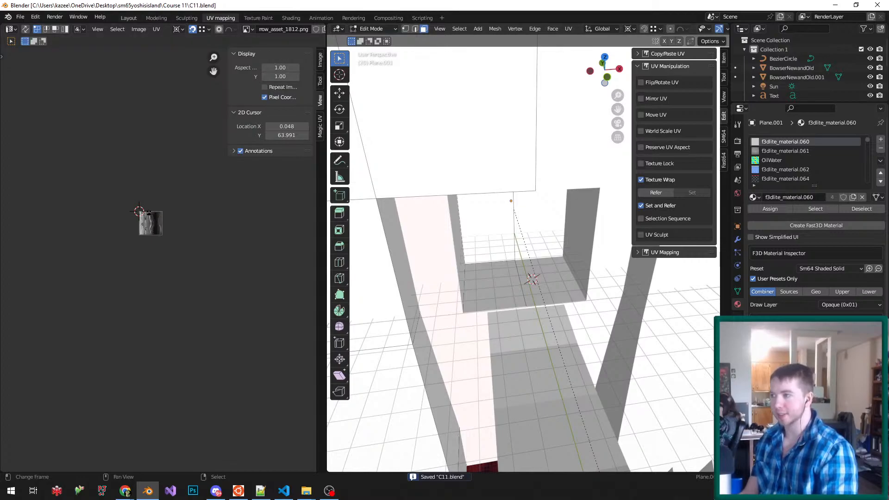
- Switch to the Layout workspace, bring the doorway recess into view in Edit Mode, and save the file
{"action": "left_click", "coordinate": [128, 18]}
{"action": "middle_click_drag", "start_coordinate": [324, 231], "coordinate": [407, 232]}
{"action": "key", "text": "Tab"}
{"action": "scroll", "coordinate": [416, 241], "scroll_direction": "up", "scroll_amount": 3}
{"action": "middle_click_drag", "start_coordinate": [423, 361], "coordinate": [417, 153]}
{"action": "key", "text": "g"}
{"action": "key", "text": "Escape"}
{"action": "middle_click_drag", "start_coordinate": [350, 195], "coordinate": [505, 222]}
{"action": "scroll", "coordinate": [505, 222], "scroll_direction": "down", "scroll_amount": 6}
{"action": "middle_click_drag", "start_coordinate": [435, 231], "coordinate": [507, 195]}
{"action": "scroll", "coordinate": [507, 195], "scroll_direction": "up", "scroll_amount": 3}
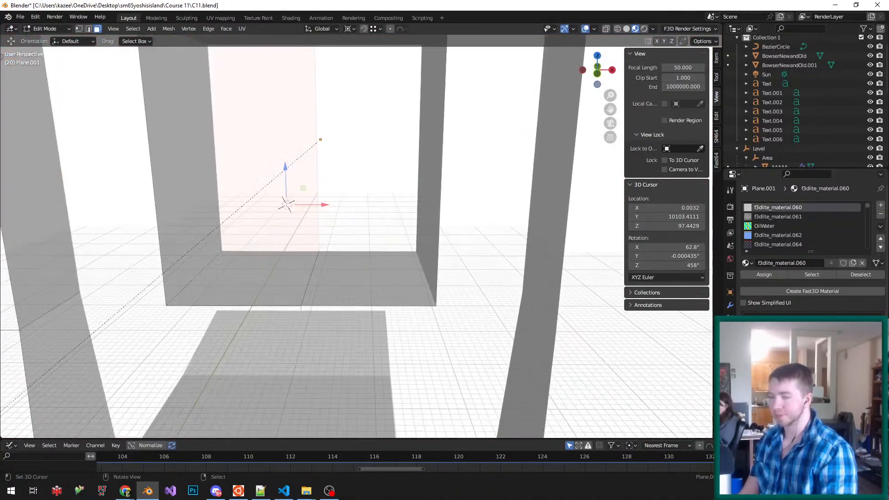
{"action": "key", "text": "ctrl+s"}
{"action": "middle_click_drag", "start_coordinate": [445, 232], "coordinate": [463, 222]}
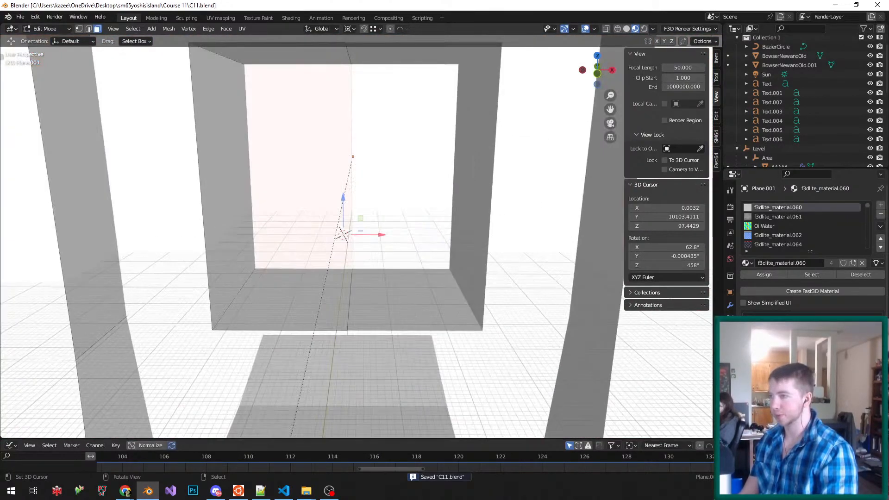
- Subdivide the centre vertical edge of the recess's back wall with one cut
{"action": "middle_click_drag", "start_coordinate": [366, 182], "coordinate": [365, 174]}
{"action": "key", "text": "ctrl+Tab"}
{"action": "left_click", "coordinate": [363, 166]}
{"action": "right_click", "coordinate": [352, 171]}
{"action": "key", "text": "e"}
{"action": "key", "text": "Escape"}
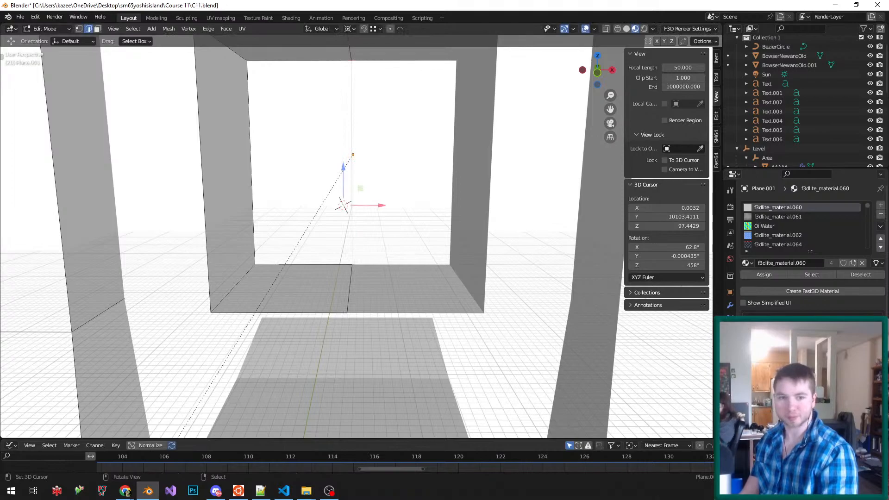
{"action": "scroll", "coordinate": [334, 185], "scroll_direction": "up", "scroll_amount": 3}
{"action": "key", "text": "w"}
{"action": "left_click", "coordinate": [333, 182]}
{"action": "key", "text": "ctrl+Tab"}
{"action": "left_click", "coordinate": [335, 175]}
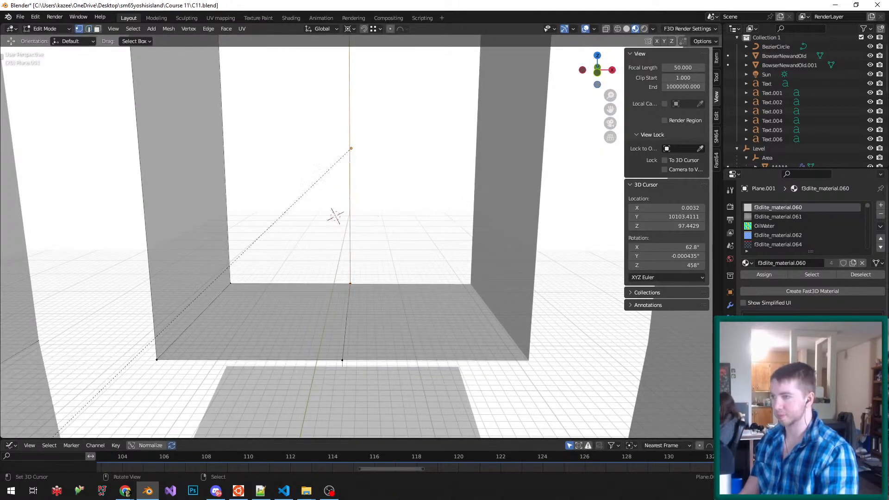
- Subdivide the outer vertical edge of the recess's back wall and split the wall face horizontally between the two midpoints
{"action": "scroll", "coordinate": [352, 167], "scroll_direction": "down", "scroll_amount": 3}
{"action": "scroll", "coordinate": [352, 167], "scroll_direction": "up", "scroll_amount": 2}
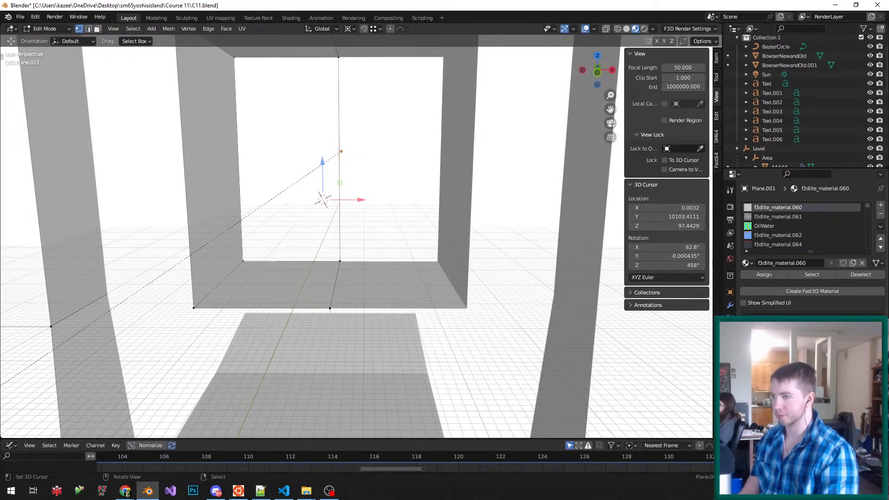
{"action": "key", "text": "ctrl+Tab"}
{"action": "left_click", "coordinate": [318, 225]}
{"action": "right_click", "coordinate": [244, 200]}
{"action": "key", "text": "w"}
{"action": "left_click", "coordinate": [231, 200]}
{"action": "key", "text": "ctrl+Tab"}
{"action": "left_click", "coordinate": [231, 185]}
- Subdivide the lower half of the recess's back wall face with one cut
{"action": "scroll", "coordinate": [345, 206], "scroll_direction": "up", "scroll_amount": 2}
{"action": "key", "text": "ctrl+Tab"}
{"action": "left_click", "coordinate": [320, 235]}
{"action": "scroll", "coordinate": [320, 226], "scroll_direction": "down", "scroll_amount": 2}
{"action": "right_click", "coordinate": [315, 222]}
{"action": "scroll", "coordinate": [315, 222], "scroll_direction": "up", "scroll_amount": 2}
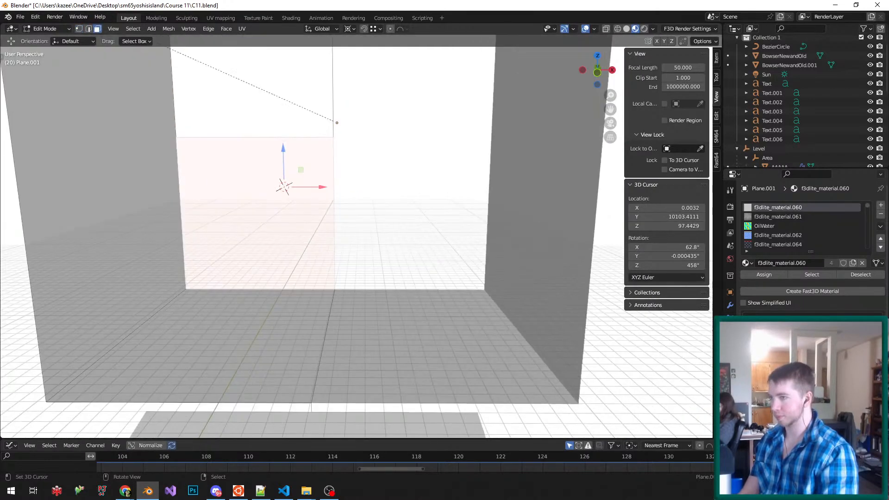
{"action": "key", "text": "w"}
{"action": "left_click", "coordinate": [315, 218]}
{"action": "scroll", "coordinate": [337, 222], "scroll_direction": "down", "scroll_amount": 2}
{"action": "scroll", "coordinate": [353, 207], "scroll_direction": "up", "scroll_amount": 1}
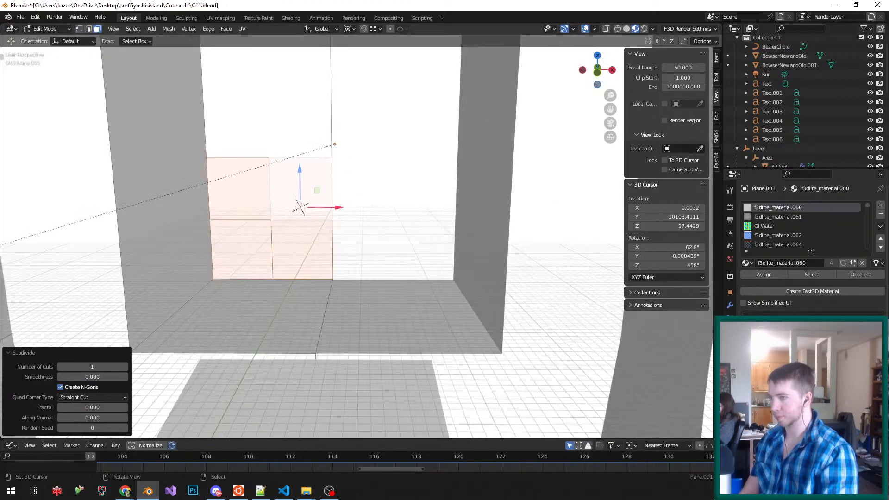
- Undo the recent subdivisions and the face split on the recess's back wall
{"action": "key", "text": "ctrl+z"}
{"action": "key", "text": "ctrl+z"}
{"action": "key", "text": "ctrl+z"}
{"action": "key", "text": "ctrl+z"}
{"action": "scroll", "coordinate": [351, 188], "scroll_direction": "down", "scroll_amount": 3}
{"action": "scroll", "coordinate": [332, 142], "scroll_direction": "up", "scroll_amount": 3}
{"action": "key", "text": "ctrl+z"}
{"action": "key", "text": "ctrl+z"}
- Dissolve the midpoint vertex on the back wall's centre vertical edge, select the whole mesh and save the file
{"action": "key", "text": "ctrl+Tab"}
{"action": "scroll", "coordinate": [344, 180], "scroll_direction": "down", "scroll_amount": 4}
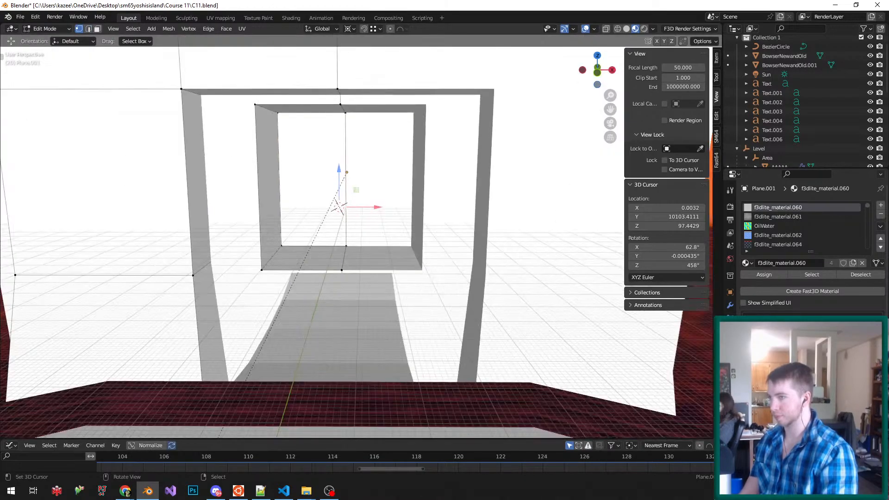
{"action": "key", "text": "z"}
{"action": "key", "text": "z"}
{"action": "right_click", "coordinate": [345, 180]}
{"action": "key", "text": "x"}
{"action": "left_click", "coordinate": [345, 239]}
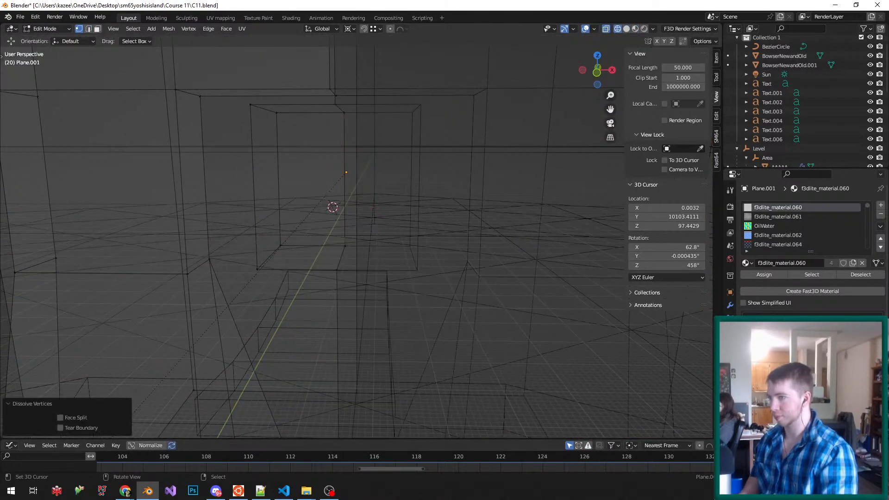
{"action": "scroll", "coordinate": [345, 192], "scroll_direction": "up", "scroll_amount": 2}
{"action": "key", "text": "a"}
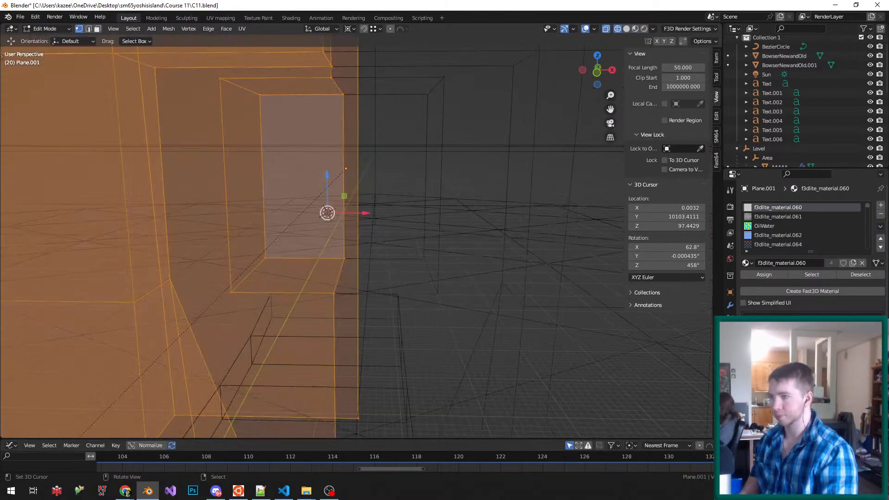
{"action": "key", "text": "ctrl+s"}
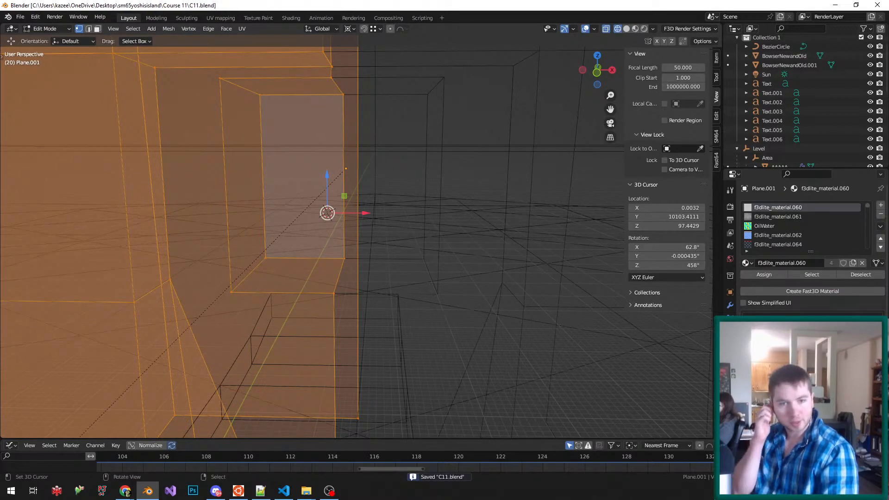
- Switch to face selection and duplicate the recess's back wall face in place
{"action": "key", "text": "ctrl+Tab"}
{"action": "key", "text": "Down"}
{"action": "key", "text": "Down"}
{"action": "key", "text": "Return"}
{"action": "left_click", "coordinate": [327, 212]}
{"action": "middle_click_drag", "start_coordinate": [328, 213], "coordinate": [338, 216]}
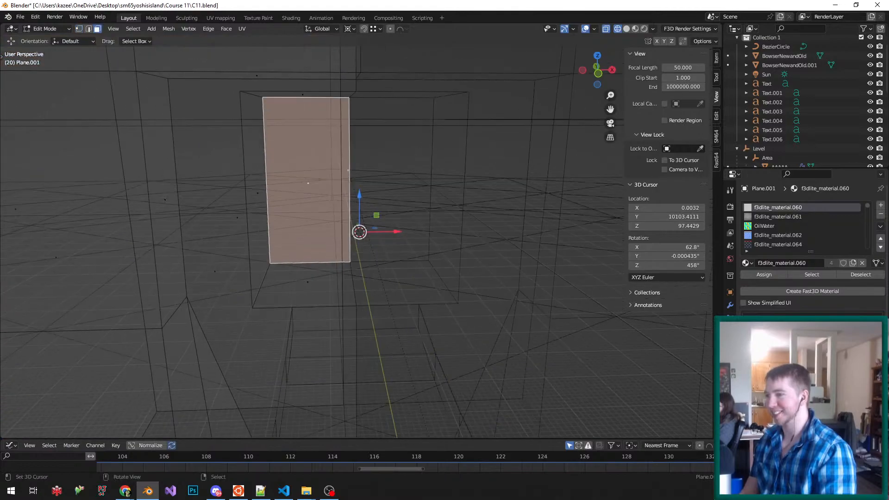
{"action": "key", "text": "alt+z"}
{"action": "key", "text": "alt+z"}
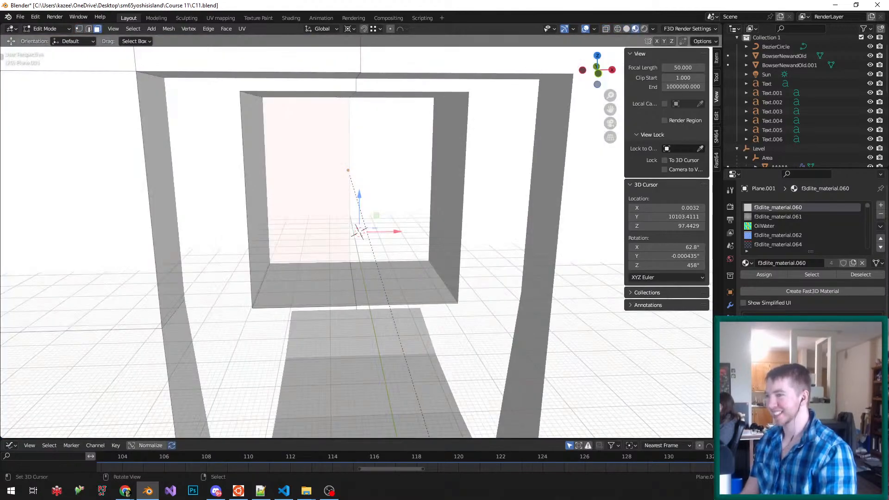
{"action": "key", "text": "shift+d"}
{"action": "key", "text": "Escape"}
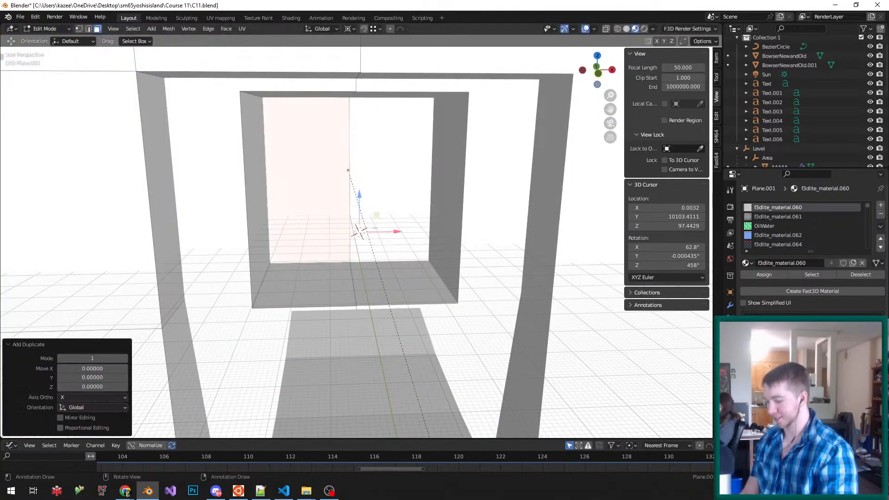
- Try scaling the duplicated wall face by 0.5 along Z only
{"action": "type", "text": "sz.5"}
{"action": "key", "text": "Return"}
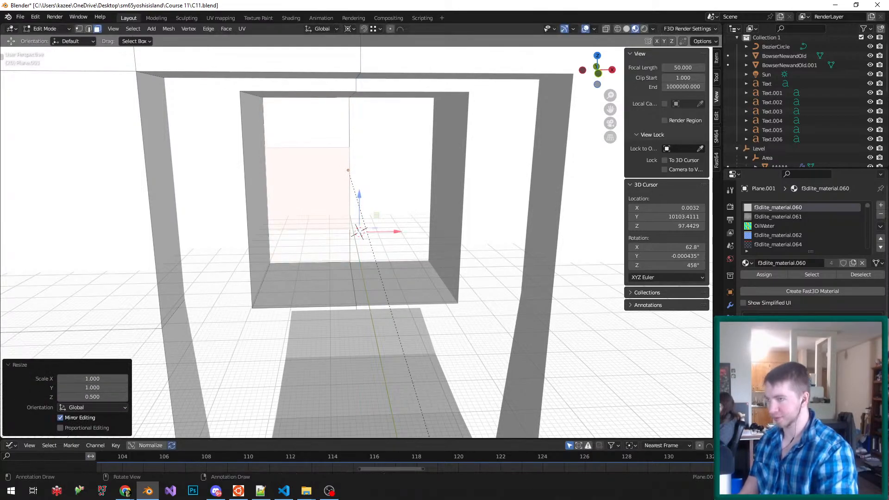
{"action": "key", "text": "ctrl+z"}
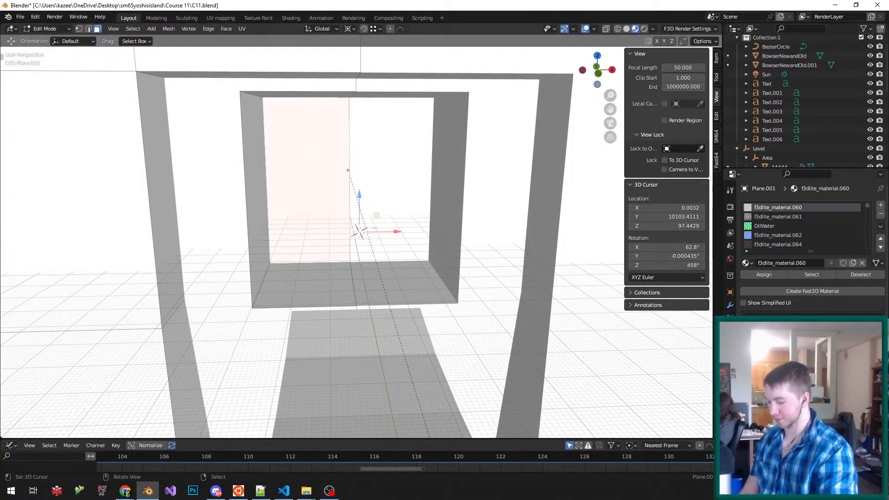
- Scale the duplicated face uniformly by 0.5 and snap it onto the back wall at floor level, locking X
{"action": "type", "text": "s.5"}
{"action": "key", "text": "Return"}
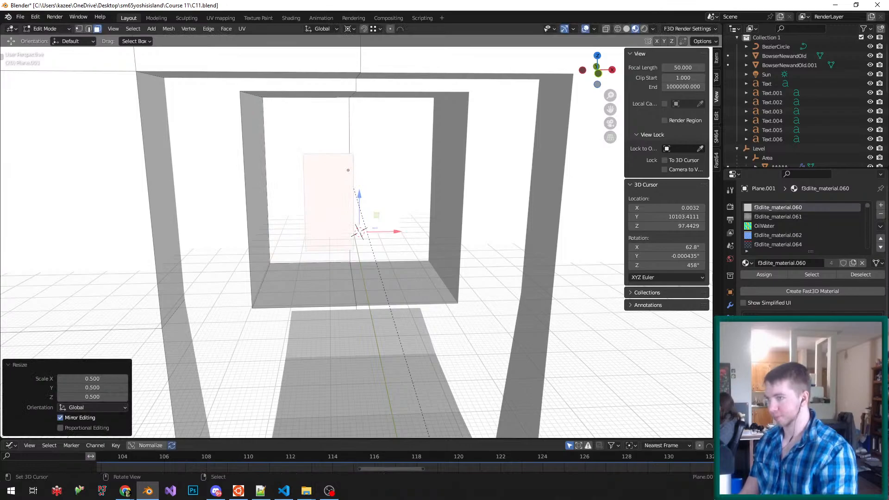
{"action": "key", "text": "shift+Tab"}
{"action": "key", "text": "g"}
{"action": "key", "text": "shift+x"}
{"action": "key", "text": "Return"}
{"action": "scroll", "coordinate": [289, 204], "scroll_direction": "up", "scroll_amount": 2}
{"action": "scroll", "coordinate": [294, 204], "scroll_direction": "up", "scroll_amount": 2}
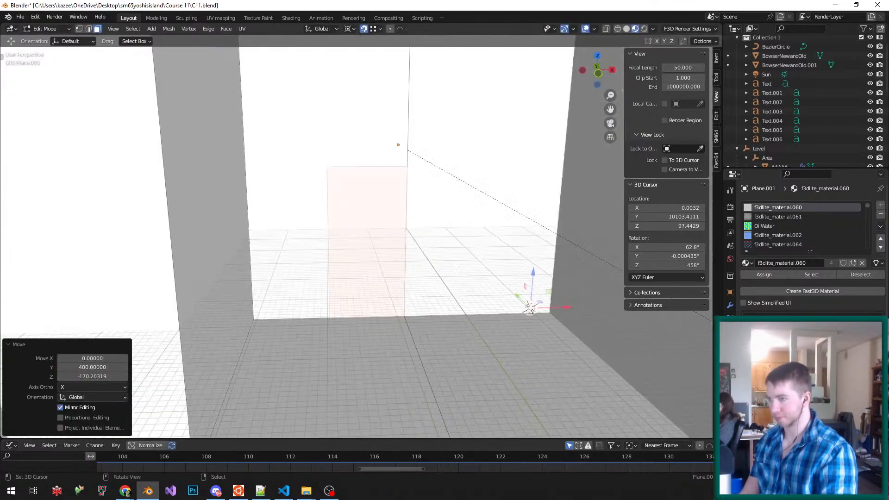
- Subdivide the original back wall face with one cut and select its lower inner quarter
{"action": "middle_click_drag", "start_coordinate": [386, 192], "coordinate": [381, 191]}
{"action": "scroll", "coordinate": [381, 190], "scroll_direction": "down", "scroll_amount": 2}
{"action": "right_click", "coordinate": [370, 166]}
{"action": "key", "text": "w"}
{"action": "key", "text": "s"}
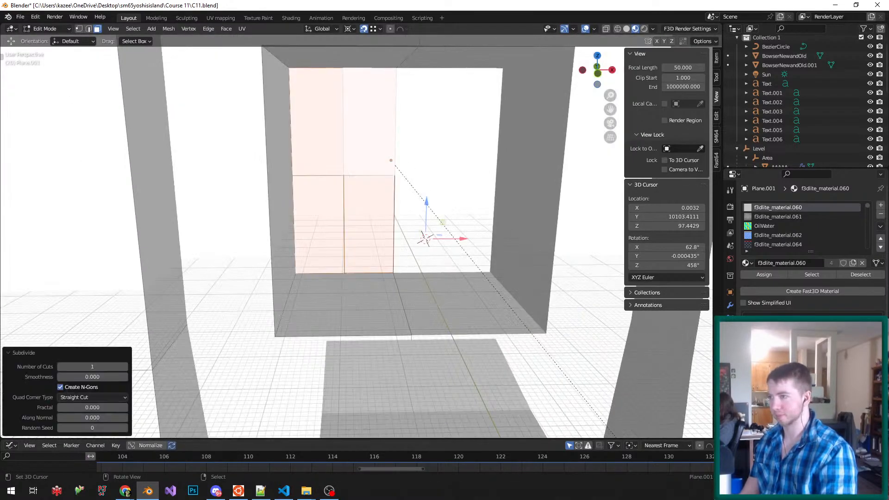
{"action": "right_click", "coordinate": [365, 198]}
{"action": "key", "text": "x"}
{"action": "left_click", "coordinate": [365, 198]}
{"action": "key", "text": "ctrl+z"}
{"action": "key", "text": "x"}
{"action": "key", "text": "Escape"}
- Extrude the lower inner quarter of the back wall about 443 units backward to form a smaller passage
{"action": "middle_click_drag", "start_coordinate": [366, 198], "coordinate": [278, 199]}
{"action": "scroll", "coordinate": [278, 199], "scroll_direction": "up", "scroll_amount": 2}
{"action": "key", "text": "e"}
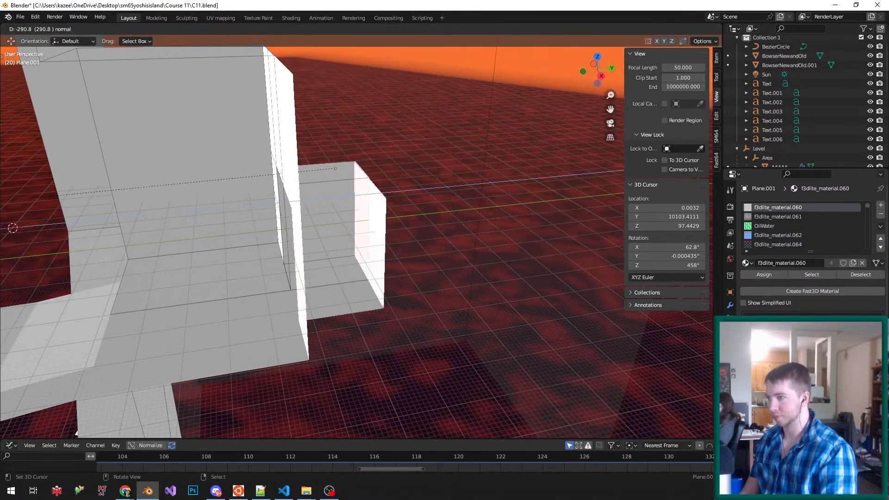
{"action": "left_click", "coordinate": [407, 208]}
- Grow the selection twice from the upper back wall face, apply Limited Dissolve and save the file
{"action": "scroll", "coordinate": [398, 194], "scroll_direction": "down", "scroll_amount": 4}
{"action": "middle_click_drag", "start_coordinate": [407, 208], "coordinate": [412, 190]}
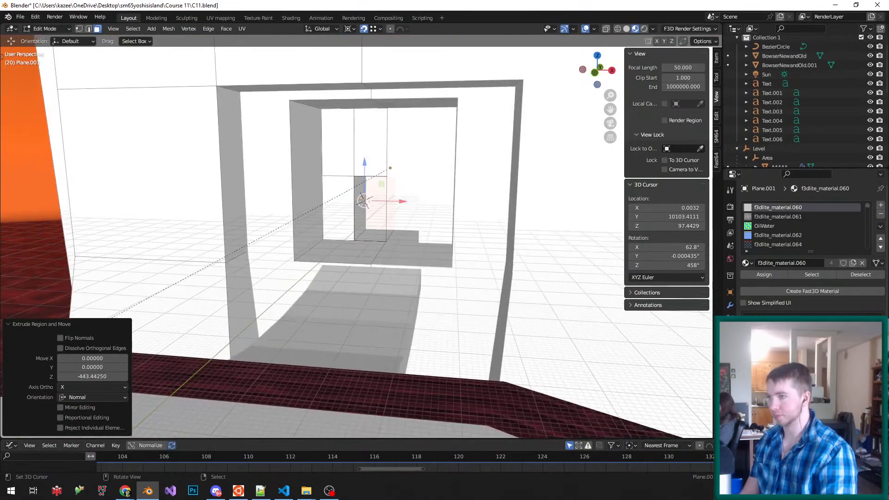
{"action": "scroll", "coordinate": [384, 153], "scroll_direction": "up", "scroll_amount": 4}
{"action": "right_click", "coordinate": [357, 148]}
{"action": "key", "text": "ctrl+KP_Add"}
{"action": "key", "text": "ctrl+KP_Add"}
{"action": "key", "text": "x"}
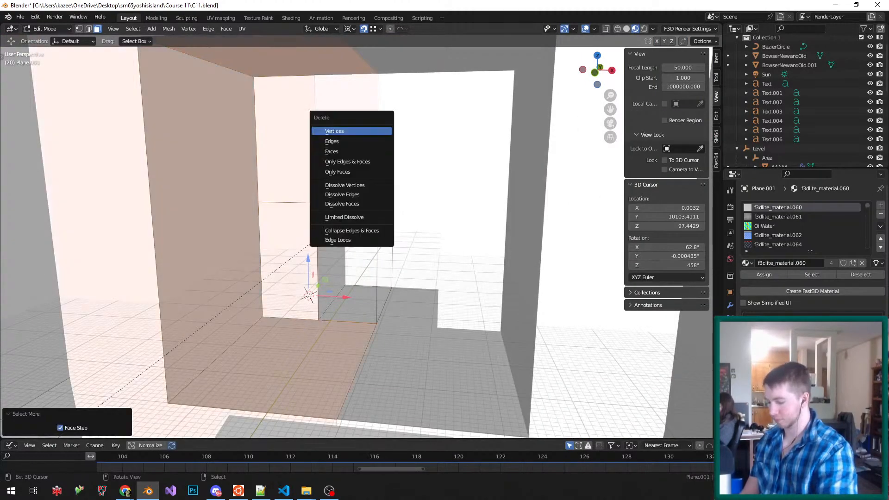
{"action": "key", "text": "l"}
{"action": "key", "text": "ctrl+s"}
- Remove the leftover vertical centre edge across the new passage opening
{"action": "scroll", "coordinate": [394, 178], "scroll_direction": "down", "scroll_amount": 5}
{"action": "middle_click_drag", "start_coordinate": [394, 178], "coordinate": [422, 163]}
{"action": "scroll", "coordinate": [434, 170], "scroll_direction": "up", "scroll_amount": 4}
{"action": "scroll", "coordinate": [422, 167], "scroll_direction": "up", "scroll_amount": 5}
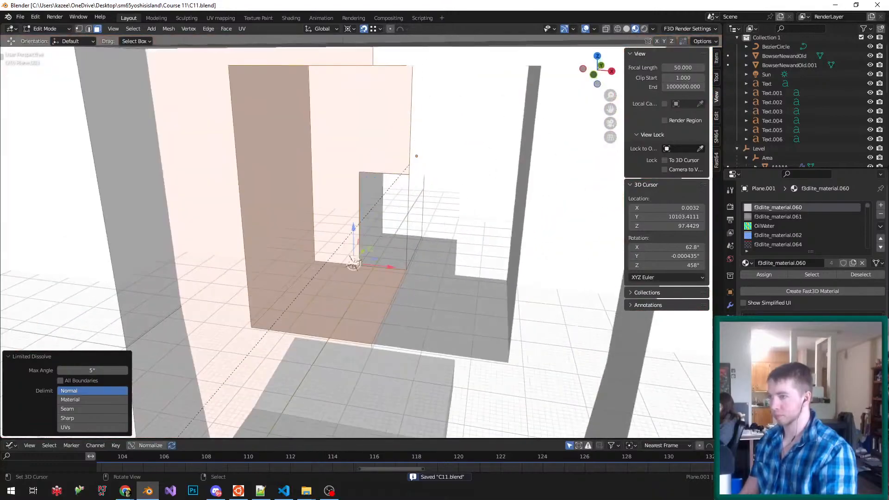
{"action": "key", "text": "ctrl+Tab"}
{"action": "left_click", "coordinate": [408, 207]}
{"action": "right_click", "coordinate": [408, 211]}
{"action": "key", "text": "x"}
{"action": "left_click", "coordinate": [402, 213]}
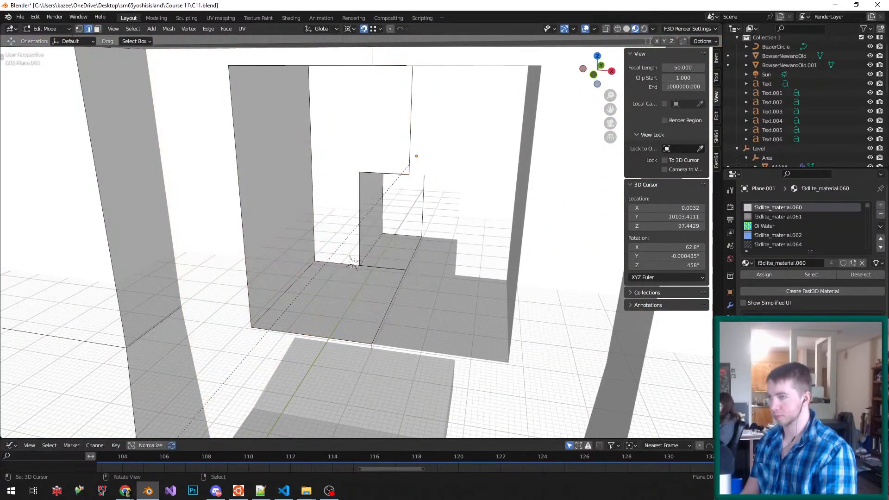
- Select the centre floor vertex at the passage opening, leave Edit Mode and save the file
{"action": "key", "text": "a"}
{"action": "key", "text": "ctrl+Tab"}
{"action": "left_click", "coordinate": [381, 256]}
{"action": "right_click", "coordinate": [407, 270]}
{"action": "mouse_move", "coordinate": [406, 270]}
{"action": "middle_mouse_down"}
{"action": "mouse_move", "coordinate": [419, 263]}
{"action": "mouse_move", "coordinate": [405, 231]}
{"action": "mouse_move", "coordinate": [402, 266]}
{"action": "middle_mouse_up"}
{"action": "key", "text": "ctrl+s"}
{"action": "scroll", "coordinate": [419, 263], "scroll_direction": "down", "scroll_amount": 4}
{"action": "key", "text": "Tab"}
{"action": "key", "text": "ctrl+s"}
{"action": "key", "text": "ctrl+s"}
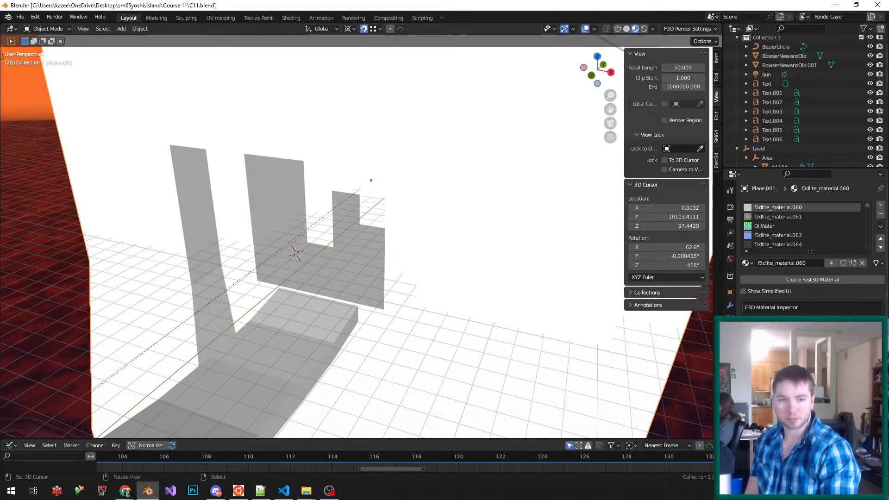
- Switch to the Project64 emulator and look through the star missions of All Alone Bubbledome
{"action": "left_click", "coordinate": [102, 491]}
{"action": "key", "text": "Return"}
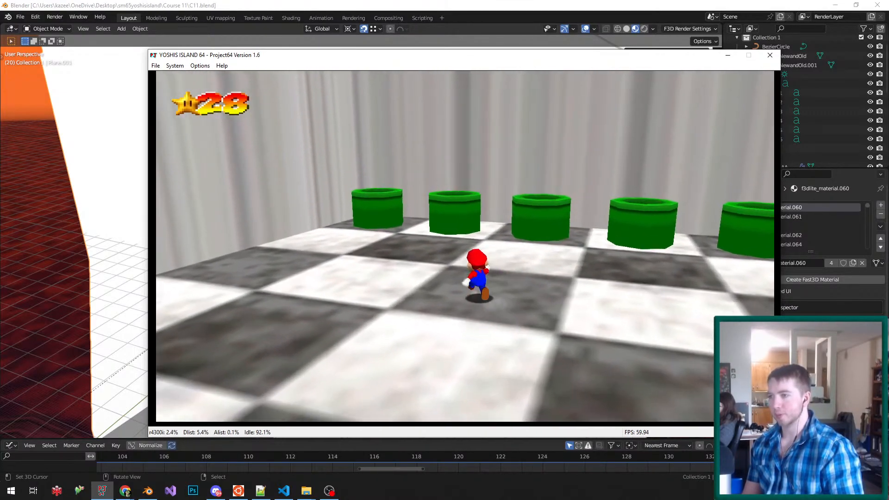
{"action": "key", "text": "F5"}
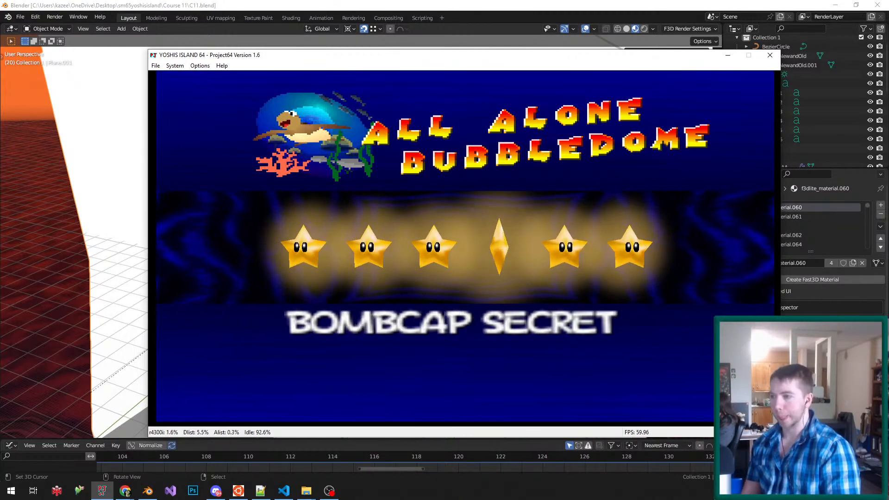
{"action": "key", "text": "Left"}
{"action": "key", "text": "Left"}
{"action": "key", "text": "Left"}
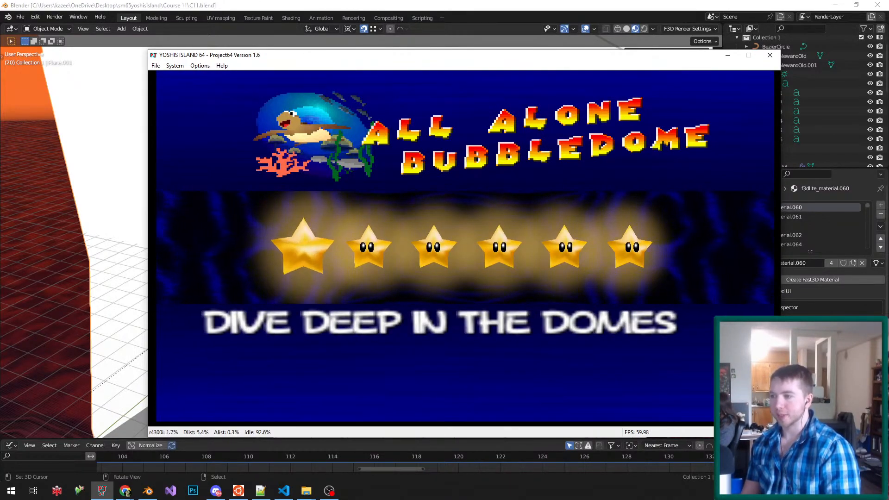
{"action": "key", "text": "Right"}
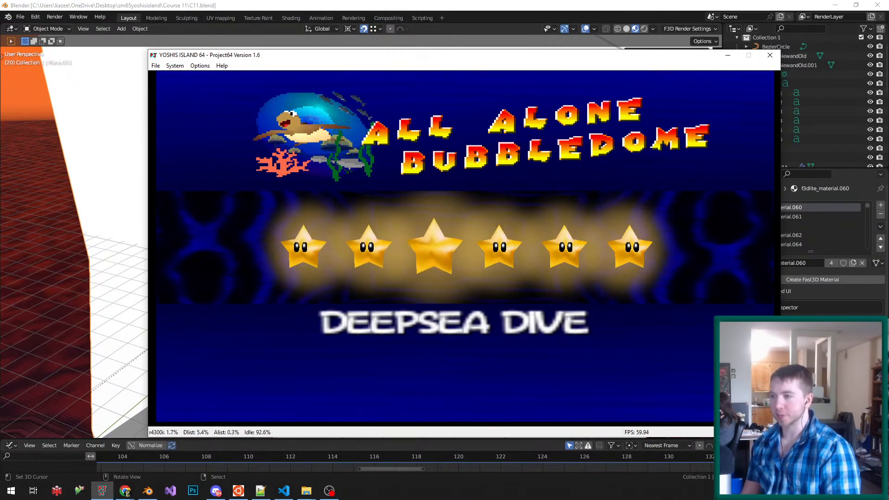
{"action": "key", "text": "Right"}
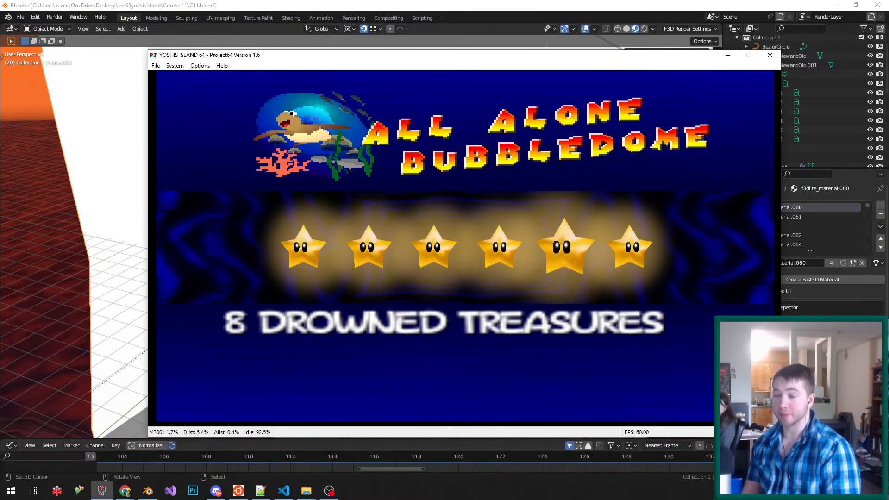
{"action": "key", "text": "x"}
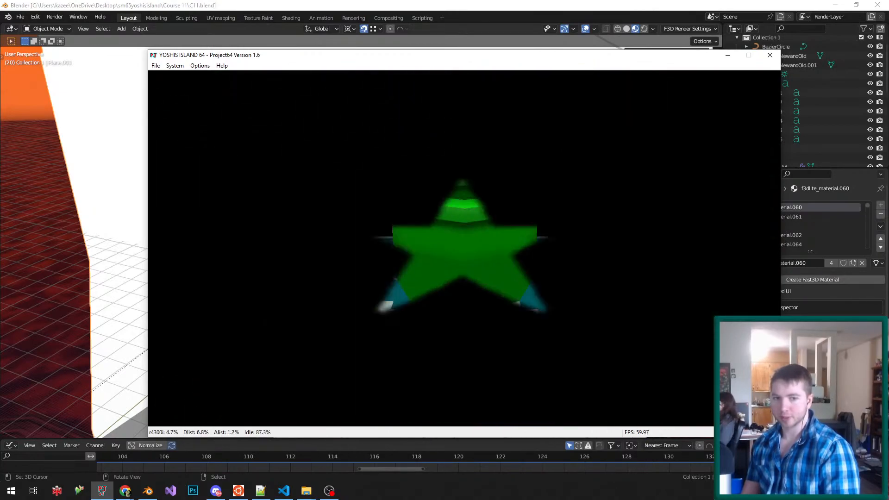
- Play through the Sunken Retro Pipe area using save states, and choose Save & Continue at the end
{"action": "key", "text": "F5"}
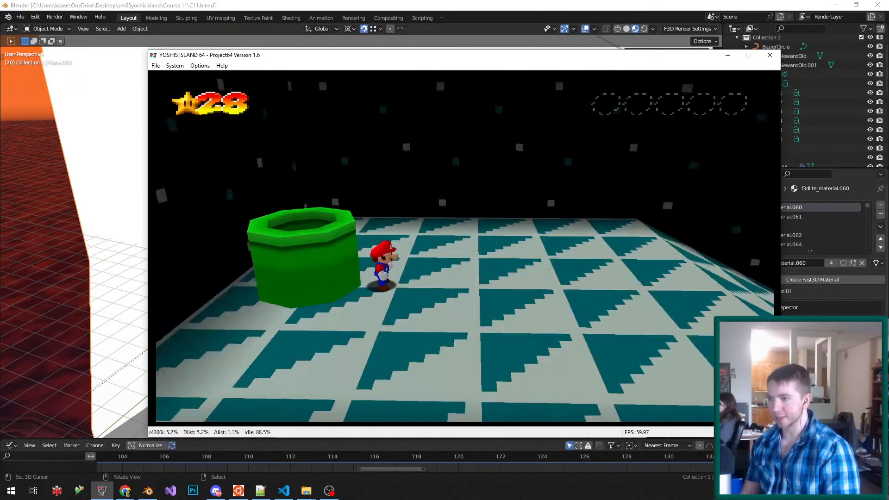
{"action": "key", "text": "F7"}
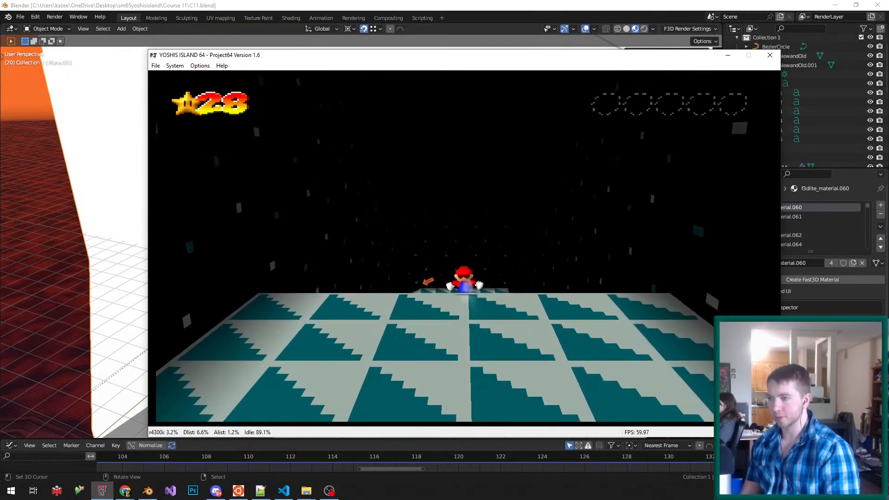
{"action": "key", "text": "F7"}
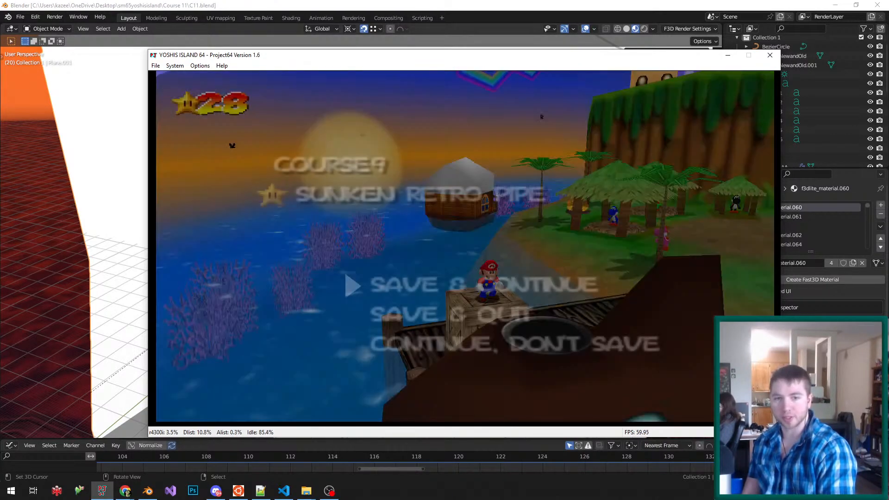
{"action": "key", "text": "x"}
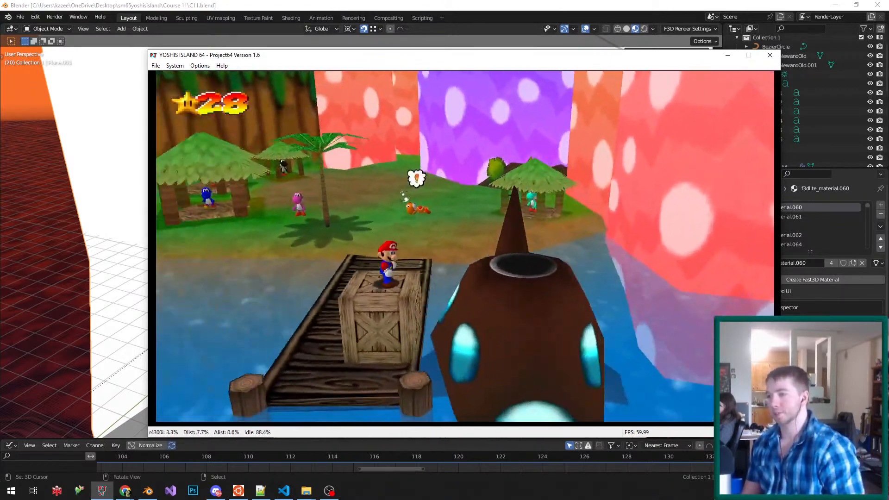
- Reload the saved game state and swim through the underwater Bubbledome level to examine its domes
{"action": "key", "text": "F7"}
{"action": "key", "text": "Up"}
{"action": "key", "text": "x"}
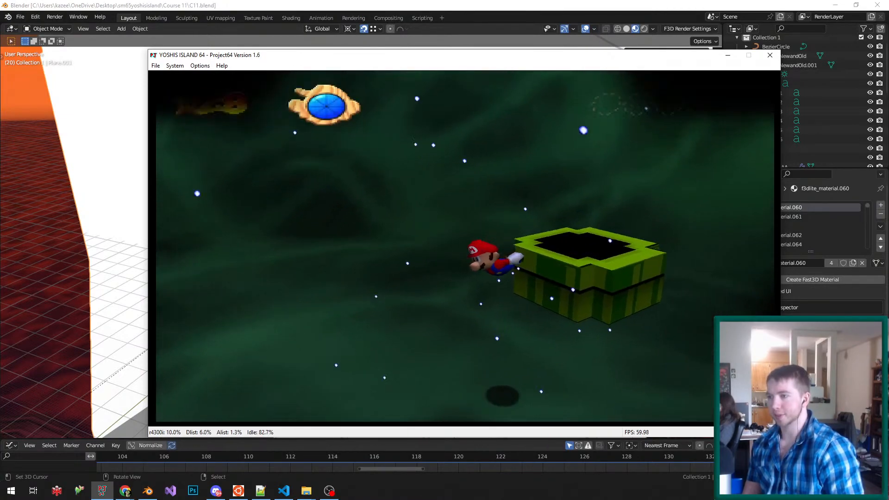
{"action": "key", "text": "x"}
{"action": "key", "text": "x"}
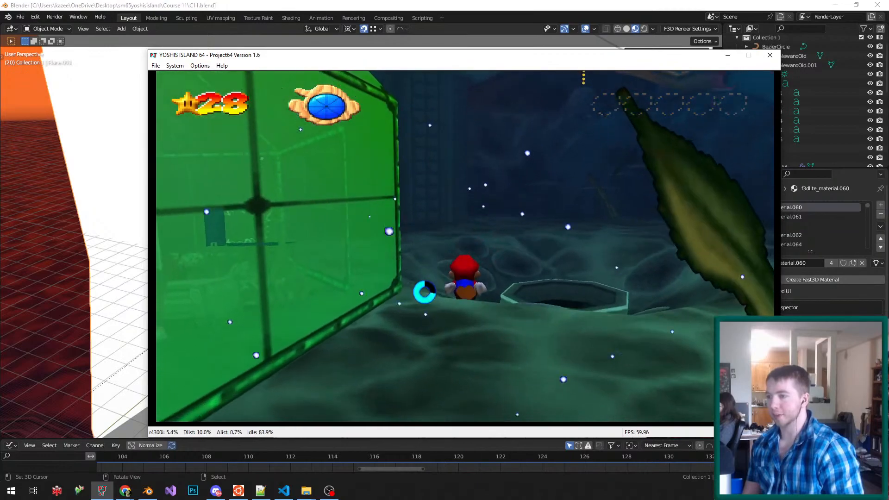
{"action": "key", "text": "x"}
{"action": "key", "text": "x"}
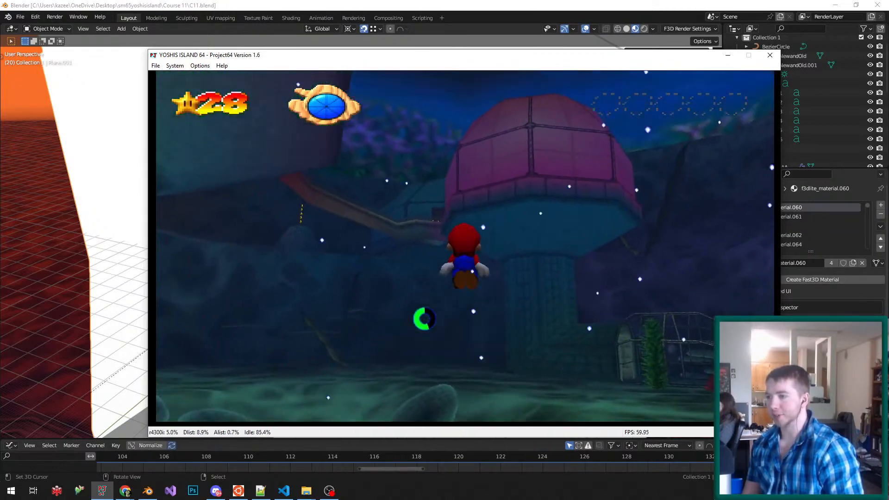
{"action": "key", "text": "x"}
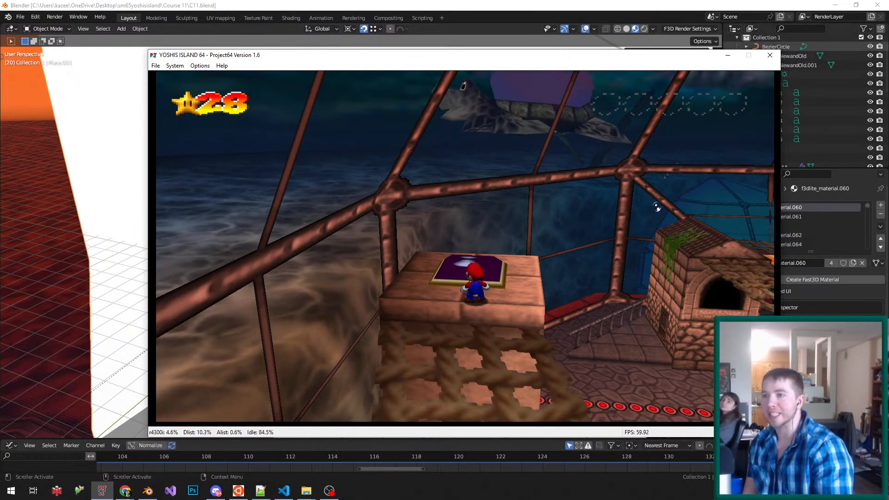
- Switch back to Blender, save the file and set the tower mesh to face selection mode
{"action": "key", "text": "alt+Tab"}
{"action": "middle_click_drag", "start_coordinate": [370, 231], "coordinate": [324, 237]}
{"action": "scroll", "coordinate": [352, 231], "scroll_direction": "down", "scroll_amount": 6}
{"action": "key", "text": "ctrl+s"}
{"action": "key", "text": "Tab"}
{"action": "middle_click_drag", "start_coordinate": [260, 271], "coordinate": [278, 250]}
{"action": "scroll", "coordinate": [342, 237], "scroll_direction": "up", "scroll_amount": 4}
{"action": "key", "text": "ctrl+Tab"}
{"action": "left_click", "coordinate": [319, 255]}
{"action": "scroll", "coordinate": [278, 250], "scroll_direction": "down", "scroll_amount": 3}
{"action": "key", "text": "Tab"}
- Select the walkway's entire linked mesh in Edit Mode and open it in the UV mapping workspace
{"action": "right_click", "coordinate": [238, 315]}
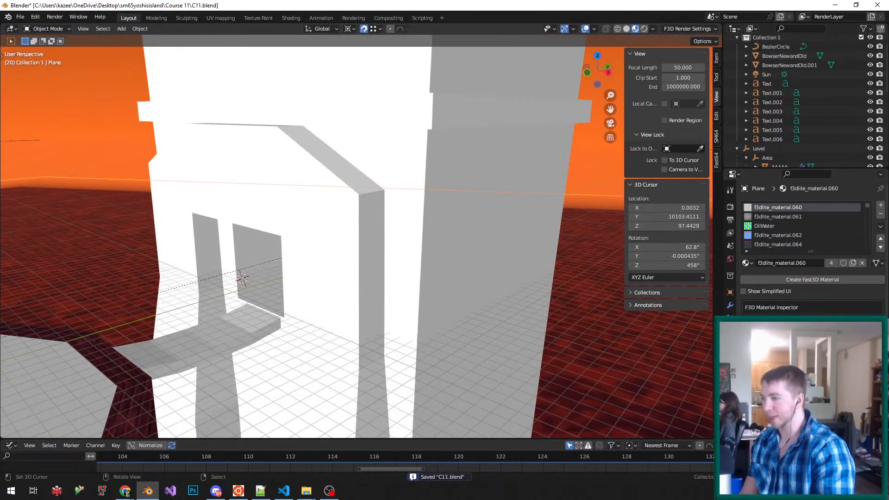
{"action": "key", "text": "Tab"}
{"action": "middle_click_drag", "start_coordinate": [238, 315], "coordinate": [186, 305]}
{"action": "middle_click_drag", "start_coordinate": [93, 319], "coordinate": [169, 301], "text": "shift"}
{"action": "scroll", "coordinate": [169, 301], "scroll_direction": "up", "scroll_amount": 2}
{"action": "right_click", "coordinate": [168, 302]}
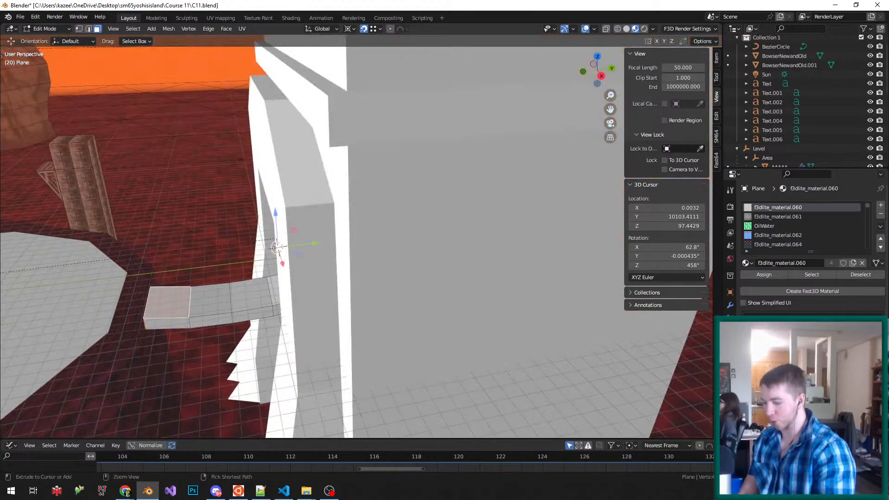
{"action": "key", "text": "ctrl+l"}
{"action": "left_click", "coordinate": [220, 18]}
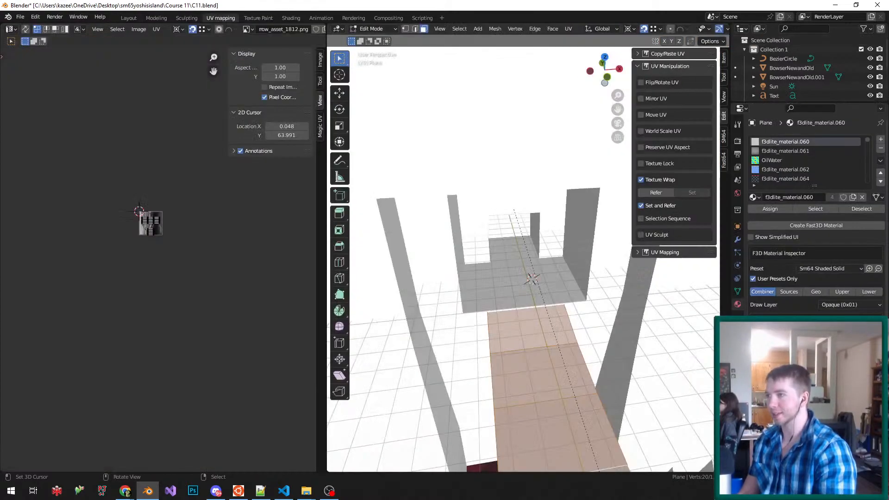
- Leave the walkway's Edit Mode, select the tower object and open its mesh for editing near the doorway
{"action": "key", "text": "KP_Decimal"}
{"action": "middle_click_drag", "start_coordinate": [523, 253], "coordinate": [618, 229]}
{"action": "scroll", "coordinate": [523, 253], "scroll_direction": "down", "scroll_amount": 6}
{"action": "key", "text": "Tab"}
{"action": "right_click", "coordinate": [468, 194]}
{"action": "key", "text": "Tab"}
{"action": "scroll", "coordinate": [523, 253], "scroll_direction": "down", "scroll_amount": 5}
{"action": "scroll", "coordinate": [523, 253], "scroll_direction": "up", "scroll_amount": 2}
{"action": "middle_click_drag", "start_coordinate": [523, 253], "coordinate": [531, 282]}
{"action": "scroll", "coordinate": [523, 253], "scroll_direction": "up", "scroll_amount": 3}
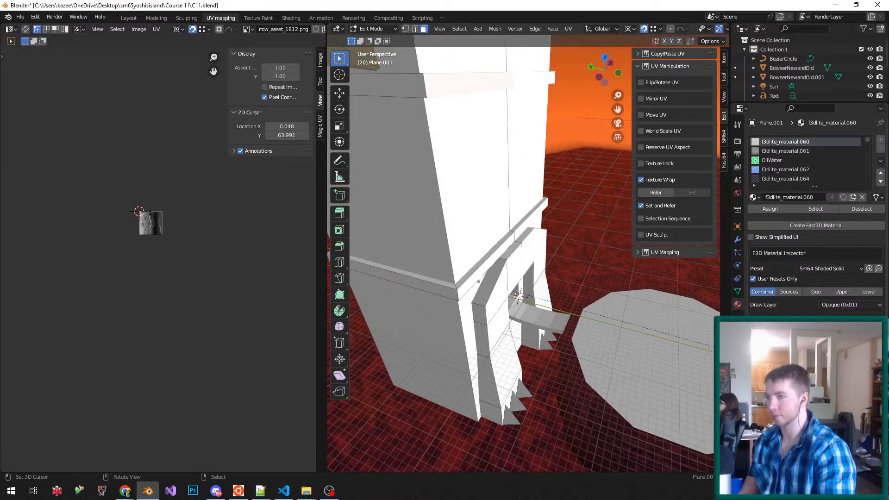
{"action": "right_click", "coordinate": [407, 281], "text": "shift"}
{"action": "key", "text": "ctrl+l"}
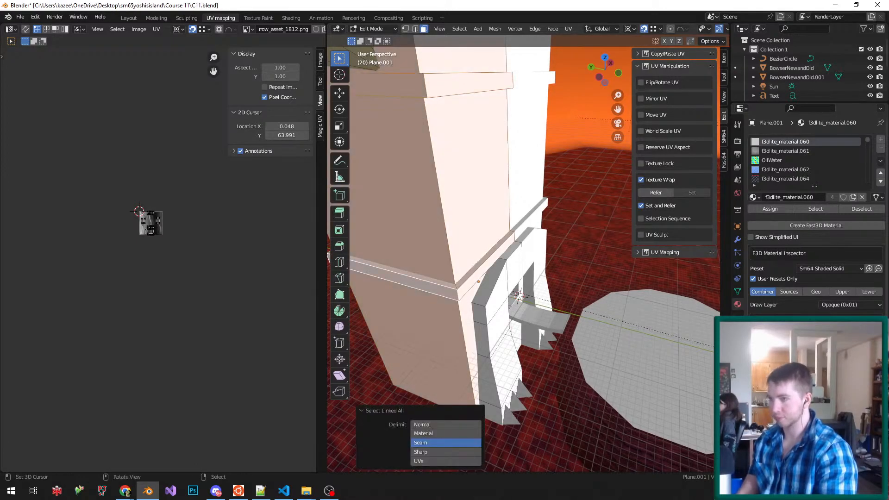
{"action": "middle_click_drag", "start_coordinate": [408, 280], "coordinate": [408, 258]}
{"action": "key", "text": "alt+a"}
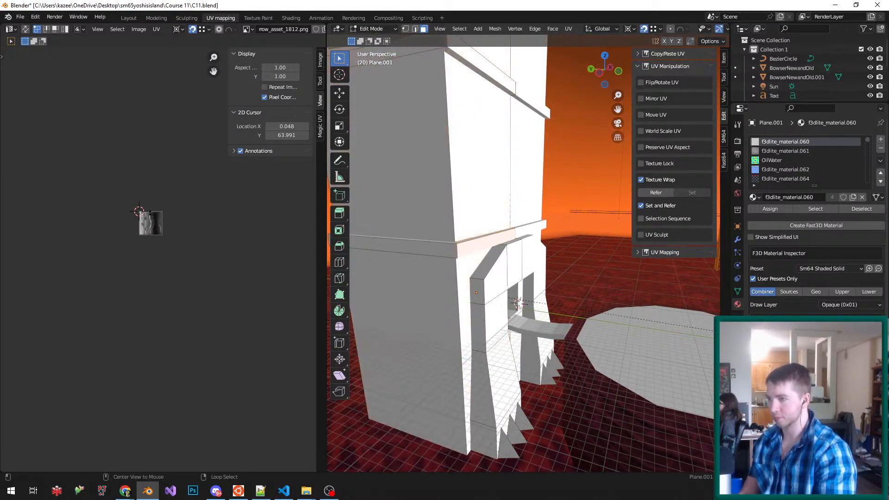
- Grow the selection around the trim band above the doorway and deselect the adjoining wall faces, keeping only the band
{"action": "key", "text": "ctrl+KP_Add"}
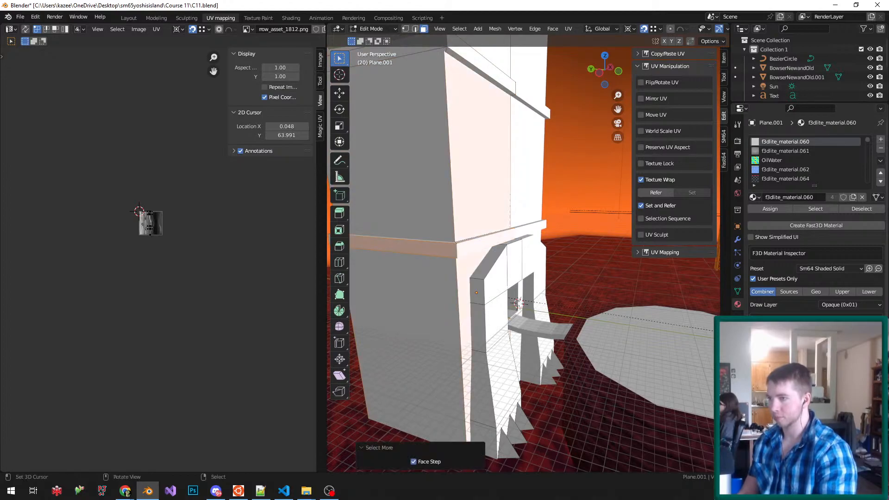
{"action": "right_click", "coordinate": [482, 167], "text": "shift"}
{"action": "right_click", "coordinate": [466, 296], "text": "shift"}
{"action": "middle_click_drag", "start_coordinate": [466, 296], "coordinate": [639, 301]}
{"action": "right_click", "coordinate": [483, 334], "text": "shift"}
{"action": "right_click", "coordinate": [484, 171], "text": "shift"}
{"action": "middle_click_drag", "start_coordinate": [510, 194], "coordinate": [352, 197]}
{"action": "scroll", "coordinate": [523, 253], "scroll_direction": "down", "scroll_amount": 2}
{"action": "middle_click_drag", "start_coordinate": [482, 208], "coordinate": [531, 305], "text": "shift"}
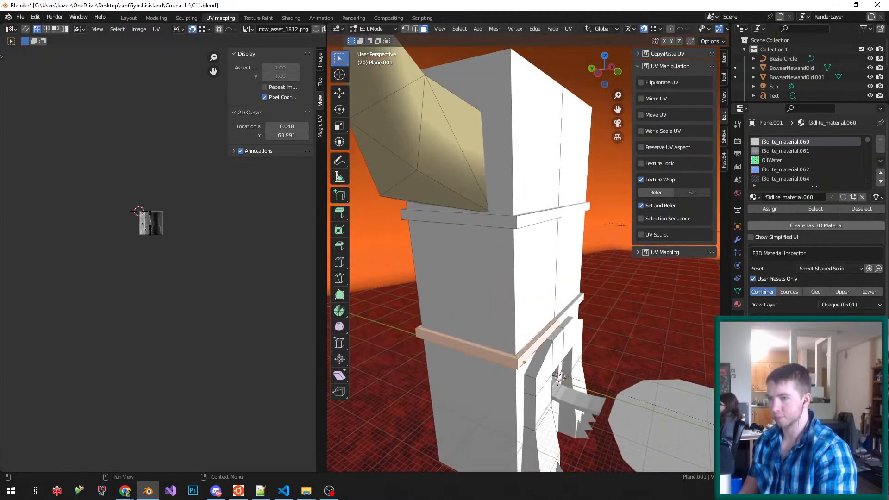
- Create a new Fast3D material for the selected trim band, disable User Presets Only and choose the Vertex Colored preset
{"action": "left_click", "coordinate": [816, 225]}
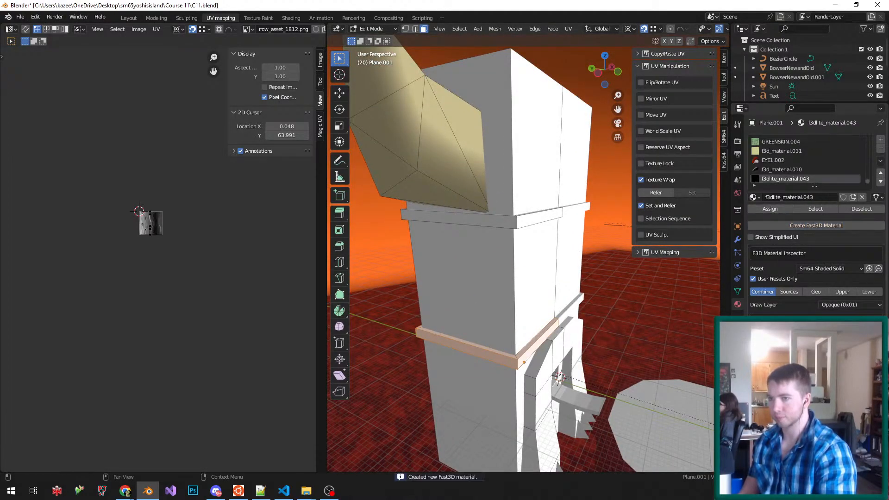
{"action": "left_click", "coordinate": [753, 279]}
{"action": "left_click", "coordinate": [829, 268]}
{"action": "left_click", "coordinate": [787, 248]}
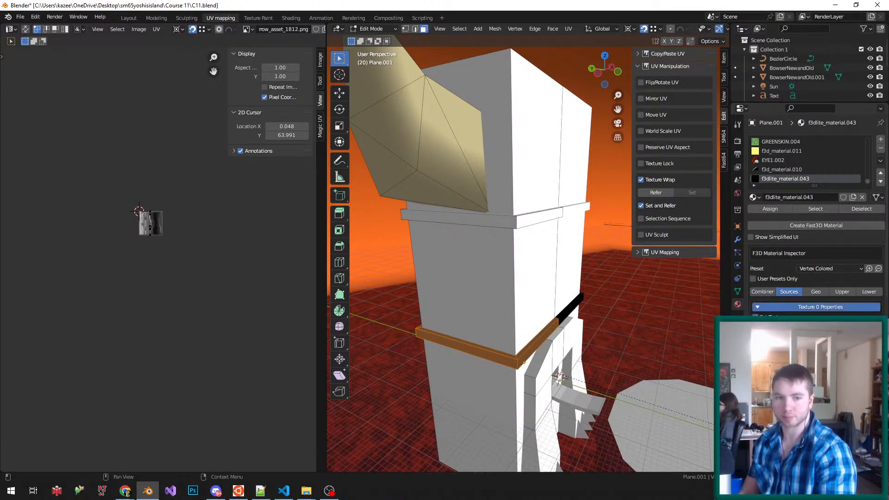
{"action": "scroll", "coordinate": [815, 209], "scroll_direction": "down", "scroll_amount": 10}
{"action": "scroll", "coordinate": [815, 208], "scroll_direction": "up", "scroll_amount": 8}
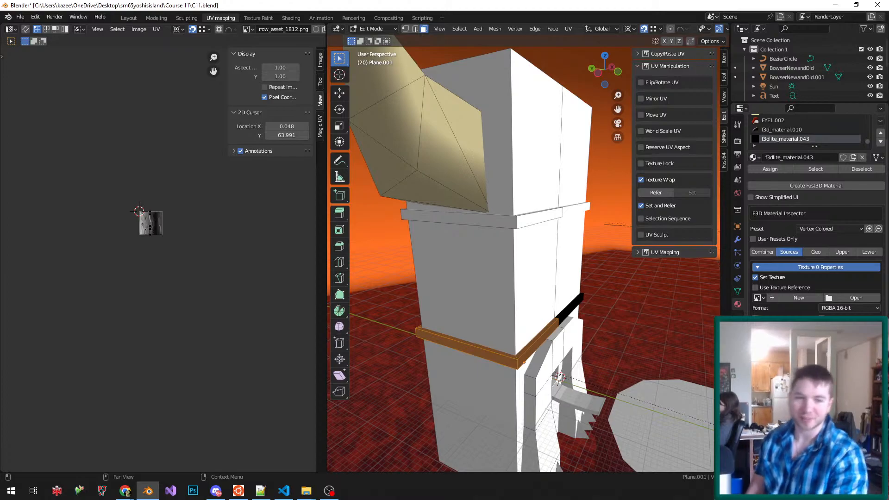
- Start opening an image for Texture 0 and go to the lines folder inside sorted textures
{"action": "left_click", "coordinate": [856, 298]}
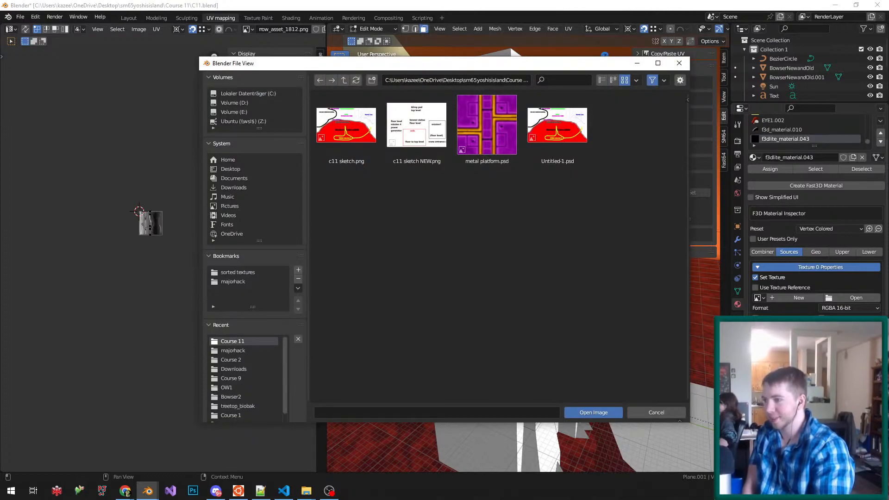
{"action": "left_click", "coordinate": [238, 273]}
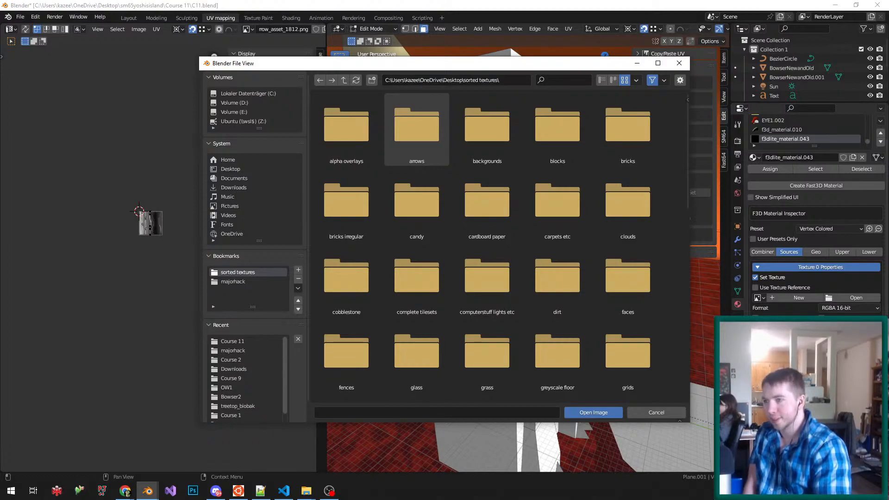
{"action": "scroll", "coordinate": [417, 203], "scroll_direction": "down", "scroll_amount": 4}
{"action": "scroll", "coordinate": [416, 217], "scroll_direction": "down", "scroll_amount": 8}
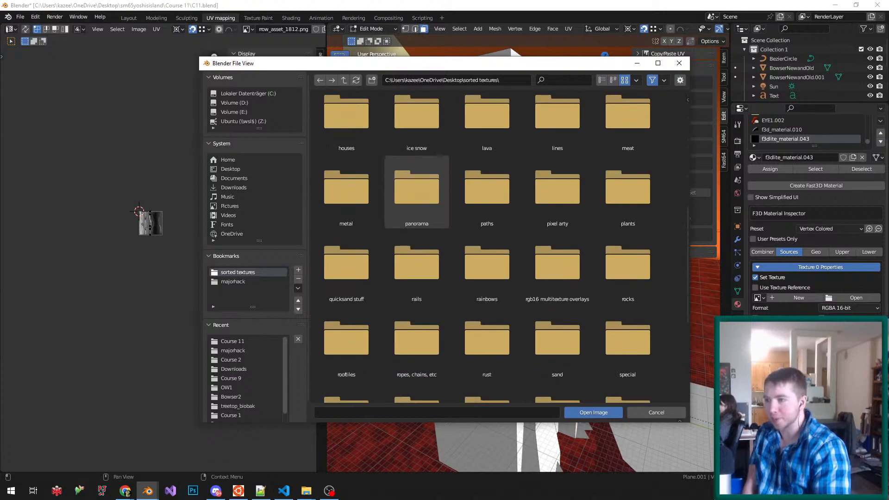
{"action": "scroll", "coordinate": [416, 203], "scroll_direction": "up", "scroll_amount": 10}
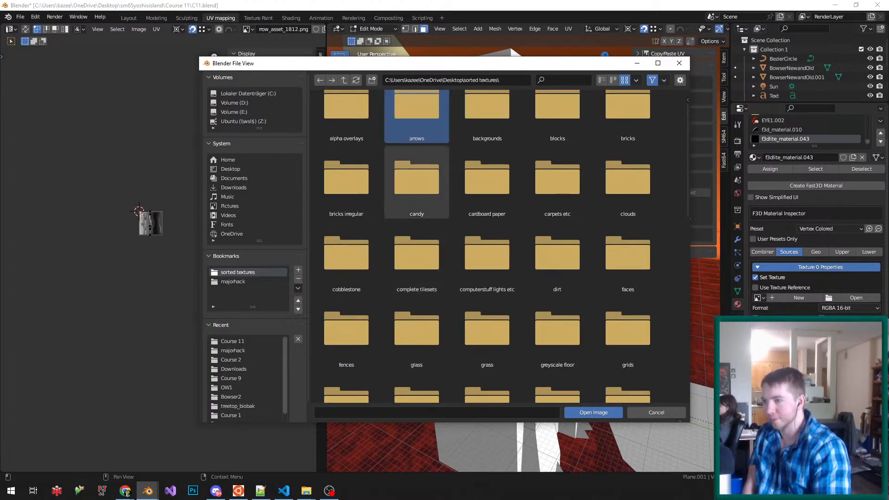
{"action": "scroll", "coordinate": [416, 204], "scroll_direction": "down", "scroll_amount": 5}
{"action": "scroll", "coordinate": [417, 207], "scroll_direction": "down", "scroll_amount": 3}
{"action": "left_click", "coordinate": [416, 261]}
{"action": "scroll", "coordinate": [417, 259], "scroll_direction": "up", "scroll_amount": 4}
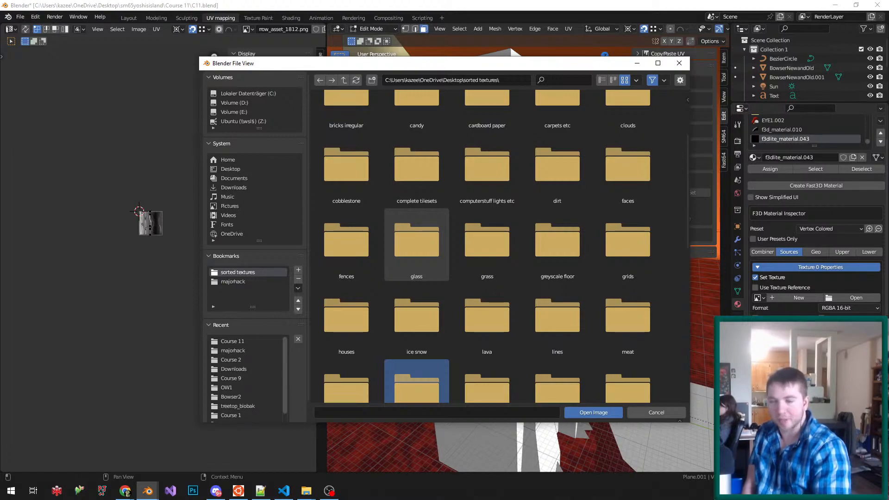
{"action": "scroll", "coordinate": [417, 226], "scroll_direction": "up", "scroll_amount": 1}
{"action": "left_click", "coordinate": [416, 226]}
{"action": "scroll", "coordinate": [417, 226], "scroll_direction": "down", "scroll_amount": 2}
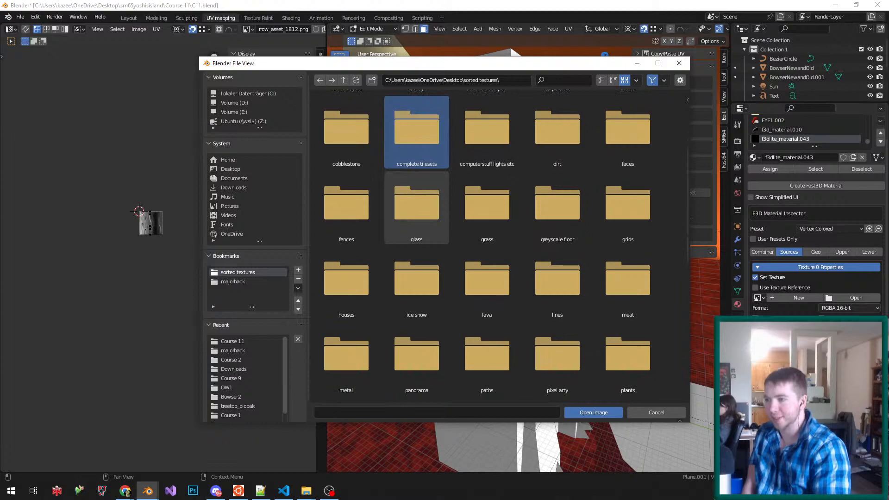
{"action": "scroll", "coordinate": [416, 208], "scroll_direction": "up", "scroll_amount": 3}
{"action": "scroll", "coordinate": [486, 218], "scroll_direction": "down", "scroll_amount": 6}
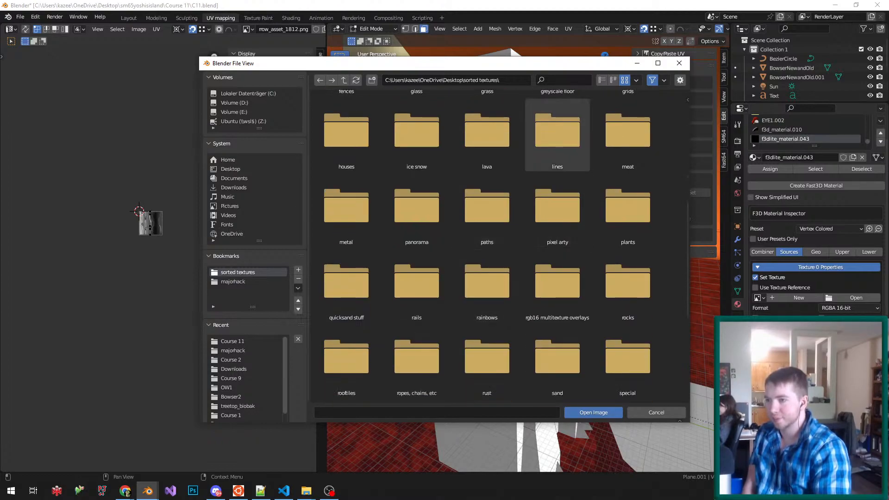
{"action": "double_click", "coordinate": [558, 132]}
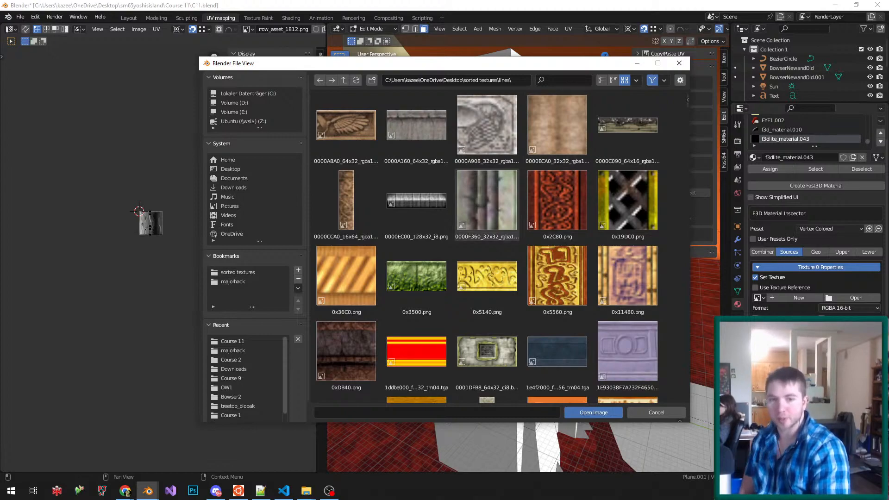
- Look through the thumbnails in the lines folder for a trim texture that suits the tower's band
{"action": "left_click", "coordinate": [416, 200]}
{"action": "left_click", "coordinate": [416, 125]}
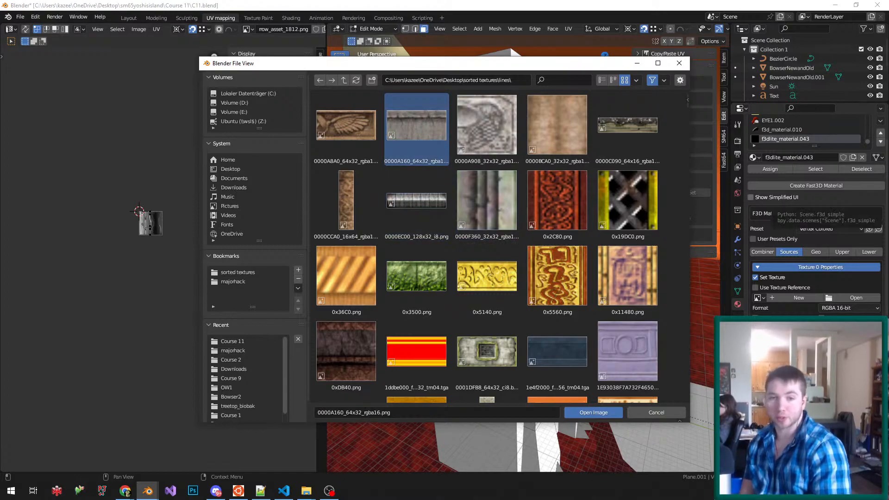
{"action": "left_click", "coordinate": [487, 200]}
{"action": "scroll", "coordinate": [487, 203], "scroll_direction": "down", "scroll_amount": 8}
{"action": "left_click", "coordinate": [416, 204]}
{"action": "scroll", "coordinate": [416, 213], "scroll_direction": "down", "scroll_amount": 9}
{"action": "left_click", "coordinate": [416, 208]}
{"action": "scroll", "coordinate": [417, 213], "scroll_direction": "down", "scroll_amount": 10}
{"action": "left_click", "coordinate": [416, 218]}
{"action": "scroll", "coordinate": [486, 245], "scroll_direction": "down", "scroll_amount": 8}
{"action": "left_click", "coordinate": [416, 269]}
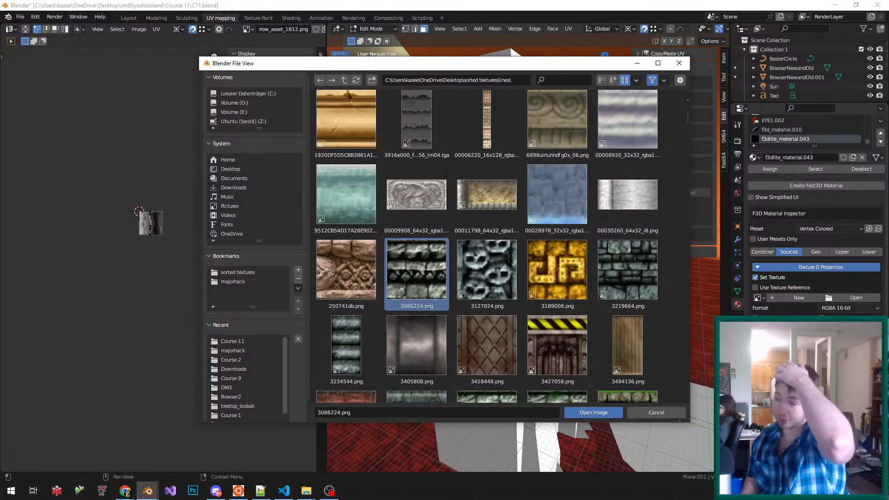
{"action": "scroll", "coordinate": [417, 240], "scroll_direction": "down", "scroll_amount": 5}
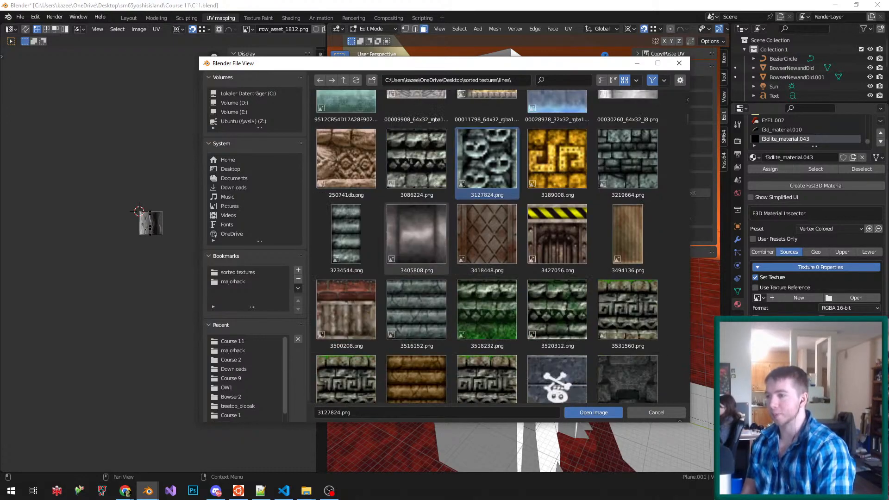
{"action": "left_click", "coordinate": [417, 238]}
{"action": "scroll", "coordinate": [416, 241], "scroll_direction": "down", "scroll_amount": 4}
{"action": "scroll", "coordinate": [417, 217], "scroll_direction": "down", "scroll_amount": 10}
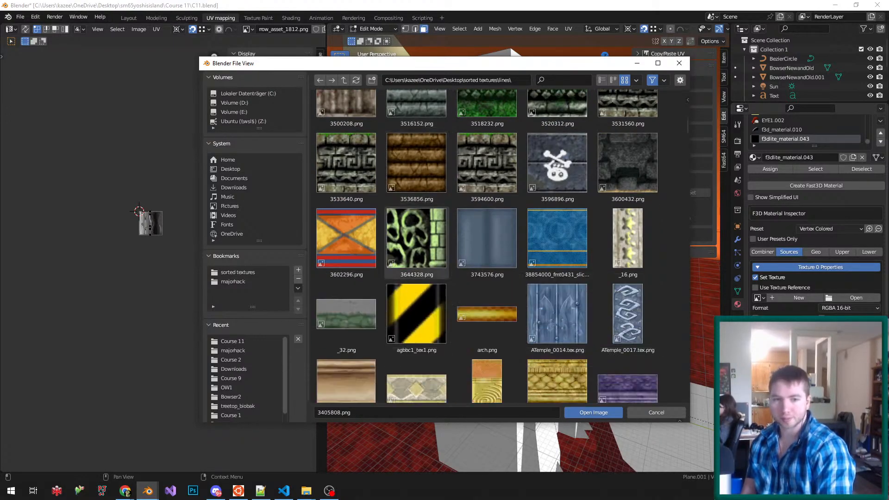
{"action": "scroll", "coordinate": [487, 268], "scroll_direction": "down", "scroll_amount": 8}
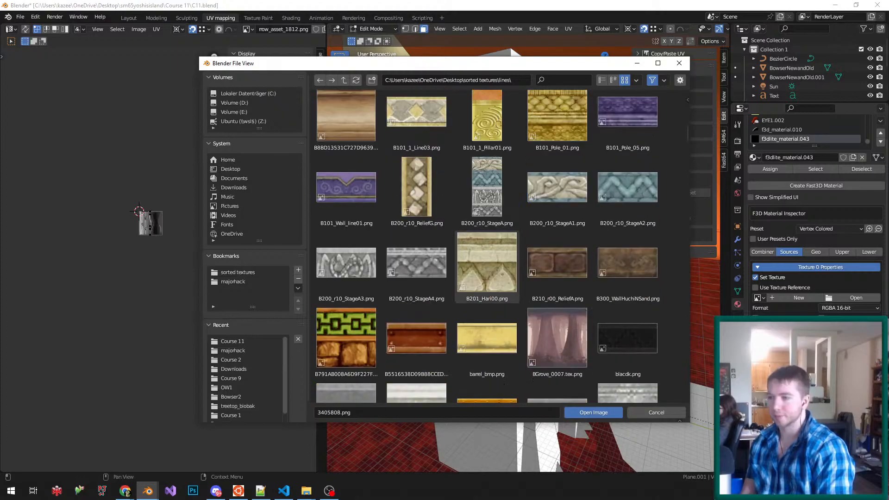
{"action": "left_click", "coordinate": [416, 267]}
{"action": "scroll", "coordinate": [416, 266], "scroll_direction": "down", "scroll_amount": 4}
{"action": "scroll", "coordinate": [416, 250], "scroll_direction": "down", "scroll_amount": 3}
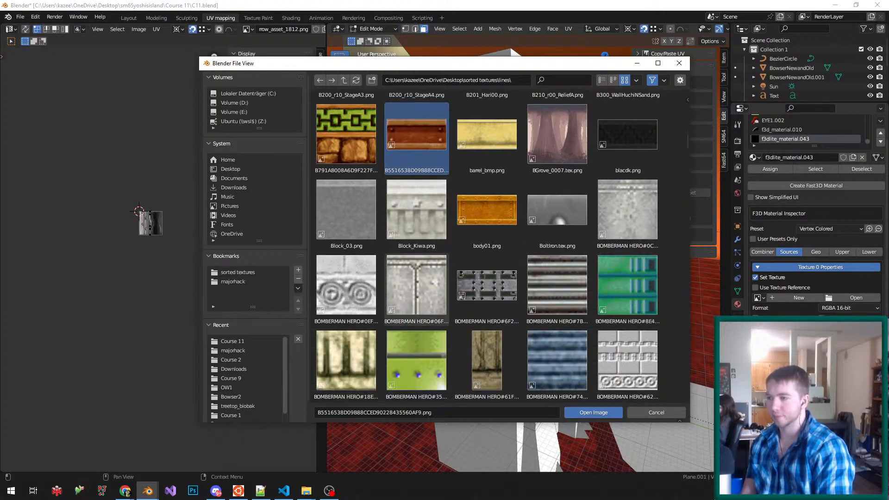
{"action": "left_click", "coordinate": [346, 215]}
{"action": "scroll", "coordinate": [346, 215], "scroll_direction": "down", "scroll_amount": 2}
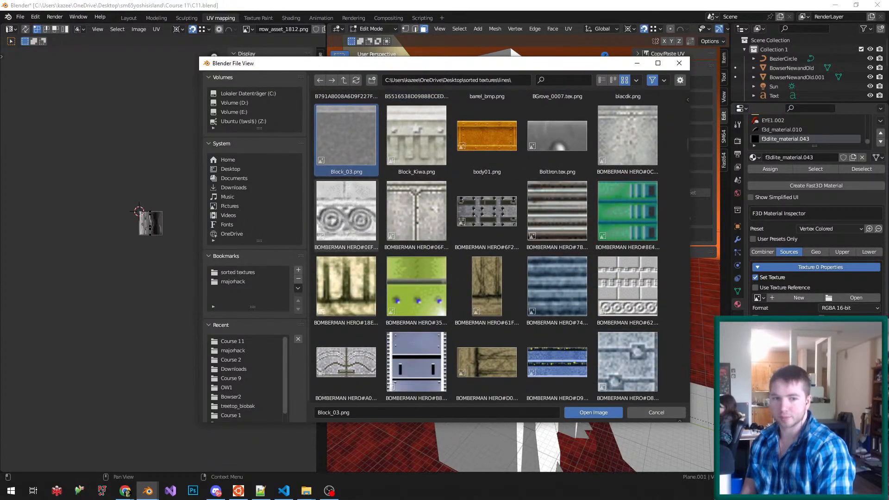
{"action": "scroll", "coordinate": [486, 245], "scroll_direction": "down", "scroll_amount": 2}
{"action": "scroll", "coordinate": [416, 236], "scroll_direction": "down", "scroll_amount": 2}
{"action": "left_click", "coordinate": [417, 236]}
{"action": "scroll", "coordinate": [416, 237], "scroll_direction": "down", "scroll_amount": 4}
{"action": "left_click", "coordinate": [416, 222]}
{"action": "scroll", "coordinate": [416, 223], "scroll_direction": "down", "scroll_amount": 2}
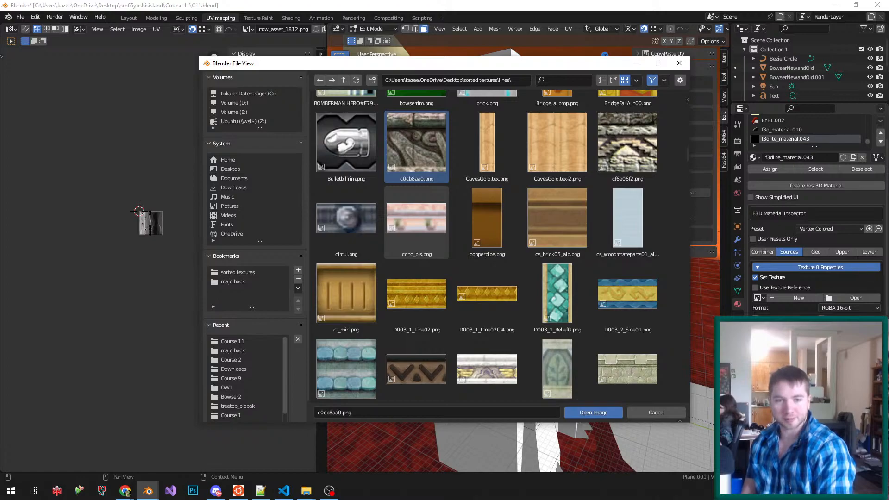
{"action": "scroll", "coordinate": [417, 222], "scroll_direction": "down", "scroll_amount": 2}
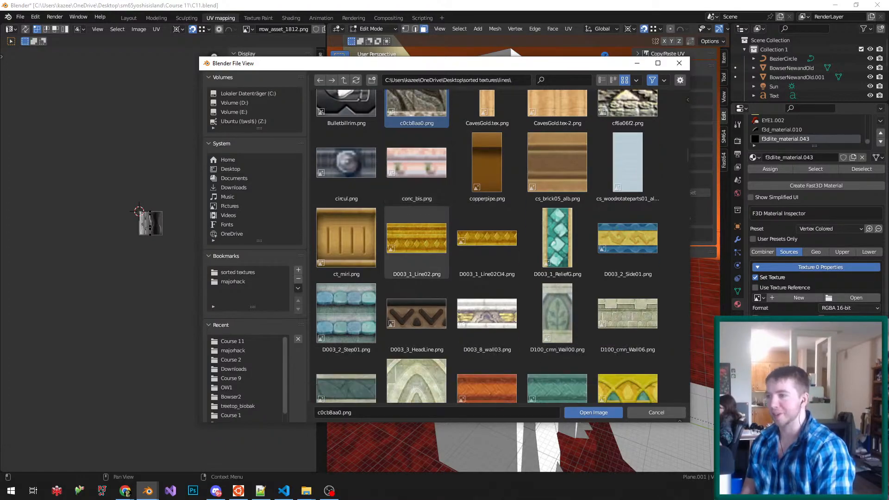
{"action": "left_click", "coordinate": [347, 238]}
{"action": "scroll", "coordinate": [346, 218], "scroll_direction": "down", "scroll_amount": 6}
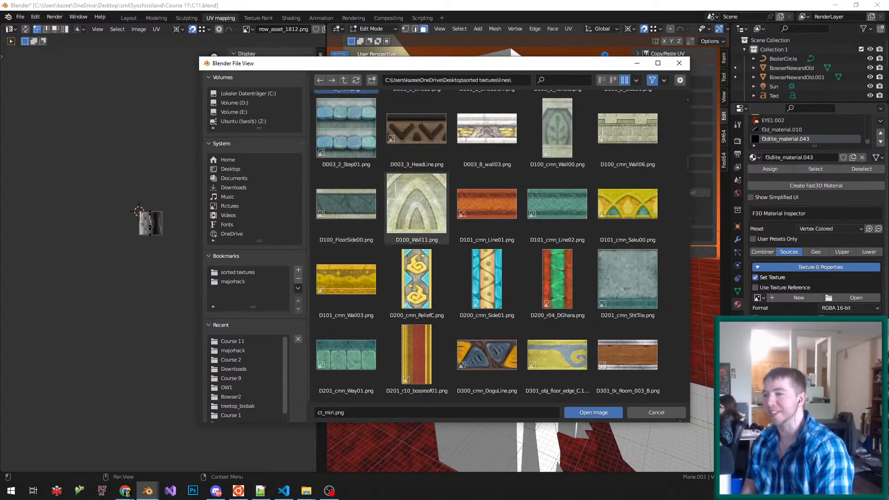
{"action": "left_click", "coordinate": [416, 278]}
{"action": "scroll", "coordinate": [416, 278], "scroll_direction": "down", "scroll_amount": 7}
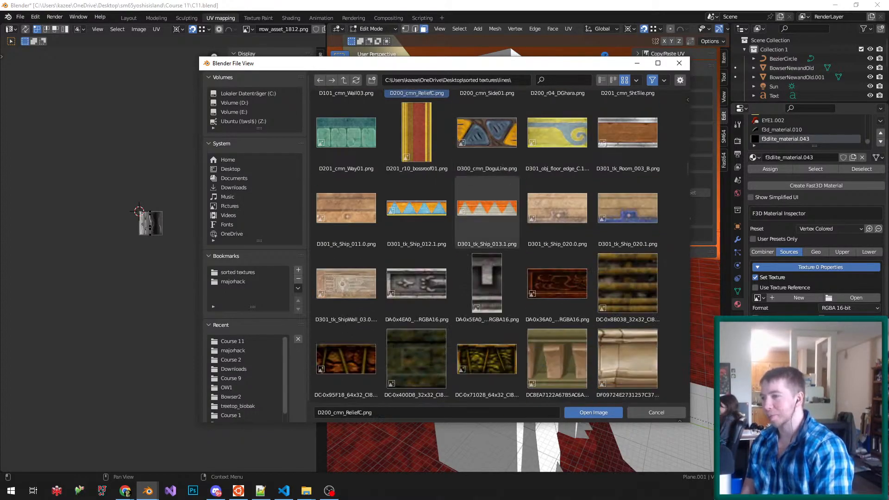
{"action": "scroll", "coordinate": [557, 287], "scroll_direction": "down", "scroll_amount": 2}
{"action": "left_click", "coordinate": [416, 211]}
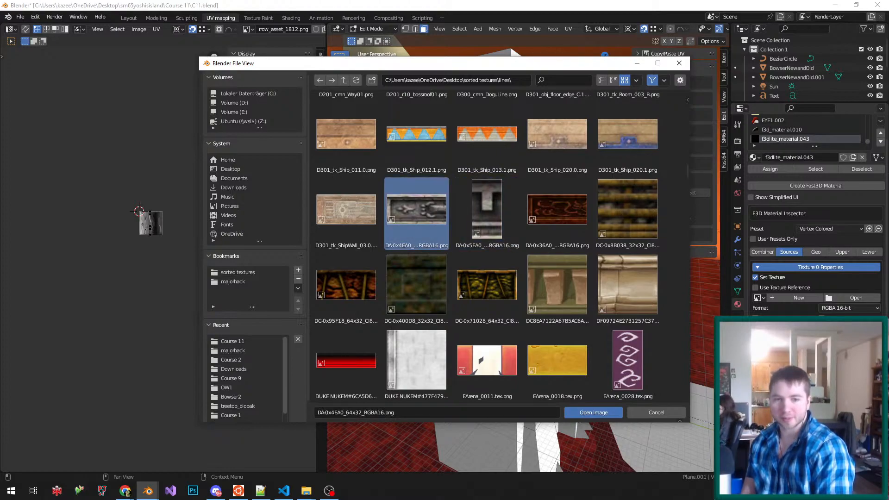
{"action": "scroll", "coordinate": [416, 210], "scroll_direction": "down", "scroll_amount": 2}
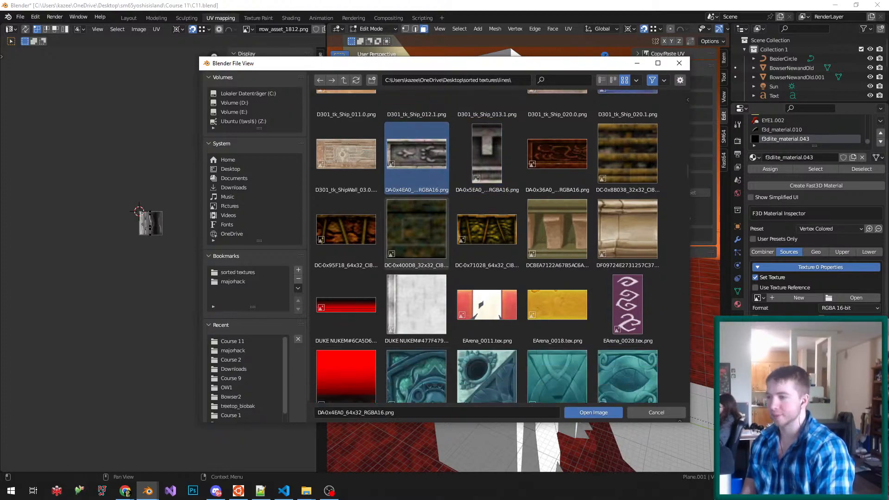
{"action": "scroll", "coordinate": [416, 245], "scroll_direction": "down", "scroll_amount": 3}
{"action": "left_click", "coordinate": [416, 246]}
{"action": "scroll", "coordinate": [417, 246], "scroll_direction": "down", "scroll_amount": 10}
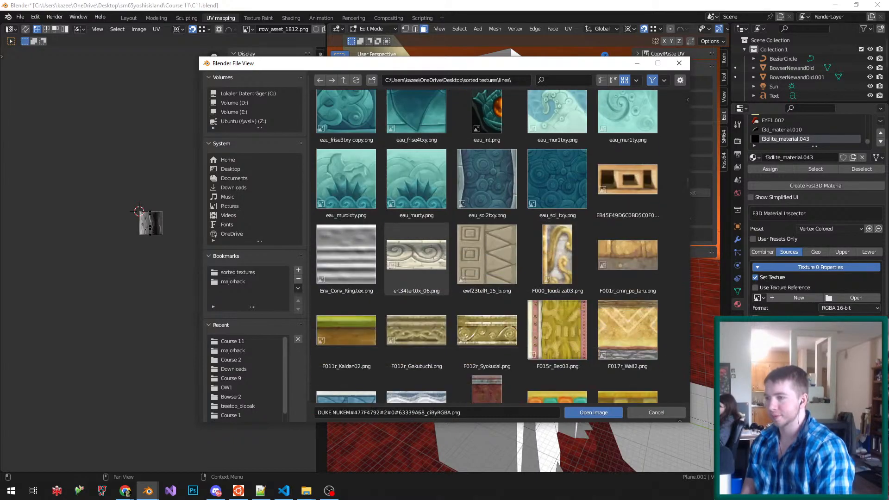
{"action": "scroll", "coordinate": [417, 273], "scroll_direction": "down", "scroll_amount": 8}
{"action": "left_click", "coordinate": [417, 274]}
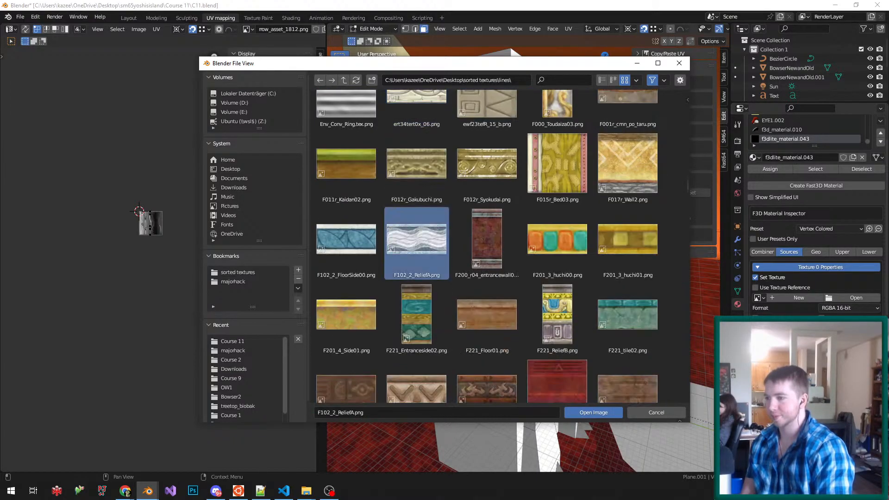
- Load F301_2b_cmn_GateRail01_T.png as the trim band material's Texture 0 image
{"action": "scroll", "coordinate": [416, 273], "scroll_direction": "down", "scroll_amount": 5}
{"action": "scroll", "coordinate": [416, 296], "scroll_direction": "down", "scroll_amount": 6}
{"action": "left_click", "coordinate": [487, 211]}
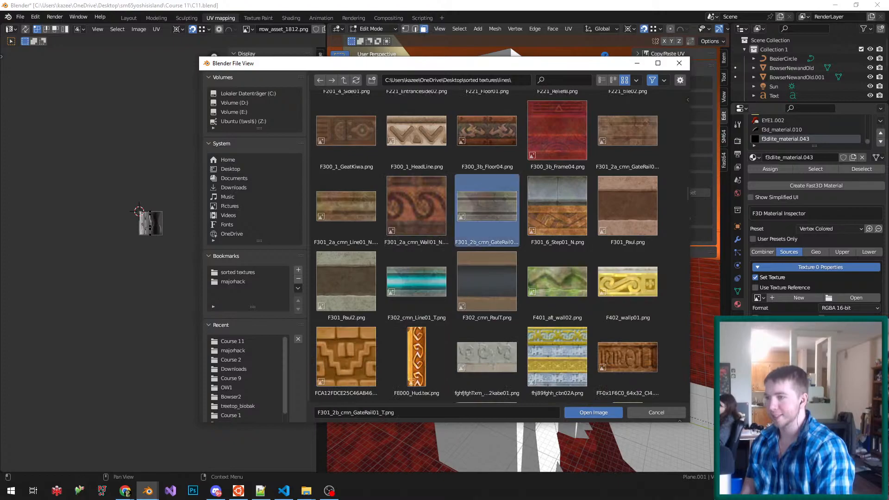
{"action": "double_click", "coordinate": [486, 211]}
- Select the band's front face above the doorway and unwrap it with Lightmap Pack
{"action": "middle_click_drag", "start_coordinate": [486, 218], "coordinate": [500, 206]}
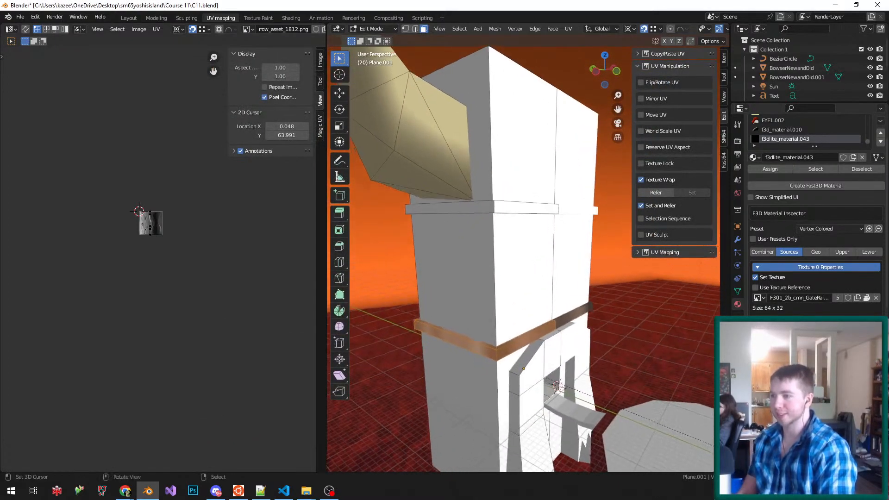
{"action": "scroll", "coordinate": [523, 253], "scroll_direction": "up", "scroll_amount": 3}
{"action": "right_click", "coordinate": [497, 374]}
{"action": "key", "text": "u"}
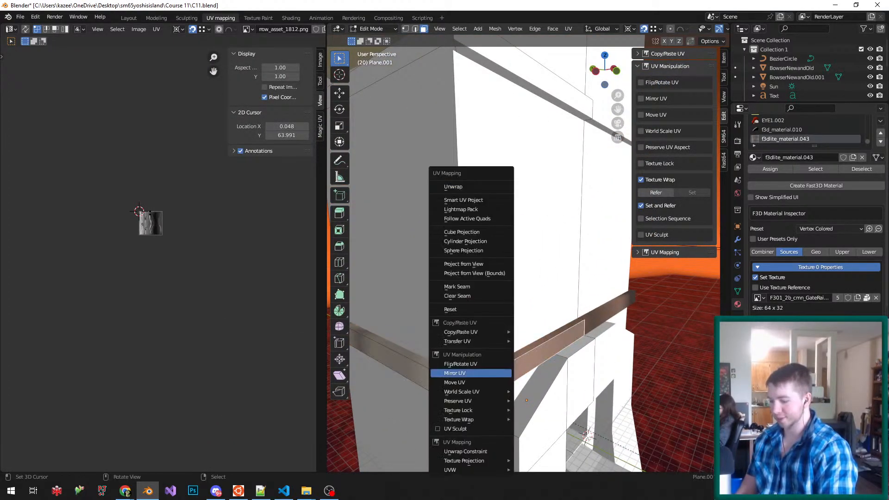
{"action": "key", "text": "l"}
{"action": "key", "text": "Return"}
- Rotate the UVs of the band's front face above the doorway by 90 degrees
{"action": "middle_click_drag", "start_coordinate": [514, 370], "coordinate": [514, 343]}
{"action": "key", "text": "a"}
{"action": "key", "text": "r"}
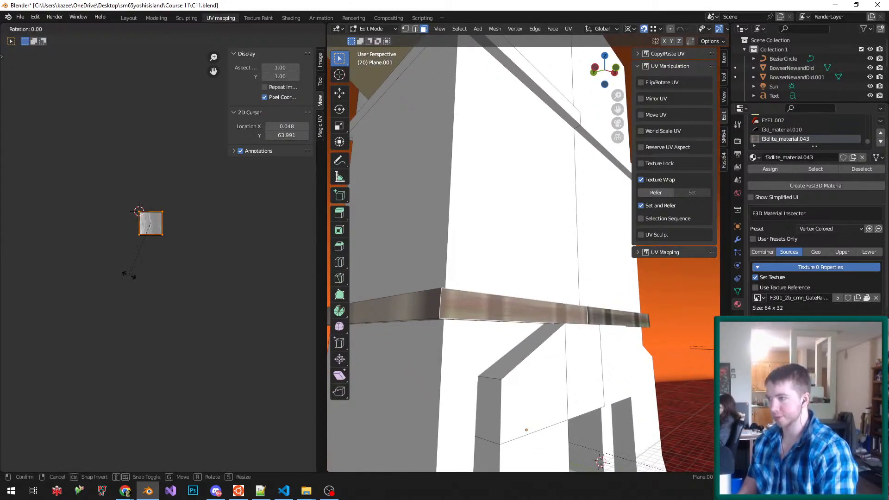
{"action": "key", "text": "9"}
{"action": "key", "text": "0"}
{"action": "key", "text": "Return"}
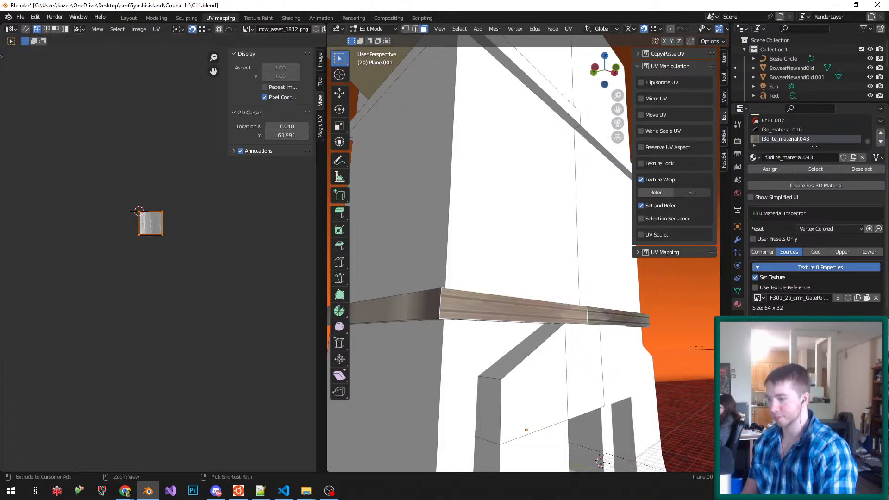
- Unwrap the whole linked trim band above the doorway with Follow Active Quads and save the file
{"action": "key", "text": "ctrl+l"}
{"action": "key", "text": "u"}
{"action": "key", "text": "f"}
{"action": "key", "text": "Return"}
{"action": "key", "text": "Tab"}
{"action": "key", "text": "ctrl+s"}
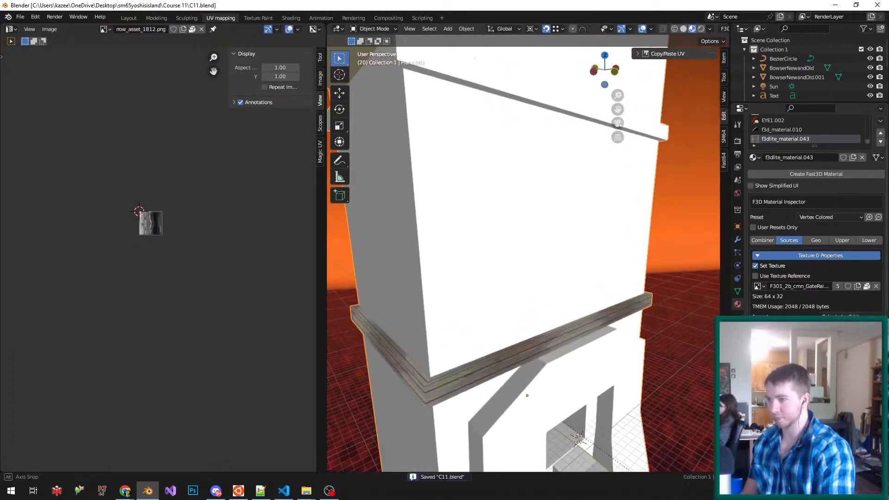
{"action": "key", "text": "Tab"}
{"action": "key", "text": "Tab"}
{"action": "key", "text": "ctrl+s"}
{"action": "middle_click_drag", "start_coordinate": [463, 250], "coordinate": [685, 250]}
{"action": "middle_click_drag", "start_coordinate": [527, 429], "coordinate": [453, 467]}
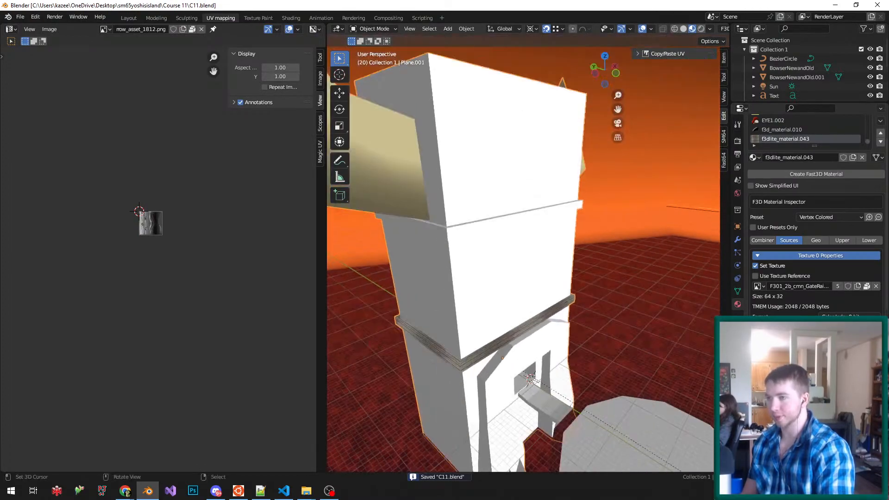
- Select the face loop of the tower's upper band and assign it the lower band's trim material, f3dlite_material.043
{"action": "scroll", "coordinate": [527, 220], "scroll_direction": "up", "scroll_amount": 3}
{"action": "key", "text": "Tab"}
{"action": "key", "text": "alt+a"}
{"action": "right_click", "coordinate": [526, 220], "text": "alt"}
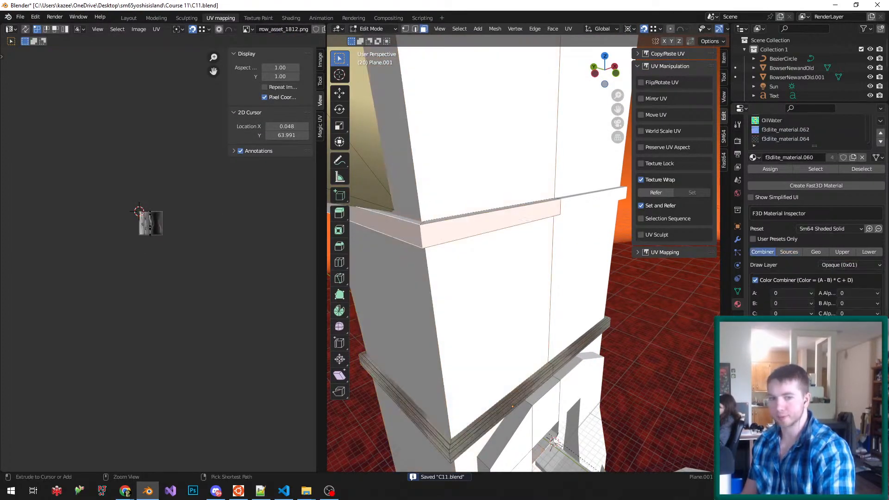
{"action": "key", "text": "ctrl+KP_Add"}
{"action": "right_click", "coordinate": [502, 411], "text": "shift"}
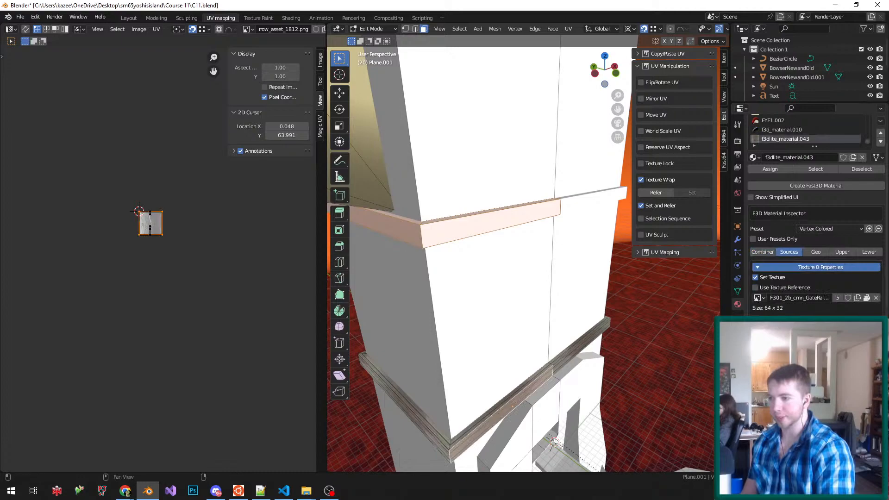
{"action": "left_click", "coordinate": [769, 169]}
- Reset the UVs of the upper band's front face and rotate them 90 degrees
{"action": "right_click", "coordinate": [491, 223]}
{"action": "key", "text": "u"}
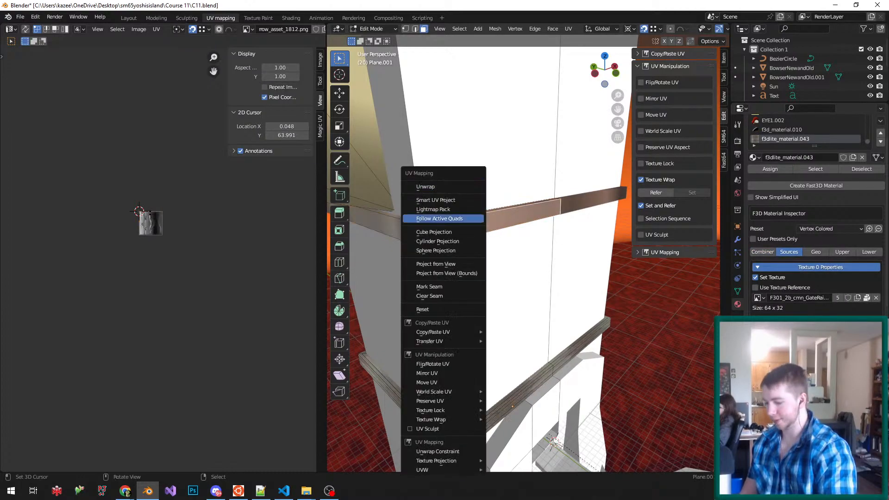
{"action": "left_click", "coordinate": [470, 309]}
{"action": "type", "text": "ar90"}
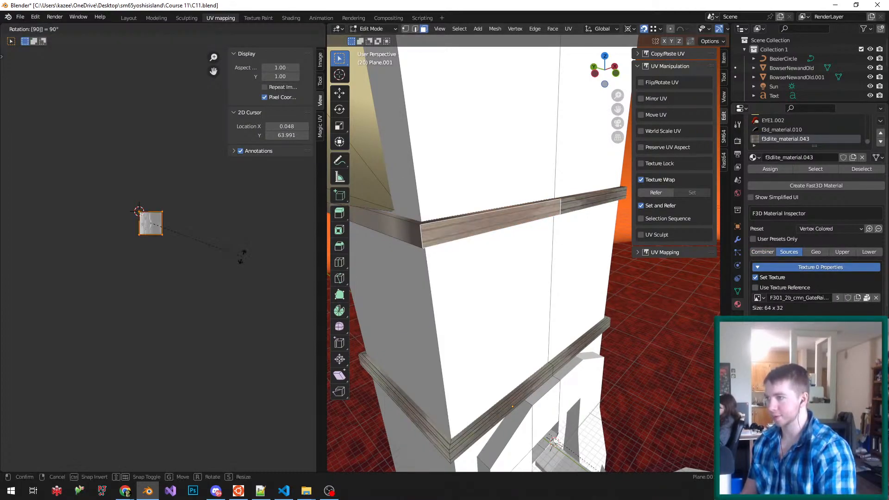
{"action": "key", "text": "Return"}
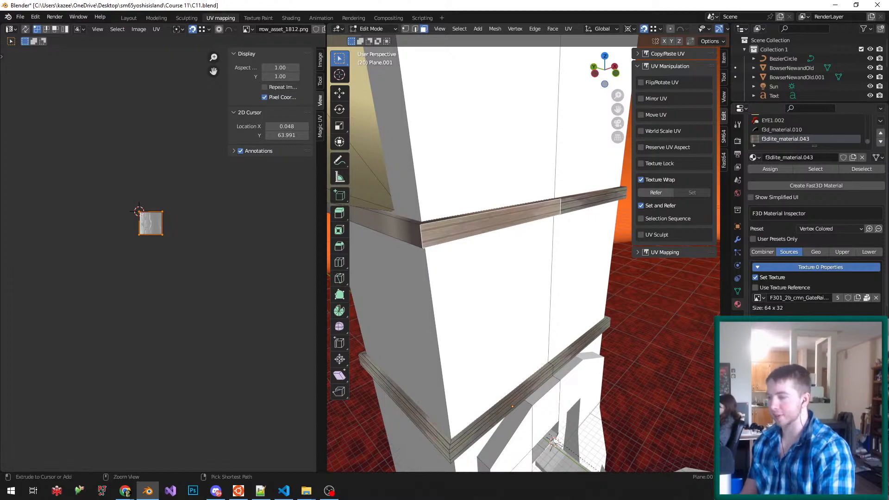
- Unwrap the linked faces of the upper band with Follow Active Quads and save the file
{"action": "key", "text": "ctrl+l"}
{"action": "key", "text": "u"}
{"action": "key", "text": "f"}
{"action": "key", "text": "Return"}
{"action": "key", "text": "Tab"}
{"action": "key", "text": "ctrl+s"}
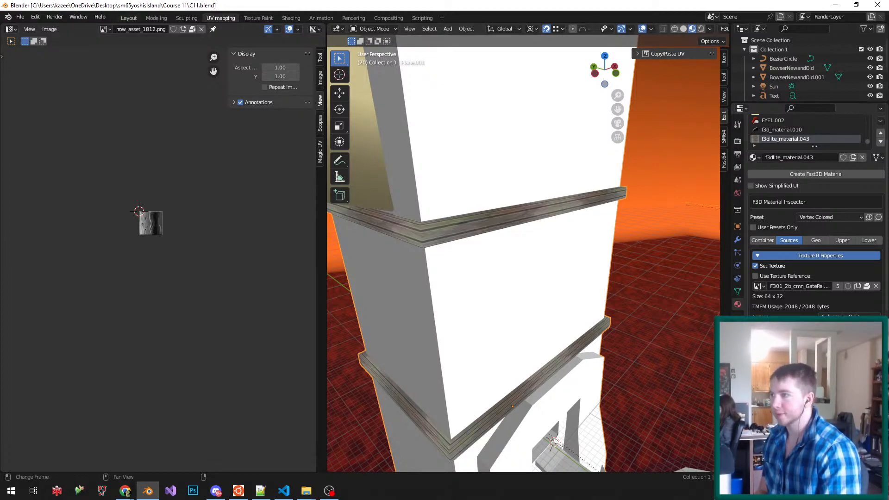
- Switch to the Layout workspace, save the file, and select the tower's side wall face below the lower band in Edit Mode
{"action": "left_click", "coordinate": [129, 17]}
{"action": "scroll", "coordinate": [355, 236], "scroll_direction": "down", "scroll_amount": 4}
{"action": "key", "text": "Tab"}
{"action": "middle_click_drag", "start_coordinate": [296, 236], "coordinate": [463, 223]}
{"action": "key", "text": "ctrl+s"}
{"action": "middle_click_drag", "start_coordinate": [324, 231], "coordinate": [352, 250]}
{"action": "scroll", "coordinate": [356, 236], "scroll_direction": "up", "scroll_amount": 3}
{"action": "right_click", "coordinate": [297, 241]}
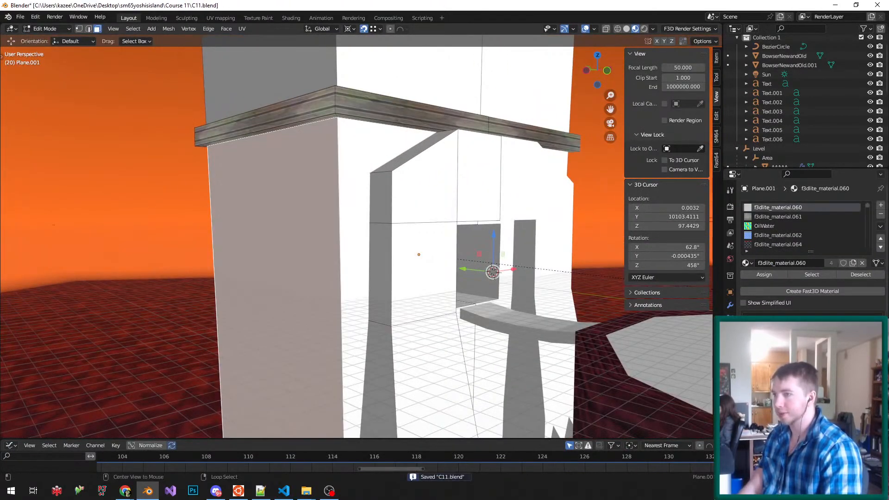
- Add the tower's remaining plain wall faces above and between the trim bands to the selection
{"action": "right_click", "coordinate": [408, 75], "text": "shift"}
{"action": "right_click", "coordinate": [271, 78], "text": "shift"}
{"action": "scroll", "coordinate": [356, 237], "scroll_direction": "down", "scroll_amount": 5}
{"action": "scroll", "coordinate": [363, 139], "scroll_direction": "up", "scroll_amount": 3}
{"action": "right_click", "coordinate": [368, 97], "text": "shift"}
{"action": "middle_click_drag", "start_coordinate": [368, 97], "coordinate": [472, 111]}
{"action": "right_click", "coordinate": [308, 95], "text": "shift"}
{"action": "right_click", "coordinate": [377, 93], "text": "shift"}
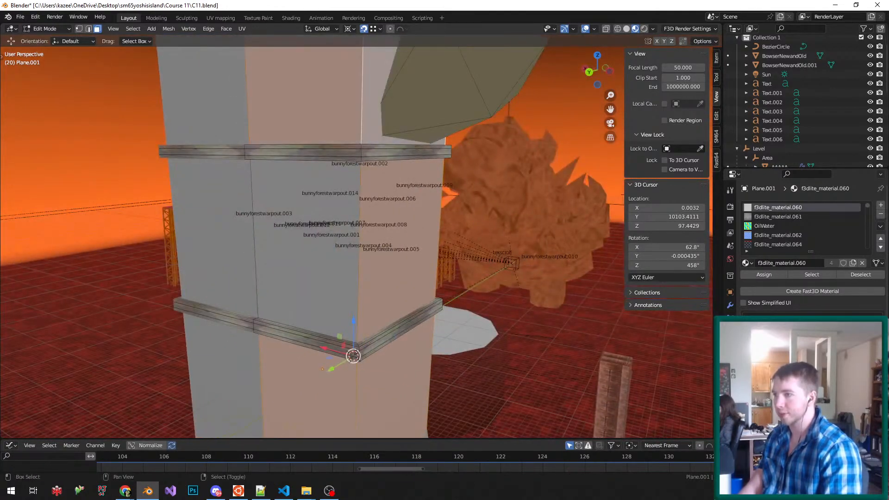
{"action": "right_click", "coordinate": [308, 241], "text": "shift"}
{"action": "middle_click_drag", "start_coordinate": [308, 241], "coordinate": [167, 238]}
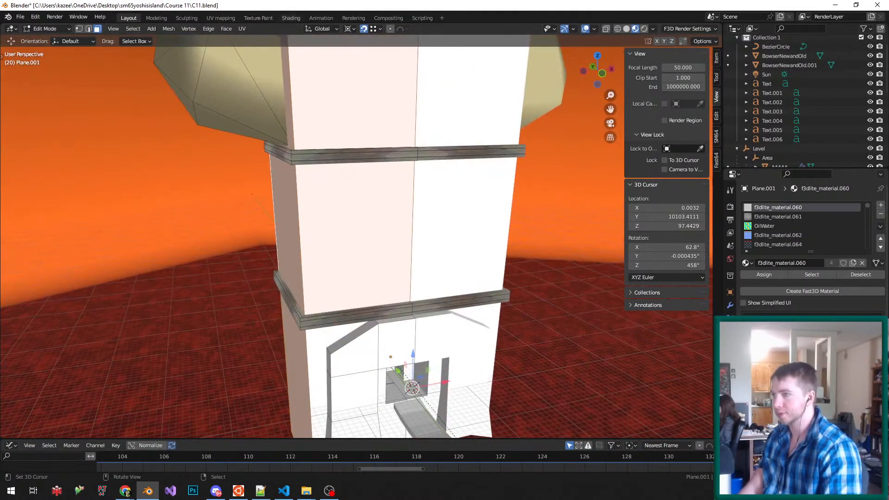
- Return to the UV mapping workspace and create a new Fast3D material for the selected walls with the Vcolor fogged preset
{"action": "left_click", "coordinate": [221, 18]}
{"action": "scroll", "coordinate": [520, 255], "scroll_direction": "down", "scroll_amount": 5}
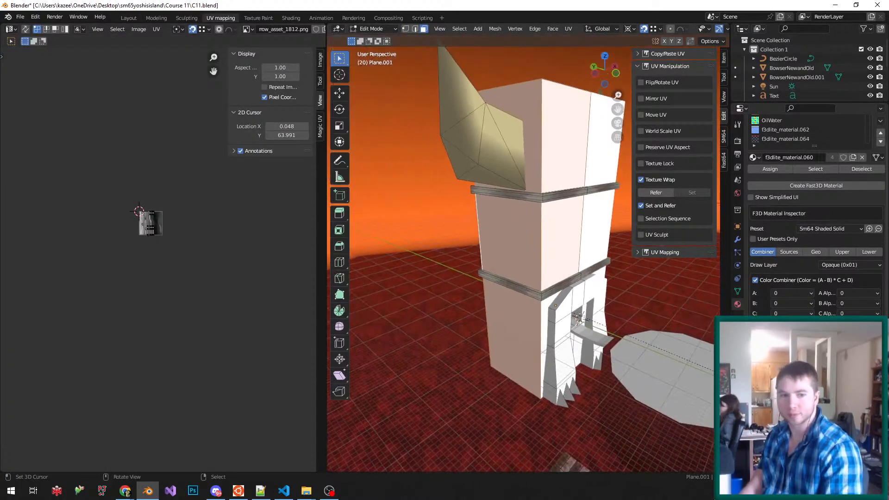
{"action": "left_click", "coordinate": [816, 185]}
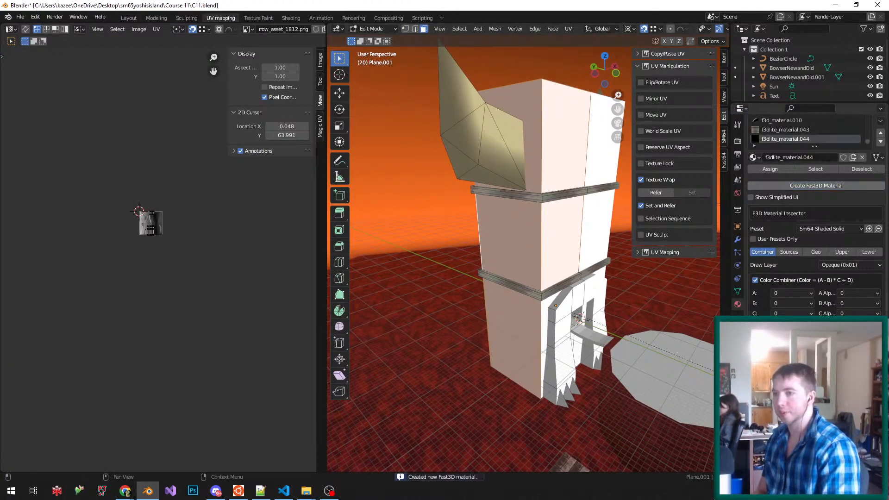
{"action": "left_click", "coordinate": [829, 229]}
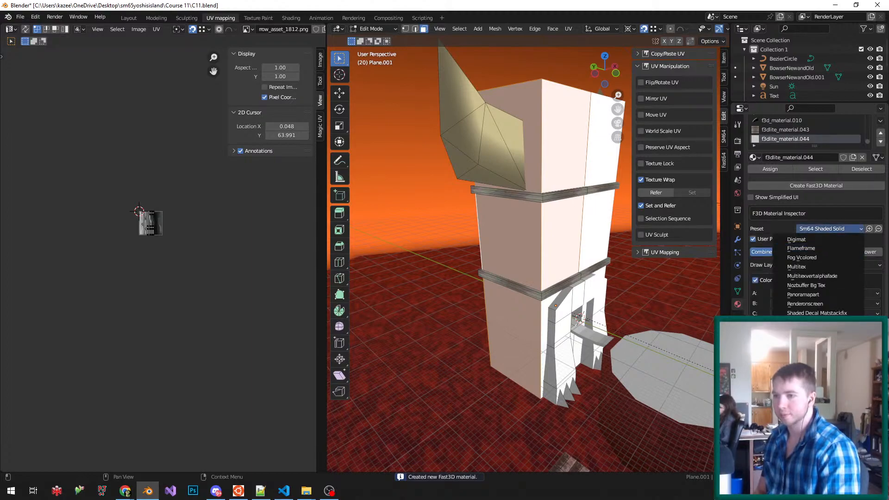
{"action": "left_click", "coordinate": [805, 387]}
{"action": "left_click", "coordinate": [829, 229]}
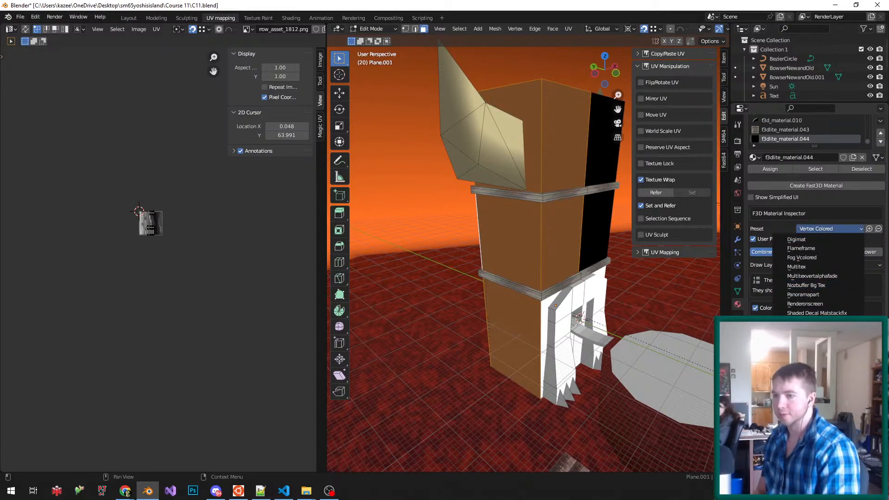
{"action": "left_click", "coordinate": [805, 378]}
- Set the trim band material f3dlite_material.043 to the Vcolor fogged preset
{"action": "left_click", "coordinate": [564, 195]}
{"action": "left_click", "coordinate": [829, 228]}
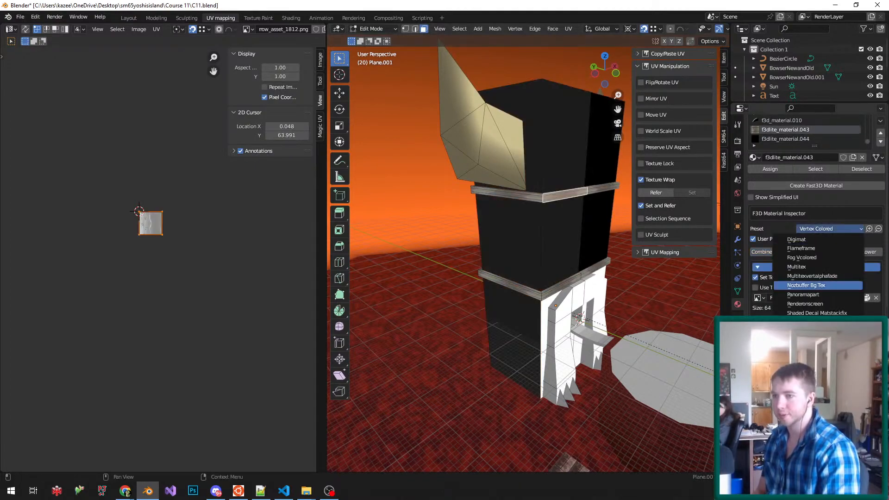
{"action": "left_click", "coordinate": [805, 378]}
{"action": "right_click", "coordinate": [533, 139]}
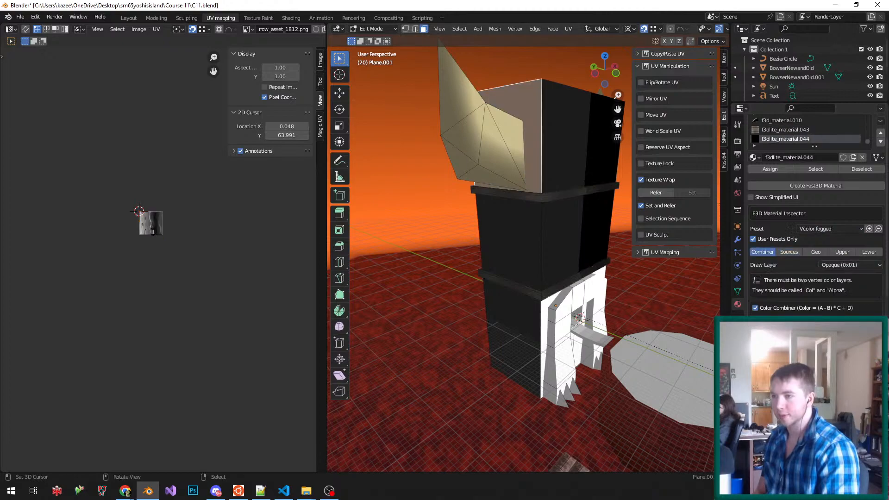
{"action": "right_click", "coordinate": [564, 195]}
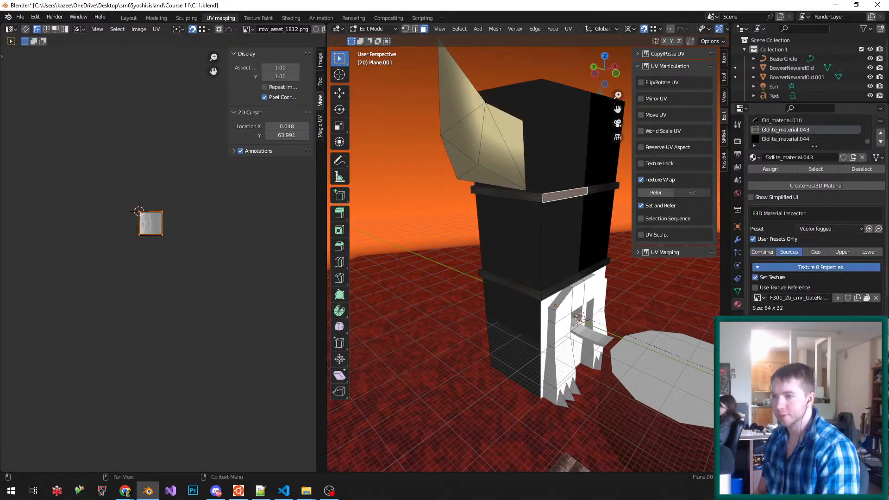
- Start opening an image for Texture 0 of the wall material and go to the metal folder inside sorted textures
{"action": "right_click", "coordinate": [561, 240]}
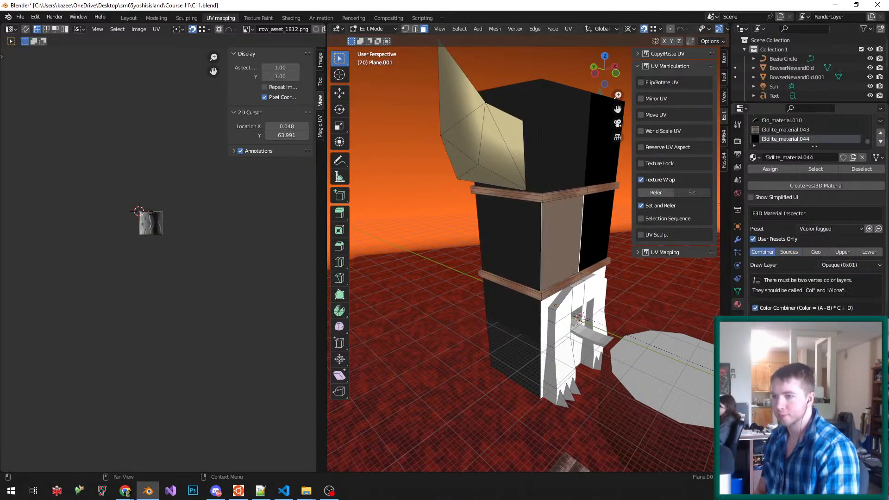
{"action": "left_click", "coordinate": [789, 251]}
{"action": "left_click", "coordinate": [821, 267]}
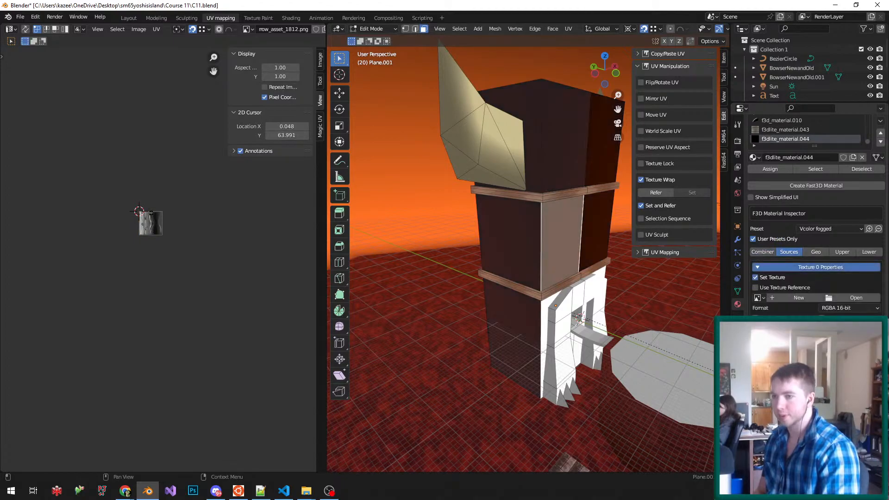
{"action": "left_click", "coordinate": [854, 297]}
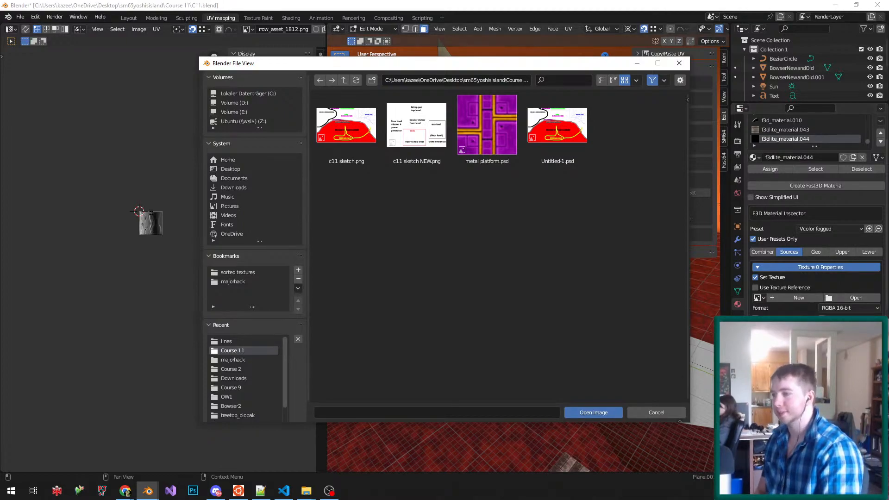
{"action": "left_click", "coordinate": [226, 341]}
{"action": "left_click", "coordinate": [343, 80]}
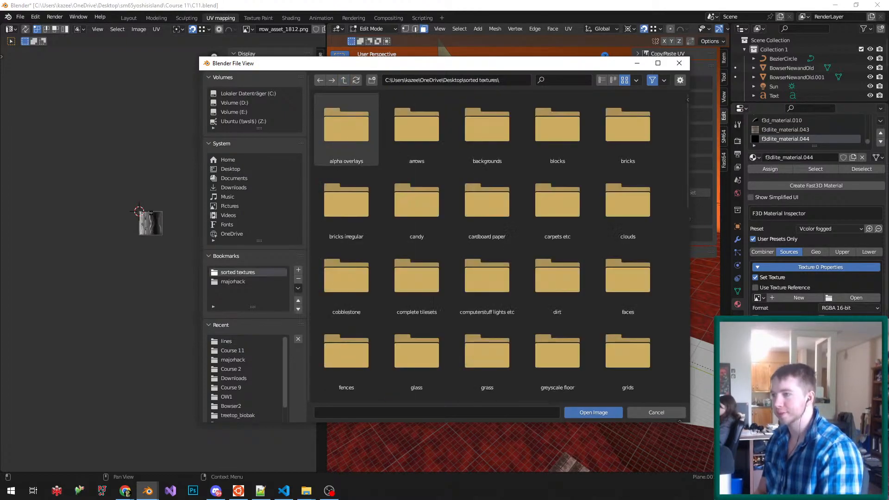
{"action": "scroll", "coordinate": [416, 195], "scroll_direction": "down", "scroll_amount": 6}
{"action": "scroll", "coordinate": [416, 195], "scroll_direction": "down", "scroll_amount": 4}
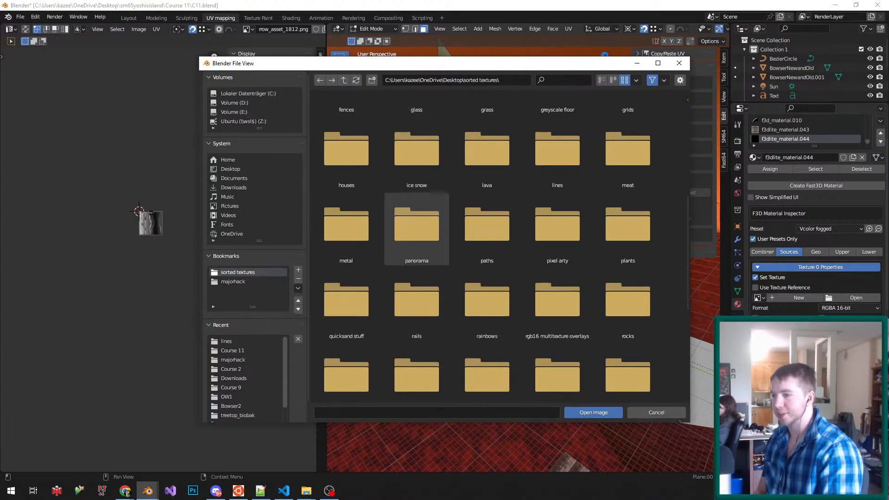
{"action": "double_click", "coordinate": [347, 225]}
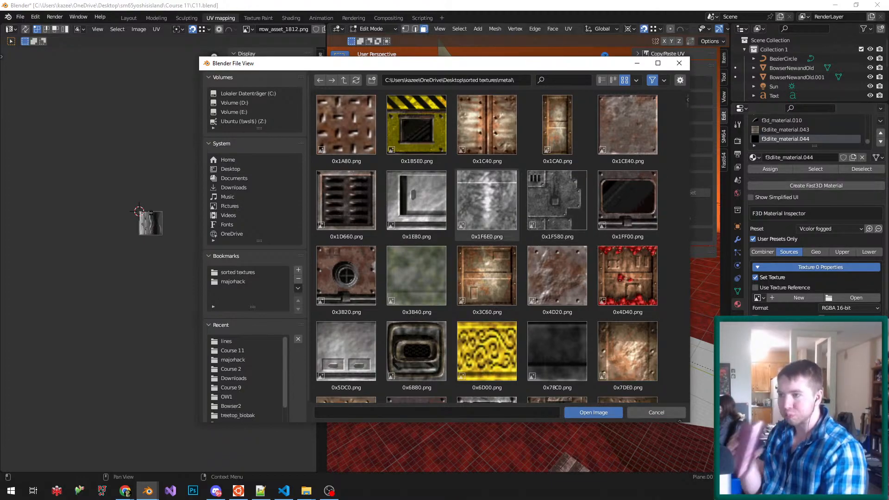
- Examine the first metal textures in the folder, such as 0x1F6E0.png and 0x1F580.png, as candidates for the tower walls
{"action": "left_click", "coordinate": [487, 200]}
{"action": "key", "text": "alt+Tab"}
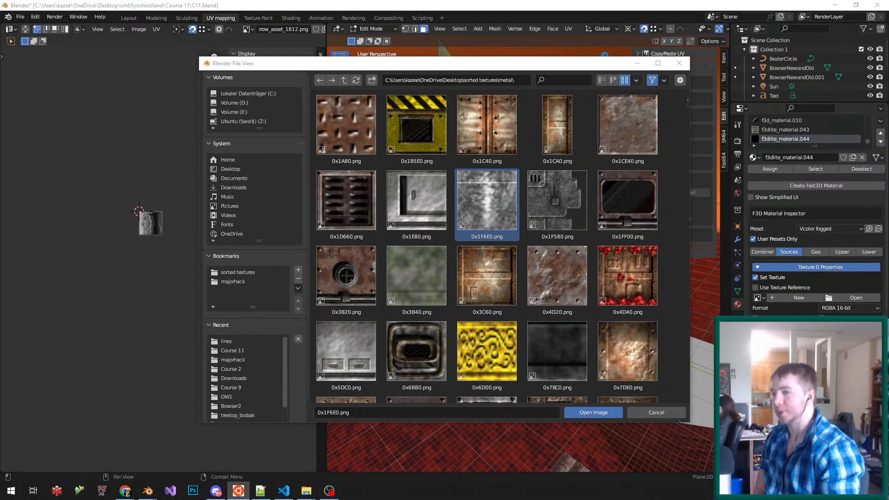
{"action": "left_click", "coordinate": [416, 200]}
{"action": "scroll", "coordinate": [416, 200], "scroll_direction": "down", "scroll_amount": 2}
{"action": "left_click_drag", "start_coordinate": [443, 70], "coordinate": [369, 72]}
{"action": "left_click", "coordinate": [413, 165]}
{"action": "left_click", "coordinate": [484, 165]}
{"action": "scroll", "coordinate": [483, 223], "scroll_direction": "down", "scroll_amount": 3}
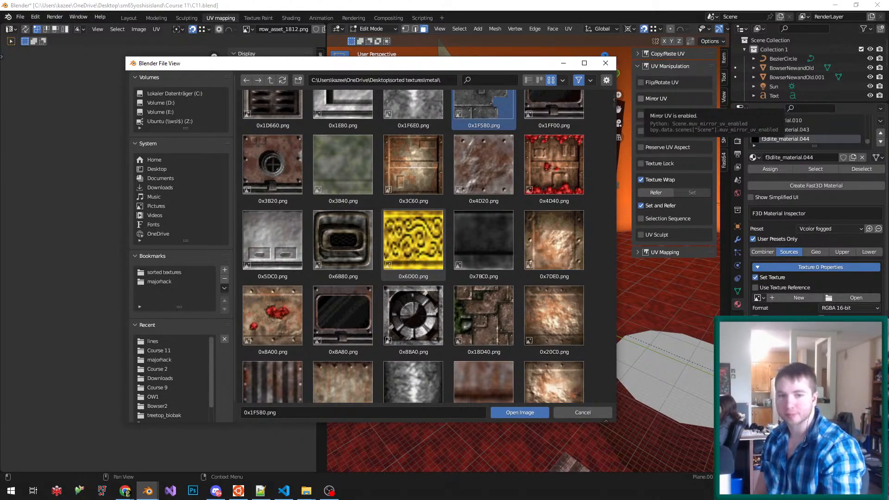
{"action": "scroll", "coordinate": [380, 241], "scroll_direction": "down", "scroll_amount": 2}
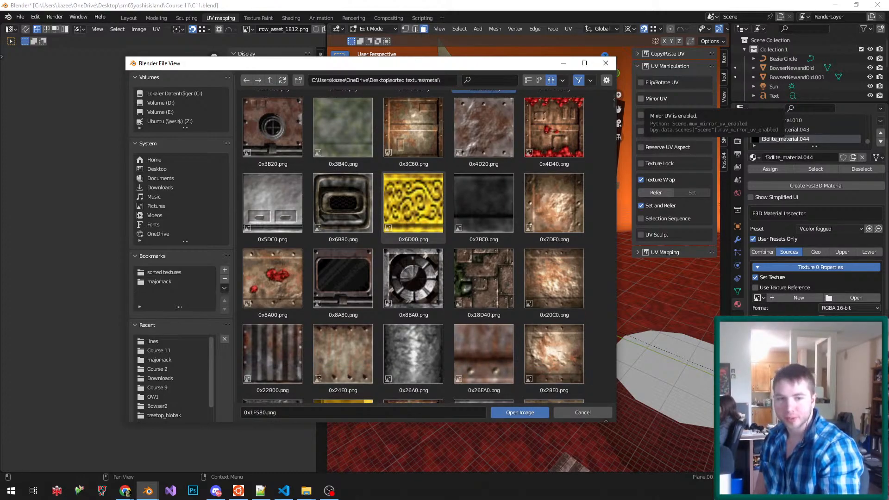
{"action": "scroll", "coordinate": [343, 278], "scroll_direction": "down", "scroll_amount": 3}
- Compare the remaining 0x-numbered metal textures, including 0x44E0.png, 0x75C0.png, 0x4500.png, 0x6980.png and 0xBAC0.png, for a suitable wall surface
{"action": "left_click", "coordinate": [343, 278]}
{"action": "key", "text": "Down"}
{"action": "key", "text": "Down"}
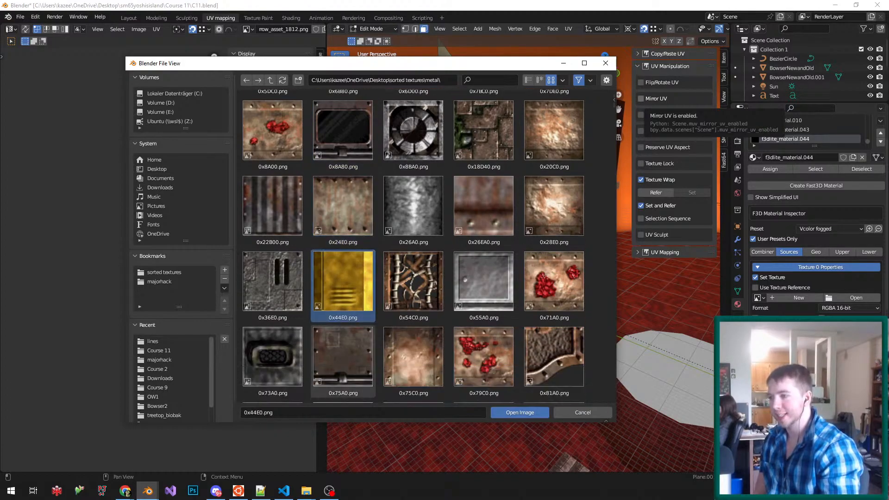
{"action": "key", "text": "Right"}
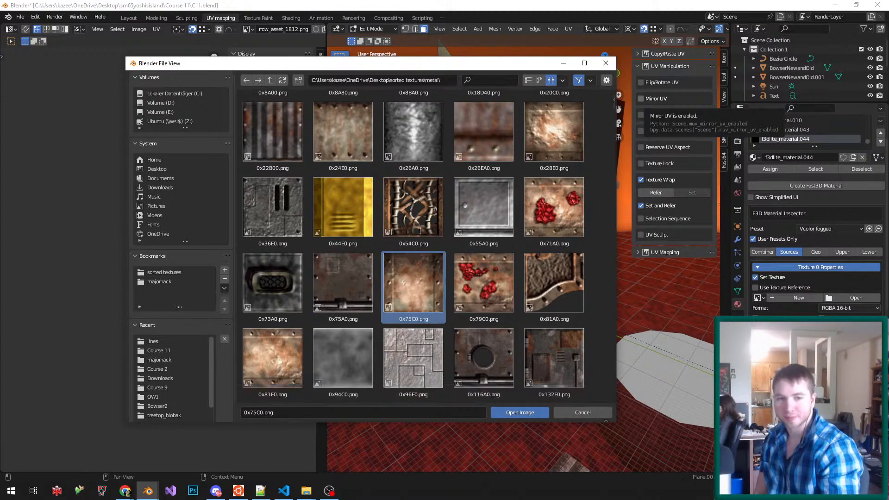
{"action": "key", "text": "Down"}
{"action": "key", "text": "Down"}
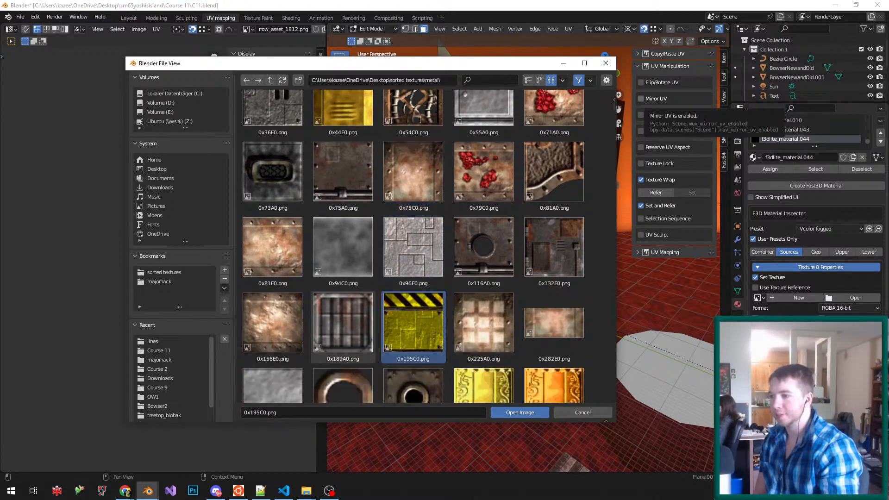
{"action": "key", "text": "Left"}
{"action": "key", "text": "Down"}
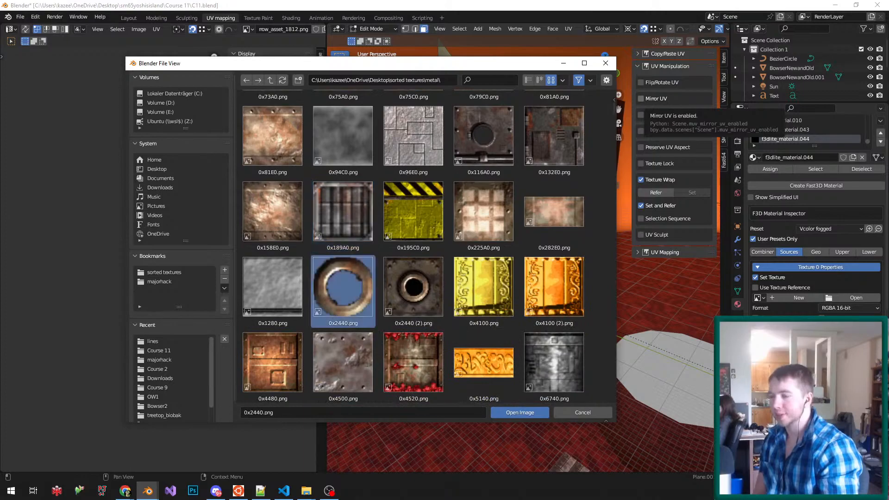
{"action": "key", "text": "Right"}
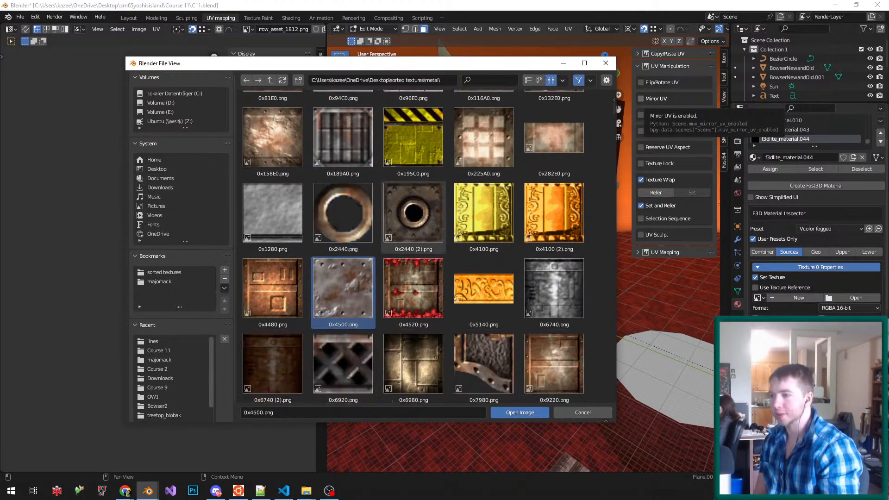
{"action": "key", "text": "Down"}
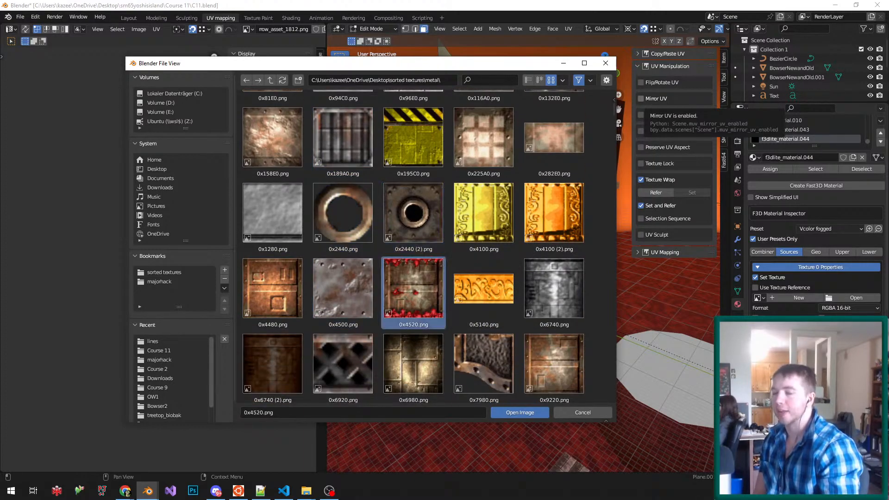
{"action": "scroll", "coordinate": [484, 213], "scroll_direction": "down", "scroll_amount": 2}
{"action": "left_click", "coordinate": [484, 234]}
{"action": "scroll", "coordinate": [413, 287], "scroll_direction": "down", "scroll_amount": 1}
{"action": "left_click", "coordinate": [413, 287]}
{"action": "scroll", "coordinate": [414, 287], "scroll_direction": "down", "scroll_amount": 1}
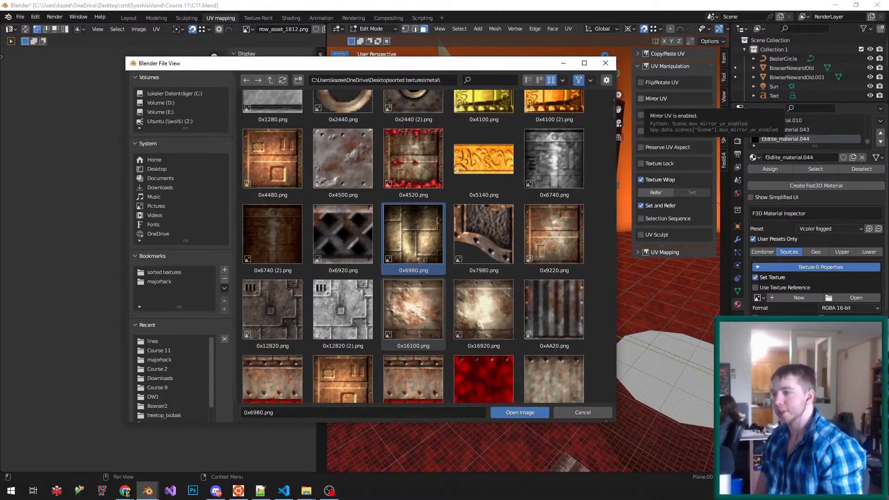
{"action": "left_click", "coordinate": [273, 233]}
{"action": "scroll", "coordinate": [273, 234], "scroll_direction": "down", "scroll_amount": 2}
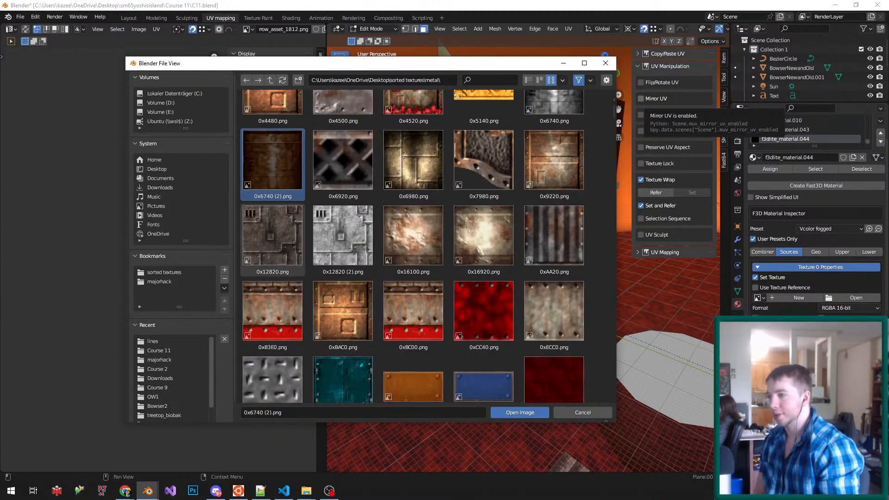
{"action": "left_click", "coordinate": [342, 239]}
{"action": "scroll", "coordinate": [343, 239], "scroll_direction": "down", "scroll_amount": 2}
{"action": "left_click", "coordinate": [343, 239]}
{"action": "scroll", "coordinate": [343, 238], "scroll_direction": "down", "scroll_amount": 2}
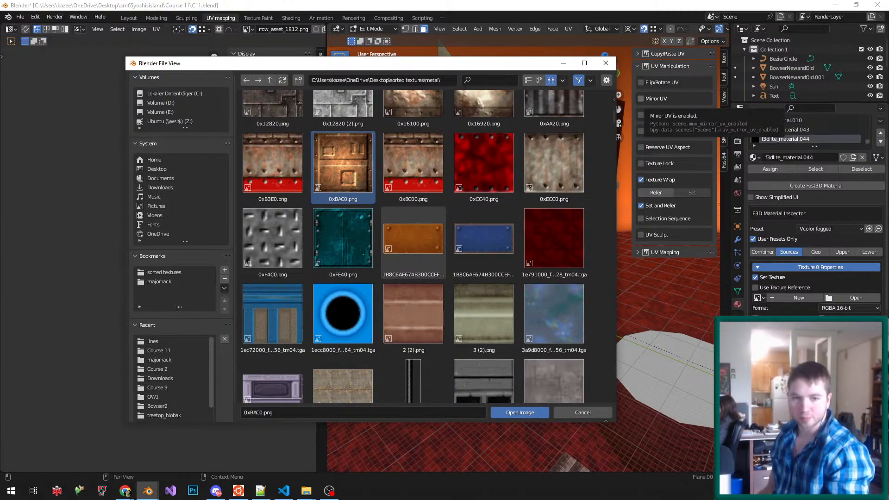
- Look through the metal folder's barrel and grate textures, from 2 (2).png past 235.png and 00007824.png to 3336976.png
{"action": "left_click", "coordinate": [413, 314]}
{"action": "scroll", "coordinate": [413, 314], "scroll_direction": "down", "scroll_amount": 3}
{"action": "scroll", "coordinate": [413, 287], "scroll_direction": "down", "scroll_amount": 7}
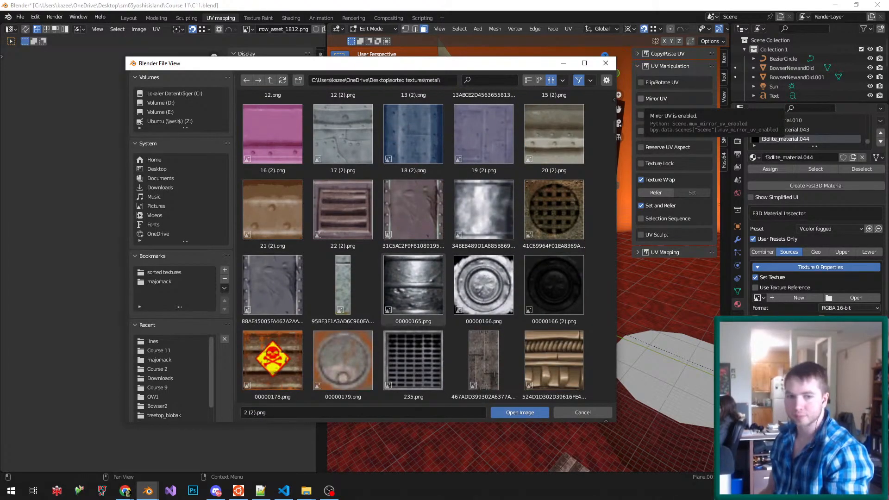
{"action": "scroll", "coordinate": [414, 285], "scroll_direction": "down", "scroll_amount": 3}
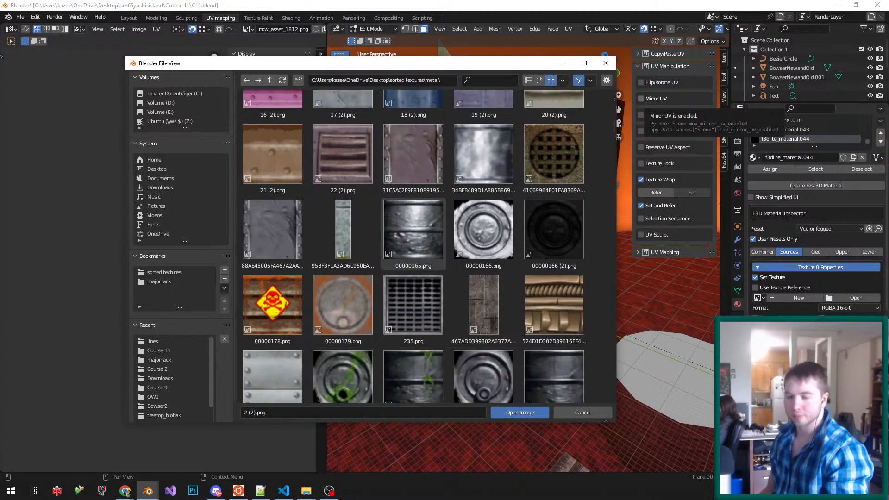
{"action": "left_click", "coordinate": [413, 232]}
{"action": "scroll", "coordinate": [413, 232], "scroll_direction": "down", "scroll_amount": 2}
{"action": "scroll", "coordinate": [414, 287], "scroll_direction": "down", "scroll_amount": 3}
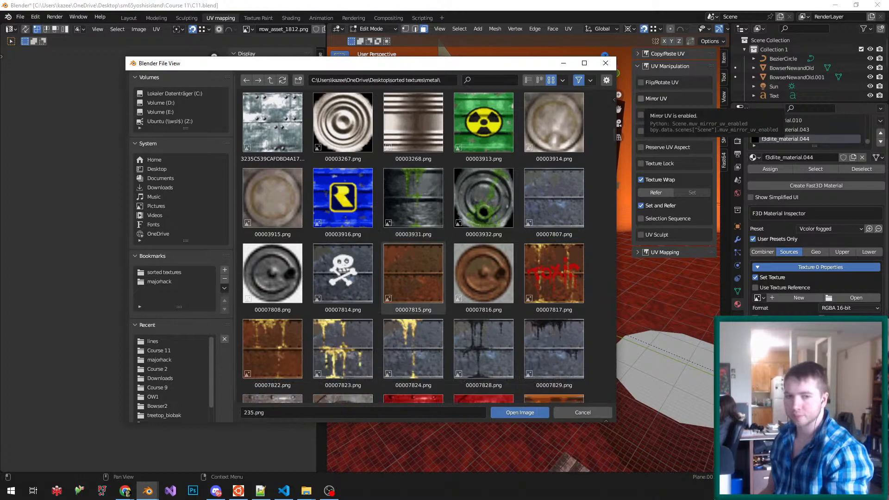
{"action": "scroll", "coordinate": [414, 293], "scroll_direction": "down", "scroll_amount": 1}
{"action": "left_click", "coordinate": [413, 293]}
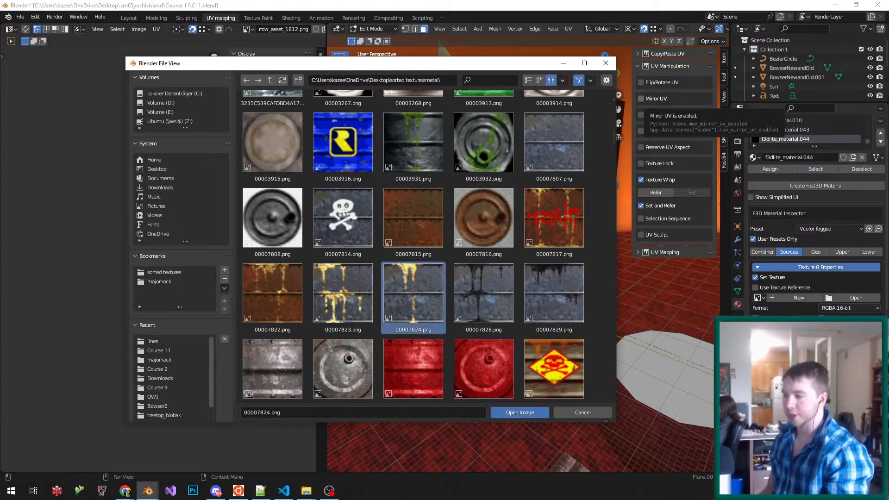
{"action": "scroll", "coordinate": [413, 246], "scroll_direction": "down", "scroll_amount": 2}
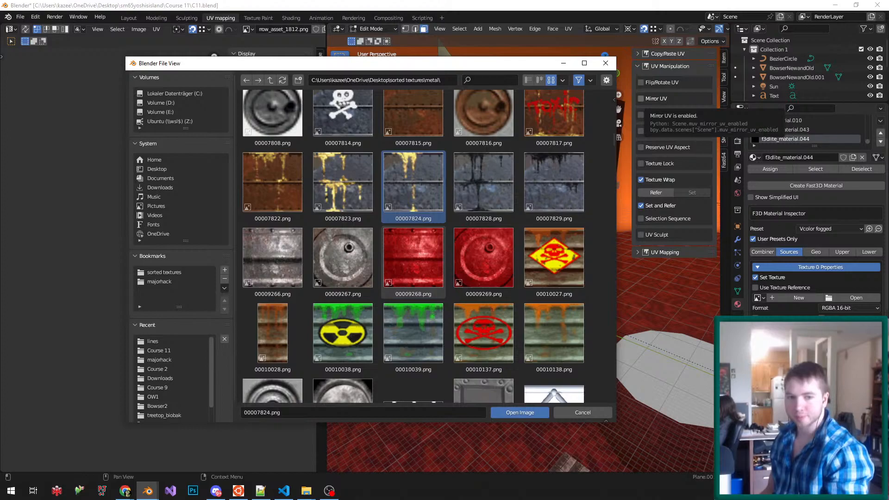
{"action": "scroll", "coordinate": [413, 278], "scroll_direction": "down", "scroll_amount": 4}
{"action": "left_click", "coordinate": [413, 283]}
{"action": "scroll", "coordinate": [414, 282], "scroll_direction": "down", "scroll_amount": 1}
{"action": "left_click", "coordinate": [342, 243]}
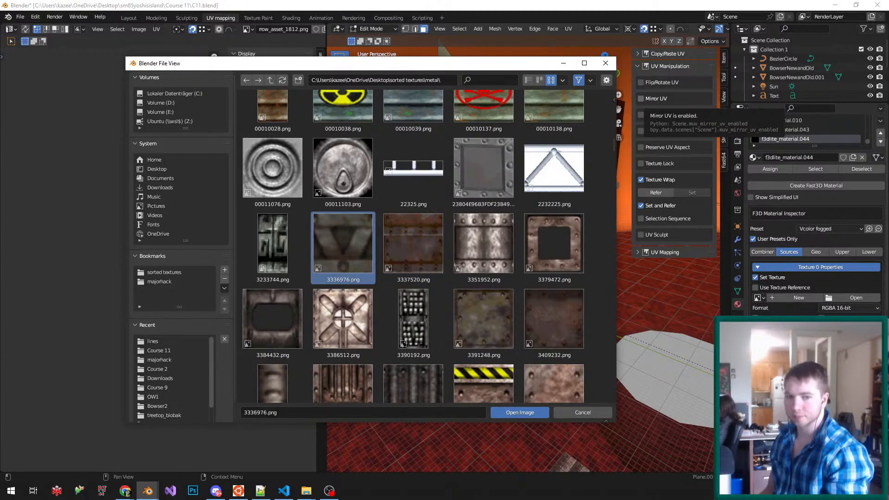
- Examine the seven-digit numbered metal panel textures, including 3451960.png, 3532376.png and 3633168.png, for the wall material
{"action": "scroll", "coordinate": [342, 268], "scroll_direction": "down", "scroll_amount": 4}
{"action": "left_click", "coordinate": [343, 297]}
{"action": "scroll", "coordinate": [342, 298], "scroll_direction": "down", "scroll_amount": 7}
{"action": "left_click", "coordinate": [342, 266]}
{"action": "scroll", "coordinate": [342, 266], "scroll_direction": "down", "scroll_amount": 7}
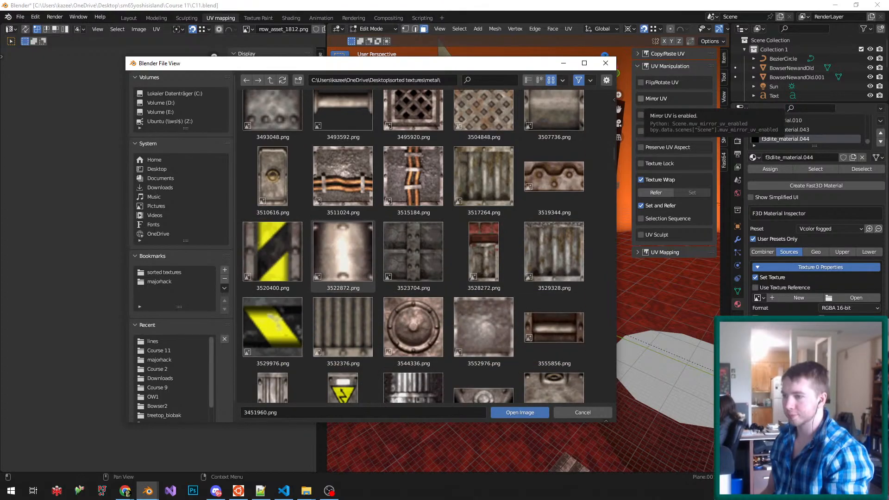
{"action": "scroll", "coordinate": [342, 253], "scroll_direction": "down", "scroll_amount": 2}
{"action": "left_click", "coordinate": [343, 252]}
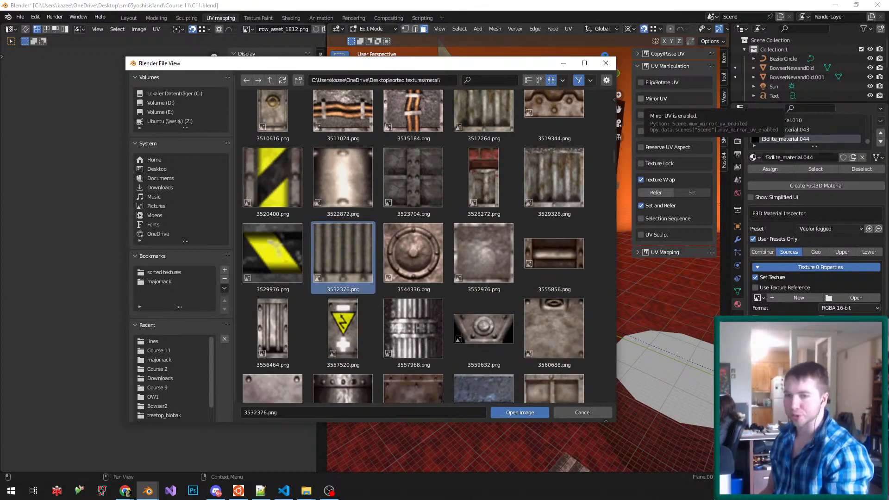
{"action": "scroll", "coordinate": [342, 257], "scroll_direction": "down", "scroll_amount": 7}
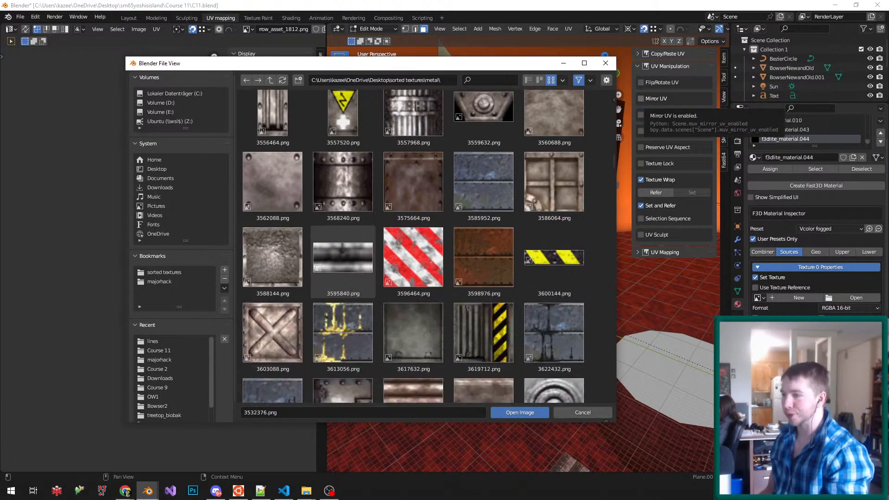
{"action": "left_click", "coordinate": [554, 182]}
{"action": "scroll", "coordinate": [484, 259], "scroll_direction": "down", "scroll_amount": 2}
{"action": "scroll", "coordinate": [484, 278], "scroll_direction": "down", "scroll_amount": 5}
{"action": "left_click", "coordinate": [343, 223]}
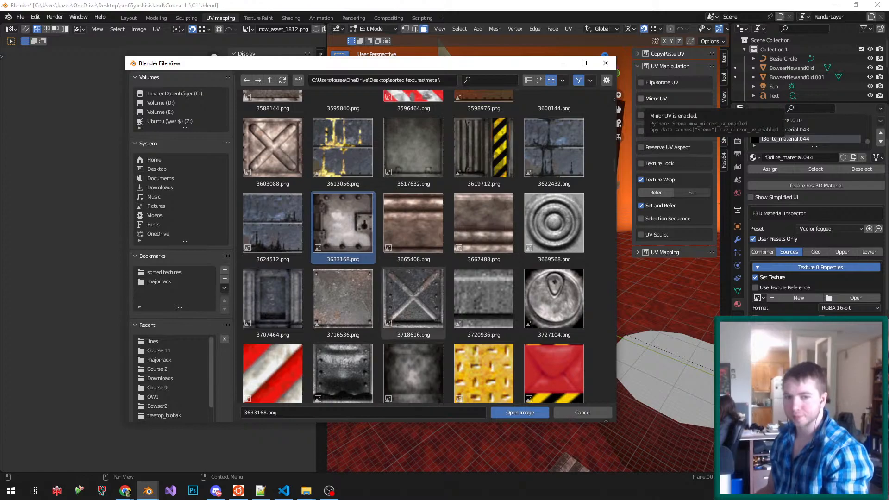
- Browse the BOMBERMAN HERO metal panel textures for a possible wall pattern
{"action": "scroll", "coordinate": [413, 301], "scroll_direction": "down", "scroll_amount": 10}
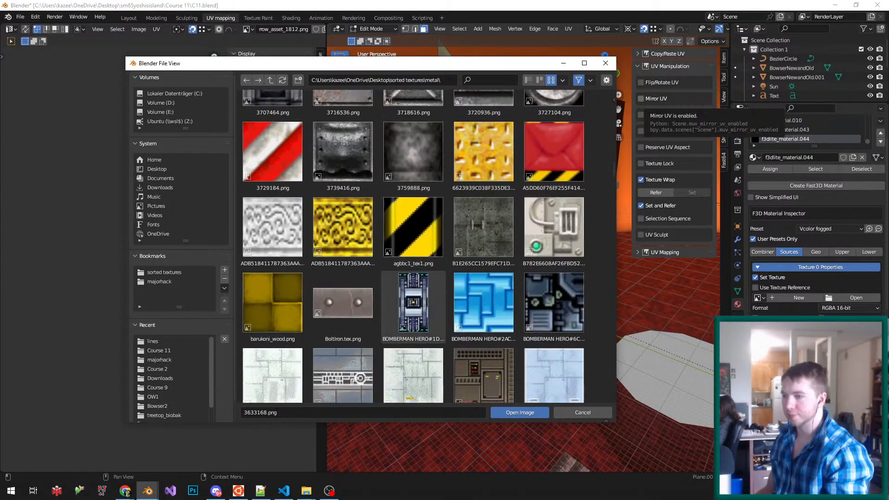
{"action": "scroll", "coordinate": [413, 277], "scroll_direction": "down", "scroll_amount": 1}
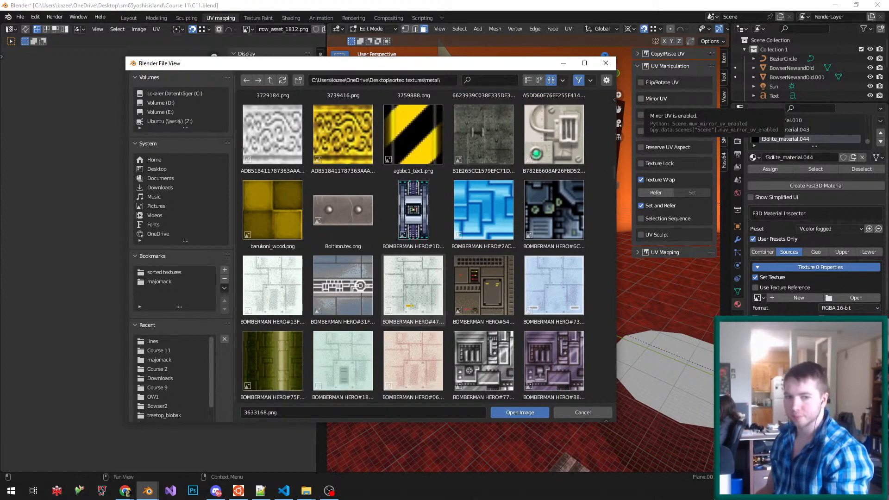
{"action": "scroll", "coordinate": [413, 319], "scroll_direction": "down", "scroll_amount": 1}
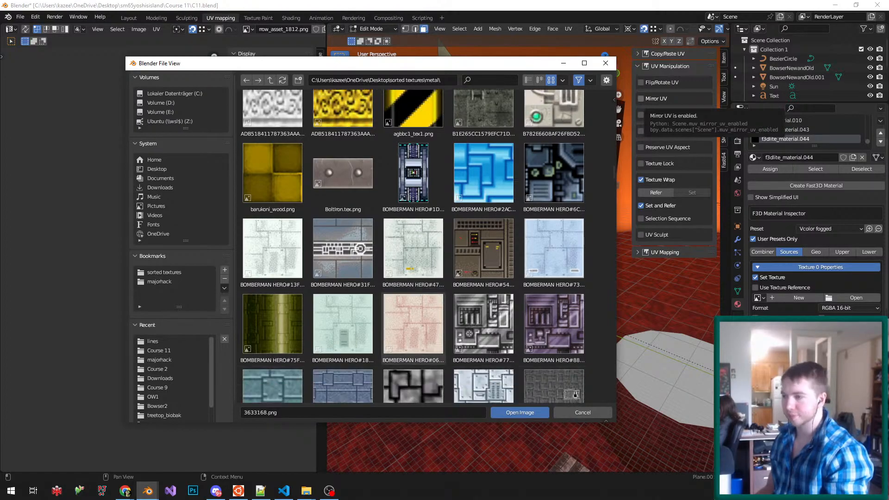
{"action": "left_click", "coordinate": [413, 319]}
{"action": "scroll", "coordinate": [413, 320], "scroll_direction": "down", "scroll_amount": 3}
{"action": "left_click", "coordinate": [413, 292]}
{"action": "scroll", "coordinate": [413, 291], "scroll_direction": "down", "scroll_amount": 4}
{"action": "left_click", "coordinate": [413, 292]}
{"action": "scroll", "coordinate": [413, 291], "scroll_direction": "down", "scroll_amount": 3}
{"action": "left_click", "coordinate": [343, 291]}
{"action": "scroll", "coordinate": [343, 291], "scroll_direction": "down", "scroll_amount": 4}
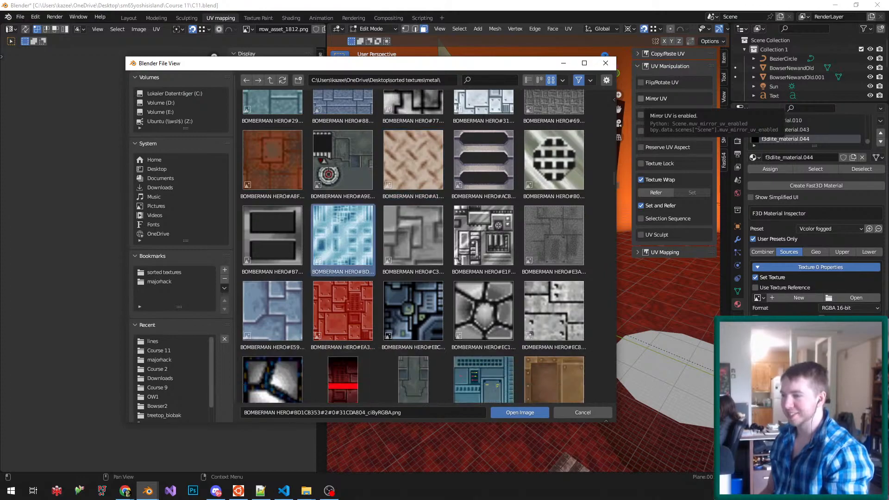
{"action": "left_click", "coordinate": [342, 294]}
{"action": "scroll", "coordinate": [343, 294], "scroll_direction": "down", "scroll_amount": 7}
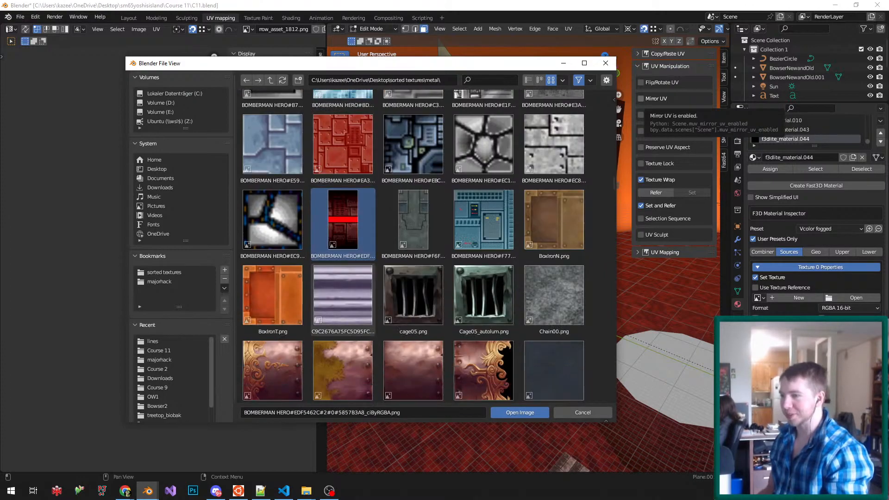
- Compare the cime_tuy03 riveted metal textures with cs_stonetile01_spc.png and D100_Wall09.png
{"action": "scroll", "coordinate": [342, 293], "scroll_direction": "up", "scroll_amount": 3}
{"action": "scroll", "coordinate": [342, 294], "scroll_direction": "down", "scroll_amount": 4}
{"action": "left_click", "coordinate": [343, 294]}
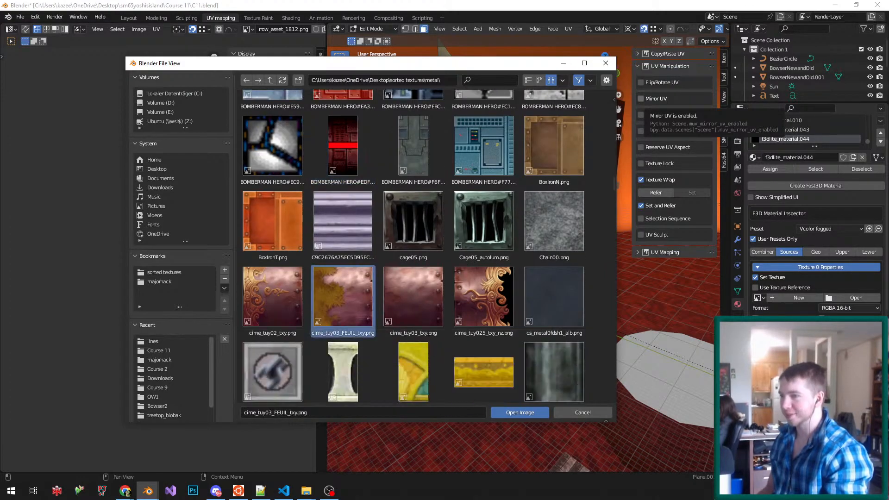
{"action": "scroll", "coordinate": [343, 294], "scroll_direction": "down", "scroll_amount": 2}
{"action": "left_click", "coordinate": [413, 278]}
{"action": "scroll", "coordinate": [413, 278], "scroll_direction": "down", "scroll_amount": 3}
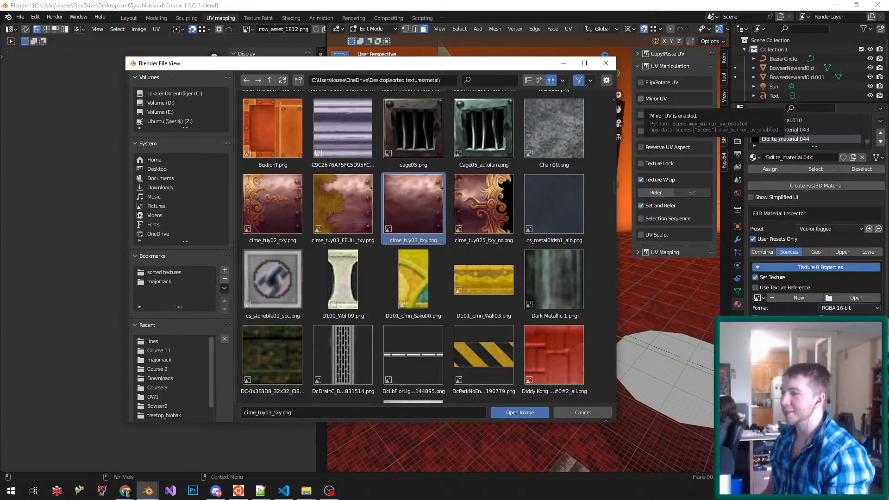
{"action": "left_click", "coordinate": [272, 282]}
{"action": "scroll", "coordinate": [361, 273], "scroll_direction": "down", "scroll_amount": 1}
{"action": "left_click", "coordinate": [343, 261]}
{"action": "scroll", "coordinate": [343, 260], "scroll_direction": "down", "scroll_amount": 2}
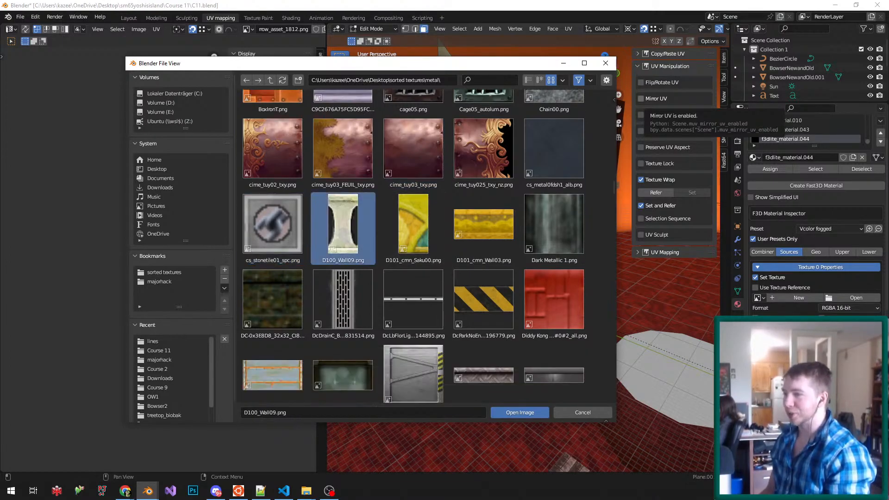
- Compare D100_Wall09.png with the DcDrainC_BaseColor drain and DC-0x3EBD8_32x32_CI8.png textures for the tower wall
{"action": "scroll", "coordinate": [343, 262], "scroll_direction": "down", "scroll_amount": 2}
{"action": "left_click", "coordinate": [343, 262]}
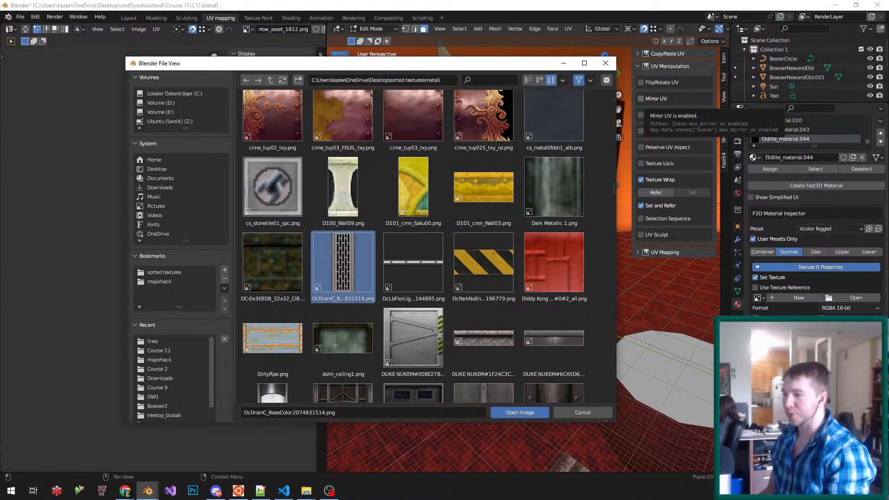
{"action": "left_click", "coordinate": [413, 262]}
{"action": "left_click", "coordinate": [343, 187]}
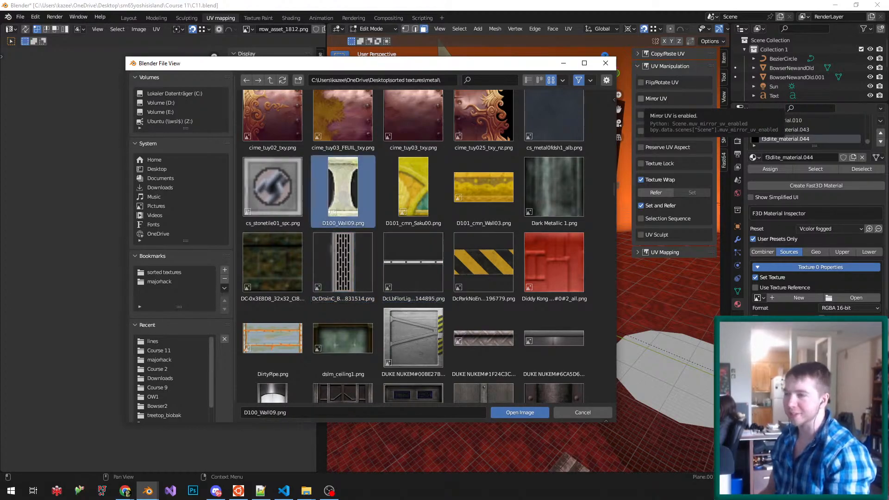
{"action": "scroll", "coordinate": [343, 187], "scroll_direction": "down", "scroll_amount": 2}
{"action": "left_click", "coordinate": [343, 225]}
{"action": "left_click", "coordinate": [272, 225]}
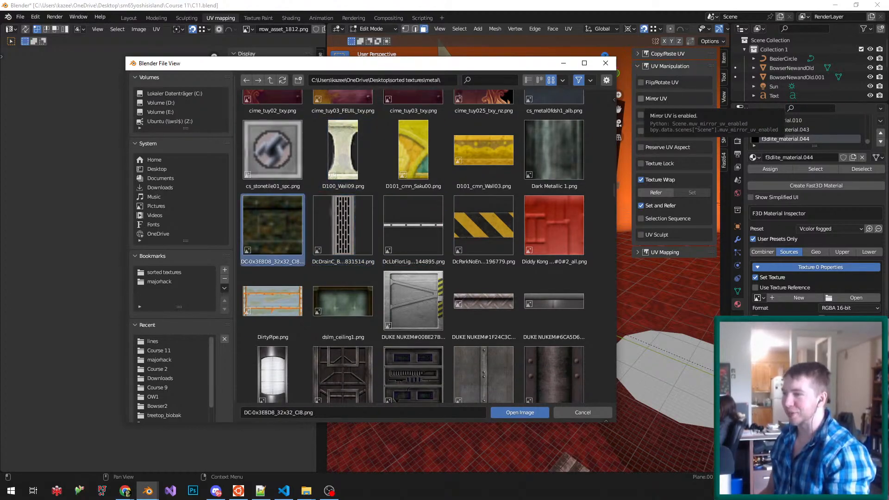
{"action": "scroll", "coordinate": [273, 225], "scroll_direction": "down", "scroll_amount": 2}
{"action": "left_click", "coordinate": [342, 188]}
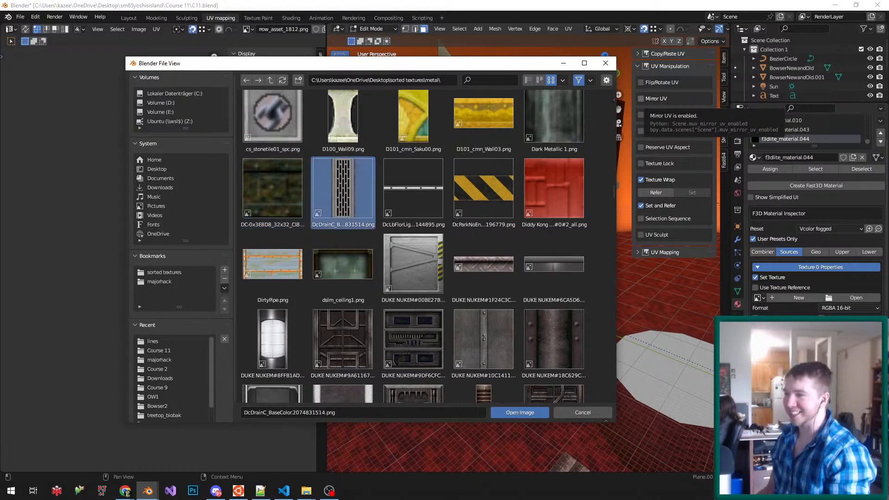
{"action": "scroll", "coordinate": [343, 188], "scroll_direction": "down", "scroll_amount": 7}
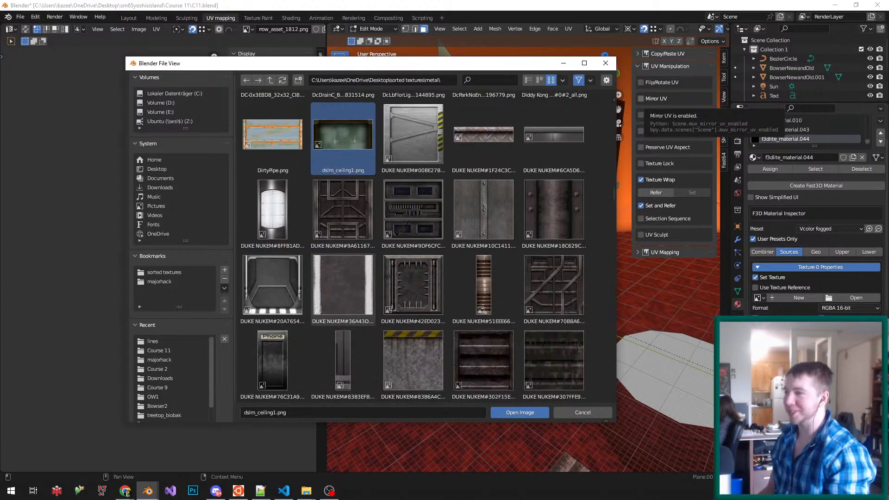
- Examine the DUKE NUKEM metal panel, grate and pipe textures through dukenukey.png for a wall pattern
{"action": "left_click", "coordinate": [272, 208]}
{"action": "key", "text": "Down"}
{"action": "key", "text": "Right"}
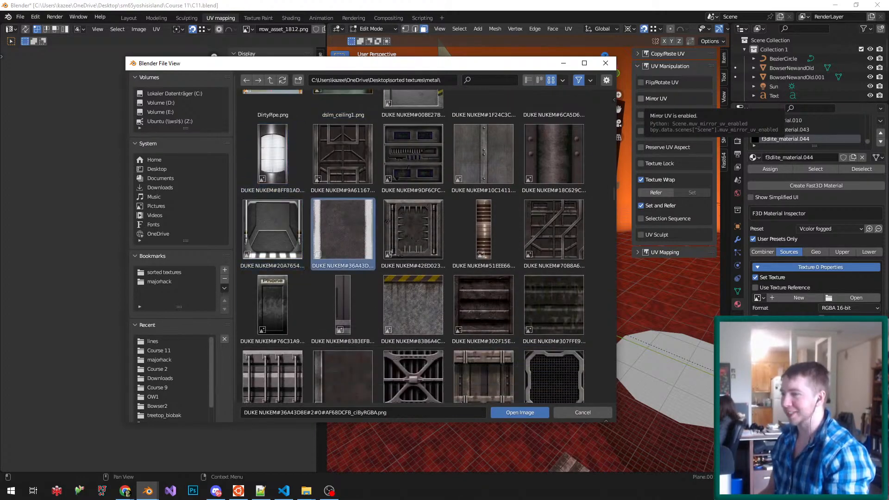
{"action": "key", "text": "Down"}
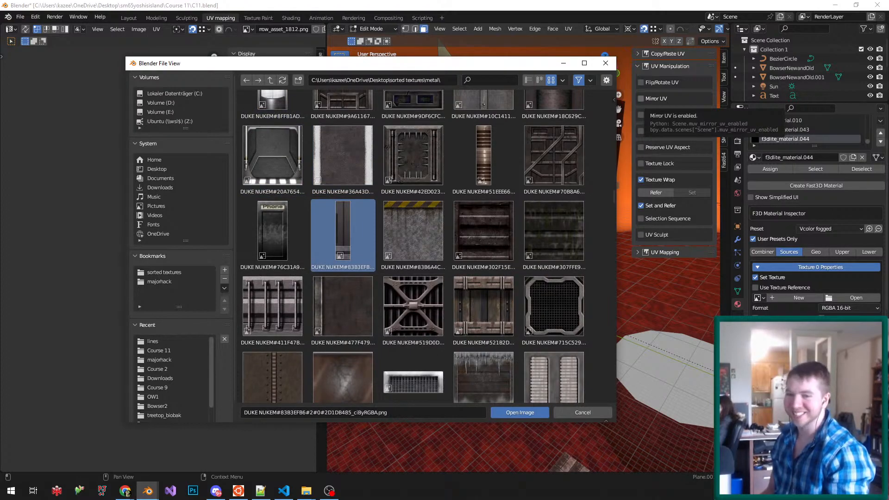
{"action": "key", "text": "Down"}
{"action": "key", "text": "Left"}
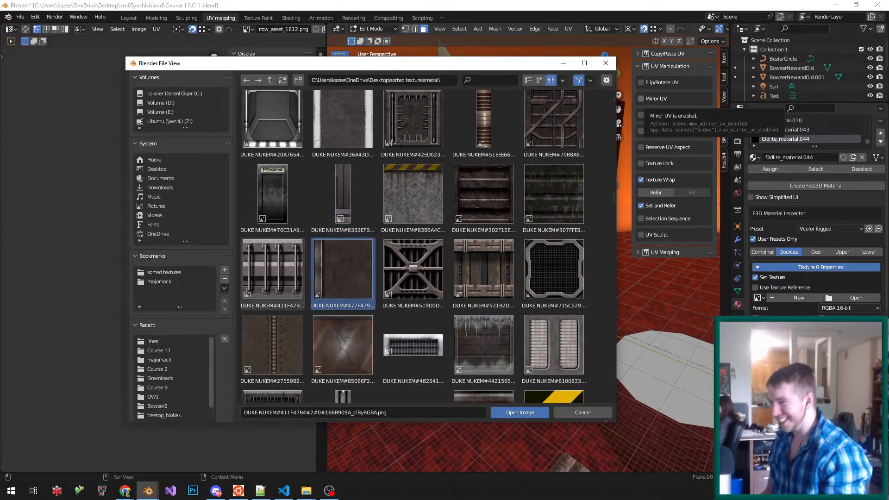
{"action": "key", "text": "Down"}
{"action": "key", "text": "Right"}
{"action": "key", "text": "Down"}
{"action": "key", "text": "Down"}
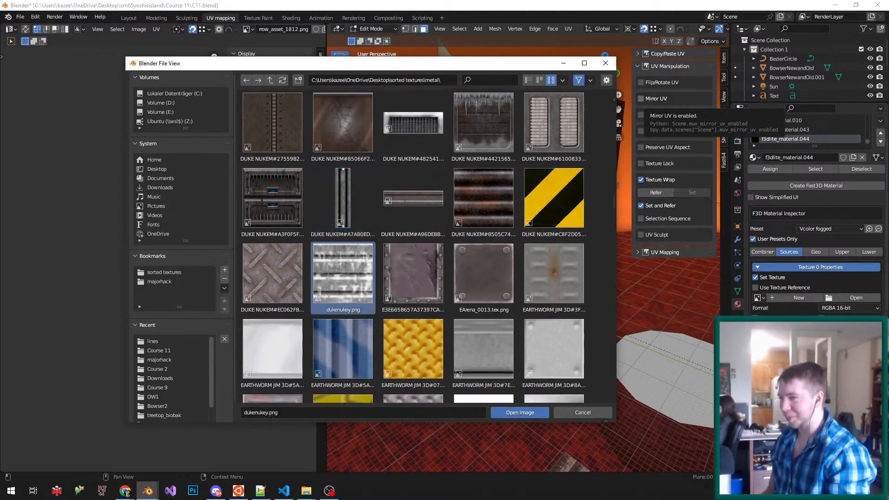
- Look through the EARTHWORM JIM 3D metal textures as far as END1.ALL[2]_p00.png
{"action": "key", "text": "Down"}
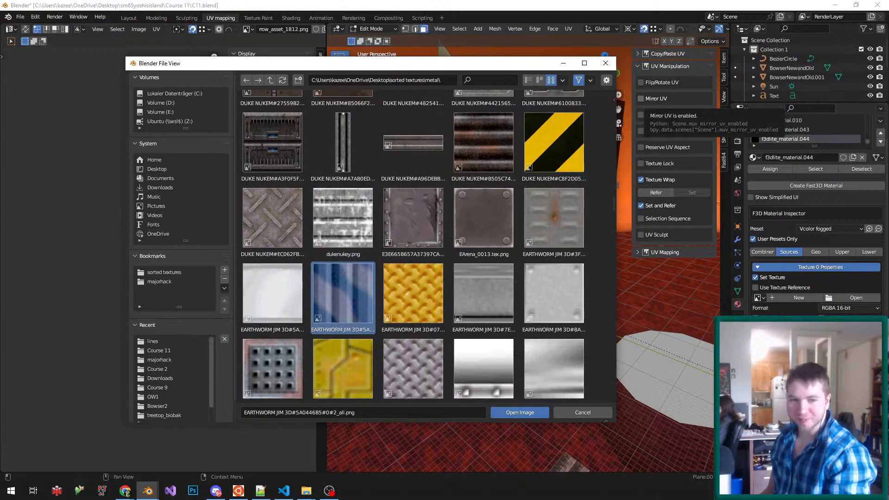
{"action": "scroll", "coordinate": [412, 245], "scroll_direction": "down", "scroll_amount": 1}
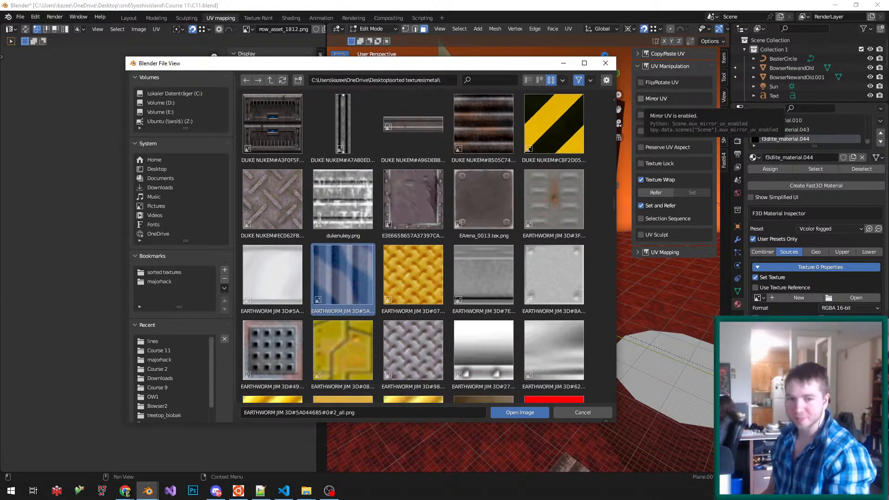
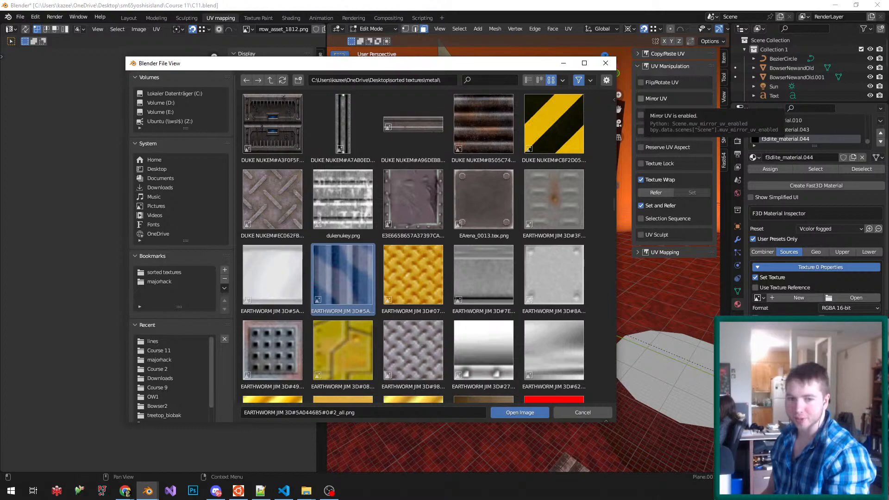
{"action": "scroll", "coordinate": [343, 301], "scroll_direction": "down", "scroll_amount": 2}
{"action": "left_click", "coordinate": [342, 301]}
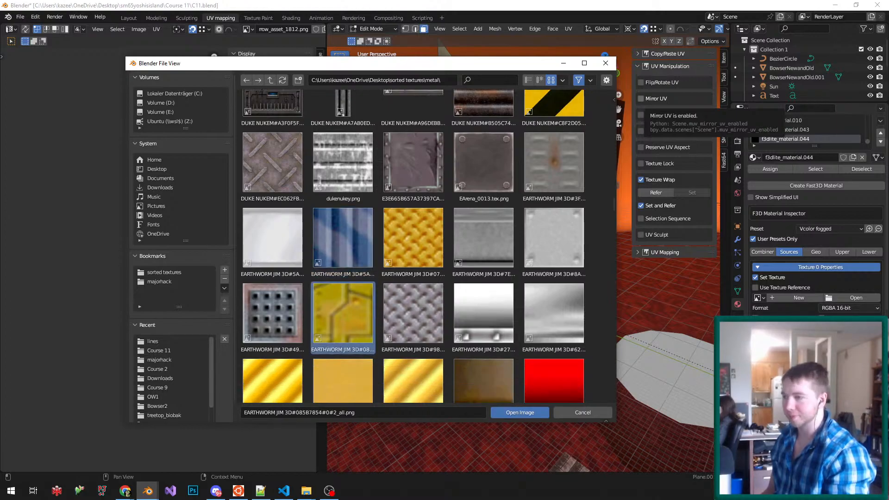
{"action": "scroll", "coordinate": [343, 301], "scroll_direction": "down", "scroll_amount": 10}
{"action": "scroll", "coordinate": [273, 281], "scroll_direction": "down", "scroll_amount": 2}
{"action": "left_click", "coordinate": [272, 280]}
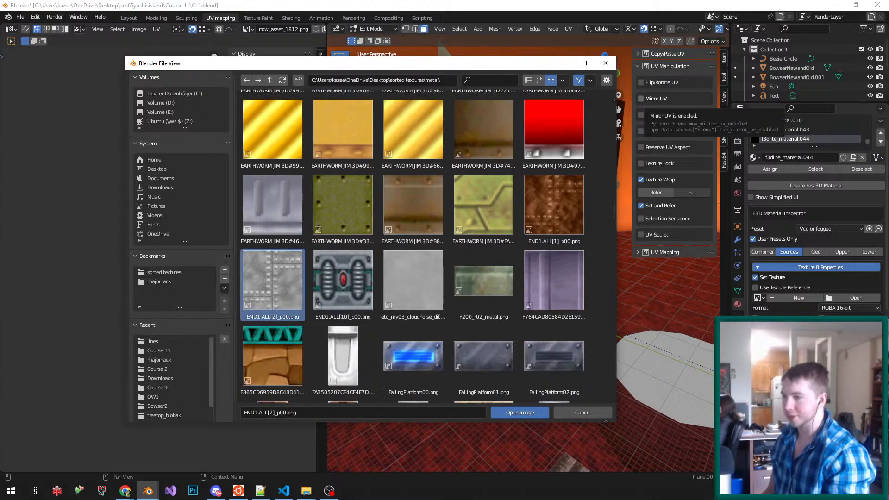
- Check FallingPlatform00.png, freddox_meca02txy.png and the riveted GALE01 plates as wall texture candidates
{"action": "scroll", "coordinate": [272, 280], "scroll_direction": "down", "scroll_amount": 3}
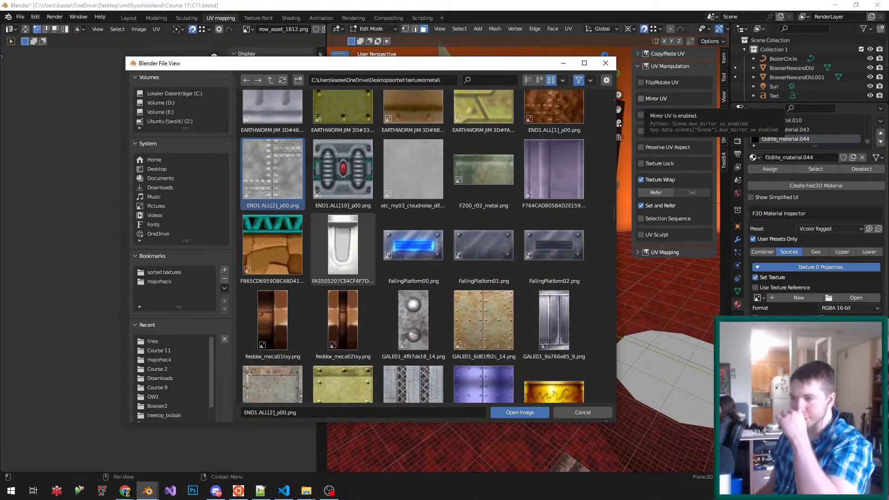
{"action": "left_click", "coordinate": [413, 245]}
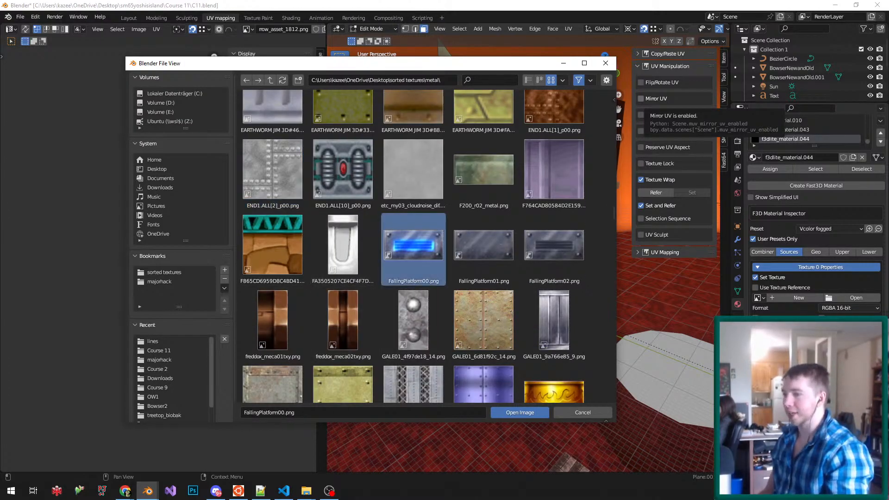
{"action": "scroll", "coordinate": [342, 306], "scroll_direction": "down", "scroll_amount": 2}
{"action": "left_click", "coordinate": [343, 305]}
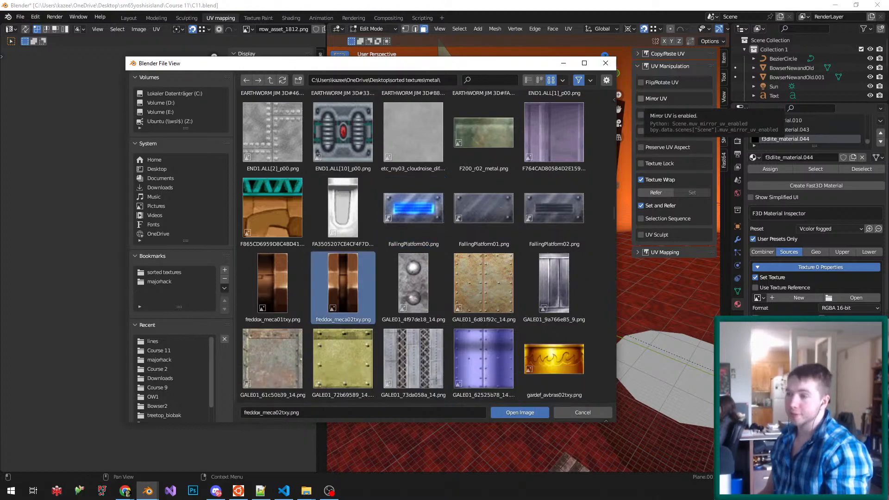
{"action": "scroll", "coordinate": [342, 306], "scroll_direction": "down", "scroll_amount": 3}
{"action": "left_click", "coordinate": [343, 306]}
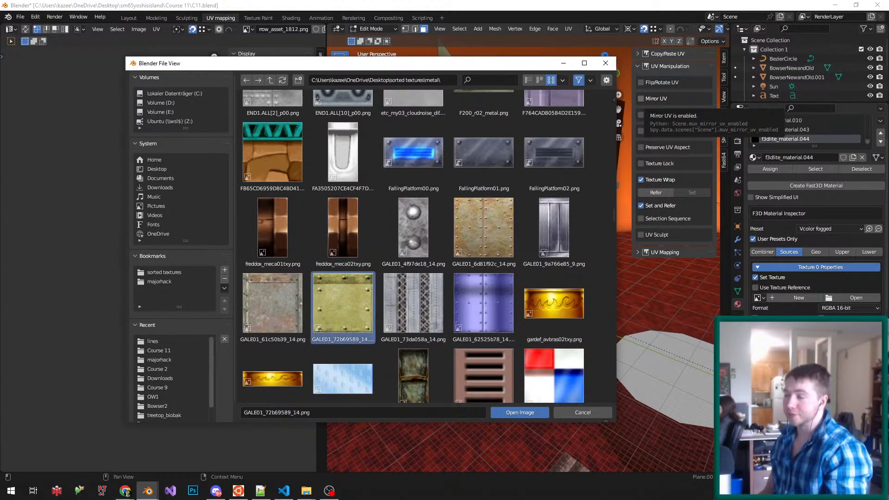
{"action": "scroll", "coordinate": [413, 246], "scroll_direction": "down", "scroll_amount": 2}
{"action": "scroll", "coordinate": [413, 245], "scroll_direction": "down", "scroll_amount": 4}
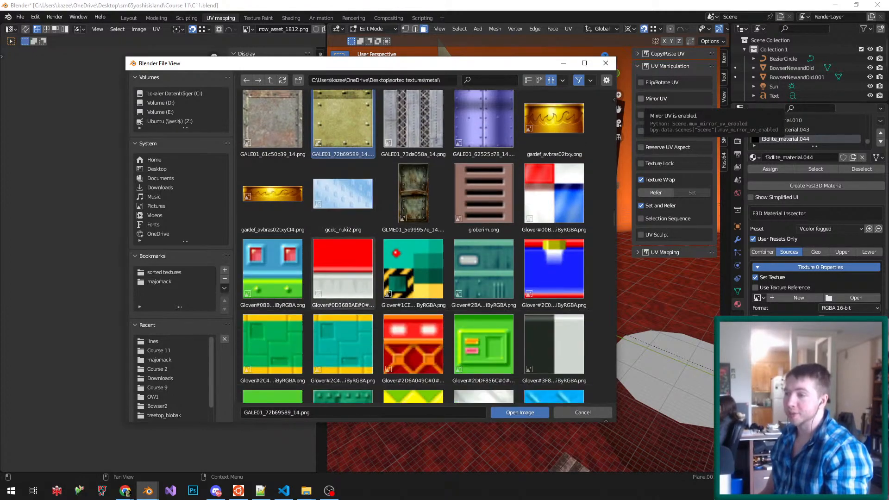
- Browse the first Glover textures, from the red and white Glover#0D36BBAE panel to the blue riveted Glover#75C64188 plate
{"action": "left_click", "coordinate": [342, 274]}
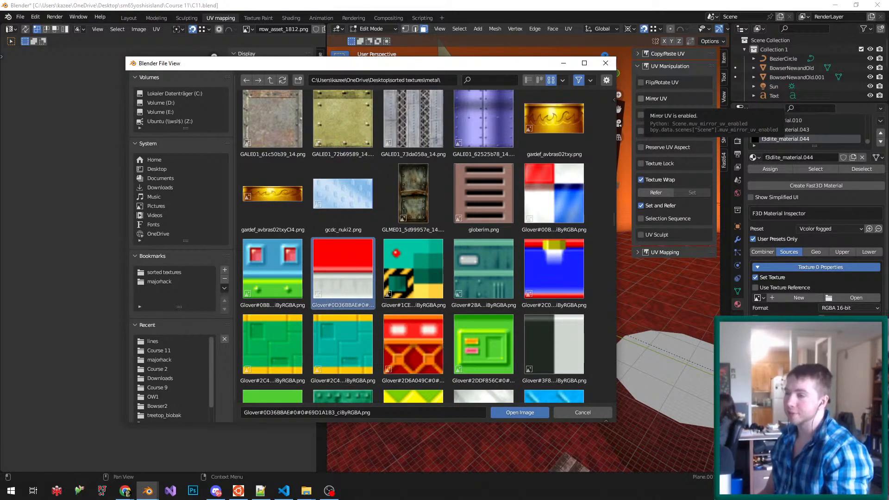
{"action": "scroll", "coordinate": [343, 259], "scroll_direction": "down", "scroll_amount": 3}
{"action": "left_click", "coordinate": [343, 259]}
{"action": "scroll", "coordinate": [343, 278], "scroll_direction": "down", "scroll_amount": 2}
{"action": "left_click", "coordinate": [343, 276]}
{"action": "scroll", "coordinate": [342, 278], "scroll_direction": "down", "scroll_amount": 2}
{"action": "left_click", "coordinate": [343, 292]}
{"action": "scroll", "coordinate": [342, 278], "scroll_direction": "down", "scroll_amount": 4}
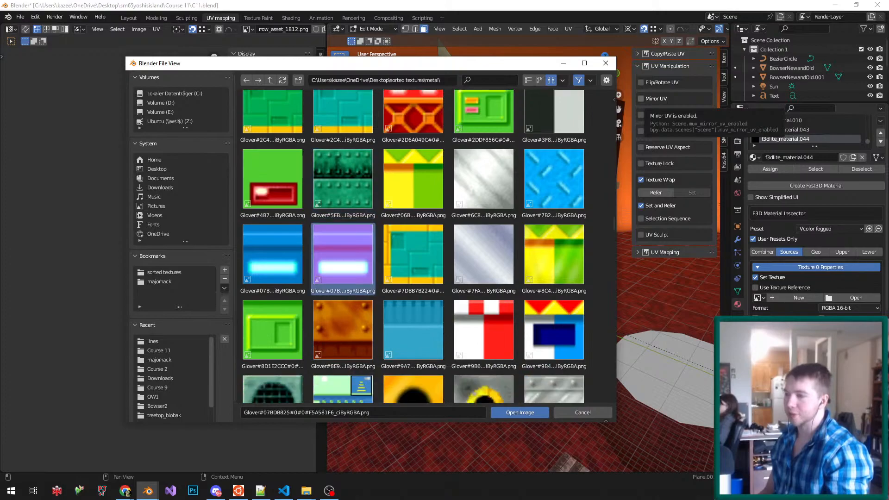
{"action": "left_click", "coordinate": [343, 278]}
{"action": "scroll", "coordinate": [343, 278], "scroll_direction": "down", "scroll_amount": 2}
{"action": "left_click", "coordinate": [343, 287]}
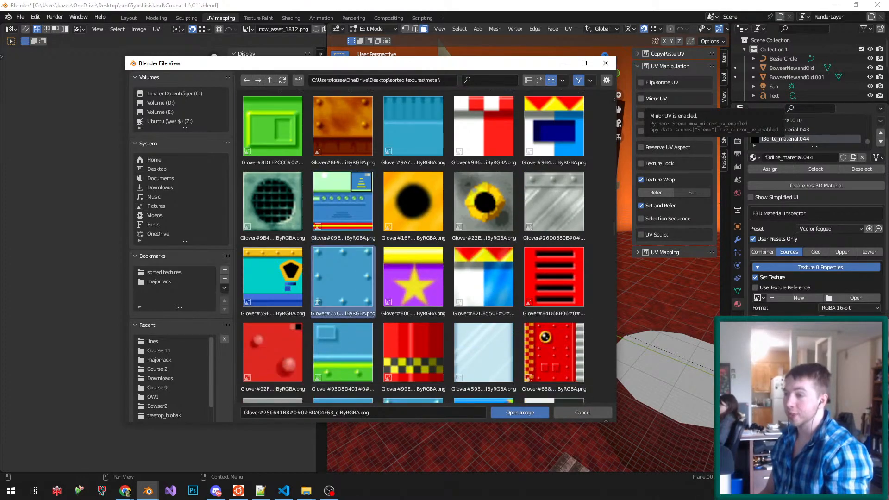
- Inspect the Glover panel textures around the blue-green Glover#857DD793 and the green Glover#96550320
{"action": "scroll", "coordinate": [342, 287], "scroll_direction": "down", "scroll_amount": 2}
{"action": "left_click", "coordinate": [343, 292]}
{"action": "scroll", "coordinate": [343, 291], "scroll_direction": "down", "scroll_amount": 4}
{"action": "left_click", "coordinate": [342, 282]}
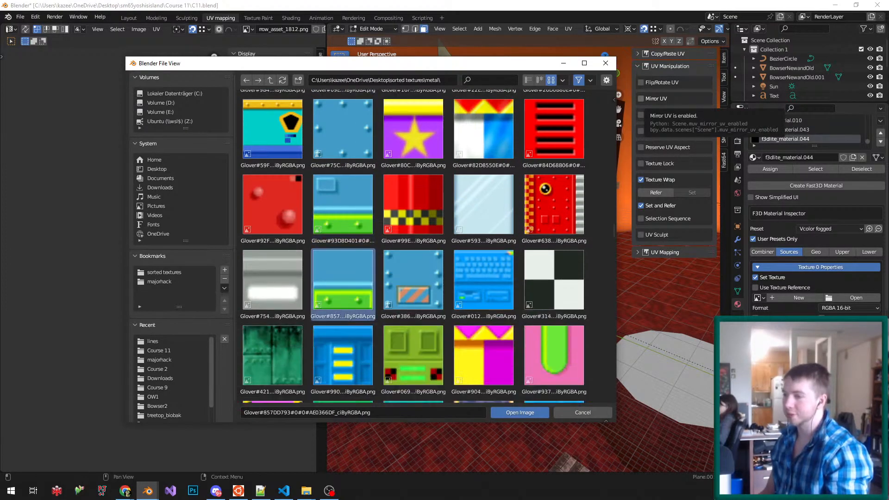
{"action": "scroll", "coordinate": [343, 283], "scroll_direction": "down", "scroll_amount": 2}
{"action": "left_click", "coordinate": [343, 283]}
{"action": "scroll", "coordinate": [342, 282], "scroll_direction": "down", "scroll_amount": 2}
{"action": "left_click", "coordinate": [343, 287]}
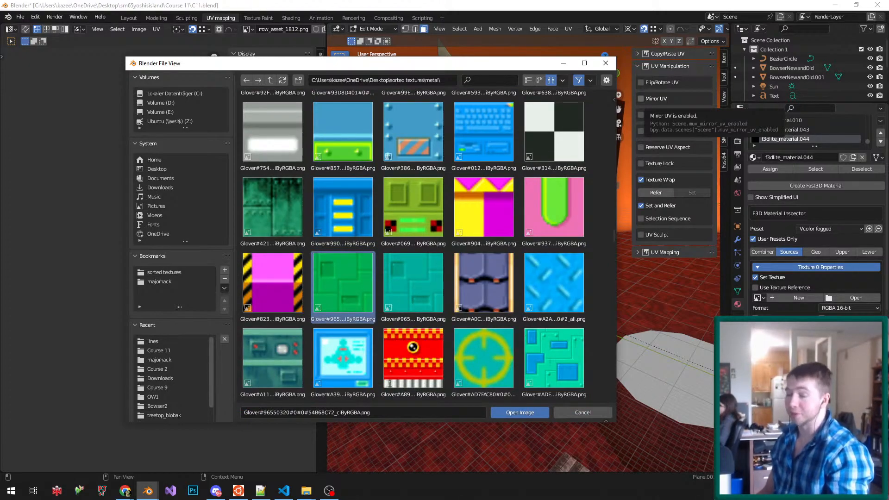
- Review the remaining Glover textures, from Glover#A393D8BF to Glover#FBA4B4F4, for a suitable wall pattern
{"action": "scroll", "coordinate": [343, 287], "scroll_direction": "down", "scroll_amount": 2}
{"action": "left_click", "coordinate": [342, 287]}
{"action": "scroll", "coordinate": [343, 287], "scroll_direction": "down", "scroll_amount": 4}
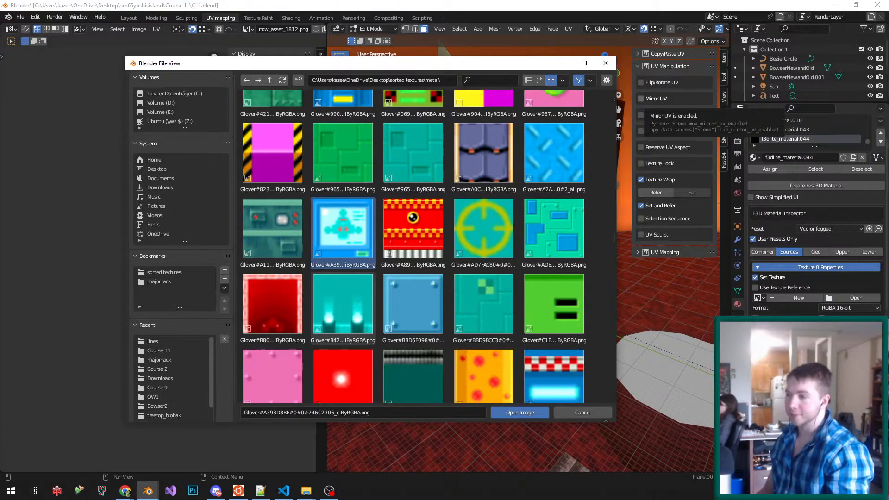
{"action": "left_click", "coordinate": [343, 287]}
{"action": "scroll", "coordinate": [342, 287], "scroll_direction": "down", "scroll_amount": 2}
{"action": "scroll", "coordinate": [343, 287], "scroll_direction": "down", "scroll_amount": 2}
{"action": "left_click", "coordinate": [342, 287]}
{"action": "scroll", "coordinate": [342, 288], "scroll_direction": "down", "scroll_amount": 5}
{"action": "scroll", "coordinate": [342, 287], "scroll_direction": "down", "scroll_amount": 2}
{"action": "left_click", "coordinate": [343, 287]}
- Look over the GMPE01, GMSE01, GPAE01 and GZLE01 metal textures in the metal folder
{"action": "scroll", "coordinate": [343, 287], "scroll_direction": "down", "scroll_amount": 4}
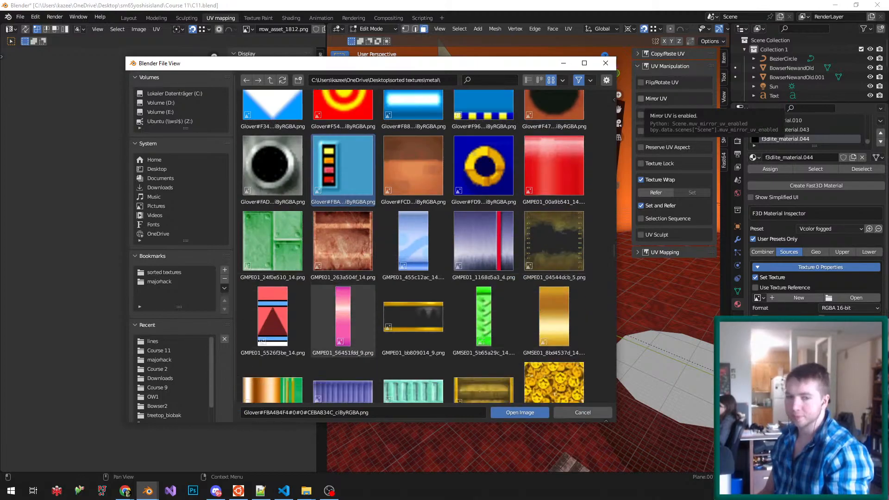
{"action": "scroll", "coordinate": [343, 287], "scroll_direction": "down", "scroll_amount": 5}
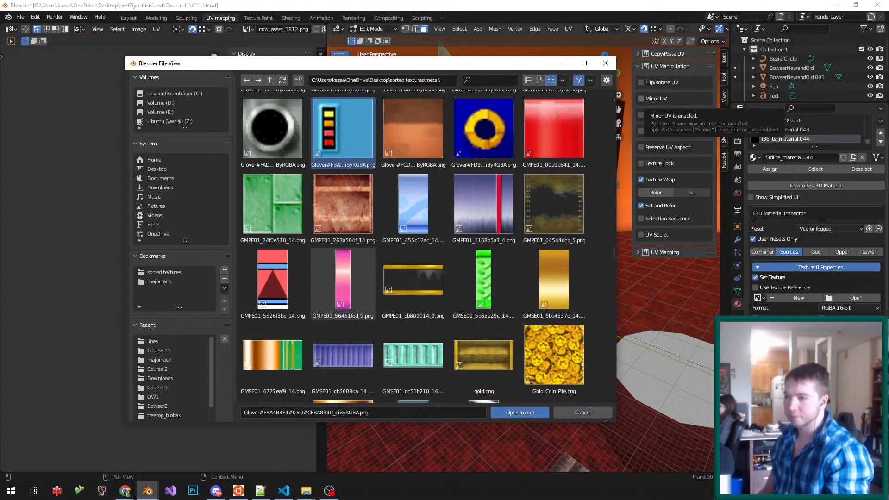
{"action": "left_click", "coordinate": [343, 306]}
{"action": "scroll", "coordinate": [343, 305], "scroll_direction": "down", "scroll_amount": 6}
{"action": "scroll", "coordinate": [342, 292], "scroll_direction": "down", "scroll_amount": 2}
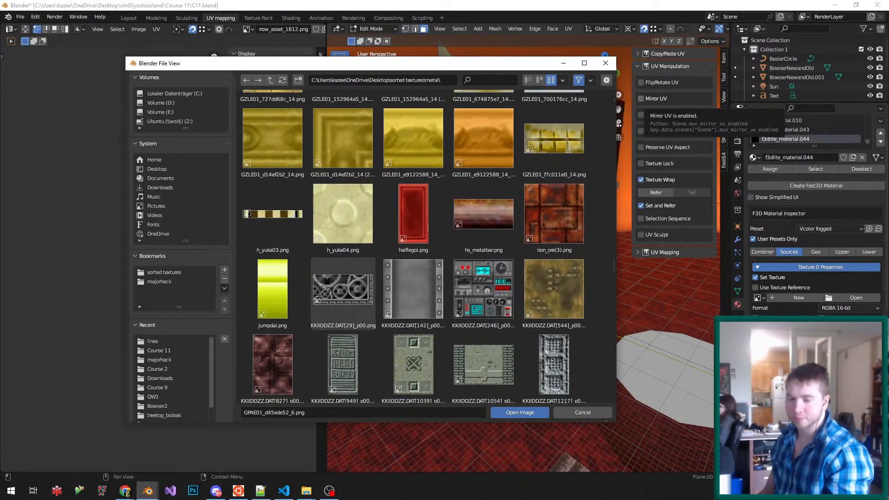
{"action": "scroll", "coordinate": [342, 292], "scroll_direction": "down", "scroll_amount": 2}
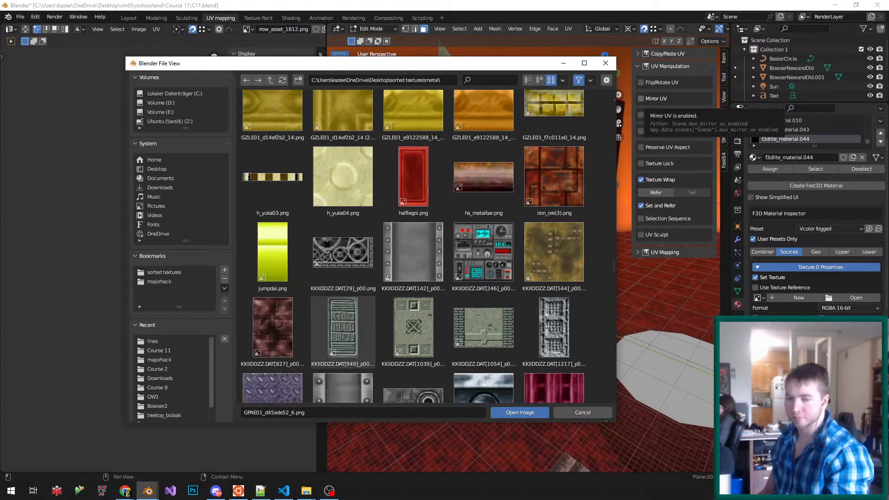
- Examine the KKIIDDZZ.DAT metal textures from [949] past [1686] to [2298] for the wall material
{"action": "left_click", "coordinate": [343, 292]}
{"action": "scroll", "coordinate": [343, 292], "scroll_direction": "down", "scroll_amount": 3}
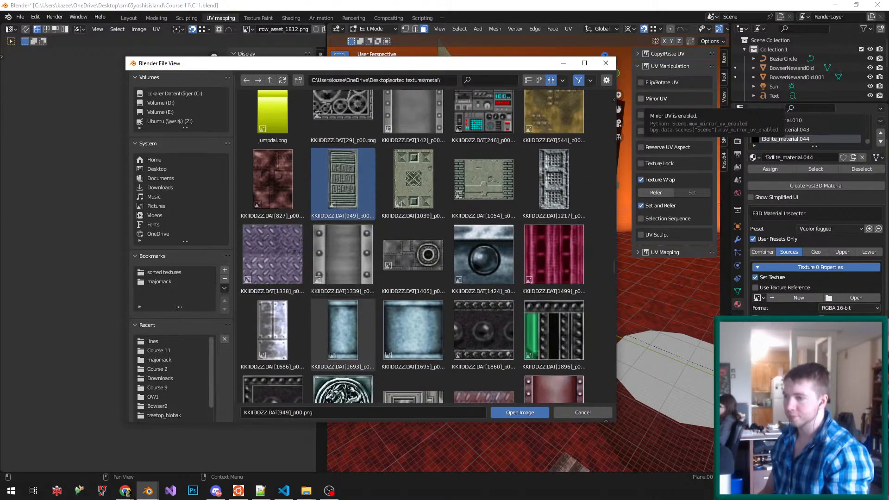
{"action": "left_click", "coordinate": [272, 331]}
{"action": "scroll", "coordinate": [343, 352], "scroll_direction": "down", "scroll_amount": 3}
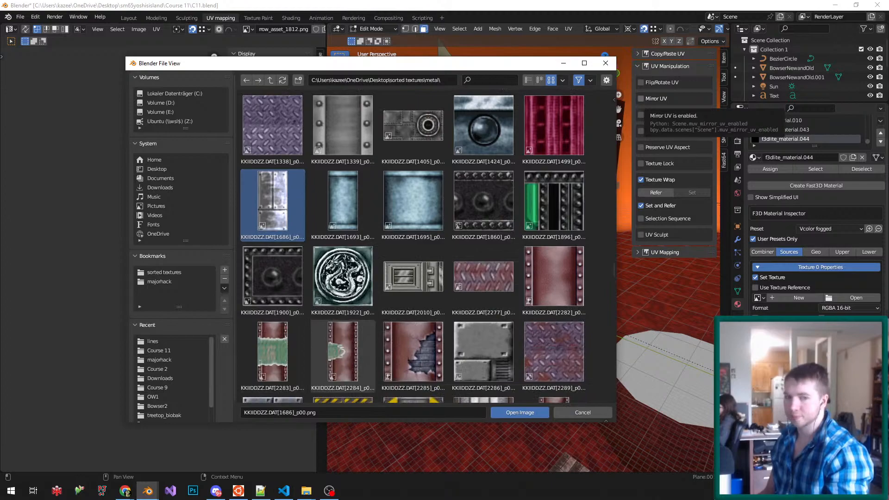
{"action": "scroll", "coordinate": [342, 352], "scroll_direction": "down", "scroll_amount": 1}
{"action": "scroll", "coordinate": [342, 333], "scroll_direction": "down", "scroll_amount": 1}
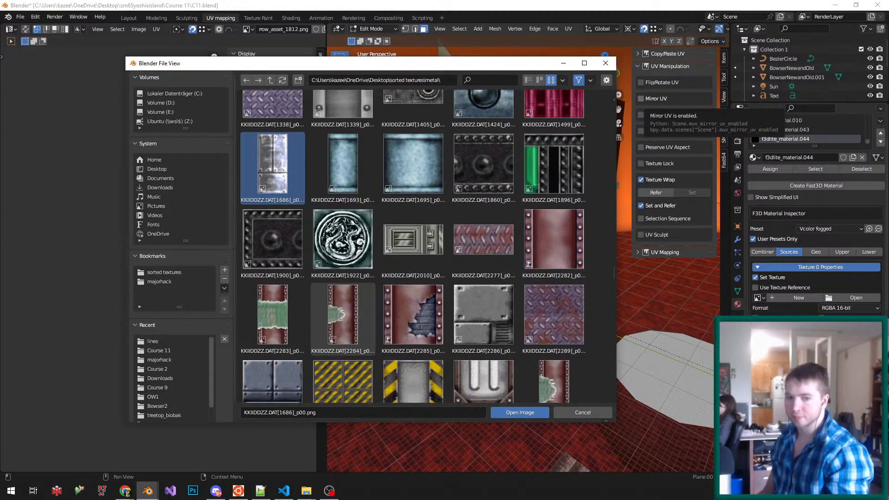
{"action": "scroll", "coordinate": [342, 324], "scroll_direction": "down", "scroll_amount": 2}
{"action": "left_click", "coordinate": [343, 334]}
- Examine the KKIIDDZZ.DAT metal textures from [2289] past [3011] to [3107] for a suitable wall pattern
{"action": "scroll", "coordinate": [343, 324], "scroll_direction": "down", "scroll_amount": 7}
{"action": "scroll", "coordinate": [413, 245], "scroll_direction": "down", "scroll_amount": 14}
{"action": "scroll", "coordinate": [342, 324], "scroll_direction": "down", "scroll_amount": 9}
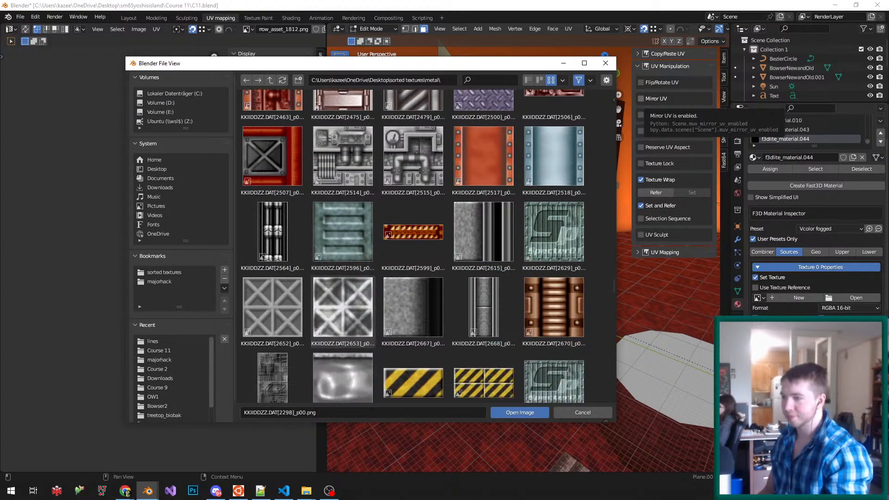
{"action": "scroll", "coordinate": [343, 324], "scroll_direction": "down", "scroll_amount": 8}
{"action": "scroll", "coordinate": [342, 334], "scroll_direction": "down", "scroll_amount": 3}
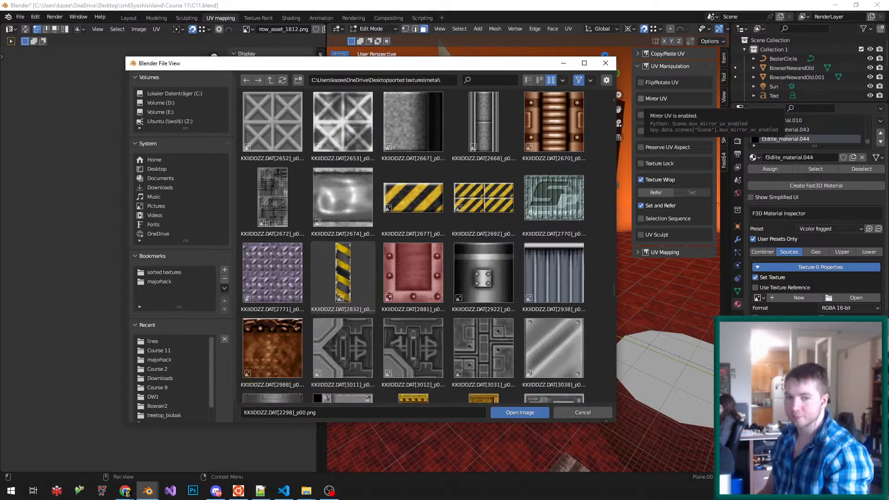
{"action": "left_click", "coordinate": [343, 347]}
{"action": "scroll", "coordinate": [342, 334], "scroll_direction": "down", "scroll_amount": 1}
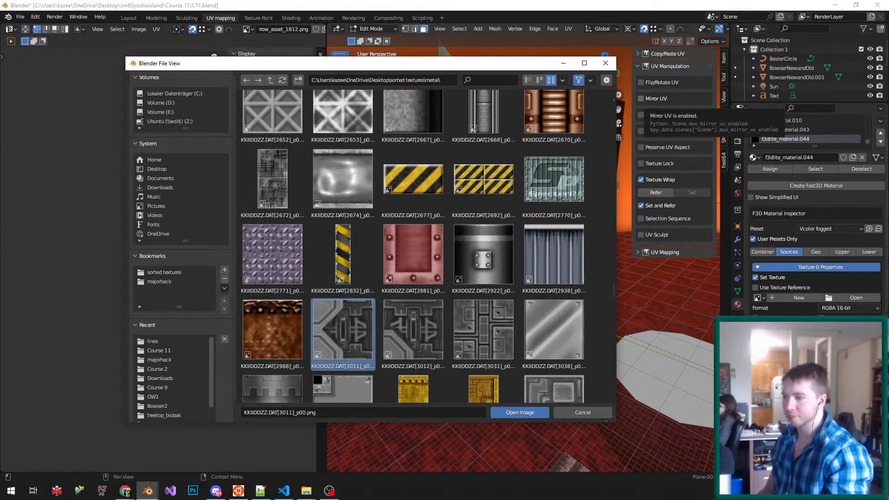
{"action": "scroll", "coordinate": [342, 333], "scroll_direction": "down", "scroll_amount": 5}
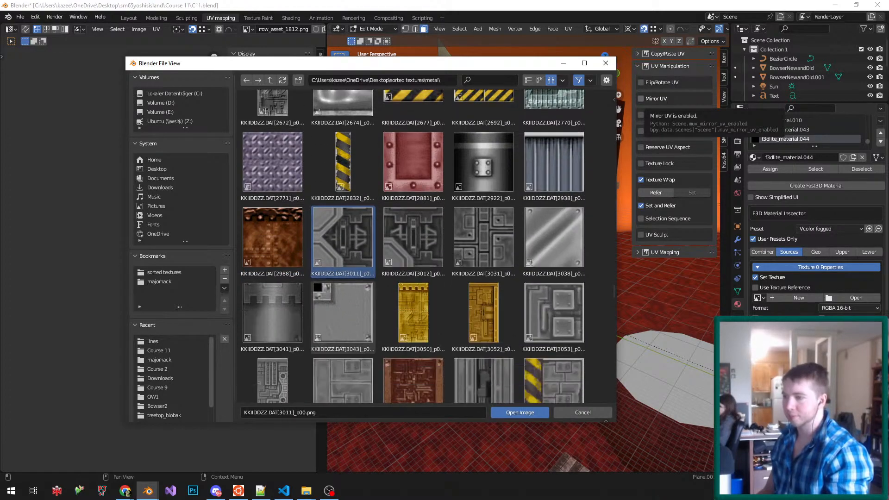
{"action": "scroll", "coordinate": [413, 246], "scroll_direction": "down", "scroll_amount": 7}
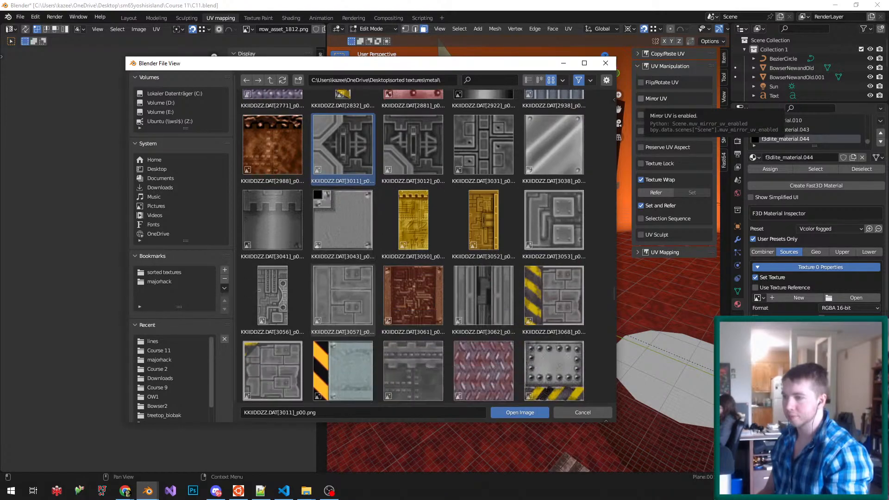
- Load KKIIDDZZ.DAT[3057]_p00.png as the texture of f3dlite_material.044 and unwrap the top tier's wall face
{"action": "double_click", "coordinate": [343, 258]}
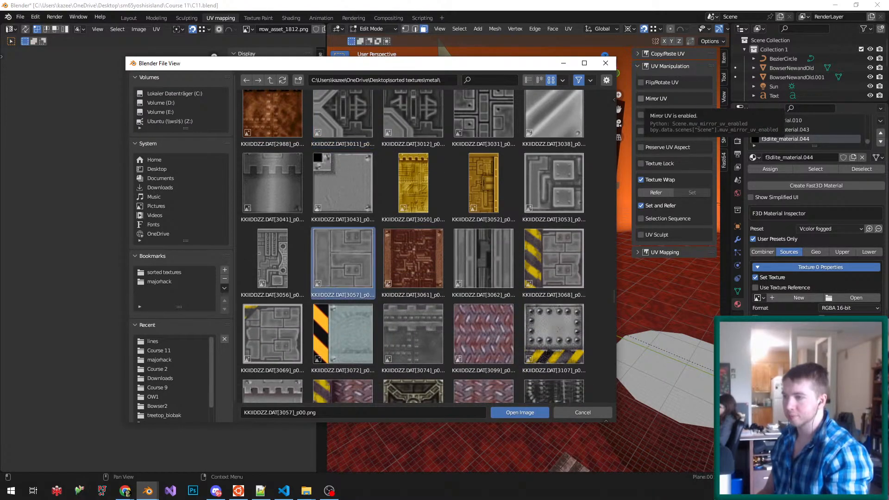
{"action": "middle_click_drag", "start_coordinate": [572, 145], "coordinate": [538, 153]}
{"action": "right_click", "coordinate": [538, 153]}
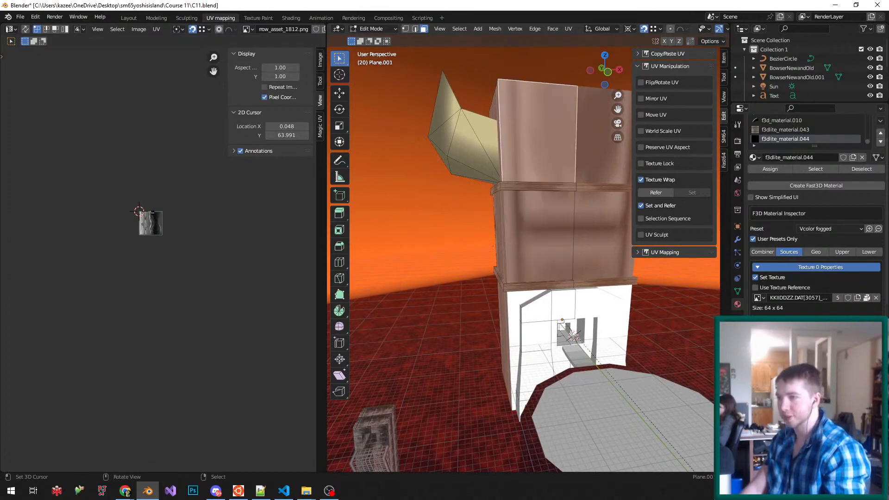
{"action": "key", "text": "u"}
{"action": "left_click", "coordinate": [538, 153]}
{"action": "left_click", "coordinate": [493, 246]}
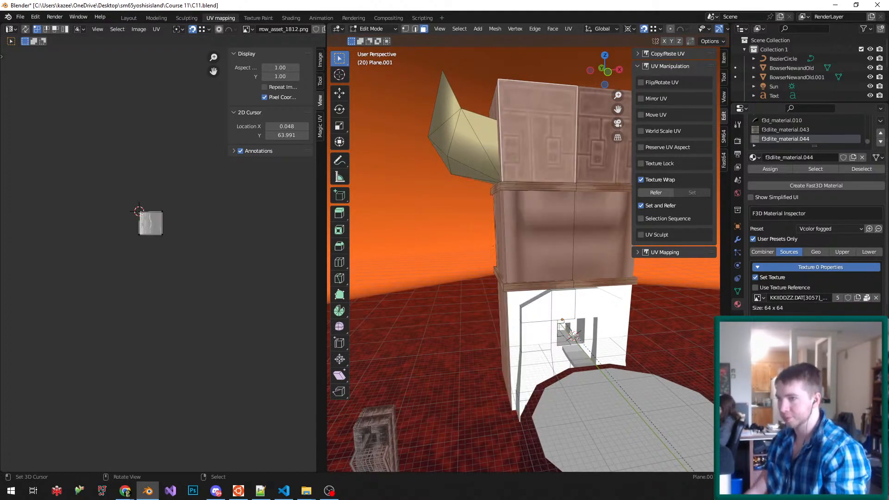
- Rotate all UVs of the top tier's wall face by -90 degrees
{"action": "key", "text": "a"}
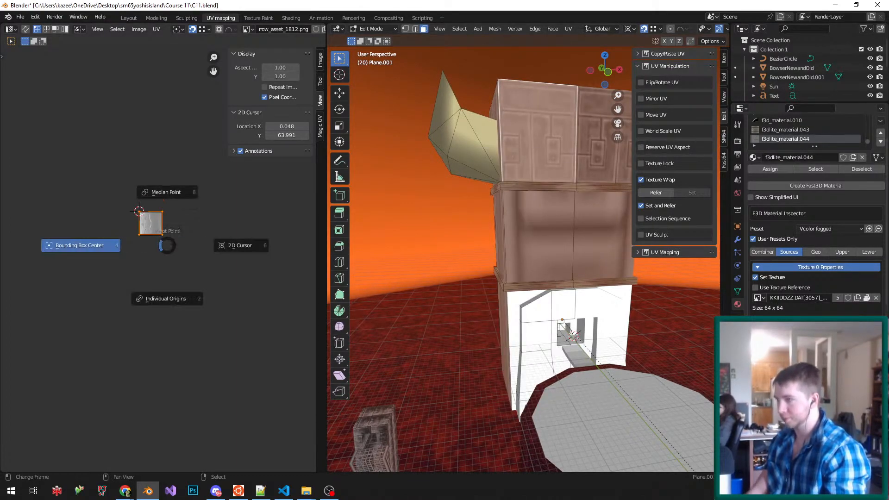
{"action": "type", "text": "r-90"}
{"action": "key", "text": "Return"}
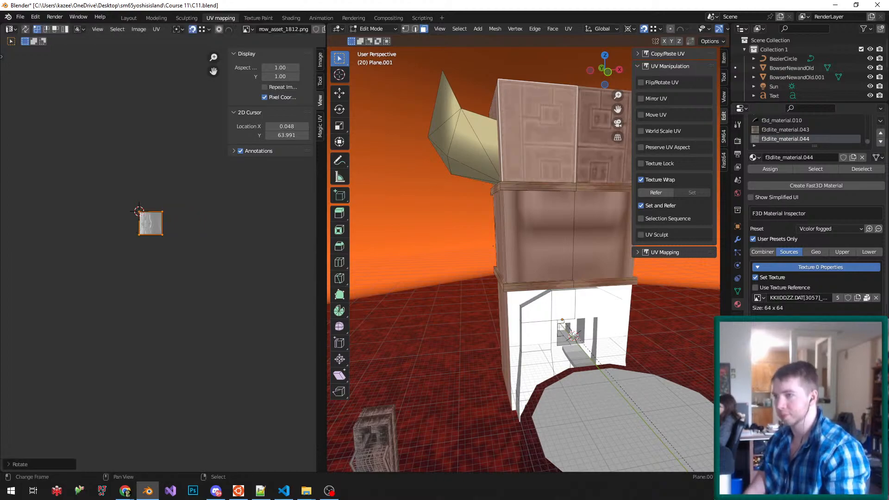
{"action": "middle_click_drag", "start_coordinate": [509, 241], "coordinate": [530, 242]}
{"action": "scroll", "coordinate": [530, 242], "scroll_direction": "up", "scroll_amount": 1}
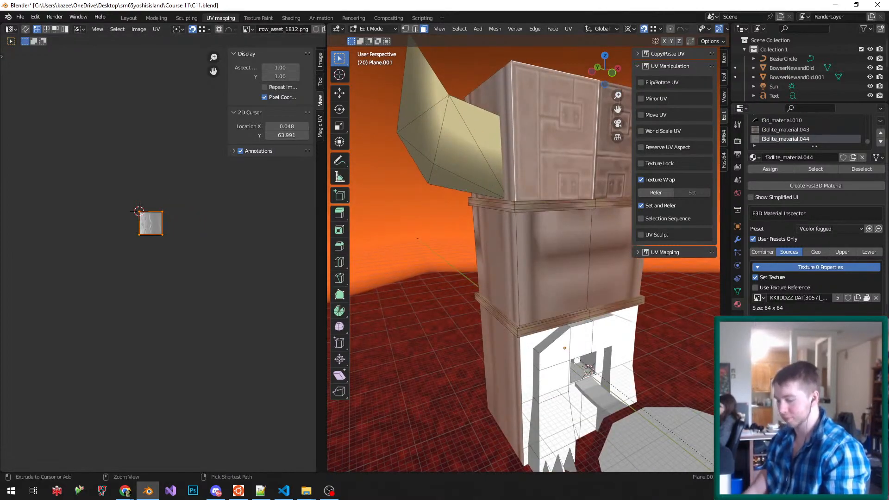
- Select the faces similar to the top wall face, map them with Follow Active Quads, and save the file
{"action": "key", "text": "ctrl+l"}
{"action": "key", "text": "ctrl+z"}
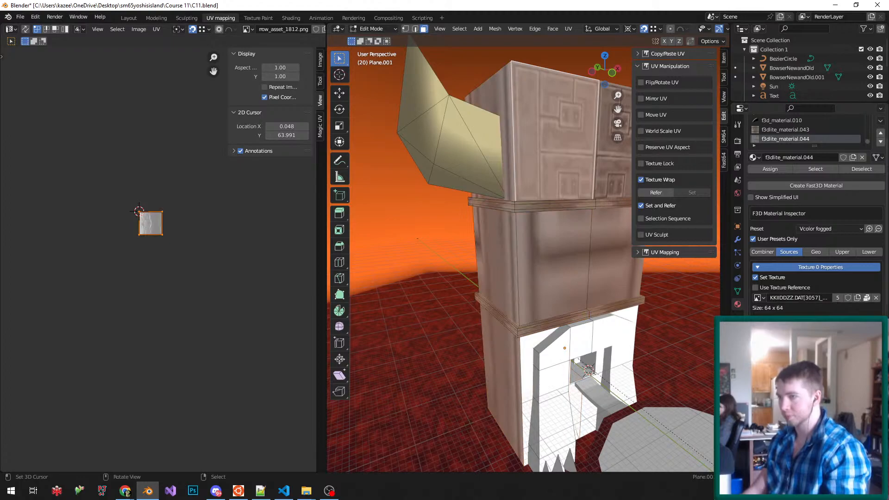
{"action": "key", "text": "shift+g"}
{"action": "key", "text": "u"}
{"action": "key", "text": "f"}
{"action": "key", "text": "Return"}
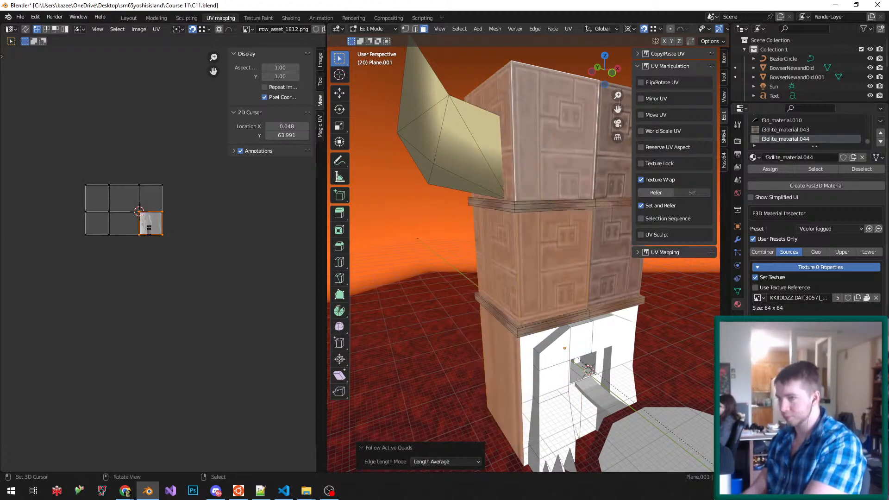
{"action": "key", "text": "Tab"}
{"action": "key", "text": "ctrl+s"}
{"action": "key", "text": "Tab"}
{"action": "middle_click_drag", "start_coordinate": [510, 260], "coordinate": [598, 264]}
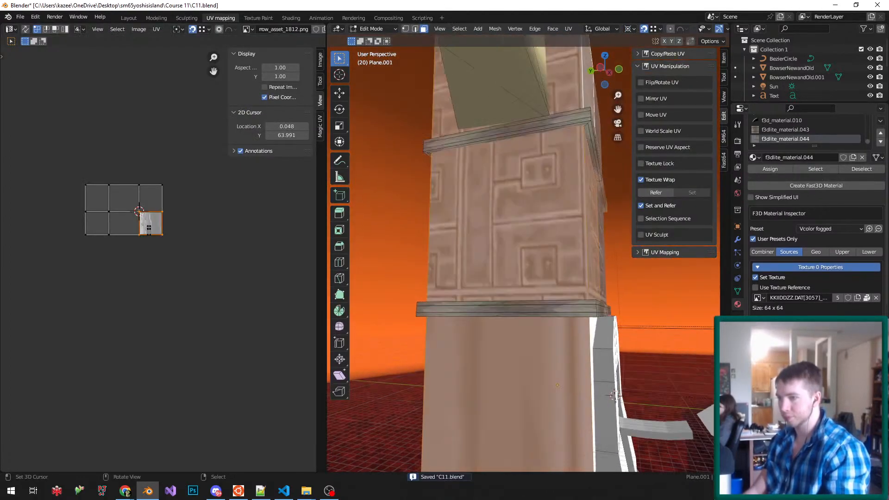
{"action": "right_click", "coordinate": [597, 309], "text": "alt"}
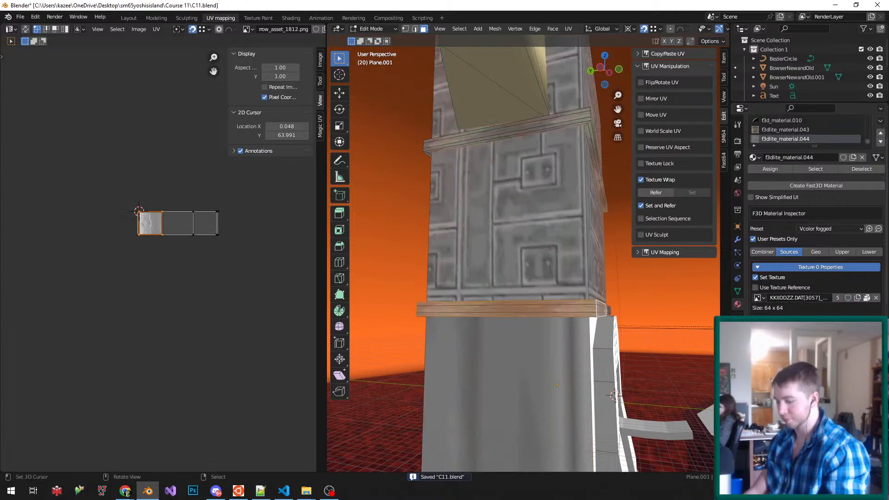
{"action": "key", "text": "shift+d"}
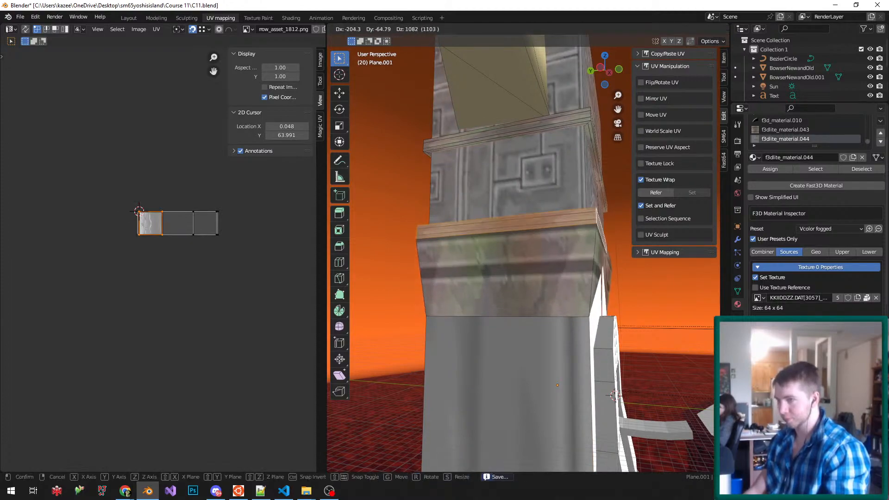
{"action": "key", "text": "Escape"}
{"action": "key", "text": "ctrl+z"}
{"action": "middle_click_drag", "start_coordinate": [556, 296], "coordinate": [553, 251]}
{"action": "scroll", "coordinate": [524, 253], "scroll_direction": "up", "scroll_amount": 3}
{"action": "scroll", "coordinate": [523, 253], "scroll_direction": "down", "scroll_amount": 2}
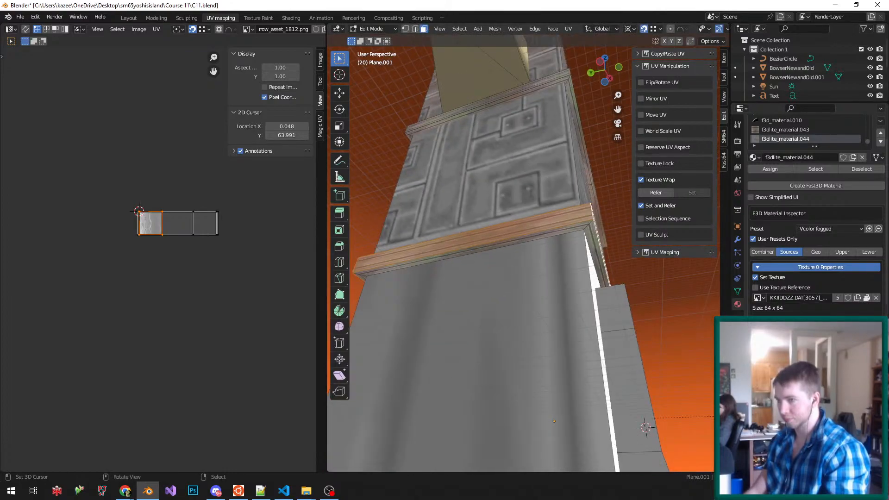
- Select the lower trim's linked faces delimited by material and duplicate them 500 units up along Z
{"action": "right_click", "coordinate": [481, 237]}
{"action": "key", "text": "ctrl+l"}
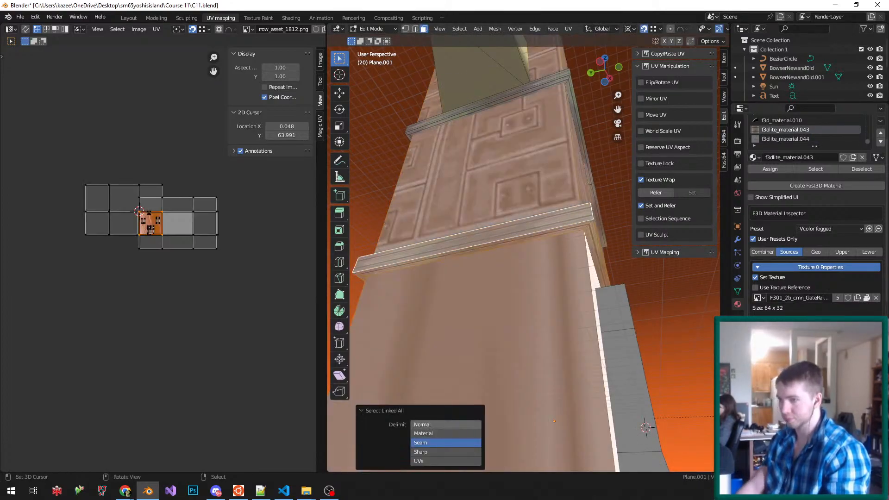
{"action": "left_click", "coordinate": [423, 433]}
{"action": "key", "text": "shift+d"}
{"action": "type", "text": "z"}
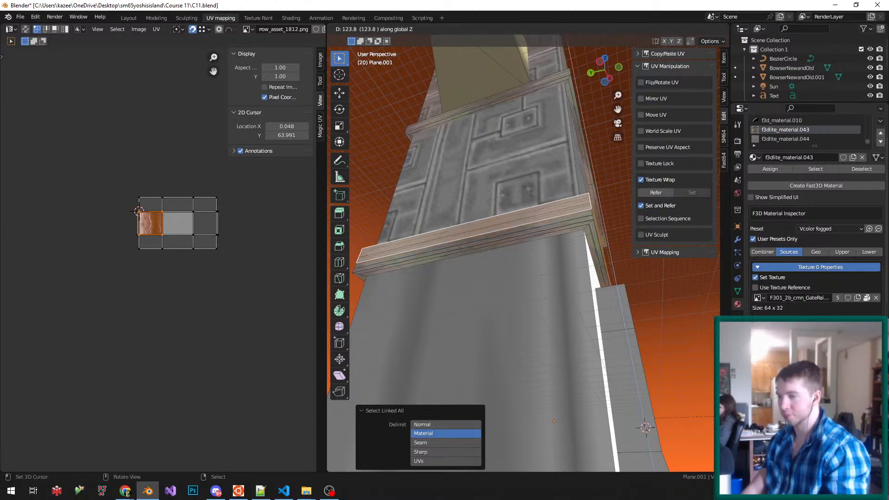
{"action": "type", "text": "500"}
{"action": "key", "text": "Return"}
{"action": "right_click", "coordinate": [591, 212], "text": "alt"}
{"action": "middle_click_drag", "start_coordinate": [591, 211], "coordinate": [379, 238]}
{"action": "key", "text": "x"}
{"action": "key", "text": "v"}
{"action": "key", "text": "ctrl+z"}
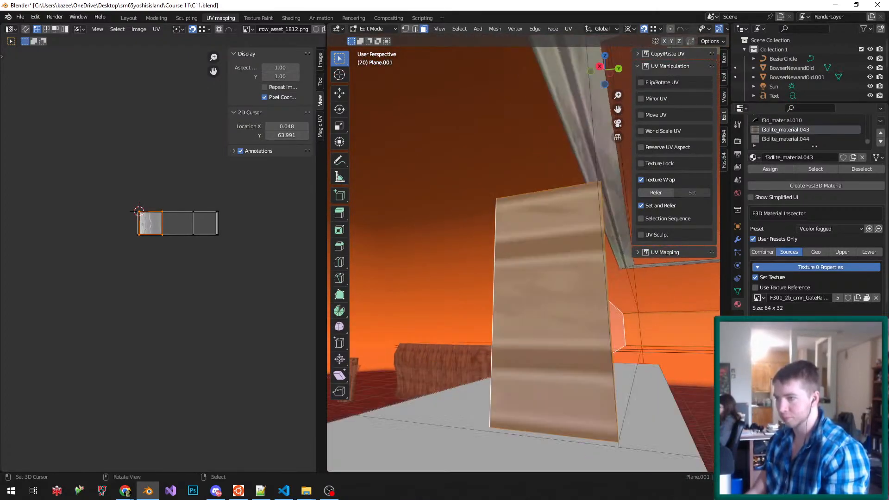
- Delete the stray face and the face loop of the original lower trim beneath the raised copy
{"action": "right_click", "coordinate": [519, 299]}
{"action": "middle_click_drag", "start_coordinate": [412, 291], "coordinate": [591, 294]}
{"action": "key", "text": "x"}
{"action": "key", "text": "f"}
{"action": "right_click", "coordinate": [438, 292], "text": "alt"}
{"action": "key", "text": "x"}
{"action": "key", "text": "f"}
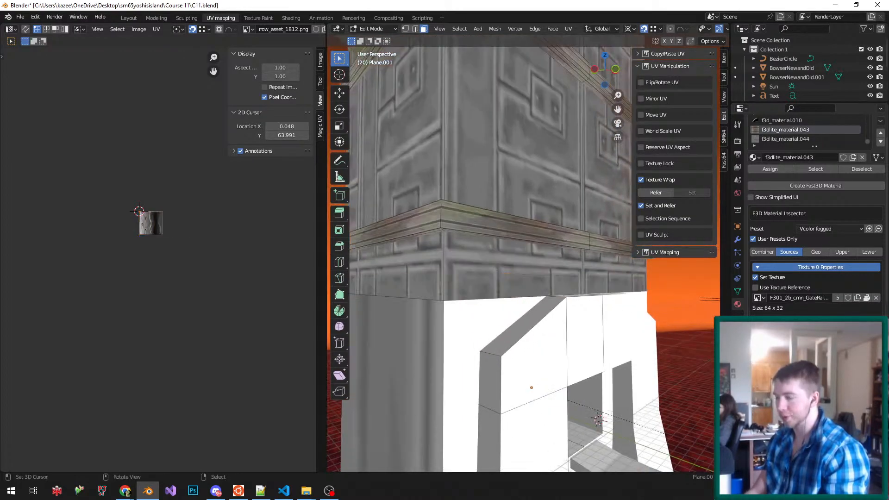
- Select the raised trim copy's linked faces and move them -500 units along Z
{"action": "right_click", "coordinate": [514, 225]}
{"action": "type", "text": "gz"}
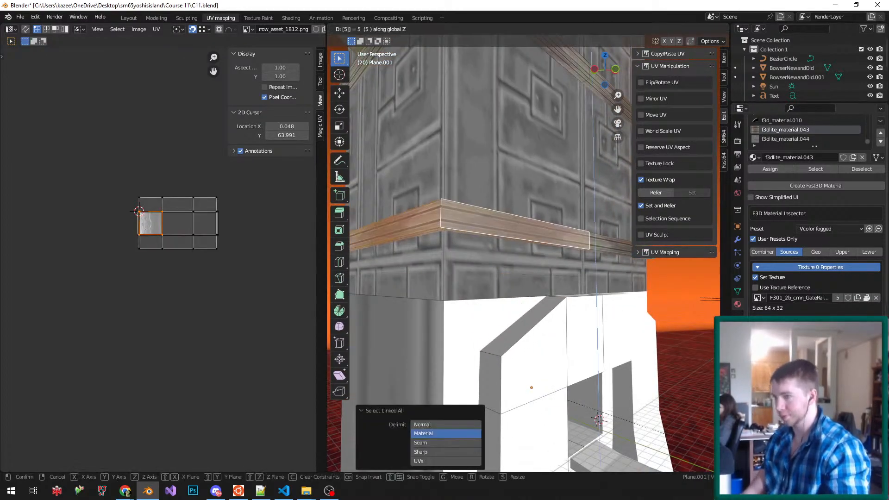
{"action": "type", "text": "-500"}
{"action": "key", "text": "Return"}
- Assign f3dlite_material.044 to the bottom tier's side wall and the front wall beside the doorway arch
{"action": "right_click", "coordinate": [491, 243]}
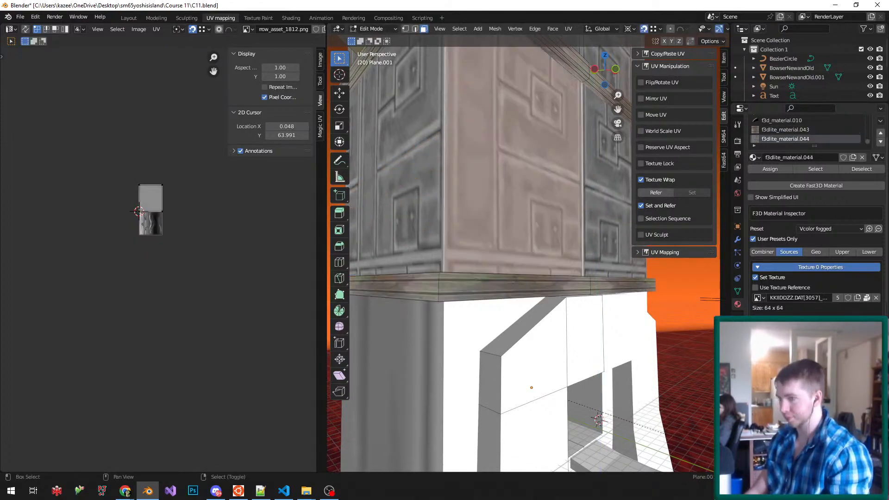
{"action": "right_click", "coordinate": [465, 351]}
{"action": "right_click", "coordinate": [396, 361], "text": "shift"}
{"action": "left_click", "coordinate": [769, 169]}
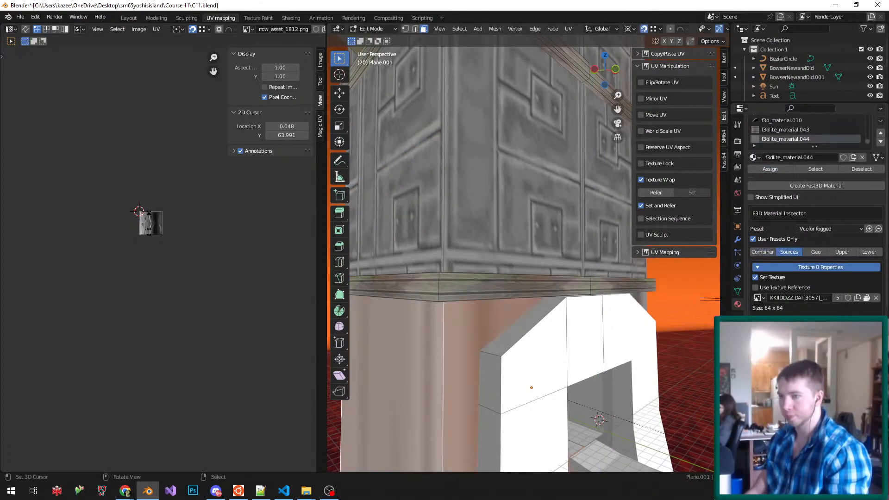
- Select the linked wall faces by material, continue their mapping with Follow Active Quads, and save the file
{"action": "key", "text": "ctrl+l"}
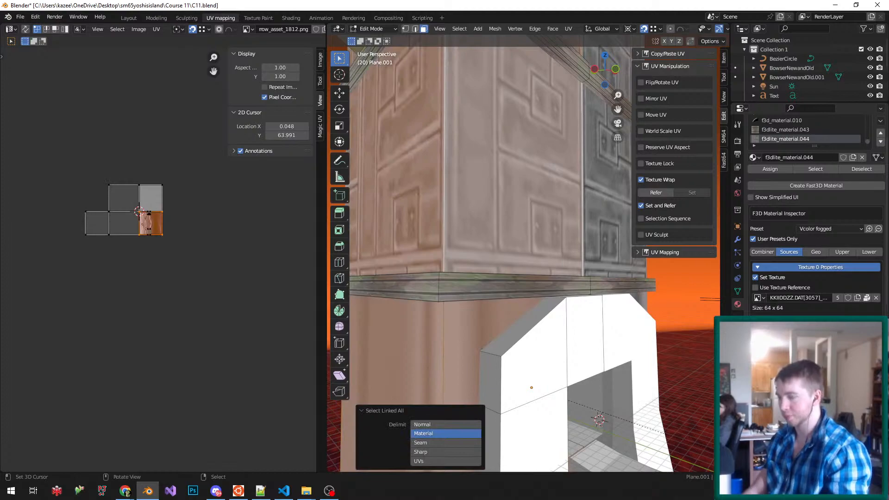
{"action": "key", "text": "u"}
{"action": "key", "text": "f"}
{"action": "key", "text": "Tab"}
{"action": "key", "text": "ctrl+s"}
{"action": "key", "text": "Tab"}
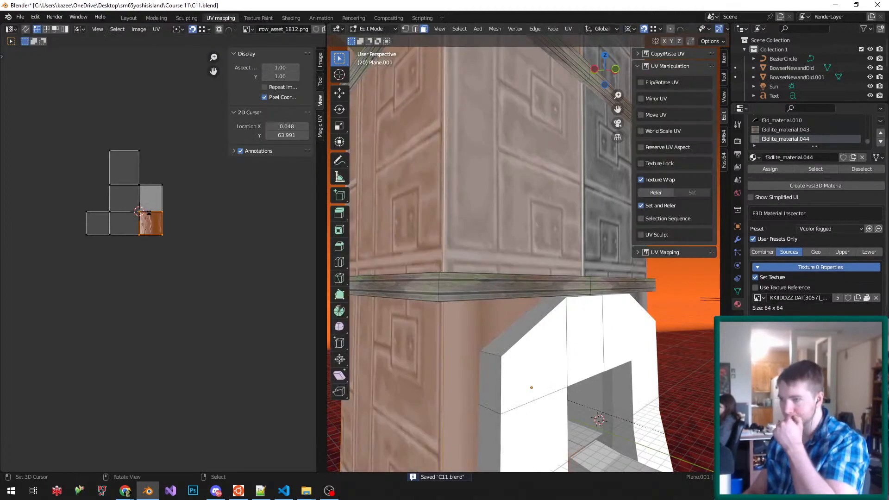
- Use Texture Wrap to carry the middle tier's front wall mapping onto the front wall beside the arch, and save
{"action": "right_click", "coordinate": [463, 351]}
{"action": "right_click", "coordinate": [513, 209], "text": "shift"}
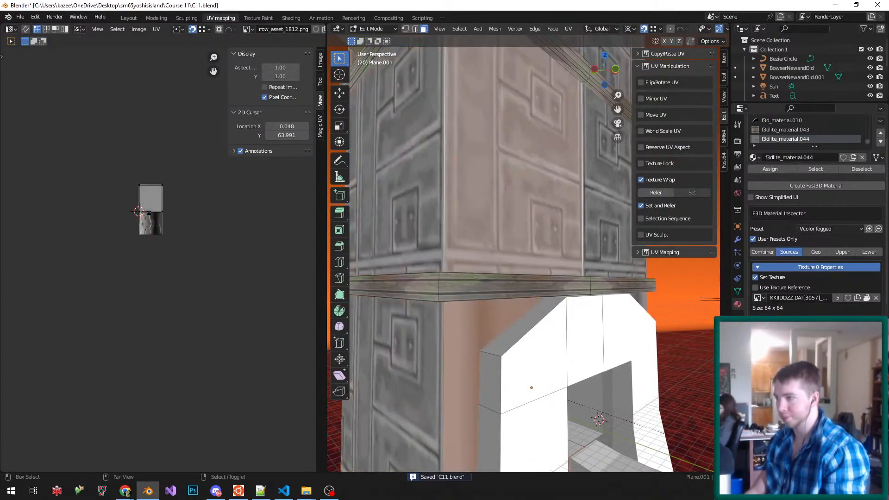
{"action": "scroll", "coordinate": [513, 209], "scroll_direction": "up", "scroll_amount": 1}
{"action": "right_click", "coordinate": [513, 208]}
{"action": "left_click", "coordinate": [655, 192]}
{"action": "right_click", "coordinate": [459, 361]}
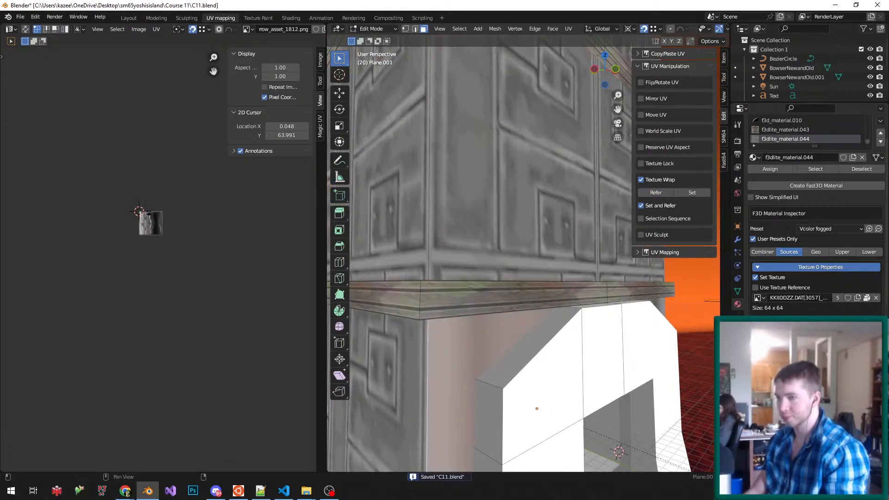
{"action": "left_click", "coordinate": [692, 193]}
{"action": "left_click", "coordinate": [692, 192]}
{"action": "key", "text": "Tab"}
{"action": "scroll", "coordinate": [523, 278], "scroll_direction": "down", "scroll_amount": 4}
{"action": "key", "text": "ctrl+s"}
- Extrude the middle tier's rear vertical corner edge along X to the centre of the back trim
{"action": "middle_click_drag", "start_coordinate": [491, 278], "coordinate": [626, 278]}
{"action": "key", "text": "Tab"}
{"action": "middle_click_drag", "start_coordinate": [533, 278], "coordinate": [514, 234]}
{"action": "right_click", "coordinate": [530, 268]}
{"action": "key", "text": "ctrl+Tab"}
{"action": "left_click", "coordinate": [514, 233]}
{"action": "right_click", "coordinate": [528, 241]}
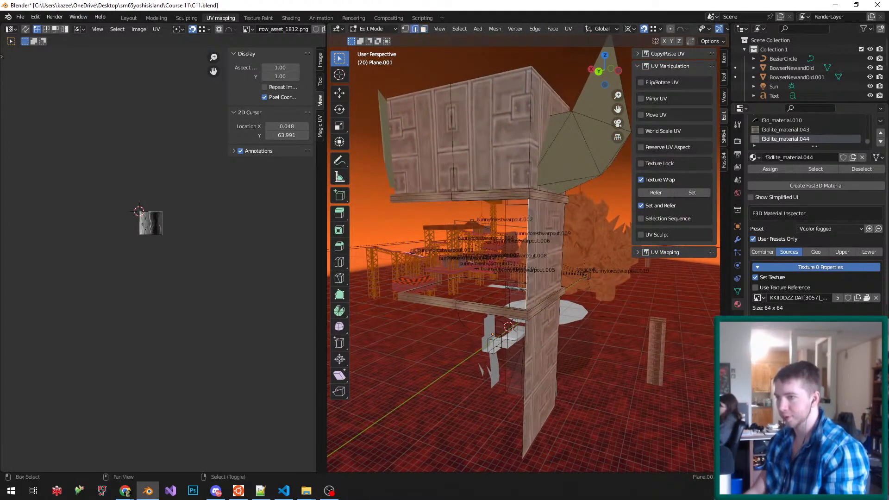
{"action": "mouse_move", "coordinate": [527, 241]}
{"action": "middle_mouse_down"}
{"action": "mouse_move", "coordinate": [540, 284]}
{"action": "mouse_move", "coordinate": [537, 246]}
{"action": "mouse_move", "coordinate": [540, 283]}
{"action": "middle_mouse_up"}
{"action": "right_click", "coordinate": [537, 380], "text": "ctrl"}
{"action": "scroll", "coordinate": [540, 284], "scroll_direction": "up", "scroll_amount": 1}
{"action": "key", "text": "z"}
{"action": "key", "text": "z"}
{"action": "key", "text": "alt+z"}
{"action": "scroll", "coordinate": [540, 283], "scroll_direction": "up", "scroll_amount": 2}
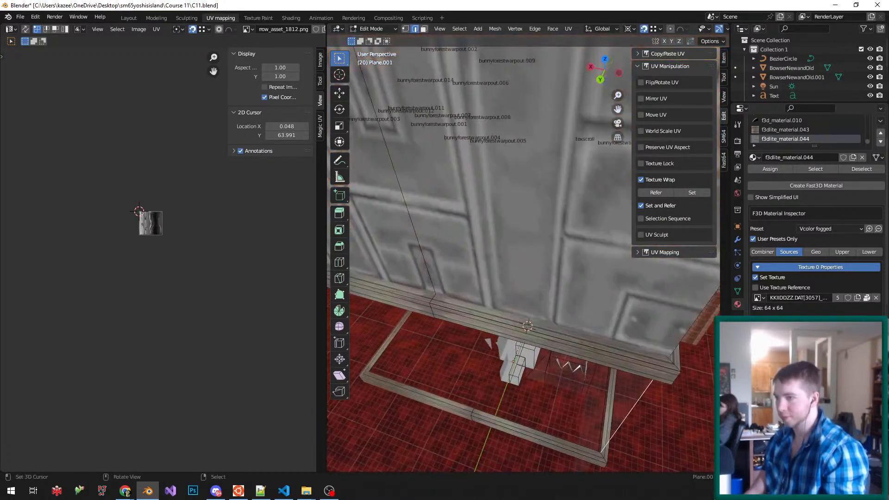
{"action": "key", "text": "e"}
{"action": "key", "text": "x"}
{"action": "left_click", "coordinate": [435, 297]}
{"action": "middle_click_drag", "start_coordinate": [434, 296], "coordinate": [338, 300]}
{"action": "middle_click_drag", "start_coordinate": [544, 300], "coordinate": [634, 271]}
{"action": "key", "text": "g"}
{"action": "key", "text": "Return"}
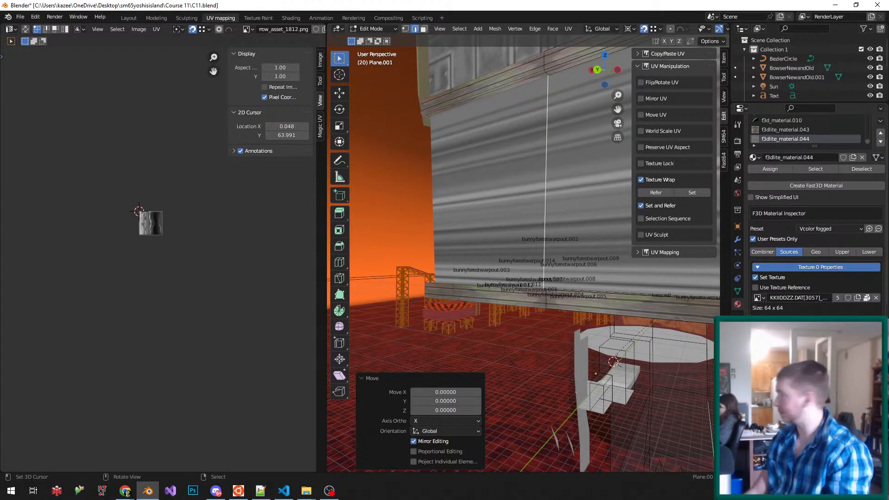
- Move the new back wall edge's end vertex horizontally by about -90 in X and 36 in Y, and save
{"action": "middle_click_drag", "start_coordinate": [602, 273], "coordinate": [501, 264]}
{"action": "key", "text": "ctrl+Tab"}
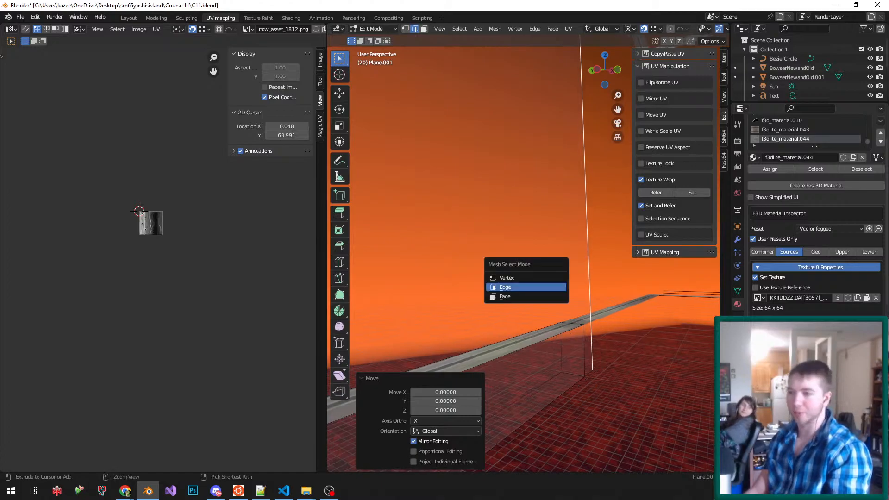
{"action": "left_click", "coordinate": [526, 277]}
{"action": "middle_click_drag", "start_coordinate": [526, 278], "coordinate": [517, 312]}
{"action": "scroll", "coordinate": [610, 301], "scroll_direction": "up", "scroll_amount": 2}
{"action": "key", "text": "g"}
{"action": "key", "text": "shift+z"}
{"action": "left_click", "coordinate": [525, 306]}
{"action": "key", "text": "ctrl+s"}
- Extrude the bottom tier's rear vertical corner edge about 1779 units along X to the tower's centre
{"action": "key", "text": "ctrl+Tab"}
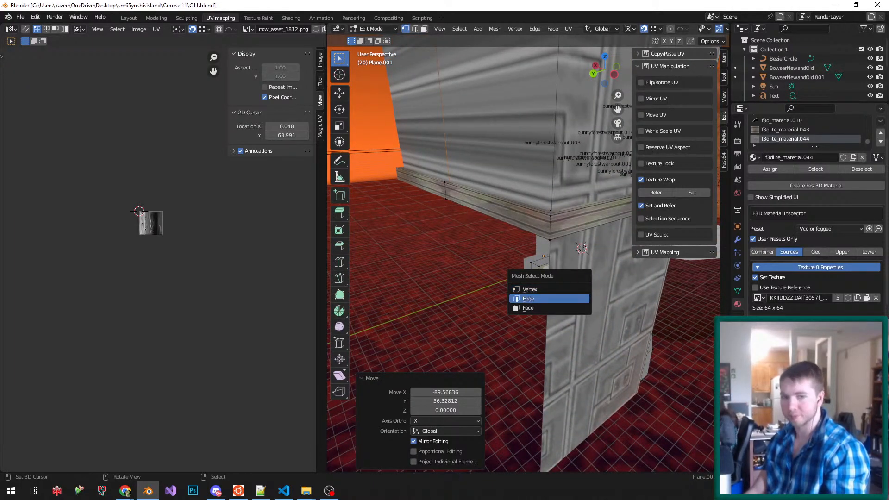
{"action": "left_click", "coordinate": [549, 299]}
{"action": "right_click", "coordinate": [547, 315]}
{"action": "middle_click_drag", "start_coordinate": [523, 320], "coordinate": [509, 305]}
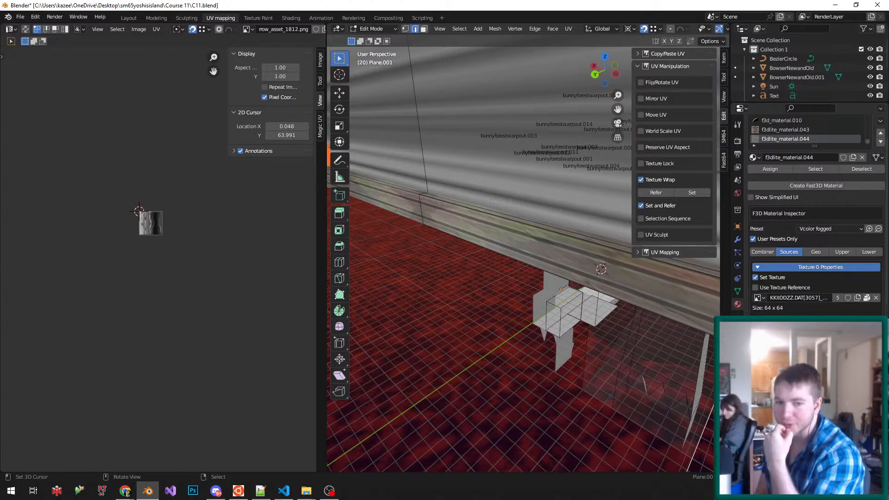
{"action": "middle_click_drag", "start_coordinate": [523, 259], "coordinate": [394, 253]}
{"action": "scroll", "coordinate": [620, 265], "scroll_direction": "up", "scroll_amount": 4}
{"action": "key", "text": "e"}
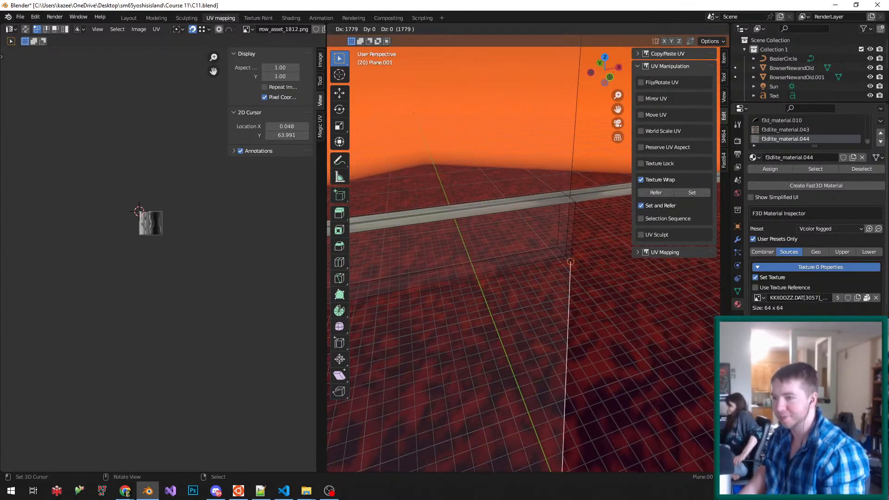
{"action": "left_click", "coordinate": [565, 254]}
- Move the bottom tier's new wall vertex horizontally by about -116 in X and 50 in Y, and save
{"action": "middle_click_drag", "start_coordinate": [565, 254], "coordinate": [667, 243]}
{"action": "middle_click_drag", "start_coordinate": [393, 370], "coordinate": [473, 452]}
{"action": "scroll", "coordinate": [486, 393], "scroll_direction": "down", "scroll_amount": 5}
{"action": "key", "text": "ctrl+Tab"}
{"action": "left_click", "coordinate": [475, 359]}
{"action": "scroll", "coordinate": [481, 362], "scroll_direction": "up", "scroll_amount": 3}
{"action": "scroll", "coordinate": [472, 451], "scroll_direction": "up", "scroll_amount": 2}
{"action": "middle_click_drag", "start_coordinate": [523, 253], "coordinate": [475, 274]}
{"action": "scroll", "coordinate": [474, 273], "scroll_direction": "down", "scroll_amount": 5}
{"action": "scroll", "coordinate": [475, 273], "scroll_direction": "up", "scroll_amount": 3}
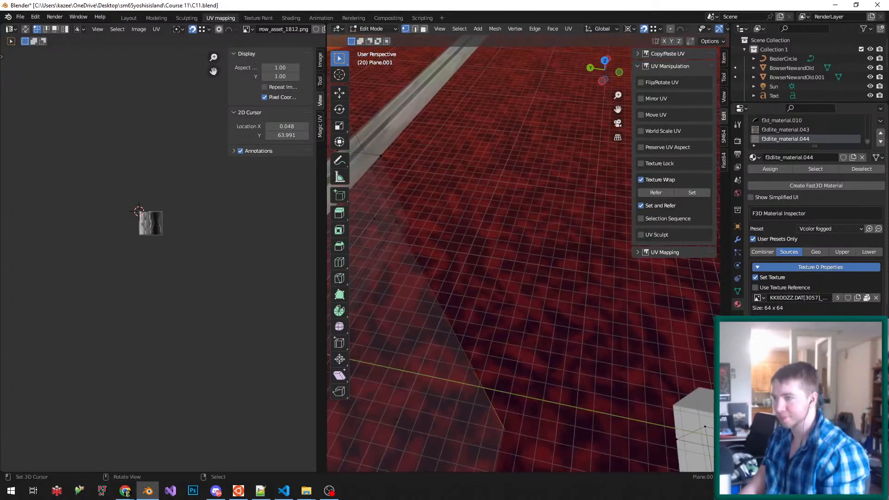
{"action": "key", "text": "g"}
{"action": "key", "text": "shift+z"}
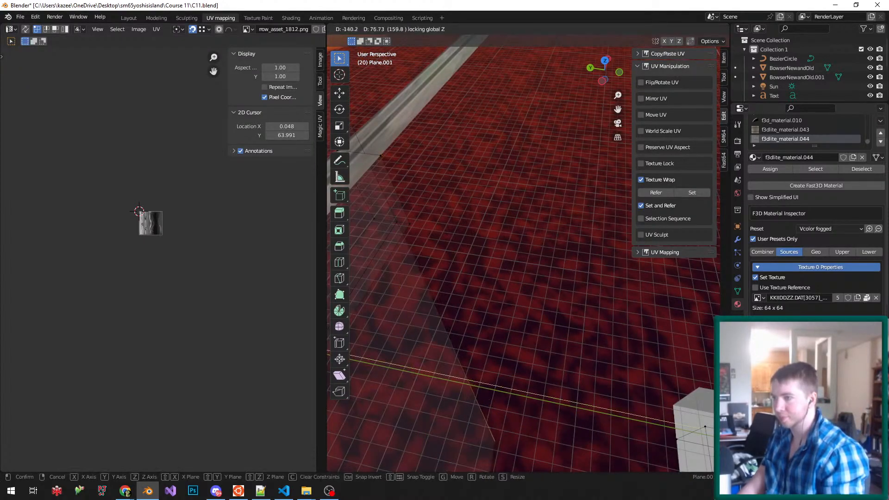
{"action": "left_click", "coordinate": [498, 348]}
{"action": "key", "text": "ctrl+s"}
- Move the bottom tier's back wall vertex about -87 units along Y
{"action": "middle_click_drag", "start_coordinate": [498, 348], "coordinate": [519, 287]}
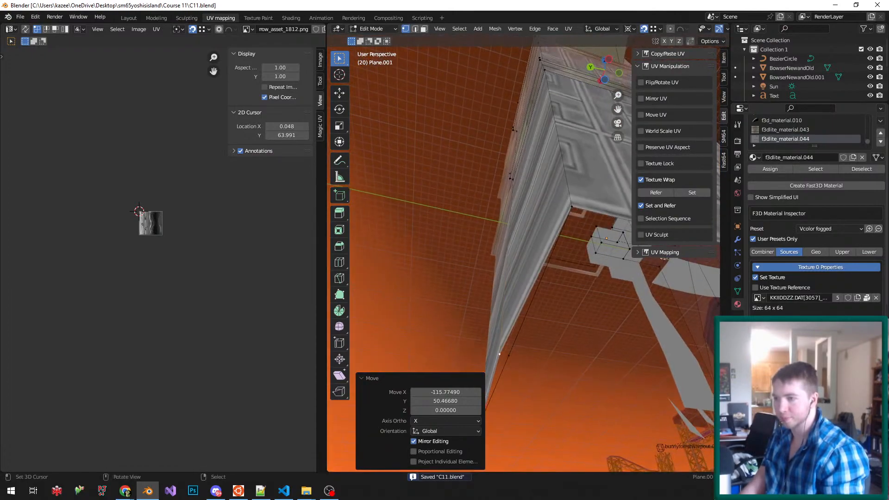
{"action": "key", "text": "g"}
{"action": "key", "text": "y"}
{"action": "left_click", "coordinate": [509, 356]}
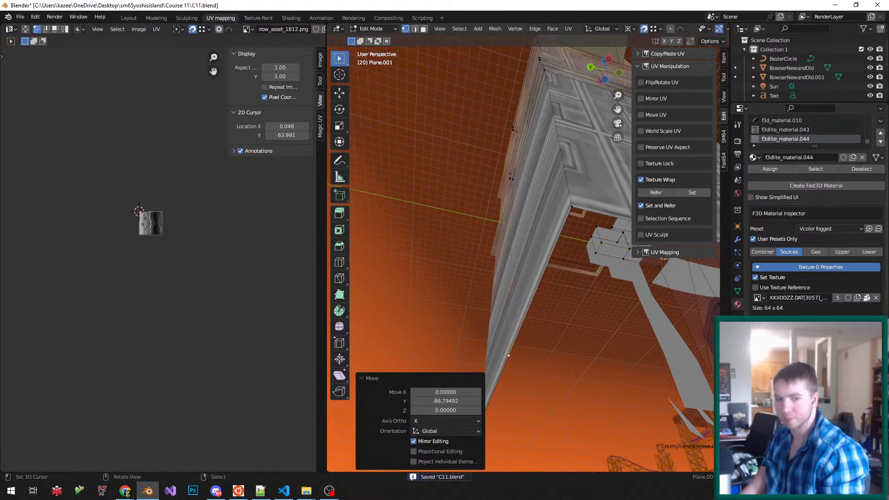
- Switch the mesh selection mode to edges
{"action": "middle_click_drag", "start_coordinate": [509, 315], "coordinate": [512, 351]}
{"action": "key", "text": "ctrl+Tab"}
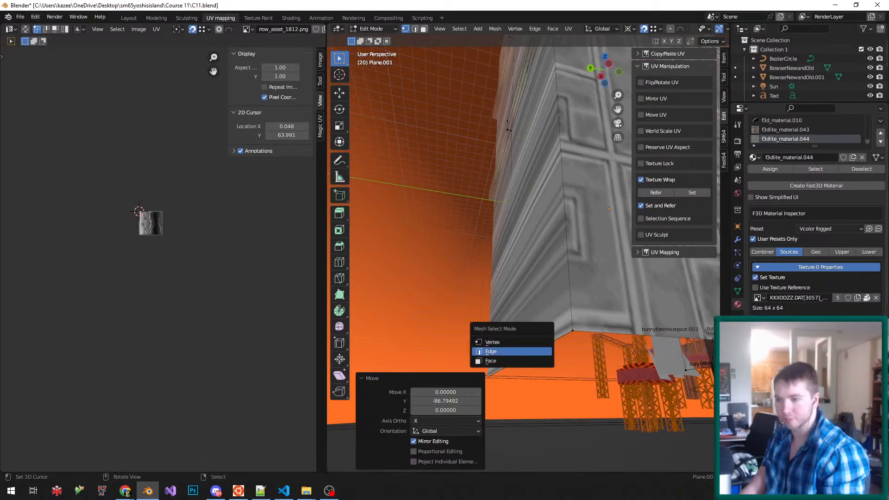
- Select all tower faces that share the stone wall material and merge their duplicate vertices by distance
{"action": "left_click", "coordinate": [511, 361]}
{"action": "right_click", "coordinate": [544, 302]}
{"action": "key", "text": "shift+g"}
{"action": "left_click", "coordinate": [544, 302]}
{"action": "key", "text": "m"}
{"action": "key", "text": "b"}
- Unwrap the lower side wall faces to continue from the active wall face's UVs, and save the file
{"action": "mouse_move", "coordinate": [544, 302]}
{"action": "middle_mouse_down"}
{"action": "mouse_move", "coordinate": [556, 308]}
{"action": "mouse_move", "coordinate": [576, 255]}
{"action": "mouse_move", "coordinate": [532, 297]}
{"action": "middle_mouse_up"}
{"action": "right_click", "coordinate": [546, 277]}
{"action": "right_click", "coordinate": [544, 195], "text": "shift"}
{"action": "right_click", "coordinate": [598, 178], "text": "shift"}
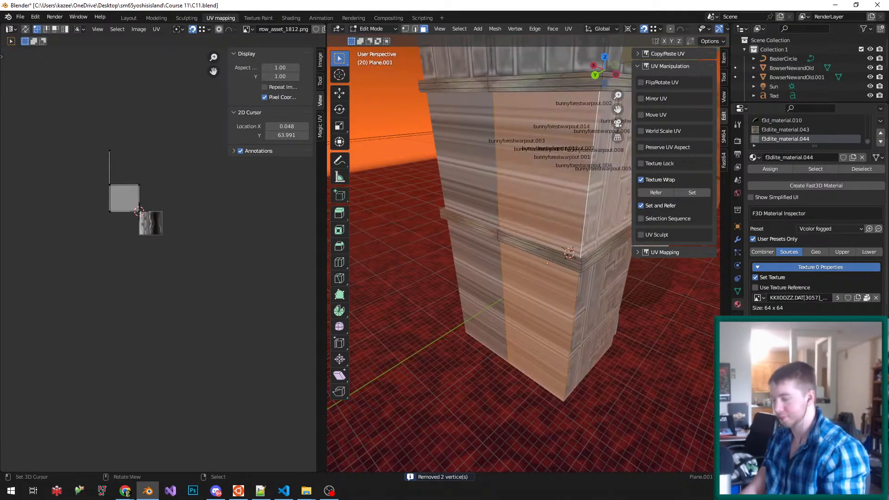
{"action": "key", "text": "u"}
{"action": "key", "text": "c"}
{"action": "key", "text": "Tab"}
{"action": "key", "text": "ctrl+s"}
- Select all faces with the stone wall material to examine their texture and UV layout across the tower
{"action": "scroll", "coordinate": [591, 172], "scroll_direction": "down", "scroll_amount": 3}
{"action": "middle_click_drag", "start_coordinate": [591, 171], "coordinate": [463, 185]}
{"action": "scroll", "coordinate": [523, 181], "scroll_direction": "up", "scroll_amount": 3}
{"action": "scroll", "coordinate": [463, 185], "scroll_direction": "down", "scroll_amount": 3}
{"action": "scroll", "coordinate": [463, 185], "scroll_direction": "up", "scroll_amount": 3}
{"action": "key", "text": "Tab"}
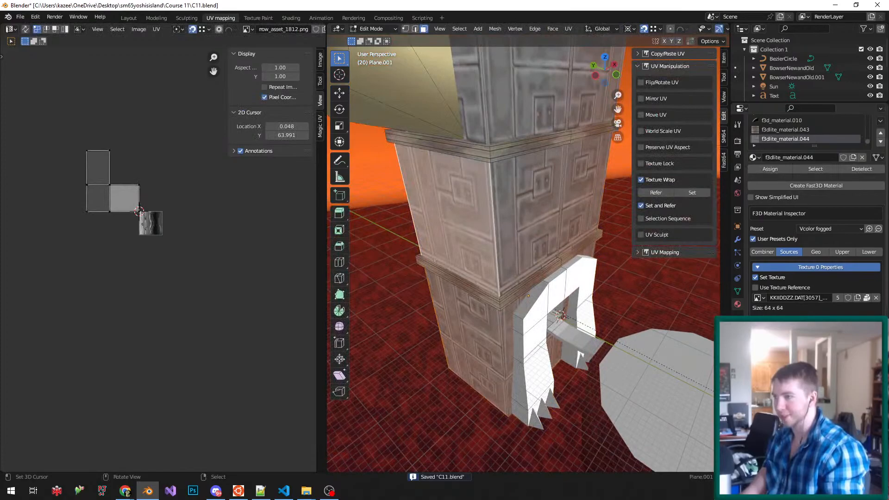
{"action": "right_click", "coordinate": [456, 204]}
{"action": "key", "text": "shift+g"}
{"action": "left_click", "coordinate": [456, 203]}
{"action": "scroll", "coordinate": [456, 203], "scroll_direction": "down", "scroll_amount": 4}
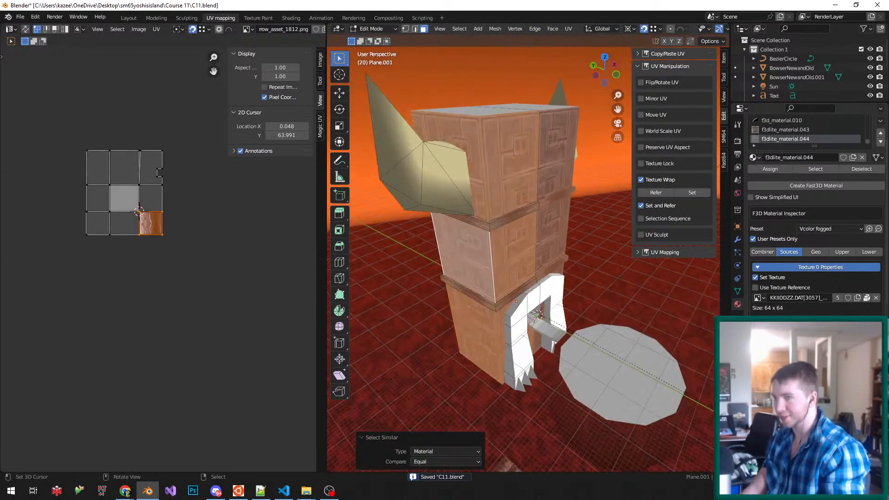
- Assign f3dlite_material.044 to the tower's top faces, with the adjoining side wall face as the active face
{"action": "middle_click_drag", "start_coordinate": [457, 202], "coordinate": [460, 250]}
{"action": "right_click", "coordinate": [463, 190]}
{"action": "right_click", "coordinate": [436, 223], "text": "shift"}
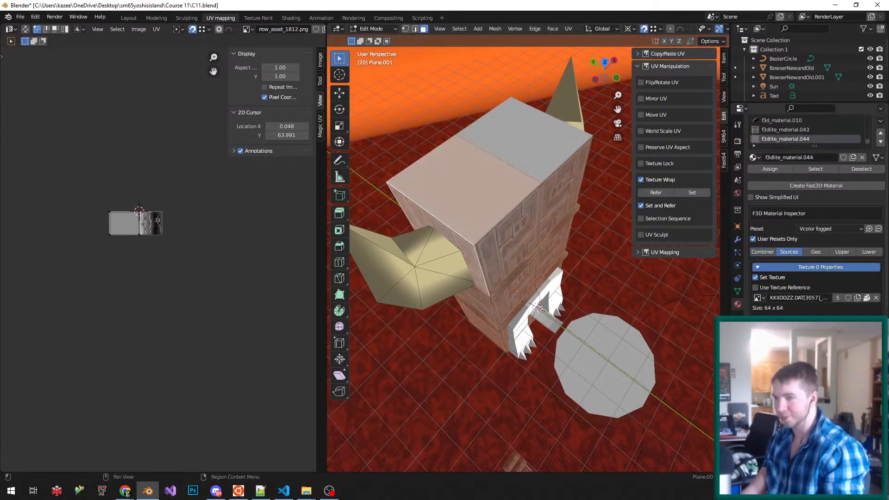
{"action": "left_click", "coordinate": [770, 169]}
- Unwrap the top faces from the active side wall with Follow Active Quads, using Length Average, and save the file
{"action": "middle_click_drag", "start_coordinate": [563, 240], "coordinate": [600, 211]}
{"action": "key", "text": "alt+a"}
{"action": "key", "text": "ctrl+z"}
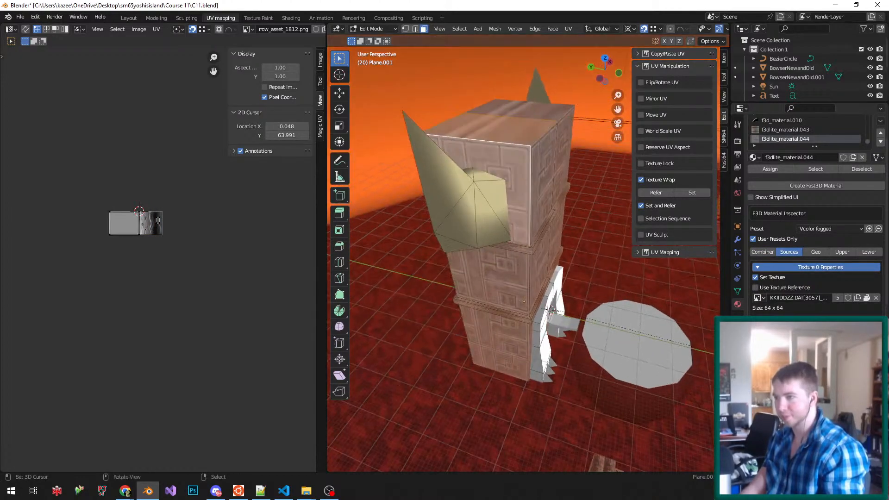
{"action": "key", "text": "u"}
{"action": "key", "text": "f"}
{"action": "key", "text": "Return"}
{"action": "key", "text": "ctrl+s"}
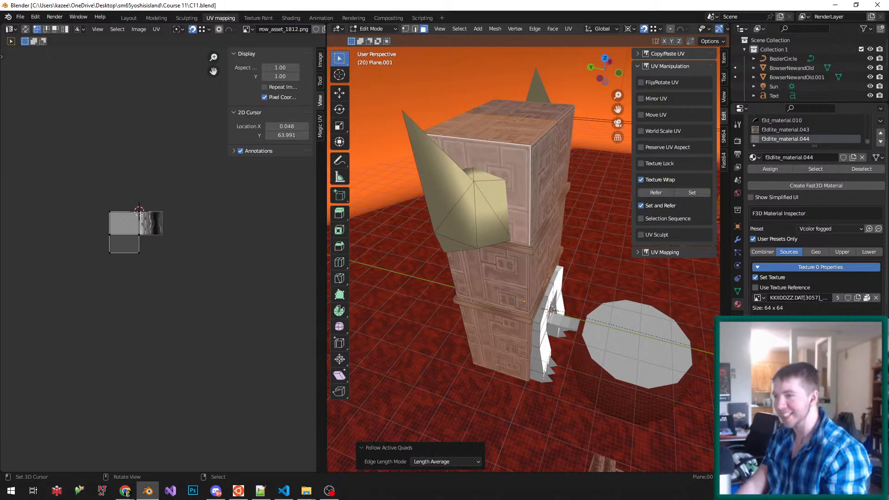
- Select all faces with the stone material and box-select the left part of their UV layout
{"action": "key", "text": "ctrl+z"}
{"action": "key", "text": "shift+g"}
{"action": "key", "text": "m"}
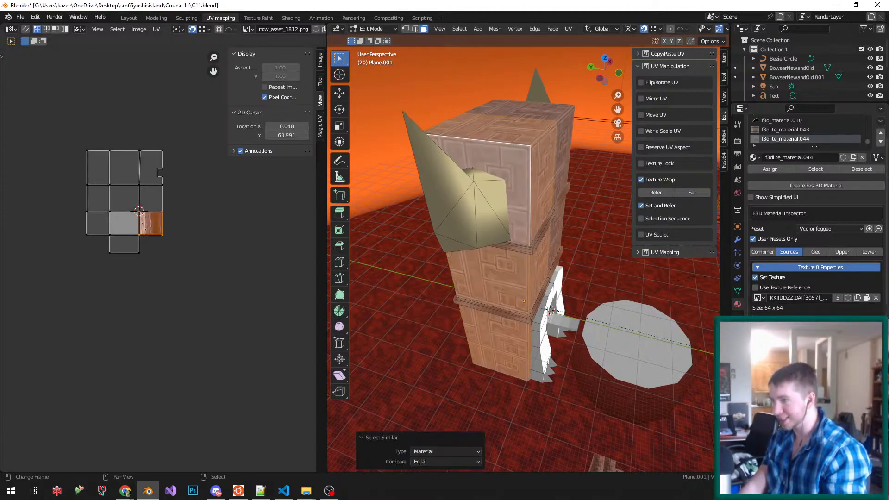
{"action": "scroll", "coordinate": [134, 190], "scroll_direction": "up", "scroll_amount": 3}
{"action": "scroll", "coordinate": [217, 230], "scroll_direction": "down", "scroll_amount": 3}
{"action": "key", "text": "alt+a"}
{"action": "key", "text": "b"}
{"action": "left_click_drag", "start_coordinate": [81, 269], "coordinate": [162, 140]}
{"action": "key", "text": "b"}
{"action": "left_click_drag", "start_coordinate": [77, 296], "coordinate": [158, 112]}
- Shift the selected UVs by -256 along X and then back by 128, and save the file
{"action": "scroll", "coordinate": [184, 200], "scroll_direction": "up", "scroll_amount": 1}
{"action": "key", "text": "g"}
{"action": "key", "text": "x"}
{"action": "left_click", "coordinate": [180, 207]}
{"action": "type", "text": "gx"}
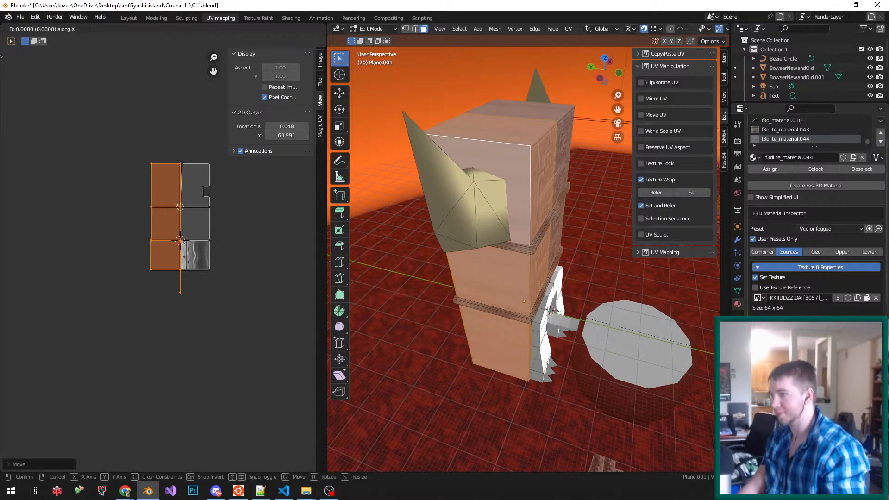
{"action": "type", "text": "256-"}
{"action": "key", "text": "Return"}
{"action": "type", "text": "g"}
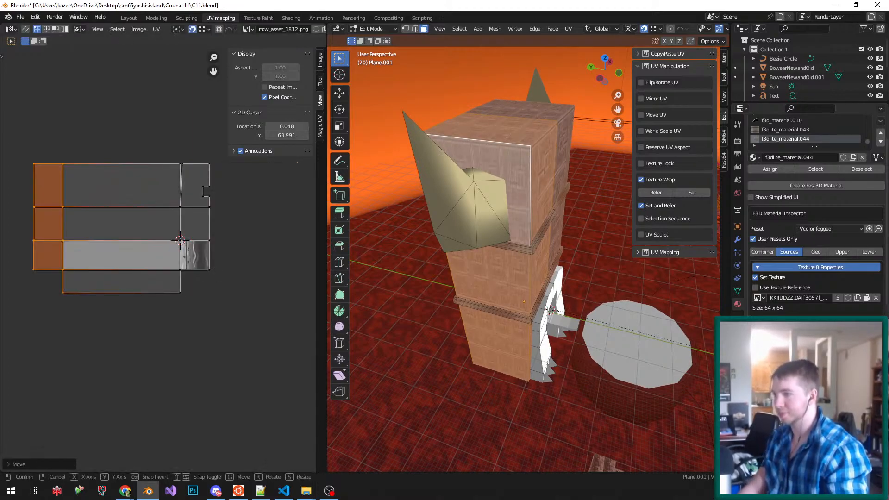
{"action": "type", "text": "x128"}
{"action": "key", "text": "Return"}
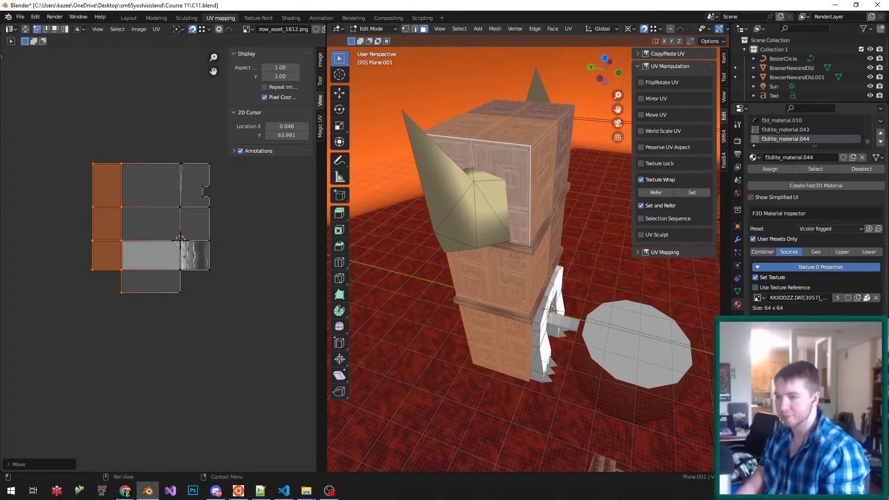
{"action": "key", "text": "Tab"}
{"action": "key", "text": "ctrl+s"}
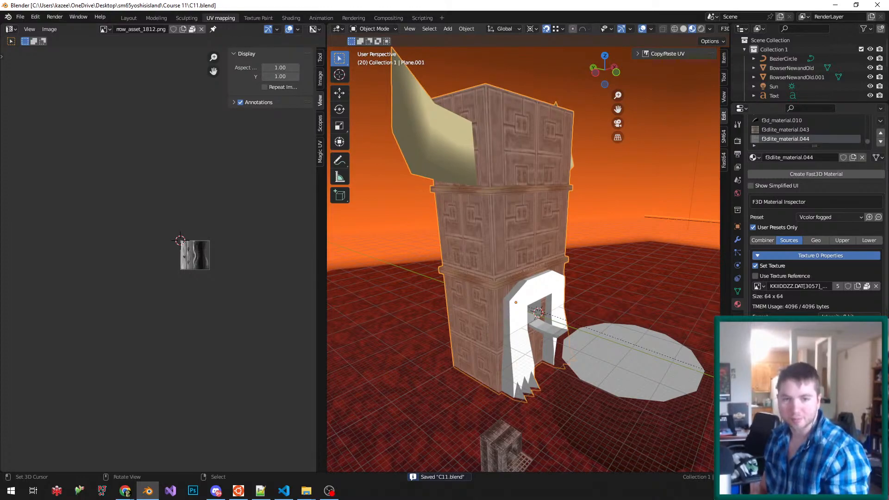
- Move the stray vertex at the top of the UV layout into line with its column edge, and save the file
{"action": "key", "text": "Tab"}
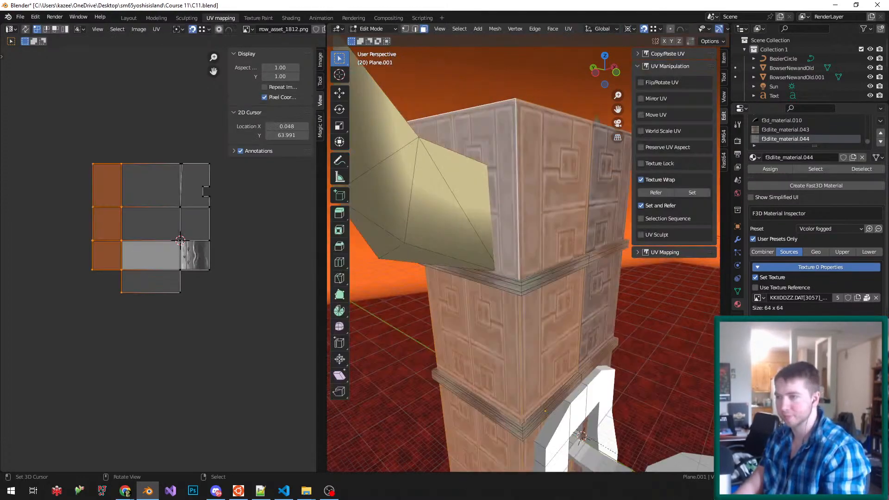
{"action": "scroll", "coordinate": [196, 152], "scroll_direction": "up", "scroll_amount": 2}
{"action": "right_click", "coordinate": [173, 170]}
{"action": "key", "text": "g"}
{"action": "key", "text": "Escape"}
{"action": "middle_click_drag", "start_coordinate": [523, 287], "coordinate": [532, 222]}
{"action": "scroll", "coordinate": [523, 250], "scroll_direction": "up", "scroll_amount": 4}
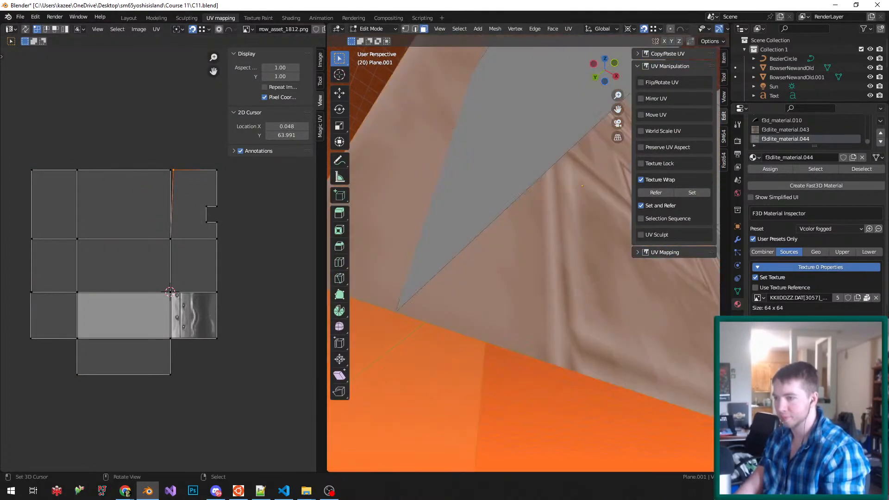
{"action": "key", "text": "g"}
{"action": "left_click", "coordinate": [171, 170]}
{"action": "scroll", "coordinate": [523, 250], "scroll_direction": "down", "scroll_amount": 6}
{"action": "middle_click_drag", "start_coordinate": [523, 250], "coordinate": [481, 315]}
{"action": "key", "text": "Tab"}
{"action": "key", "text": "ctrl+s"}
{"action": "scroll", "coordinate": [523, 259], "scroll_direction": "down", "scroll_amount": 4}
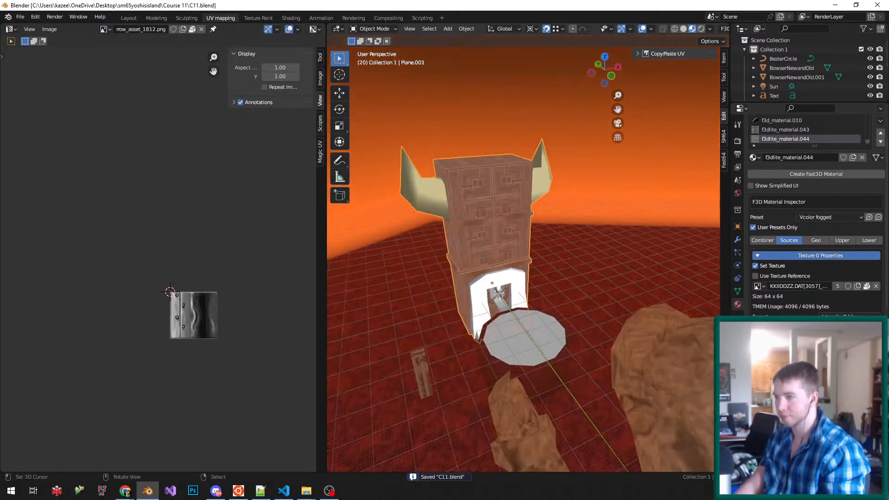
- Triangulate the tower's upper front wall face with the Fixed quad method
{"action": "scroll", "coordinate": [500, 195], "scroll_direction": "up", "scroll_amount": 5}
{"action": "key", "text": "Tab"}
{"action": "right_click", "coordinate": [482, 199]}
{"action": "key", "text": "ctrl+s"}
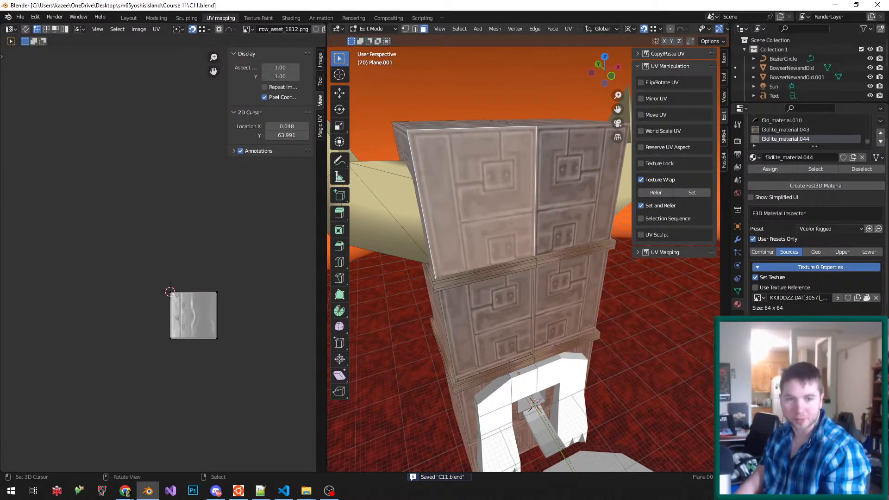
{"action": "key", "text": "ctrl+t"}
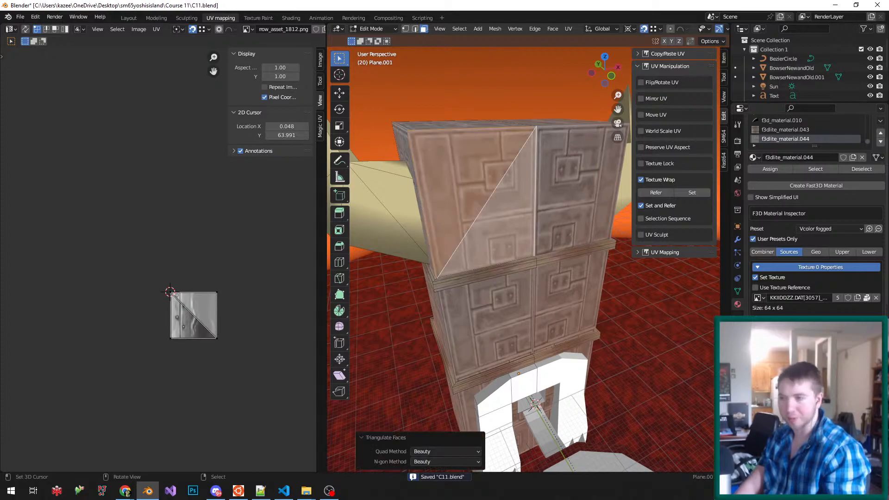
{"action": "key", "text": "ctrl+z"}
{"action": "key", "text": "ctrl+t"}
{"action": "left_click", "coordinate": [445, 452]}
{"action": "left_click", "coordinate": [432, 420]}
{"action": "left_click", "coordinate": [444, 451]}
{"action": "left_click", "coordinate": [445, 430]}
- Triangulate the tower's upper back wall face with the Fixed Alternate quad method
{"action": "middle_click_drag", "start_coordinate": [463, 324], "coordinate": [620, 324]}
{"action": "scroll", "coordinate": [481, 260], "scroll_direction": "up", "scroll_amount": 2}
{"action": "right_click", "coordinate": [500, 213]}
{"action": "key", "text": "ctrl+t"}
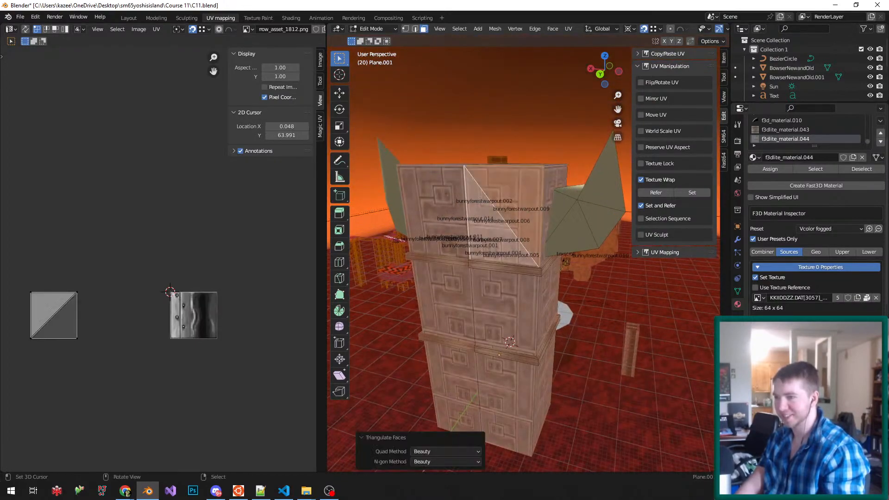
{"action": "scroll", "coordinate": [481, 259], "scroll_direction": "up", "scroll_amount": 2}
{"action": "left_click", "coordinate": [444, 451]}
{"action": "left_click", "coordinate": [431, 432]}
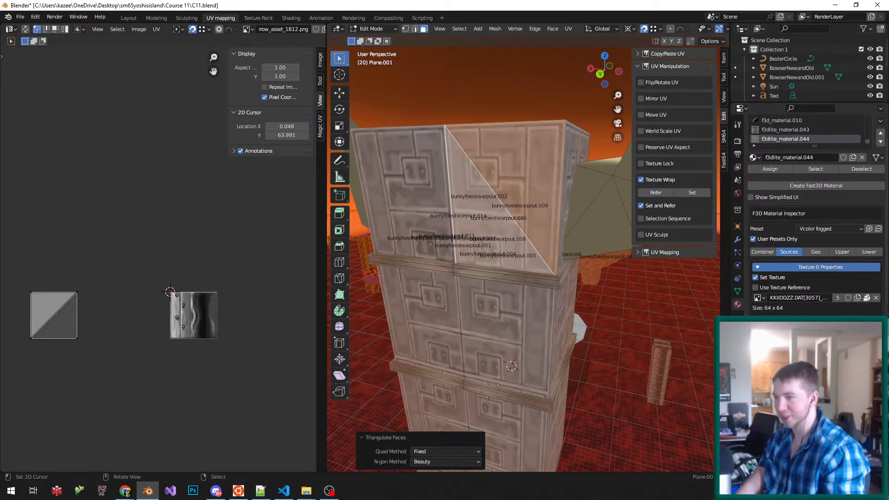
{"action": "left_click", "coordinate": [445, 452]}
{"action": "left_click", "coordinate": [431, 431]}
{"action": "left_click", "coordinate": [445, 451]}
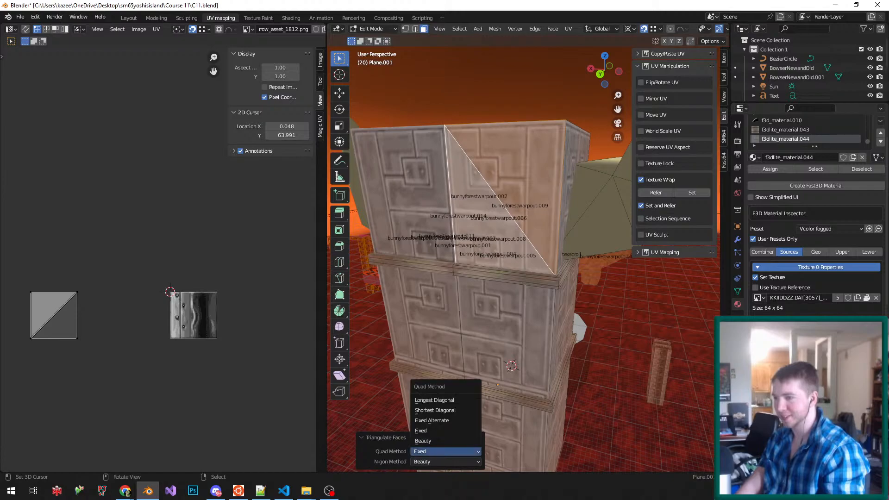
{"action": "left_click", "coordinate": [431, 420]}
- Select triangles of the upper walls, move their lower corner UV vertex to reshape the stone pattern, and save the file
{"action": "middle_click_drag", "start_coordinate": [601, 250], "coordinate": [398, 241]}
{"action": "right_click", "coordinate": [546, 194], "text": "shift"}
{"action": "middle_click_drag", "start_coordinate": [537, 222], "coordinate": [564, 220]}
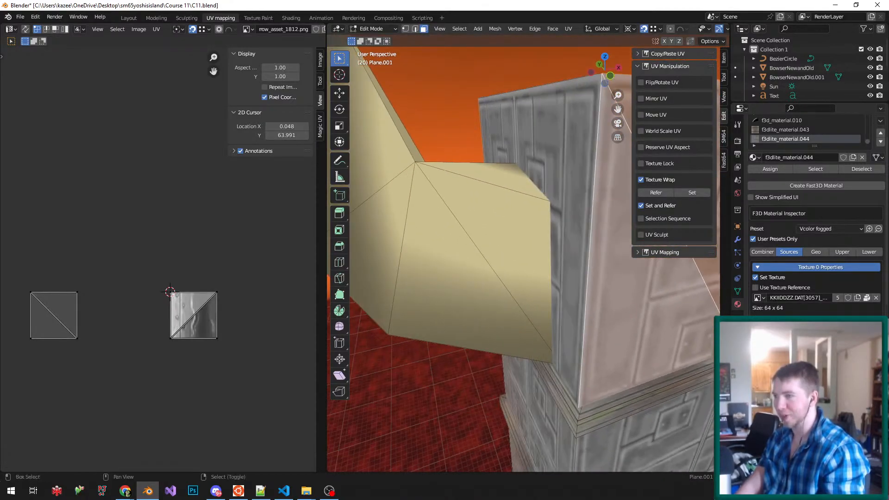
{"action": "right_click", "coordinate": [572, 208], "text": "shift"}
{"action": "right_click", "coordinate": [217, 338]}
{"action": "key", "text": "g"}
{"action": "key", "text": "Return"}
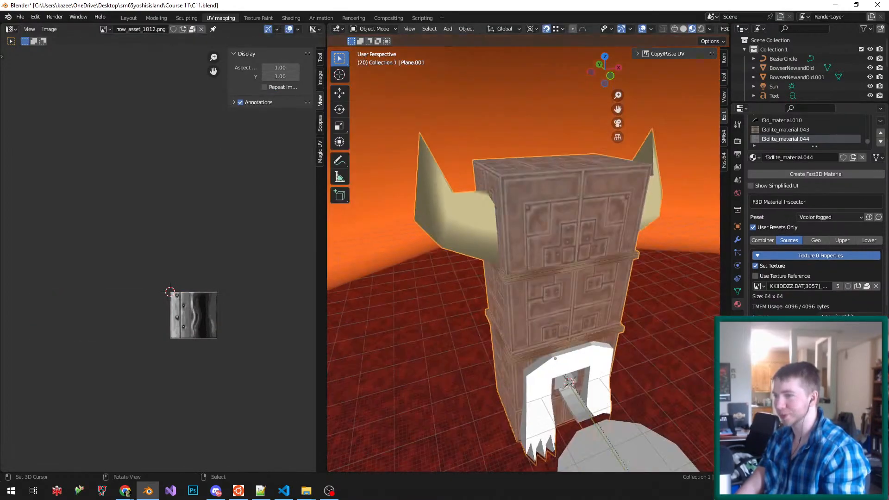
{"action": "key", "text": "ctrl+s"}
{"action": "scroll", "coordinate": [523, 259], "scroll_direction": "up", "scroll_amount": 3}
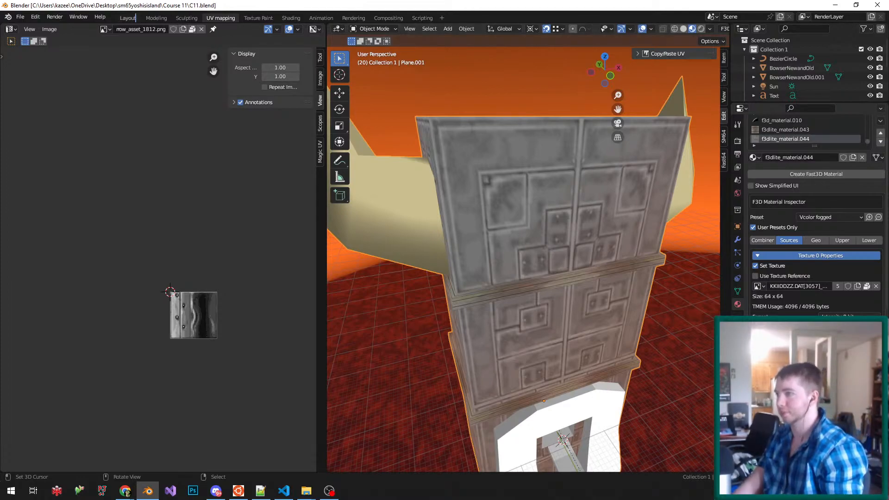
- Switch to the Layout workspace and save the file
{"action": "left_click", "coordinate": [134, 18]}
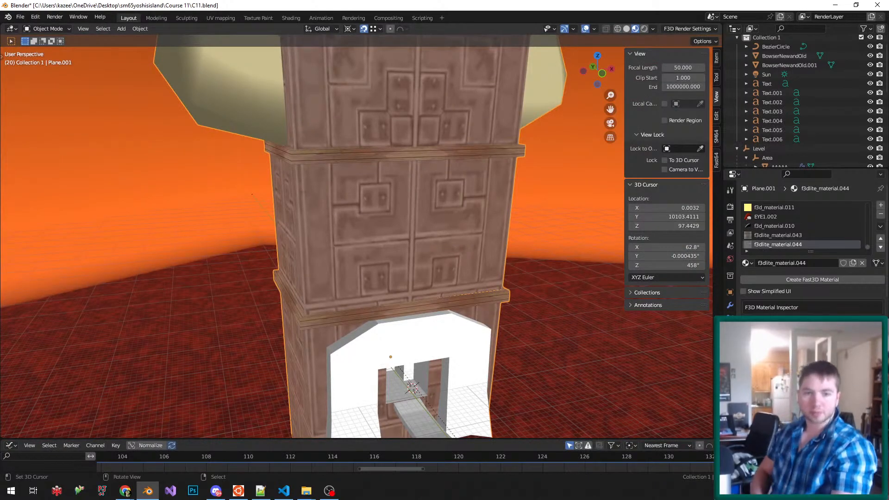
{"action": "scroll", "coordinate": [430, 236], "scroll_direction": "down", "scroll_amount": 6}
{"action": "key", "text": "ctrl+s"}
{"action": "middle_click_drag", "start_coordinate": [430, 236], "coordinate": [315, 225]}
{"action": "middle_click_drag", "start_coordinate": [368, 236], "coordinate": [387, 236]}
{"action": "scroll", "coordinate": [387, 237], "scroll_direction": "down", "scroll_amount": 3}
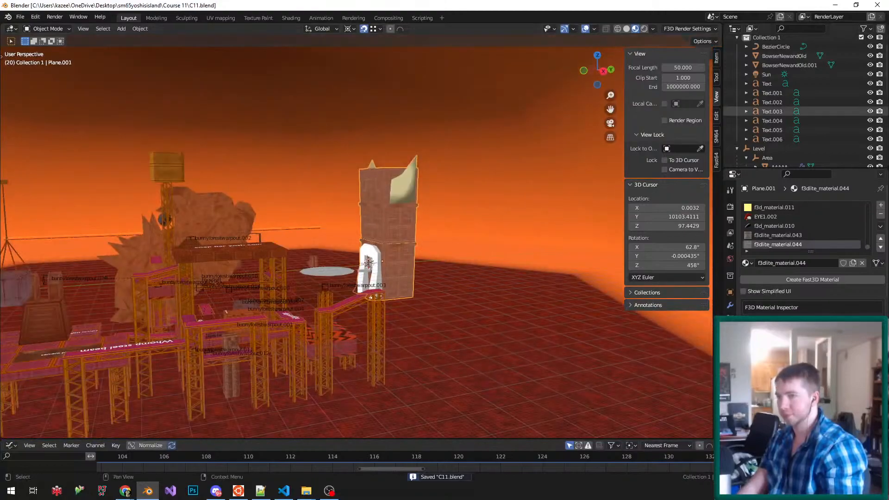
- Export the Level object as the Wet Dry World level
{"action": "left_click", "coordinate": [759, 149]}
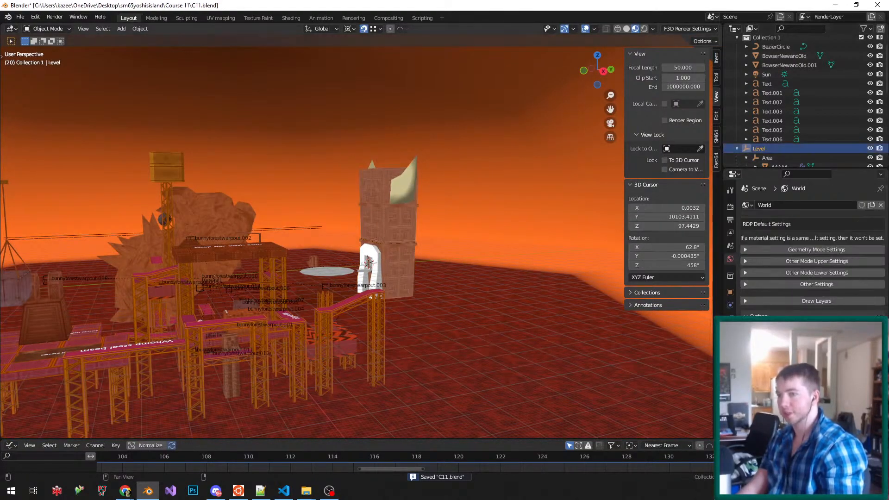
{"action": "left_click", "coordinate": [716, 136]}
{"action": "left_click", "coordinate": [666, 194]}
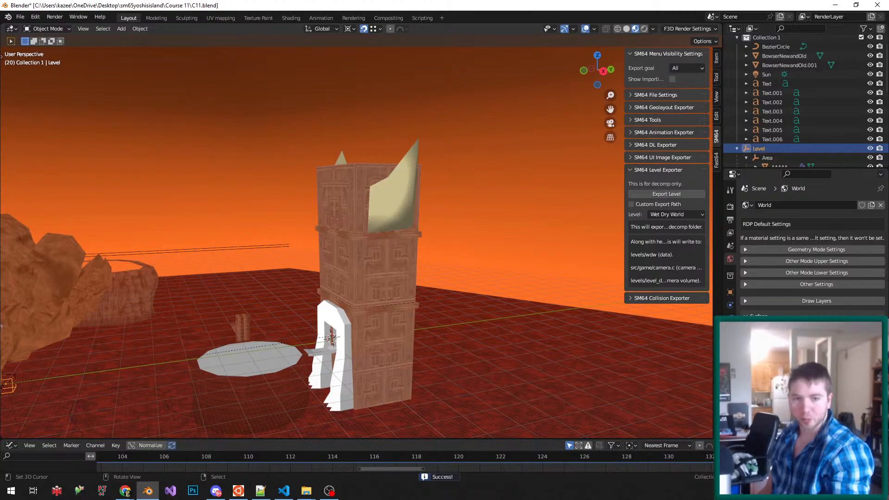
- Select a face of the tower's horn and set its f3d_material to the Vcolor fogged preset
{"action": "scroll", "coordinate": [419, 174], "scroll_direction": "up", "scroll_amount": 3}
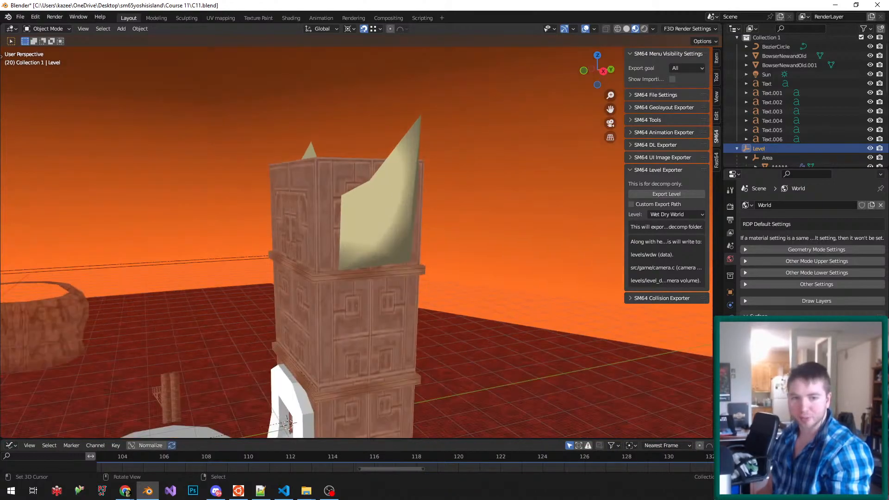
{"action": "middle_click_drag", "start_coordinate": [407, 176], "coordinate": [419, 176]}
{"action": "scroll", "coordinate": [406, 178], "scroll_direction": "up", "scroll_amount": 2}
{"action": "right_click", "coordinate": [401, 175]}
{"action": "key", "text": "Tab"}
{"action": "key", "text": "Tab"}
{"action": "key", "text": "Tab"}
{"action": "middle_click_drag", "start_coordinate": [401, 174], "coordinate": [486, 175]}
{"action": "right_click", "coordinate": [363, 216]}
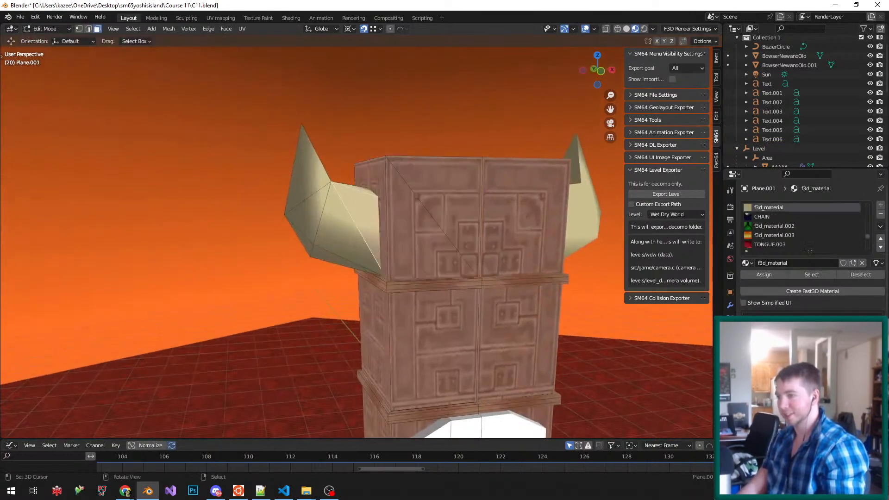
{"action": "scroll", "coordinate": [812, 246], "scroll_direction": "down", "scroll_amount": 2}
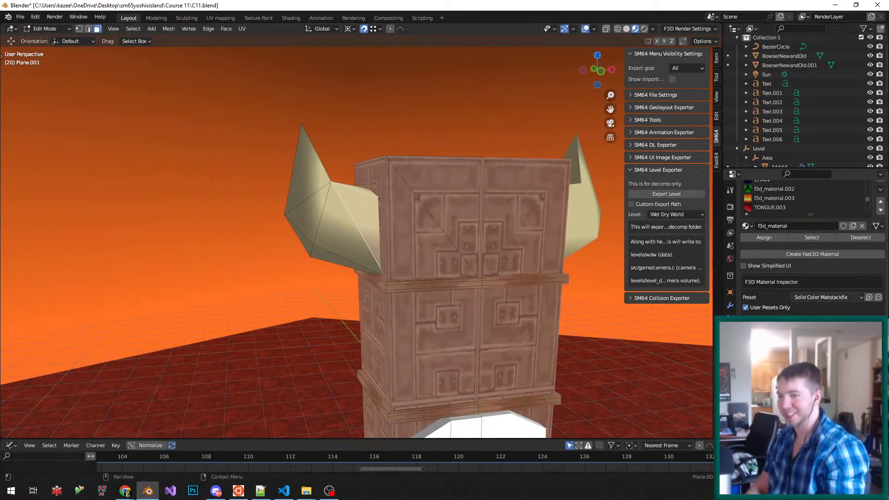
{"action": "left_click", "coordinate": [827, 297]}
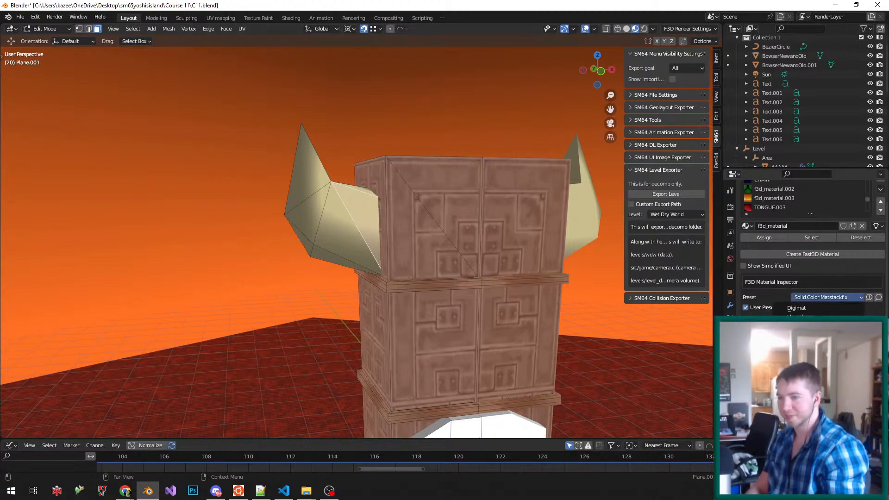
{"action": "left_click", "coordinate": [806, 372]}
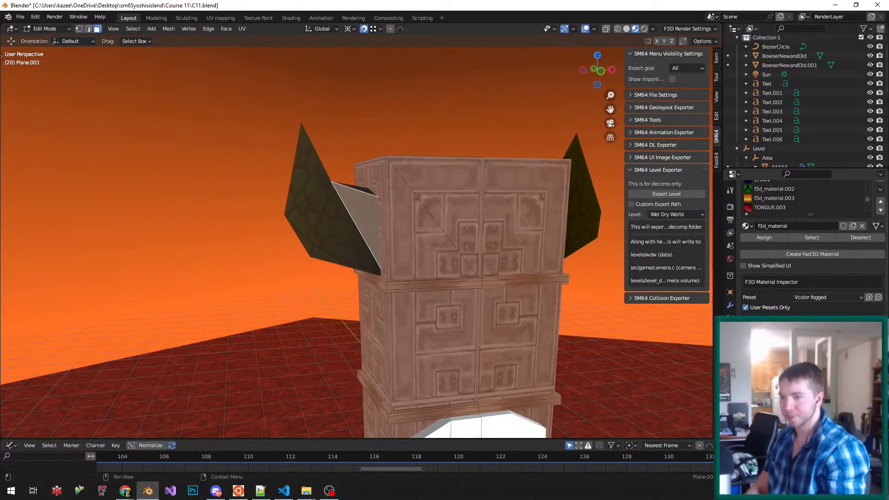
- Change the horn material's color combiner to use the primitive color instead of the texture, and leave edit mode
{"action": "scroll", "coordinate": [812, 246], "scroll_direction": "down", "scroll_amount": 3}
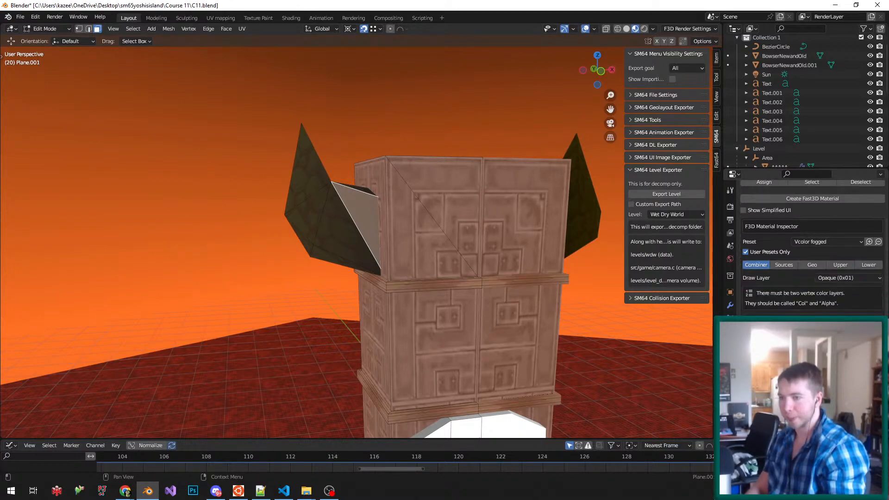
{"action": "left_click", "coordinate": [805, 352]}
{"action": "middle_click_drag", "start_coordinate": [416, 232], "coordinate": [366, 238]}
{"action": "key", "text": "Tab"}
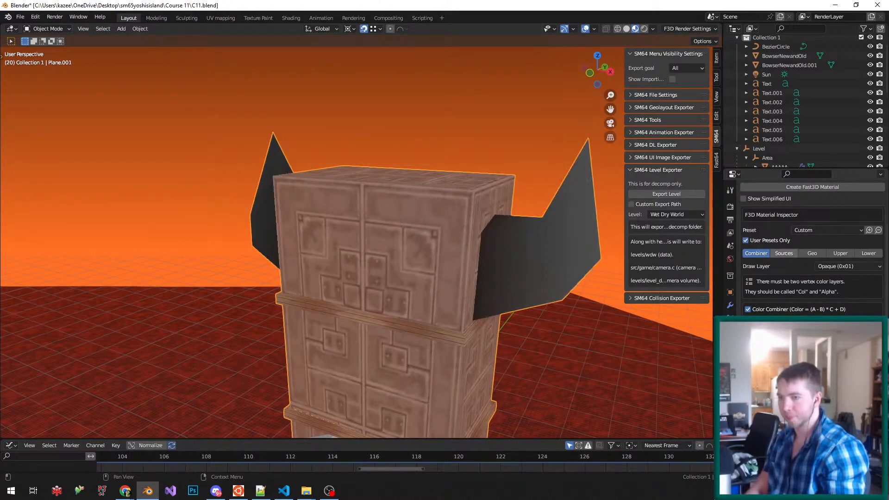
- Set the primitive color in the horn material's sources to orange
{"action": "left_click", "coordinate": [783, 253]}
{"action": "left_click", "coordinate": [847, 266]}
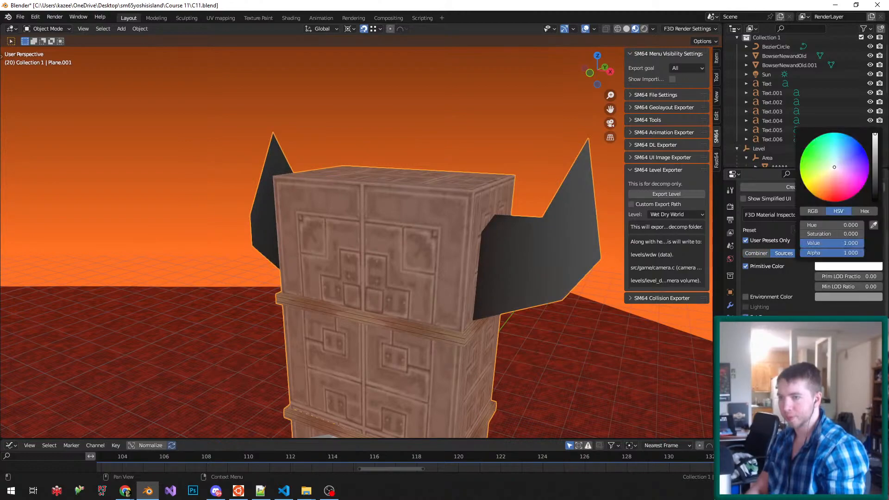
{"action": "left_click_drag", "start_coordinate": [829, 179], "coordinate": [828, 190]}
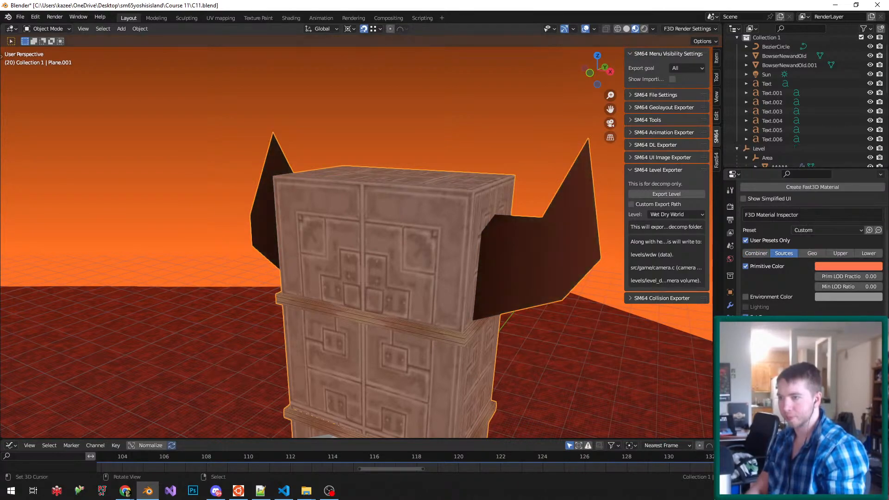
- Shift the horn material's primitive color to a yellower, lighter orange
{"action": "scroll", "coordinate": [593, 254], "scroll_direction": "up", "scroll_amount": 4}
{"action": "left_click", "coordinate": [847, 266]}
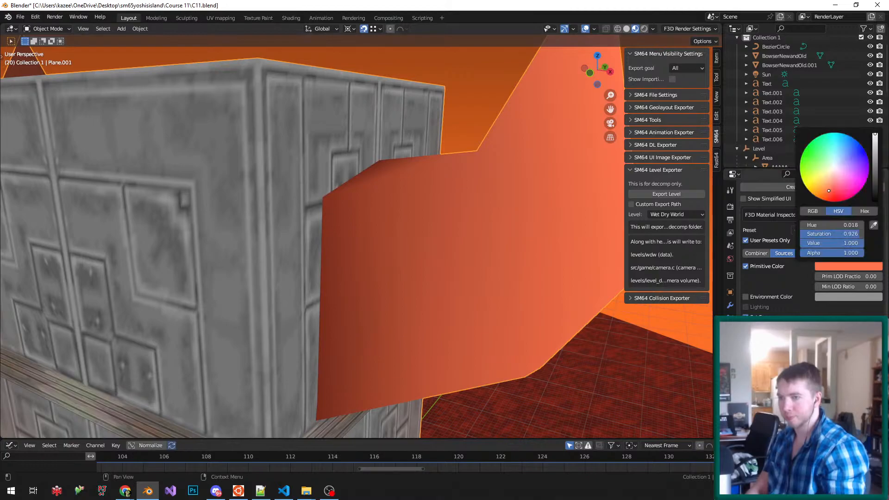
{"action": "left_click_drag", "start_coordinate": [829, 191], "coordinate": [820, 187]}
{"action": "scroll", "coordinate": [463, 255], "scroll_direction": "down", "scroll_amount": 9}
{"action": "mouse_move", "coordinate": [463, 254]}
{"action": "middle_mouse_down"}
{"action": "mouse_move", "coordinate": [412, 253]}
{"action": "mouse_move", "coordinate": [463, 267]}
{"action": "middle_mouse_up"}
- Toggle the fog option in the horn material's sources, undo and redo it to compare, and review its combiner, geometry and lower-mode settings
{"action": "left_click", "coordinate": [746, 316]}
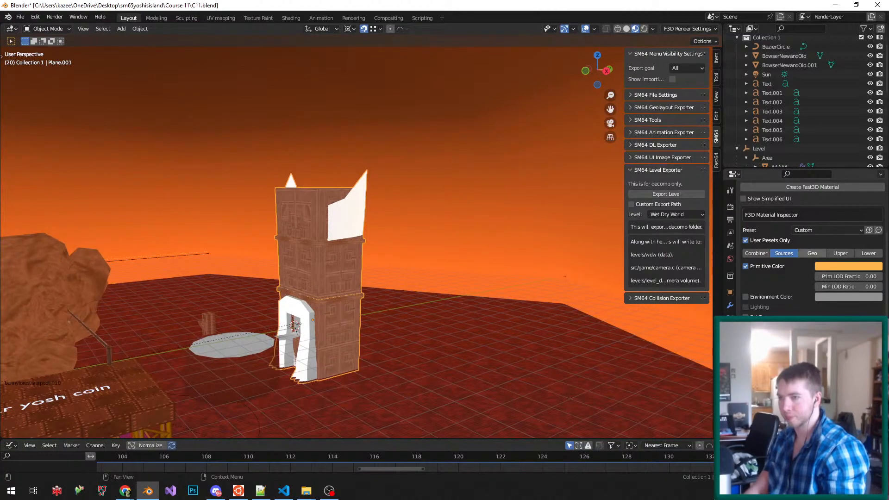
{"action": "key", "text": "ctrl+z"}
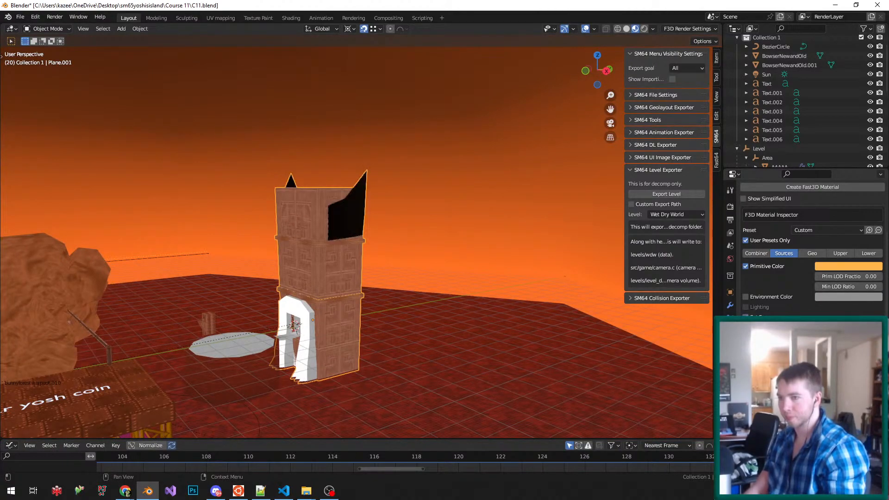
{"action": "key", "text": "ctrl+shift+z"}
{"action": "key", "text": "ctrl+shift+z"}
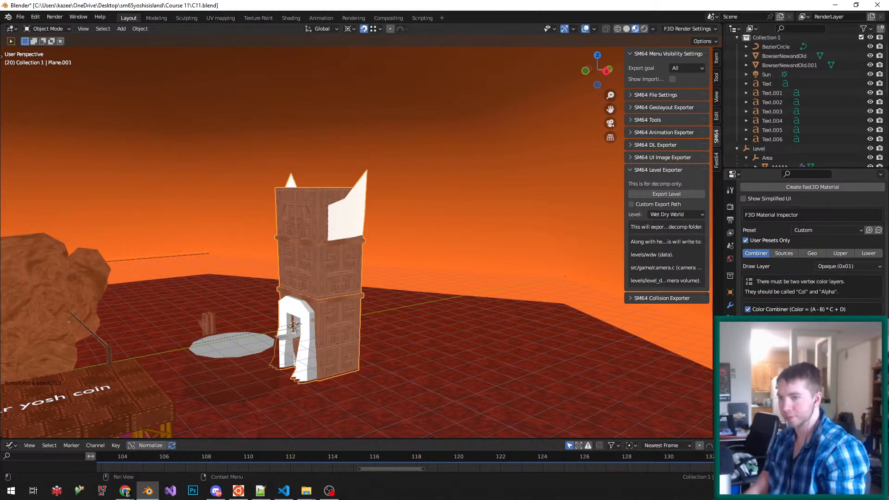
{"action": "key", "text": "ctrl+shift+z"}
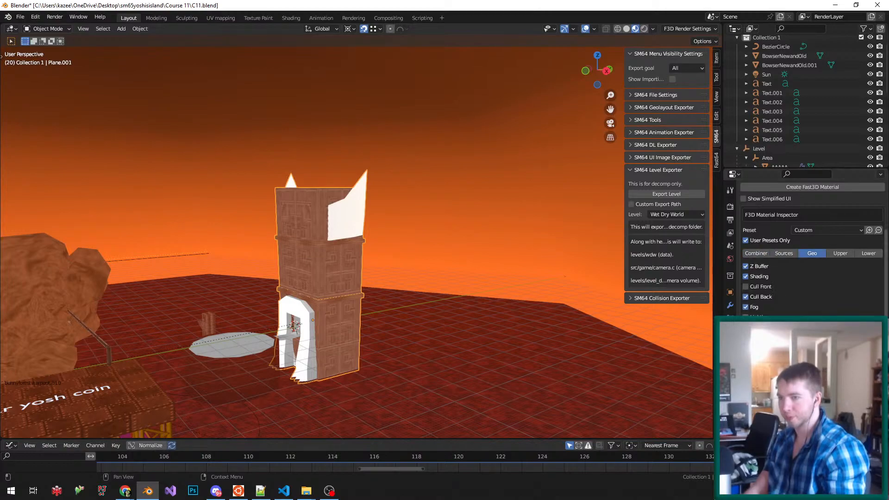
{"action": "key", "text": "ctrl+shift+z"}
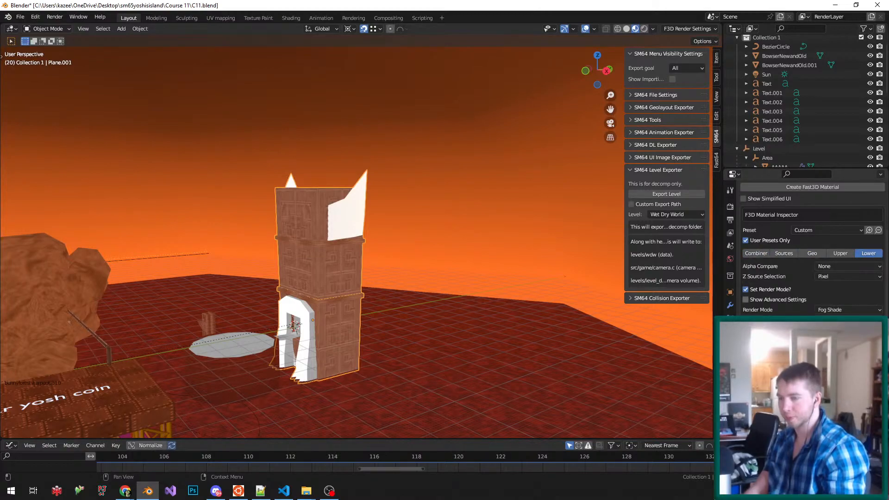
- Inspect the tower's horns from other angles and save the Blender file
{"action": "middle_click_drag", "start_coordinate": [357, 241], "coordinate": [491, 241]}
{"action": "key", "text": "Tab"}
{"action": "key", "text": "Tab"}
{"action": "scroll", "coordinate": [356, 241], "scroll_direction": "up", "scroll_amount": 2}
{"action": "key", "text": "Tab"}
{"action": "scroll", "coordinate": [357, 241], "scroll_direction": "up", "scroll_amount": 3}
{"action": "middle_click_drag", "start_coordinate": [357, 240], "coordinate": [301, 241]}
{"action": "key", "text": "Tab"}
{"action": "key", "text": "ctrl+s"}
- Select the Level object and export it as the Wet Dry World level
{"action": "scroll", "coordinate": [356, 241], "scroll_direction": "down", "scroll_amount": 4}
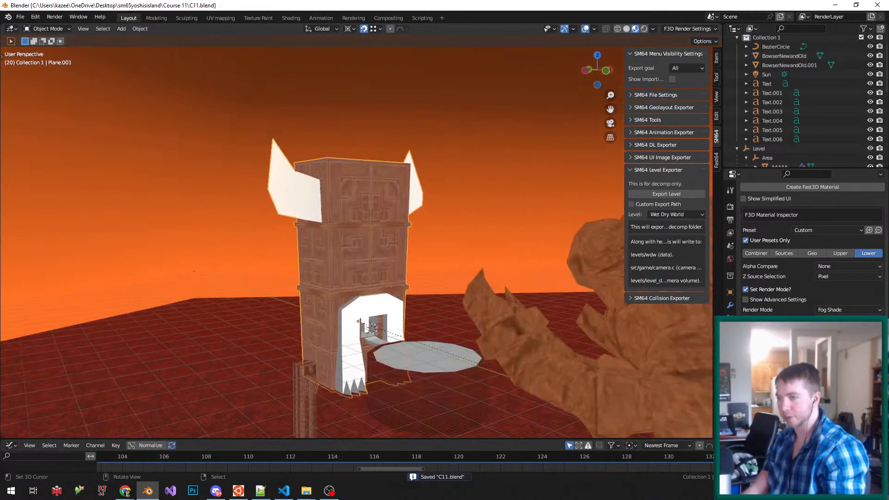
{"action": "middle_click_drag", "start_coordinate": [356, 241], "coordinate": [264, 243]}
{"action": "left_click", "coordinate": [759, 148]}
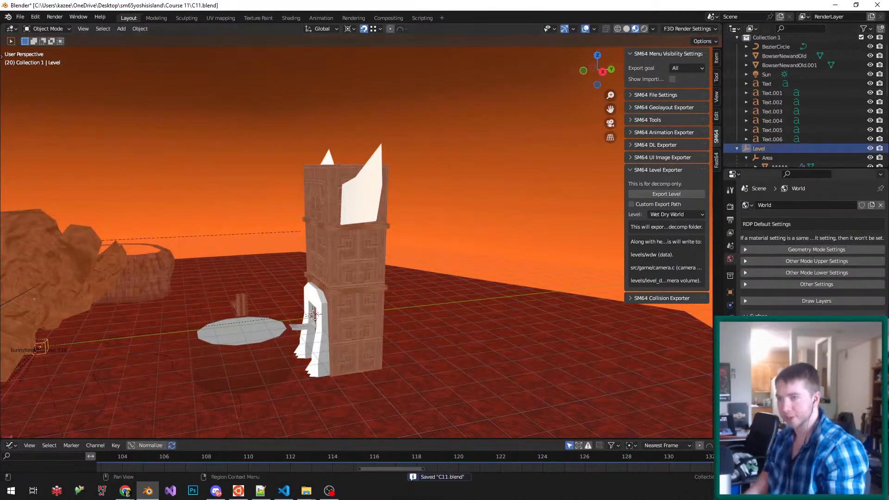
{"action": "left_click", "coordinate": [666, 193]}
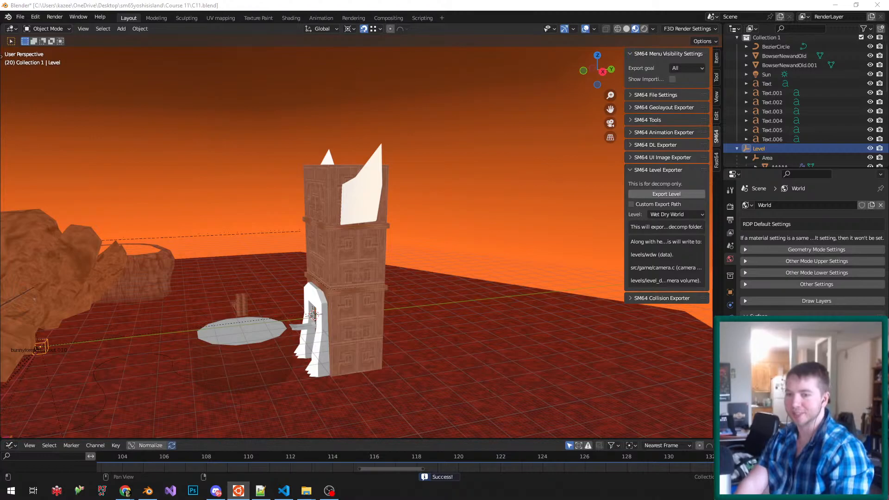
- Close the old Ubuntu terminal, open a new one and rebuild the ROM with "cd ~/majorhack;make -j12"
{"action": "key", "text": "alt+Tab"}
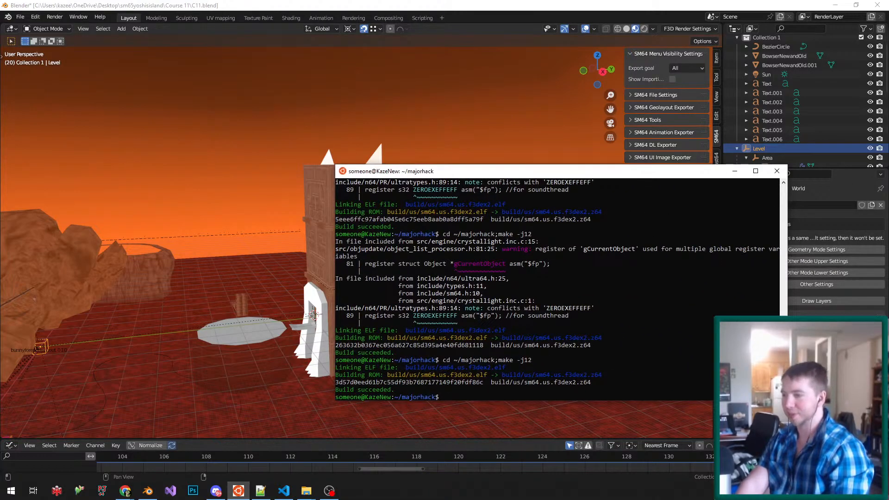
{"action": "key", "text": "ctrl+d"}
{"action": "key", "text": "super"}
{"action": "type", "text": "ubu"}
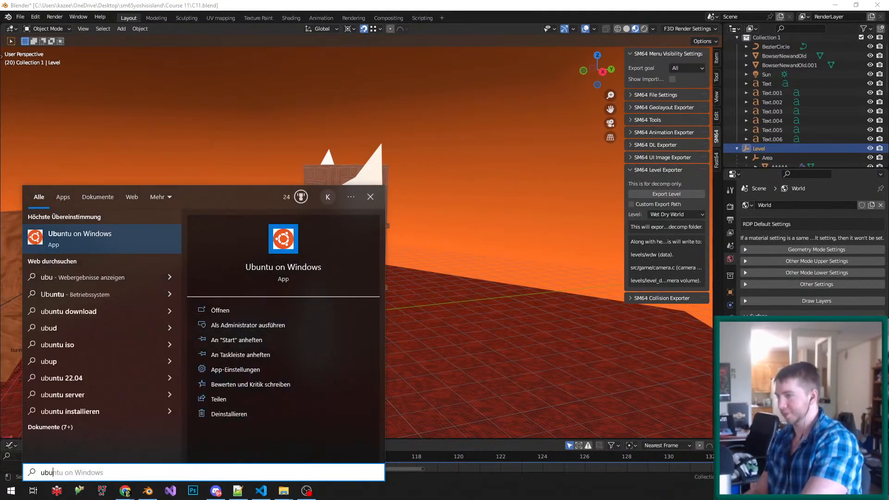
{"action": "key", "text": "Return"}
{"action": "key", "text": "Up"}
{"action": "key", "text": "Return"}
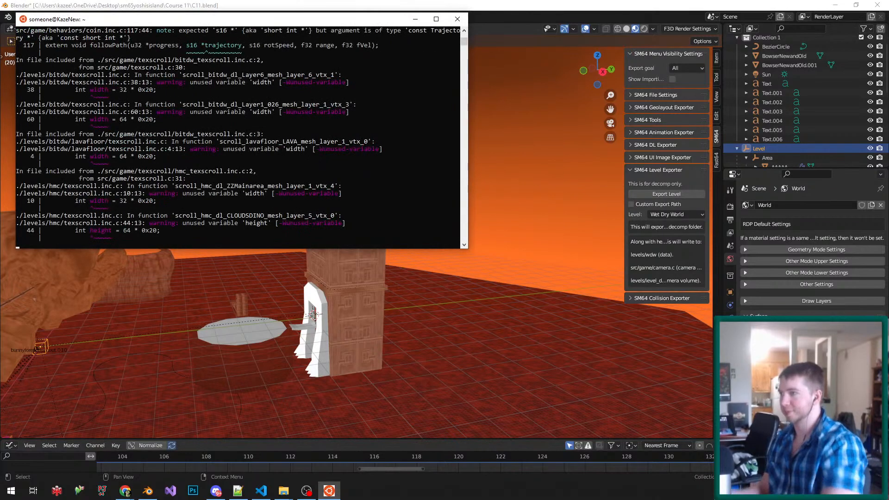
{"action": "left_click_drag", "start_coordinate": [40, 19], "coordinate": [884, 58]}
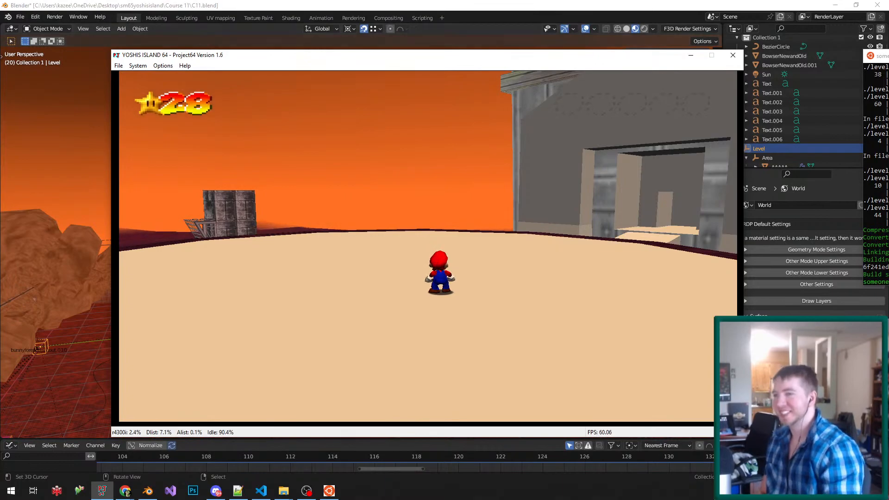
- Close the Project64 emulator, and save the file in Blender with the tower selected
{"action": "left_click", "coordinate": [733, 55]}
{"action": "scroll", "coordinate": [361, 243], "scroll_direction": "up", "scroll_amount": 3}
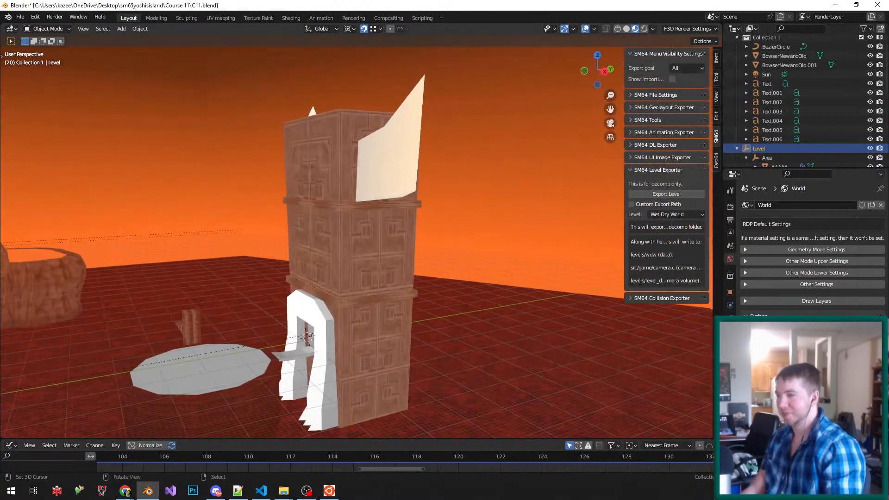
{"action": "scroll", "coordinate": [361, 242], "scroll_direction": "up", "scroll_amount": 1}
{"action": "right_click", "coordinate": [361, 243]}
{"action": "key", "text": "Tab"}
{"action": "key", "text": "Tab"}
{"action": "middle_click_drag", "start_coordinate": [361, 242], "coordinate": [514, 243]}
{"action": "key", "text": "Tab"}
{"action": "key", "text": "a"}
{"action": "key", "text": "Tab"}
{"action": "key", "text": "ctrl+s"}
- Select a horn face in edit mode and examine its f3d_material's geometry, sources and combiner settings
{"action": "key", "text": "Tab"}
{"action": "right_click", "coordinate": [302, 156]}
{"action": "scroll", "coordinate": [812, 246], "scroll_direction": "down", "scroll_amount": 3}
{"action": "left_click", "coordinate": [811, 302]}
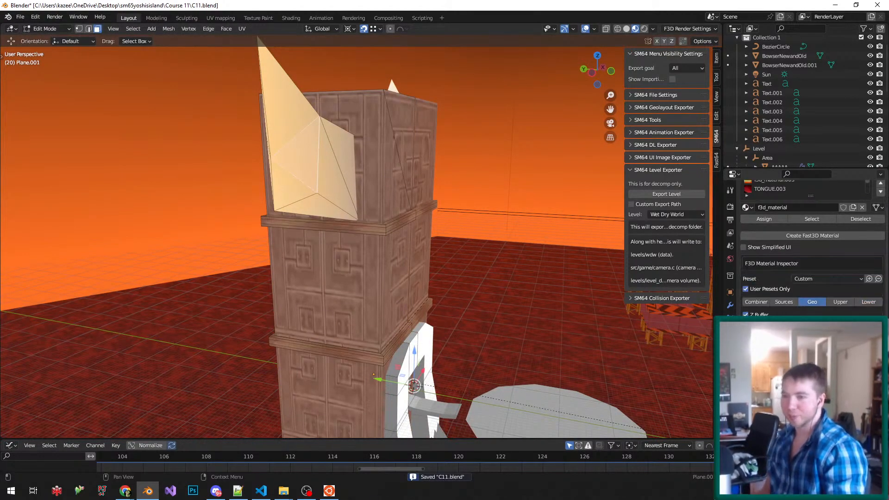
{"action": "left_click", "coordinate": [783, 301]}
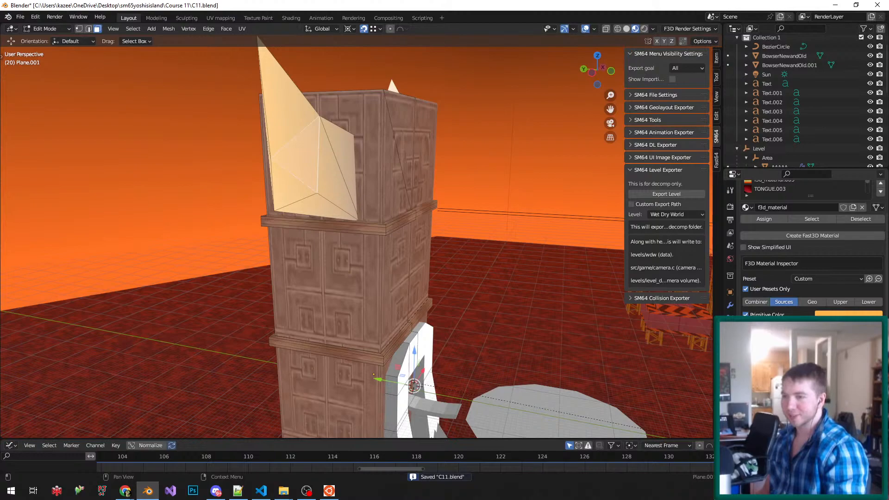
{"action": "left_click", "coordinate": [756, 302]}
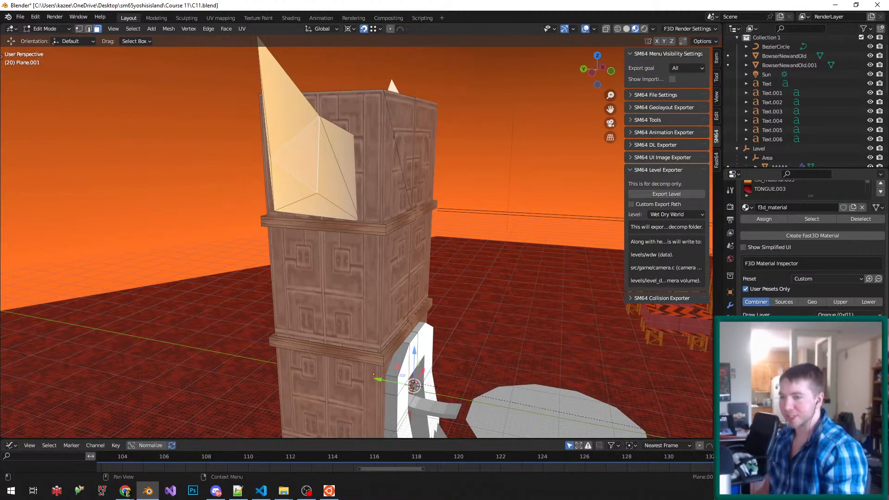
{"action": "scroll", "coordinate": [812, 248], "scroll_direction": "down", "scroll_amount": 2}
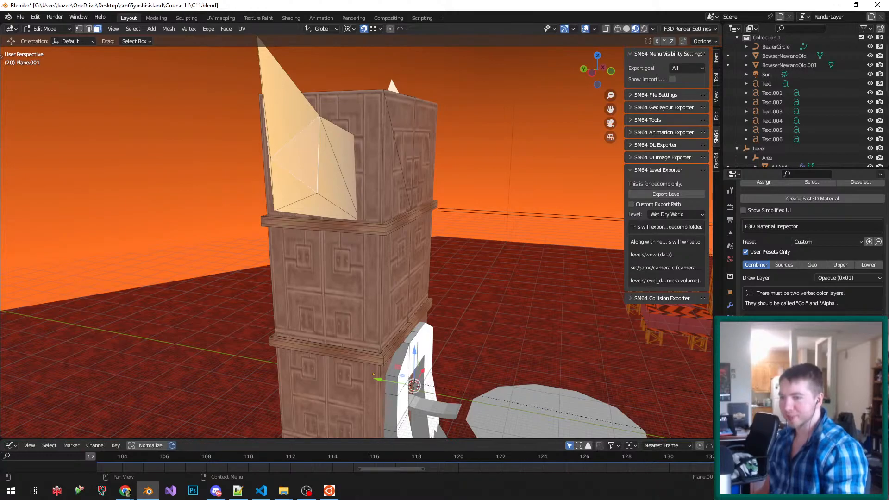
{"action": "left_click", "coordinate": [812, 264]}
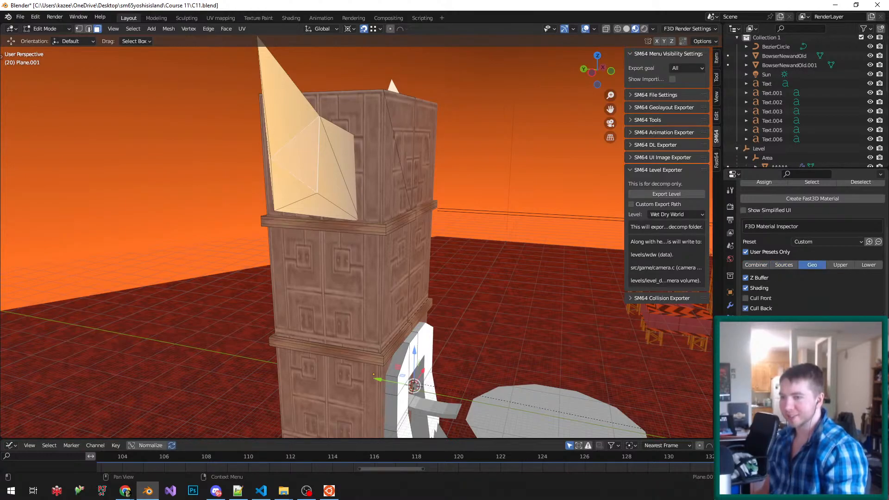
- Leave the tower's edit mode and save the file
{"action": "middle_click_drag", "start_coordinate": [257, 124], "coordinate": [236, 124]}
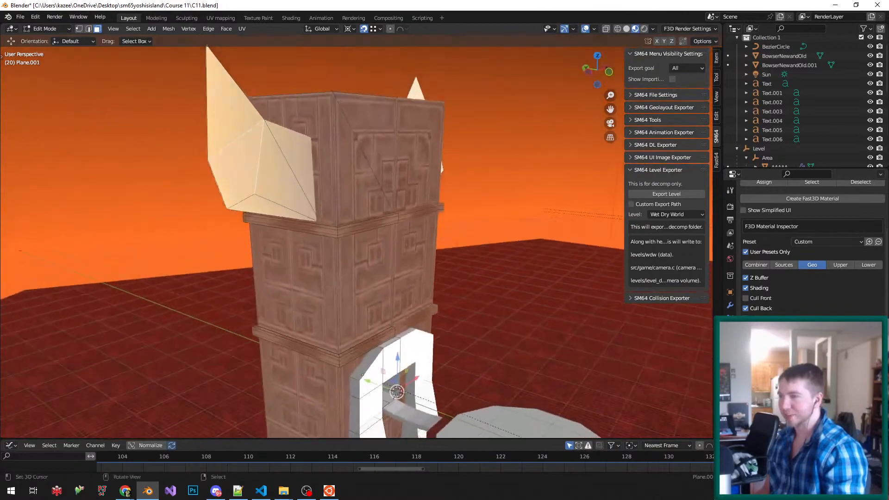
{"action": "scroll", "coordinate": [236, 124], "scroll_direction": "up", "scroll_amount": 2}
{"action": "middle_click_drag", "start_coordinate": [356, 236], "coordinate": [351, 250]}
{"action": "scroll", "coordinate": [356, 236], "scroll_direction": "down", "scroll_amount": 4}
{"action": "scroll", "coordinate": [357, 236], "scroll_direction": "up", "scroll_amount": 3}
{"action": "key", "text": "Tab"}
{"action": "key", "text": "ctrl+s"}
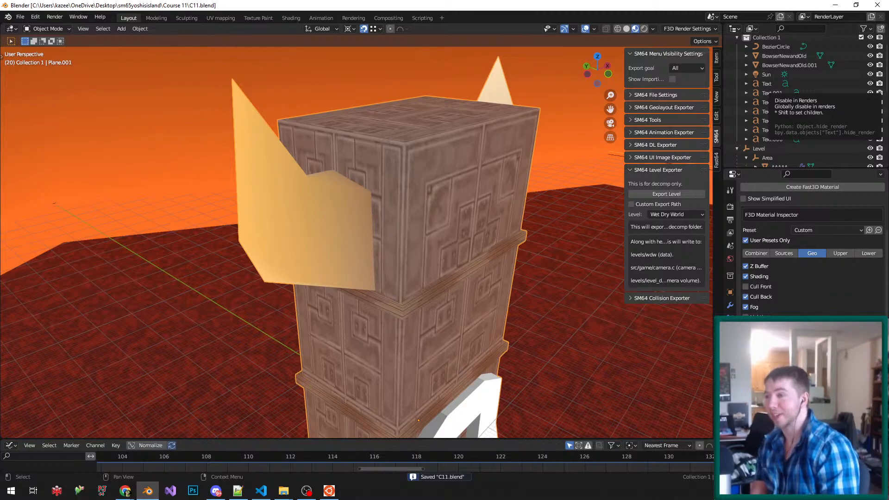
- Examine the horns' shading close up and from a distance around the tower
{"action": "key", "text": "alt+Tab"}
{"action": "middle_click_drag", "start_coordinate": [463, 204], "coordinate": [441, 219]}
{"action": "scroll", "coordinate": [363, 222], "scroll_direction": "down", "scroll_amount": 4}
{"action": "scroll", "coordinate": [364, 222], "scroll_direction": "up", "scroll_amount": 4}
{"action": "scroll", "coordinate": [412, 241], "scroll_direction": "down", "scroll_amount": 3}
{"action": "scroll", "coordinate": [412, 241], "scroll_direction": "up", "scroll_amount": 4}
{"action": "scroll", "coordinate": [407, 194], "scroll_direction": "up", "scroll_amount": 5}
{"action": "scroll", "coordinate": [412, 222], "scroll_direction": "down", "scroll_amount": 3}
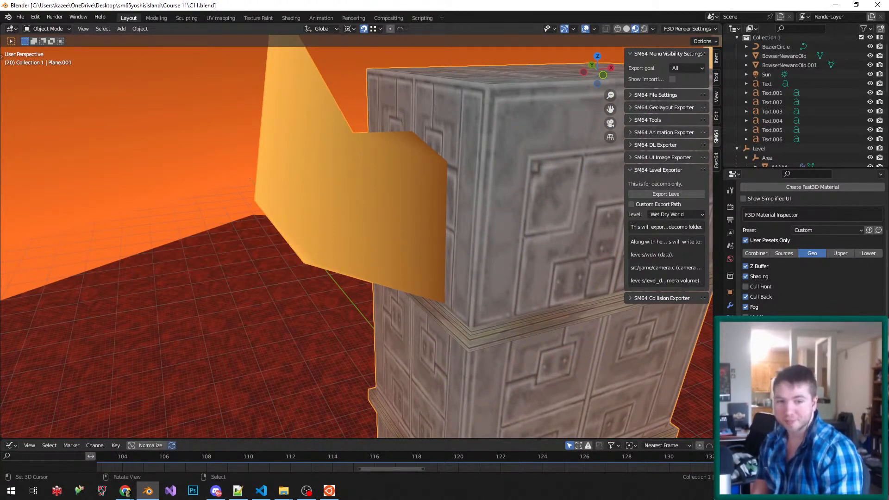
{"action": "key", "text": "alt+Tab"}
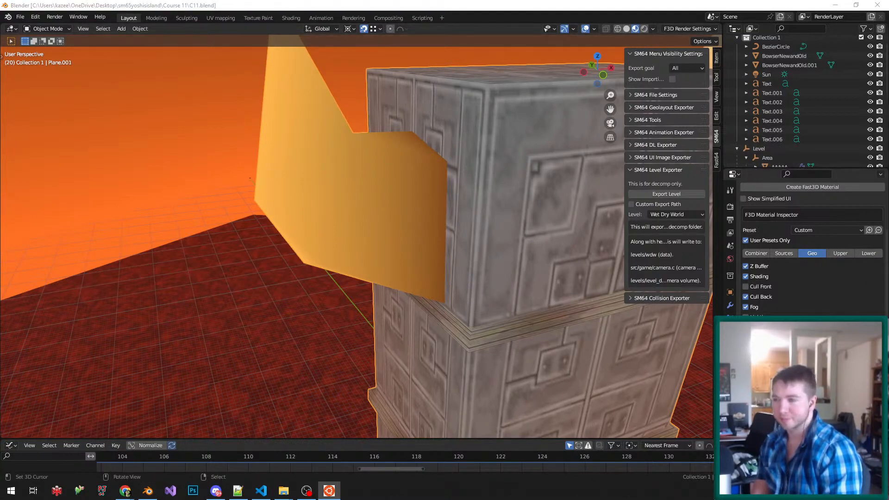
{"action": "key", "text": "alt+Tab"}
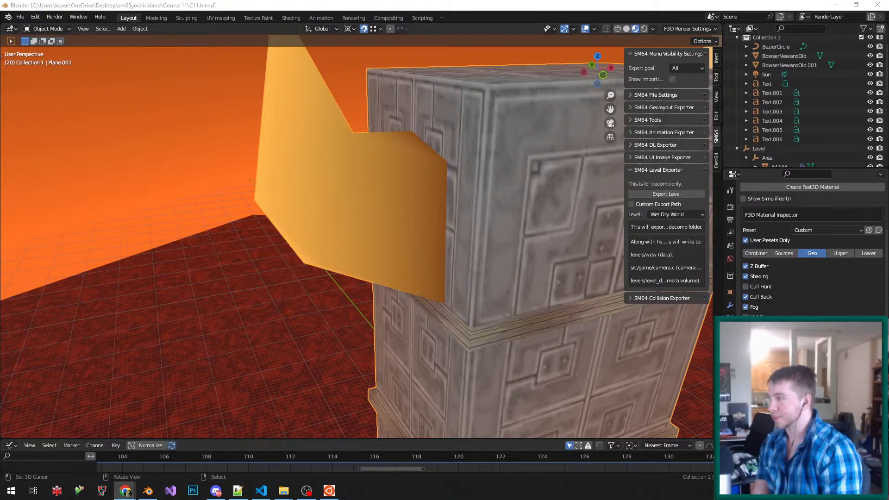
{"action": "mouse_move", "coordinate": [356, 236]}
{"action": "middle_mouse_down"}
{"action": "mouse_move", "coordinate": [364, 238]}
{"action": "mouse_move", "coordinate": [352, 282]}
{"action": "mouse_move", "coordinate": [385, 233]}
{"action": "mouse_move", "coordinate": [357, 231]}
{"action": "middle_mouse_up"}
{"action": "scroll", "coordinate": [363, 239], "scroll_direction": "down", "scroll_amount": 4}
{"action": "scroll", "coordinate": [384, 234], "scroll_direction": "down", "scroll_amount": 4}
{"action": "scroll", "coordinate": [356, 231], "scroll_direction": "up", "scroll_amount": 5}
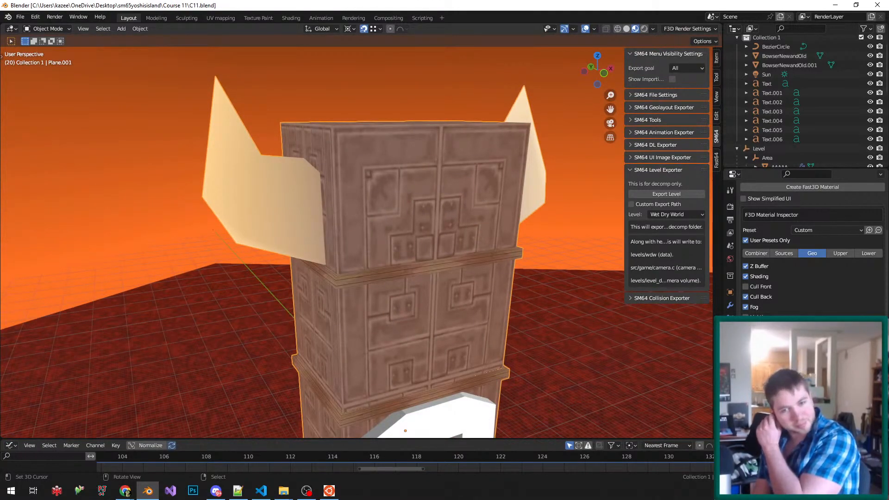
{"action": "middle_click_drag", "start_coordinate": [297, 225], "coordinate": [280, 215]}
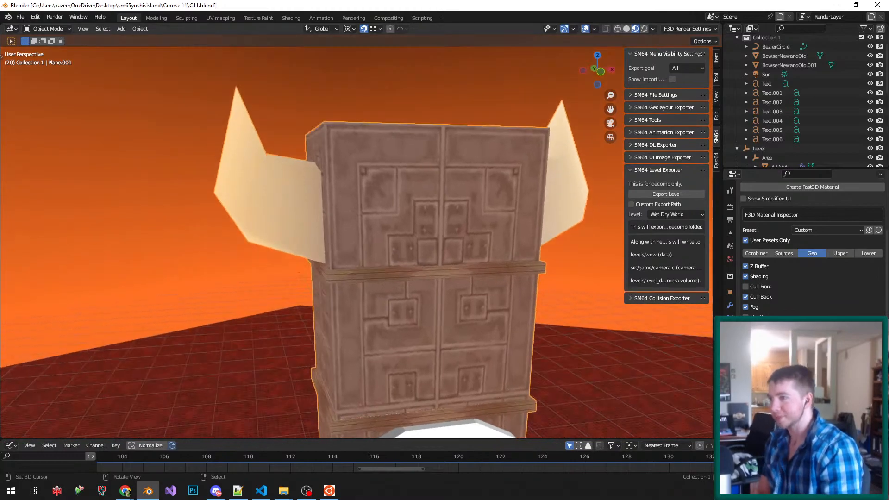
- Select a face of the tower's horn in edit mode and save the file
{"action": "key", "text": "Tab"}
{"action": "right_click", "coordinate": [279, 215]}
{"action": "key", "text": "ctrl+s"}
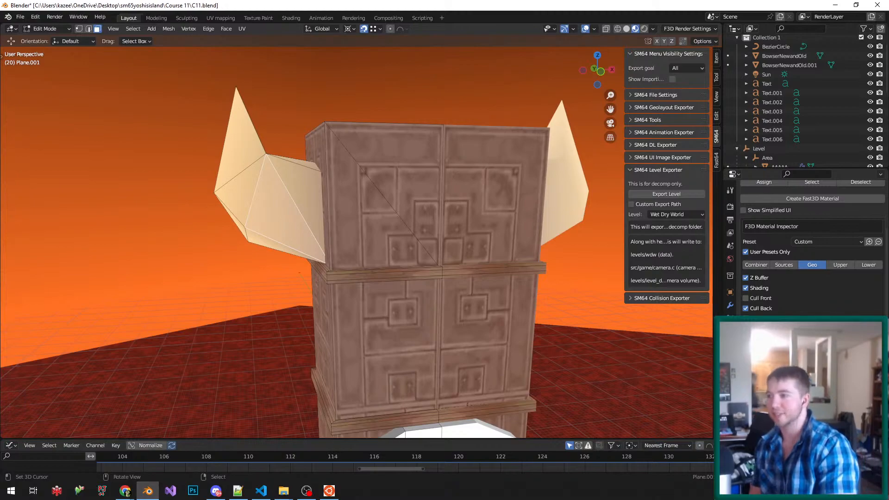
- Select another horn face and review its material's sources, combiner and geometry settings
{"action": "right_click", "coordinate": [301, 194]}
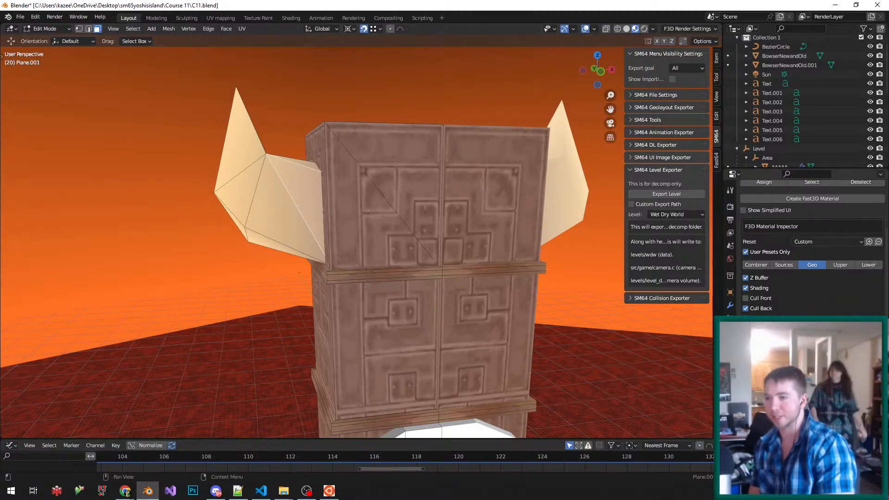
{"action": "left_click", "coordinate": [784, 264]}
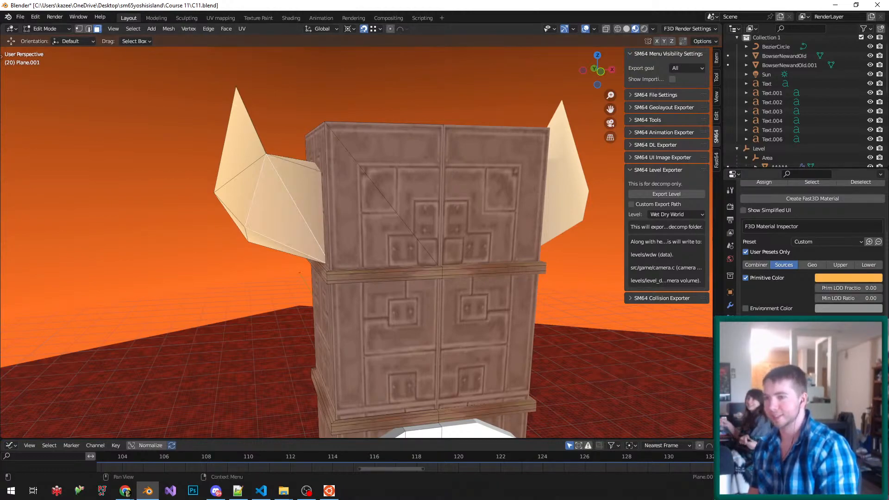
{"action": "left_click", "coordinate": [756, 265]}
{"action": "left_click", "coordinate": [784, 265]}
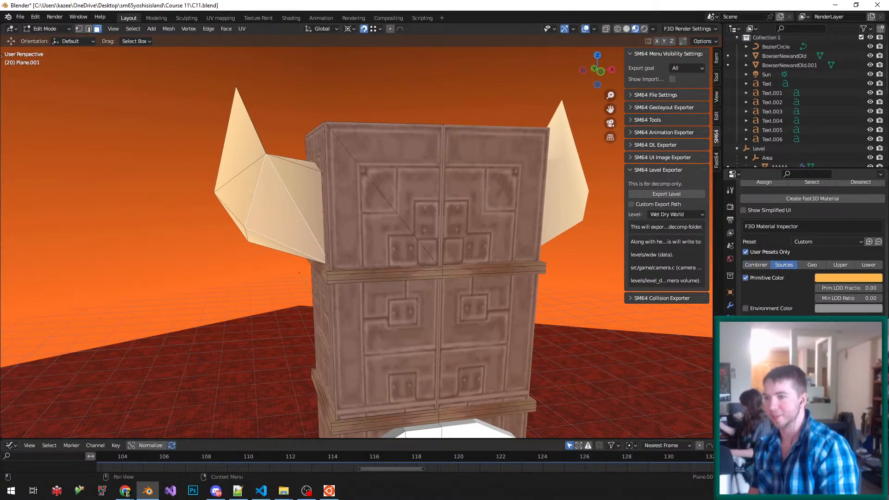
{"action": "left_click", "coordinate": [812, 264]}
- Compare the horns' near and far shading with the sources and combiner settings of their material
{"action": "middle_click_drag", "start_coordinate": [383, 241], "coordinate": [368, 257]}
{"action": "scroll", "coordinate": [214, 194], "scroll_direction": "up", "scroll_amount": 4}
{"action": "scroll", "coordinate": [370, 258], "scroll_direction": "down", "scroll_amount": 4}
{"action": "scroll", "coordinate": [359, 204], "scroll_direction": "up", "scroll_amount": 4}
{"action": "middle_click_drag", "start_coordinate": [359, 204], "coordinate": [410, 213]}
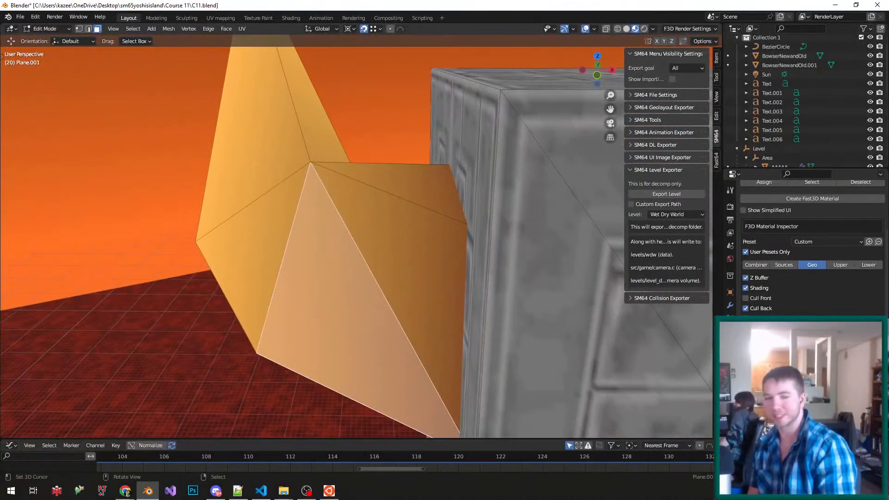
{"action": "left_click", "coordinate": [784, 264]}
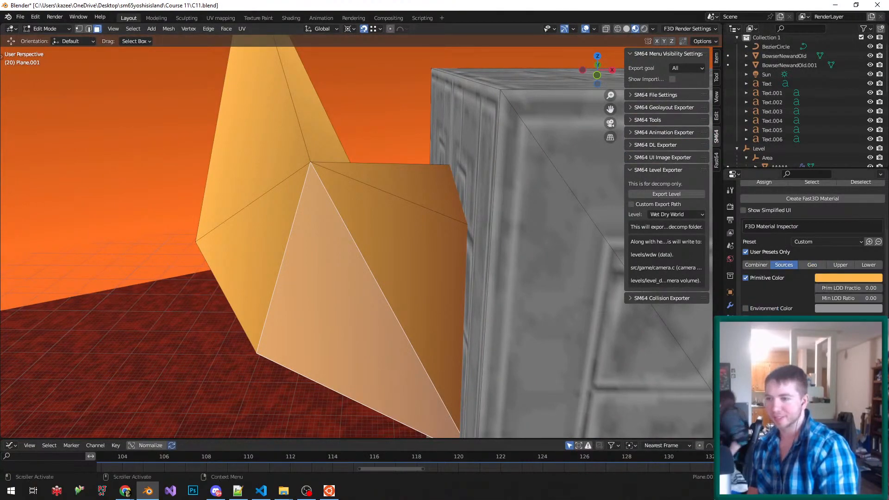
{"action": "left_click", "coordinate": [755, 265]}
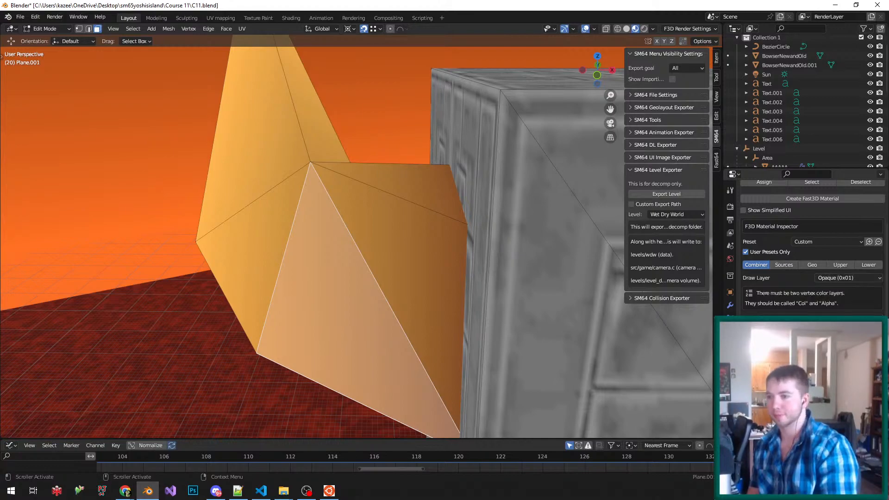
{"action": "left_click", "coordinate": [784, 264]}
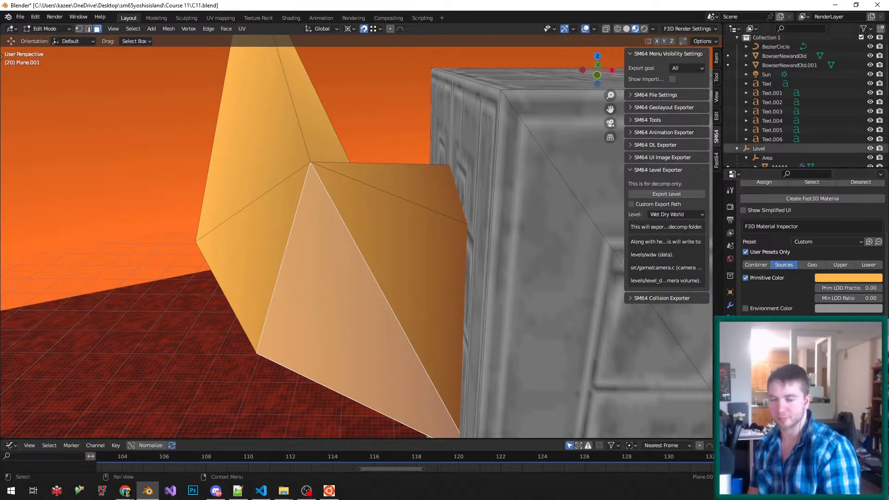
{"action": "scroll", "coordinate": [344, 155], "scroll_direction": "down", "scroll_amount": 8}
{"action": "middle_click_drag", "start_coordinate": [344, 155], "coordinate": [283, 153]}
{"action": "scroll", "coordinate": [314, 162], "scroll_direction": "up", "scroll_amount": 3}
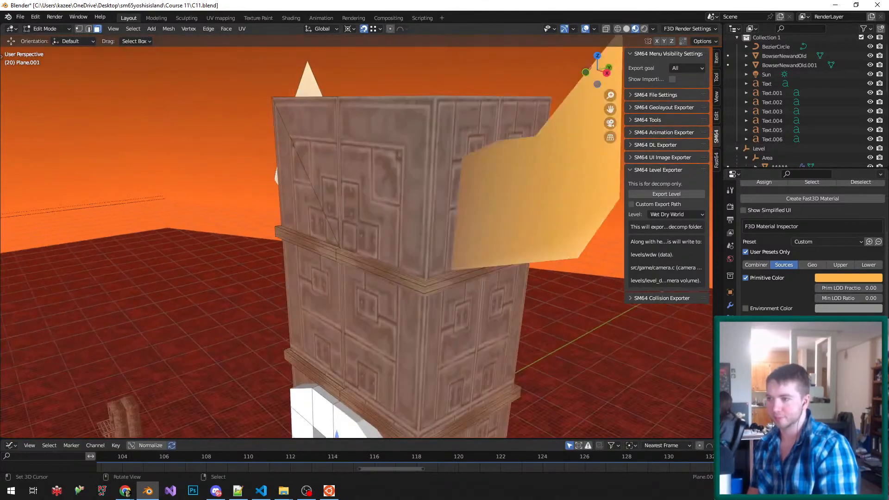
- Select all tower faces that share the patterned stone wall material and switch to vertex painting
{"action": "right_click", "coordinate": [315, 162]}
{"action": "scroll", "coordinate": [315, 162], "scroll_direction": "down", "scroll_amount": 3}
{"action": "scroll", "coordinate": [315, 162], "scroll_direction": "up", "scroll_amount": 3}
{"action": "middle_click_drag", "start_coordinate": [338, 241], "coordinate": [402, 245]}
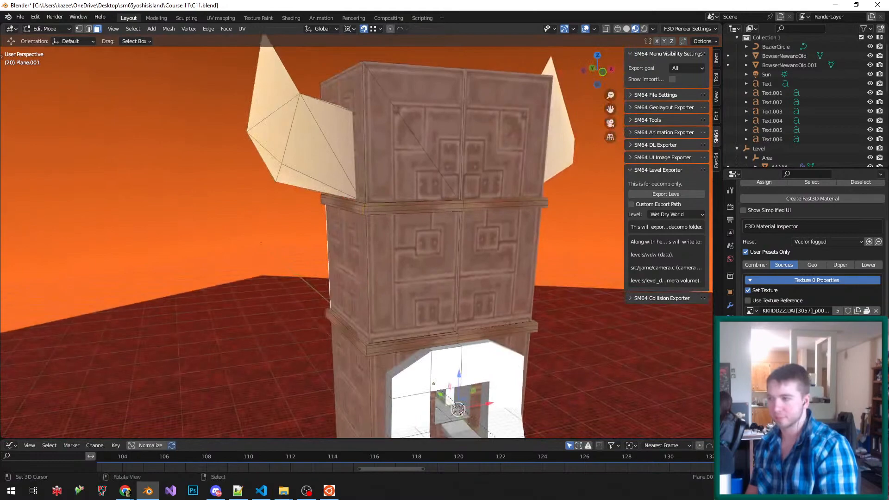
{"action": "right_click", "coordinate": [408, 255]}
{"action": "scroll", "coordinate": [407, 245], "scroll_direction": "down", "scroll_amount": 4}
{"action": "scroll", "coordinate": [452, 278], "scroll_direction": "up", "scroll_amount": 3}
{"action": "key", "text": "shift+g"}
{"action": "left_click", "coordinate": [469, 293]}
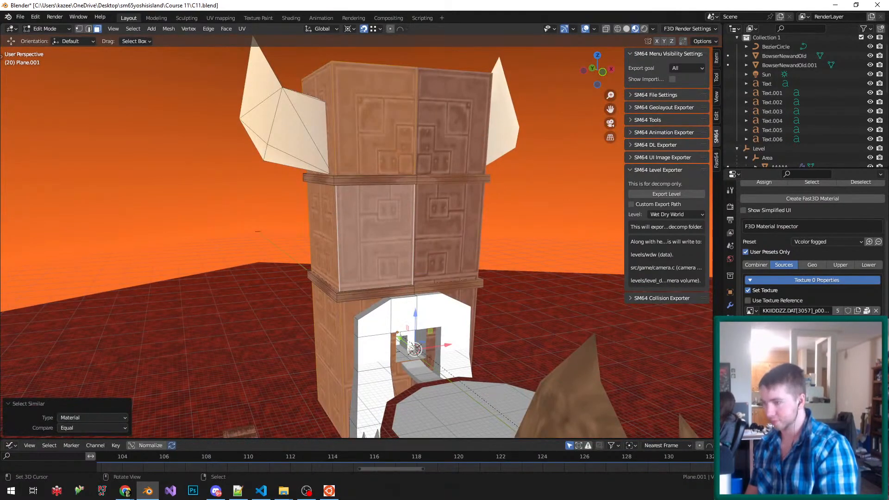
{"action": "key", "text": "Tab"}
{"action": "middle_click_drag", "start_coordinate": [386, 266], "coordinate": [392, 251]}
{"action": "scroll", "coordinate": [393, 251], "scroll_direction": "up", "scroll_amount": 3}
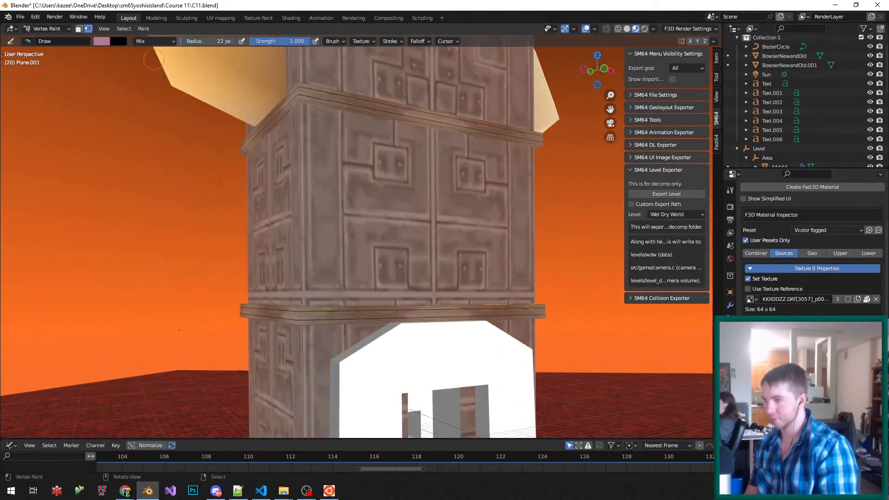
- Set the paint color to brown with hue 0.049, saturation 0.350 and value 0.527, and fill the selected wall faces with it
{"action": "left_click", "coordinate": [101, 41]}
{"action": "left_click_drag", "start_coordinate": [151, 143], "coordinate": [101, 142]}
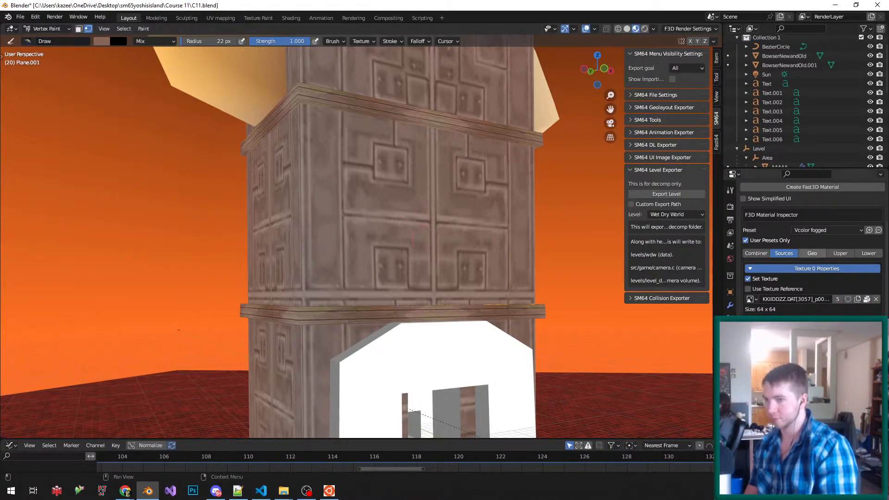
{"action": "left_click", "coordinate": [812, 254]}
{"action": "left_click", "coordinate": [784, 254]}
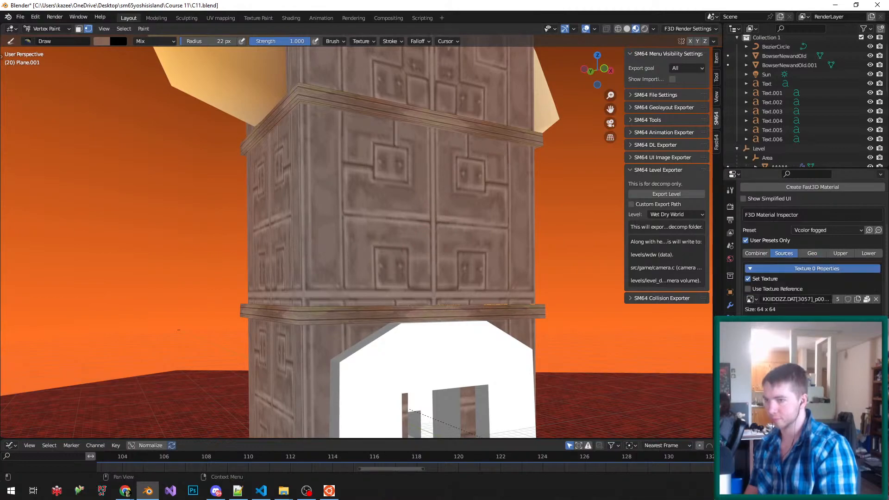
{"action": "left_click", "coordinate": [730, 357]}
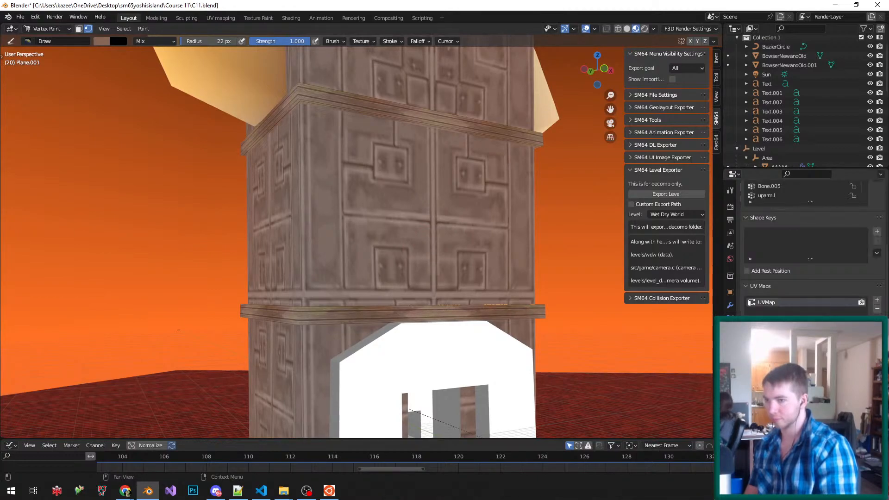
{"action": "key", "text": "shift+k"}
{"action": "scroll", "coordinate": [410, 208], "scroll_direction": "down", "scroll_amount": 3}
{"action": "middle_click_drag", "start_coordinate": [416, 201], "coordinate": [347, 206]}
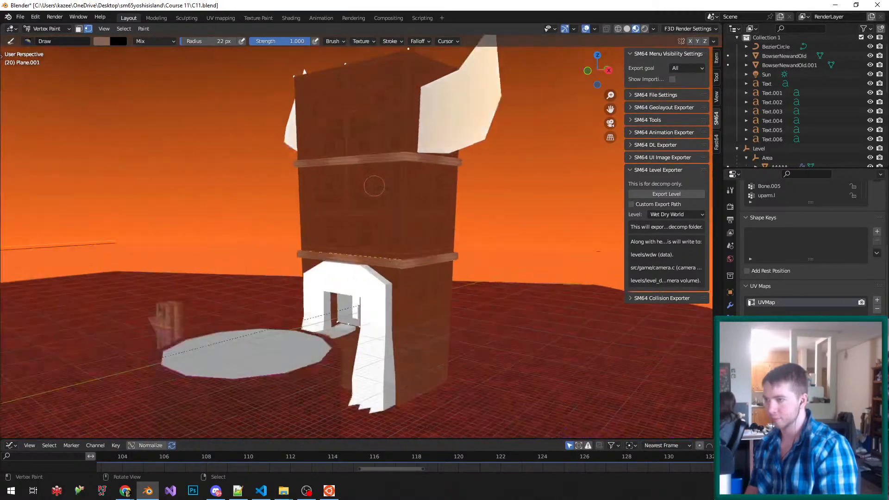
- Shift the paint color to olive with hue 0.132 and saturation 0.632, and refill the selected wall faces
{"action": "scroll", "coordinate": [357, 231], "scroll_direction": "up", "scroll_amount": 3}
{"action": "left_click", "coordinate": [102, 41]}
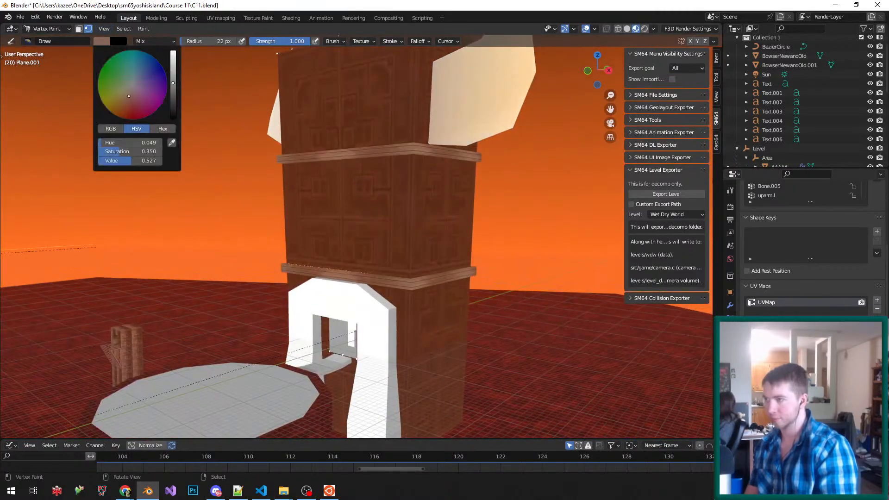
{"action": "left_click_drag", "start_coordinate": [115, 101], "coordinate": [116, 99]}
{"action": "key", "text": "shift+k"}
{"action": "middle_click_drag", "start_coordinate": [366, 199], "coordinate": [403, 195]}
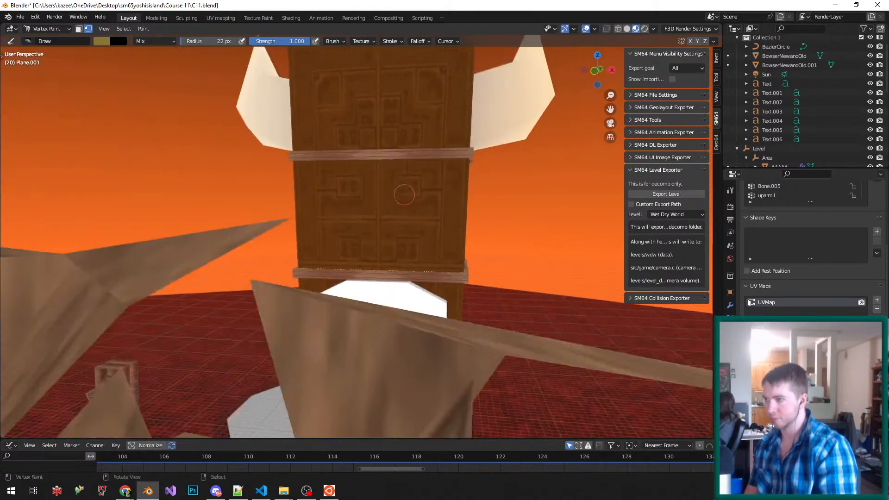
- Brighten the olive paint color, refill the selected wall faces, return to object mode and save the file
{"action": "scroll", "coordinate": [403, 195], "scroll_direction": "up", "scroll_amount": 3}
{"action": "left_click", "coordinate": [101, 40]}
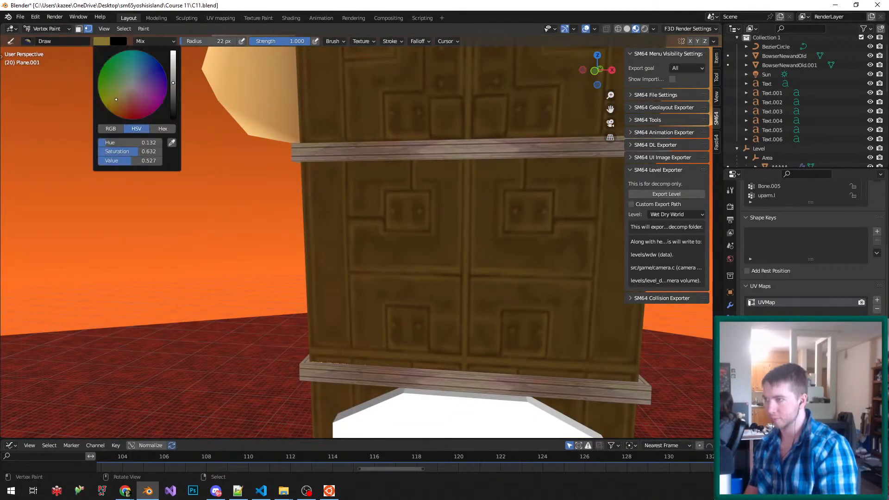
{"action": "left_click_drag", "start_coordinate": [173, 82], "coordinate": [174, 69]}
{"action": "key", "text": "shift+k"}
{"action": "scroll", "coordinate": [373, 199], "scroll_direction": "up", "scroll_amount": 5}
{"action": "scroll", "coordinate": [377, 194], "scroll_direction": "down", "scroll_amount": 8}
{"action": "middle_click_drag", "start_coordinate": [376, 194], "coordinate": [342, 204]}
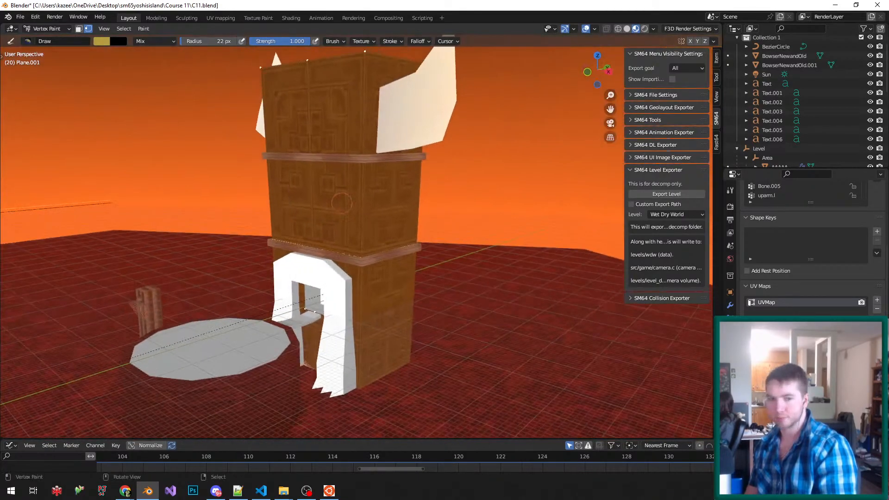
{"action": "key", "text": "ctrl+Tab"}
{"action": "key", "text": "ctrl+s"}
{"action": "scroll", "coordinate": [341, 202], "scroll_direction": "up", "scroll_amount": 2}
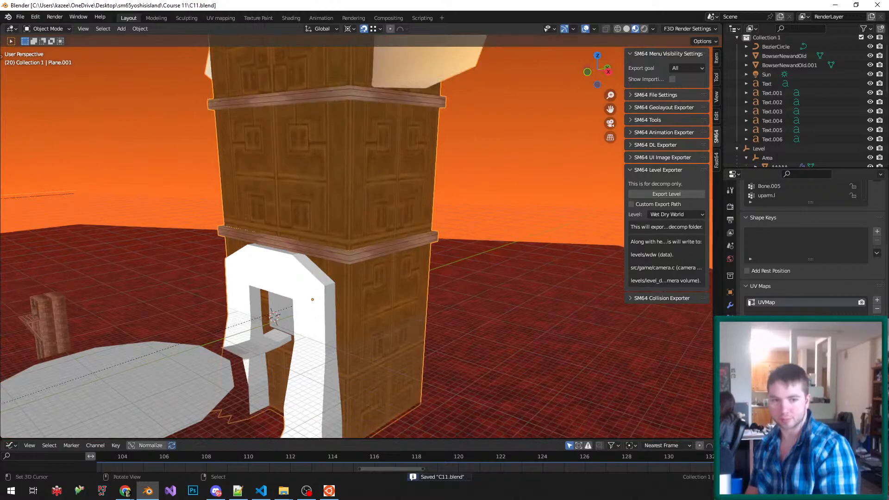
- Examine the recolored walls around the tower doorway and show the settings of their stone material
{"action": "middle_click_drag", "start_coordinate": [341, 202], "coordinate": [394, 205]}
{"action": "scroll", "coordinate": [356, 236], "scroll_direction": "up", "scroll_amount": 2}
{"action": "middle_click_drag", "start_coordinate": [356, 236], "coordinate": [384, 232]}
{"action": "key", "text": "Tab"}
{"action": "key", "text": "ctrl+s"}
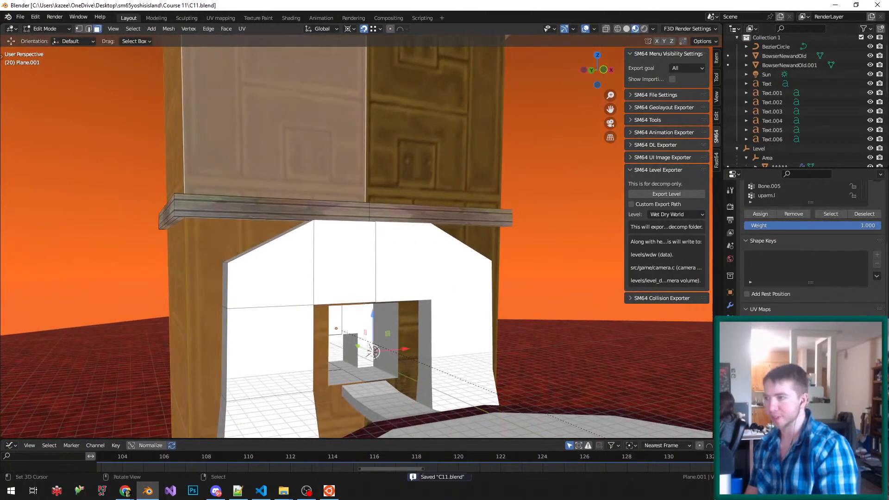
{"action": "scroll", "coordinate": [384, 231], "scroll_direction": "down", "scroll_amount": 3}
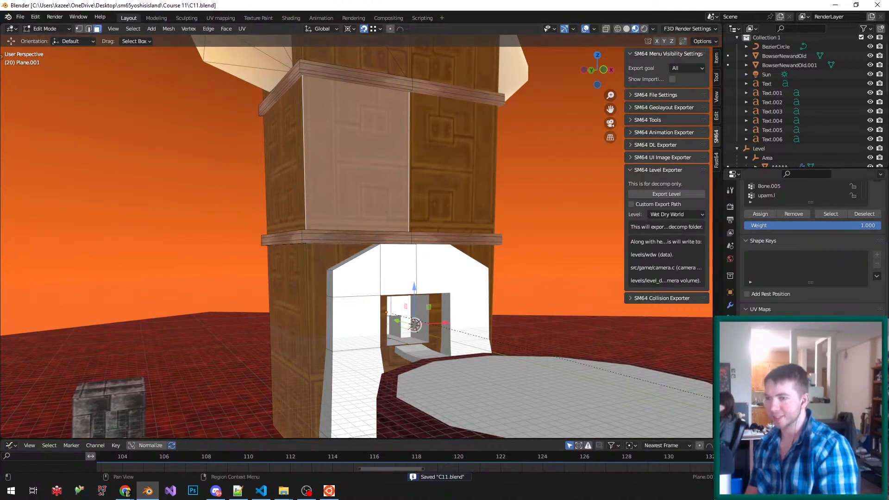
{"action": "left_click", "coordinate": [729, 370]}
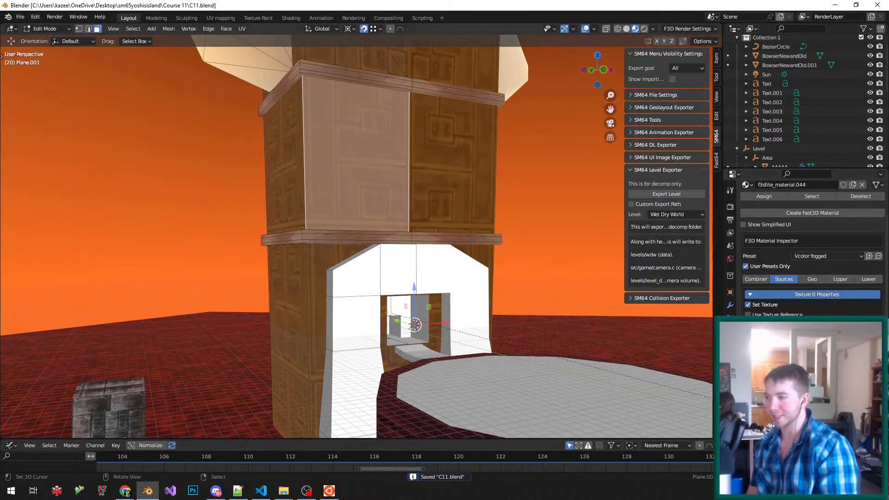
{"action": "scroll", "coordinate": [334, 121], "scroll_direction": "up", "scroll_amount": 2}
{"action": "scroll", "coordinate": [334, 122], "scroll_direction": "down", "scroll_amount": 2}
{"action": "middle_click_drag", "start_coordinate": [334, 122], "coordinate": [341, 133]}
{"action": "key", "text": "Tab"}
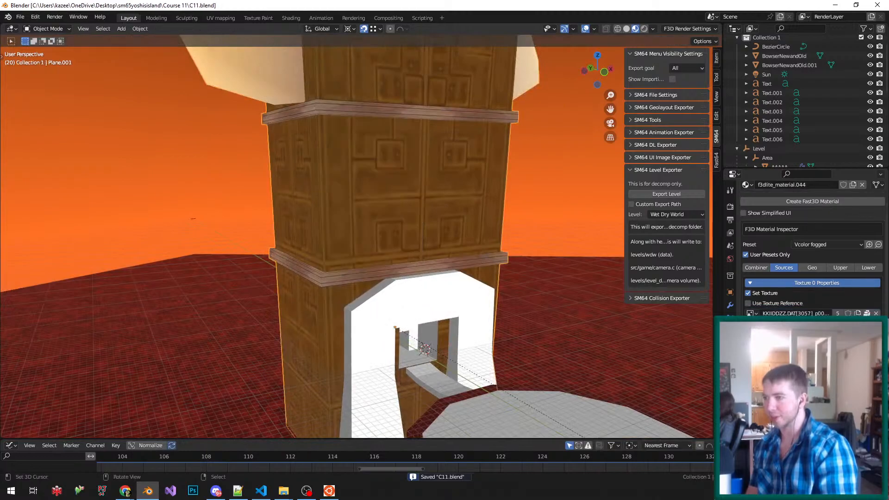
{"action": "key", "text": "Tab"}
- Switch to the UV mapping workspace, frame the selected wall faces, return to object mode and save the file
{"action": "left_click", "coordinate": [221, 17]}
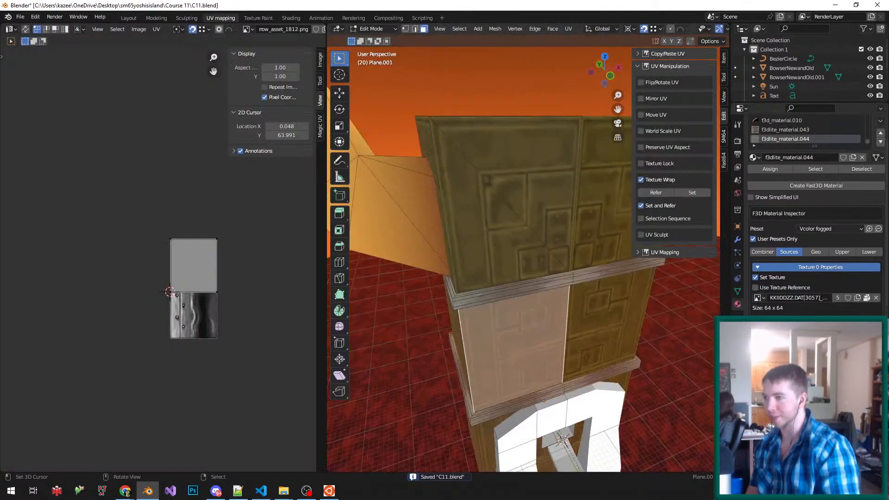
{"action": "key", "text": "KP_Decimal"}
{"action": "key", "text": "Tab"}
{"action": "key", "text": "ctrl+s"}
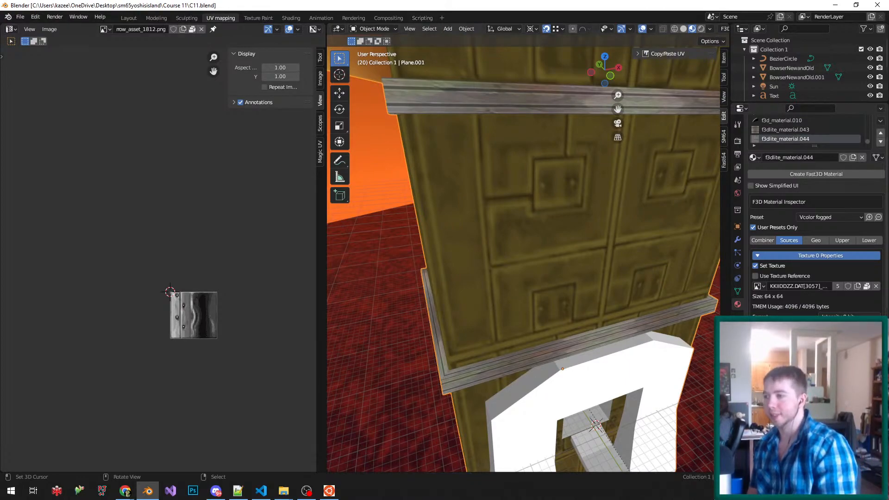
- Show the wall material's texture KKIIDDZZ.DAT[3057]_p00.png in the UV editor and save the file
{"action": "left_click", "coordinate": [799, 286]}
{"action": "key", "text": "ctrl+c"}
{"action": "key", "text": "Return"}
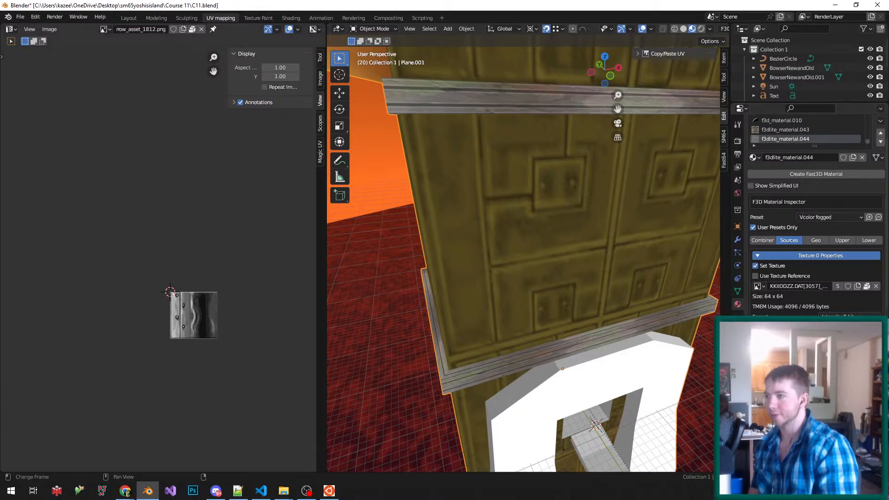
{"action": "key", "text": "Tab"}
{"action": "left_click", "coordinate": [248, 29]}
{"action": "key", "text": "ctrl+v"}
{"action": "key", "text": "Return"}
{"action": "scroll", "coordinate": [216, 315], "scroll_direction": "up", "scroll_amount": 3}
{"action": "key", "text": "Tab"}
{"action": "key", "text": "ctrl+s"}
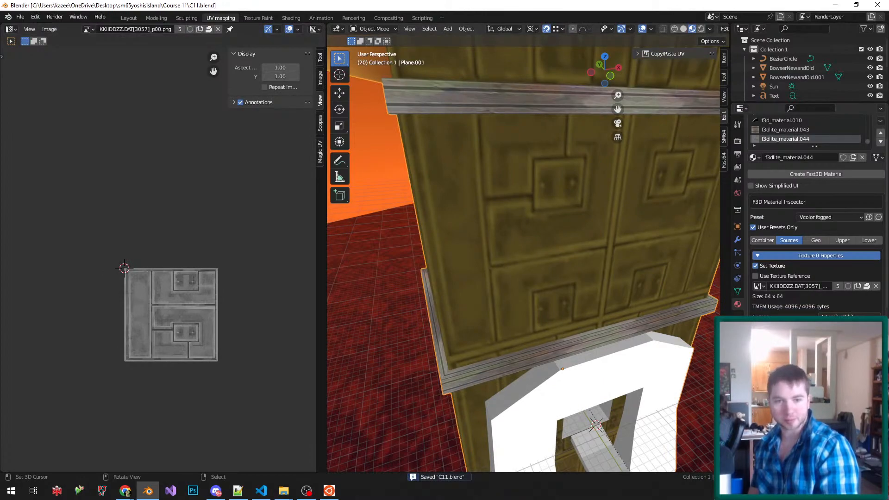
- Find KKIIDDZZ.DAT[3057]_p00.png in the sorted textures folder and open it in Photoshop
{"action": "middle_click_drag", "start_coordinate": [523, 278], "coordinate": [548, 250]}
{"action": "scroll", "coordinate": [123, 327], "scroll_direction": "up", "scroll_amount": 5}
{"action": "scroll", "coordinate": [198, 310], "scroll_direction": "down", "scroll_amount": 3}
{"action": "scroll", "coordinate": [301, 310], "scroll_direction": "up", "scroll_amount": 3}
{"action": "key", "text": "Tab"}
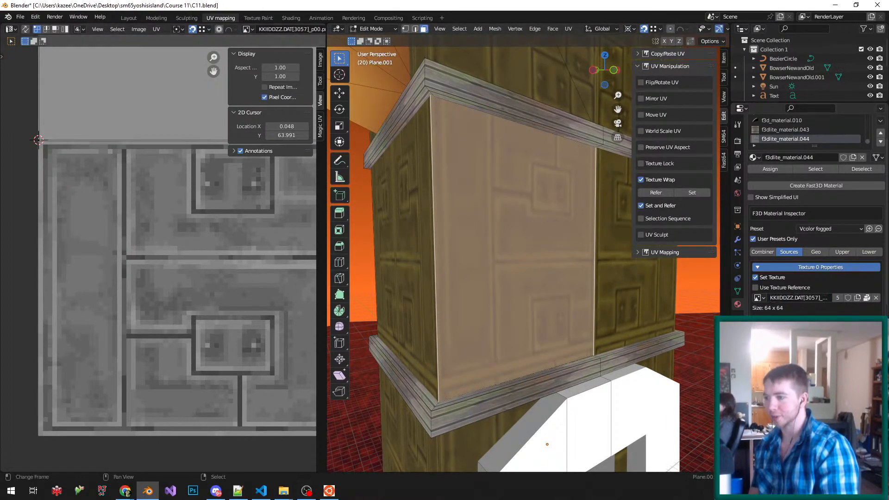
{"action": "left_click", "coordinate": [283, 490]}
{"action": "left_click", "coordinate": [234, 452]}
{"action": "left_click_drag", "start_coordinate": [555, 72], "coordinate": [0, 153]}
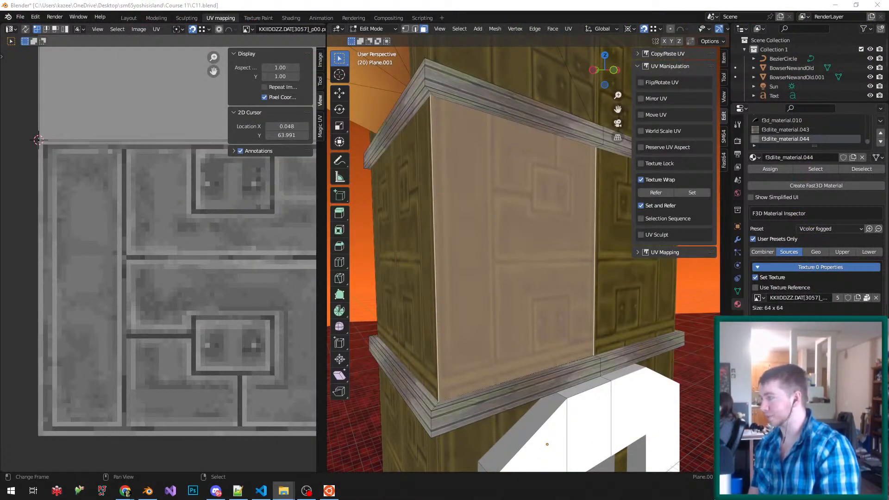
{"action": "left_click_drag", "start_coordinate": [0, 153], "coordinate": [629, 66]}
{"action": "left_click", "coordinate": [328, 156]}
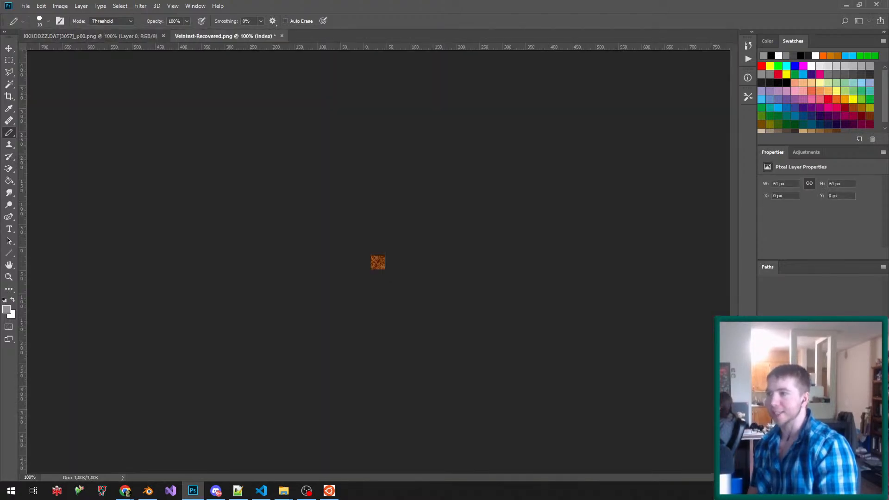
- Close Veintest-Recovered.png without saving and fit the stone texture to the view
{"action": "key", "text": "ctrl+w"}
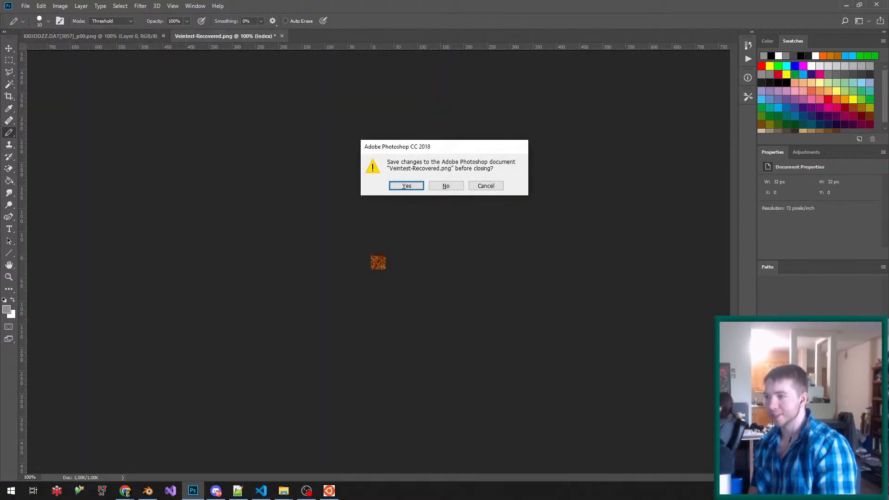
{"action": "key", "text": "n"}
{"action": "key", "text": "ctrl+0"}
{"action": "key", "text": "ctrl+minus"}
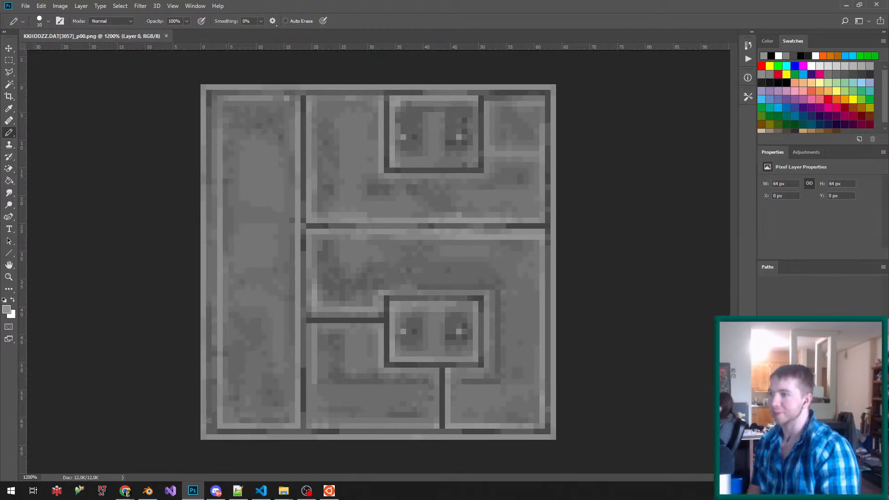
- Try a 19 by 64 px rectangular selection over the texture's left strip, clear it and minimize Photoshop
{"action": "key", "text": "m"}
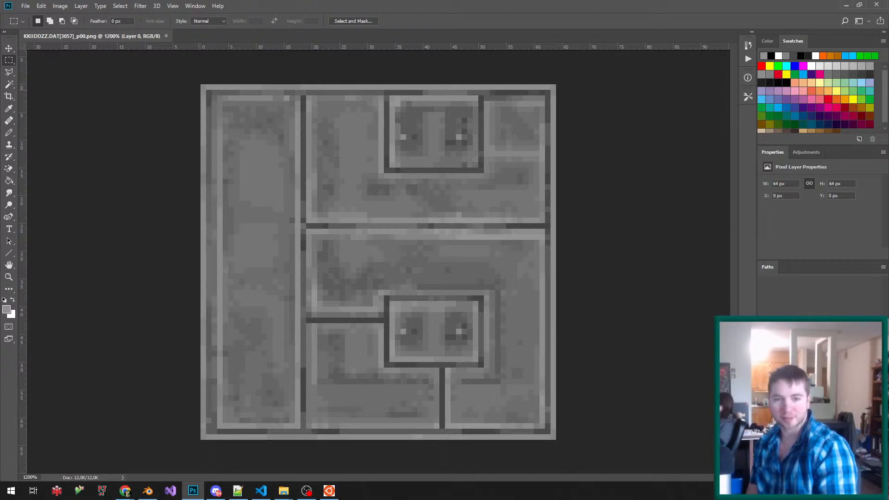
{"action": "left_click_drag", "start_coordinate": [202, 85], "coordinate": [308, 415]}
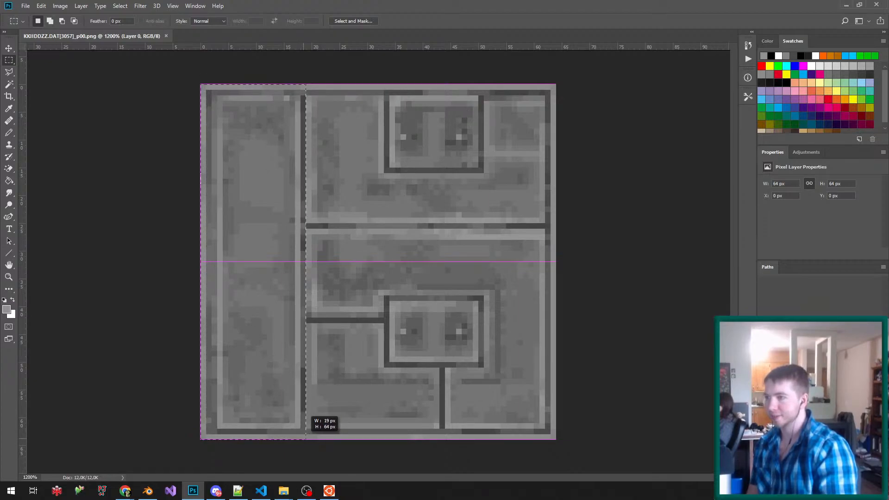
{"action": "left_click_drag", "start_coordinate": [308, 415], "coordinate": [309, 414]}
{"action": "key", "text": "ctrl+d"}
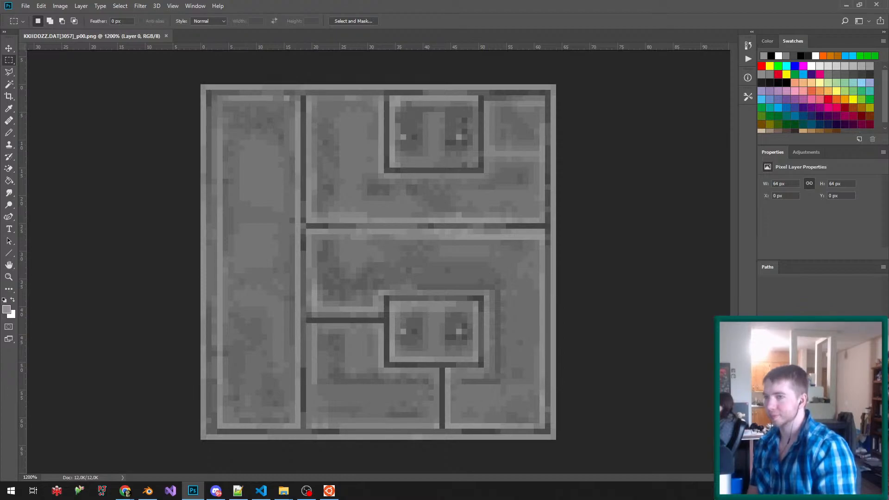
{"action": "left_click", "coordinate": [847, 5]}
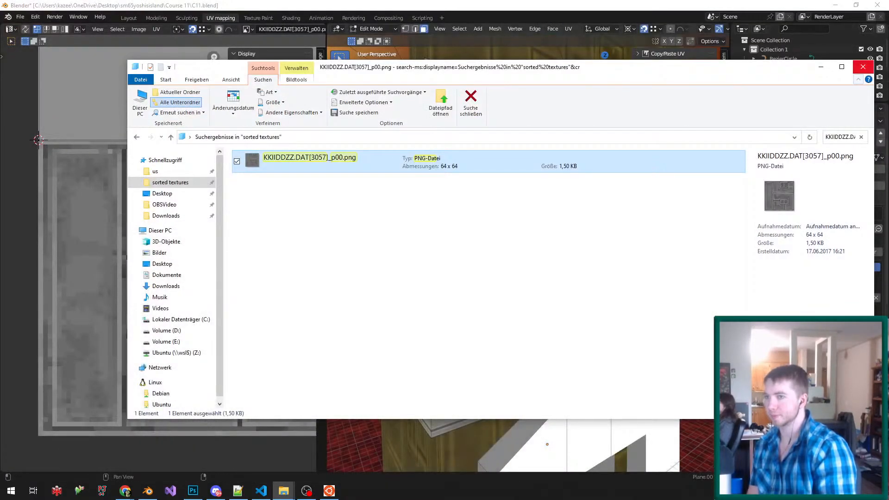
- Open the metal folder of the sorted textures and move its window up to show more thumbnails
{"action": "key", "text": "alt+Left"}
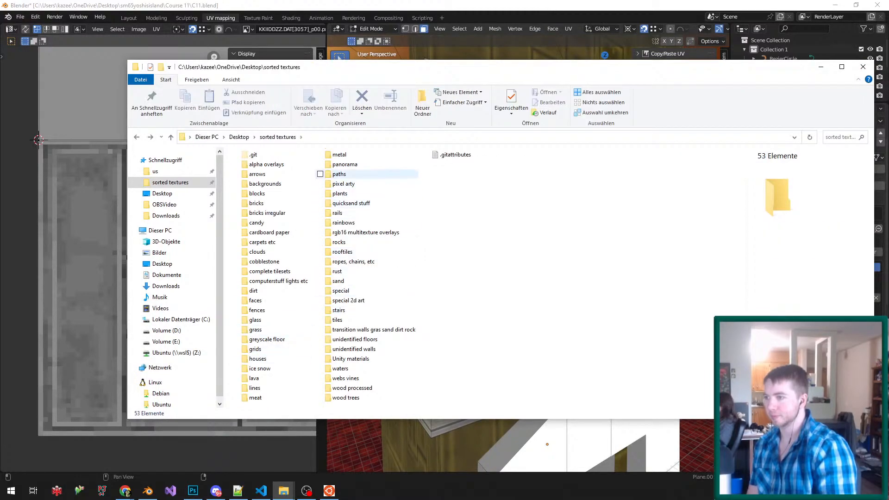
{"action": "double_click", "coordinate": [340, 154]}
{"action": "left_click_drag", "start_coordinate": [396, 69], "coordinate": [384, 135]}
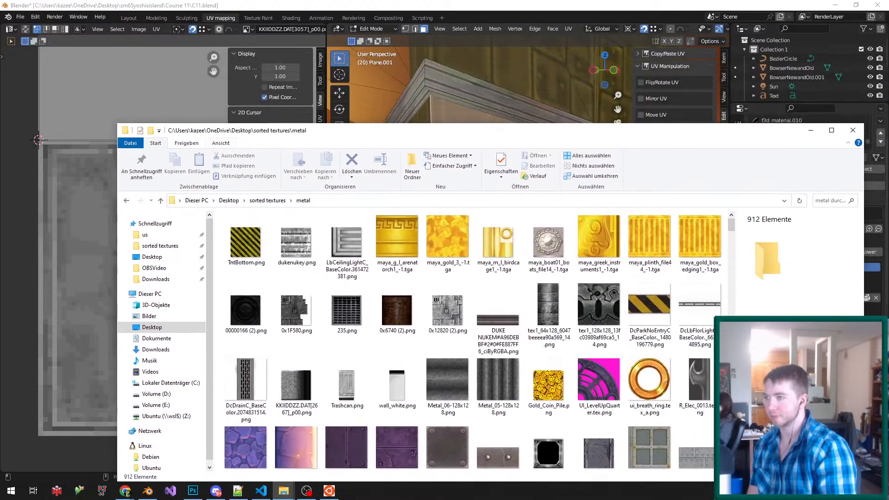
{"action": "left_click_drag", "start_coordinate": [198, 123], "coordinate": [197, 22]}
{"action": "key", "text": "alt+Left"}
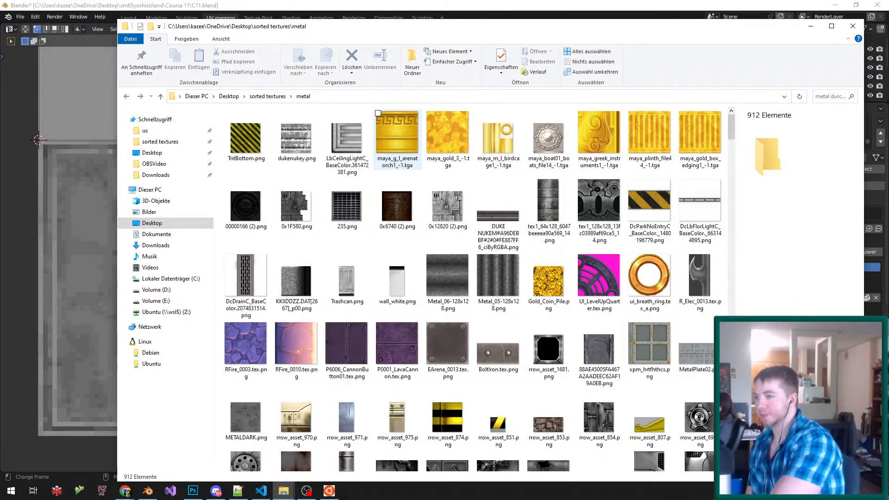
- Preview gold and grey plate textures in the first part of the metal folder as candidates for the tower
{"action": "left_click", "coordinate": [599, 139]}
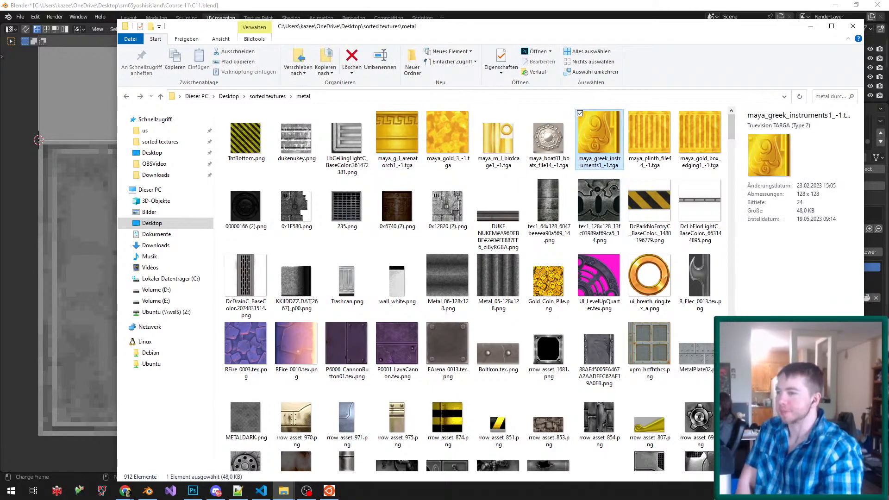
{"action": "left_click", "coordinate": [397, 139]}
{"action": "scroll", "coordinate": [350, 176], "scroll_direction": "down", "scroll_amount": 6}
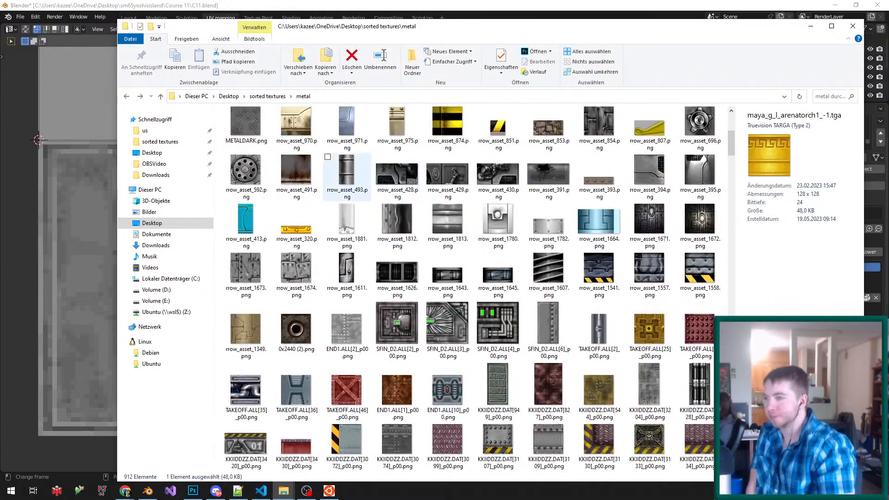
{"action": "left_click", "coordinate": [448, 220]}
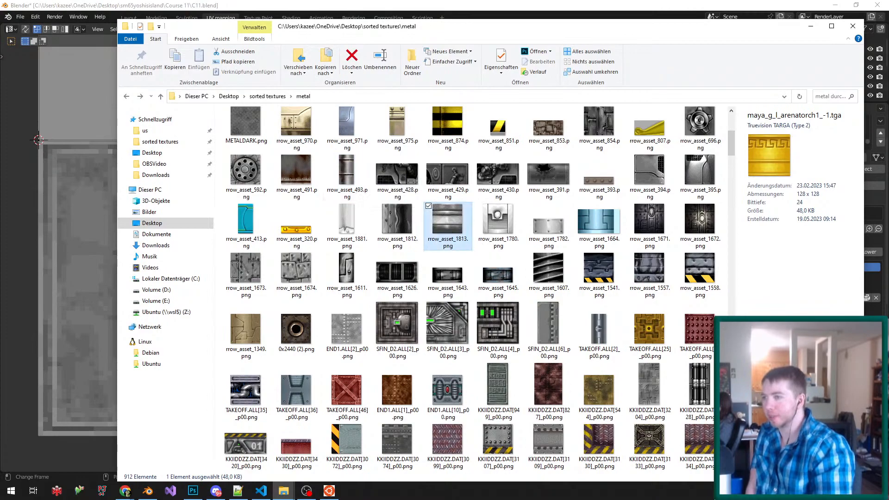
{"action": "scroll", "coordinate": [447, 220], "scroll_direction": "down", "scroll_amount": 3}
{"action": "left_click", "coordinate": [447, 257]}
{"action": "scroll", "coordinate": [448, 257], "scroll_direction": "down", "scroll_amount": 3}
{"action": "left_click", "coordinate": [448, 257]}
{"action": "left_click", "coordinate": [498, 257]}
{"action": "scroll", "coordinate": [498, 257], "scroll_direction": "down", "scroll_amount": 3}
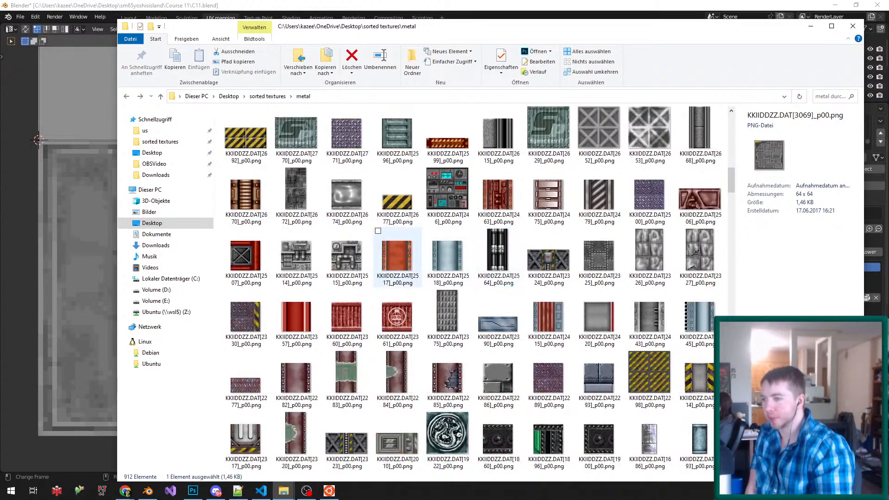
- Preview the KKIIDDZZ.DAT metal textures, including numbers 2674, 2672, 246 and 1922, for suitable tower details
{"action": "left_click", "coordinate": [397, 196]}
{"action": "left_click", "coordinate": [346, 196]}
{"action": "left_click", "coordinate": [296, 196]}
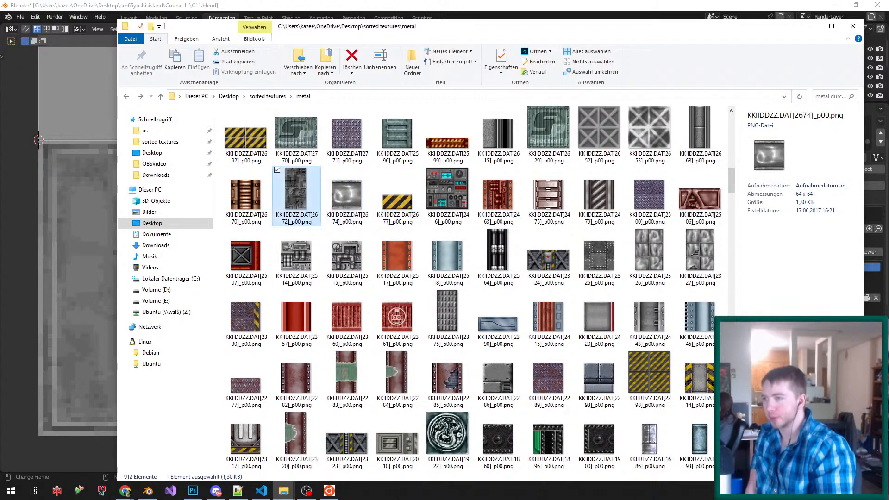
{"action": "left_click", "coordinate": [448, 196]}
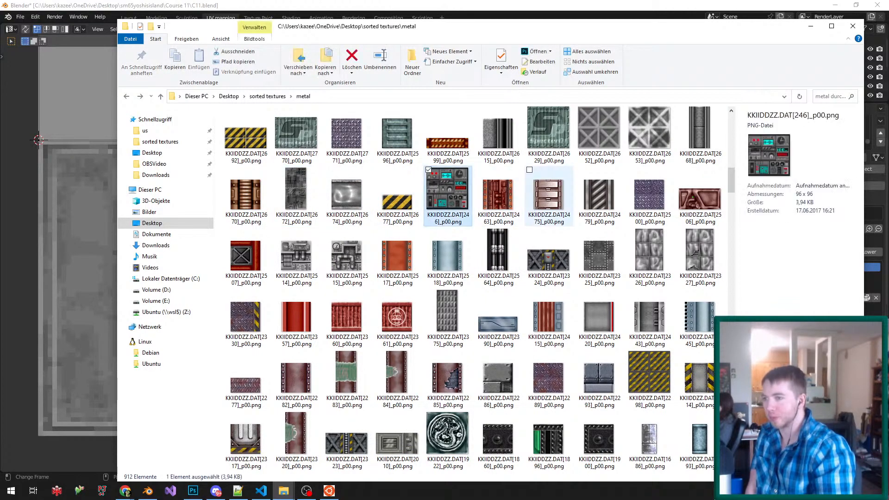
{"action": "left_click", "coordinate": [498, 195]}
{"action": "scroll", "coordinate": [497, 196], "scroll_direction": "down", "scroll_amount": 3}
{"action": "left_click", "coordinate": [447, 229]}
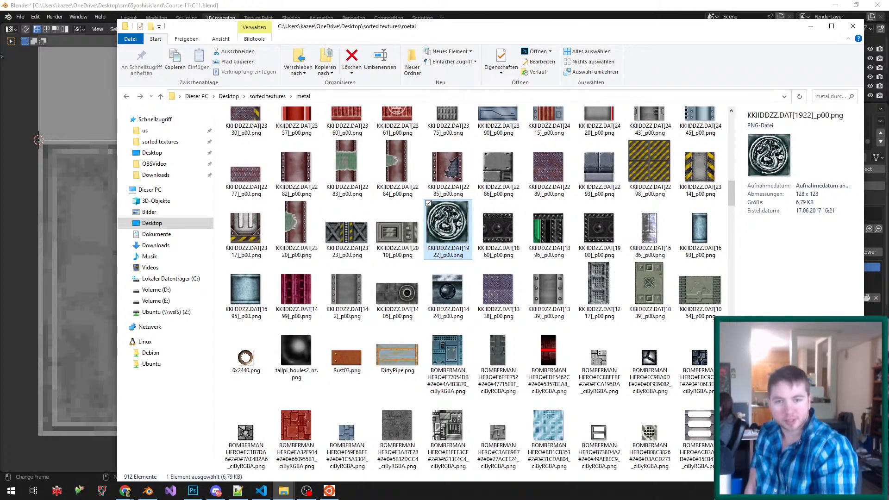
{"action": "scroll", "coordinate": [448, 217], "scroll_direction": "down", "scroll_amount": 3}
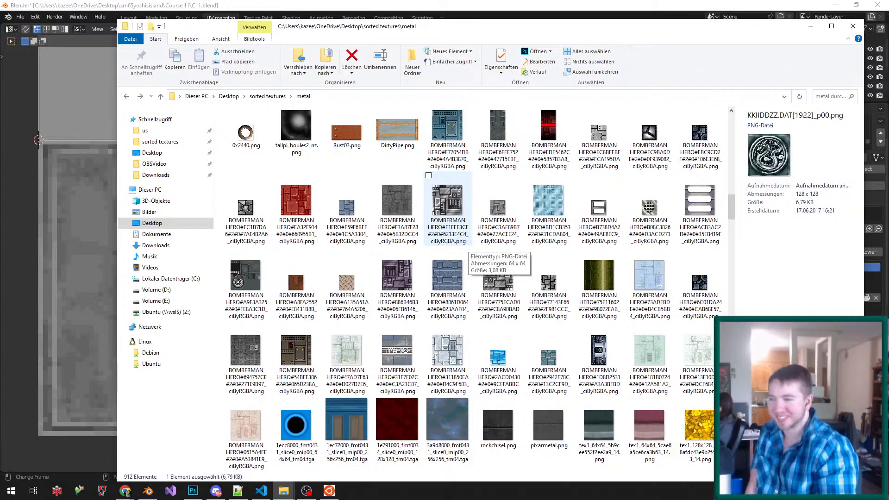
- Look through the Bomberman Hero, barrel and Glover textures down to machines_toyoenbou01_txy.png for a suitable metal surface
{"action": "left_click", "coordinate": [447, 214]}
{"action": "scroll", "coordinate": [448, 232], "scroll_direction": "down", "scroll_amount": 3}
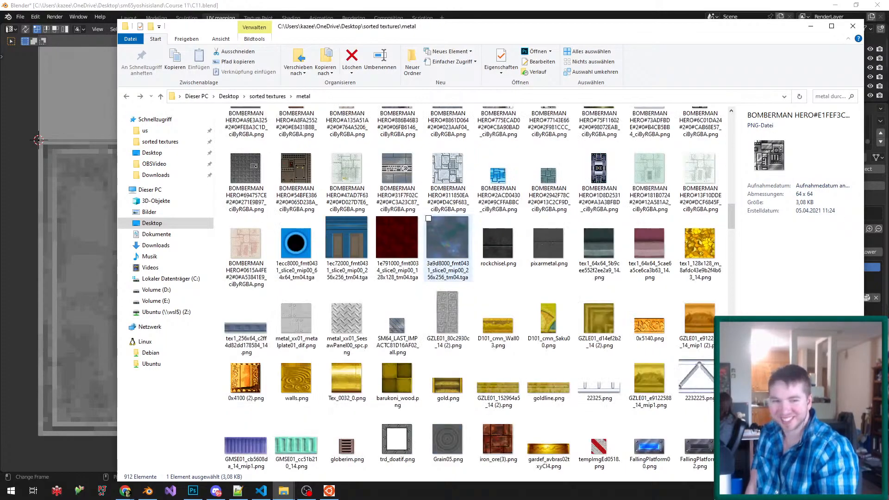
{"action": "scroll", "coordinate": [456, 250], "scroll_direction": "down", "scroll_amount": 3}
{"action": "left_click", "coordinate": [447, 278]}
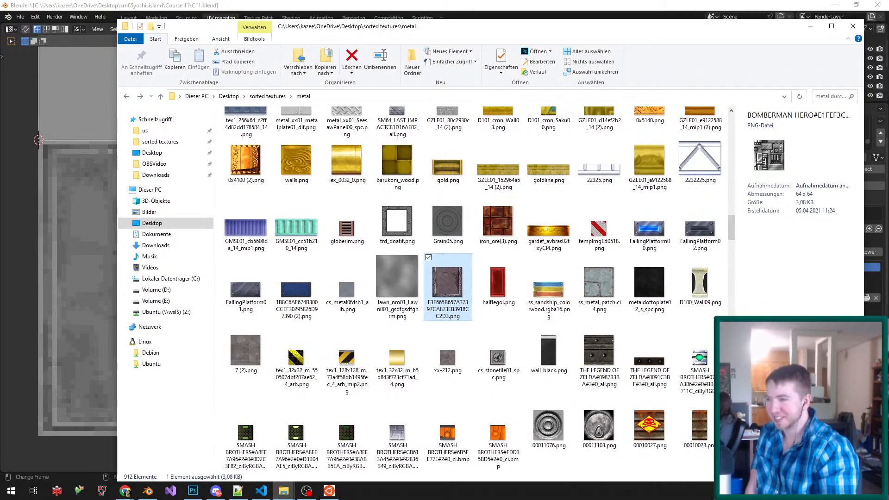
{"action": "scroll", "coordinate": [448, 287], "scroll_direction": "down", "scroll_amount": 2}
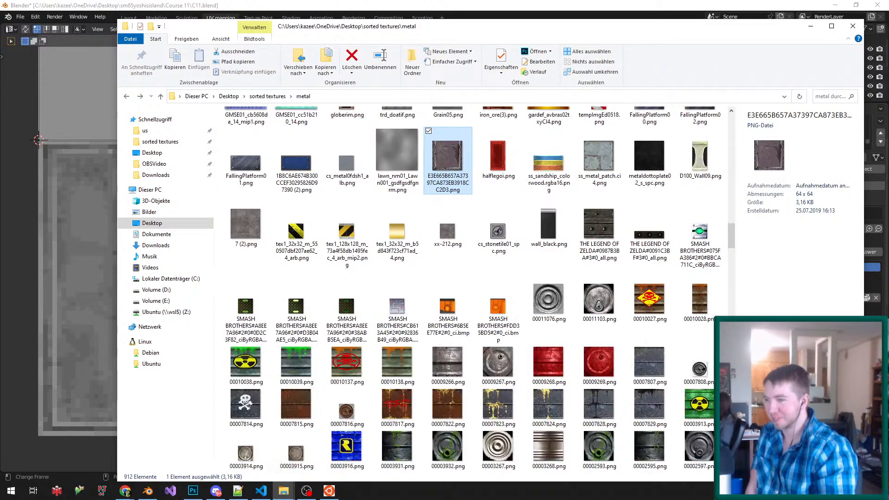
{"action": "scroll", "coordinate": [448, 255], "scroll_direction": "down", "scroll_amount": 3}
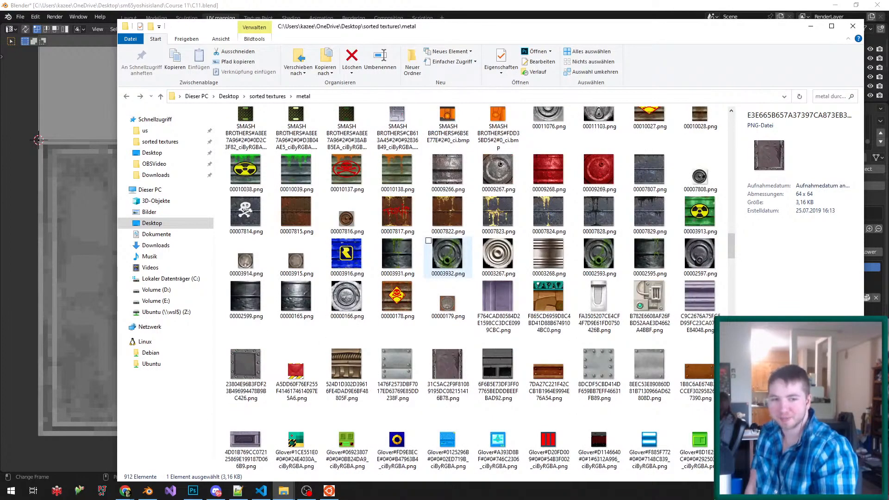
{"action": "scroll", "coordinate": [448, 254], "scroll_direction": "down", "scroll_amount": 3}
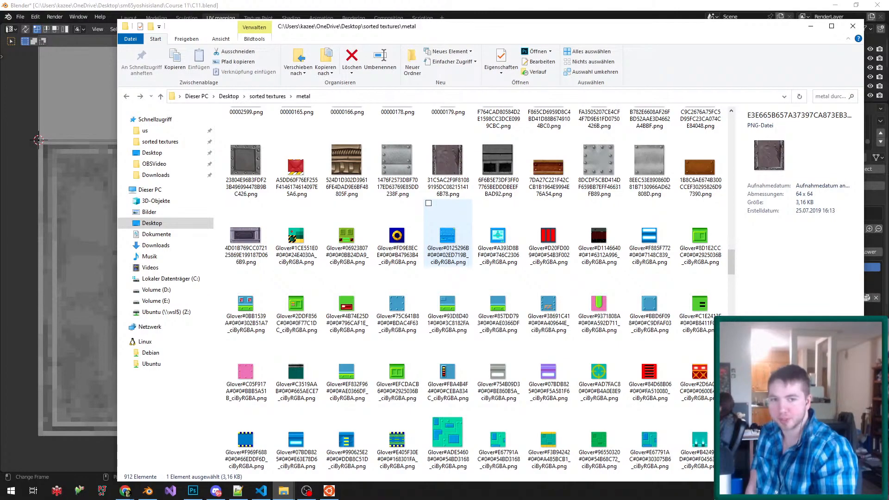
{"action": "scroll", "coordinate": [445, 273], "scroll_direction": "down", "scroll_amount": 3}
{"action": "left_click", "coordinate": [445, 273]}
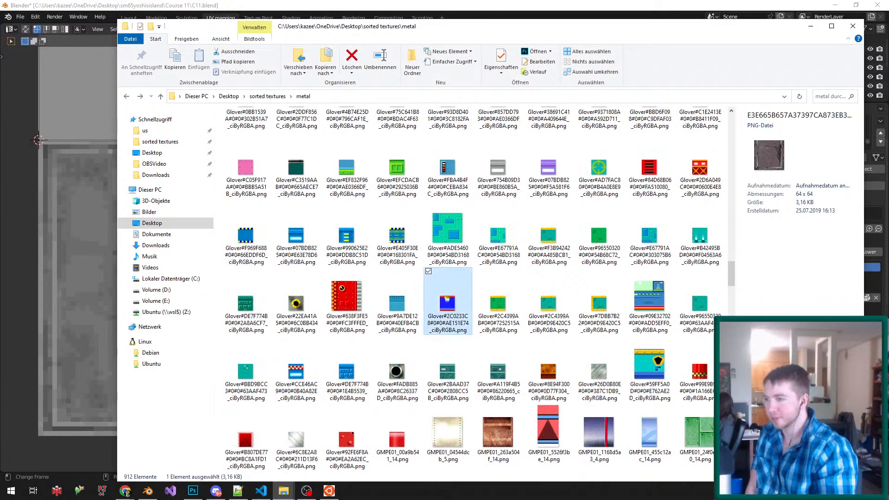
{"action": "scroll", "coordinate": [445, 273], "scroll_direction": "down", "scroll_amount": 3}
{"action": "left_click", "coordinate": [447, 301]}
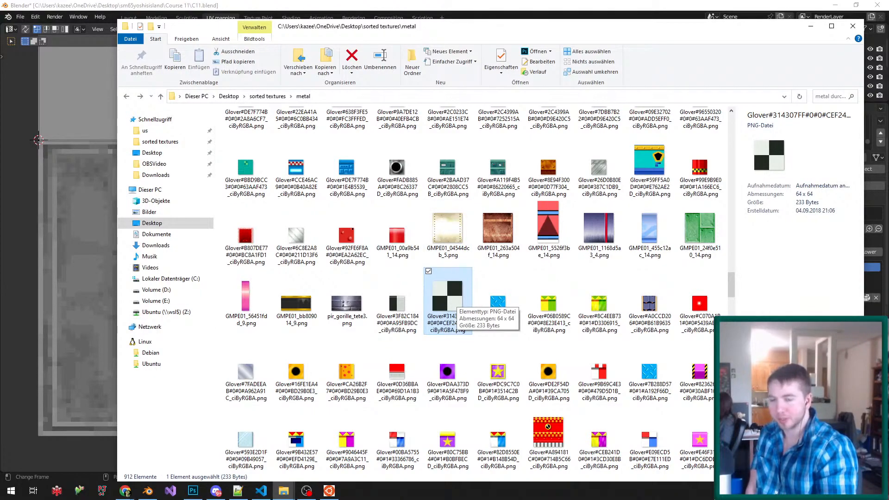
{"action": "scroll", "coordinate": [456, 298], "scroll_direction": "down", "scroll_amount": 3}
{"action": "left_click", "coordinate": [456, 310]}
{"action": "scroll", "coordinate": [456, 310], "scroll_direction": "down", "scroll_amount": 3}
{"action": "left_click", "coordinate": [452, 315]}
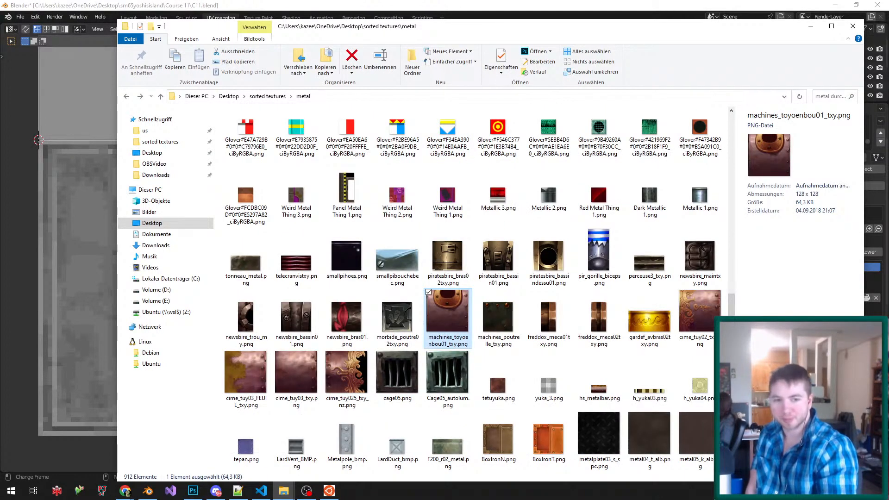
- Compare the textures around newsbire_bras01.png and the numbered riveted plates such as 3507736.png and 3466800.png
{"action": "key", "text": "Left"}
{"action": "key", "text": "Left"}
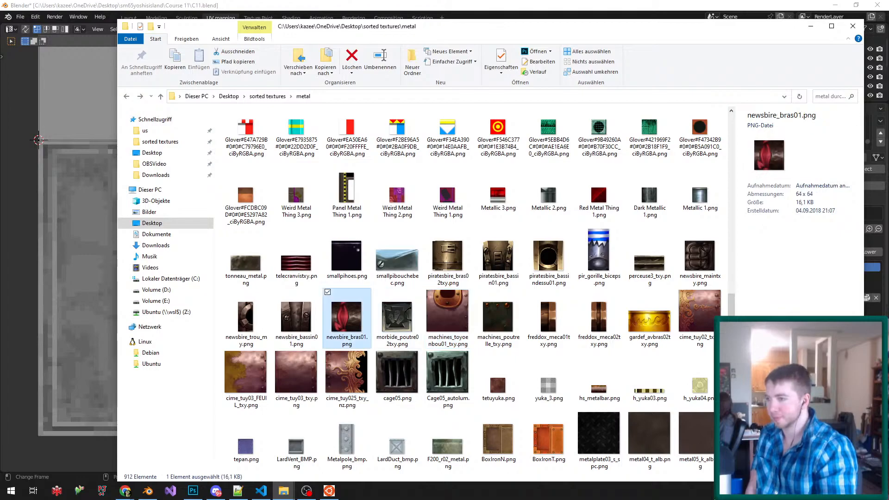
{"action": "key", "text": "Down"}
{"action": "key", "text": "Down"}
{"action": "key", "text": "Down"}
{"action": "scroll", "coordinate": [347, 300], "scroll_direction": "down", "scroll_amount": 3}
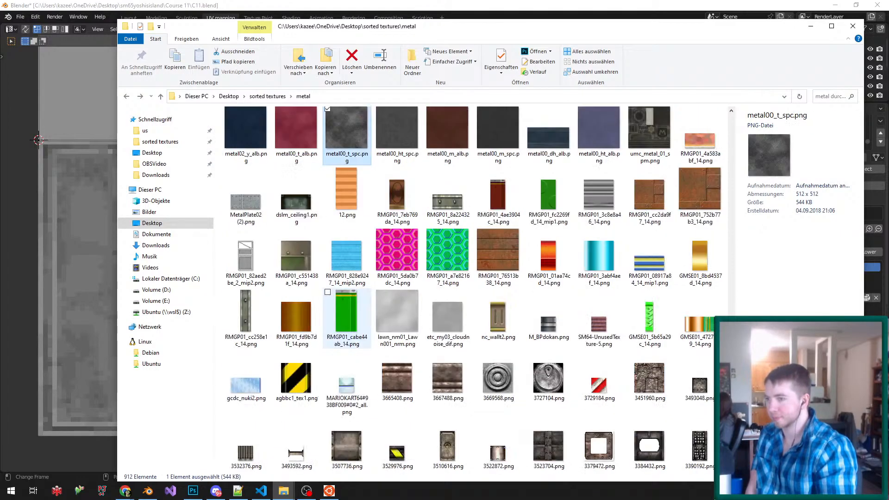
{"action": "left_click", "coordinate": [346, 301]}
{"action": "scroll", "coordinate": [347, 301], "scroll_direction": "down", "scroll_amount": 3}
{"action": "left_click", "coordinate": [347, 287]}
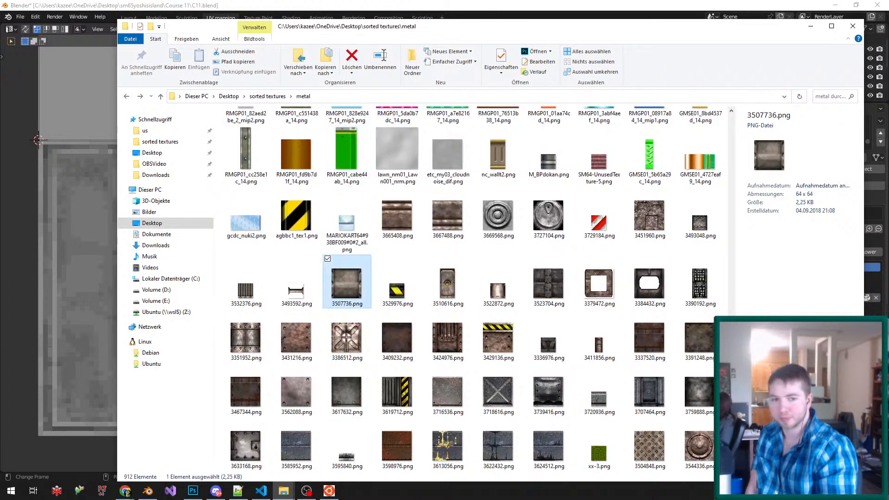
{"action": "scroll", "coordinate": [347, 301], "scroll_direction": "down", "scroll_amount": 3}
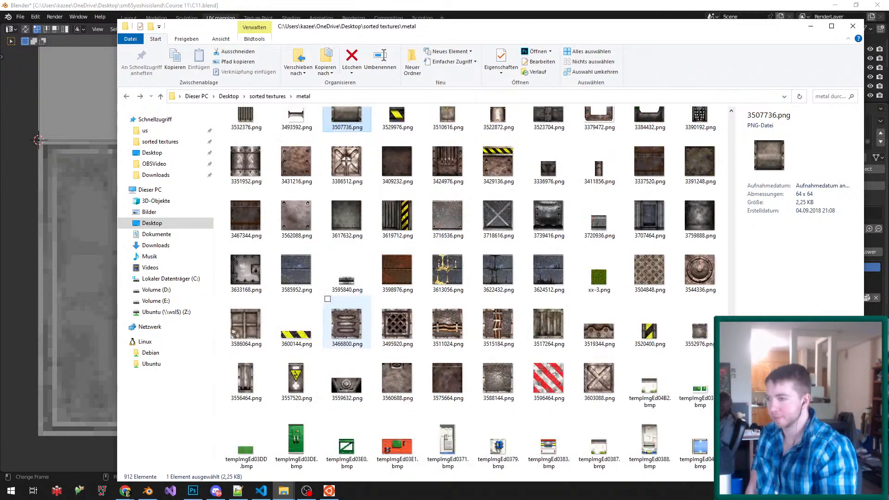
{"action": "left_click", "coordinate": [347, 300]}
{"action": "scroll", "coordinate": [347, 301], "scroll_direction": "down", "scroll_amount": 3}
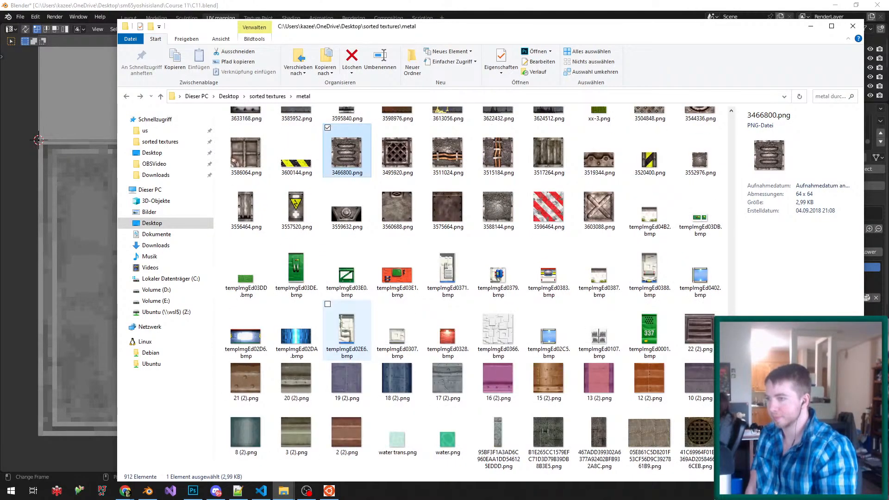
- Examine the rusty plate textures, previewing 0x4D20.png and 3491344.png as candidates for the tower
{"action": "scroll", "coordinate": [347, 301], "scroll_direction": "down", "scroll_amount": 3}
{"action": "left_click", "coordinate": [346, 301]}
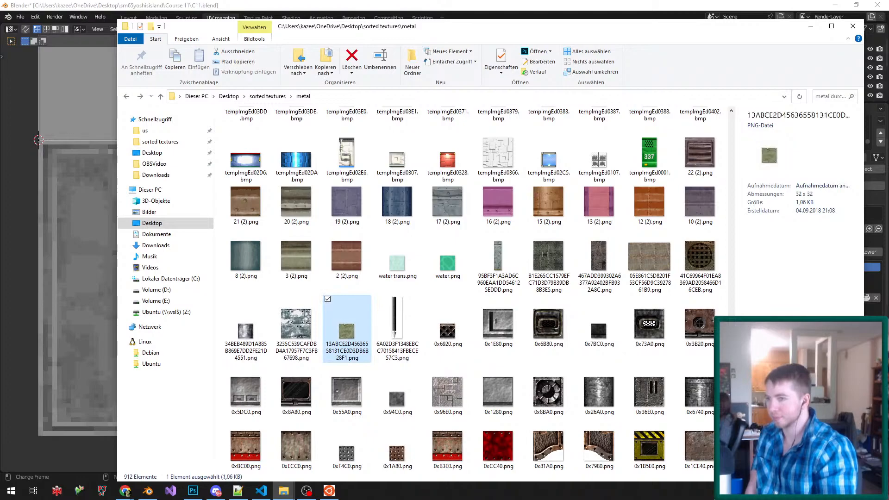
{"action": "scroll", "coordinate": [347, 301], "scroll_direction": "down", "scroll_amount": 3}
{"action": "scroll", "coordinate": [347, 300], "scroll_direction": "down", "scroll_amount": 3}
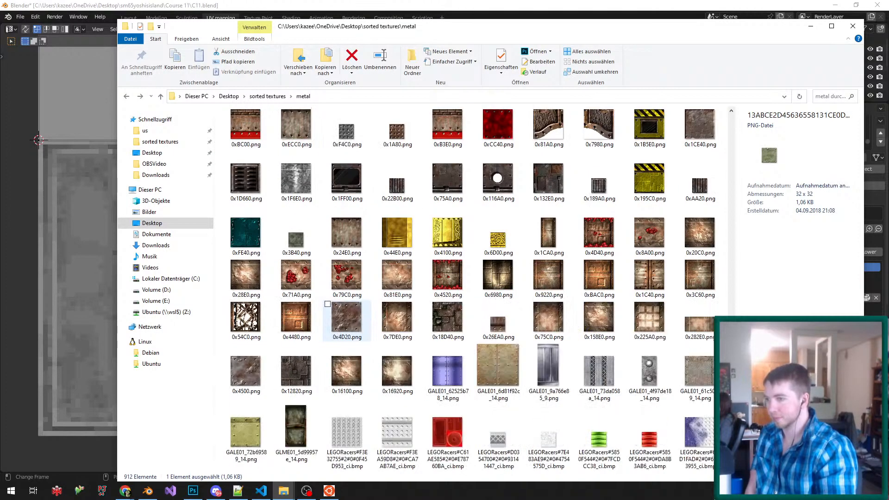
{"action": "left_click", "coordinate": [347, 315]}
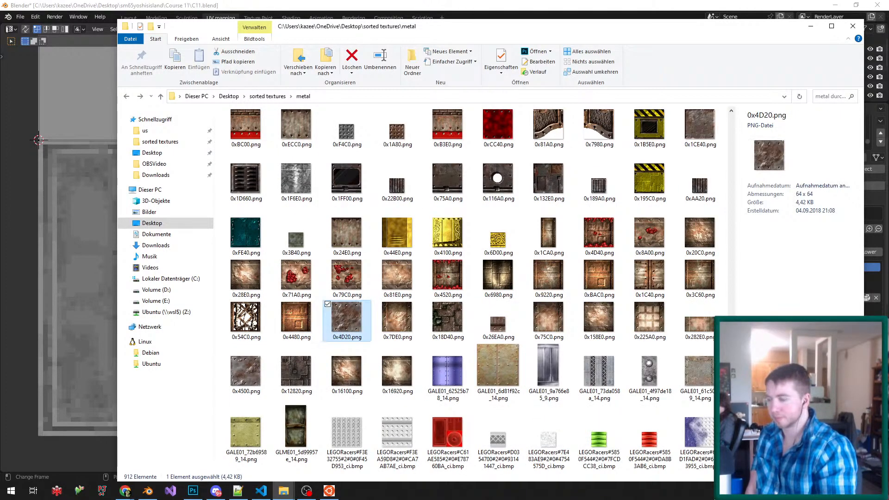
{"action": "scroll", "coordinate": [347, 301], "scroll_direction": "down", "scroll_amount": 3}
{"action": "left_click", "coordinate": [347, 298]}
{"action": "left_click", "coordinate": [448, 298]}
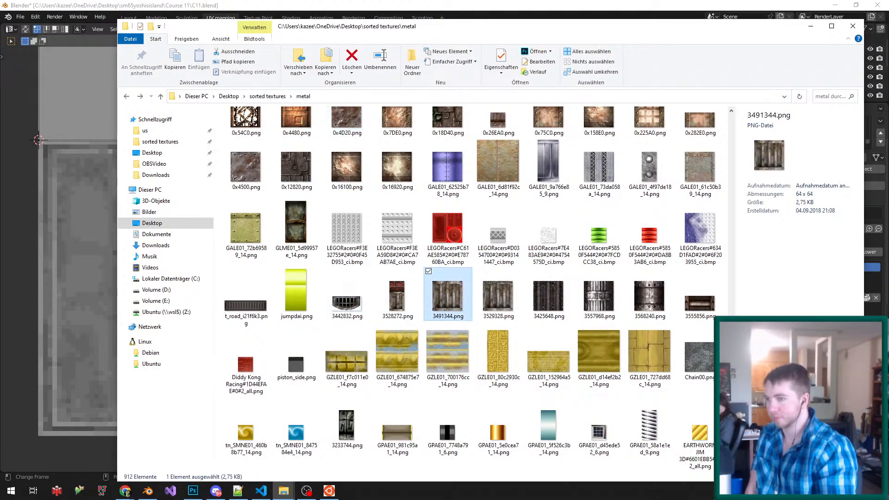
- Search the Earthworm Jim, Tile and Duke Nukem textures further down the metal folder for a tower detail texture
{"action": "scroll", "coordinate": [448, 299], "scroll_direction": "down", "scroll_amount": 10}
{"action": "left_click", "coordinate": [447, 299]}
{"action": "scroll", "coordinate": [447, 298], "scroll_direction": "down", "scroll_amount": 3}
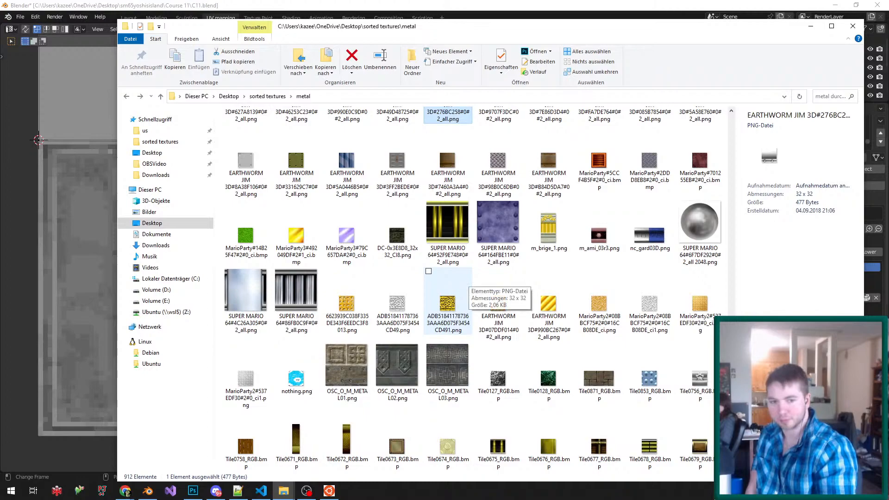
{"action": "scroll", "coordinate": [448, 296], "scroll_direction": "down", "scroll_amount": 3}
{"action": "left_click", "coordinate": [448, 297]}
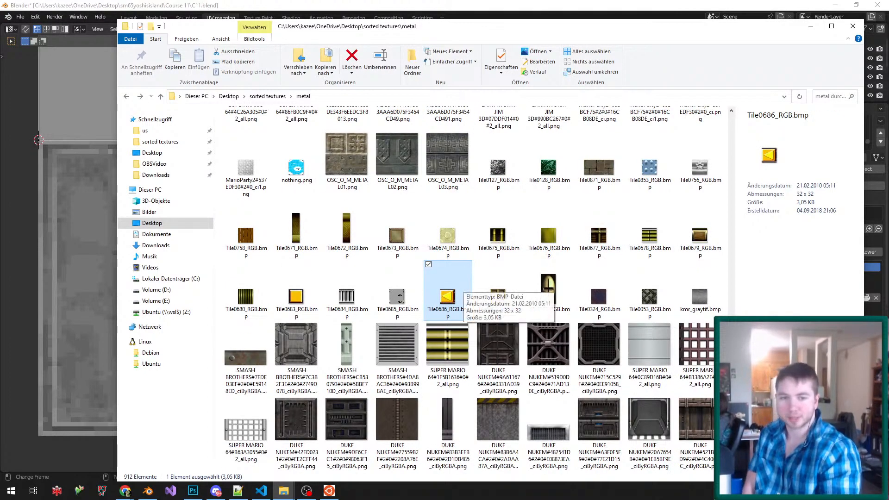
{"action": "scroll", "coordinate": [448, 296], "scroll_direction": "down", "scroll_amount": 3}
{"action": "left_click", "coordinate": [397, 278]}
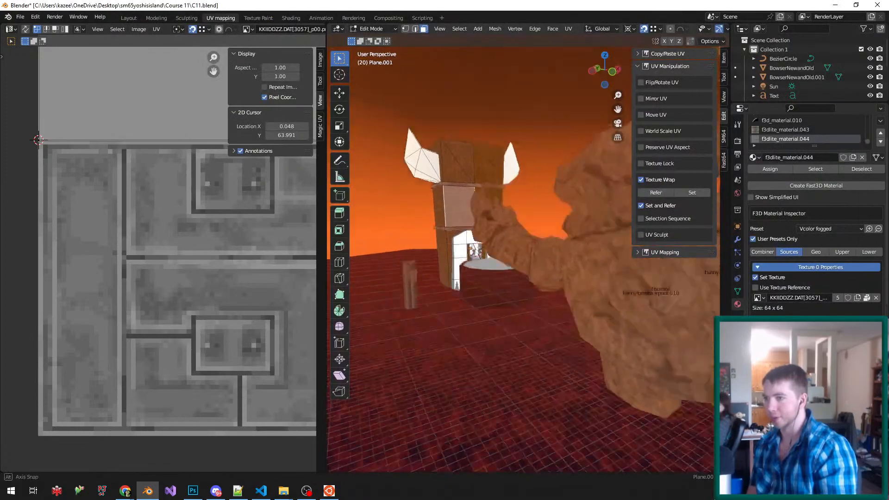
- In Blender, inspect the horned tower's middle wall section and the trims above and below it up close
{"action": "middle_click_drag", "start_coordinate": [532, 250], "coordinate": [440, 214]}
{"action": "scroll", "coordinate": [468, 241], "scroll_direction": "up", "scroll_amount": 4}
{"action": "scroll", "coordinate": [556, 244], "scroll_direction": "up", "scroll_amount": 3}
{"action": "middle_click_drag", "start_coordinate": [557, 244], "coordinate": [431, 255]}
{"action": "scroll", "coordinate": [508, 250], "scroll_direction": "down", "scroll_amount": 4}
{"action": "scroll", "coordinate": [509, 250], "scroll_direction": "up", "scroll_amount": 4}
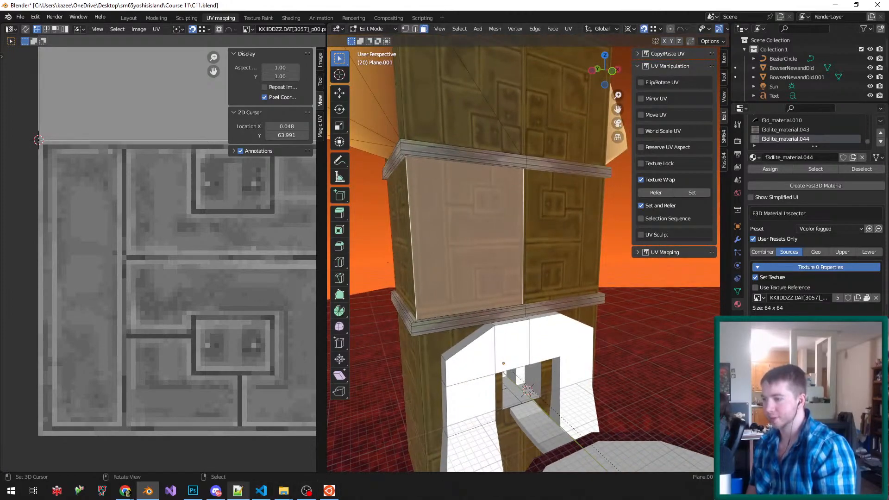
- Switch to Photoshop and select the stone texture's left vertical strip, about 19 px wide, over its full 64 px height
{"action": "left_click", "coordinate": [192, 490]}
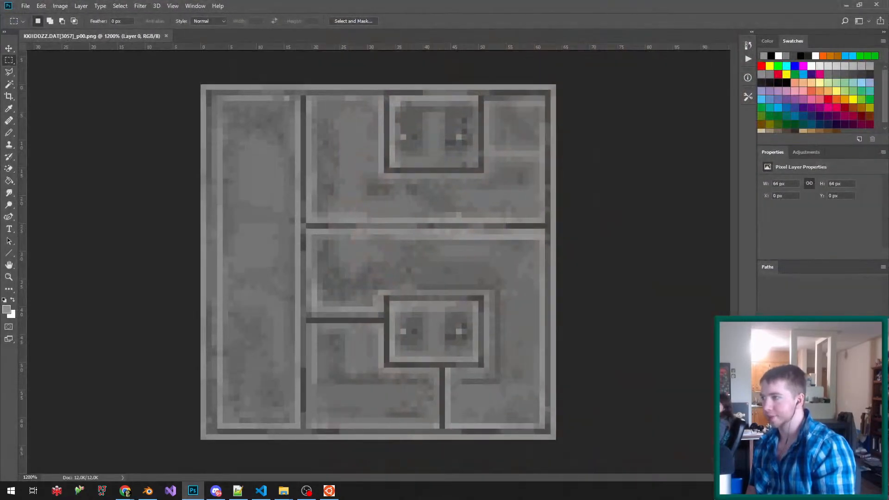
{"action": "left_click_drag", "start_coordinate": [193, 77], "coordinate": [306, 440]}
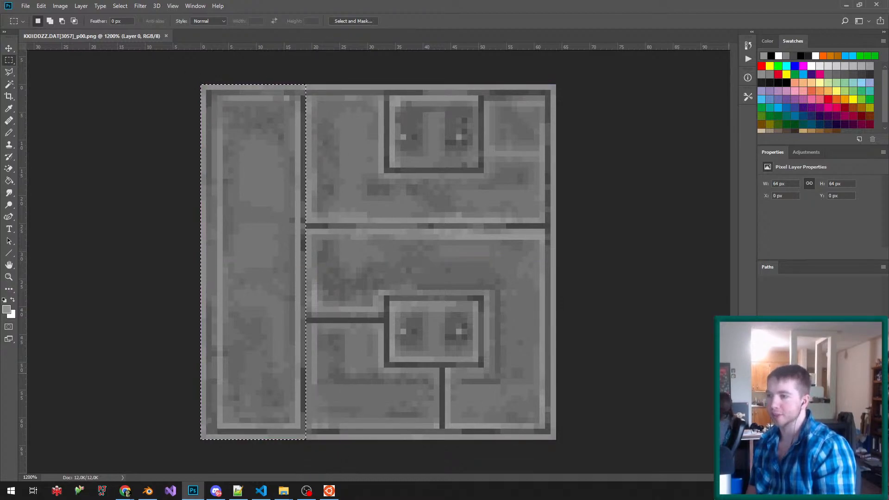
{"action": "key", "text": "ctrl+d"}
{"action": "left_click_drag", "start_coordinate": [198, 82], "coordinate": [305, 461]}
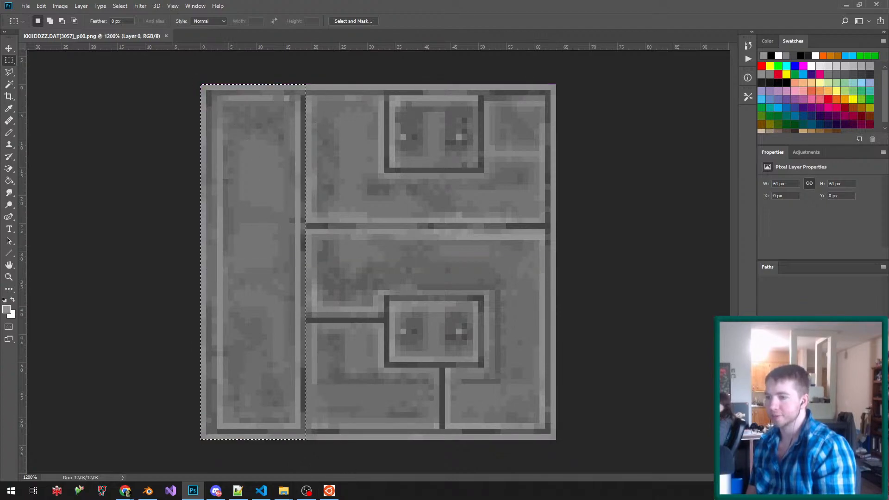
- Add a Brightness/Contrast adjustment limited to the selected vertical strip and set its brightness to -149
{"action": "left_click", "coordinate": [833, 476]}
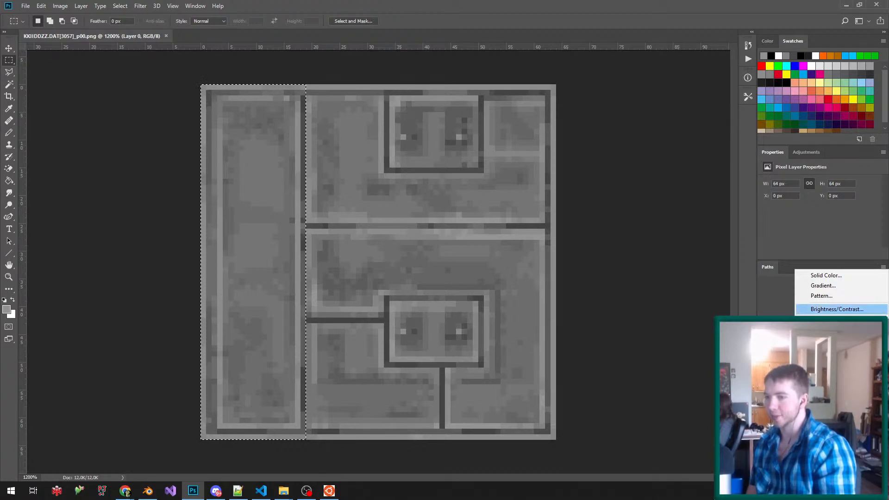
{"action": "left_click", "coordinate": [829, 309]}
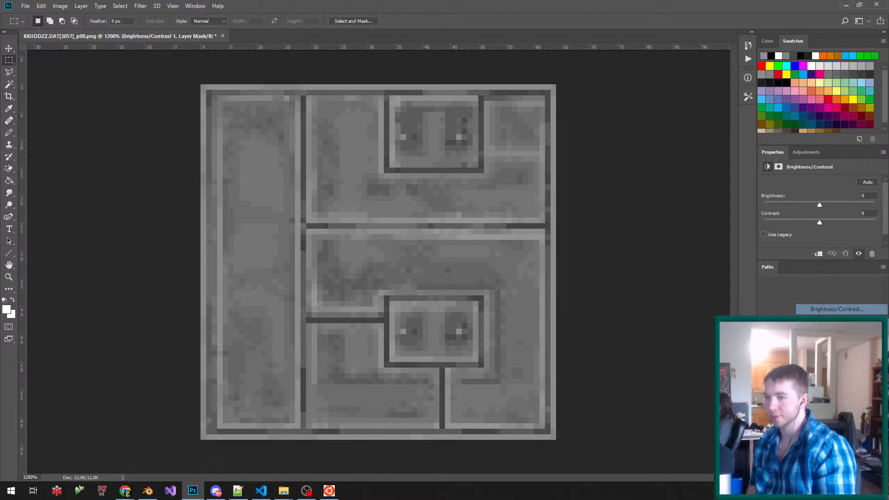
{"action": "left_click_drag", "start_coordinate": [818, 205], "coordinate": [770, 204]}
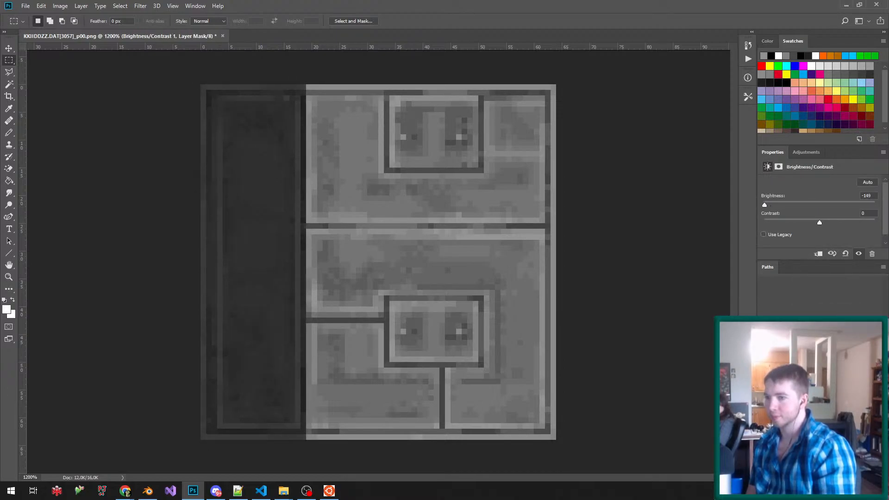
- Duplicate the stone base layer repeatedly beneath the adjustment and merge the copies into a single layer
{"action": "key", "text": "ctrl+e"}
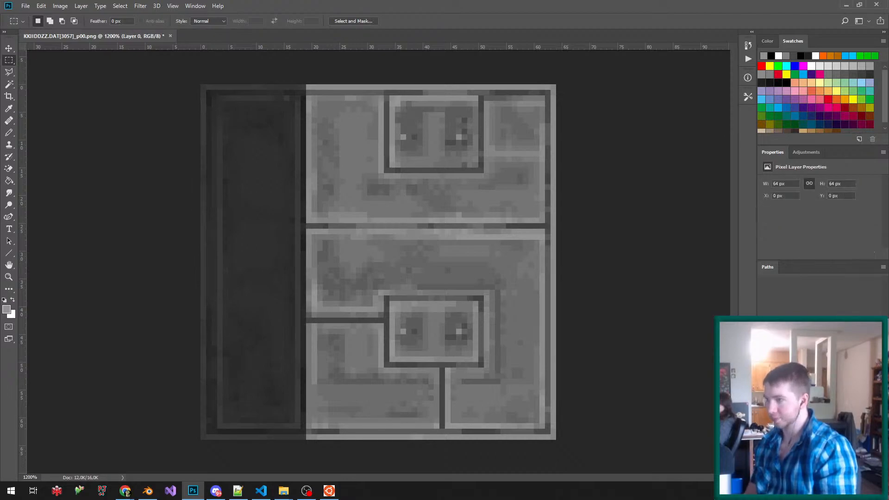
{"action": "key", "text": "ctrl+j"}
{"action": "key", "text": "ctrl+e"}
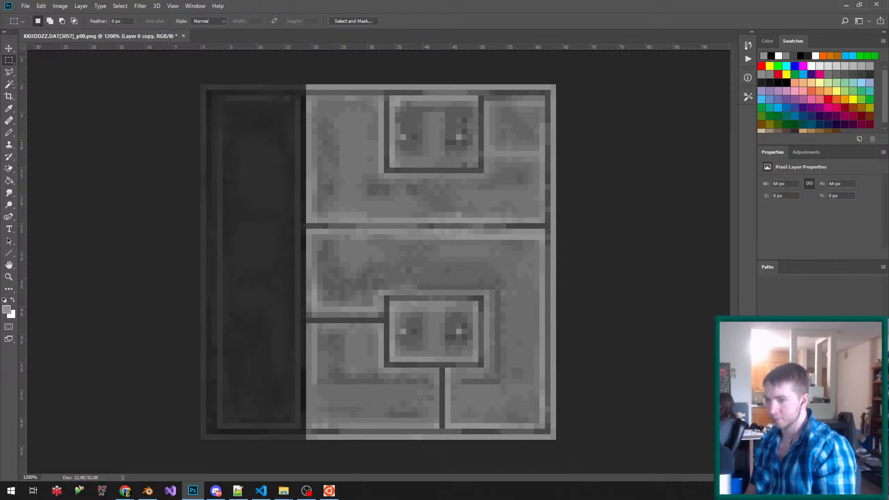
{"action": "left_click", "coordinate": [810, 407]}
{"action": "left_click", "coordinate": [810, 426], "text": "shift"}
{"action": "right_click", "coordinate": [810, 436]}
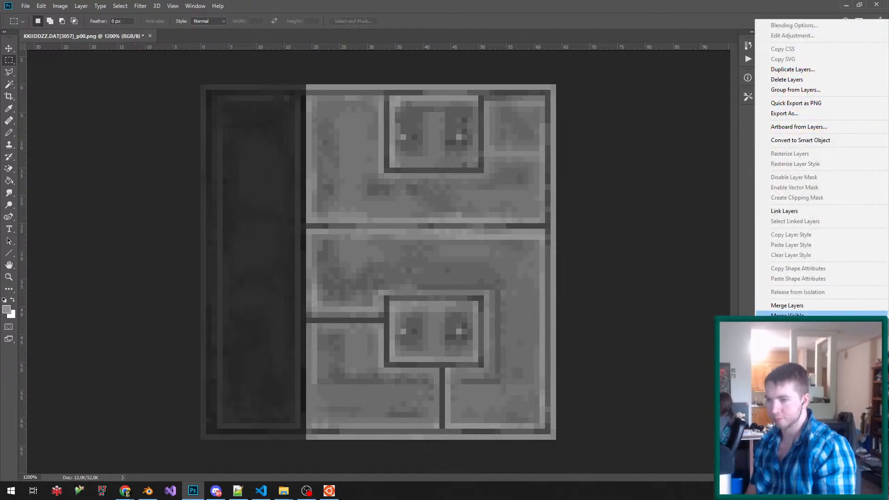
{"action": "left_click", "coordinate": [787, 305]}
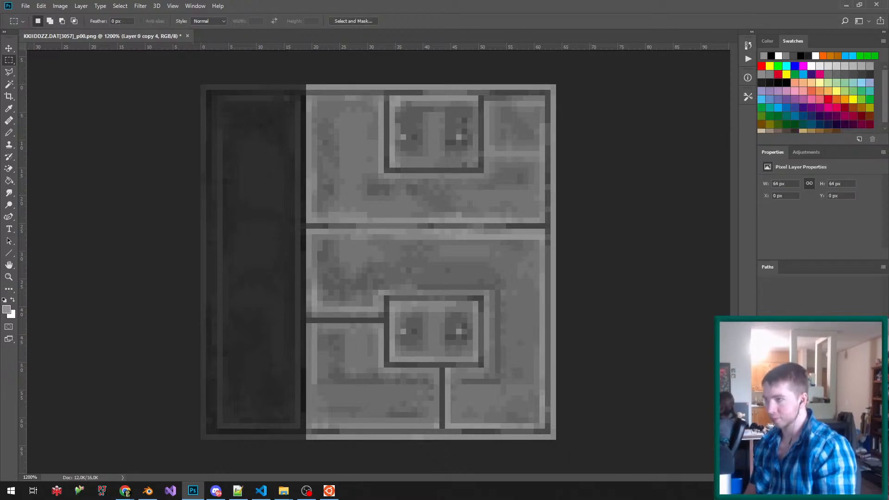
{"action": "left_click", "coordinate": [811, 426], "text": "shift"}
{"action": "right_click", "coordinate": [810, 426]}
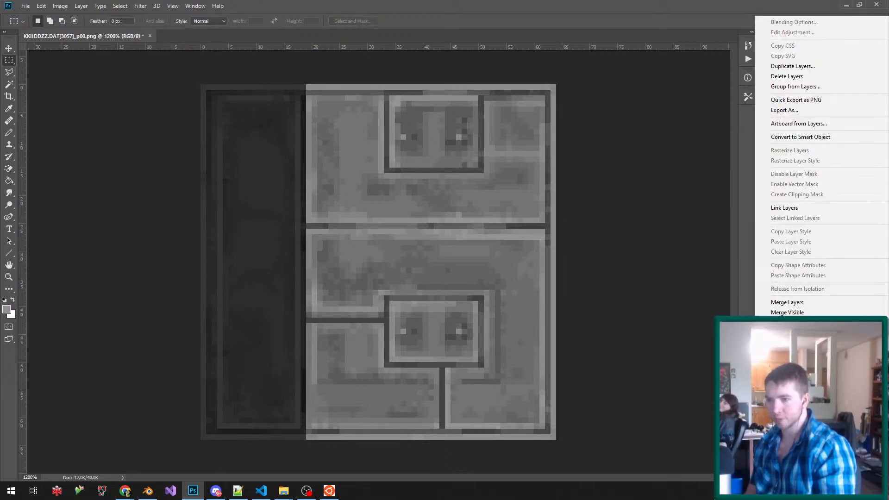
{"action": "left_click", "coordinate": [787, 302]}
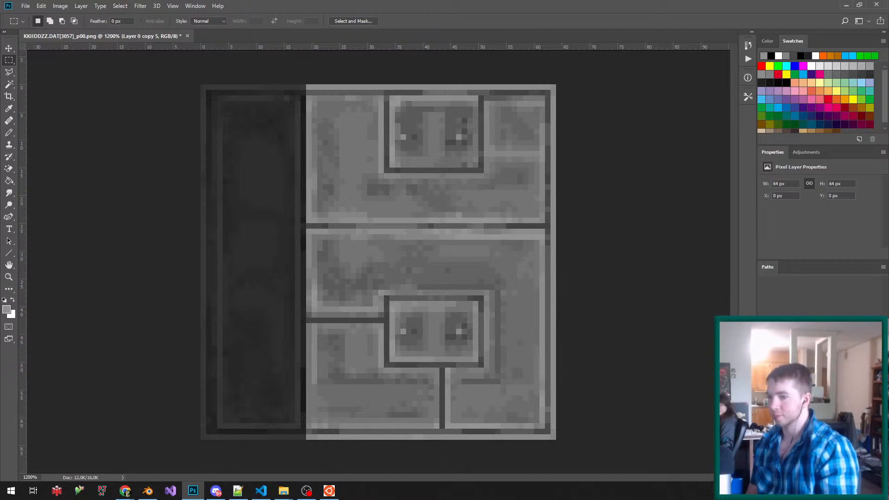
- On the Brightness/Contrast mask, paint with a 2 px white Pencil along the texture's top, right and bottom borders to darken them
{"action": "left_click", "coordinate": [810, 408]}
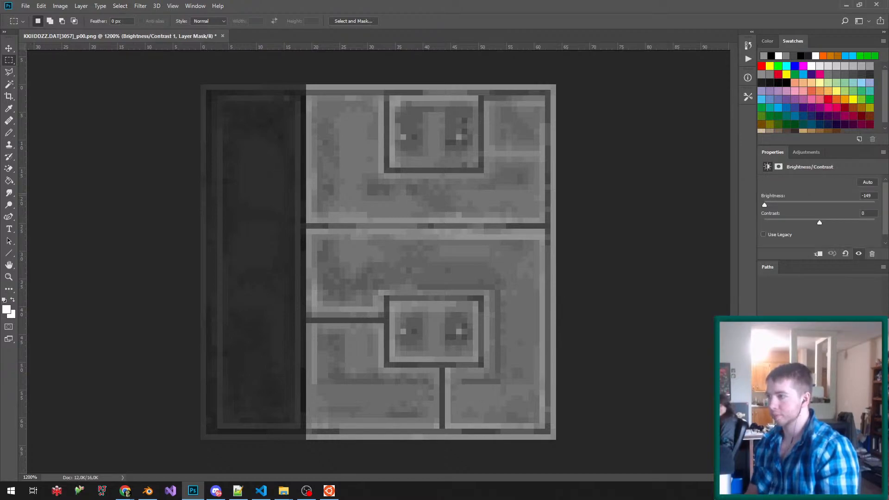
{"action": "key", "text": "b"}
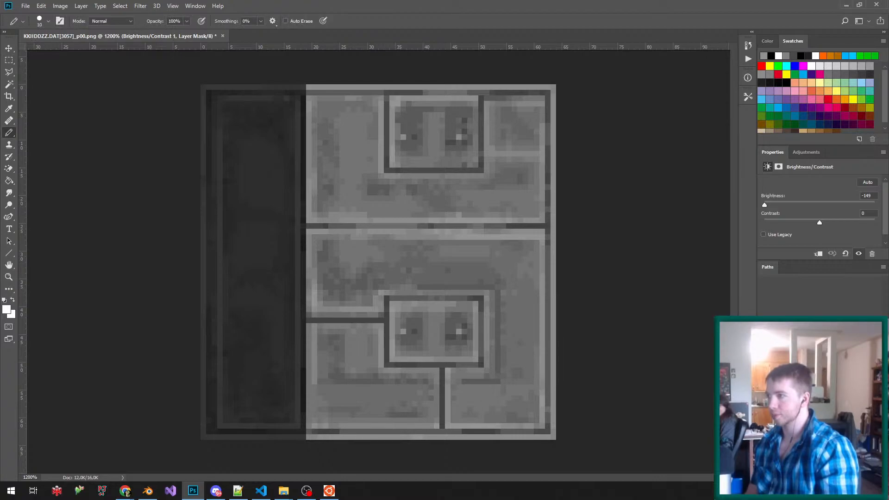
{"action": "left_click", "coordinate": [48, 22]}
{"action": "left_click_drag", "start_coordinate": [101, 39], "coordinate": [88, 39]}
{"action": "type", "text": "2"}
{"action": "key", "text": "Return"}
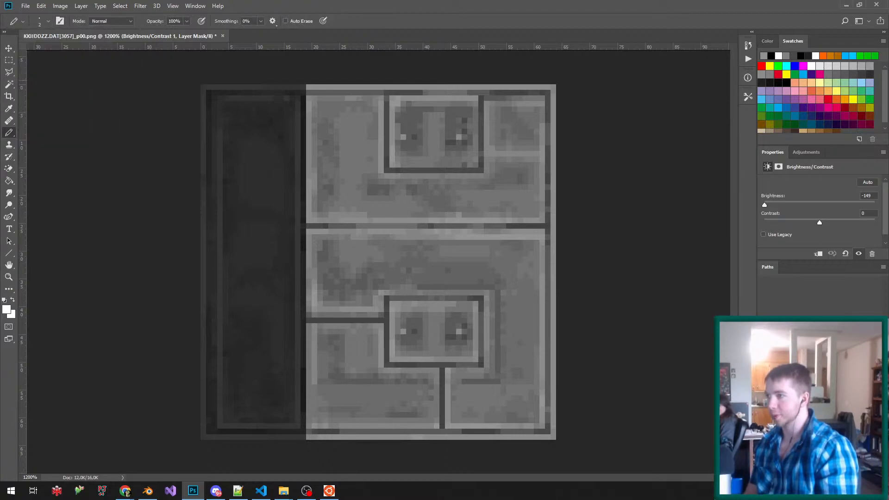
{"action": "left_click", "coordinate": [313, 91]}
{"action": "left_click", "coordinate": [553, 92], "text": "shift"}
{"action": "left_click_drag", "start_coordinate": [550, 94], "coordinate": [550, 437]}
{"action": "left_click", "coordinate": [542, 434]}
{"action": "left_click", "coordinate": [308, 434], "text": "shift"}
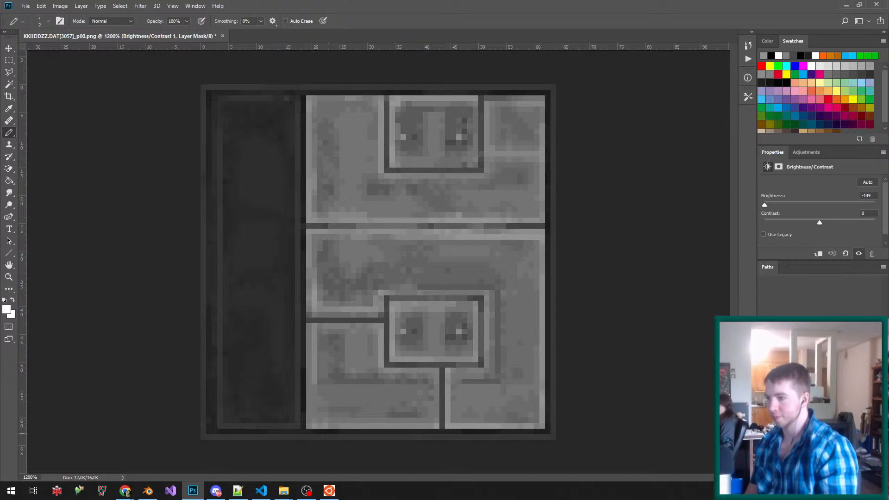
- Quick-export the edited texture as a PNG named sdag to the Desktop
{"action": "left_click", "coordinate": [25, 5]}
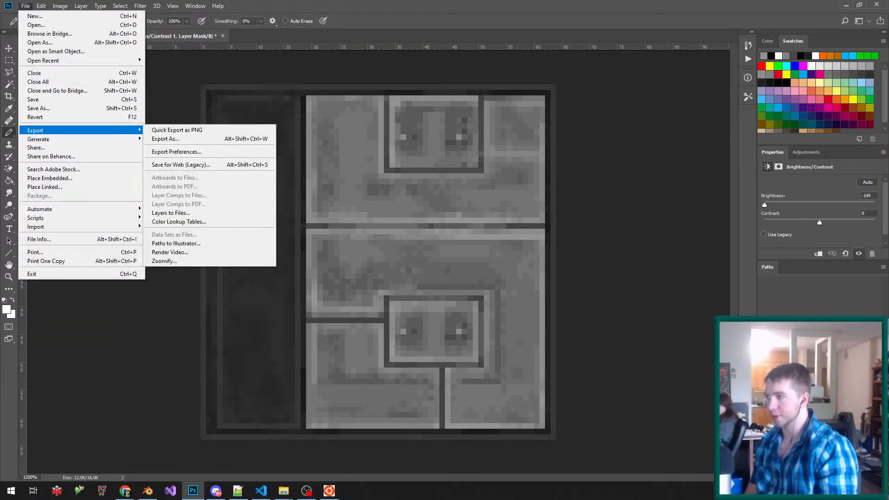
{"action": "left_click", "coordinate": [185, 130]}
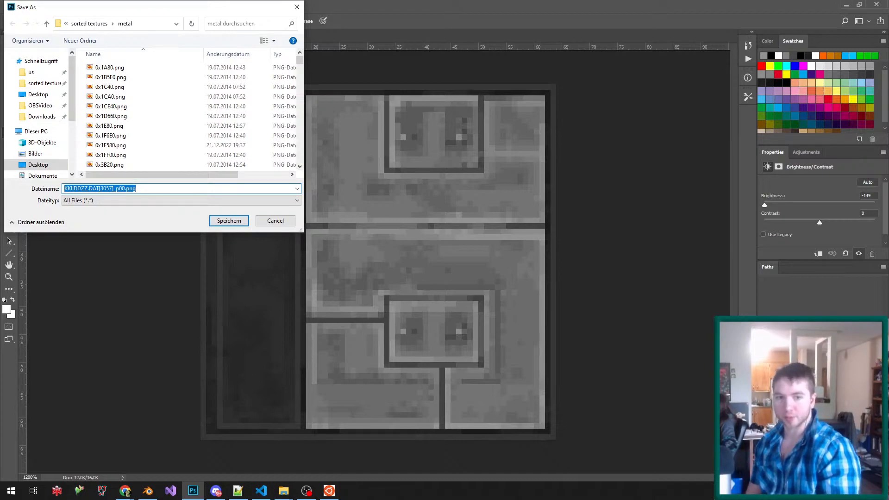
{"action": "left_click", "coordinate": [38, 94]}
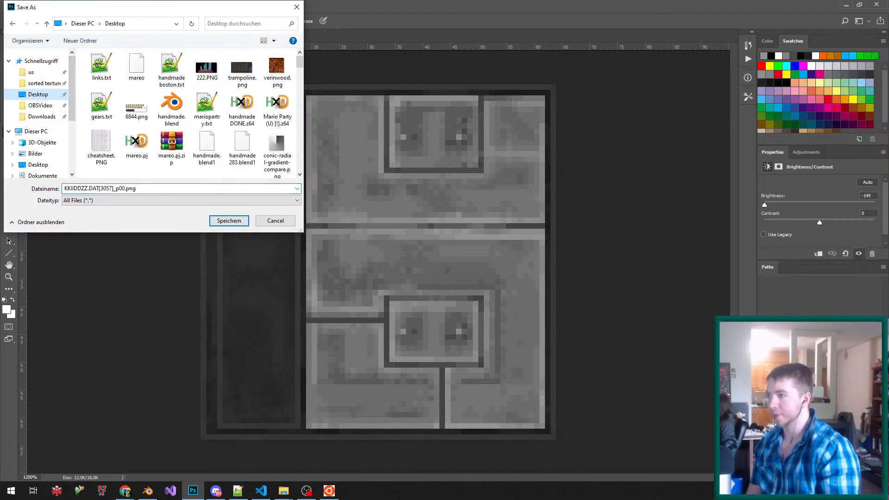
{"action": "type", "text": "okay"}
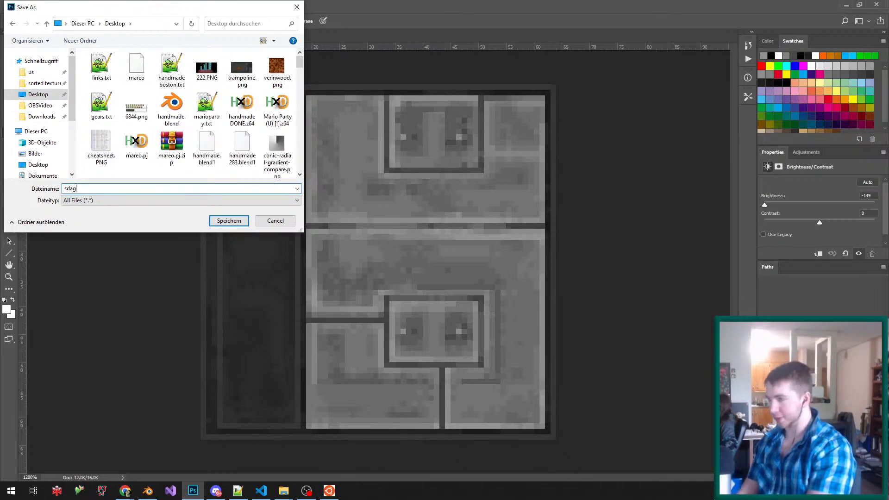
{"action": "key", "text": "Return"}
- Switch to Blender, unlink the texture from f3dlite_material.044 and open the Desktop folder to choose a replacement image
{"action": "left_click", "coordinate": [148, 490]}
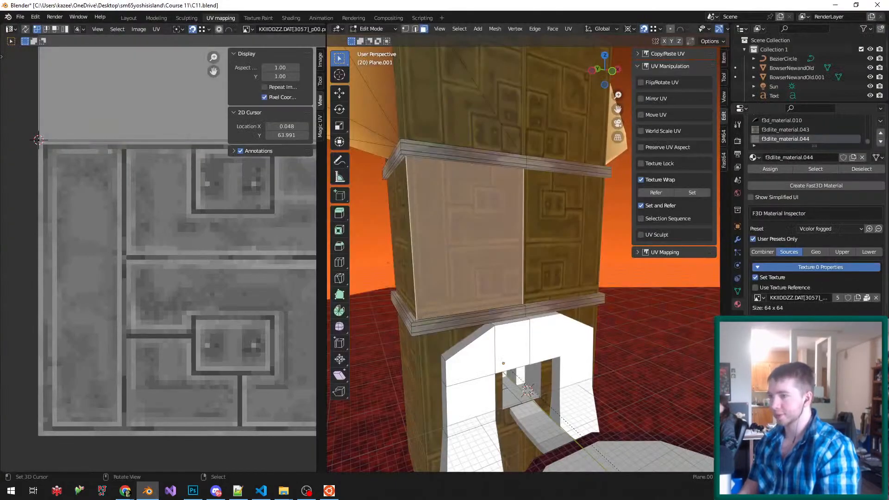
{"action": "left_click", "coordinate": [875, 298]}
{"action": "left_click", "coordinate": [856, 297]}
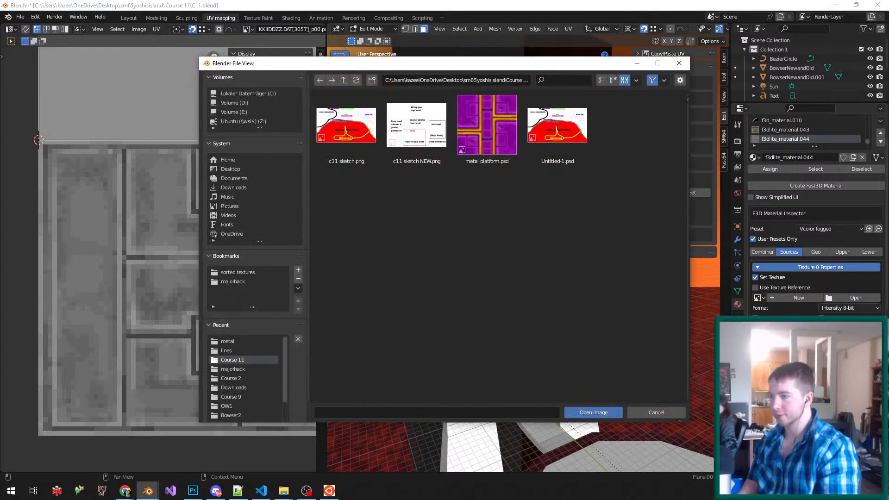
{"action": "left_click", "coordinate": [227, 341]}
{"action": "left_click", "coordinate": [230, 169]}
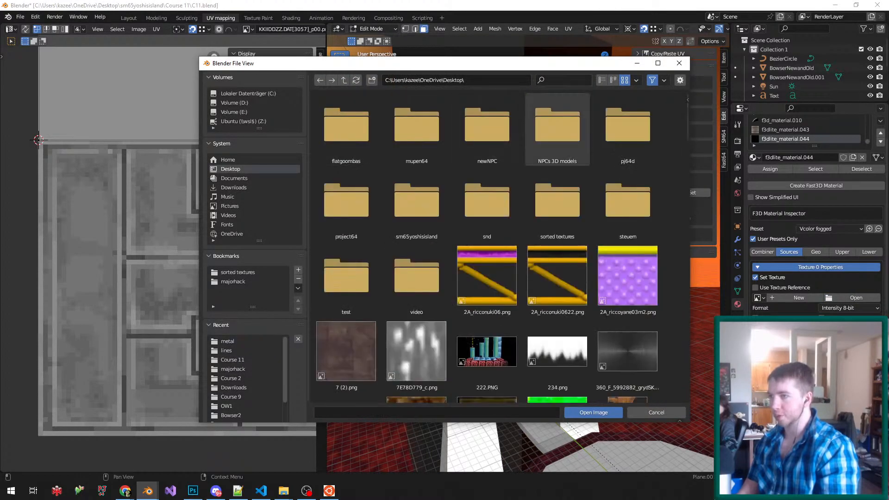
- Look through the Desktop images for the newly exported stone texture, briefly filtering the files by "te"
{"action": "left_click", "coordinate": [562, 80]}
{"action": "type", "text": "te"}
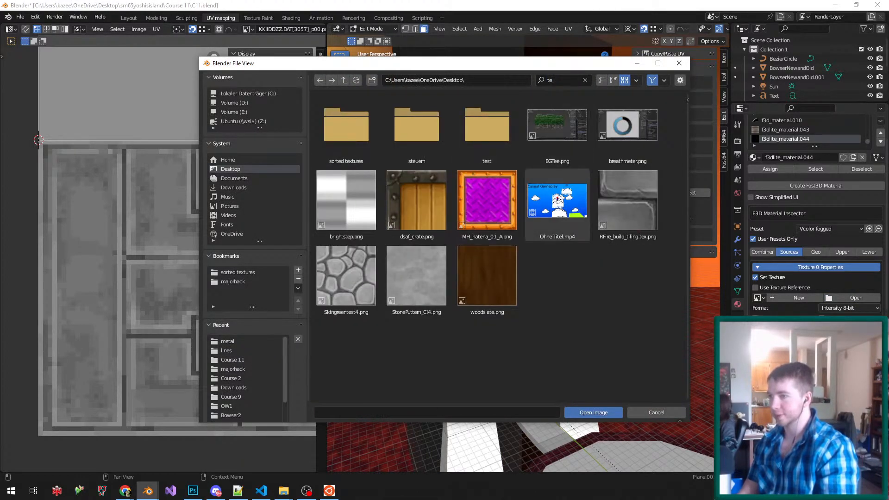
{"action": "key", "text": "ctrl+a"}
{"action": "key", "text": "BackSpace"}
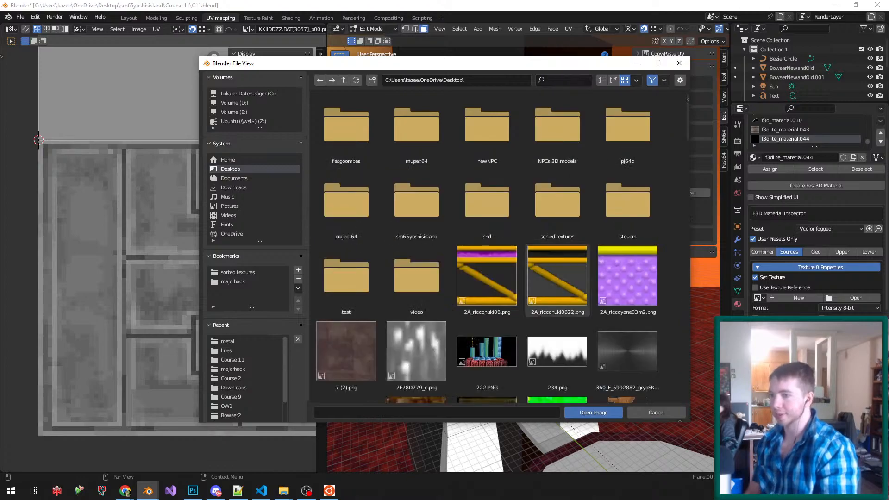
{"action": "scroll", "coordinate": [486, 245], "scroll_direction": "down", "scroll_amount": 6}
{"action": "scroll", "coordinate": [557, 264], "scroll_direction": "down", "scroll_amount": 8}
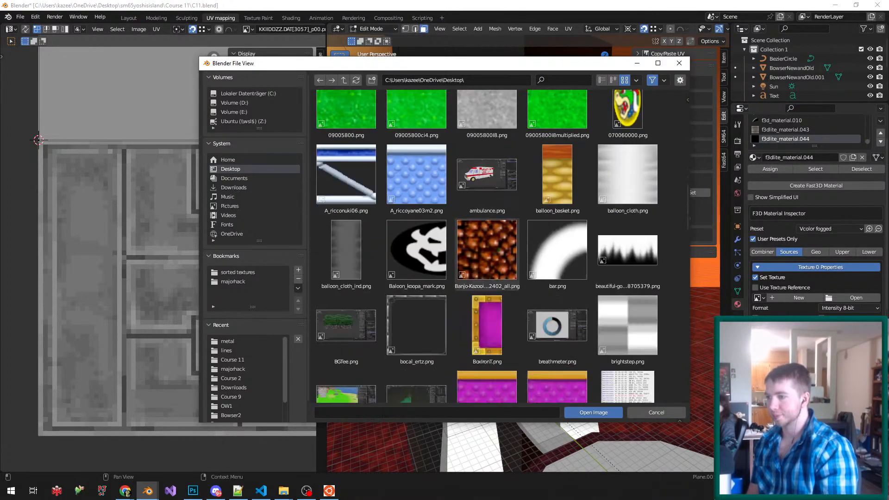
{"action": "scroll", "coordinate": [487, 282], "scroll_direction": "down", "scroll_amount": 8}
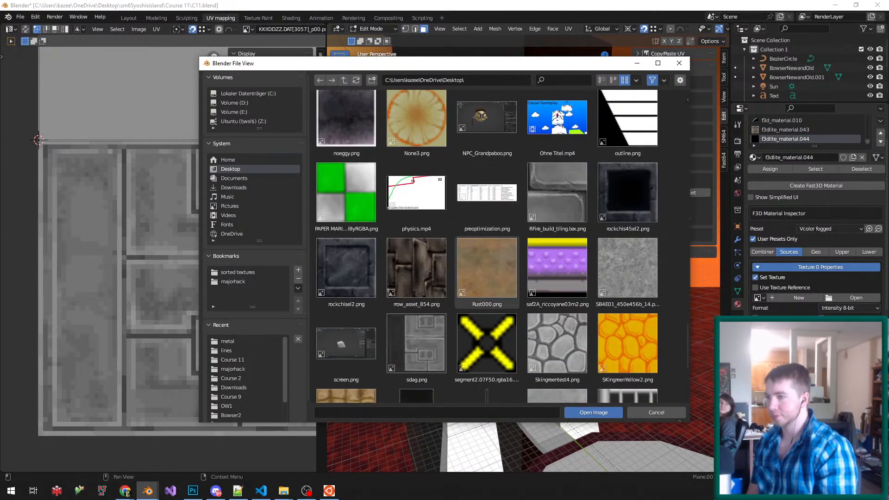
{"action": "scroll", "coordinate": [487, 246], "scroll_direction": "up", "scroll_amount": 3}
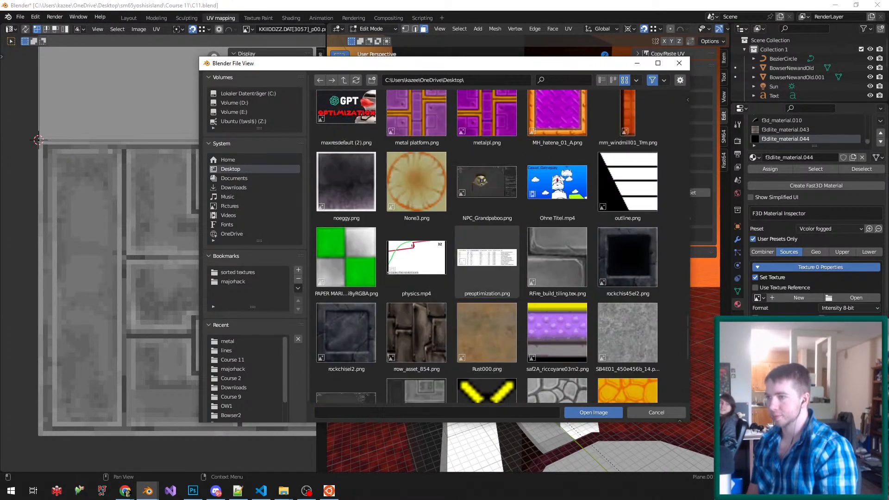
{"action": "scroll", "coordinate": [486, 301], "scroll_direction": "up", "scroll_amount": 3}
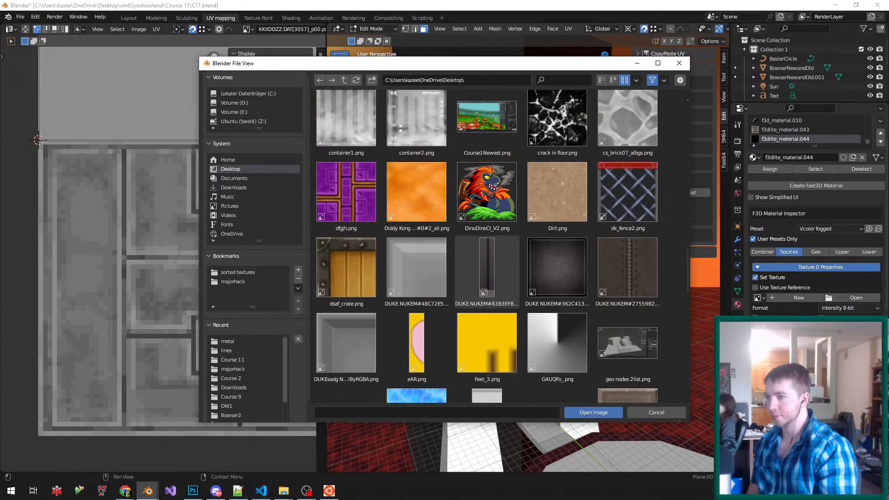
{"action": "scroll", "coordinate": [487, 259], "scroll_direction": "up", "scroll_amount": 4}
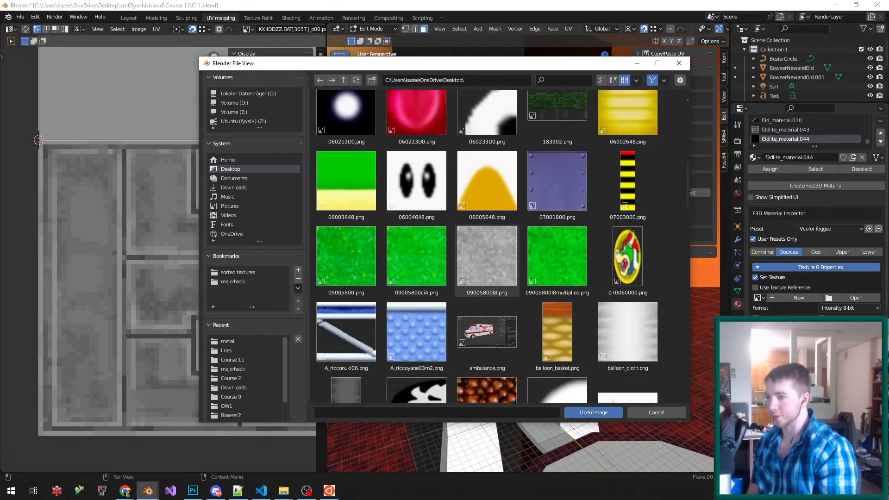
{"action": "scroll", "coordinate": [487, 250], "scroll_direction": "down", "scroll_amount": 1}
{"action": "left_click", "coordinate": [346, 236]}
{"action": "scroll", "coordinate": [487, 245], "scroll_direction": "down", "scroll_amount": 3}
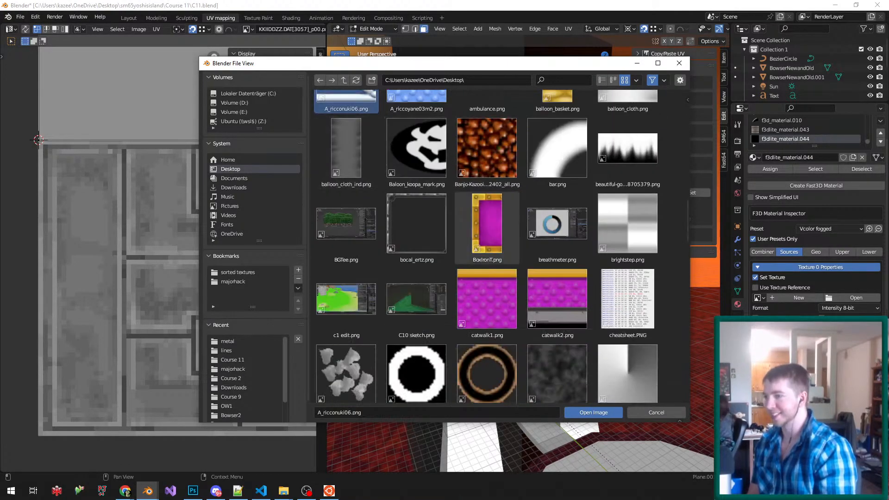
{"action": "left_click", "coordinate": [487, 227]}
{"action": "left_click", "coordinate": [416, 227]}
{"action": "scroll", "coordinate": [477, 241], "scroll_direction": "down", "scroll_amount": 3}
{"action": "scroll", "coordinate": [487, 250], "scroll_direction": "down", "scroll_amount": 12}
{"action": "scroll", "coordinate": [487, 250], "scroll_direction": "down", "scroll_amount": 5}
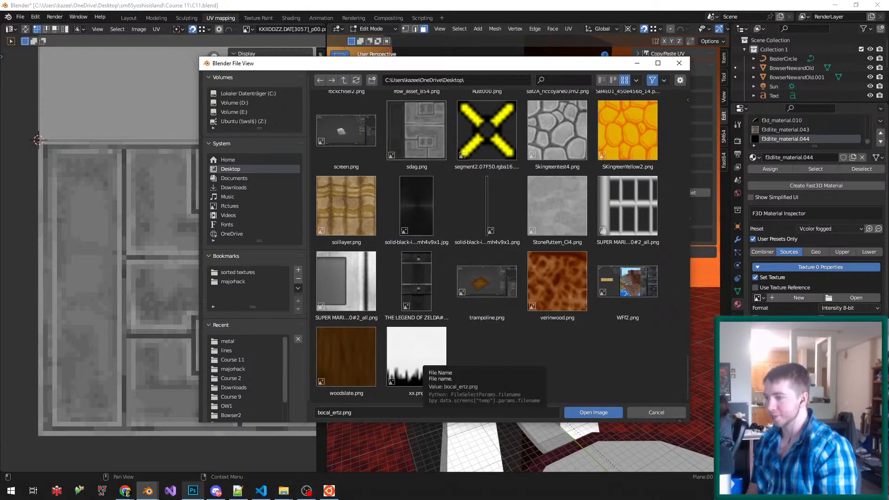
- Switch to Photoshop and export the texture again over sdag.png on the Desktop, replacing the existing file
{"action": "left_click", "coordinate": [193, 491]}
{"action": "left_click", "coordinate": [25, 6]}
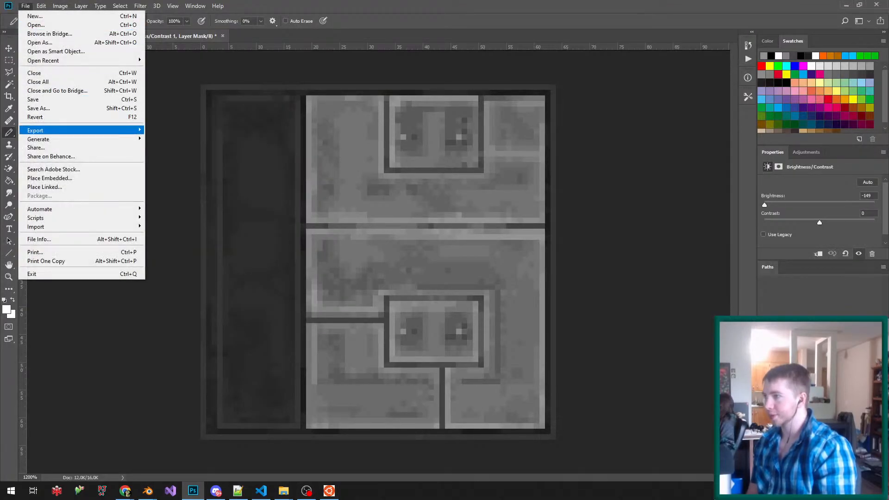
{"action": "left_click", "coordinate": [46, 105]}
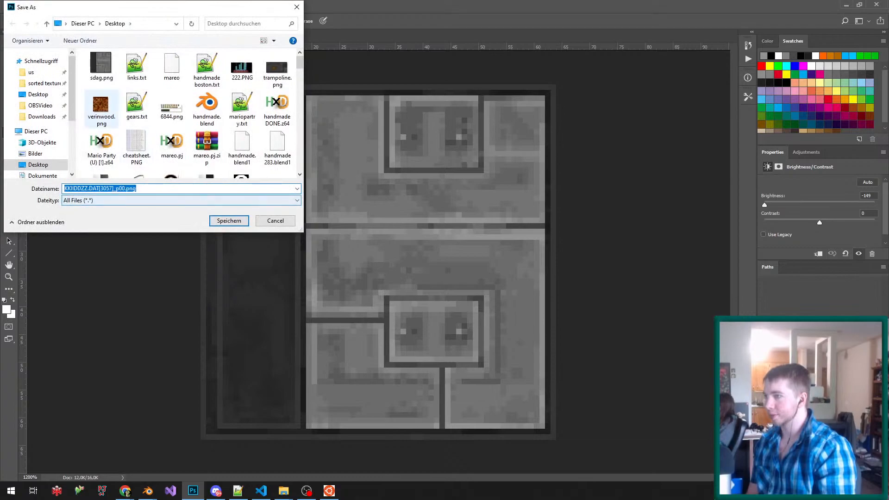
{"action": "double_click", "coordinate": [101, 65]}
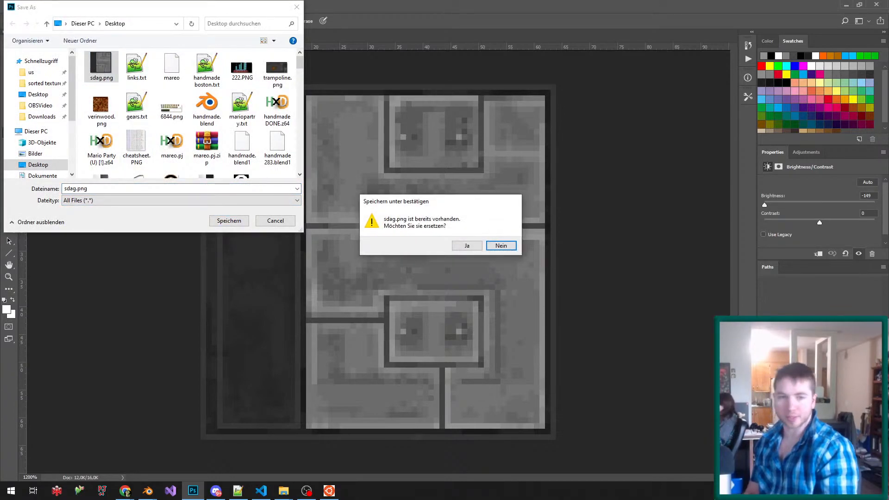
{"action": "left_click", "coordinate": [467, 245]}
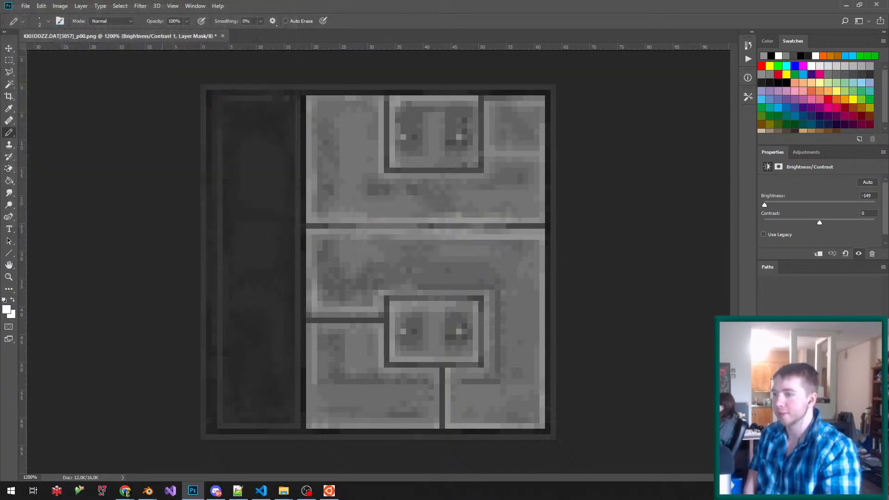
- Switch to Blender and load sdag.png from the Desktop as the image of f3dlite_material.044
{"action": "mouse_move", "coordinate": [148, 490]}
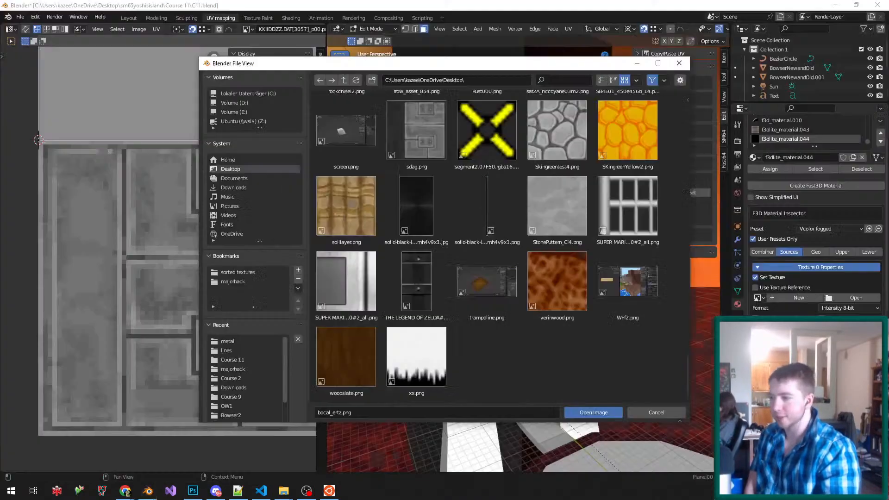
{"action": "left_click", "coordinate": [198, 446]}
{"action": "scroll", "coordinate": [417, 208], "scroll_direction": "up", "scroll_amount": 2}
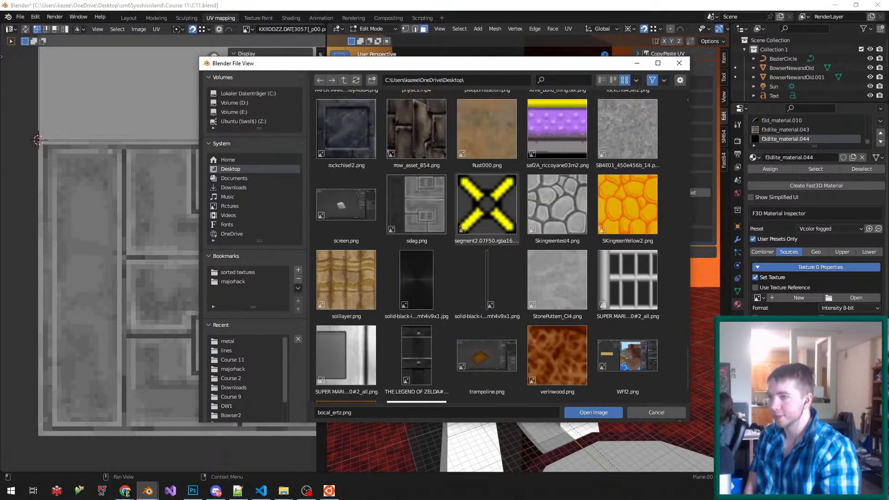
{"action": "double_click", "coordinate": [416, 205]}
- Examine the retextured tower from several angles, in and out of Edit Mode
{"action": "middle_click_drag", "start_coordinate": [504, 373], "coordinate": [556, 328]}
{"action": "scroll", "coordinate": [481, 278], "scroll_direction": "down", "scroll_amount": 5}
{"action": "key", "text": "Tab"}
{"action": "scroll", "coordinate": [481, 259], "scroll_direction": "up", "scroll_amount": 3}
{"action": "scroll", "coordinate": [496, 347], "scroll_direction": "down", "scroll_amount": 3}
{"action": "key", "text": "Tab"}
{"action": "scroll", "coordinate": [556, 328], "scroll_direction": "down", "scroll_amount": 2}
{"action": "scroll", "coordinate": [579, 231], "scroll_direction": "up", "scroll_amount": 3}
{"action": "middle_click_drag", "start_coordinate": [579, 232], "coordinate": [556, 246]}
{"action": "scroll", "coordinate": [523, 260], "scroll_direction": "up", "scroll_amount": 3}
{"action": "middle_click_drag", "start_coordinate": [523, 259], "coordinate": [606, 243]}
{"action": "middle_click_drag", "start_coordinate": [590, 335], "coordinate": [572, 373]}
- Subdivide the bottom edge of the upper tower block's side face behind the horn, using wireframe display to reach it
{"action": "key", "text": "z"}
{"action": "middle_click_drag", "start_coordinate": [466, 247], "coordinate": [478, 241]}
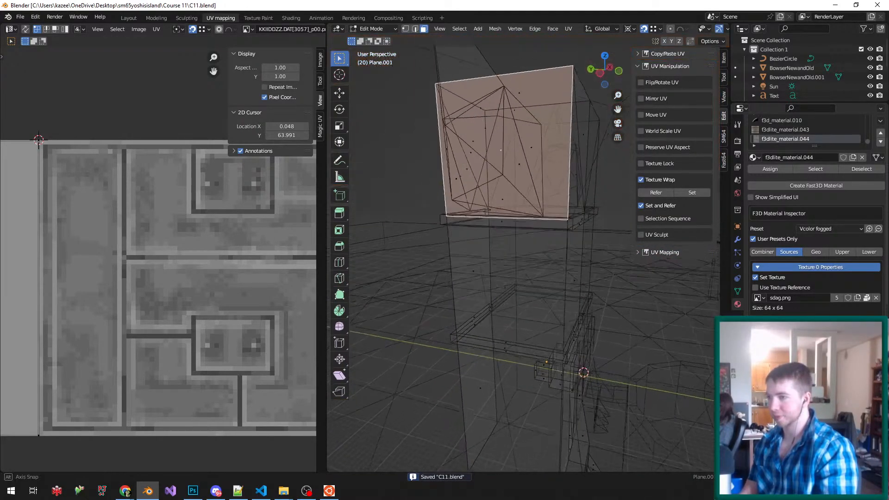
{"action": "scroll", "coordinate": [477, 234], "scroll_direction": "up", "scroll_amount": 6}
{"action": "key", "text": "ctrl+Tab"}
{"action": "left_click", "coordinate": [454, 231]}
{"action": "right_click", "coordinate": [477, 227]}
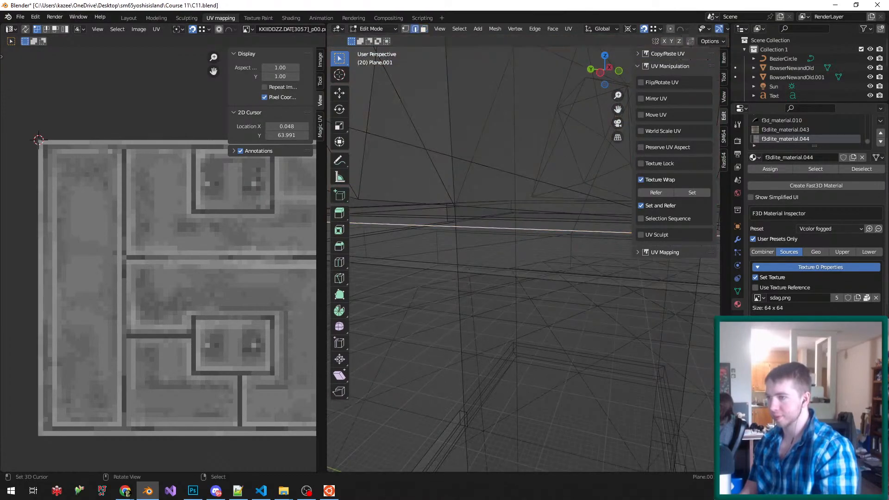
{"action": "scroll", "coordinate": [477, 228], "scroll_direction": "down", "scroll_amount": 4}
{"action": "key", "text": "g"}
{"action": "right_click", "coordinate": [486, 227]}
{"action": "key", "text": "w"}
{"action": "left_click", "coordinate": [496, 219]}
{"action": "key", "text": "ctrl+Tab"}
{"action": "left_click", "coordinate": [474, 304]}
{"action": "key", "text": "z"}
{"action": "key", "text": "alt+z"}
{"action": "right_click", "coordinate": [550, 183]}
{"action": "scroll", "coordinate": [550, 182], "scroll_direction": "down", "scroll_amount": 5}
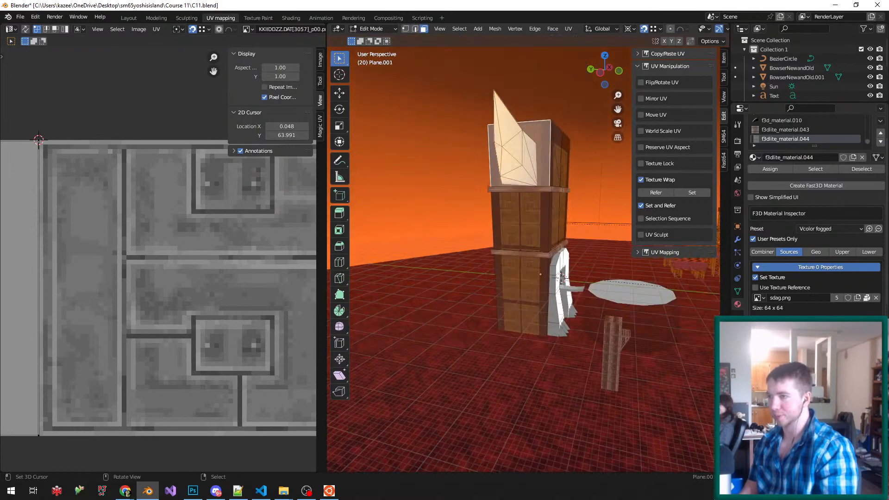
- Subdivide the top edge of the same side face and triangulate the face
{"action": "scroll", "coordinate": [550, 183], "scroll_direction": "up", "scroll_amount": 4}
{"action": "middle_click_drag", "start_coordinate": [523, 142], "coordinate": [502, 171]}
{"action": "key", "text": "ctrl+Tab"}
{"action": "left_click", "coordinate": [491, 161]}
{"action": "right_click", "coordinate": [491, 144]}
{"action": "key", "text": "g"}
{"action": "left_click", "coordinate": [471, 154]}
{"action": "key", "text": "w"}
{"action": "left_click", "coordinate": [456, 168]}
{"action": "key", "text": "ctrl+Tab"}
{"action": "left_click", "coordinate": [455, 183]}
{"action": "right_click", "coordinate": [456, 179]}
{"action": "key", "text": "ctrl+t"}
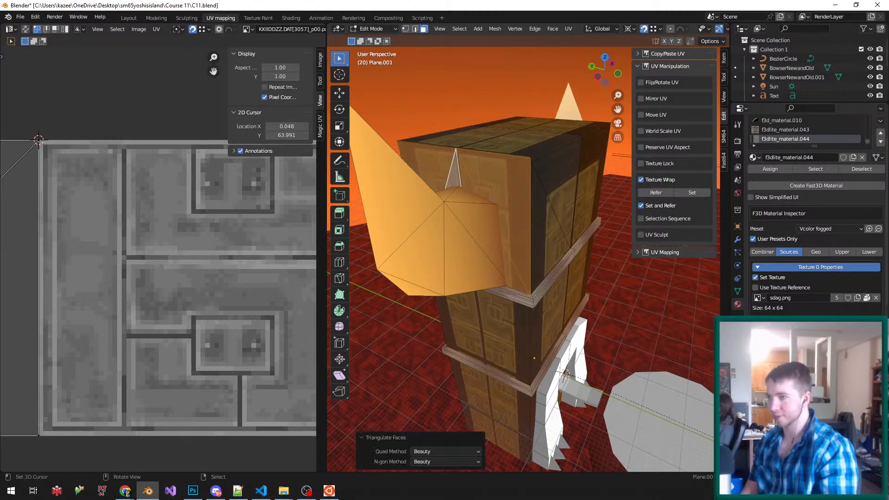
- Join the two triangles of the side face's near half and triangulate them again with the Fixed Alternate quad method
{"action": "right_click", "coordinate": [467, 180]}
{"action": "right_click", "coordinate": [499, 223], "text": "shift"}
{"action": "key", "text": "alt+j"}
{"action": "key", "text": "ctrl+t"}
{"action": "left_click", "coordinate": [445, 452]}
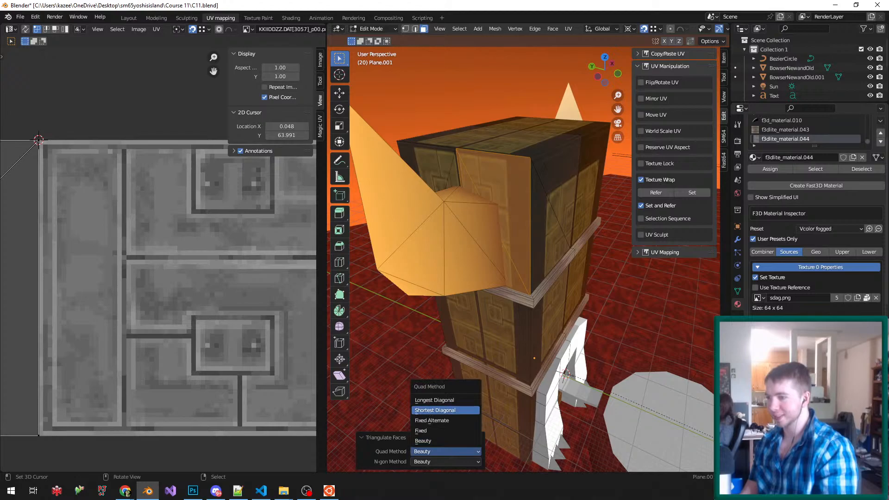
{"action": "left_click", "coordinate": [432, 421]}
- Compare the Fixed and Fixed Alternate quad methods on the side face's far half and settle on Fixed Alternate
{"action": "middle_click_drag", "start_coordinate": [481, 287], "coordinate": [528, 271]}
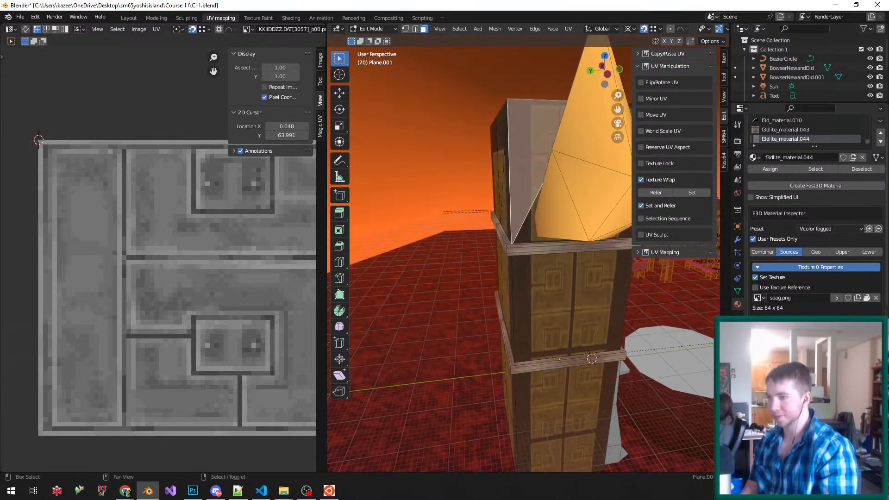
{"action": "left_click", "coordinate": [446, 452]}
{"action": "left_click", "coordinate": [431, 430]}
{"action": "left_click", "coordinate": [445, 451]}
{"action": "left_click", "coordinate": [431, 421]}
{"action": "left_click", "coordinate": [445, 451]}
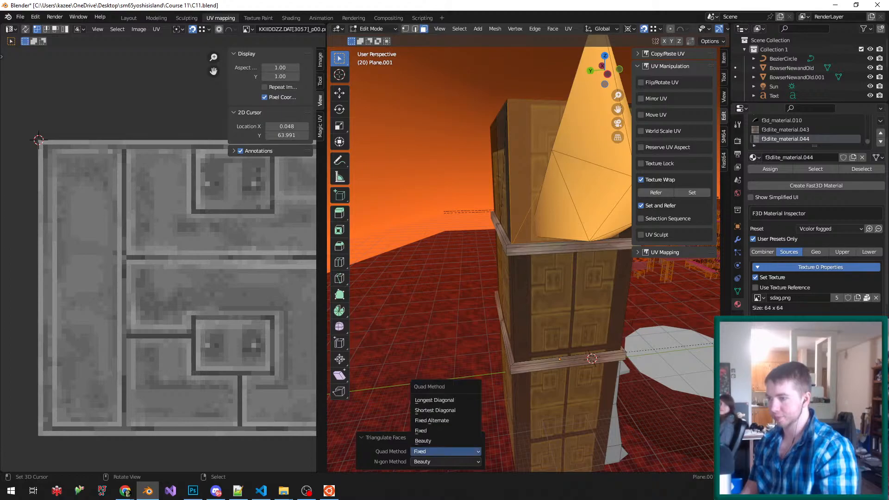
{"action": "left_click", "coordinate": [432, 420]}
{"action": "middle_click_drag", "start_coordinate": [523, 250], "coordinate": [509, 277]}
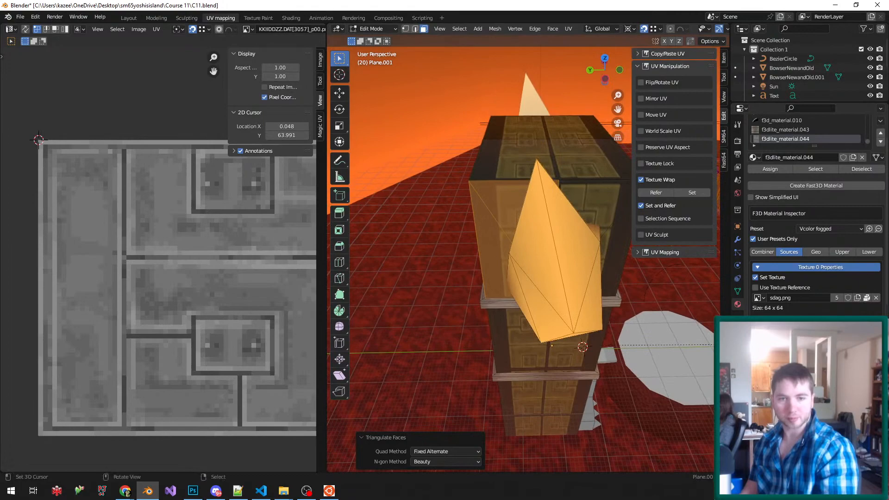
- Try to move the UV corners of the four triangles on the horned side face
{"action": "right_click", "coordinate": [493, 262]}
{"action": "right_click", "coordinate": [614, 257], "text": "ctrl"}
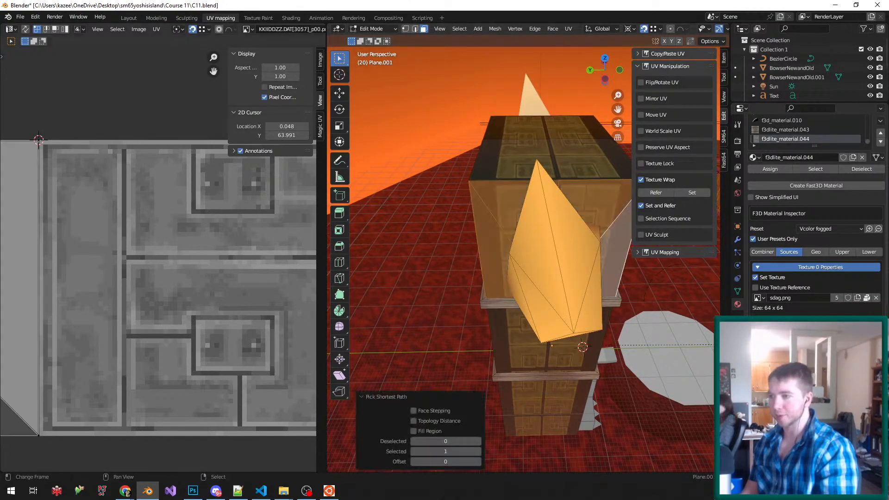
{"action": "scroll", "coordinate": [133, 227], "scroll_direction": "down", "scroll_amount": 7}
{"action": "scroll", "coordinate": [42, 246], "scroll_direction": "up", "scroll_amount": 3}
{"action": "scroll", "coordinate": [241, 184], "scroll_direction": "down", "scroll_amount": 1}
{"action": "right_click", "coordinate": [199, 177]}
{"action": "middle_click_drag", "start_coordinate": [200, 177], "coordinate": [272, 151]}
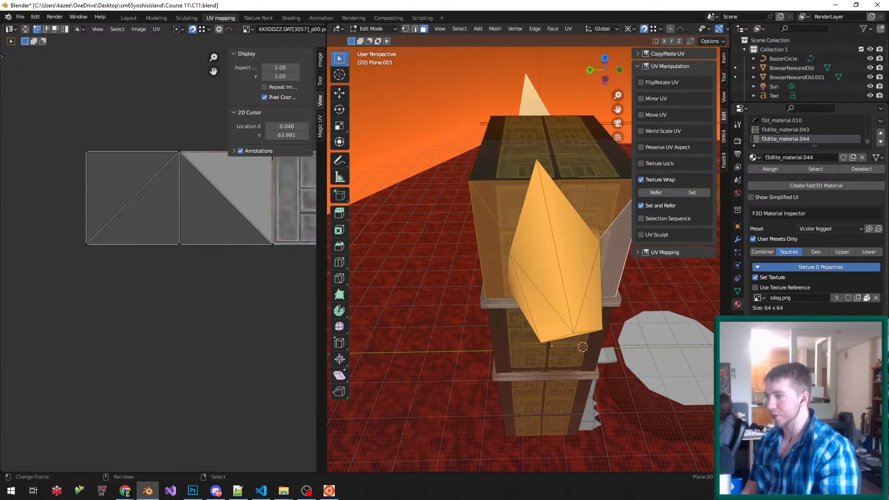
{"action": "key", "text": "g"}
{"action": "right_click", "coordinate": [272, 151]}
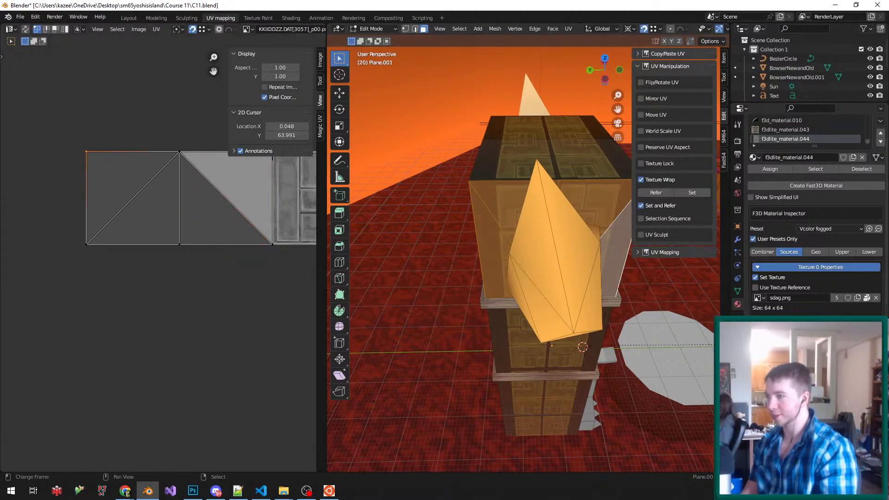
{"action": "key", "text": "g"}
{"action": "right_click", "coordinate": [179, 244]}
- Snap the lower-right UV corner of the side face's far half onto its upper-left corner so both triangles overlap
{"action": "middle_click_drag", "start_coordinate": [523, 250], "coordinate": [523, 260]}
{"action": "right_click", "coordinate": [514, 222]}
{"action": "right_click", "coordinate": [492, 259], "text": "shift"}
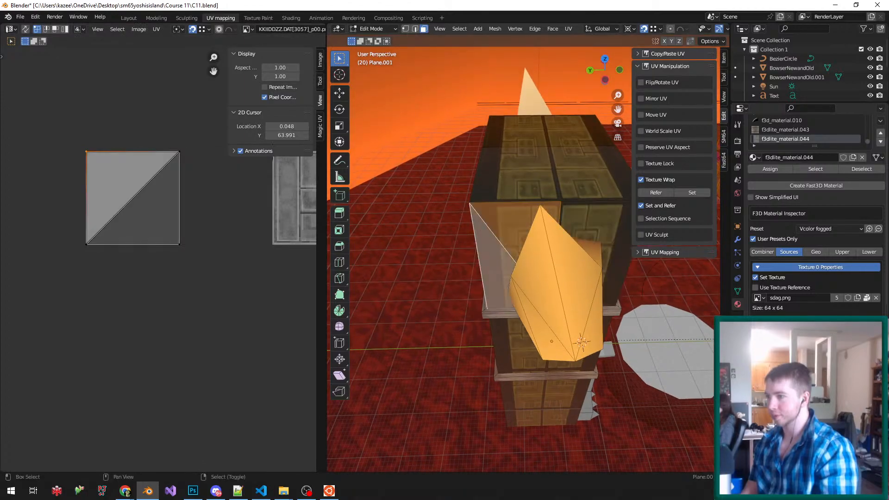
{"action": "right_click", "coordinate": [179, 244]}
{"action": "key", "text": "g"}
{"action": "left_click", "coordinate": [145, 180]}
{"action": "key", "text": "g"}
{"action": "left_click", "coordinate": [76, 148]}
{"action": "middle_click_drag", "start_coordinate": [523, 250], "coordinate": [467, 248]}
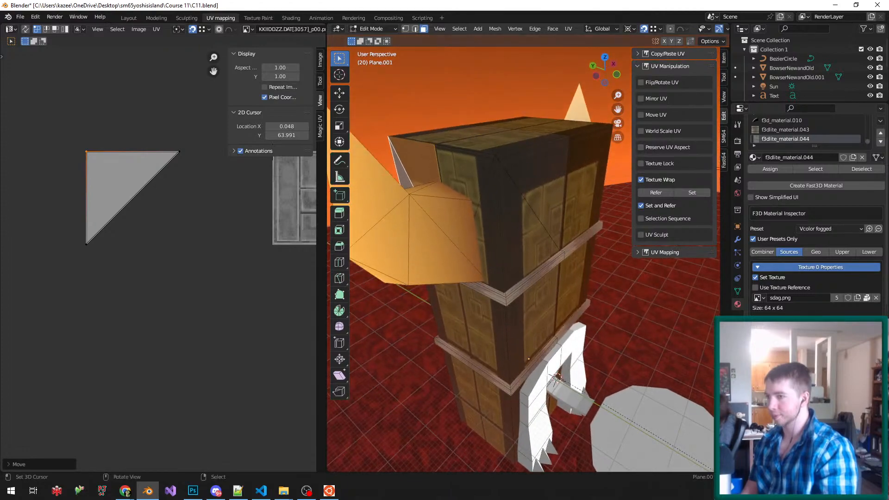
- Snap the lower-left UV corner of the side face's near half onto its upper-right corner and save the file
{"action": "right_click", "coordinate": [466, 176]}
{"action": "right_click", "coordinate": [489, 225], "text": "shift"}
{"action": "scroll", "coordinate": [152, 202], "scroll_direction": "down", "scroll_amount": 3}
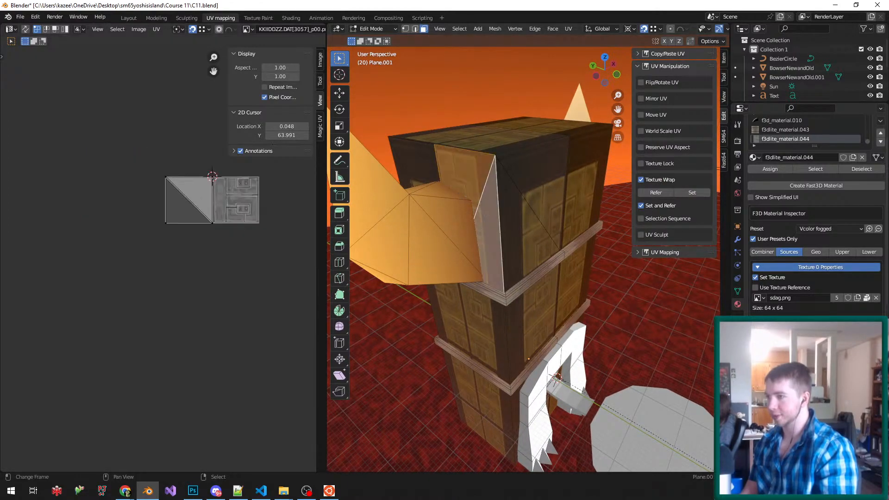
{"action": "right_click", "coordinate": [166, 223]}
{"action": "key", "text": "g"}
{"action": "left_click", "coordinate": [212, 177]}
{"action": "key", "text": "Tab"}
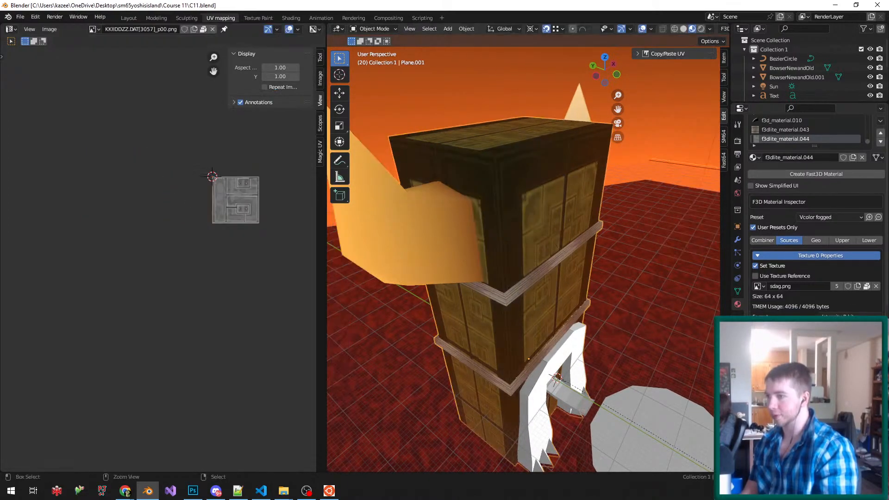
{"action": "key", "text": "ctrl+s"}
- Subdivide the outer edge of the tower's top face above the horn
{"action": "middle_click_drag", "start_coordinate": [509, 194], "coordinate": [503, 234]}
{"action": "key", "text": "Tab"}
{"action": "right_click", "coordinate": [456, 216]}
{"action": "middle_click_drag", "start_coordinate": [456, 216], "coordinate": [437, 210]}
{"action": "scroll", "coordinate": [524, 250], "scroll_direction": "up", "scroll_amount": 2}
{"action": "key", "text": "ctrl+Tab"}
{"action": "left_click", "coordinate": [394, 176]}
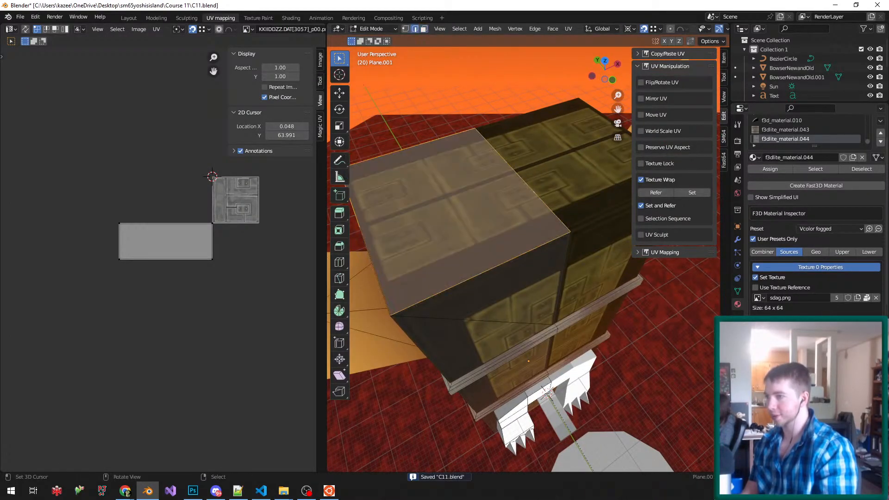
{"action": "right_click", "coordinate": [374, 271]}
{"action": "key", "text": "g"}
{"action": "key", "text": "Escape"}
{"action": "key", "text": "h"}
{"action": "key", "text": "ctrl+z"}
{"action": "key", "text": "w"}
{"action": "left_click", "coordinate": [389, 232]}
- Subdivide the opposite edge of that top face and triangulate the face
{"action": "right_click", "coordinate": [523, 179]}
{"action": "key", "text": "w"}
{"action": "left_click", "coordinate": [537, 184]}
{"action": "key", "text": "ctrl+Tab"}
{"action": "left_click", "coordinate": [486, 222]}
{"action": "right_click", "coordinate": [481, 218]}
{"action": "key", "text": "ctrl+t"}
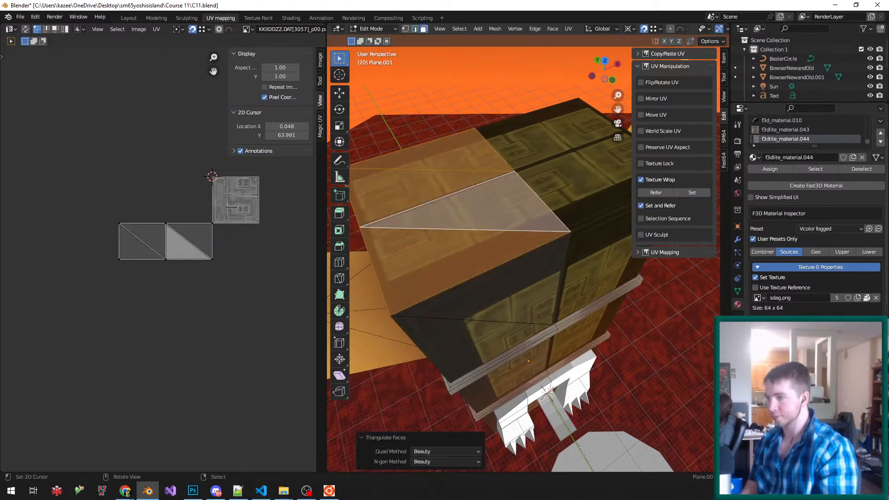
- Join the two triangles of the top face's near half and triangulate them again along the other diagonal
{"action": "right_click", "coordinate": [481, 218]}
{"action": "right_click", "coordinate": [476, 271], "text": "shift"}
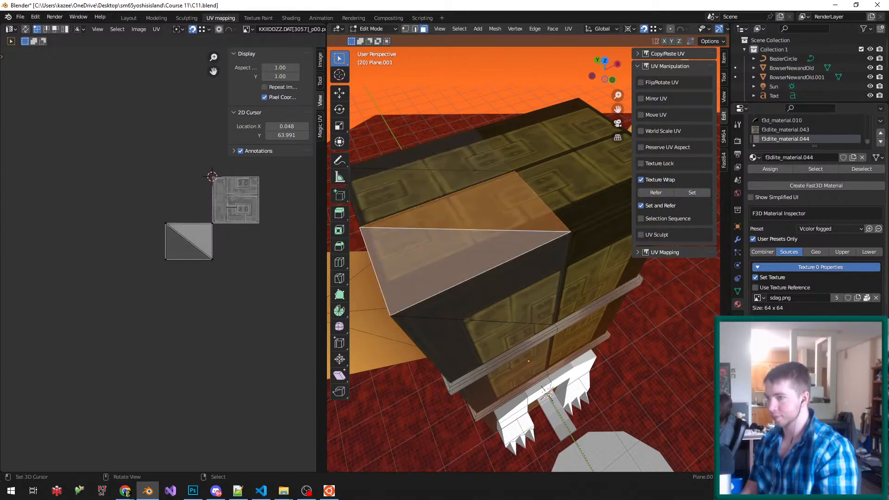
{"action": "key", "text": "alt+j"}
{"action": "key", "text": "ctrl+t"}
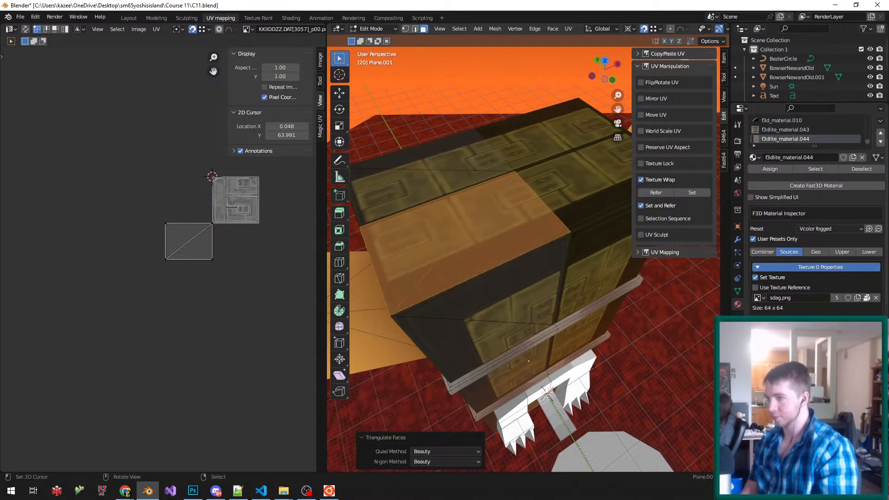
- Fold the UVs of each half of the top face by snapping one corner onto the diagonally opposite corner
{"action": "right_click", "coordinate": [476, 271]}
{"action": "right_click", "coordinate": [435, 239], "text": "shift"}
{"action": "right_click", "coordinate": [412, 190], "text": "shift"}
{"action": "right_click", "coordinate": [452, 152], "text": "shift"}
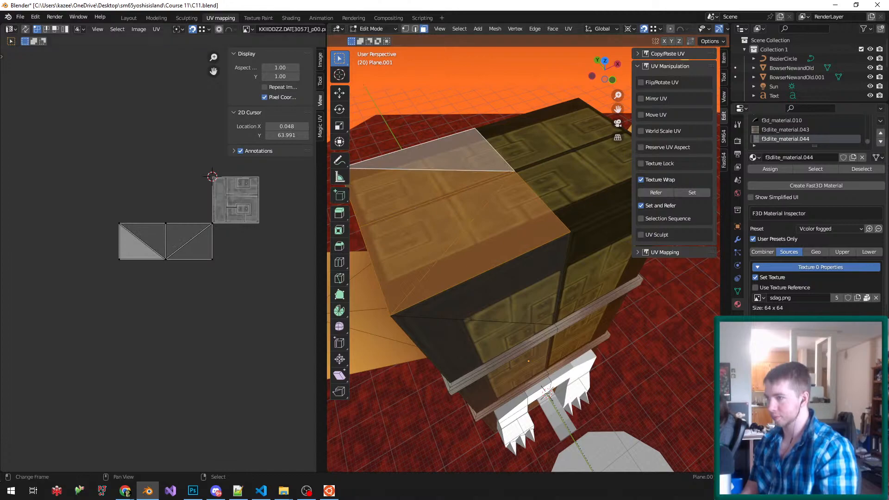
{"action": "right_click", "coordinate": [451, 152]}
{"action": "right_click", "coordinate": [412, 190], "text": "shift"}
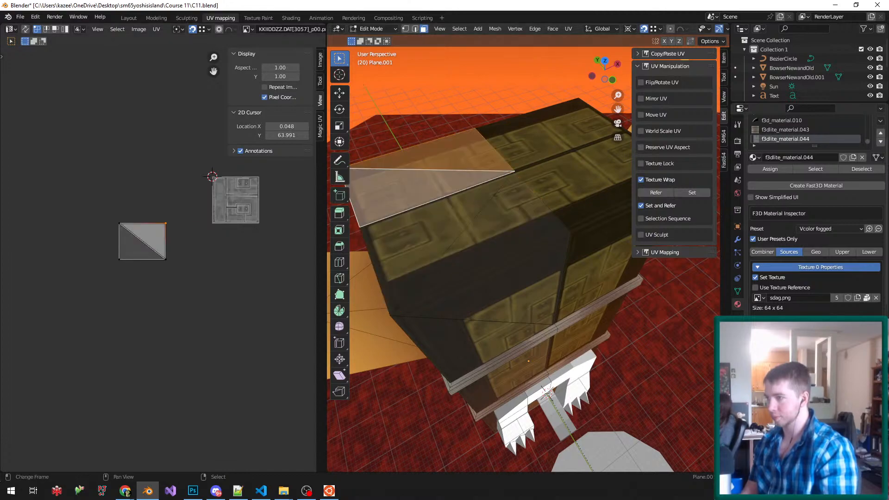
{"action": "key", "text": "g"}
{"action": "left_click", "coordinate": [119, 259]}
{"action": "right_click", "coordinate": [412, 245]}
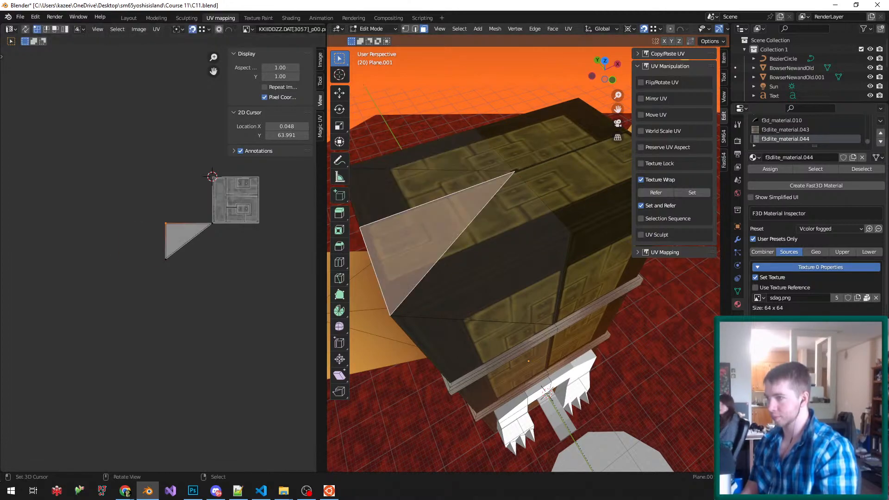
{"action": "right_click", "coordinate": [437, 278], "text": "shift"}
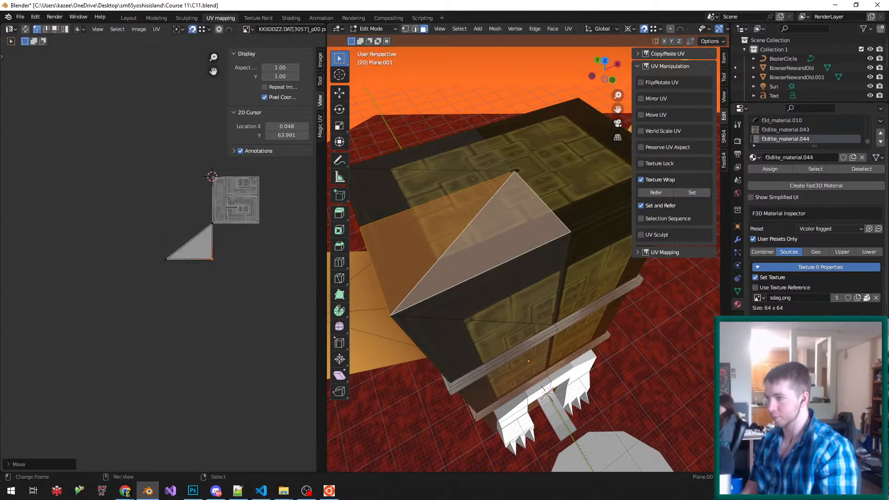
- Merge the tower mesh's vertices by distance and save the file
{"action": "key", "text": "a"}
{"action": "key", "text": "m"}
{"action": "key", "text": "b"}
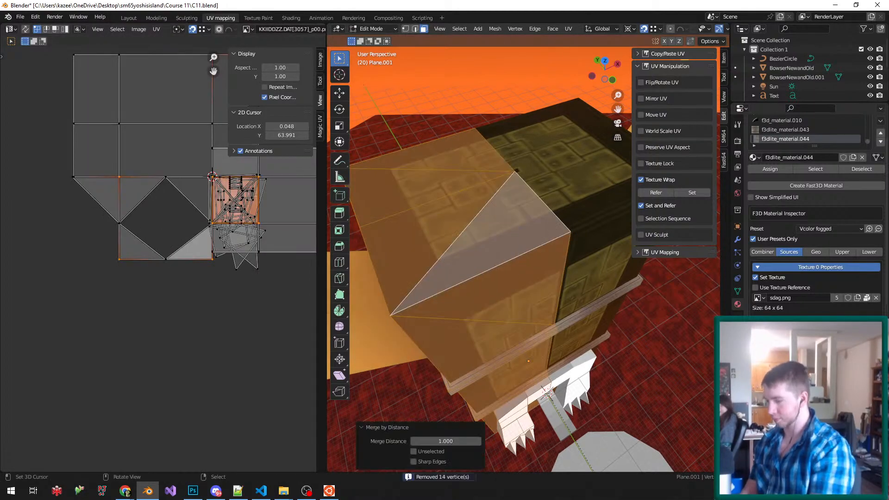
{"action": "key", "text": "ctrl+s"}
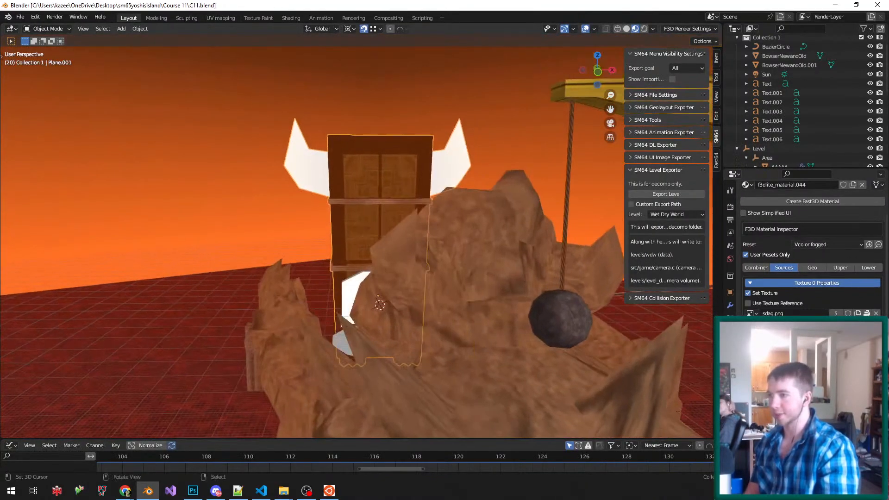
- Examine the tower's textured walls and horns within the level, toggling between Object and Edit Mode
{"action": "middle_click_drag", "start_coordinate": [356, 241], "coordinate": [385, 218]}
{"action": "scroll", "coordinate": [357, 240], "scroll_direction": "down", "scroll_amount": 4}
{"action": "scroll", "coordinate": [356, 241], "scroll_direction": "down", "scroll_amount": 2}
{"action": "scroll", "coordinate": [356, 241], "scroll_direction": "up", "scroll_amount": 4}
{"action": "key", "text": "Tab"}
{"action": "key", "text": "Tab"}
{"action": "key", "text": "Tab"}
{"action": "key", "text": "Tab"}
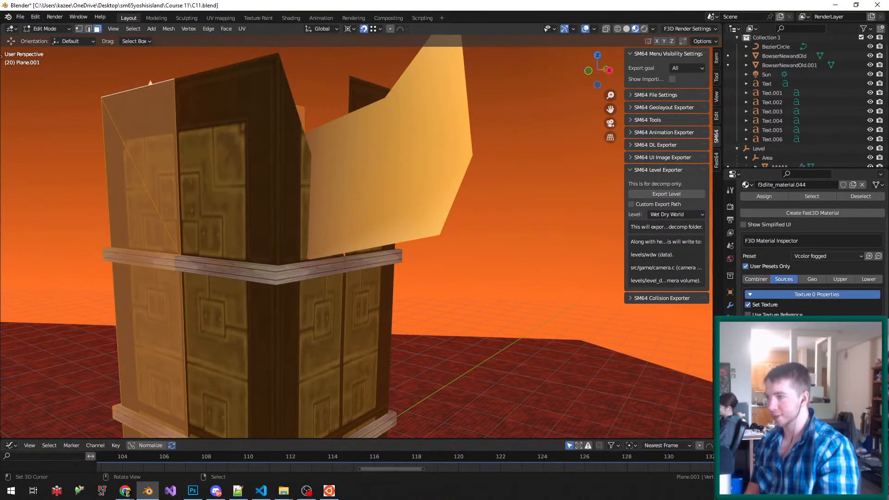
- Compare the horns' shading by undoing and redoing its last change
{"action": "key", "text": "Tab"}
{"action": "middle_click_drag", "start_coordinate": [352, 231], "coordinate": [408, 229]}
{"action": "right_click", "coordinate": [209, 172]}
{"action": "key", "text": "Tab"}
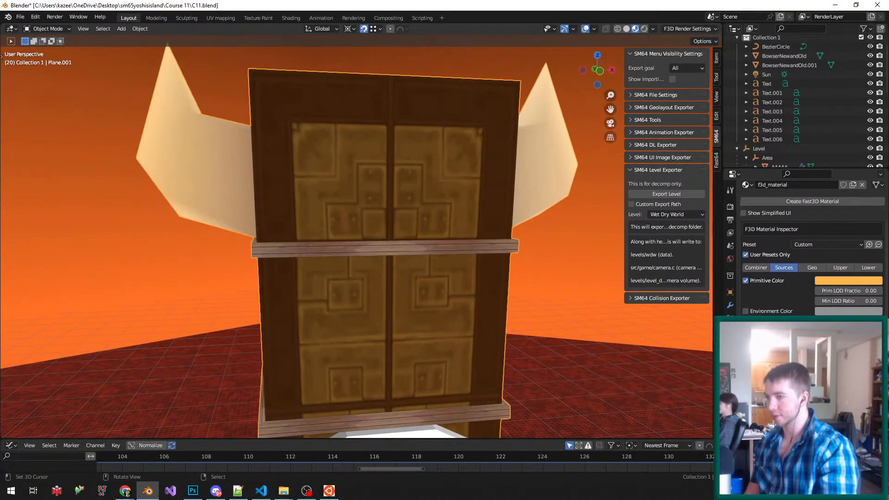
{"action": "middle_click_drag", "start_coordinate": [209, 171], "coordinate": [217, 171]}
{"action": "key", "text": "ctrl+z"}
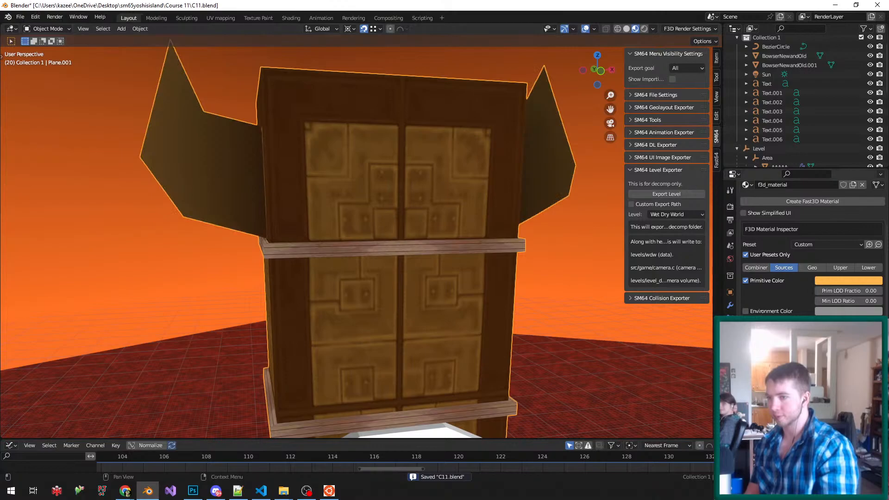
{"action": "key", "text": "ctrl+shift+z"}
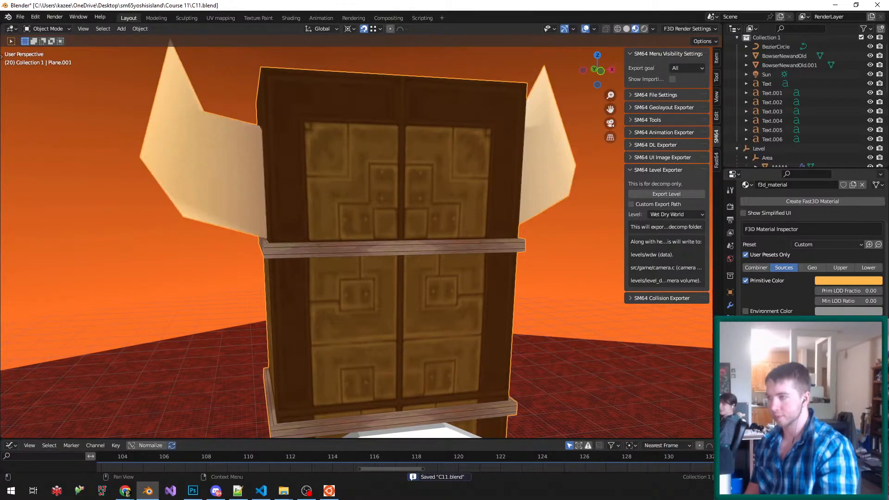
- Inspect the lower tower around the entrance and select the trim face above it to check its material
{"action": "middle_click_drag", "start_coordinate": [356, 241], "coordinate": [313, 186]}
{"action": "scroll", "coordinate": [338, 250], "scroll_direction": "down", "scroll_amount": 3}
{"action": "scroll", "coordinate": [311, 242], "scroll_direction": "down", "scroll_amount": 4}
{"action": "scroll", "coordinate": [311, 242], "scroll_direction": "up", "scroll_amount": 4}
{"action": "key", "text": "Tab"}
{"action": "scroll", "coordinate": [311, 242], "scroll_direction": "up", "scroll_amount": 4}
{"action": "middle_click_drag", "start_coordinate": [287, 213], "coordinate": [371, 208]}
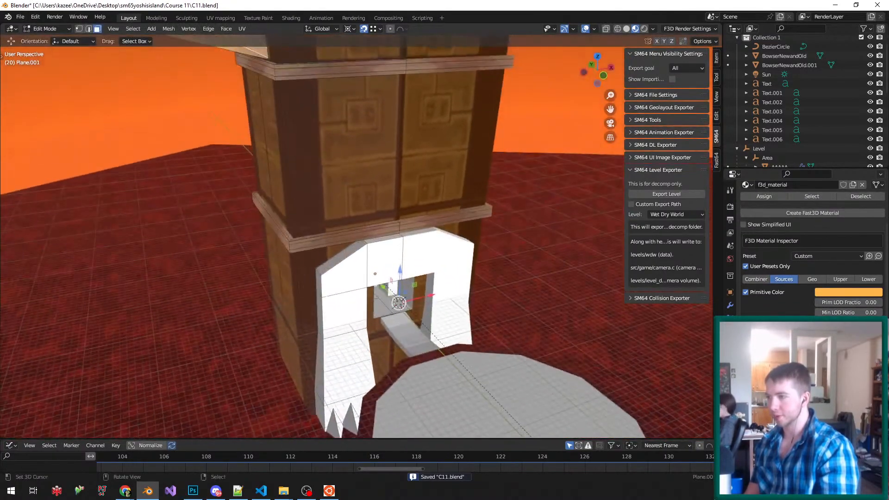
{"action": "right_click", "coordinate": [361, 190]}
{"action": "right_click", "coordinate": [345, 238]}
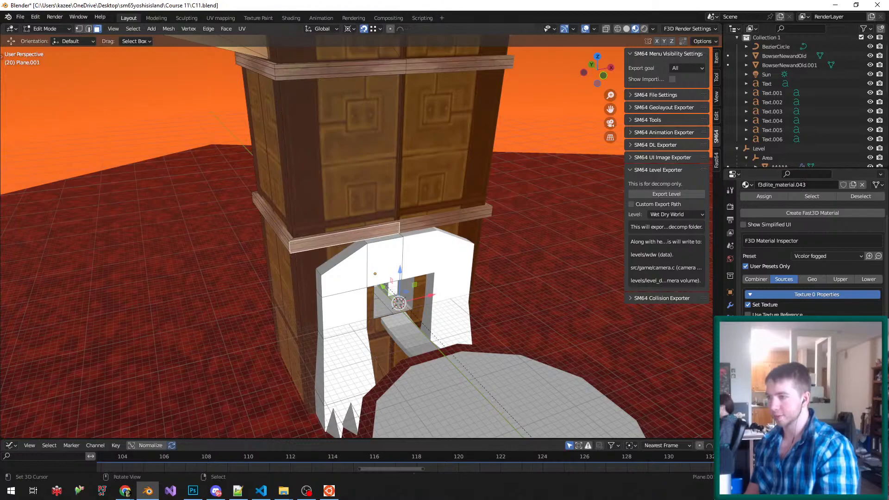
- Save the file and export the Level object to Wet Dry World
{"action": "key", "text": "Tab"}
{"action": "key", "text": "ctrl+s"}
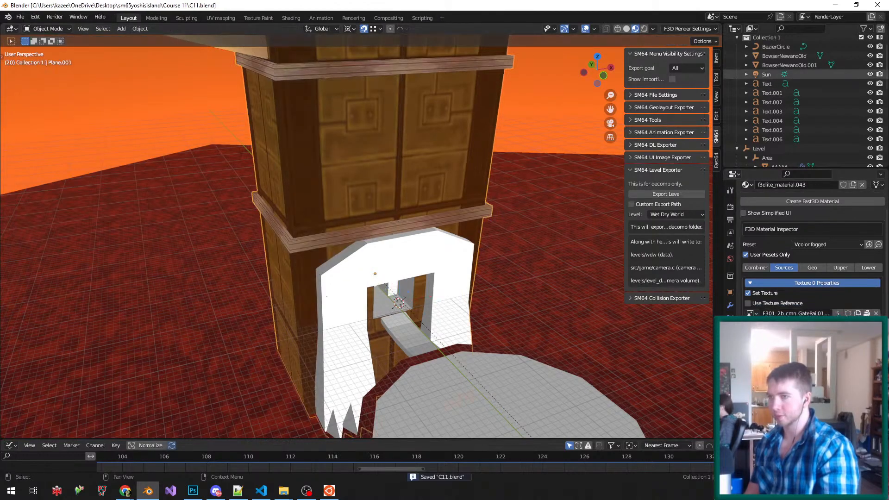
{"action": "left_click", "coordinate": [760, 148]}
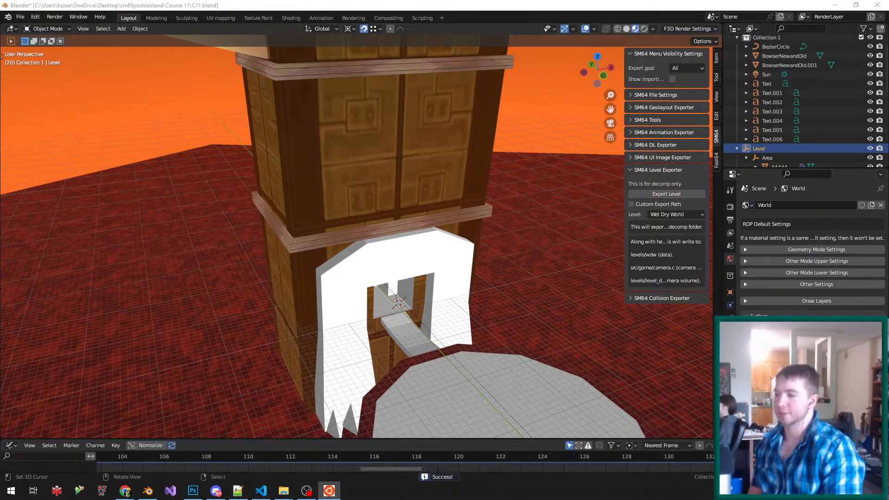
- Run the exported level in Project64 to check the tower in game, and close the emulator
{"action": "left_click", "coordinate": [102, 490]}
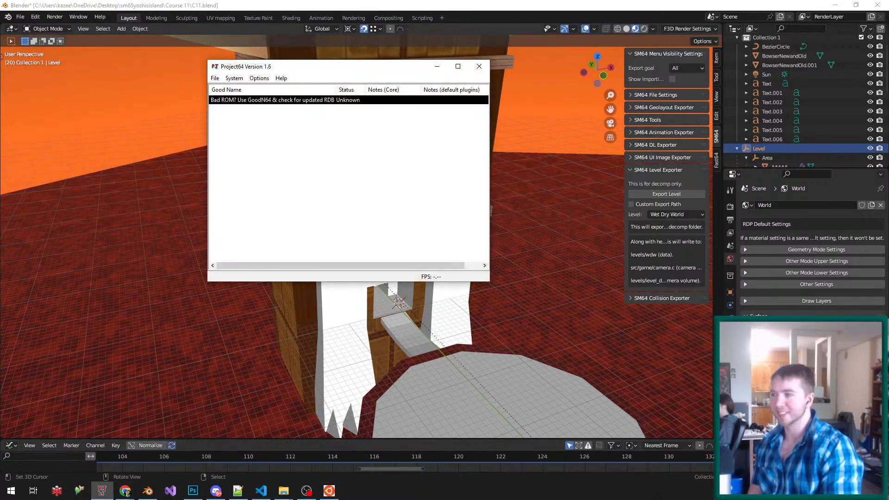
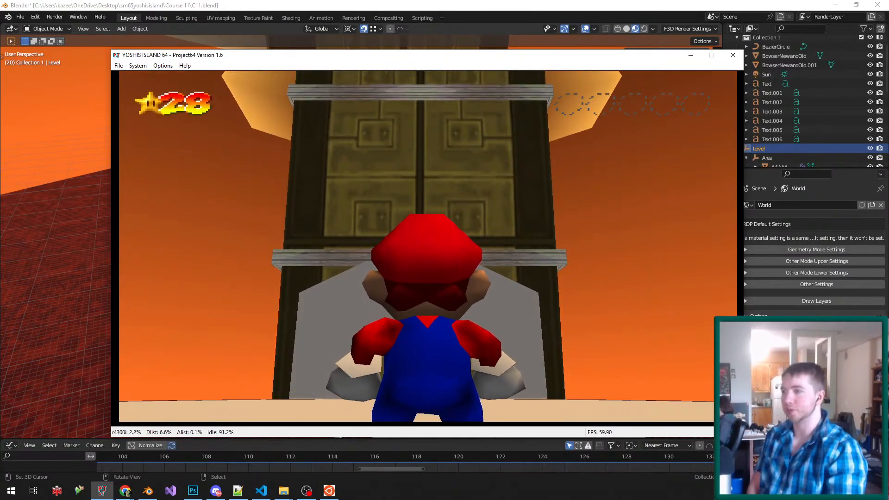
{"action": "left_click", "coordinate": [732, 55]}
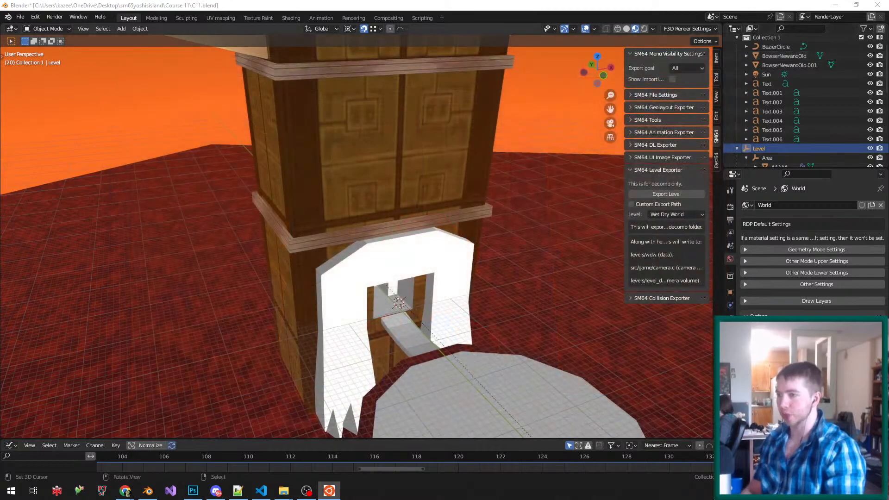
- Open the tower mesh for editing around the entrance arch and save the file
{"action": "scroll", "coordinate": [413, 304], "scroll_direction": "up", "scroll_amount": 2}
{"action": "right_click", "coordinate": [414, 303]}
{"action": "key", "text": "Tab"}
{"action": "middle_click_drag", "start_coordinate": [414, 303], "coordinate": [486, 296]}
{"action": "key", "text": "Tab"}
{"action": "scroll", "coordinate": [315, 273], "scroll_direction": "down", "scroll_amount": 3}
{"action": "key", "text": "ctrl+s"}
{"action": "key", "text": "Tab"}
{"action": "scroll", "coordinate": [371, 313], "scroll_direction": "up", "scroll_amount": 1}
{"action": "scroll", "coordinate": [486, 296], "scroll_direction": "up", "scroll_amount": 3}
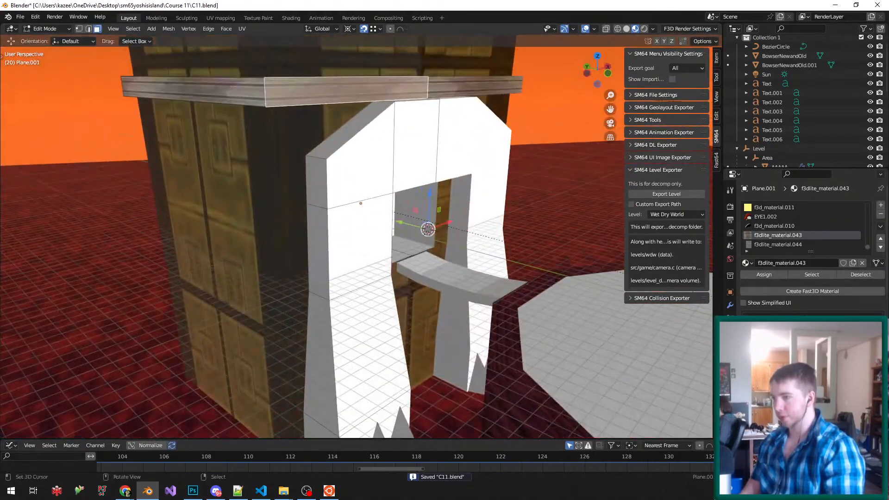
- Select the linked claw faces at the arch's foot, bring them into close view in the UV mapping workspace, and save
{"action": "right_click", "coordinate": [318, 185]}
{"action": "right_click", "coordinate": [326, 238], "text": "alt"}
{"action": "middle_click_drag", "start_coordinate": [326, 239], "coordinate": [307, 296]}
{"action": "scroll", "coordinate": [308, 296], "scroll_direction": "down", "scroll_amount": 1}
{"action": "right_click", "coordinate": [335, 334]}
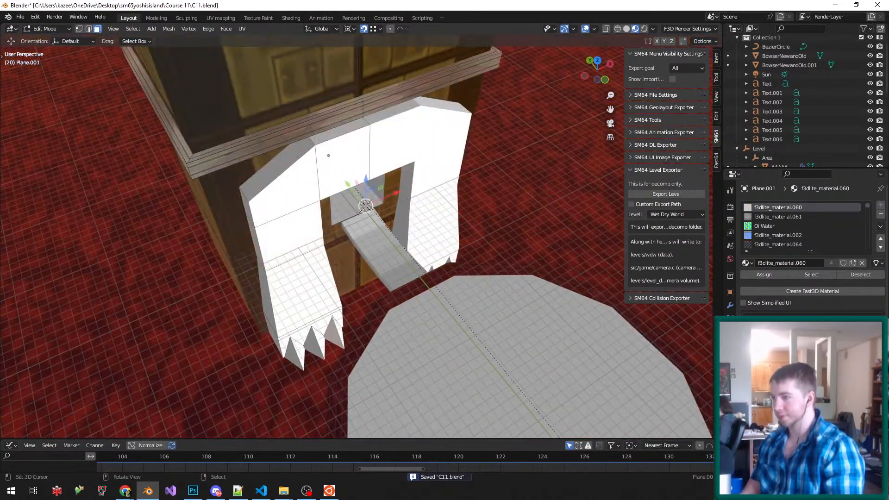
{"action": "scroll", "coordinate": [331, 335], "scroll_direction": "up", "scroll_amount": 3}
{"action": "right_click", "coordinate": [309, 343], "text": "shift"}
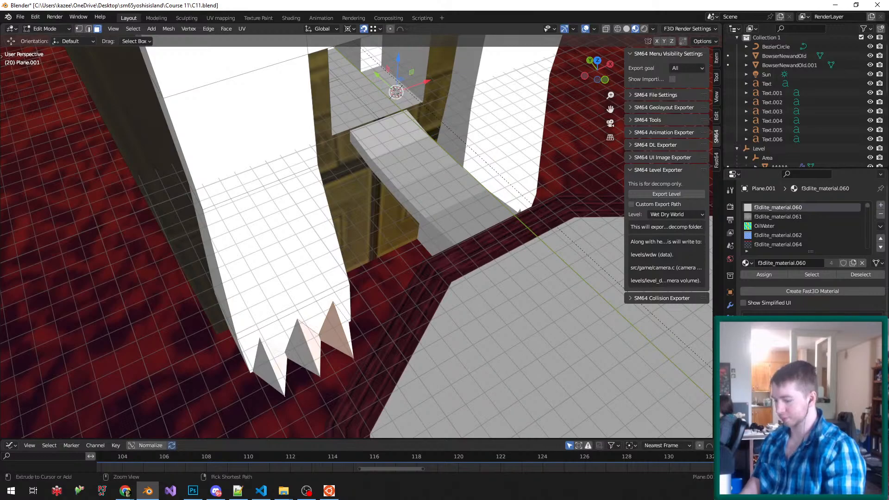
{"action": "key", "text": "ctrl+l"}
{"action": "left_click", "coordinate": [221, 18]}
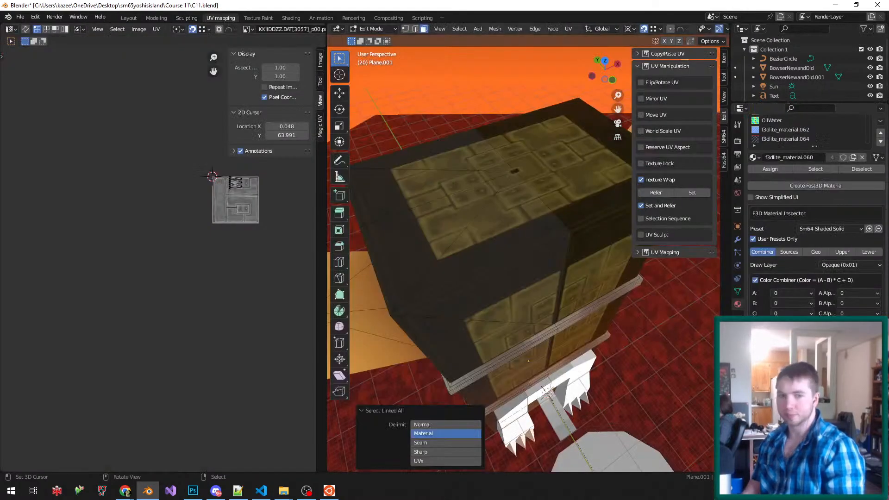
{"action": "key", "text": "KP_Decimal"}
{"action": "key", "text": "ctrl+s"}
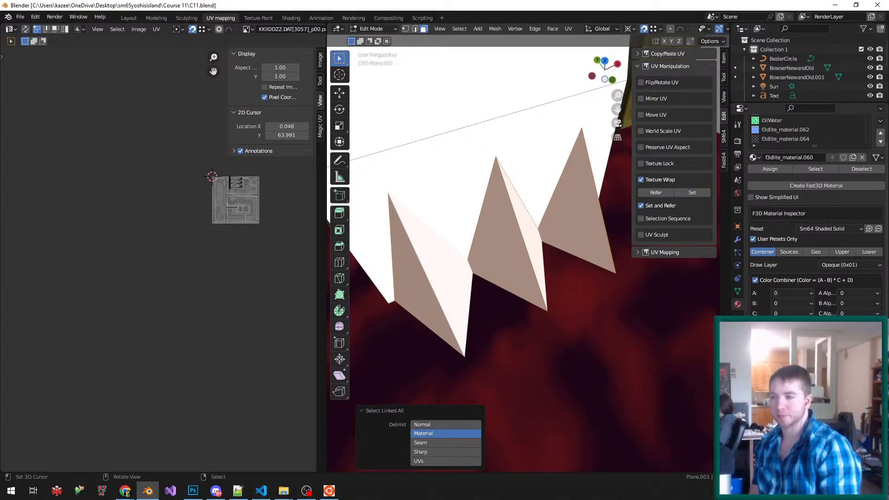
- Select the connected faces of the white entrance arch that share its material
{"action": "scroll", "coordinate": [352, 208], "scroll_direction": "down", "scroll_amount": 7}
{"action": "scroll", "coordinate": [352, 209], "scroll_direction": "up", "scroll_amount": 5}
{"action": "mouse_move", "coordinate": [529, 220]}
{"action": "middle_mouse_down"}
{"action": "mouse_move", "coordinate": [625, 125]}
{"action": "mouse_move", "coordinate": [574, 266]}
{"action": "mouse_move", "coordinate": [578, 194]}
{"action": "mouse_move", "coordinate": [588, 259]}
{"action": "mouse_move", "coordinate": [565, 222]}
{"action": "mouse_move", "coordinate": [547, 250]}
{"action": "mouse_move", "coordinate": [532, 241]}
{"action": "mouse_move", "coordinate": [528, 225]}
{"action": "mouse_move", "coordinate": [545, 211]}
{"action": "mouse_move", "coordinate": [556, 217]}
{"action": "mouse_move", "coordinate": [520, 228]}
{"action": "middle_mouse_up"}
{"action": "scroll", "coordinate": [523, 250], "scroll_direction": "up", "scroll_amount": 2}
{"action": "right_click", "coordinate": [451, 176]}
{"action": "right_click", "coordinate": [532, 163], "text": "shift"}
{"action": "scroll", "coordinate": [533, 162], "scroll_direction": "up", "scroll_amount": 1}
{"action": "key", "text": "ctrl+l"}
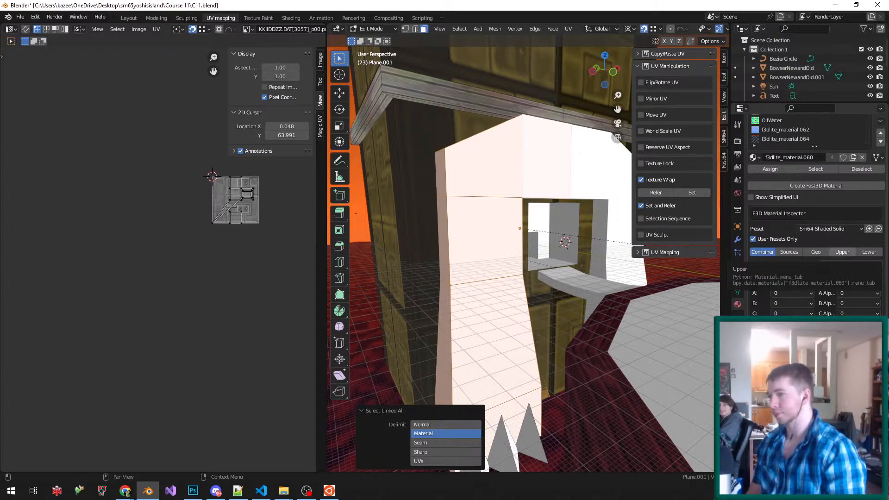
- Select the edges around the opening in the tower wall behind the horn in edge selection mode
{"action": "middle_click_drag", "start_coordinate": [523, 255], "coordinate": [454, 284]}
{"action": "middle_click_drag", "start_coordinate": [437, 99], "coordinate": [547, 107]}
{"action": "left_click", "coordinate": [431, 135]}
{"action": "left_click", "coordinate": [416, 100]}
{"action": "middle_click_drag", "start_coordinate": [416, 99], "coordinate": [435, 93]}
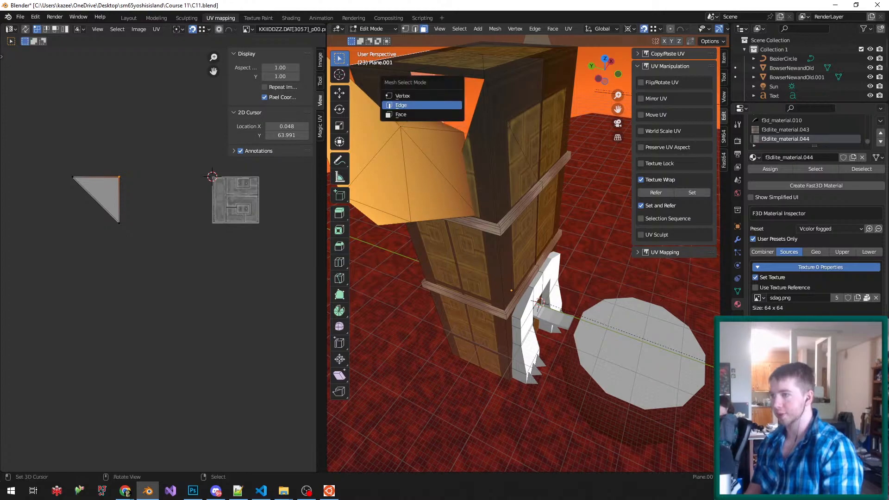
{"action": "right_click", "coordinate": [473, 115]}
{"action": "right_click", "coordinate": [415, 95], "text": "shift"}
{"action": "middle_click_drag", "start_coordinate": [415, 95], "coordinate": [439, 109]}
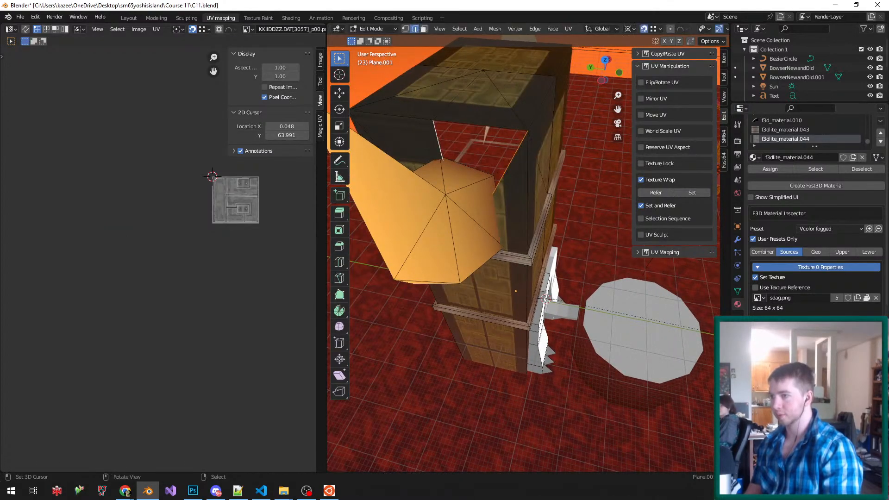
- Reveal all hidden faces of the tower, clear the selection and save the file
{"action": "middle_click_drag", "start_coordinate": [463, 186], "coordinate": [546, 195]}
{"action": "scroll", "coordinate": [412, 144], "scroll_direction": "down", "scroll_amount": 4}
{"action": "scroll", "coordinate": [394, 144], "scroll_direction": "up", "scroll_amount": 4}
{"action": "right_click", "coordinate": [444, 153]}
{"action": "scroll", "coordinate": [417, 157], "scroll_direction": "up", "scroll_amount": 6}
{"action": "key", "text": "alt+h"}
{"action": "scroll", "coordinate": [523, 255], "scroll_direction": "down", "scroll_amount": 5}
{"action": "middle_click_drag", "start_coordinate": [463, 208], "coordinate": [510, 199]}
{"action": "key", "text": "alt+a"}
{"action": "key", "text": "ctrl+s"}
{"action": "scroll", "coordinate": [524, 254], "scroll_direction": "up", "scroll_amount": 4}
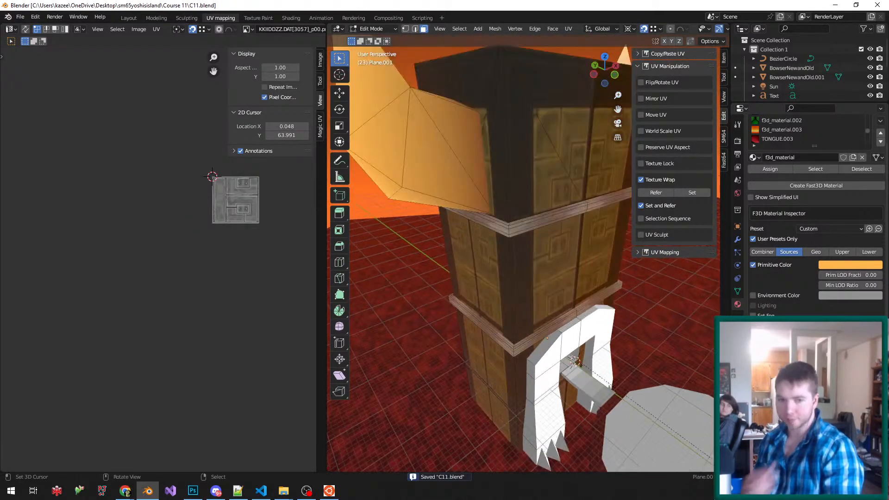
- Select the linked trim faces above the entrance arch and raise them 100 units along Z
{"action": "middle_click_drag", "start_coordinate": [546, 260], "coordinate": [500, 255]}
{"action": "scroll", "coordinate": [523, 255], "scroll_direction": "up", "scroll_amount": 4}
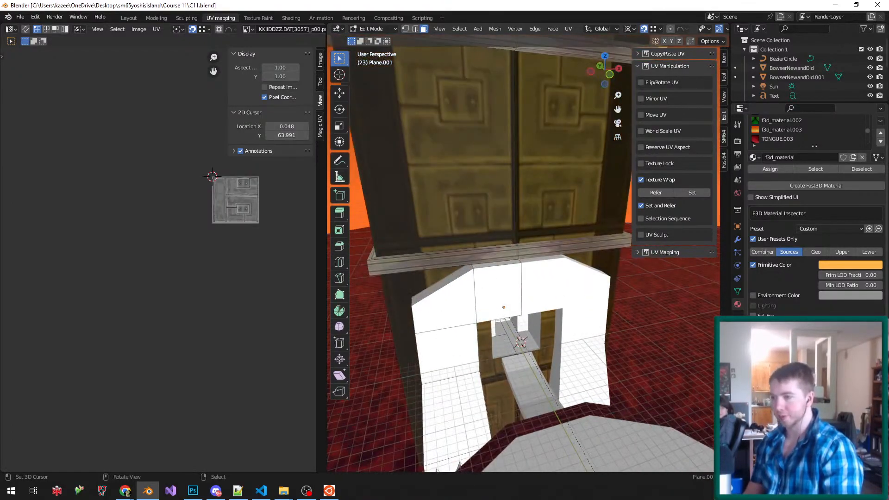
{"action": "right_click", "coordinate": [497, 291]}
{"action": "key", "text": "ctrl+l"}
{"action": "middle_click_drag", "start_coordinate": [510, 318], "coordinate": [538, 323]}
{"action": "right_click", "coordinate": [482, 246]}
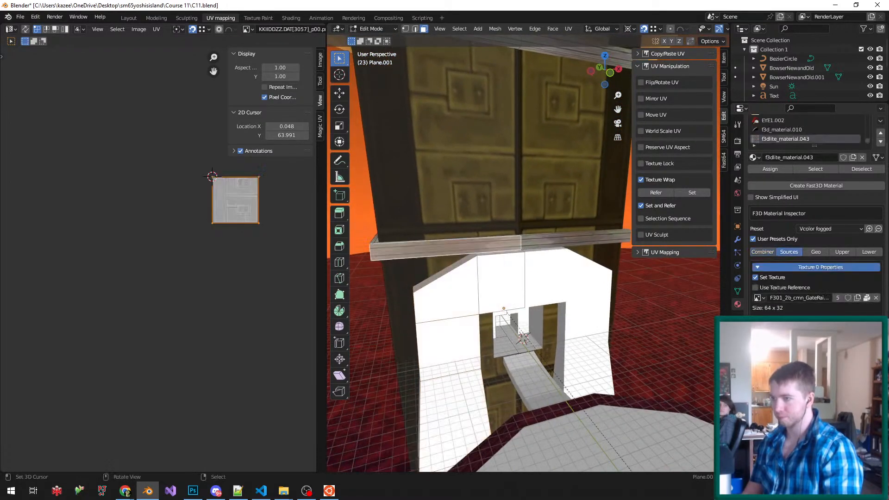
{"action": "key", "text": "ctrl+l"}
{"action": "key", "text": "g"}
{"action": "key", "text": "z"}
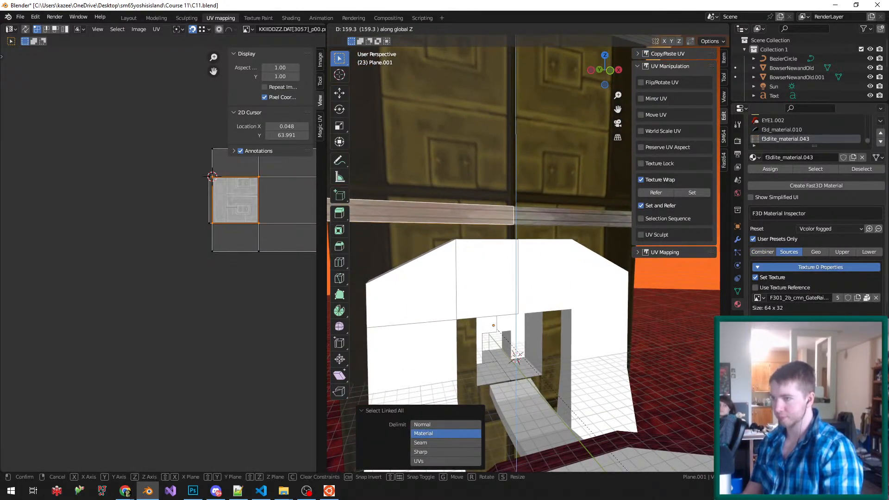
{"action": "type", "text": "100"}
{"action": "key", "text": "Return"}
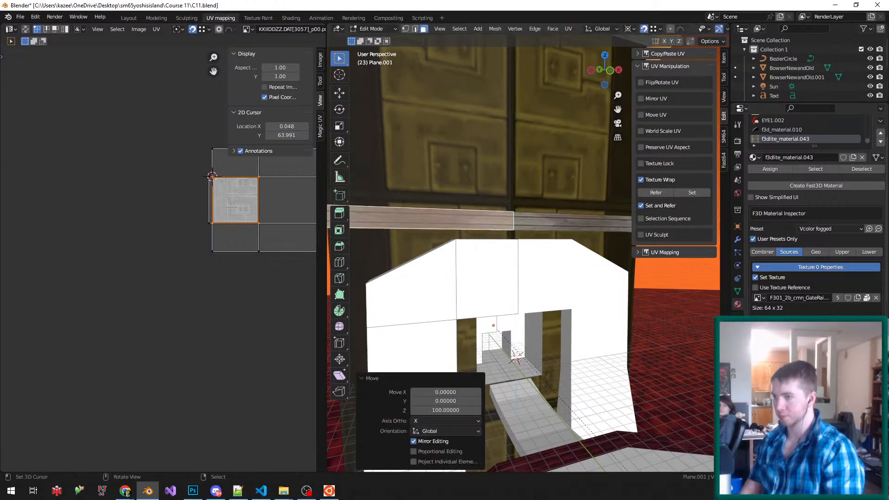
- Measure the arch's spans by temporarily extruding vertices to neighbouring corners, undoing each extrusion
{"action": "key", "text": "ctrl+Tab"}
{"action": "key", "text": "1"}
{"action": "right_click", "coordinate": [457, 319]}
{"action": "scroll", "coordinate": [576, 272], "scroll_direction": "down", "scroll_amount": 2}
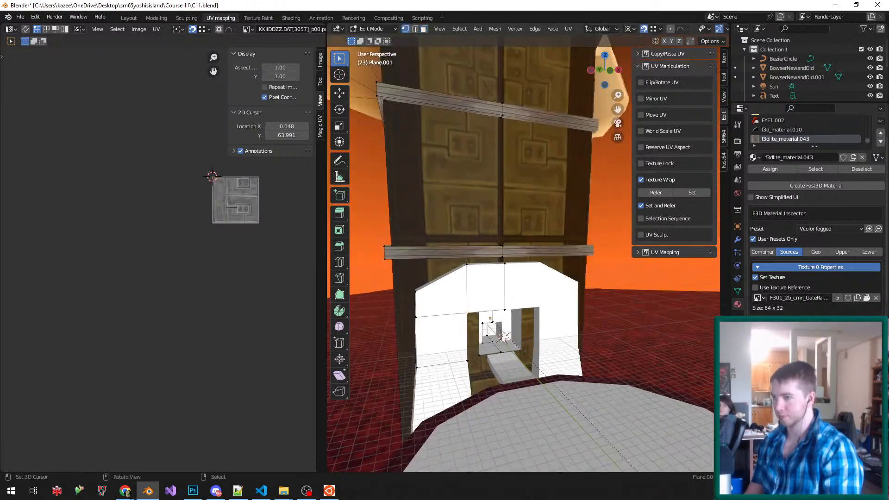
{"action": "scroll", "coordinate": [494, 267], "scroll_direction": "up", "scroll_amount": 1}
{"action": "key", "text": "e"}
{"action": "left_click", "coordinate": [481, 242]}
{"action": "key", "text": "ctrl+z"}
{"action": "key", "text": "e"}
{"action": "left_click", "coordinate": [394, 330]}
{"action": "key", "text": "ctrl+z"}
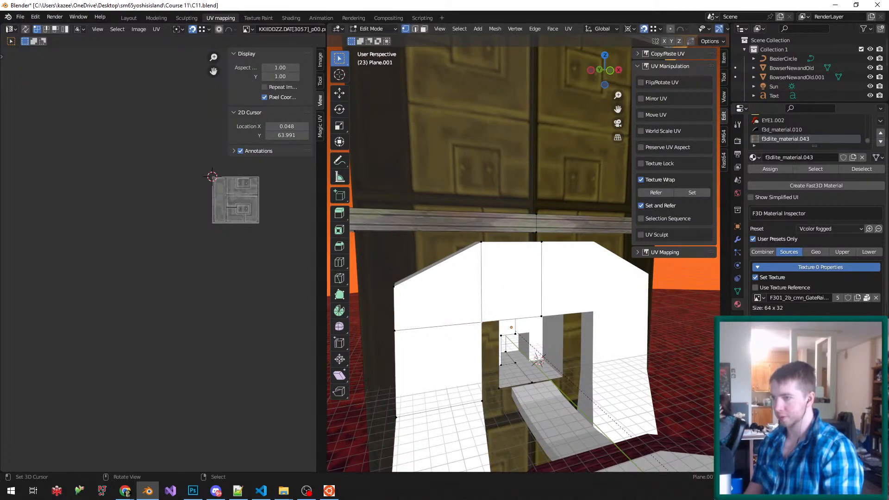
{"action": "key", "text": "e"}
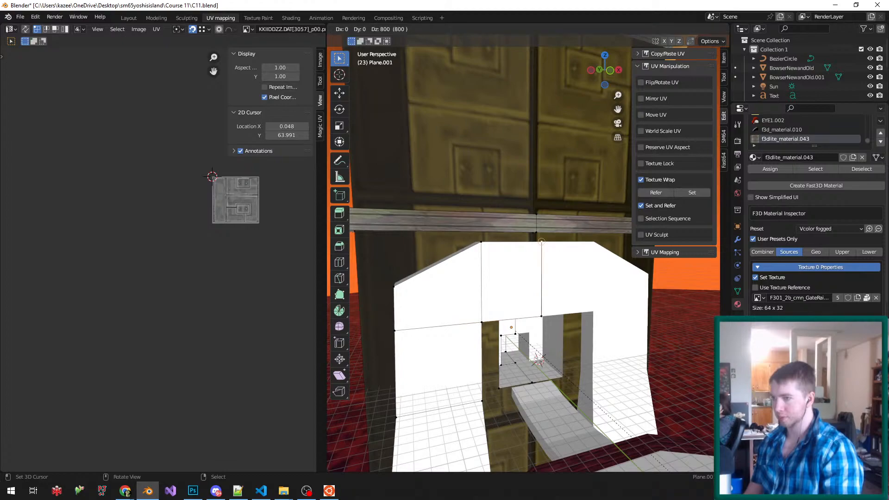
{"action": "left_click", "coordinate": [541, 242]}
{"action": "key", "text": "ctrl+z"}
- Select the linked trim faces above the arch and raise them another 200 units along Z
{"action": "middle_click_drag", "start_coordinate": [487, 300], "coordinate": [485, 324]}
{"action": "key", "text": "ctrl+Tab"}
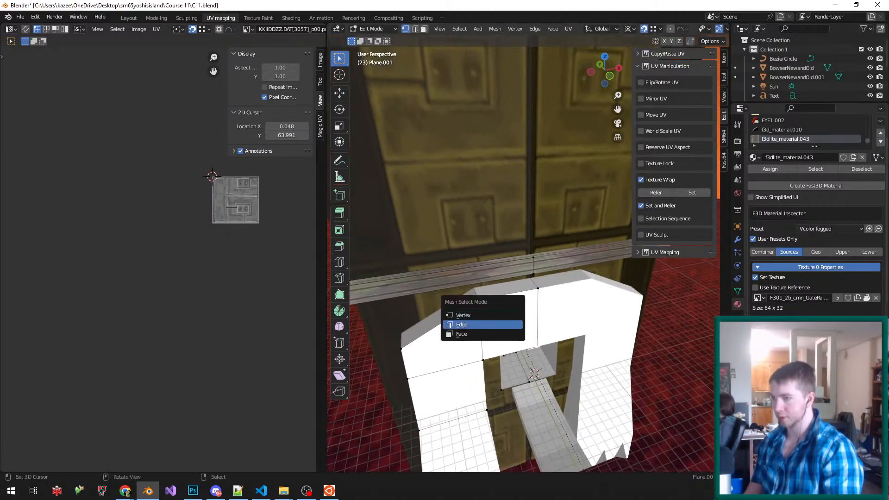
{"action": "key", "text": "ctrl+Tab"}
{"action": "left_click", "coordinate": [485, 318]}
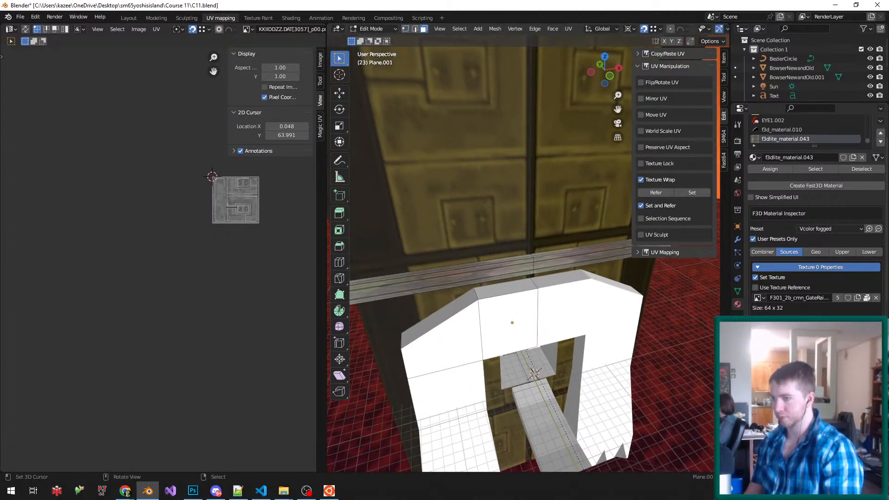
{"action": "right_click", "coordinate": [485, 274]}
{"action": "middle_click_drag", "start_coordinate": [485, 274], "coordinate": [486, 258]}
{"action": "key", "text": "ctrl+l"}
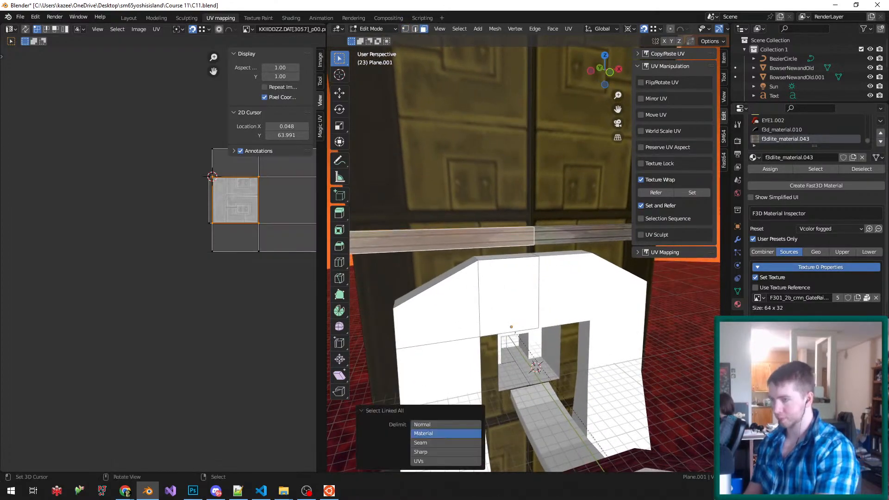
{"action": "type", "text": "gz200"}
{"action": "key", "text": "Return"}
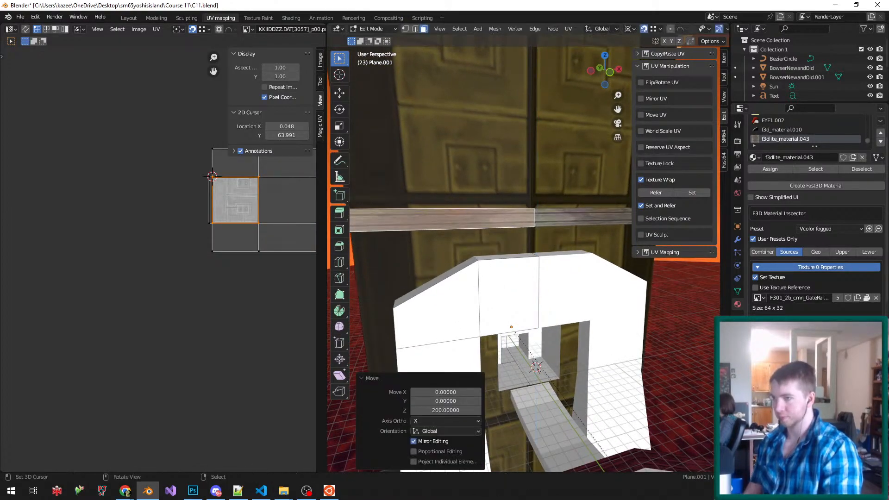
- Raise the arch's upper middle face 200 units along Z
{"action": "right_click", "coordinate": [508, 295]}
{"action": "right_click", "coordinate": [508, 295]}
{"action": "middle_click_drag", "start_coordinate": [509, 295], "coordinate": [482, 290]}
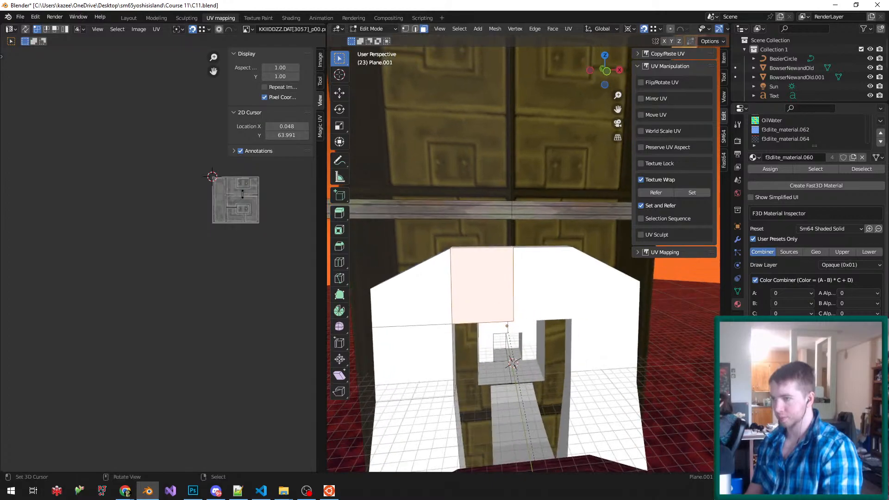
{"action": "type", "text": "gz200"}
{"action": "key", "text": "Return"}
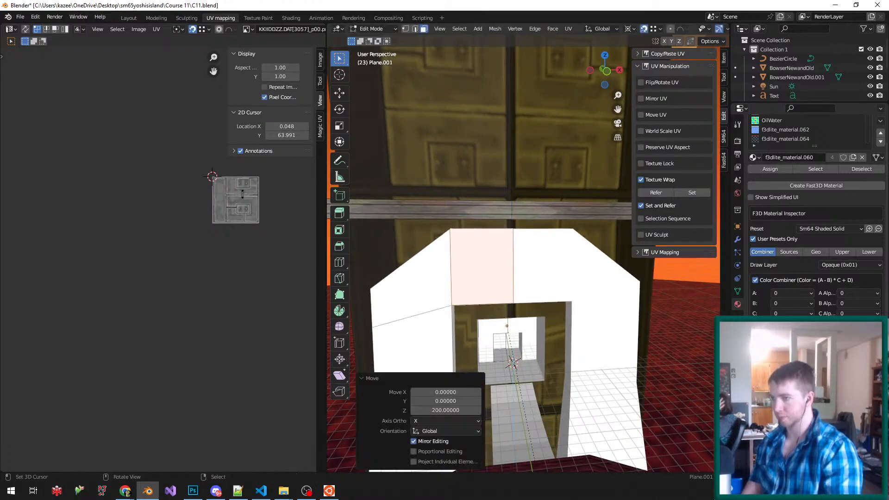
- Lower the upper corner edge of the arch's opening 200 units along Z and save the file
{"action": "scroll", "coordinate": [523, 259], "scroll_direction": "up", "scroll_amount": 4}
{"action": "key", "text": "ctrl+Tab"}
{"action": "left_click", "coordinate": [402, 268]}
{"action": "right_click", "coordinate": [408, 265]}
{"action": "type", "text": "gz-200"}
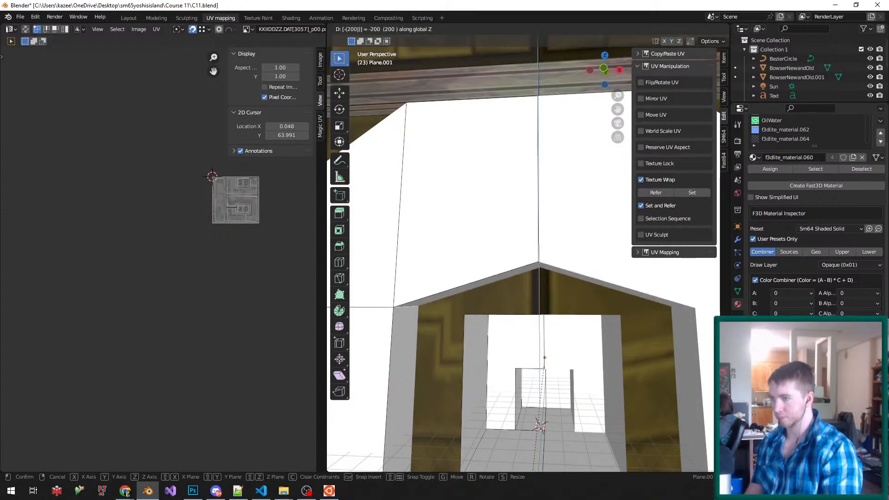
{"action": "key", "text": "Return"}
{"action": "scroll", "coordinate": [606, 374], "scroll_direction": "down", "scroll_amount": 3}
{"action": "scroll", "coordinate": [607, 374], "scroll_direction": "down", "scroll_amount": 4}
{"action": "key", "text": "ctrl+s"}
{"action": "key", "text": "Tab"}
{"action": "scroll", "coordinate": [607, 374], "scroll_direction": "up", "scroll_amount": 3}
{"action": "key", "text": "Tab"}
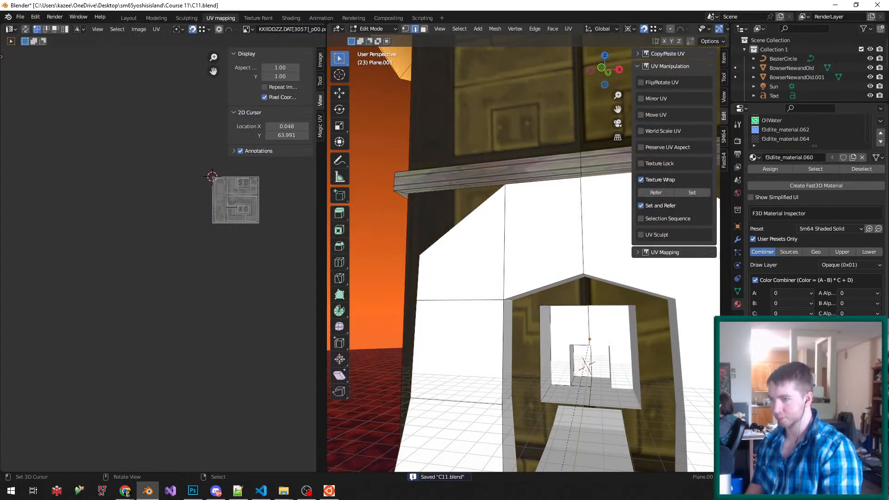
- Lower the same corner edge of the opening a further 200 units along Z and save
{"action": "scroll", "coordinate": [607, 374], "scroll_direction": "up", "scroll_amount": 3}
{"action": "type", "text": "gz-200"}
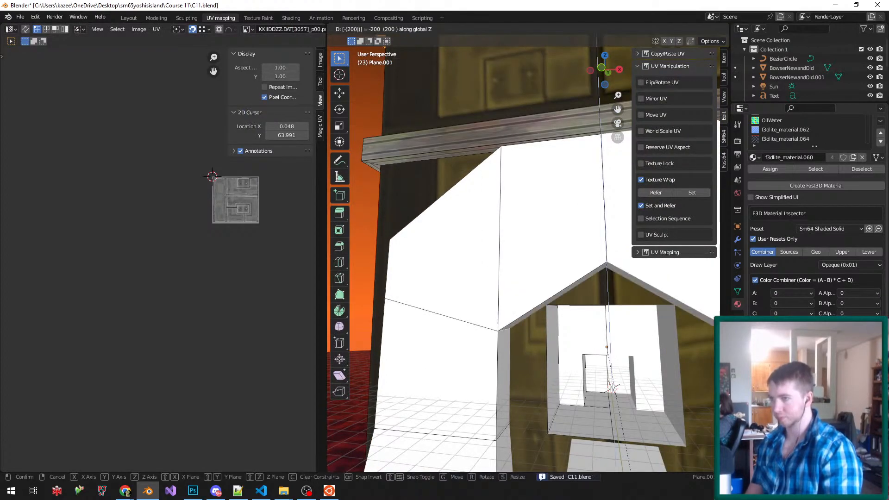
{"action": "key", "text": "Return"}
{"action": "key", "text": "Tab"}
{"action": "scroll", "coordinate": [523, 259], "scroll_direction": "down", "scroll_amount": 4}
{"action": "key", "text": "ctrl+s"}
- Add a centred loop cut through the arch's upper section between its centre line and the opening's corner
{"action": "mouse_move", "coordinate": [524, 259]}
{"action": "middle_mouse_down"}
{"action": "mouse_move", "coordinate": [537, 264]}
{"action": "mouse_move", "coordinate": [528, 261]}
{"action": "middle_mouse_up"}
{"action": "scroll", "coordinate": [523, 259], "scroll_direction": "up", "scroll_amount": 5}
{"action": "key", "text": "Tab"}
{"action": "scroll", "coordinate": [523, 259], "scroll_direction": "down", "scroll_amount": 4}
{"action": "scroll", "coordinate": [523, 260], "scroll_direction": "up", "scroll_amount": 3}
{"action": "scroll", "coordinate": [524, 259], "scroll_direction": "up", "scroll_amount": 2}
{"action": "key", "text": "ctrl+r"}
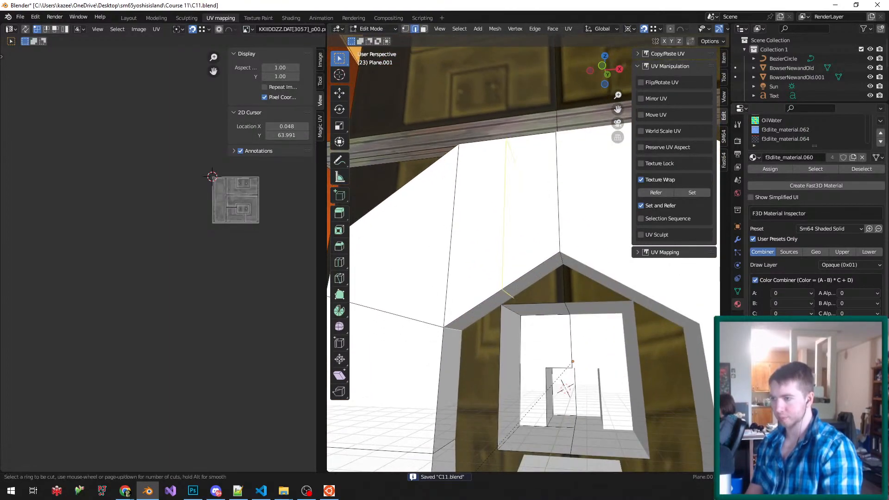
{"action": "key", "text": "Escape"}
{"action": "key", "text": "ctrl+Tab"}
{"action": "left_click", "coordinate": [468, 290]}
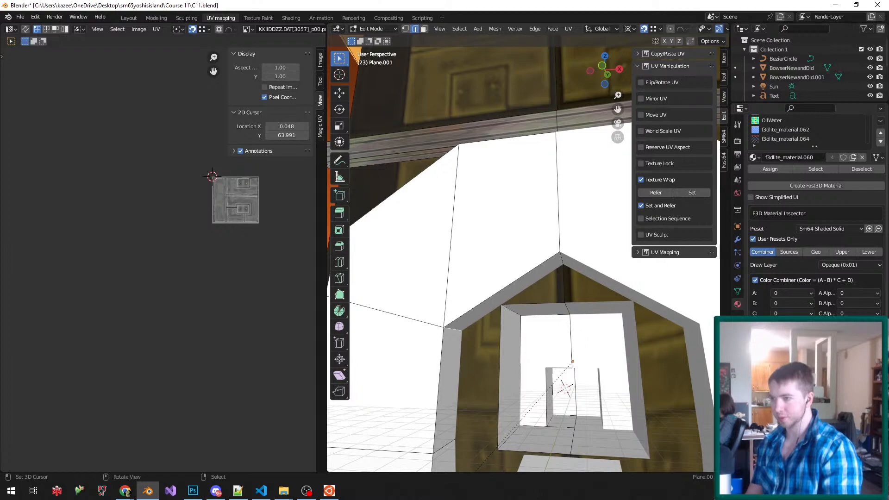
{"action": "key", "text": "ctrl+e"}
{"action": "scroll", "coordinate": [514, 287], "scroll_direction": "up", "scroll_amount": 2}
{"action": "key", "text": "ctrl+r"}
{"action": "left_click", "coordinate": [500, 296]}
{"action": "right_click", "coordinate": [500, 296]}
- Move the new loop cut along X to align with the inner doorway's upper corner
{"action": "key", "text": "ctrl+Tab"}
{"action": "left_click", "coordinate": [499, 277]}
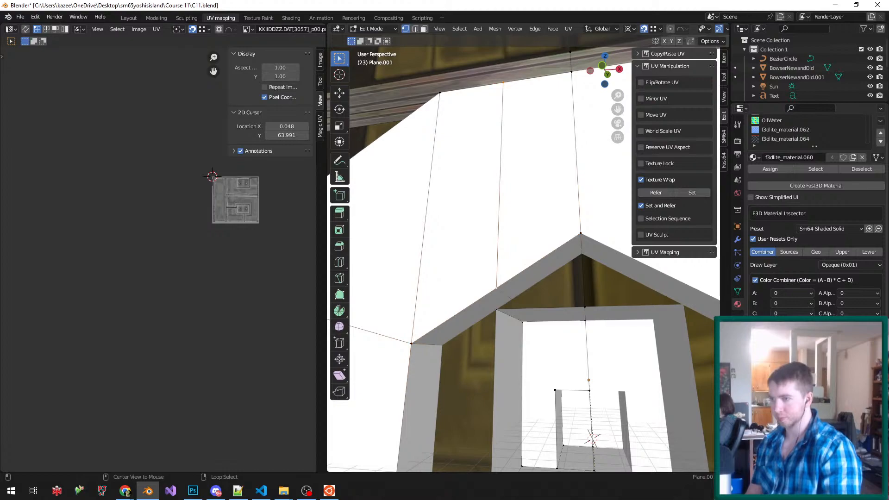
{"action": "key", "text": "g"}
{"action": "key", "text": "x"}
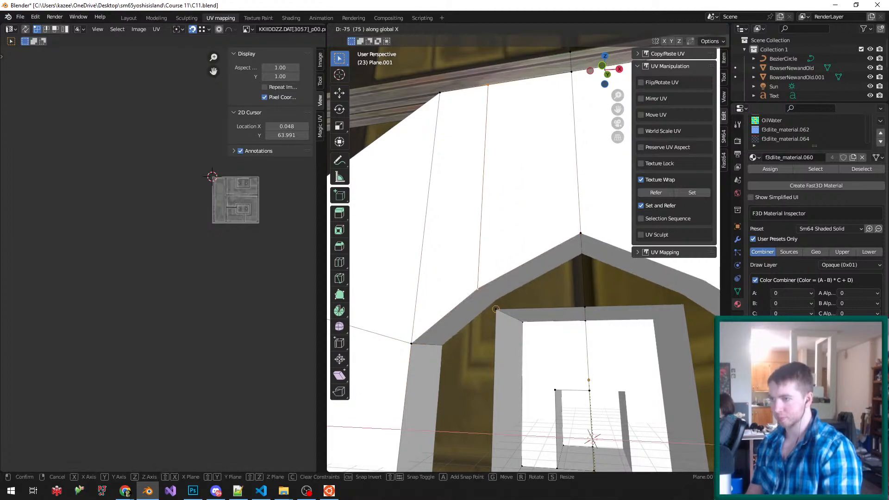
{"action": "left_click", "coordinate": [480, 288]}
{"action": "right_click", "coordinate": [477, 289]}
- Move the lower edge of the new cut along Z to the height of the inner doorway's upper corner
{"action": "key", "text": "ctrl+Tab"}
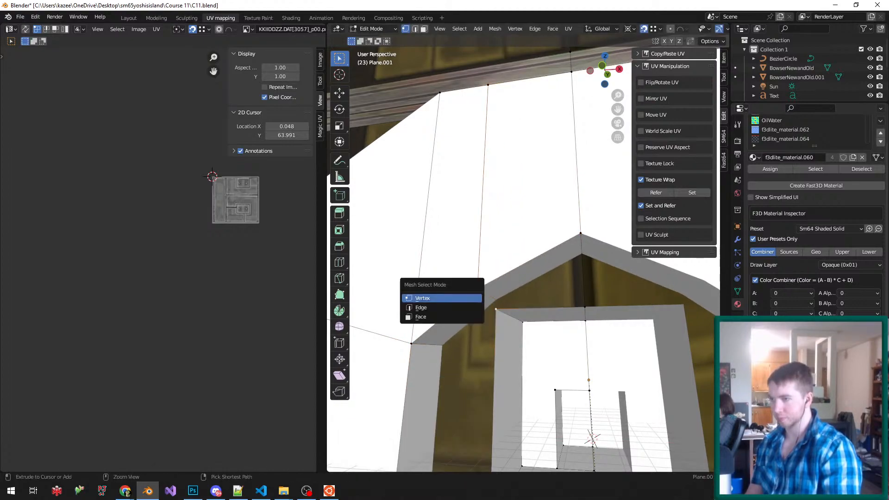
{"action": "left_click", "coordinate": [465, 308]}
{"action": "right_click", "coordinate": [487, 295]}
{"action": "key", "text": "g"}
{"action": "key", "text": "z"}
{"action": "left_click", "coordinate": [496, 309]}
- Lower the opening's centre peak edge along Z to the top of the inner doorway and save the file
{"action": "right_click", "coordinate": [581, 244]}
{"action": "key", "text": "g"}
{"action": "key", "text": "z"}
{"action": "left_click", "coordinate": [584, 308]}
{"action": "scroll", "coordinate": [585, 308], "scroll_direction": "down", "scroll_amount": 6}
{"action": "middle_click_drag", "start_coordinate": [584, 307], "coordinate": [570, 296]}
{"action": "key", "text": "ctrl+s"}
- Select the arch's linked faces by material, simplify them with Limited Dissolve, and save the file
{"action": "scroll", "coordinate": [599, 264], "scroll_direction": "down", "scroll_amount": 3}
{"action": "scroll", "coordinate": [599, 264], "scroll_direction": "up", "scroll_amount": 4}
{"action": "middle_click_drag", "start_coordinate": [555, 208], "coordinate": [534, 238]}
{"action": "key", "text": "ctrl+Tab"}
{"action": "left_click", "coordinate": [533, 247]}
{"action": "right_click", "coordinate": [523, 248]}
{"action": "key", "text": "ctrl+l"}
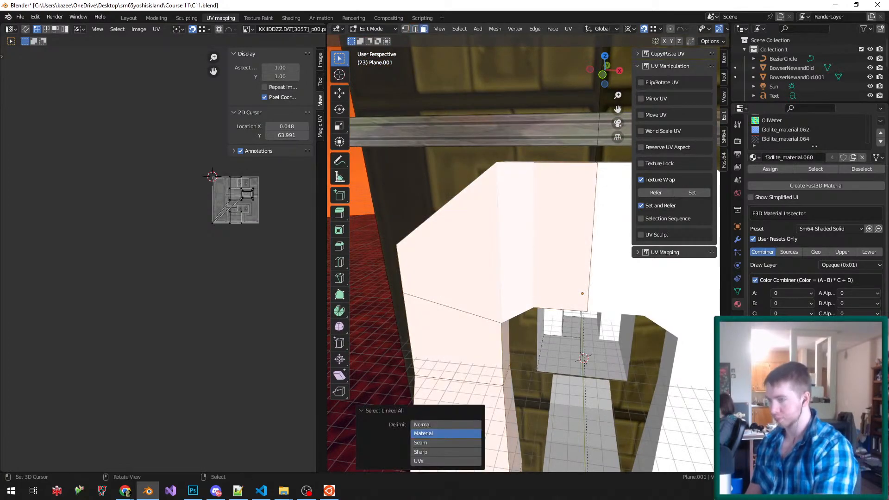
{"action": "key", "text": "x"}
{"action": "key", "text": "l"}
{"action": "key", "text": "ctrl+s"}
{"action": "scroll", "coordinate": [560, 193], "scroll_direction": "down", "scroll_amount": 2}
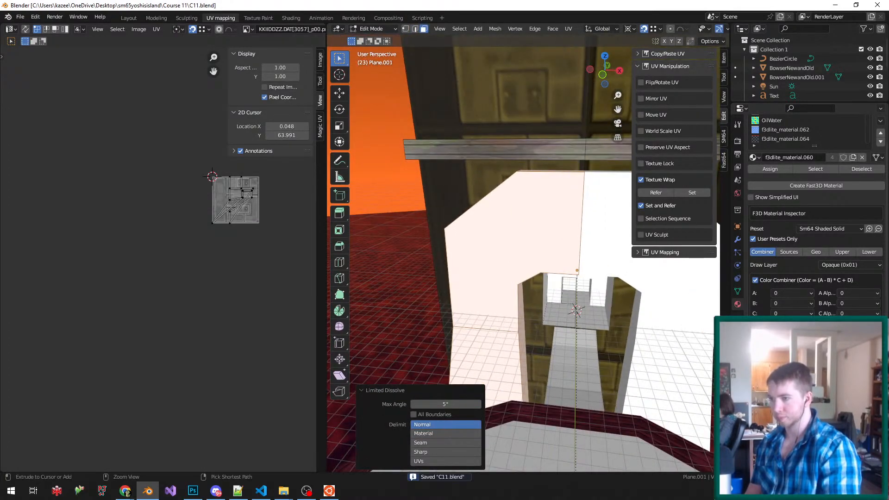
- Undo the last dissolve and reapply Limited Dissolve to the arch's selected faces
{"action": "key", "text": "ctrl+z"}
{"action": "middle_click_drag", "start_coordinate": [524, 295], "coordinate": [512, 320]}
{"action": "key", "text": "x"}
{"action": "key", "text": "l"}
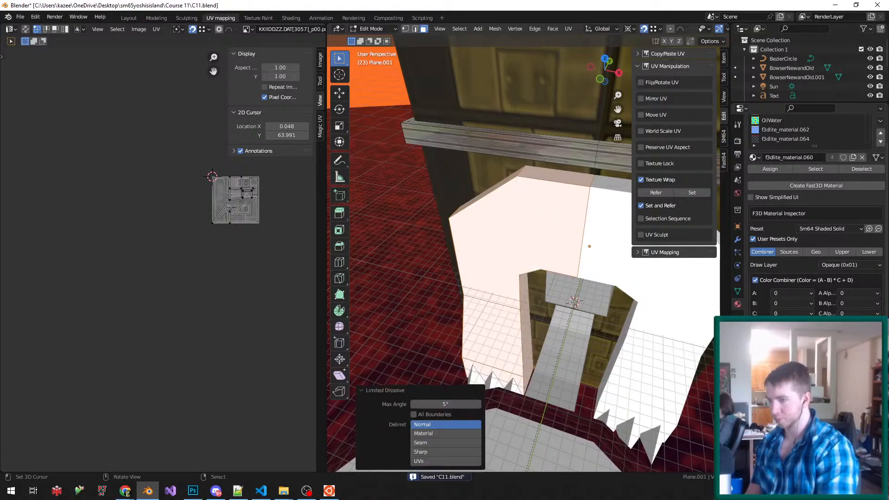
{"action": "key", "text": "Return"}
- Try to triangulate the arch's selected faces
{"action": "middle_click_drag", "start_coordinate": [491, 306], "coordinate": [574, 260]}
{"action": "key", "text": "ctrl+t"}
{"action": "key", "text": "ctrl+s"}
{"action": "key", "text": "ctrl+z"}
- Connect the arch's outer corner vertices to the inner opening's corners with new edges and save the file
{"action": "key", "text": "ctrl+Tab"}
{"action": "left_click", "coordinate": [572, 251]}
{"action": "key", "text": "alt+a"}
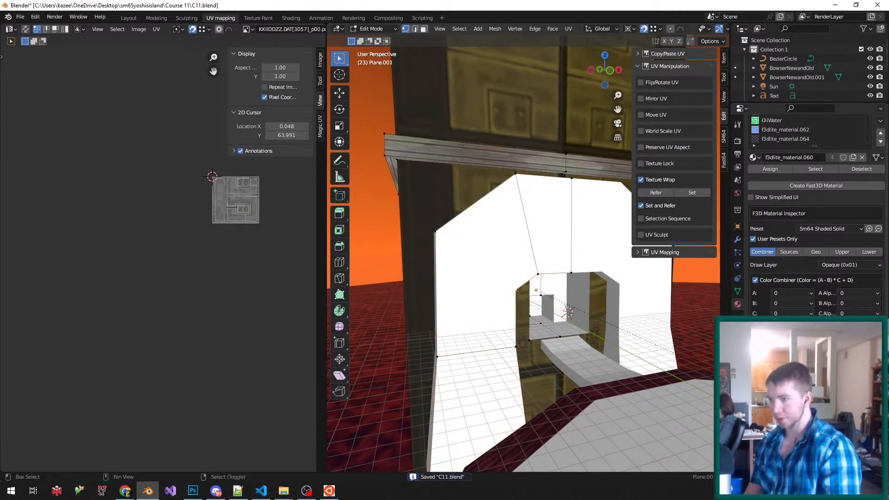
{"action": "key", "text": "ctrl+s"}
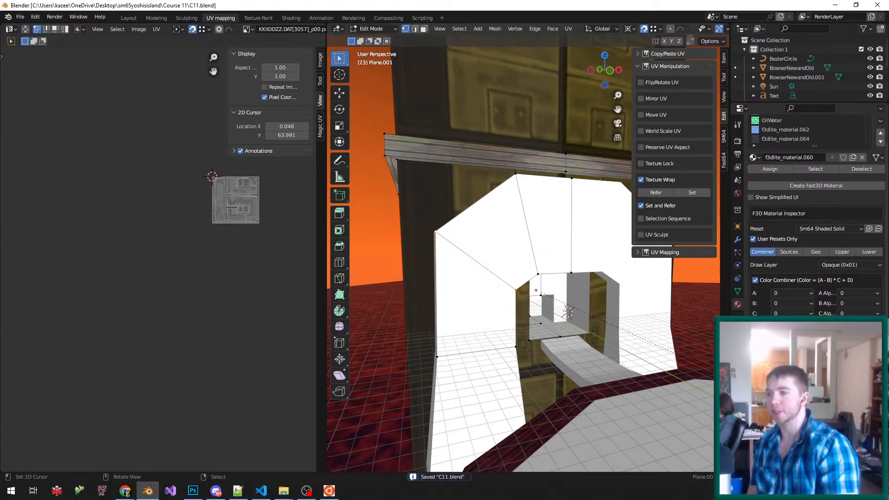
{"action": "middle_click_drag", "start_coordinate": [537, 225], "coordinate": [503, 274]}
- Select the arch's linked faces by material and give them a new Fast3D material with the Vcolor fogged preset
{"action": "key", "text": "ctrl+Tab"}
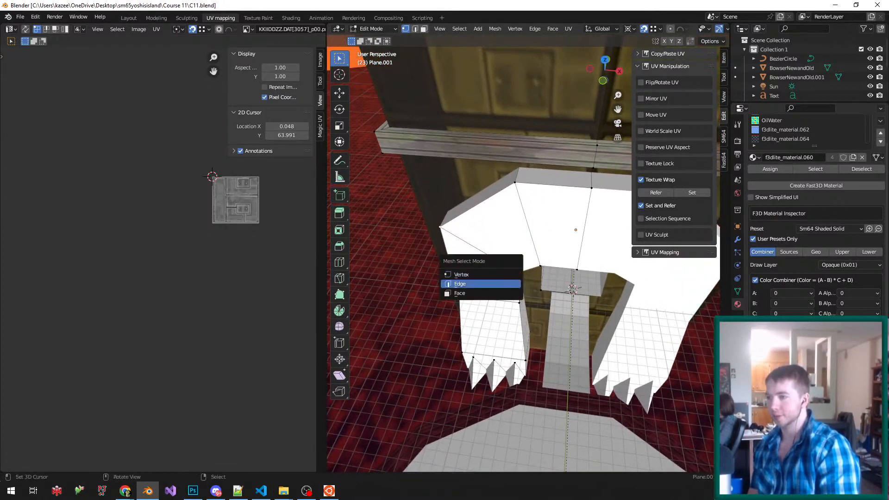
{"action": "left_click", "coordinate": [480, 293]}
{"action": "key", "text": "ctrl+s"}
{"action": "right_click", "coordinate": [491, 227]}
{"action": "middle_click_drag", "start_coordinate": [492, 227], "coordinate": [518, 208]}
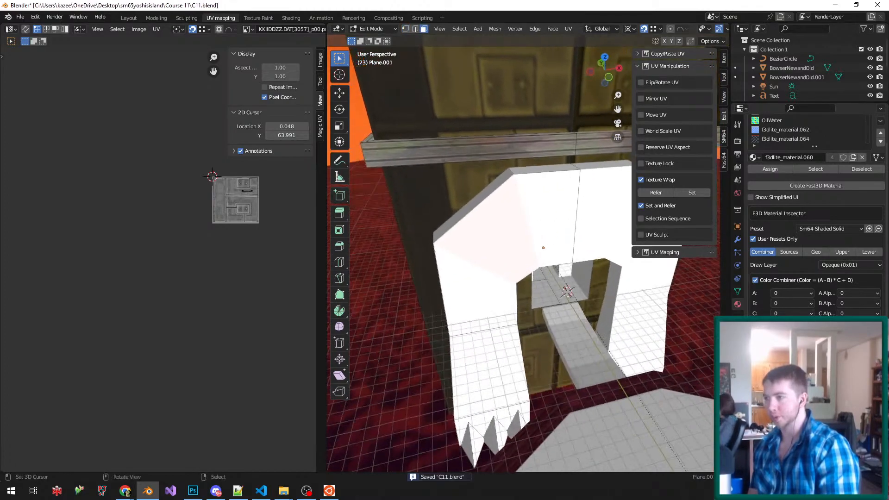
{"action": "key", "text": "ctrl+l"}
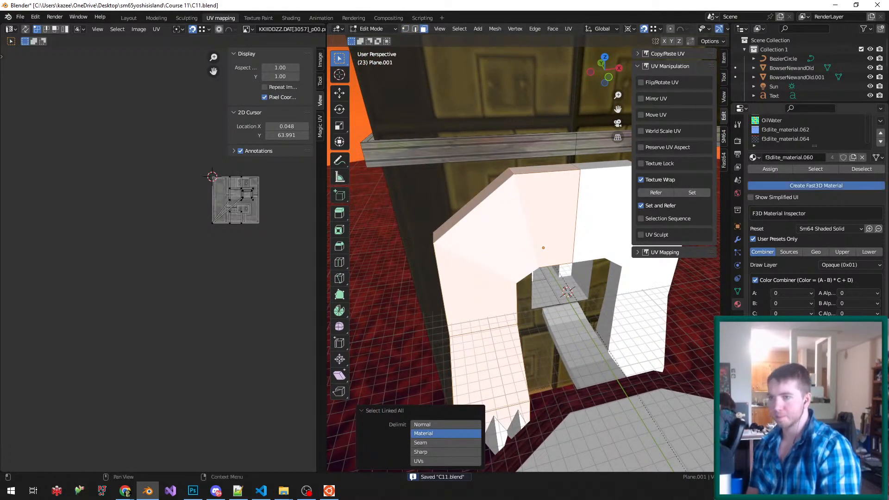
{"action": "left_click", "coordinate": [816, 185]}
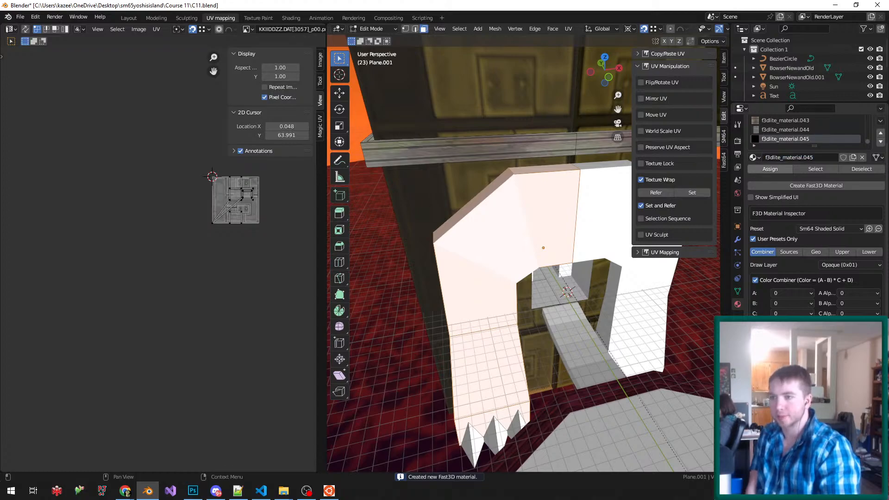
{"action": "left_click", "coordinate": [828, 228]}
{"action": "left_click", "coordinate": [806, 341]}
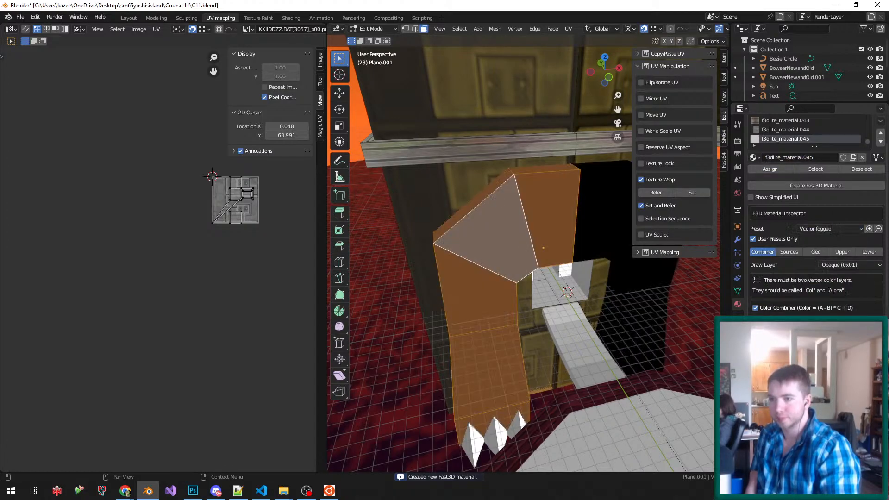
- Open the image file browser for Texture 0 of the new arch material
{"action": "left_click", "coordinate": [789, 251]}
{"action": "left_click", "coordinate": [819, 267]}
{"action": "left_click", "coordinate": [856, 298]}
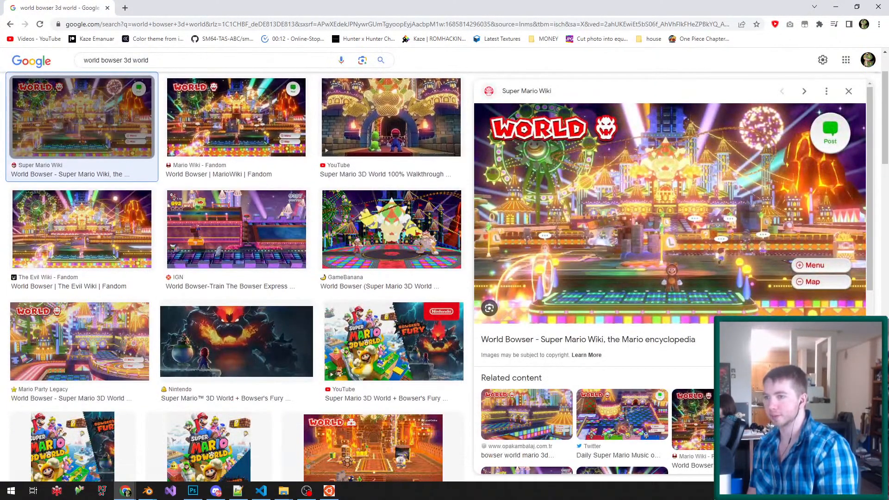
- Examine the World Bowser image results in the web browser for visual reference
{"action": "left_click", "coordinate": [237, 117]}
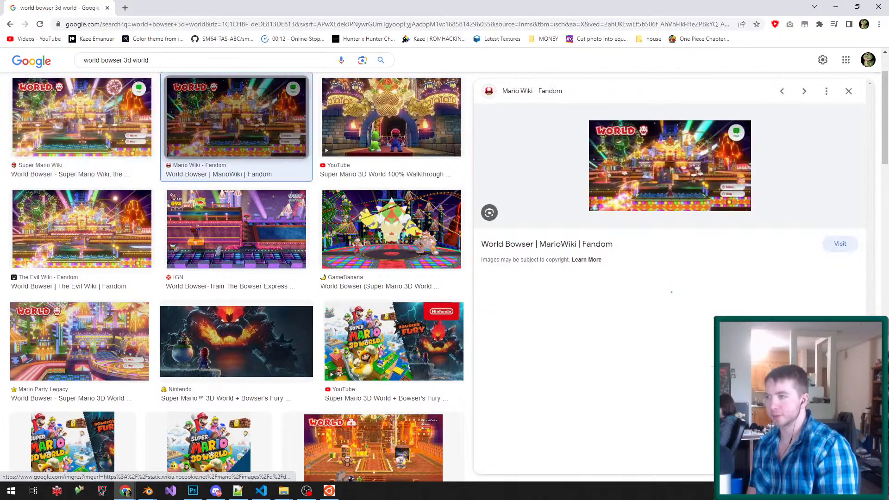
{"action": "left_click", "coordinate": [380, 117]}
{"action": "left_click", "coordinate": [379, 117]}
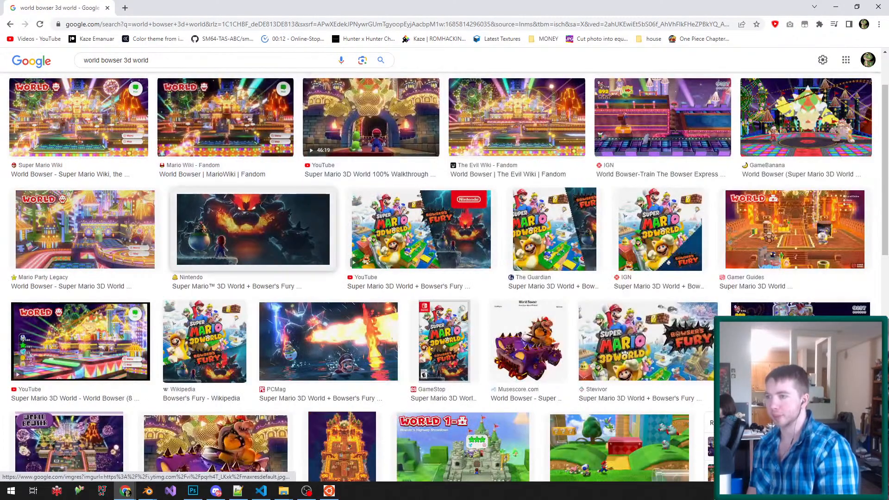
{"action": "left_click", "coordinate": [85, 229]}
{"action": "scroll", "coordinate": [231, 278], "scroll_direction": "down", "scroll_amount": 4}
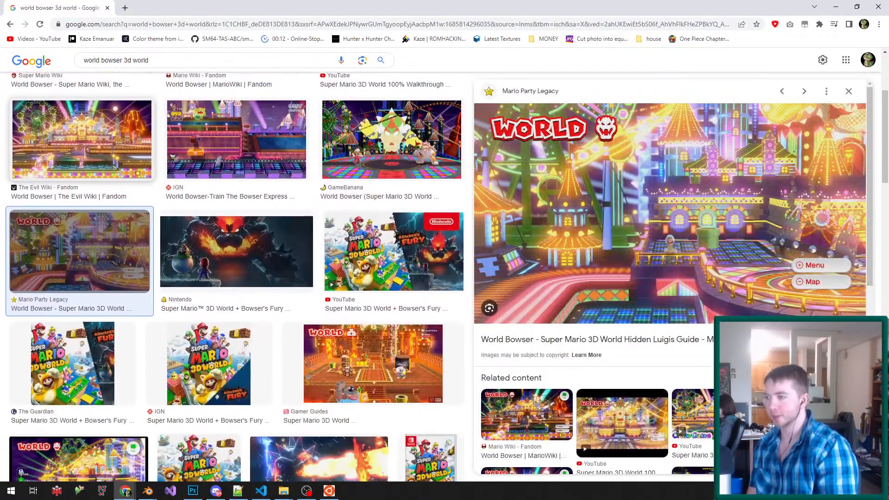
{"action": "scroll", "coordinate": [231, 278], "scroll_direction": "up", "scroll_amount": 7}
- Open the Super Mario 3D World 100% Walkthrough from the video results and skip forward through its levels for reference
{"action": "left_click", "coordinate": [172, 98]}
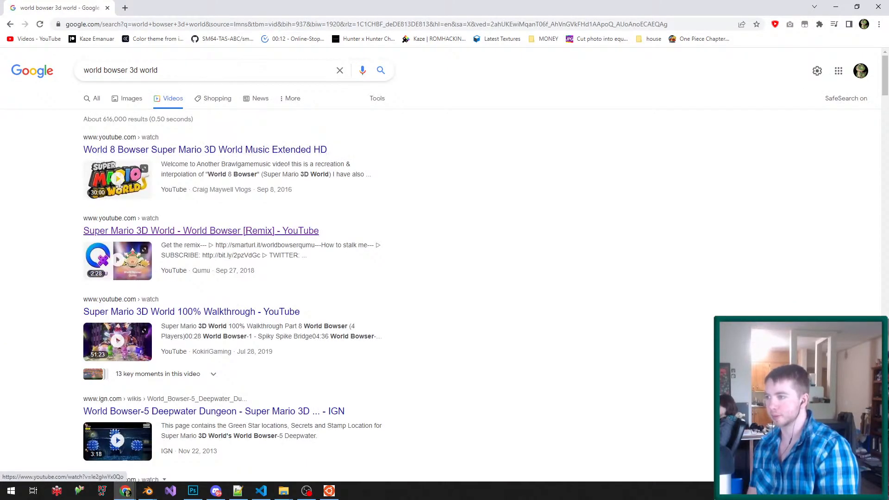
{"action": "left_click", "coordinate": [139, 312]}
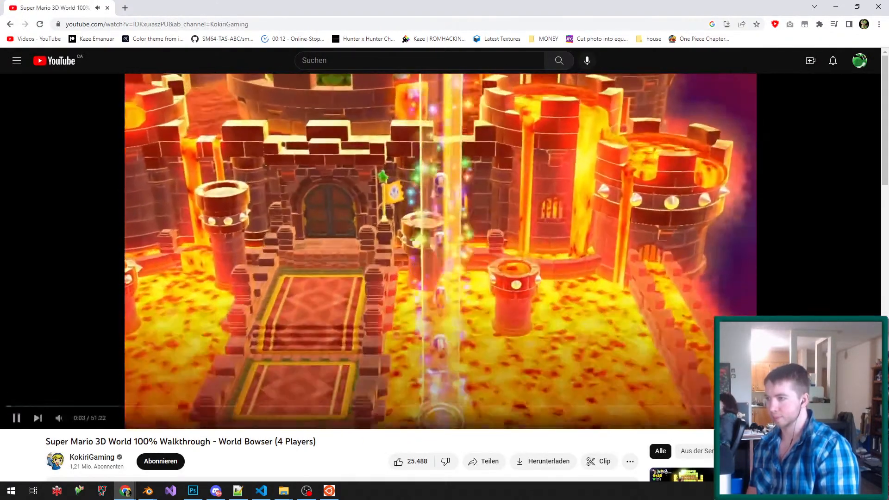
{"action": "key", "text": "l"}
{"action": "key", "text": "l"}
{"action": "key", "text": "l"}
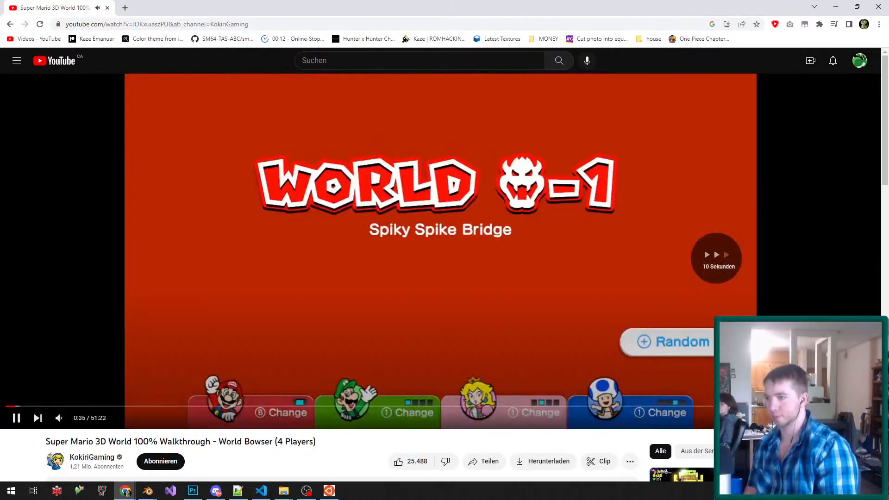
{"action": "key", "text": "l"}
{"action": "key", "text": "l"}
{"action": "key", "text": "l"}
{"action": "key", "text": "l"}
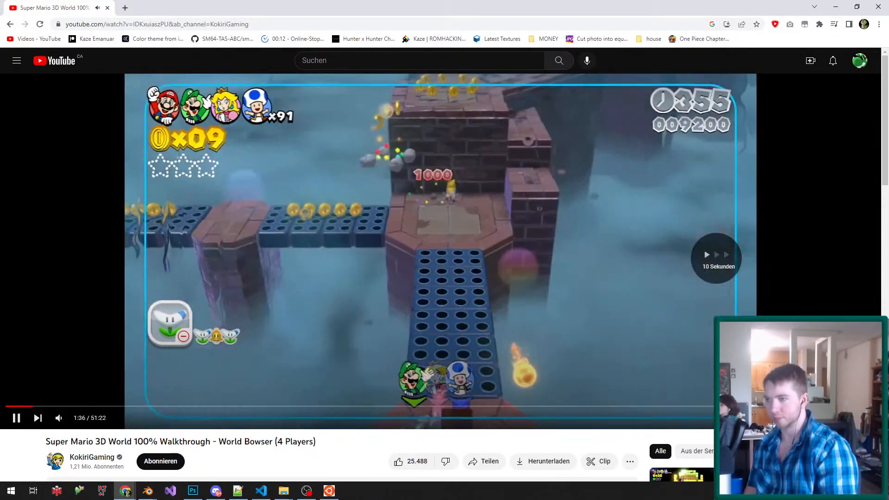
{"action": "key", "text": "l"}
{"action": "key", "text": "l"}
{"action": "key", "text": "l"}
{"action": "key", "text": "l"}
{"action": "key", "text": "l"}
{"action": "key", "text": "l"}
{"action": "key", "text": "l"}
{"action": "key", "text": "l"}
{"action": "key", "text": "l"}
{"action": "key", "text": "l"}
{"action": "key", "text": "l"}
{"action": "key", "text": "l"}
{"action": "key", "text": "l"}
{"action": "key", "text": "l"}
{"action": "key", "text": "l"}
{"action": "key", "text": "l"}
{"action": "key", "text": "l"}
{"action": "key", "text": "l"}
{"action": "key", "text": "l"}
{"action": "key", "text": "l"}
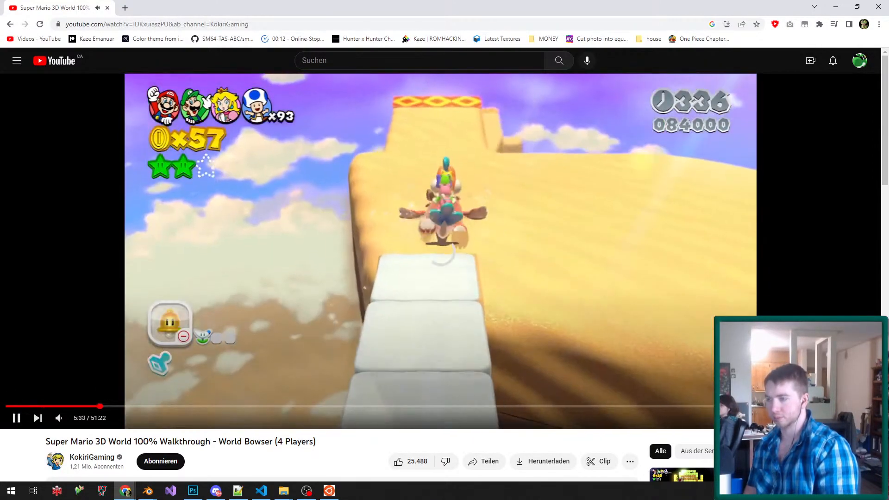
{"action": "key", "text": "l"}
{"action": "key", "text": "l"}
{"action": "key", "text": "l"}
{"action": "key", "text": "l"}
{"action": "key", "text": "l"}
{"action": "key", "text": "l"}
{"action": "key", "text": "l"}
{"action": "key", "text": "l"}
{"action": "key", "text": "l"}
{"action": "key", "text": "l"}
{"action": "key", "text": "l"}
{"action": "key", "text": "l"}
{"action": "key", "text": "l"}
{"action": "key", "text": "l"}
{"action": "key", "text": "l"}
{"action": "key", "text": "l"}
{"action": "key", "text": "l"}
{"action": "key", "text": "l"}
{"action": "key", "text": "l"}
{"action": "key", "text": "l"}
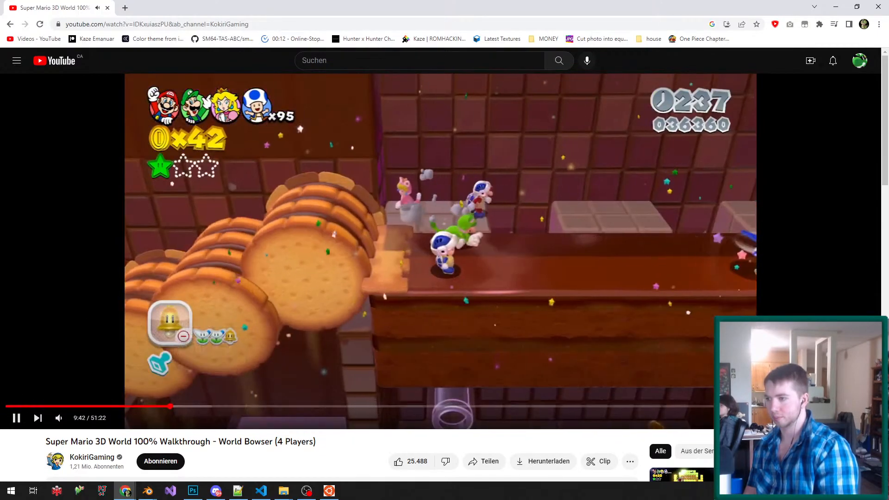
{"action": "key", "text": "l"}
{"action": "key", "text": "l"}
{"action": "key", "text": "l"}
{"action": "key", "text": "l"}
{"action": "key", "text": "l"}
{"action": "key", "text": "l"}
{"action": "key", "text": "l"}
{"action": "key", "text": "l"}
{"action": "key", "text": "l"}
{"action": "key", "text": "l"}
{"action": "key", "text": "l"}
{"action": "key", "text": "l"}
{"action": "key", "text": "l"}
{"action": "key", "text": "l"}
{"action": "key", "text": "l"}
{"action": "key", "text": "l"}
{"action": "key", "text": "l"}
{"action": "key", "text": "l"}
{"action": "key", "text": "l"}
{"action": "key", "text": "l"}
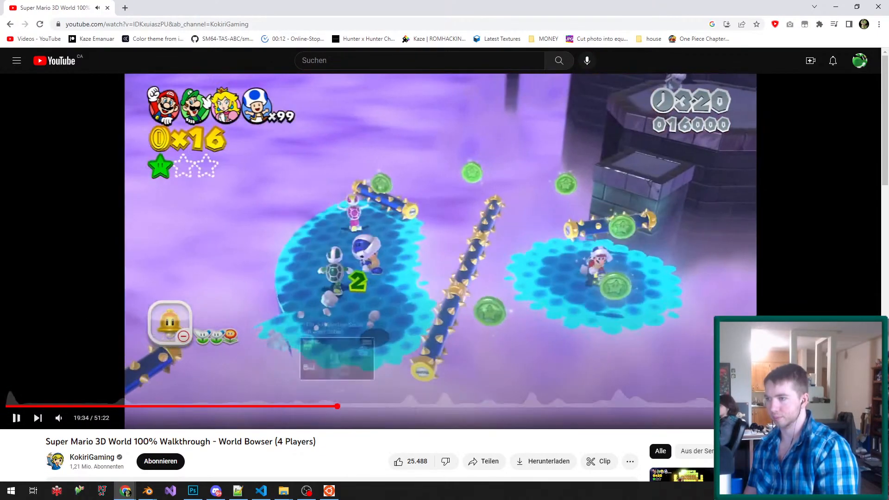
- Jump past the middle of the walkthrough and skip ahead to find the final Bowser castle level
{"action": "left_click", "coordinate": [389, 406]}
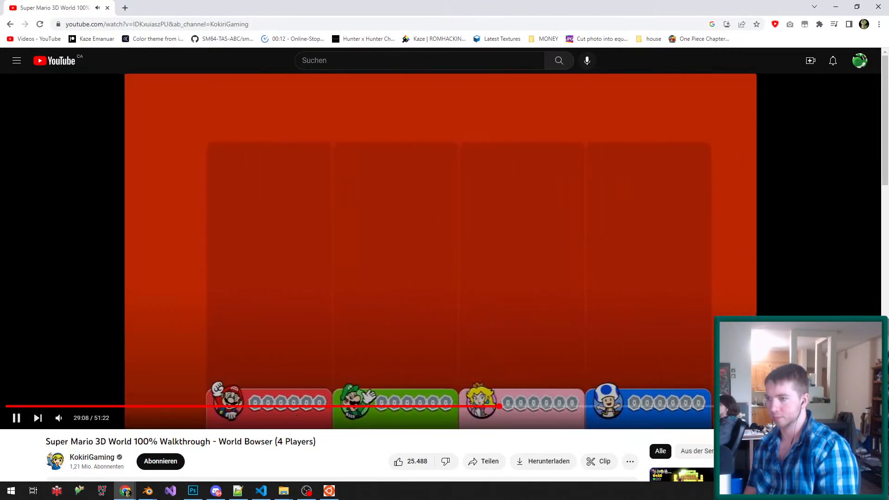
{"action": "key", "text": "l"}
{"action": "key", "text": "l"}
{"action": "key", "text": "l"}
{"action": "key", "text": "l"}
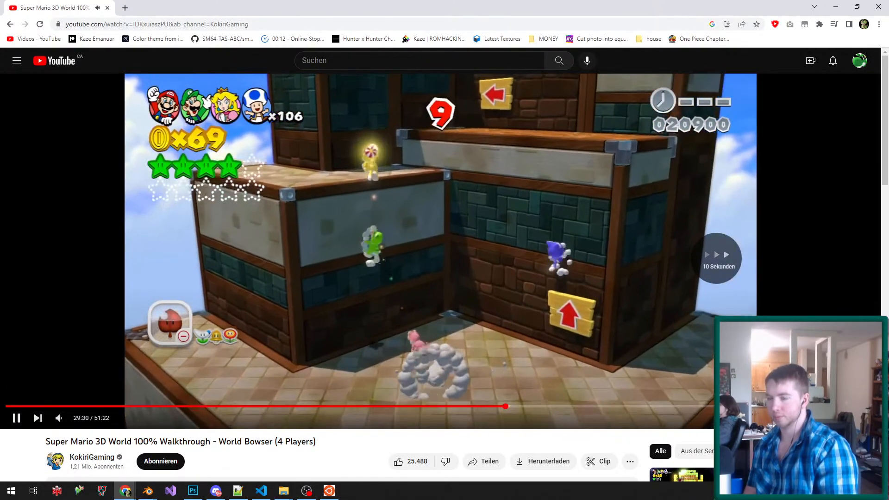
{"action": "key", "text": "l"}
{"action": "key", "text": "l"}
{"action": "key", "text": "l"}
{"action": "key", "text": "l"}
{"action": "key", "text": "l"}
{"action": "key", "text": "l"}
{"action": "key", "text": "l"}
{"action": "key", "text": "l"}
{"action": "key", "text": "l"}
{"action": "key", "text": "l"}
{"action": "key", "text": "l"}
{"action": "key", "text": "l"}
{"action": "key", "text": "l"}
{"action": "key", "text": "l"}
{"action": "key", "text": "l"}
{"action": "key", "text": "l"}
{"action": "key", "text": "l"}
{"action": "key", "text": "l"}
{"action": "key", "text": "l"}
{"action": "key", "text": "l"}
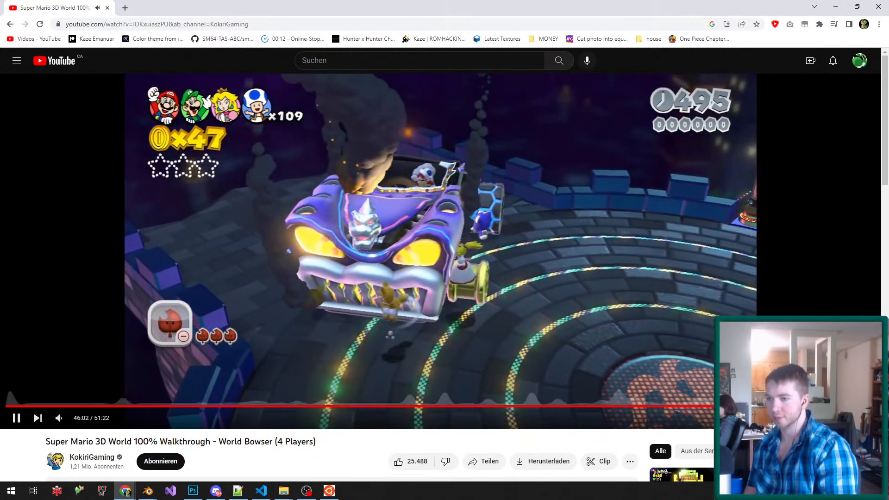
- Rewind the walkthrough to the neon-lit Bowser tower exterior and pause there to study its design
{"action": "key", "text": "j"}
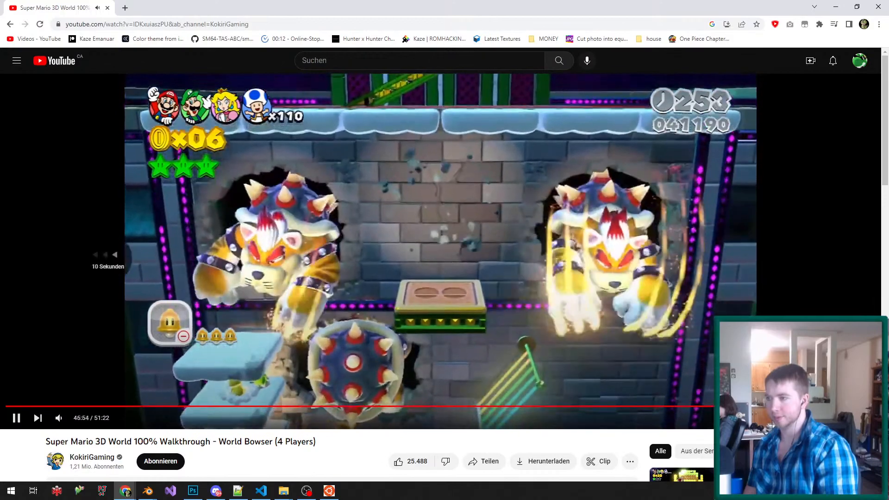
{"action": "key", "text": "j"}
{"action": "key", "text": "j"}
{"action": "key", "text": "j"}
{"action": "key", "text": "j"}
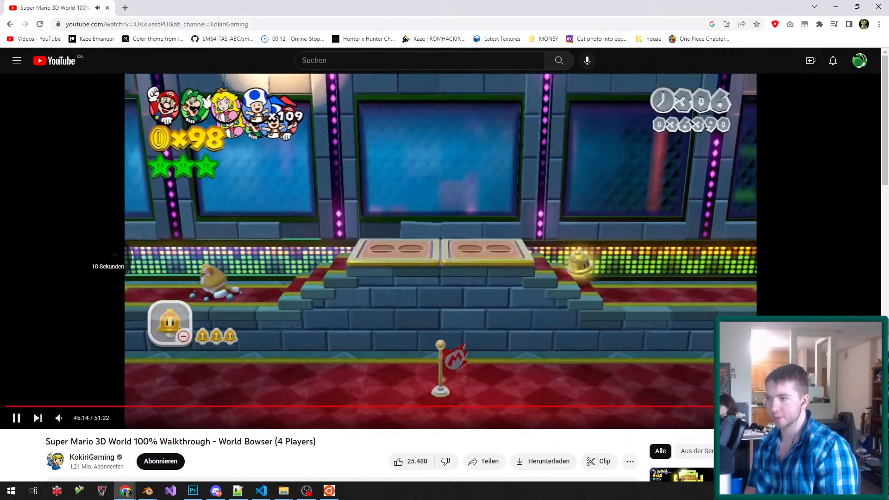
{"action": "key", "text": "j"}
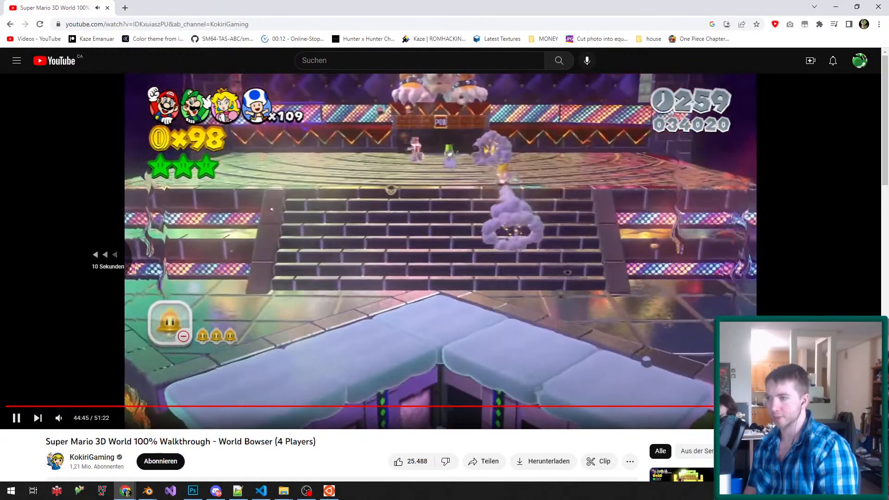
{"action": "key", "text": "j"}
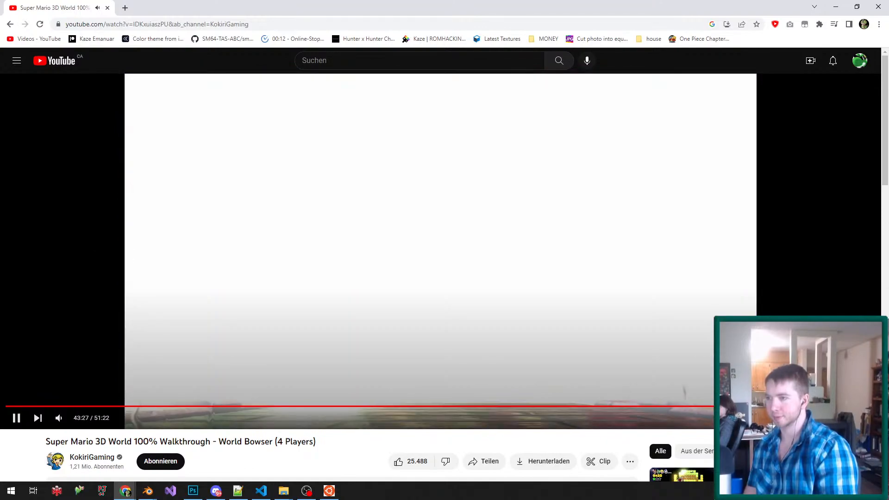
{"action": "key", "text": "j"}
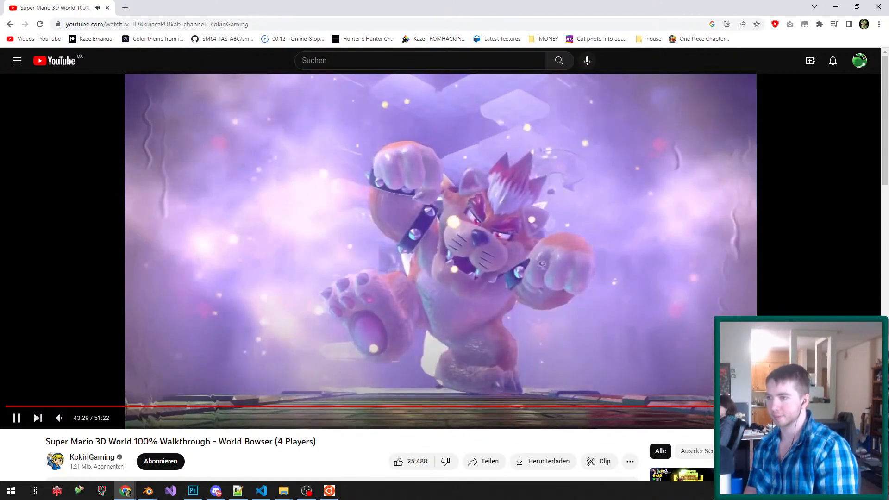
{"action": "key", "text": "j"}
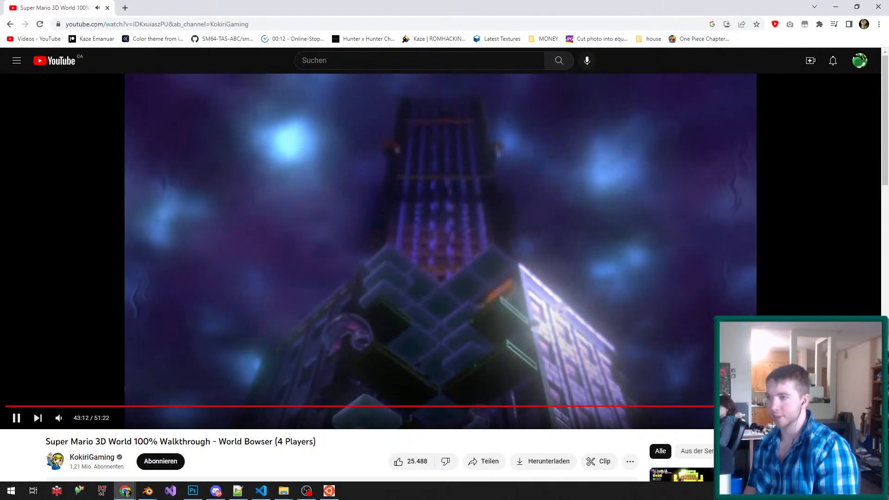
{"action": "key", "text": "j"}
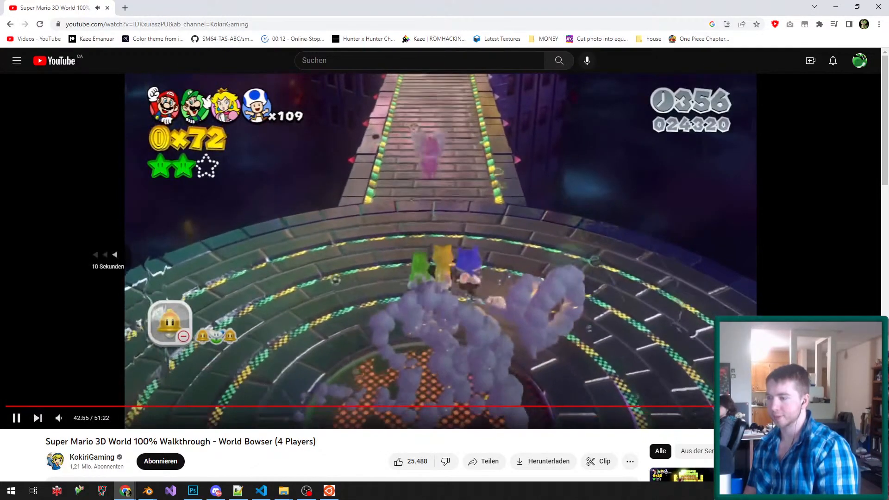
{"action": "key", "text": "j"}
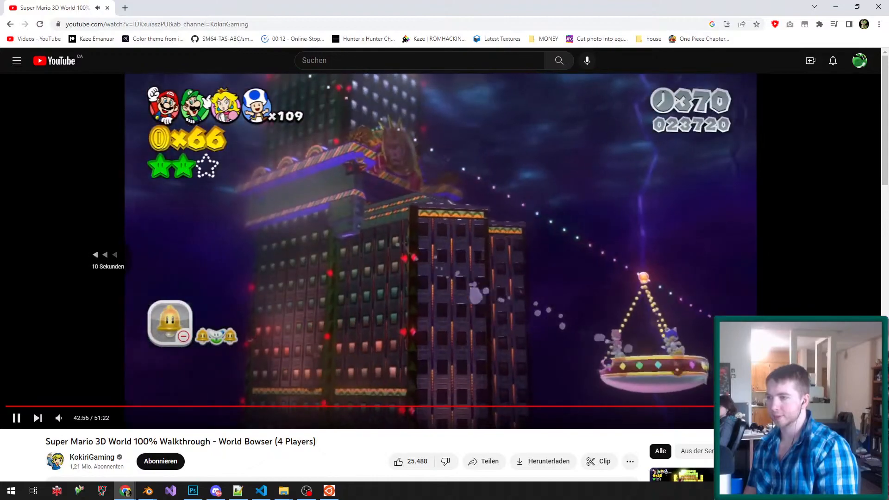
{"action": "key", "text": "k"}
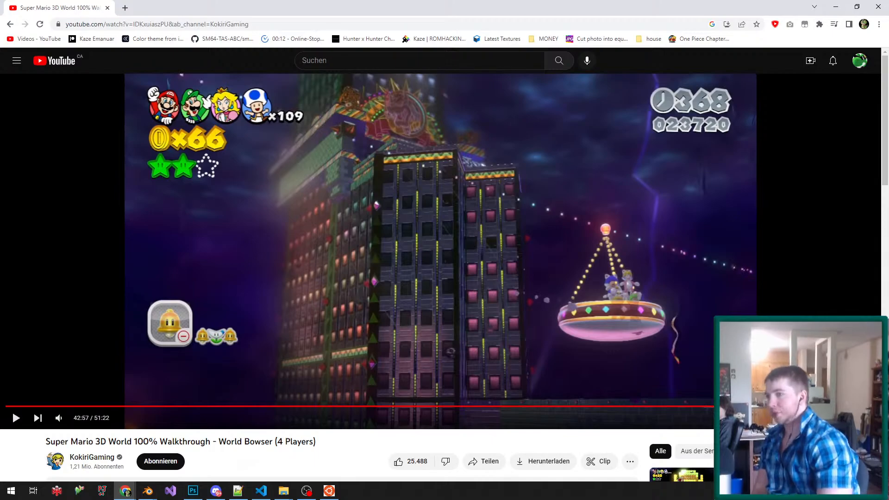
- Return to Blender and open the metal folder inside the sorted textures folder to find an image for the arch material
{"action": "mouse_move", "coordinate": [417, 6]}
{"action": "left_mouse_down"}
{"action": "mouse_move", "coordinate": [176, 158]}
{"action": "mouse_move", "coordinate": [0, 194]}
{"action": "left_mouse_up"}
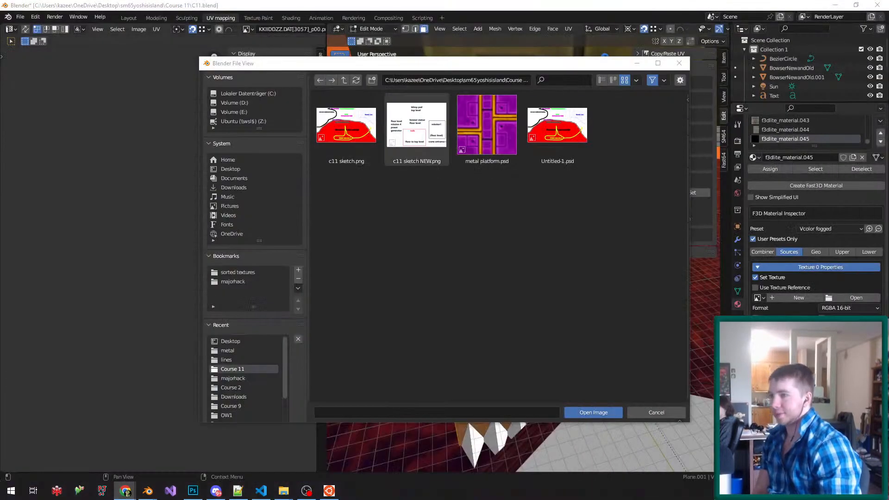
{"action": "left_click", "coordinate": [243, 350]}
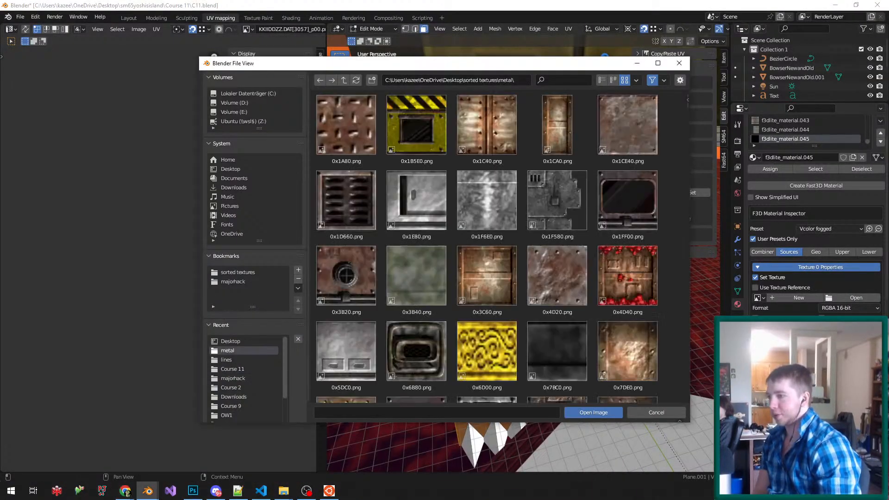
{"action": "left_click", "coordinate": [344, 80]}
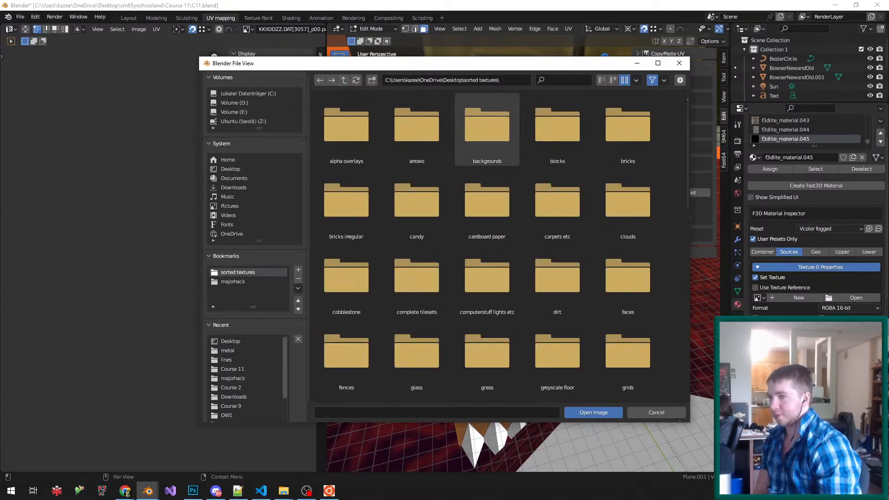
{"action": "scroll", "coordinate": [558, 282], "scroll_direction": "down", "scroll_amount": 3}
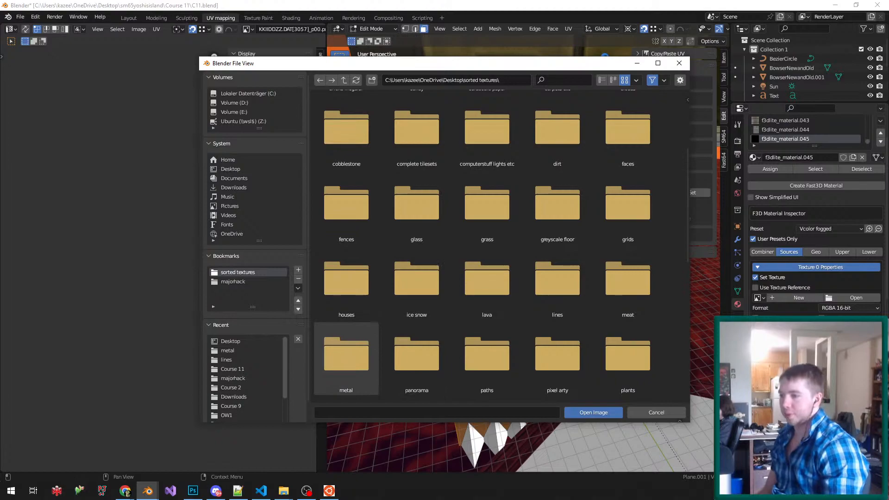
{"action": "left_click", "coordinate": [347, 356]}
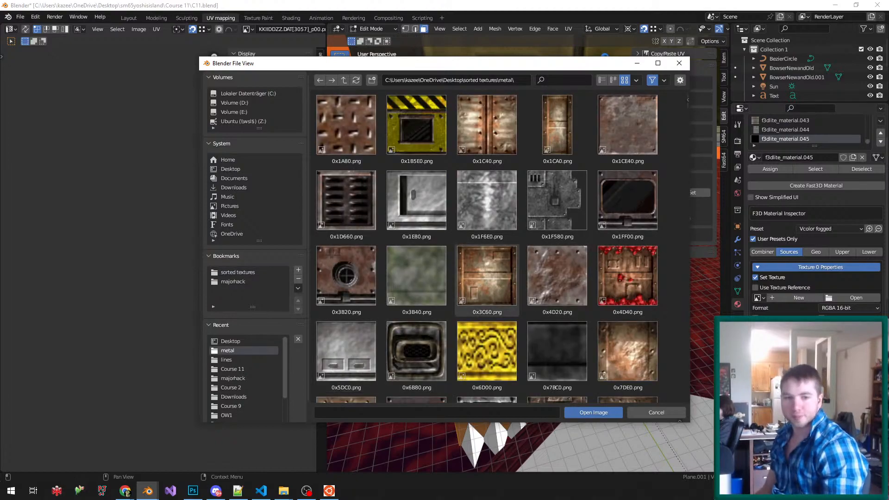
- Browse the metal textures and load the ribbed metal image 3532376.png as the arch material's texture
{"action": "scroll", "coordinate": [487, 278], "scroll_direction": "down", "scroll_amount": 5}
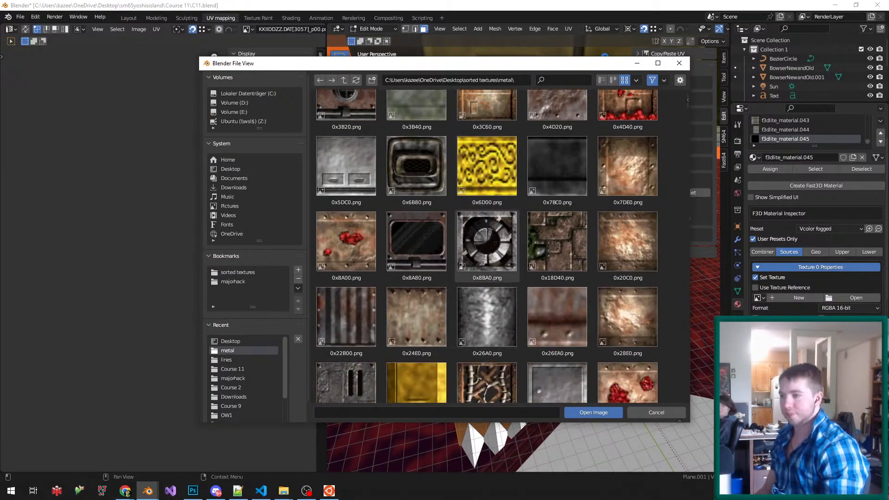
{"action": "scroll", "coordinate": [486, 259], "scroll_direction": "down", "scroll_amount": 15}
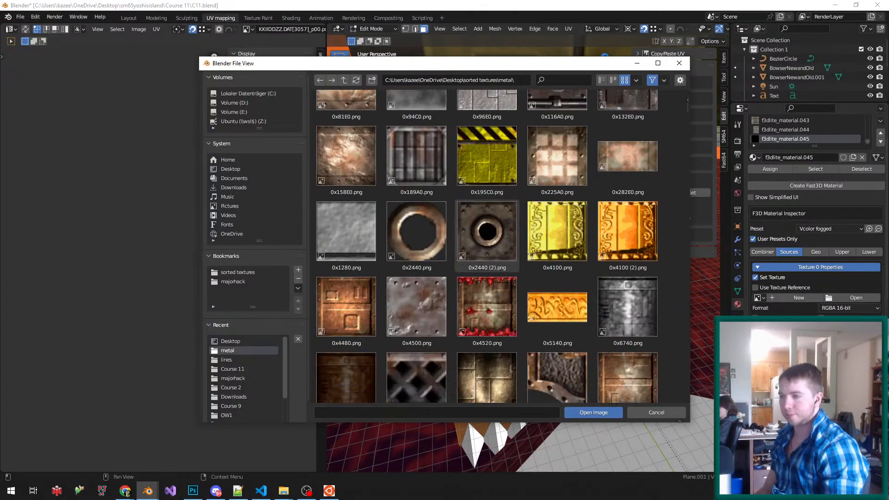
{"action": "scroll", "coordinate": [487, 259], "scroll_direction": "down", "scroll_amount": 7}
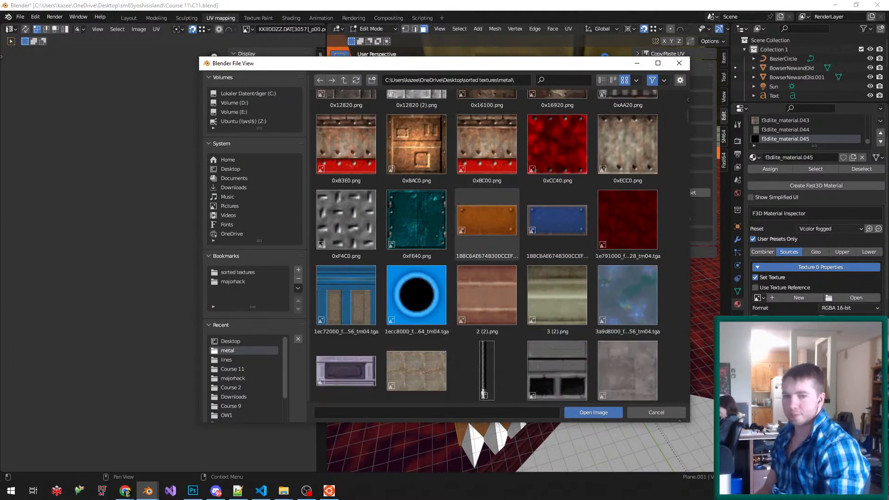
{"action": "scroll", "coordinate": [463, 225], "scroll_direction": "down", "scroll_amount": 5}
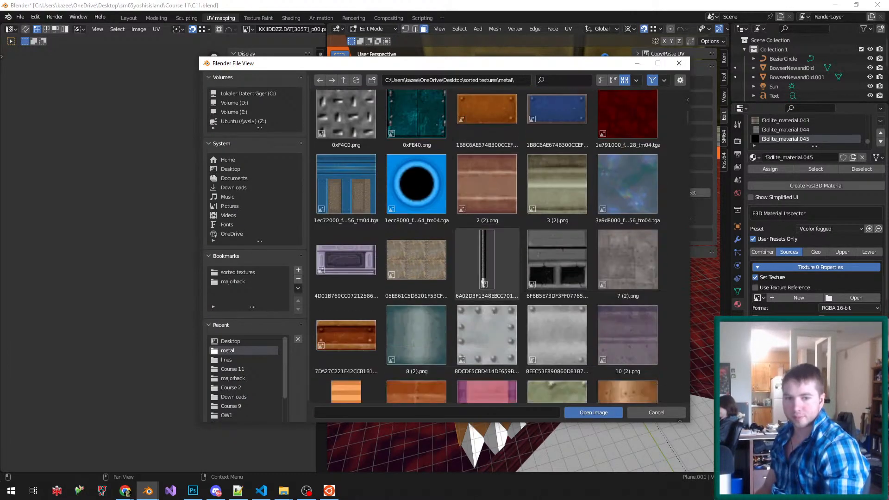
{"action": "left_click", "coordinate": [416, 209]}
{"action": "scroll", "coordinate": [416, 218], "scroll_direction": "down", "scroll_amount": 5}
{"action": "scroll", "coordinate": [416, 218], "scroll_direction": "down", "scroll_amount": 1}
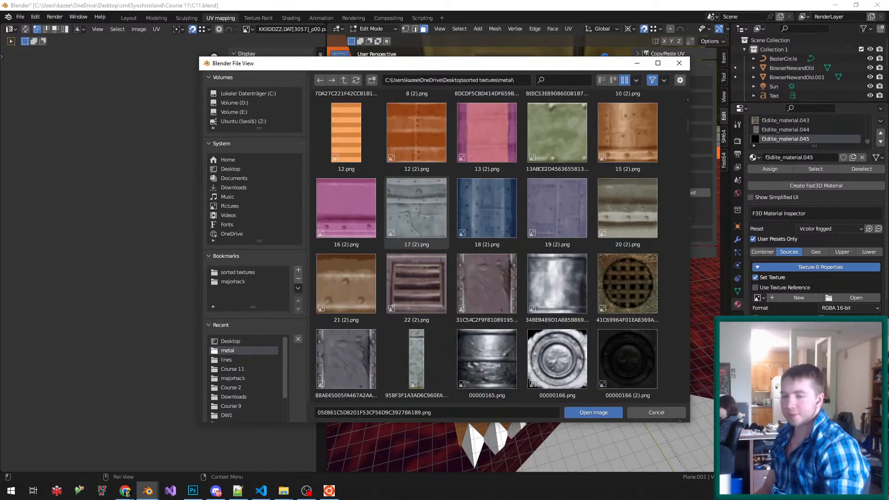
{"action": "scroll", "coordinate": [416, 217], "scroll_direction": "down", "scroll_amount": 4}
{"action": "scroll", "coordinate": [416, 217], "scroll_direction": "down", "scroll_amount": 10}
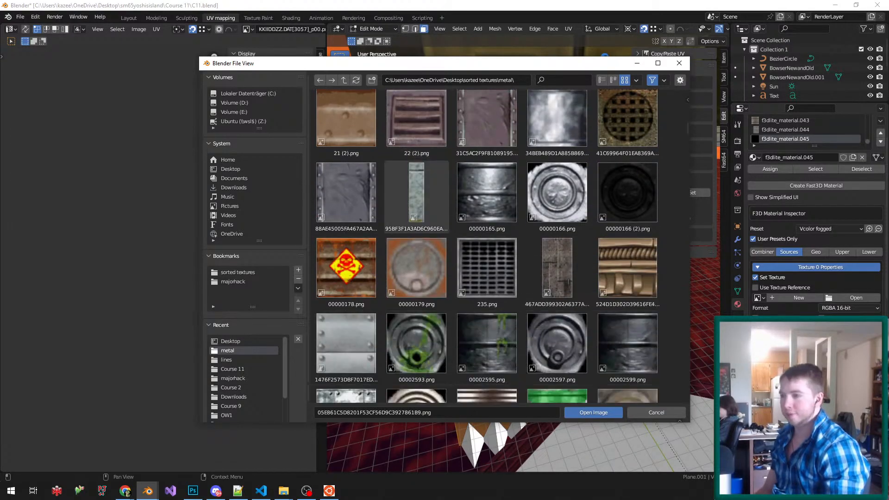
{"action": "scroll", "coordinate": [416, 218], "scroll_direction": "down", "scroll_amount": 20}
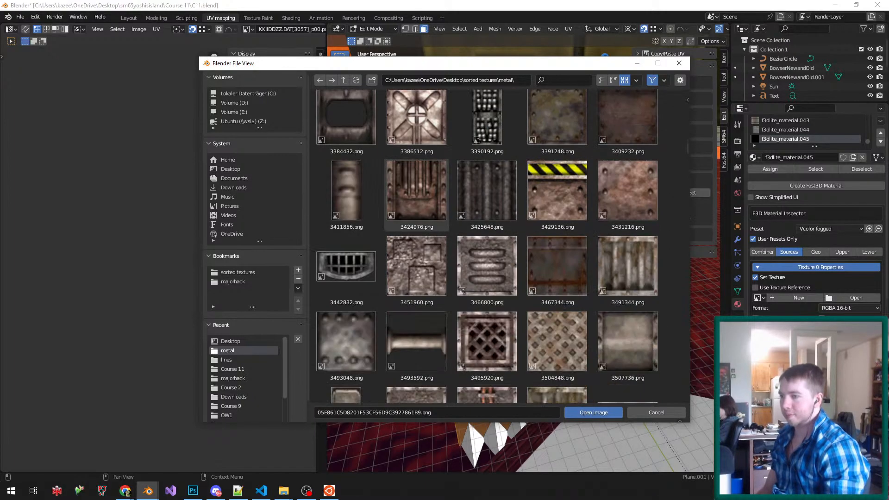
{"action": "scroll", "coordinate": [416, 218], "scroll_direction": "down", "scroll_amount": 3}
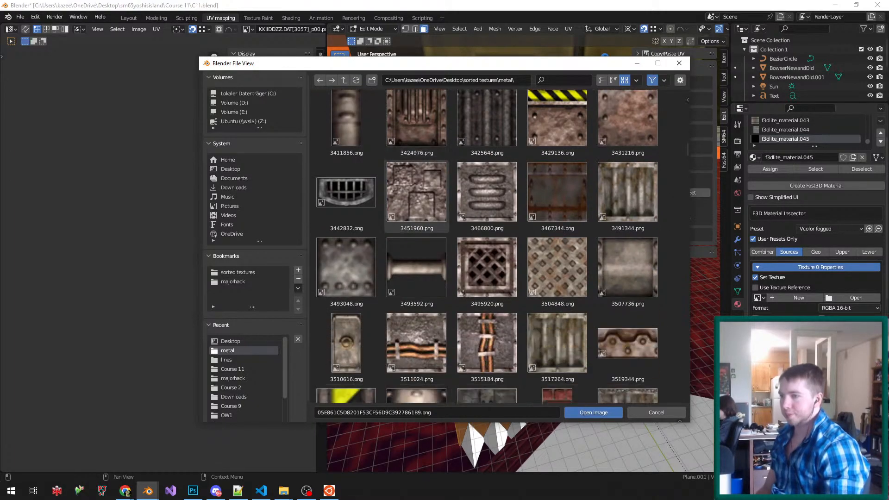
{"action": "scroll", "coordinate": [416, 217], "scroll_direction": "down", "scroll_amount": 10}
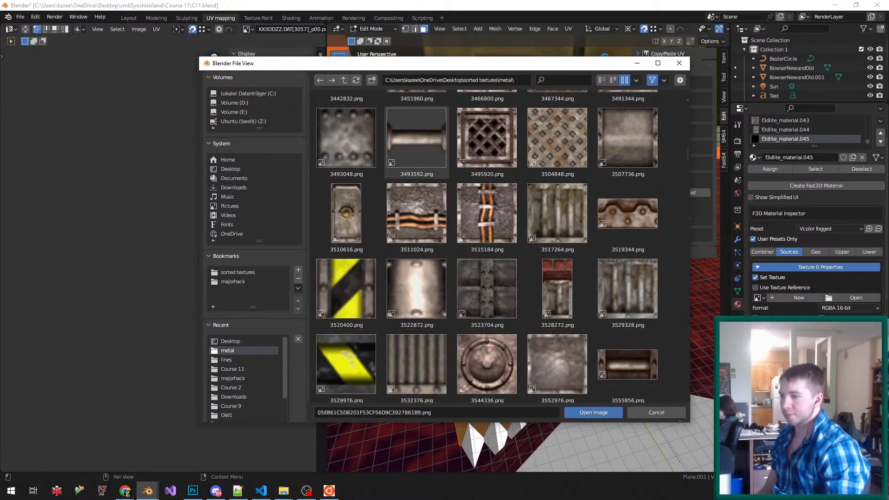
{"action": "scroll", "coordinate": [417, 218], "scroll_direction": "down", "scroll_amount": 4}
{"action": "double_click", "coordinate": [416, 214]}
- Check the ribbed metal texture on the clawed arch in object mode, save C11.blend and resume mesh editing
{"action": "scroll", "coordinate": [435, 222], "scroll_direction": "down", "scroll_amount": 4}
{"action": "middle_click_drag", "start_coordinate": [435, 227], "coordinate": [470, 227]}
{"action": "scroll", "coordinate": [456, 213], "scroll_direction": "up", "scroll_amount": 2}
{"action": "key", "text": "Tab"}
{"action": "scroll", "coordinate": [442, 206], "scroll_direction": "up", "scroll_amount": 3}
{"action": "key", "text": "ctrl+s"}
{"action": "key", "text": "Tab"}
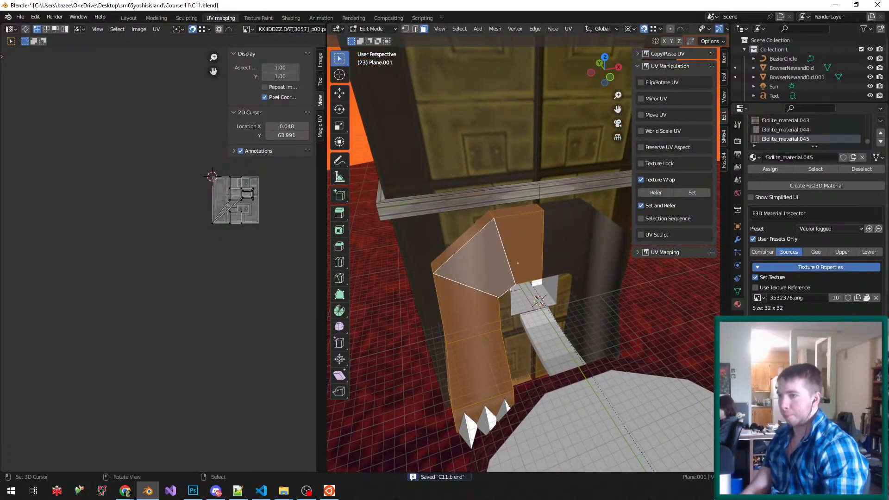
- Lower the linked trim band directly above the arch by about 103 units along Z and save the file
{"action": "left_click", "coordinate": [477, 198]}
{"action": "key", "text": "ctrl+l"}
{"action": "scroll", "coordinate": [508, 196], "scroll_direction": "up", "scroll_amount": 2}
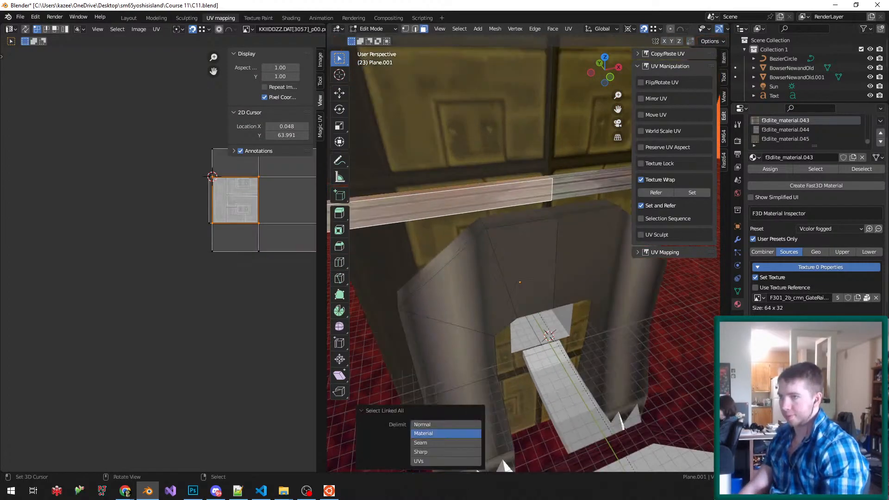
{"action": "key", "text": "g"}
{"action": "key", "text": "z"}
{"action": "left_click", "coordinate": [548, 200]}
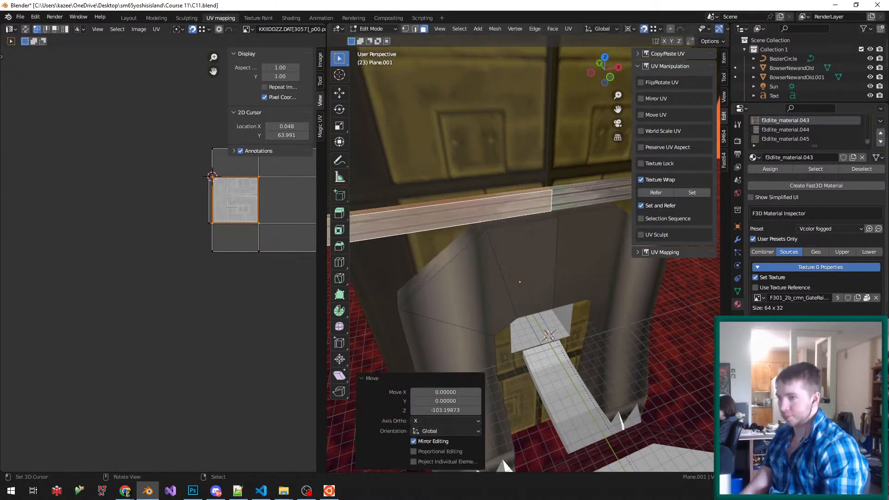
{"action": "scroll", "coordinate": [549, 200], "scroll_direction": "down", "scroll_amount": 4}
{"action": "key", "text": "Tab"}
{"action": "middle_click_drag", "start_coordinate": [442, 250], "coordinate": [435, 232]}
{"action": "key", "text": "ctrl+s"}
{"action": "scroll", "coordinate": [434, 232], "scroll_direction": "down", "scroll_amount": 4}
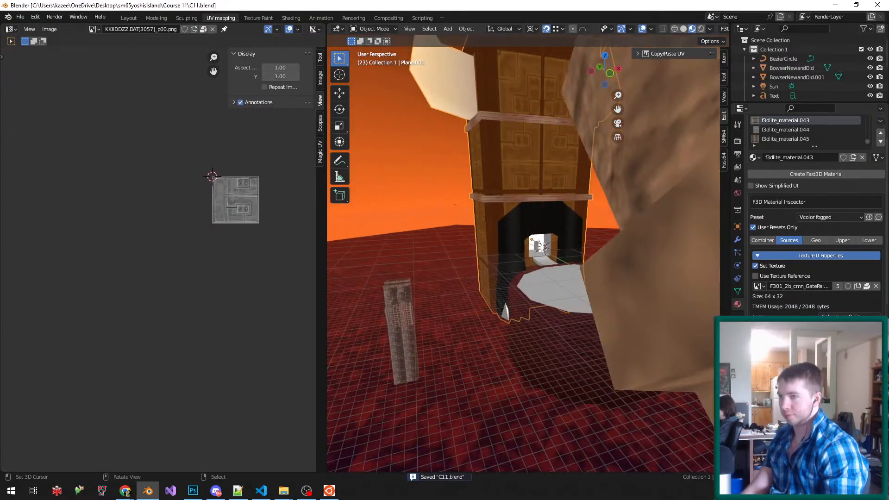
- Examine the textured arch, the trim bands and the stone panels on the tower's front from several angles and distances
{"action": "scroll", "coordinate": [447, 204], "scroll_direction": "up", "scroll_amount": 3}
{"action": "key", "text": "Tab"}
{"action": "right_click", "coordinate": [534, 218]}
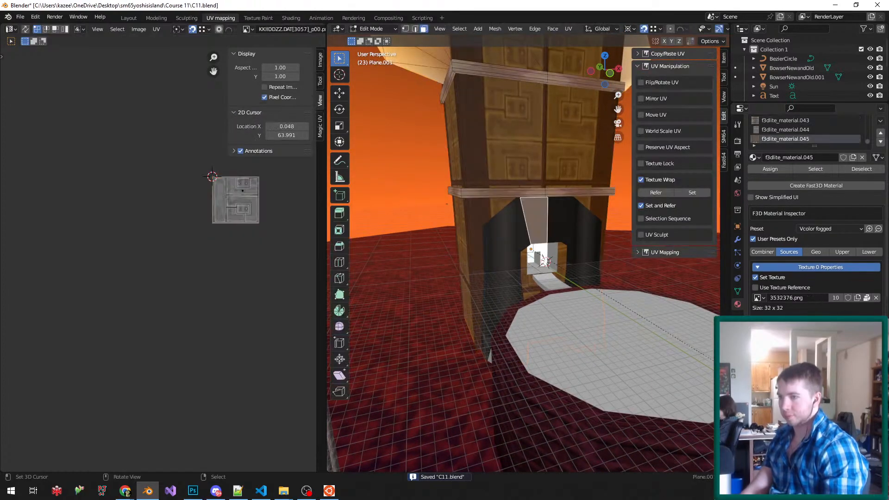
{"action": "key", "text": "Tab"}
{"action": "key", "text": "ctrl+s"}
{"action": "scroll", "coordinate": [463, 222], "scroll_direction": "down", "scroll_amount": 2}
{"action": "middle_click_drag", "start_coordinate": [447, 231], "coordinate": [511, 252]}
{"action": "scroll", "coordinate": [519, 204], "scroll_direction": "up", "scroll_amount": 2}
{"action": "mouse_move", "coordinate": [518, 204]}
{"action": "middle_mouse_down"}
{"action": "mouse_move", "coordinate": [500, 199]}
{"action": "mouse_move", "coordinate": [531, 202]}
{"action": "middle_mouse_up"}
{"action": "scroll", "coordinate": [533, 212], "scroll_direction": "up", "scroll_amount": 2}
{"action": "key", "text": "Tab"}
{"action": "scroll", "coordinate": [532, 202], "scroll_direction": "up", "scroll_amount": 1}
{"action": "right_click", "coordinate": [511, 223]}
{"action": "scroll", "coordinate": [511, 223], "scroll_direction": "down", "scroll_amount": 2}
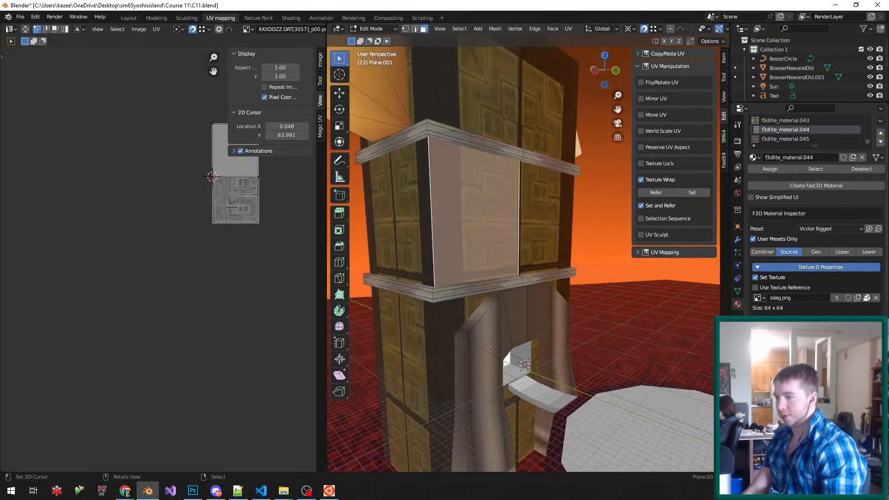
{"action": "scroll", "coordinate": [523, 254], "scroll_direction": "up", "scroll_amount": 3}
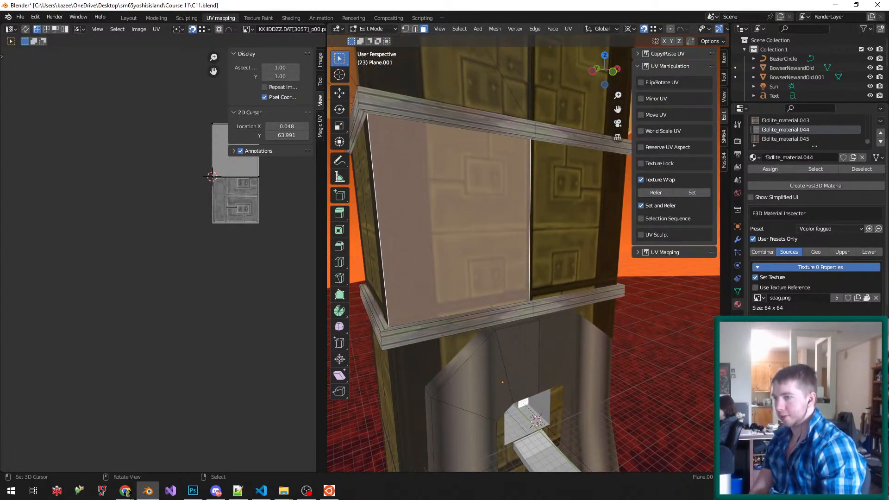
{"action": "scroll", "coordinate": [523, 254], "scroll_direction": "down", "scroll_amount": 5}
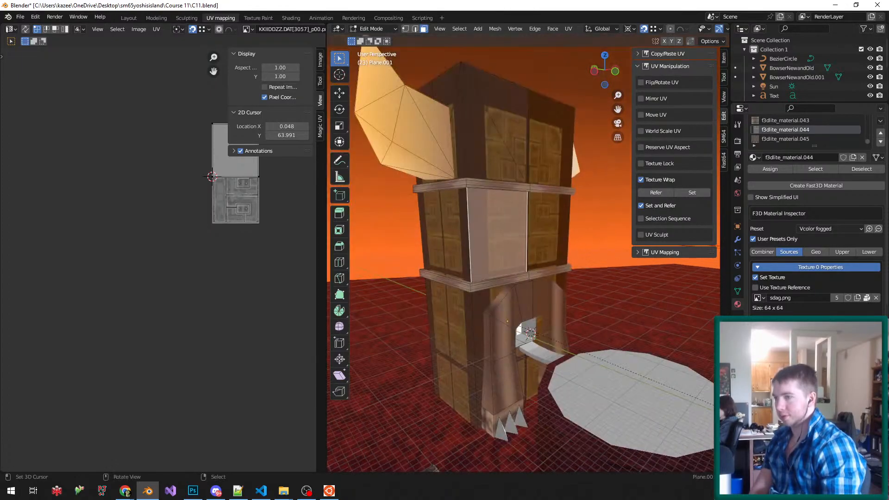
{"action": "middle_click_drag", "start_coordinate": [523, 254], "coordinate": [451, 256]}
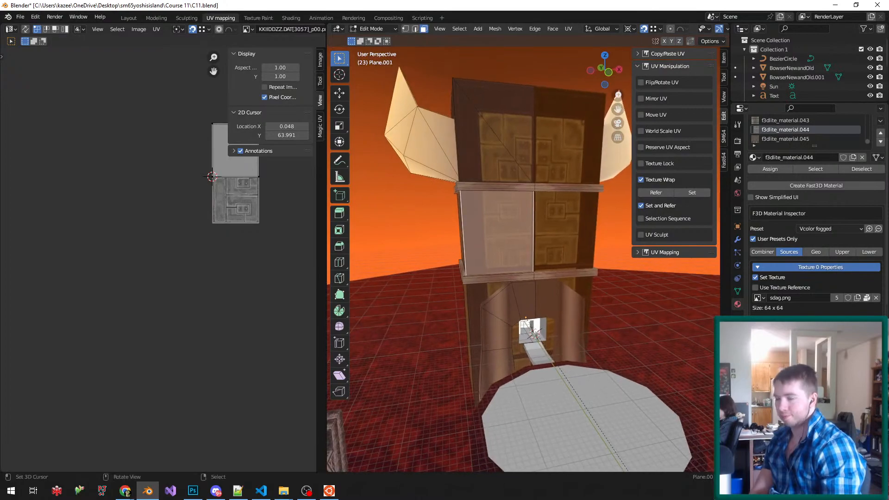
{"action": "scroll", "coordinate": [524, 253], "scroll_direction": "up", "scroll_amount": 2}
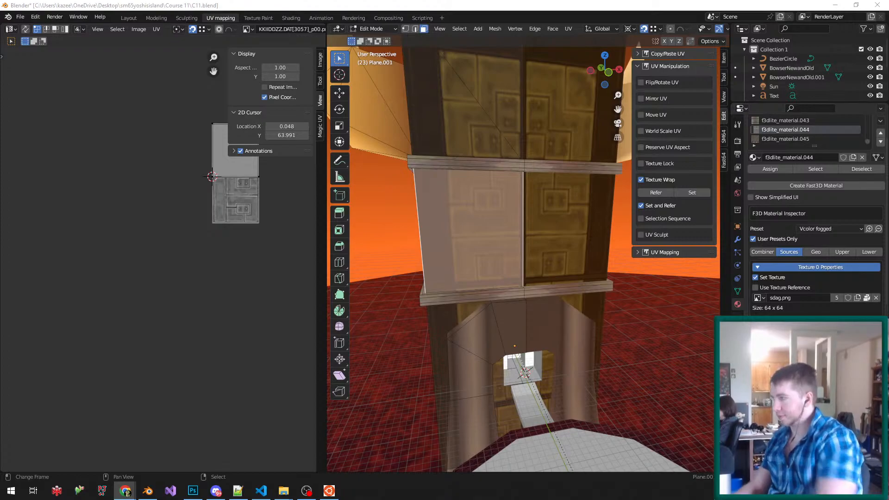
- Switch to the web browser and open the image results for "steampunk sign" as reference
{"action": "key", "text": "super+shift+Left"}
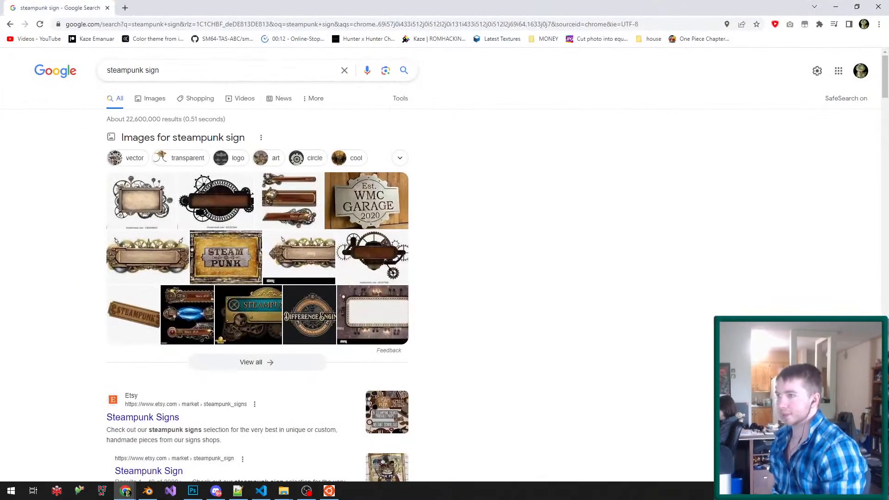
{"action": "left_click", "coordinate": [157, 98]}
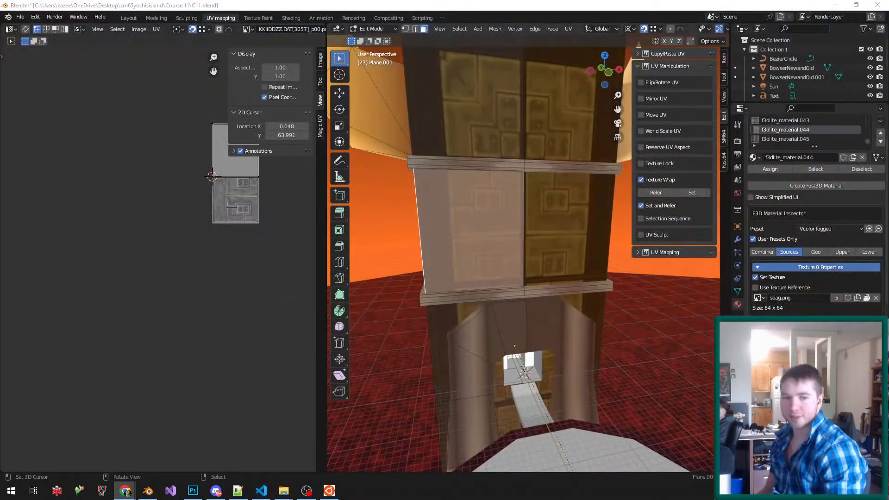
- Return to Blender, select the front face of the lower trim band above the arch and save the file
{"action": "middle_click_drag", "start_coordinate": [435, 308], "coordinate": [470, 308]}
{"action": "scroll", "coordinate": [470, 308], "scroll_direction": "up", "scroll_amount": 2}
{"action": "right_click", "coordinate": [470, 308]}
{"action": "scroll", "coordinate": [469, 308], "scroll_direction": "down", "scroll_amount": 1}
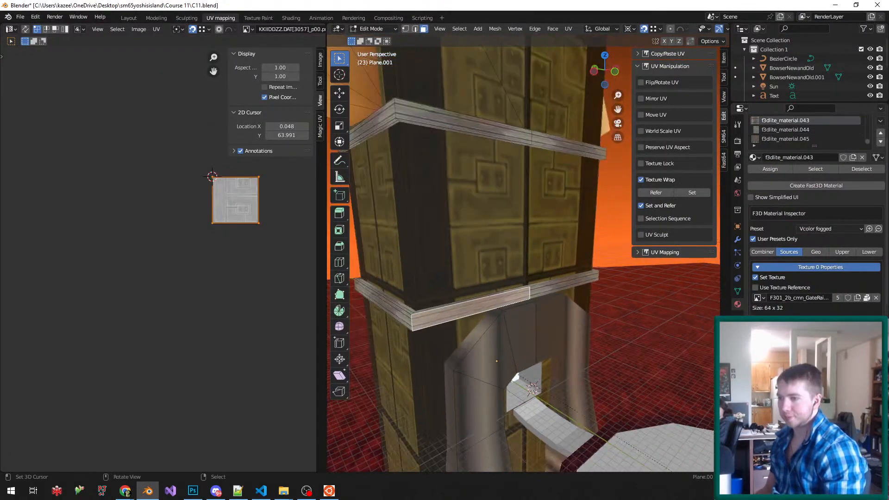
{"action": "scroll", "coordinate": [388, 274], "scroll_direction": "up", "scroll_amount": 2}
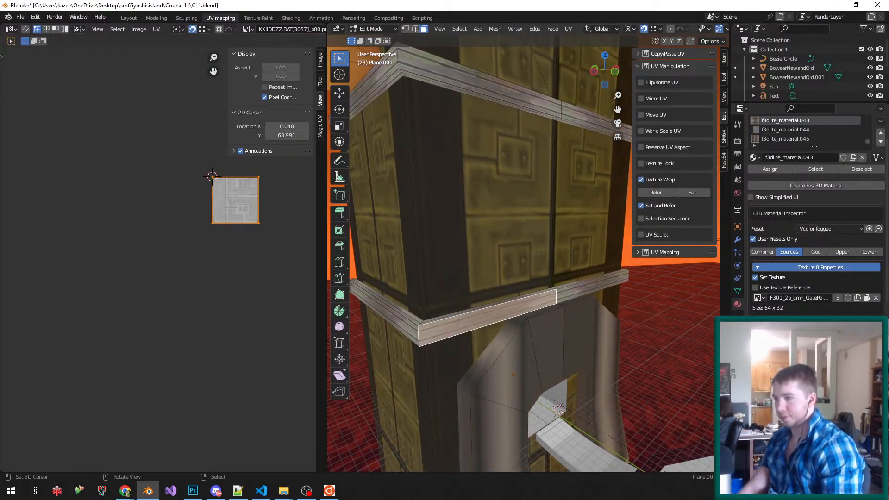
{"action": "scroll", "coordinate": [523, 259], "scroll_direction": "down", "scroll_amount": 3}
{"action": "key", "text": "Tab"}
{"action": "key", "text": "ctrl+s"}
- Clear the selection and snap the 3D cursor to the arch vertex just beneath the lower trim band
{"action": "middle_click_drag", "start_coordinate": [523, 278], "coordinate": [501, 262]}
{"action": "scroll", "coordinate": [501, 262], "scroll_direction": "up", "scroll_amount": 2}
{"action": "key", "text": "Tab"}
{"action": "middle_click_drag", "start_coordinate": [555, 319], "coordinate": [483, 372]}
{"action": "key", "text": "ctrl+Tab"}
{"action": "left_click", "coordinate": [459, 372]}
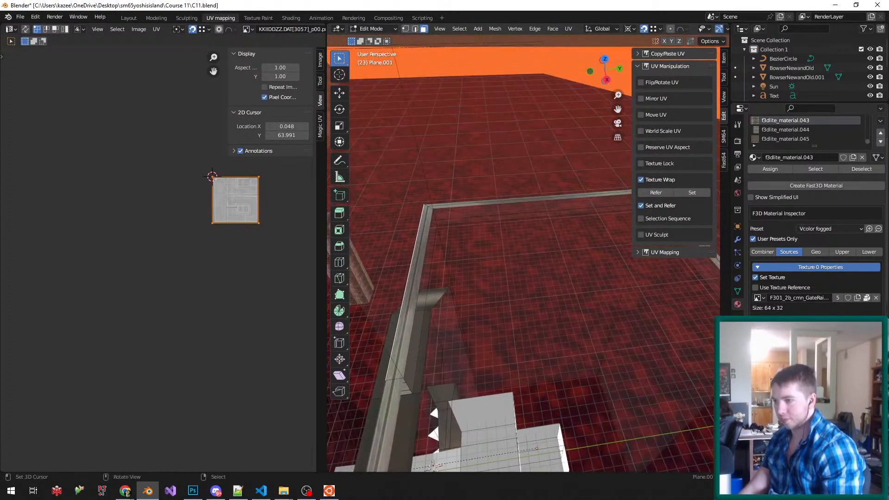
{"action": "key", "text": "a"}
{"action": "key", "text": "ctrl+Tab"}
{"action": "left_click", "coordinate": [414, 368]}
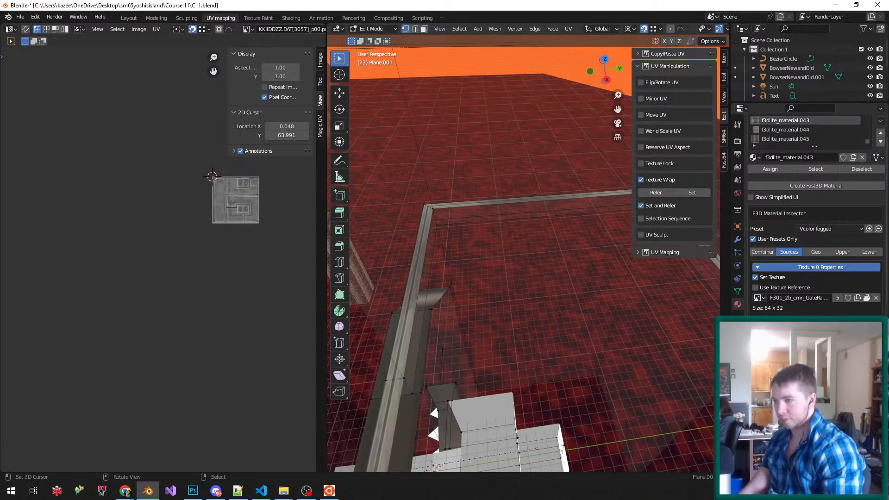
{"action": "scroll", "coordinate": [419, 391], "scroll_direction": "down", "scroll_amount": 2}
{"action": "scroll", "coordinate": [419, 391], "scroll_direction": "up", "scroll_amount": 3}
{"action": "right_click", "coordinate": [420, 391]}
{"action": "scroll", "coordinate": [422, 391], "scroll_direction": "down", "scroll_amount": 3}
{"action": "scroll", "coordinate": [440, 371], "scroll_direction": "up", "scroll_amount": 3}
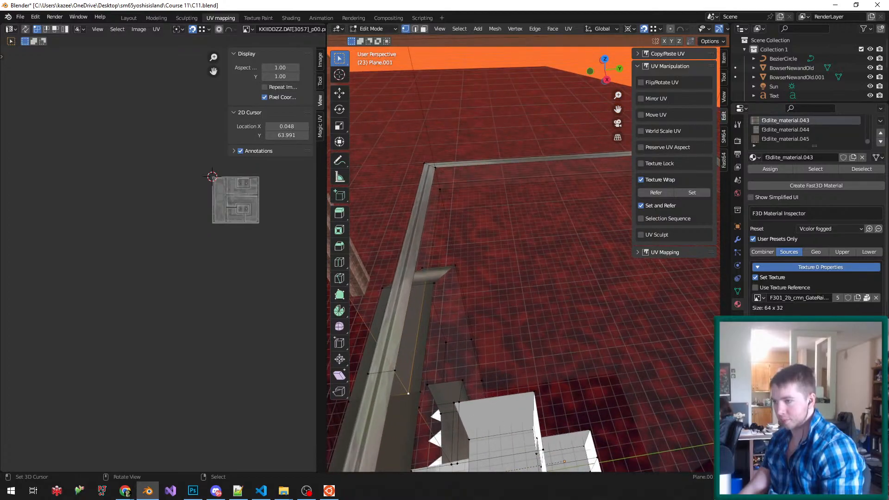
{"action": "scroll", "coordinate": [449, 351], "scroll_direction": "down", "scroll_amount": 3}
{"action": "scroll", "coordinate": [581, 296], "scroll_direction": "up", "scroll_amount": 3}
{"action": "key", "text": "shift+s"}
{"action": "key", "text": "u"}
- Switch to face selection and delete the unneeded face near the lower trim band
{"action": "key", "text": "ctrl+Tab"}
{"action": "left_click", "coordinate": [689, 395]}
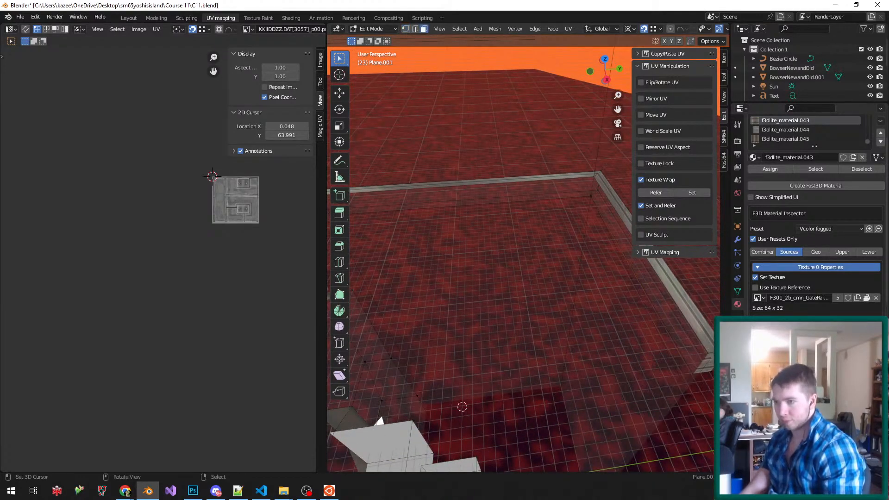
{"action": "key", "text": "x"}
{"action": "left_click", "coordinate": [654, 355]}
- Select the whole lower trim band by linked material and scale it by 2 along the Z axis
{"action": "scroll", "coordinate": [664, 355], "scroll_direction": "down", "scroll_amount": 3}
{"action": "key", "text": "ctrl+Tab"}
{"action": "left_click", "coordinate": [392, 374]}
{"action": "middle_click_drag", "start_coordinate": [408, 373], "coordinate": [456, 359]}
{"action": "scroll", "coordinate": [523, 254], "scroll_direction": "down", "scroll_amount": 5}
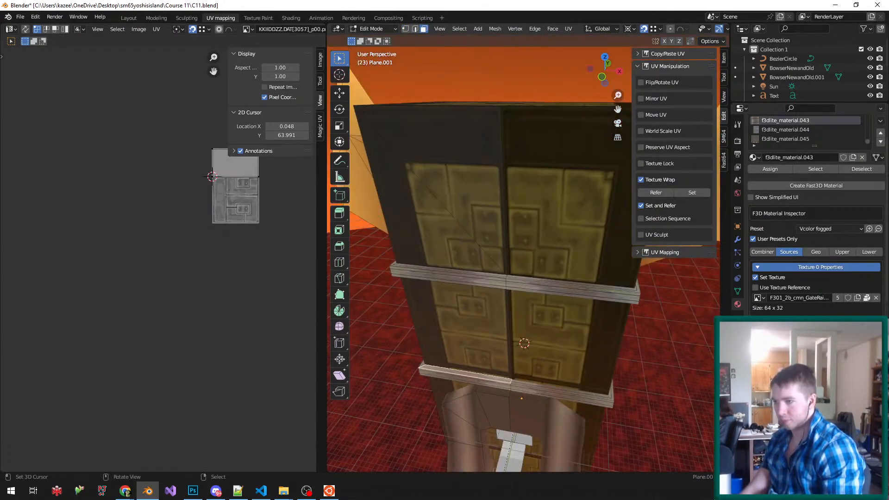
{"action": "key", "text": "ctrl+l"}
{"action": "scroll", "coordinate": [524, 255], "scroll_direction": "up", "scroll_amount": 2}
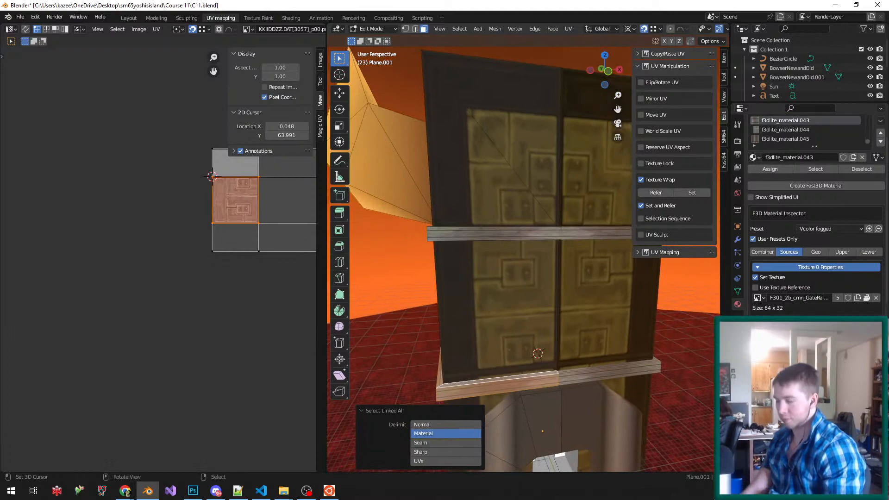
{"action": "type", "text": "sz"}
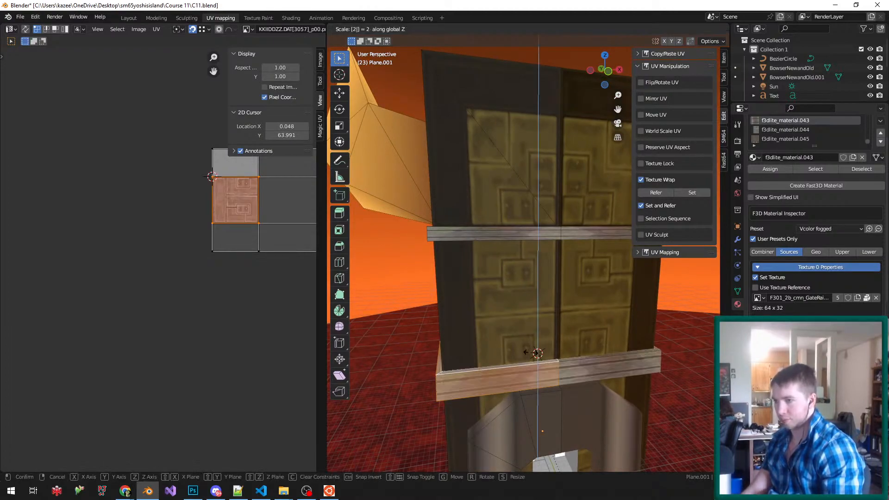
{"action": "type", "text": "2"}
{"action": "key", "text": "Return"}
{"action": "middle_click_drag", "start_coordinate": [523, 255], "coordinate": [574, 250]}
{"action": "middle_click_drag", "start_coordinate": [510, 301], "coordinate": [561, 379]}
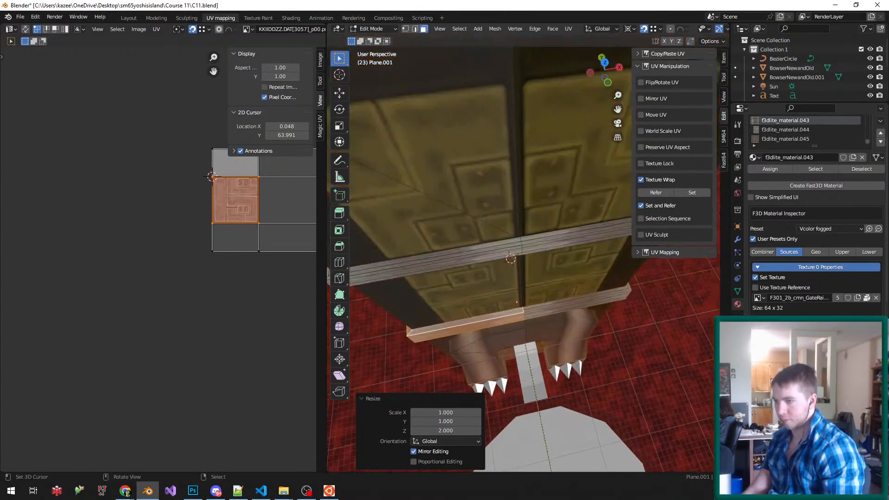
{"action": "scroll", "coordinate": [561, 379], "scroll_direction": "up", "scroll_amount": 3}
{"action": "key", "text": "s"}
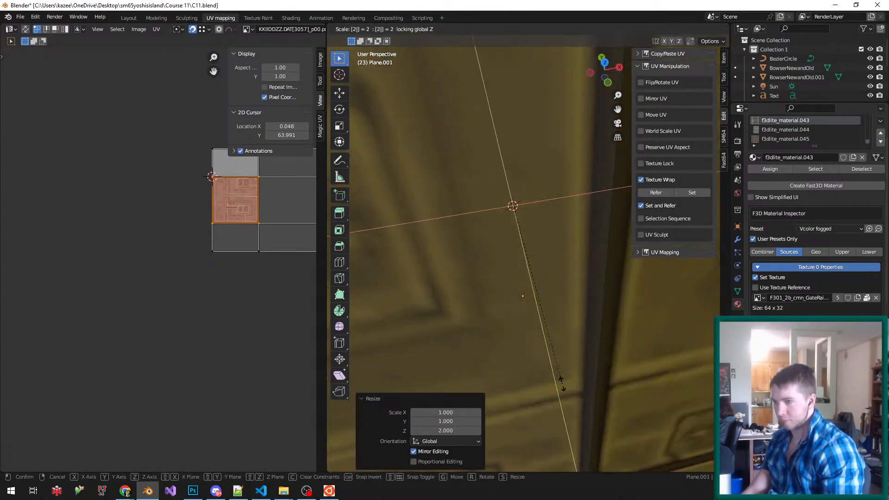
{"action": "key", "text": "Escape"}
{"action": "scroll", "coordinate": [565, 333], "scroll_direction": "down", "scroll_amount": 2}
{"action": "key", "text": "s"}
{"action": "key", "text": "y"}
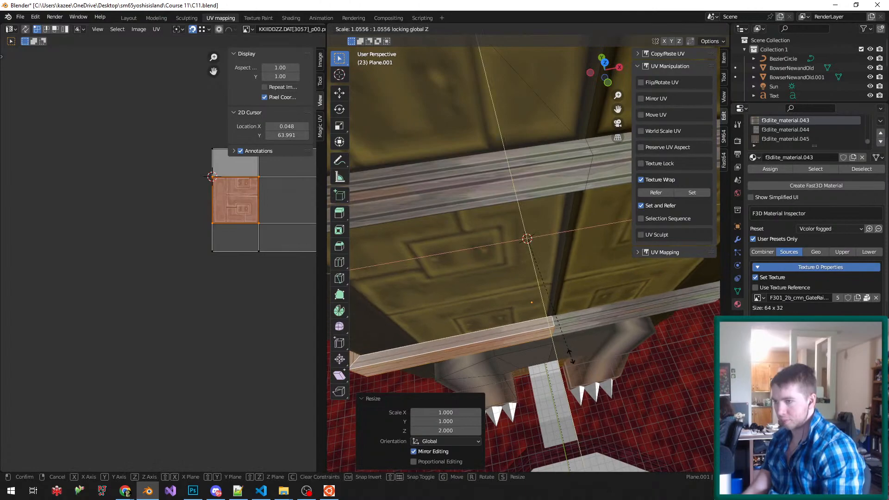
{"action": "key", "text": "Escape"}
{"action": "middle_click_drag", "start_coordinate": [556, 343], "coordinate": [597, 250]}
{"action": "scroll", "coordinate": [597, 250], "scroll_direction": "up", "scroll_amount": 1}
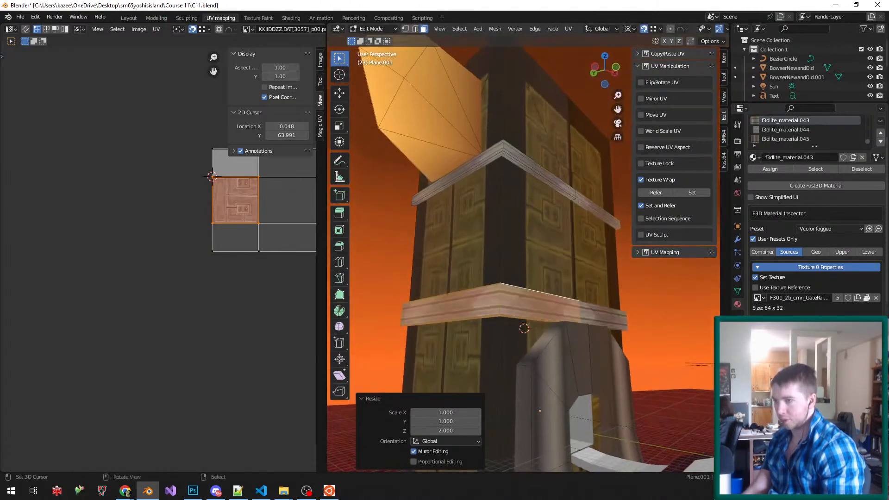
{"action": "key", "text": "g"}
{"action": "key", "text": "z"}
{"action": "key", "text": "Escape"}
- In vertex selection, clear the selection and snap the 3D cursor to the upper trim band's front centre vertex
{"action": "middle_click_drag", "start_coordinate": [524, 328], "coordinate": [337, 230]}
{"action": "key", "text": "ctrl+Tab"}
{"action": "left_click", "coordinate": [434, 210]}
{"action": "key", "text": "alt+a"}
{"action": "right_click", "coordinate": [580, 269], "text": "shift"}
{"action": "key", "text": "shift+s"}
{"action": "left_click", "coordinate": [581, 268]}
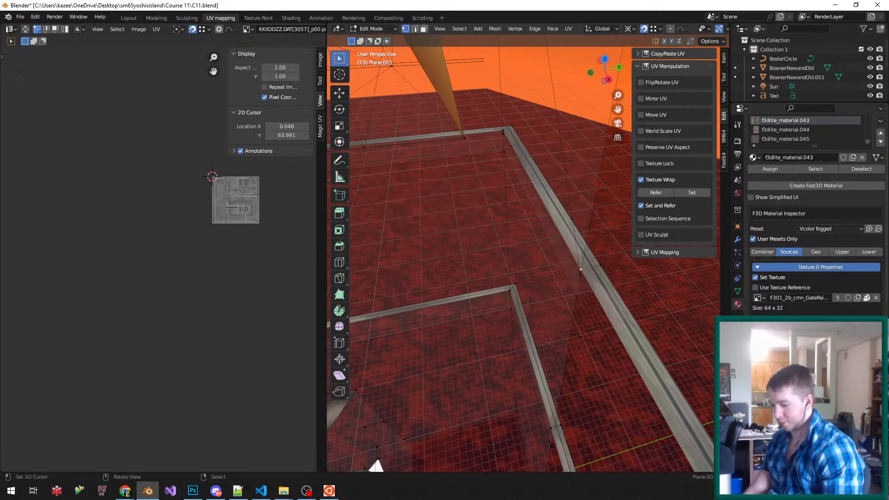
- Scale the linked upper trim band by 2 along Z, leave Edit Mode and save the file
{"action": "key", "text": "ctrl+l"}
{"action": "middle_click_drag", "start_coordinate": [436, 313], "coordinate": [500, 289]}
{"action": "scroll", "coordinate": [501, 289], "scroll_direction": "down", "scroll_amount": 2}
{"action": "type", "text": "sz2"}
{"action": "key", "text": "Return"}
{"action": "key", "text": "Tab"}
{"action": "key", "text": "ctrl+s"}
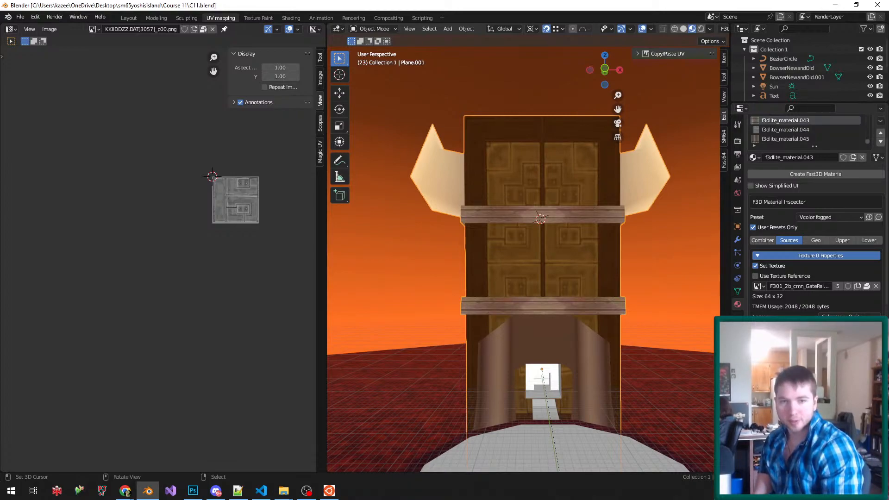
- Examine the tower's front and trim bands from different distances and angles
{"action": "scroll", "coordinate": [523, 260], "scroll_direction": "down", "scroll_amount": 4}
{"action": "scroll", "coordinate": [524, 259], "scroll_direction": "up", "scroll_amount": 4}
{"action": "middle_click_drag", "start_coordinate": [523, 259], "coordinate": [491, 254]}
{"action": "scroll", "coordinate": [524, 259], "scroll_direction": "down", "scroll_amount": 6}
{"action": "scroll", "coordinate": [510, 301], "scroll_direction": "up", "scroll_amount": 3}
{"action": "scroll", "coordinate": [510, 253], "scroll_direction": "up", "scroll_amount": 3}
{"action": "scroll", "coordinate": [553, 289], "scroll_direction": "down", "scroll_amount": 3}
{"action": "scroll", "coordinate": [553, 290], "scroll_direction": "up", "scroll_amount": 3}
{"action": "scroll", "coordinate": [521, 255], "scroll_direction": "up", "scroll_amount": 3}
{"action": "scroll", "coordinate": [490, 255], "scroll_direction": "down", "scroll_amount": 3}
{"action": "scroll", "coordinate": [479, 335], "scroll_direction": "up", "scroll_amount": 4}
{"action": "middle_click_drag", "start_coordinate": [479, 336], "coordinate": [515, 332]}
{"action": "scroll", "coordinate": [523, 259], "scroll_direction": "up", "scroll_amount": 1}
- In edge selection, pick the vertical centre edge between the two trim bands and snap the 3D cursor to it
{"action": "key", "text": "Tab"}
{"action": "key", "text": "ctrl+Tab"}
{"action": "left_click", "coordinate": [526, 295]}
{"action": "middle_click_drag", "start_coordinate": [526, 295], "coordinate": [545, 300], "text": "shift"}
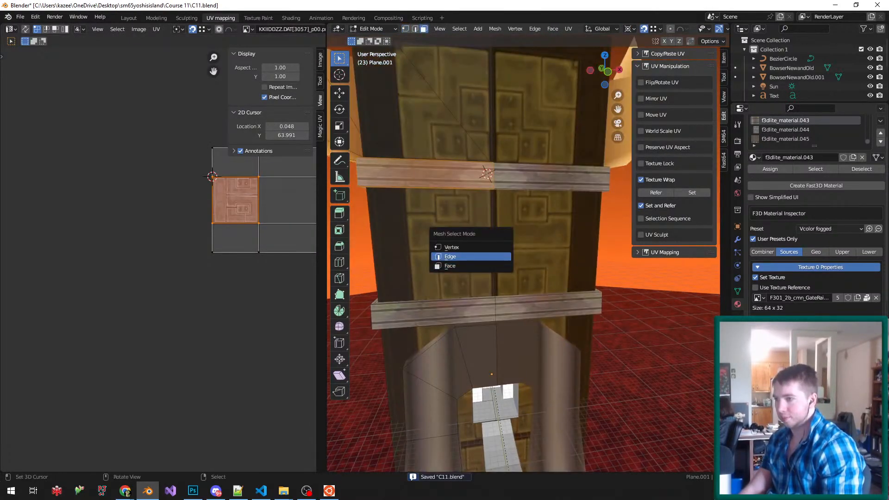
{"action": "left_click", "coordinate": [495, 256]}
{"action": "right_click", "coordinate": [492, 264]}
{"action": "key", "text": "shift+s"}
{"action": "left_click", "coordinate": [481, 291]}
- Add a filled 8-vertex circle of radius 500 at the 3D cursor and rotate it 90° about X
{"action": "key", "text": "shift+a"}
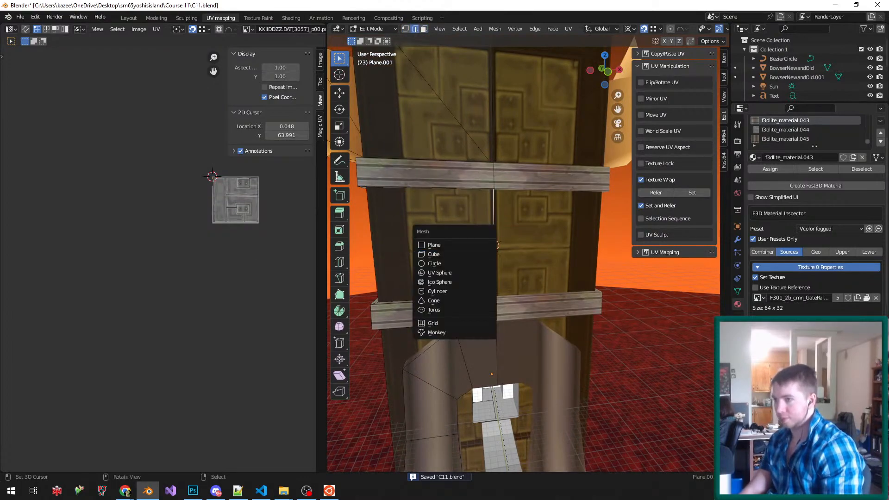
{"action": "left_click", "coordinate": [434, 263]}
{"action": "key", "text": "Return"}
{"action": "key", "text": "Return"}
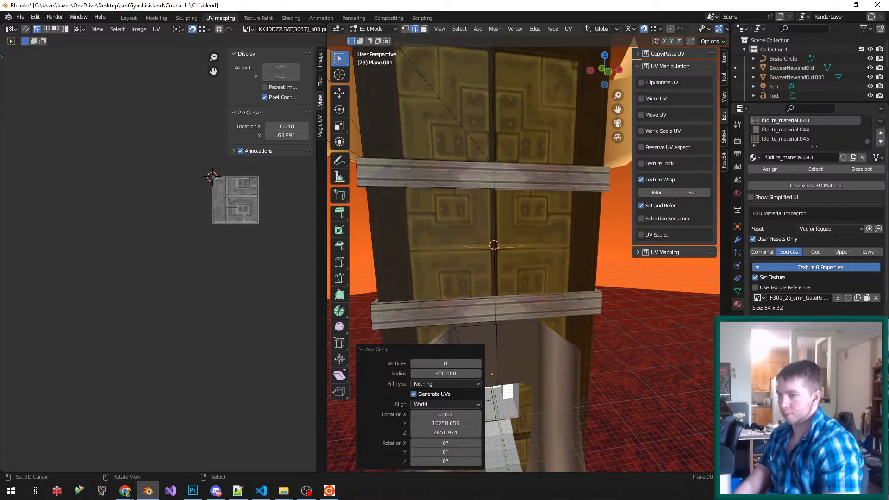
{"action": "key", "text": "r"}
{"action": "key", "text": "x"}
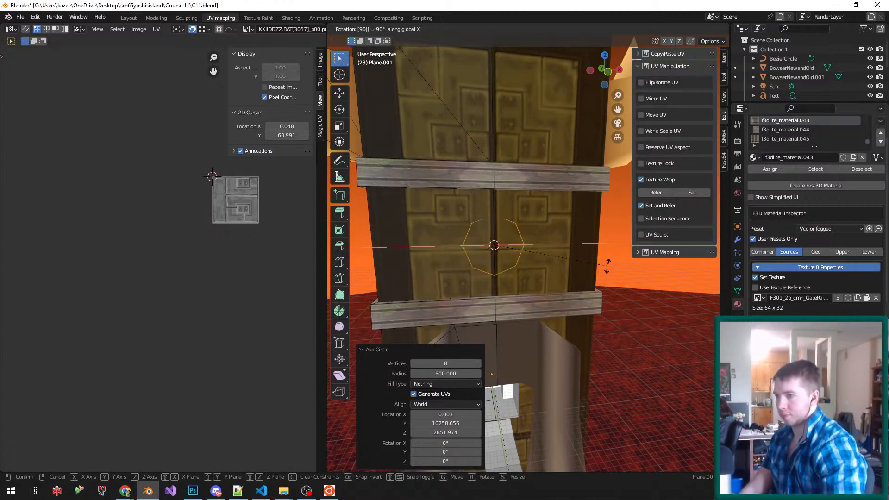
{"action": "key", "text": "Return"}
- Switch to vertex selection and split the circle's face between its top and bottom vertices
{"action": "scroll", "coordinate": [523, 252], "scroll_direction": "up", "scroll_amount": 4}
{"action": "key", "text": "ctrl+Tab"}
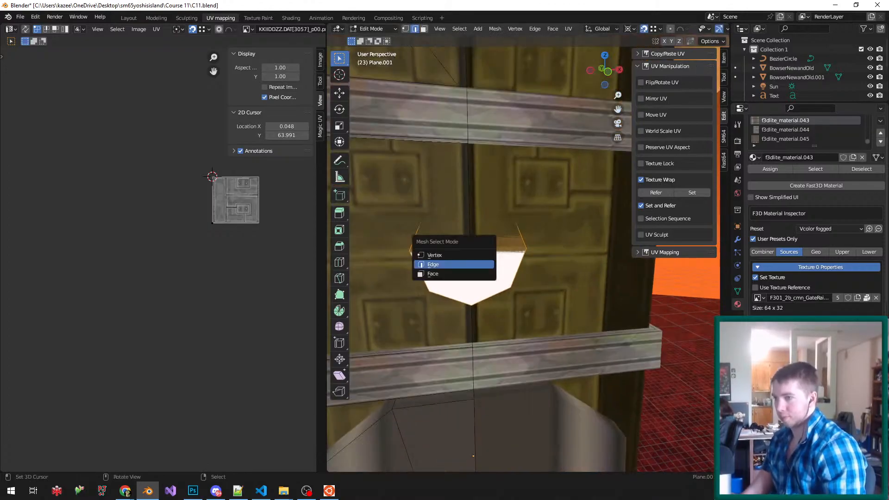
{"action": "left_click", "coordinate": [455, 254]}
{"action": "right_click", "coordinate": [472, 305]}
{"action": "key", "text": "shift+z"}
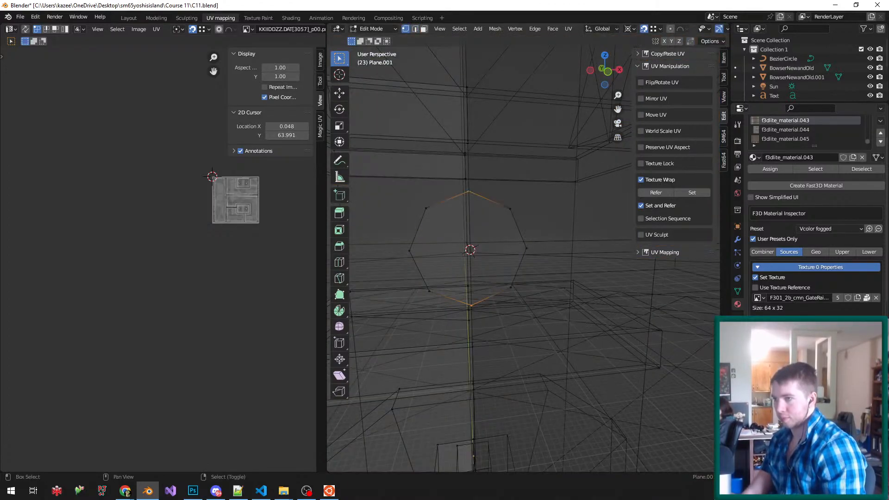
- Try removing one half of the circle by deleting its outer vertices so only the mirrored half remains
{"action": "right_click", "coordinate": [511, 287], "text": "ctrl"}
{"action": "key", "text": "x"}
{"action": "left_click", "coordinate": [511, 286]}
{"action": "key", "text": "shift+z"}
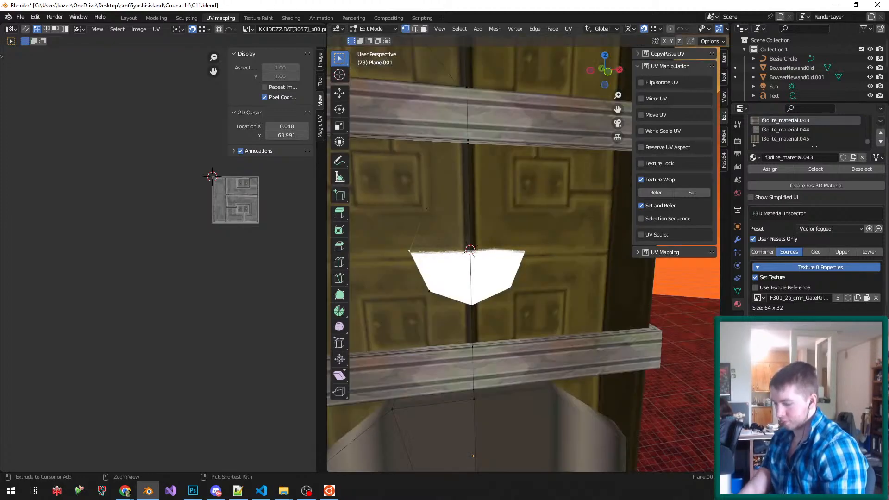
- Select the linked half circle and rotate it 22.5° about the Y axis
{"action": "key", "text": "ctrl+l"}
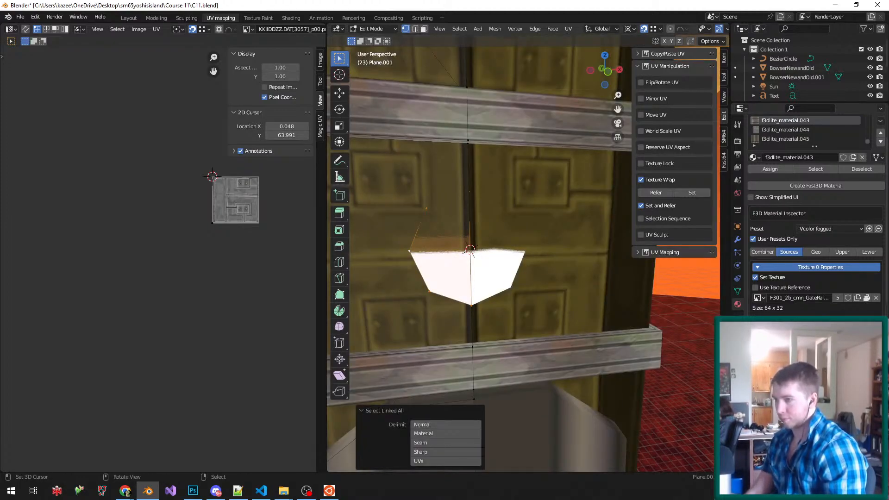
{"action": "type", "text": "ry"}
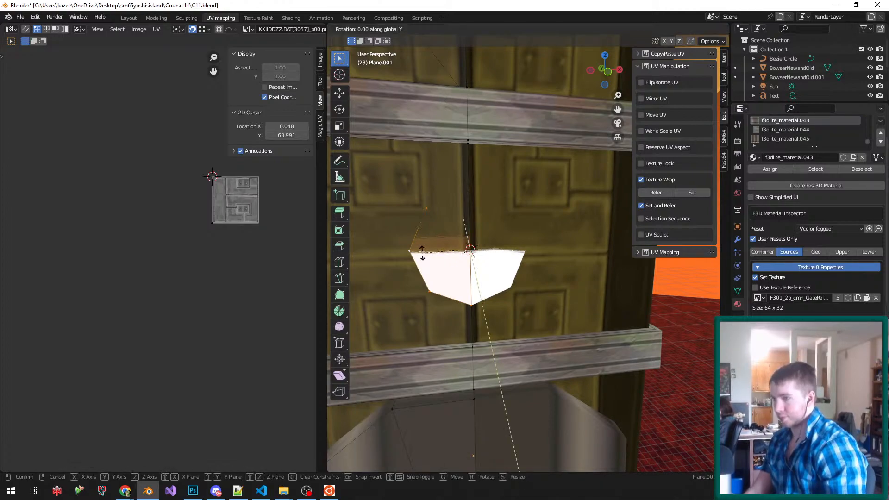
{"action": "type", "text": "45"}
{"action": "key", "text": "BackSpace"}
{"action": "key", "text": "BackSpace"}
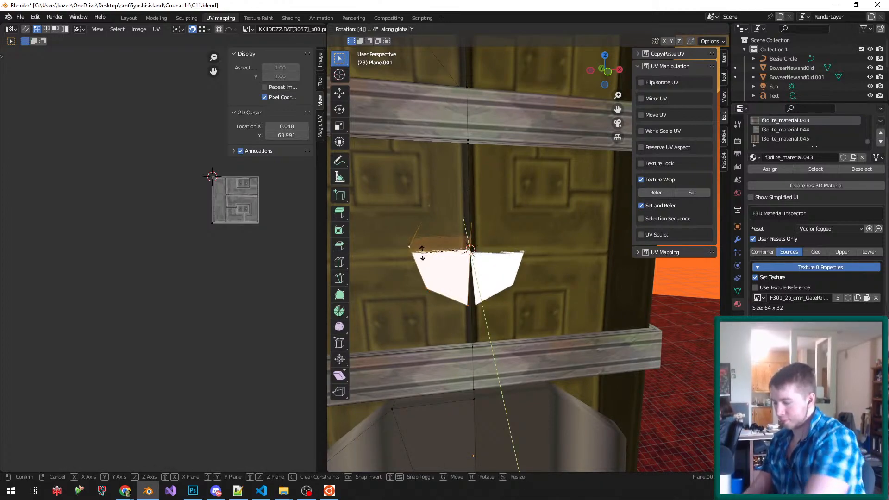
{"action": "type", "text": "22"}
{"action": "key", "text": "Return"}
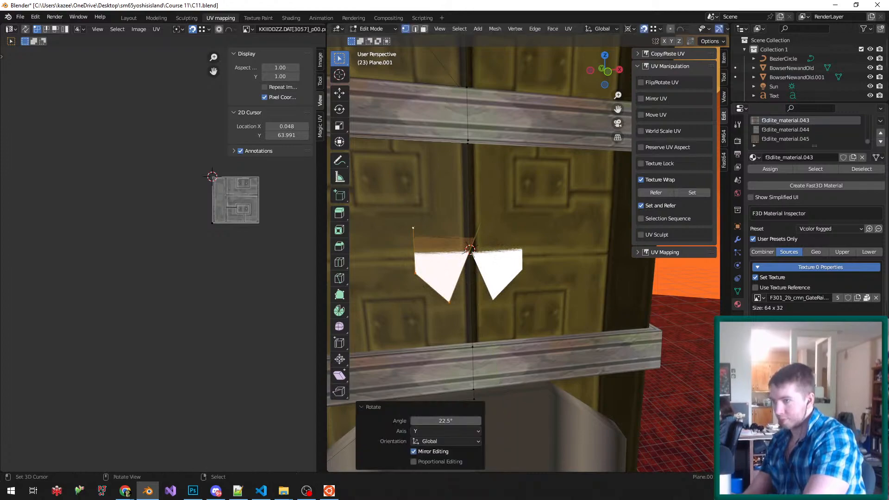
- Try to subdivide the rotated half circle's top edge and triangulate its faces
{"action": "key", "text": "z"}
{"action": "key", "text": "z"}
{"action": "scroll", "coordinate": [472, 233], "scroll_direction": "up", "scroll_amount": 1}
{"action": "key", "text": "ctrl+Tab"}
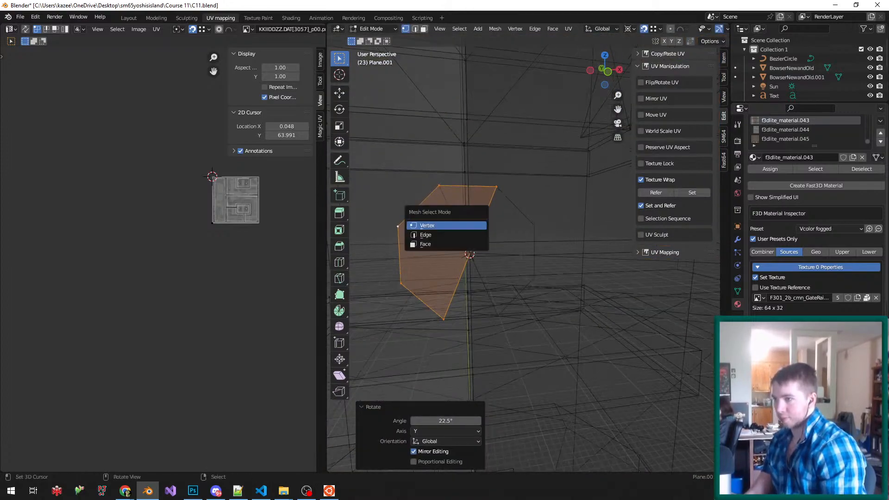
{"action": "left_click", "coordinate": [446, 234]}
{"action": "right_click", "coordinate": [466, 234]}
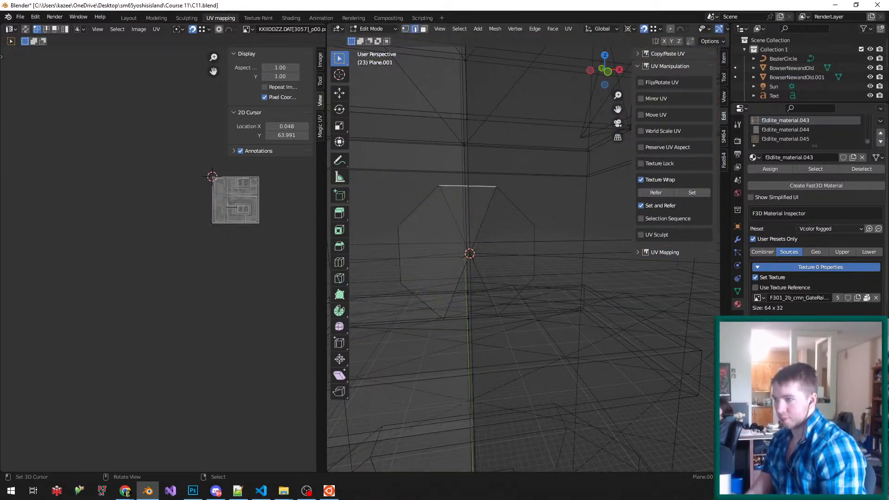
{"action": "key", "text": "w"}
{"action": "left_click", "coordinate": [456, 185]}
{"action": "key", "text": "ctrl+Tab"}
{"action": "left_click", "coordinate": [456, 226]}
{"action": "key", "text": "ctrl+t"}
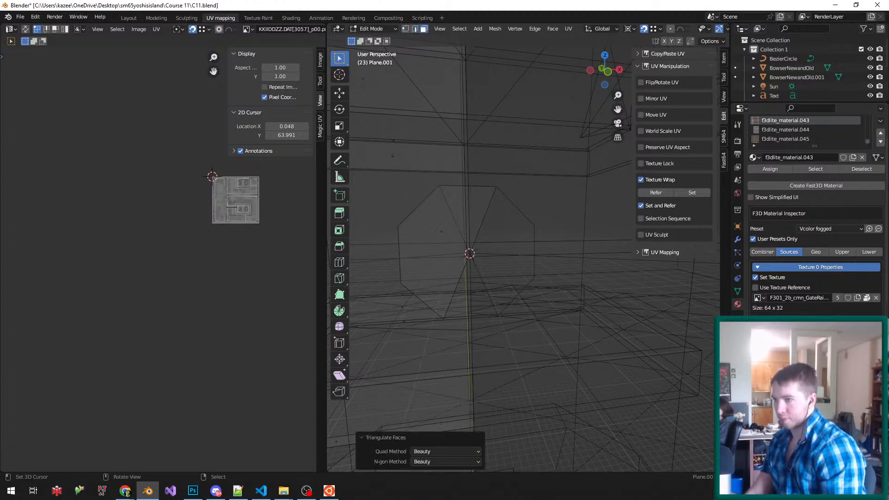
- Select the half-circle face alone and try to triangulate it again, picking out one resulting triangle
{"action": "middle_click_drag", "start_coordinate": [478, 208], "coordinate": [469, 211], "text": "ctrl"}
{"action": "key", "text": "ctrl+Tab"}
{"action": "left_click", "coordinate": [468, 211]}
{"action": "key", "text": "z"}
{"action": "key", "text": "z"}
{"action": "key", "text": "a"}
{"action": "key", "text": "alt+a"}
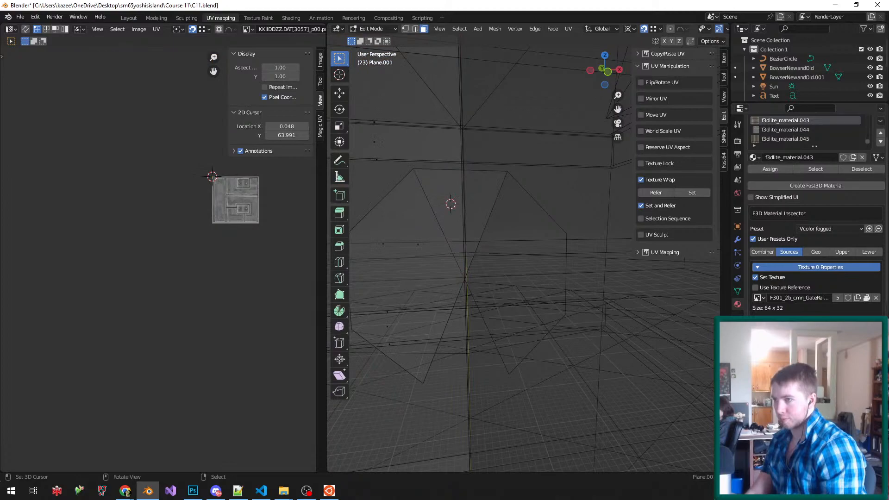
{"action": "key", "text": "alt+z"}
{"action": "right_click", "coordinate": [412, 315]}
{"action": "middle_click_drag", "start_coordinate": [412, 315], "coordinate": [308, 335]}
{"action": "key", "text": "ctrl+t"}
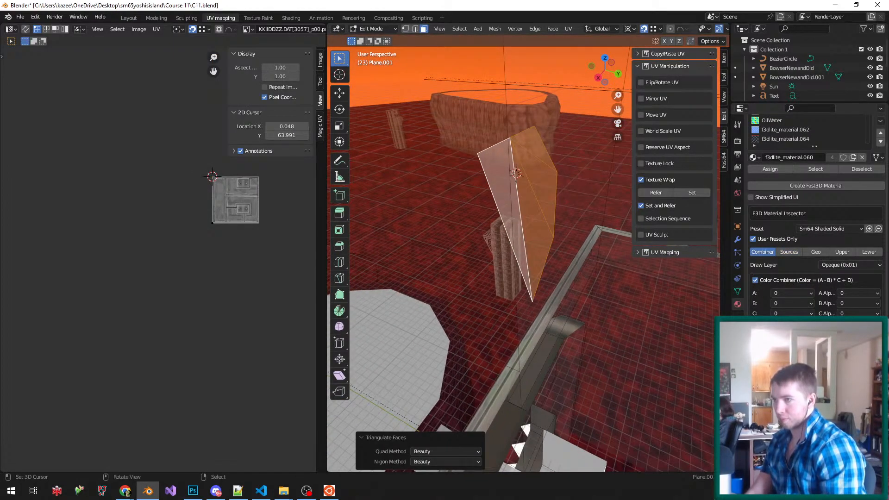
{"action": "right_click", "coordinate": [507, 198]}
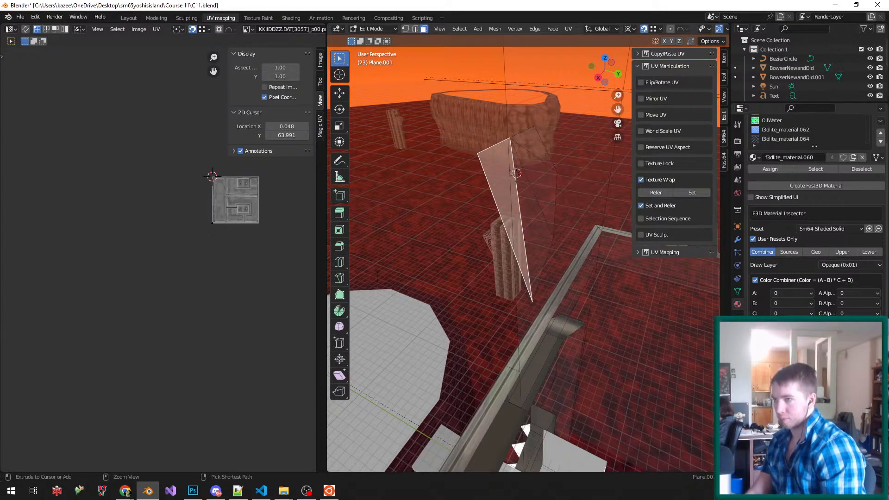
{"action": "key", "text": "t"}
{"action": "key", "text": "ctrl+t"}
- Undo the circle's triangulation, edge subdivision, 22.5° rotation and half deletion
{"action": "key", "text": "ctrl+z"}
{"action": "key", "text": "ctrl+z"}
{"action": "key", "text": "ctrl+z"}
{"action": "key", "text": "ctrl+z"}
{"action": "key", "text": "ctrl+z"}
{"action": "key", "text": "ctrl+z"}
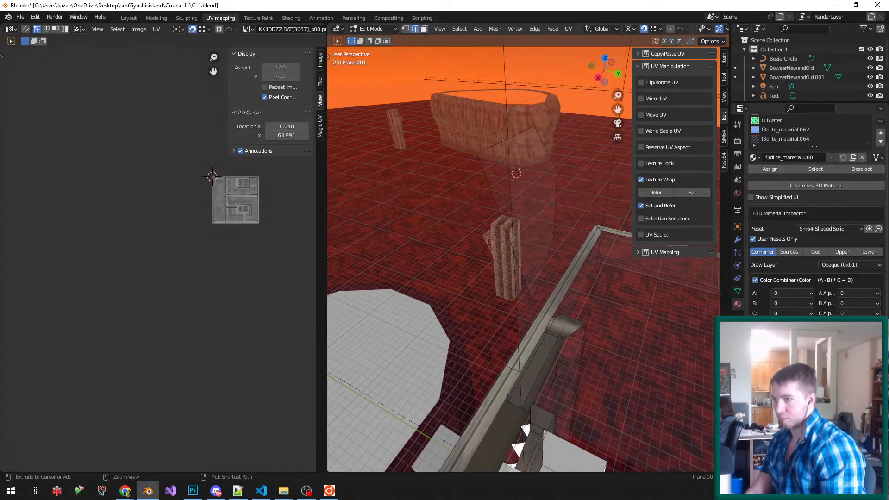
{"action": "key", "text": "ctrl+z"}
{"action": "key", "text": "ctrl+z"}
{"action": "middle_click_drag", "start_coordinate": [516, 278], "coordinate": [625, 250]}
{"action": "scroll", "coordinate": [521, 278], "scroll_direction": "up", "scroll_amount": 5}
{"action": "key", "text": "ctrl+z"}
{"action": "key", "text": "ctrl+z"}
{"action": "key", "text": "ctrl+z"}
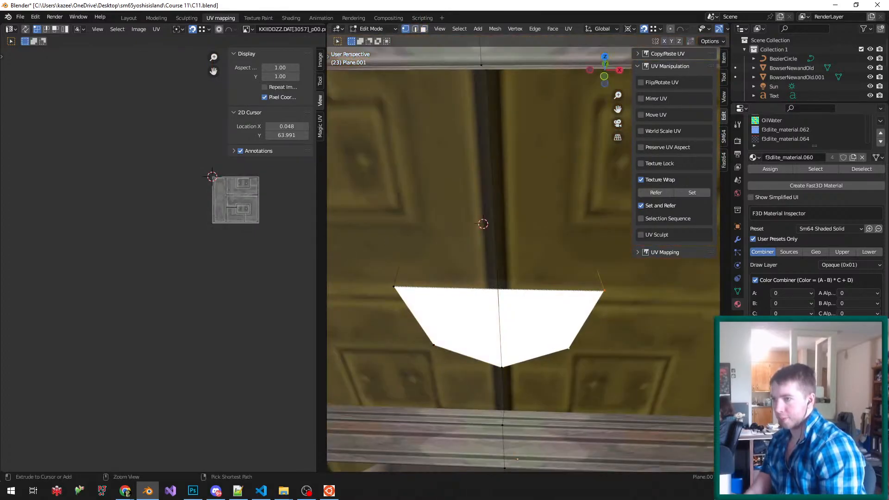
- Select the whole white octagon on the tower front and rotate it 22.5° about the Y axis
{"action": "middle_click_drag", "start_coordinate": [501, 324], "coordinate": [506, 309]}
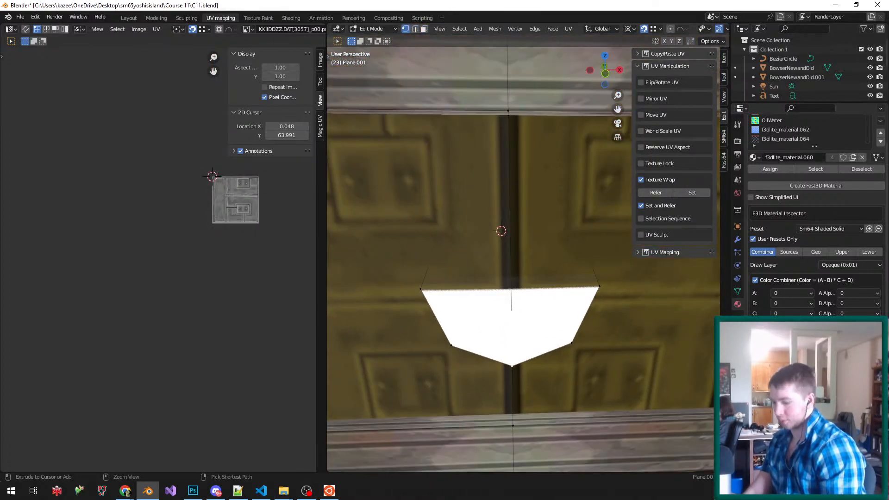
{"action": "key", "text": "ctrl+l"}
{"action": "key", "text": "r"}
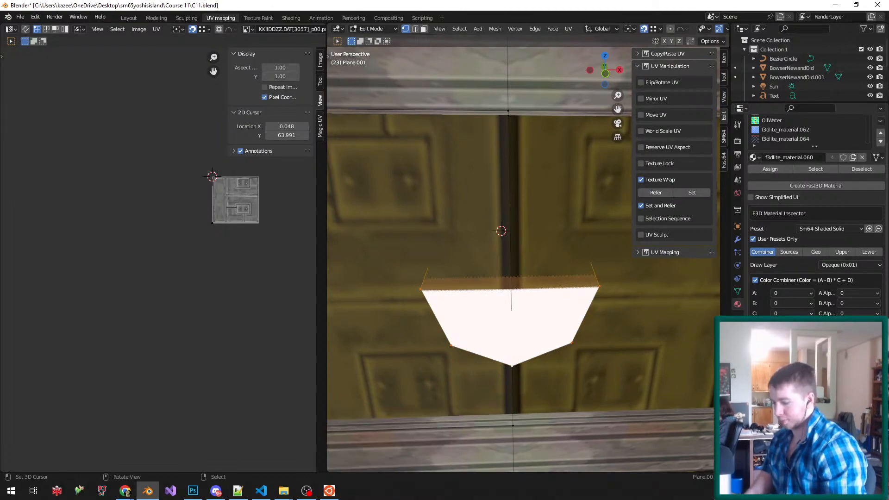
{"action": "key", "text": "r"}
{"action": "type", "text": "y45"}
{"action": "key", "text": "BackSpace"}
{"action": "key", "text": "BackSpace"}
{"action": "type", "text": "22.5"}
{"action": "key", "text": "Return"}
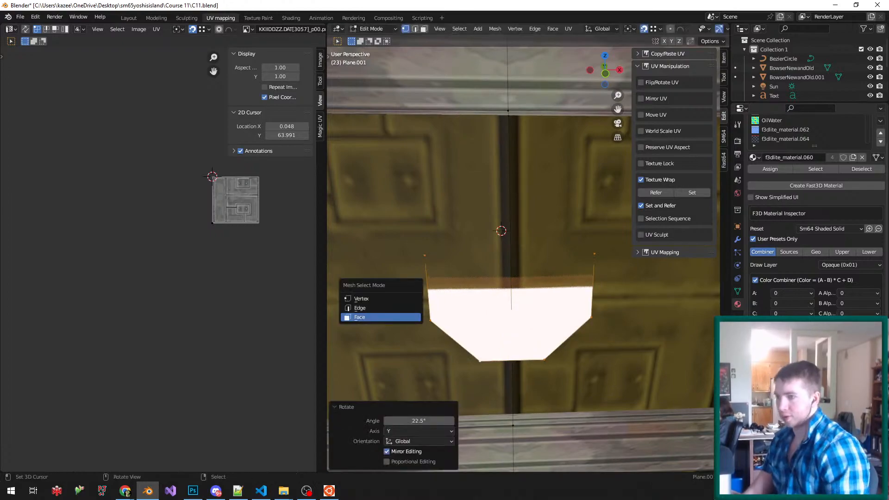
- Split the octagon's bottom and top edges at their midpoints, working in wireframe display
{"action": "key", "text": "ctrl+r"}
{"action": "left_click", "coordinate": [483, 353]}
{"action": "key", "text": "ctrl+Tab"}
{"action": "left_click", "coordinate": [482, 342]}
{"action": "key", "text": "alt+z"}
{"action": "key", "text": "z"}
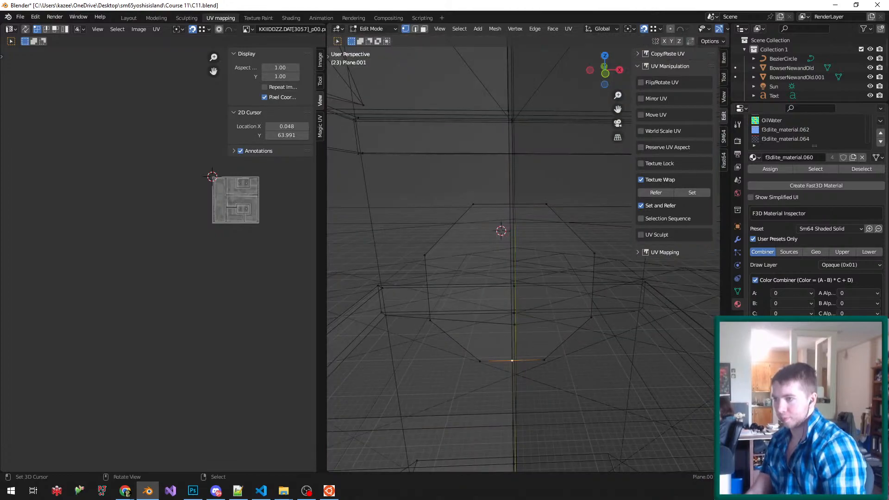
{"action": "right_click", "coordinate": [551, 201], "text": "shift"}
{"action": "key", "text": "w"}
{"action": "left_click", "coordinate": [560, 196]}
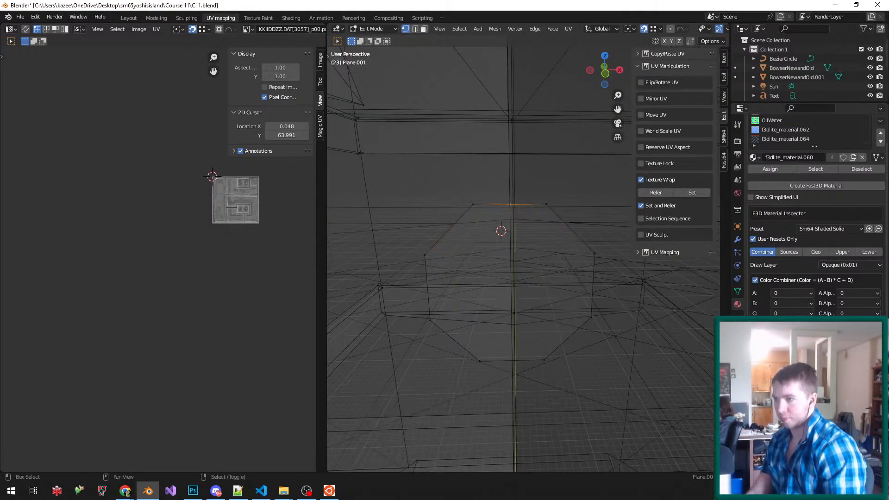
- Delete the vertices of the octagon's half on the mirrored side of the centre line
{"action": "right_click", "coordinate": [544, 360], "text": "ctrl"}
{"action": "key", "text": "x"}
{"action": "left_click", "coordinate": [532, 359]}
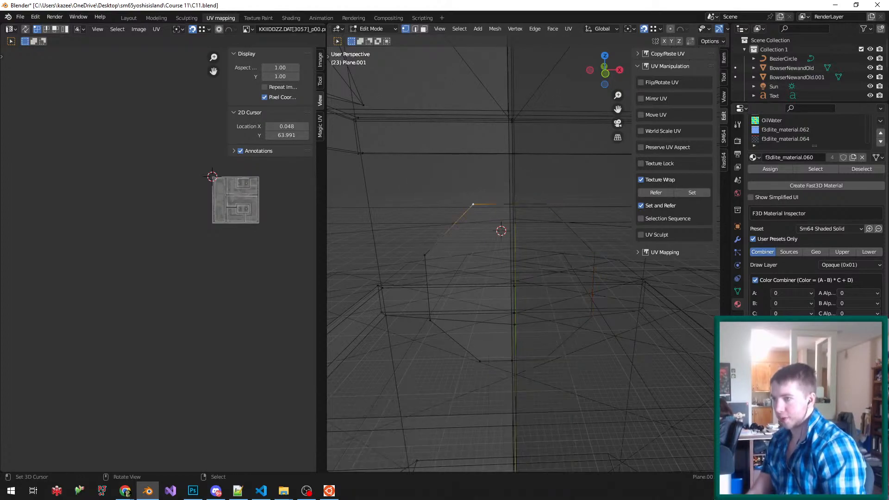
- Move the remaining half octagon down about 390 units along Z, just above the lower beam, and save the file
{"action": "key", "text": "ctrl+l"}
{"action": "key", "text": "z"}
{"action": "key", "text": "alt+z"}
{"action": "scroll", "coordinate": [511, 196], "scroll_direction": "down", "scroll_amount": 4}
{"action": "middle_click_drag", "start_coordinate": [511, 195], "coordinate": [537, 169]}
{"action": "middle_click_drag", "start_coordinate": [523, 222], "coordinate": [523, 241]}
{"action": "scroll", "coordinate": [523, 241], "scroll_direction": "up", "scroll_amount": 2}
{"action": "key", "text": "g"}
{"action": "key", "text": "z"}
{"action": "left_click", "coordinate": [517, 269]}
{"action": "key", "text": "ctrl+s"}
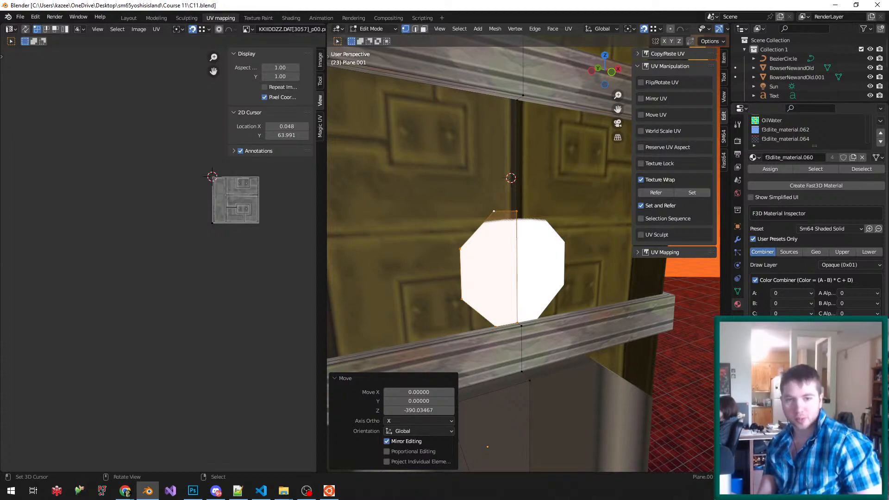
- Adjust the half octagon's depth along the Y axis, with a final move of about -144 units
{"action": "key", "text": "g"}
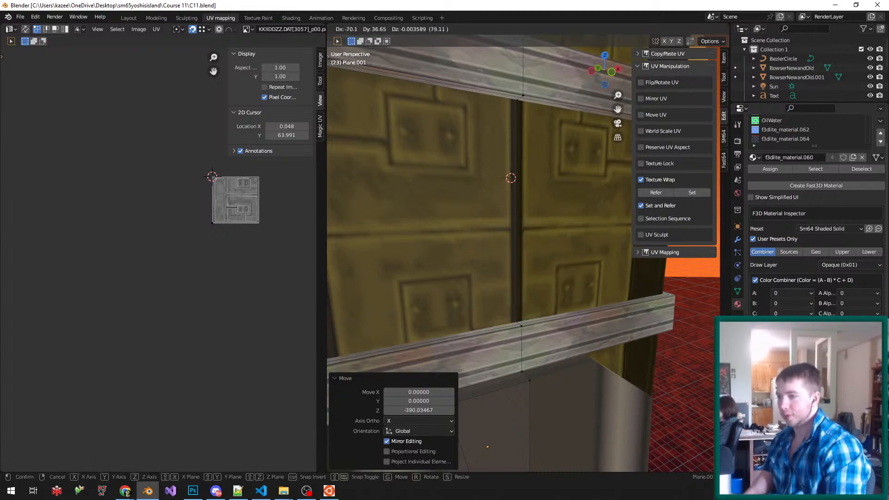
{"action": "key", "text": "y"}
{"action": "left_click", "coordinate": [523, 252]}
{"action": "middle_click_drag", "start_coordinate": [523, 253], "coordinate": [553, 227]}
{"action": "key", "text": "g"}
{"action": "key", "text": "y"}
{"action": "left_click", "coordinate": [532, 238]}
- Extrude the half octagon along its normal to give it thickness and delete the extruded end face
{"action": "key", "text": "e"}
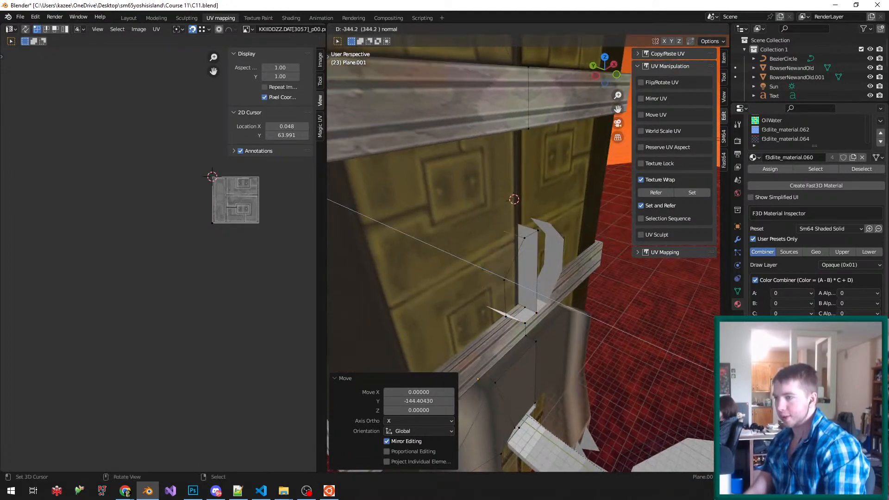
{"action": "left_click", "coordinate": [486, 262]}
{"action": "key", "text": "x"}
{"action": "left_click", "coordinate": [486, 262]}
- Select the whole linked octagon block in face select mode, recalculate its normals and save the file
{"action": "middle_click_drag", "start_coordinate": [486, 262], "coordinate": [530, 259]}
{"action": "middle_click_drag", "start_coordinate": [459, 253], "coordinate": [499, 254]}
{"action": "key", "text": "ctrl+Tab"}
{"action": "left_click", "coordinate": [482, 264]}
{"action": "key", "text": "ctrl+Tab"}
{"action": "left_click", "coordinate": [438, 290]}
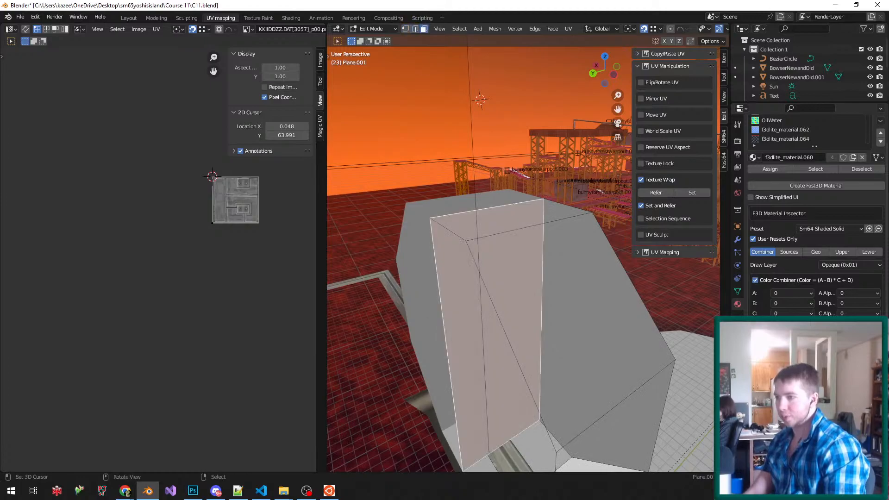
{"action": "right_click", "coordinate": [555, 315]}
{"action": "middle_click_drag", "start_coordinate": [555, 314], "coordinate": [588, 306]}
{"action": "key", "text": "ctrl+l"}
{"action": "key", "text": "shift+n"}
{"action": "key", "text": "ctrl+s"}
- Move the octagon's rear geometry along the Y axis, save the file and return to mesh editing
{"action": "scroll", "coordinate": [524, 260], "scroll_direction": "down", "scroll_amount": 6}
{"action": "middle_click_drag", "start_coordinate": [523, 259], "coordinate": [602, 264]}
{"action": "middle_click_drag", "start_coordinate": [439, 259], "coordinate": [463, 260]}
{"action": "key", "text": "ctrl+Tab"}
{"action": "left_click", "coordinate": [568, 229]}
{"action": "right_click", "coordinate": [522, 241]}
{"action": "key", "text": "g"}
{"action": "key", "text": "y"}
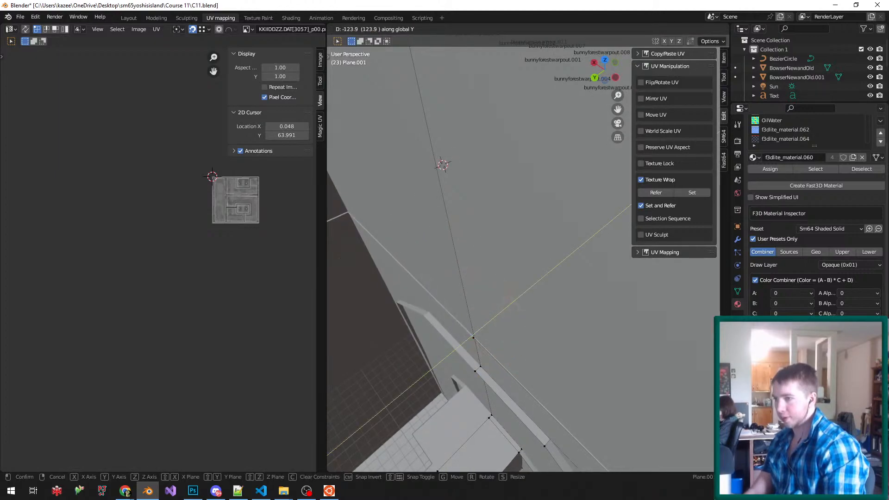
{"action": "left_click", "coordinate": [475, 243]}
{"action": "middle_click_drag", "start_coordinate": [475, 242], "coordinate": [348, 249]}
{"action": "key", "text": "Tab"}
{"action": "key", "text": "ctrl+s"}
{"action": "mouse_move", "coordinate": [523, 259]}
{"action": "middle_mouse_down"}
{"action": "mouse_move", "coordinate": [492, 219]}
{"action": "mouse_move", "coordinate": [526, 223]}
{"action": "mouse_move", "coordinate": [516, 245]}
{"action": "middle_mouse_up"}
{"action": "scroll", "coordinate": [523, 253], "scroll_direction": "down", "scroll_amount": 2}
{"action": "scroll", "coordinate": [523, 253], "scroll_direction": "up", "scroll_amount": 1}
{"action": "scroll", "coordinate": [523, 254], "scroll_direction": "down", "scroll_amount": 3}
{"action": "scroll", "coordinate": [523, 254], "scroll_direction": "up", "scroll_amount": 2}
{"action": "key", "text": "Tab"}
{"action": "key", "text": "ctrl+l"}
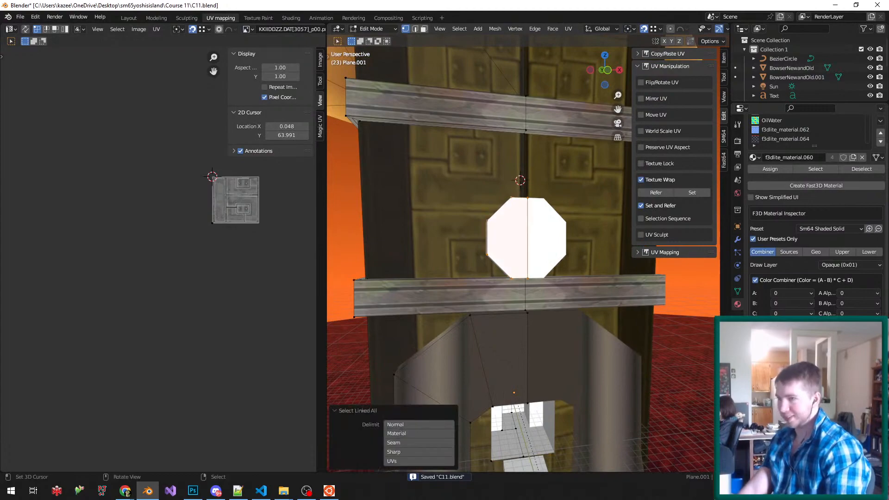
{"action": "key", "text": "g"}
{"action": "key", "text": "z"}
{"action": "key", "text": "Escape"}
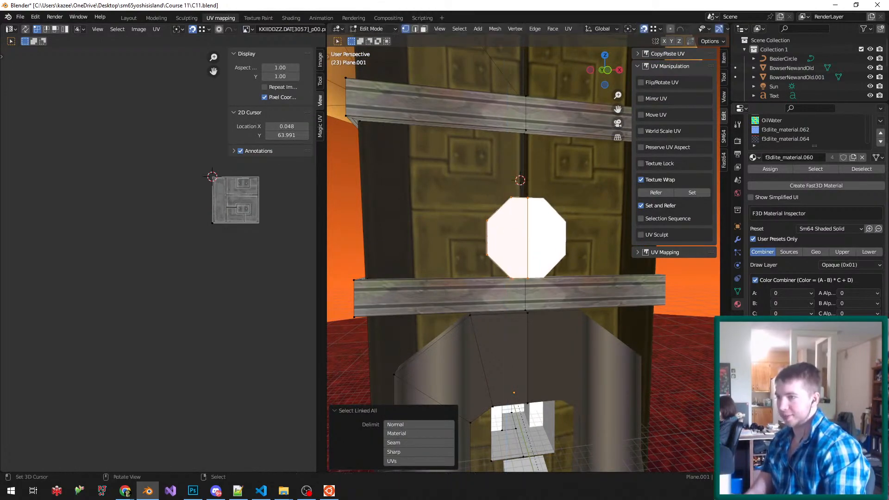
- Place the 3D cursor on the octagon's bottom centre vertex and select the whole octagon
{"action": "right_click", "coordinate": [528, 278]}
{"action": "middle_click_drag", "start_coordinate": [531, 278], "coordinate": [556, 284]}
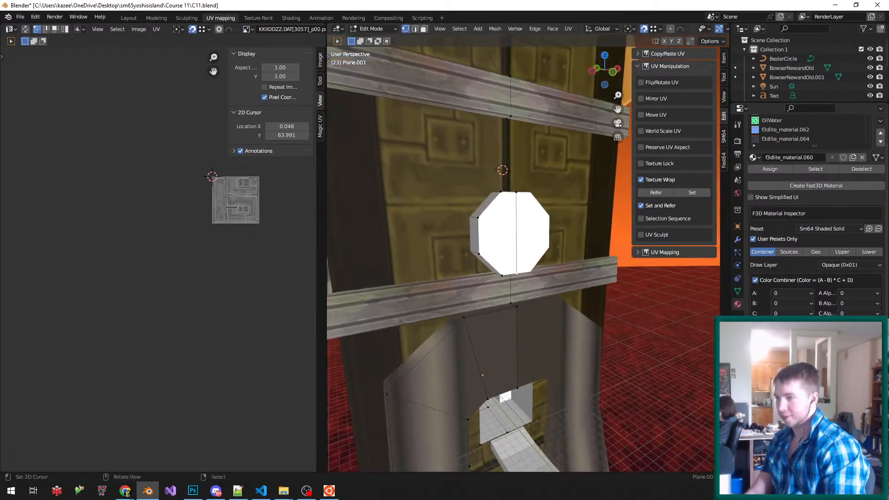
{"action": "key", "text": "shift+s"}
{"action": "key", "text": "u"}
{"action": "key", "text": "ctrl+l"}
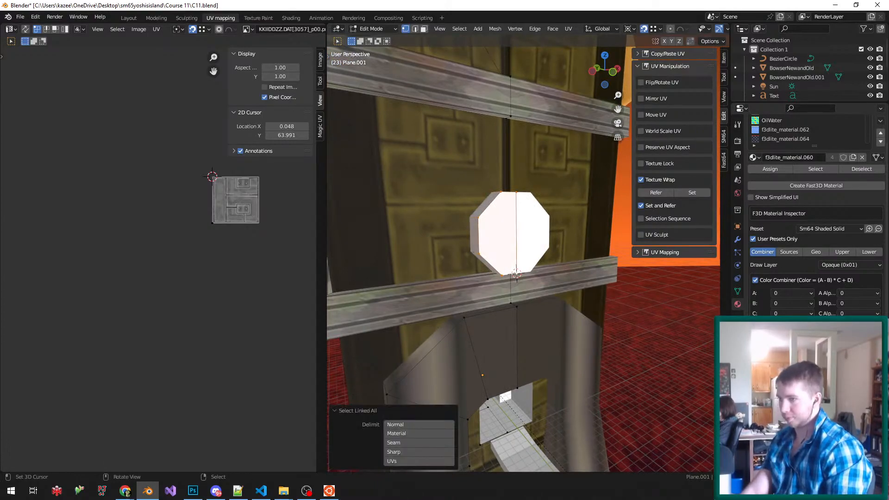
{"action": "key", "text": "s"}
{"action": "key", "text": "shift+y"}
{"action": "type", "text": "2"}
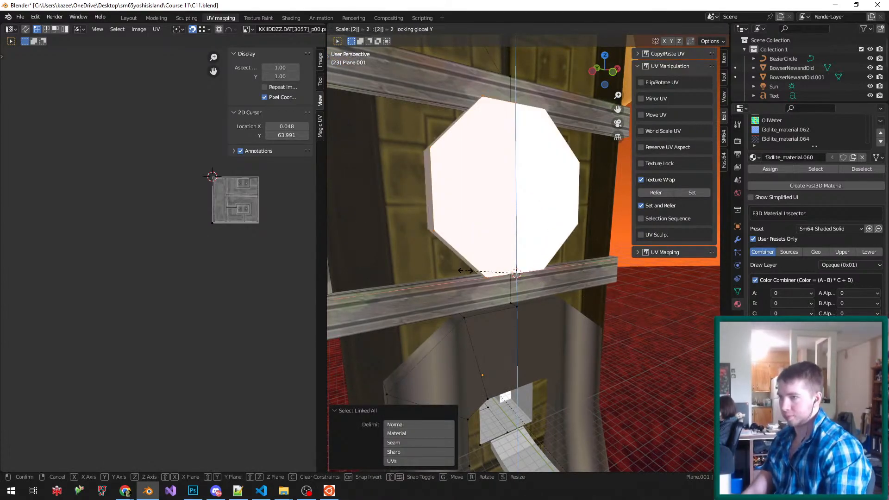
{"action": "right_click", "coordinate": [465, 271]}
- Scale the octagon by 1.5 in X and Z from the 3D cursor, leaving Y locked, and save the file
{"action": "scroll", "coordinate": [481, 274], "scroll_direction": "down", "scroll_amount": 3}
{"action": "key", "text": "s"}
{"action": "key", "text": "shift+y"}
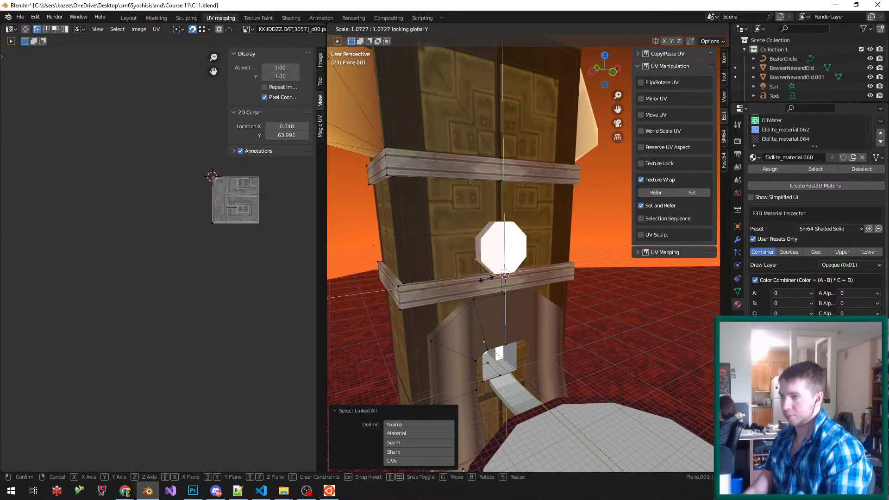
{"action": "left_click", "coordinate": [478, 276]}
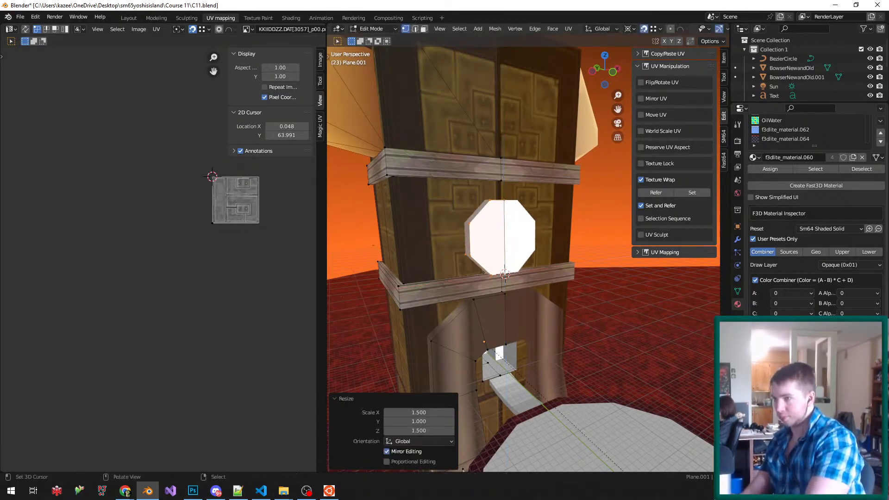
{"action": "key", "text": "ctrl+s"}
- Raise the octagon about 189 units along Z above the lower beam, leave mesh editing and save the file
{"action": "key", "text": "g"}
{"action": "key", "text": "z"}
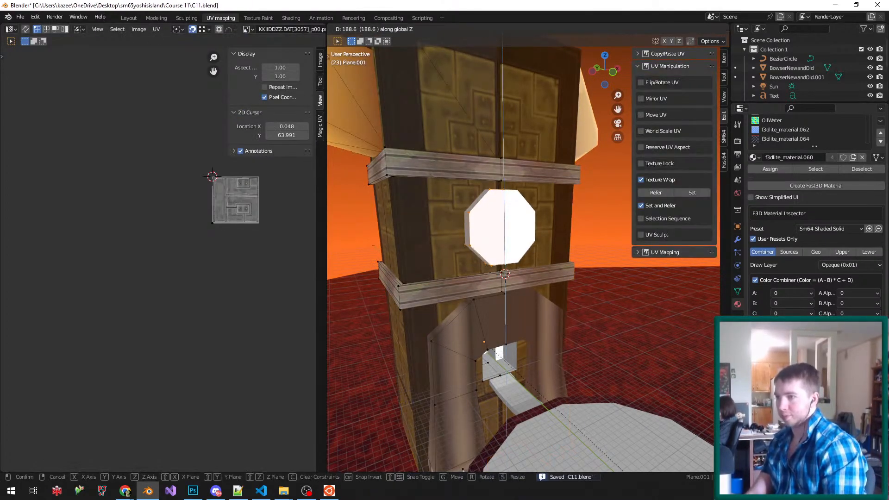
{"action": "left_click", "coordinate": [478, 268]}
{"action": "key", "text": "Tab"}
{"action": "scroll", "coordinate": [478, 268], "scroll_direction": "down", "scroll_amount": 3}
{"action": "key", "text": "ctrl+s"}
- Examine the octagon's size and placement on the tower front from several distances
{"action": "middle_click_drag", "start_coordinate": [478, 269], "coordinate": [450, 277]}
{"action": "scroll", "coordinate": [428, 269], "scroll_direction": "up", "scroll_amount": 2}
{"action": "scroll", "coordinate": [338, 268], "scroll_direction": "down", "scroll_amount": 3}
{"action": "scroll", "coordinate": [373, 273], "scroll_direction": "up", "scroll_amount": 1}
{"action": "scroll", "coordinate": [461, 280], "scroll_direction": "up", "scroll_amount": 3}
{"action": "scroll", "coordinate": [461, 273], "scroll_direction": "up", "scroll_amount": 2}
- Subdivide the front of the unmirrored leg beside the doorway to add a lengthwise centre edge line
{"action": "key", "text": "Tab"}
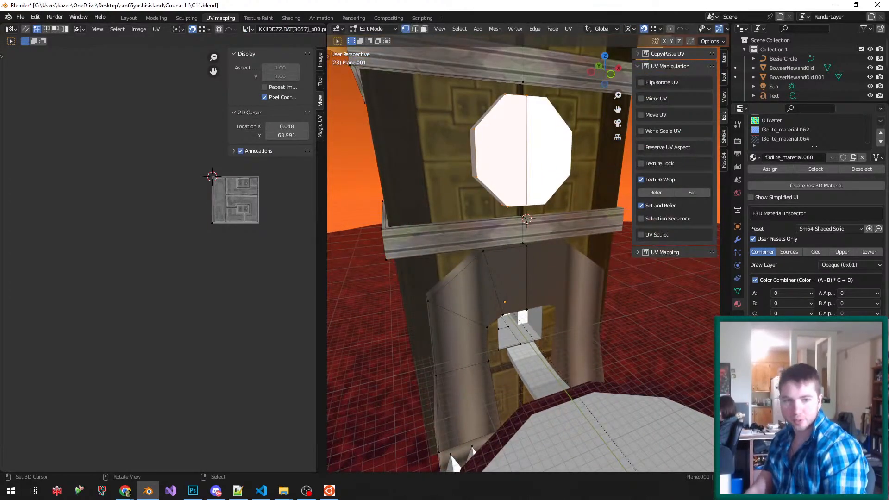
{"action": "scroll", "coordinate": [492, 336], "scroll_direction": "down", "scroll_amount": 1}
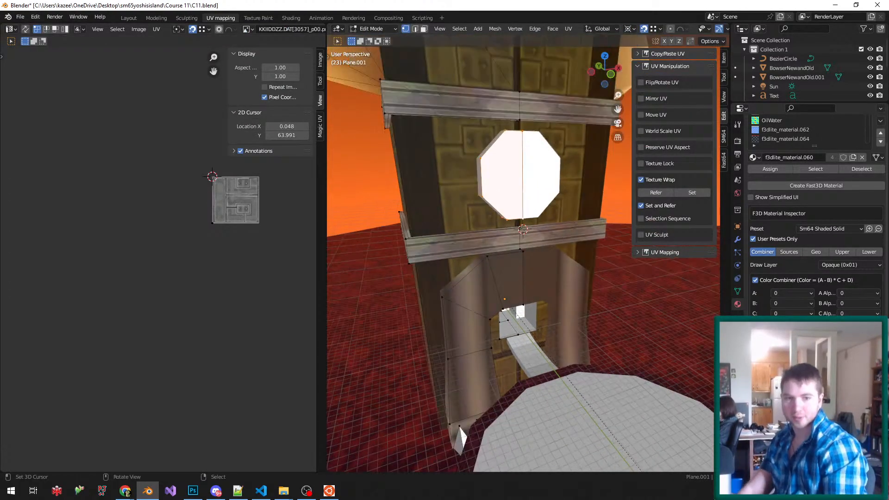
{"action": "scroll", "coordinate": [492, 336], "scroll_direction": "up", "scroll_amount": 2}
{"action": "middle_click_drag", "start_coordinate": [469, 469], "coordinate": [450, 372]}
{"action": "key", "text": "w"}
{"action": "left_click", "coordinate": [463, 202]}
- Move the leg's lengthwise centre edges forward -100 units along Y and fine-tune their Y position
{"action": "middle_click_drag", "start_coordinate": [463, 201], "coordinate": [412, 261]}
{"action": "middle_click_drag", "start_coordinate": [546, 174], "coordinate": [546, 182]}
{"action": "key", "text": "ctrl+Tab"}
{"action": "left_click", "coordinate": [546, 172]}
{"action": "key", "text": "ctrl+Tab"}
{"action": "left_click", "coordinate": [548, 165]}
{"action": "middle_click_drag", "start_coordinate": [477, 222], "coordinate": [532, 342]}
{"action": "scroll", "coordinate": [510, 324], "scroll_direction": "up", "scroll_amount": 3}
{"action": "key", "text": "g"}
{"action": "key", "text": "y"}
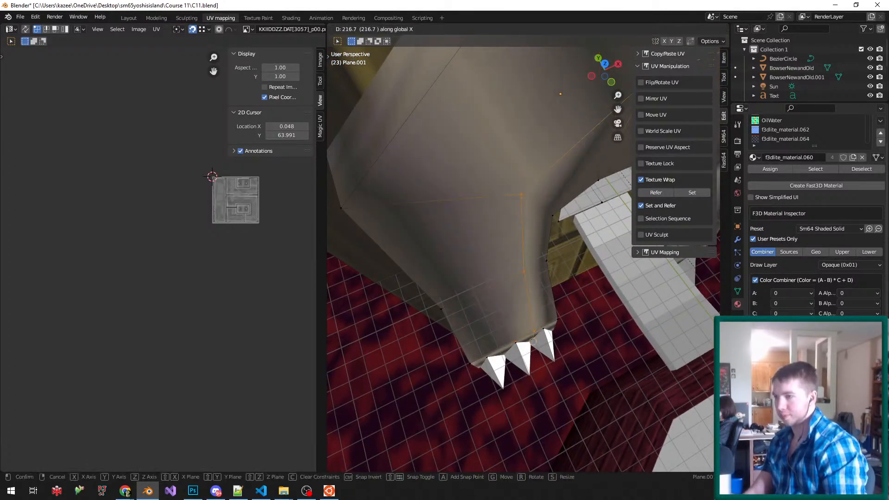
{"action": "type", "text": "-100"}
{"action": "key", "text": "Return"}
{"action": "key", "text": "g"}
{"action": "key", "text": "y"}
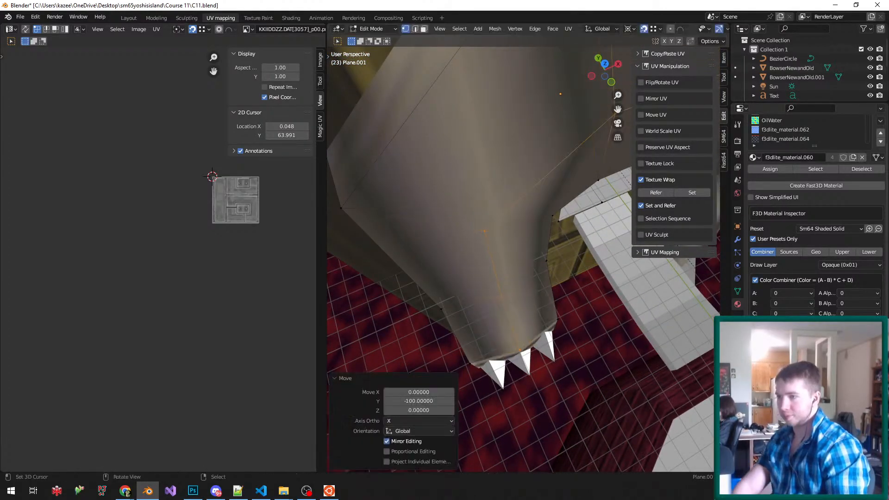
{"action": "left_click", "coordinate": [532, 342]}
- Select the leg's whole middle claw and move it -100 units along Y
{"action": "right_click", "coordinate": [528, 373]}
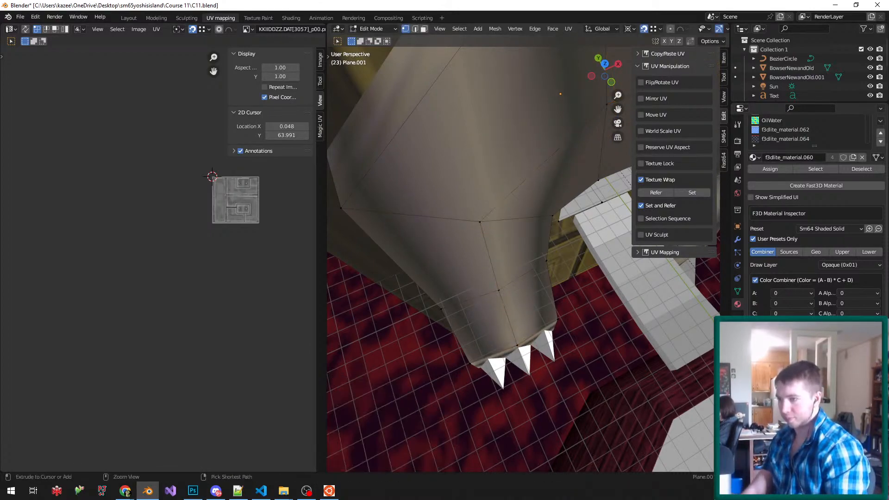
{"action": "key", "text": "ctrl+l"}
{"action": "key", "text": "g"}
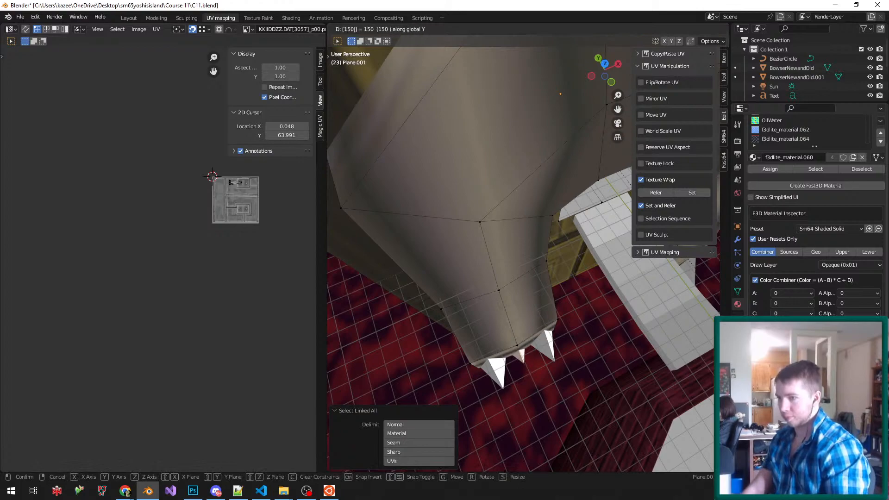
{"action": "key", "text": "Escape"}
{"action": "type", "text": "gy-100"}
{"action": "key", "text": "Return"}
- Move the two outer base vertices of the middle claw along Y, leave mesh editing and save the file
{"action": "scroll", "coordinate": [538, 373], "scroll_direction": "up", "scroll_amount": 4}
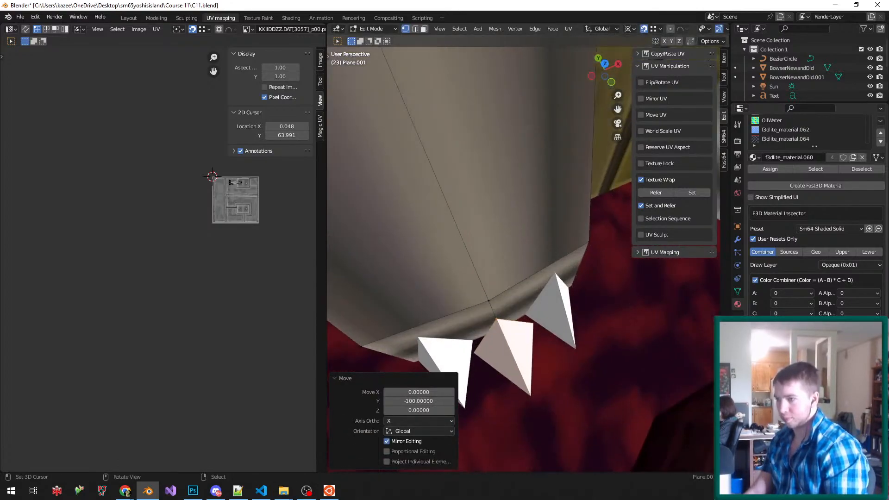
{"action": "key", "text": "z"}
{"action": "key", "text": "z"}
{"action": "right_click", "coordinate": [474, 353]}
{"action": "right_click", "coordinate": [533, 323], "text": "shift"}
{"action": "key", "text": "z"}
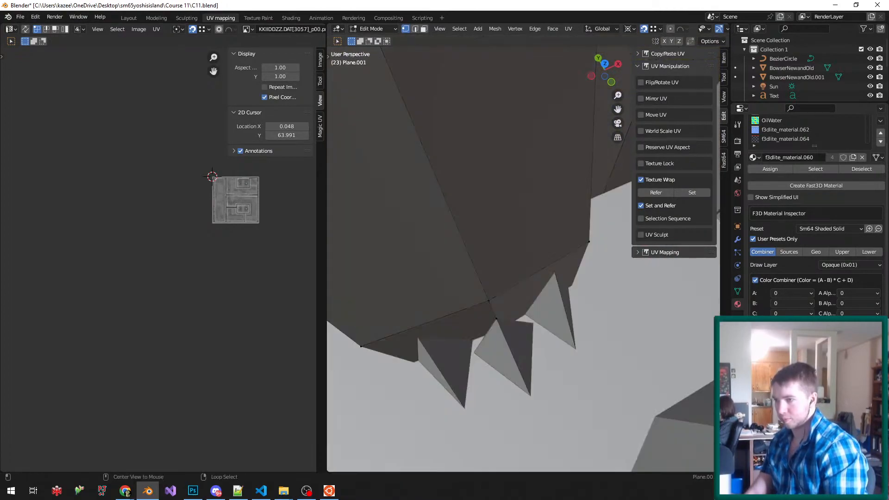
{"action": "key", "text": "alt+z"}
{"action": "key", "text": "g"}
{"action": "key", "text": "y"}
{"action": "key", "text": "Return"}
{"action": "key", "text": "Tab"}
{"action": "scroll", "coordinate": [443, 273], "scroll_direction": "down", "scroll_amount": 3}
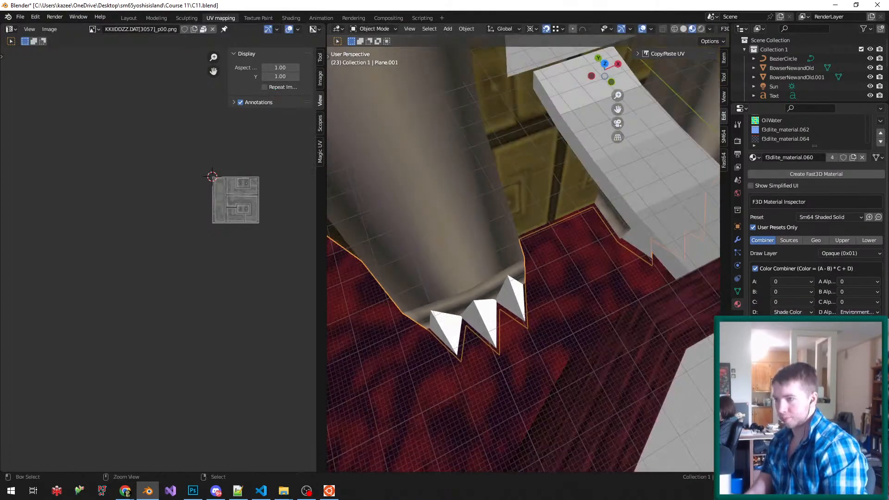
{"action": "key", "text": "ctrl+s"}
- Select the arch face directly under the lower beam and unwrap it with Lightmap Pack for the selected faces
{"action": "middle_click_drag", "start_coordinate": [444, 273], "coordinate": [466, 210]}
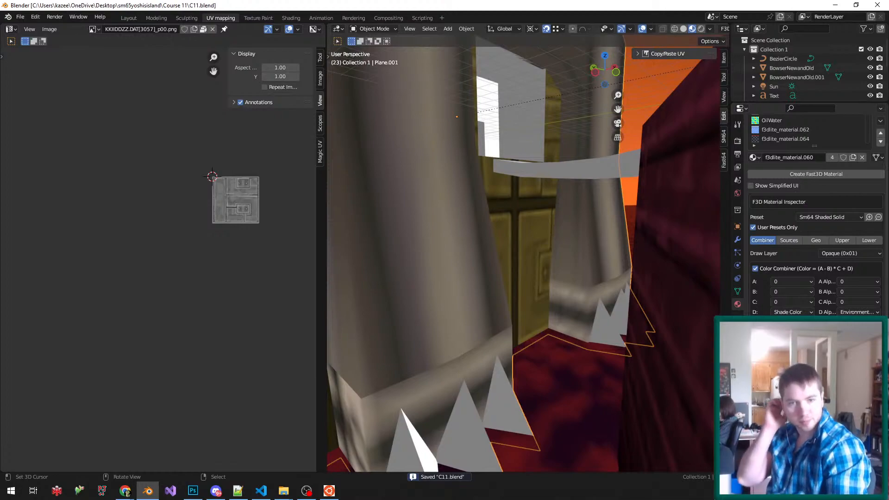
{"action": "scroll", "coordinate": [466, 218], "scroll_direction": "down", "scroll_amount": 5}
{"action": "scroll", "coordinate": [467, 218], "scroll_direction": "up", "scroll_amount": 2}
{"action": "middle_click_drag", "start_coordinate": [475, 206], "coordinate": [460, 222]}
{"action": "key", "text": "Tab"}
{"action": "key", "text": "ctrl+Tab"}
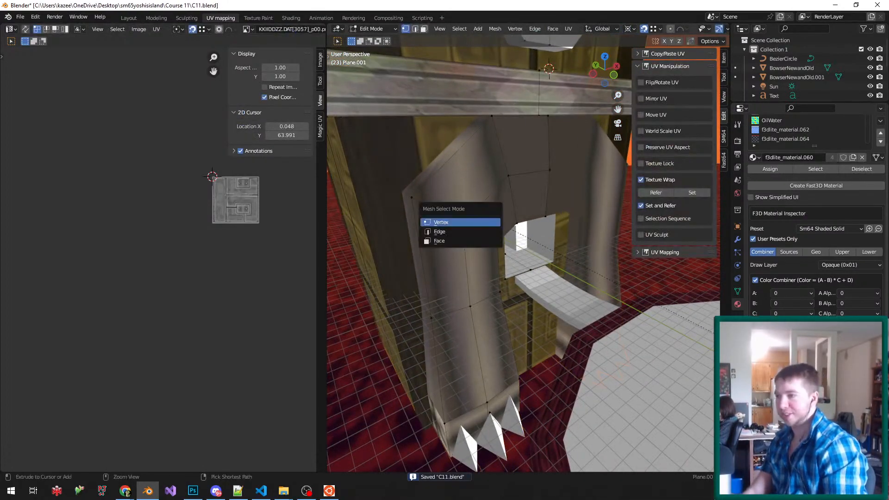
{"action": "key", "text": "ctrl+Tab"}
{"action": "left_click", "coordinate": [440, 252]}
{"action": "key", "text": "ctrl+Tab"}
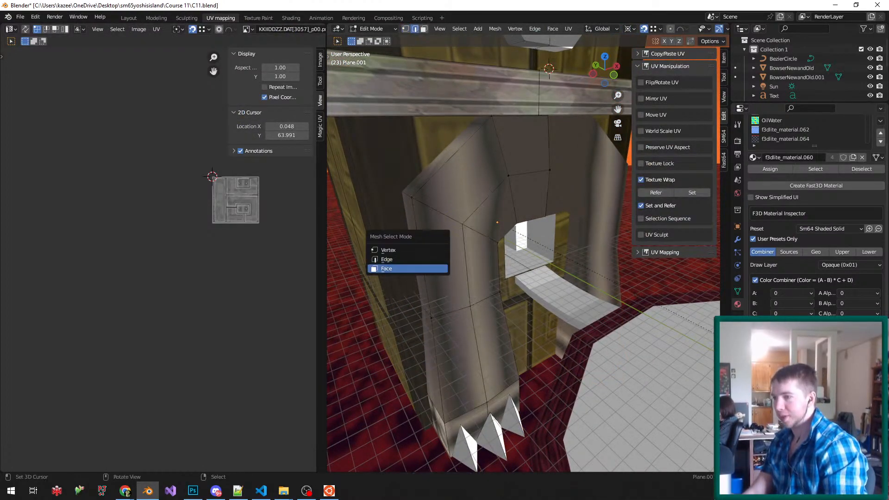
{"action": "left_click", "coordinate": [408, 269]}
{"action": "left_click", "coordinate": [519, 146]}
{"action": "key", "text": "u"}
{"action": "left_click", "coordinate": [520, 146]}
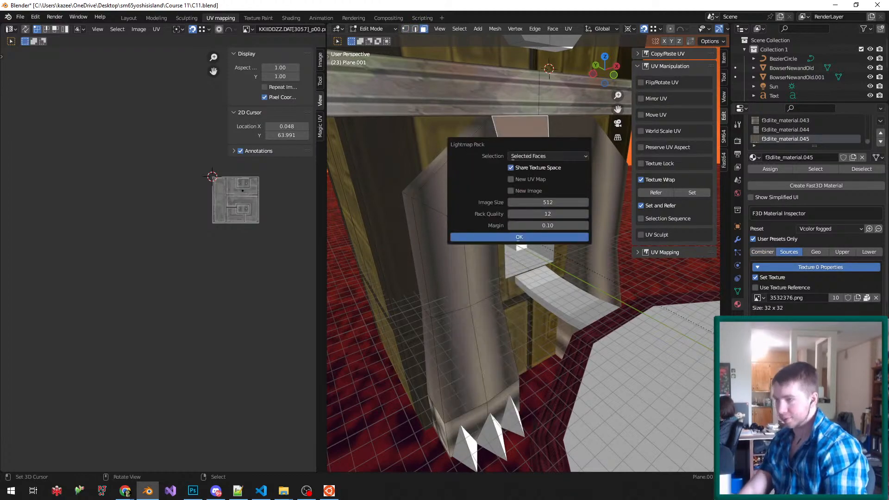
{"action": "left_click", "coordinate": [520, 236]}
{"action": "middle_click_drag", "start_coordinate": [519, 237], "coordinate": [509, 231]}
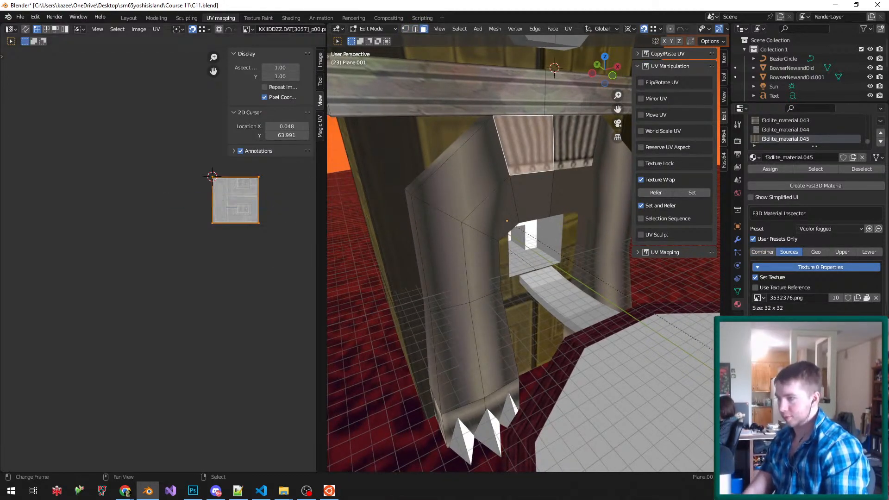
- Flip the face's UVs by scaling them -1 in Y and select all linked arch and leg faces, delimited by material
{"action": "type", "text": "sy-1"}
{"action": "key", "text": "Return"}
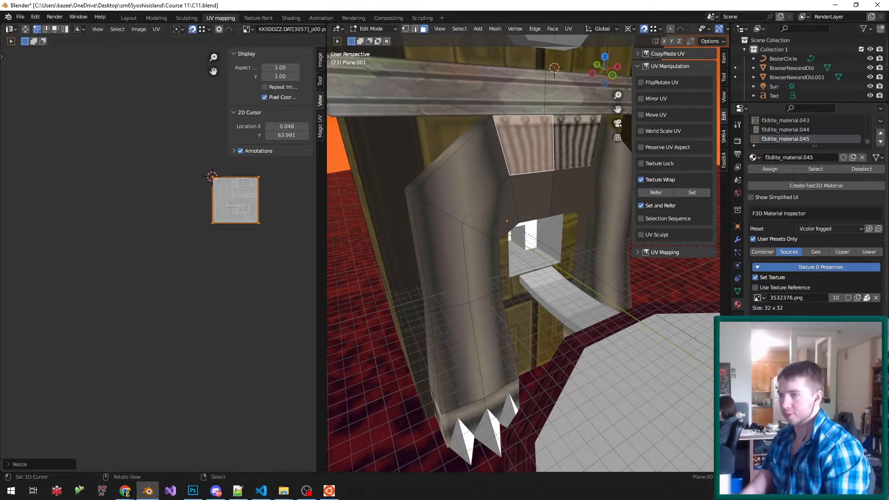
{"action": "key", "text": "ctrl+l"}
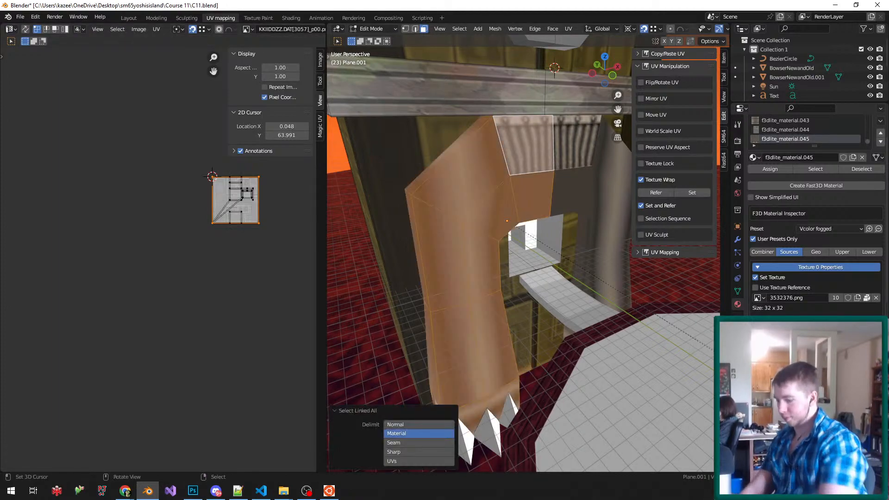
- Unwrap the selected arch and leg faces with Follow Active Quads using Length Average, leave mesh editing and save the file
{"action": "key", "text": "u"}
{"action": "key", "text": "f"}
{"action": "key", "text": "Return"}
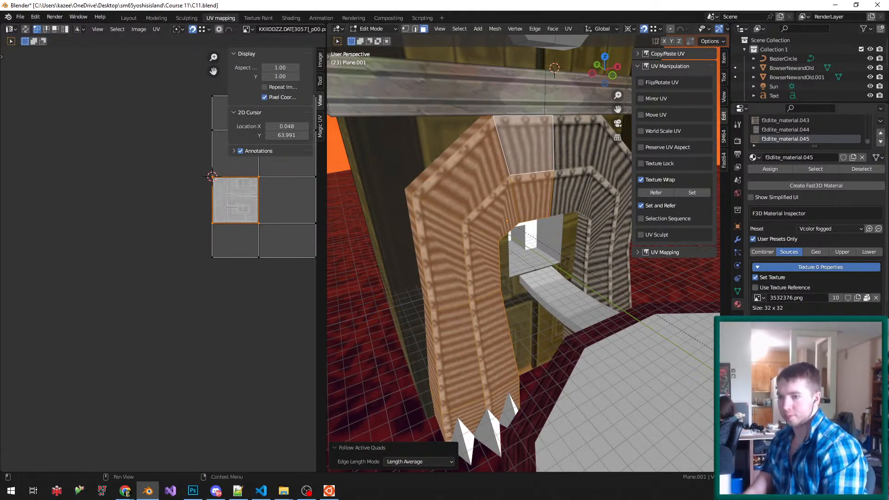
{"action": "key", "text": "Tab"}
{"action": "key", "text": "ctrl+s"}
{"action": "middle_click_drag", "start_coordinate": [523, 250], "coordinate": [484, 237]}
{"action": "scroll", "coordinate": [541, 236], "scroll_direction": "down", "scroll_amount": 2}
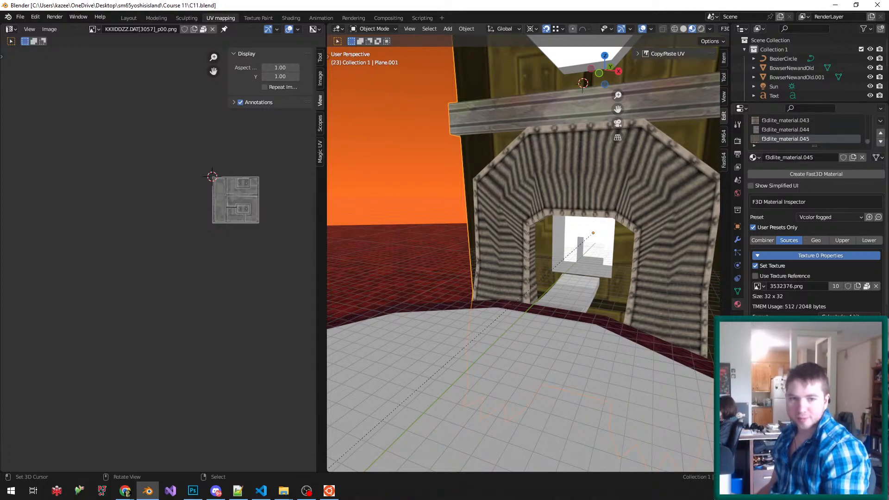
- Inspect the texture alignment on the arch and legs from several angles and save the file
{"action": "middle_click_drag", "start_coordinate": [440, 228], "coordinate": [493, 215]}
{"action": "scroll", "coordinate": [493, 216], "scroll_direction": "up", "scroll_amount": 2}
{"action": "key", "text": "Tab"}
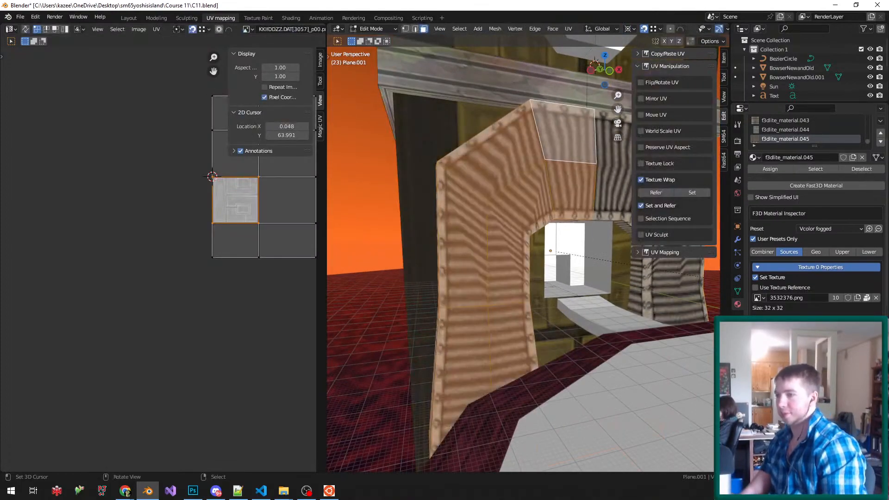
{"action": "scroll", "coordinate": [174, 201], "scroll_direction": "down", "scroll_amount": 5}
{"action": "scroll", "coordinate": [255, 184], "scroll_direction": "up", "scroll_amount": 3}
{"action": "key", "text": "ctrl+s"}
{"action": "key", "text": "Tab"}
{"action": "key", "text": "ctrl+s"}
{"action": "middle_click_drag", "start_coordinate": [365, 229], "coordinate": [359, 246]}
- Select the inner corner face of the arch beside the doorway and extend the selection to all linked faces
{"action": "key", "text": "Tab"}
{"action": "scroll", "coordinate": [486, 216], "scroll_direction": "up", "scroll_amount": 3}
{"action": "right_click", "coordinate": [463, 204]}
{"action": "right_click", "coordinate": [532, 208]}
{"action": "scroll", "coordinate": [467, 259], "scroll_direction": "down", "scroll_amount": 4}
{"action": "middle_click_drag", "start_coordinate": [468, 259], "coordinate": [469, 227]}
{"action": "right_click", "coordinate": [469, 225]}
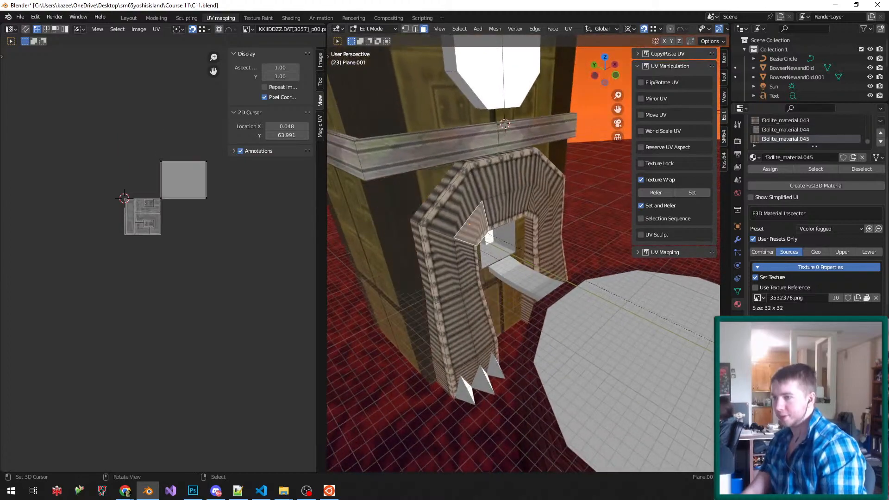
{"action": "key", "text": "ctrl+l"}
{"action": "scroll", "coordinate": [101, 231], "scroll_direction": "down", "scroll_amount": 3}
{"action": "scroll", "coordinate": [168, 168], "scroll_direction": "up", "scroll_amount": 2}
- Try to move the top row of the arch's UV vertices down along Y, undo each move and save the file
{"action": "key", "text": "b"}
{"action": "left_click_drag", "start_coordinate": [65, 186], "coordinate": [283, 193]}
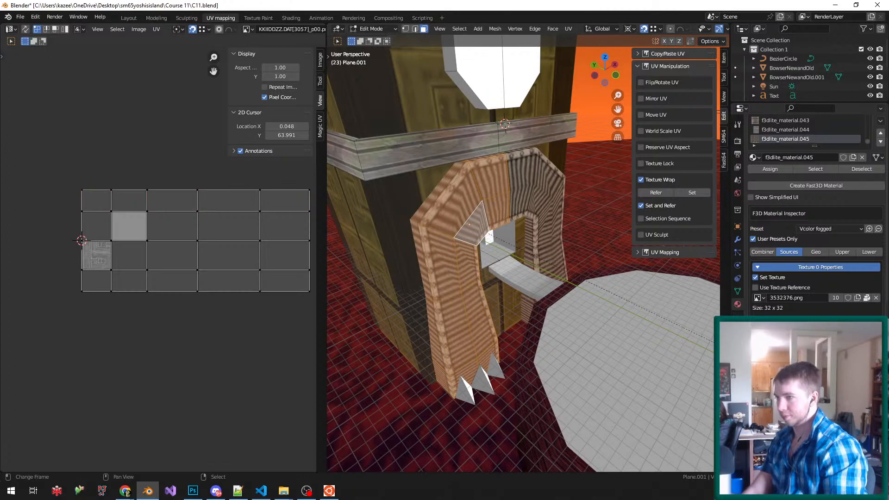
{"action": "middle_click_drag", "start_coordinate": [260, 189], "coordinate": [157, 159]}
{"action": "key", "text": "g"}
{"action": "key", "text": "y"}
{"action": "left_click", "coordinate": [207, 239]}
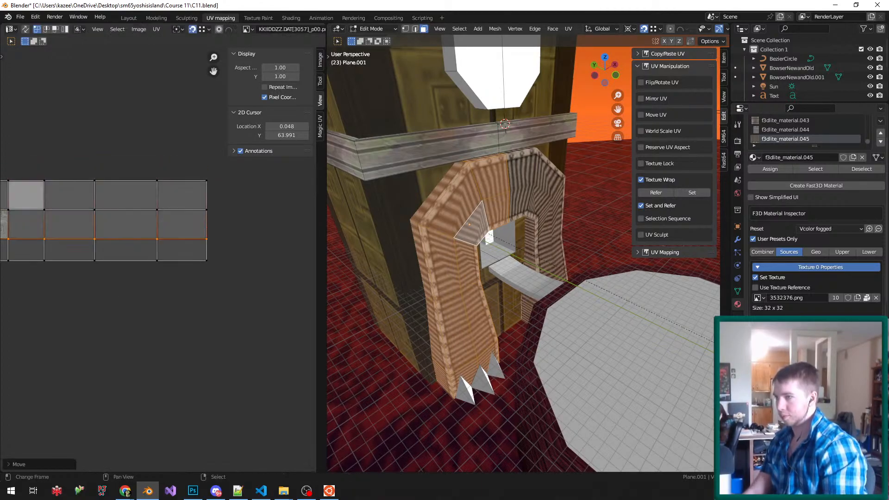
{"action": "key", "text": "ctrl+z"}
{"action": "key", "text": "g"}
{"action": "key", "text": "y"}
{"action": "left_click", "coordinate": [206, 238]}
{"action": "key", "text": "ctrl+z"}
{"action": "key", "text": "Tab"}
{"action": "key", "text": "ctrl+s"}
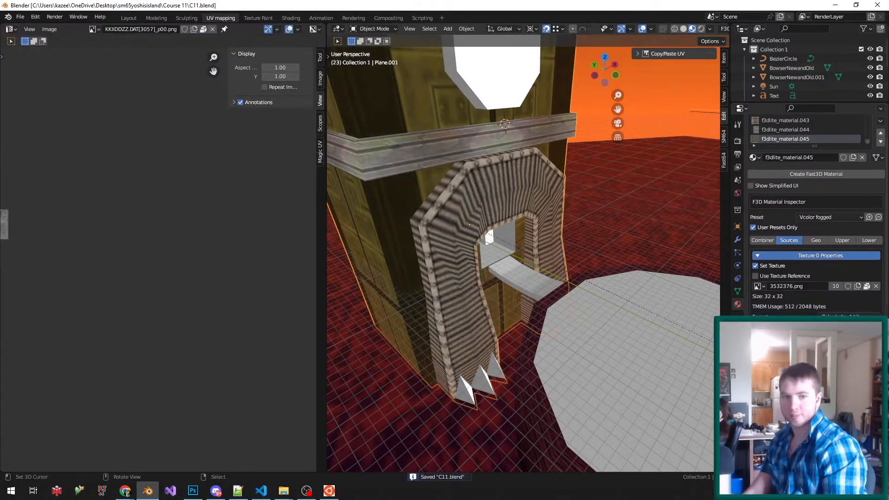
- Unlink the Texture 0 image from the arch material and open the file browser for a replacement image
{"action": "scroll", "coordinate": [535, 256], "scroll_direction": "up", "scroll_amount": 2}
{"action": "middle_click_drag", "start_coordinate": [563, 257], "coordinate": [545, 255]}
{"action": "scroll", "coordinate": [435, 310], "scroll_direction": "down", "scroll_amount": 4}
{"action": "scroll", "coordinate": [412, 289], "scroll_direction": "up", "scroll_amount": 3}
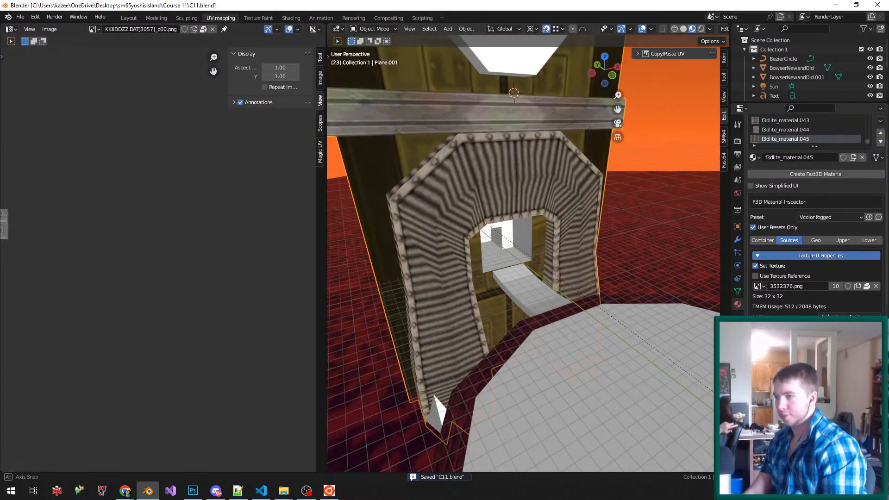
{"action": "middle_click_drag", "start_coordinate": [412, 289], "coordinate": [414, 271]}
{"action": "key", "text": "Tab"}
{"action": "left_click", "coordinate": [876, 297]}
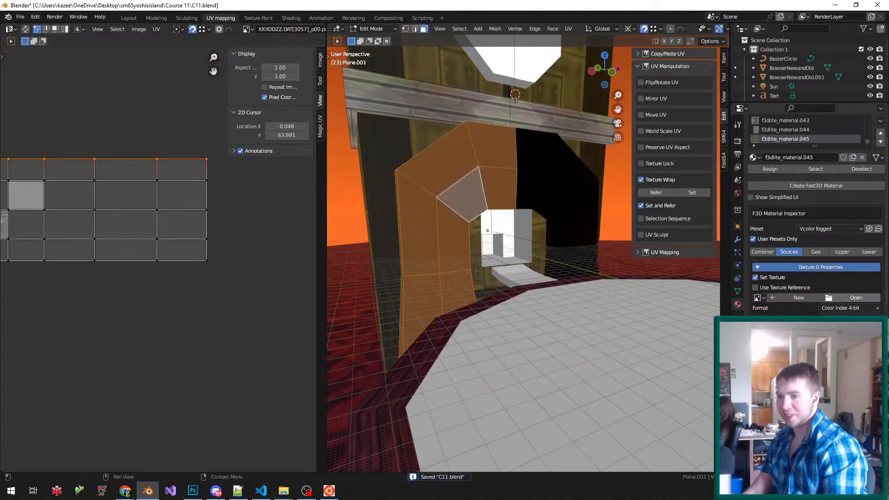
{"action": "left_click", "coordinate": [856, 298]}
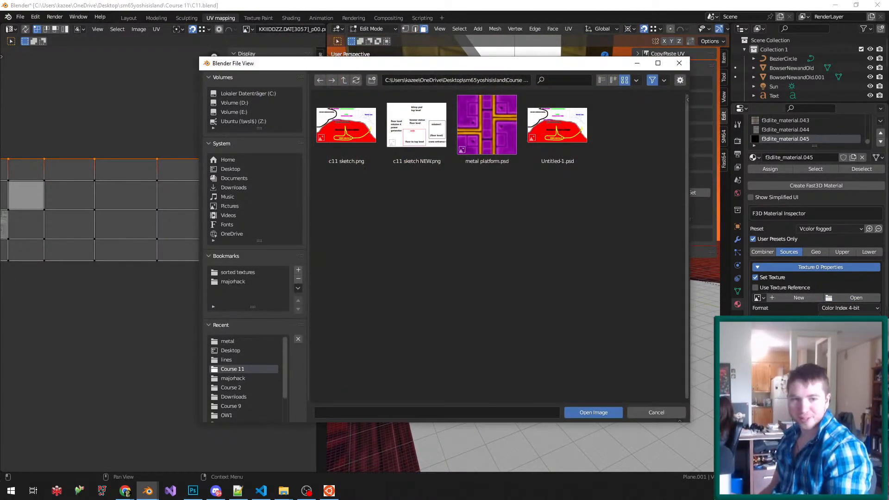
- Browse the first part of the metal texture folder for a replacement arch texture
{"action": "left_click", "coordinate": [227, 341]}
{"action": "scroll", "coordinate": [487, 260], "scroll_direction": "down", "scroll_amount": 18}
{"action": "scroll", "coordinate": [487, 244], "scroll_direction": "down", "scroll_amount": 10}
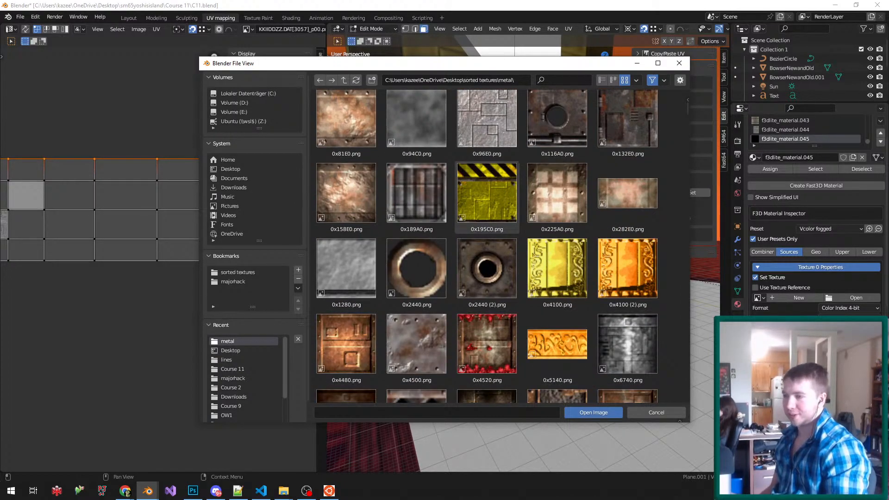
{"action": "scroll", "coordinate": [486, 231], "scroll_direction": "down", "scroll_amount": 9}
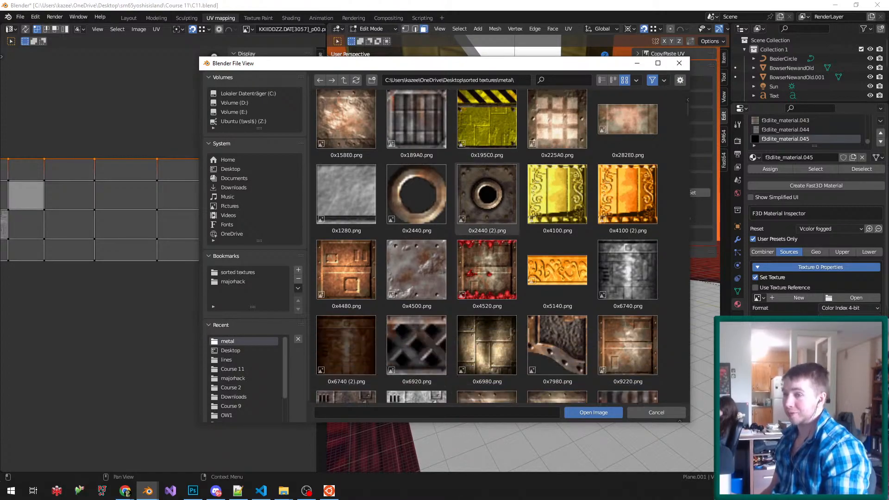
{"action": "scroll", "coordinate": [484, 190], "scroll_direction": "down", "scroll_amount": 11}
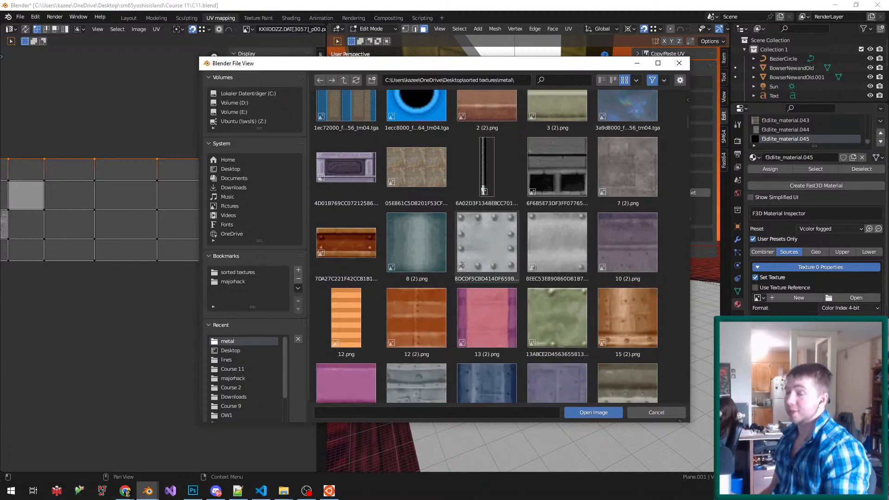
{"action": "scroll", "coordinate": [487, 232], "scroll_direction": "down", "scroll_amount": 6}
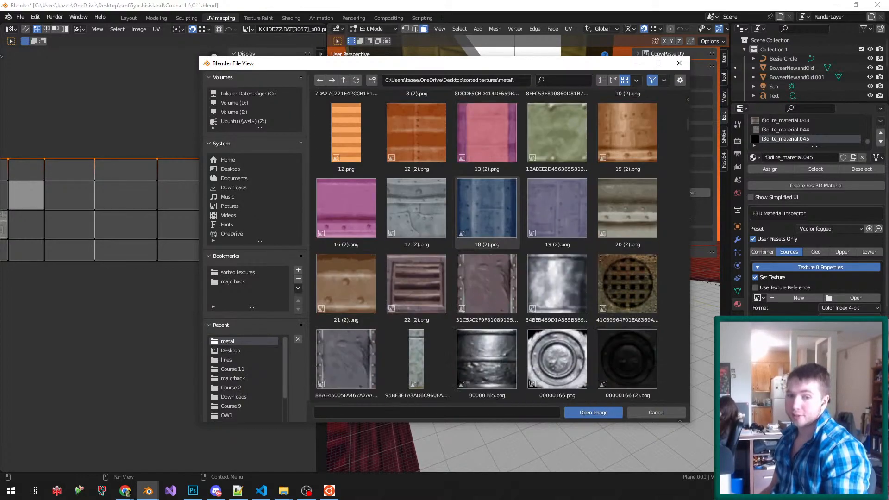
{"action": "scroll", "coordinate": [486, 236], "scroll_direction": "down", "scroll_amount": 4}
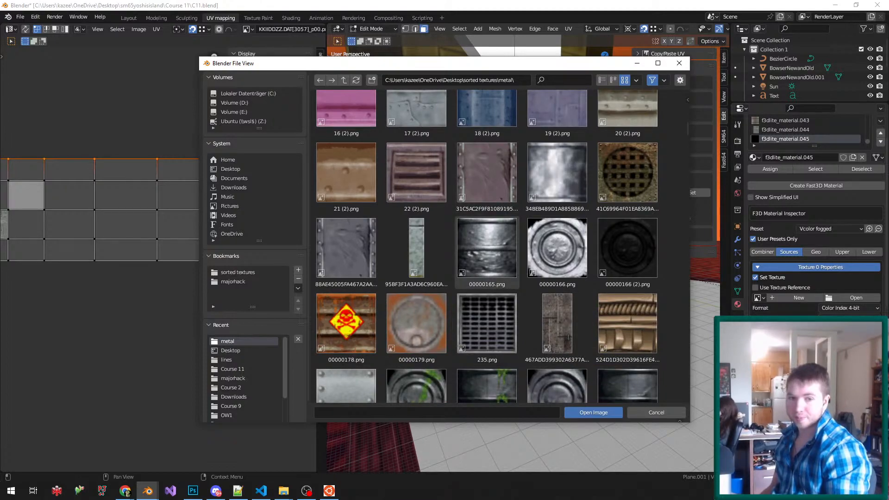
{"action": "scroll", "coordinate": [486, 246], "scroll_direction": "down", "scroll_amount": 8}
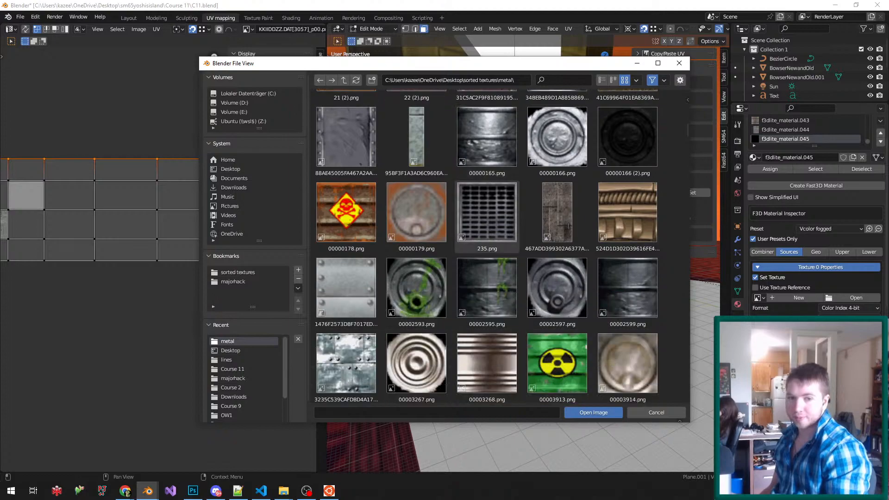
{"action": "left_click", "coordinate": [416, 160]}
{"action": "scroll", "coordinate": [487, 246], "scroll_direction": "down", "scroll_amount": 3}
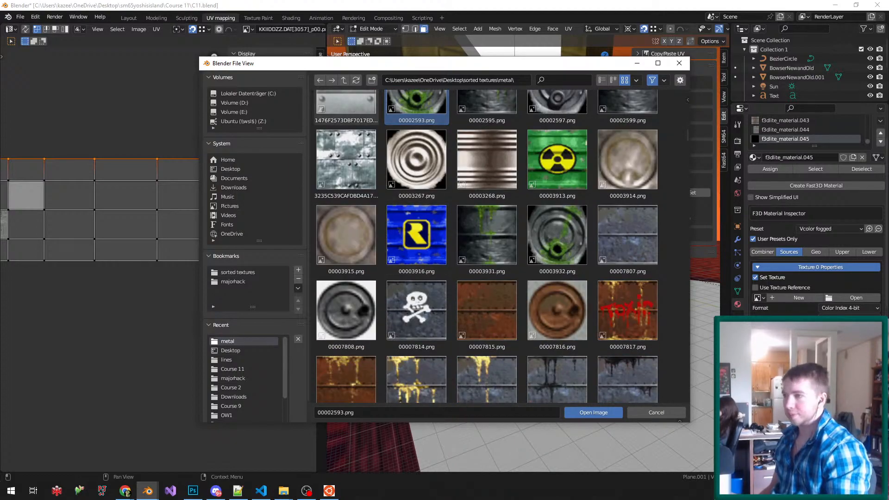
- Look through the category folders in sorted textures and reopen the metal folder
{"action": "left_click", "coordinate": [344, 80]}
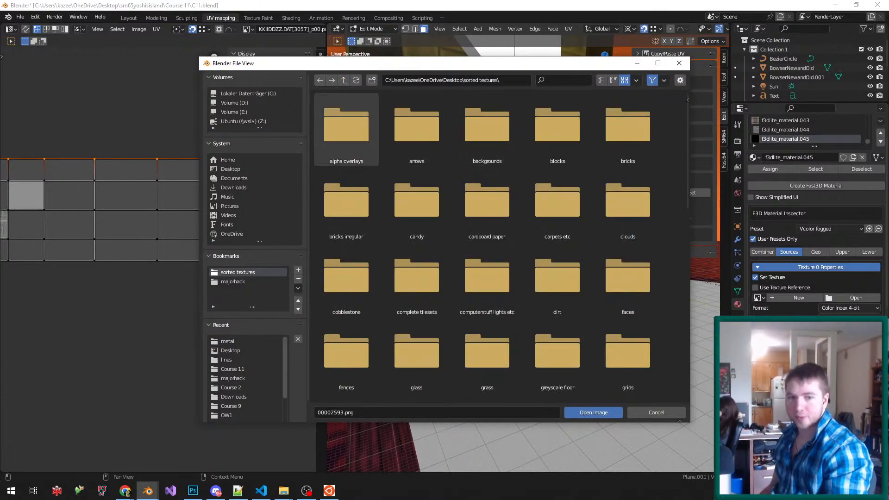
{"action": "scroll", "coordinate": [487, 206], "scroll_direction": "down", "scroll_amount": 2}
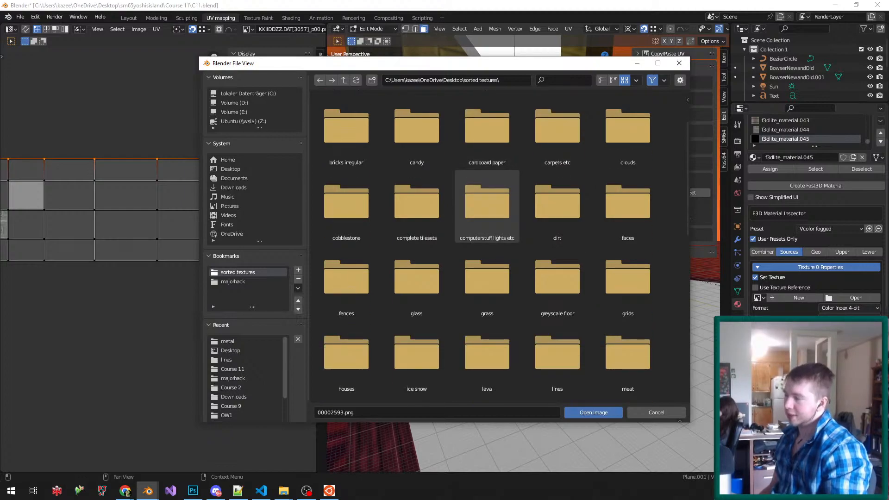
{"action": "scroll", "coordinate": [488, 206], "scroll_direction": "down", "scroll_amount": 2}
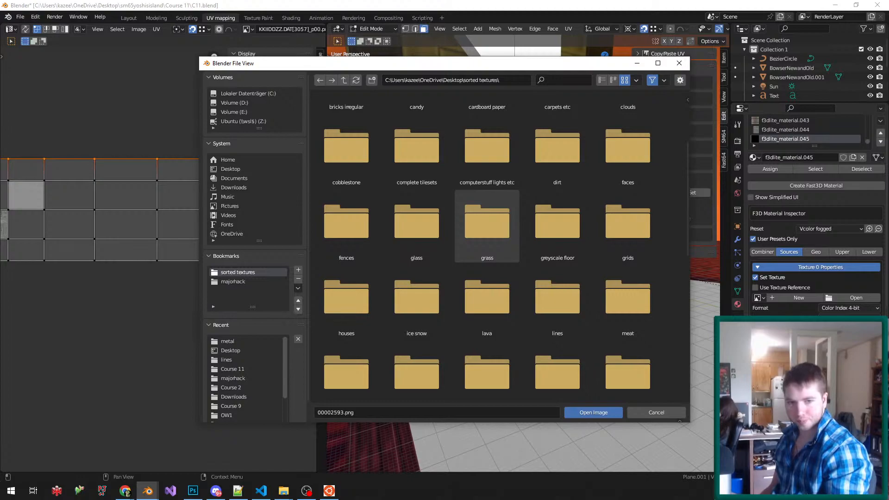
{"action": "scroll", "coordinate": [487, 246], "scroll_direction": "down", "scroll_amount": 2}
{"action": "scroll", "coordinate": [487, 245], "scroll_direction": "down", "scroll_amount": 6}
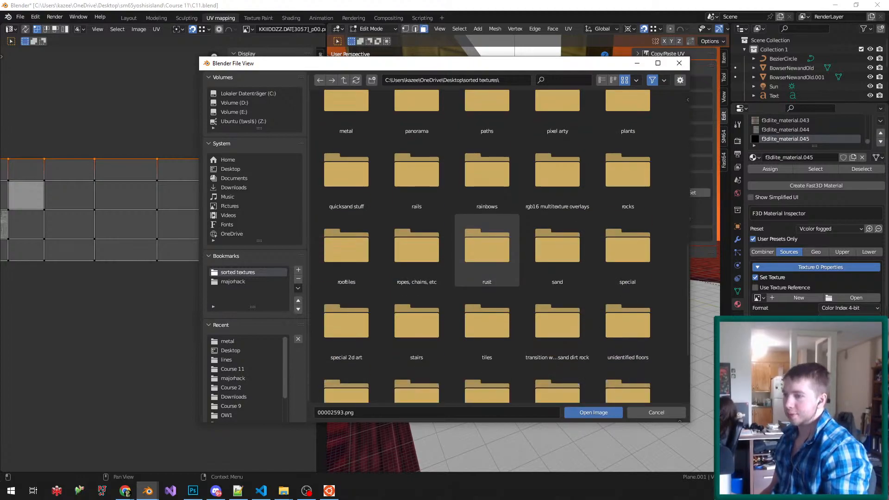
{"action": "scroll", "coordinate": [417, 222], "scroll_direction": "up", "scroll_amount": 1}
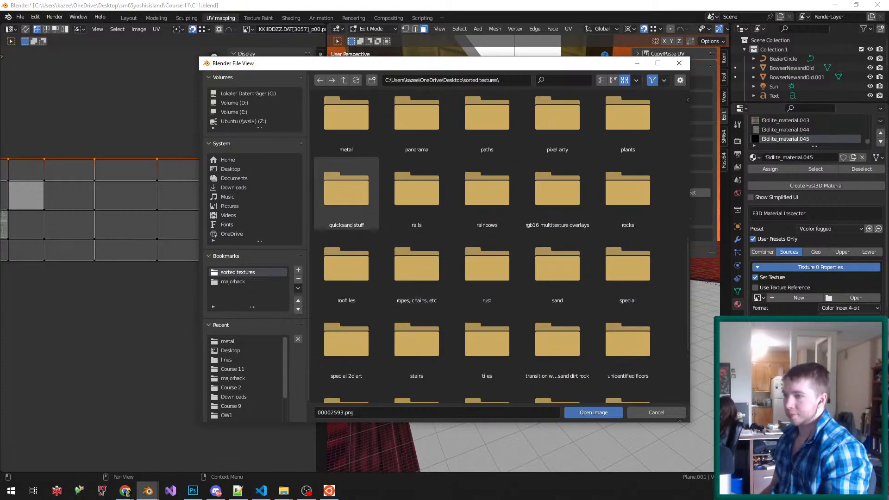
{"action": "double_click", "coordinate": [346, 129]}
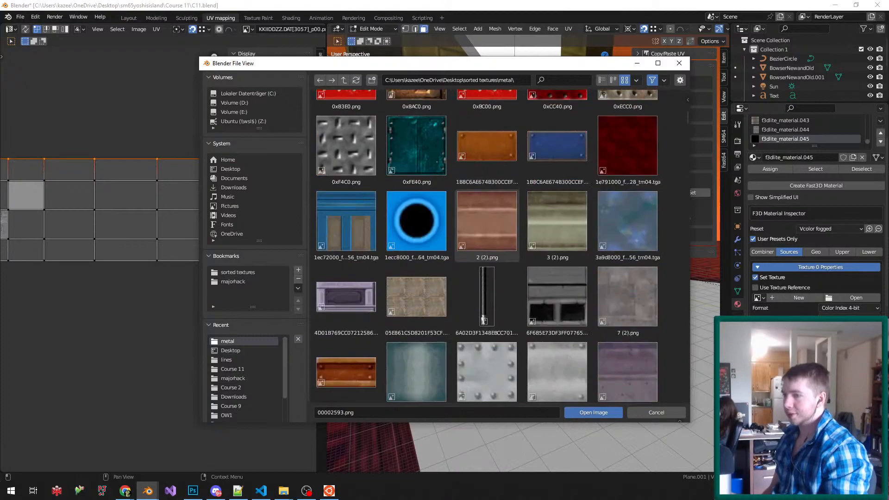
- Examine the metal folder's textures from the Bomberman Hero and Earthworm Jim files through the Glover files to the KKIIDDZZ files
{"action": "scroll", "coordinate": [487, 245], "scroll_direction": "down", "scroll_amount": 4}
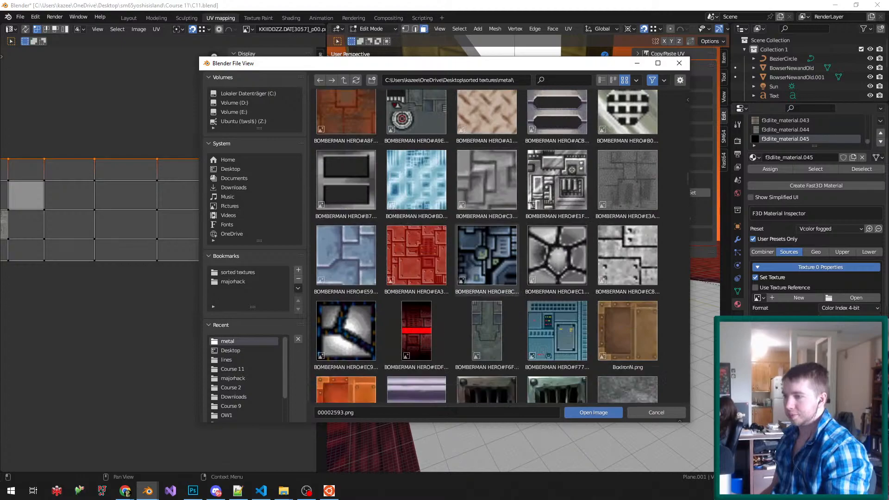
{"action": "scroll", "coordinate": [487, 190], "scroll_direction": "down", "scroll_amount": 5}
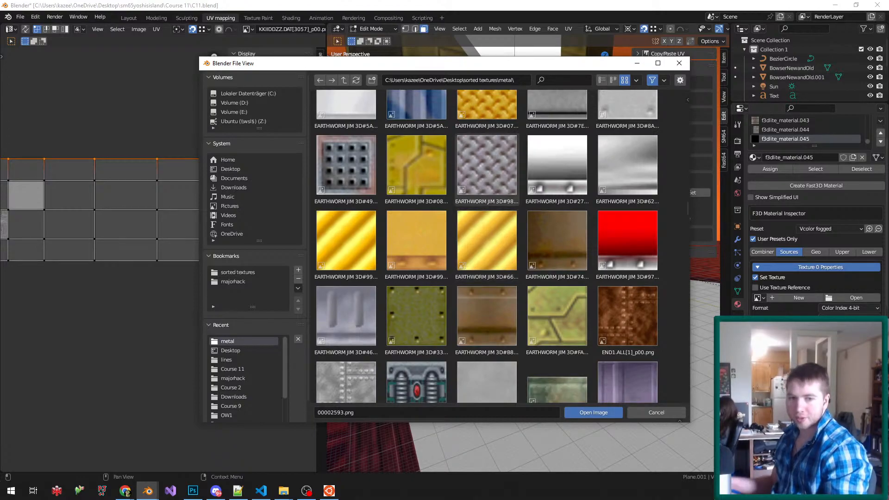
{"action": "scroll", "coordinate": [486, 209], "scroll_direction": "down", "scroll_amount": 8}
{"action": "scroll", "coordinate": [463, 208], "scroll_direction": "down", "scroll_amount": 15}
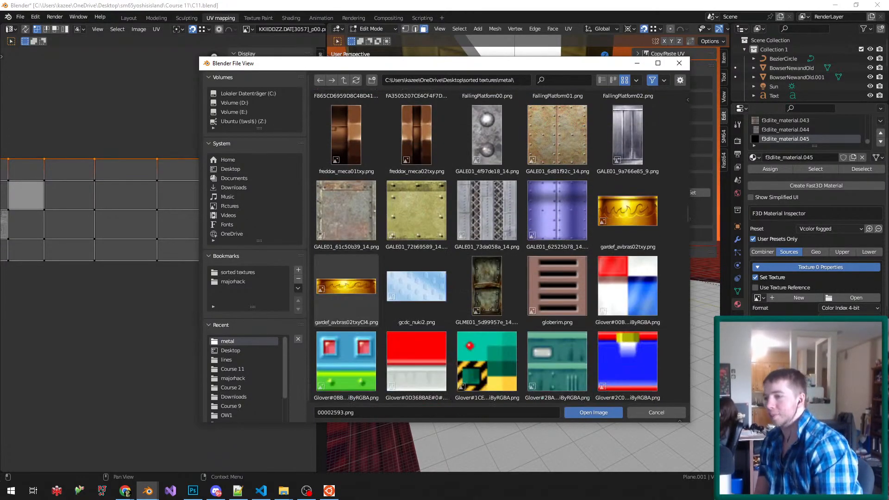
{"action": "left_click", "coordinate": [417, 233]}
{"action": "scroll", "coordinate": [416, 233], "scroll_direction": "down", "scroll_amount": 14}
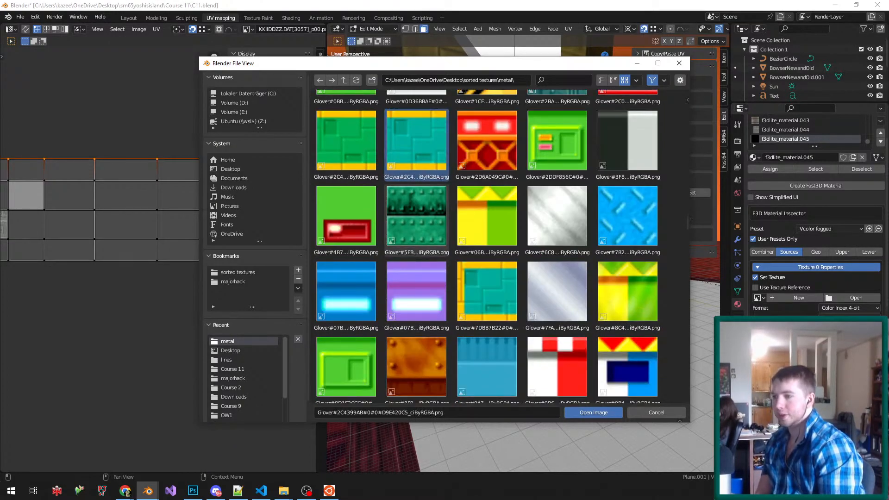
{"action": "left_click", "coordinate": [416, 204]}
{"action": "scroll", "coordinate": [416, 233], "scroll_direction": "down", "scroll_amount": 7}
{"action": "left_click", "coordinate": [417, 245]}
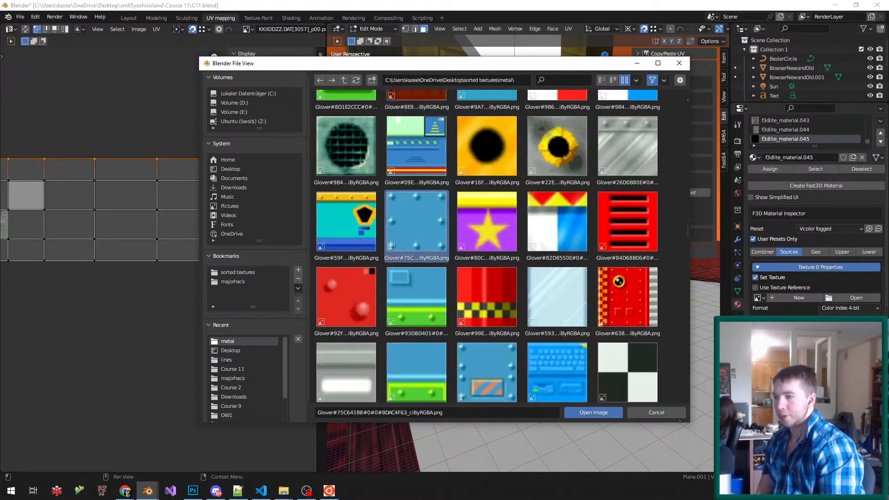
{"action": "scroll", "coordinate": [416, 250], "scroll_direction": "down", "scroll_amount": 5}
{"action": "scroll", "coordinate": [416, 250], "scroll_direction": "down", "scroll_amount": 14}
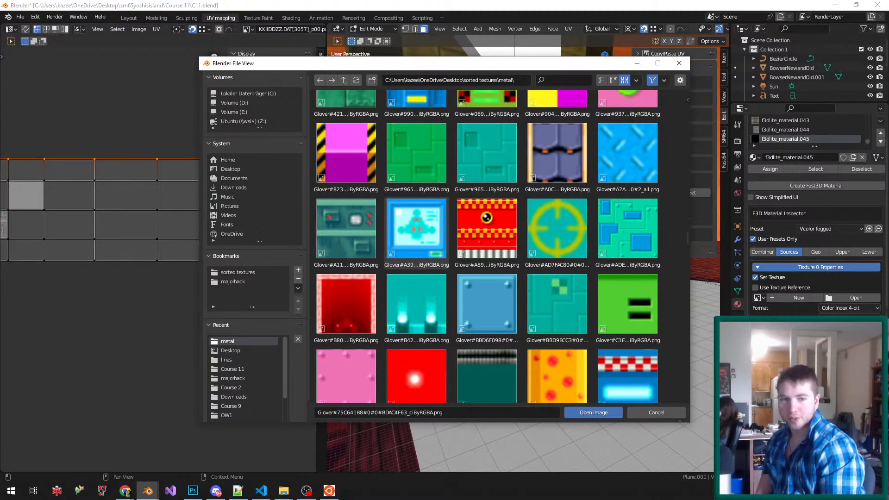
{"action": "scroll", "coordinate": [416, 232], "scroll_direction": "down", "scroll_amount": 20}
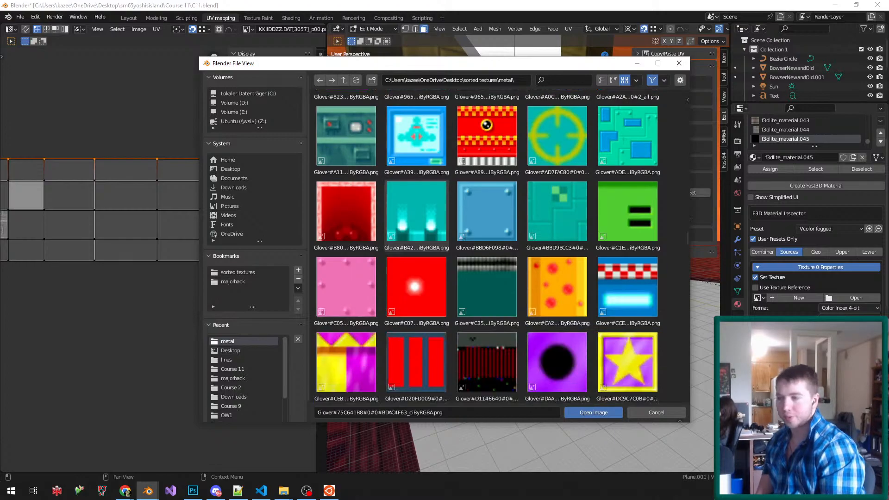
{"action": "left_click", "coordinate": [416, 237]}
{"action": "scroll", "coordinate": [416, 237], "scroll_direction": "down", "scroll_amount": 12}
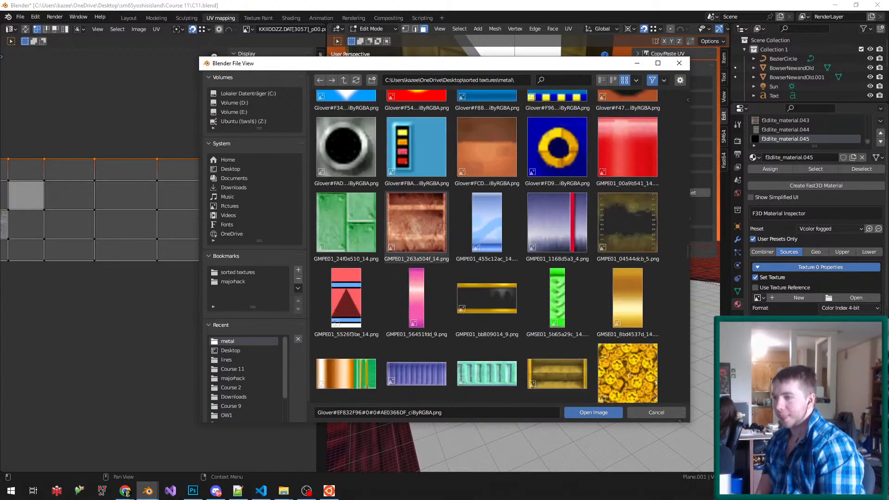
{"action": "left_click", "coordinate": [416, 227]}
{"action": "scroll", "coordinate": [416, 231], "scroll_direction": "down", "scroll_amount": 6}
{"action": "left_click", "coordinate": [416, 266]}
{"action": "scroll", "coordinate": [416, 267], "scroll_direction": "down", "scroll_amount": 8}
{"action": "left_click", "coordinate": [416, 267]}
{"action": "scroll", "coordinate": [416, 266], "scroll_direction": "down", "scroll_amount": 14}
{"action": "scroll", "coordinate": [416, 267], "scroll_direction": "down", "scroll_amount": 6}
{"action": "left_click", "coordinate": [416, 238]}
{"action": "scroll", "coordinate": [417, 238], "scroll_direction": "down", "scroll_amount": 5}
{"action": "left_click", "coordinate": [486, 218]}
{"action": "scroll", "coordinate": [486, 218], "scroll_direction": "down", "scroll_amount": 2}
{"action": "left_click", "coordinate": [417, 222]}
{"action": "scroll", "coordinate": [417, 241], "scroll_direction": "down", "scroll_amount": 9}
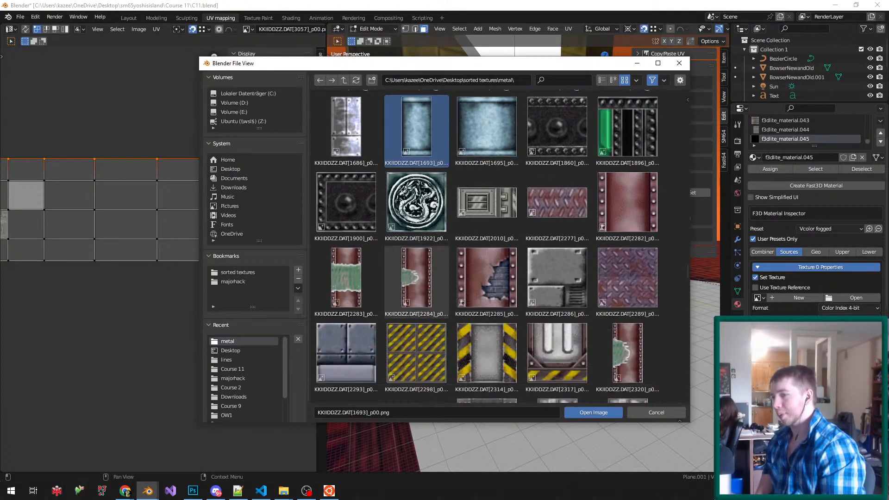
- Load the metal texture KKIIDDZZ.DAT[2443] as the arch material's Texture 0 image
{"action": "left_click", "coordinate": [416, 273]}
{"action": "scroll", "coordinate": [416, 273], "scroll_direction": "down", "scroll_amount": 5}
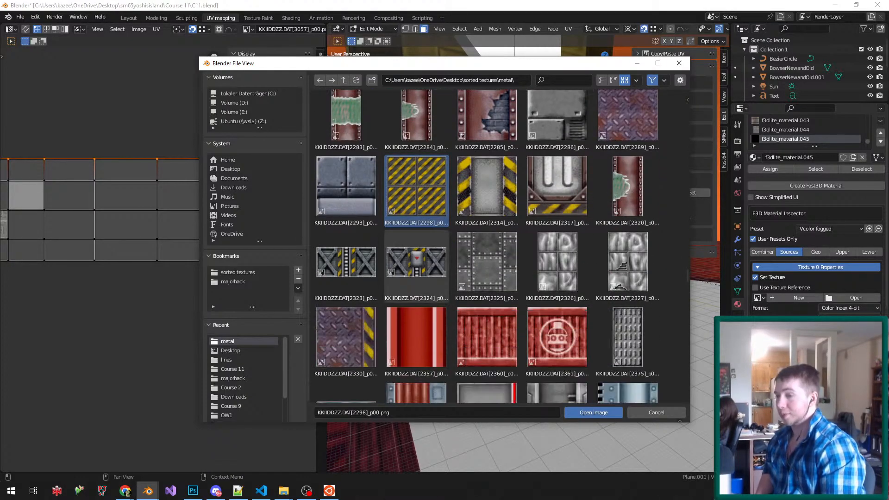
{"action": "scroll", "coordinate": [416, 269], "scroll_direction": "down", "scroll_amount": 5}
{"action": "scroll", "coordinate": [417, 246], "scroll_direction": "down", "scroll_amount": 7}
{"action": "left_click", "coordinate": [487, 250]}
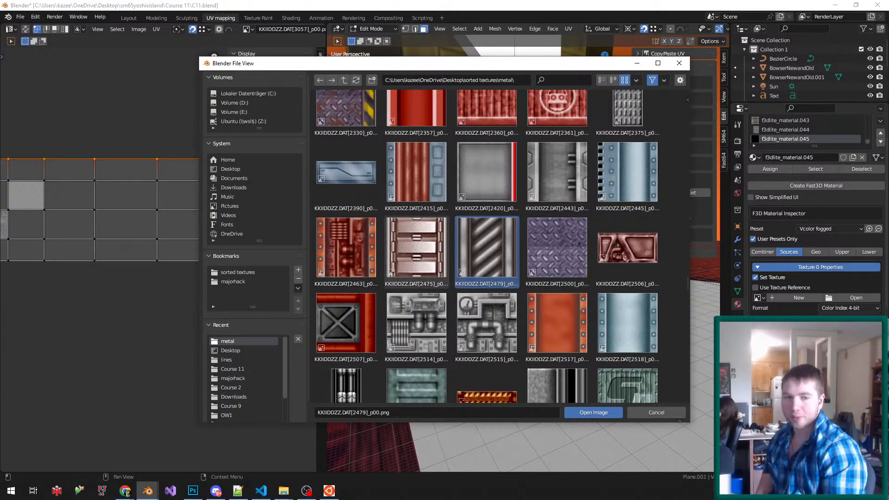
{"action": "double_click", "coordinate": [557, 172]}
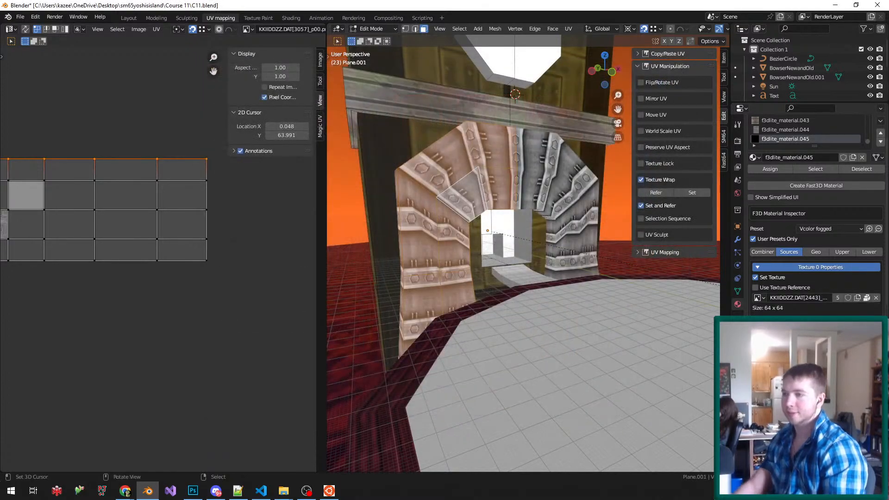
- Rotate all of the arch's UVs by 90 degrees around the 2D cursor
{"action": "scroll", "coordinate": [207, 206], "scroll_direction": "down", "scroll_amount": 3}
{"action": "scroll", "coordinate": [87, 208], "scroll_direction": "up", "scroll_amount": 3}
{"action": "key", "text": "a"}
{"action": "key", "text": "a"}
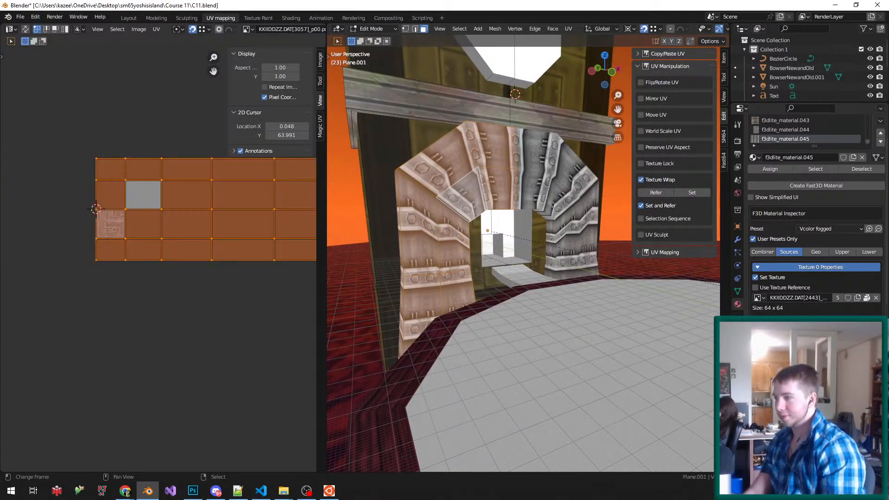
{"action": "key", "text": "period"}
{"action": "left_click", "coordinate": [192, 202]}
{"action": "type", "text": "r"}
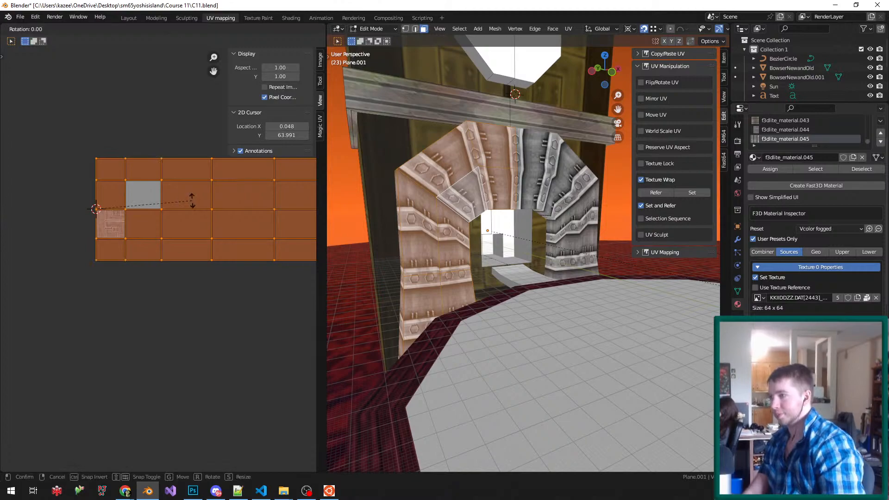
{"action": "type", "text": "90"}
{"action": "key", "text": "Return"}
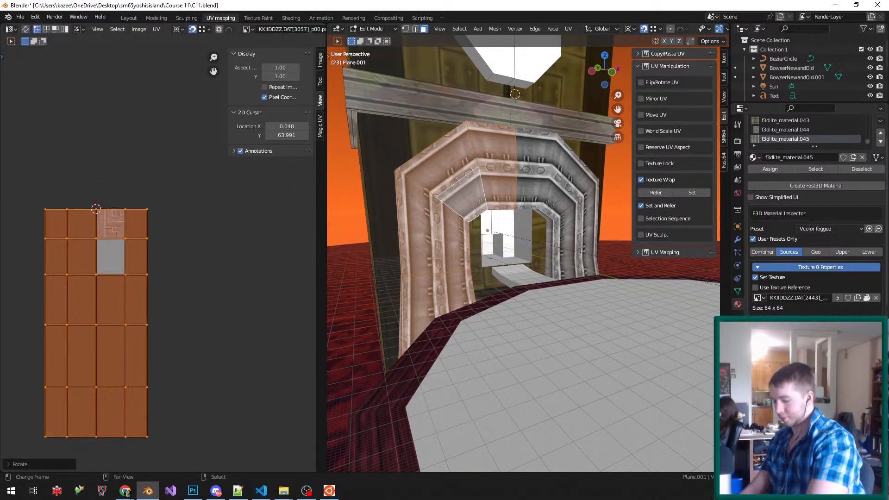
- Scale the arch's UVs by 0.5, move them 32 along X and save the file
{"action": "type", "text": "s.5"}
{"action": "key", "text": "Return"}
{"action": "key", "text": "g"}
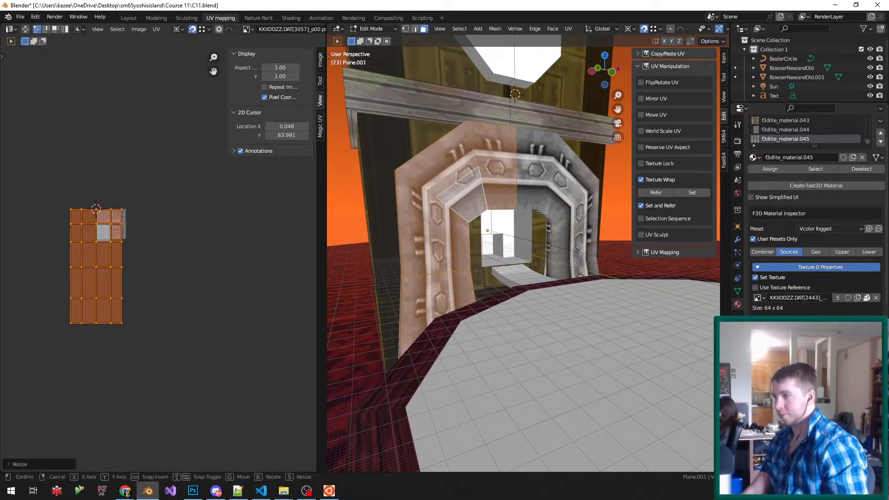
{"action": "type", "text": "yx32"}
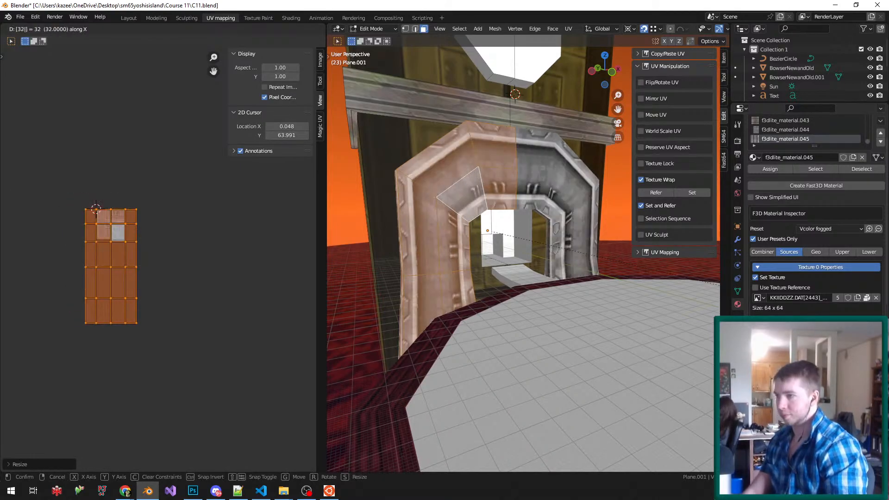
{"action": "key", "text": "Return"}
{"action": "key", "text": "ctrl+s"}
- Mirror the arch's UVs by scaling them -1 along X, return to Object Mode and save the file
{"action": "middle_click_drag", "start_coordinate": [524, 250], "coordinate": [565, 250]}
{"action": "key", "text": "Tab"}
{"action": "type", "text": "sx"}
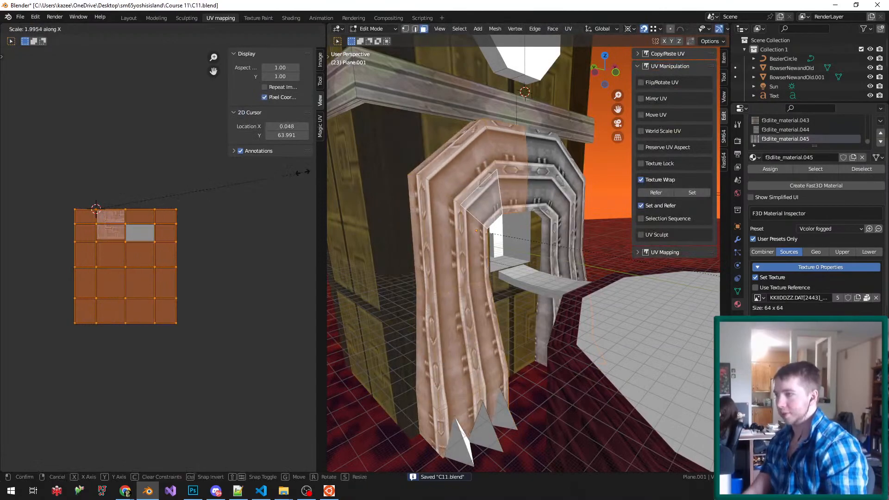
{"action": "type", "text": "-1"}
{"action": "key", "text": "Return"}
{"action": "key", "text": "Tab"}
{"action": "key", "text": "ctrl+s"}
{"action": "middle_click_drag", "start_coordinate": [523, 250], "coordinate": [495, 241]}
{"action": "scroll", "coordinate": [514, 260], "scroll_direction": "up", "scroll_amount": 2}
{"action": "key", "text": "ctrl+s"}
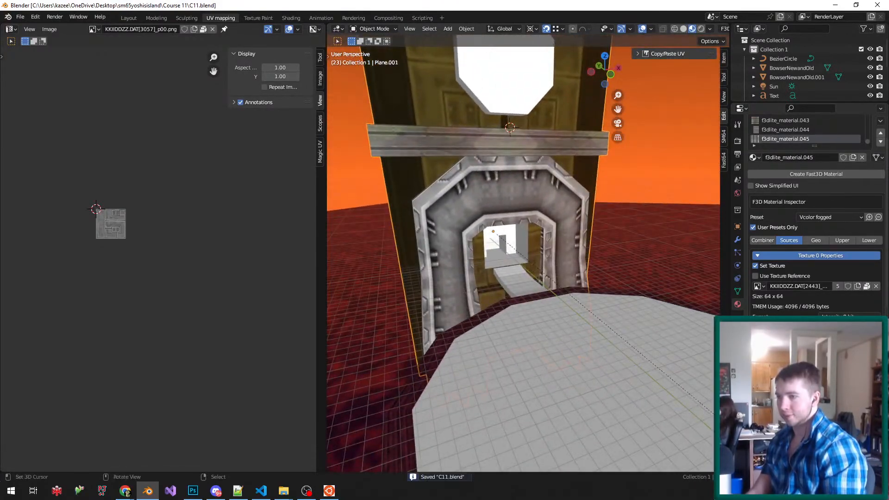
- Switch the tower to Vertex Paint mode and open its mesh data properties
{"action": "middle_click_drag", "start_coordinate": [547, 199], "coordinate": [492, 206]}
{"action": "scroll", "coordinate": [492, 206], "scroll_direction": "down", "scroll_amount": 3}
{"action": "scroll", "coordinate": [491, 206], "scroll_direction": "up", "scroll_amount": 4}
{"action": "key", "text": "Tab"}
{"action": "key", "text": "Tab"}
{"action": "key", "text": "Tab"}
{"action": "key", "text": "Tab"}
{"action": "key", "text": "v"}
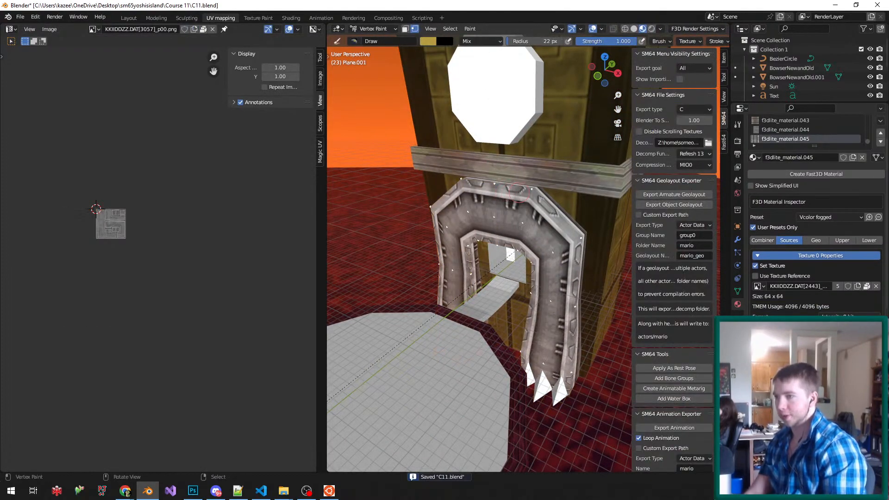
{"action": "left_click", "coordinate": [737, 291]}
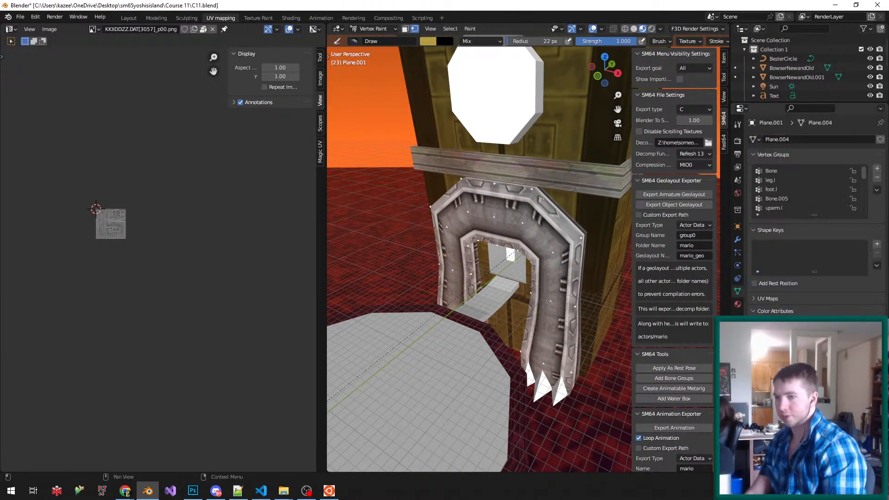
- Fill the selected arch faces with the brush's dark yellow vertex colour and save the file
{"action": "key", "text": "shift+k"}
{"action": "middle_click_drag", "start_coordinate": [509, 218], "coordinate": [517, 208]}
{"action": "scroll", "coordinate": [504, 213], "scroll_direction": "up", "scroll_amount": 1}
{"action": "key", "text": "v"}
{"action": "scroll", "coordinate": [504, 213], "scroll_direction": "down", "scroll_amount": 3}
{"action": "key", "text": "ctrl+s"}
{"action": "scroll", "coordinate": [505, 213], "scroll_direction": "up", "scroll_amount": 3}
{"action": "key", "text": "v"}
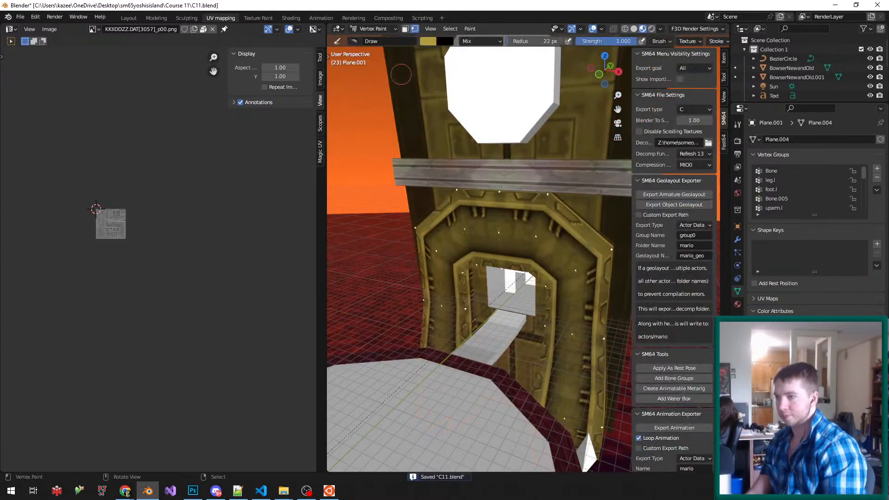
- Refill the arch with a pinkish red vertex colour, darkening it to about value 0.320
{"action": "left_click", "coordinate": [428, 41]}
{"action": "left_click_drag", "start_coordinate": [443, 99], "coordinate": [463, 98]}
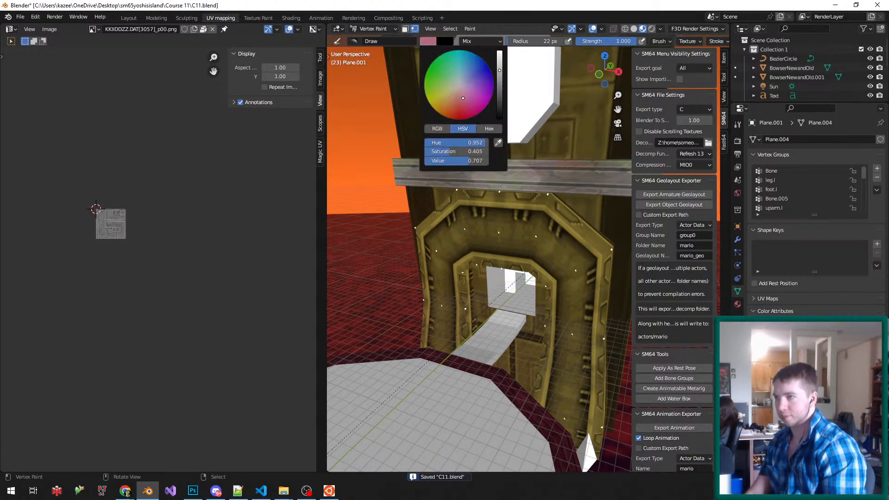
{"action": "key", "text": "shift+k"}
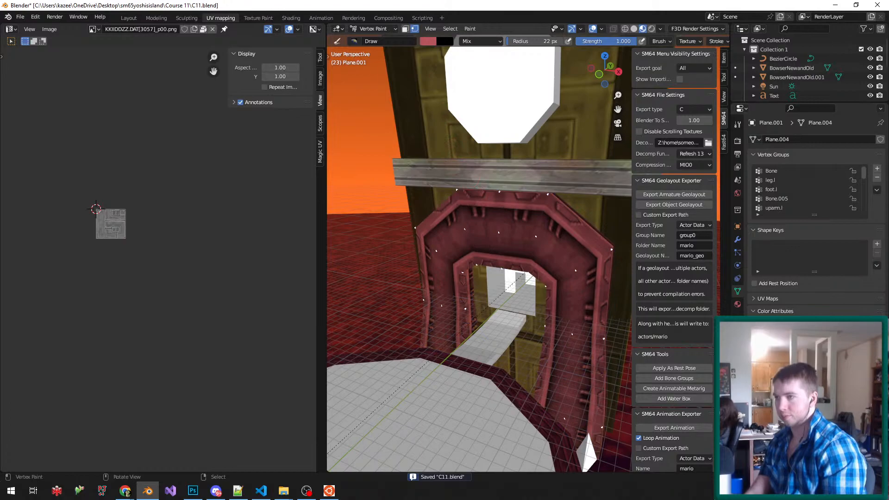
{"action": "left_click", "coordinate": [428, 41]}
{"action": "left_click_drag", "start_coordinate": [471, 160], "coordinate": [444, 160]}
{"action": "key", "text": "shift+k"}
{"action": "scroll", "coordinate": [476, 212], "scroll_direction": "down", "scroll_amount": 3}
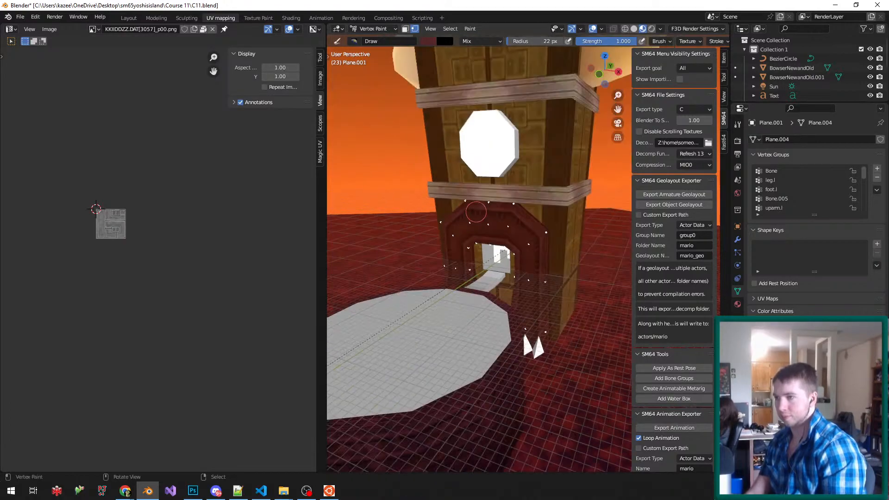
- Recolour the arch with a magenta-purple vertex colour and save the file
{"action": "scroll", "coordinate": [494, 239], "scroll_direction": "up", "scroll_amount": 4}
{"action": "middle_click_drag", "start_coordinate": [410, 110], "coordinate": [471, 98]}
{"action": "left_click", "coordinate": [428, 41]}
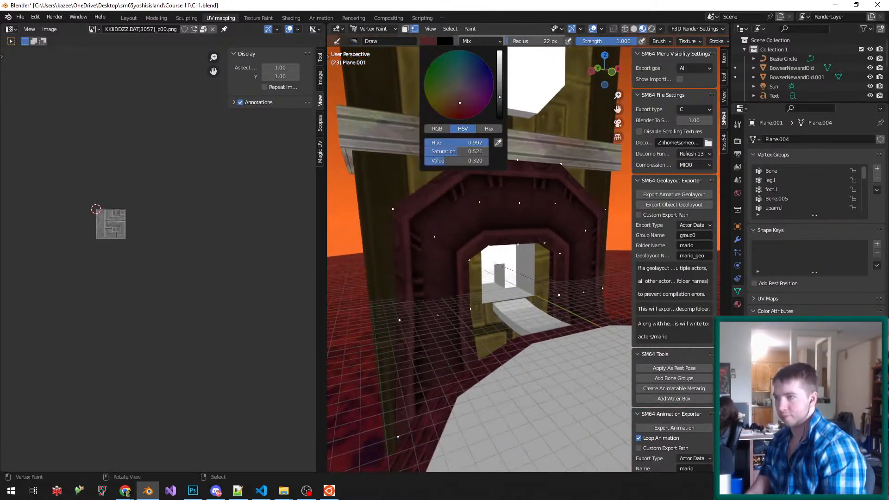
{"action": "key", "text": "shift+k"}
{"action": "left_click", "coordinate": [428, 41]}
{"action": "key", "text": "shift+k"}
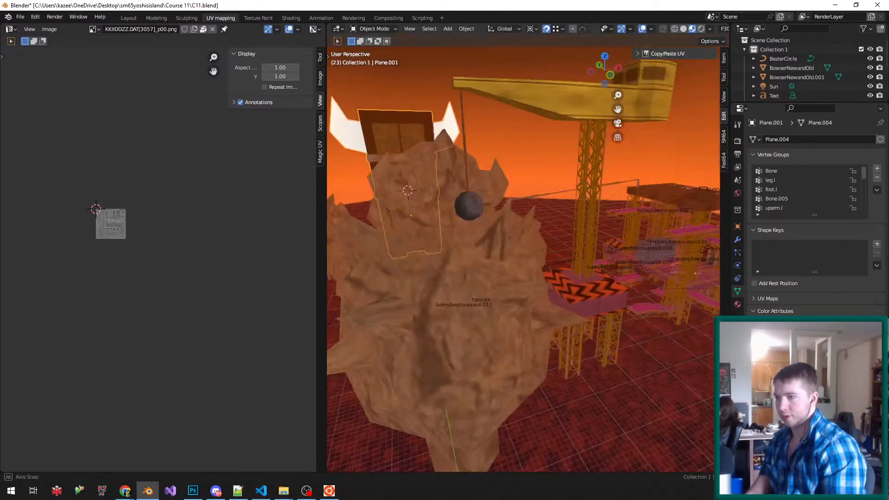
{"action": "key", "text": "ctrl+s"}
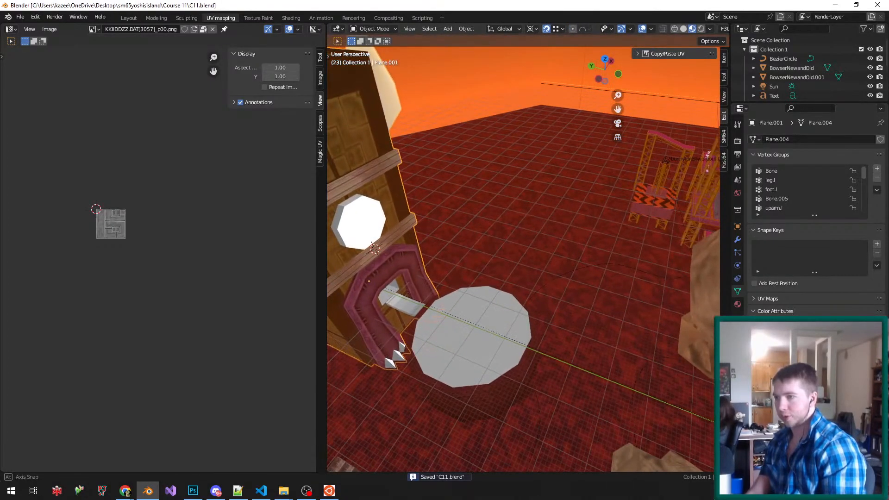
- Refill the arch with a dark, nearly unsaturated grey vertex colour
{"action": "middle_click_drag", "start_coordinate": [382, 120], "coordinate": [389, 111]}
{"action": "key", "text": "ctrl+Tab"}
{"action": "middle_click_drag", "start_coordinate": [389, 185], "coordinate": [399, 160]}
{"action": "middle_click_drag", "start_coordinate": [398, 160], "coordinate": [528, 153], "text": "shift"}
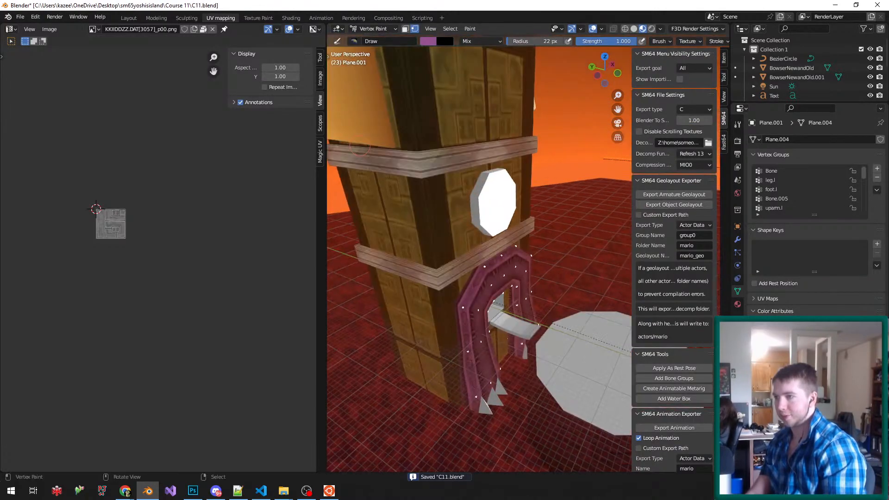
{"action": "left_click", "coordinate": [428, 41]}
{"action": "left_click_drag", "start_coordinate": [466, 151], "coordinate": [439, 161]}
{"action": "key", "text": "shift+k"}
{"action": "left_click", "coordinate": [427, 41]}
{"action": "key", "text": "shift+k"}
- Select all tower wall faces that share the panel material and return to Vertex Paint mode
{"action": "middle_click_drag", "start_coordinate": [565, 264], "coordinate": [549, 256]}
{"action": "key", "text": "Tab"}
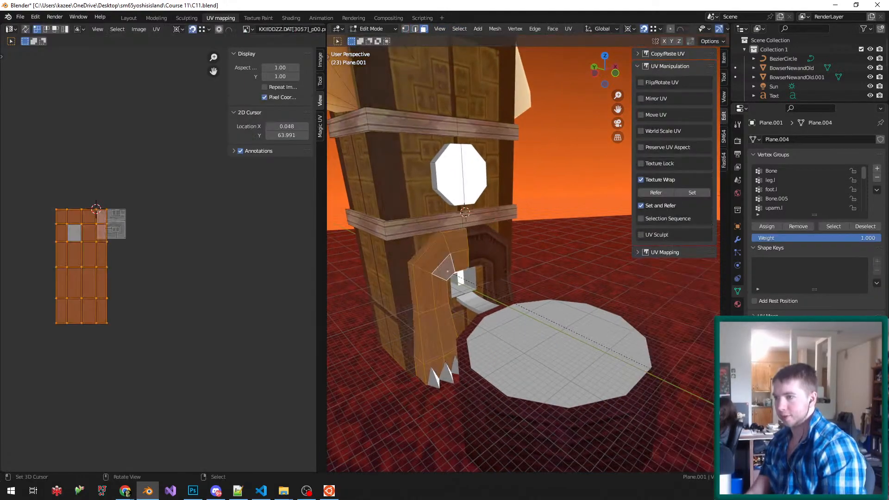
{"action": "right_click", "coordinate": [399, 182]}
{"action": "key", "text": "shift+g"}
{"action": "left_click", "coordinate": [399, 181]}
{"action": "key", "text": "Tab"}
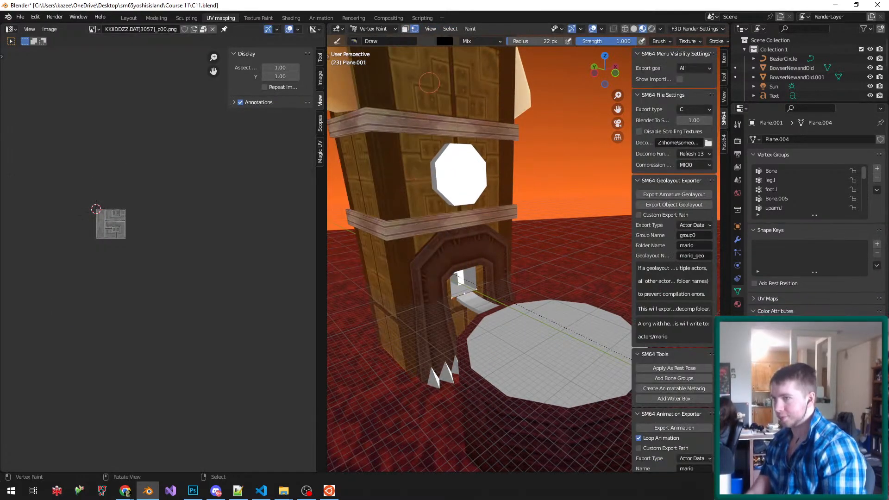
- Fill the tower walls with a red vertex colour of hue 0.033, saturation 0.722 and value 0.613, and save the file
{"action": "left_click", "coordinate": [445, 41]}
{"action": "left_click", "coordinate": [454, 109]}
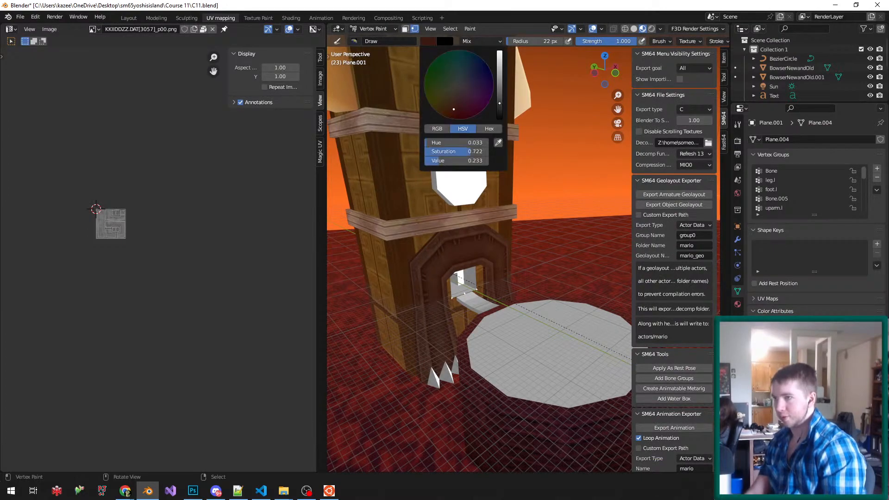
{"action": "key", "text": "shift+k"}
{"action": "left_click", "coordinate": [444, 40]}
{"action": "left_click", "coordinate": [499, 76]}
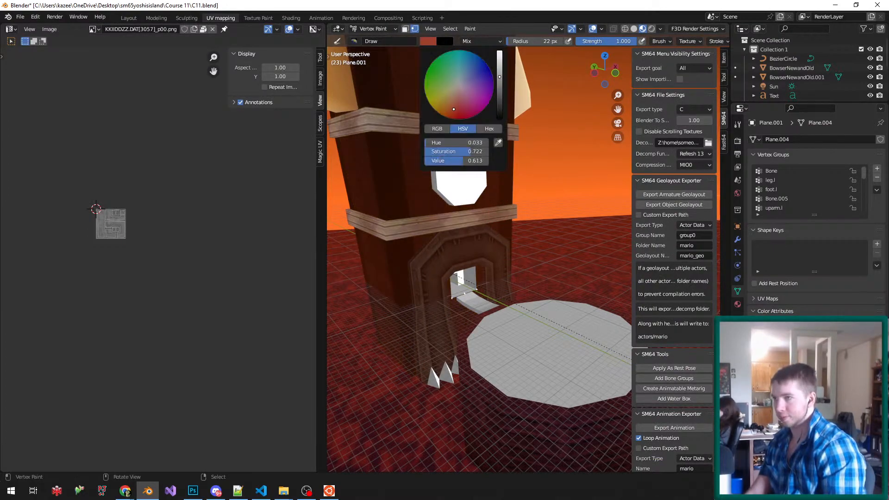
{"action": "key", "text": "shift+k"}
{"action": "left_click", "coordinate": [428, 41]}
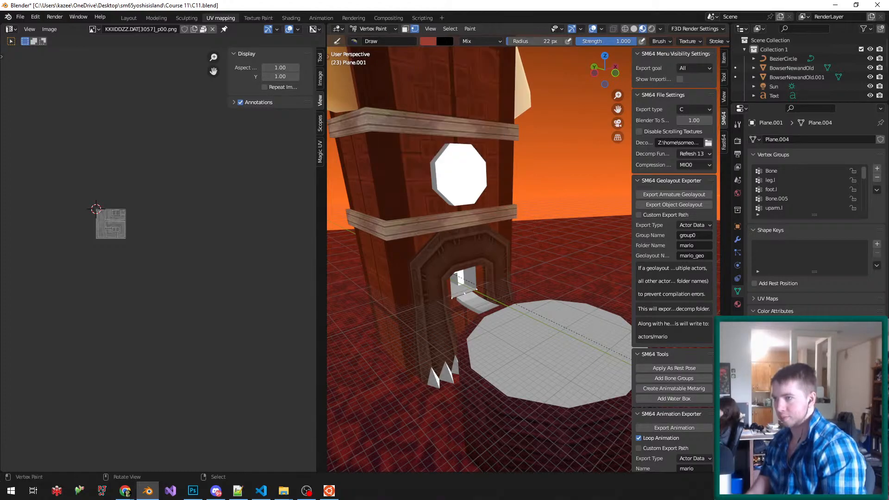
{"action": "middle_click_drag", "start_coordinate": [540, 236], "coordinate": [495, 199]}
{"action": "scroll", "coordinate": [518, 164], "scroll_direction": "down", "scroll_amount": 3}
{"action": "scroll", "coordinate": [514, 175], "scroll_direction": "down", "scroll_amount": 5}
{"action": "middle_click_drag", "start_coordinate": [519, 163], "coordinate": [395, 164]}
{"action": "key", "text": "ctrl+s"}
- Select all faces of the tower's horizontal beams by their shared material and return to Vertex Paint mode
{"action": "scroll", "coordinate": [514, 175], "scroll_direction": "up", "scroll_amount": 4}
{"action": "key", "text": "Tab"}
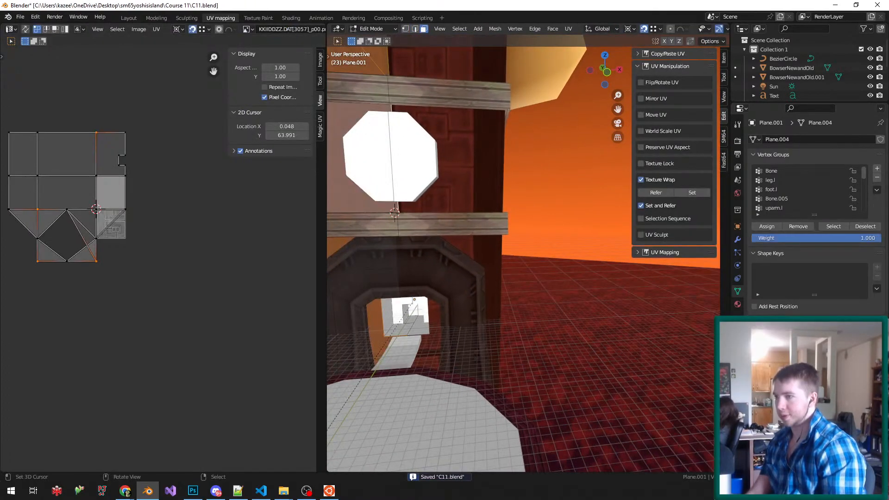
{"action": "left_click", "coordinate": [387, 221]}
{"action": "key", "text": "shift+g"}
{"action": "left_click", "coordinate": [387, 221]}
{"action": "key", "text": "Tab"}
- Fill the tower's horizontal beams with a dark grey vertex colour
{"action": "mouse_move", "coordinate": [387, 222]}
{"action": "middle_mouse_down"}
{"action": "mouse_move", "coordinate": [512, 186]}
{"action": "mouse_move", "coordinate": [512, 198]}
{"action": "middle_mouse_up"}
{"action": "key", "text": "shift+k"}
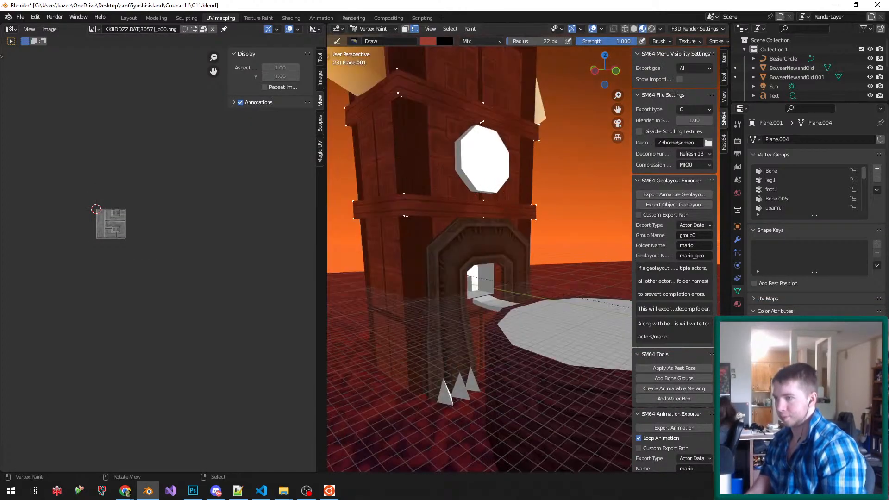
{"action": "left_click", "coordinate": [427, 41]}
{"action": "left_click_drag", "start_coordinate": [463, 151], "coordinate": [440, 161]}
{"action": "key", "text": "shift+k"}
{"action": "middle_click_drag", "start_coordinate": [531, 269], "coordinate": [443, 101]}
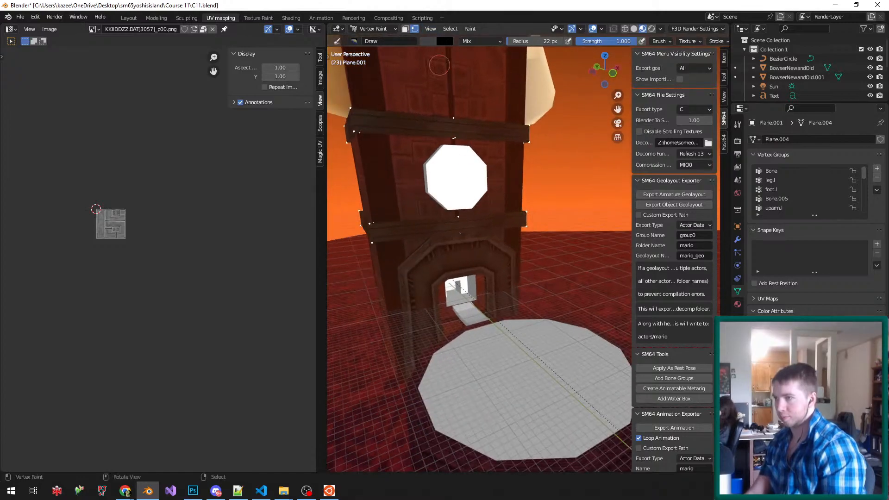
- Switch to the Layout workspace, return the tower to Object Mode, save the file and deselect everything
{"action": "left_click", "coordinate": [128, 18]}
{"action": "middle_click_drag", "start_coordinate": [357, 238], "coordinate": [315, 213]}
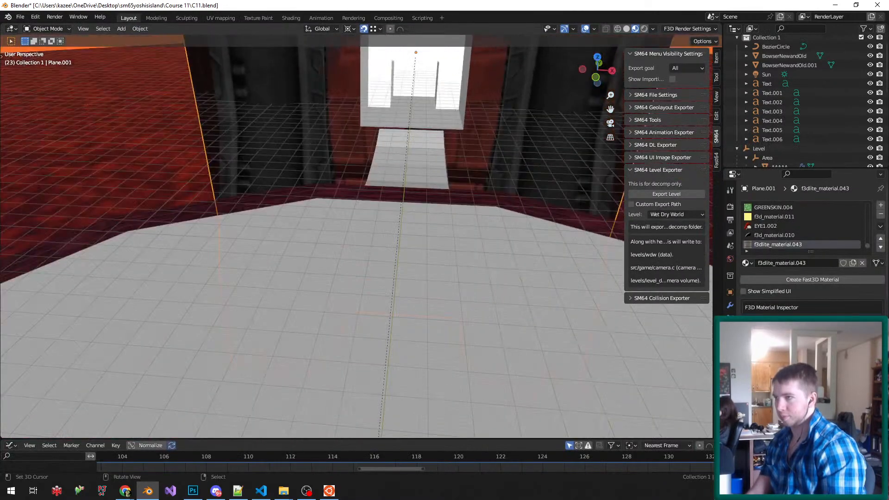
{"action": "scroll", "coordinate": [420, 171], "scroll_direction": "down", "scroll_amount": 4}
{"action": "key", "text": "v"}
{"action": "left_click", "coordinate": [47, 29]}
{"action": "left_click", "coordinate": [48, 40]}
{"action": "key", "text": "ctrl+s"}
{"action": "scroll", "coordinate": [419, 209], "scroll_direction": "down", "scroll_amount": 5}
{"action": "key", "text": "alt+a"}
{"action": "middle_click_drag", "start_coordinate": [419, 209], "coordinate": [287, 190]}
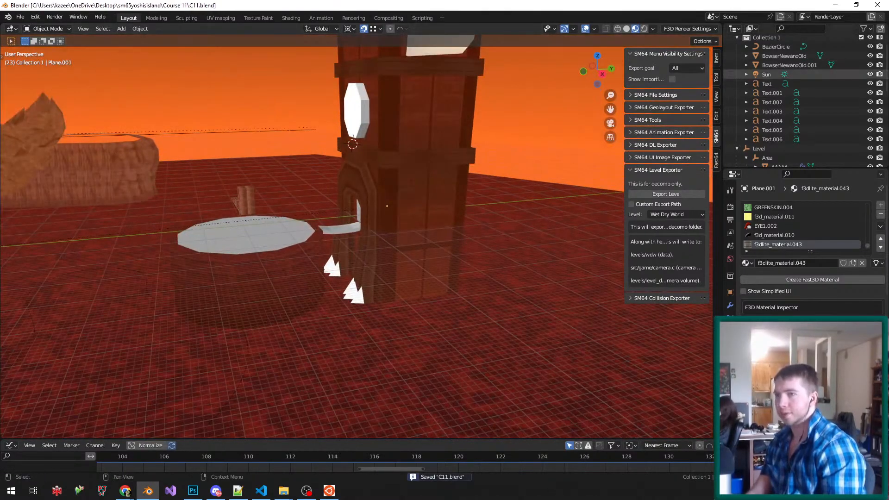
- Select the Level object and export it as the Wet Dry World level
{"action": "left_click", "coordinate": [772, 139]}
{"action": "left_click", "coordinate": [758, 149]}
{"action": "left_click", "coordinate": [667, 194]}
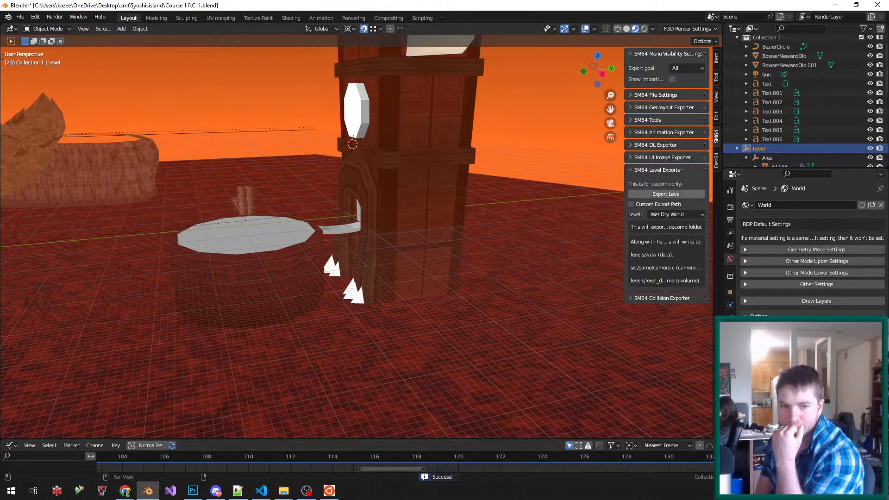
- Run YOSHIS ISLAND 64 in Project64, examine the recoloured tower in the game and return to Blender
{"action": "key", "text": "alt+Tab"}
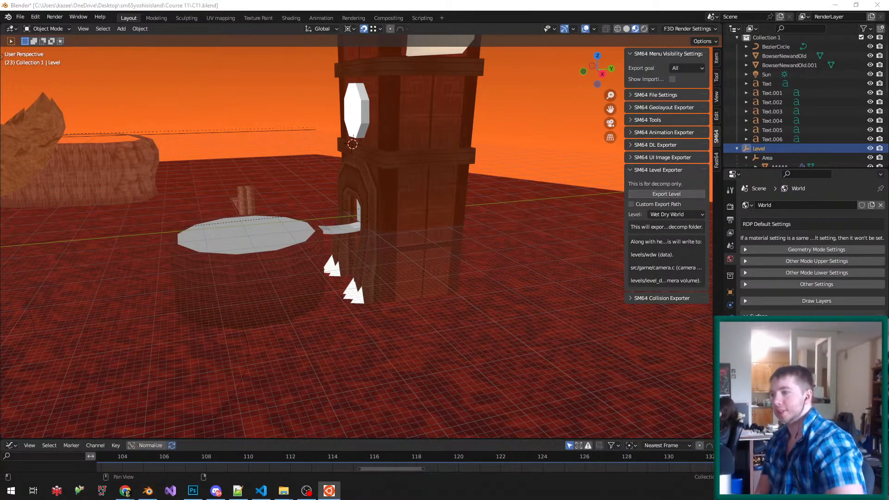
{"action": "left_click", "coordinate": [102, 490]}
{"action": "key", "text": "Return"}
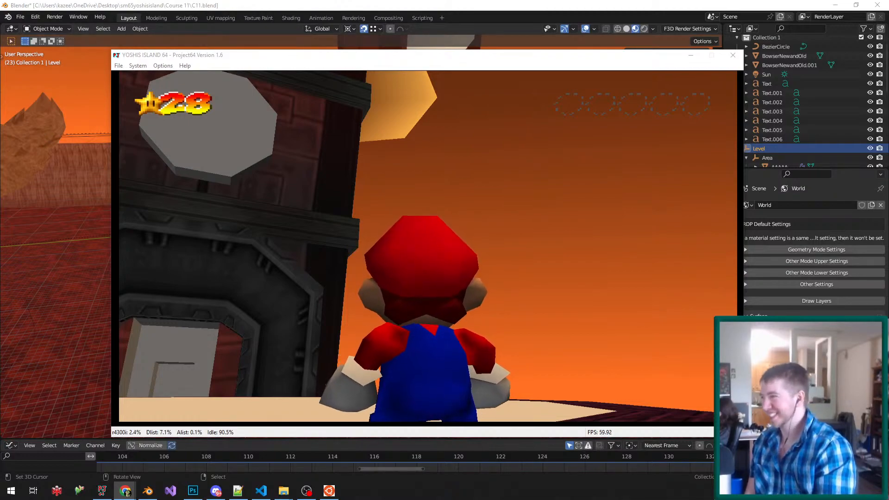
{"action": "key", "text": "alt+Tab"}
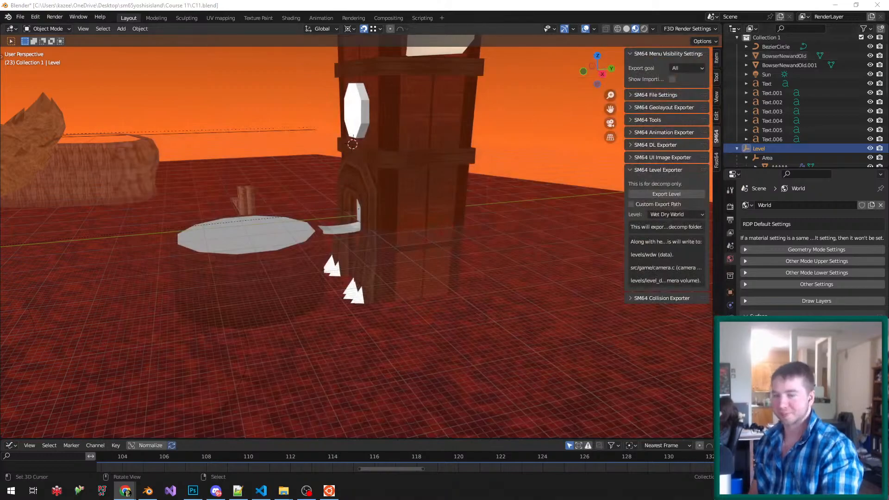
- Duplicate the selected lower beam of the tower 500 units upward along Z
{"action": "scroll", "coordinate": [356, 236], "scroll_direction": "up", "scroll_amount": 3}
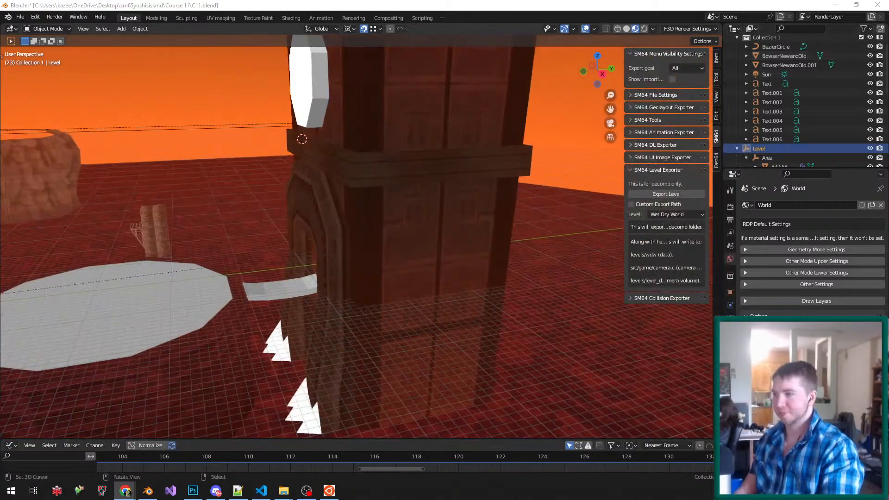
{"action": "middle_click_drag", "start_coordinate": [367, 246], "coordinate": [376, 262]}
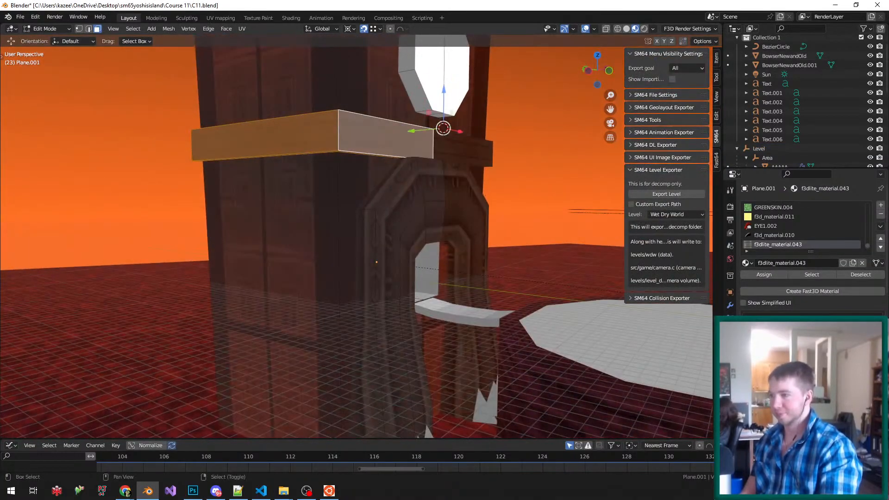
{"action": "key", "text": "shift+d"}
{"action": "type", "text": "z500"}
{"action": "key", "text": "Return"}
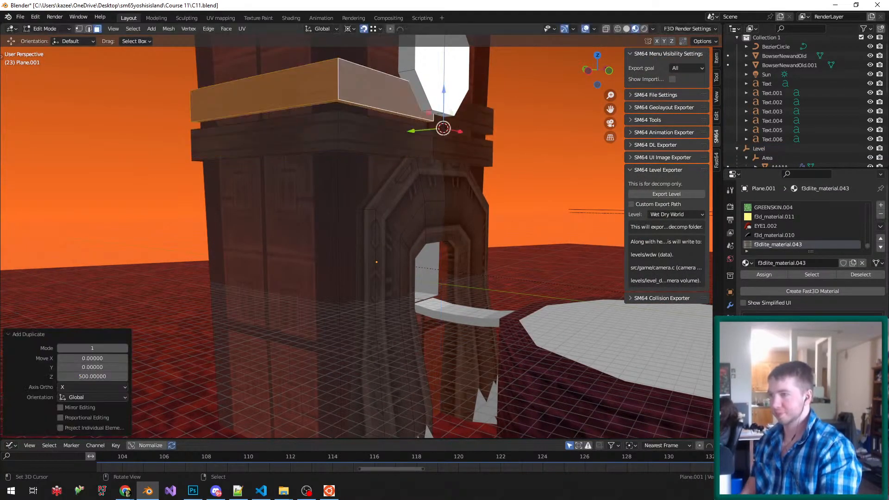
- Delete the original lower beam's faces just above the arch, keeping the raised copy
{"action": "key", "text": "ctrl+z"}
{"action": "right_click", "coordinate": [339, 142], "text": "alt"}
{"action": "key", "text": "x"}
{"action": "key", "text": "f"}
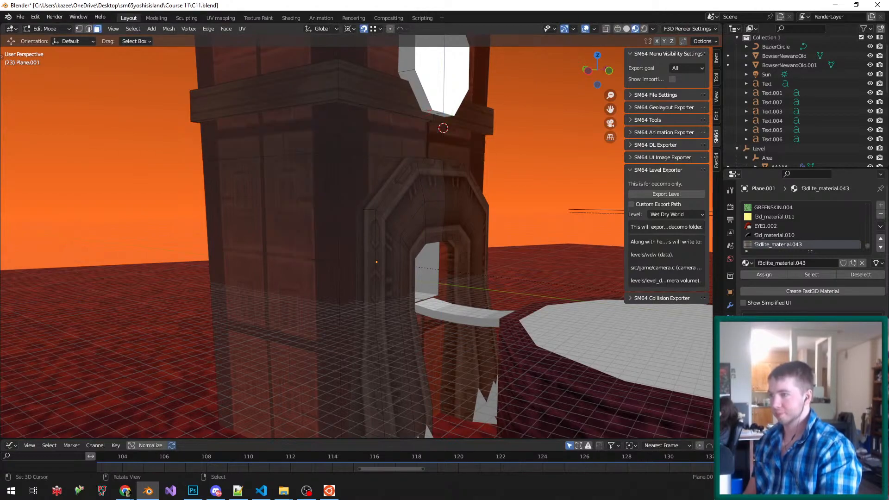
- Lower the beam above the arch 500 units along Z, including its linked faces, and save the file
{"action": "right_click", "coordinate": [370, 104], "text": "alt"}
{"action": "right_click", "coordinate": [301, 104], "text": "alt"}
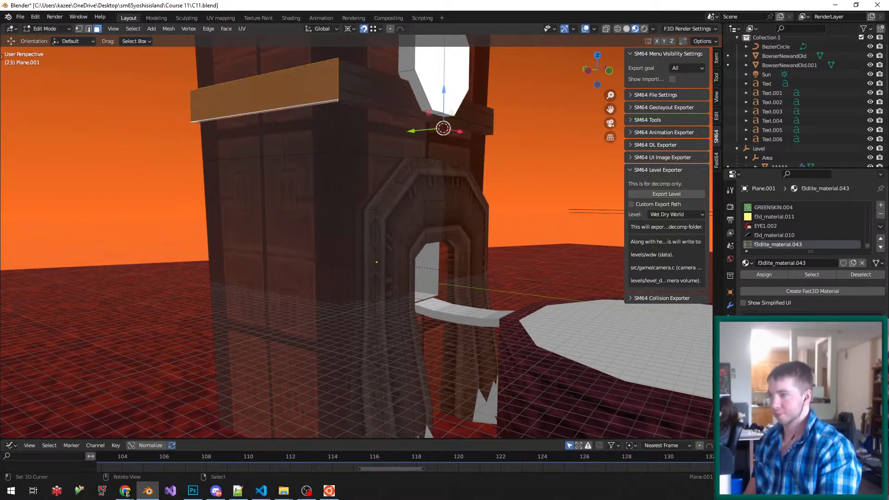
{"action": "type", "text": "g"}
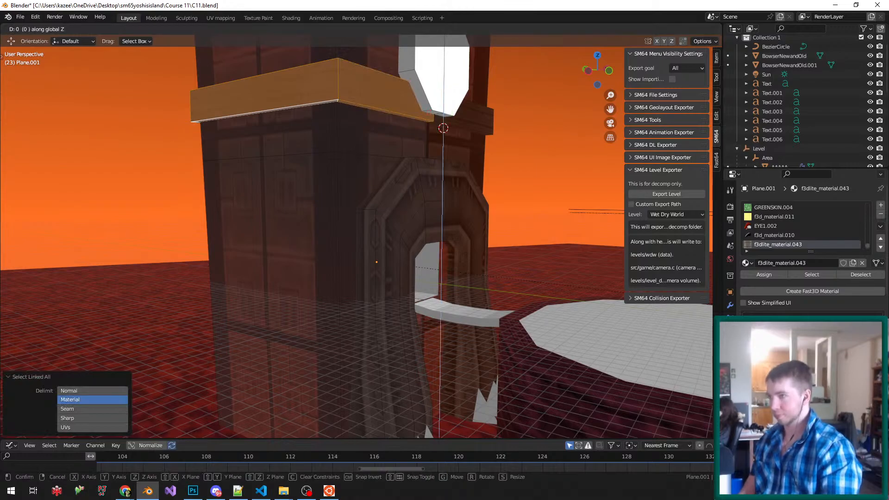
{"action": "type", "text": "z-500"}
{"action": "key", "text": "Return"}
{"action": "middle_click_drag", "start_coordinate": [361, 237], "coordinate": [440, 301]}
{"action": "scroll", "coordinate": [361, 237], "scroll_direction": "up", "scroll_amount": 3}
{"action": "key", "text": "Tab"}
{"action": "key", "text": "ctrl+s"}
{"action": "scroll", "coordinate": [361, 236], "scroll_direction": "down", "scroll_amount": 1}
{"action": "scroll", "coordinate": [361, 236], "scroll_direction": "down", "scroll_amount": 4}
{"action": "middle_click_drag", "start_coordinate": [361, 237], "coordinate": [329, 246]}
{"action": "scroll", "coordinate": [362, 236], "scroll_direction": "down", "scroll_amount": 3}
{"action": "scroll", "coordinate": [361, 236], "scroll_direction": "up", "scroll_amount": 3}
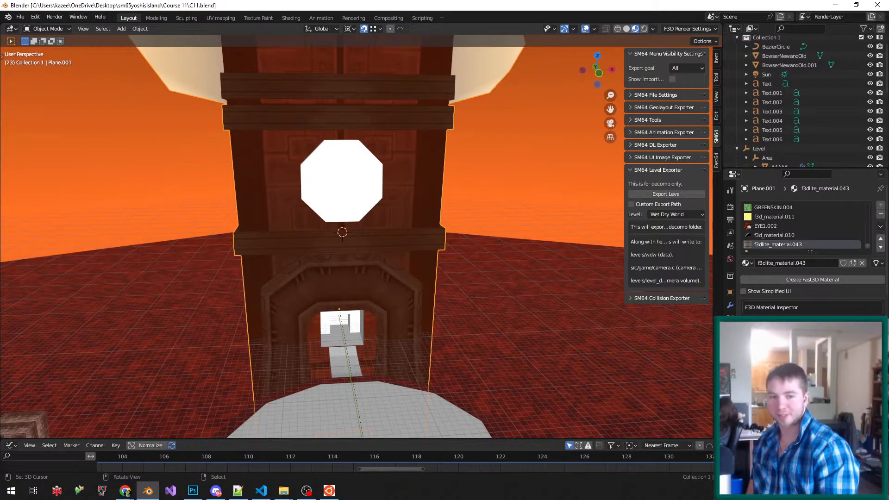
- Delete the upper of the two beams above the octagonal window with its linked geometry and save the file
{"action": "scroll", "coordinate": [401, 189], "scroll_direction": "down", "scroll_amount": 3}
{"action": "scroll", "coordinate": [363, 144], "scroll_direction": "up", "scroll_amount": 3}
{"action": "middle_click_drag", "start_coordinate": [362, 186], "coordinate": [393, 183]}
{"action": "key", "text": "Tab"}
{"action": "right_click", "coordinate": [339, 155]}
{"action": "right_click", "coordinate": [283, 155], "text": "alt"}
{"action": "right_click", "coordinate": [283, 123], "text": "alt"}
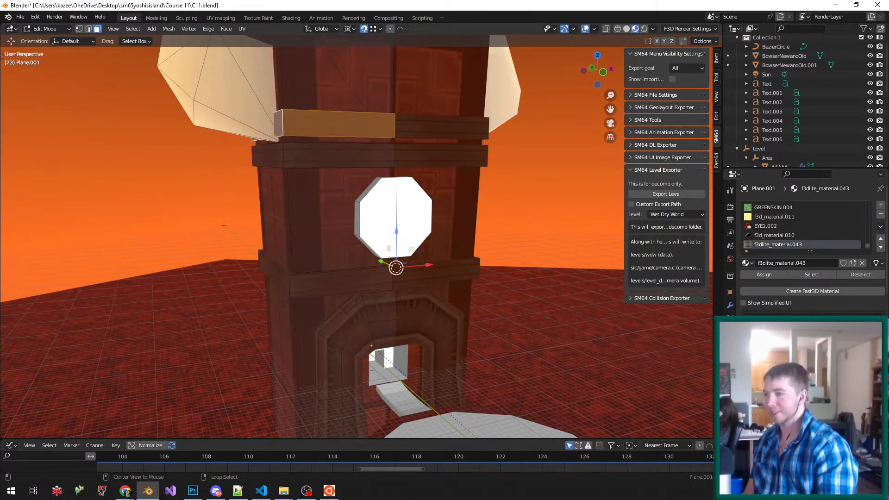
{"action": "middle_click_drag", "start_coordinate": [278, 139], "coordinate": [250, 102]}
{"action": "scroll", "coordinate": [248, 98], "scroll_direction": "up", "scroll_amount": 3}
{"action": "key", "text": "ctrl+l"}
{"action": "key", "text": "x"}
{"action": "key", "text": "v"}
{"action": "key", "text": "ctrl+s"}
- Raise the remaining beam above the octagonal window along Z to the top edge of the tower and save
{"action": "scroll", "coordinate": [389, 222], "scroll_direction": "down", "scroll_amount": 5}
{"action": "middle_click_drag", "start_coordinate": [389, 221], "coordinate": [367, 239]}
{"action": "scroll", "coordinate": [370, 231], "scroll_direction": "up", "scroll_amount": 1}
{"action": "right_click", "coordinate": [365, 211]}
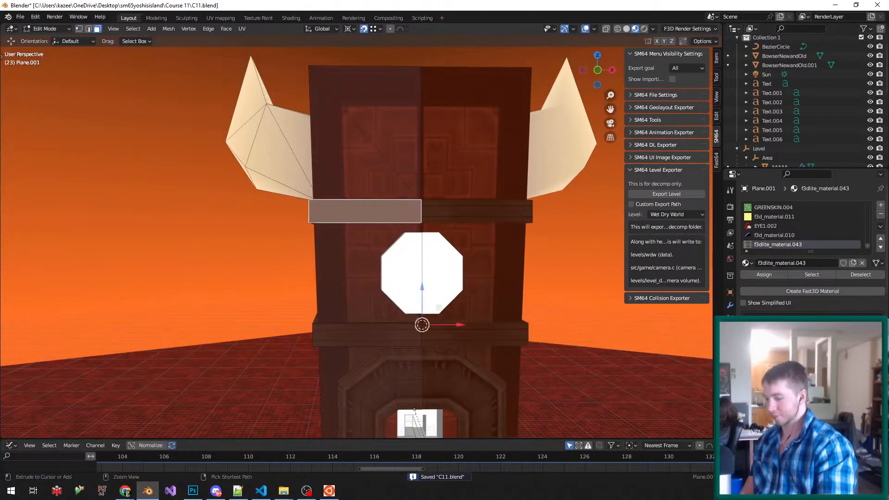
{"action": "key", "text": "ctrl+l"}
{"action": "key", "text": "g"}
{"action": "key", "text": "z"}
{"action": "left_click", "coordinate": [419, 68]}
{"action": "middle_click_drag", "start_coordinate": [416, 139], "coordinate": [412, 201]}
{"action": "key", "text": "Tab"}
{"action": "key", "text": "ctrl+s"}
- Lower the beam at the tower's top edge 50 units along Z
{"action": "middle_click_drag", "start_coordinate": [357, 208], "coordinate": [331, 164]}
{"action": "scroll", "coordinate": [352, 165], "scroll_direction": "down", "scroll_amount": 2}
{"action": "scroll", "coordinate": [373, 102], "scroll_direction": "up", "scroll_amount": 3}
{"action": "key", "text": "Tab"}
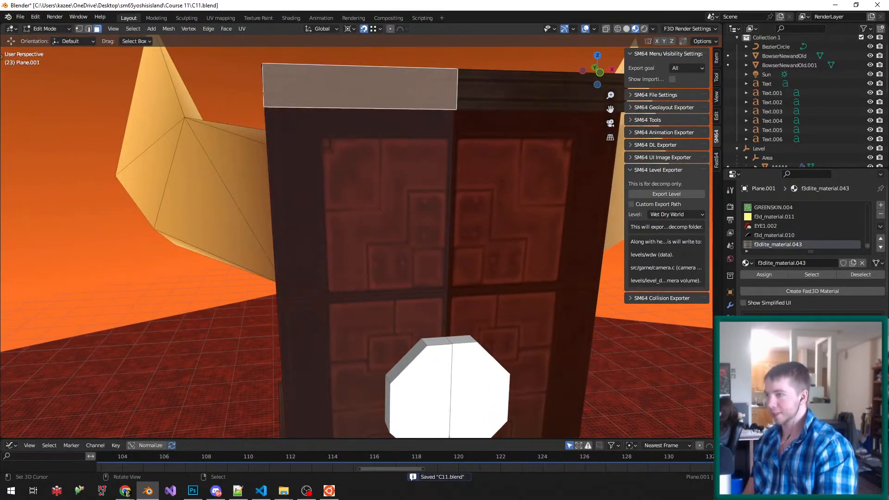
{"action": "type", "text": "gz50-"}
{"action": "key", "text": "Return"}
- Snap the 3D cursor to the centre of the tower's top using its vertices in wireframe view
{"action": "middle_click_drag", "start_coordinate": [407, 138], "coordinate": [407, 188]}
{"action": "key", "text": "ctrl+Tab"}
{"action": "key", "text": "1"}
{"action": "key", "text": "shift+z"}
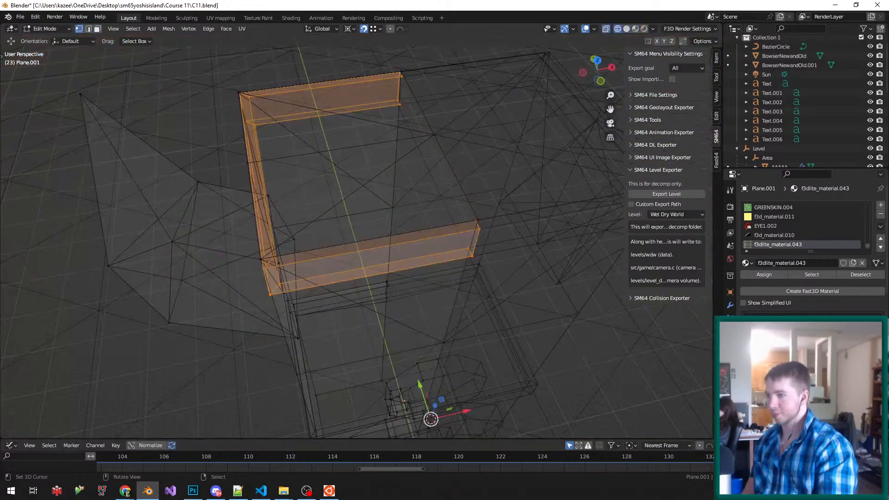
{"action": "scroll", "coordinate": [476, 221], "scroll_direction": "up", "scroll_amount": 1}
{"action": "middle_click_drag", "start_coordinate": [476, 221], "coordinate": [489, 262], "text": "shift"}
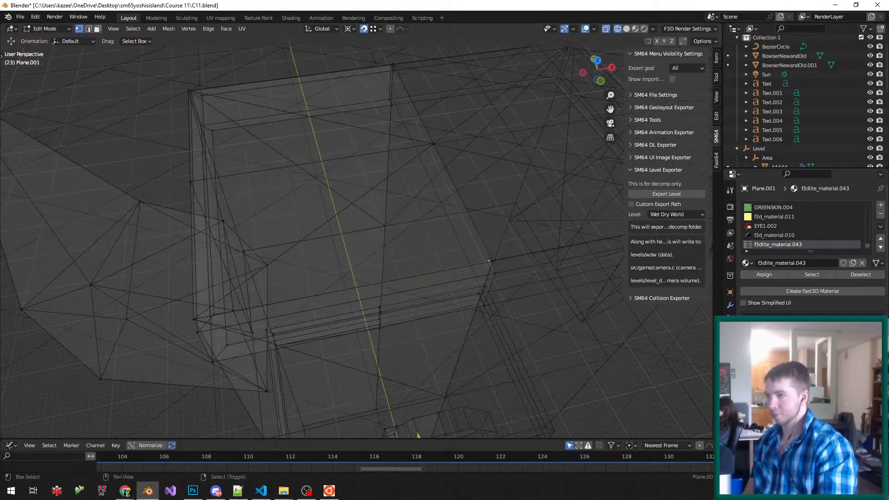
{"action": "key", "text": "shift+s"}
{"action": "left_click", "coordinate": [379, 117]}
- Move the top beam's side faces about 93 units outward along X beyond the tower wall and save the file
{"action": "middle_click_drag", "start_coordinate": [280, 270], "coordinate": [302, 260]}
{"action": "key", "text": "ctrl+Tab"}
{"action": "key", "text": "3"}
{"action": "key", "text": "shift+z"}
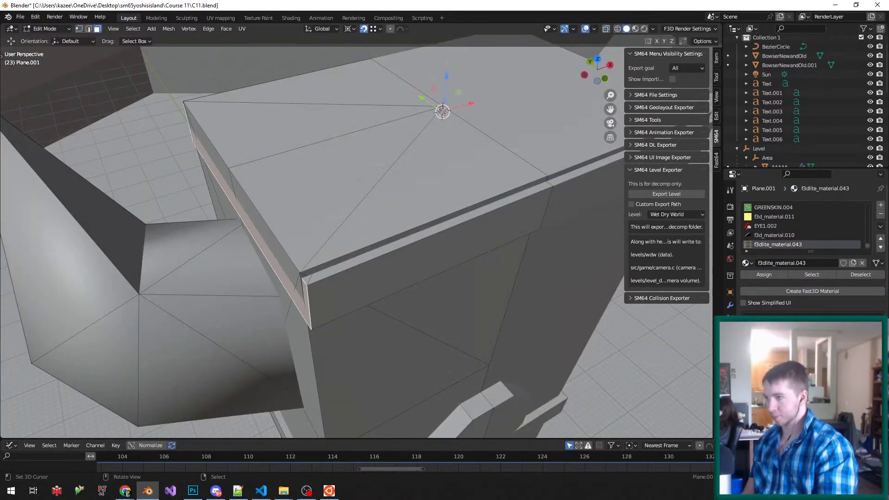
{"action": "key", "text": "shift+z"}
{"action": "key", "text": "shift+z"}
{"action": "key", "text": "z"}
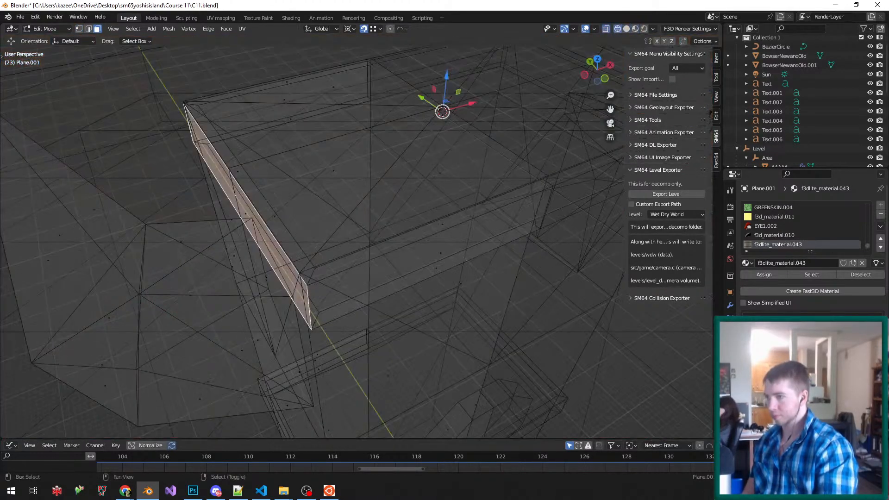
{"action": "right_click", "coordinate": [275, 216], "text": "shift"}
{"action": "mouse_move", "coordinate": [275, 216]}
{"action": "middle_mouse_down"}
{"action": "mouse_move", "coordinate": [273, 143]}
{"action": "mouse_move", "coordinate": [271, 196]}
{"action": "mouse_move", "coordinate": [257, 209]}
{"action": "middle_mouse_up"}
{"action": "key", "text": "z"}
{"action": "key", "text": "alt+z"}
{"action": "key", "text": "g"}
{"action": "key", "text": "x"}
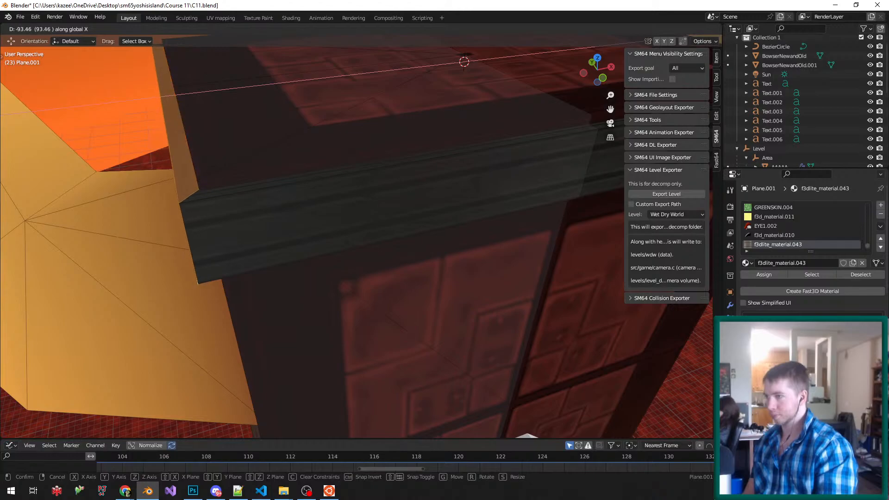
{"action": "left_click", "coordinate": [234, 246]}
{"action": "scroll", "coordinate": [233, 245], "scroll_direction": "down", "scroll_amount": 5}
{"action": "middle_click_drag", "start_coordinate": [233, 245], "coordinate": [305, 250]}
{"action": "scroll", "coordinate": [310, 231], "scroll_direction": "up", "scroll_amount": 2}
{"action": "key", "text": "Tab"}
{"action": "key", "text": "ctrl+s"}
- Scale the top beam's front and back faces outward along Y from the 3D cursor and save the file
{"action": "key", "text": "Tab"}
{"action": "right_click", "coordinate": [383, 221]}
{"action": "middle_click_drag", "start_coordinate": [384, 222], "coordinate": [449, 226]}
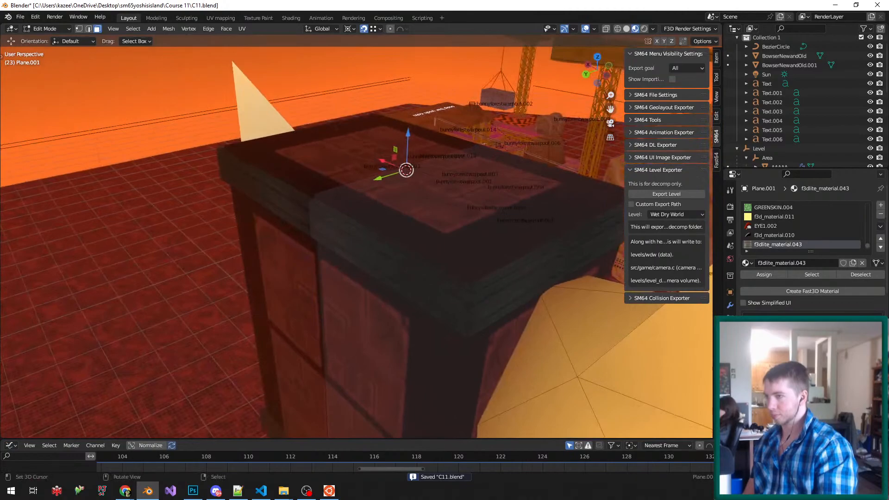
{"action": "right_click", "coordinate": [391, 266], "text": "shift"}
{"action": "middle_click_drag", "start_coordinate": [392, 266], "coordinate": [292, 248]}
{"action": "right_click", "coordinate": [288, 273], "text": "shift"}
{"action": "right_click", "coordinate": [292, 299], "text": "shift"}
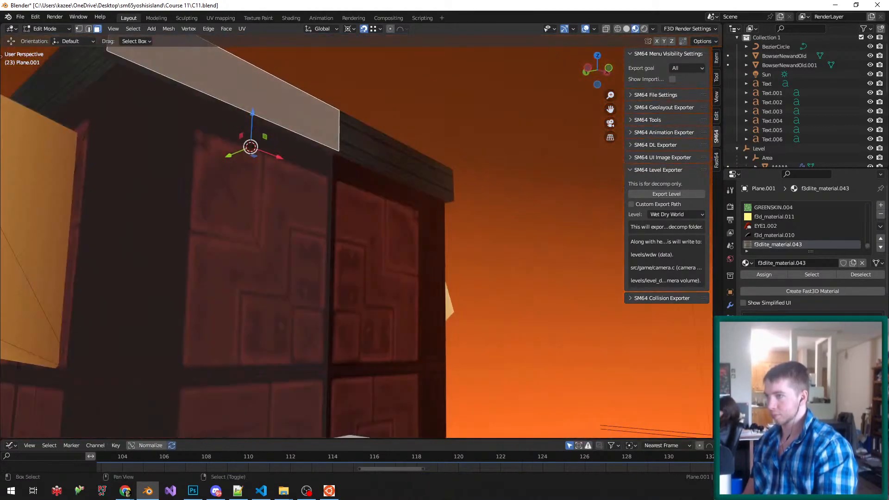
{"action": "right_click", "coordinate": [315, 143], "text": "shift"}
{"action": "middle_click_drag", "start_coordinate": [315, 144], "coordinate": [324, 197]}
{"action": "scroll", "coordinate": [377, 252], "scroll_direction": "up", "scroll_amount": 2}
{"action": "key", "text": "s"}
{"action": "key", "text": "y"}
{"action": "left_click", "coordinate": [379, 254]}
{"action": "key", "text": "Tab"}
{"action": "scroll", "coordinate": [340, 231], "scroll_direction": "down", "scroll_amount": 8}
{"action": "key", "text": "ctrl+s"}
- Lower the entire linked top beam along Z by 50 units twice and save the file
{"action": "key", "text": "Tab"}
{"action": "scroll", "coordinate": [202, 255], "scroll_direction": "up", "scroll_amount": 4}
{"action": "key", "text": "ctrl+l"}
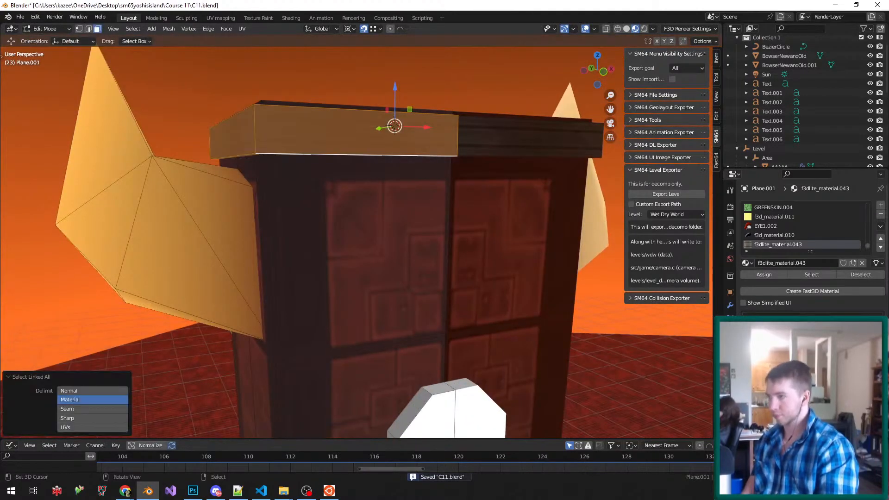
{"action": "type", "text": "gz50-"}
{"action": "key", "text": "Return"}
{"action": "type", "text": "gz50-"}
{"action": "key", "text": "Return"}
{"action": "key", "text": "Tab"}
{"action": "scroll", "coordinate": [323, 136], "scroll_direction": "down", "scroll_amount": 4}
{"action": "key", "text": "ctrl+s"}
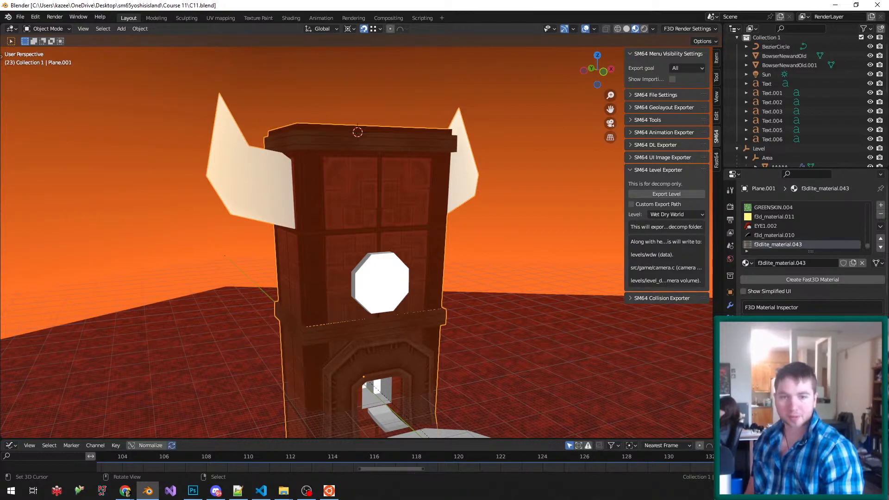
- Duplicate the front face of the lower beam above the arch in place
{"action": "scroll", "coordinate": [357, 236], "scroll_direction": "down", "scroll_amount": 4}
{"action": "middle_click_drag", "start_coordinate": [356, 236], "coordinate": [333, 264]}
{"action": "scroll", "coordinate": [356, 236], "scroll_direction": "up", "scroll_amount": 4}
{"action": "scroll", "coordinate": [357, 236], "scroll_direction": "up", "scroll_amount": 3}
{"action": "middle_click_drag", "start_coordinate": [357, 236], "coordinate": [431, 209]}
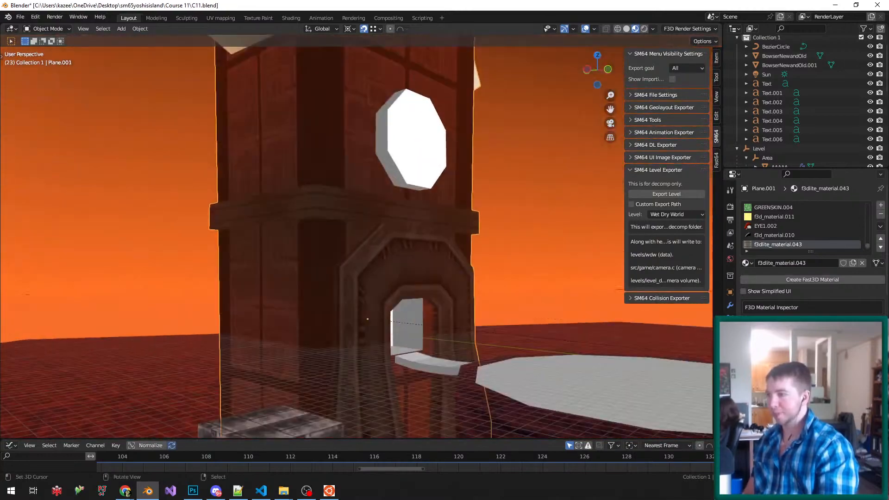
{"action": "key", "text": "Tab"}
{"action": "middle_click_drag", "start_coordinate": [371, 208], "coordinate": [361, 236]}
{"action": "right_click", "coordinate": [360, 220]}
{"action": "key", "text": "shift+d"}
{"action": "right_click", "coordinate": [323, 225]}
- Hide the lower beam's front and side faces together with their linked geometry and leave mesh editing
{"action": "scroll", "coordinate": [323, 225], "scroll_direction": "up", "scroll_amount": 2}
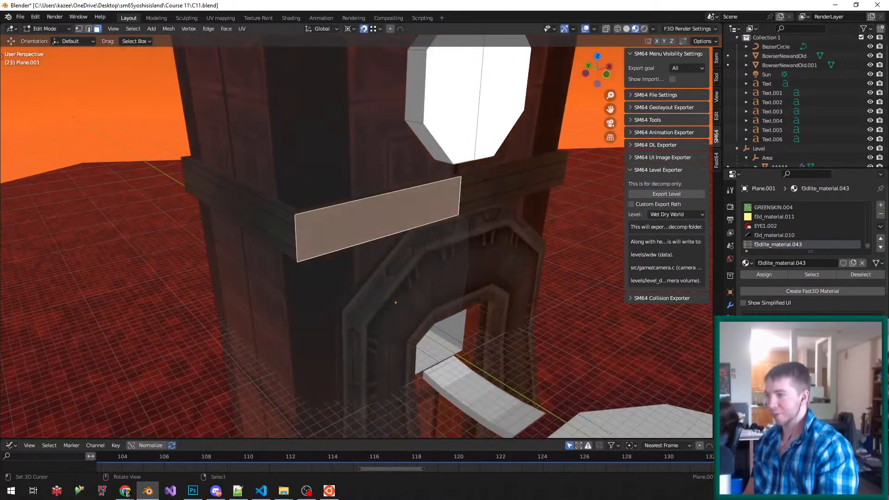
{"action": "left_click", "coordinate": [183, 175], "text": "ctrl"}
{"action": "scroll", "coordinate": [322, 225], "scroll_direction": "up", "scroll_amount": 1}
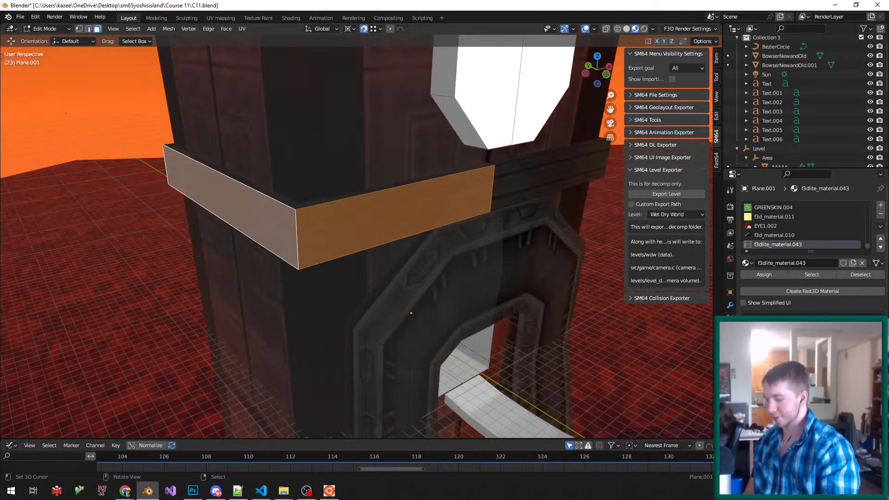
{"action": "key", "text": "h"}
{"action": "middle_click_drag", "start_coordinate": [323, 225], "coordinate": [309, 224]}
{"action": "scroll", "coordinate": [322, 225], "scroll_direction": "up", "scroll_amount": 3}
{"action": "key", "text": "ctrl+z"}
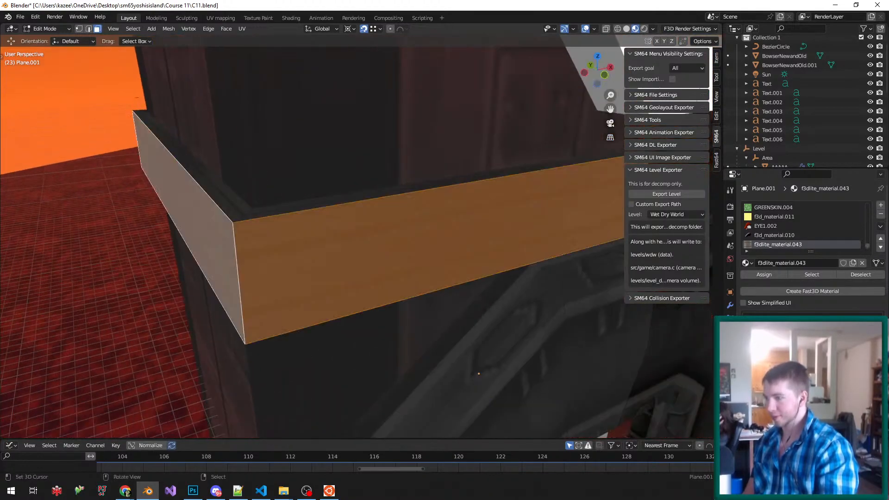
{"action": "key", "text": "ctrl+l"}
{"action": "key", "text": "h"}
{"action": "key", "text": "Tab"}
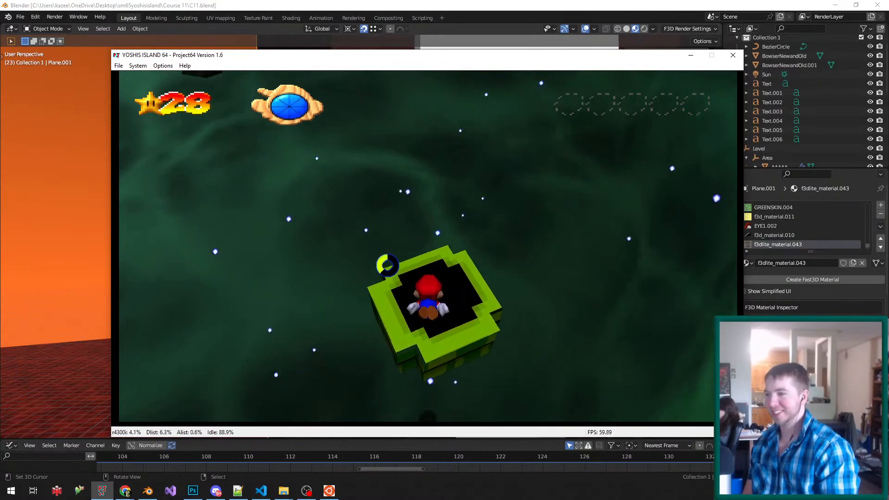
- Switch to YOSHIS ISLAND 64 in Project64 and look around in the running game
{"action": "key", "text": "F5"}
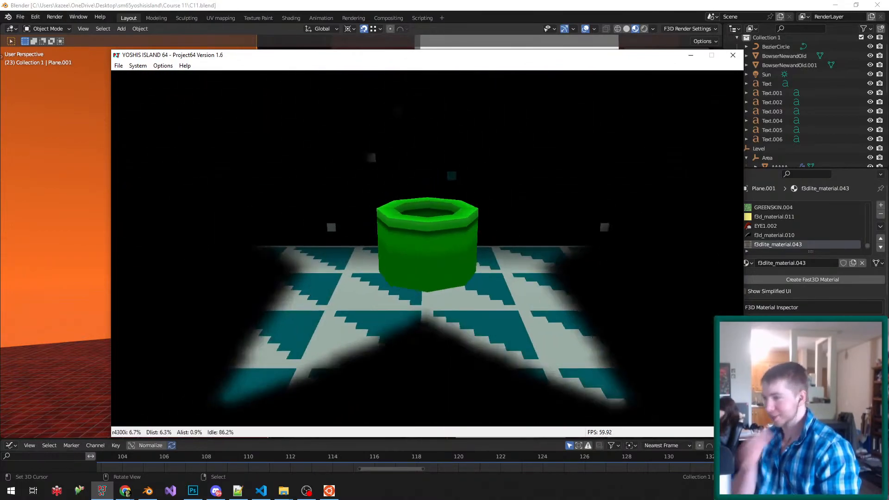
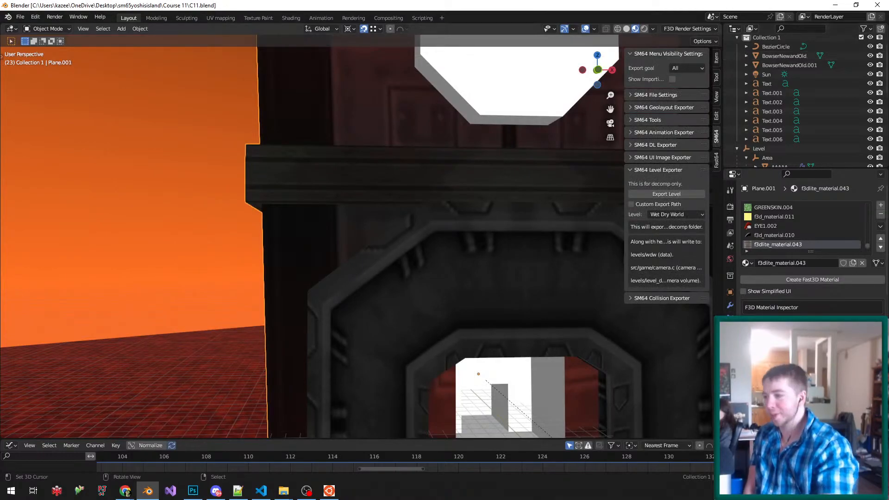
- Switch to Visual Studio Code, search the project for WET DRY and inspect the matches in level.yaml
{"action": "left_click", "coordinate": [261, 490]}
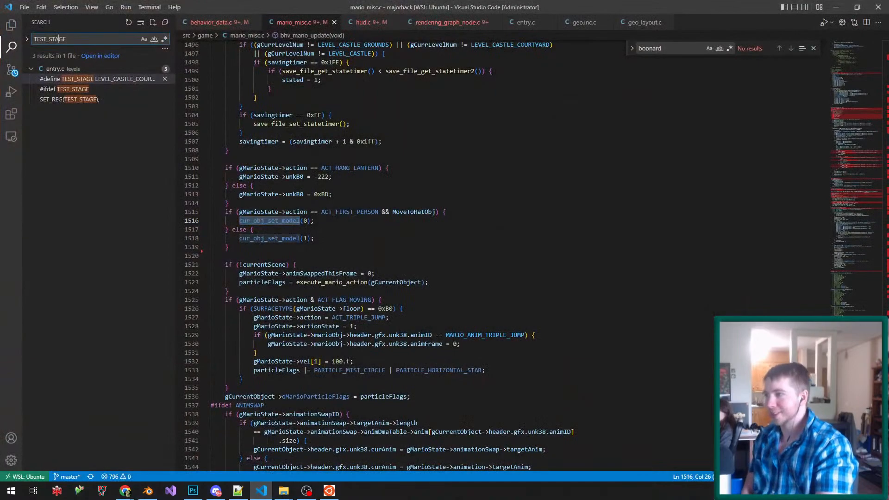
{"action": "type", "text": "WET DR"}
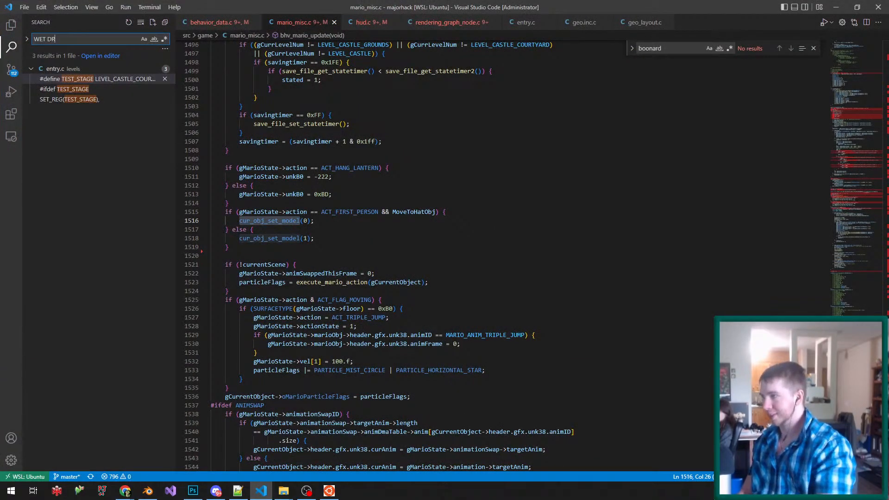
{"action": "type", "text": "Y"}
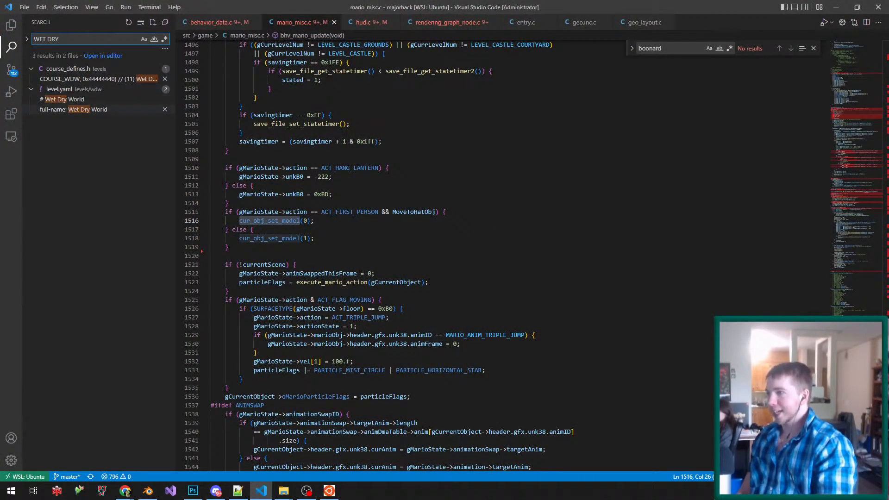
{"action": "left_click", "coordinate": [62, 99]}
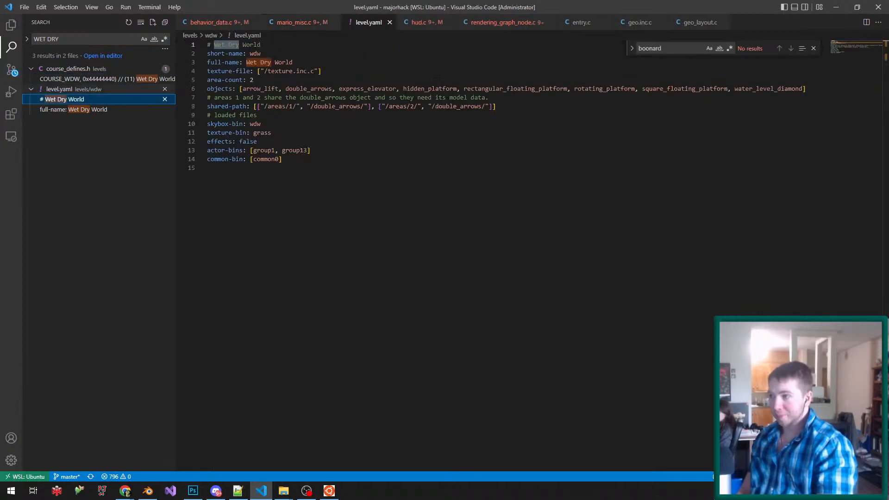
{"action": "left_click", "coordinate": [73, 109]}
{"action": "left_click", "coordinate": [301, 106]}
{"action": "key", "text": "ctrl+w"}
- Search the project for DIVINE DI and open the matching course entry in courses.h
{"action": "left_click", "coordinate": [59, 39]}
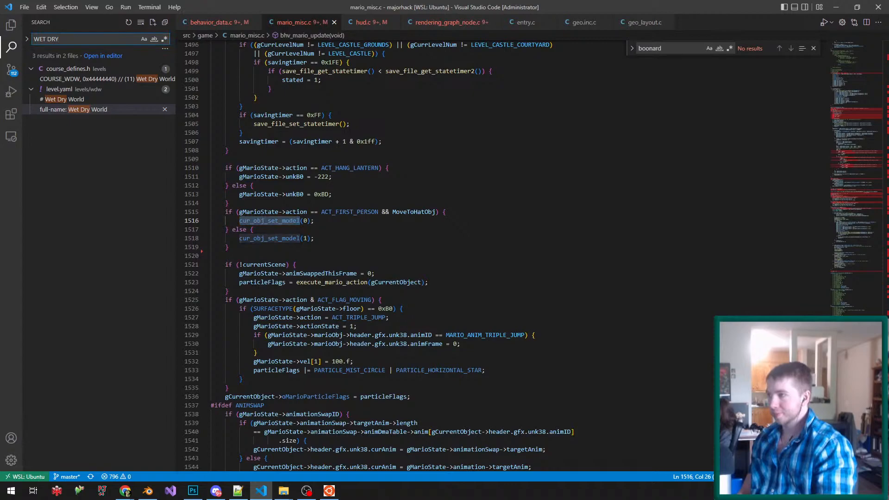
{"action": "key", "text": "ctrl+shift+f"}
{"action": "type", "text": "DIVINE DI"}
{"action": "left_click", "coordinate": [99, 69]}
{"action": "left_click", "coordinate": [98, 69]}
{"action": "left_click", "coordinate": [98, 69]}
{"action": "left_click", "coordinate": [98, 78]}
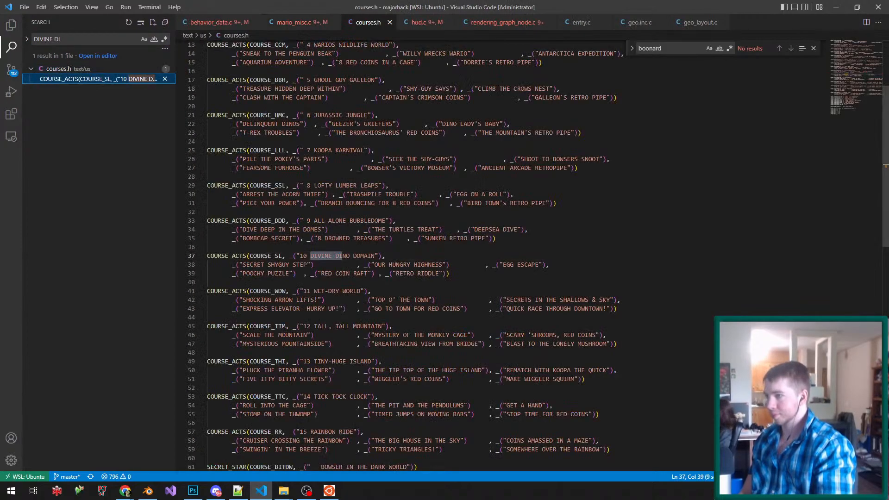
- Rename course 11 (COURSE_WDW) from its original title to OILY BOILY BAY and save courses.h
{"action": "left_click_drag", "start_coordinate": [361, 291], "coordinate": [313, 291]}
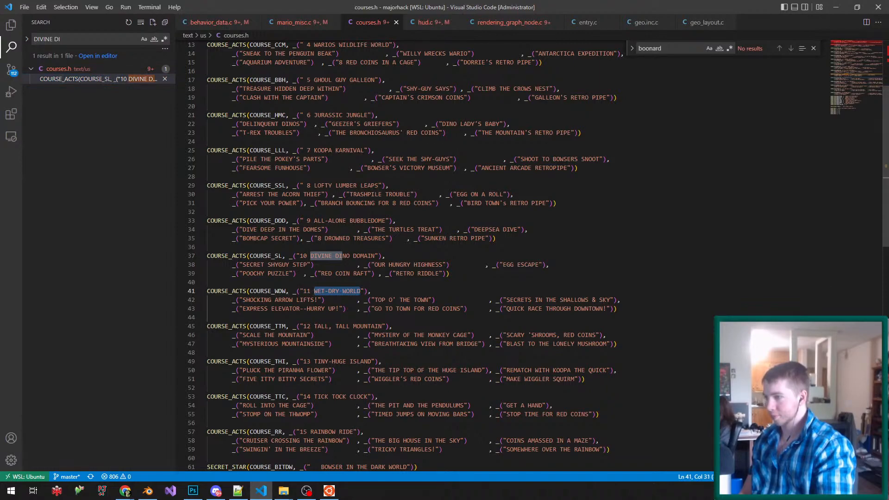
{"action": "type", "text": "OILY R"}
{"action": "type", "text": "OILY BAY"}
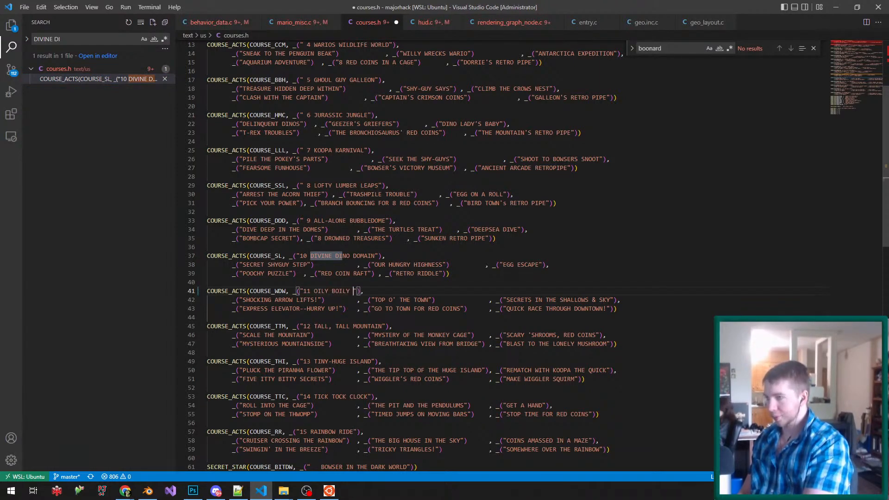
{"action": "key", "text": "ctrl+s"}
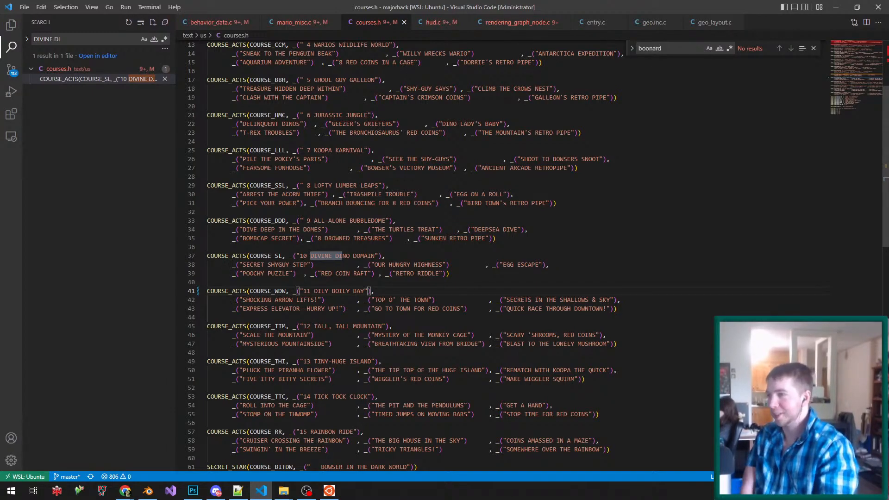
- Look over the open files mario_misc.c, rendering_graph_node.c and hud.c, and return to Blender at the tower's arch
{"action": "key", "text": "ctrl+Page_Up"}
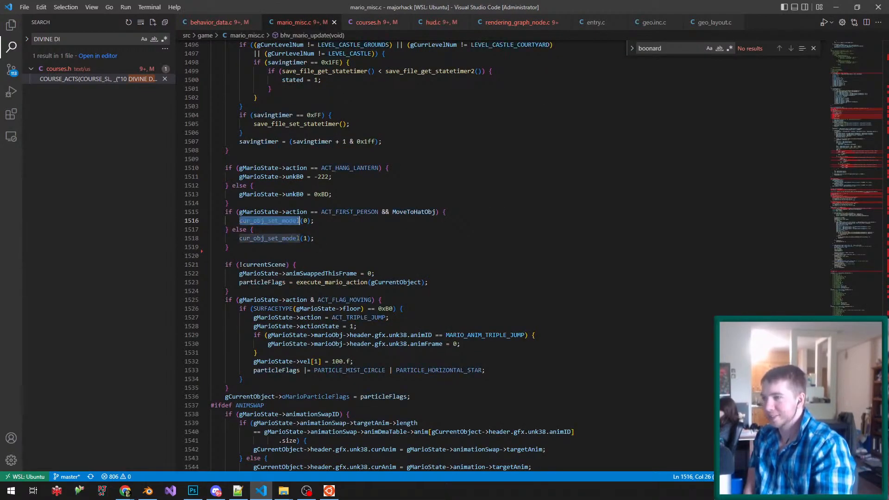
{"action": "left_click", "coordinate": [523, 22]}
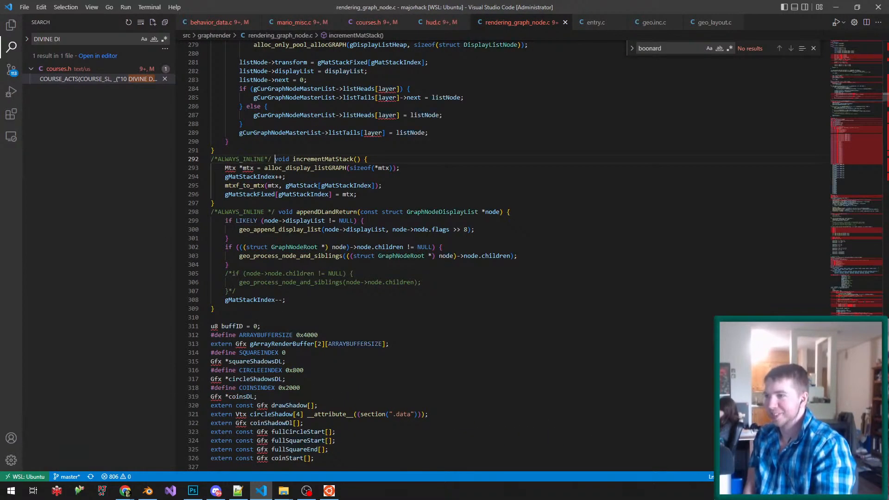
{"action": "key", "text": "ctrl+Page_Up"}
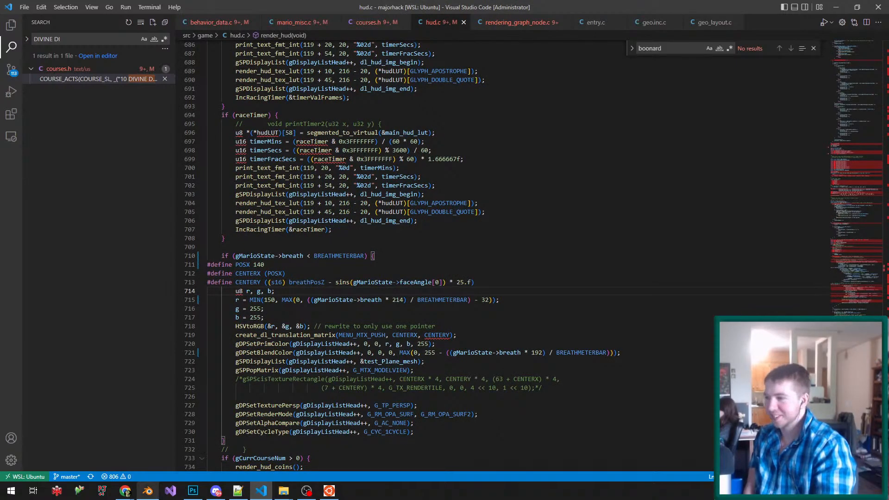
{"action": "left_click", "coordinate": [147, 491]}
{"action": "scroll", "coordinate": [427, 300], "scroll_direction": "up", "scroll_amount": 4}
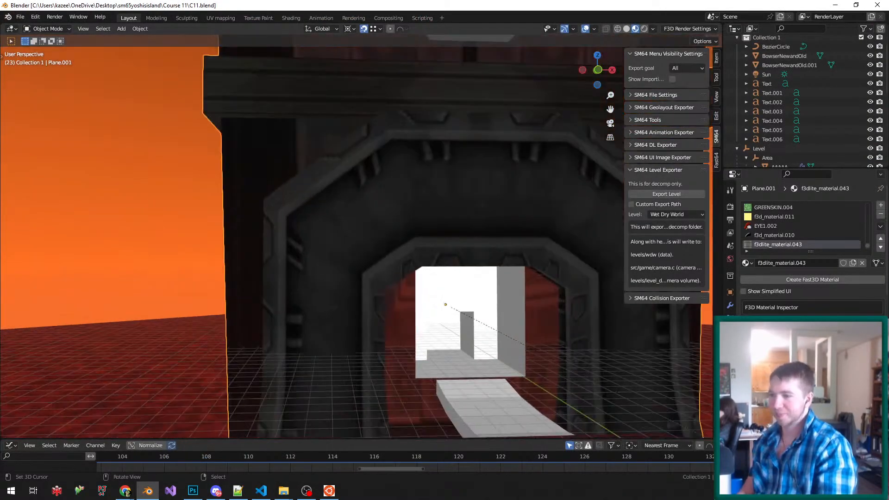
- Select the linked arch faces of the tower delimited by material and save C11.blend
{"action": "middle_click_drag", "start_coordinate": [435, 301], "coordinate": [371, 302]}
{"action": "scroll", "coordinate": [371, 302], "scroll_direction": "down", "scroll_amount": 4}
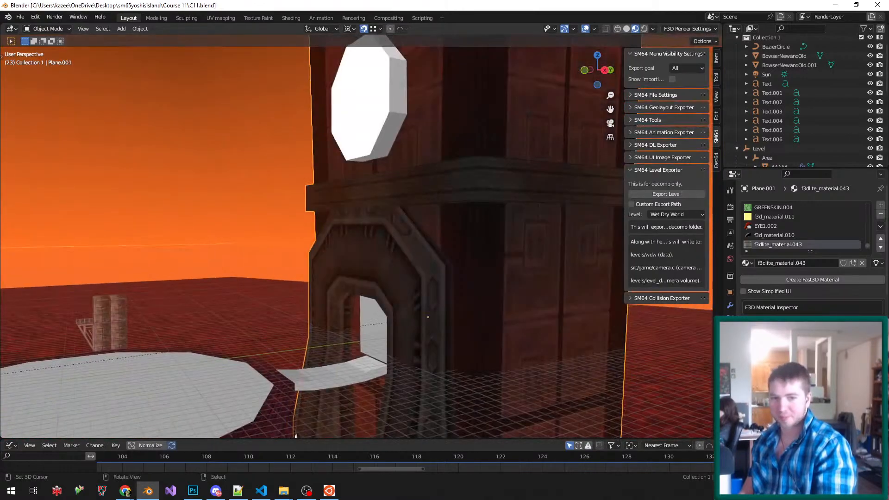
{"action": "key", "text": "Tab"}
{"action": "right_click", "coordinate": [357, 324]}
{"action": "right_click", "coordinate": [348, 273]}
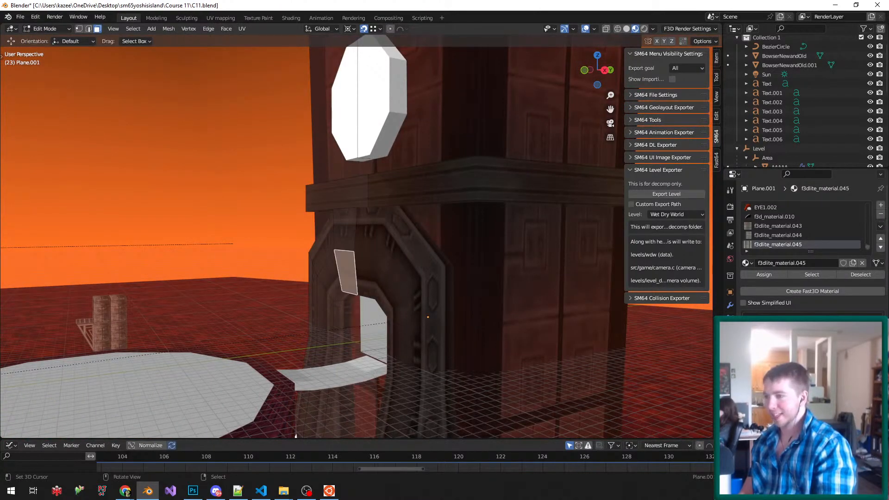
{"action": "middle_click_drag", "start_coordinate": [348, 274], "coordinate": [359, 284]}
{"action": "key", "text": "ctrl+l"}
{"action": "key", "text": "ctrl+s"}
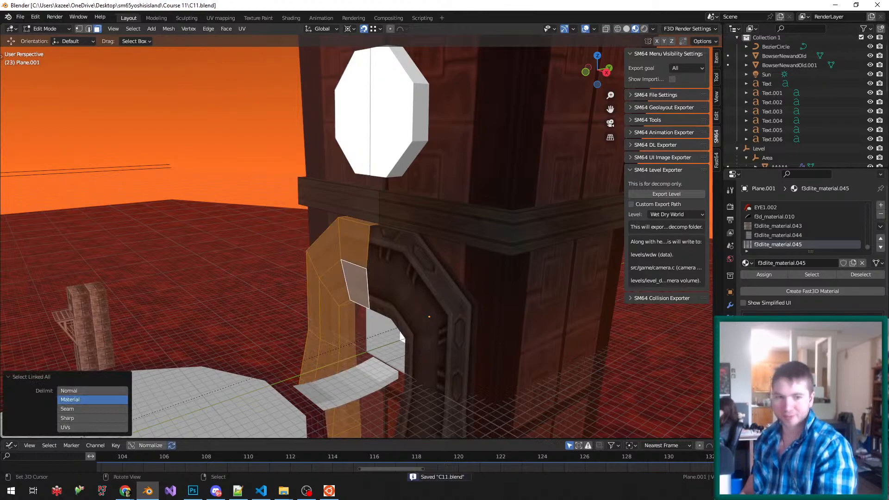
- Switch to the UV mapping workspace, focus on the tower's arch and save the file
{"action": "left_click", "coordinate": [220, 17]}
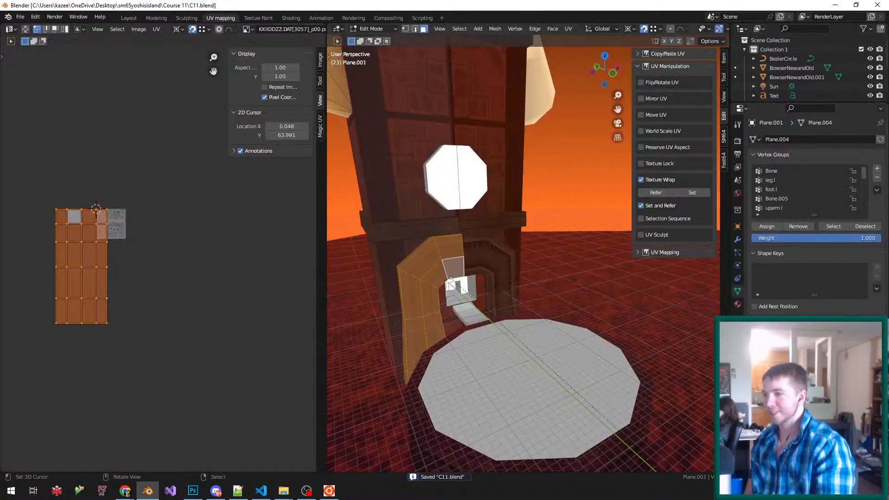
{"action": "key", "text": "KP_Decimal"}
{"action": "mouse_move", "coordinate": [523, 259]}
{"action": "middle_mouse_down"}
{"action": "mouse_move", "coordinate": [569, 259]}
{"action": "mouse_move", "coordinate": [467, 259]}
{"action": "mouse_move", "coordinate": [524, 259]}
{"action": "mouse_move", "coordinate": [530, 273]}
{"action": "mouse_move", "coordinate": [486, 253]}
{"action": "mouse_move", "coordinate": [518, 253]}
{"action": "middle_mouse_up"}
{"action": "scroll", "coordinate": [530, 273], "scroll_direction": "down", "scroll_amount": 4}
{"action": "scroll", "coordinate": [523, 254], "scroll_direction": "up", "scroll_amount": 3}
{"action": "key", "text": "Tab"}
{"action": "scroll", "coordinate": [523, 253], "scroll_direction": "down", "scroll_amount": 2}
{"action": "key", "text": "ctrl+s"}
- Select all tower wall faces sharing the panel material and fill them with a dark red vertex color
{"action": "key", "text": "Tab"}
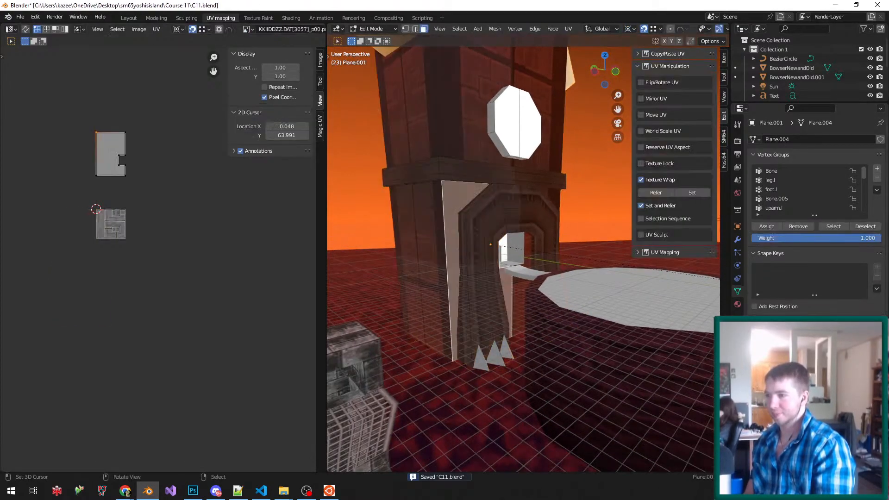
{"action": "key", "text": "shift+g"}
{"action": "left_click", "coordinate": [456, 199]}
{"action": "key", "text": "Tab"}
{"action": "key", "text": "v"}
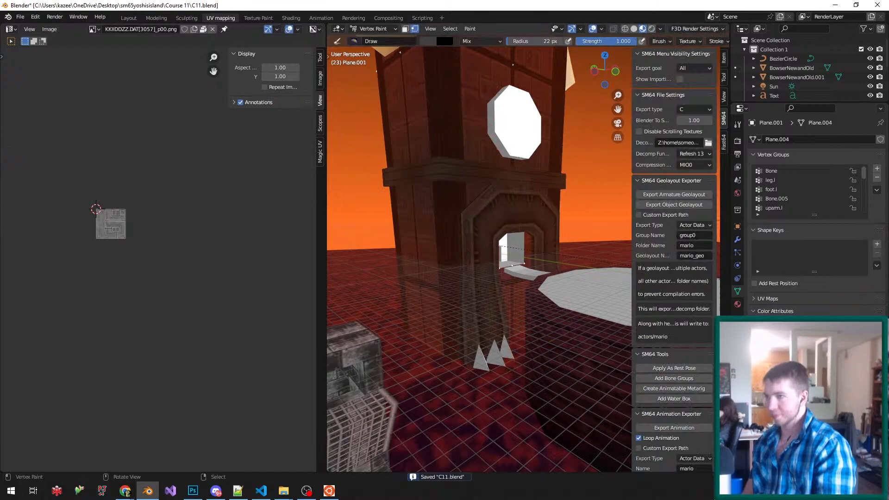
{"action": "left_click", "coordinate": [428, 41]}
{"action": "left_click_drag", "start_coordinate": [431, 151], "coordinate": [489, 152]}
{"action": "key", "text": "shift+k"}
{"action": "scroll", "coordinate": [500, 308], "scroll_direction": "down", "scroll_amount": 3}
{"action": "scroll", "coordinate": [486, 178], "scroll_direction": "up", "scroll_amount": 3}
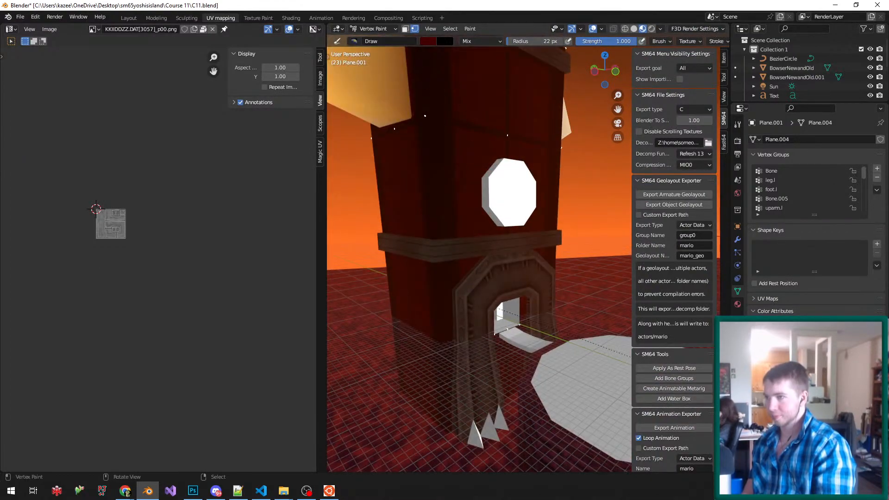
- Refill the selected wall faces with a slightly adjusted dark red vertex color and save the file
{"action": "left_click", "coordinate": [428, 42]}
{"action": "left_click_drag", "start_coordinate": [439, 161], "coordinate": [447, 160]}
{"action": "key", "text": "shift+k"}
{"action": "key", "text": "v"}
{"action": "middle_click_drag", "start_coordinate": [529, 256], "coordinate": [493, 257]}
{"action": "key", "text": "ctrl+s"}
{"action": "scroll", "coordinate": [493, 256], "scroll_direction": "down", "scroll_amount": 3}
{"action": "scroll", "coordinate": [523, 259], "scroll_direction": "up", "scroll_amount": 6}
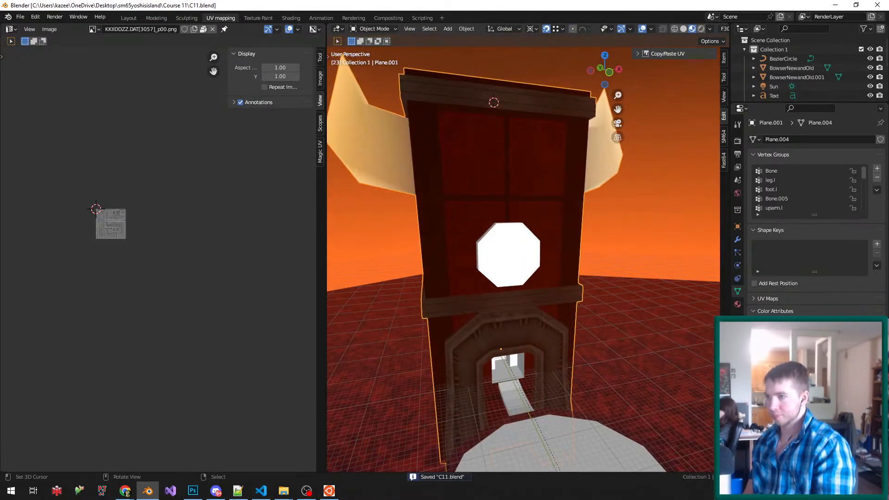
- Open the settings of the wall material f3dlite_material.044 in Edit Mode, and switch to Photoshop
{"action": "key", "text": "Tab"}
{"action": "left_click", "coordinate": [738, 304]}
{"action": "scroll", "coordinate": [816, 222], "scroll_direction": "down", "scroll_amount": 2}
{"action": "scroll", "coordinate": [816, 222], "scroll_direction": "up", "scroll_amount": 2}
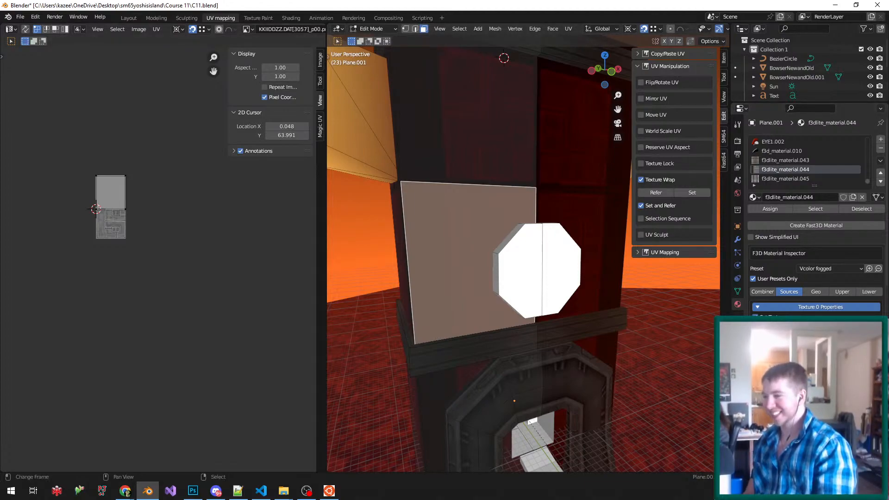
{"action": "left_click", "coordinate": [193, 490]}
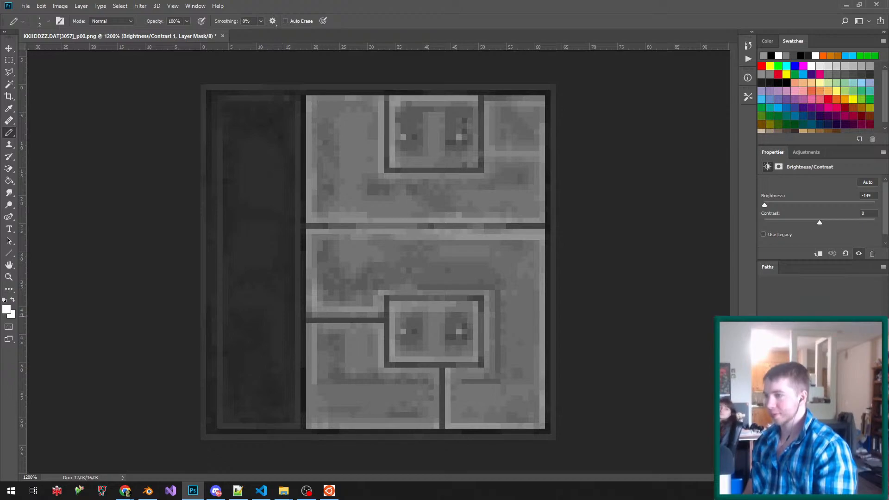
{"action": "key", "text": "ctrl+2"}
{"action": "left_click_drag", "start_coordinate": [819, 222], "coordinate": [844, 222]}
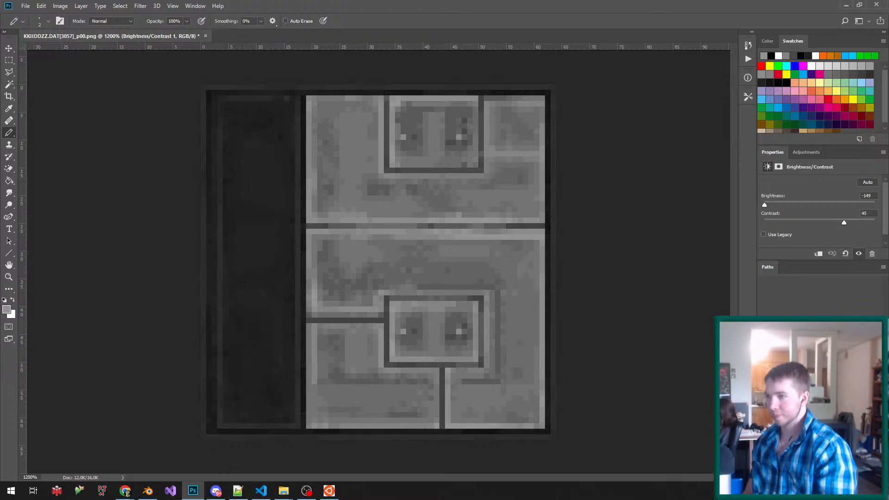
{"action": "key", "text": "ctrl+z"}
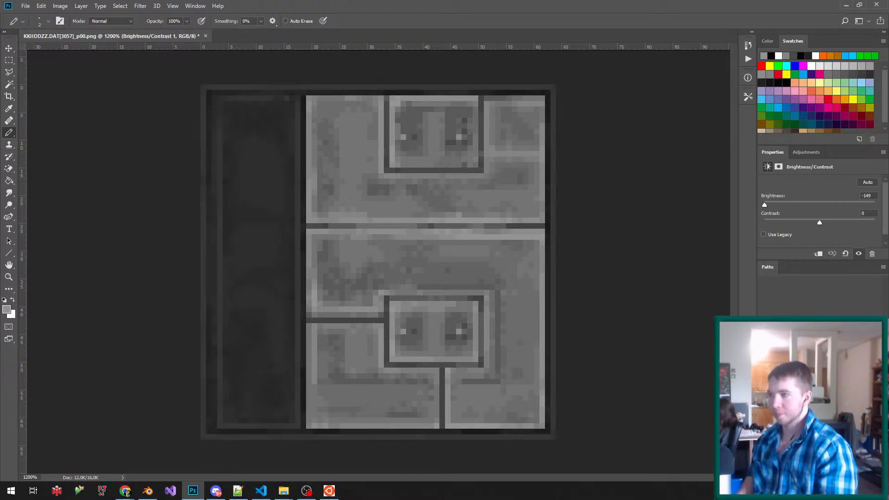
- Add a second Brightness/Contrast adjustment layer to the panel texture with brightness 24 and contrast 65
{"action": "left_click", "coordinate": [836, 476]}
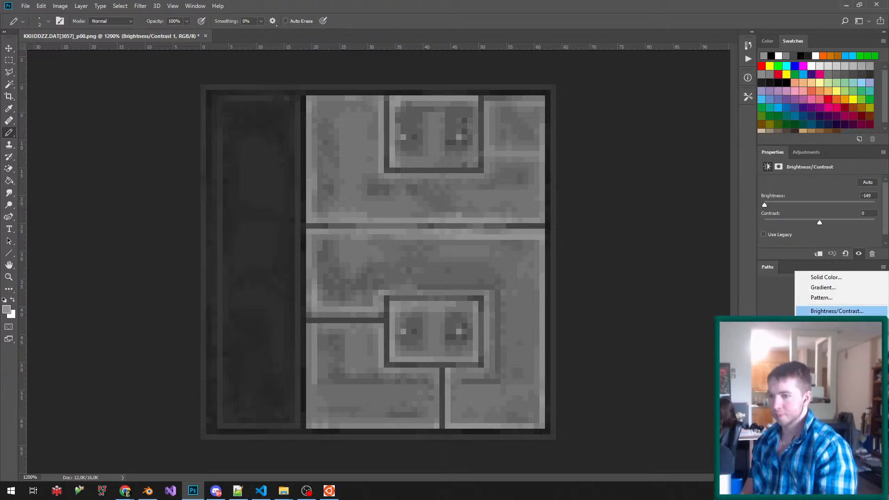
{"action": "left_click", "coordinate": [836, 311]}
{"action": "left_click_drag", "start_coordinate": [821, 223], "coordinate": [831, 204]}
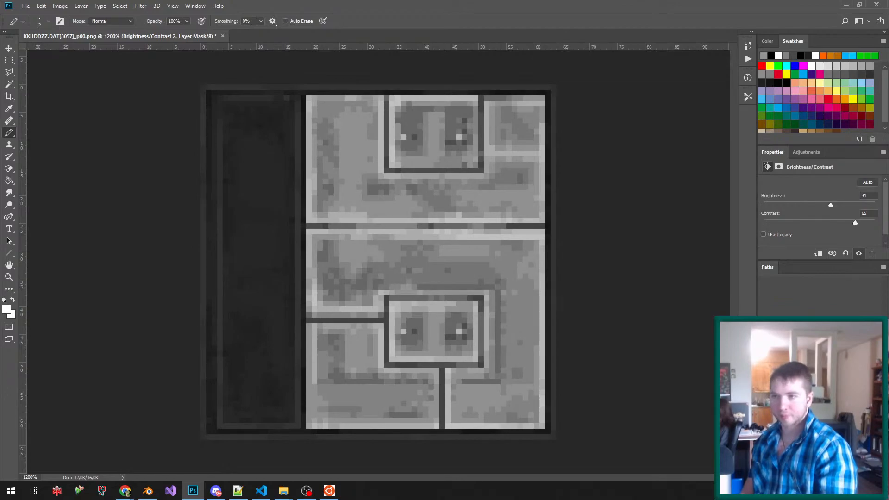
{"action": "left_click_drag", "start_coordinate": [831, 205], "coordinate": [828, 205]}
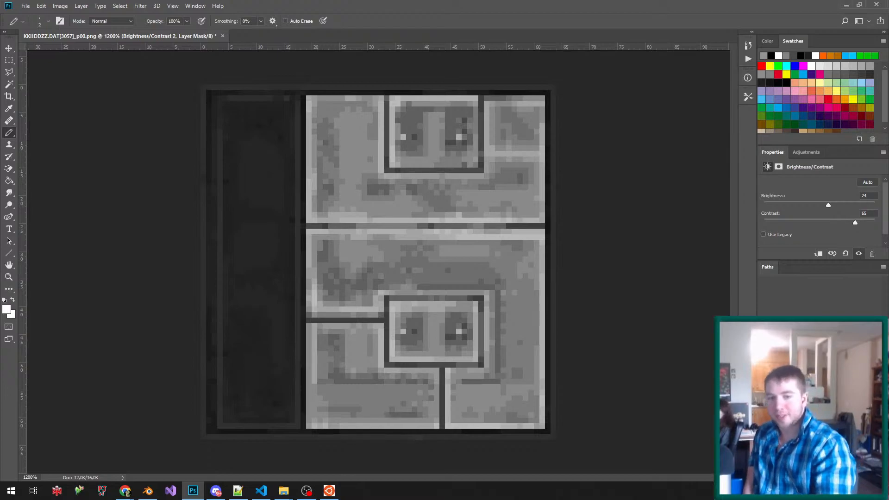
- Export the texture as a PNG to the Desktop, overwriting the existing sdag.png
{"action": "left_click", "coordinate": [25, 6]}
{"action": "mouse_move", "coordinate": [81, 130]}
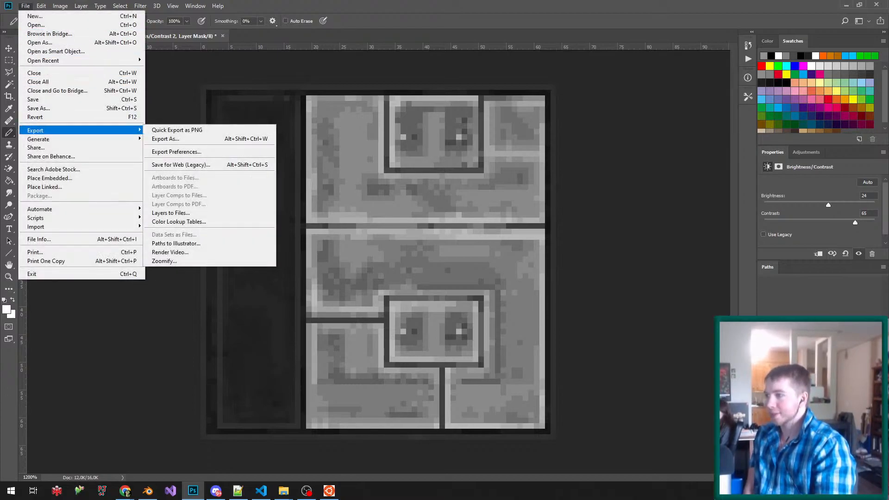
{"action": "left_click", "coordinate": [209, 130]}
{"action": "type", "text": "sdag"}
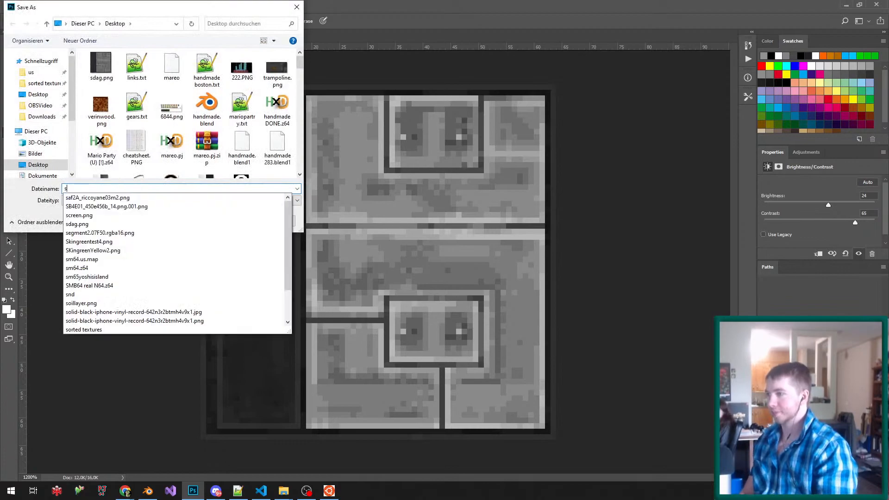
{"action": "key", "text": "Return"}
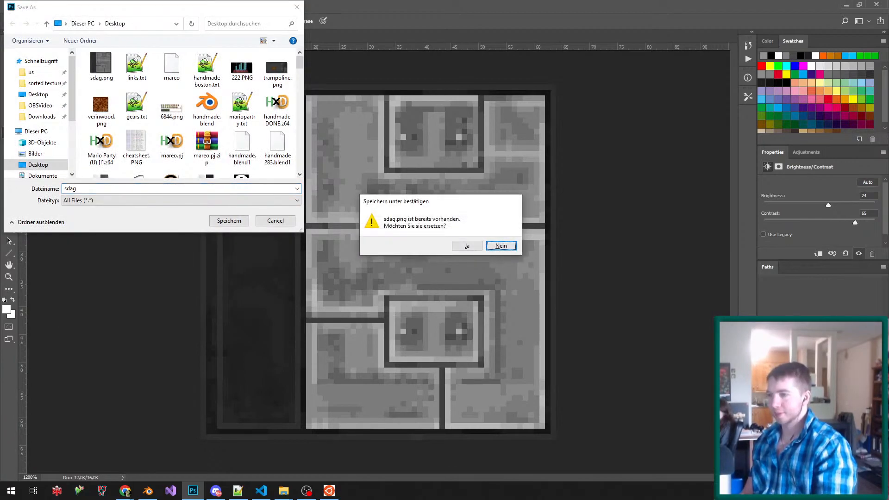
{"action": "key", "text": "Left"}
{"action": "key", "text": "Return"}
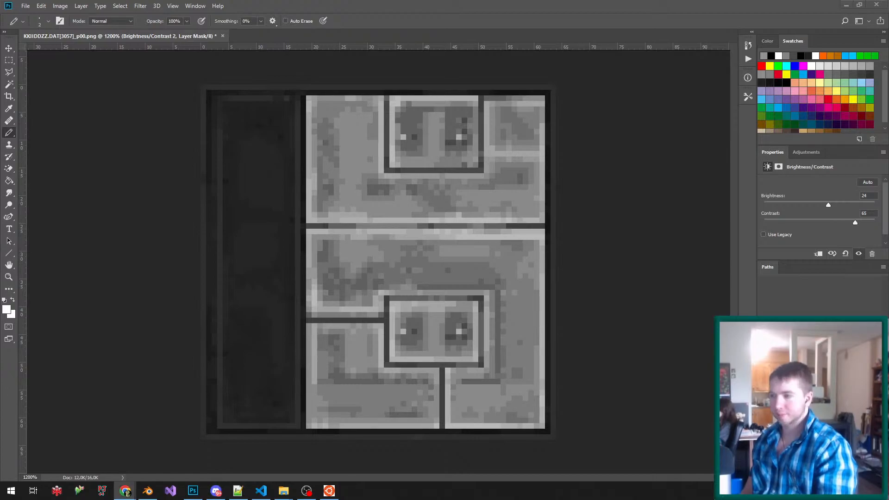
- Return to Blender and load sdag.png from the Desktop as the texture of f3dlite_material.044
{"action": "left_click", "coordinate": [148, 491]}
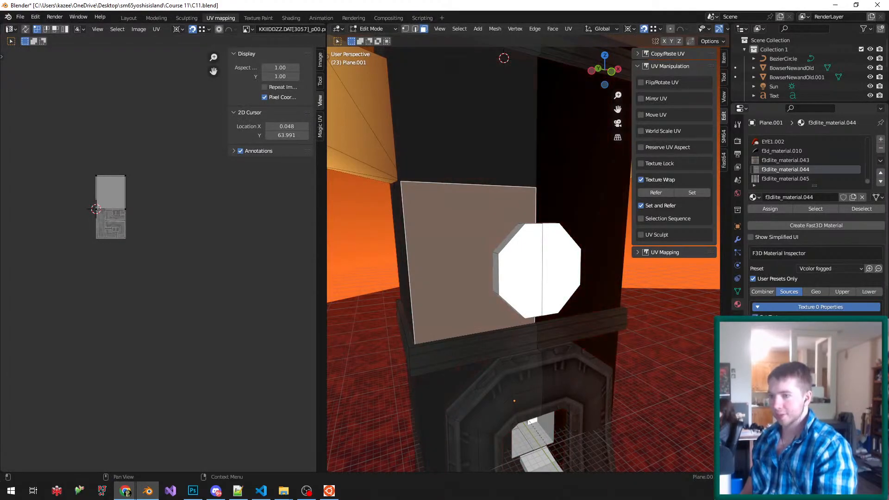
{"action": "left_click", "coordinate": [227, 341]}
{"action": "left_click", "coordinate": [230, 350]}
{"action": "left_click", "coordinate": [563, 80]}
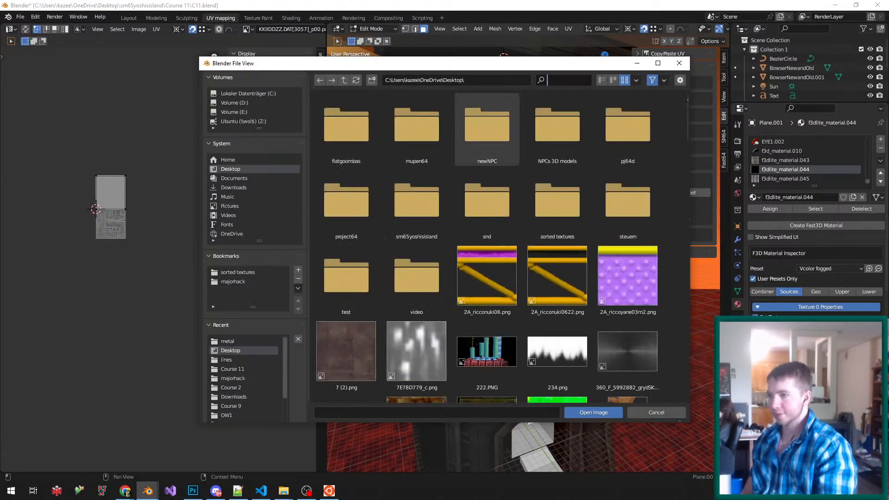
{"action": "type", "text": "sda"}
{"action": "double_click", "coordinate": [346, 125]}
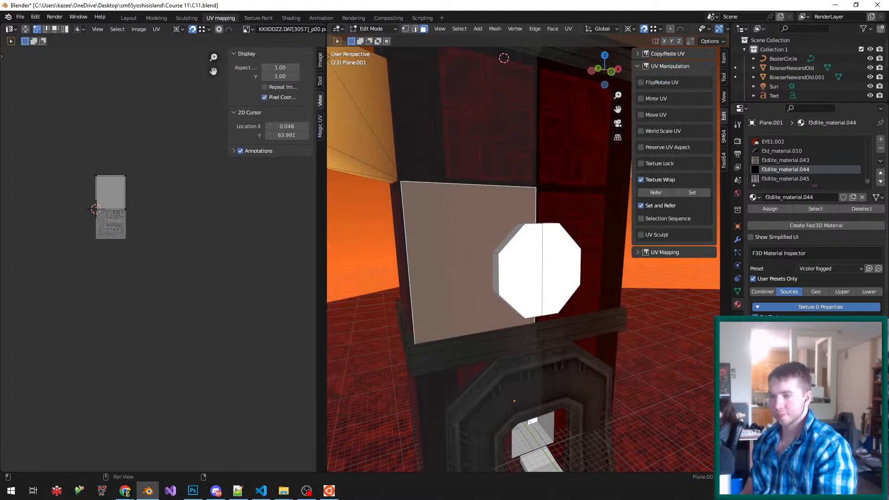
- Set the wall material's color combiner to A Shade Color, B Primitive Color, C Texture 0 Color and D Primitive Color
{"action": "left_click", "coordinate": [762, 291]}
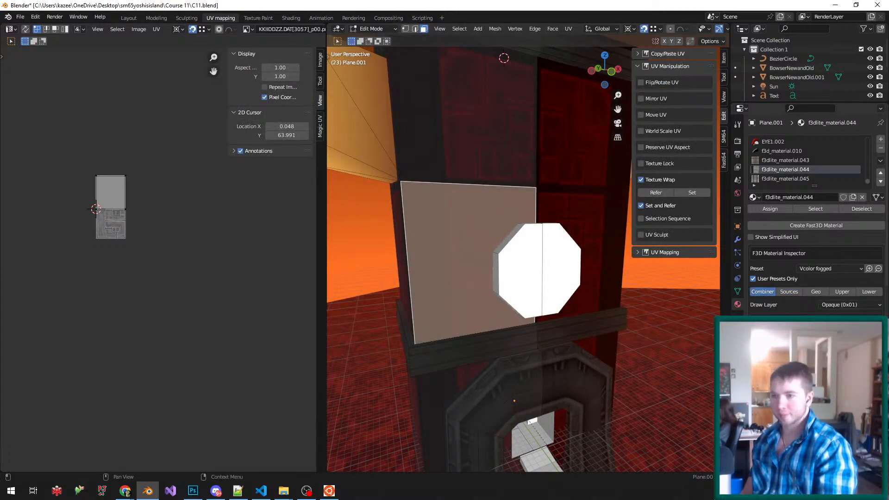
{"action": "scroll", "coordinate": [816, 223], "scroll_direction": "down", "scroll_amount": 4}
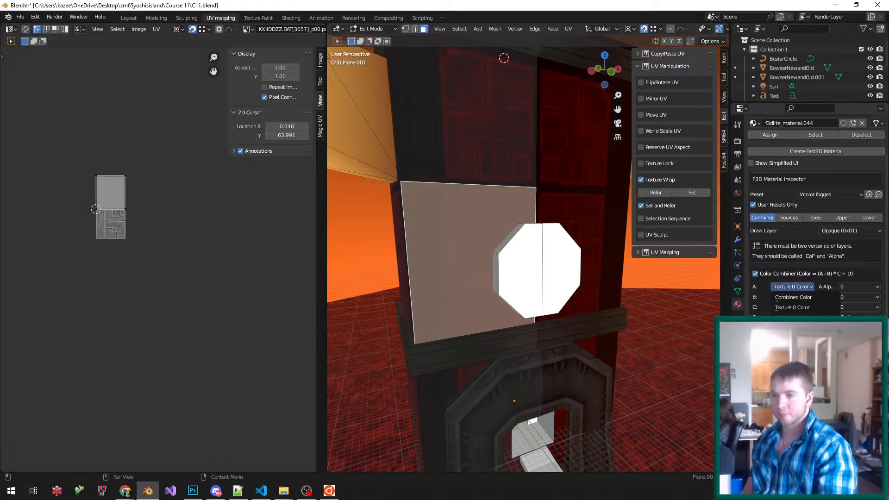
{"action": "left_click", "coordinate": [803, 307]}
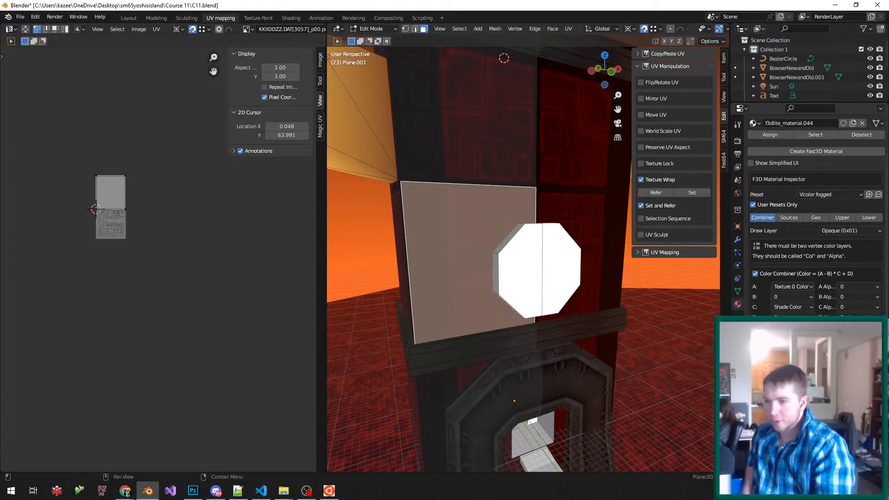
{"action": "left_click", "coordinate": [792, 369]}
{"action": "left_click", "coordinate": [754, 317]}
{"action": "left_click", "coordinate": [792, 286]}
{"action": "left_click", "coordinate": [793, 307]}
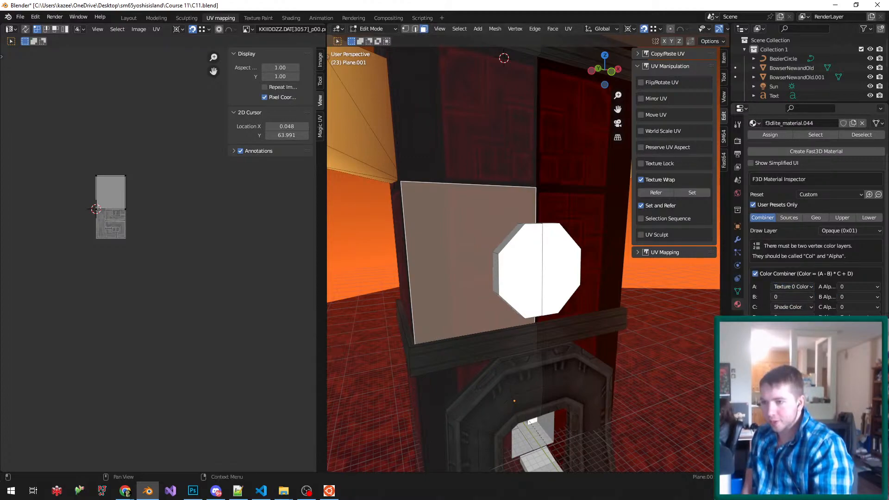
{"action": "left_click", "coordinate": [792, 307]}
{"action": "left_click", "coordinate": [772, 286]}
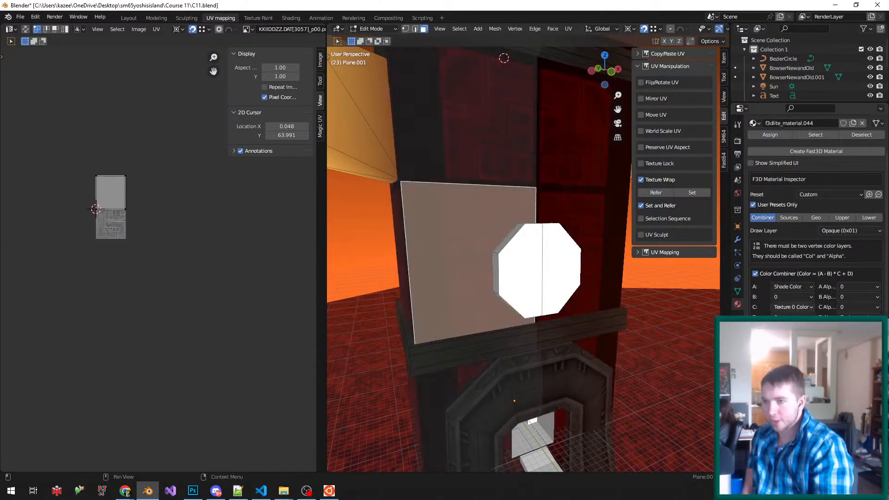
{"action": "left_click", "coordinate": [792, 296]}
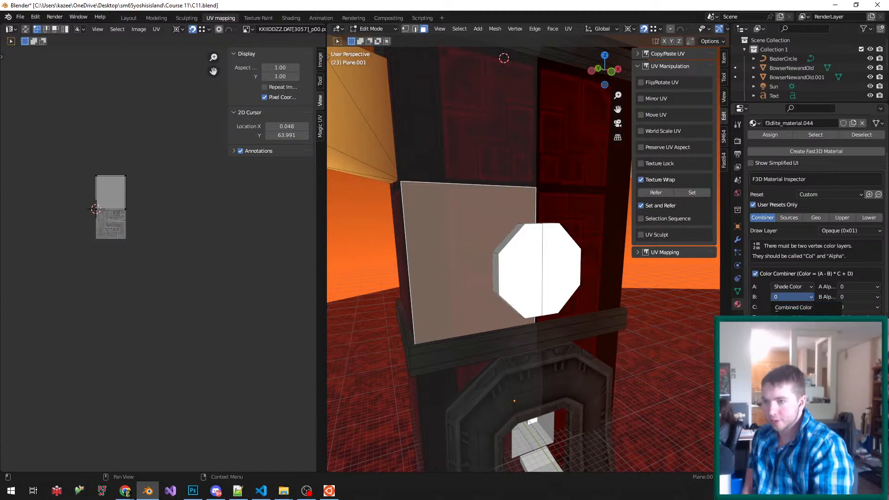
{"action": "left_click", "coordinate": [793, 335]}
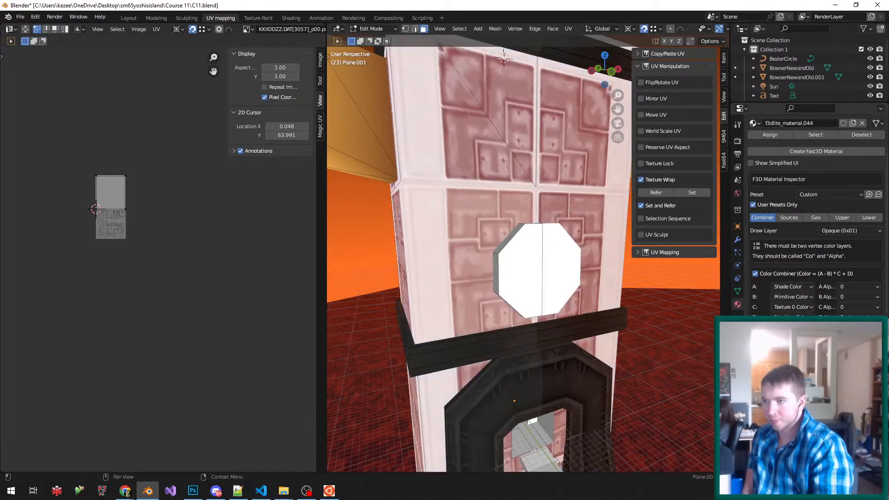
- Darken the wall material's primitive color to black, leave Edit Mode and save the file
{"action": "left_click", "coordinate": [789, 218]}
{"action": "left_click", "coordinate": [839, 389]}
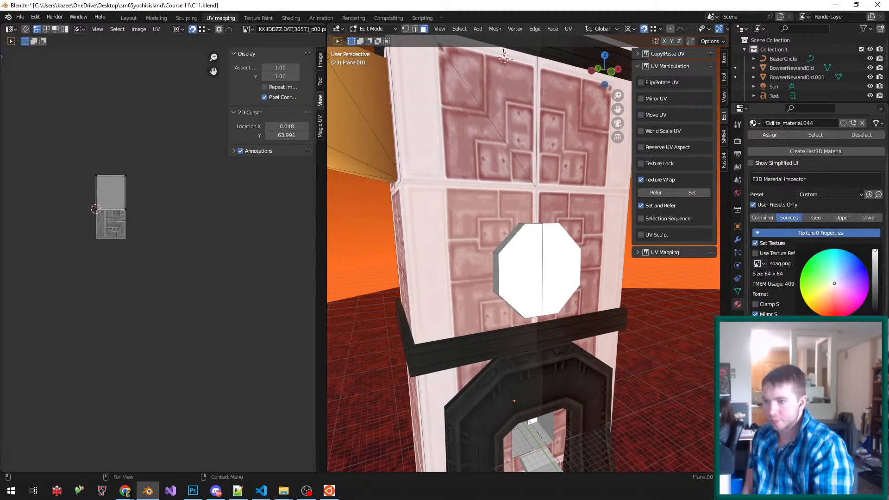
{"action": "left_click_drag", "start_coordinate": [875, 251], "coordinate": [874, 315]}
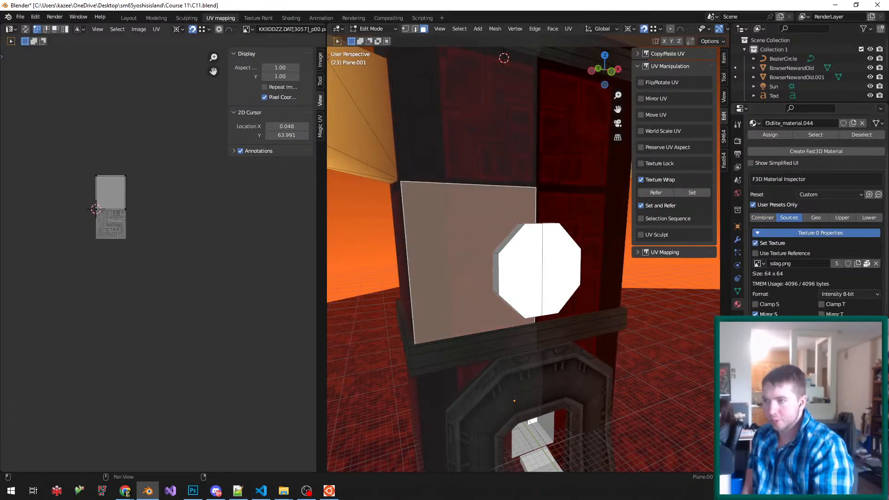
{"action": "key", "text": "Tab"}
{"action": "key", "text": "ctrl+s"}
- Try a different input for C in the wall material's color combiner and set it back to Texture 0 Color
{"action": "left_click", "coordinate": [762, 205]}
{"action": "left_click", "coordinate": [793, 366]}
{"action": "left_click", "coordinate": [792, 348]}
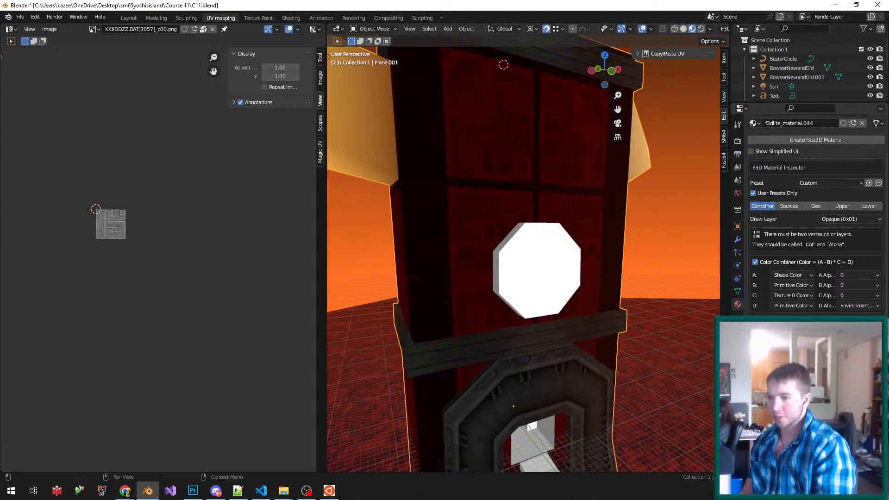
{"action": "left_click", "coordinate": [792, 358]}
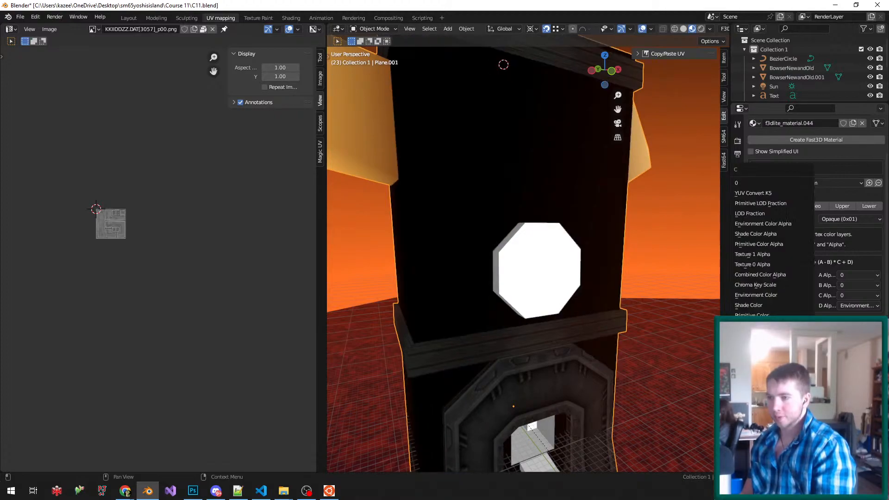
{"action": "left_click", "coordinate": [753, 336]}
- Save the file, select every face sharing the tower wall material and enter Vertex Paint mode
{"action": "middle_click_drag", "start_coordinate": [556, 234], "coordinate": [540, 259]}
{"action": "scroll", "coordinate": [563, 243], "scroll_direction": "down", "scroll_amount": 1}
{"action": "key", "text": "ctrl+s"}
{"action": "middle_click_drag", "start_coordinate": [582, 291], "coordinate": [592, 278], "text": "shift"}
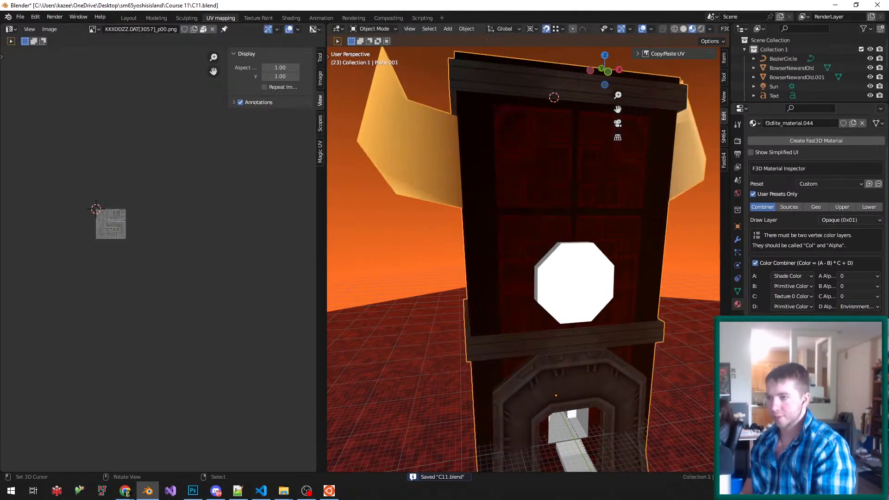
{"action": "key", "text": "Tab"}
{"action": "key", "text": "shift+g"}
{"action": "key", "text": "m"}
{"action": "key", "text": "Tab"}
{"action": "key", "text": "v"}
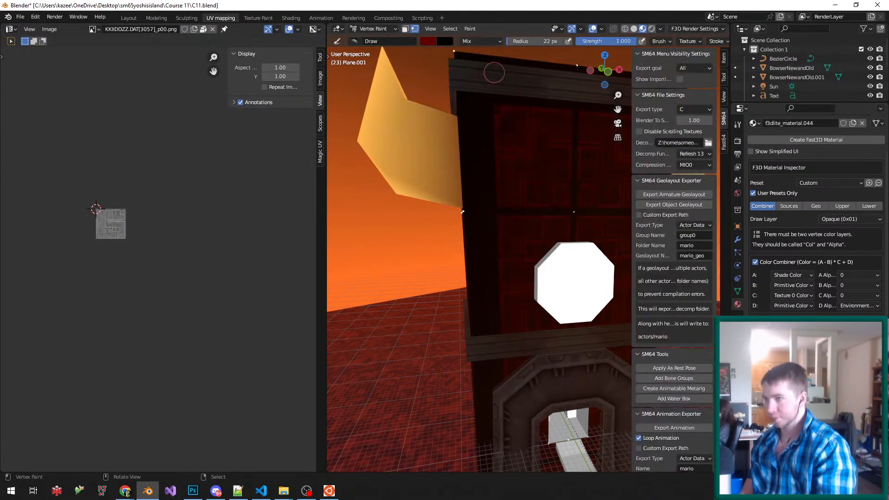
- Brighten the vertex paint color to pure red, trying blue before returning to red
{"action": "left_click", "coordinate": [428, 41]}
{"action": "left_click_drag", "start_coordinate": [447, 161], "coordinate": [471, 160]}
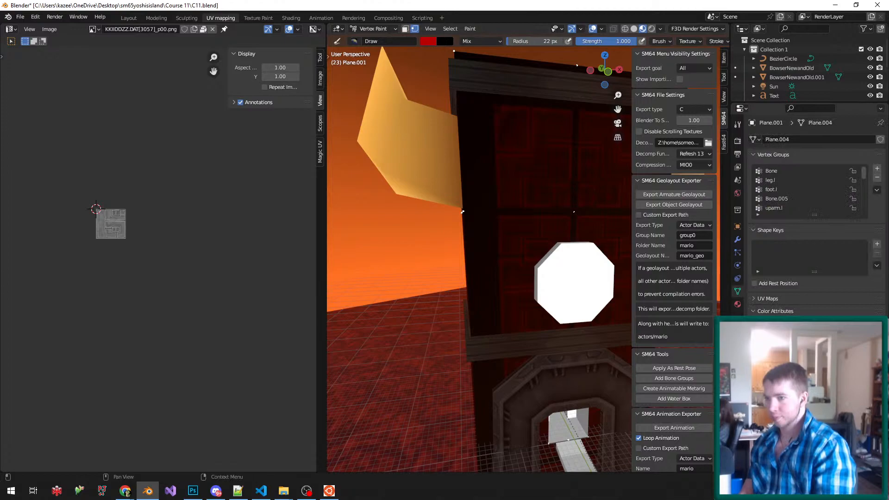
{"action": "left_click", "coordinate": [428, 41]}
{"action": "left_click_drag", "start_coordinate": [499, 76], "coordinate": [499, 51]}
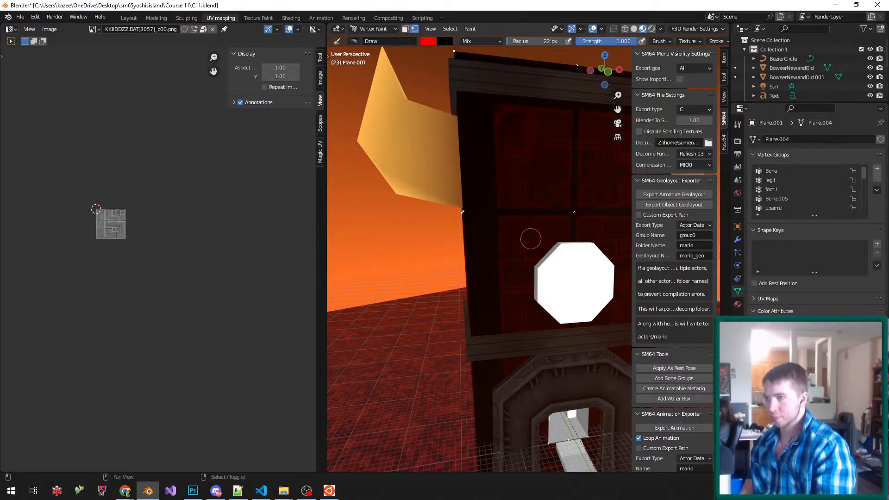
{"action": "left_click", "coordinate": [428, 41]}
{"action": "left_click", "coordinate": [476, 78]}
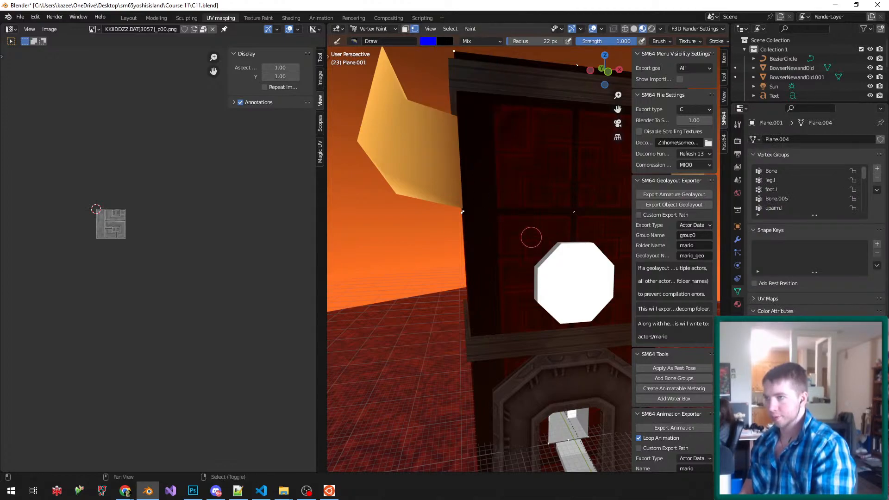
{"action": "left_click", "coordinate": [428, 41]}
{"action": "left_click", "coordinate": [459, 119]}
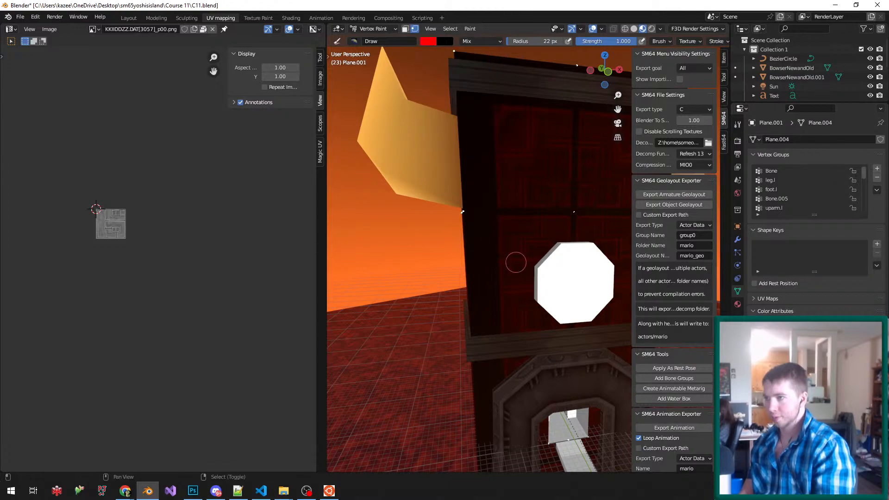
- Show the settings of the wall material f3dlite_material.044 and save the file
{"action": "left_click", "coordinate": [737, 304]}
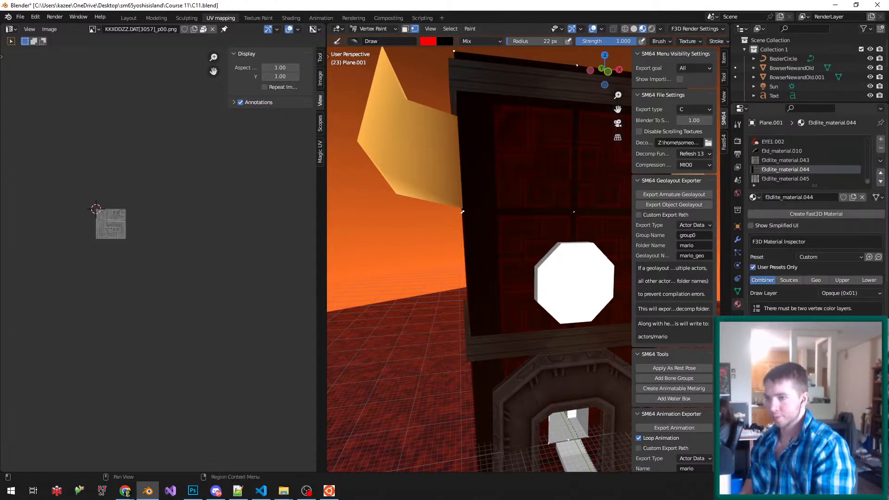
{"action": "middle_click_drag", "start_coordinate": [493, 276], "coordinate": [506, 269]}
{"action": "key", "text": "ctrl+s"}
{"action": "scroll", "coordinate": [816, 213], "scroll_direction": "down", "scroll_amount": 2}
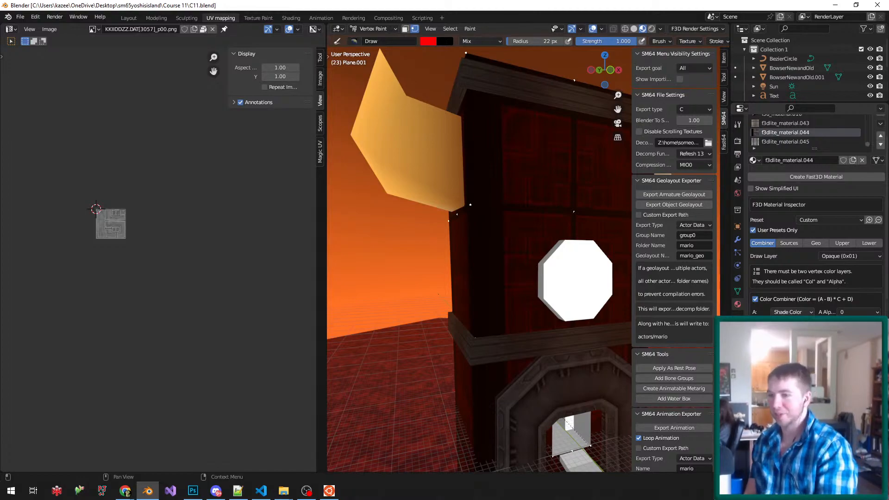
- Try a bright red primitive color on the wall material and darken it again
{"action": "left_click", "coordinate": [788, 242]}
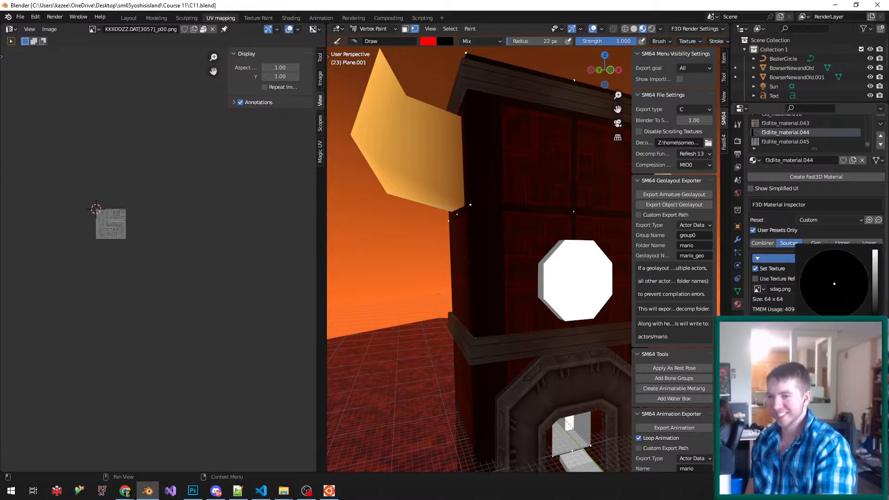
{"action": "left_click_drag", "start_coordinate": [875, 315], "coordinate": [875, 251]}
{"action": "left_click_drag", "start_coordinate": [834, 284], "coordinate": [835, 316]}
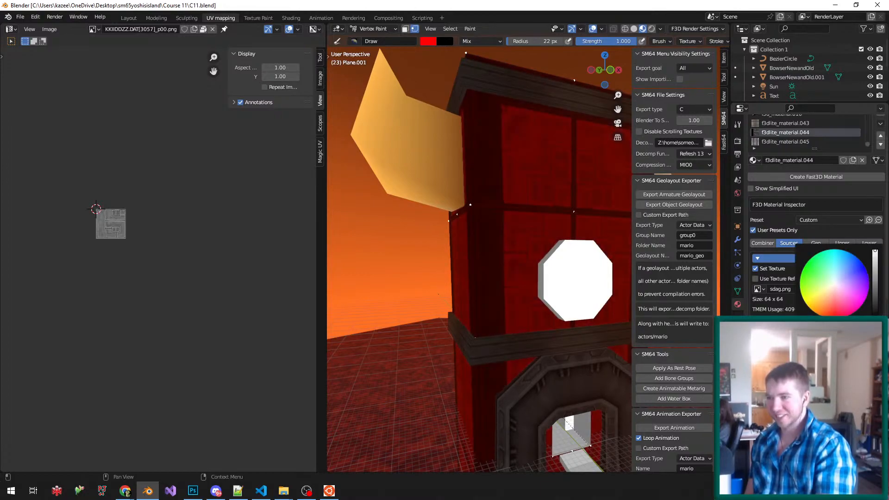
{"action": "left_click_drag", "start_coordinate": [874, 250], "coordinate": [874, 316]}
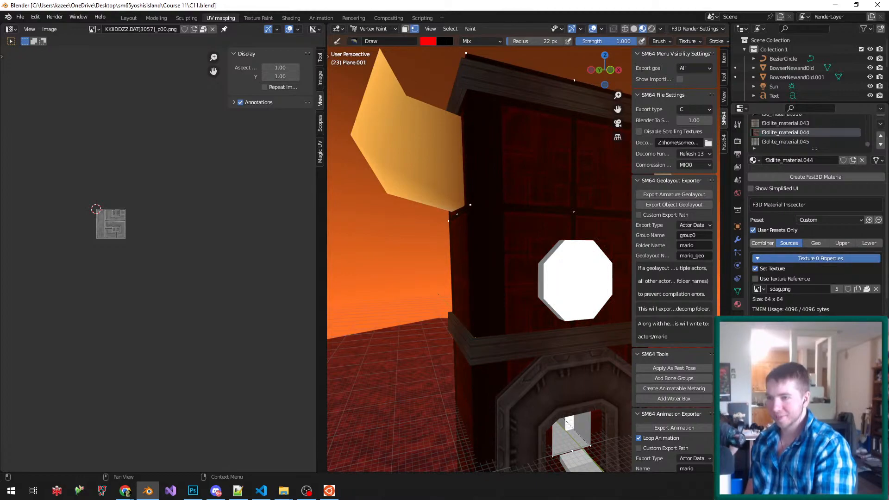
- Look through the wall material's combiner, source and geometry settings, toggling Lighting on and back off
{"action": "left_click", "coordinate": [762, 242]}
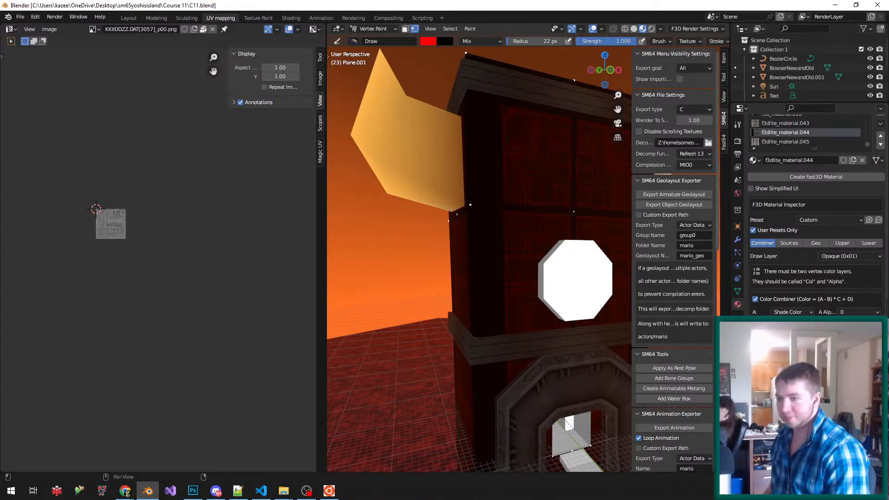
{"action": "left_click", "coordinate": [789, 243]}
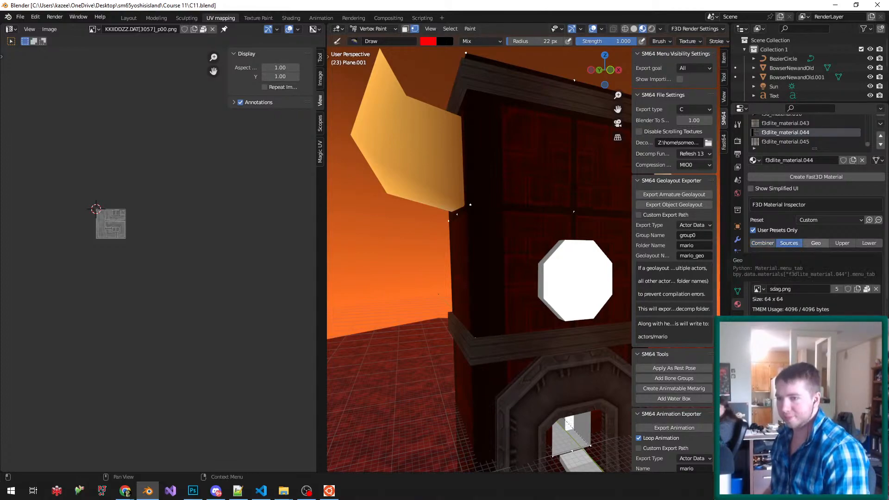
{"action": "left_click", "coordinate": [816, 243]}
{"action": "left_click", "coordinate": [753, 307]}
{"action": "left_click", "coordinate": [752, 307]}
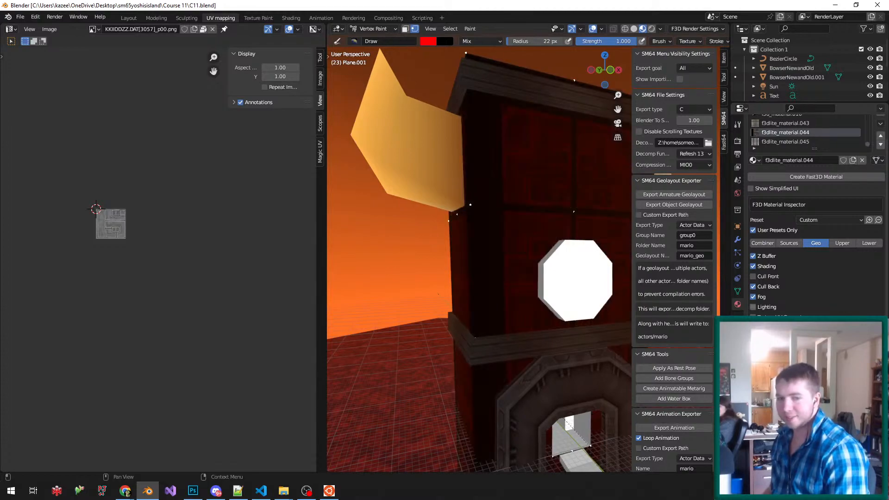
- Fill the selected wall faces with the bright red vertex color and move the wall material's primitive color to neutral black
{"action": "left_click", "coordinate": [738, 292]}
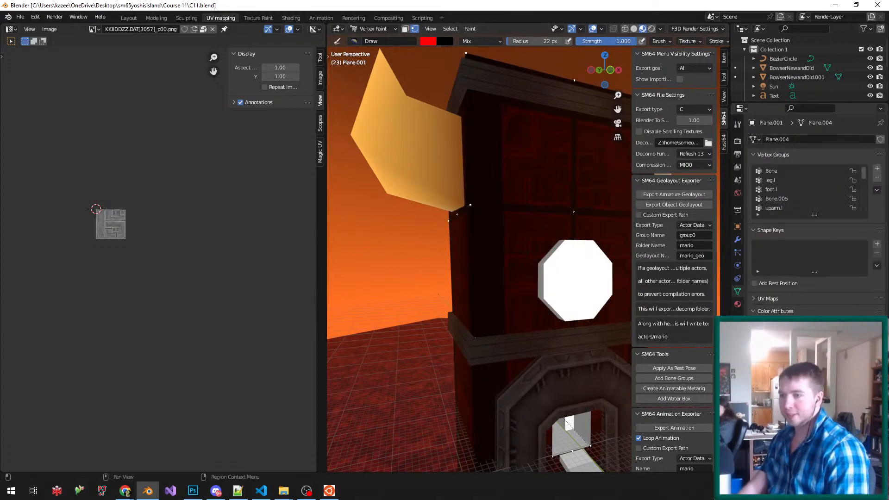
{"action": "key", "text": "shift+k"}
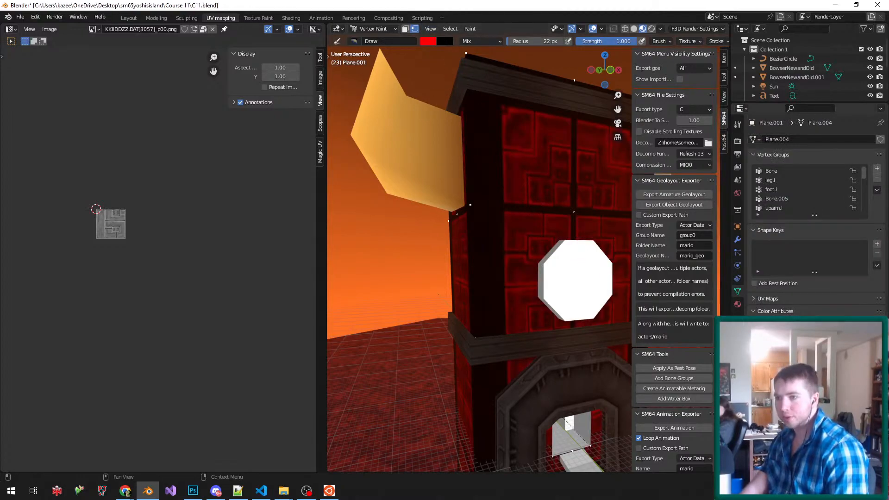
{"action": "left_click", "coordinate": [737, 304]}
{"action": "left_click", "coordinate": [789, 280]}
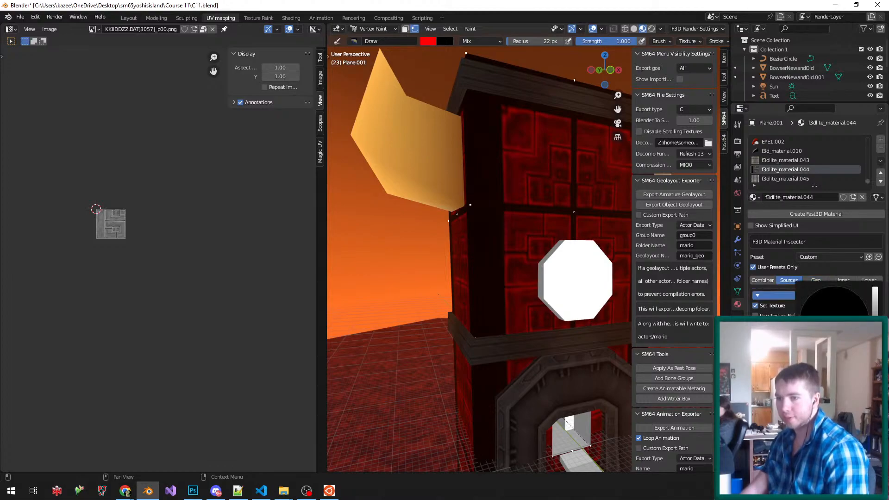
{"action": "left_click_drag", "start_coordinate": [834, 315], "coordinate": [837, 287]}
- Leave Vertex Paint mode, save the file and check the tower from a distance
{"action": "scroll", "coordinate": [449, 256], "scroll_direction": "down", "scroll_amount": 3}
{"action": "middle_click_drag", "start_coordinate": [472, 265], "coordinate": [428, 259]}
{"action": "scroll", "coordinate": [449, 256], "scroll_direction": "up", "scroll_amount": 2}
{"action": "key", "text": "v"}
{"action": "key", "text": "ctrl+s"}
{"action": "scroll", "coordinate": [467, 279], "scroll_direction": "down", "scroll_amount": 6}
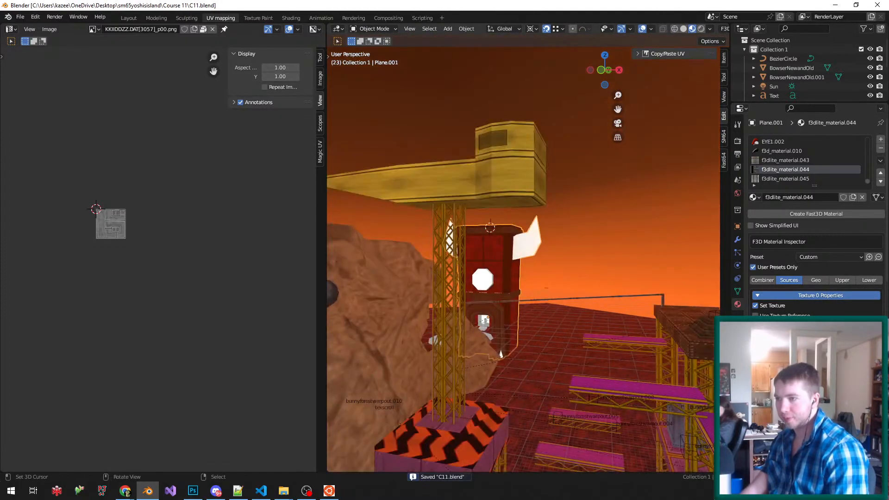
- Select a face of the middle beam, inspect its material's texture format options, then leave Edit Mode and save
{"action": "scroll", "coordinate": [482, 260], "scroll_direction": "up", "scroll_amount": 8}
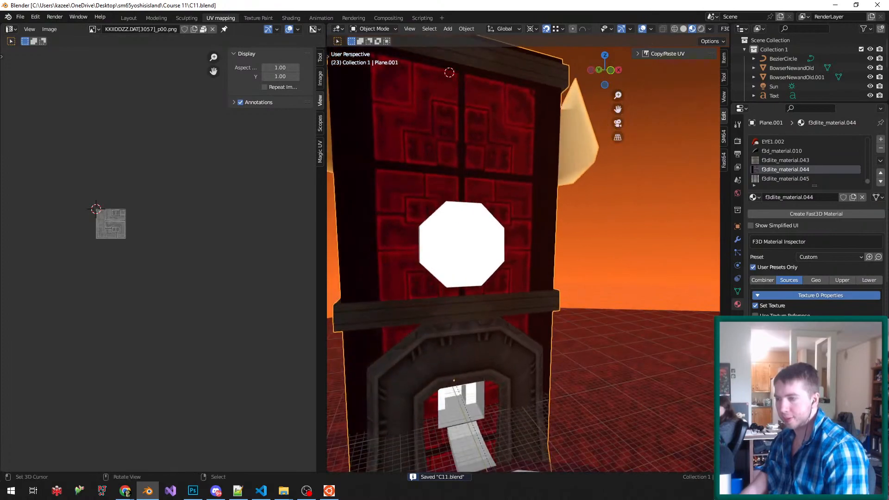
{"action": "key", "text": "Tab"}
{"action": "right_click", "coordinate": [398, 314]}
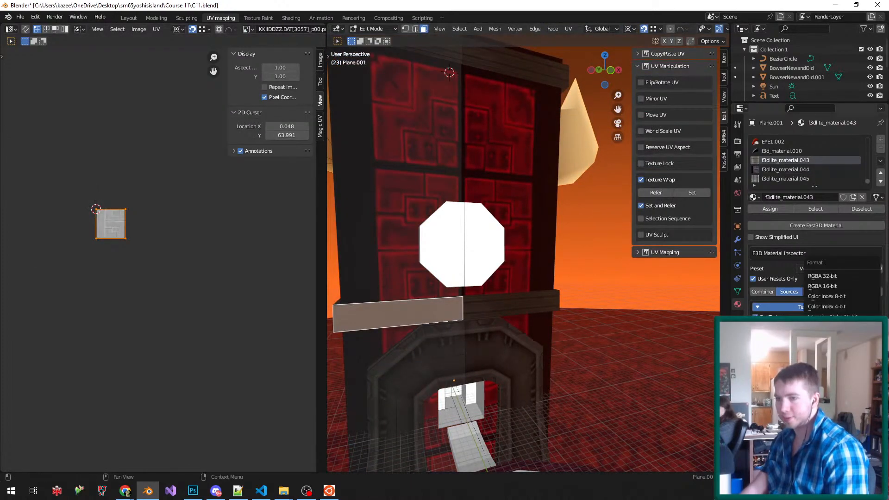
{"action": "key", "text": "Tab"}
{"action": "key", "text": "ctrl+s"}
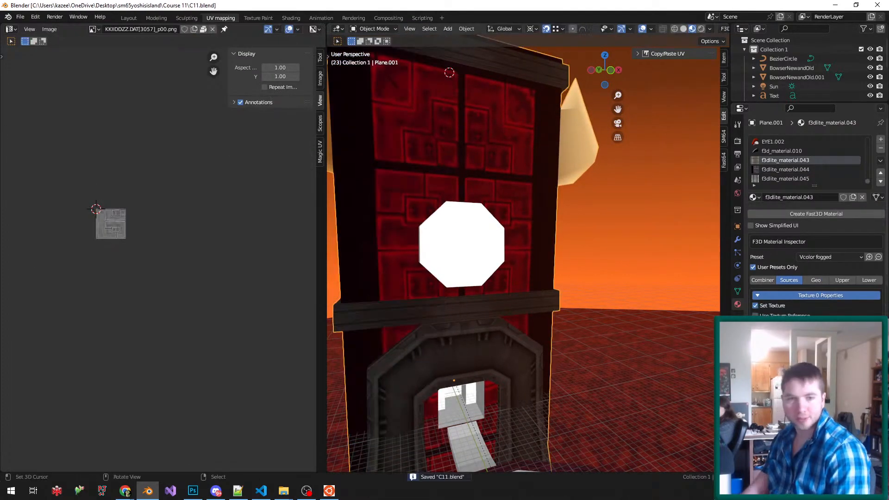
{"action": "scroll", "coordinate": [523, 253], "scroll_direction": "down", "scroll_amount": 3}
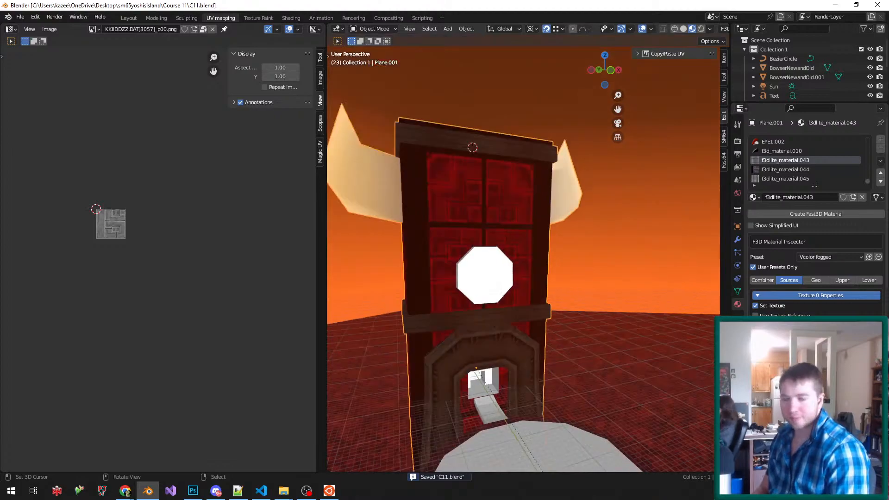
- Select all faces with the beam material and fill them with a dark gray vertex color of value 0.243
{"action": "scroll", "coordinate": [523, 253], "scroll_direction": "up", "scroll_amount": 3}
{"action": "middle_click_drag", "start_coordinate": [523, 254], "coordinate": [544, 253]}
{"action": "key", "text": "Tab"}
{"action": "key", "text": "shift+g"}
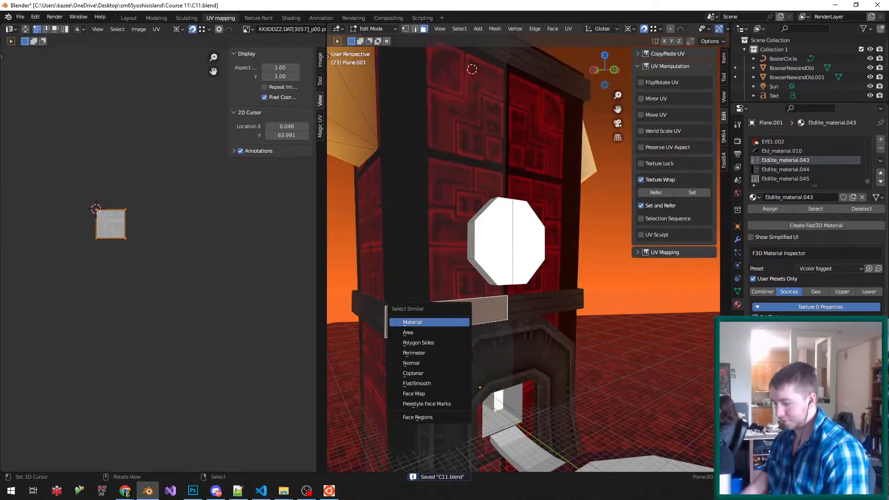
{"action": "left_click", "coordinate": [451, 322]}
{"action": "key", "text": "Tab"}
{"action": "key", "text": "v"}
{"action": "left_click", "coordinate": [427, 41]}
{"action": "mouse_move", "coordinate": [472, 152]}
{"action": "left_mouse_down"}
{"action": "mouse_move", "coordinate": [424, 152]}
{"action": "mouse_move", "coordinate": [452, 161]}
{"action": "mouse_move", "coordinate": [437, 160]}
{"action": "left_mouse_up"}
{"action": "key", "text": "ctrl+x"}
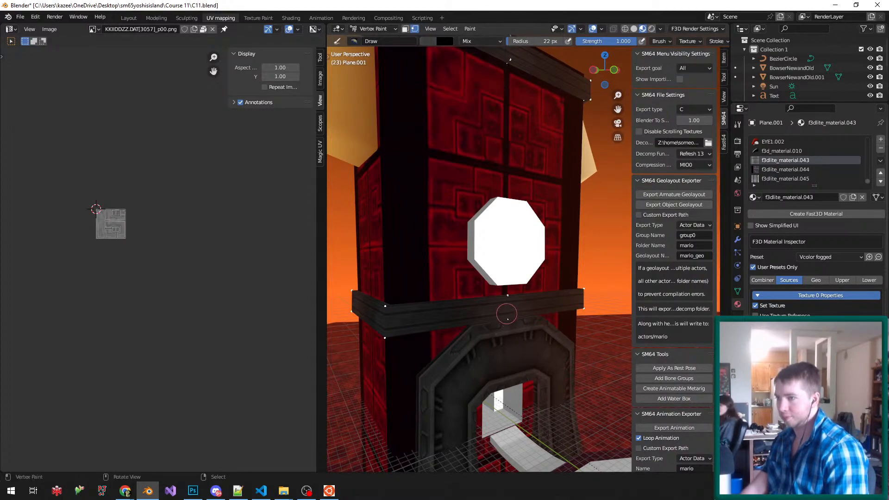
- Darken the beams' vertex color further, check them from the front and save the file
{"action": "scroll", "coordinate": [493, 230], "scroll_direction": "down", "scroll_amount": 2}
{"action": "left_click", "coordinate": [428, 41]}
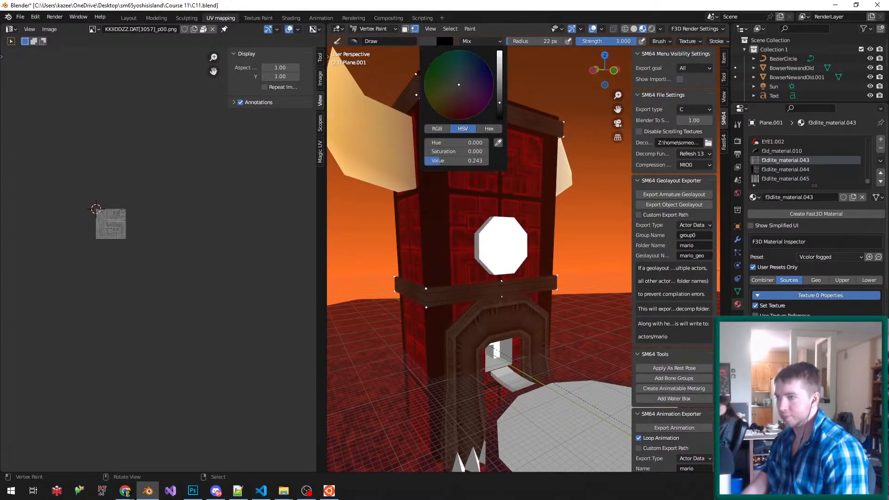
{"action": "mouse_move", "coordinate": [508, 213]}
{"action": "middle_mouse_down"}
{"action": "mouse_move", "coordinate": [417, 199]}
{"action": "mouse_move", "coordinate": [476, 199]}
{"action": "middle_mouse_up"}
{"action": "scroll", "coordinate": [453, 198], "scroll_direction": "down", "scroll_amount": 5}
{"action": "scroll", "coordinate": [453, 199], "scroll_direction": "up", "scroll_amount": 6}
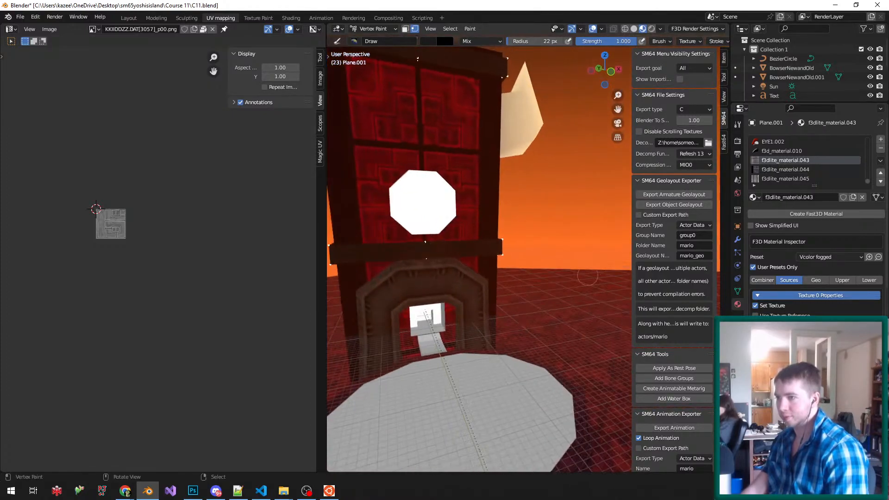
{"action": "key", "text": "ctrl+s"}
- Select all faces with the arch material, fill them with the same dark vertex color and save the file
{"action": "key", "text": "Tab"}
{"action": "right_click", "coordinate": [412, 289]}
{"action": "key", "text": "shift+g"}
{"action": "left_click", "coordinate": [412, 289]}
{"action": "key", "text": "Tab"}
{"action": "key", "text": "shift+k"}
{"action": "middle_click_drag", "start_coordinate": [432, 262], "coordinate": [468, 264]}
{"action": "scroll", "coordinate": [468, 264], "scroll_direction": "down", "scroll_amount": 4}
{"action": "scroll", "coordinate": [397, 363], "scroll_direction": "up", "scroll_amount": 4}
{"action": "key", "text": "ctrl+s"}
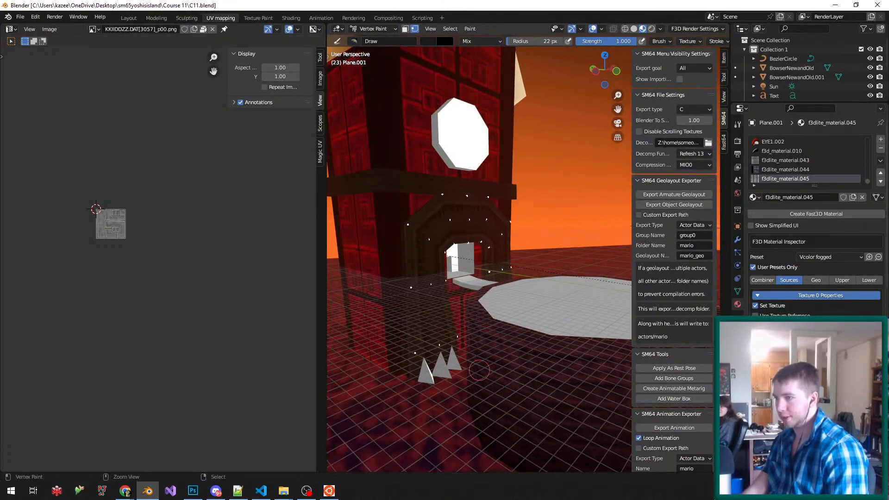
- Enter Edit Mode and select the white spikes at the arch's base with their linked faces, delimited by material
{"action": "scroll", "coordinate": [478, 306], "scroll_direction": "up", "scroll_amount": 2}
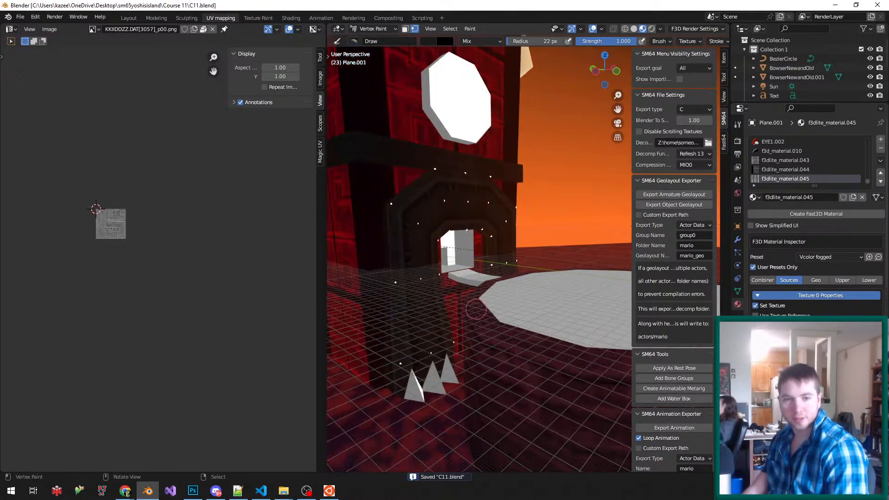
{"action": "scroll", "coordinate": [476, 309], "scroll_direction": "down", "scroll_amount": 2}
{"action": "scroll", "coordinate": [378, 347], "scroll_direction": "up", "scroll_amount": 4}
{"action": "scroll", "coordinate": [472, 358], "scroll_direction": "down", "scroll_amount": 2}
{"action": "key", "text": "Tab"}
{"action": "right_click", "coordinate": [475, 387]}
{"action": "scroll", "coordinate": [481, 384], "scroll_direction": "up", "scroll_amount": 3}
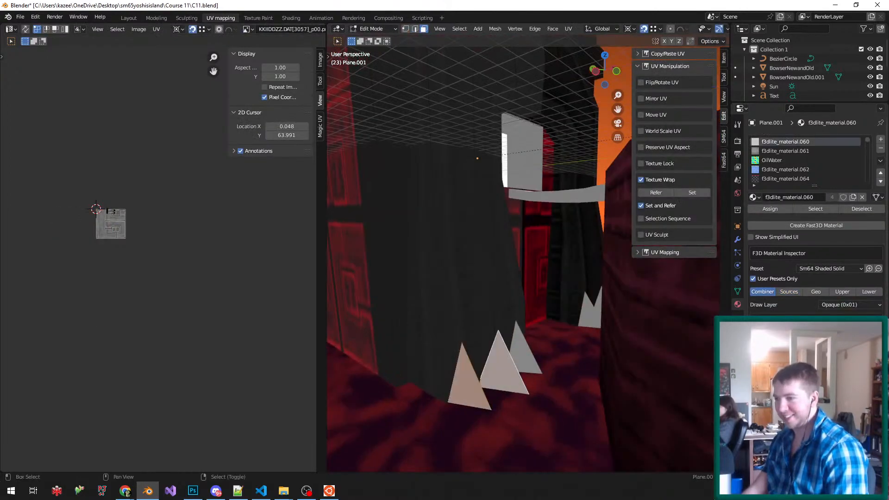
{"action": "key", "text": "ctrl+l"}
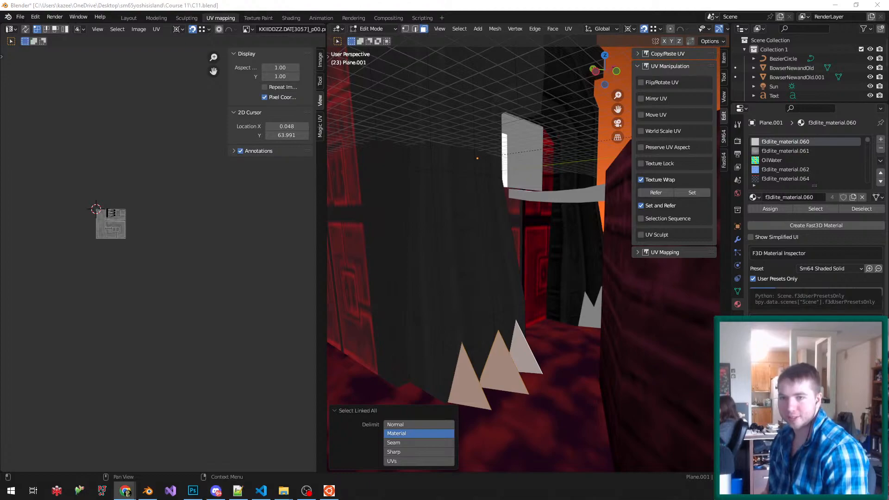
- Close the health_blue.png page in Chrome and bring up the Discord conversation showing the health meter images
{"action": "left_click", "coordinate": [125, 491]}
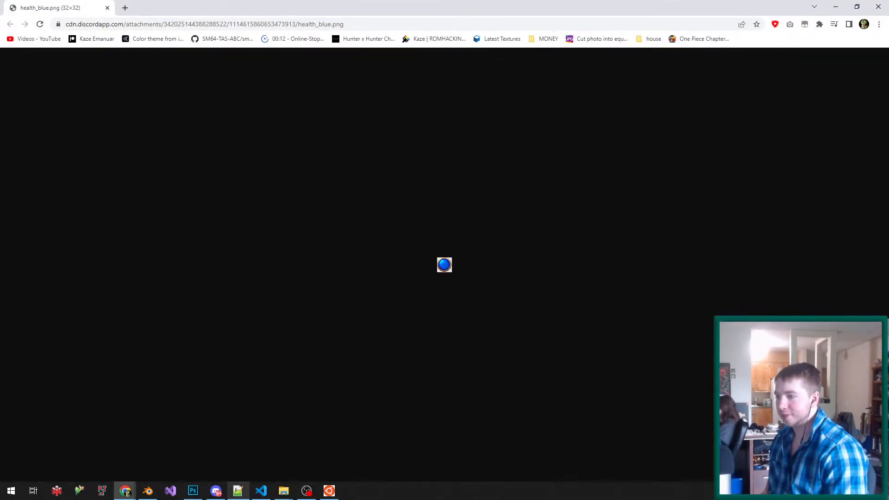
{"action": "left_click", "coordinate": [215, 491]}
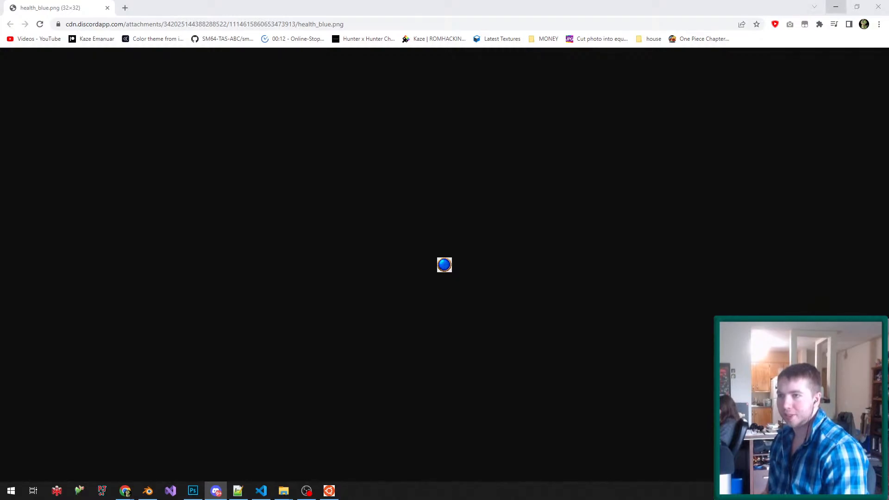
{"action": "left_click", "coordinate": [878, 6]}
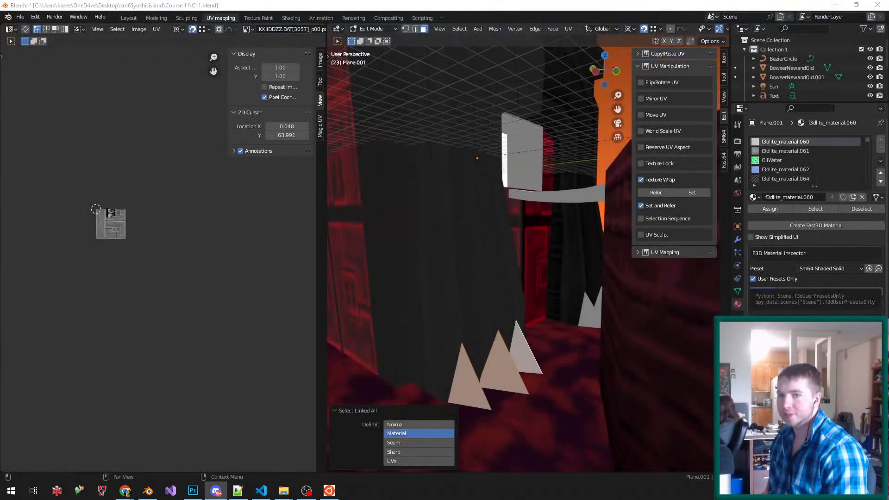
{"action": "left_click_drag", "start_coordinate": [888, 46], "coordinate": [429, 31]}
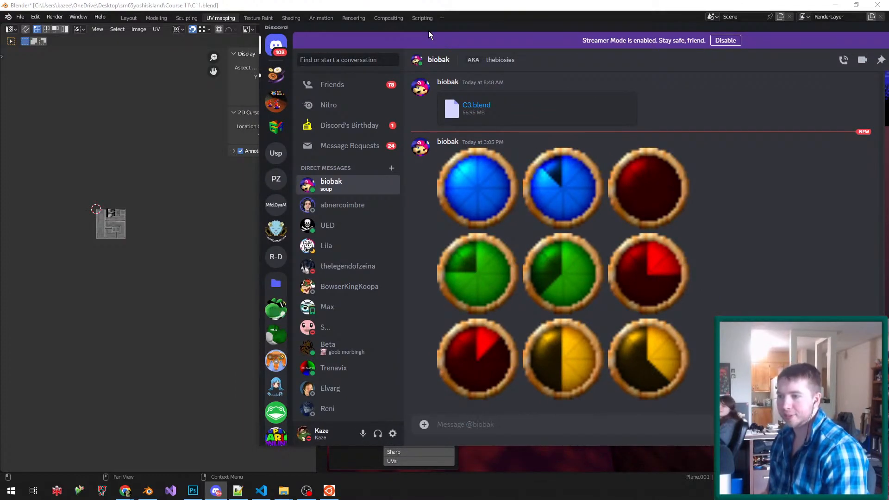
{"action": "left_click_drag", "start_coordinate": [429, 30], "coordinate": [434, 30]}
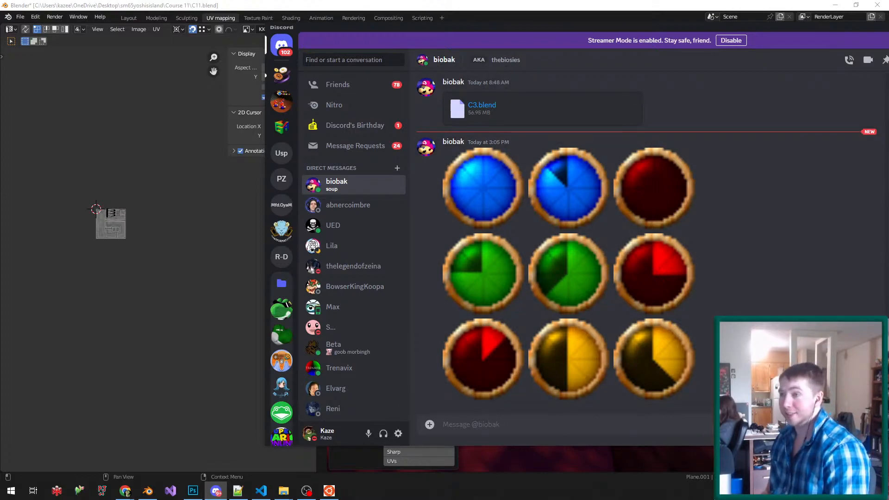
- Move the Discord window aside, view old_health.gif and both health_new.gif images in Chrome, and close them to return to Blender
{"action": "left_click_drag", "start_coordinate": [287, 28], "coordinate": [886, 37]}
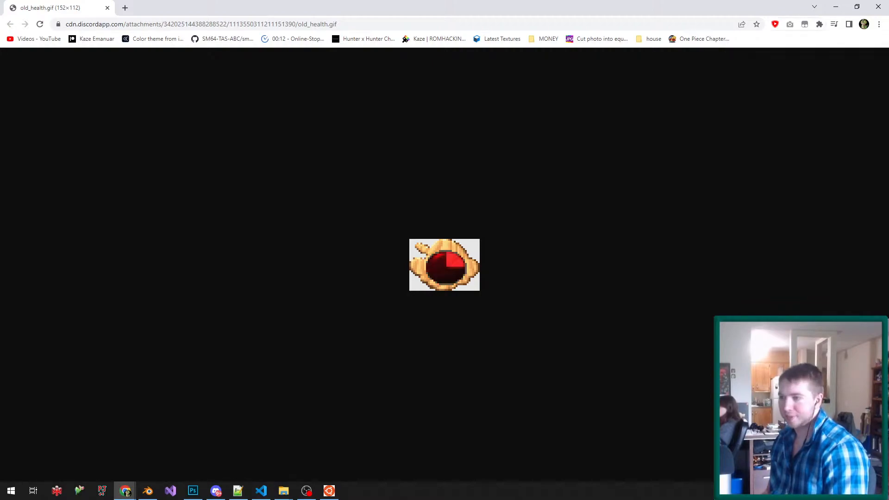
{"action": "left_click", "coordinate": [878, 7]}
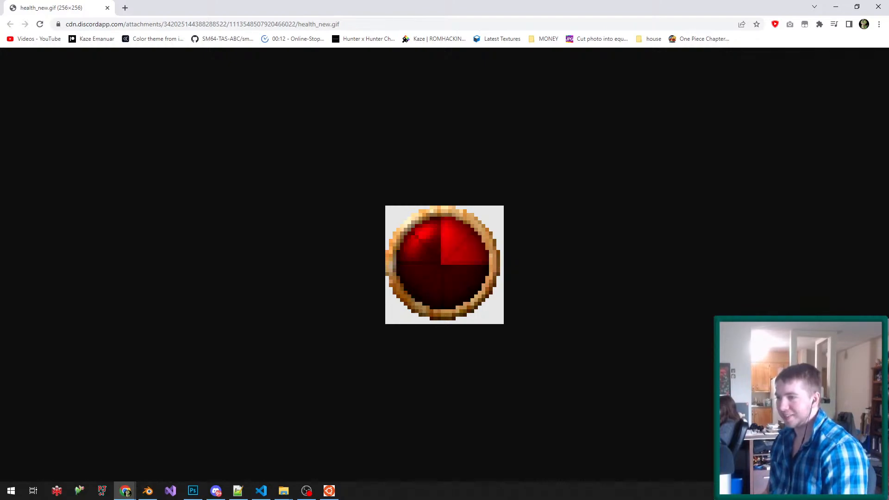
{"action": "left_click", "coordinate": [878, 7]}
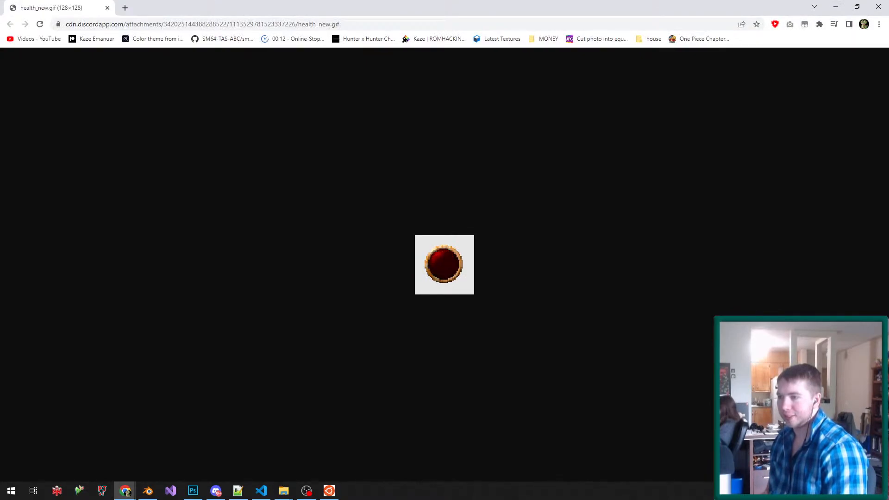
{"action": "left_click", "coordinate": [878, 7]}
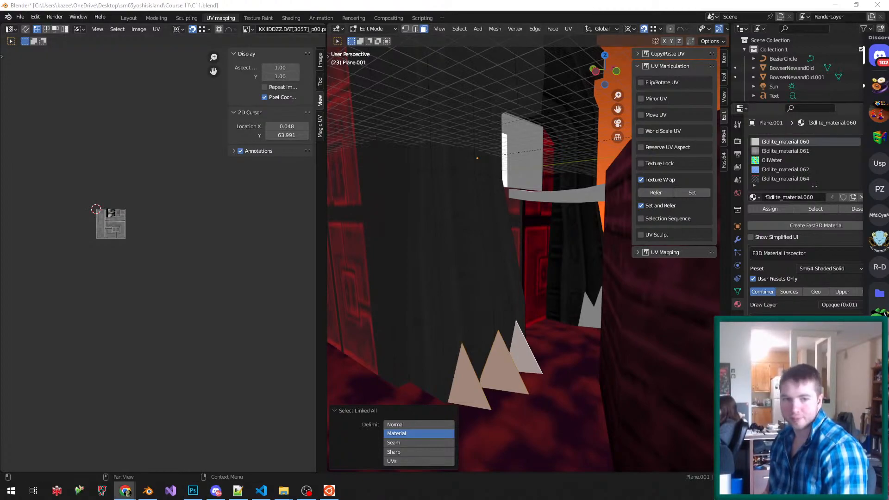
- Give the arch's base spikes the wall panel's material f3dlite_material.044 and select their linked faces, delimited by material
{"action": "mouse_move", "coordinate": [524, 260]}
{"action": "middle_mouse_down"}
{"action": "mouse_move", "coordinate": [523, 274]}
{"action": "mouse_move", "coordinate": [521, 262]}
{"action": "middle_mouse_up"}
{"action": "scroll", "coordinate": [523, 273], "scroll_direction": "up", "scroll_amount": 2}
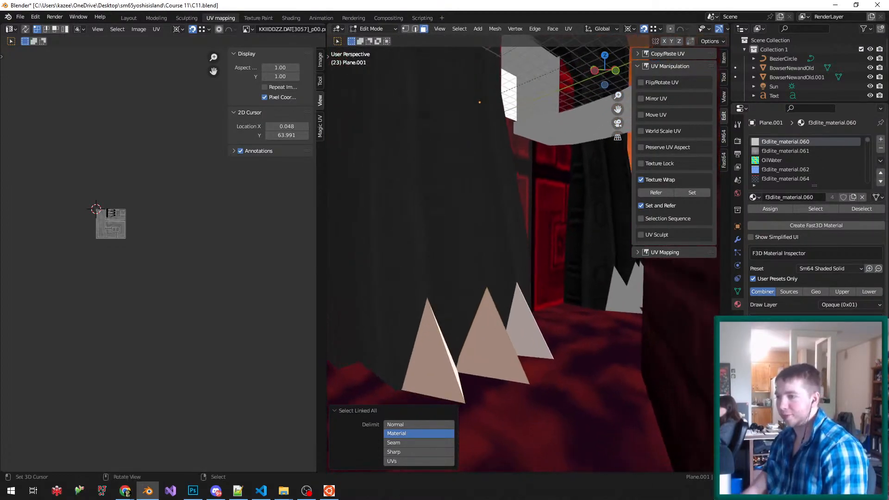
{"action": "scroll", "coordinate": [516, 327], "scroll_direction": "down", "scroll_amount": 2}
{"action": "right_click", "coordinate": [364, 234], "text": "shift"}
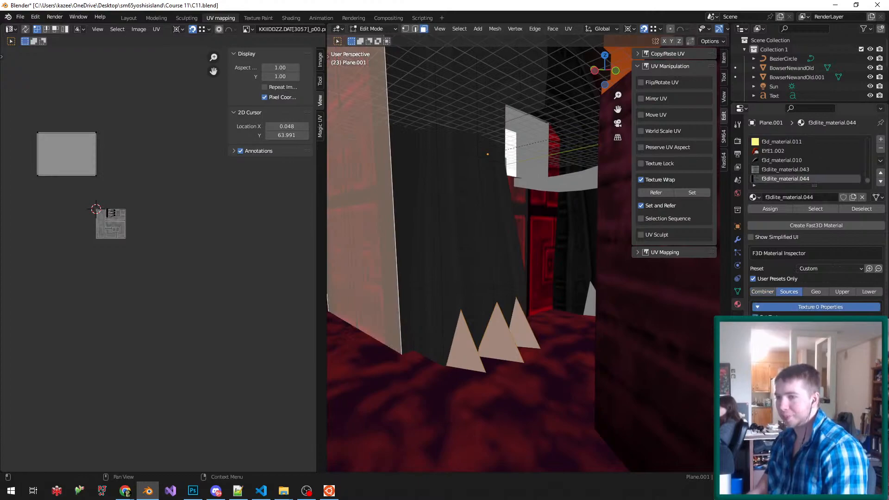
{"action": "right_click", "coordinate": [364, 234], "text": "shift"}
{"action": "scroll", "coordinate": [472, 360], "scroll_direction": "up", "scroll_amount": 1}
{"action": "right_click", "coordinate": [464, 347]}
{"action": "right_click", "coordinate": [506, 334], "text": "shift"}
{"action": "right_click", "coordinate": [533, 324], "text": "shift"}
{"action": "key", "text": "ctrl+l"}
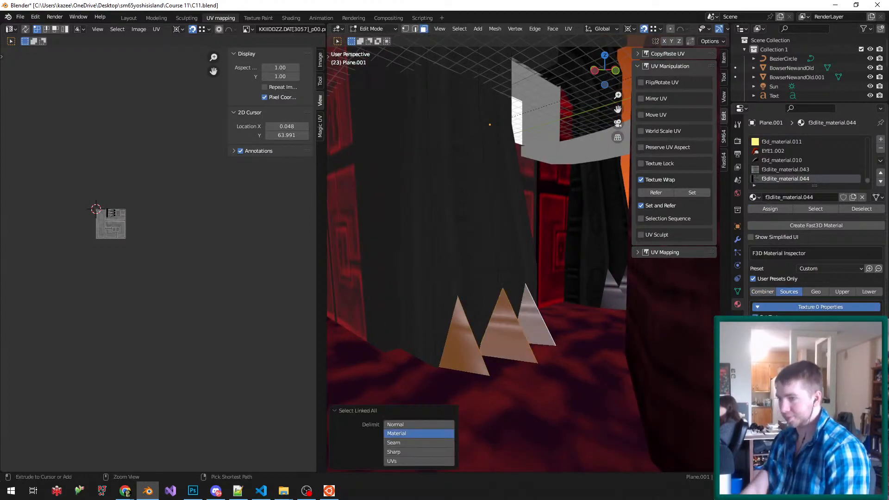
- Set the vertex paint color to bright red, try filling the spikes with it and undo the fill
{"action": "key", "text": "Tab"}
{"action": "left_click", "coordinate": [428, 40]}
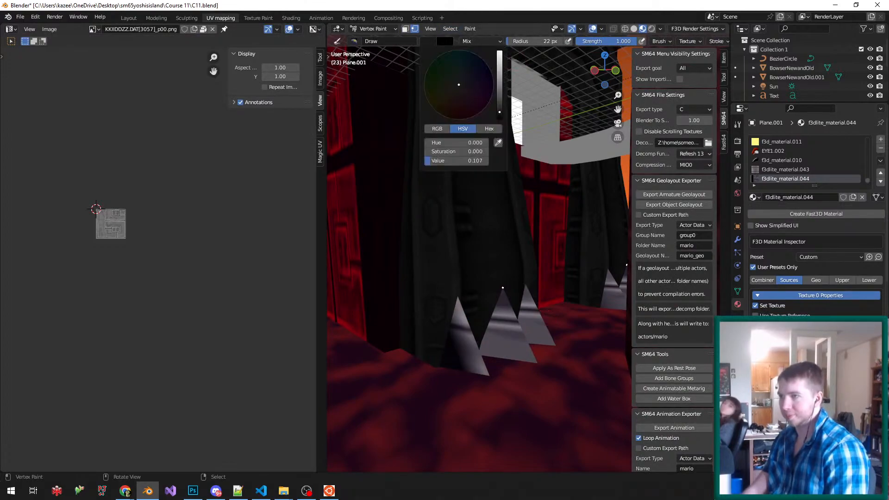
{"action": "left_click_drag", "start_coordinate": [500, 109], "coordinate": [499, 51]}
{"action": "left_click_drag", "start_coordinate": [459, 85], "coordinate": [457, 120]}
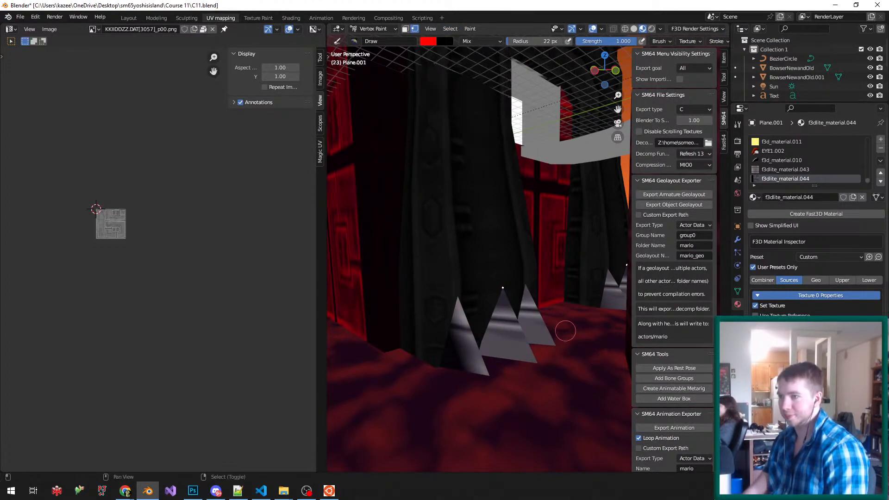
{"action": "key", "text": "shift+k"}
{"action": "key", "text": "ctrl+z"}
{"action": "key", "text": "ctrl+z"}
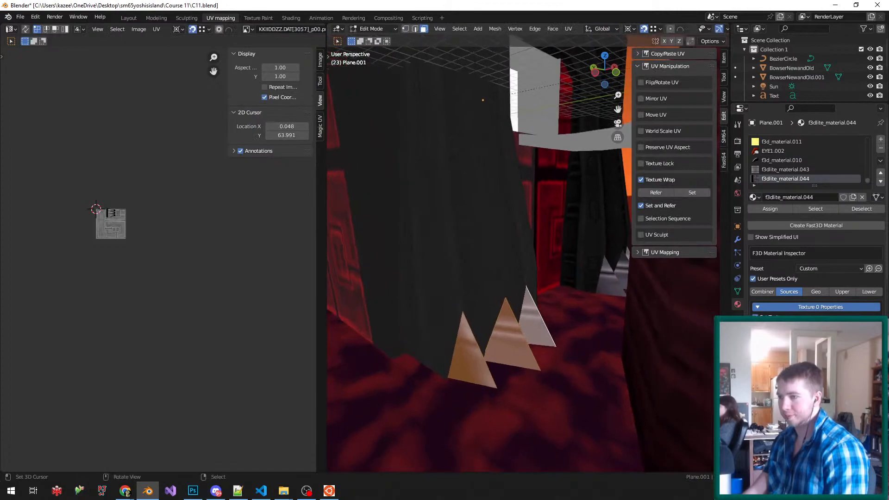
- Move the selected spikes by -100 along Y and delete the duplicate spike faces left behind them
{"action": "type", "text": "100-"}
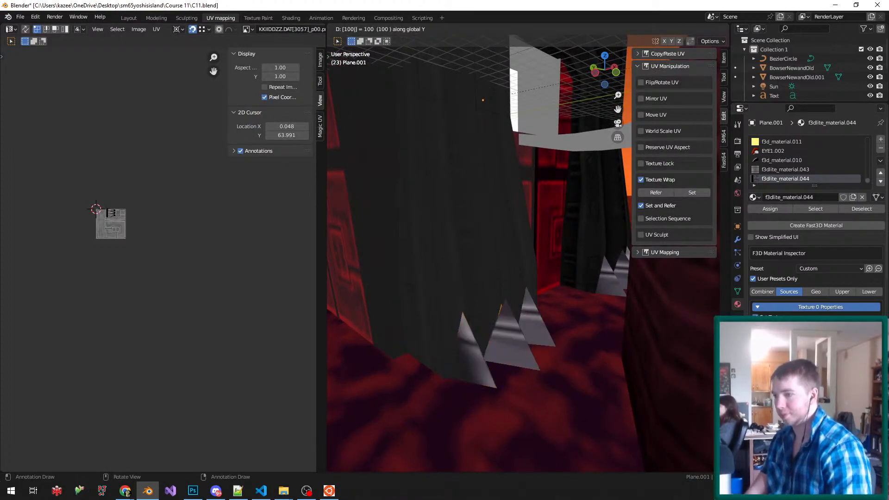
{"action": "key", "text": "Return"}
{"action": "scroll", "coordinate": [461, 326], "scroll_direction": "up", "scroll_amount": 2}
{"action": "right_click", "coordinate": [463, 338]}
{"action": "right_click", "coordinate": [526, 320], "text": "shift"}
{"action": "right_click", "coordinate": [558, 287], "text": "shift"}
{"action": "key", "text": "ctrl+l"}
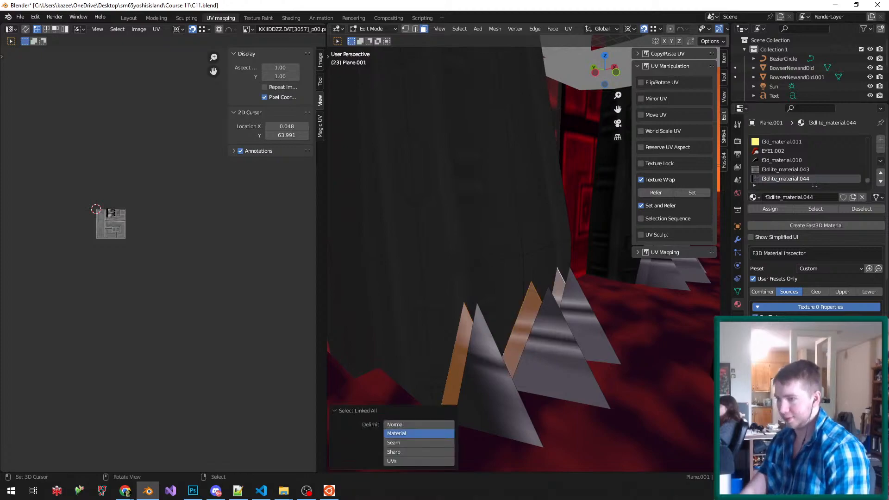
{"action": "key", "text": "x"}
{"action": "key", "text": "f"}
- Move the remaining spikes back to their original place along Y, fill them with the red vertex color and save the file
{"action": "right_click", "coordinate": [514, 310]}
{"action": "right_click", "coordinate": [491, 379]}
{"action": "right_click", "coordinate": [553, 352], "text": "shift"}
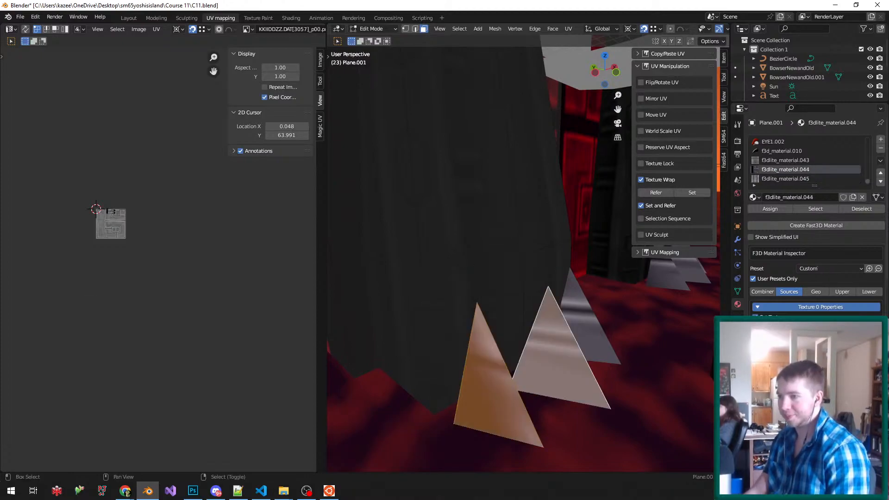
{"action": "right_click", "coordinate": [585, 314], "text": "shift"}
{"action": "key", "text": "ctrl+l"}
{"action": "key", "text": "v"}
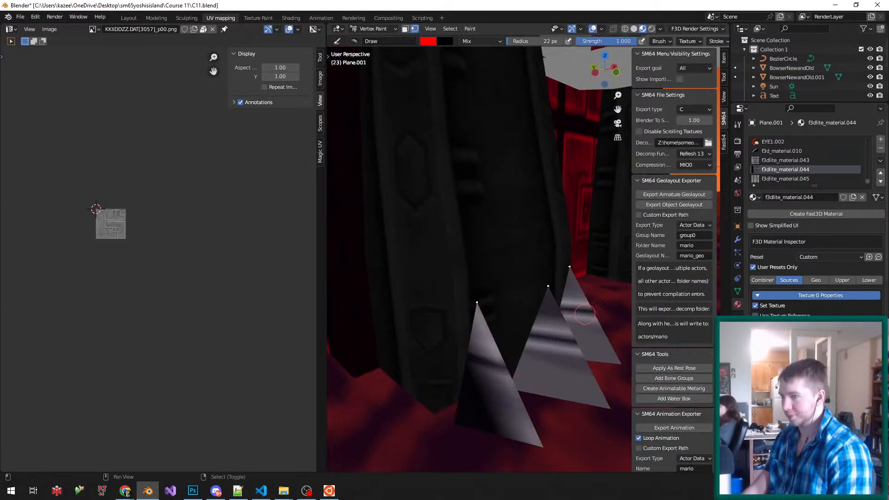
{"action": "key", "text": "Tab"}
{"action": "type", "text": "gy10"}
{"action": "key", "text": "Return"}
{"action": "key", "text": "Tab"}
{"action": "key", "text": "ctrl+s"}
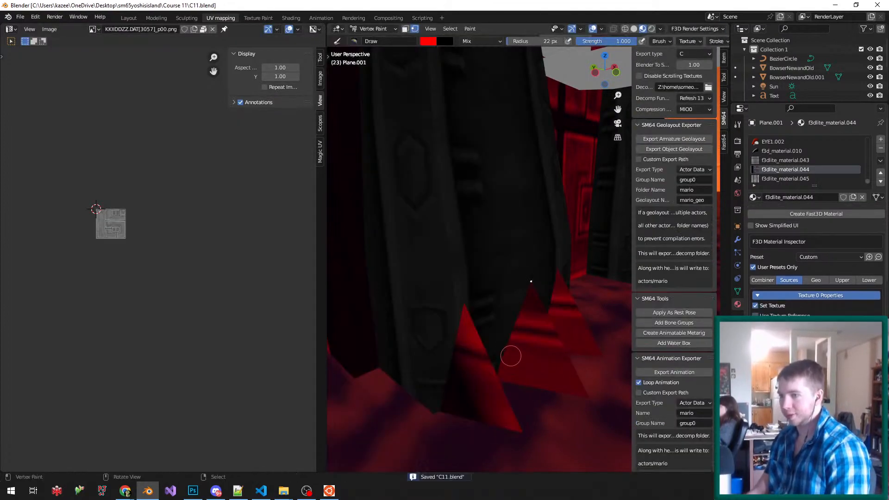
- Move the middle spike's rear base vertex 50 along Y toward the arch and save the file
{"action": "mouse_move", "coordinate": [459, 274]}
{"action": "middle_mouse_down"}
{"action": "mouse_move", "coordinate": [532, 248]}
{"action": "mouse_move", "coordinate": [502, 264]}
{"action": "middle_mouse_up"}
{"action": "key", "text": "Tab"}
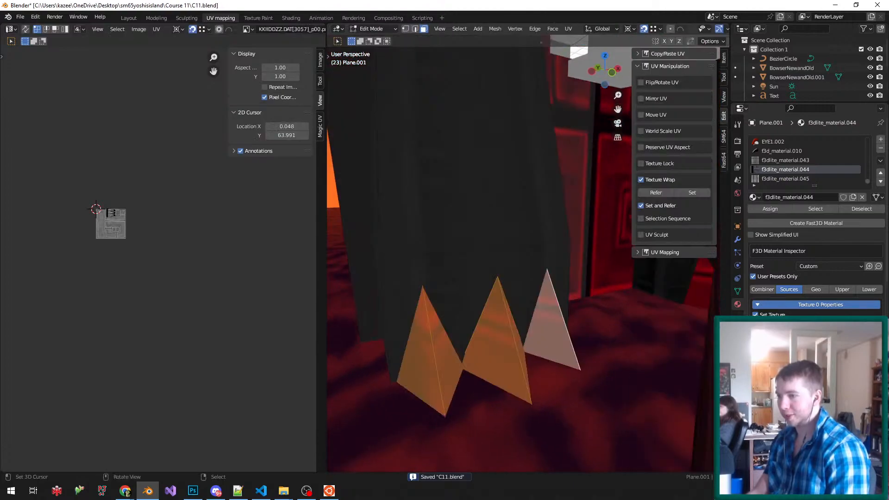
{"action": "key", "text": "KP_7"}
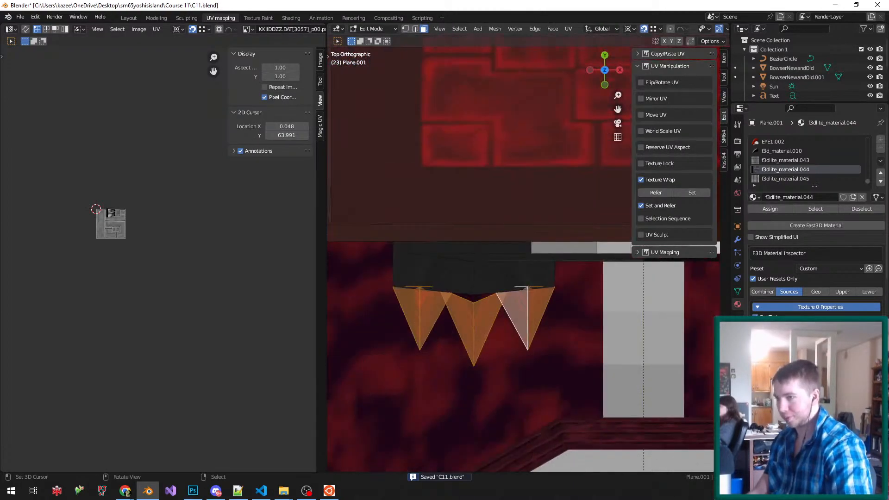
{"action": "scroll", "coordinate": [460, 303], "scroll_direction": "up", "scroll_amount": 4}
{"action": "middle_click_drag", "start_coordinate": [460, 303], "coordinate": [478, 283]}
{"action": "key", "text": "ctrl+Tab"}
{"action": "left_click", "coordinate": [476, 285]}
{"action": "right_click", "coordinate": [494, 304]}
{"action": "type", "text": "gy"}
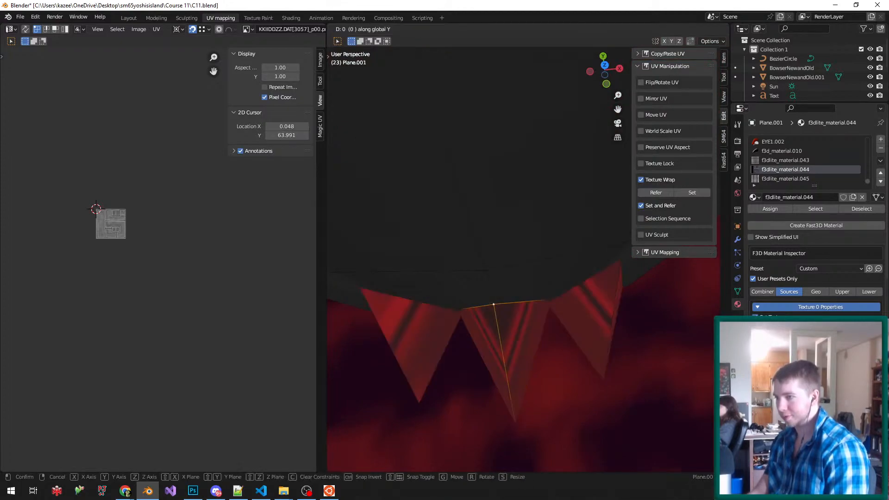
{"action": "type", "text": "50"}
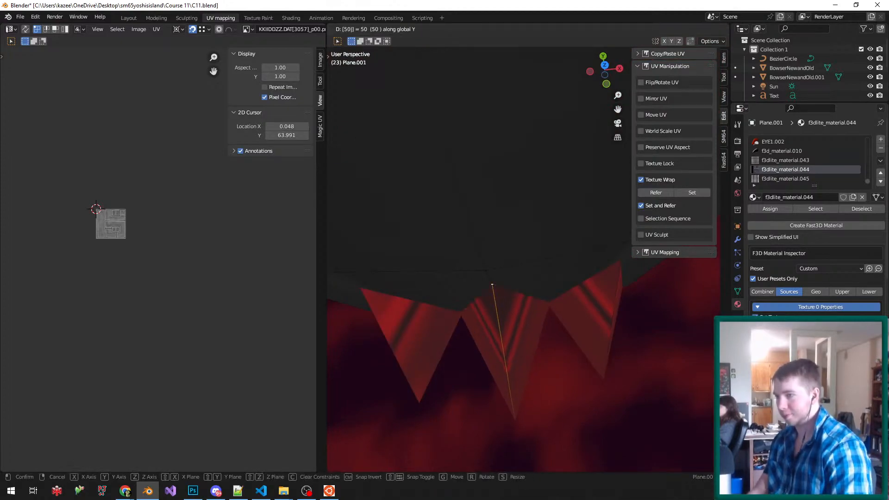
{"action": "key", "text": "Return"}
{"action": "key", "text": "ctrl+s"}
- Select the three spikes with their linked faces in face mode and unwrap their UVs
{"action": "scroll", "coordinate": [523, 306], "scroll_direction": "down", "scroll_amount": 1}
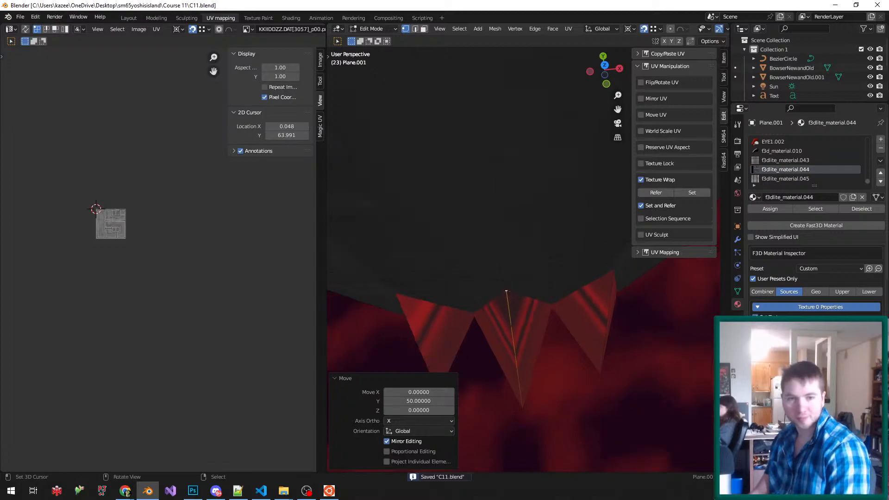
{"action": "middle_click_drag", "start_coordinate": [523, 306], "coordinate": [528, 306]}
{"action": "scroll", "coordinate": [529, 305], "scroll_direction": "down", "scroll_amount": 2}
{"action": "scroll", "coordinate": [480, 399], "scroll_direction": "up", "scroll_amount": 1}
{"action": "key", "text": "ctrl+Tab"}
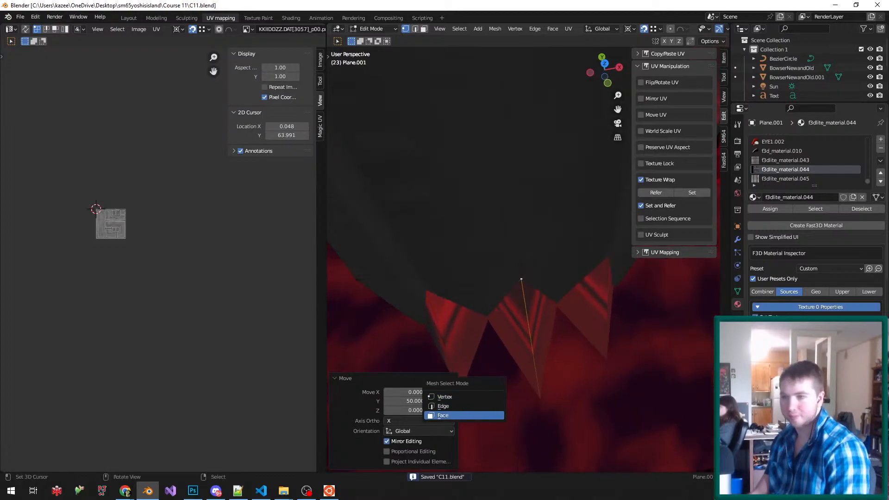
{"action": "left_click", "coordinate": [473, 413]}
{"action": "right_click", "coordinate": [458, 334]}
{"action": "right_click", "coordinate": [517, 332], "text": "shift"}
{"action": "right_click", "coordinate": [588, 307], "text": "shift"}
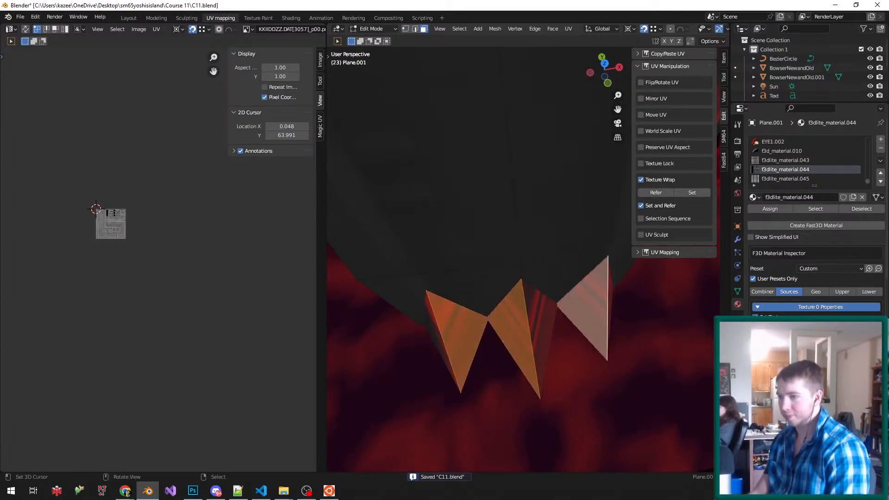
{"action": "key", "text": "ctrl+l"}
{"action": "key", "text": "u"}
{"action": "key", "text": "u"}
- Display the sdag.png image in the UV editor behind the spikes' unwrapped islands
{"action": "scroll", "coordinate": [84, 203], "scroll_direction": "up", "scroll_amount": 7}
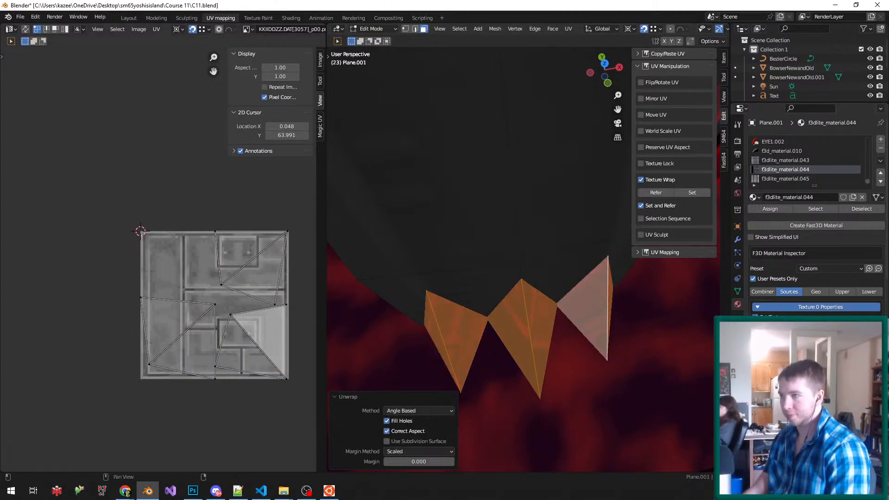
{"action": "left_click", "coordinate": [248, 29]}
{"action": "type", "text": "sdag"}
{"action": "key", "text": "Return"}
{"action": "scroll", "coordinate": [246, 328], "scroll_direction": "up", "scroll_amount": 3}
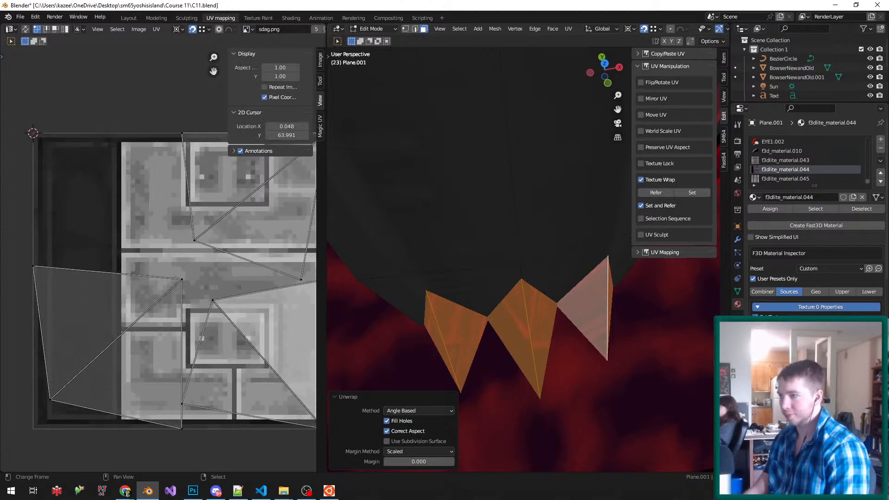
{"action": "middle_click_drag", "start_coordinate": [246, 328], "coordinate": [215, 285]}
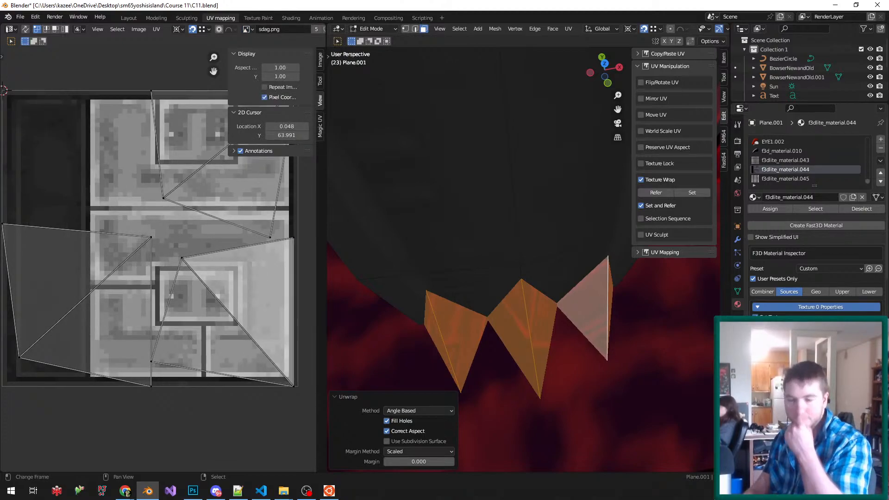
{"action": "scroll", "coordinate": [188, 283], "scroll_direction": "down", "scroll_amount": 2}
- Rotate the lower-right spike UV island to match the orientation of the lower-left island
{"action": "right_click", "coordinate": [188, 283]}
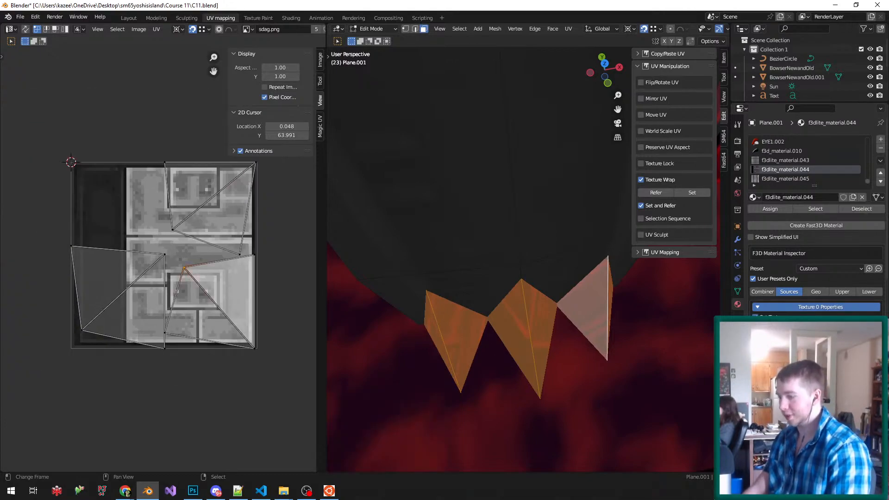
{"action": "key", "text": "r"}
{"action": "key", "text": "Escape"}
{"action": "key", "text": "period"}
{"action": "left_click", "coordinate": [191, 300]}
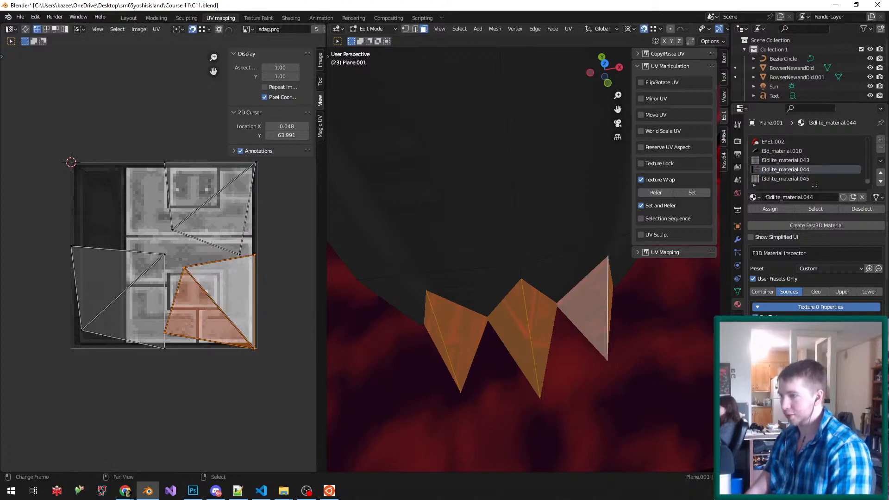
{"action": "key", "text": "r"}
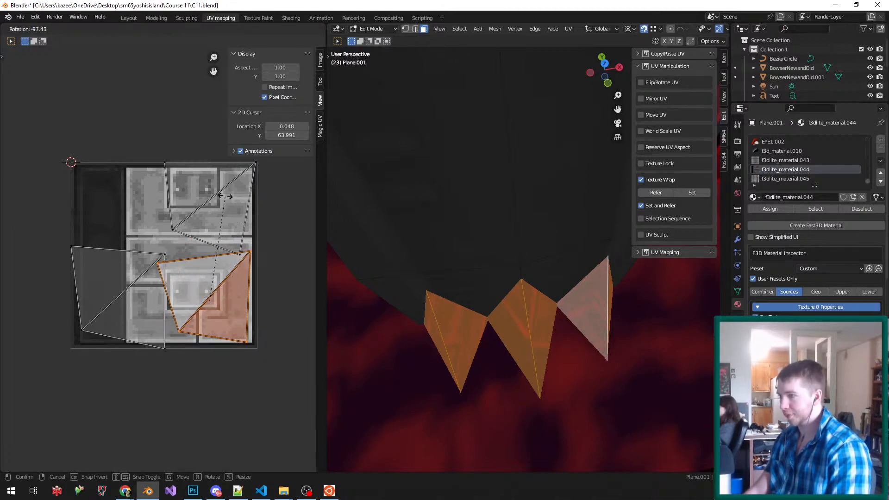
{"action": "key", "text": "Return"}
- Move the rotated UV island onto the lower-left island and snap its corner vertices to the matching corners
{"action": "key", "text": "g"}
{"action": "left_click", "coordinate": [75, 247]}
{"action": "right_click", "coordinate": [164, 234]}
{"action": "key", "text": "g"}
{"action": "left_click", "coordinate": [164, 254]}
{"action": "right_click", "coordinate": [93, 314]}
{"action": "key", "text": "g"}
{"action": "left_click", "coordinate": [82, 330]}
{"action": "key", "text": "g"}
{"action": "left_click", "coordinate": [165, 348]}
- Move the upper-right UV island onto the stacked islands and snap its corners to theirs
{"action": "right_click", "coordinate": [173, 229]}
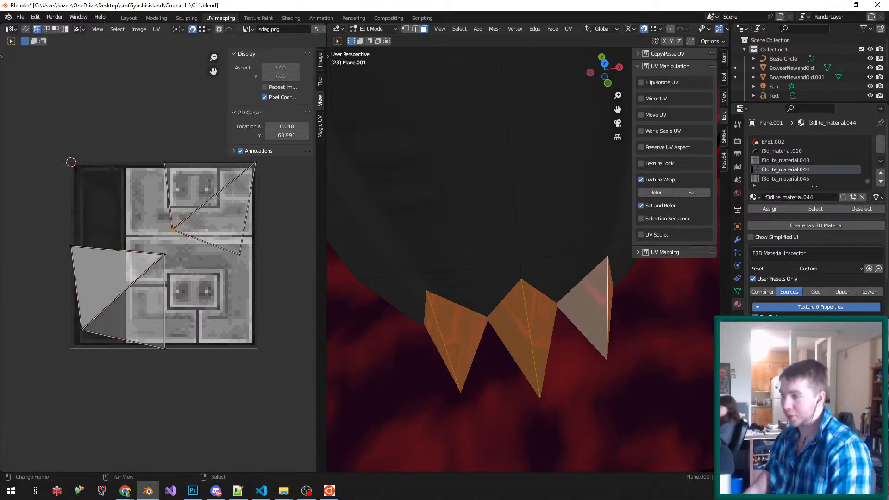
{"action": "key", "text": "l"}
{"action": "key", "text": "g"}
{"action": "scroll", "coordinate": [88, 294], "scroll_direction": "up", "scroll_amount": 2}
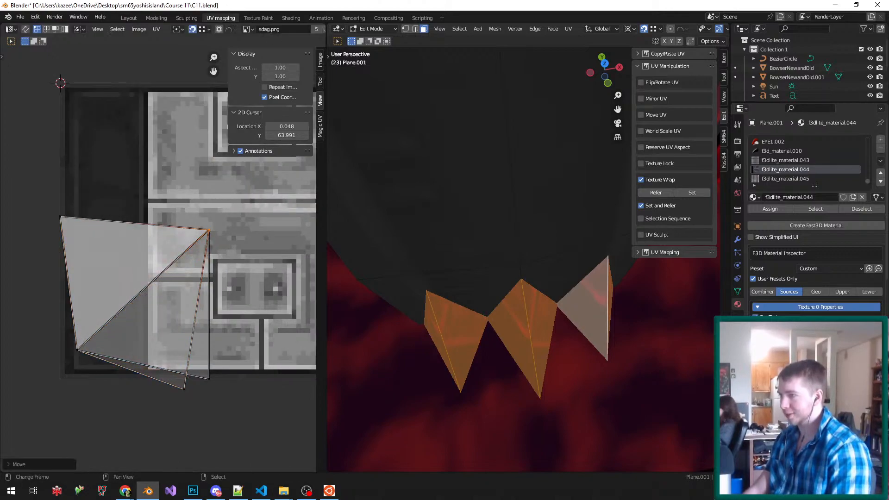
{"action": "left_click", "coordinate": [211, 339]}
{"action": "scroll", "coordinate": [211, 339], "scroll_direction": "down", "scroll_amount": 2}
{"action": "left_click_drag", "start_coordinate": [77, 236], "coordinate": [124, 291]}
{"action": "key", "text": "g"}
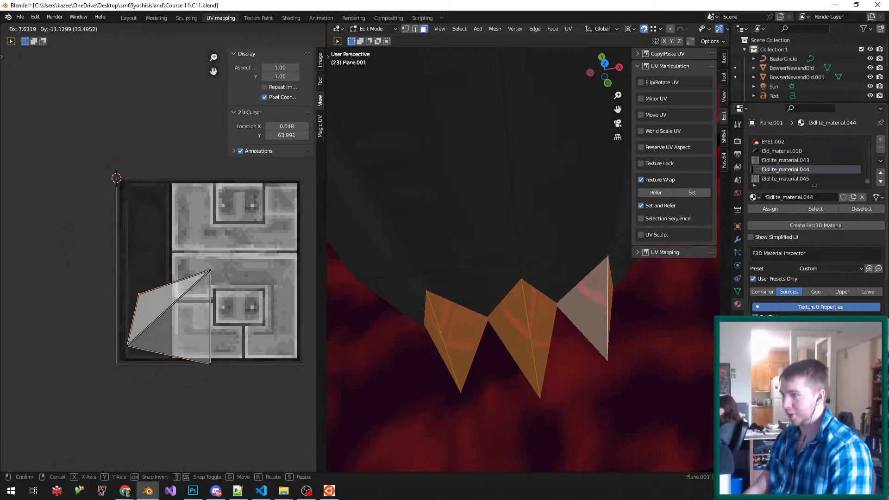
{"action": "left_click", "coordinate": [210, 364]}
- Rotate the stacked spike UV islands to point downward and place them over the lower light panel of sdag.png
{"action": "key", "text": "l"}
{"action": "key", "text": "r"}
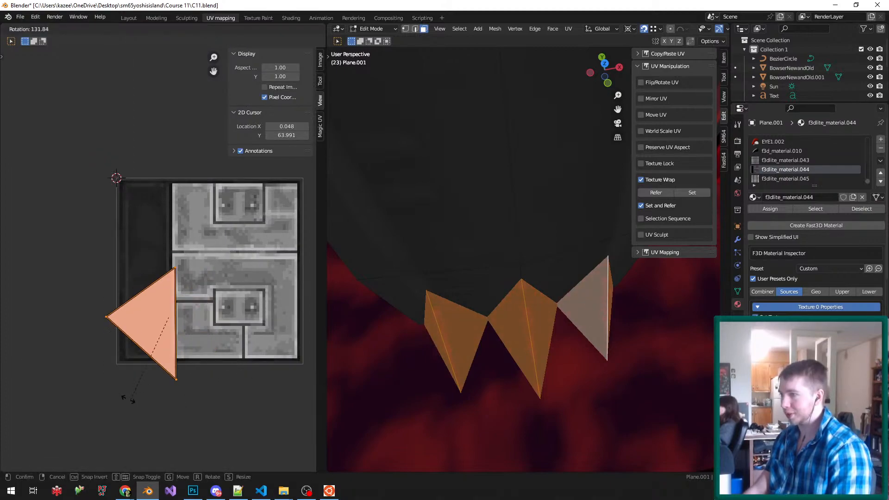
{"action": "left_click", "coordinate": [74, 368]}
{"action": "key", "text": "g"}
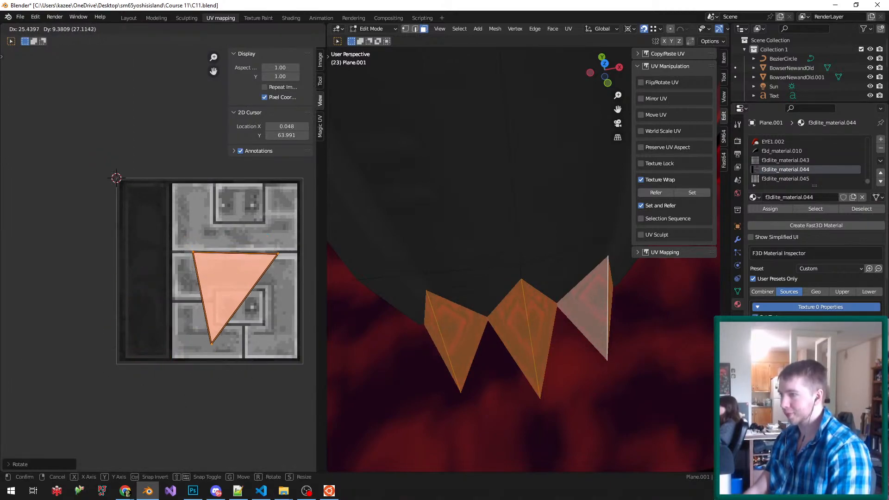
{"action": "key", "text": "Return"}
{"action": "scroll", "coordinate": [314, 272], "scroll_direction": "up", "scroll_amount": 2}
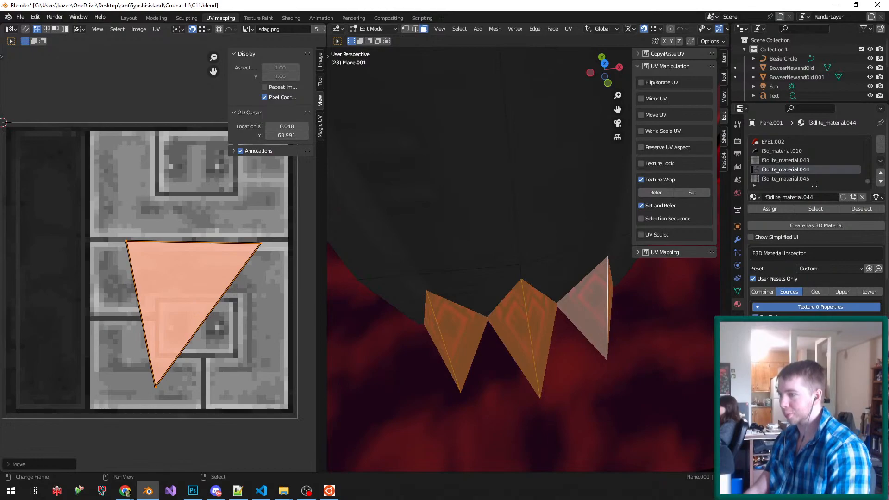
{"action": "key", "text": "g"}
{"action": "left_click", "coordinate": [271, 242]}
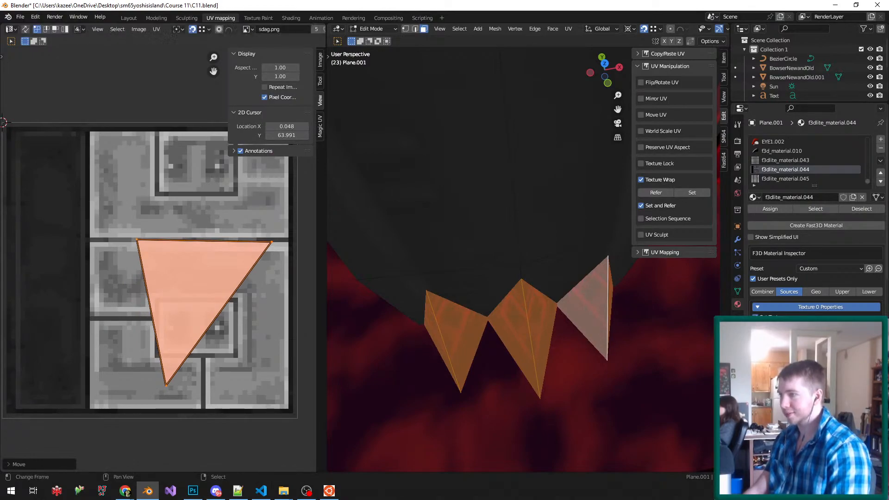
- Reposition the upper-right and bottom corners of the stacked spike UVs on the lower light panel, and save the file
{"action": "left_click", "coordinate": [271, 242]}
{"action": "scroll", "coordinate": [272, 242], "scroll_direction": "up", "scroll_amount": 3}
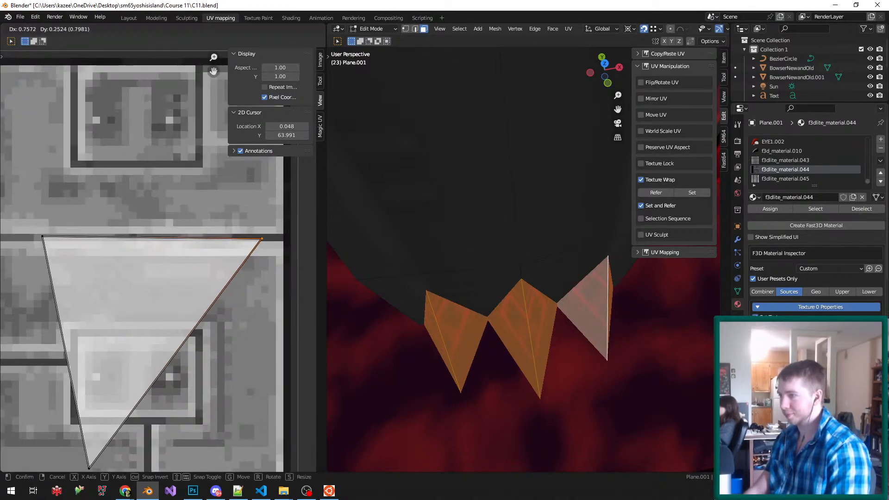
{"action": "scroll", "coordinate": [139, 259], "scroll_direction": "down", "scroll_amount": 3}
{"action": "left_click", "coordinate": [149, 351]}
{"action": "key", "text": "g"}
{"action": "left_click", "coordinate": [162, 344]}
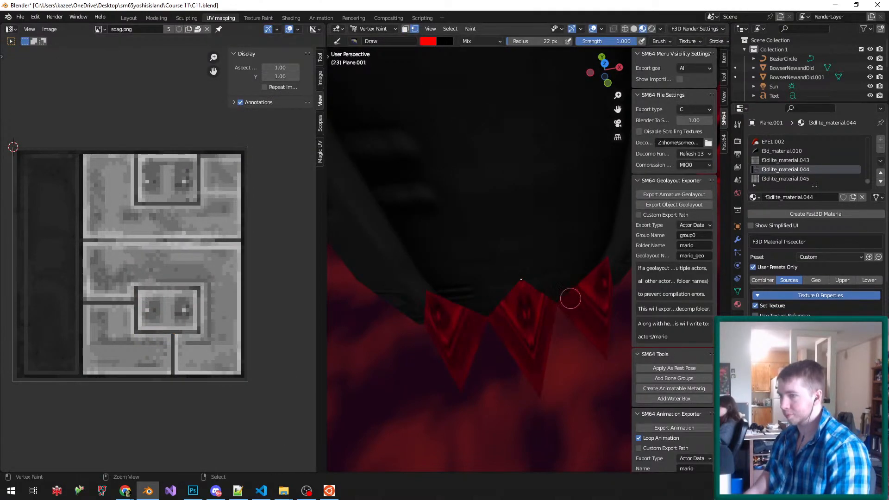
{"action": "key", "text": "ctrl+s"}
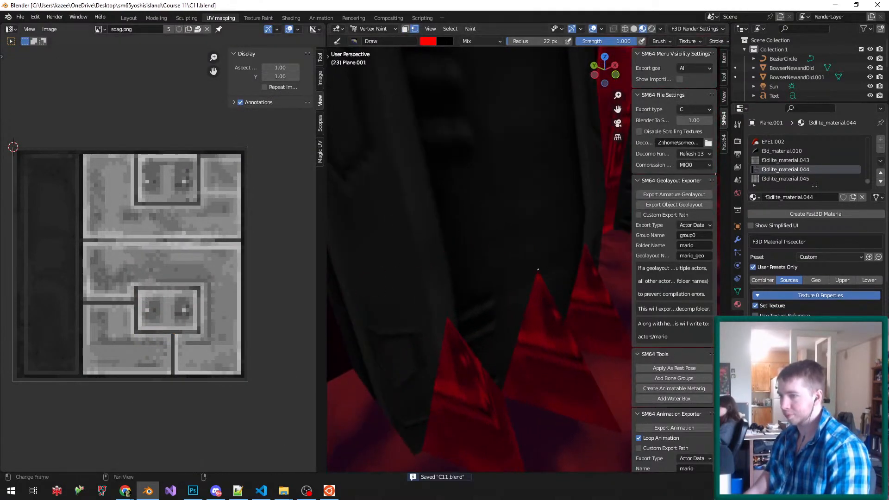
- Raise the bottom tip of the spike UVs along Y toward the panel's upper edge and check the spikes in Vertex Paint
{"action": "key", "text": "Tab"}
{"action": "scroll", "coordinate": [175, 282], "scroll_direction": "up", "scroll_amount": 2}
{"action": "key", "text": "g"}
{"action": "key", "text": "y"}
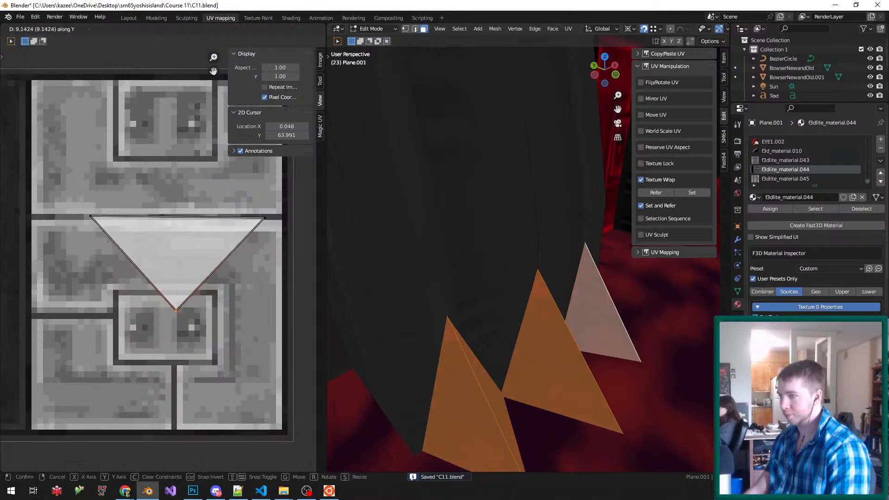
{"action": "left_click", "coordinate": [292, 100]}
{"action": "key", "text": "Tab"}
{"action": "middle_click_drag", "start_coordinate": [526, 310], "coordinate": [453, 307]}
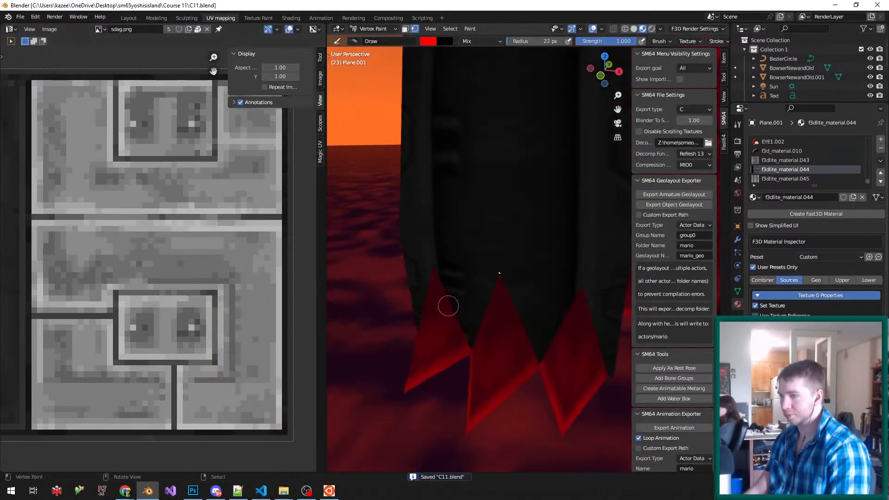
- Move all spike UVs down over the lower panel and rotate them by 90 degrees and a further 180 degrees
{"action": "key", "text": "Tab"}
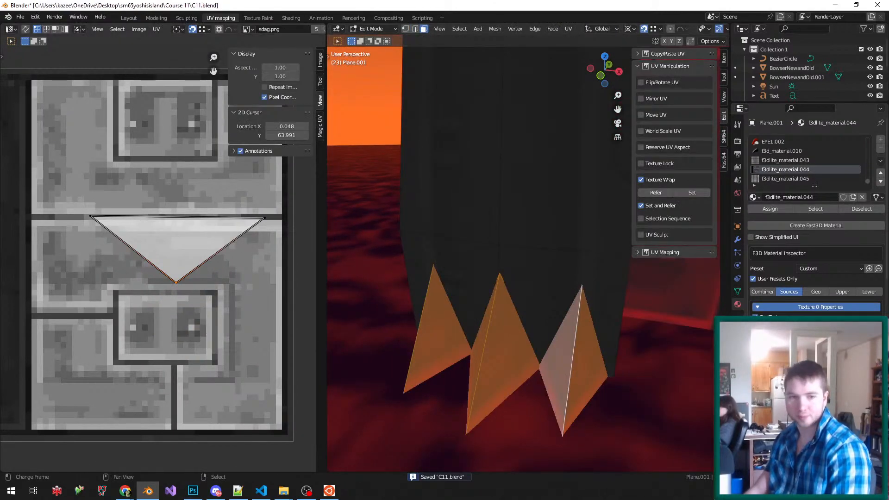
{"action": "scroll", "coordinate": [271, 269], "scroll_direction": "down", "scroll_amount": 1}
{"action": "scroll", "coordinate": [186, 252], "scroll_direction": "up", "scroll_amount": 1}
{"action": "scroll", "coordinate": [139, 245], "scroll_direction": "up", "scroll_amount": 1}
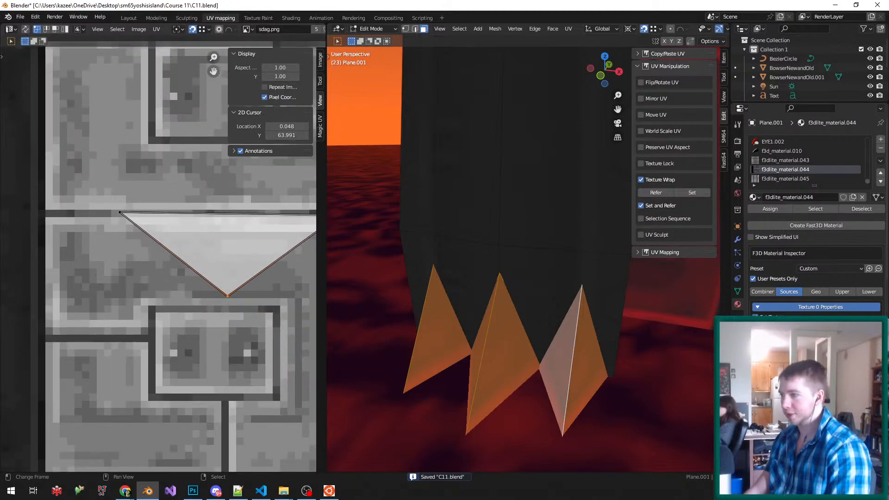
{"action": "key", "text": "a"}
{"action": "scroll", "coordinate": [197, 251], "scroll_direction": "down", "scroll_amount": 3}
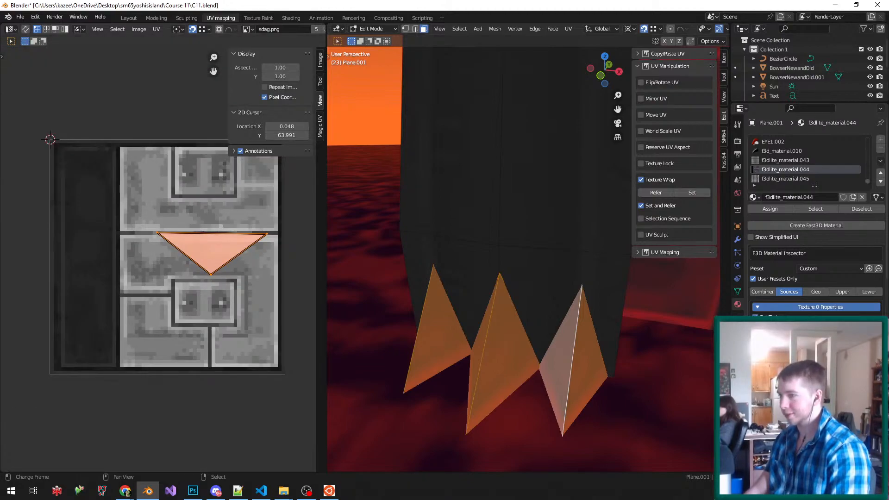
{"action": "key", "text": "g"}
{"action": "type", "text": "r"}
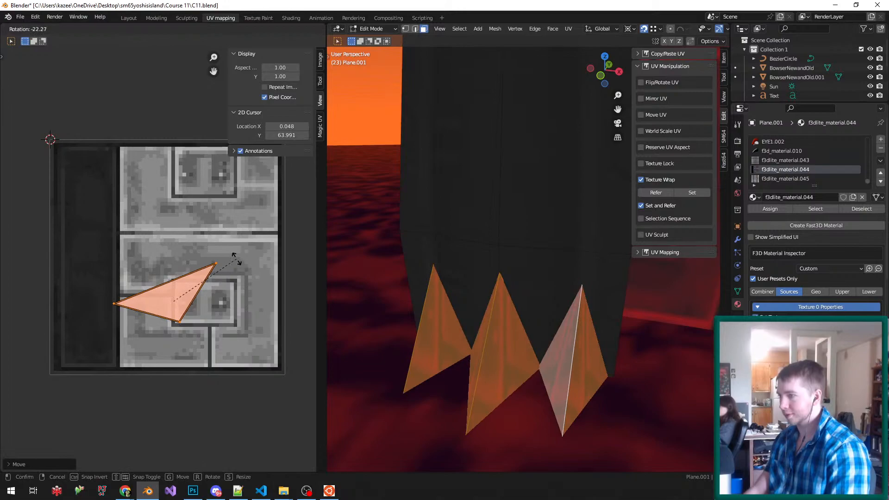
{"action": "type", "text": "90"}
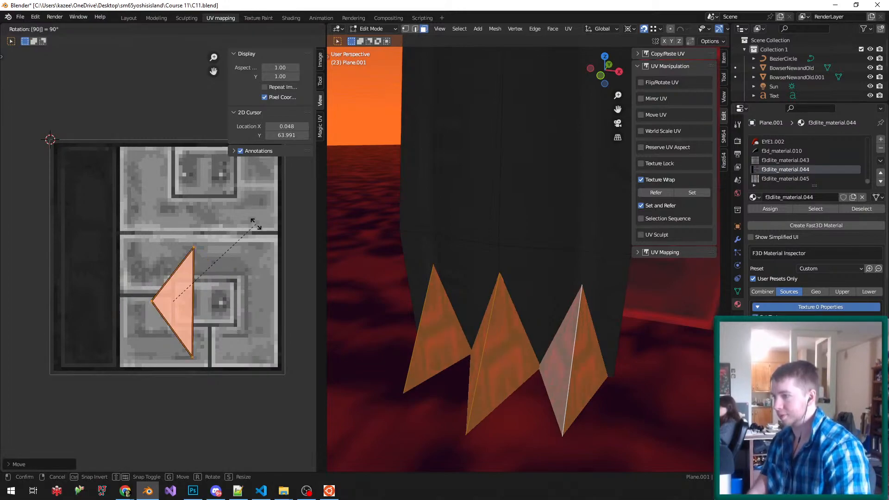
{"action": "key", "text": "Return"}
{"action": "type", "text": "r"}
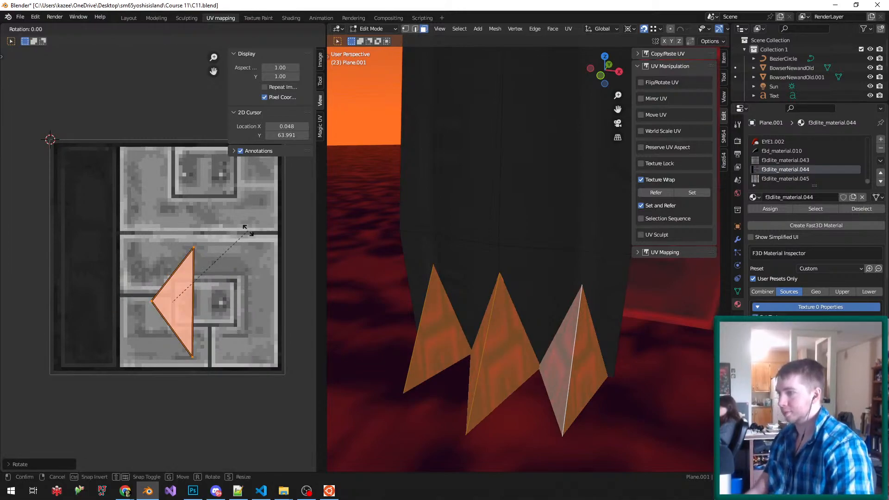
{"action": "type", "text": "180"}
{"action": "key", "text": "Return"}
- Align the rotated spike UVs with the light panel's left border, extend their tip toward the inner frame, and save the file
{"action": "scroll", "coordinate": [99, 227], "scroll_direction": "up", "scroll_amount": 2}
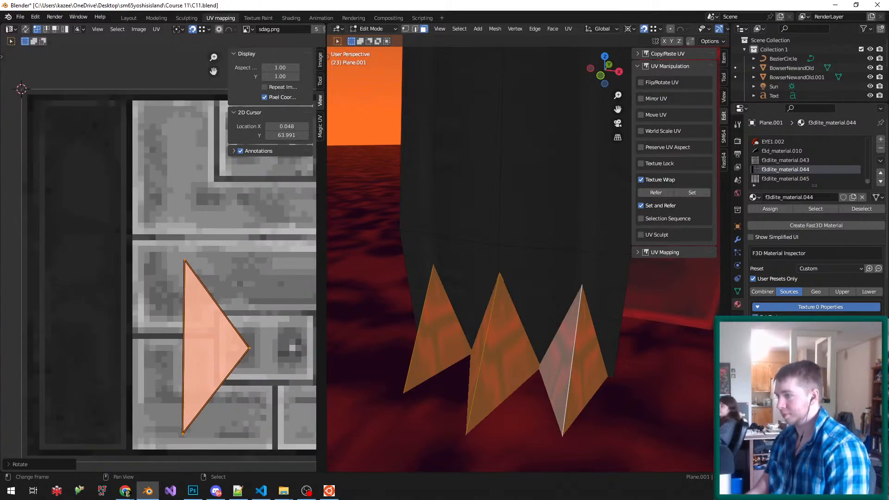
{"action": "key", "text": "g"}
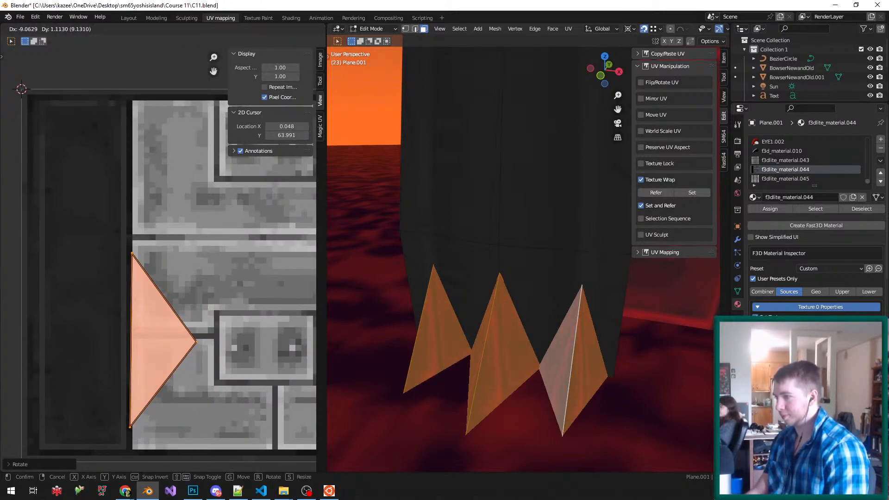
{"action": "key", "text": "Return"}
{"action": "scroll", "coordinate": [214, 334], "scroll_direction": "up", "scroll_amount": 2}
{"action": "key", "text": "g"}
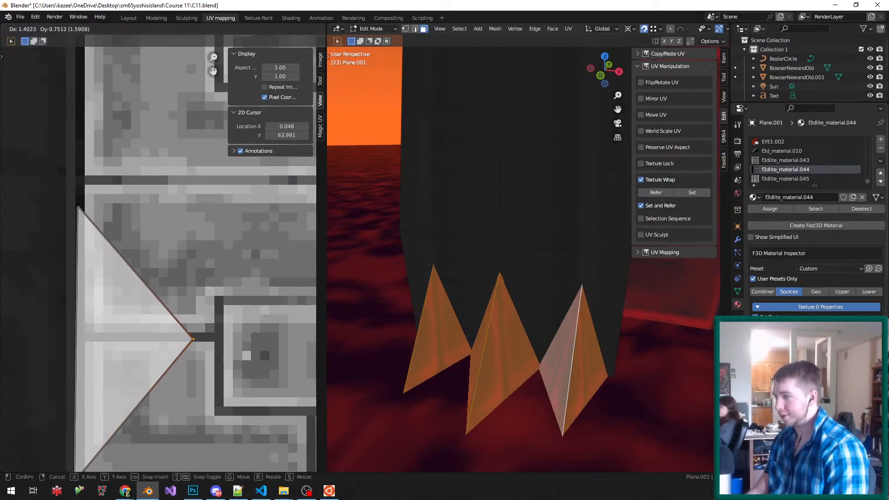
{"action": "left_click", "coordinate": [247, 326]}
{"action": "key", "text": "Tab"}
{"action": "middle_click_drag", "start_coordinate": [529, 364], "coordinate": [526, 331]}
{"action": "key", "text": "ctrl+s"}
- Raise the lower corner of the spike UVs along Y to the horizontal groove beside the inner frame
{"action": "key", "text": "Tab"}
{"action": "scroll", "coordinate": [216, 266], "scroll_direction": "down", "scroll_amount": 3}
{"action": "left_click_drag", "start_coordinate": [122, 395], "coordinate": [179, 338]}
{"action": "scroll", "coordinate": [179, 334], "scroll_direction": "up", "scroll_amount": 2}
{"action": "key", "text": "g"}
{"action": "key", "text": "y"}
{"action": "left_click", "coordinate": [163, 262]}
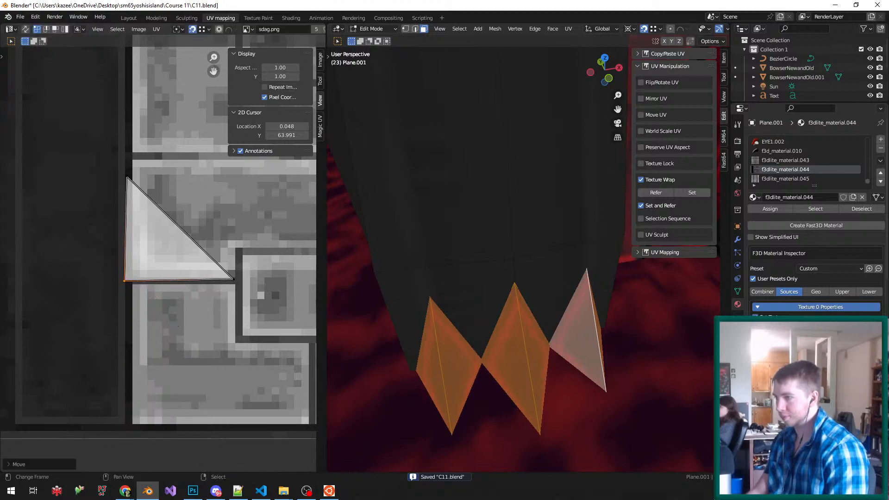
- Shift the lower corner of the spike UVs slightly along X onto the light panel's border, and save the file
{"action": "scroll", "coordinate": [136, 248], "scroll_direction": "up", "scroll_amount": 2}
{"action": "key", "text": "g"}
{"action": "key", "text": "x"}
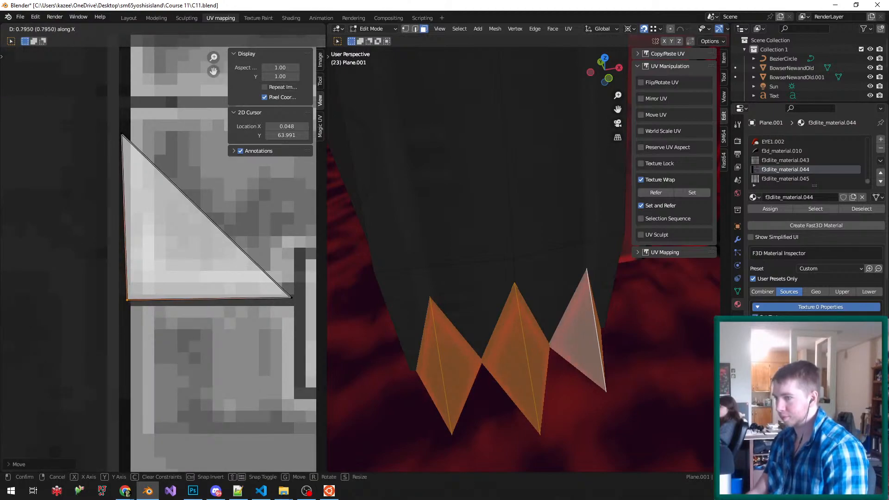
{"action": "left_click", "coordinate": [139, 248]}
{"action": "key", "text": "Tab"}
{"action": "key", "text": "ctrl+s"}
- Put the tower in Object Mode and switch to the Layout workspace with the whole tower in view
{"action": "mouse_move", "coordinate": [429, 321]}
{"action": "middle_mouse_down"}
{"action": "mouse_move", "coordinate": [483, 245]}
{"action": "mouse_move", "coordinate": [492, 283]}
{"action": "mouse_move", "coordinate": [519, 313]}
{"action": "mouse_move", "coordinate": [540, 296]}
{"action": "middle_mouse_up"}
{"action": "left_click", "coordinate": [373, 29]}
{"action": "left_click", "coordinate": [370, 35]}
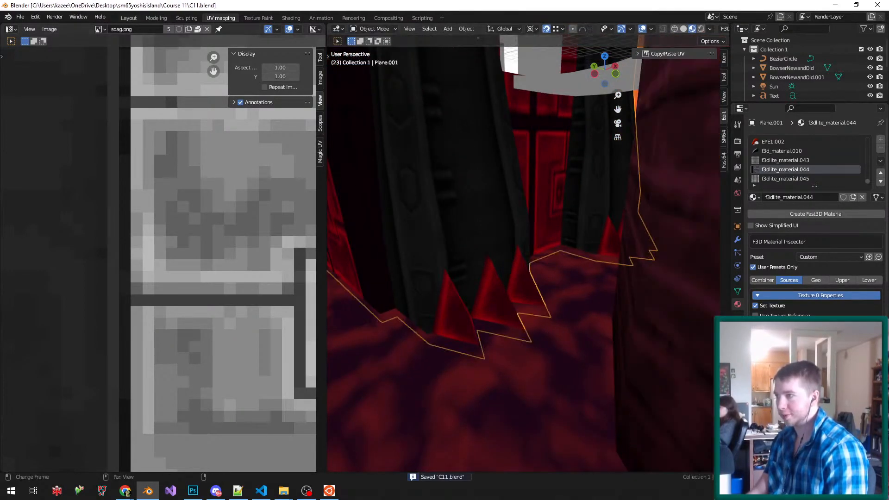
{"action": "left_click", "coordinate": [128, 17]}
{"action": "middle_click_drag", "start_coordinate": [401, 337], "coordinate": [428, 315]}
{"action": "scroll", "coordinate": [357, 241], "scroll_direction": "down", "scroll_amount": 4}
{"action": "middle_click_drag", "start_coordinate": [388, 195], "coordinate": [324, 277], "text": "shift"}
{"action": "scroll", "coordinate": [324, 278], "scroll_direction": "up", "scroll_amount": 1}
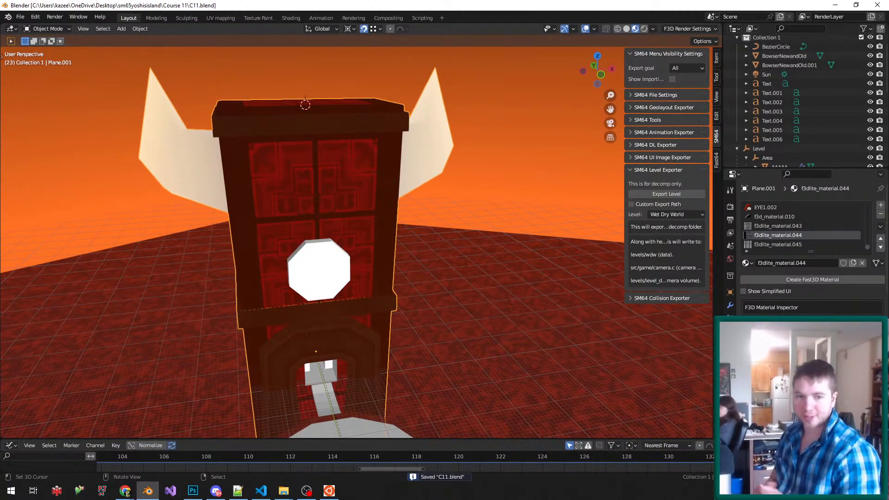
- Select f3d_material on the tower's horns and change its colour to fully saturated red
{"action": "scroll", "coordinate": [202, 160], "scroll_direction": "up", "scroll_amount": 1}
{"action": "key", "text": "Tab"}
{"action": "right_click", "coordinate": [203, 160]}
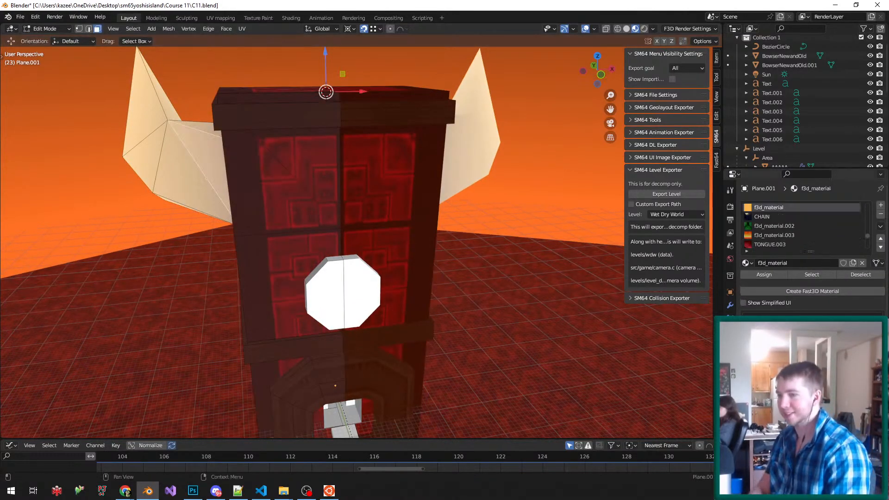
{"action": "left_click_drag", "start_coordinate": [825, 291], "coordinate": [834, 305]}
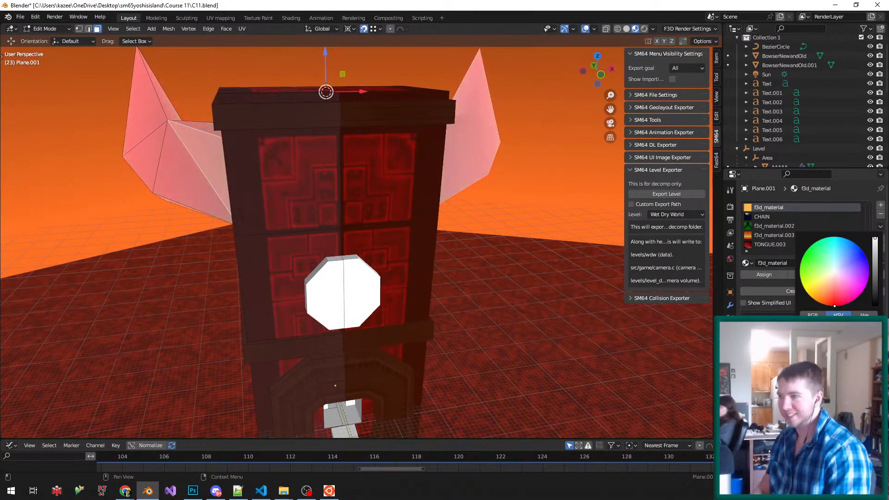
{"action": "key", "text": "Tab"}
{"action": "scroll", "coordinate": [178, 121], "scroll_direction": "up", "scroll_amount": 2}
{"action": "middle_click_drag", "start_coordinate": [179, 122], "coordinate": [231, 124]}
{"action": "scroll", "coordinate": [218, 123], "scroll_direction": "up", "scroll_amount": 1}
{"action": "middle_click_drag", "start_coordinate": [482, 39], "coordinate": [492, 79]}
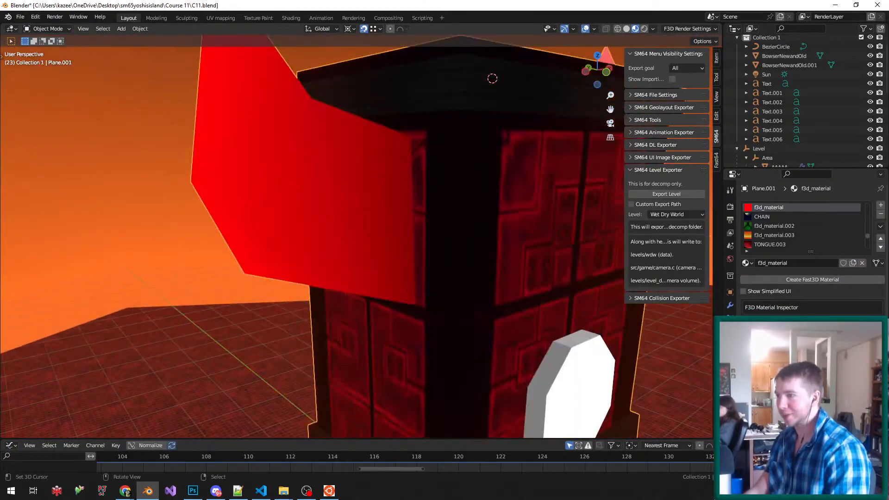
- Darken the red f3d_material colour on the horns and save the file
{"action": "left_click", "coordinate": [838, 324]}
{"action": "left_click_drag", "start_coordinate": [876, 232], "coordinate": [877, 266]}
{"action": "middle_click_drag", "start_coordinate": [490, 231], "coordinate": [444, 229]}
{"action": "key", "text": "ctrl+s"}
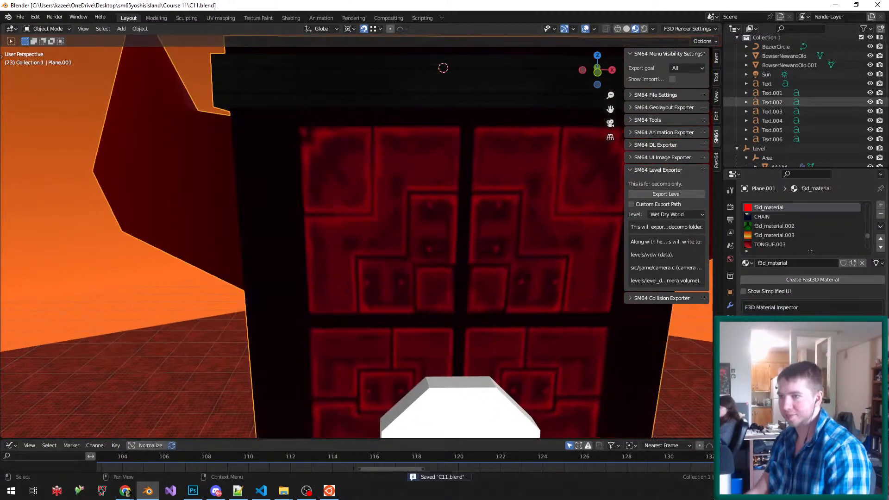
- Export the Level object as Wet Dry World, switch to the Ubuntu terminal, and test the game in Project64 before closing it
{"action": "left_click", "coordinate": [758, 148]}
{"action": "left_click", "coordinate": [666, 194]}
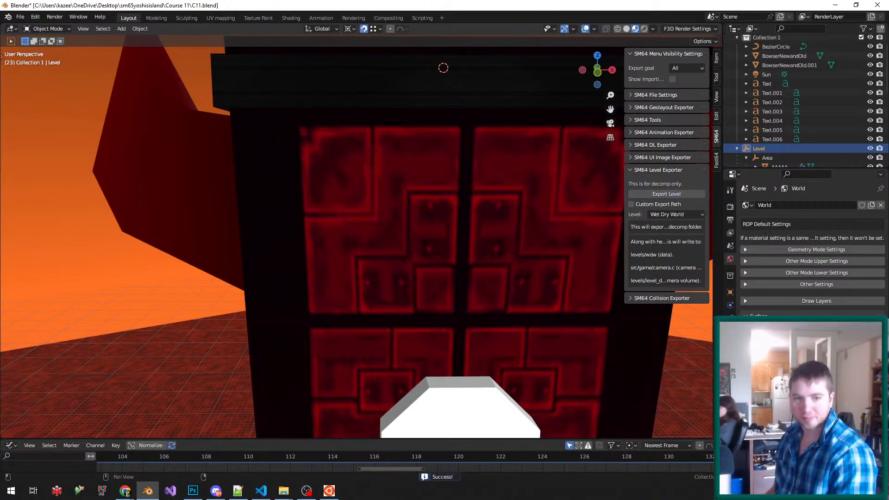
{"action": "left_click", "coordinate": [329, 490]}
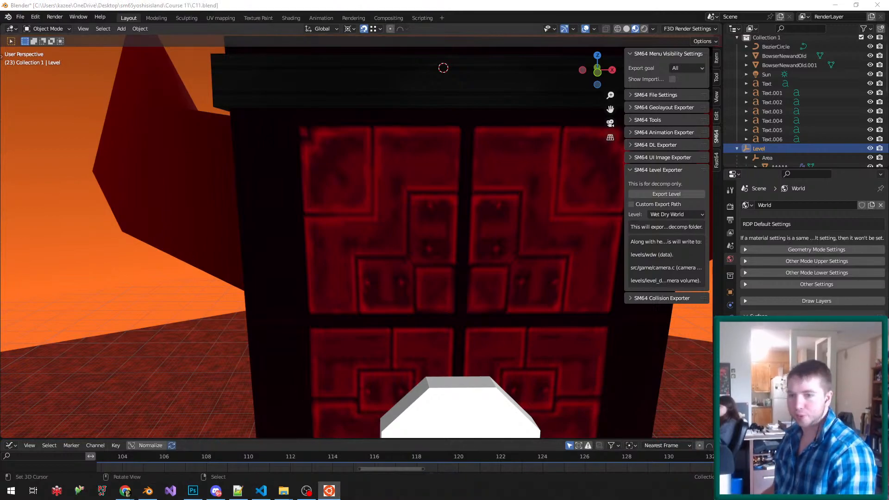
{"action": "left_click", "coordinate": [101, 490]}
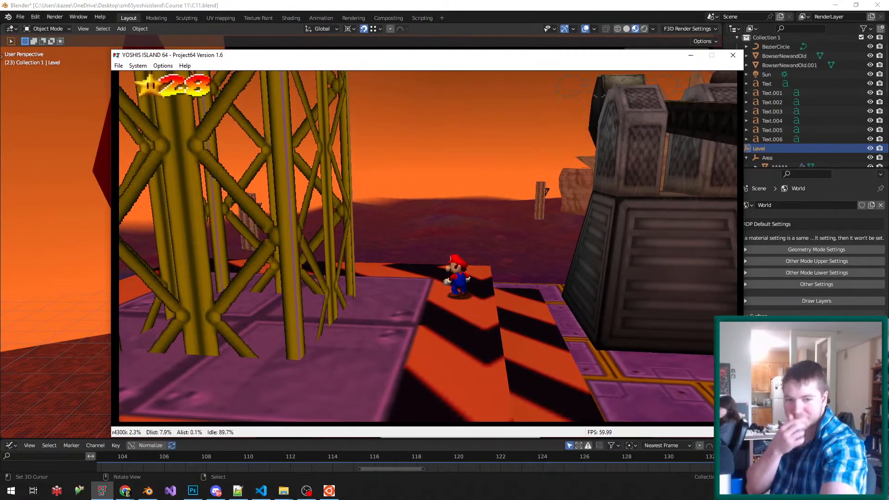
{"action": "left_click", "coordinate": [733, 55]}
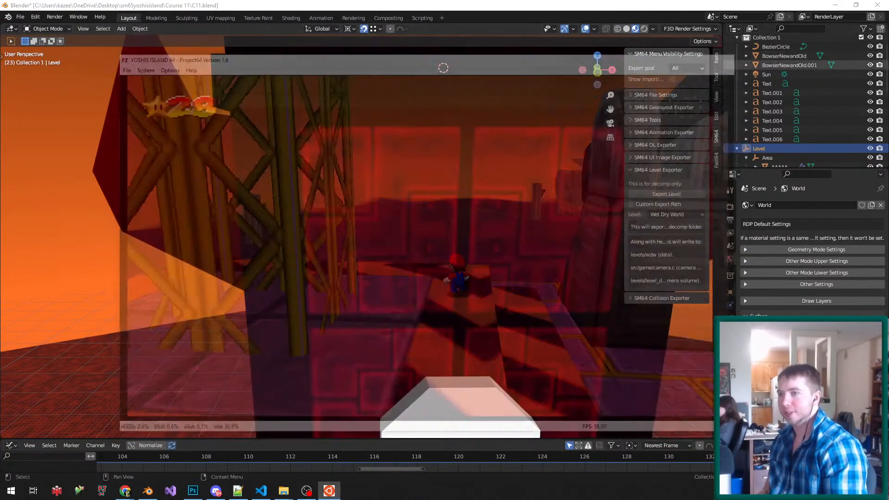
- View the whole tower from a distance in Blender and save C11.blend
{"action": "middle_click_drag", "start_coordinate": [352, 194], "coordinate": [329, 231]}
{"action": "scroll", "coordinate": [329, 231], "scroll_direction": "down", "scroll_amount": 7}
{"action": "middle_click_drag", "start_coordinate": [399, 347], "coordinate": [329, 309]}
{"action": "key", "text": "ctrl+s"}
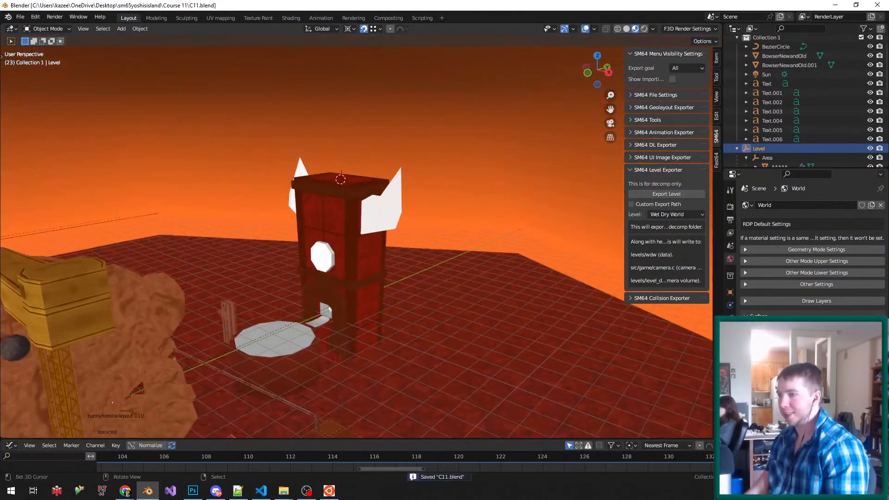
- Switch from Blender to Discord, open the helf_meater.zip archive in WinRAR, and clear the Photoshop window away
{"action": "left_click", "coordinate": [835, 5]}
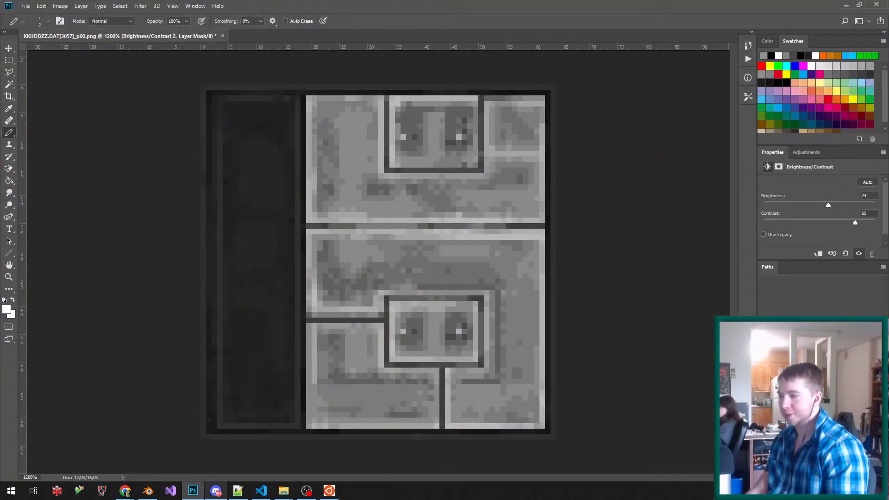
{"action": "left_click", "coordinate": [216, 490]}
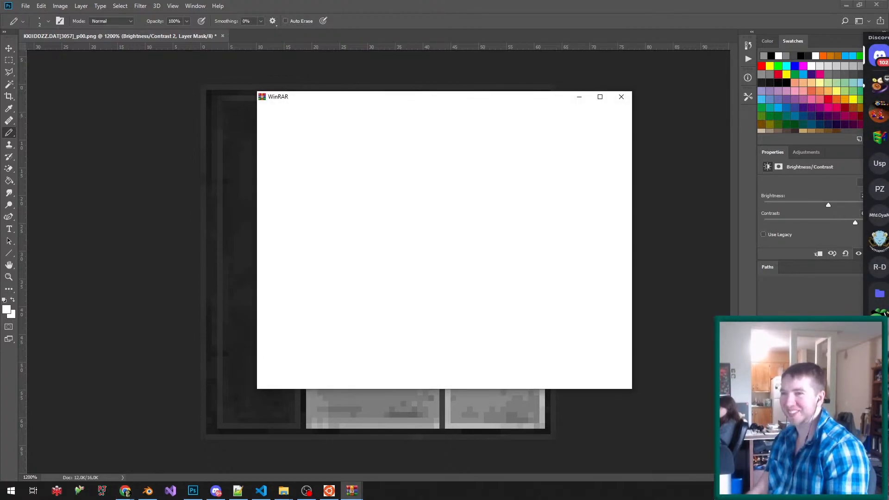
{"action": "left_click", "coordinate": [621, 97]}
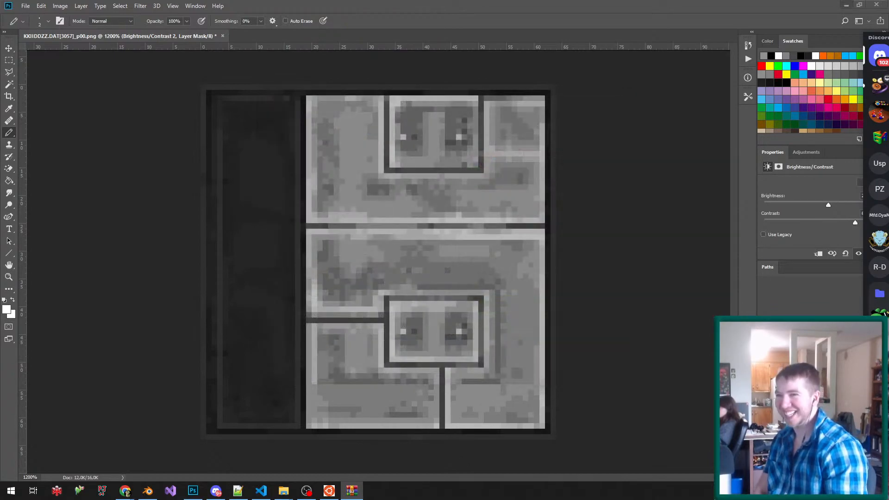
{"action": "left_click", "coordinate": [846, 5]}
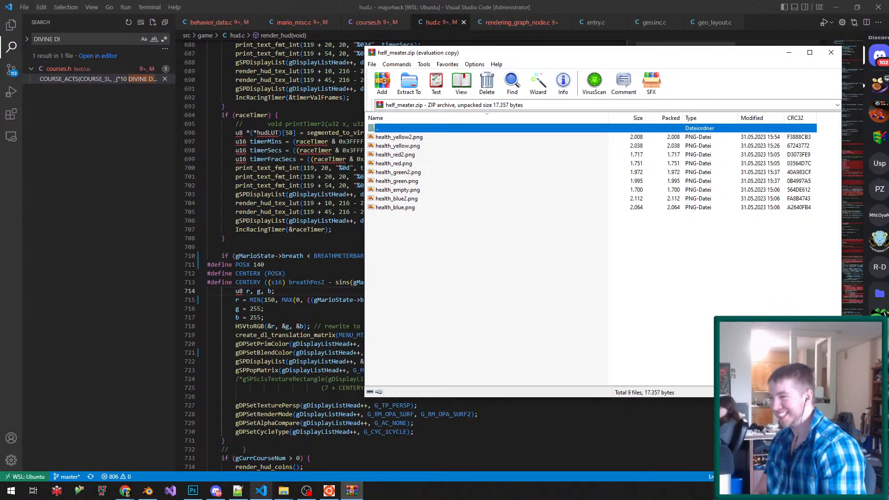
- Open the majorhack project folder in File Explorer and arrange it beside the helf_meater.zip archive window
{"action": "left_click", "coordinate": [283, 490]}
{"action": "left_click", "coordinate": [233, 452]}
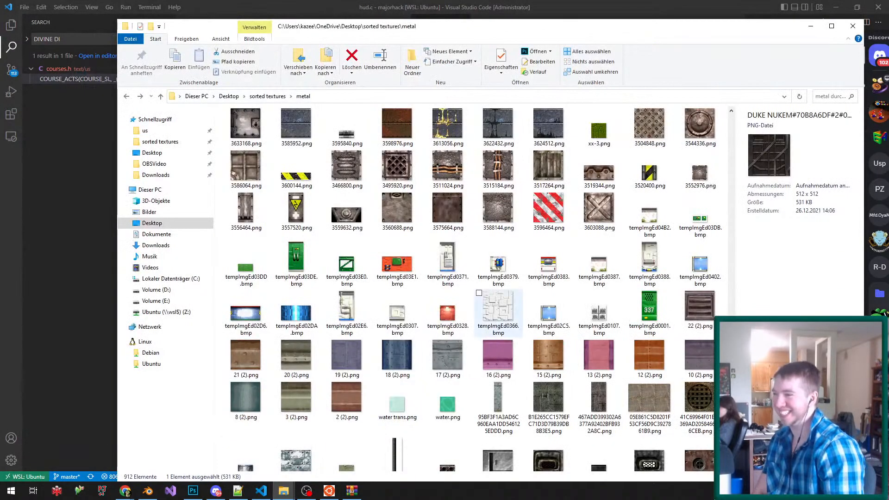
{"action": "left_click", "coordinate": [145, 130]}
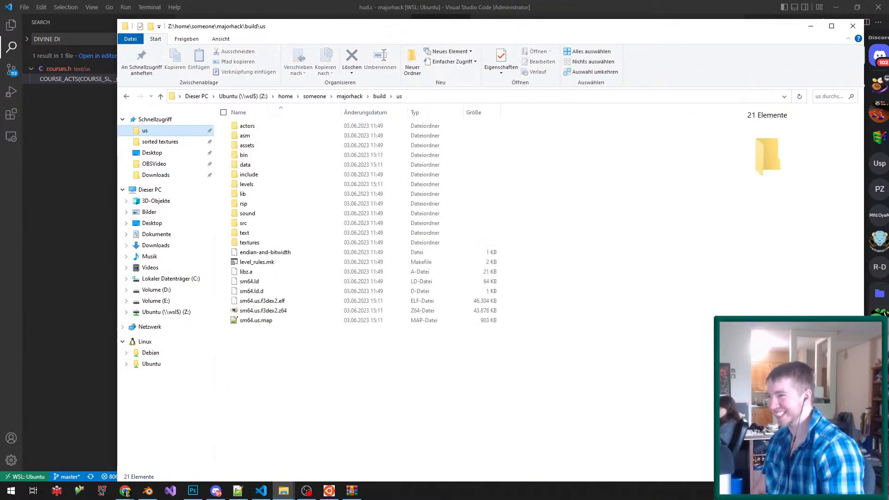
{"action": "left_click", "coordinate": [349, 96]}
{"action": "left_click_drag", "start_coordinate": [382, 31], "coordinate": [250, 31]}
{"action": "left_click", "coordinate": [790, 60]}
{"action": "left_click_drag", "start_coordinate": [610, 54], "coordinate": [888, 97]}
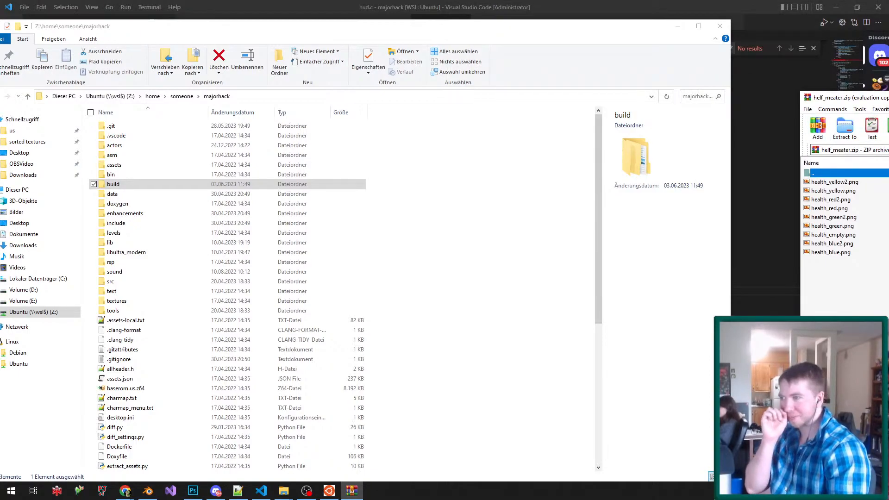
{"action": "left_click_drag", "start_coordinate": [255, 29], "coordinate": [299, 20]}
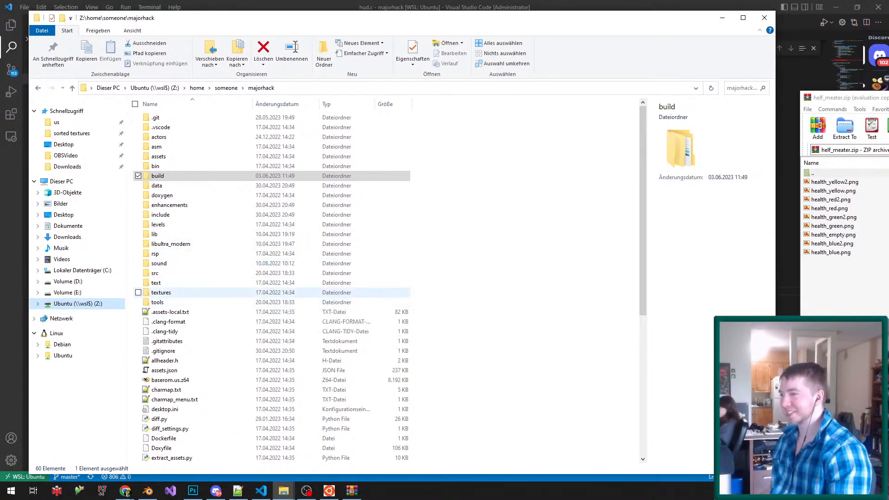
- Open the textures folder, switch to Visual Studio Code, and search the project for "health", checking the match in types.h
{"action": "double_click", "coordinate": [160, 292]}
{"action": "key", "text": "alt+Tab"}
{"action": "key", "text": "ctrl+shift+f"}
{"action": "type", "text": "health"}
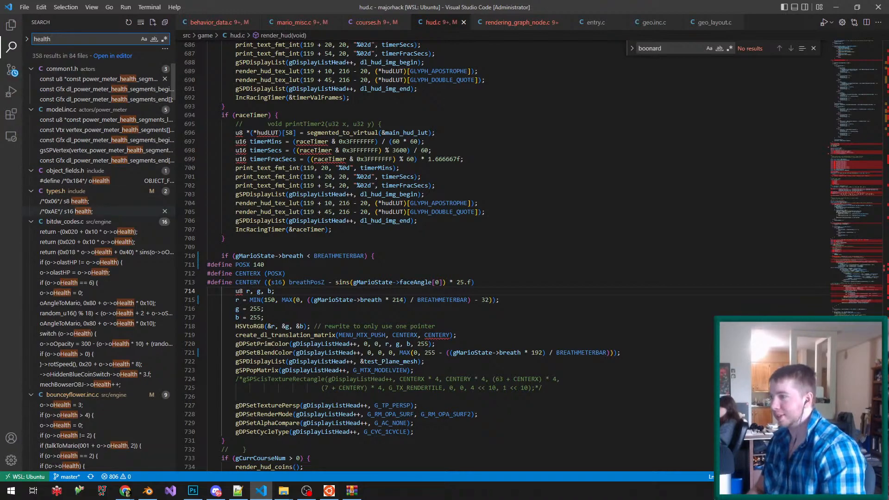
{"action": "left_click", "coordinate": [65, 201]}
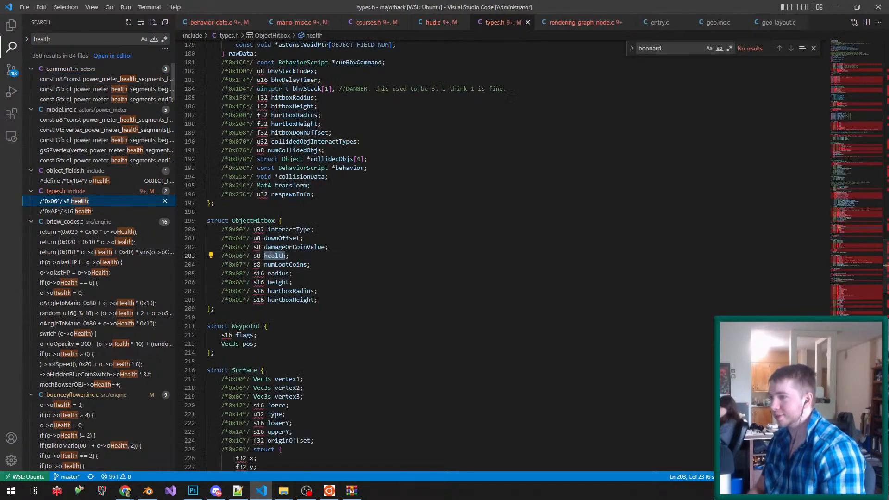
{"action": "scroll", "coordinate": [106, 204], "scroll_direction": "down", "scroll_amount": 3}
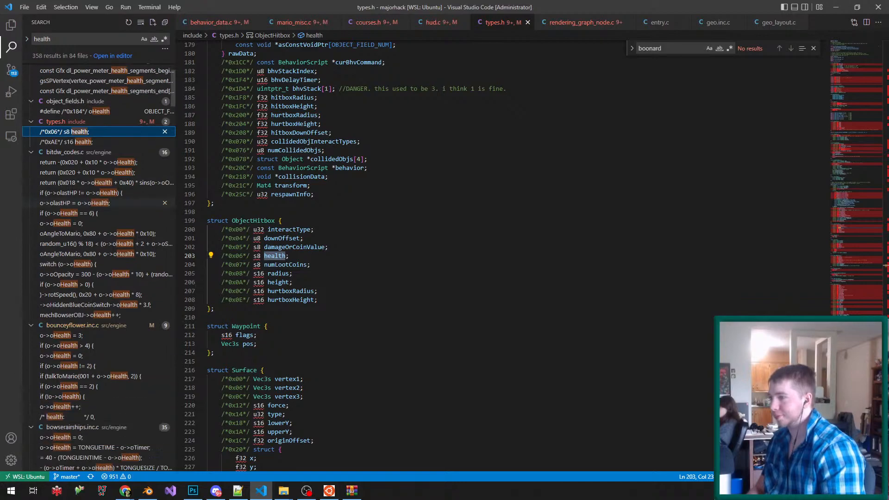
{"action": "scroll", "coordinate": [107, 204], "scroll_direction": "down", "scroll_amount": 10}
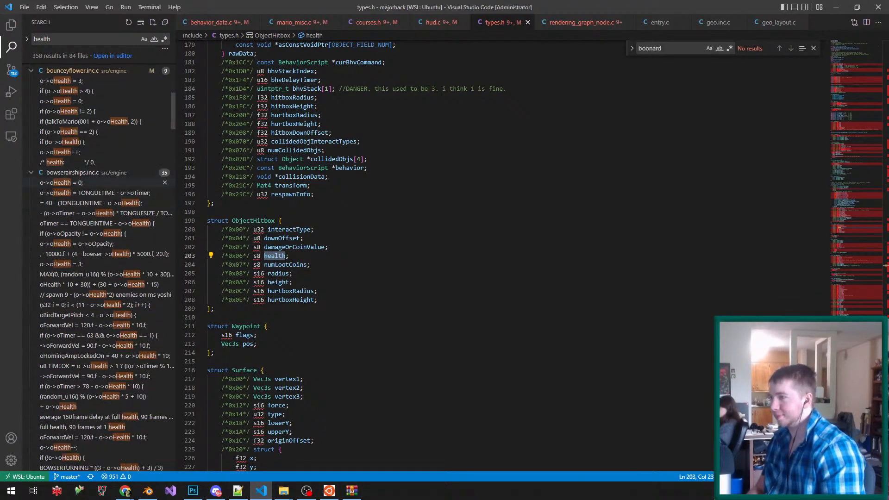
{"action": "scroll", "coordinate": [162, 203], "scroll_direction": "up", "scroll_amount": 3}
- Search the project for "healthm" and "power_m", and open the power_meter model.inc.c at the left_side texture include
{"action": "left_click", "coordinate": [56, 38]}
{"action": "type", "text": "m"}
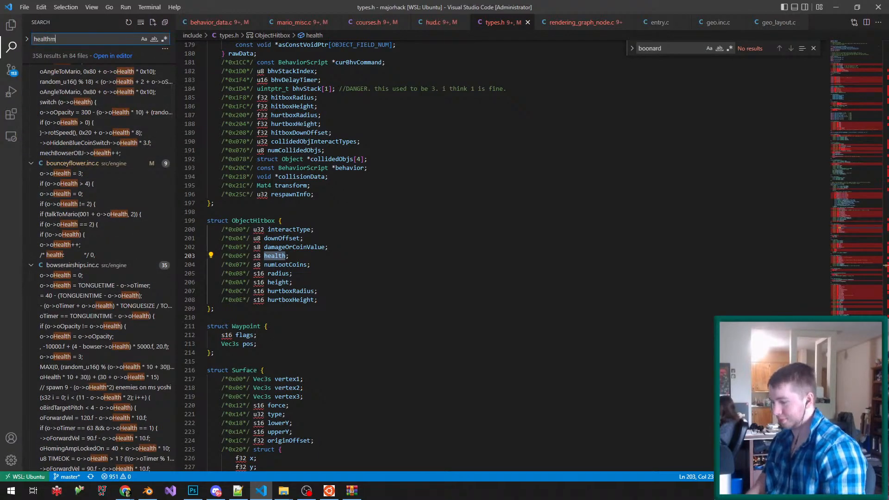
{"action": "key", "text": "ctrl+a"}
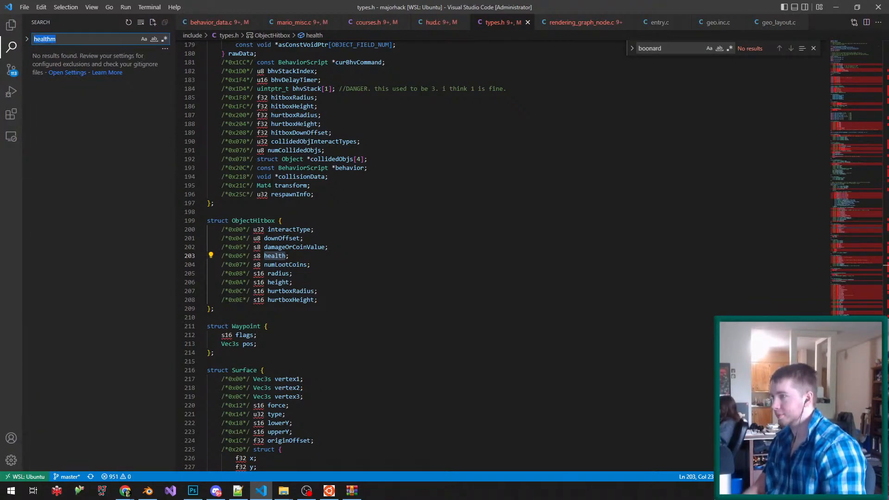
{"action": "type", "text": "power_m"}
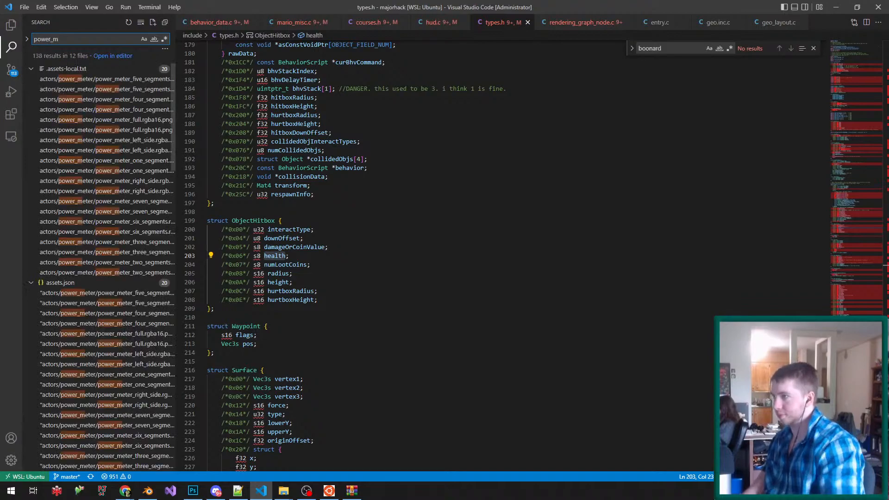
{"action": "scroll", "coordinate": [115, 233], "scroll_direction": "down", "scroll_amount": 9}
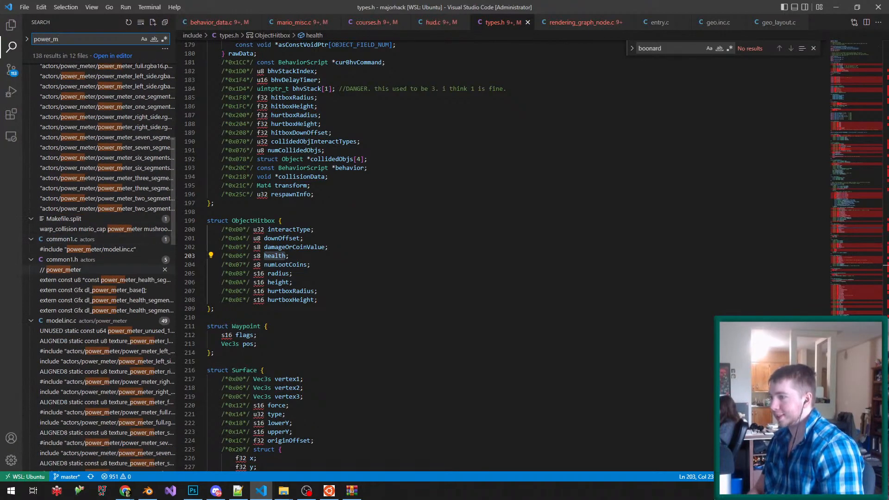
{"action": "scroll", "coordinate": [115, 233], "scroll_direction": "up", "scroll_amount": 4}
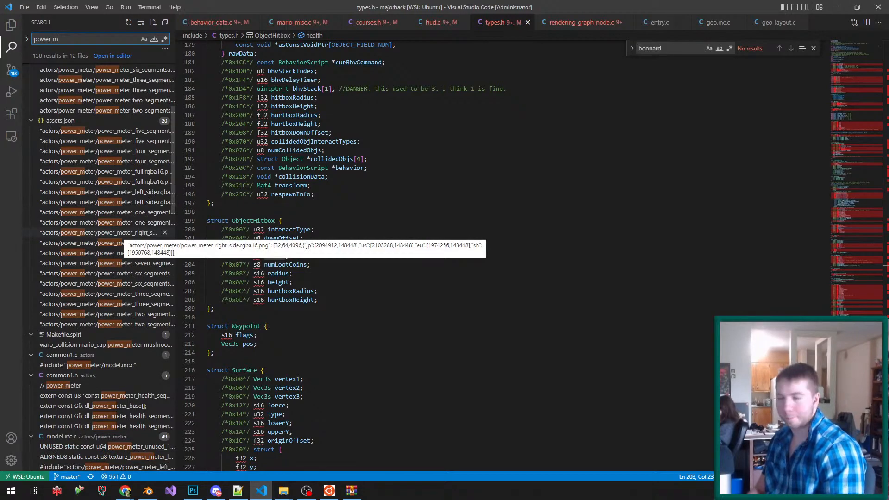
{"action": "scroll", "coordinate": [162, 232], "scroll_direction": "down", "scroll_amount": 3}
{"action": "scroll", "coordinate": [162, 231], "scroll_direction": "down", "scroll_amount": 3}
{"action": "scroll", "coordinate": [162, 213], "scroll_direction": "down", "scroll_amount": 2}
{"action": "scroll", "coordinate": [164, 214], "scroll_direction": "down", "scroll_amount": 4}
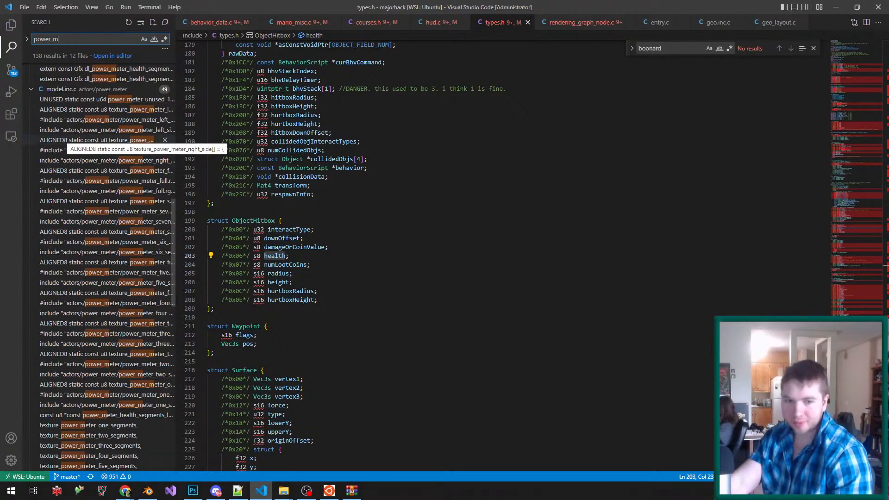
{"action": "left_click", "coordinate": [98, 120]}
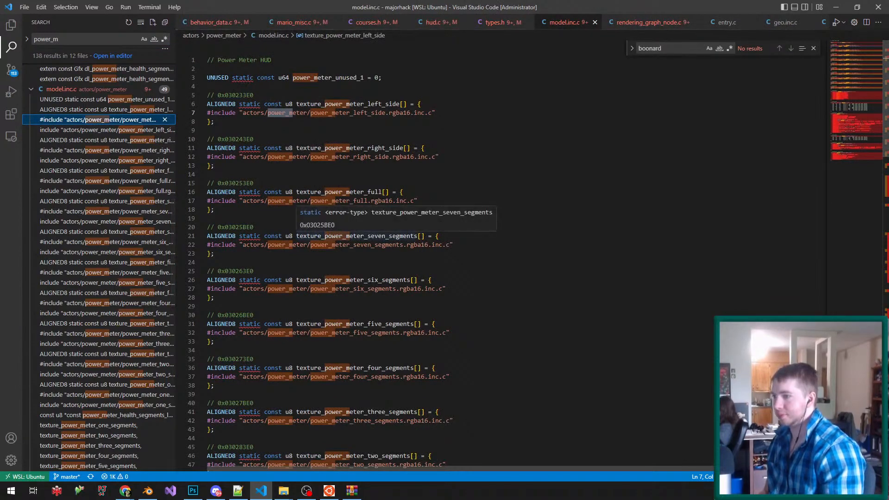
- Find "unused" in model.inc.c, delete the power_meter_unused_1 declaration, and save the file
{"action": "left_click", "coordinate": [253, 95]}
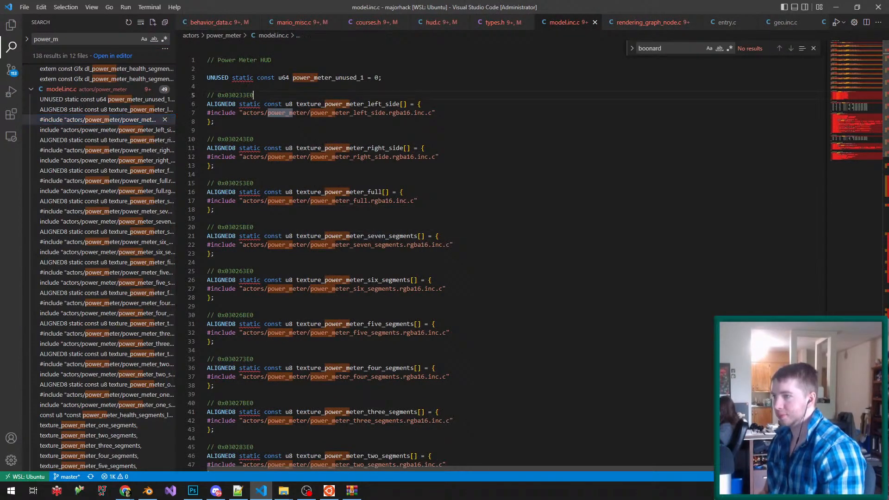
{"action": "key", "text": "ctrl+f"}
{"action": "type", "text": "unused"}
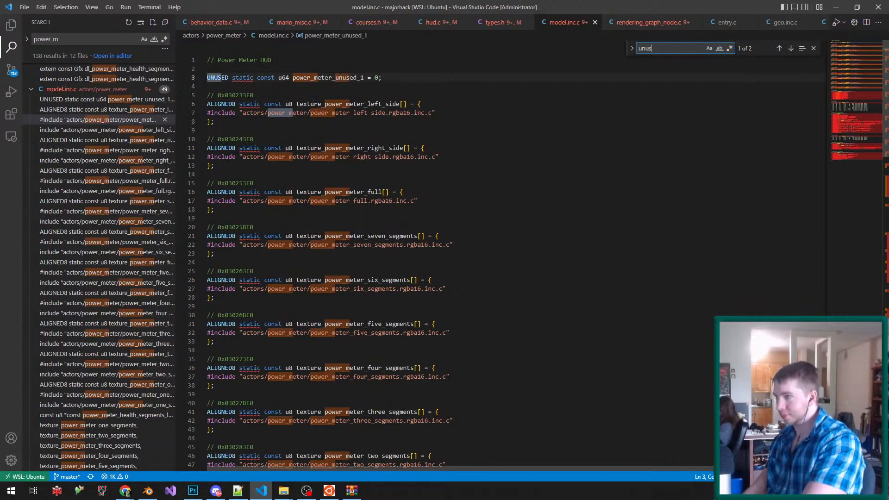
{"action": "triple_click", "coordinate": [217, 77]}
{"action": "key", "text": "BackSpace"}
{"action": "key", "text": "BackSpace"}
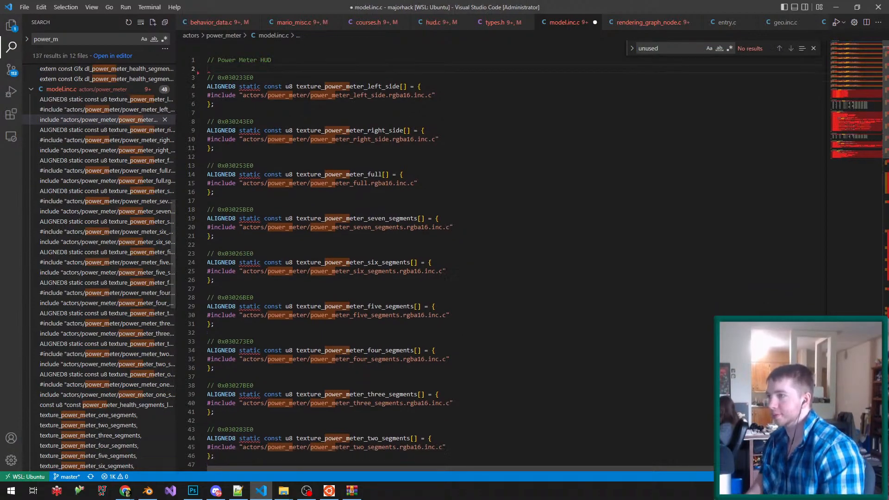
{"action": "key", "text": "ctrl+s"}
- Search the project for texture_power_meter_left_side and go to its use in dl_power_meter_base
{"action": "left_click", "coordinate": [214, 104]}
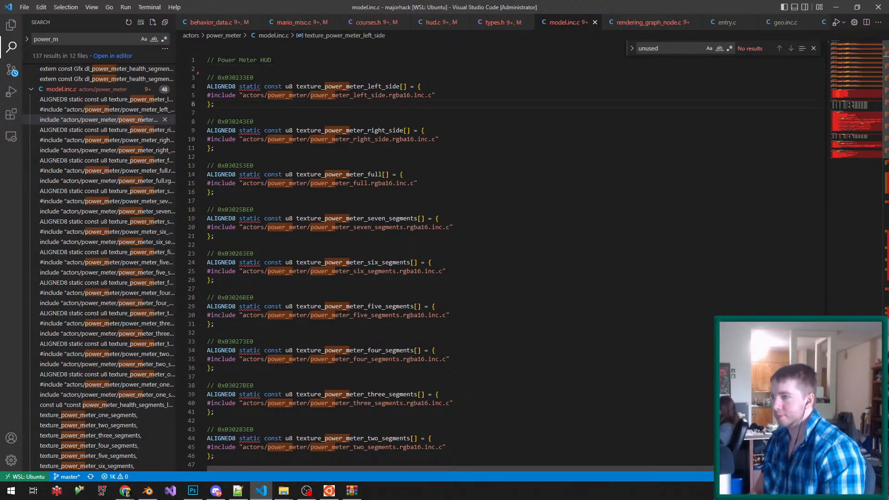
{"action": "left_click_drag", "start_coordinate": [208, 68], "coordinate": [435, 95]}
{"action": "double_click", "coordinate": [348, 86]}
{"action": "key", "text": "ctrl+c"}
{"action": "double_click", "coordinate": [46, 39]}
{"action": "key", "text": "ctrl+v"}
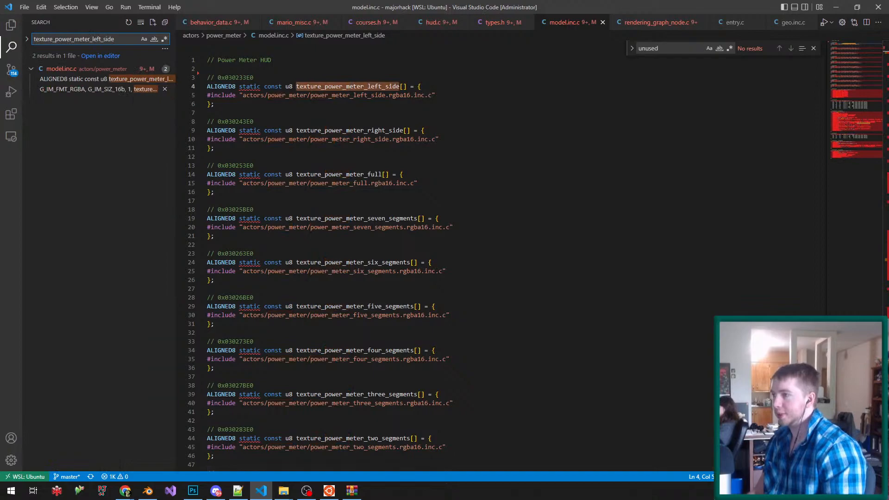
{"action": "left_click", "coordinate": [92, 79]}
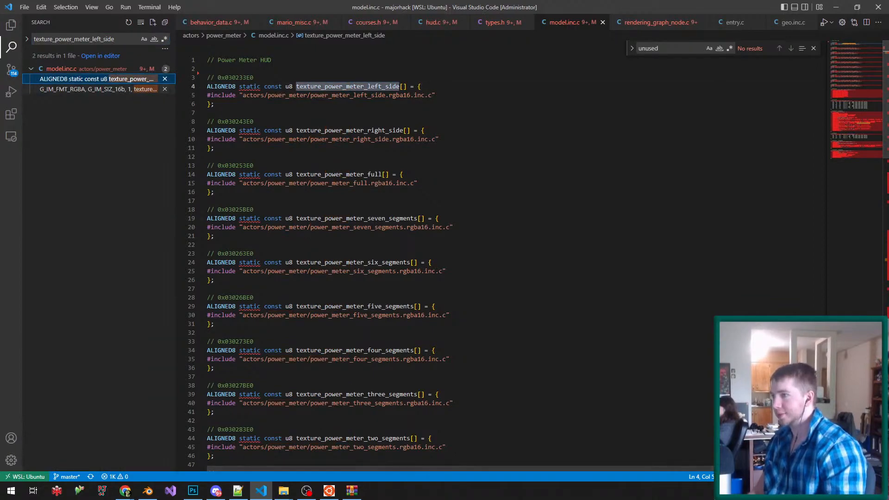
{"action": "left_click", "coordinate": [92, 89]}
- Open GitHub Desktop and switch the current repository to yoshikaze
{"action": "key", "text": "super"}
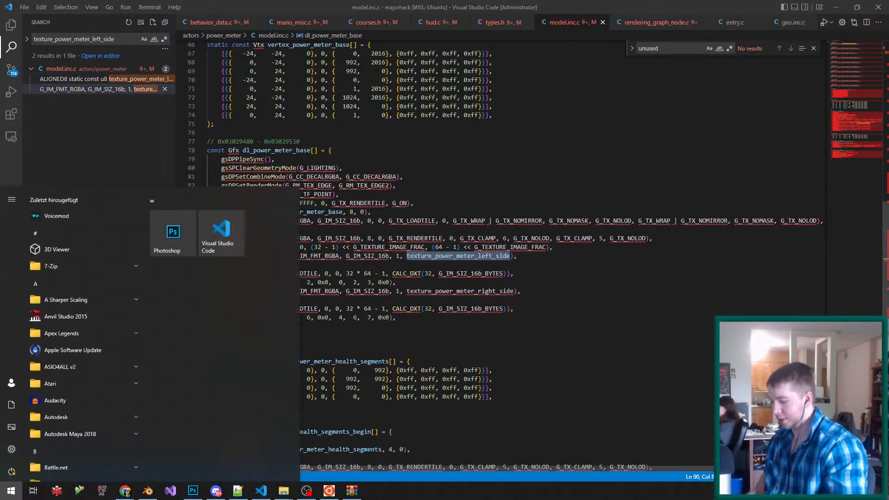
{"action": "type", "text": "git"}
{"action": "key", "text": "Return"}
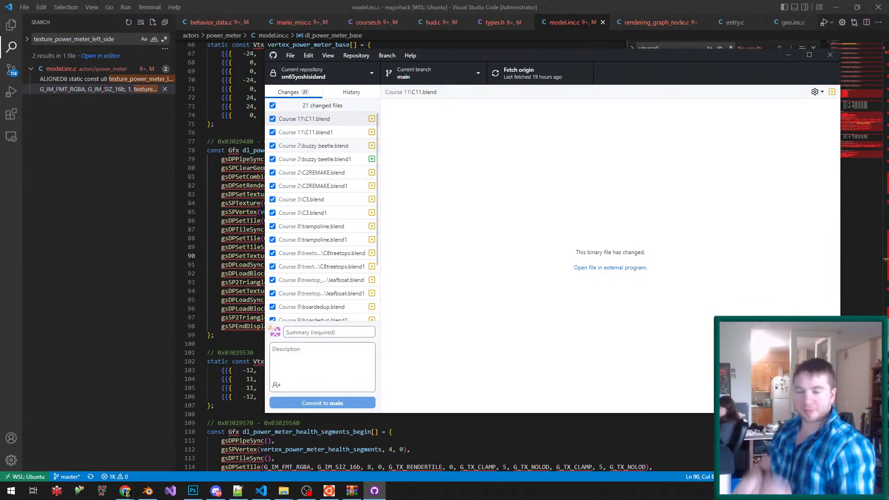
{"action": "left_click", "coordinate": [329, 332]}
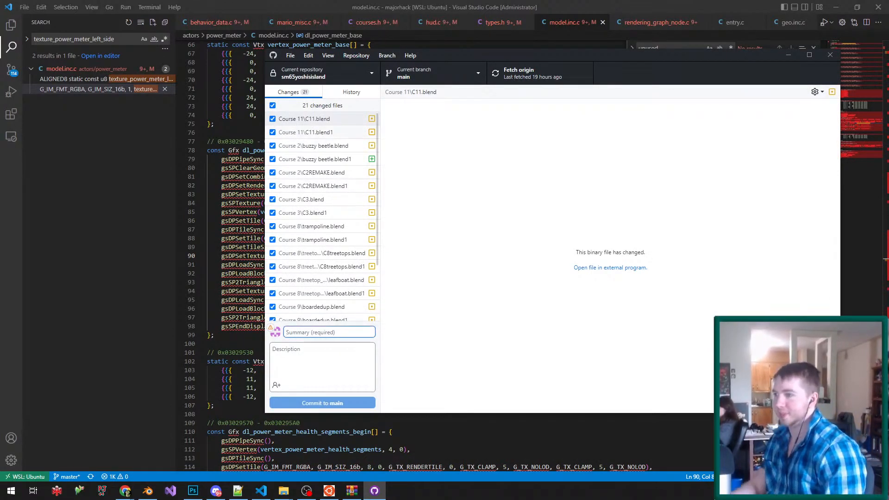
{"action": "left_click", "coordinate": [433, 73]}
{"action": "left_click", "coordinate": [322, 72]}
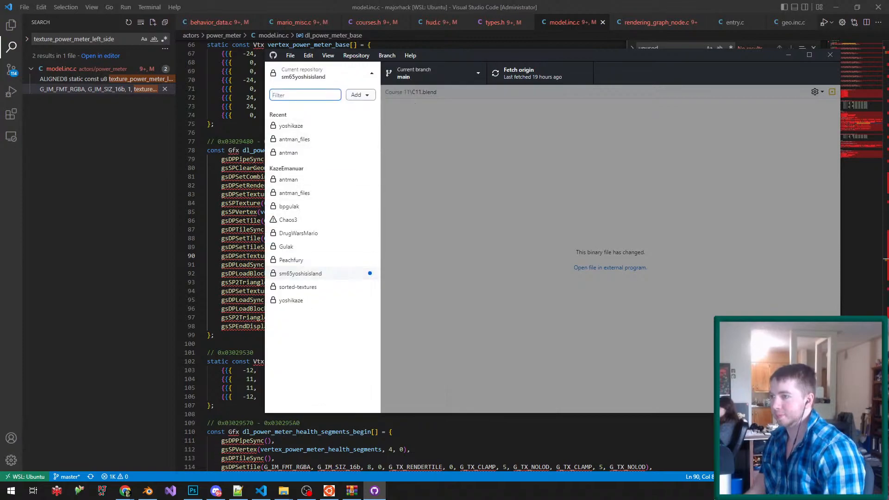
{"action": "left_click", "coordinate": [291, 125]}
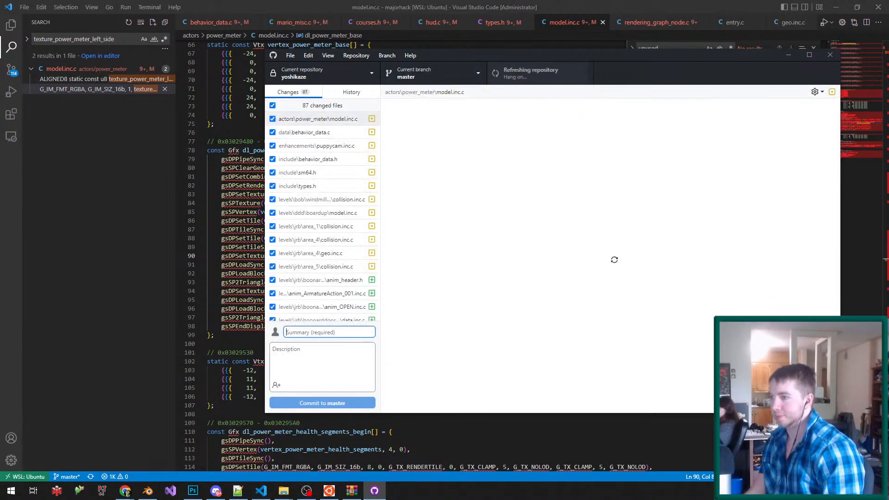
- Commit the changed files to master with the summary "dsgfdsg" and push the commit to origin
{"action": "type", "text": "dsgfdsg"}
{"action": "key", "text": "ctrl+Return"}
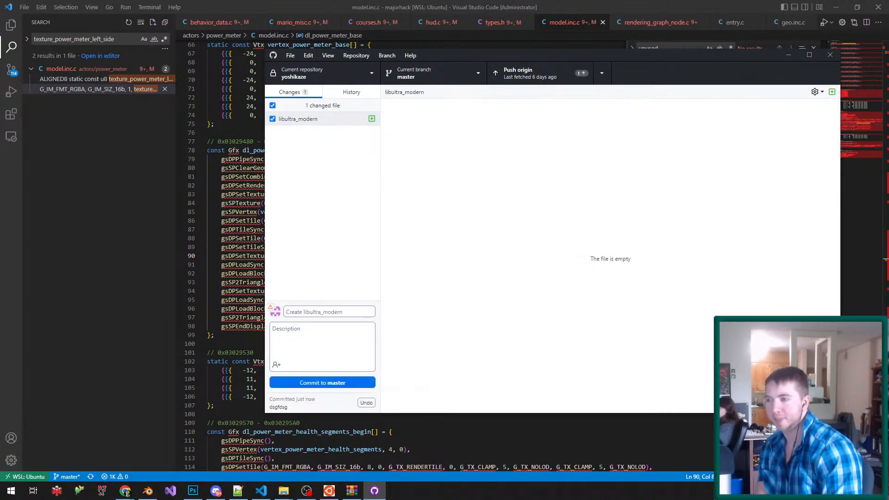
{"action": "key", "text": "ctrl+p"}
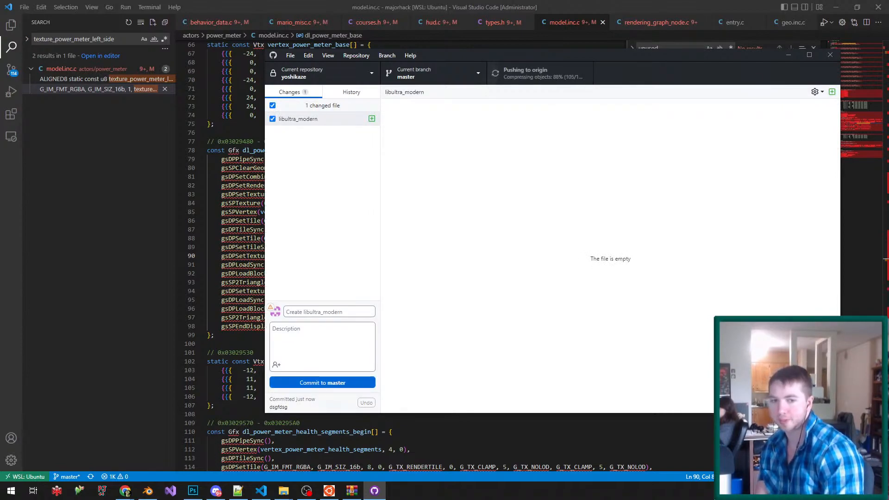
- Return to Visual Studio Code and set the first vertex's x-coordinate in vertex_power_meter_health_segments to -16
{"action": "key", "text": "alt+Tab"}
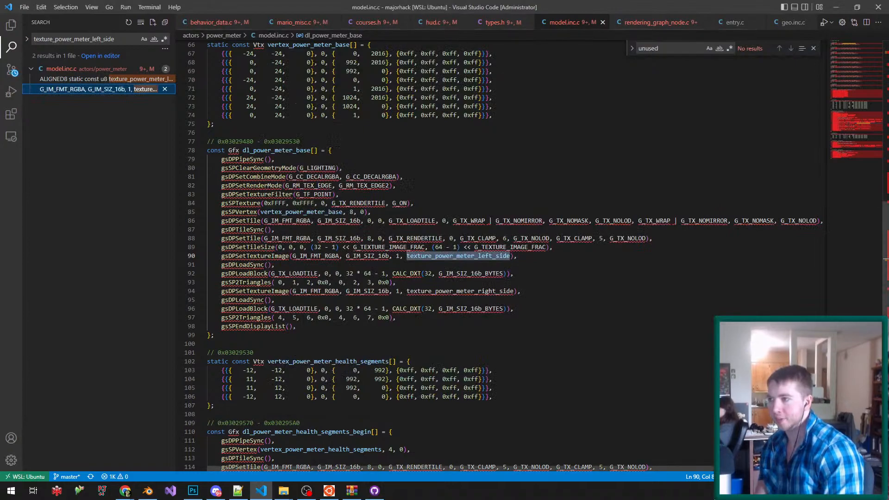
{"action": "scroll", "coordinate": [502, 256], "scroll_direction": "up", "scroll_amount": 2}
{"action": "left_click", "coordinate": [250, 99]}
{"action": "scroll", "coordinate": [501, 256], "scroll_direction": "down", "scroll_amount": 3}
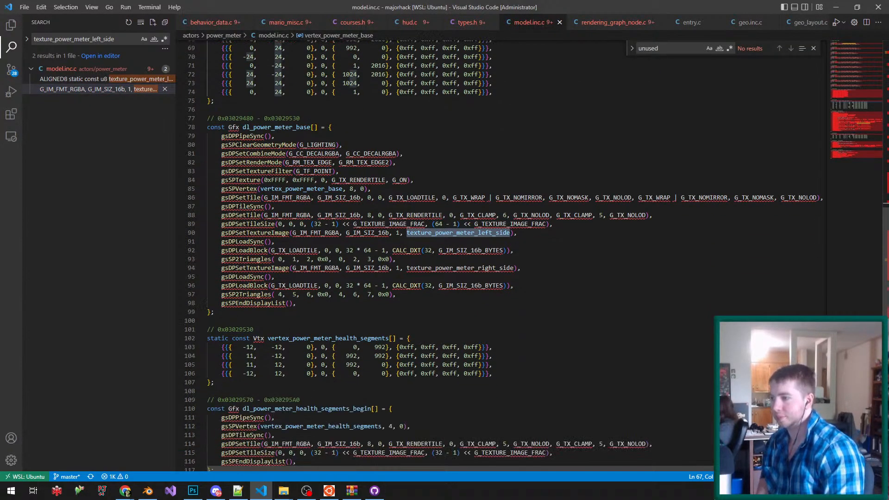
{"action": "scroll", "coordinate": [501, 256], "scroll_direction": "down", "scroll_amount": 3}
{"action": "double_click", "coordinate": [250, 278]}
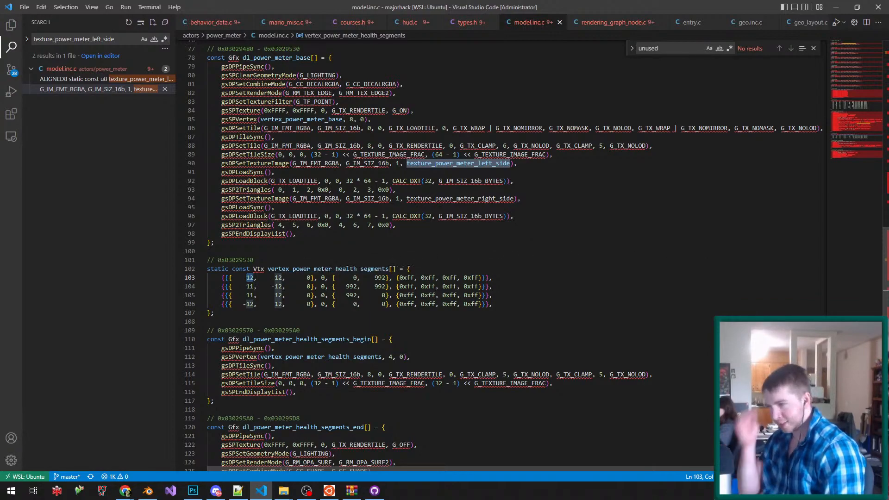
{"action": "type", "text": "16"}
- Set the y-coordinates of the four health-segment vertices to -16, -16, 16 and 16
{"action": "double_click", "coordinate": [279, 287]}
{"action": "double_click", "coordinate": [278, 277]}
{"action": "type", "text": "16"}
{"action": "double_click", "coordinate": [278, 286]}
{"action": "type", "text": "16"}
{"action": "double_click", "coordinate": [279, 294]}
{"action": "type", "text": "16"}
{"action": "double_click", "coordinate": [278, 304]}
{"action": "type", "text": "16"}
- Set the x-coordinates of the second and third health-segment vertices to 16 and the fourth to -16, and save model.inc.c
{"action": "double_click", "coordinate": [250, 304]}
{"action": "type", "text": "16"}
{"action": "double_click", "coordinate": [250, 277]}
{"action": "double_click", "coordinate": [250, 286]}
{"action": "type", "text": "16"}
{"action": "double_click", "coordinate": [250, 295]}
{"action": "type", "text": "16"}
{"action": "key", "text": "ctrl+s"}
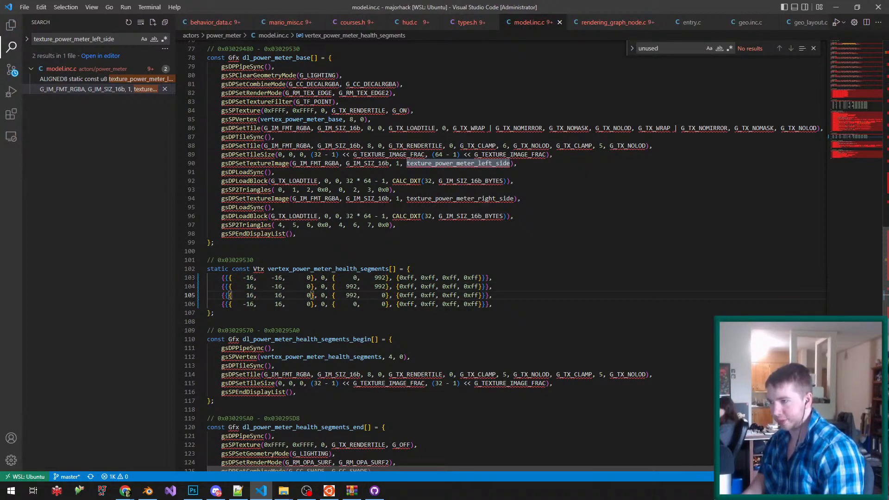
- Try x-coordinates of 15 for the second and third health-segment vertices, and undo the change
{"action": "key", "text": "alt+Tab"}
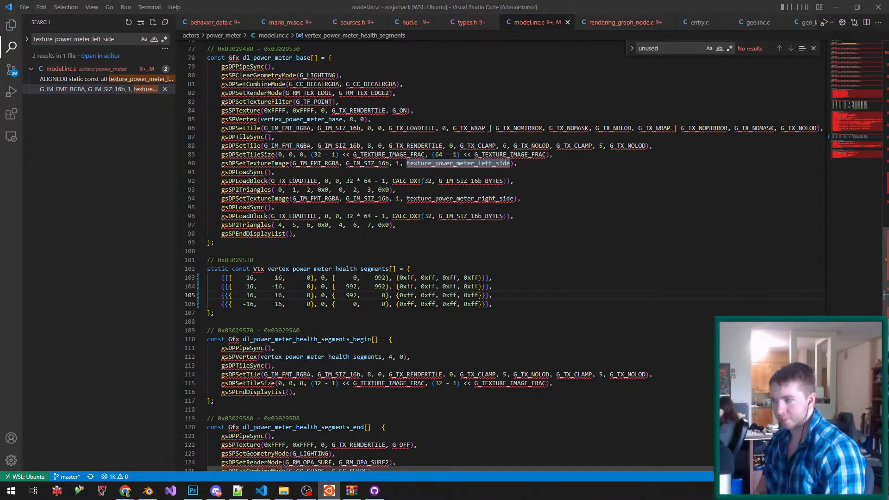
{"action": "double_click", "coordinate": [250, 286]}
{"action": "type", "text": "15"}
{"action": "key", "text": "Down"}
{"action": "key", "text": "BackSpace"}
{"action": "type", "text": "5"}
{"action": "key", "text": "ctrl+s"}
{"action": "key", "text": "ctrl+z"}
{"action": "key", "text": "ctrl+z"}
{"action": "key", "text": "ctrl+z"}
{"action": "key", "text": "ctrl+s"}
- Replace every 992 texture coordinate in vertex_power_meter_health_segments with 1024 and save model.inc.c
{"action": "left_click", "coordinate": [377, 278]}
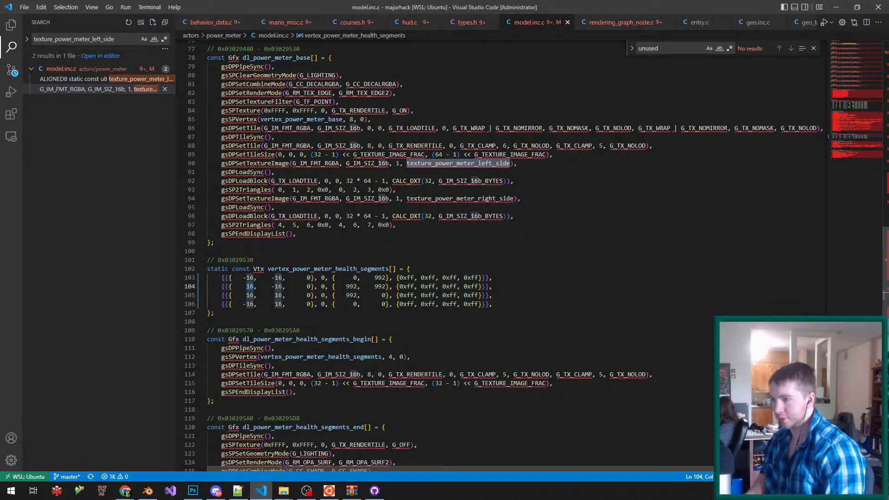
{"action": "double_click", "coordinate": [377, 278]}
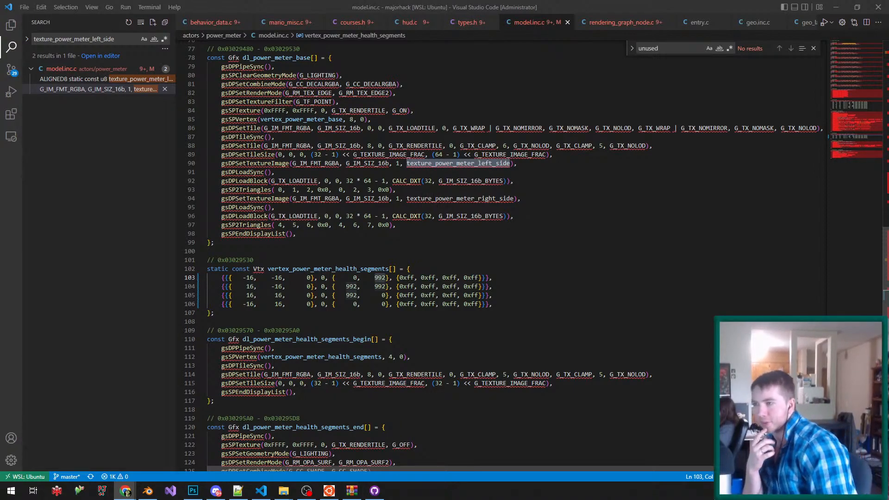
{"action": "double_click", "coordinate": [380, 277]}
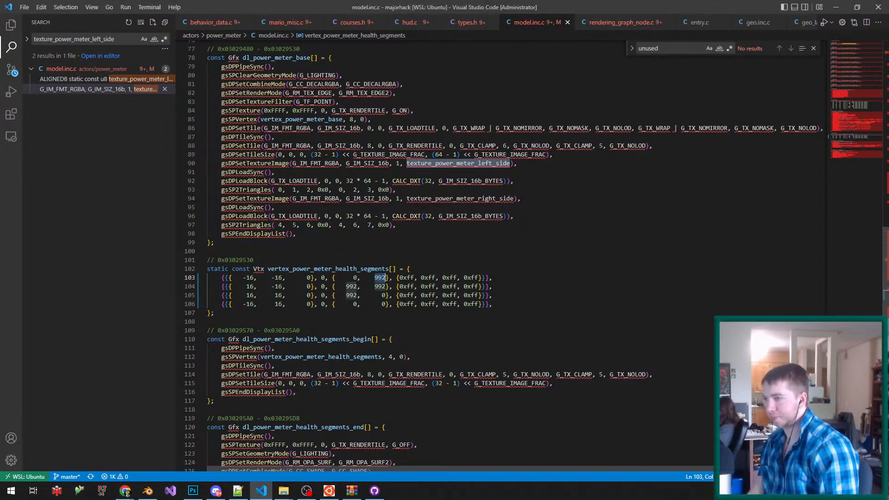
{"action": "type", "text": "1024"}
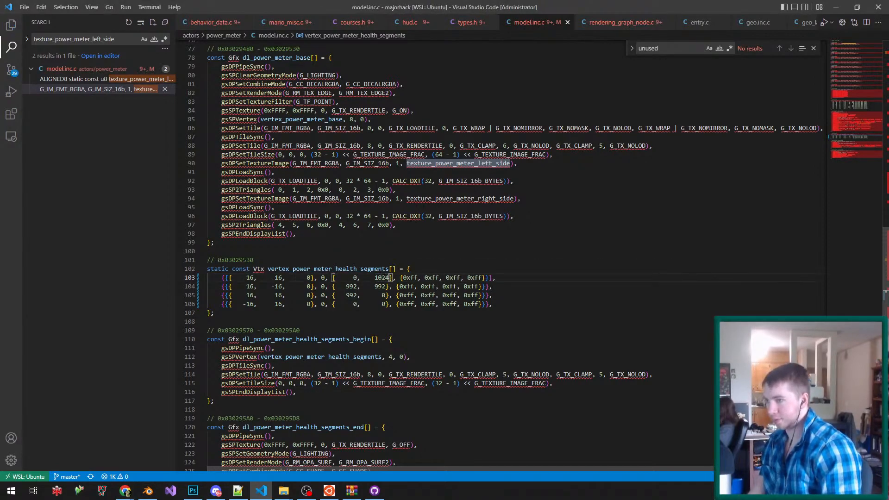
{"action": "double_click", "coordinate": [382, 286]}
{"action": "key", "text": "ctrl+v"}
{"action": "double_click", "coordinate": [352, 286]}
{"action": "key", "text": "ctrl+v"}
{"action": "double_click", "coordinate": [352, 295]}
{"action": "key", "text": "ctrl+v"}
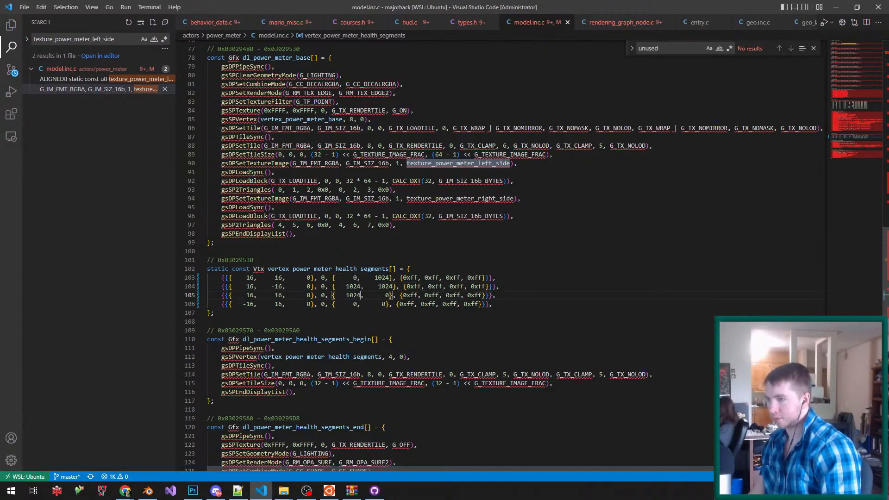
{"action": "key", "text": "ctrl+s"}
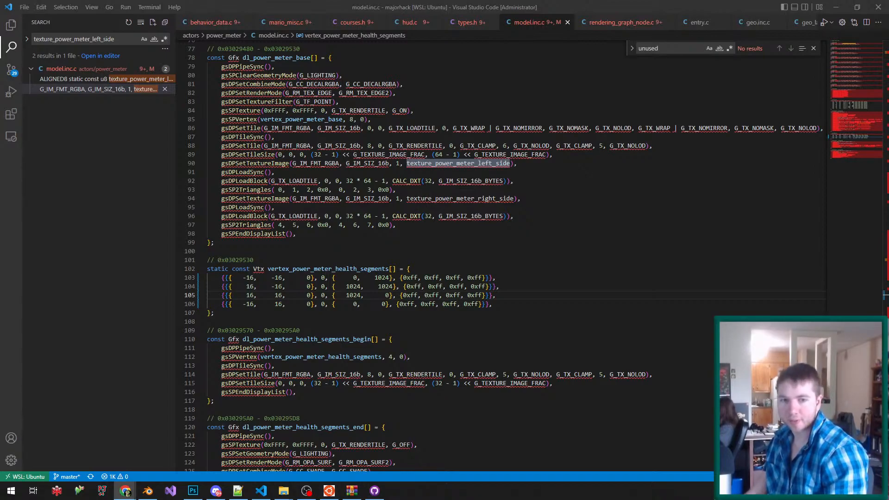
- In Notepad++, add "air meter should scale in when it appears, and refilling it should be smooth instead of just instantly adding a chunk" above "bugs:" and save
{"action": "key", "text": "alt+Tab"}
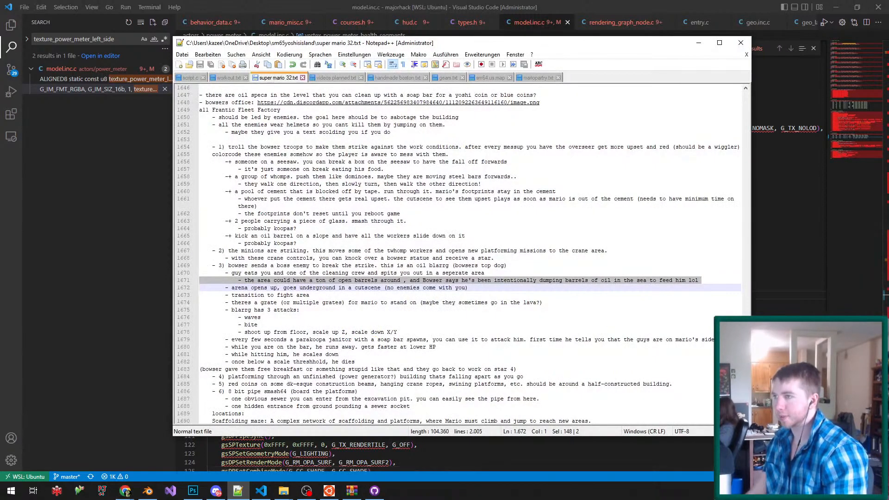
{"action": "scroll", "coordinate": [463, 254], "scroll_direction": "down", "scroll_amount": 20}
{"action": "scroll", "coordinate": [463, 255], "scroll_direction": "up", "scroll_amount": 12}
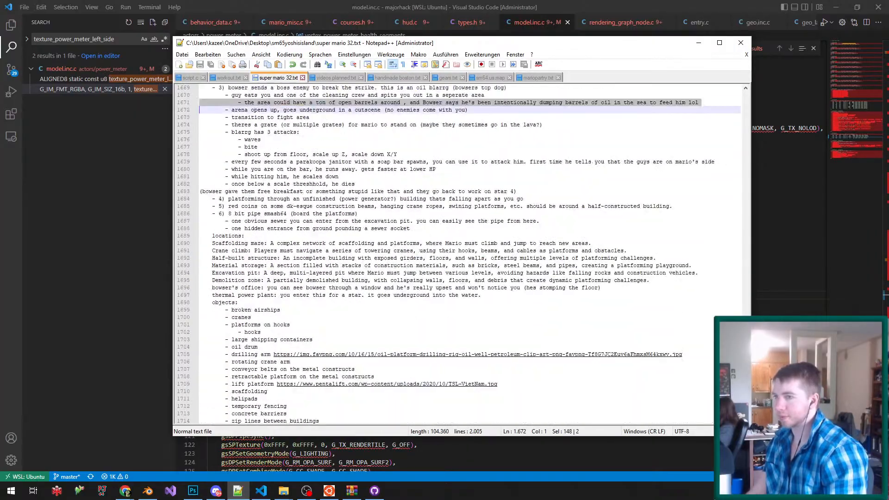
{"action": "scroll", "coordinate": [463, 255], "scroll_direction": "up", "scroll_amount": 6}
{"action": "scroll", "coordinate": [463, 254], "scroll_direction": "up", "scroll_amount": 20}
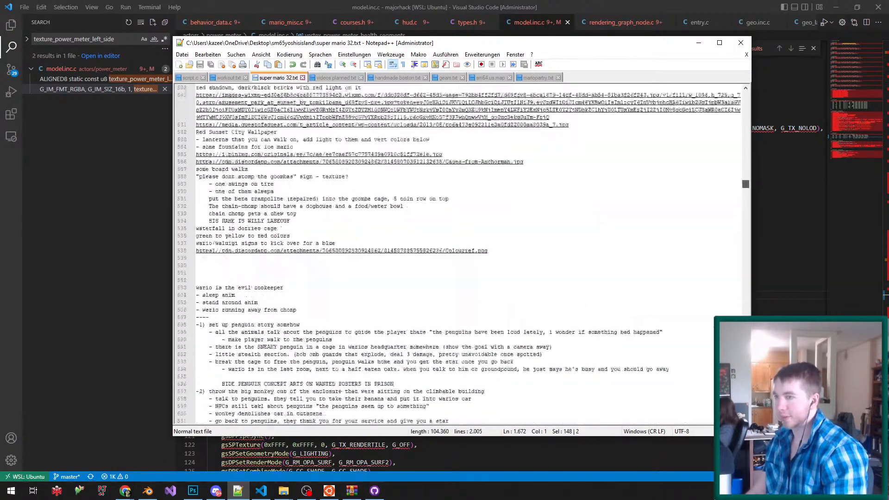
{"action": "scroll", "coordinate": [463, 255], "scroll_direction": "up", "scroll_amount": 20}
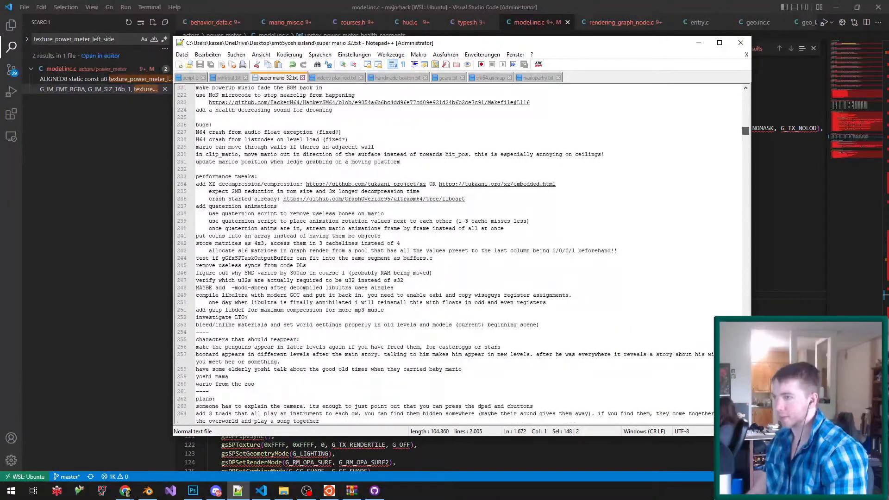
{"action": "scroll", "coordinate": [463, 255], "scroll_direction": "down", "scroll_amount": 20}
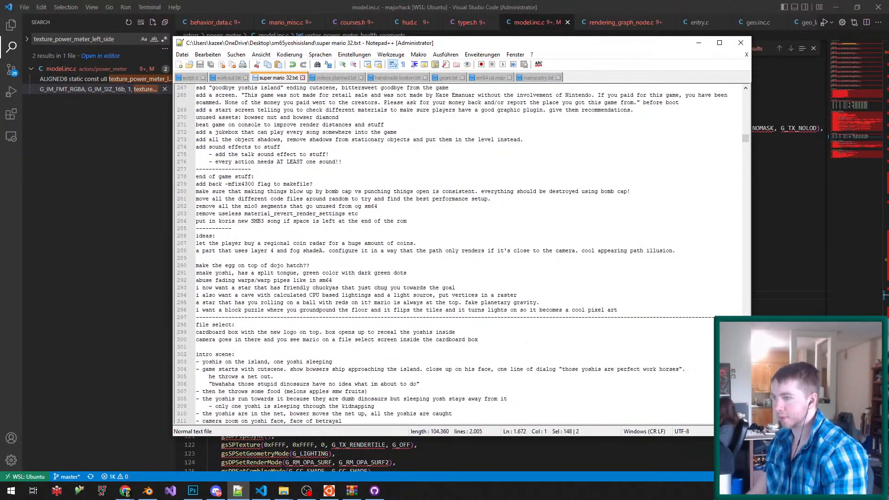
{"action": "scroll", "coordinate": [463, 254], "scroll_direction": "up", "scroll_amount": 20}
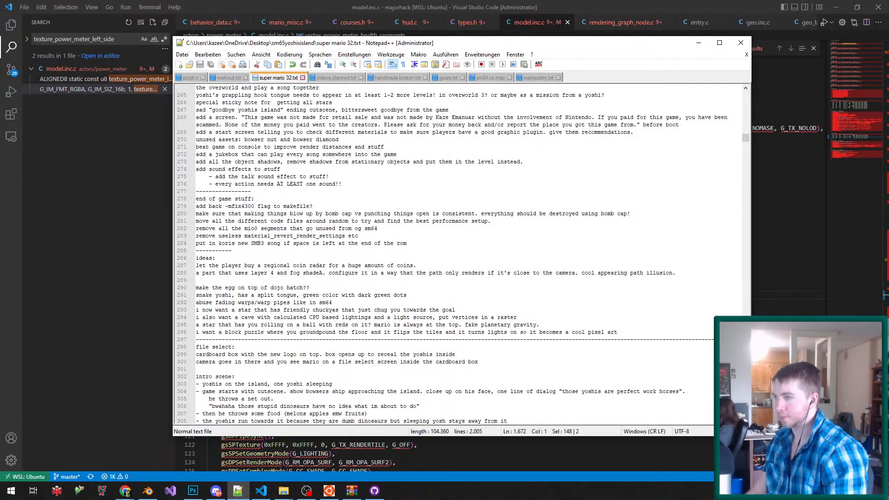
{"action": "scroll", "coordinate": [463, 255], "scroll_direction": "up", "scroll_amount": 7}
{"action": "left_click", "coordinate": [196, 250]}
{"action": "type", "text": "air meter should scale in when it appears, and refilling it should be smooth instead of just instantly adding a chunk"}
{"action": "key", "text": "Return"}
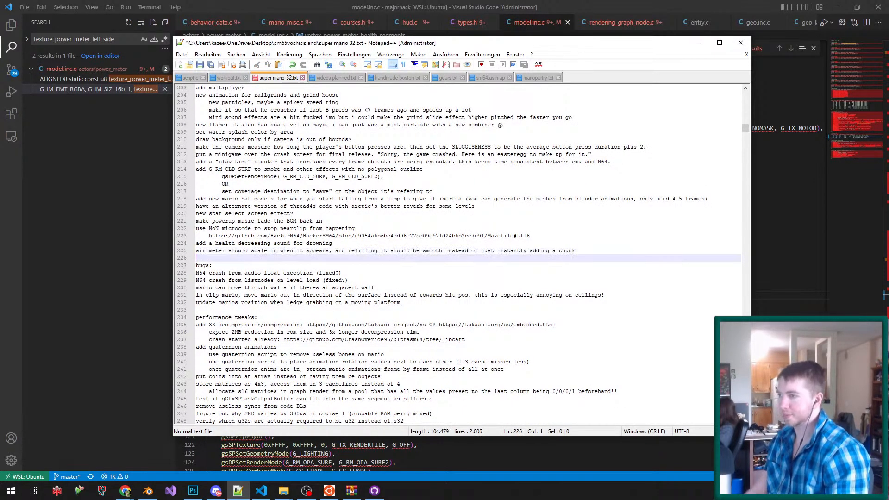
{"action": "key", "text": "Return"}
{"action": "key", "text": "Up"}
{"action": "key", "text": "ctrl+s"}
{"action": "key", "text": "alt+Tab"}
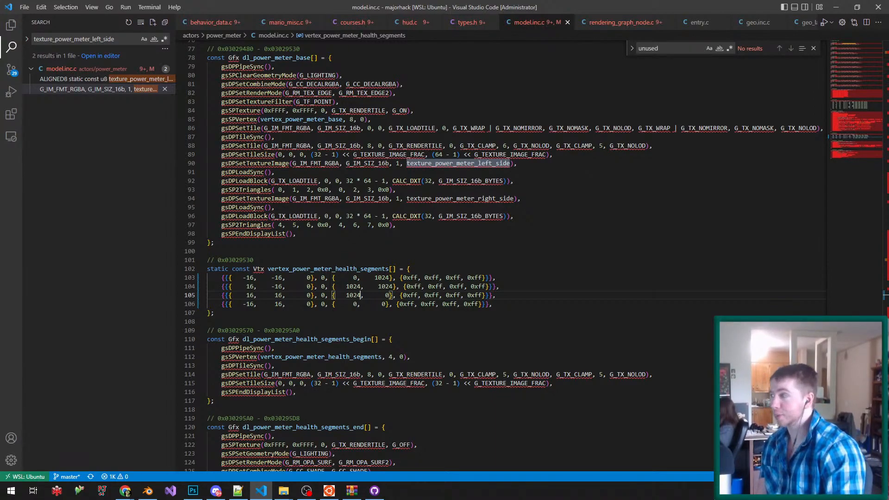
- Examine the health-segment vertices and display lists in model.inc.c, and select the texture-loading and triangle commands in dl_power_meter_base
{"action": "key", "text": "alt+Tab"}
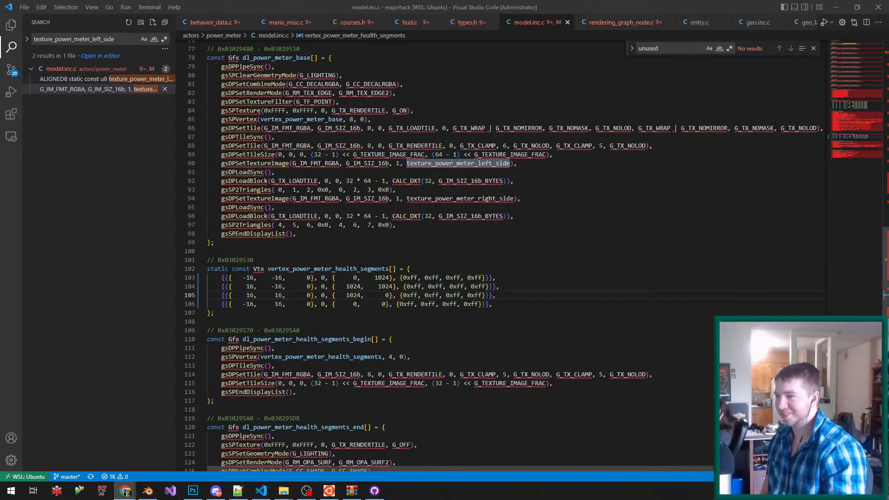
{"action": "double_click", "coordinate": [328, 269]}
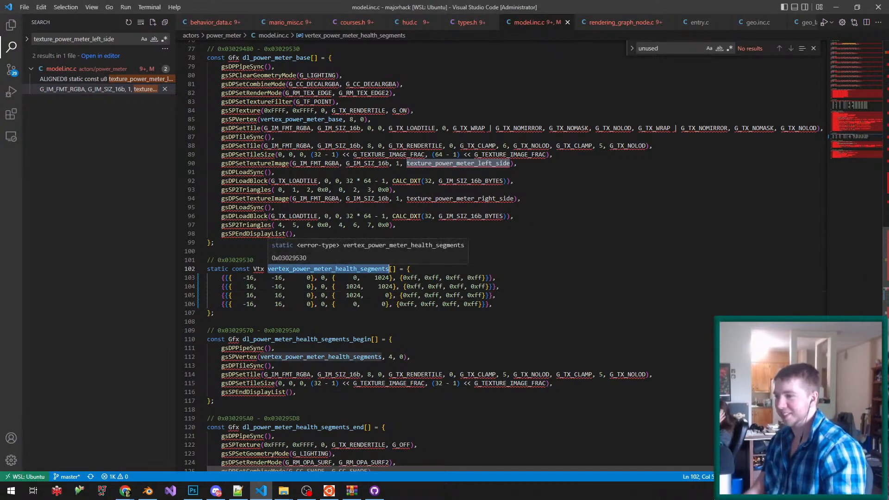
{"action": "scroll", "coordinate": [474, 278], "scroll_direction": "down", "scroll_amount": 3}
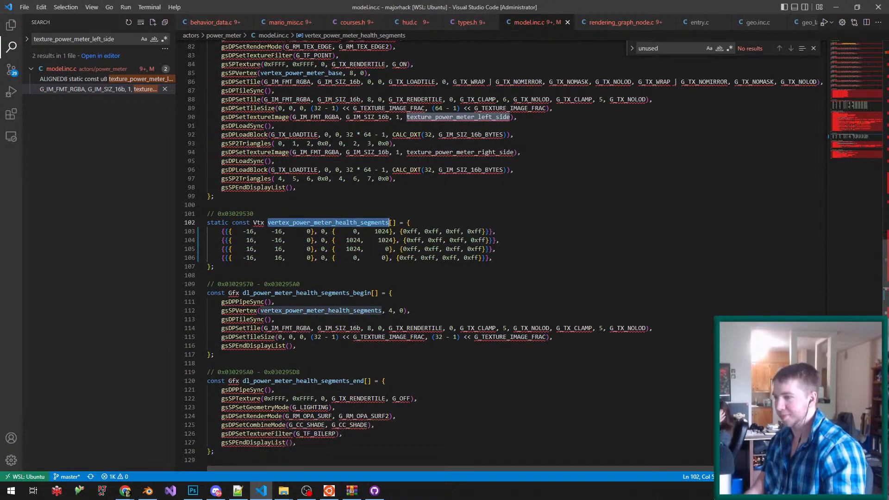
{"action": "left_click", "coordinate": [398, 278]}
{"action": "double_click", "coordinate": [352, 269]}
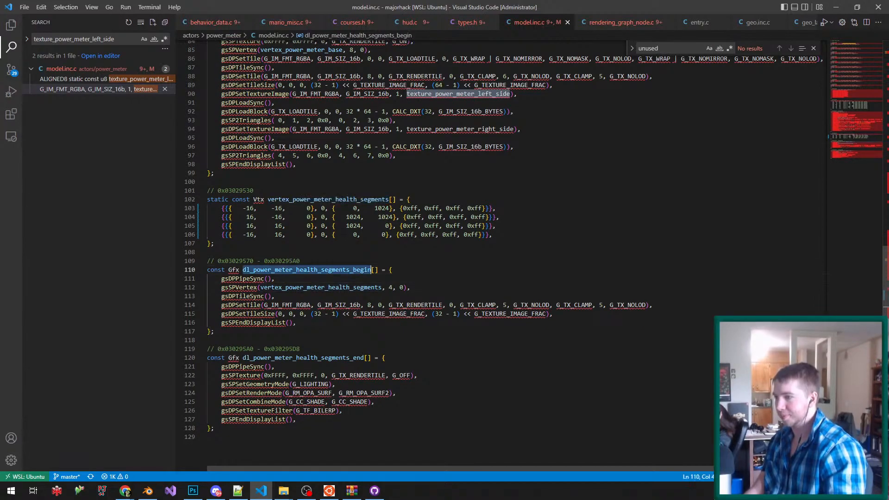
{"action": "scroll", "coordinate": [352, 269], "scroll_direction": "up", "scroll_amount": 5}
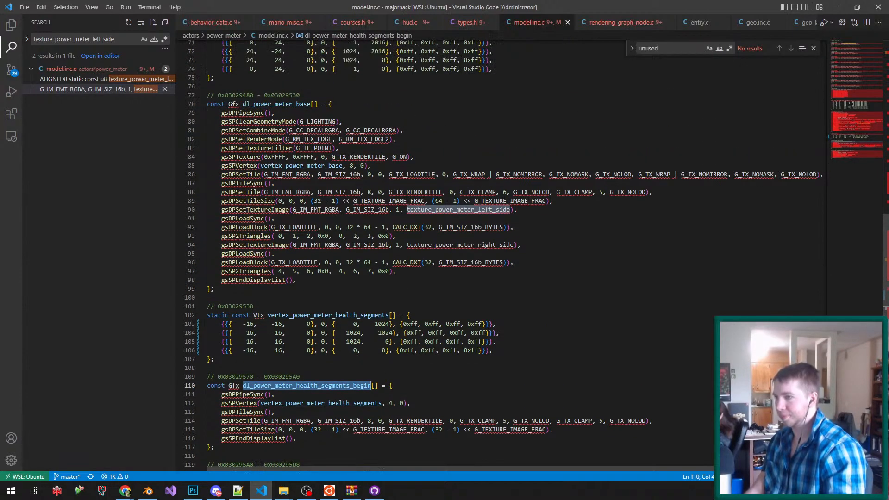
{"action": "double_click", "coordinate": [485, 209]}
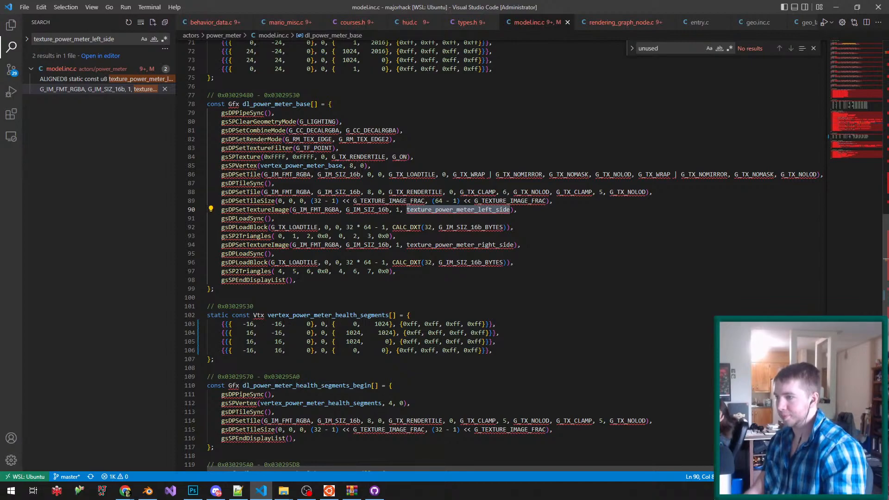
{"action": "left_click_drag", "start_coordinate": [396, 271], "coordinate": [207, 209]}
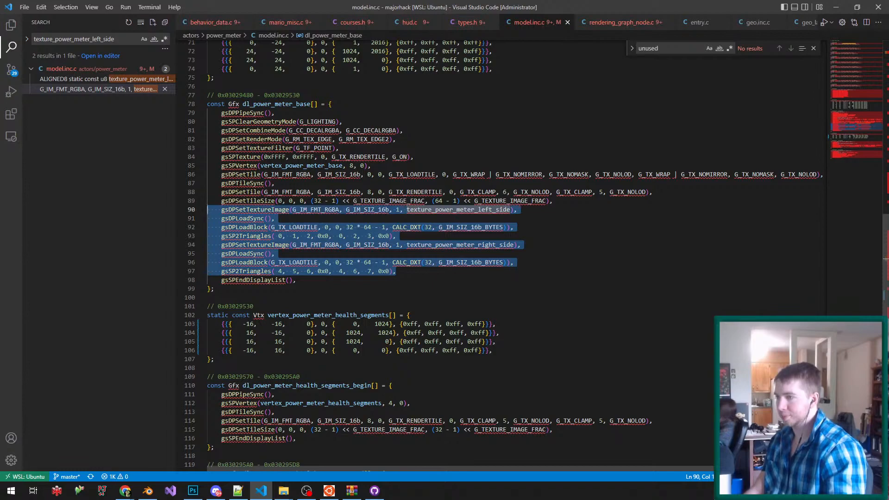
- Remove the left and right texture-loading and triangle commands and the gsSPVertex line from dl_power_meter_base, saving model.inc.c
{"action": "key", "text": "BackSpace"}
{"action": "key", "text": "BackSpace"}
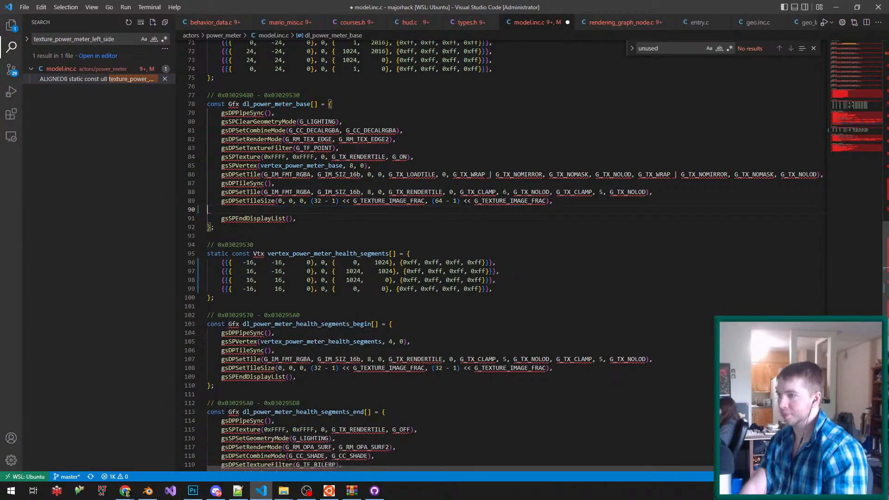
{"action": "scroll", "coordinate": [324, 208], "scroll_direction": "up", "scroll_amount": 2}
{"action": "key", "text": "ctrl+s"}
{"action": "double_click", "coordinate": [283, 211]}
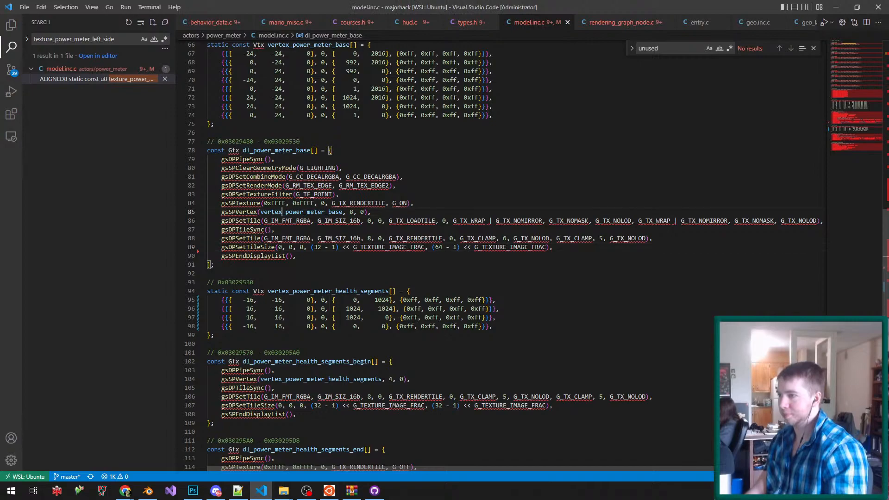
{"action": "triple_click", "coordinate": [301, 212]}
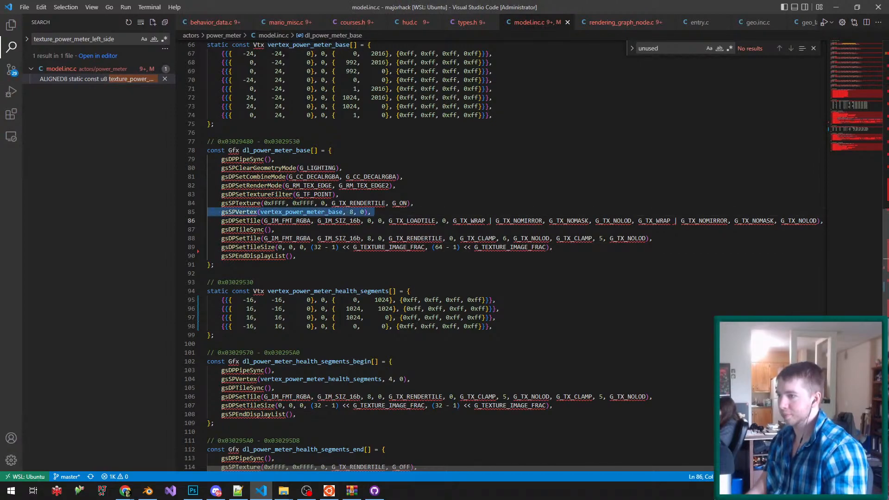
{"action": "key", "text": "BackSpace"}
{"action": "scroll", "coordinate": [417, 231], "scroll_direction": "up", "scroll_amount": 2}
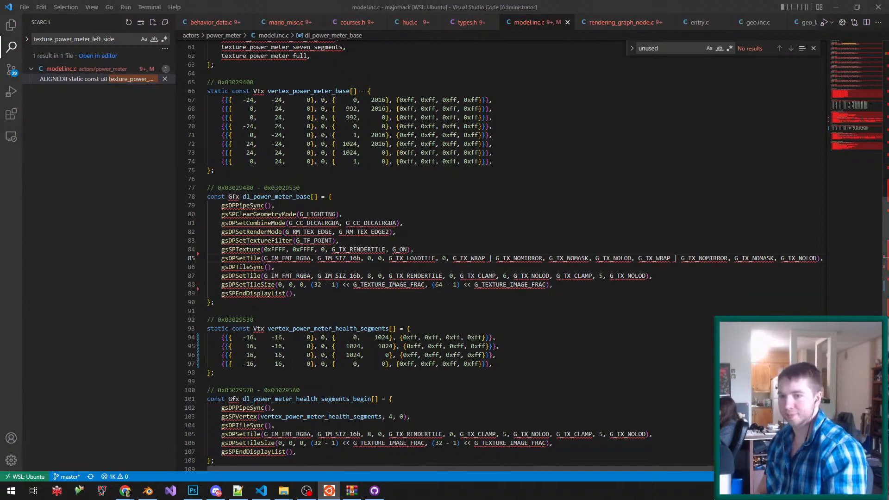
- Switch to Project64 to check the power meter in the game, and close the emulator
{"action": "left_click", "coordinate": [102, 490]}
{"action": "key", "text": "Return"}
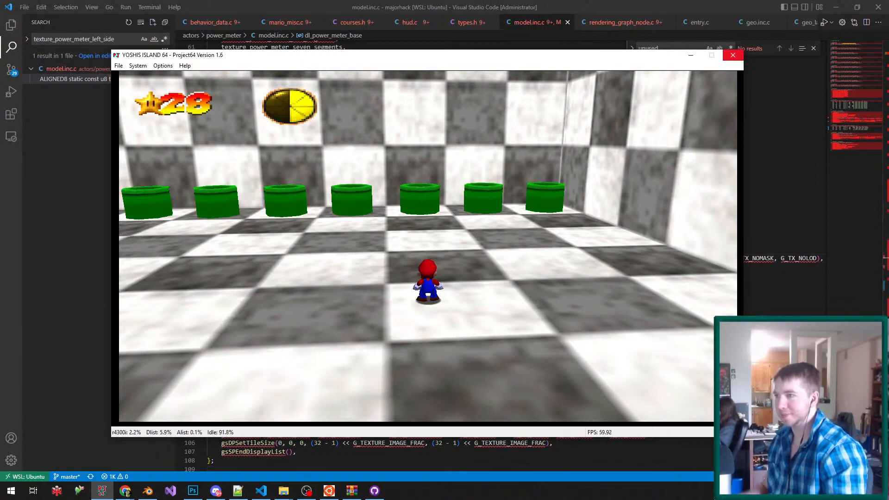
{"action": "left_click", "coordinate": [732, 55]}
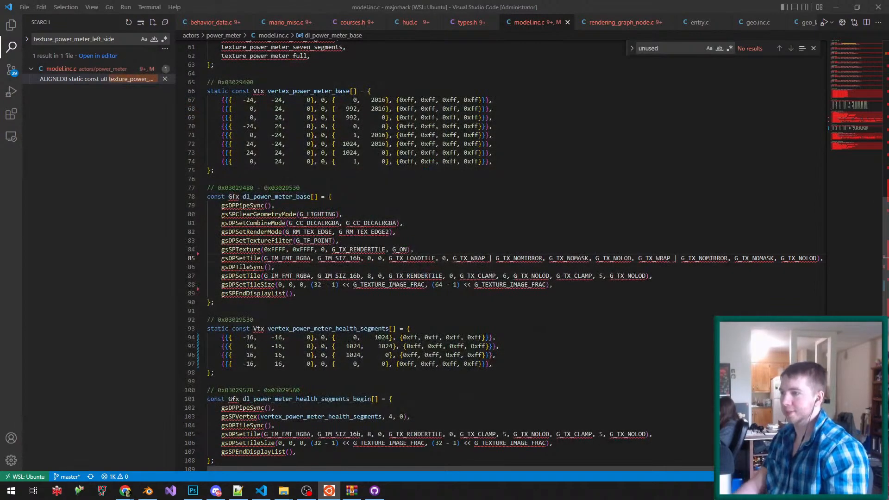
- Copy the name vertex_power_meter_health_segments, search the project for "widescreenmo" and go to the definition of switchIwdescreenhud
{"action": "double_click", "coordinate": [327, 329]}
{"action": "key", "text": "ctrl+c"}
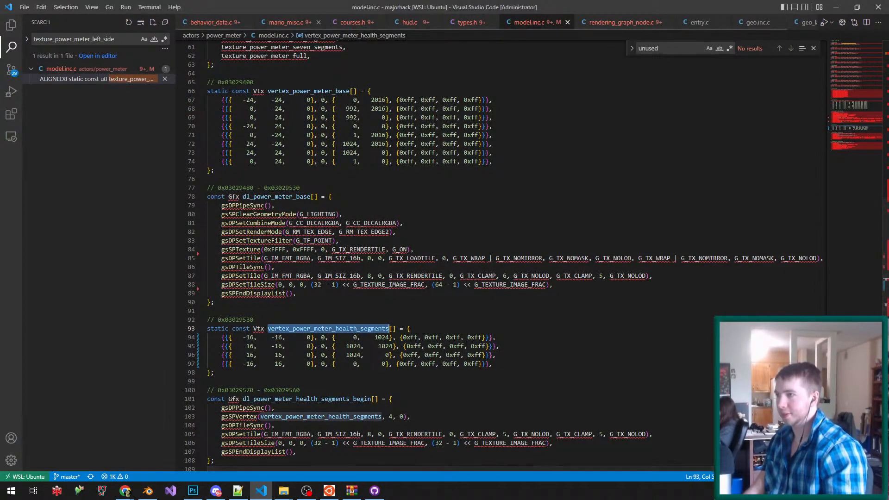
{"action": "left_click", "coordinate": [291, 22]}
{"action": "left_click", "coordinate": [320, 23]}
{"action": "key", "text": "ctrl+shift+f"}
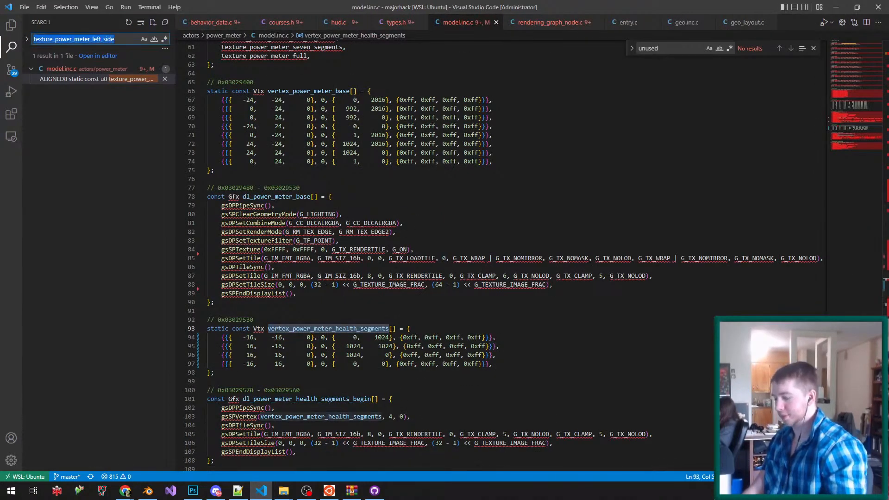
{"action": "type", "text": "widescreenmo"}
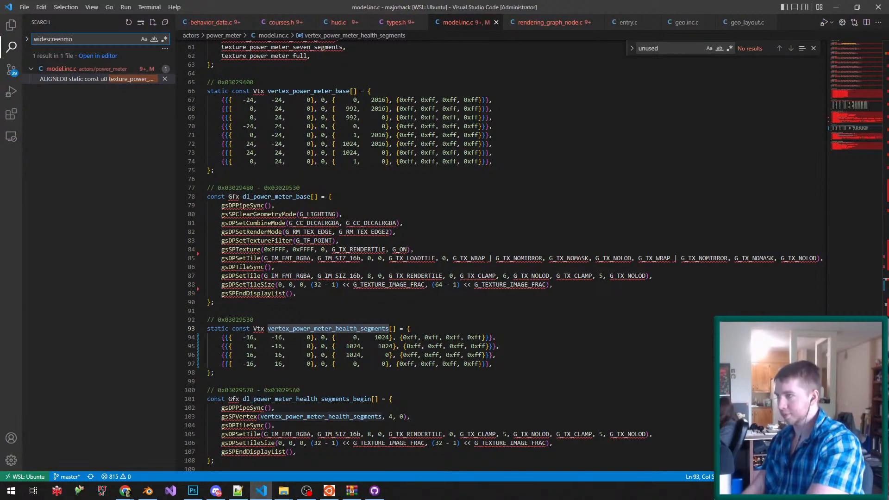
{"action": "left_click", "coordinate": [69, 89]}
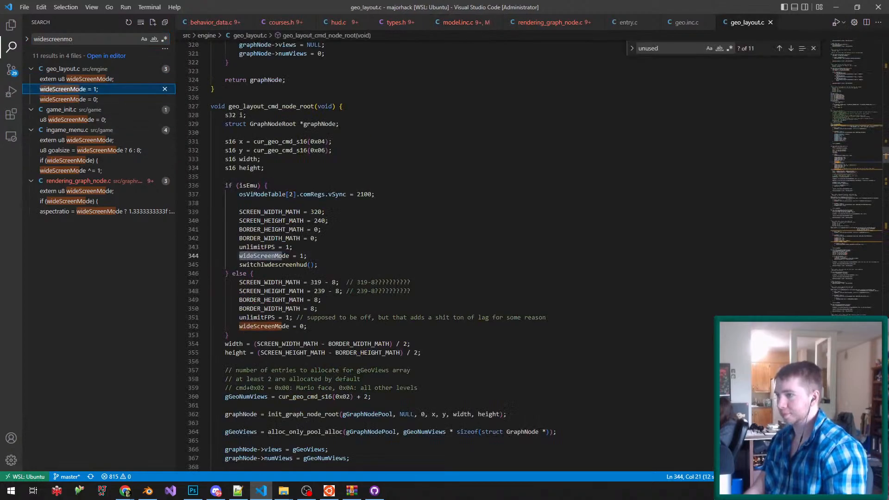
{"action": "left_click", "coordinate": [277, 264], "text": "ctrl"}
- Paste the copied vertex array name at the end of switchIwdescreenhud and declare "extern Vtx vertex_power_meter_health_segments[];" above the function
{"action": "left_click", "coordinate": [242, 287]}
{"action": "left_click", "coordinate": [228, 295]}
{"action": "key", "text": "Return"}
{"action": "key", "text": "ctrl+v"}
{"action": "left_click", "coordinate": [335, 112]}
{"action": "key", "text": "ctrl+s"}
{"action": "key", "text": "Return"}
{"action": "type", "text": "extern Vtx"}
{"action": "key", "text": "ctrl+v"}
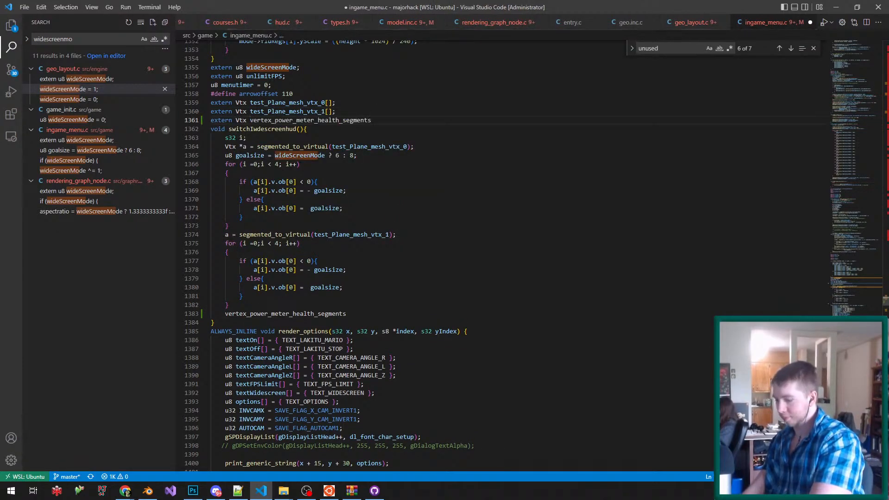
{"action": "type", "text": "[];"}
{"action": "key", "text": "ctrl+s"}
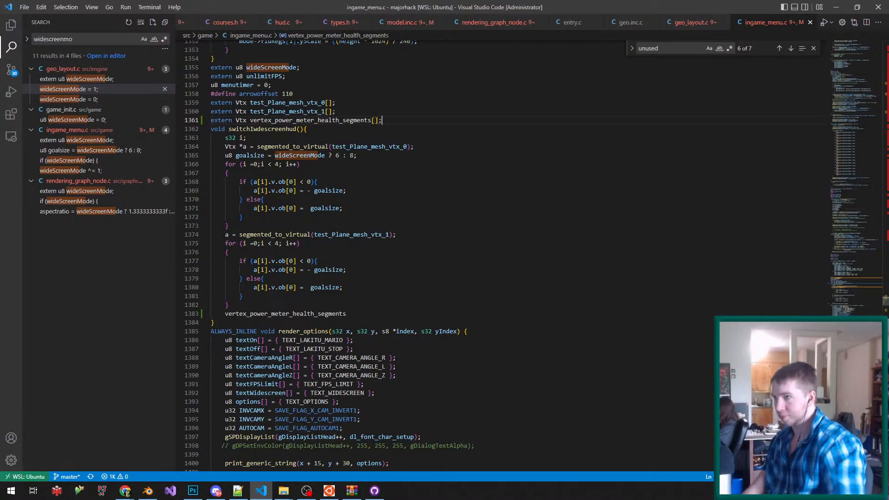
- Turn the pasted name in switchIwdescreenhud into the assignment "a = segmented_to_virtual(vertex_power_meter_health_segments);" and save
{"action": "left_click_drag", "start_coordinate": [413, 146], "coordinate": [242, 147]}
{"action": "key", "text": "ctrl+c"}
{"action": "left_click", "coordinate": [229, 305]}
{"action": "key", "text": "Return"}
{"action": "key", "text": "ctrl+v"}
{"action": "key", "text": "ctrl+s"}
{"action": "double_click", "coordinate": [329, 322]}
{"action": "key", "text": "ctrl+x"}
{"action": "double_click", "coordinate": [352, 313]}
{"action": "key", "text": "ctrl+v"}
{"action": "key", "text": "ctrl+s"}
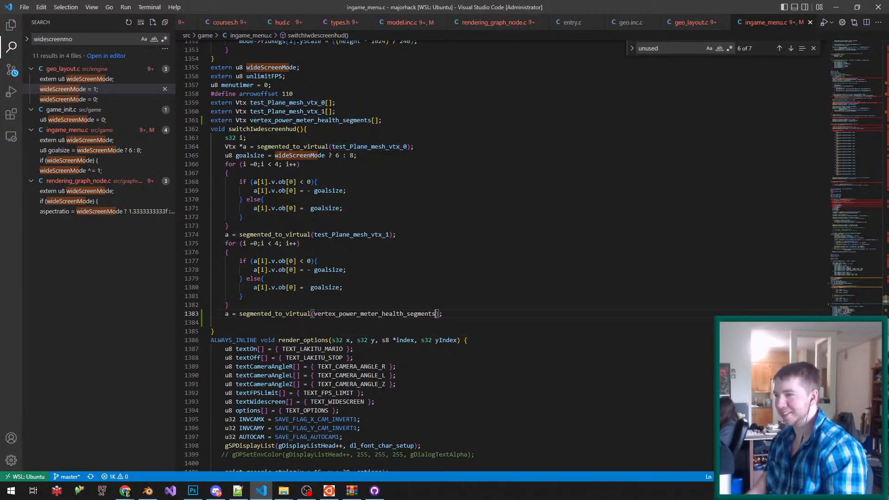
- Duplicate the four-vertex goalsize loop below the vertex_power_meter_health_segments assignment and save
{"action": "left_click_drag", "start_coordinate": [229, 305], "coordinate": [398, 234]}
{"action": "key", "text": "ctrl+c"}
{"action": "left_click", "coordinate": [443, 314]}
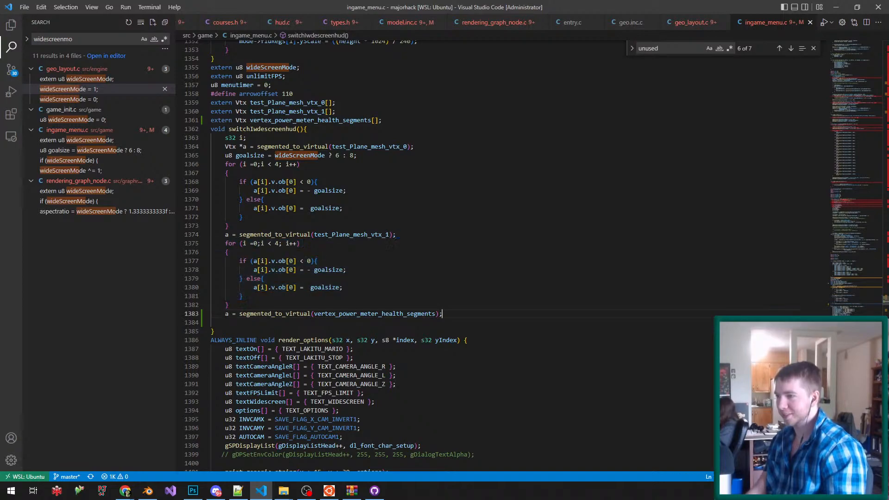
{"action": "key", "text": "ctrl+v"}
{"action": "key", "text": "ctrl+s"}
{"action": "key", "text": "BackSpace"}
{"action": "key", "text": "ctrl+s"}
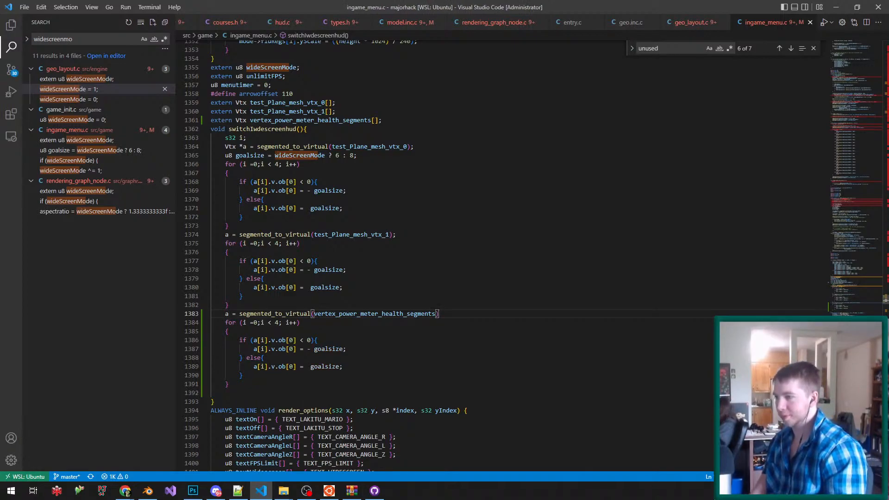
- End the vertex_power_meter_health_segments assignment with a semicolon, save ingame_menu.c and switch to the Ubuntu terminal
{"action": "left_click", "coordinate": [317, 339]}
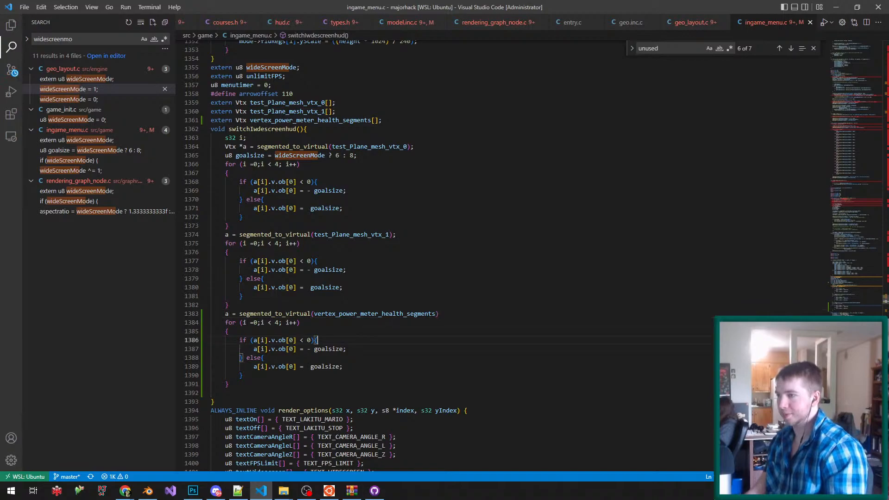
{"action": "key", "text": "alt+Tab"}
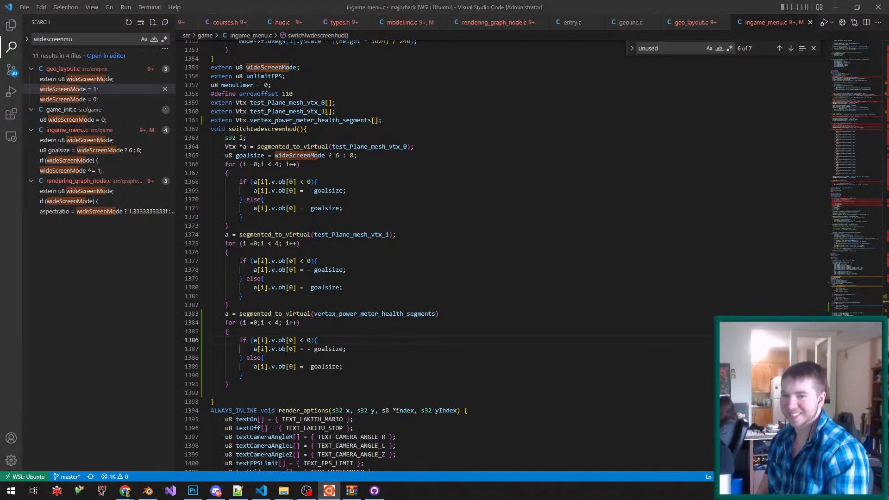
{"action": "left_click", "coordinate": [438, 314]}
{"action": "type", "text": ";"}
{"action": "key", "text": "ctrl+s"}
{"action": "key", "text": "alt+Tab"}
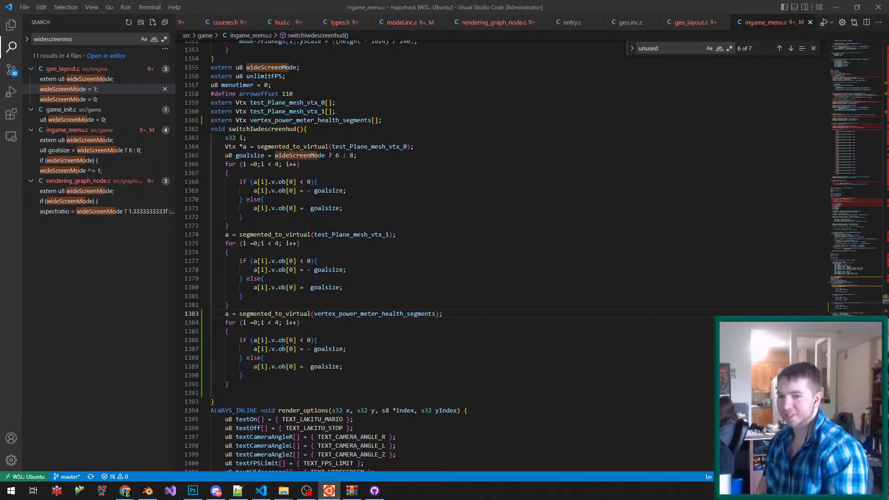
- Search the project for vertex_power_meter_health_segments, remove "static" from its definition in model.inc.c and save
{"action": "double_click", "coordinate": [374, 313]}
{"action": "key", "text": "ctrl+c"}
{"action": "double_click", "coordinate": [52, 39]}
{"action": "key", "text": "ctrl+v"}
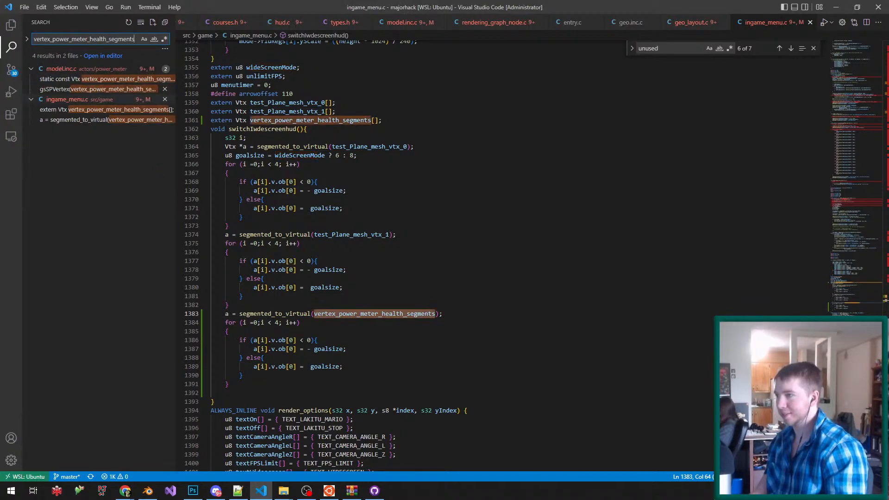
{"action": "left_click", "coordinate": [120, 79]}
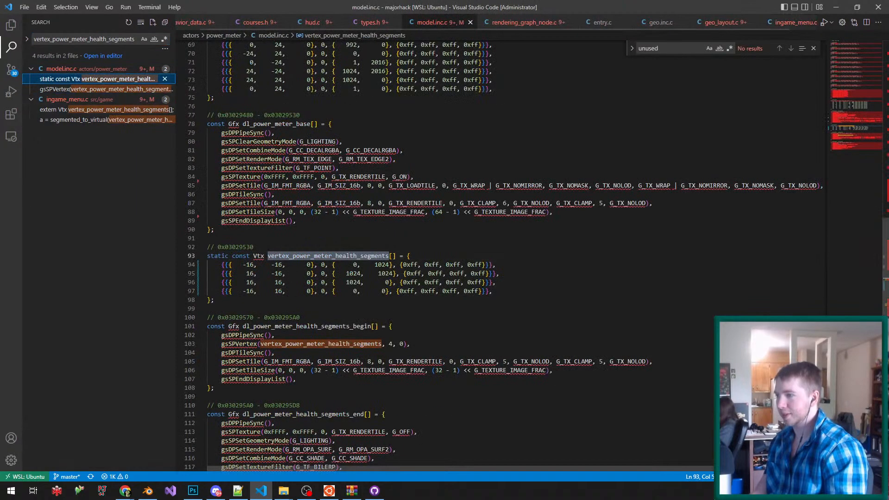
{"action": "double_click", "coordinate": [217, 256]}
{"action": "key", "text": "Delete"}
{"action": "key", "text": "Delete"}
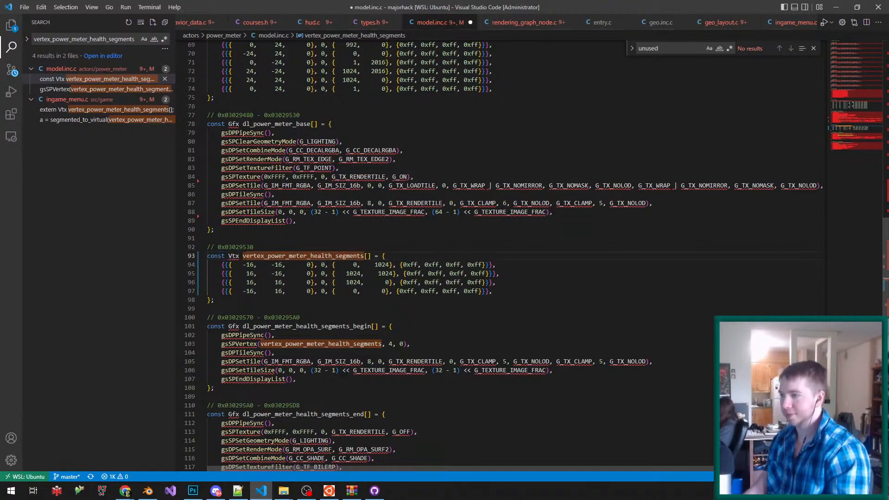
{"action": "key", "text": "ctrl+s"}
- Switch to Project64 to test the power meter, and close the browser window showing the tweet
{"action": "left_click", "coordinate": [101, 491]}
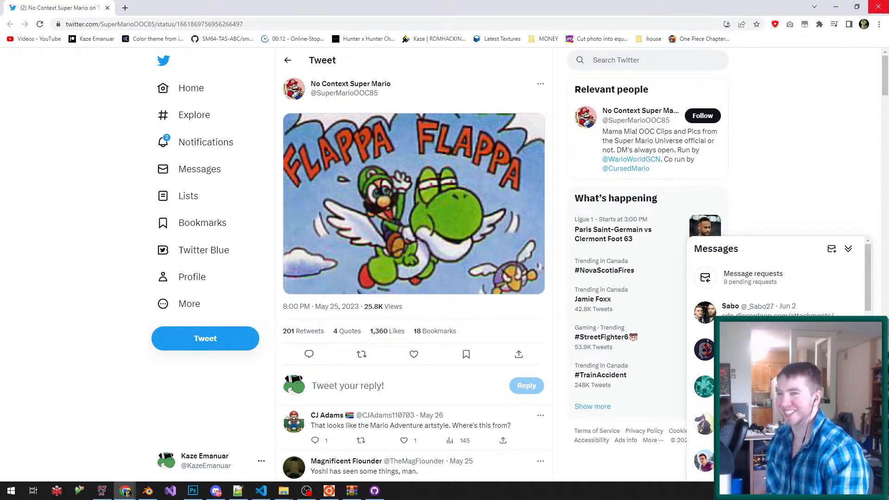
{"action": "left_click", "coordinate": [878, 7]}
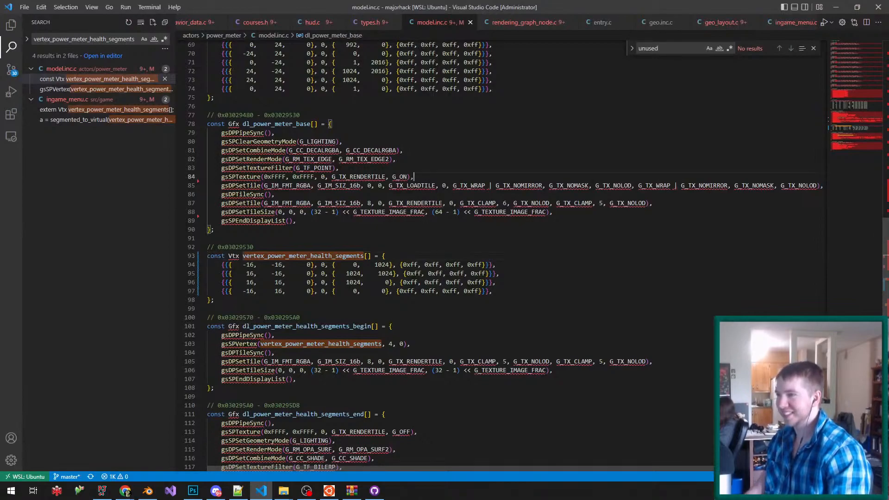
- Close model.inc.c and multiply goalsize by 2 in both assignments of the health segments loop in ingame_menu.c, saving the file
{"action": "key", "text": "ctrl+w"}
{"action": "left_click", "coordinate": [318, 340]}
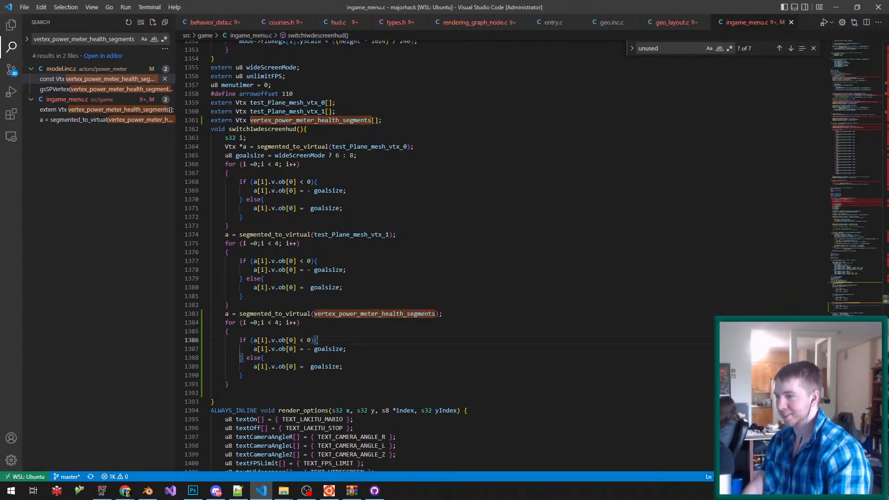
{"action": "type", "text": "*2"}
{"action": "left_click", "coordinate": [343, 366]}
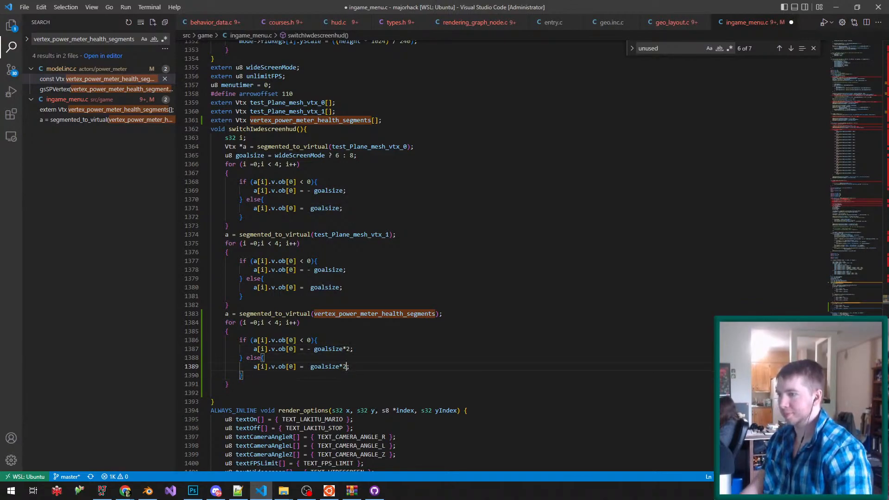
{"action": "key", "text": "ctrl+s"}
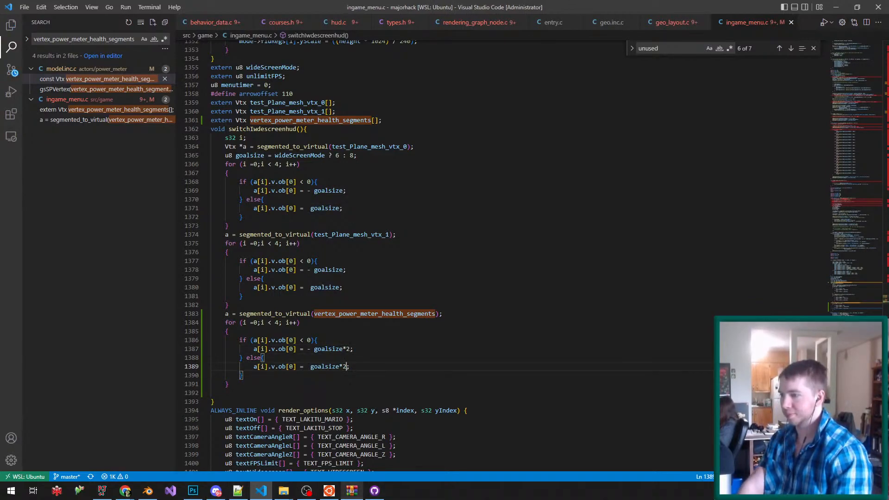
- Restart the game in Project64 to check the power meter's proportions, and close the emulator
{"action": "left_click", "coordinate": [329, 491]}
{"action": "left_click", "coordinate": [102, 490]}
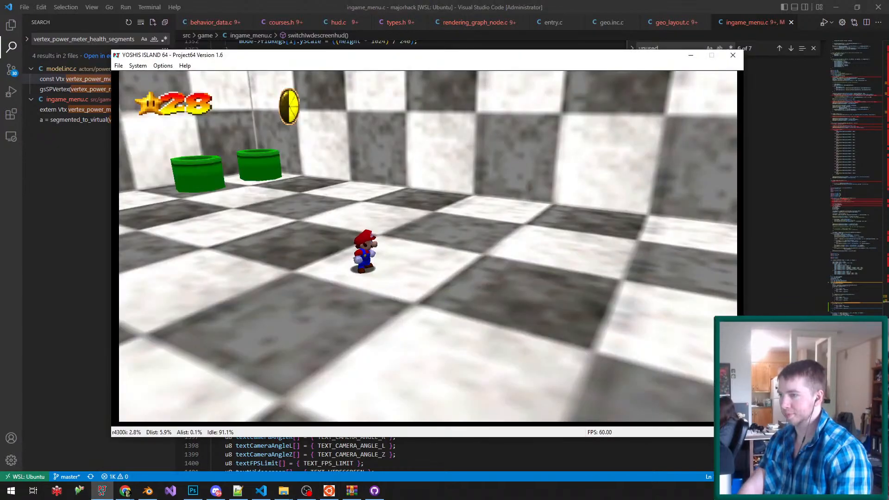
{"action": "key", "text": "F12"}
{"action": "key", "text": "Return"}
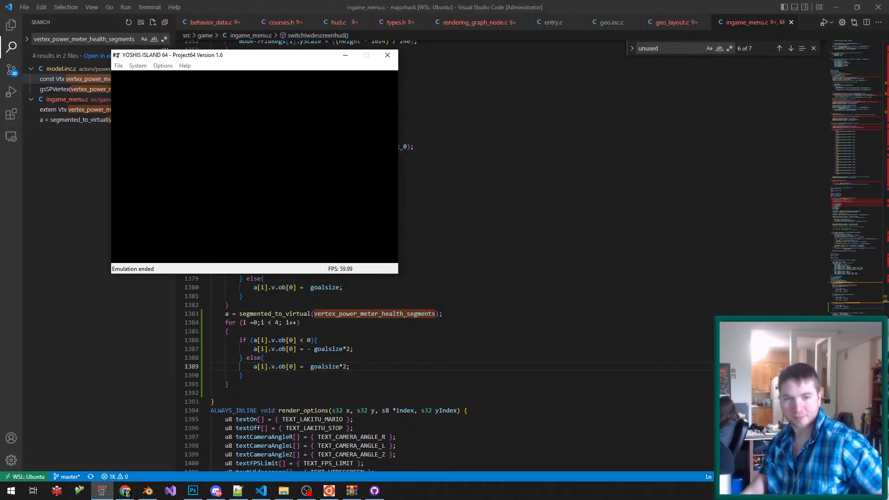
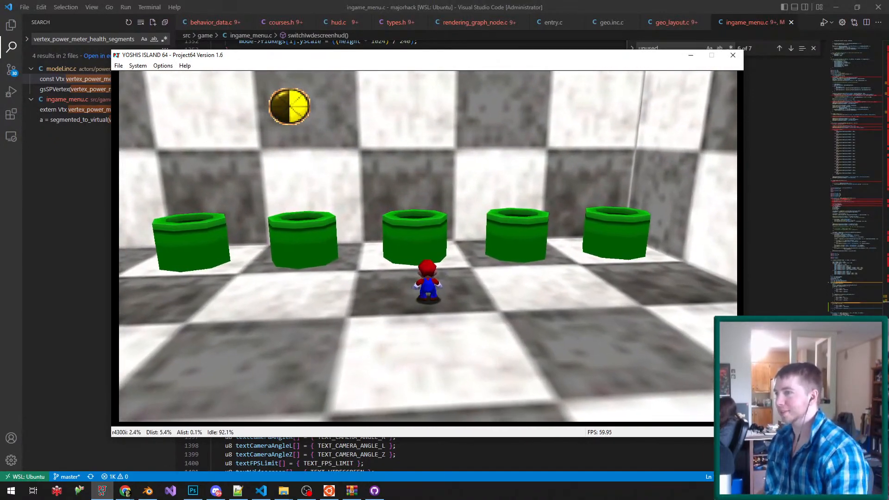
{"action": "left_click", "coordinate": [732, 55]}
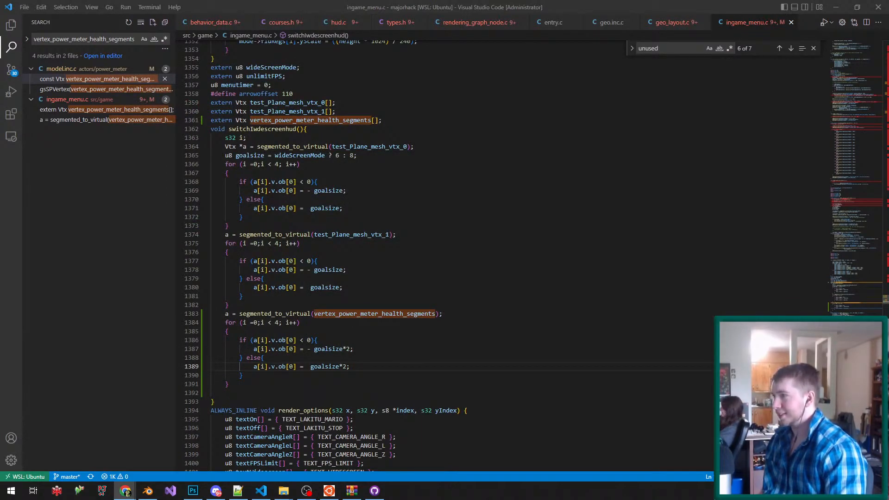
- Review the repository's changed files in GitHub Desktop, close it and switch back to Visual Studio Code
{"action": "left_click", "coordinate": [836, 7]}
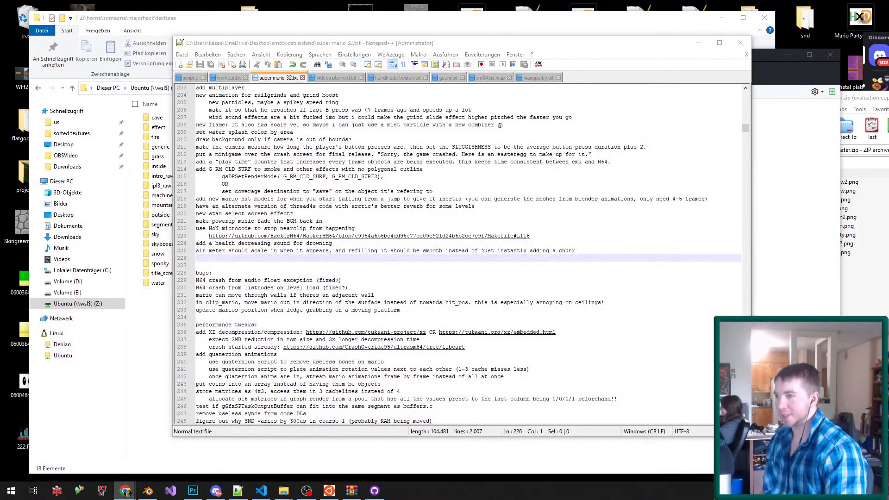
{"action": "left_click_drag", "start_coordinate": [353, 42], "coordinate": [586, 56]}
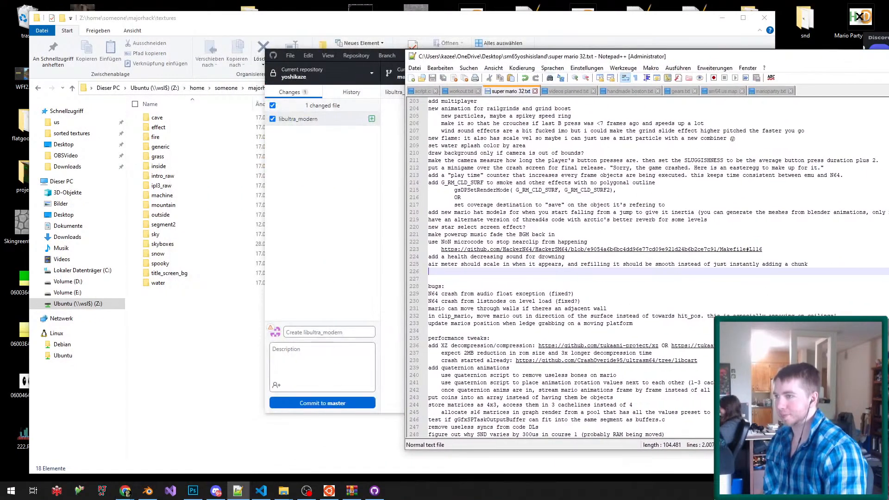
{"action": "left_click", "coordinate": [323, 118]}
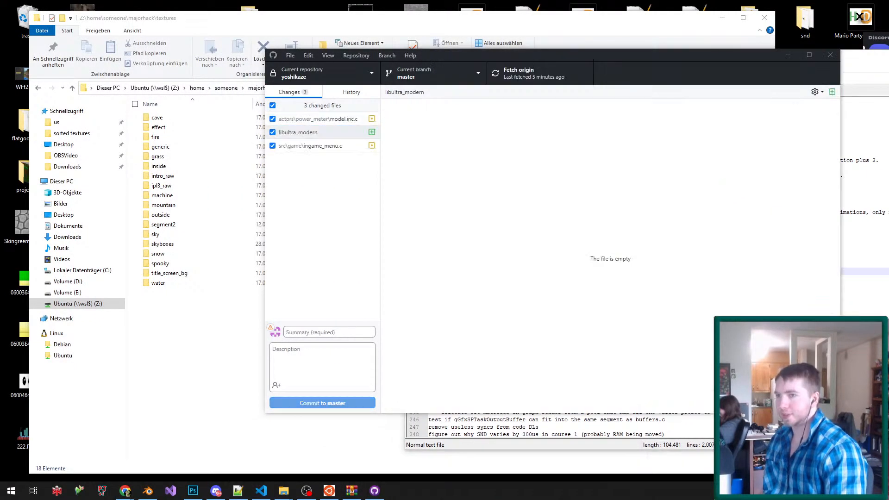
{"action": "key", "text": "alt+F4"}
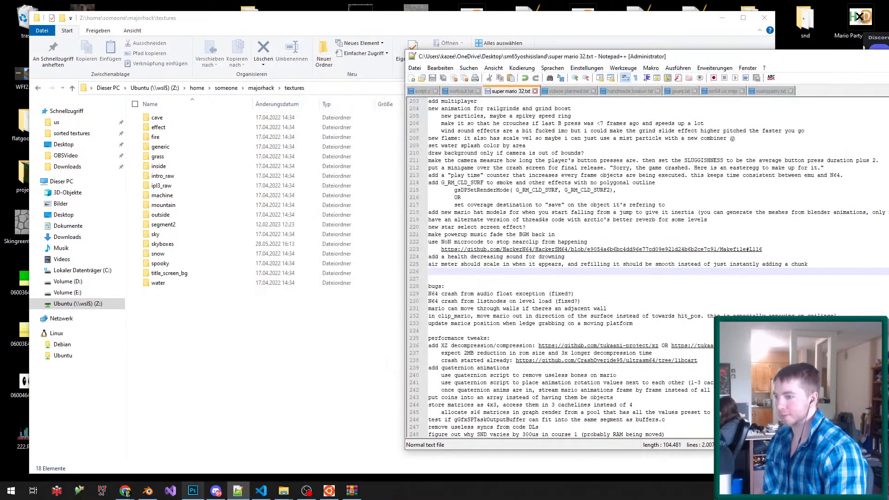
{"action": "left_click", "coordinate": [260, 490]}
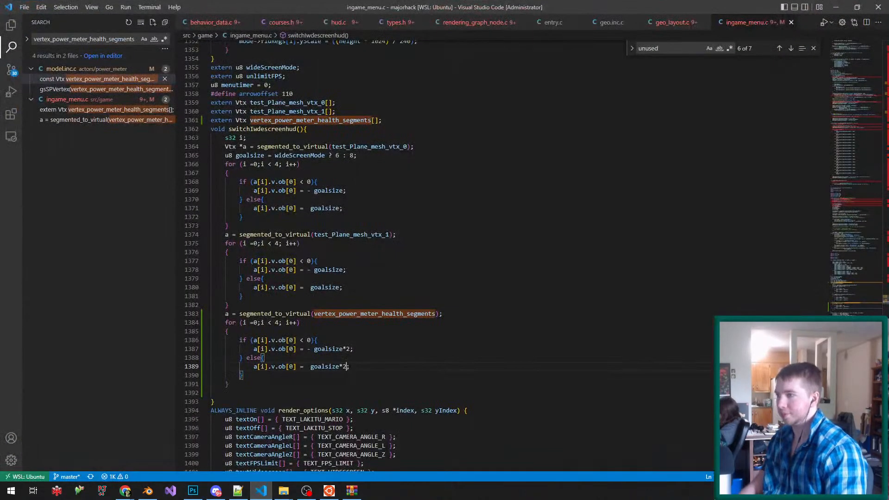
- Close geo_layout.c and open the vertex_power_meter_health_segments definition in model.inc.c from the search results
{"action": "key", "text": "ctrl+w"}
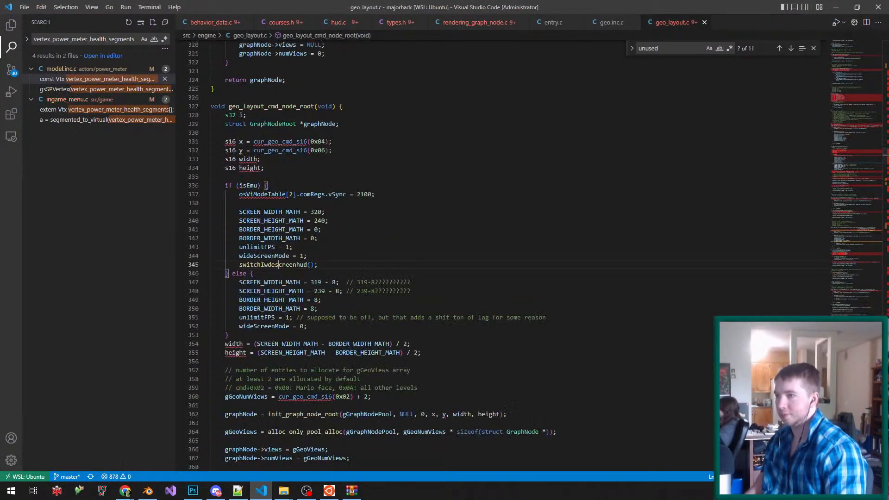
{"action": "key", "text": "ctrl+w"}
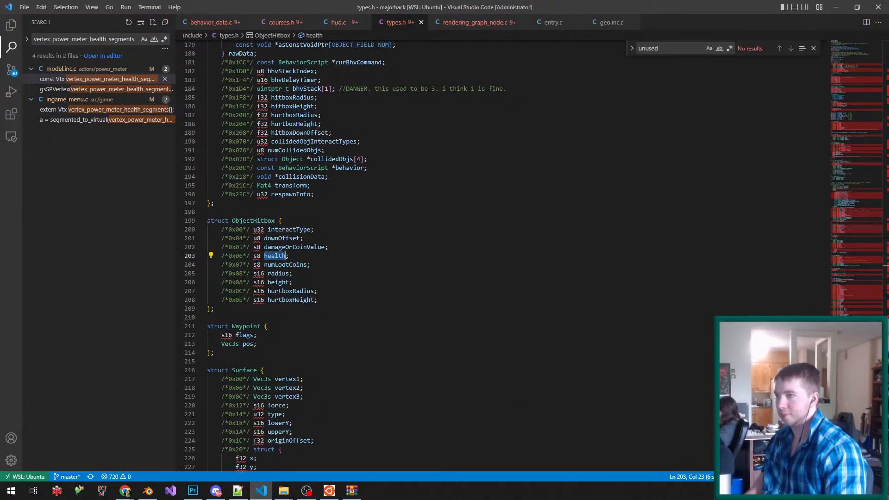
{"action": "key", "text": "ctrl+Page_Up"}
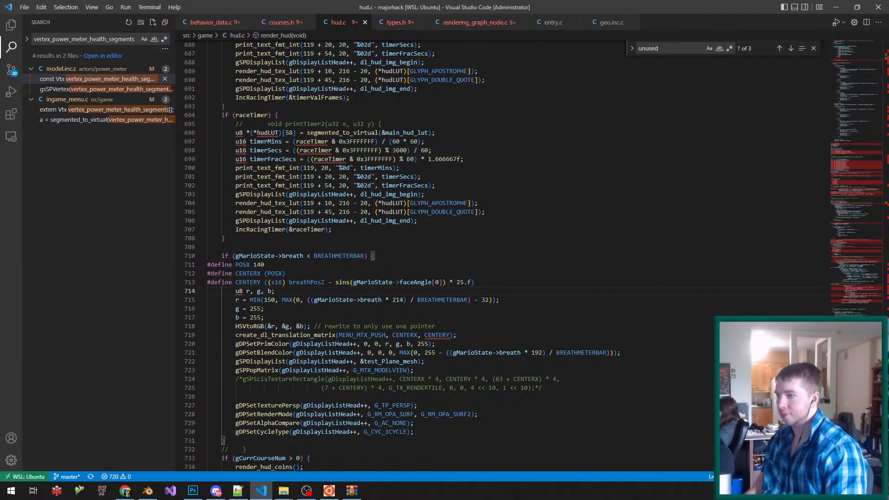
{"action": "left_click", "coordinate": [98, 79]}
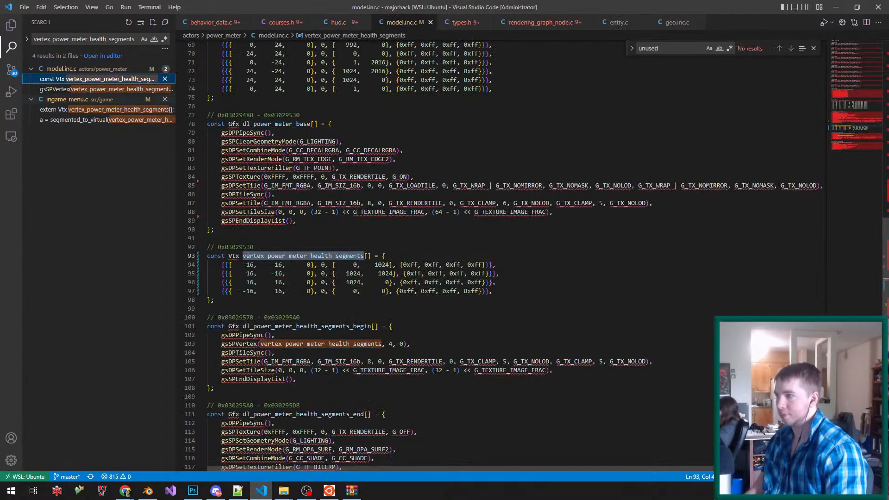
{"action": "left_click", "coordinate": [98, 110]}
{"action": "left_click", "coordinate": [98, 79]}
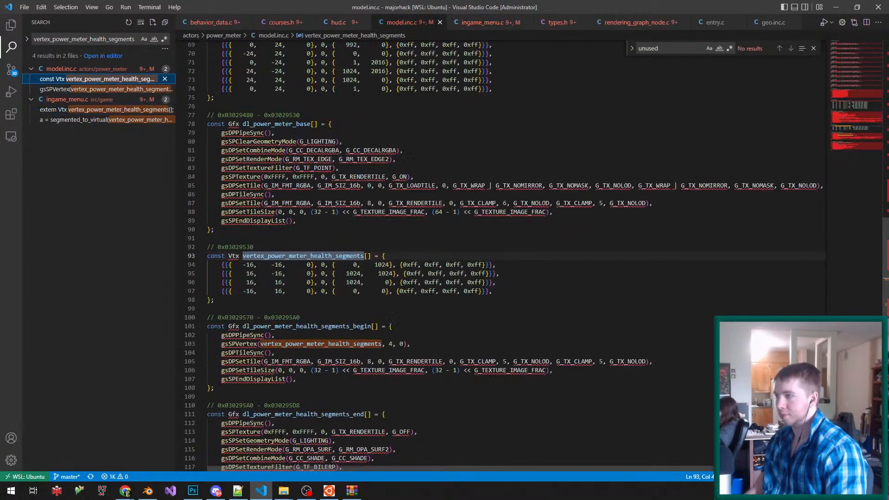
- Delete the header comment and the left-side and right-side texture declarations at the start of model.inc.c, and save the file
{"action": "scroll", "coordinate": [463, 255], "scroll_direction": "up", "scroll_amount": 20}
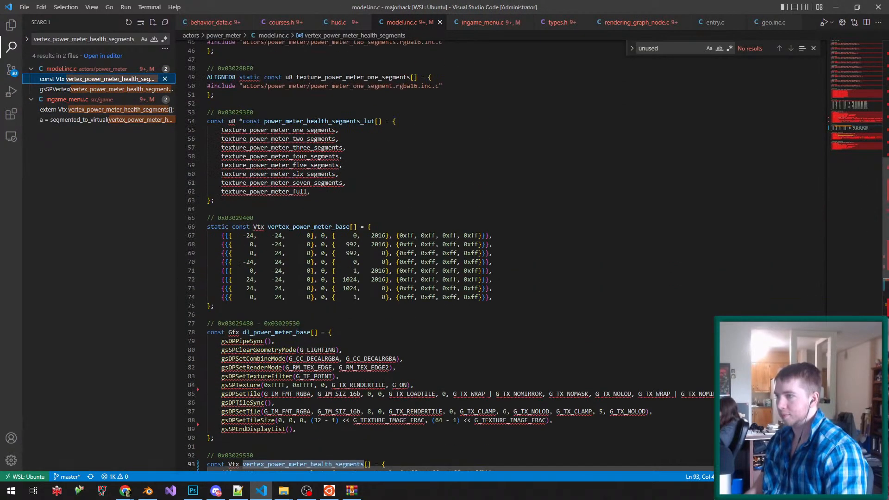
{"action": "scroll", "coordinate": [463, 255], "scroll_direction": "up", "scroll_amount": 3}
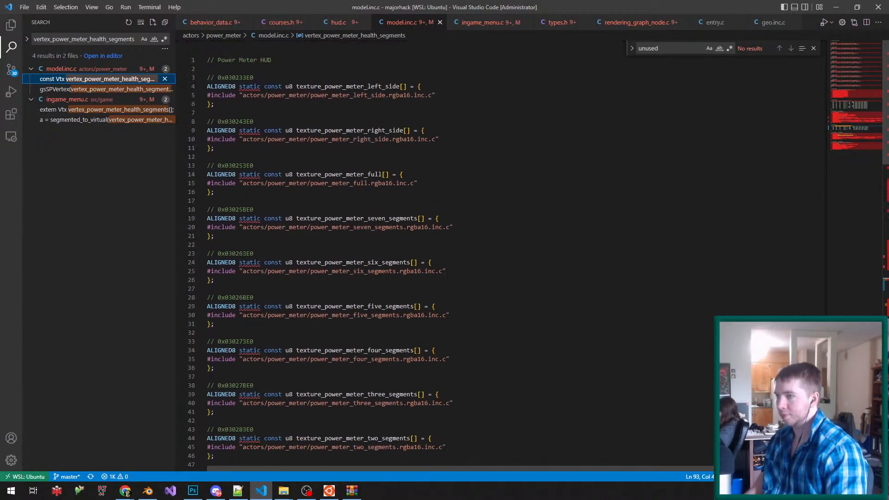
{"action": "double_click", "coordinate": [338, 183]}
{"action": "left_click_drag", "start_coordinate": [213, 156], "coordinate": [207, 59]}
{"action": "key", "text": "BackSpace"}
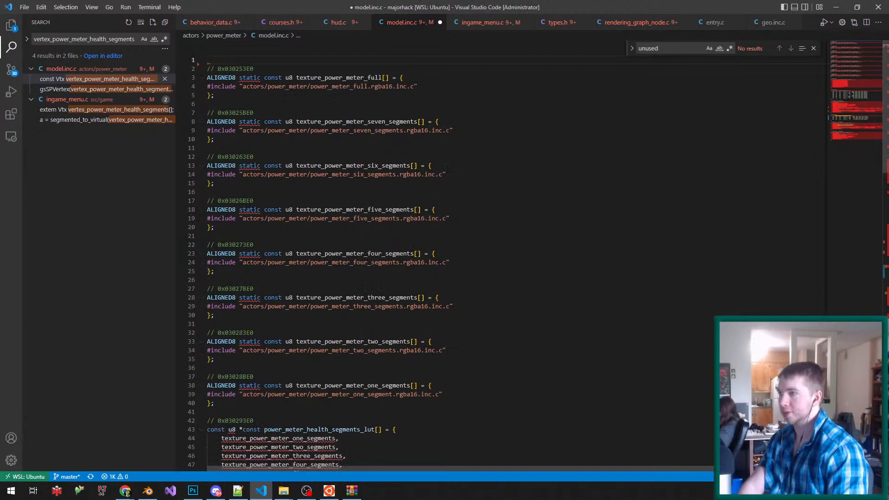
{"action": "key", "text": "Delete"}
{"action": "key", "text": "ctrl+s"}
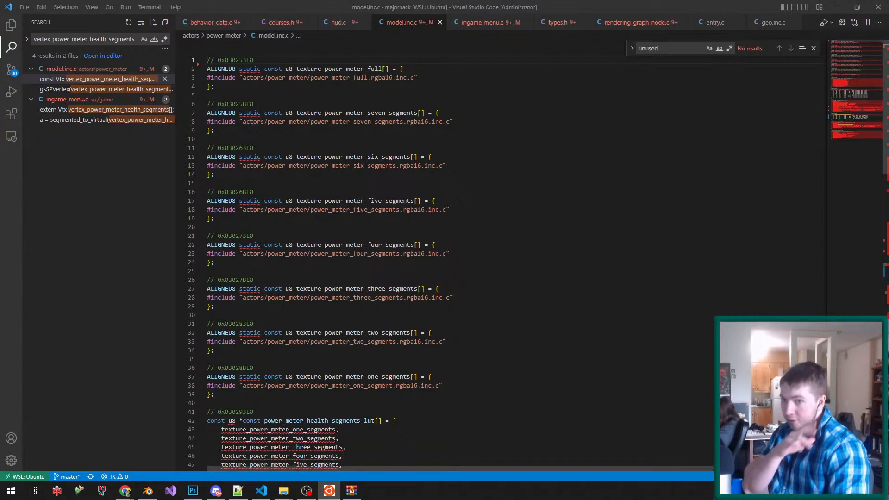
- Find the vertex_power_meter_base array in model.inc.c and delete it together with its address comment
{"action": "left_click", "coordinate": [207, 183]}
{"action": "key", "text": "ctrl+f"}
{"action": "type", "text": "vertex"}
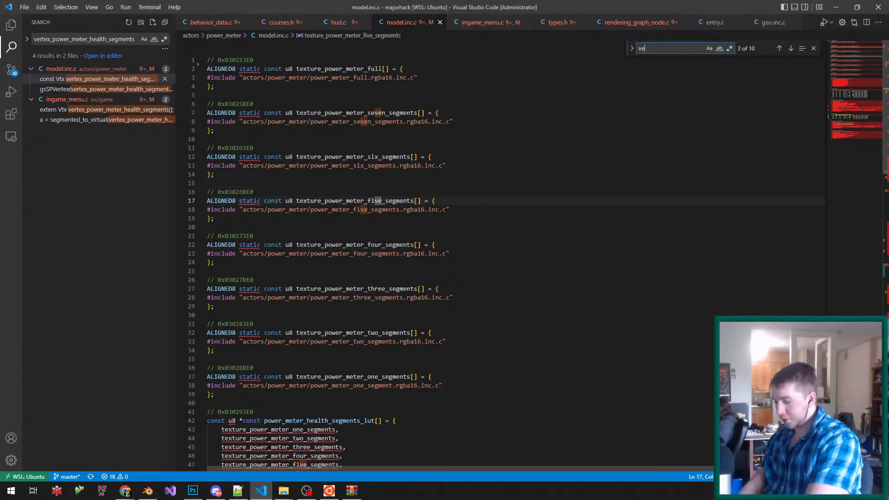
{"action": "left_click_drag", "start_coordinate": [214, 334], "coordinate": [208, 238]}
{"action": "key", "text": "BackSpace"}
{"action": "key", "text": "BackSpace"}
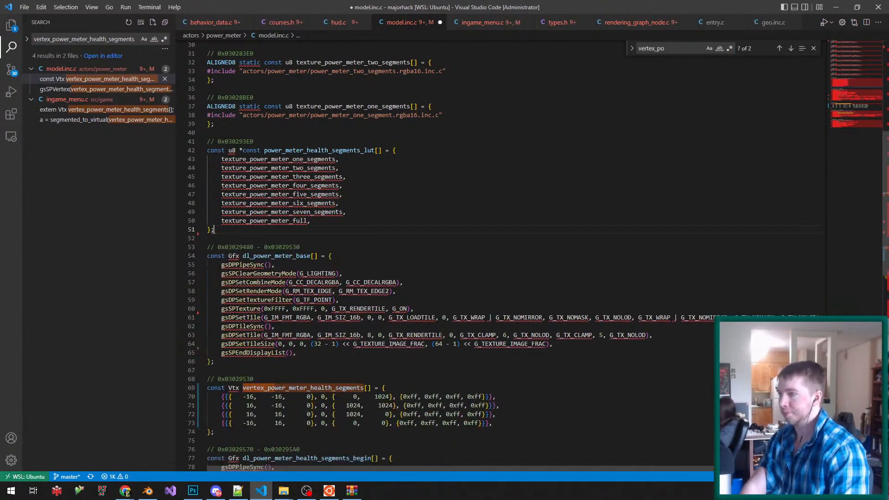
- Add a texture_power_meter_no_segments entry at the start of the power_meter_health_segments_lut array and save model.inc.c
{"action": "scroll", "coordinate": [417, 231], "scroll_direction": "up", "scroll_amount": 2}
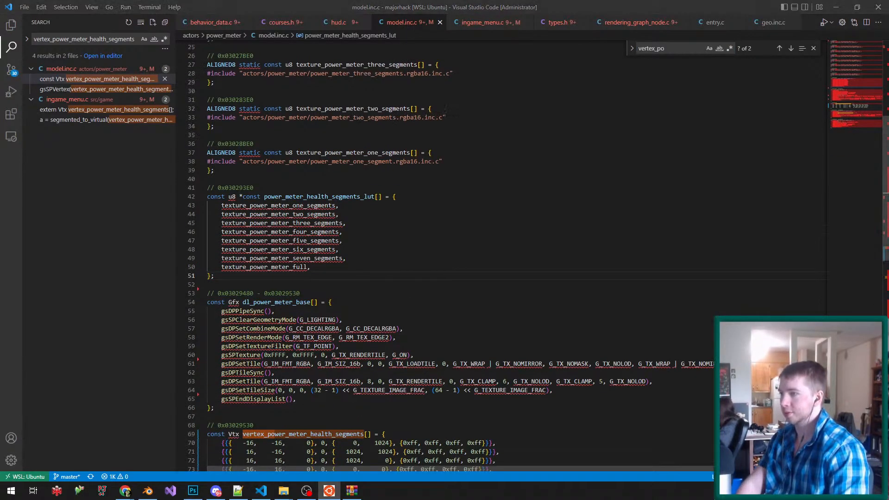
{"action": "double_click", "coordinate": [330, 196]}
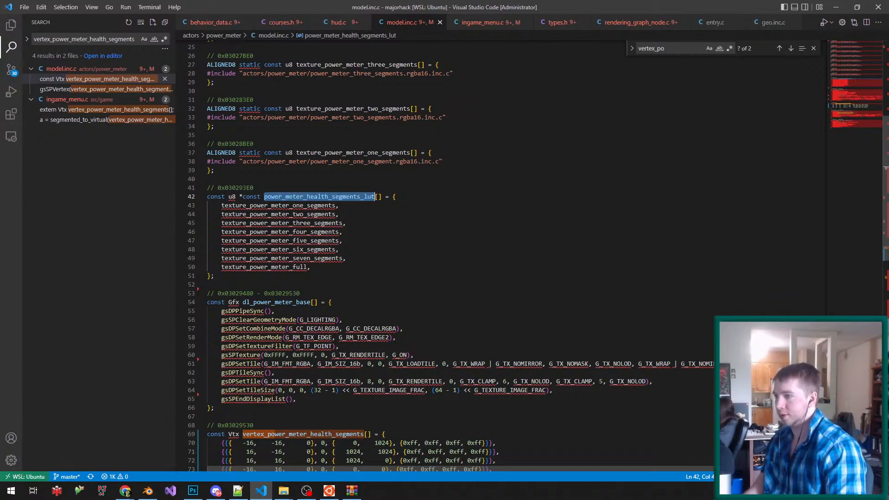
{"action": "scroll", "coordinate": [417, 254], "scroll_direction": "up", "scroll_amount": 4}
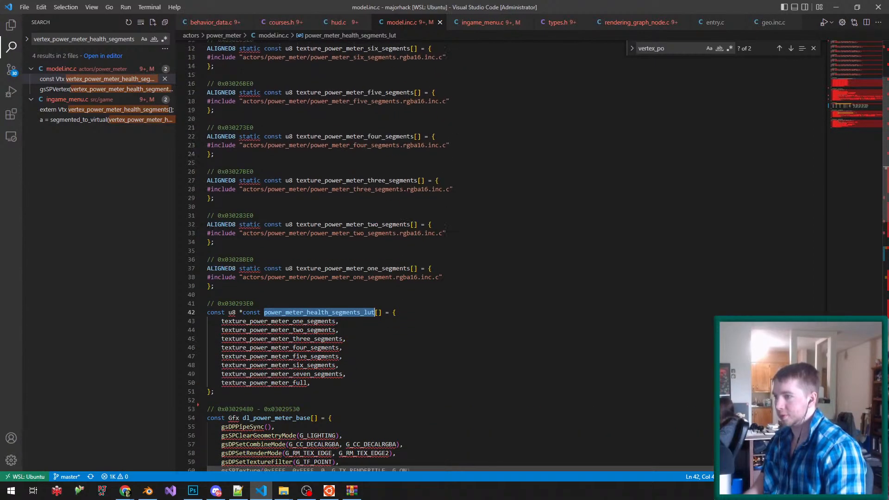
{"action": "left_click_drag", "start_coordinate": [339, 321], "coordinate": [396, 313]}
{"action": "key", "text": "ctrl+c"}
{"action": "key", "text": "Left"}
{"action": "key", "text": "ctrl+v"}
{"action": "left_click", "coordinate": [303, 321]}
{"action": "key", "text": "BackSpace"}
{"action": "key", "text": "BackSpace"}
{"action": "key", "text": "Left"}
{"action": "type", "text": "n"}
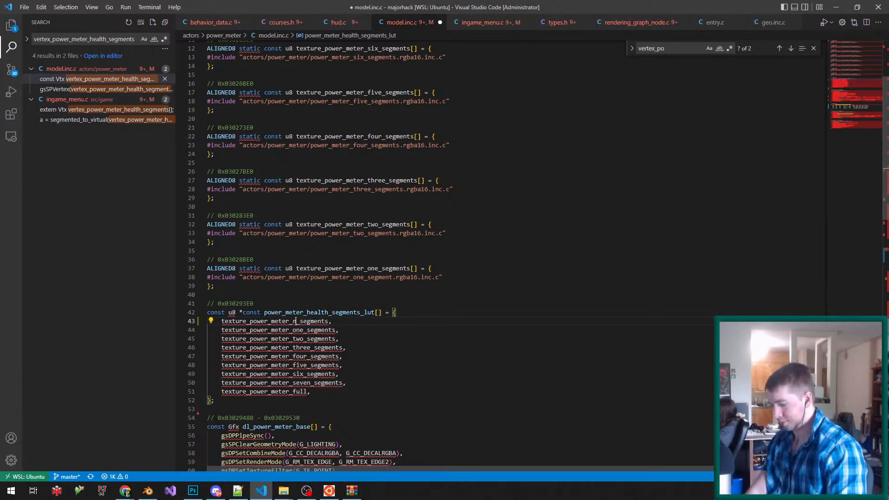
{"action": "key", "text": "ctrl+s"}
{"action": "scroll", "coordinate": [444, 255], "scroll_direction": "up", "scroll_amount": 4}
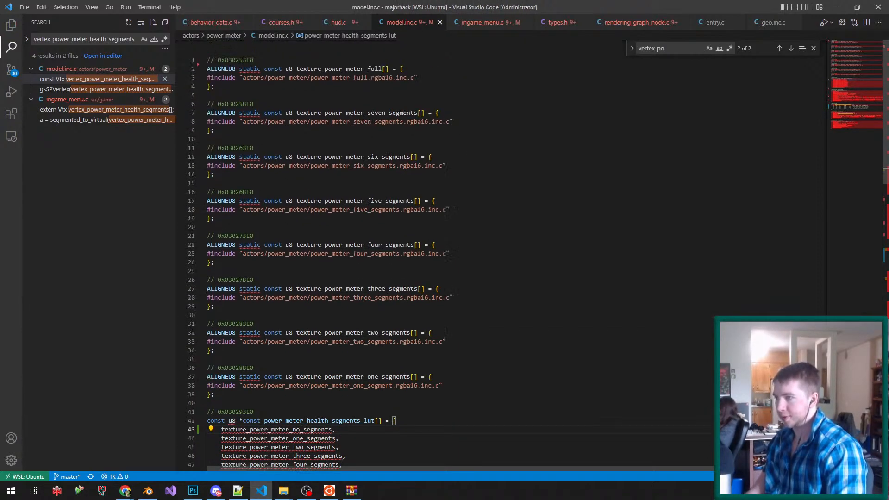
{"action": "scroll", "coordinate": [250, 292], "scroll_direction": "down", "scroll_amount": 4}
{"action": "left_click_drag", "start_coordinate": [250, 292], "coordinate": [209, 266]}
{"action": "left_click", "coordinate": [214, 302]}
{"action": "key", "text": "ctrl+v"}
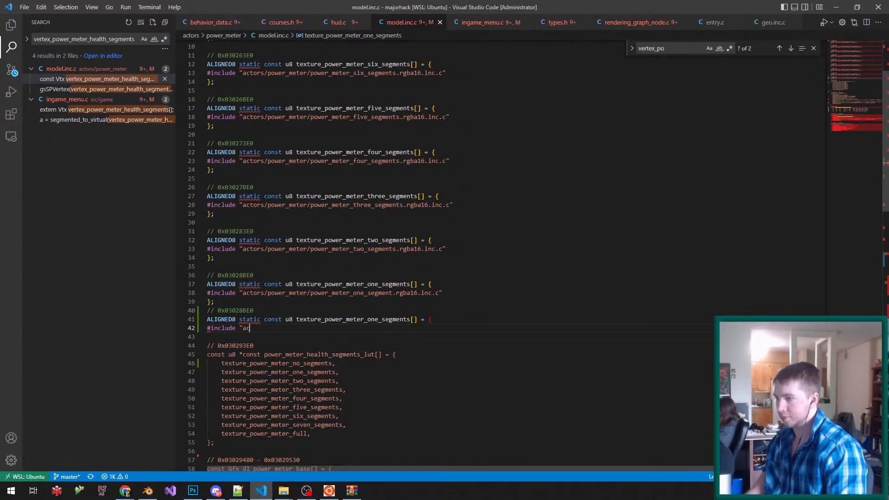
{"action": "key", "text": "ctrl+z"}
- Duplicate the texture_power_meter_one_segments declaration directly below the original, without its address comment, and save the file
{"action": "left_click_drag", "start_coordinate": [215, 302], "coordinate": [255, 275]}
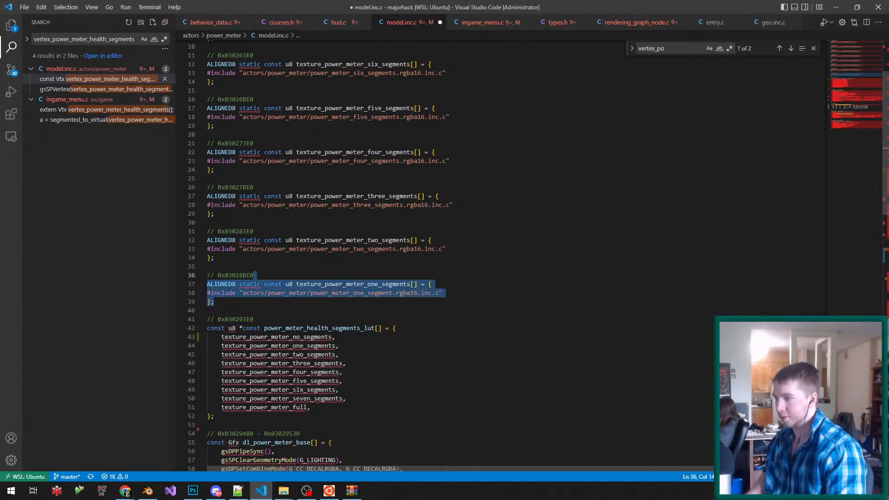
{"action": "key", "text": "ctrl+c"}
{"action": "left_click", "coordinate": [215, 301]}
{"action": "key", "text": "ctrl+v"}
{"action": "key", "text": "ctrl+s"}
- Change the duplicated declaration's include path to actors/power_meter/power_meter_no_segment.rgba16.inc.c and save the file
{"action": "scroll", "coordinate": [500, 254], "scroll_direction": "down", "scroll_amount": 2}
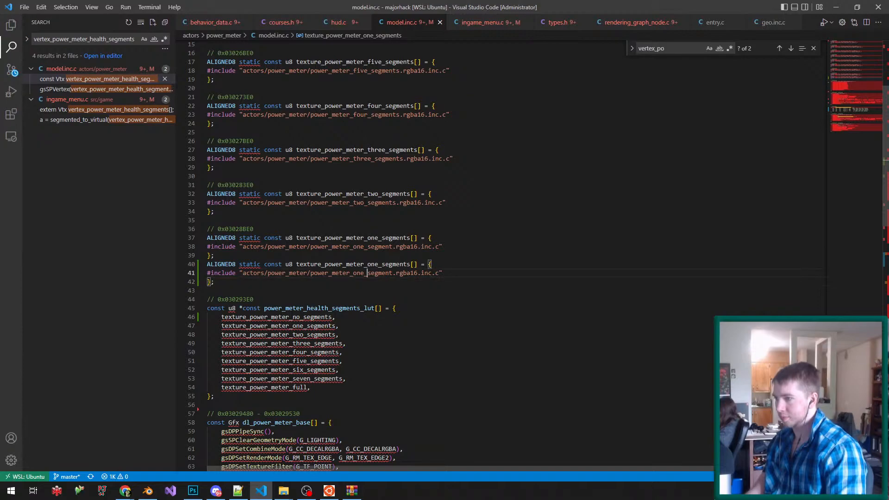
{"action": "key", "text": "BackSpace"}
{"action": "key", "text": "BackSpace"}
{"action": "key", "text": "BackSpace"}
{"action": "type", "text": "no"}
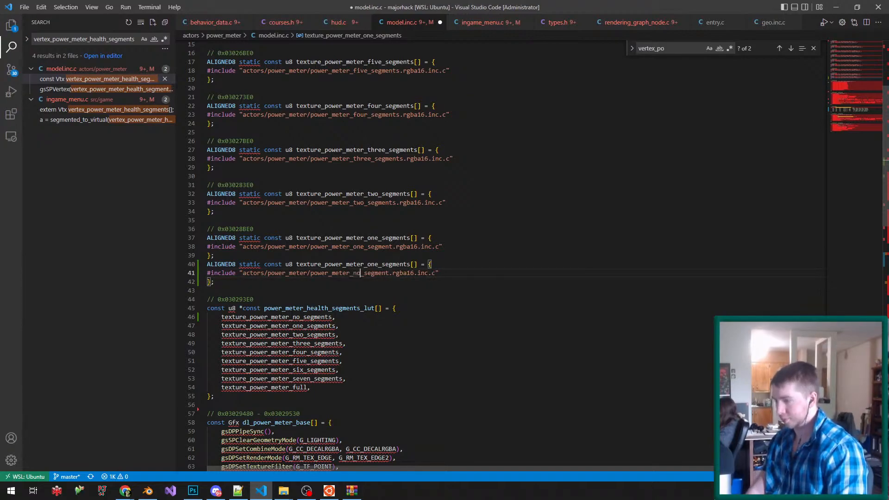
{"action": "key", "text": "ctrl+s"}
- Switch to File Explorer and open the majorhack/actors/power_meter folder
{"action": "mouse_move", "coordinate": [283, 491]}
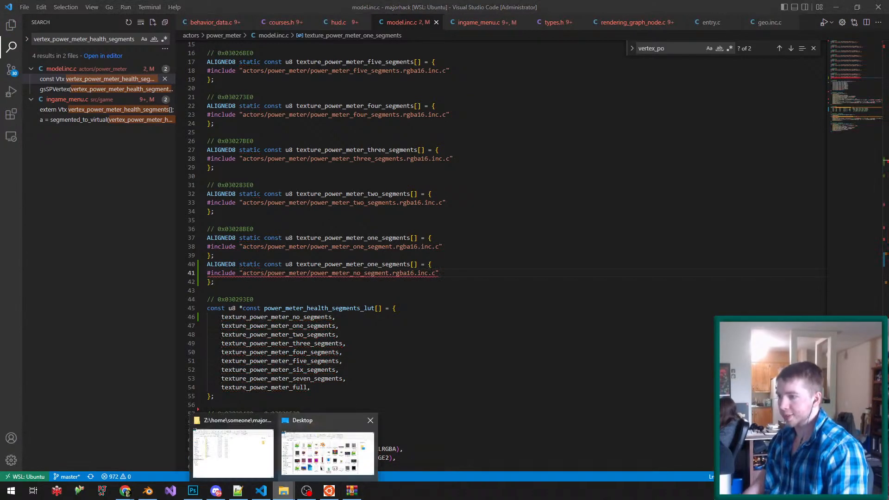
{"action": "left_click", "coordinate": [233, 451]}
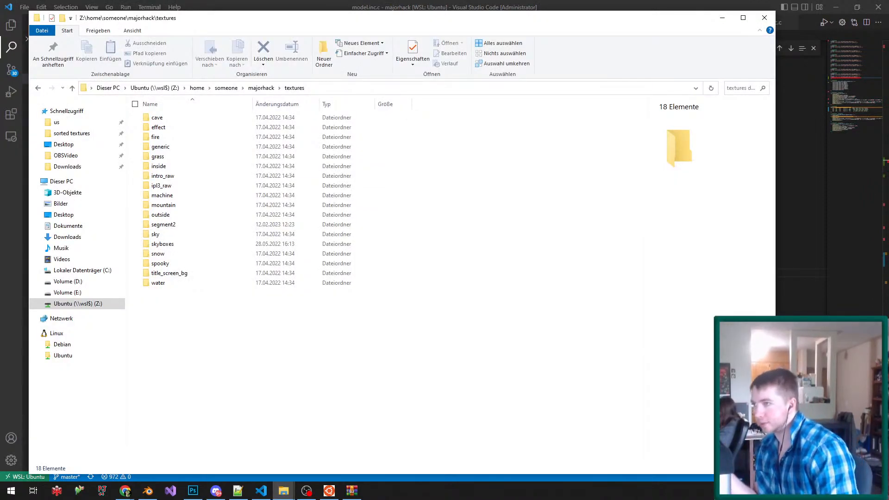
{"action": "left_click", "coordinate": [226, 88]}
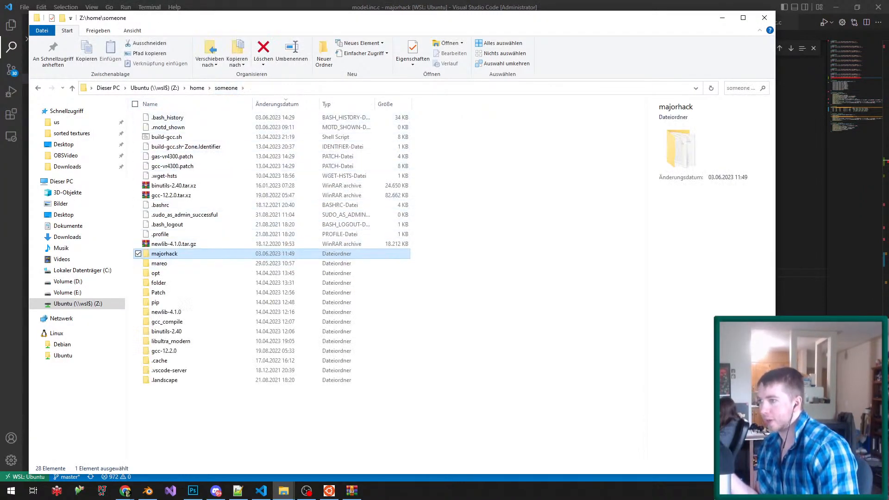
{"action": "double_click", "coordinate": [167, 254]}
{"action": "double_click", "coordinate": [159, 137]}
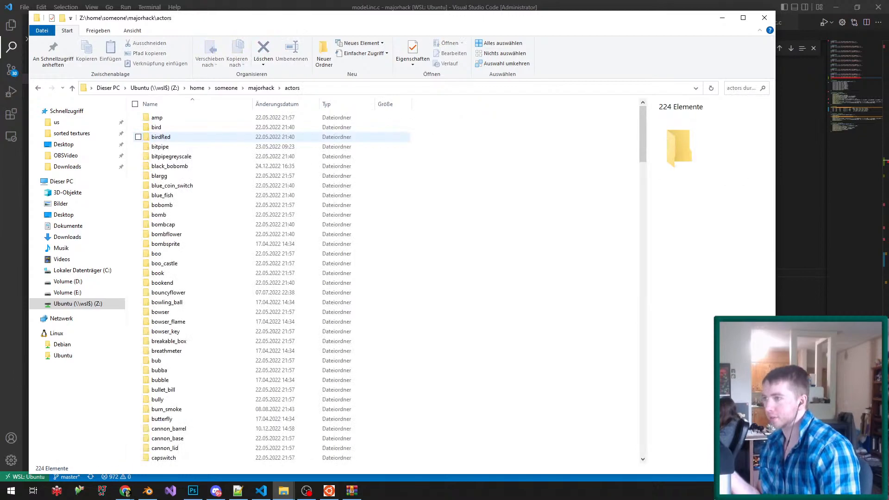
{"action": "scroll", "coordinate": [159, 156], "scroll_direction": "down", "scroll_amount": 5}
{"action": "scroll", "coordinate": [159, 162], "scroll_direction": "down", "scroll_amount": 5}
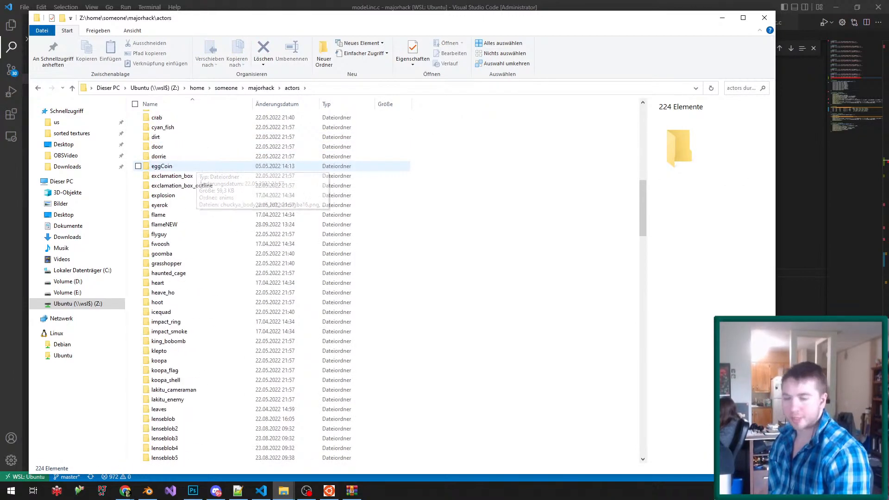
{"action": "scroll", "coordinate": [162, 168], "scroll_direction": "down", "scroll_amount": 15}
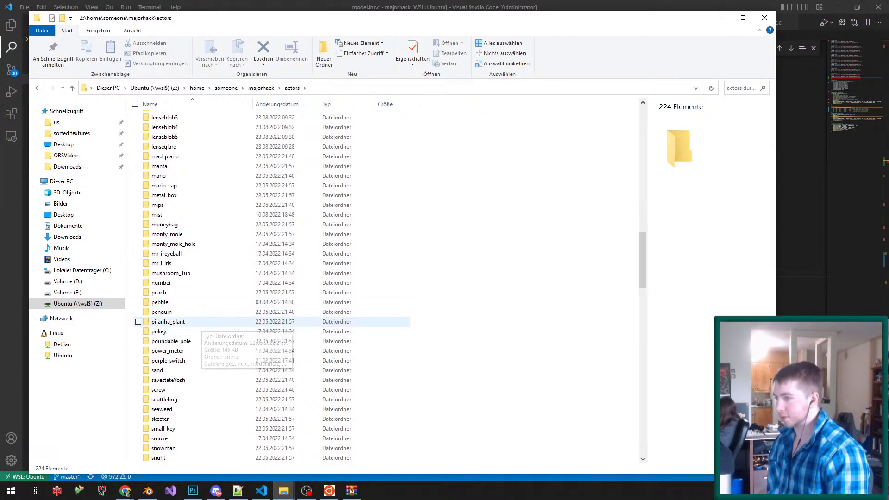
{"action": "double_click", "coordinate": [168, 351]}
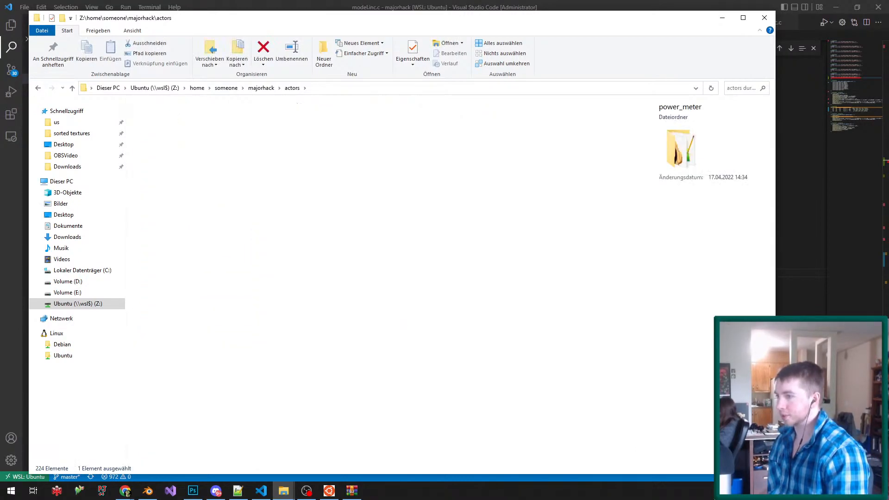
- Reposition the power_meter folder window and show its files as medium-sized icons
{"action": "left_click_drag", "start_coordinate": [324, 18], "coordinate": [433, 20]}
{"action": "left_click_drag", "start_coordinate": [271, 23], "coordinate": [247, 23]}
{"action": "left_click", "coordinate": [218, 33]}
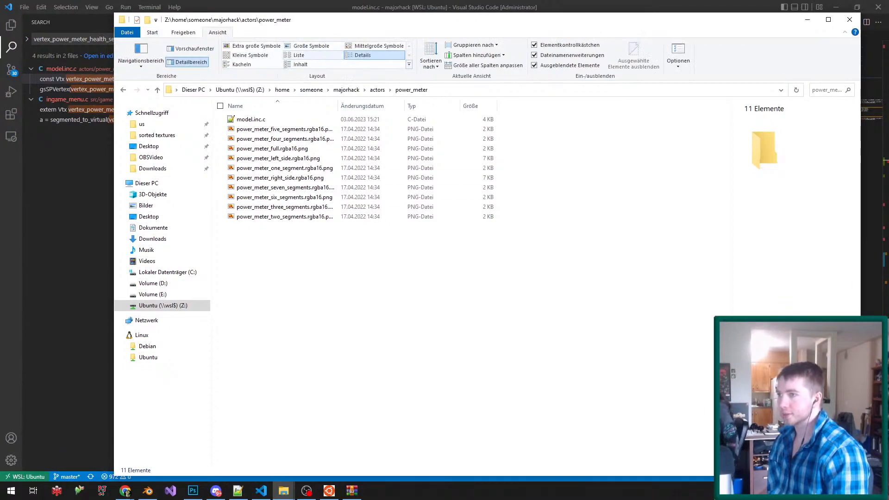
{"action": "left_click", "coordinate": [378, 45]}
{"action": "left_click_drag", "start_coordinate": [253, 219], "coordinate": [643, 132]}
{"action": "left_click", "coordinate": [509, 194]}
- Permanently delete power_meter_left_side.rgba16.png and power_meter_right_side.rgba16.png from the power_meter folder
{"action": "left_click", "coordinate": [455, 123]}
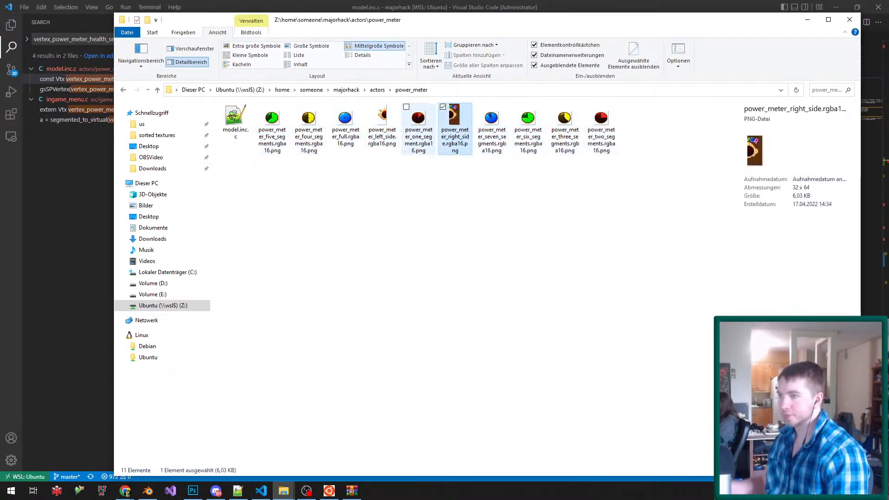
{"action": "left_click", "coordinate": [382, 123]}
{"action": "key", "text": "Delete"}
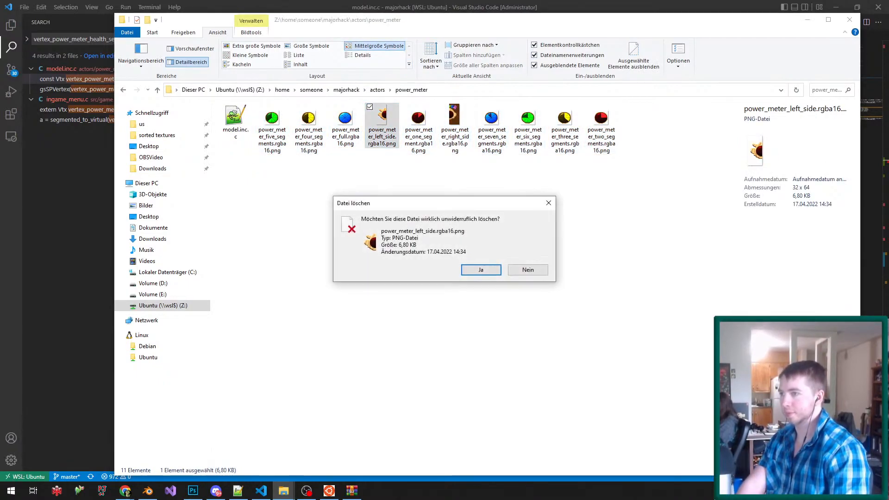
{"action": "key", "text": "Return"}
{"action": "key", "text": "Delete"}
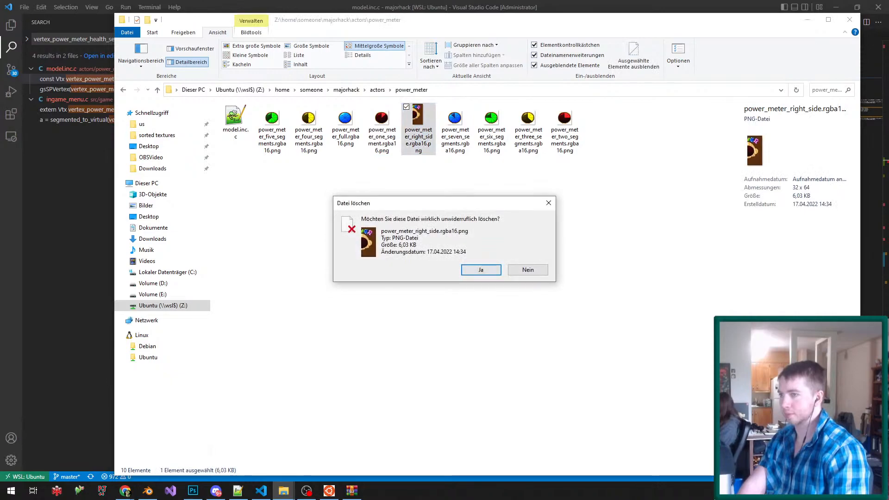
{"action": "key", "text": "Return"}
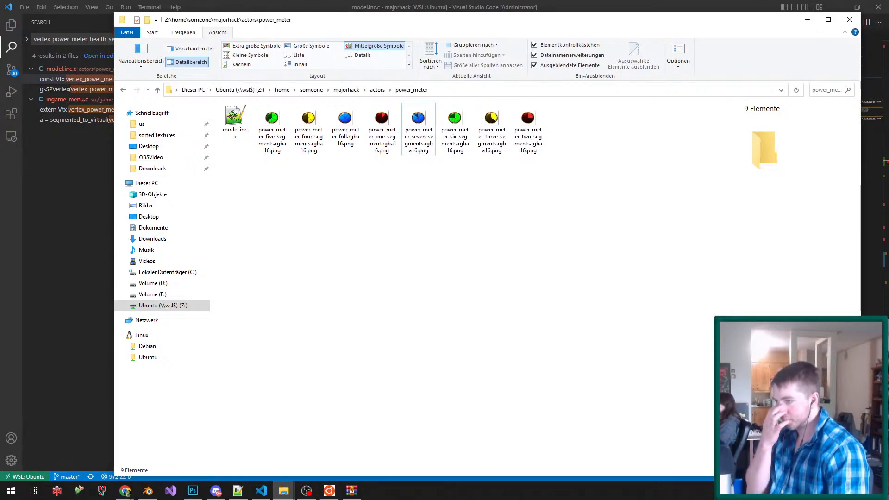
- Add the nine new health PNG images, from health_blue.png to health_yellow2.png, to the power_meter folder
{"action": "key", "text": "alt+Tab"}
{"action": "left_click_drag", "start_coordinate": [852, 296], "coordinate": [509, 232]}
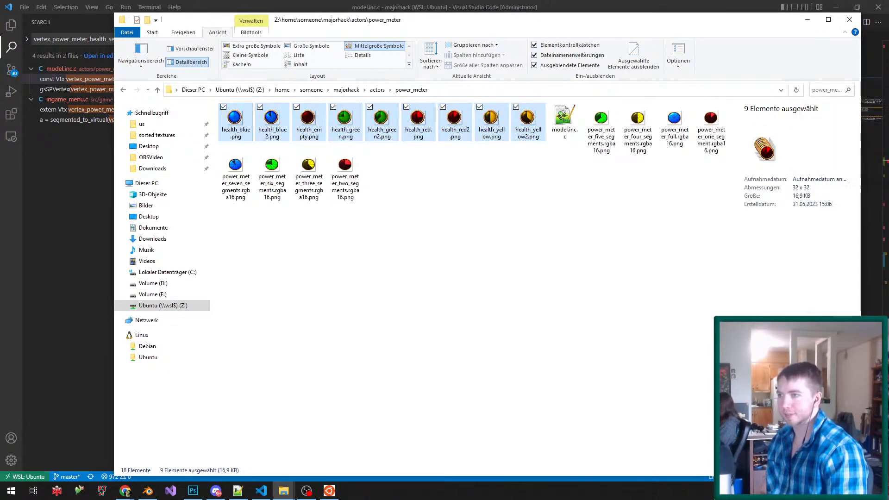
- Permanently delete the old power_meter_full.rgba16.png and rename health_blue.png as power_meter_full.rgba16.png
{"action": "left_click", "coordinate": [601, 128]}
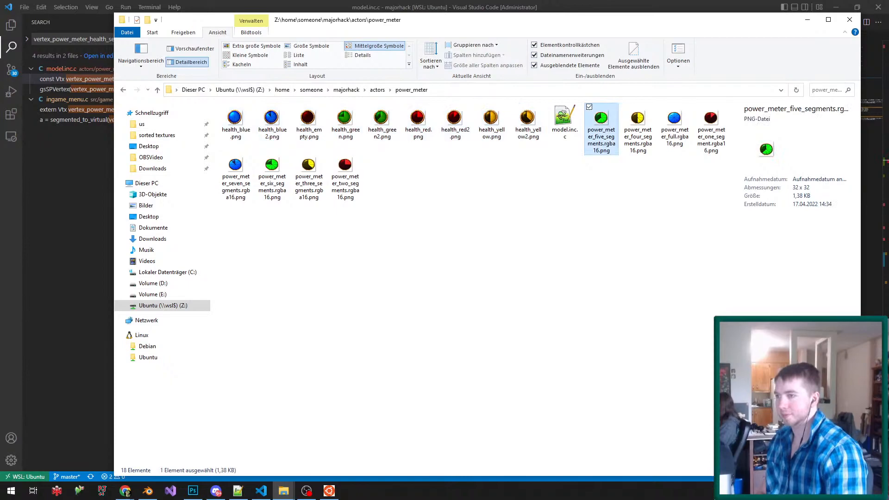
{"action": "left_click", "coordinate": [675, 125]}
{"action": "key", "text": "F2"}
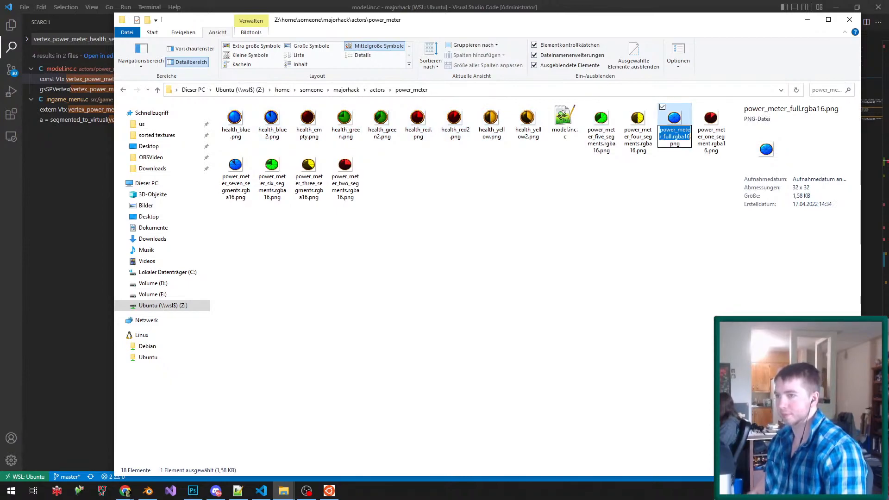
{"action": "key", "text": "Escape"}
{"action": "key", "text": "Delete"}
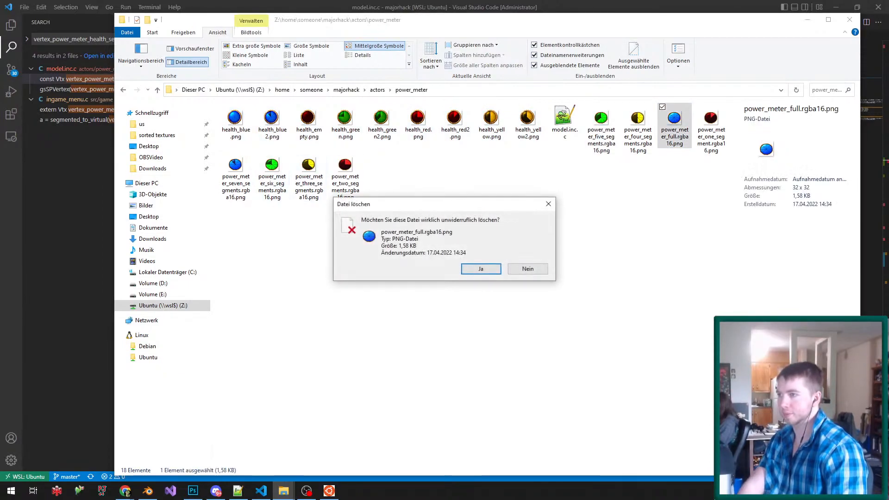
{"action": "key", "text": "Return"}
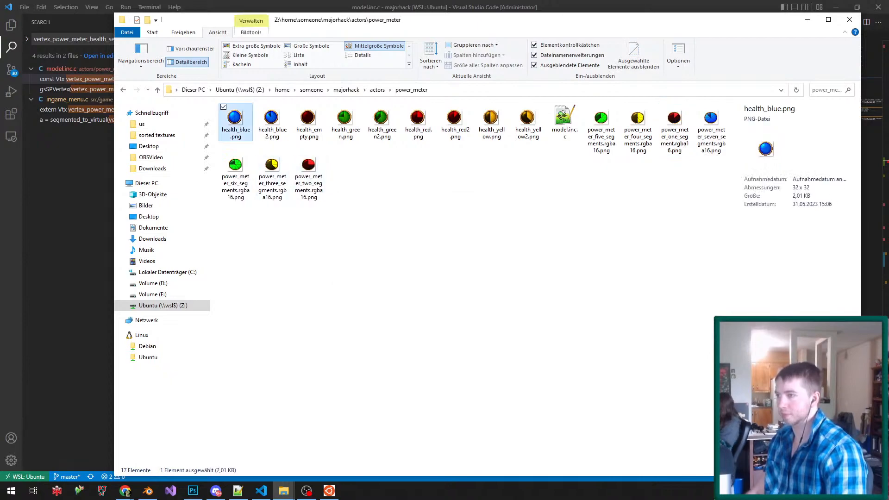
{"action": "key", "text": "F2"}
{"action": "key", "text": "ctrl+v"}
- Permanently delete the old power_meter_seven_segments.rgba16.png and rename health_blue2.png as power_meter_seven_segments.rgba16.png
{"action": "left_click", "coordinate": [710, 128]}
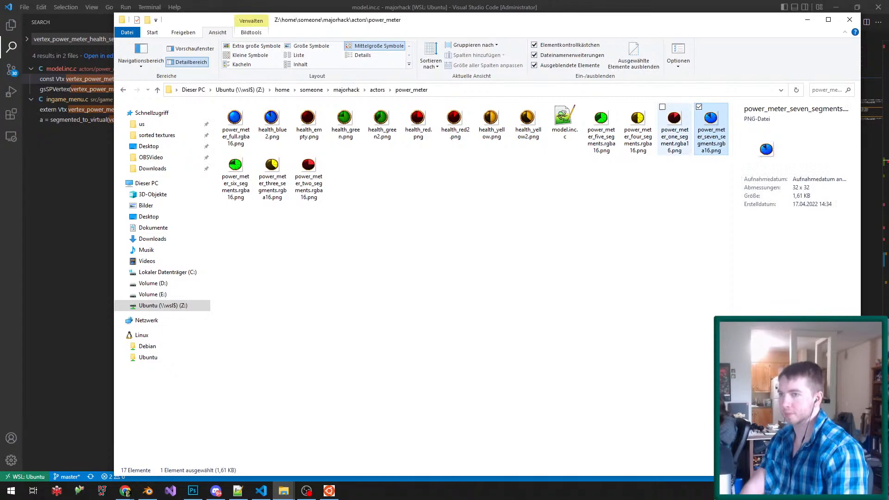
{"action": "key", "text": "Delete"}
{"action": "key", "text": "Return"}
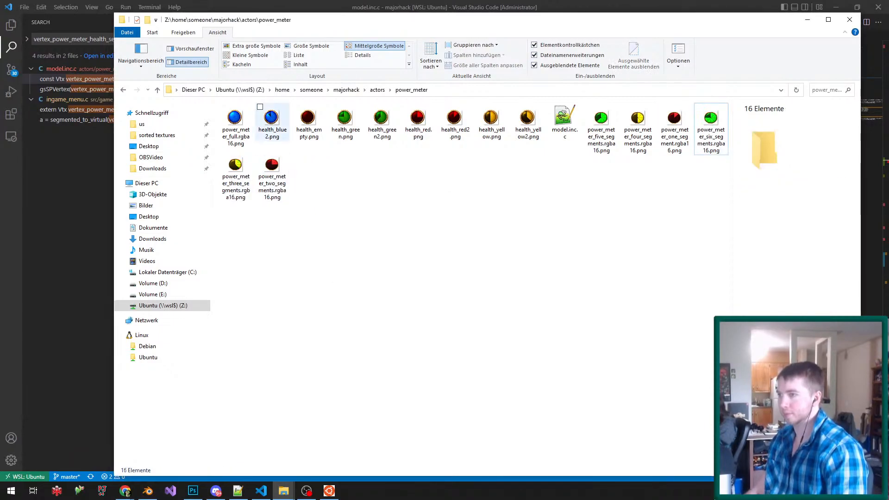
{"action": "left_click", "coordinate": [272, 121]}
{"action": "key", "text": "F2"}
{"action": "key", "text": "ctrl+v"}
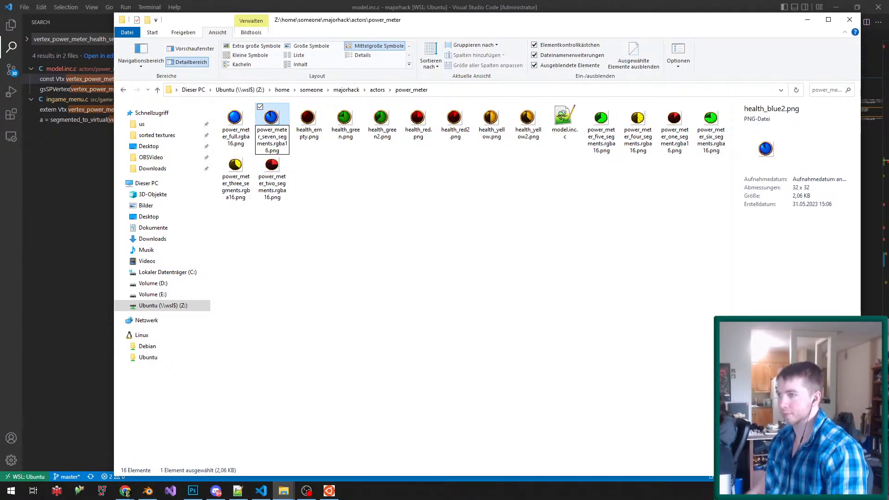
{"action": "key", "text": "Return"}
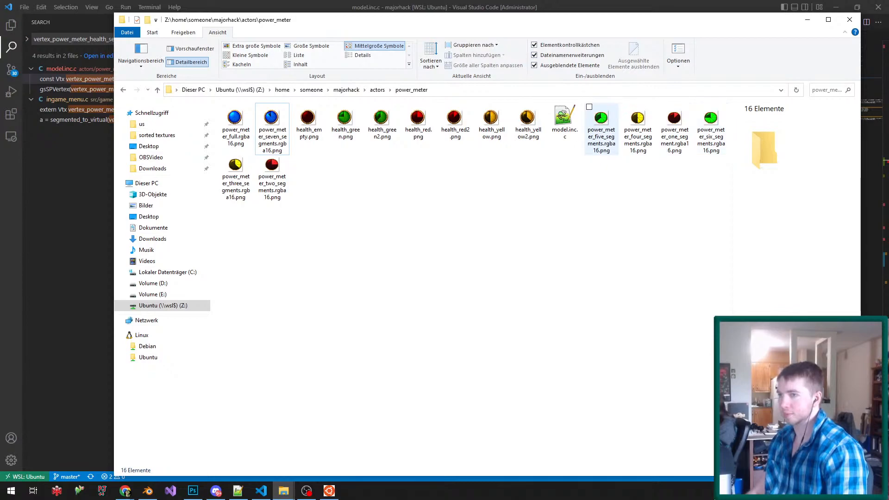
- Copy the name of power_meter_six_segments.rgba16.png and rename health_green.png with it, accepting the (2) suffix
{"action": "left_click", "coordinate": [710, 128]}
{"action": "key", "text": "F2"}
{"action": "key", "text": "ctrl+c"}
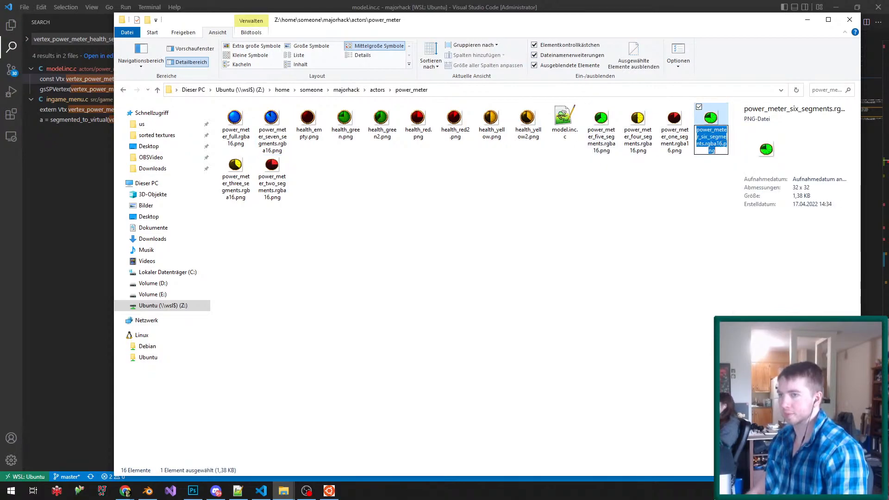
{"action": "key", "text": "Return"}
{"action": "left_click", "coordinate": [345, 122]}
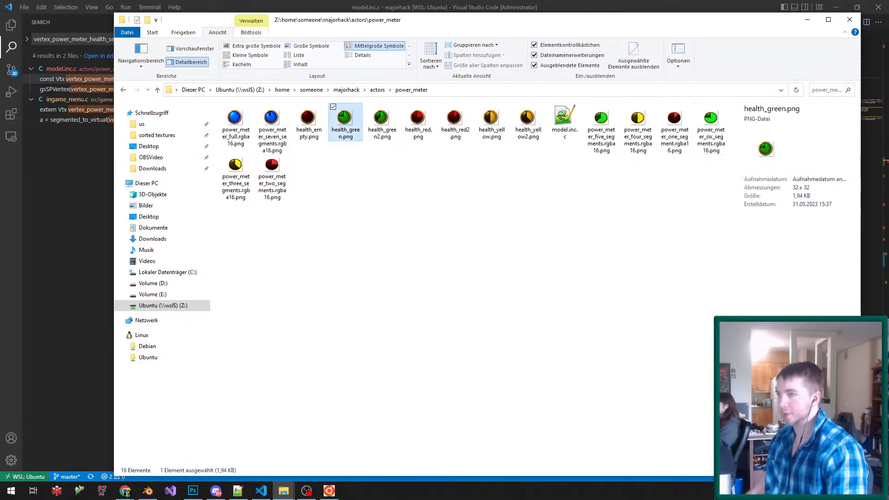
{"action": "key", "text": "F2"}
{"action": "key", "text": "ctrl+v"}
{"action": "key", "text": "Return"}
{"action": "key", "text": "Return"}
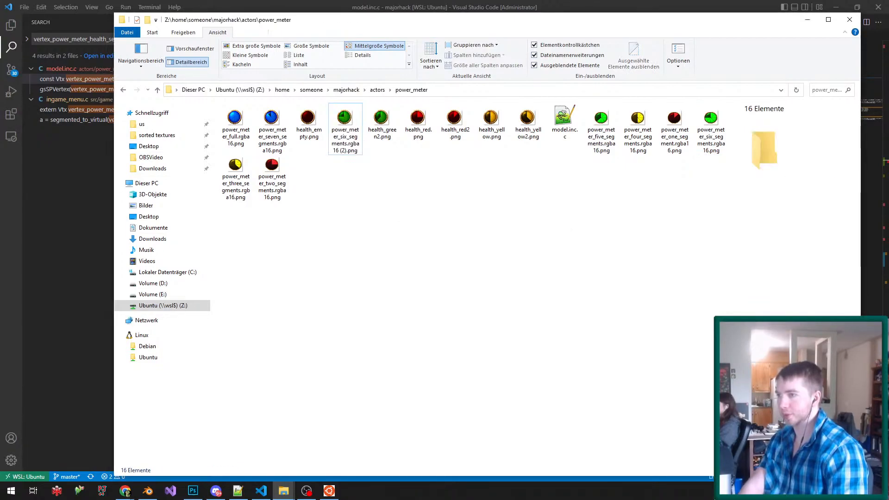
- Permanently delete the old power_meter_six_segments.rgba16.png and close the leftover deletion dialog from the earlier file
{"action": "left_click", "coordinate": [711, 128]}
{"action": "key", "text": "Delete"}
{"action": "key", "text": "Return"}
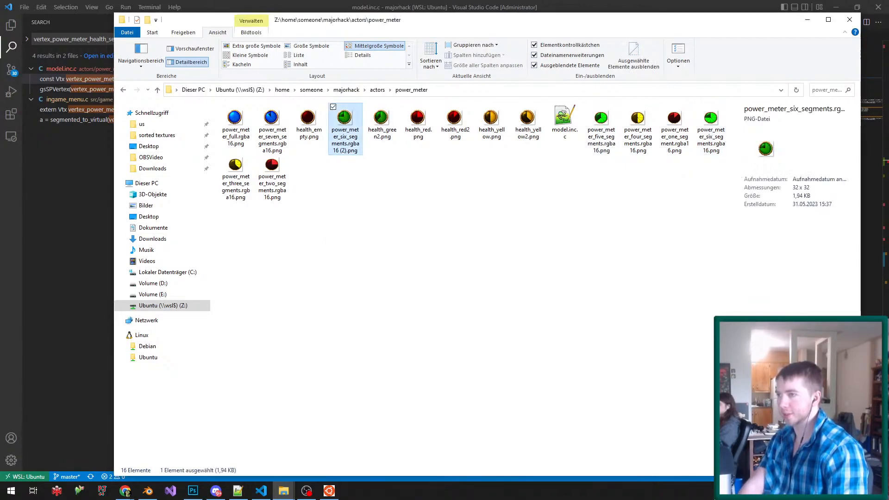
{"action": "left_click", "coordinate": [283, 490]}
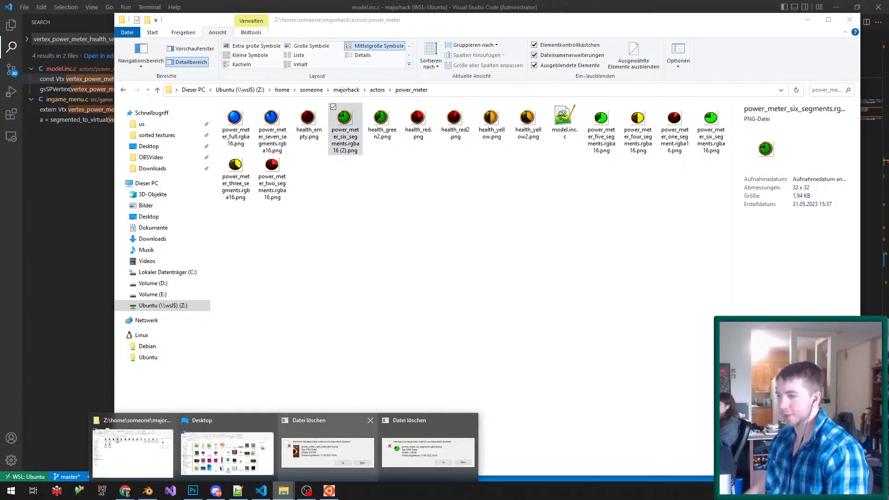
{"action": "left_click", "coordinate": [427, 452]}
{"action": "left_click", "coordinate": [481, 269]}
{"action": "left_click", "coordinate": [283, 490]}
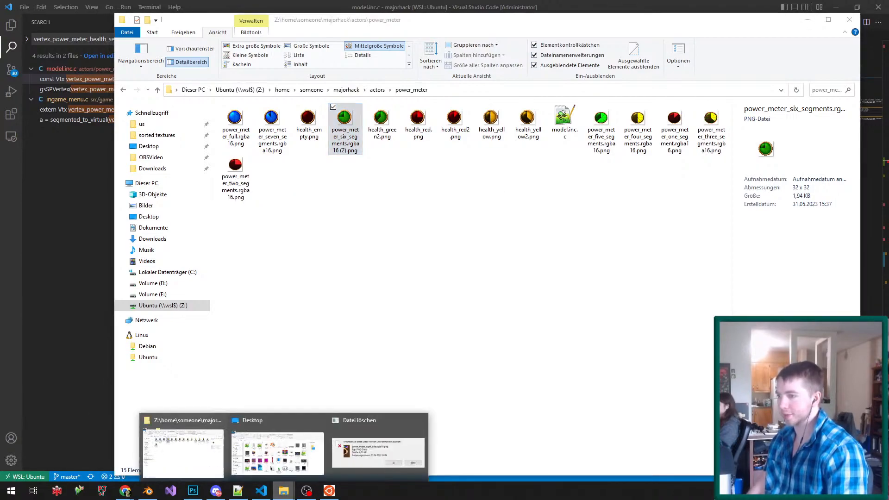
{"action": "left_click", "coordinate": [421, 421]}
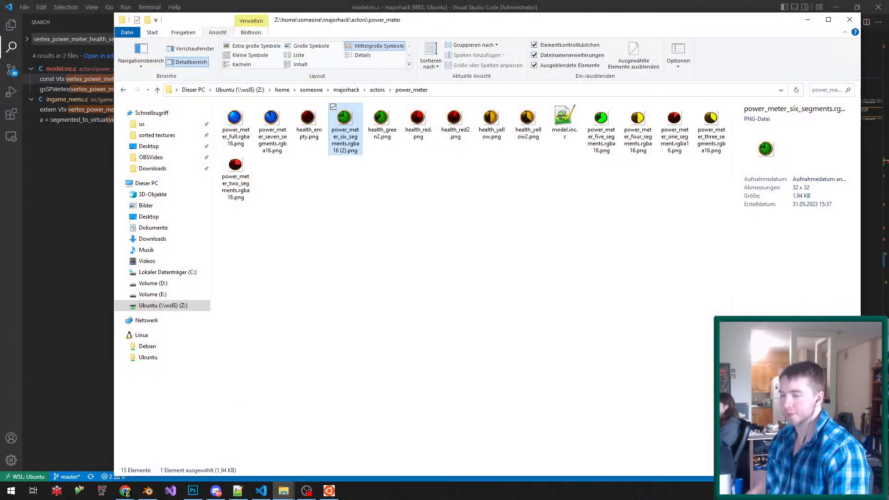
- Rename the new green image with the (2) suffix as power_meter_six_segments.rgba16.png
{"action": "key", "text": "F2"}
{"action": "key", "text": "ctrl+v"}
{"action": "key", "text": "Return"}
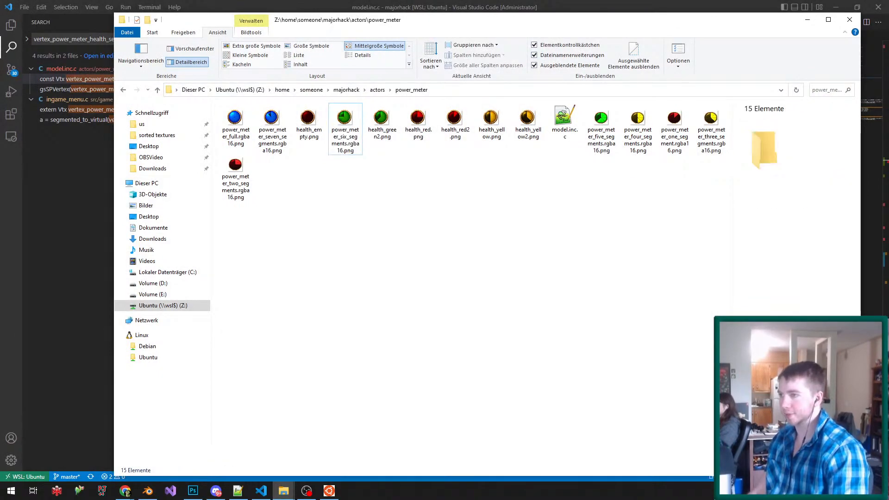
- Permanently delete the old power_meter_five_segments.rgba16.png and rename health_green2.png as power_meter_five_segments.rgba16.png
{"action": "left_click", "coordinate": [601, 129]}
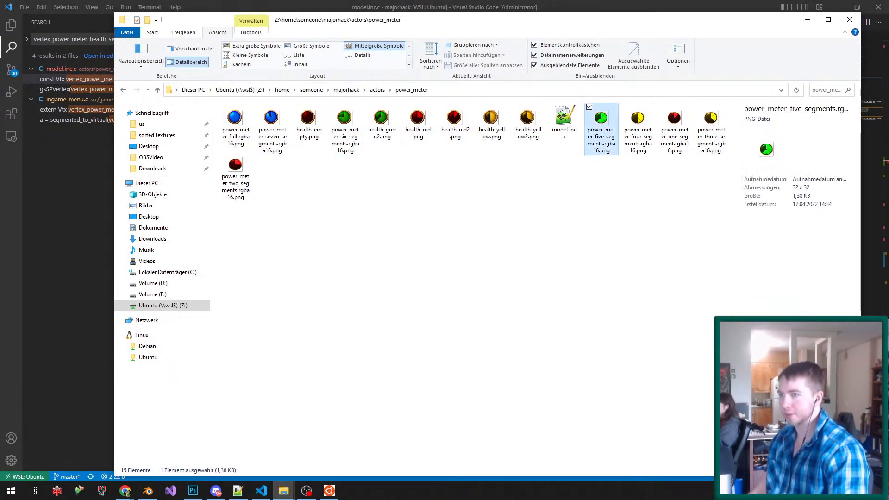
{"action": "key", "text": "Delete"}
{"action": "key", "text": "Return"}
{"action": "left_click", "coordinate": [382, 122]}
{"action": "key", "text": "F2"}
{"action": "type", "text": "power_meter_five_segments.rgba16"}
{"action": "key", "text": "Return"}
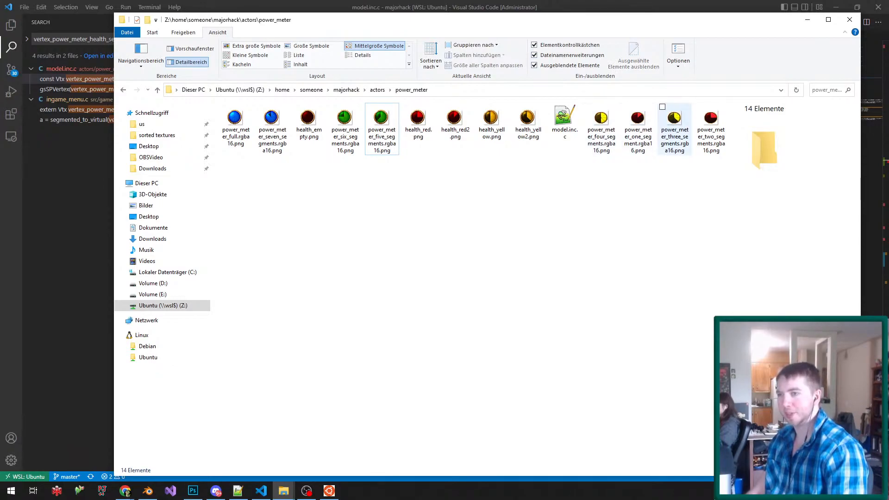
- Permanently delete the old power_meter_four_segments.rgba16.png and rename health_yellow.png as power_meter_four_segments.rgba16.png
{"action": "left_click", "coordinate": [710, 129]}
{"action": "left_click", "coordinate": [601, 128]}
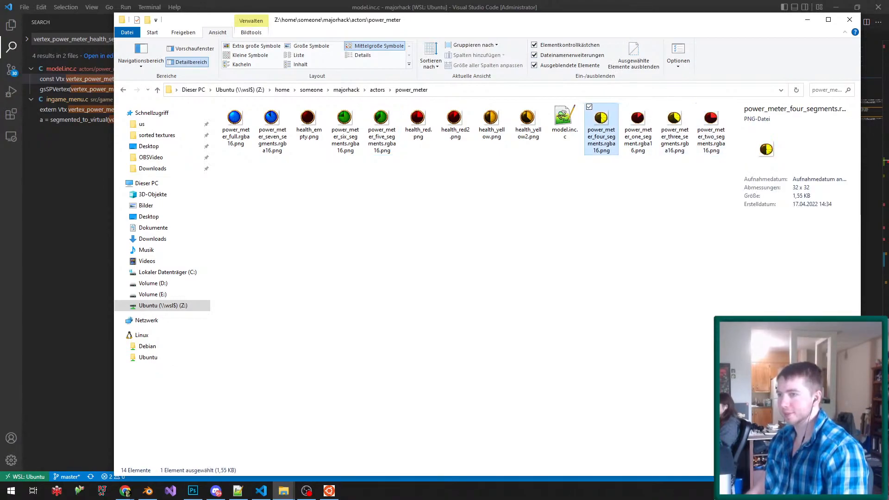
{"action": "key", "text": "Delete"}
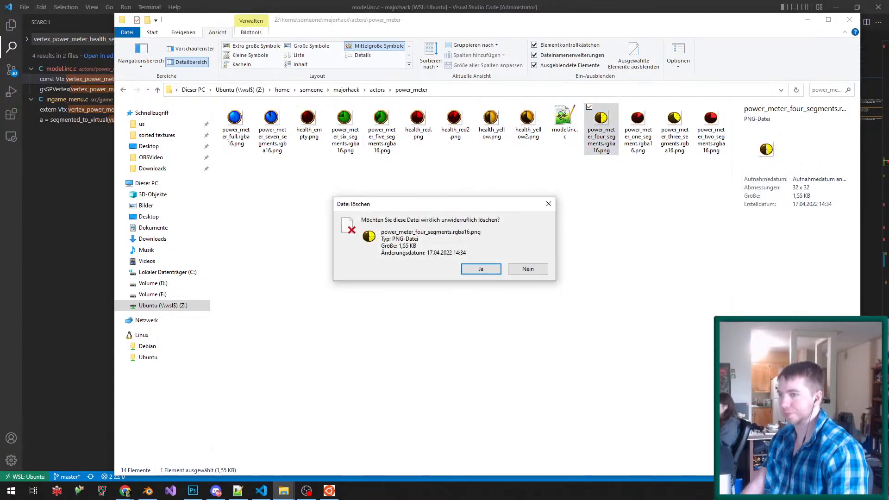
{"action": "key", "text": "Return"}
{"action": "left_click", "coordinate": [491, 119]}
{"action": "key", "text": "F2"}
{"action": "key", "text": "ctrl+a"}
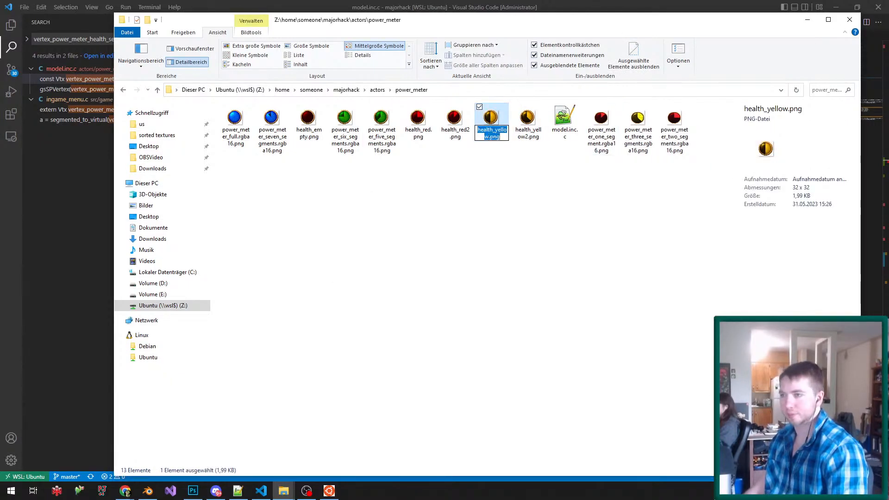
{"action": "type", "text": "power_meter_four_segments.rgba16.png"}
{"action": "key", "text": "Return"}
- Permanently delete the old power_meter_three_segments.rgba16.png and rename health_yellow2.png as power_meter_three_segments.rgba16.png
{"action": "left_click", "coordinate": [638, 122]}
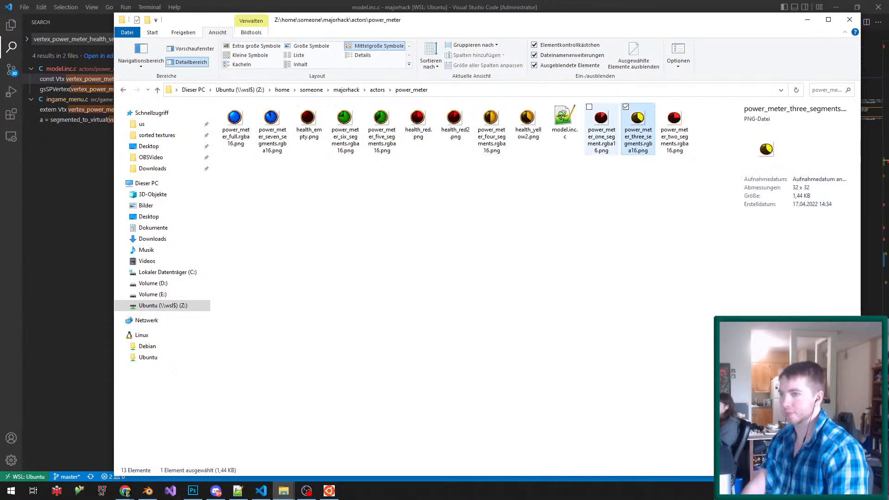
{"action": "key", "text": "Delete"}
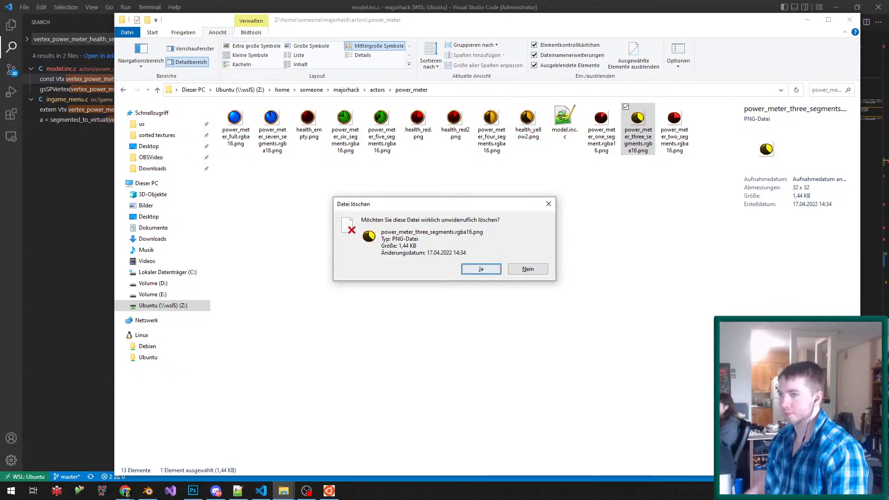
{"action": "key", "text": "Return"}
{"action": "left_click", "coordinate": [527, 122]}
{"action": "key", "text": "ctrl+a"}
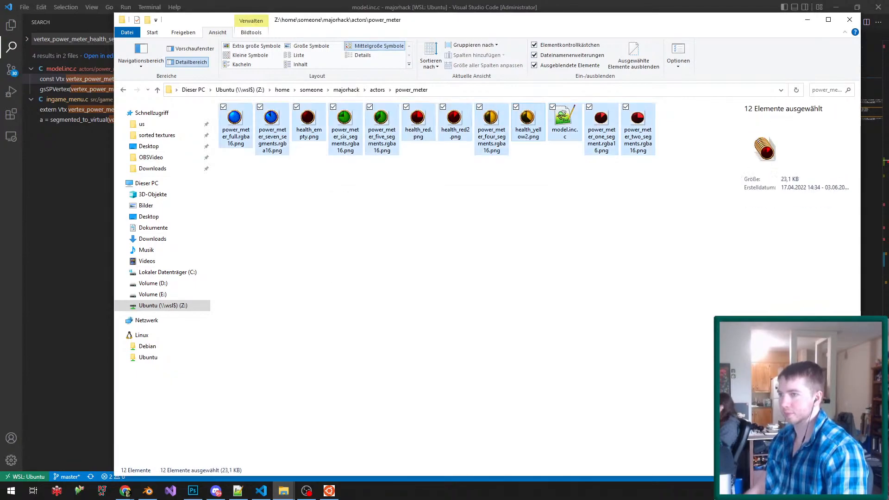
{"action": "left_click", "coordinate": [527, 121]}
{"action": "key", "text": "F2"}
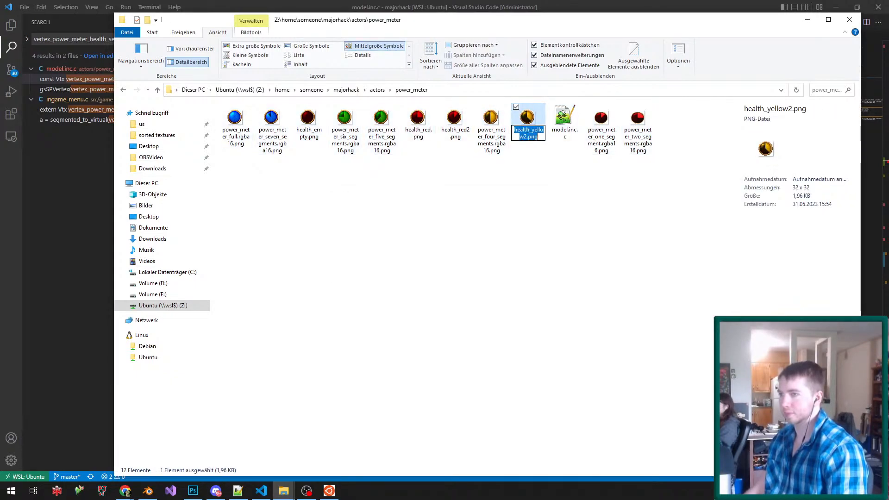
{"action": "type", "text": "power_meter_three_segments.rgba16"}
{"action": "key", "text": "Return"}
- Permanently delete the old power_meter_two_segments.rgba16.png and rename health_red.png as power_meter_two_segments.rgba16.png
{"action": "left_click", "coordinate": [638, 129]}
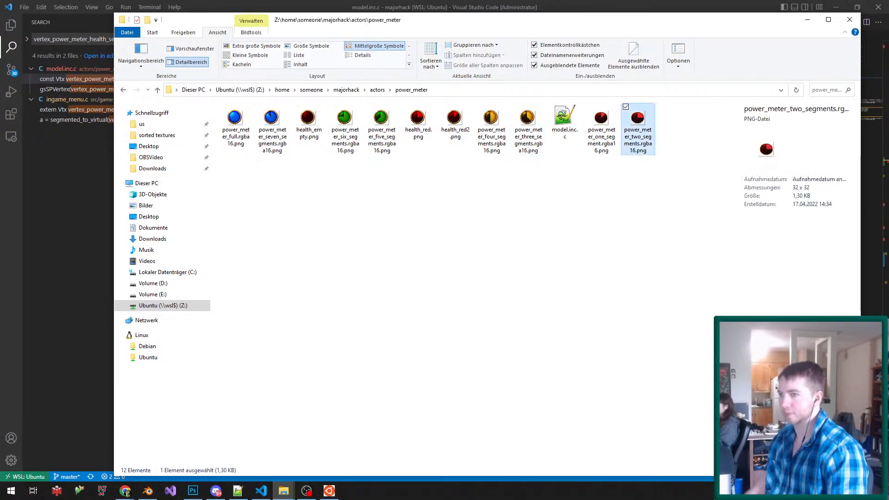
{"action": "key", "text": "shift+Delete"}
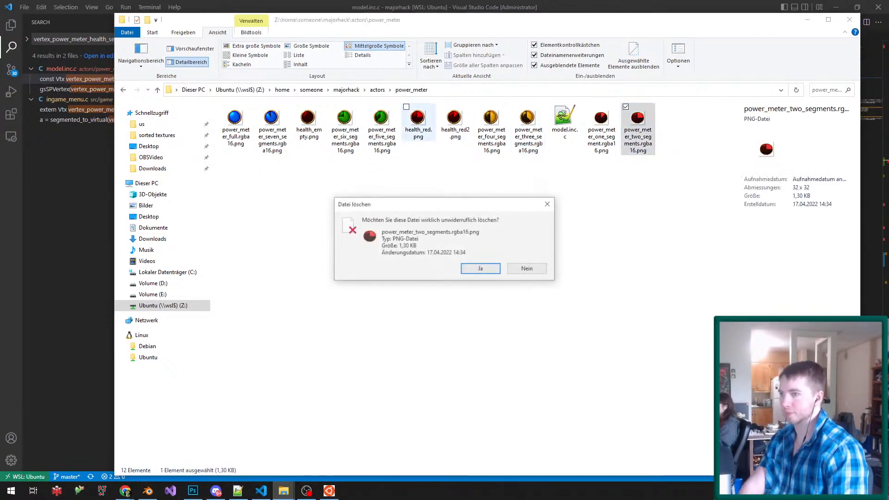
{"action": "key", "text": "Return"}
{"action": "left_click", "coordinate": [418, 121]}
{"action": "key", "text": "F2"}
{"action": "type", "text": "power_meter_two_segments.rgba16"}
{"action": "key", "text": "Return"}
- Permanently delete the old power_meter_one_segment.rgba16.png and rename health_red2.png as power_meter_one_segment.rgba16.png
{"action": "left_click", "coordinate": [601, 128]}
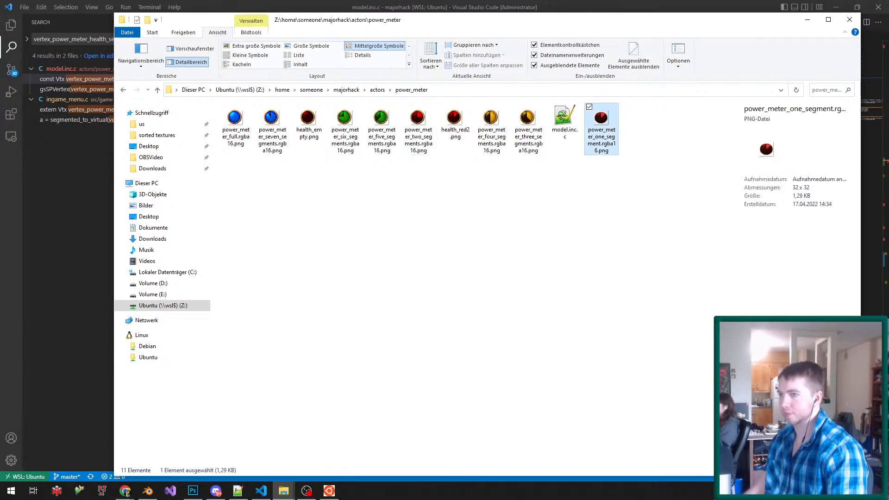
{"action": "key", "text": "F2"}
{"action": "key", "text": "Escape"}
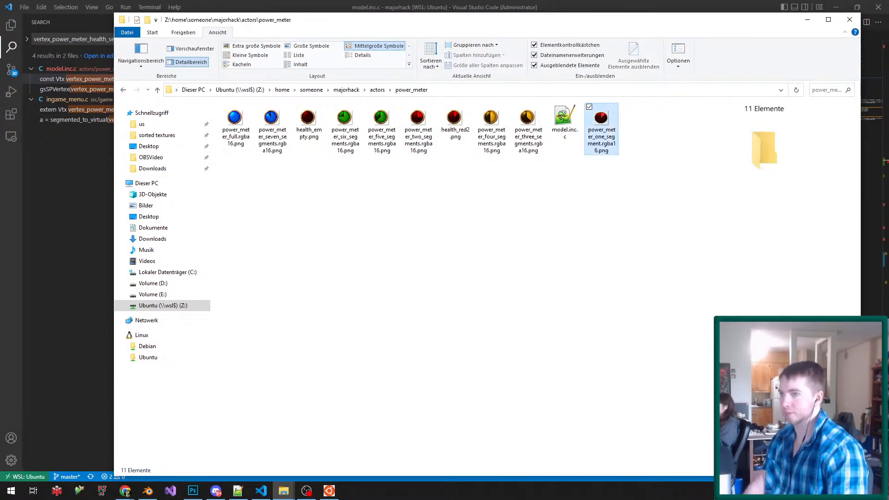
{"action": "key", "text": "Delete"}
{"action": "key", "text": "Return"}
{"action": "left_click", "coordinate": [455, 121]}
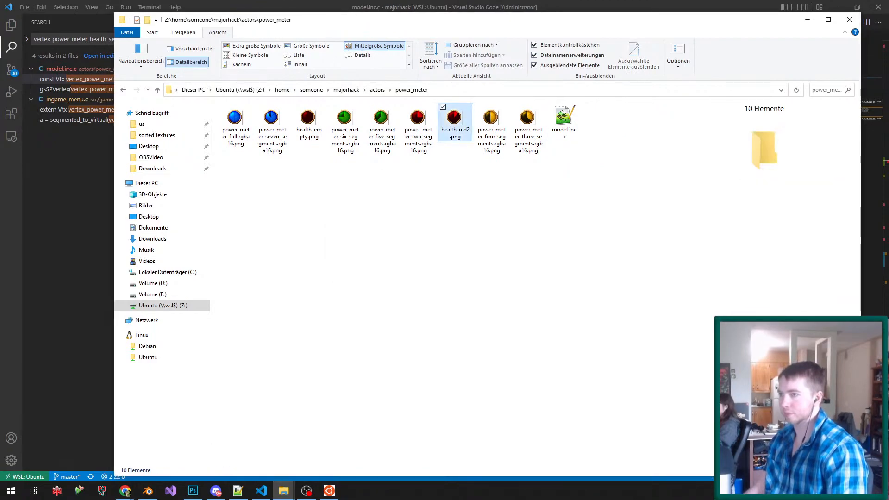
{"action": "key", "text": "F2"}
{"action": "type", "text": "power_meter_one_segment.rgba16.png"}
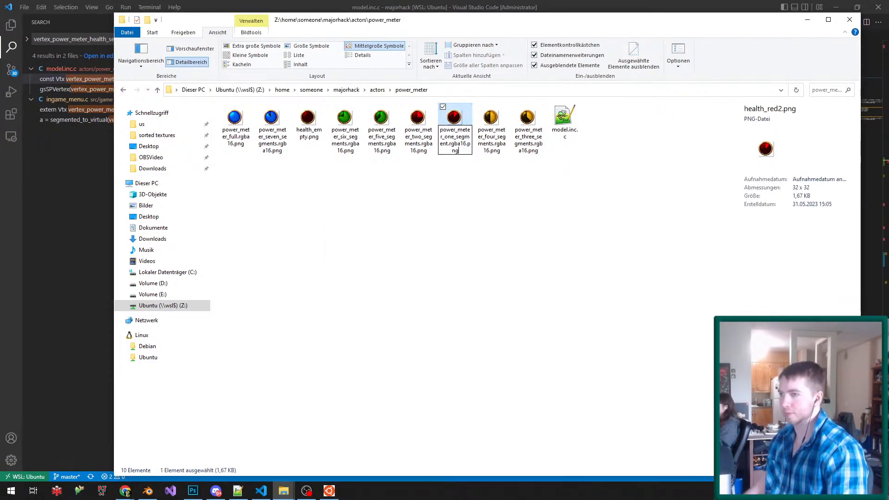
{"action": "key", "text": "Return"}
- Rename health_empty.png in the power_meter folder as power_meter_no_segment.rgba16.png
{"action": "key", "text": "alt+Tab"}
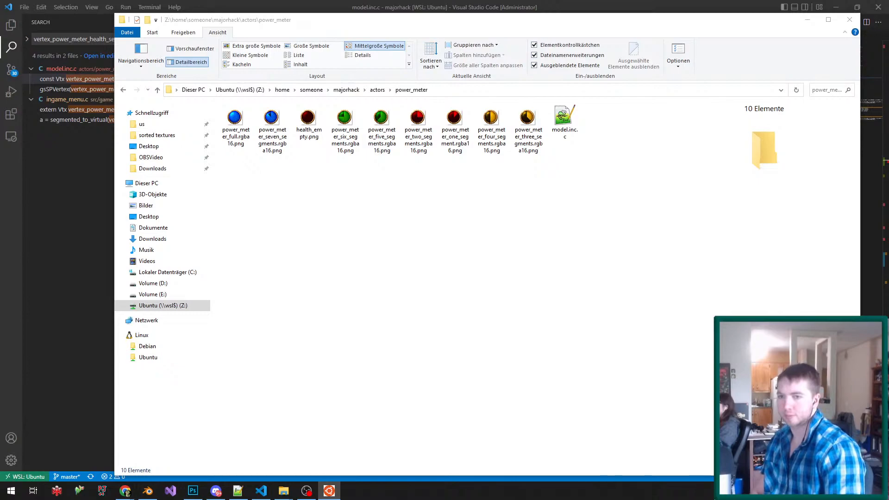
{"action": "mouse_move", "coordinate": [888, 121]}
{"action": "left_mouse_down"}
{"action": "mouse_move", "coordinate": [564, 106]}
{"action": "mouse_move", "coordinate": [888, 131]}
{"action": "left_mouse_up"}
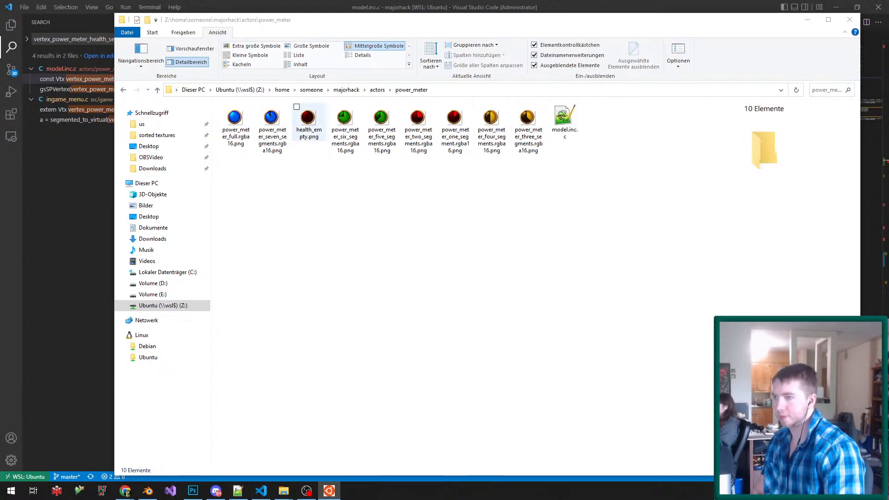
{"action": "left_click", "coordinate": [308, 122]}
{"action": "key", "text": "F2"}
{"action": "type", "text": "power_meter_one_segment.rgba16.png"}
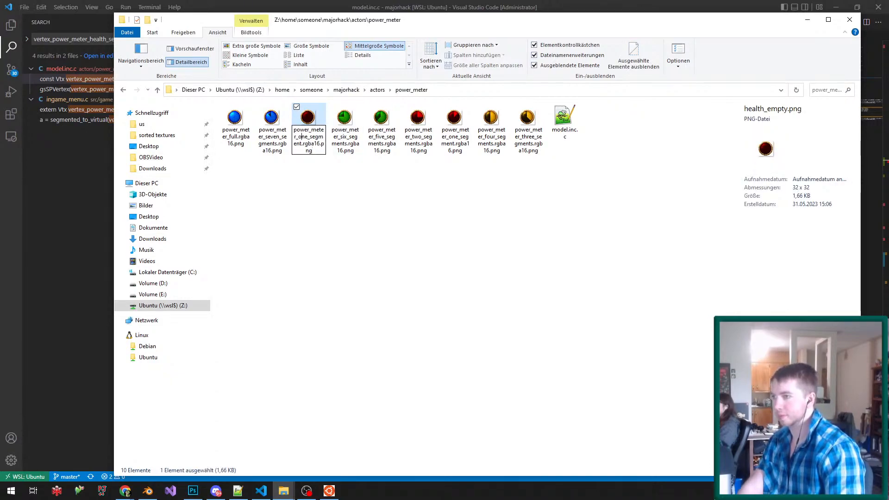
{"action": "key", "text": "BackSpace"}
{"action": "key", "text": "Delete"}
{"action": "key", "text": "Delete"}
{"action": "type", "text": "no"}
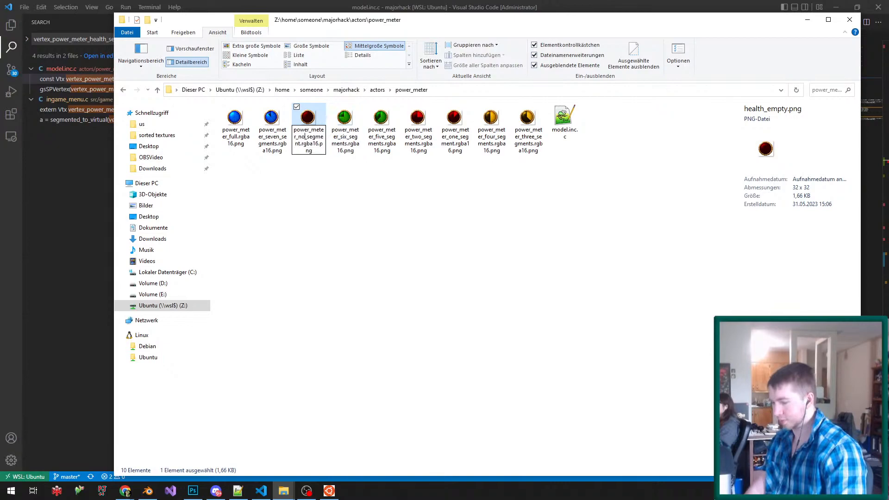
{"action": "key", "text": "Return"}
{"action": "key", "text": "alt+Tab"}
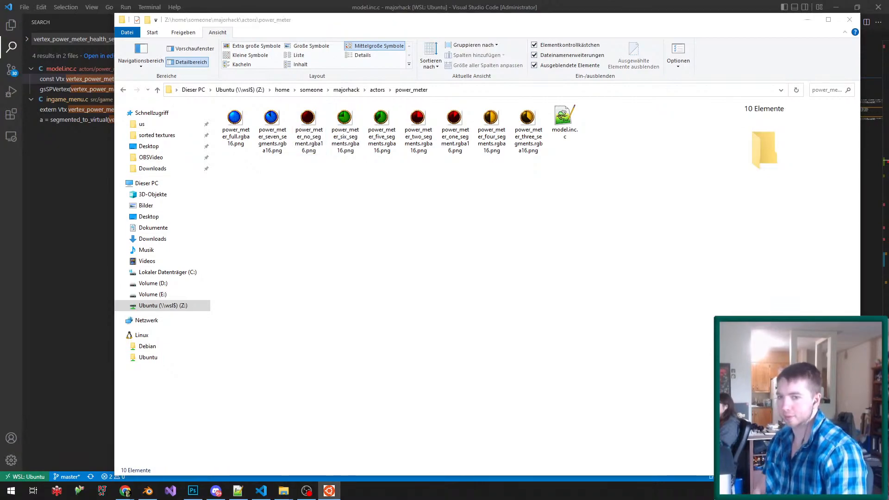
- In Visual Studio Code, rename the duplicated one-segment array in model.inc.c as texture_power_meter_no_segments and save the file
{"action": "key", "text": "alt+Tab"}
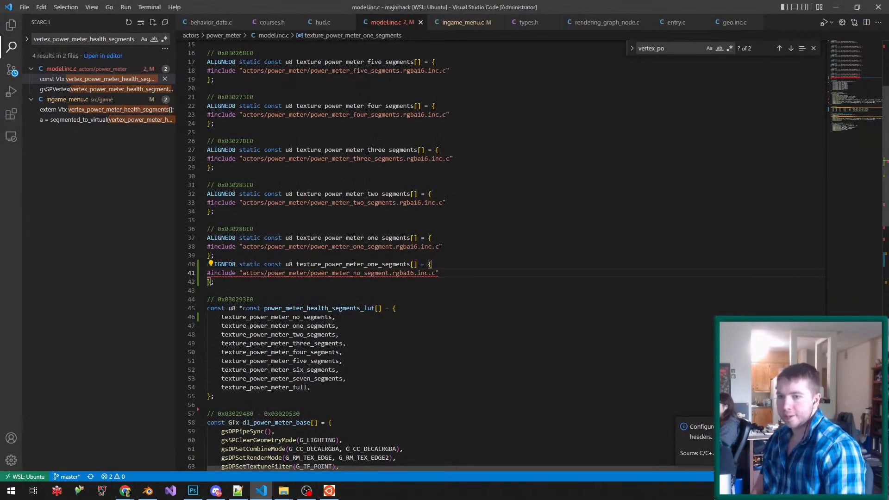
{"action": "key", "text": "Down"}
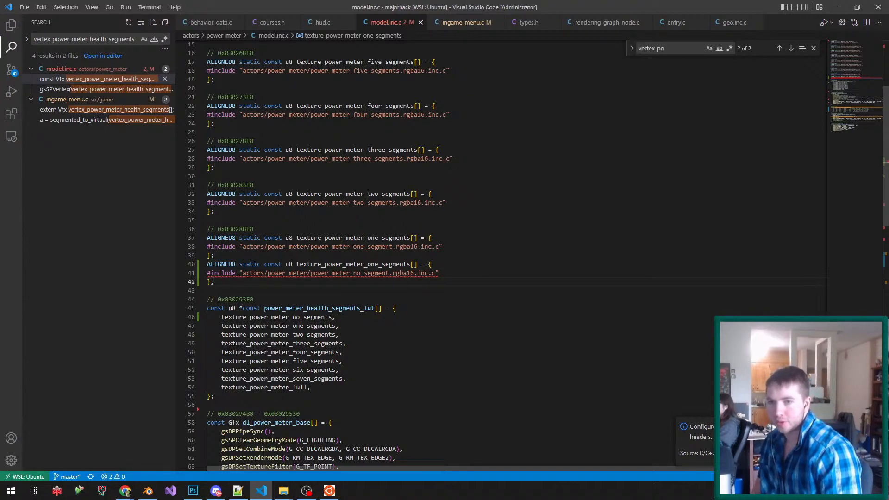
{"action": "left_click", "coordinate": [381, 264]}
{"action": "key", "text": "BackSpace"}
{"action": "key", "text": "BackSpace"}
{"action": "key", "text": "BackSpace"}
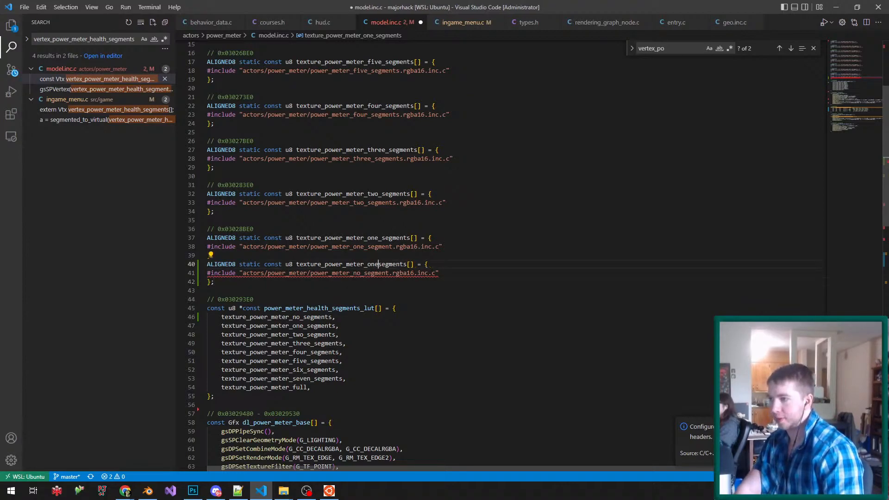
{"action": "key", "text": "BackSpace"}
{"action": "type", "text": "no_"}
{"action": "key", "text": "ctrl+s"}
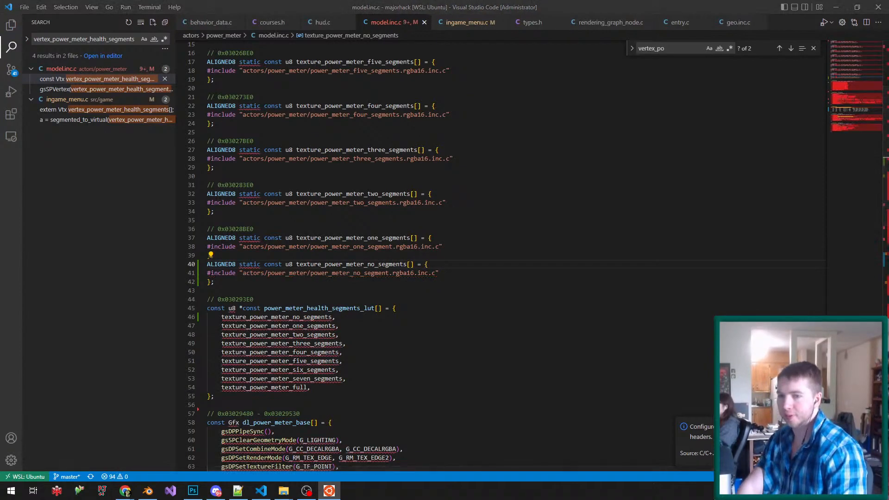
- Search the project for power_meter_health_segments_lut and examine its use in hud.c's render_hud, including the definition of render_hud_keys
{"action": "double_click", "coordinate": [319, 308]}
{"action": "key", "text": "ctrl+shift+f"}
{"action": "left_click", "coordinate": [107, 119]}
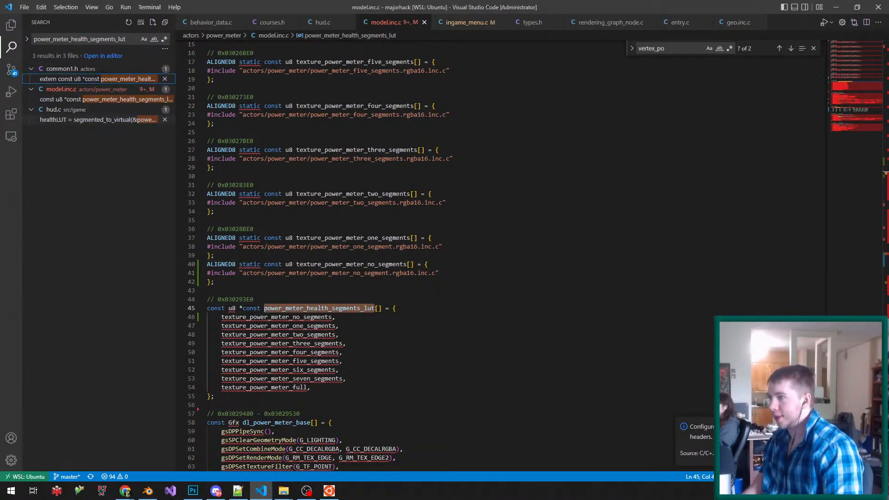
{"action": "double_click", "coordinate": [266, 212]}
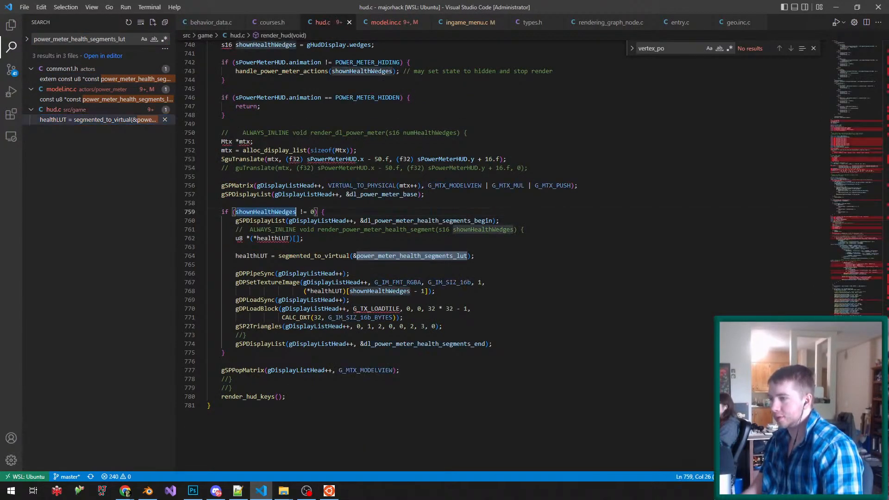
{"action": "scroll", "coordinate": [408, 254], "scroll_direction": "up", "scroll_amount": 3}
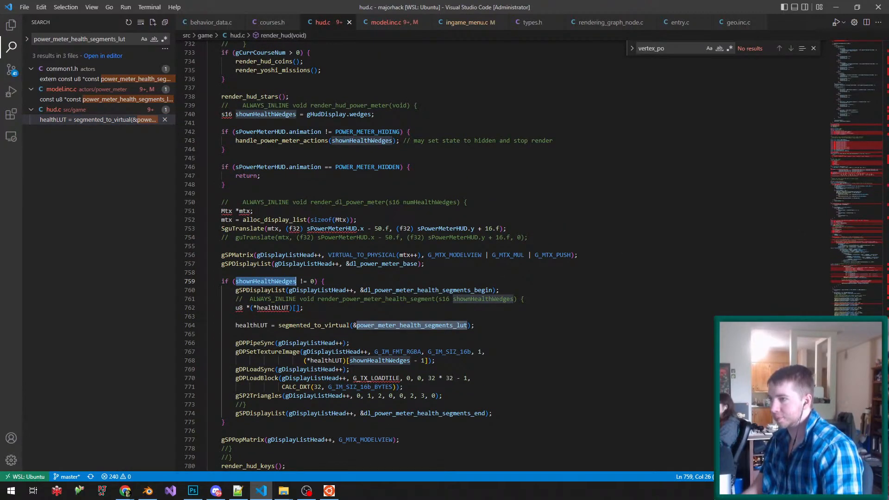
{"action": "mouse_move", "coordinate": [361, 114]}
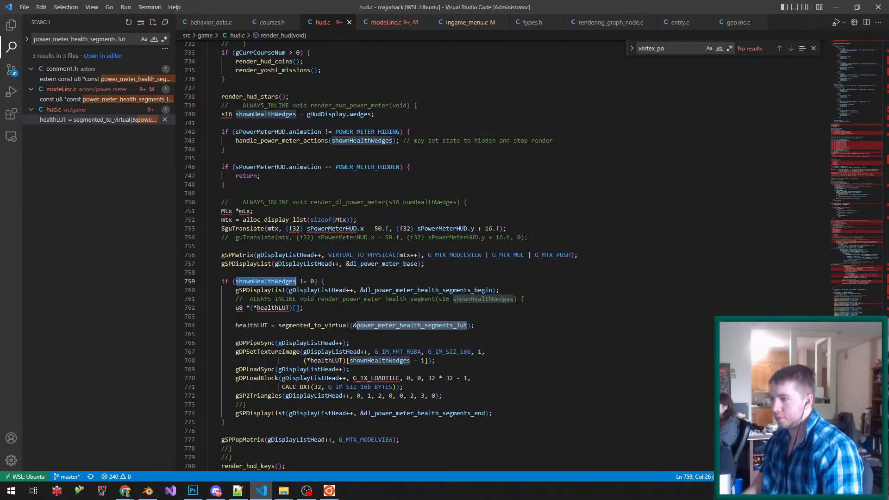
{"action": "scroll", "coordinate": [389, 281], "scroll_direction": "down", "scroll_amount": 3}
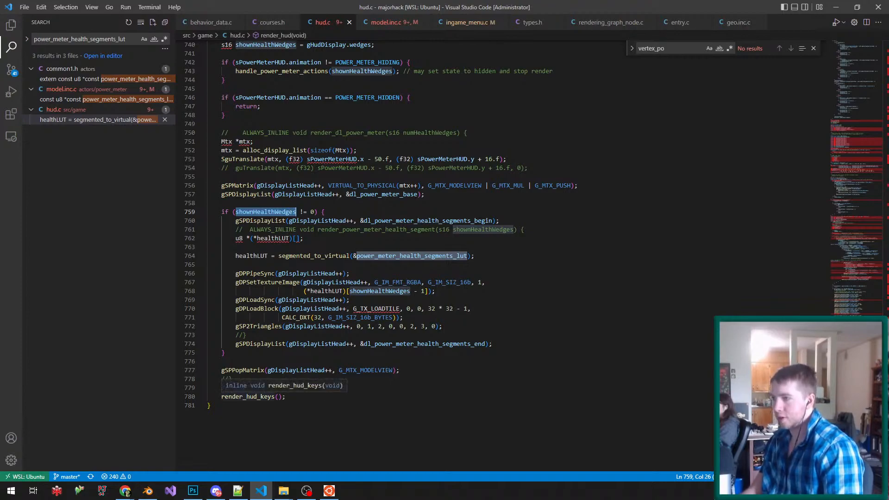
{"action": "left_click", "coordinate": [253, 397], "text": "ctrl"}
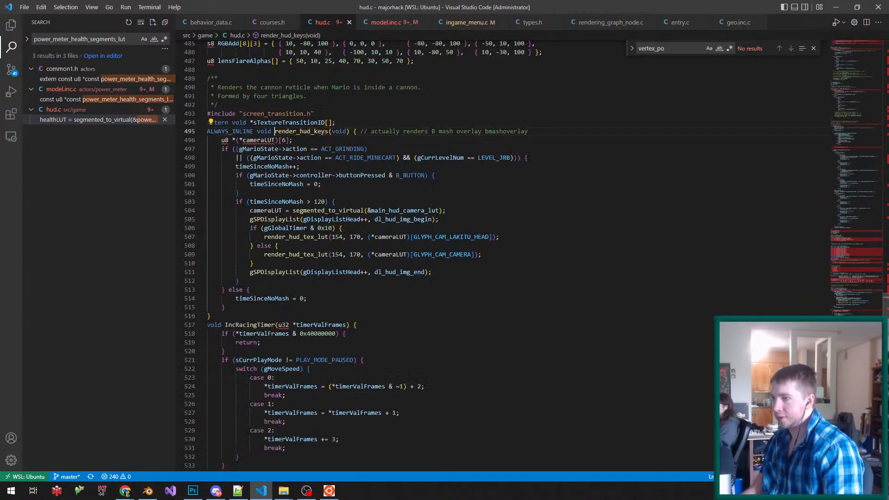
{"action": "key", "text": "alt+Left"}
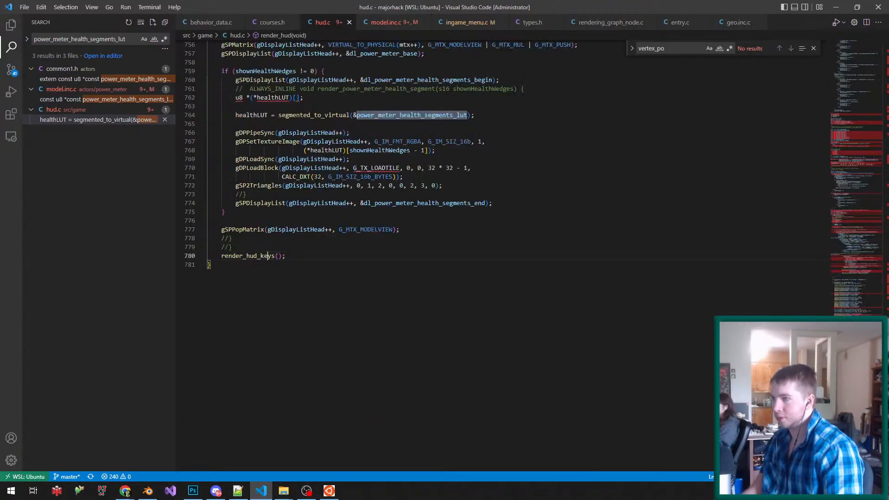
{"action": "key", "text": "End"}
{"action": "key", "text": "shift+Up"}
{"action": "key", "text": "BackSpace"}
{"action": "scroll", "coordinate": [444, 231], "scroll_direction": "up", "scroll_amount": 8}
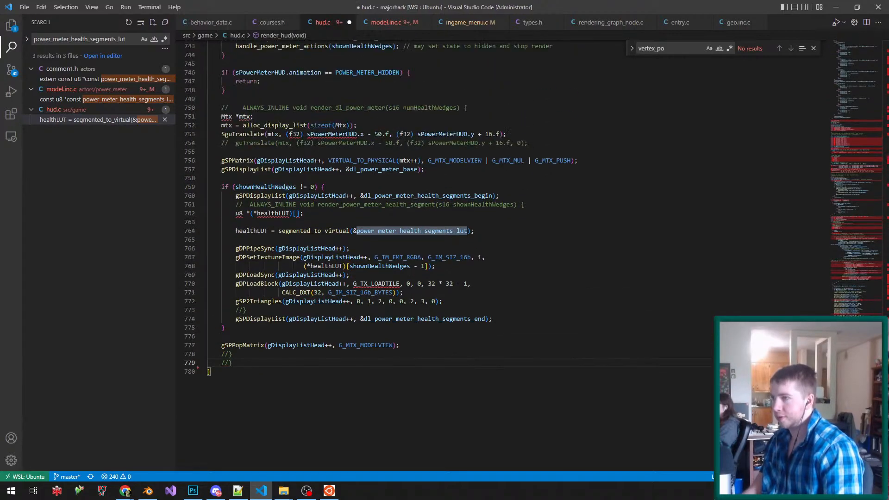
{"action": "scroll", "coordinate": [357, 206], "scroll_direction": "down", "scroll_amount": 3}
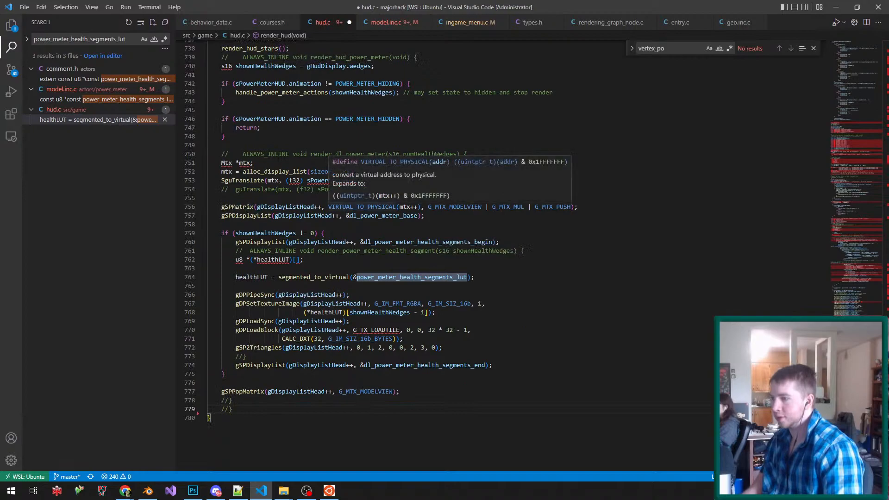
{"action": "key", "text": "ctrl+z"}
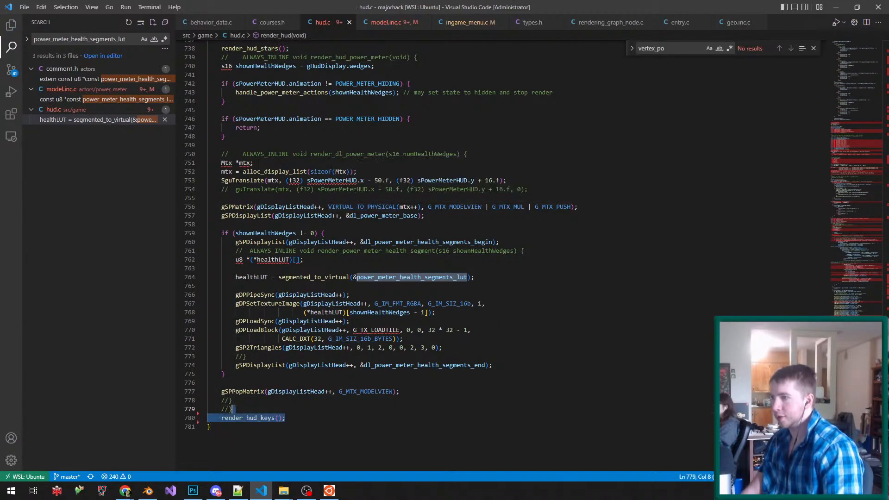
- Replace the return in render_hud's POWER_METER_HIDDEN check with "goto dontrednerpowermeter;" and save hud.c
{"action": "left_click_drag", "start_coordinate": [261, 127], "coordinate": [238, 127]}
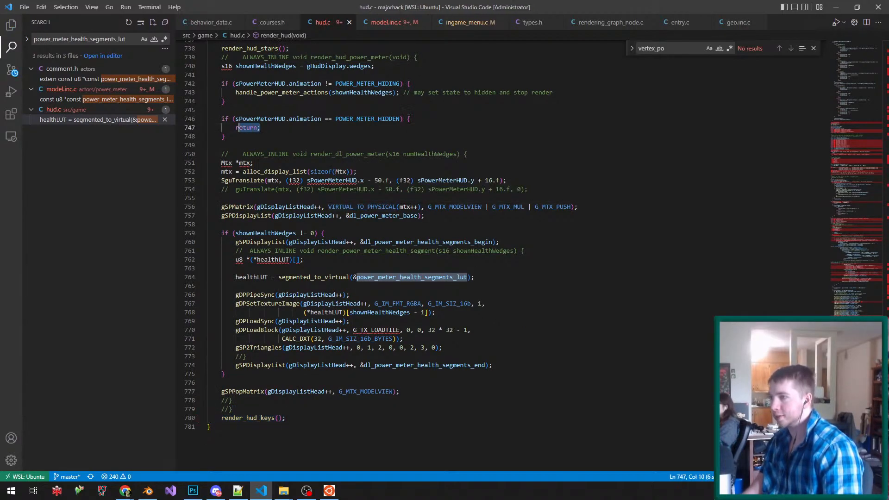
{"action": "key", "text": "BackSpace"}
{"action": "type", "text": "goto dontrednerpowermet"}
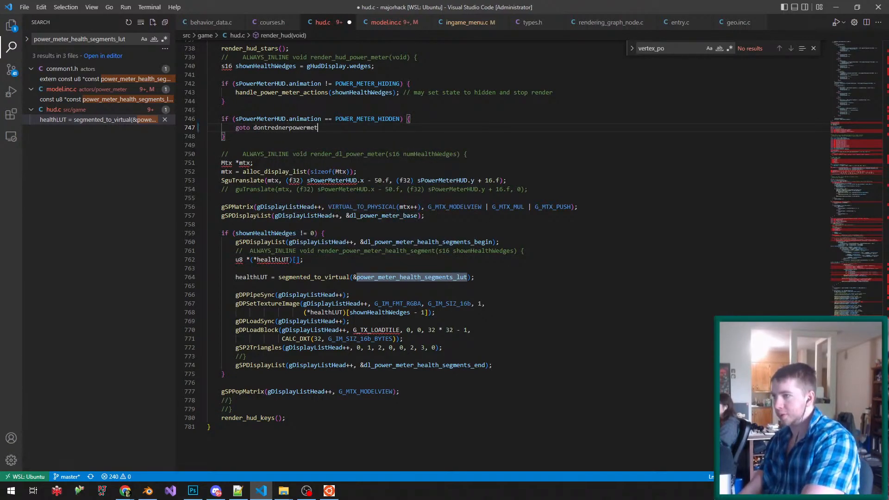
{"action": "key", "text": "ctrl+s"}
- Add the label "dontrednerpowermeter:" directly above the gSPPopMatrix call in render_hud and save hud.c
{"action": "double_click", "coordinate": [286, 127]}
{"action": "key", "text": "ctrl+c"}
{"action": "left_click", "coordinate": [222, 382]}
{"action": "key", "text": "ctrl+v"}
{"action": "type", "text": ":"}
{"action": "key", "text": "ctrl+s"}
{"action": "key", "text": "alt+Tab"}
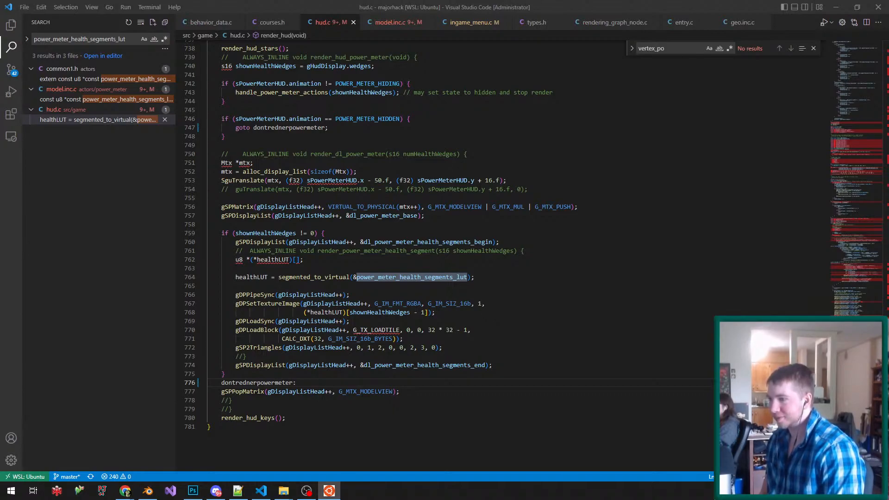
- Move the dontrednerpowermeter label below the commented closing braces, directly before render_hud_keys(), and save hud.c
{"action": "key", "text": "alt+Tab"}
{"action": "key", "text": "shift+Up"}
{"action": "key", "text": "ctrl+x"}
{"action": "left_click", "coordinate": [232, 400]}
{"action": "key", "text": "ctrl+v"}
{"action": "key", "text": "ctrl+s"}
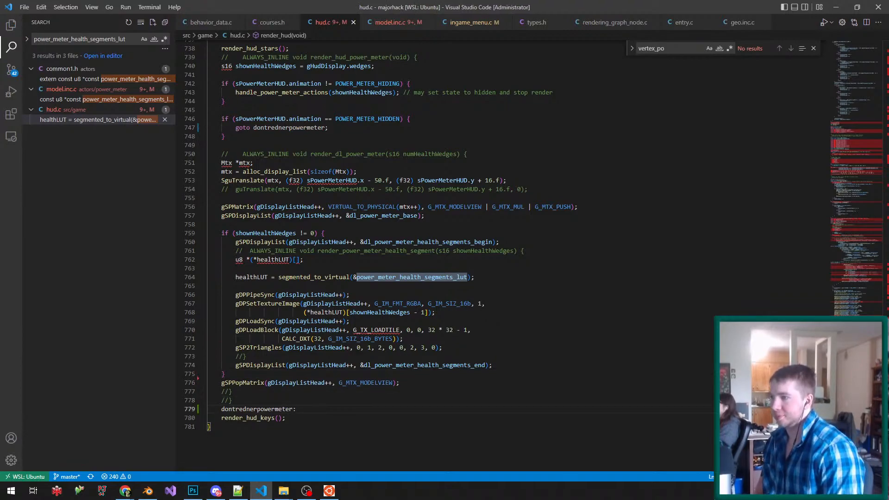
- Examine the occurrences of mtx throughout render_hud, from the power meter code back to the function's start
{"action": "double_click", "coordinate": [246, 162]}
{"action": "scroll", "coordinate": [246, 163], "scroll_direction": "up", "scroll_amount": 20}
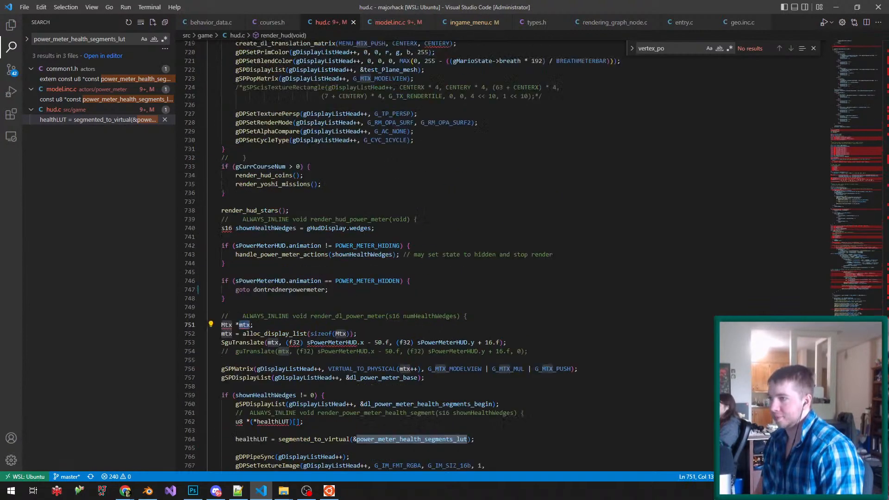
{"action": "scroll", "coordinate": [445, 255], "scroll_direction": "up", "scroll_amount": 19}
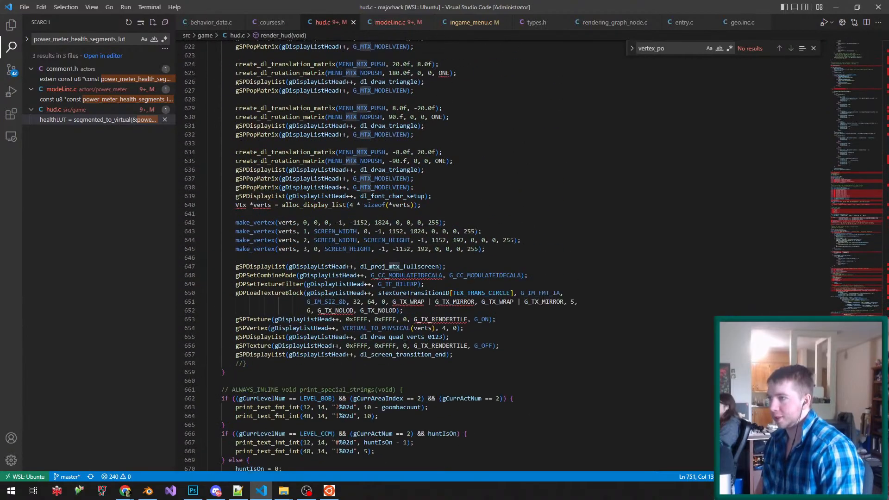
{"action": "scroll", "coordinate": [444, 255], "scroll_direction": "up", "scroll_amount": 20}
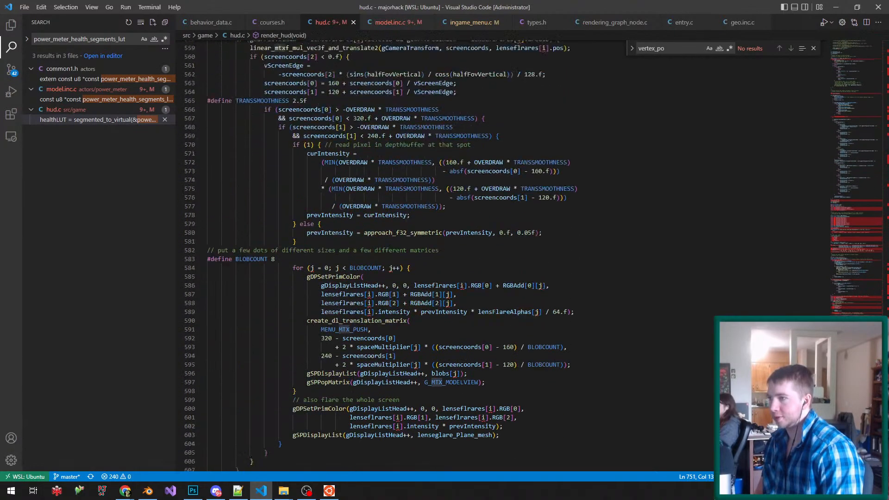
{"action": "scroll", "coordinate": [445, 255], "scroll_direction": "up", "scroll_amount": 4}
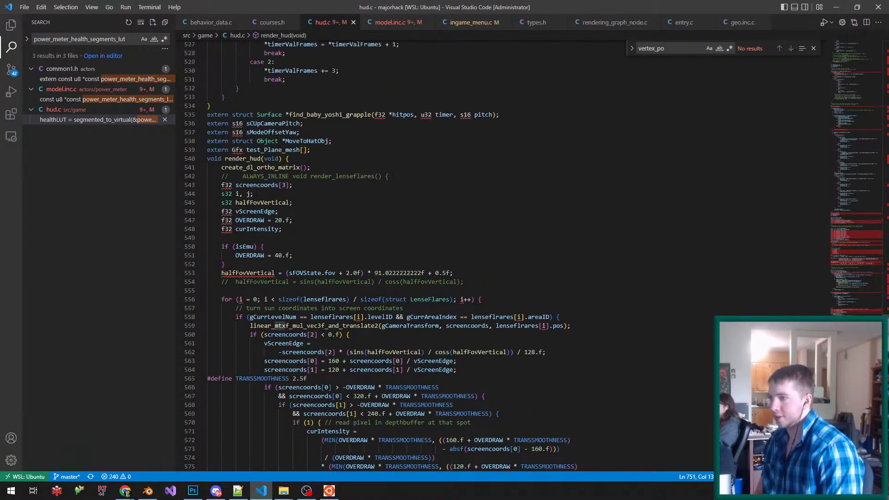
{"action": "scroll", "coordinate": [444, 255], "scroll_direction": "down", "scroll_amount": 20}
{"action": "scroll", "coordinate": [444, 254], "scroll_direction": "down", "scroll_amount": 20}
{"action": "scroll", "coordinate": [444, 254], "scroll_direction": "down", "scroll_amount": 1}
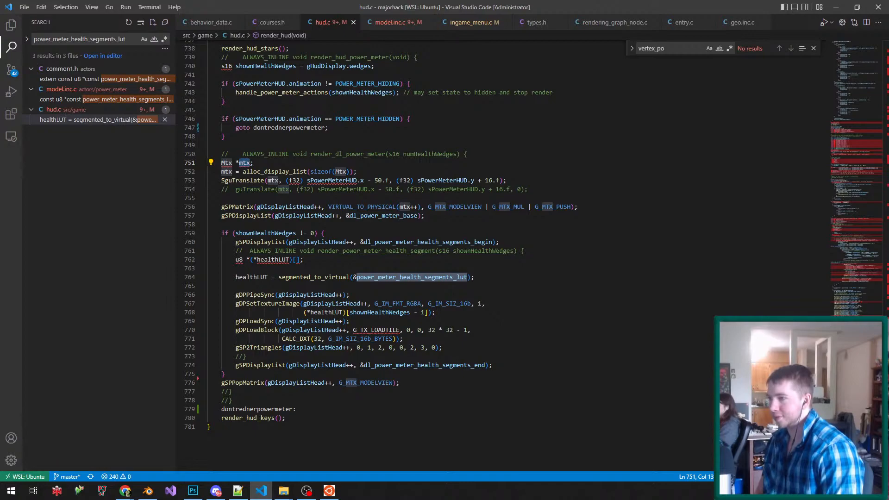
{"action": "key", "text": "alt+Tab"}
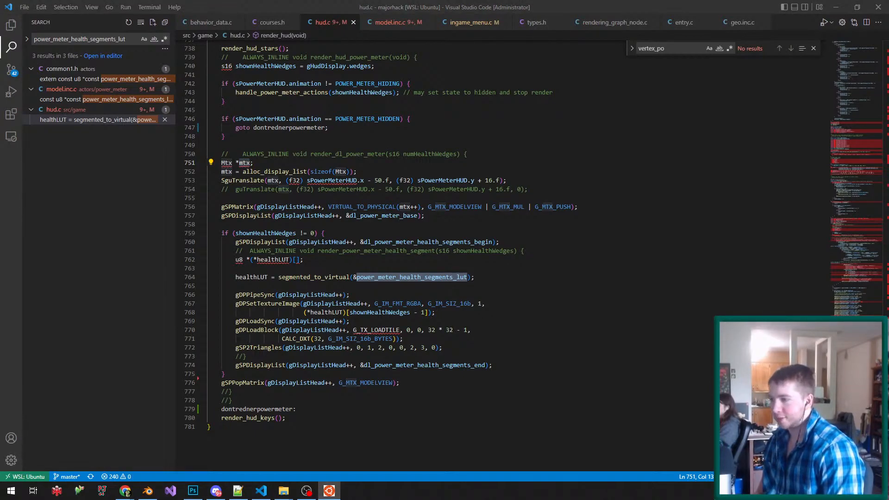
- Remove the "- 1" offset so the healthLUT texture lookup is indexed directly by shownHealthWedges
{"action": "double_click", "coordinate": [246, 409]}
{"action": "left_click", "coordinate": [301, 312]}
{"action": "double_click", "coordinate": [386, 312]}
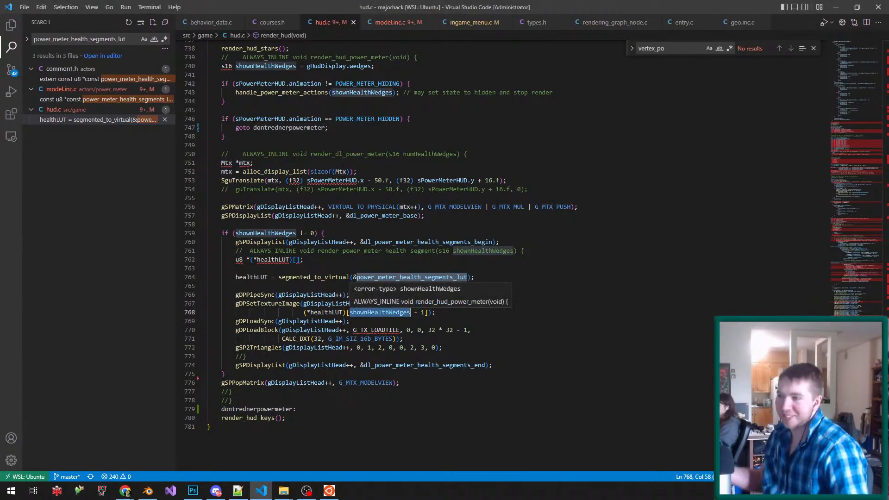
{"action": "scroll", "coordinate": [407, 277], "scroll_direction": "up", "scroll_amount": 1}
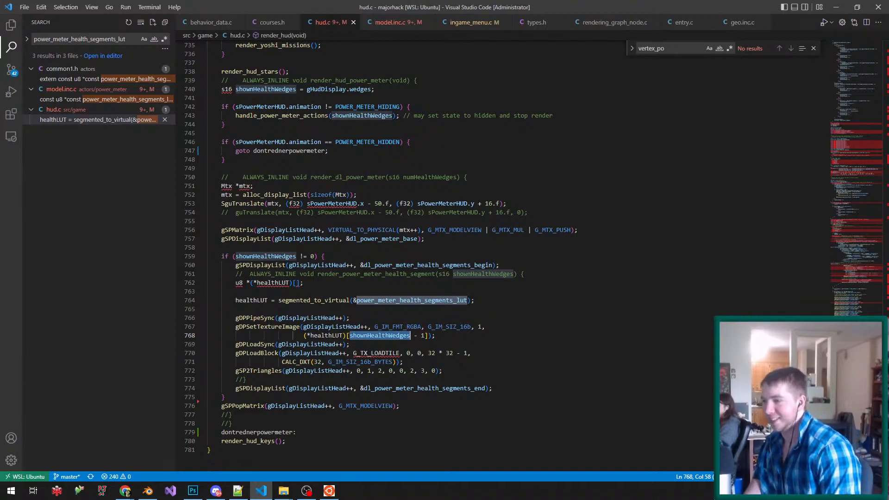
{"action": "left_click", "coordinate": [425, 335]}
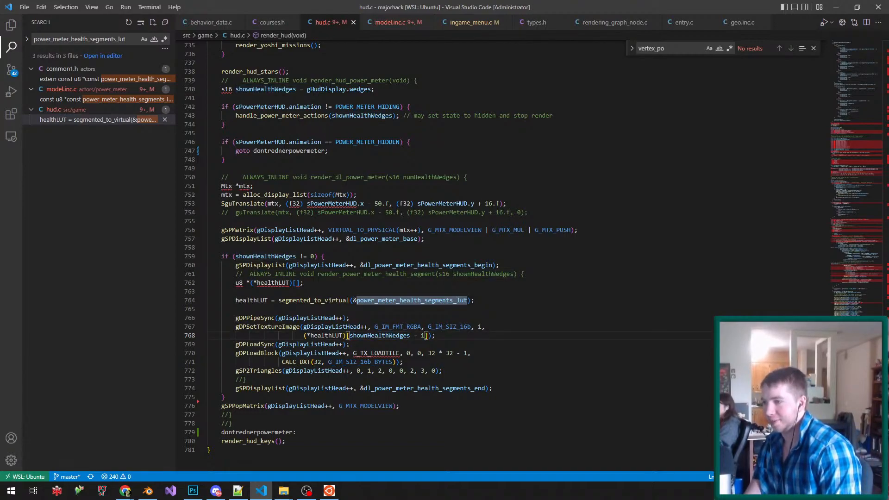
{"action": "key", "text": "BackSpace"}
{"action": "key", "text": "BackSpace"}
{"action": "key", "text": "BackSpace"}
- Delete the "if (shownHealthWedges != 0)" condition and its closing brace around the health segment drawing code, and save hud.c
{"action": "left_click_drag", "start_coordinate": [207, 256], "coordinate": [208, 265]}
{"action": "key", "text": "BackSpace"}
{"action": "left_click_drag", "start_coordinate": [207, 388], "coordinate": [208, 397]}
{"action": "key", "text": "BackSpace"}
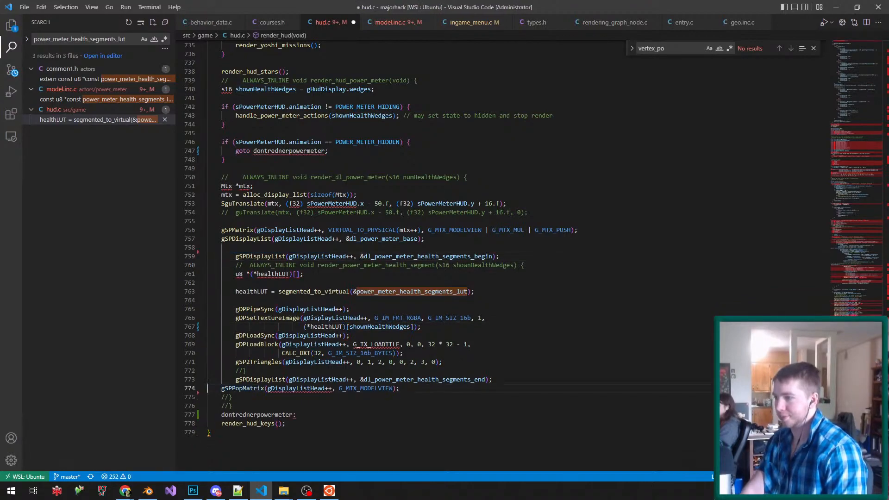
{"action": "key", "text": "ctrl+s"}
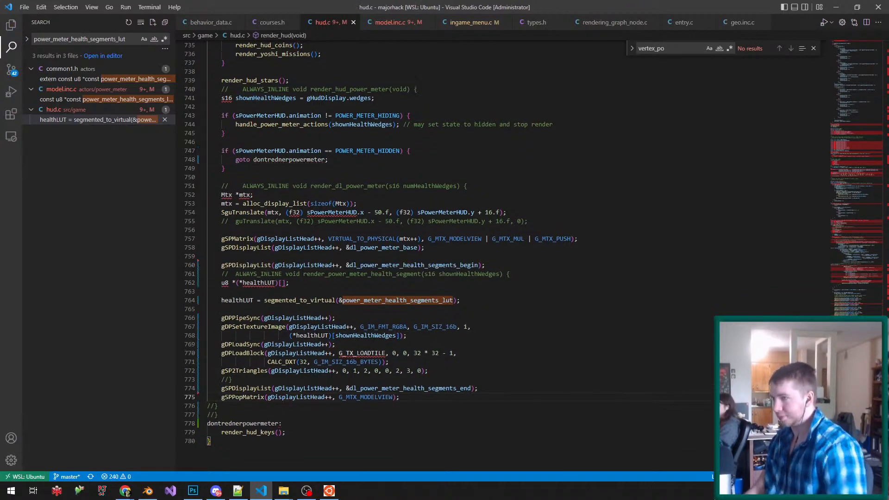
{"action": "key", "text": "alt+Tab"}
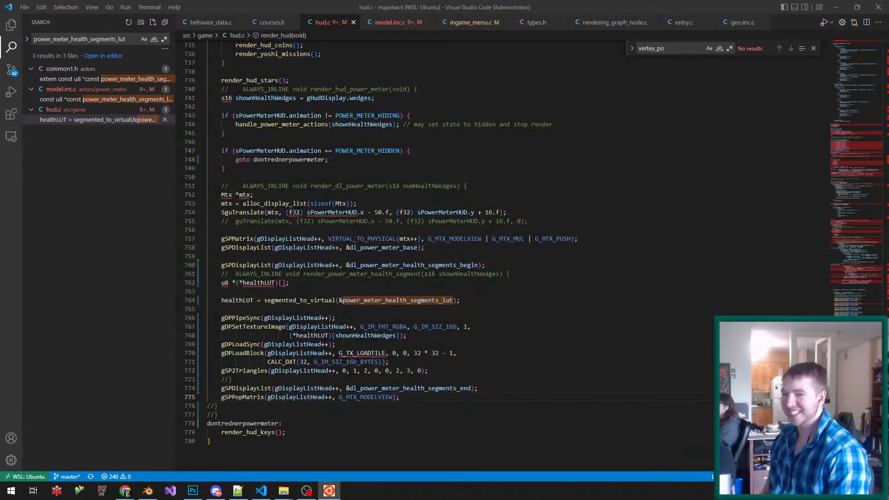
- Rebuild the ROM by running cd ~/majorhack;make -j12 in the Ubuntu terminal
{"action": "key", "text": "alt+Tab"}
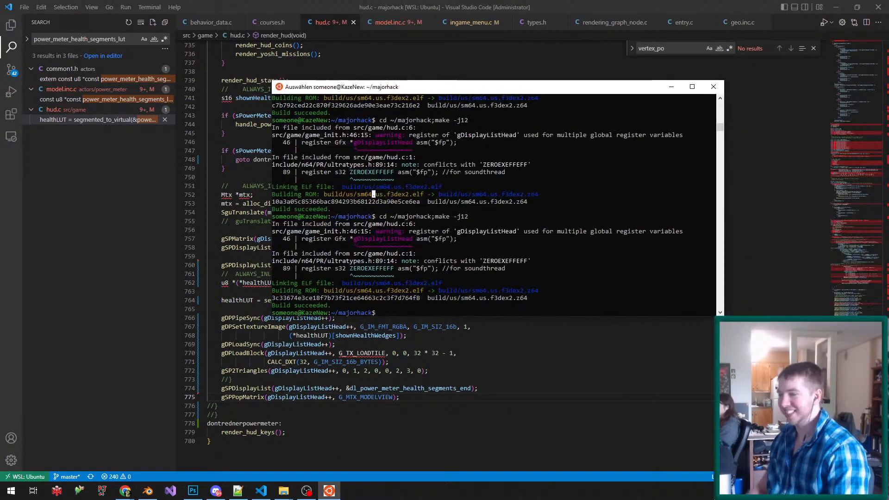
{"action": "key", "text": "Return"}
{"action": "key", "text": "Up"}
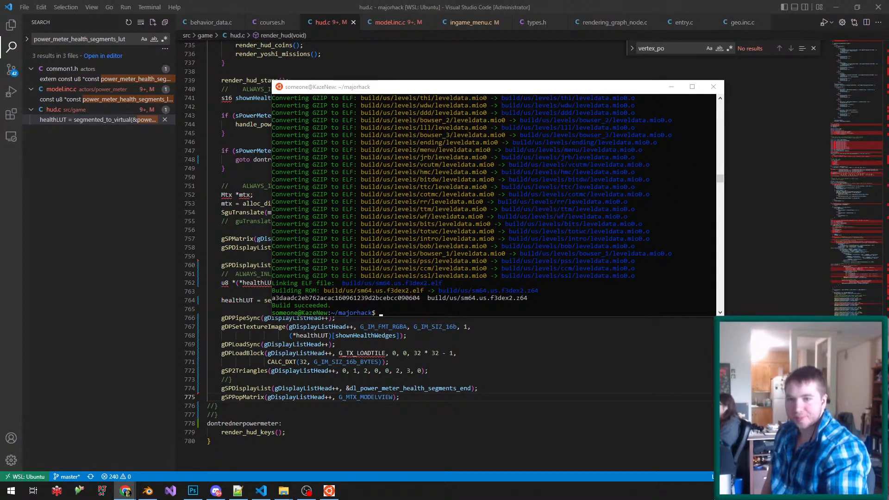
- Test the HUD's power meter in game with the rebuilt ROM in Project64, and close the emulator
{"action": "left_click", "coordinate": [102, 491]}
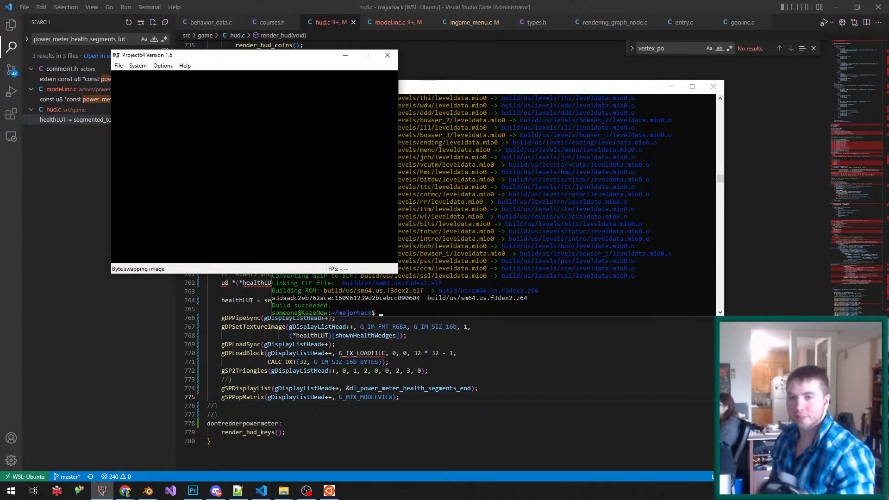
{"action": "key", "text": "F7"}
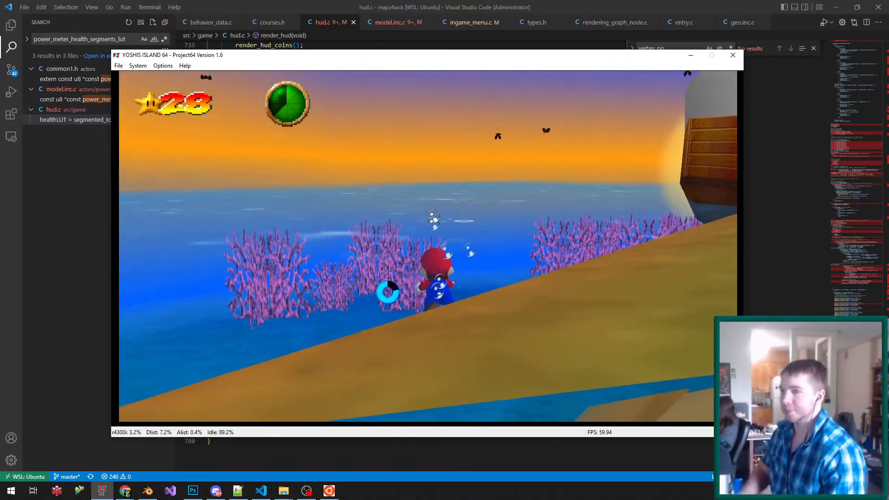
{"action": "key", "text": "alt+F4"}
{"action": "key", "text": "alt+Tab"}
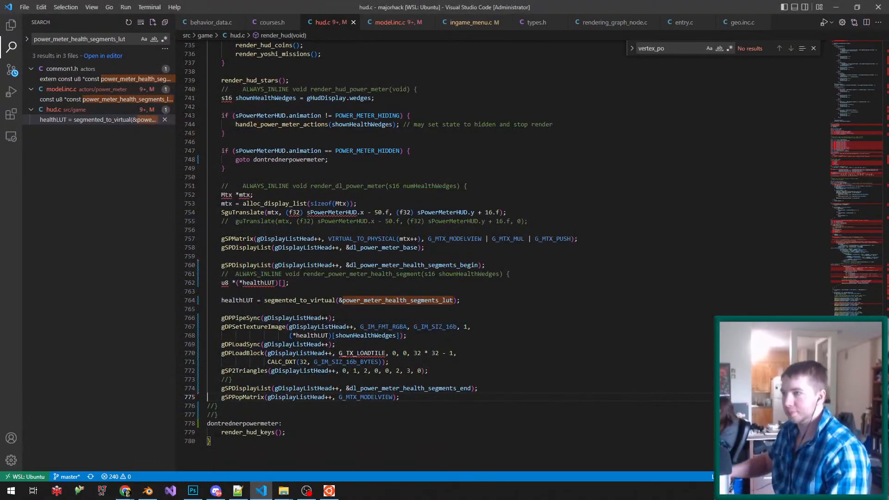
- Search hud.c for "breathmeter" to find the breath meter drawing code in render_hud
{"action": "scroll", "coordinate": [445, 255], "scroll_direction": "up", "scroll_amount": 20}
{"action": "scroll", "coordinate": [445, 255], "scroll_direction": "up", "scroll_amount": 1}
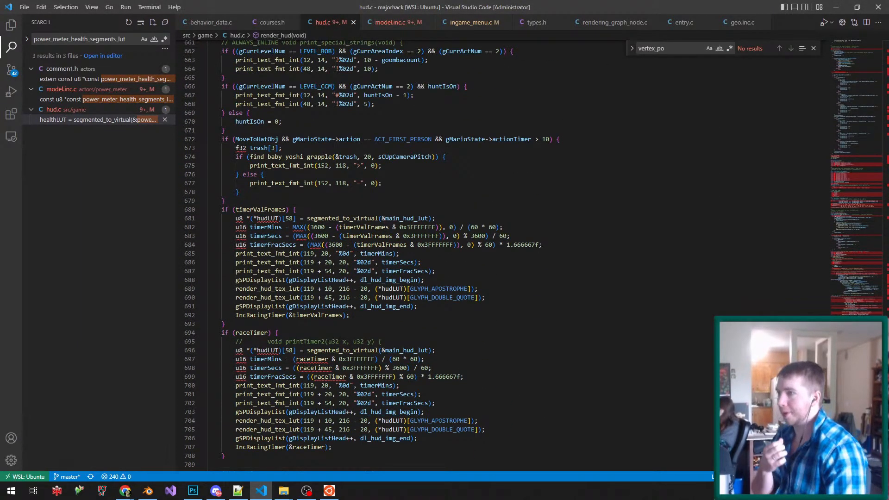
{"action": "scroll", "coordinate": [444, 255], "scroll_direction": "up", "scroll_amount": 20}
{"action": "scroll", "coordinate": [444, 255], "scroll_direction": "up", "scroll_amount": 20}
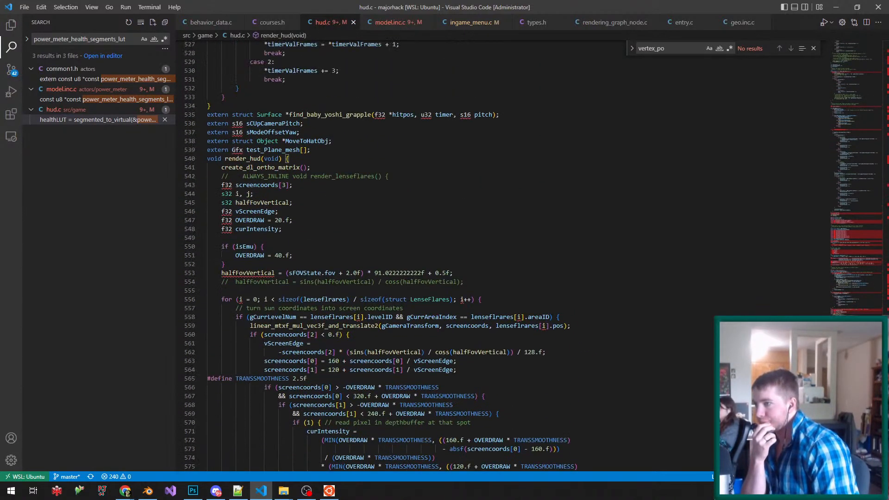
{"action": "key", "text": "ctrl+f"}
{"action": "type", "text": "breathmeter"}
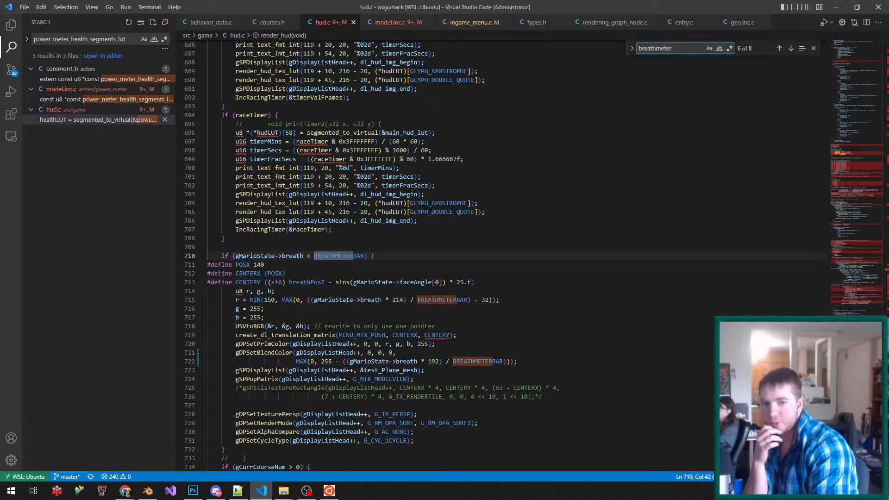
{"action": "scroll", "coordinate": [378, 301], "scroll_direction": "down", "scroll_amount": 5}
- Add an empty else block to the gMarioState->breath < BREATHMETERBAR condition, after its closing brace
{"action": "left_click", "coordinate": [379, 301]}
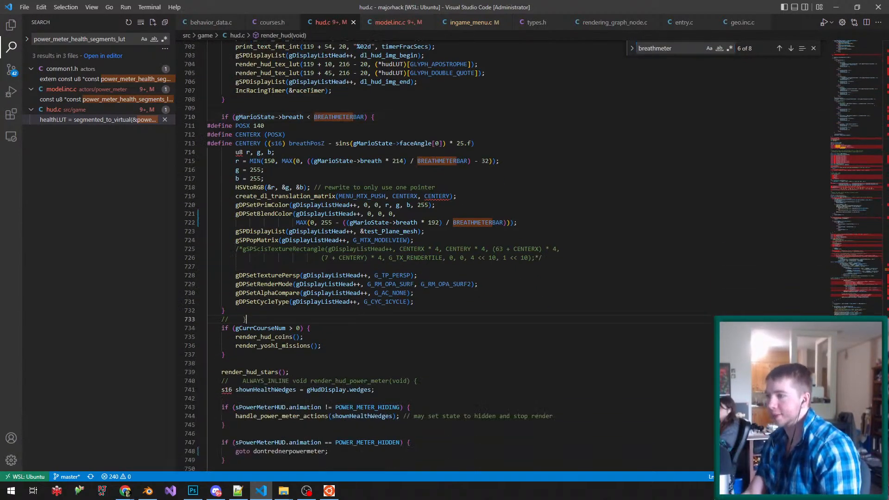
{"action": "key", "text": "Down"}
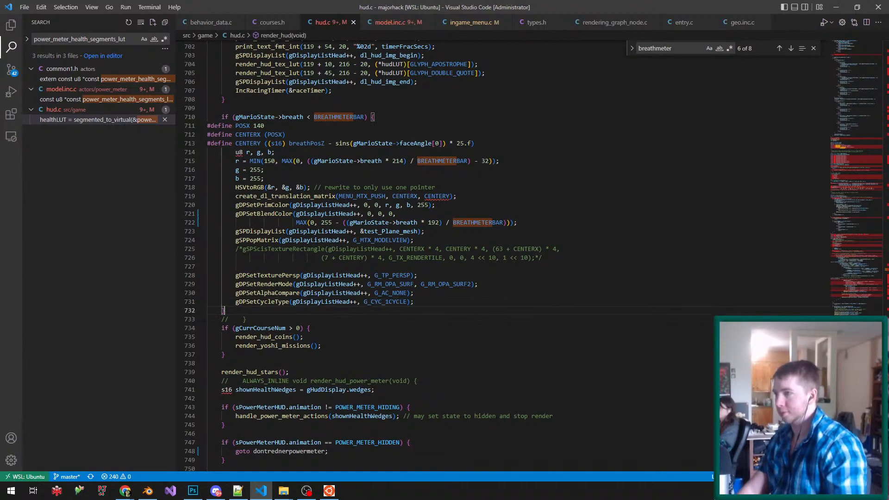
{"action": "type", "text": "else{"}
{"action": "key", "text": "Return"}
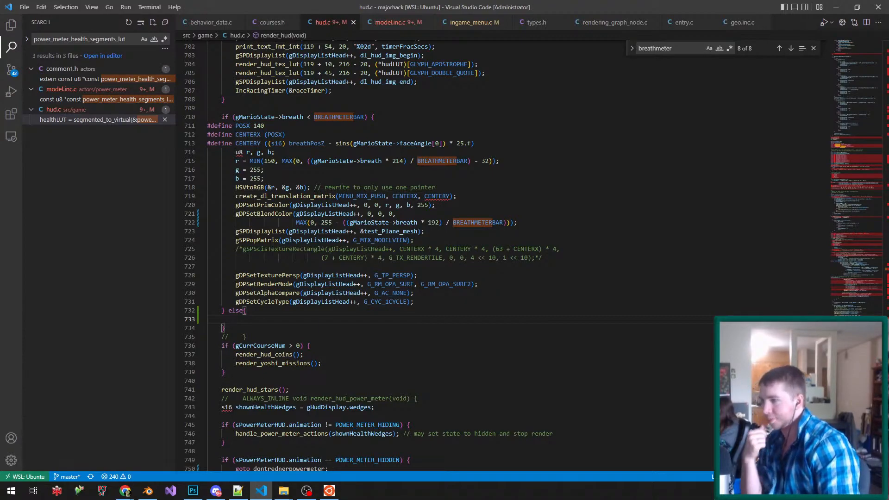
- Move the empty else block from below the breath meter drawing code to directly above its if statement
{"action": "left_click", "coordinate": [264, 125]}
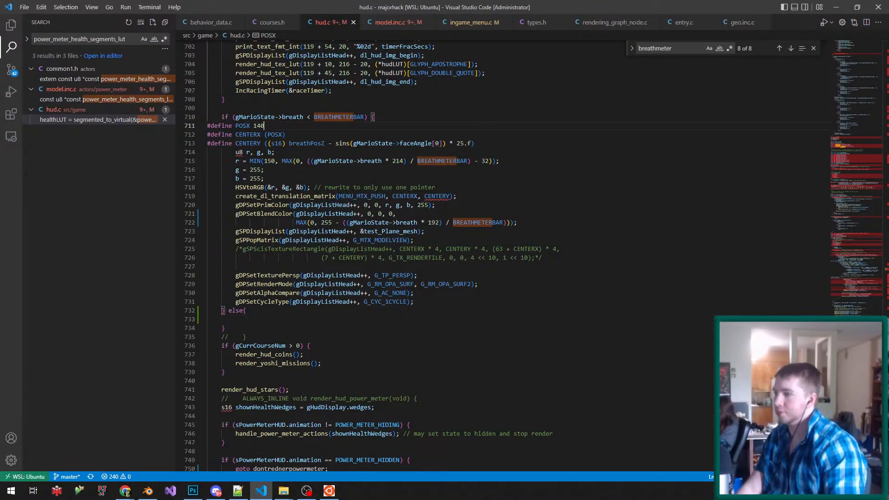
{"action": "left_click", "coordinate": [236, 319]}
{"action": "left_click_drag", "start_coordinate": [225, 328], "coordinate": [217, 310]}
{"action": "key", "text": "ctrl+z"}
{"action": "key", "text": "ctrl+z"}
{"action": "key", "text": "ctrl+z"}
{"action": "key", "text": "ctrl+z"}
{"action": "key", "text": "ctrl+z"}
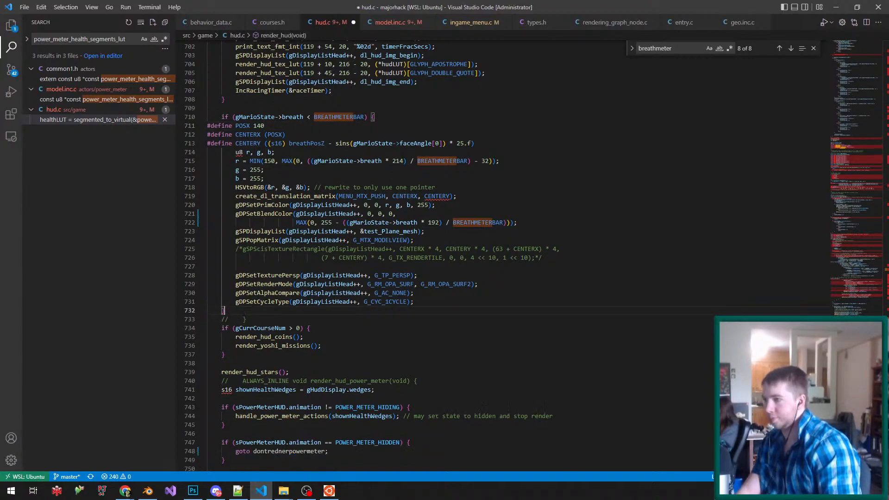
{"action": "key", "text": "ctrl+y"}
{"action": "key", "text": "ctrl+y"}
{"action": "key", "text": "ctrl+y"}
{"action": "key", "text": "ctrl+y"}
{"action": "key", "text": "ctrl+y"}
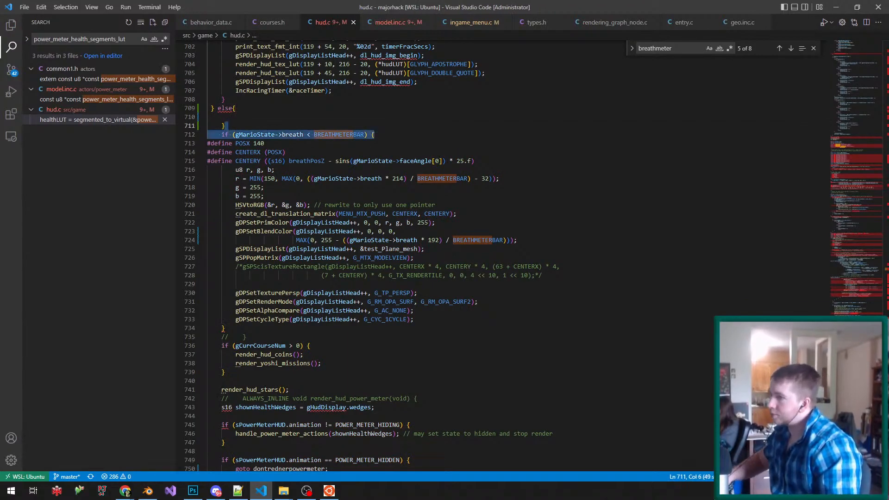
- Insert "if (gMarioState->breath < BREATHMETERBAR) {" directly above the moved else block and save hud.c
{"action": "left_click", "coordinate": [225, 99]}
{"action": "type", "text": "if (gMarioState->breath < BREATHMETERBAR) {"}
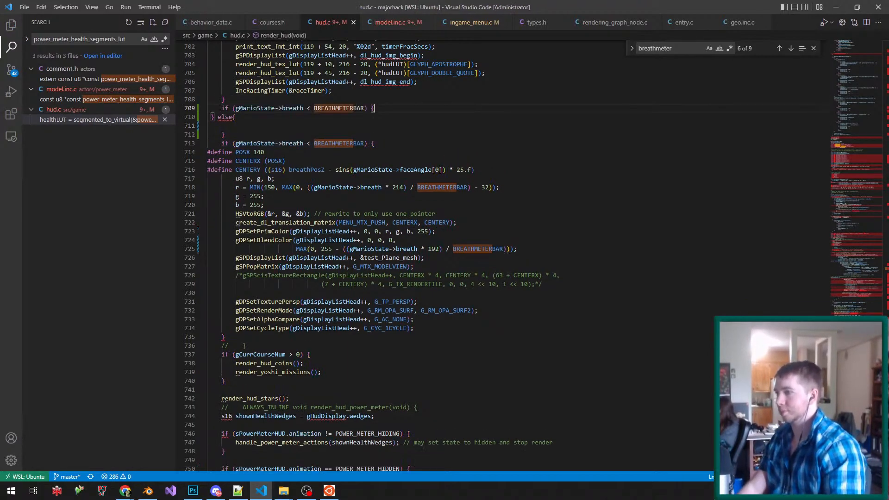
{"action": "key", "text": "ctrl+s"}
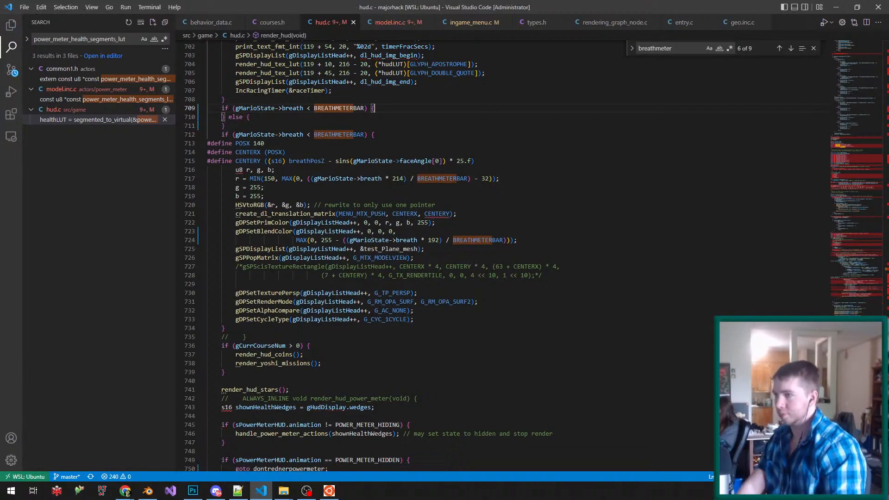
- Check the definition of BREATHMETERBAR and return to the new condition in hud.c
{"action": "scroll", "coordinate": [417, 254], "scroll_direction": "up", "scroll_amount": 4}
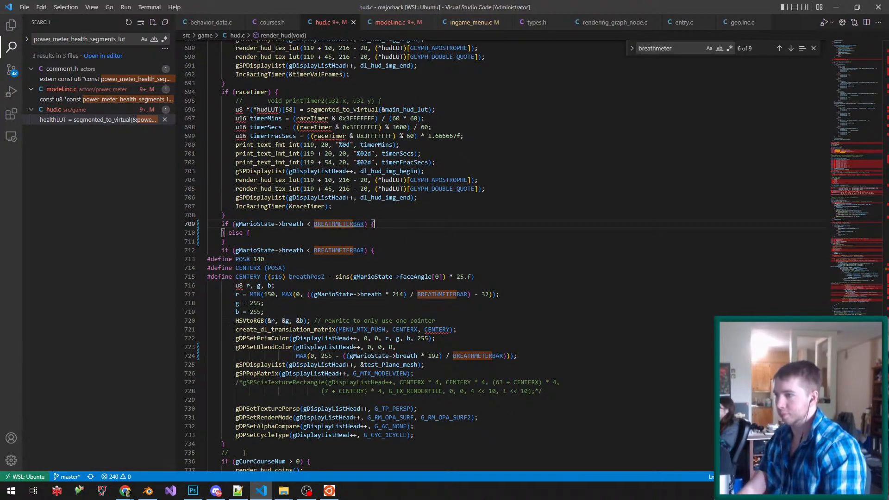
{"action": "left_click", "coordinate": [362, 223], "text": "ctrl"}
{"action": "key", "text": "alt+Left"}
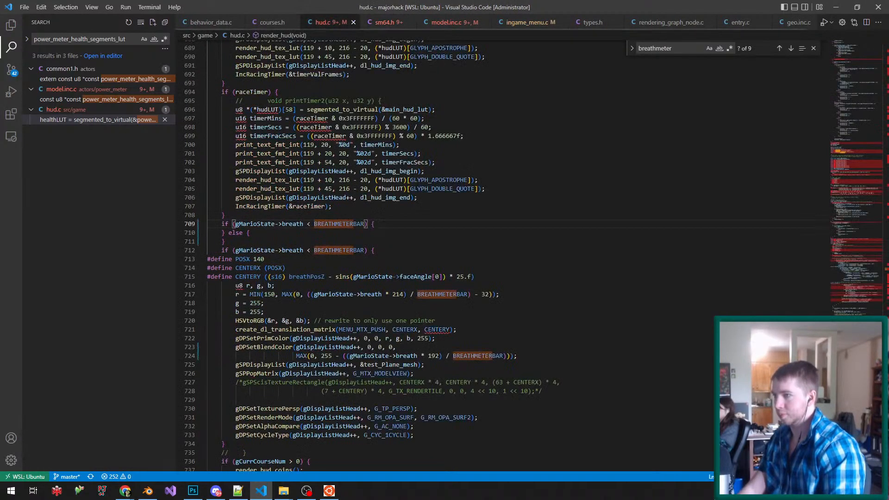
- Add "f32 curbreathMeterScale;" after the breath field of the MarioState struct in types.h and save the file
{"action": "left_click", "coordinate": [293, 224], "text": "ctrl"}
{"action": "left_click", "coordinate": [315, 131]}
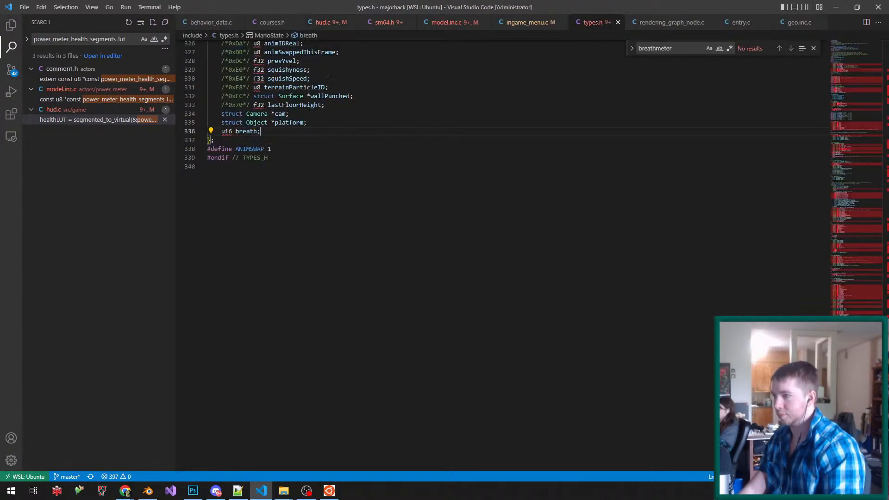
{"action": "key", "text": "Return"}
{"action": "type", "text": "f32 curbreathMet"}
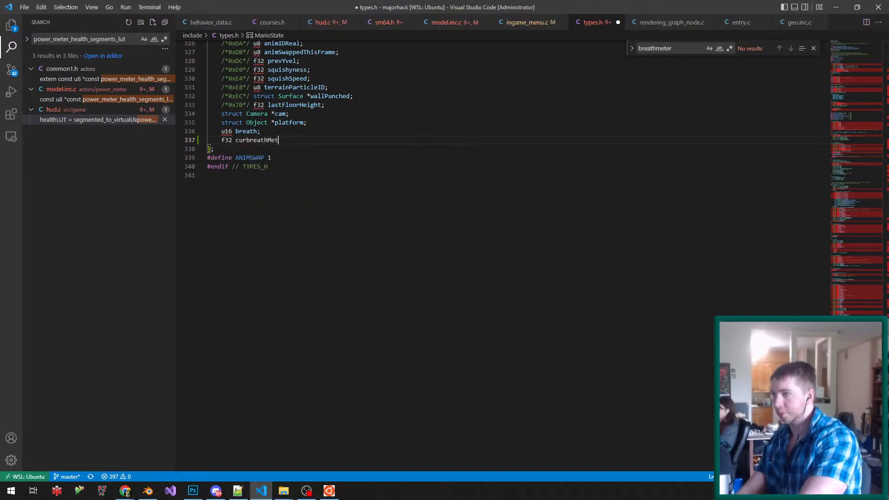
{"action": "type", "text": "erScale;"}
{"action": "key", "text": "ctrl+s"}
- Copy the name curbreathMeterScale from types.h onto a new line inside hud.c's new breath condition
{"action": "left_click", "coordinate": [278, 148]}
{"action": "left_click", "coordinate": [278, 157]}
{"action": "double_click", "coordinate": [277, 139]}
{"action": "key", "text": "ctrl+c"}
{"action": "key", "text": "ctrl+Tab"}
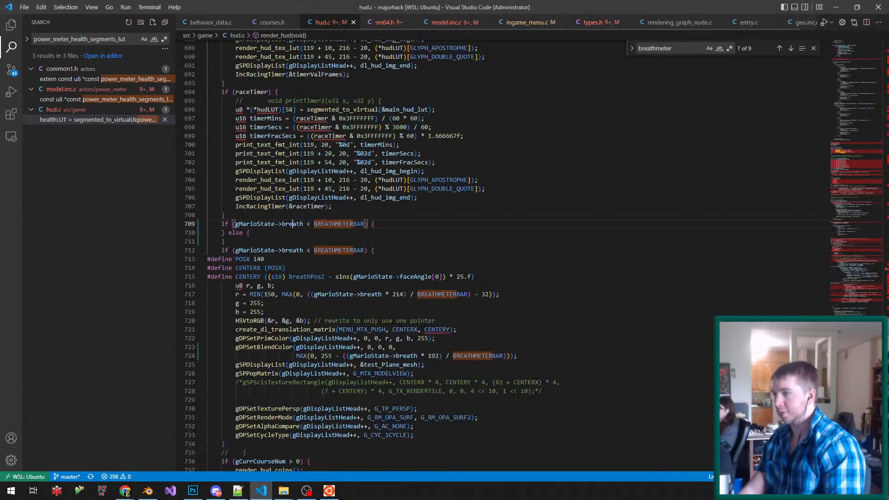
{"action": "left_click", "coordinate": [374, 224]}
{"action": "key", "text": "Return"}
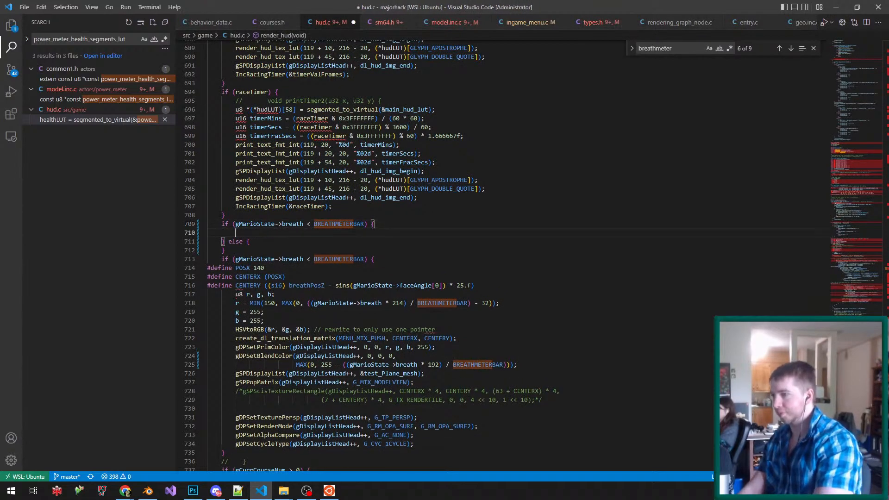
{"action": "key", "text": "ctrl+v"}
- Assign approach_f32_symmetric(curbreathMeterScale, 1.f, 0.1f) to curbreathMeterScale in the if branch and save hud.c
{"action": "type", "text": "= approach_"}
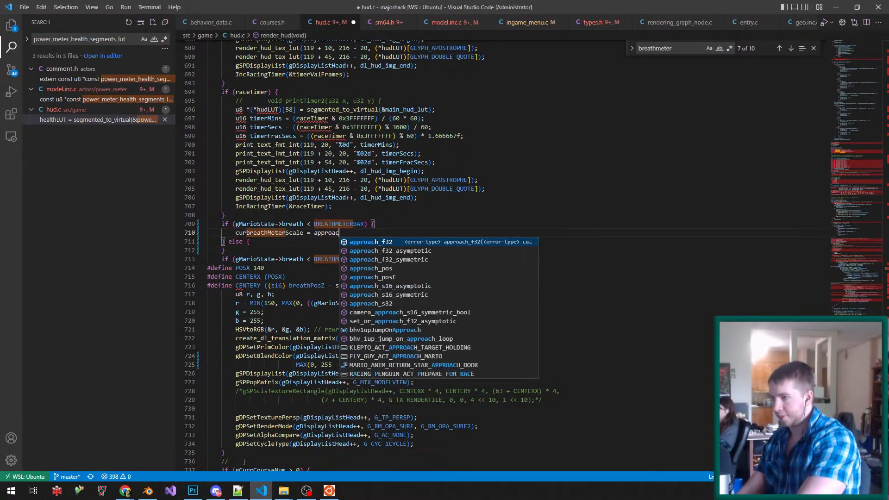
{"action": "key", "text": "Down"}
{"action": "key", "text": "Down"}
{"action": "key", "text": "Return"}
{"action": "type", "text": "("}
{"action": "type", "text": "curbreathMeterScale"}
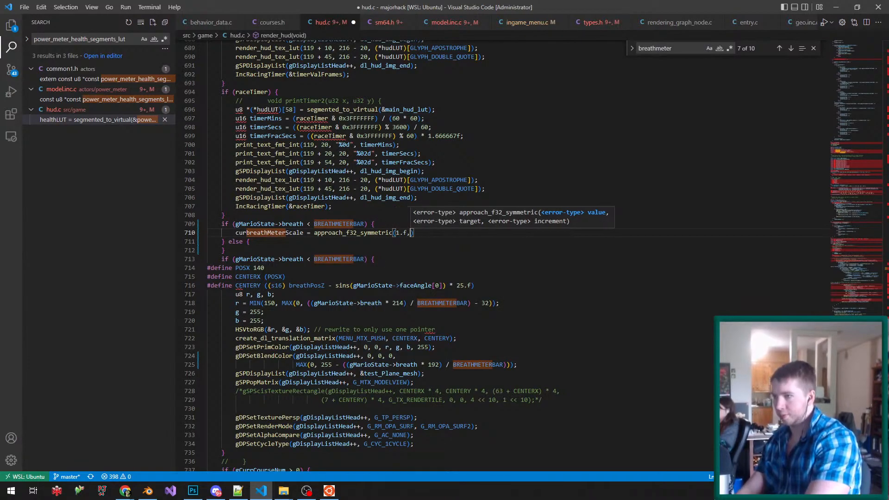
{"action": "type", "text": ", 1.f, 0.1f)"}
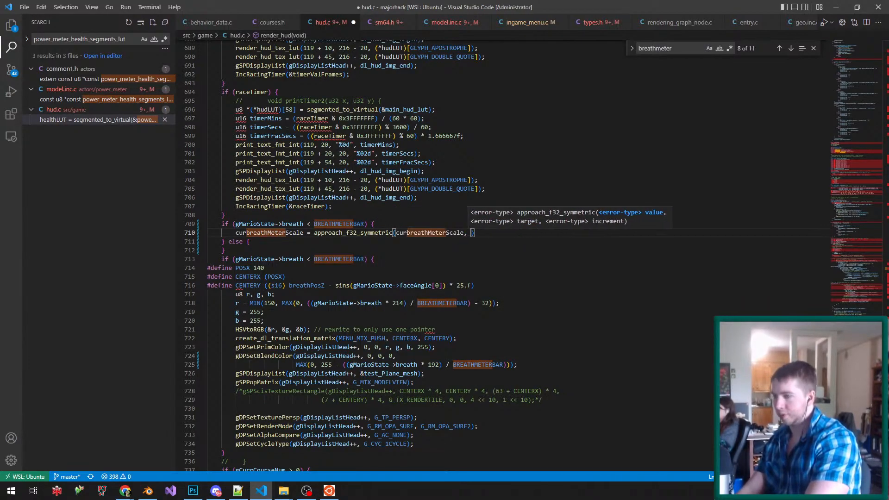
{"action": "type", "text": ";"}
{"action": "key", "text": "ctrl+s"}
- Duplicate the curbreathMeterScale assignment into the else branch with its target value set to 0.f
{"action": "key", "text": "shift+Up"}
{"action": "key", "text": "ctrl+c"}
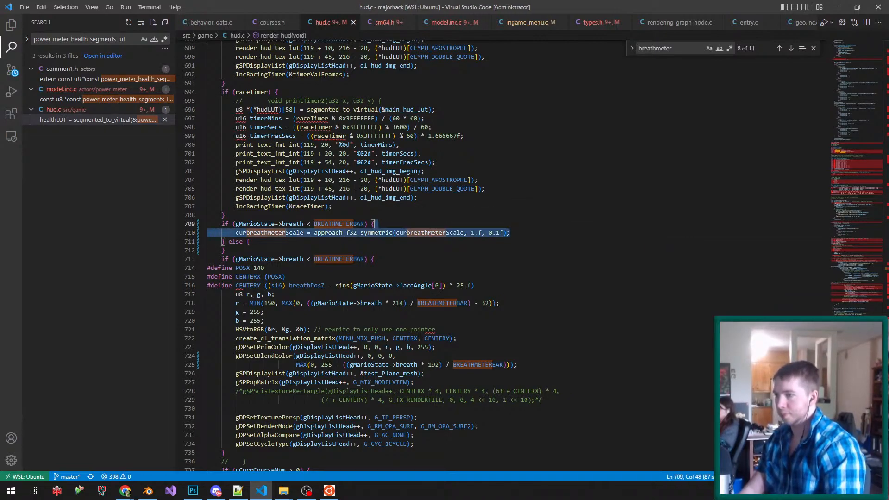
{"action": "key", "text": "Down"}
{"action": "key", "text": "ctrl+v"}
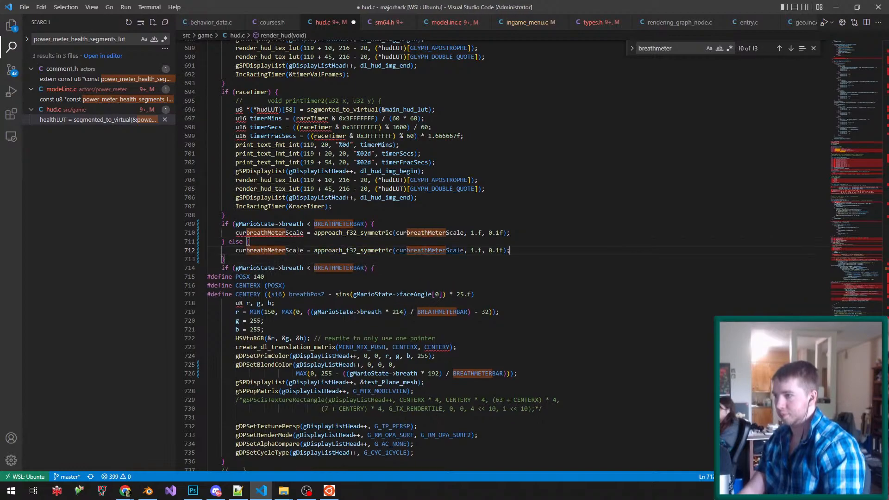
{"action": "double_click", "coordinate": [472, 250]}
{"action": "type", "text": "0"}
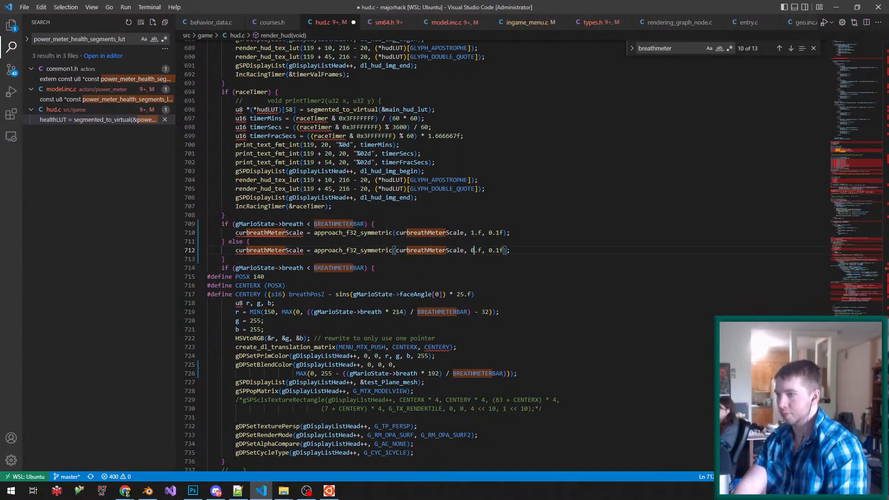
- Prefix the assigned curbreathMeterScale in the if branch with gMarioState-> and save hud.c
{"action": "double_click", "coordinate": [262, 223]}
{"action": "key", "text": "Left"}
{"action": "key", "text": "Down"}
{"action": "type", "text": "gMarioState"}
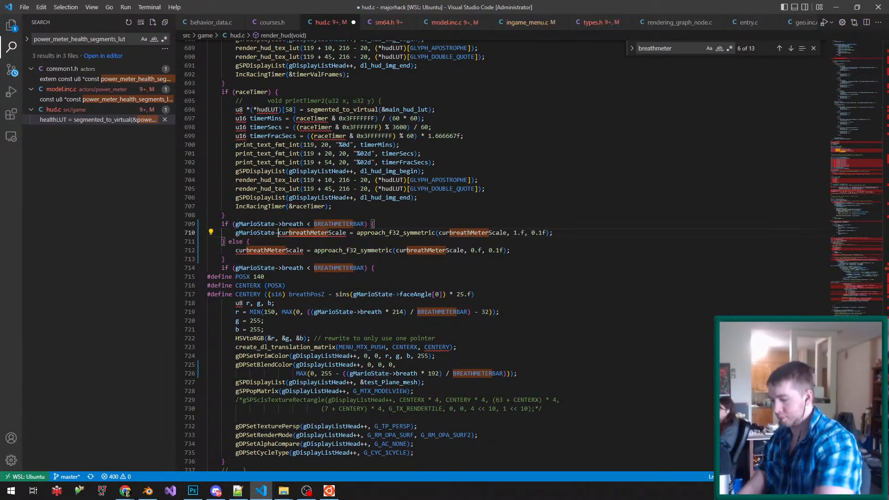
{"action": "type", "text": "->"}
{"action": "key", "text": "ctrl+s"}
- Prefix the assigned curbreathMeterScale in the else branch with gMarioState-> and save hud.c
{"action": "key", "text": "Right"}
{"action": "key", "text": "Down"}
{"action": "key", "text": "Down"}
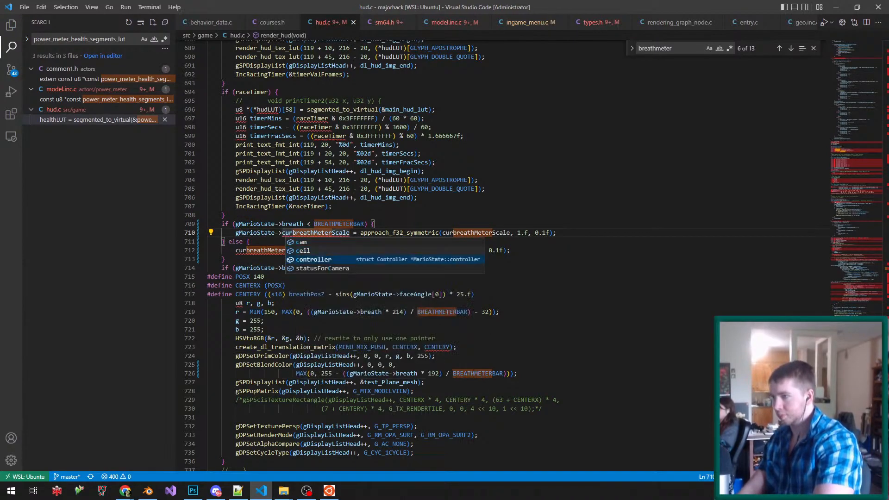
{"action": "key", "text": "Left"}
{"action": "key", "text": "Left"}
{"action": "key", "text": "Down"}
{"action": "key", "text": "Right"}
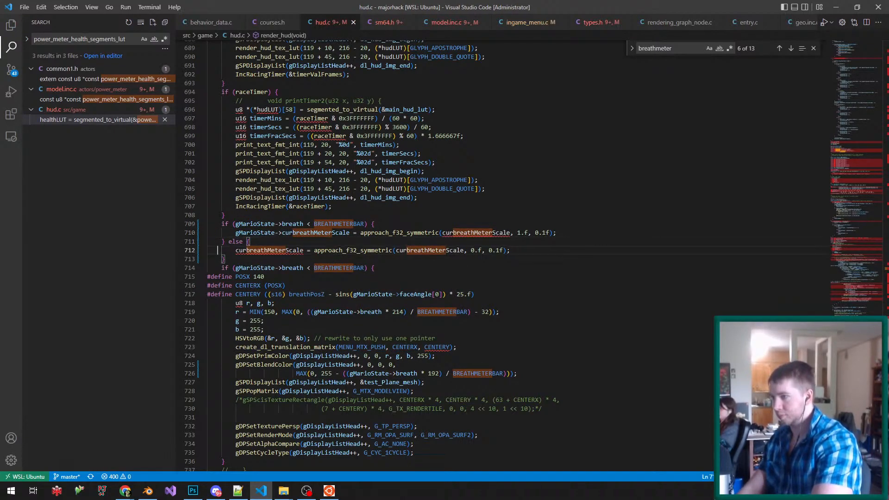
{"action": "type", "text": "gMarioState"}
{"action": "type", "text": "->"}
{"action": "key", "text": "ctrl+s"}
- Rerun the ROM build in the terminal and return to the breath meter code in hud.c
{"action": "left_click", "coordinate": [329, 490]}
{"action": "key", "text": "Up"}
{"action": "key", "text": "Return"}
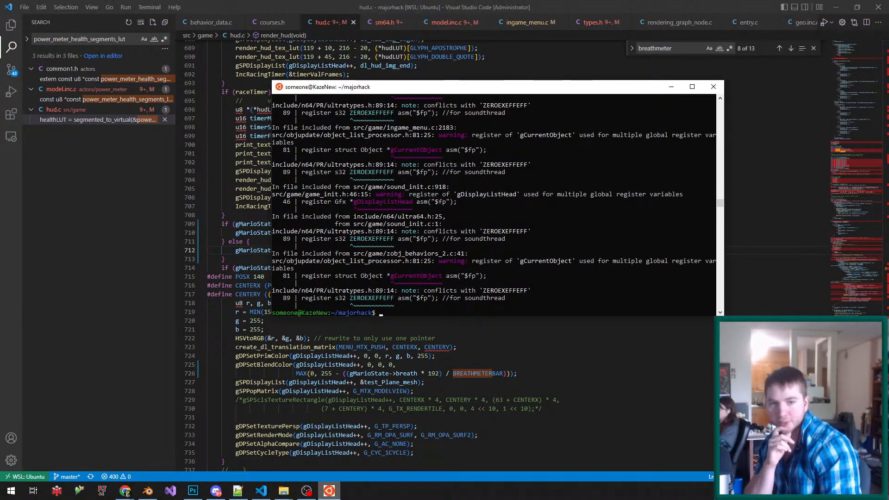
{"action": "left_click", "coordinate": [432, 187]}
{"action": "left_click", "coordinate": [532, 22]}
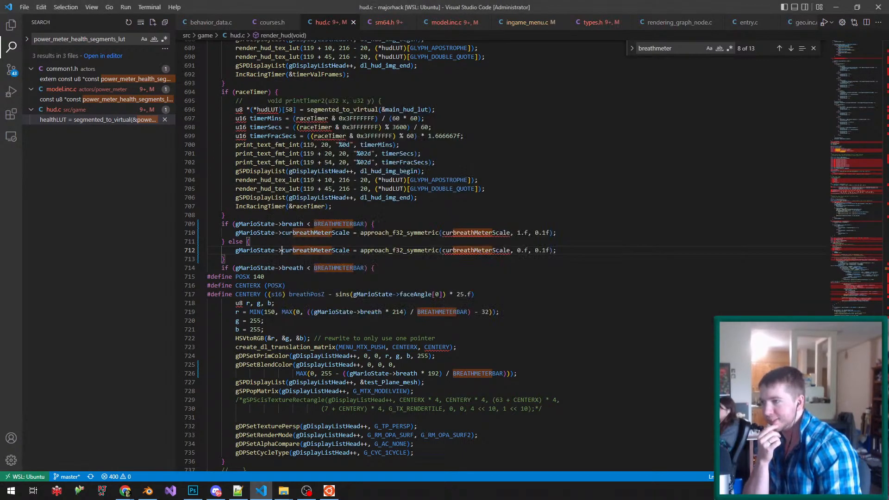
- Prefix the curbreathMeterScale argument of both approach_f32_symmetric calls with gMarioState->, save hud.c and rerun the ROM build
{"action": "double_click", "coordinate": [475, 233]}
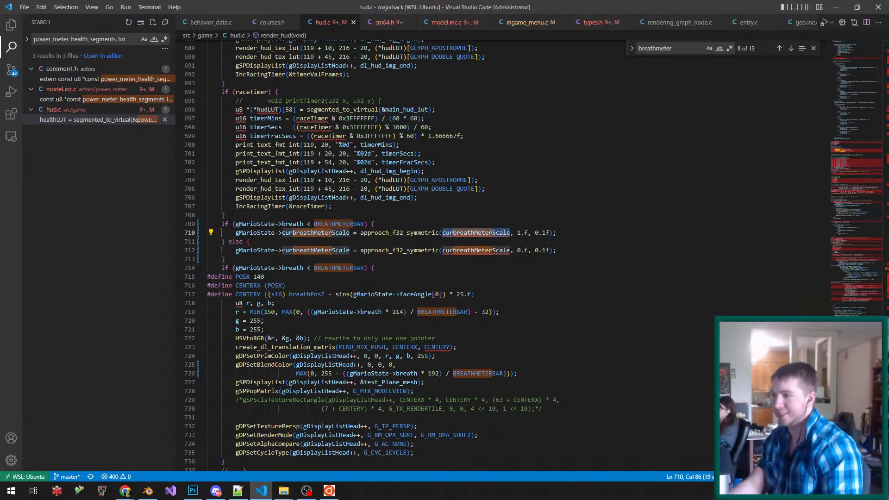
{"action": "left_click_drag", "start_coordinate": [282, 232], "coordinate": [235, 233]}
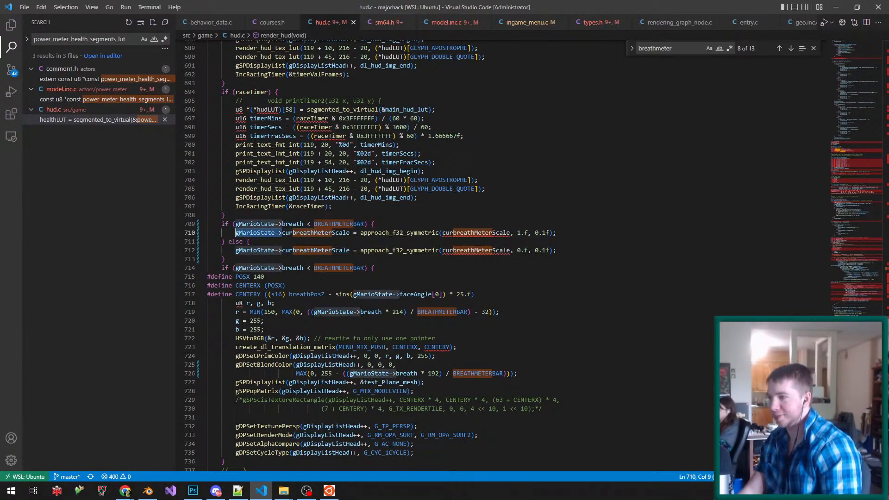
{"action": "key", "text": "ctrl+c"}
{"action": "left_click", "coordinate": [442, 232]}
{"action": "key", "text": "ctrl+v"}
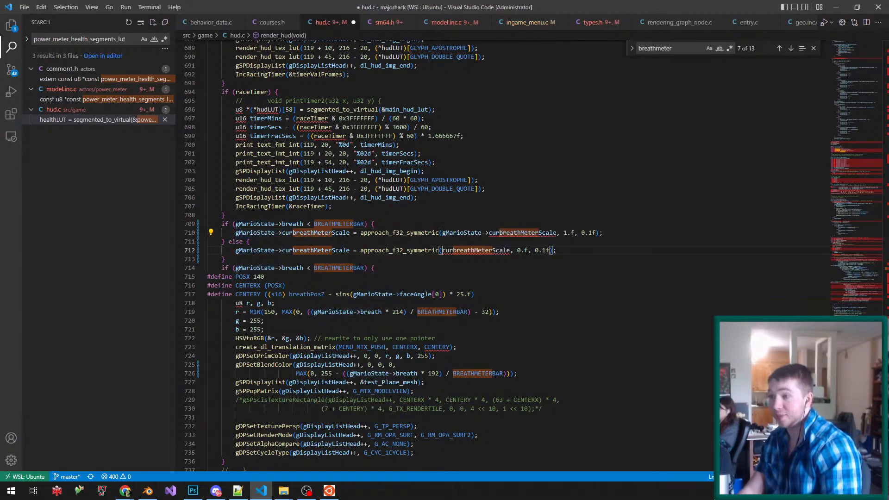
{"action": "left_click", "coordinate": [442, 250]}
{"action": "key", "text": "ctrl+v"}
{"action": "key", "text": "ctrl+s"}
{"action": "key", "text": "alt+Tab"}
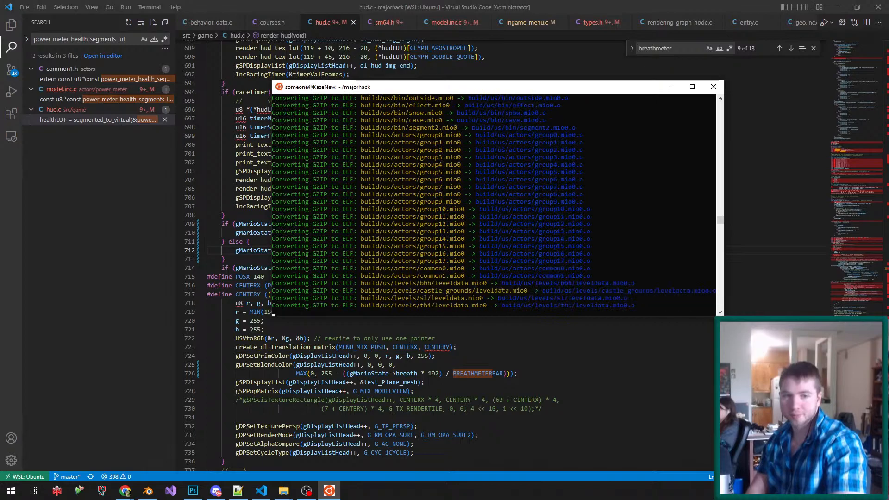
{"action": "key", "text": "alt+Tab"}
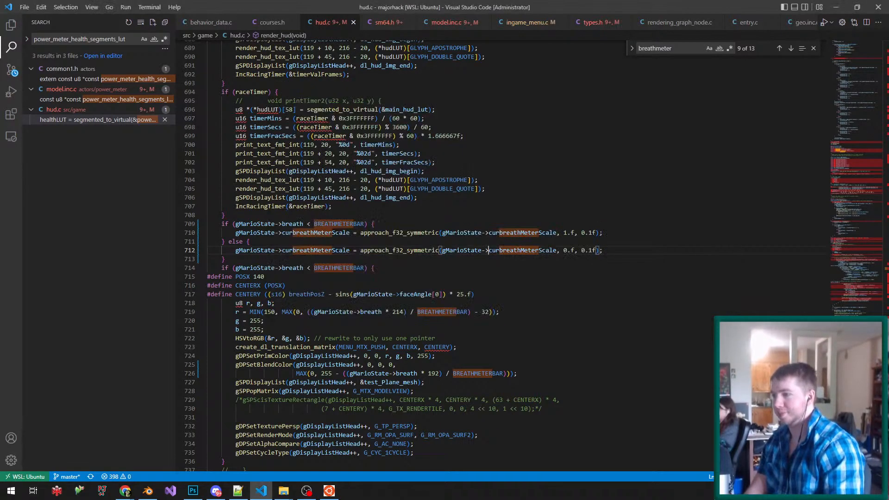
- Change the condition of the breath meter drawing block to gMarioState->curbreathMeterScale > 0.f and save hud.c
{"action": "left_click_drag", "start_coordinate": [365, 268], "coordinate": [237, 267]}
{"action": "type", "text": "MarioState->"}
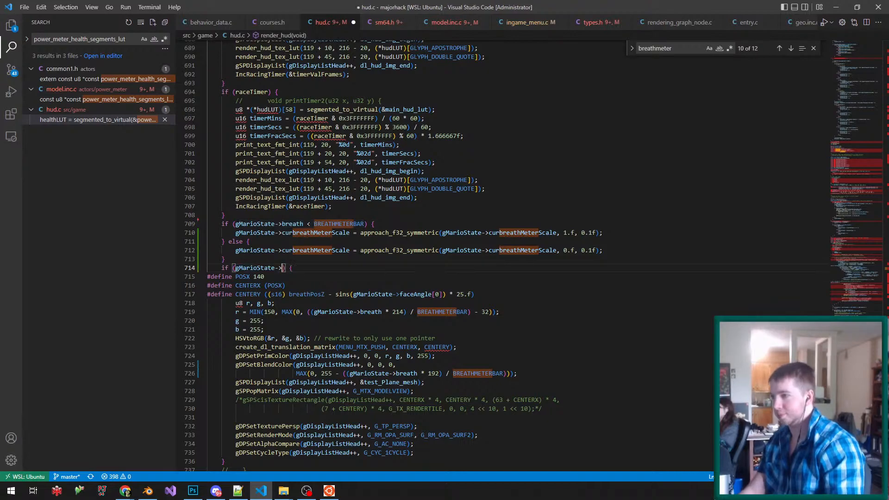
{"action": "type", "text": "curBrea"}
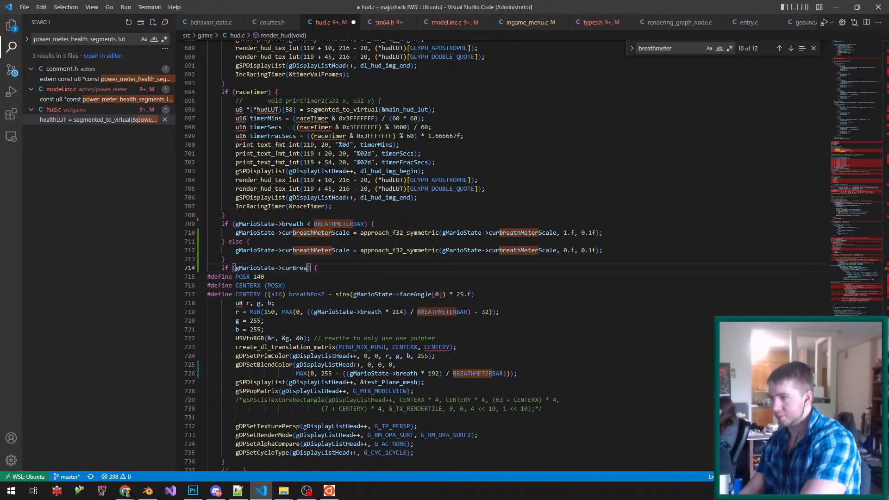
{"action": "key", "text": "BackSpace"}
{"action": "key", "text": "BackSpace"}
{"action": "key", "text": "BackSpace"}
{"action": "type", "text": "bre"}
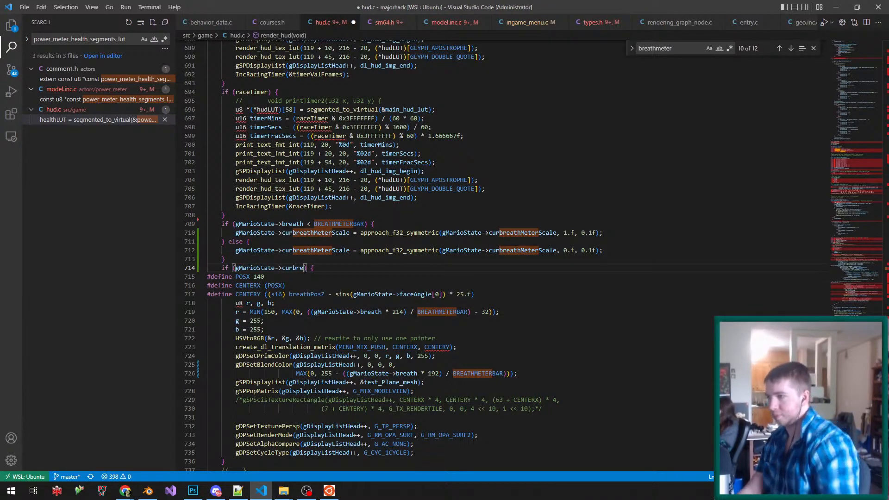
{"action": "type", "text": "athMeterScale "}
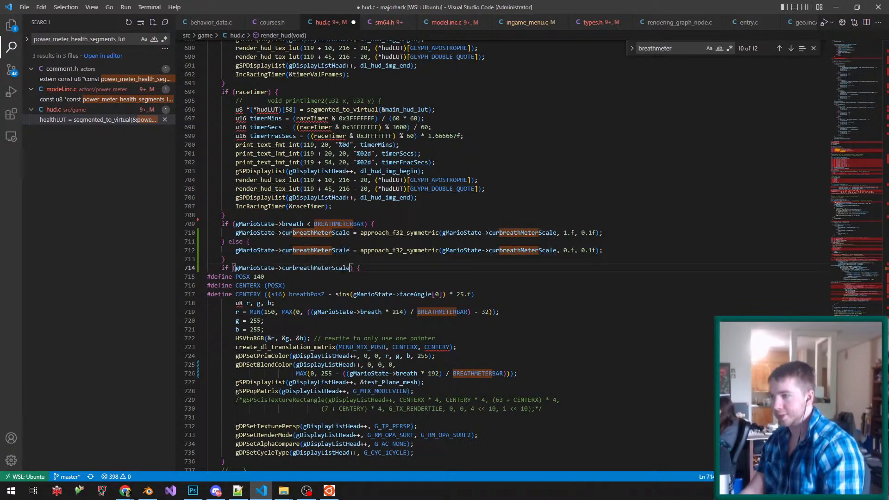
{"action": "type", "text": "> 0.f"}
{"action": "key", "text": "ctrl+s"}
- Duplicate the breath meter's create_dl_translation_matrix call on the line below and shorten the copy's function name to create_dl_
{"action": "scroll", "coordinate": [417, 255], "scroll_direction": "down", "scroll_amount": 2}
{"action": "left_click_drag", "start_coordinate": [456, 278], "coordinate": [436, 269]}
{"action": "key", "text": "ctrl+c"}
{"action": "left_click", "coordinate": [456, 277]}
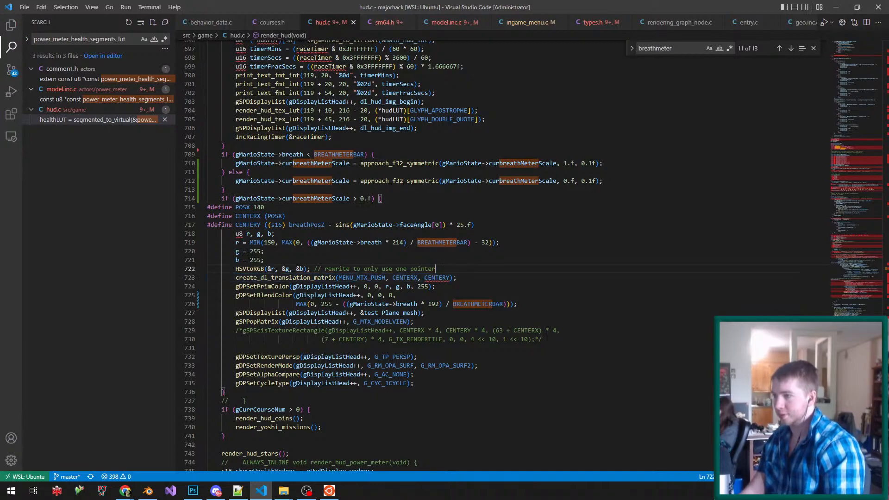
{"action": "key", "text": "ctrl+v"}
{"action": "key", "text": "Up"}
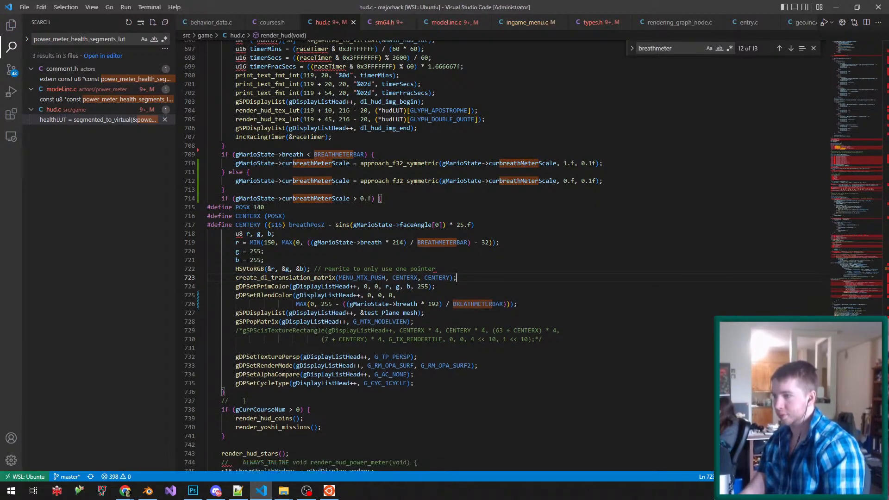
{"action": "double_click", "coordinate": [264, 286]}
{"action": "type", "text": "create_dl_s(MENU_MTX_PUSH, CENTERX, CENTERY);"}
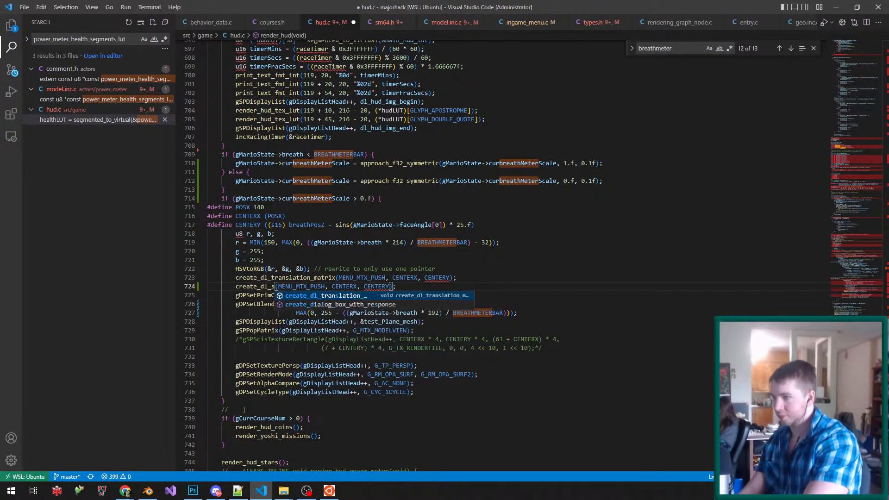
{"action": "key", "text": "BackSpace"}
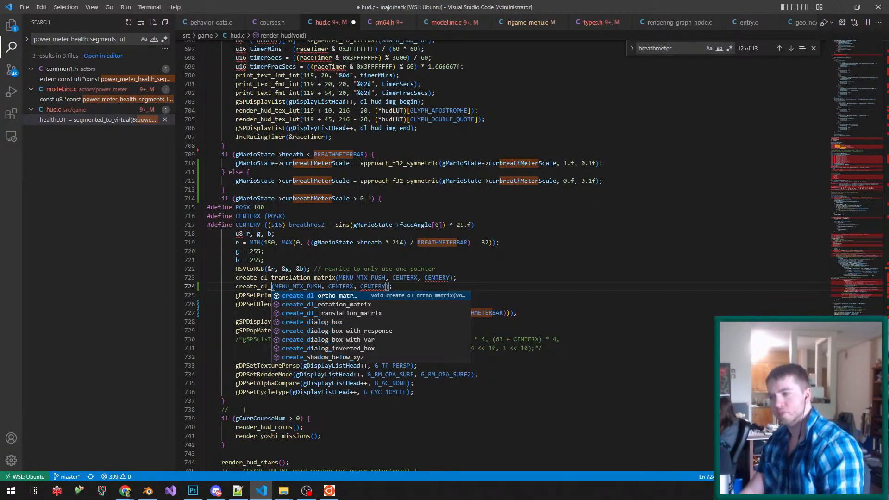
- Search the project for scale_m and open the first create_dl_scale_matrix call in ingame_menu.c
{"action": "key", "text": "ctrl+shift+f"}
{"action": "type", "text": "scaling_m"}
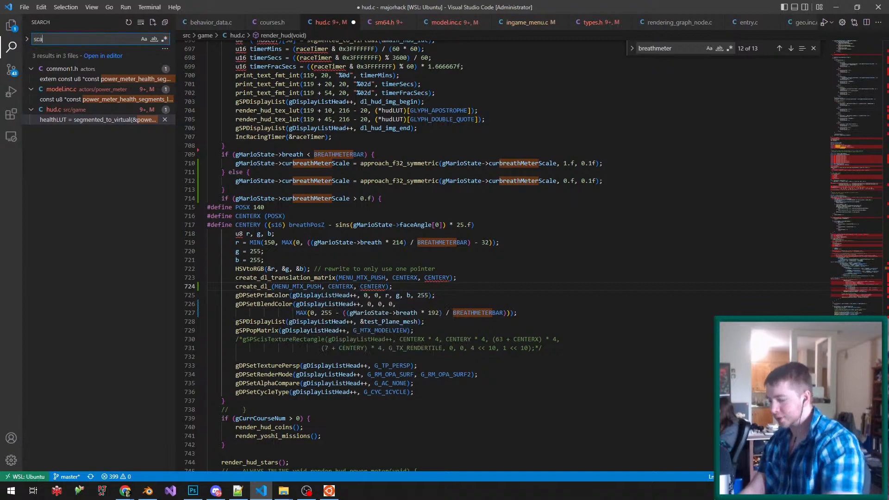
{"action": "key", "text": "BackSpace"}
{"action": "key", "text": "BackSpace"}
{"action": "key", "text": "BackSpace"}
{"action": "key", "text": "BackSpace"}
{"action": "key", "text": "BackSpace"}
{"action": "key", "text": "BackSpace"}
{"action": "key", "text": "BackSpace"}
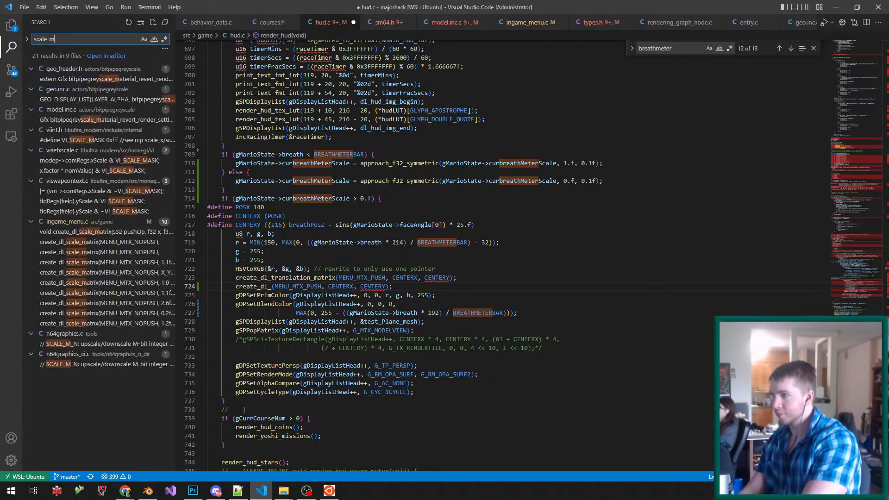
{"action": "left_click", "coordinate": [97, 242]}
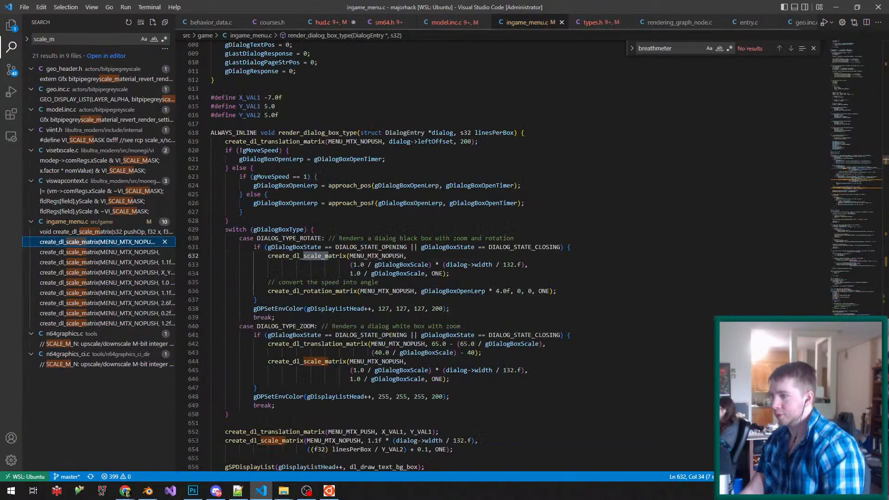
- Complete the duplicated call's function name in hud.c as create_dl_scale_matrix and save the file
{"action": "double_click", "coordinate": [307, 256]}
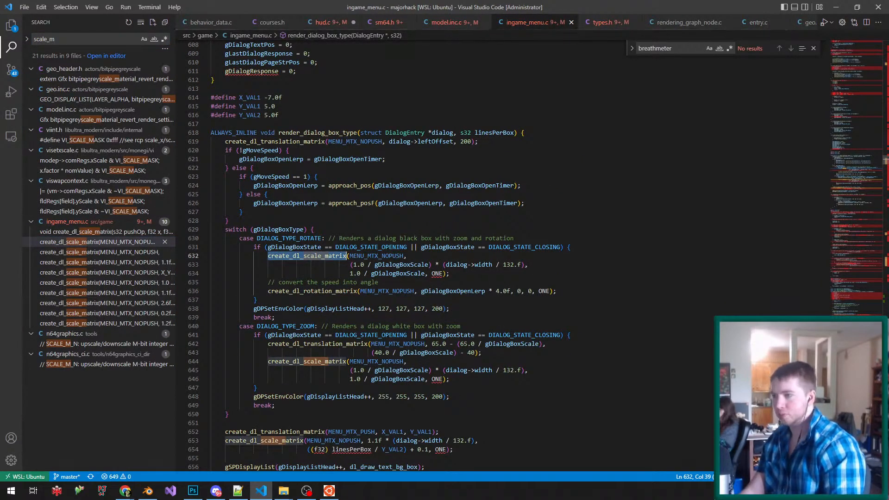
{"action": "key", "text": "alt+Left"}
{"action": "type", "text": "scale_matrix"}
{"action": "key", "text": "ctrl+s"}
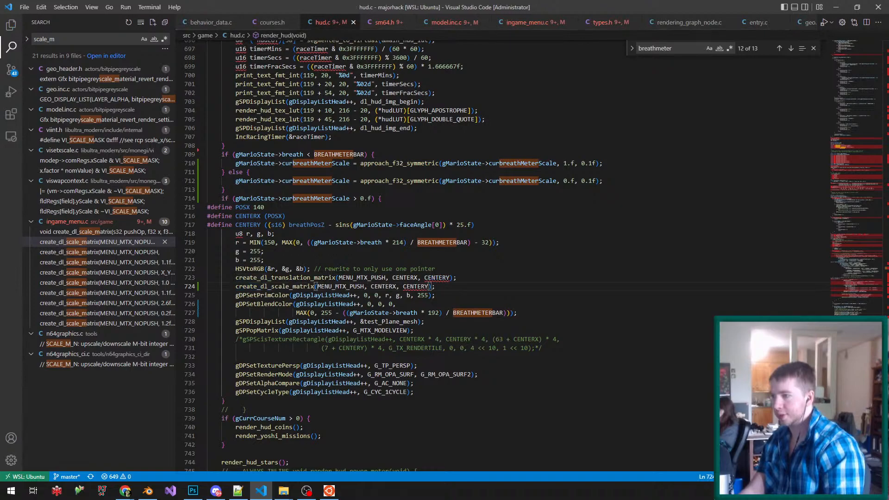
- Search hud.c for create_dl_translation_matrix and return to its use in the breath meter block
{"action": "double_click", "coordinate": [306, 287]}
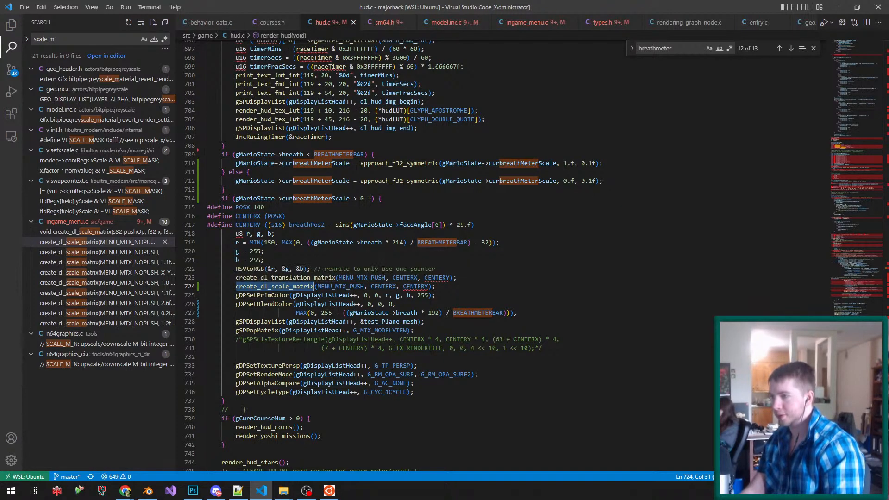
{"action": "key", "text": "Up"}
{"action": "key", "text": "ctrl+f"}
{"action": "key", "text": "Return"}
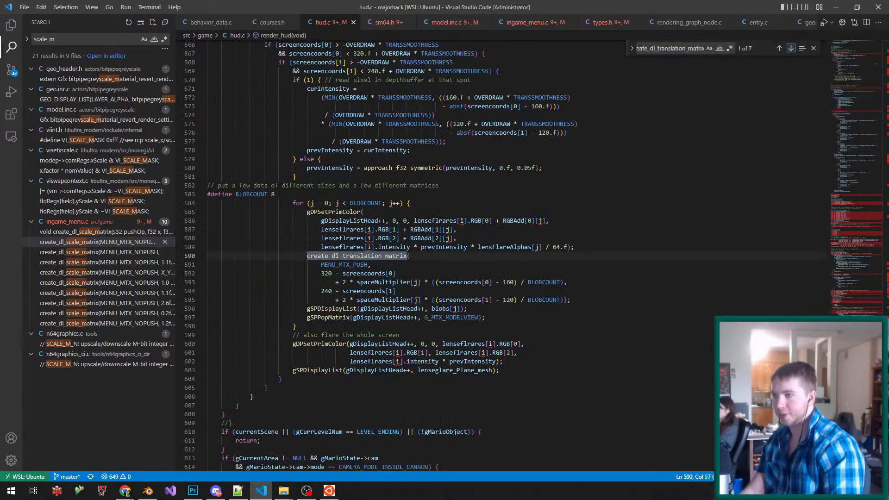
{"action": "key", "text": "shift+Return"}
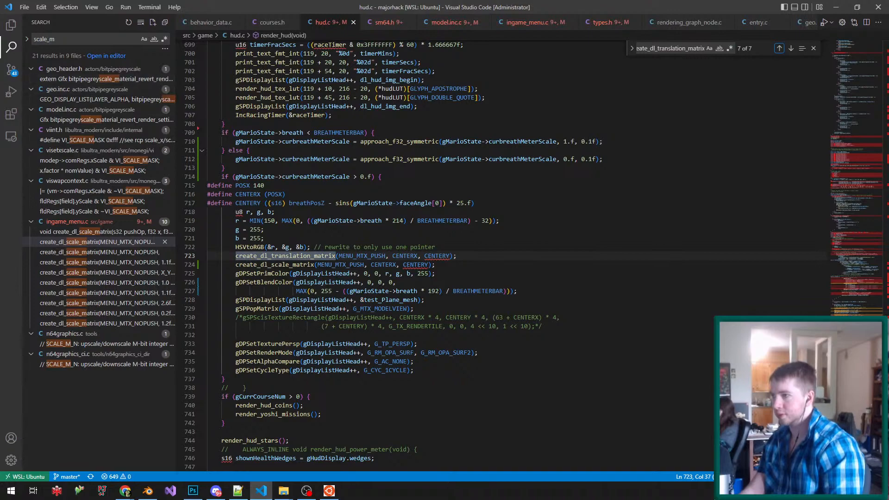
- Search the project for create_dl_scale_matrix and open its function definition in ingame_menu.c
{"action": "double_click", "coordinate": [275, 265]}
{"action": "key", "text": "ctrl+c"}
{"action": "double_click", "coordinate": [46, 39]}
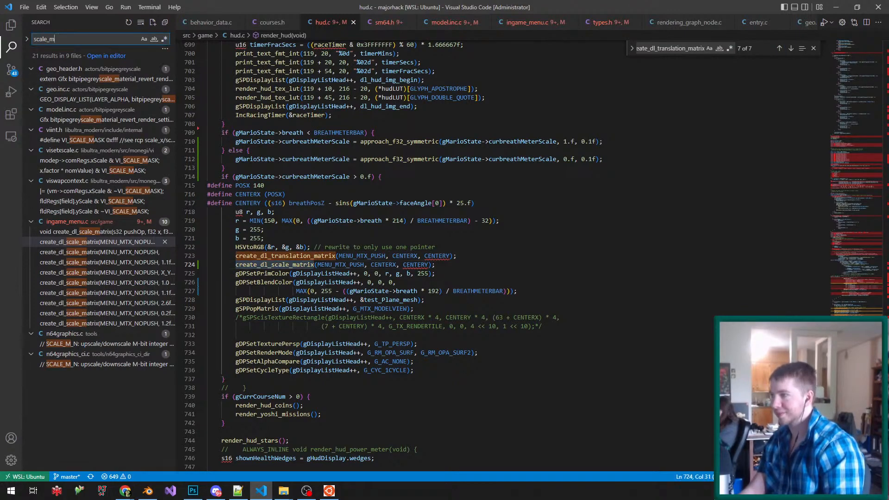
{"action": "key", "text": "ctrl+v"}
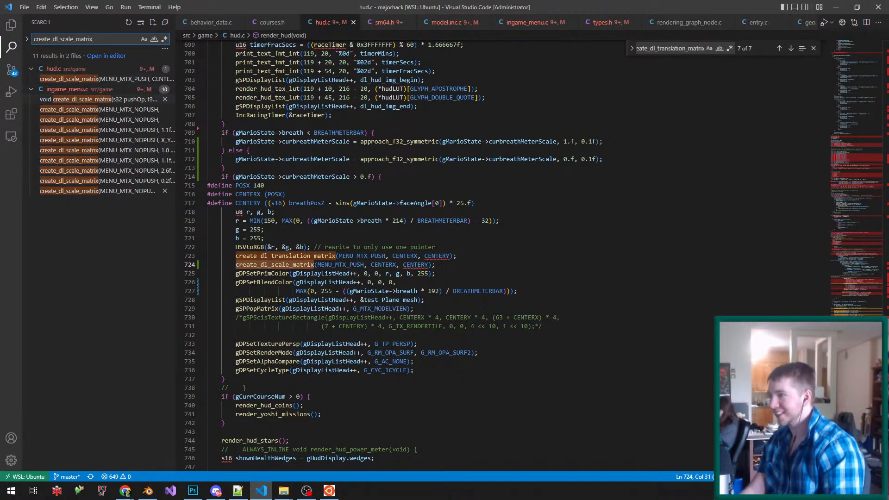
{"action": "left_click", "coordinate": [102, 99]}
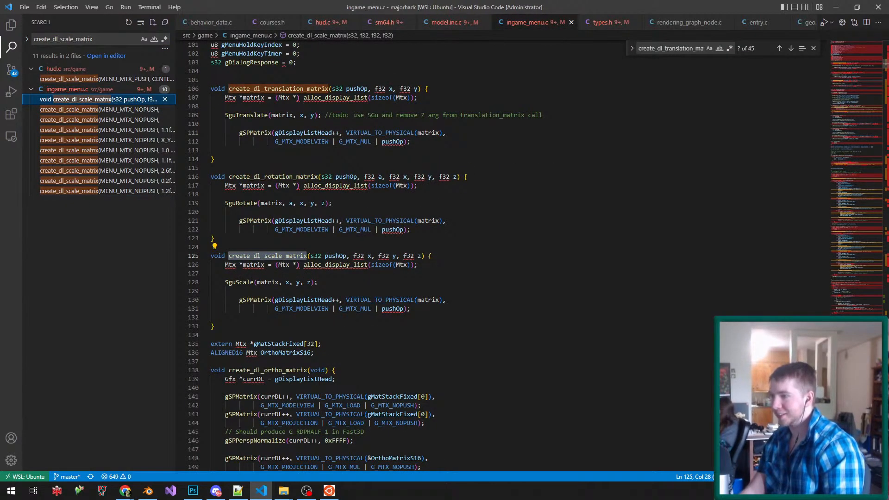
- Copy the create_dl_scale_matrix signature into hud.c as an extern declaration below sCUpCameraPitch and save the file
{"action": "mouse_move", "coordinate": [424, 255]}
{"action": "left_mouse_down"}
{"action": "mouse_move", "coordinate": [212, 248]}
{"action": "mouse_move", "coordinate": [211, 256]}
{"action": "left_mouse_up"}
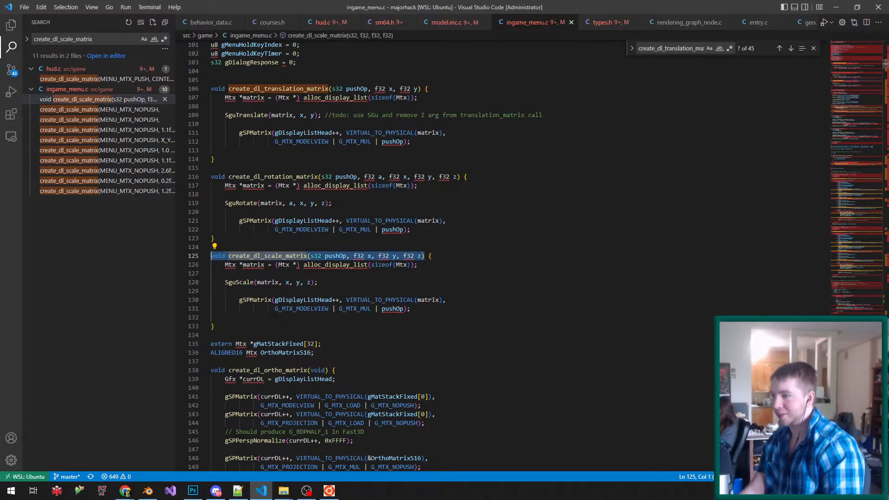
{"action": "key", "text": "alt+Left"}
{"action": "scroll", "coordinate": [359, 255], "scroll_direction": "up", "scroll_amount": 20}
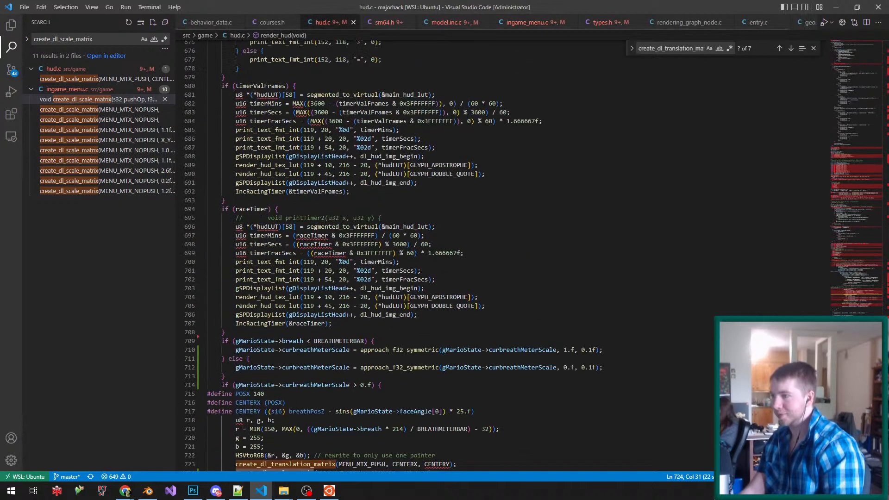
{"action": "scroll", "coordinate": [359, 256], "scroll_direction": "up", "scroll_amount": 20}
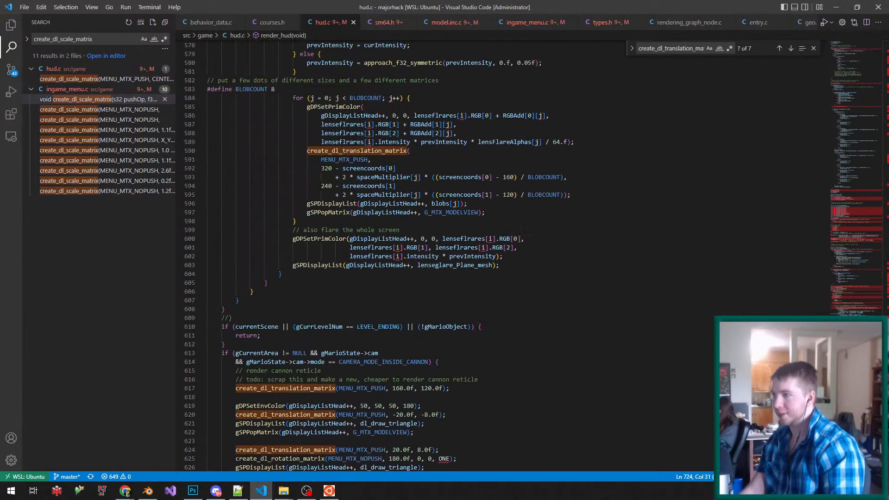
{"action": "scroll", "coordinate": [303, 208], "scroll_direction": "up", "scroll_amount": 2}
{"action": "left_click", "coordinate": [303, 208]}
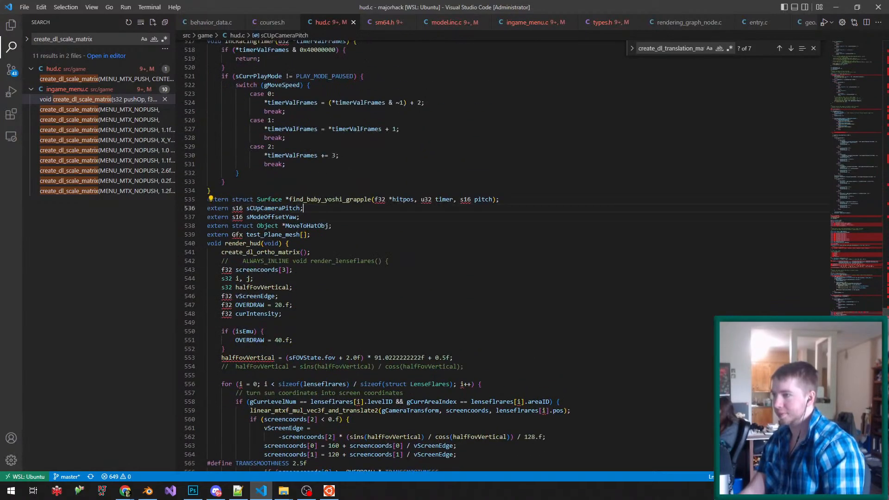
{"action": "key", "text": "Return"}
{"action": "type", "text": "extern"}
{"action": "key", "text": "ctrl+v"}
{"action": "type", "text": ";"}
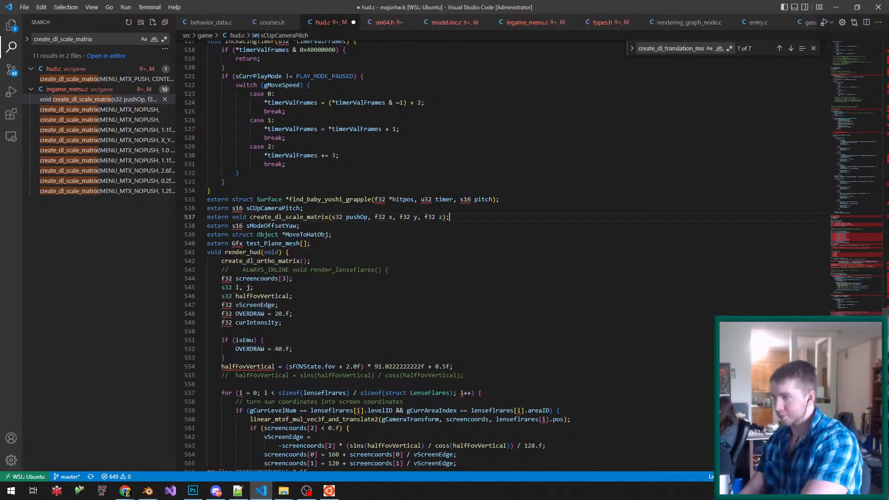
{"action": "key", "text": "ctrl+s"}
- Find the create_dl_scale_matrix call in hud.c's breath meter block and check its arguments and the matching gSPPopMatrix line
{"action": "double_click", "coordinate": [318, 216]}
{"action": "key", "text": "ctrl+f"}
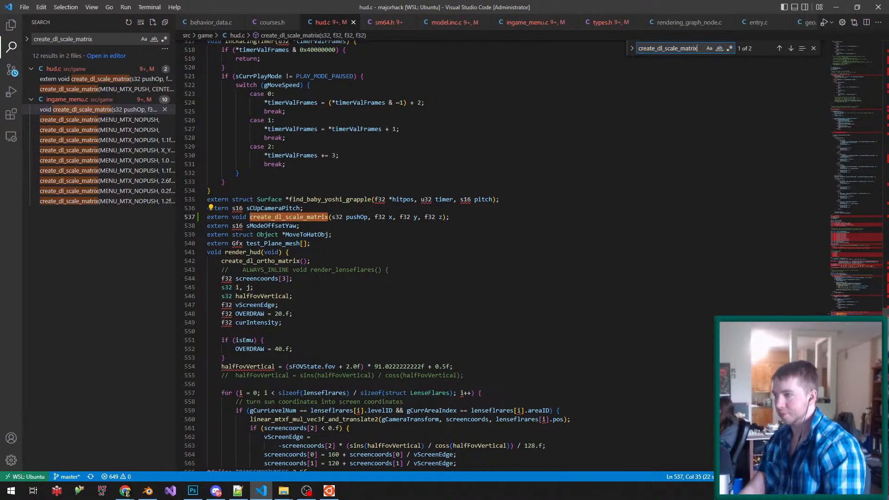
{"action": "key", "text": "Return"}
{"action": "double_click", "coordinate": [361, 247]}
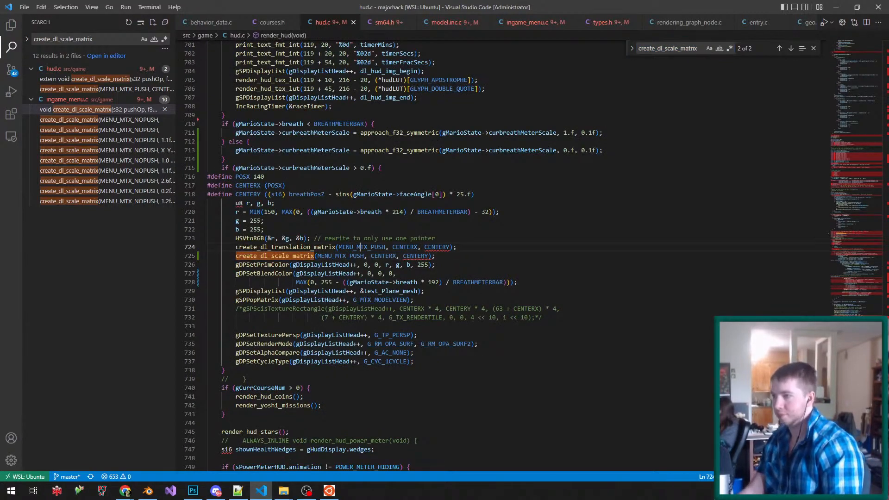
{"action": "double_click", "coordinate": [341, 256]}
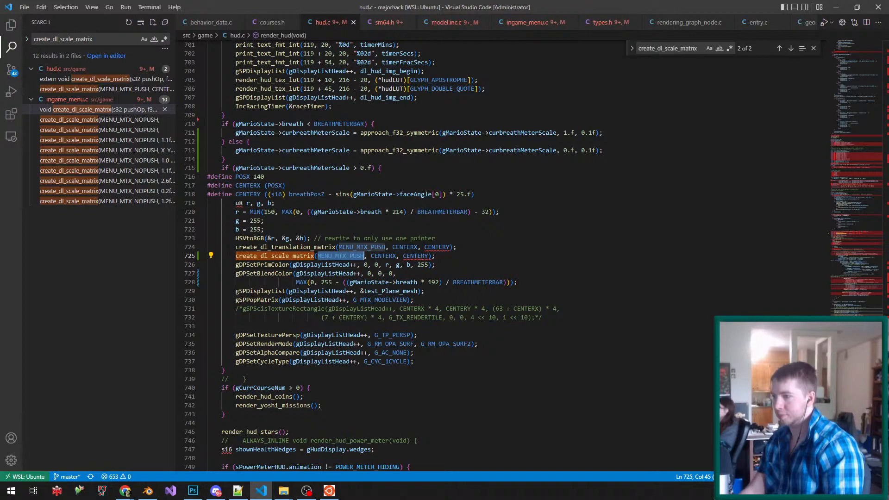
{"action": "left_click_drag", "start_coordinate": [414, 299], "coordinate": [426, 291]}
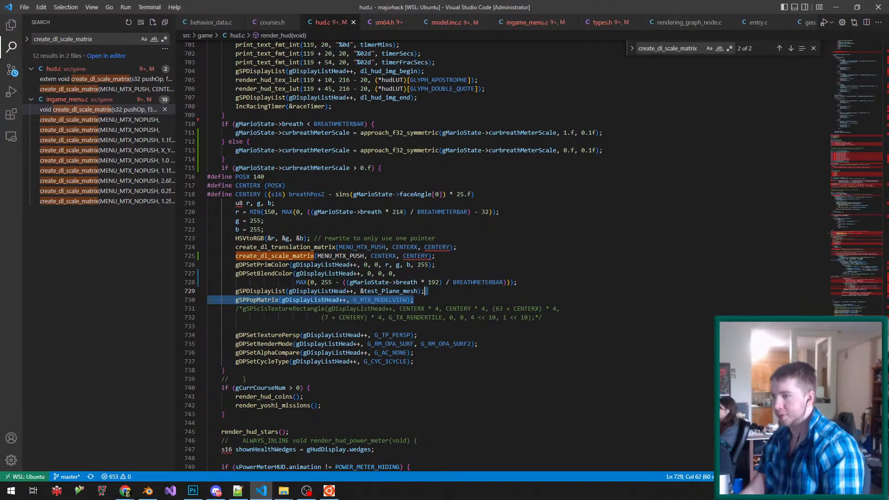
- Replace the scale call's CENTERX and CENTERY arguments with gMarioState->curbreathMeterScale for x, y and z, and save hud.c
{"action": "double_click", "coordinate": [383, 256]}
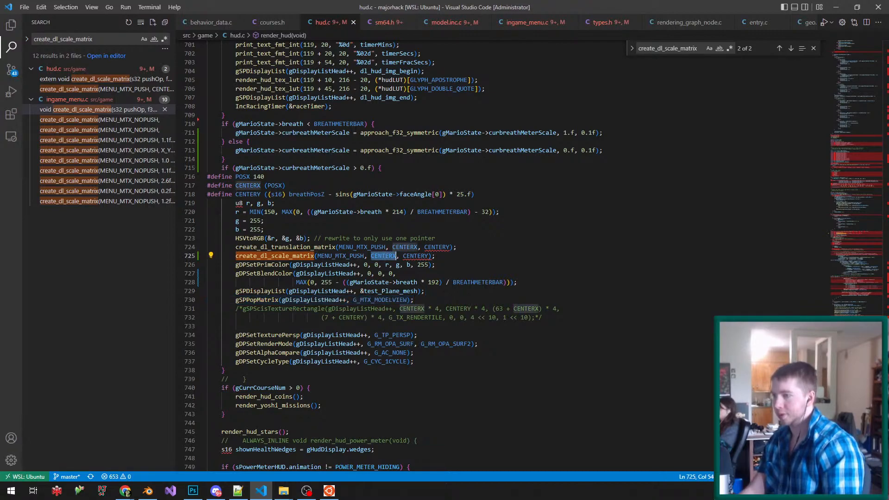
{"action": "type", "text": "1."}
{"action": "key", "text": "BackSpace"}
{"action": "key", "text": "BackSpace"}
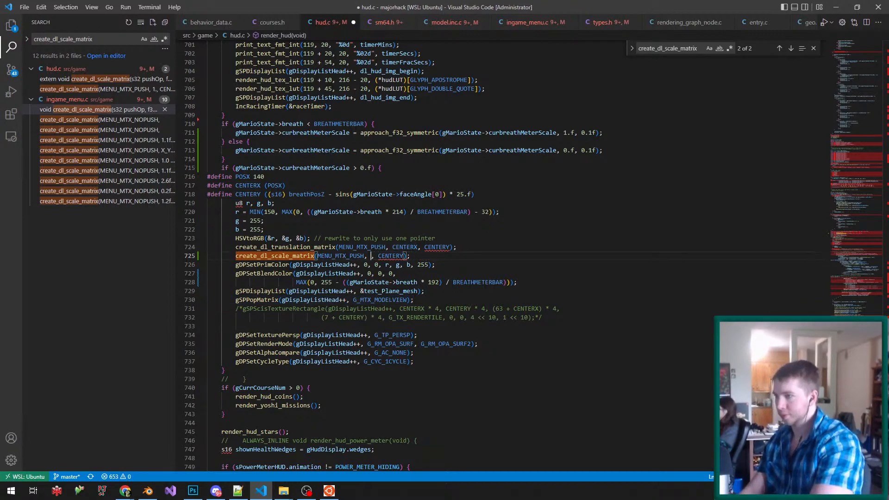
{"action": "left_click_drag", "start_coordinate": [349, 150], "coordinate": [235, 150]}
{"action": "key", "text": "ctrl+c"}
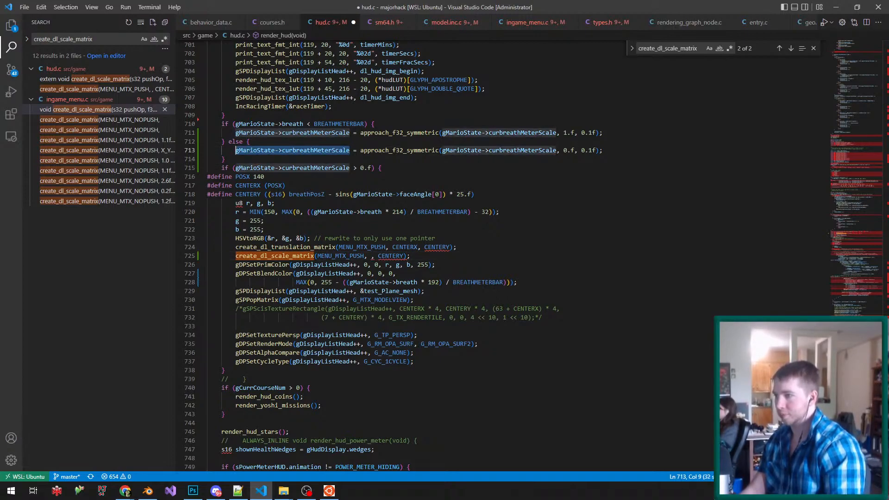
{"action": "left_click", "coordinate": [371, 256]}
{"action": "key", "text": "ctrl+v"}
{"action": "double_click", "coordinate": [510, 256]}
{"action": "key", "text": "ctrl+v"}
{"action": "type", "text": ","}
{"action": "key", "text": "ctrl+v"}
{"action": "key", "text": "ctrl+s"}
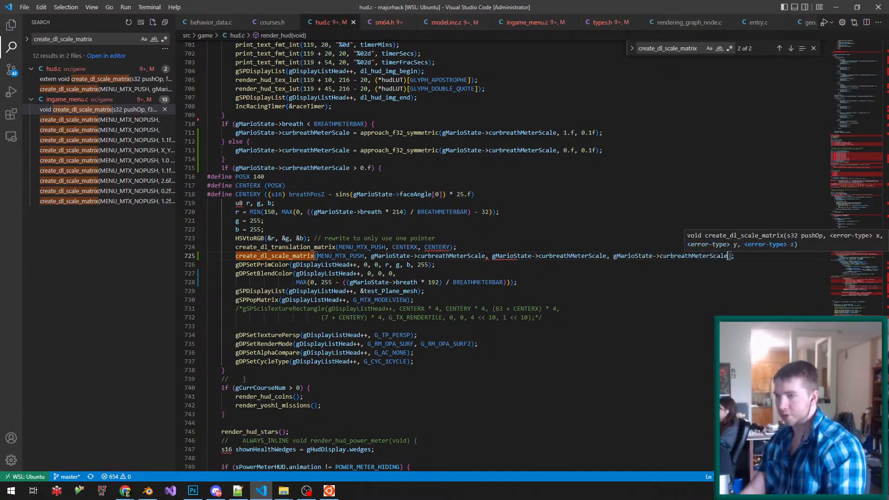
- Switch to the Ubuntu terminal and rebuild the ROM by rerunning cd ~/majorhack;make -j12
{"action": "left_click", "coordinate": [328, 490]}
{"action": "key", "text": "Up"}
{"action": "key", "text": "Return"}
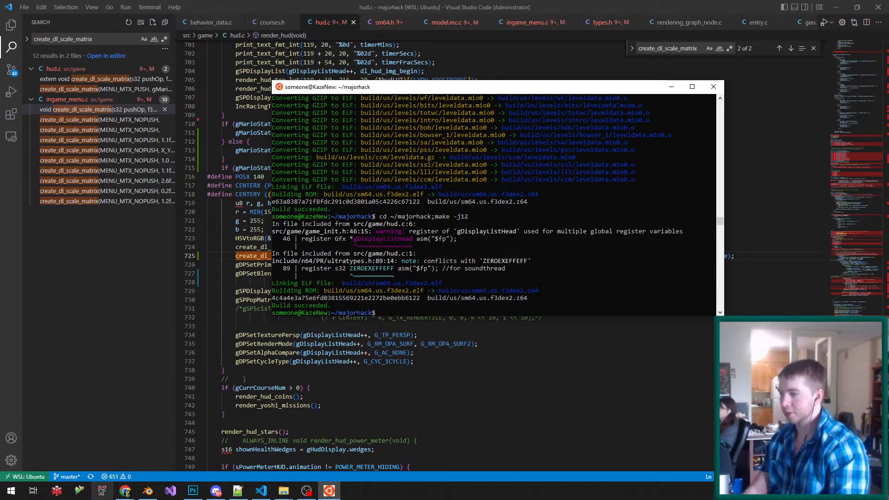
- Run the rebuilt ROM in Project64, test the breath meter's scaling in the water level, and close the emulator
{"action": "left_click", "coordinate": [102, 490]}
{"action": "key", "text": "Return"}
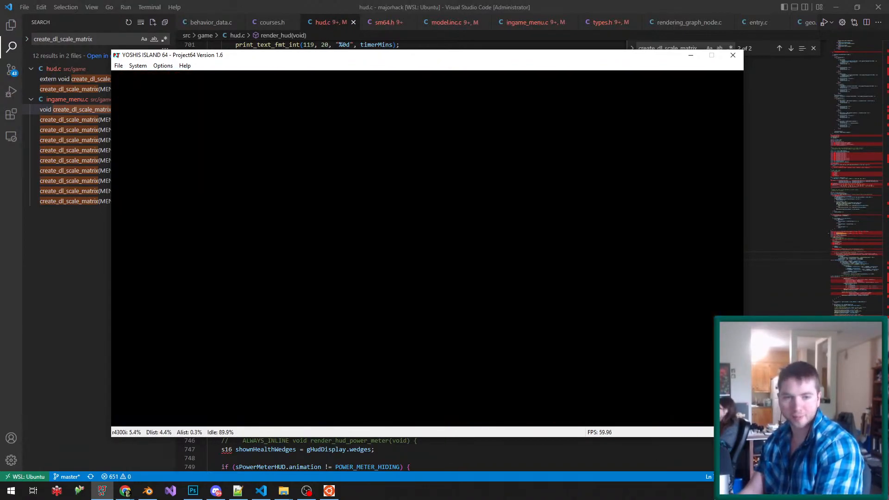
{"action": "key", "text": "F5"}
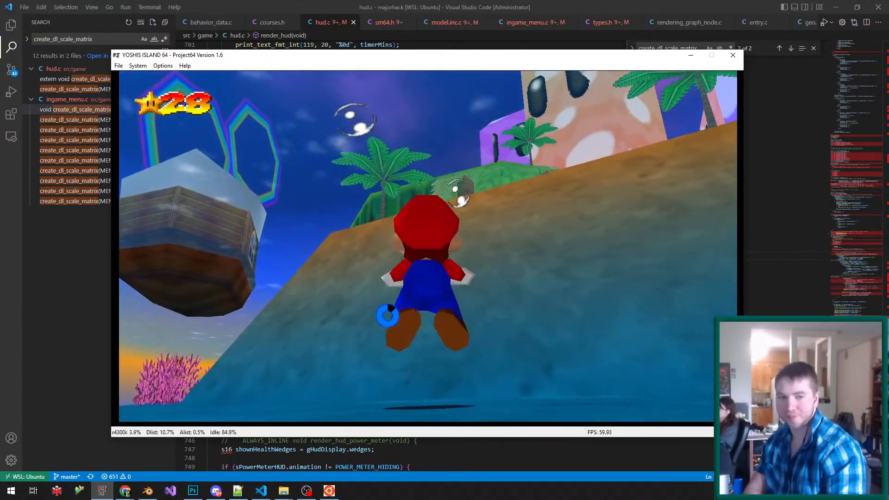
{"action": "left_click", "coordinate": [733, 55]}
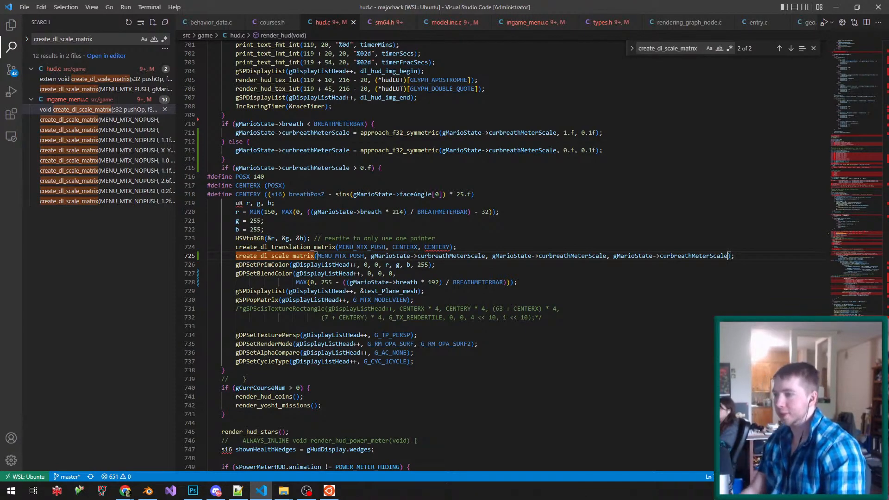
- Go to the curbreathMeterScale definition in types.h, add the field u16 renderedbreath; below breath, and save
{"action": "key", "text": "F12"}
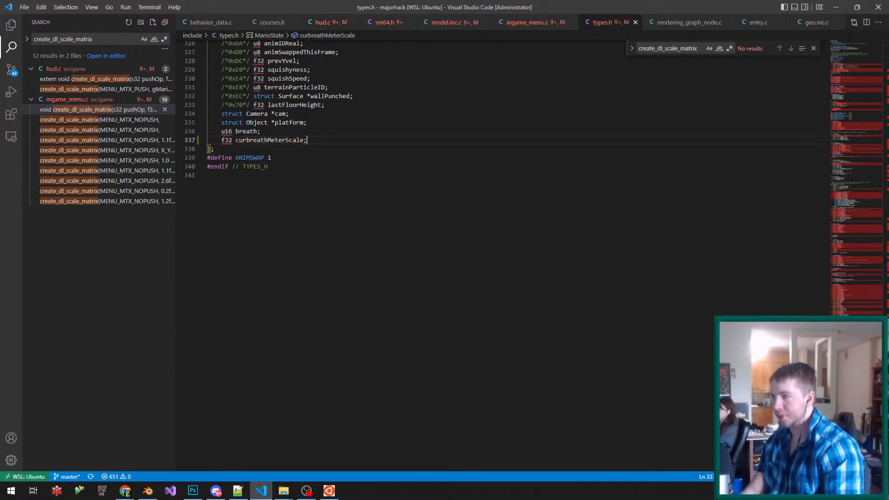
{"action": "left_click", "coordinate": [260, 131]}
{"action": "key", "text": "Return"}
{"action": "type", "text": "u16 renderedbreath;"}
{"action": "key", "text": "ctrl+s"}
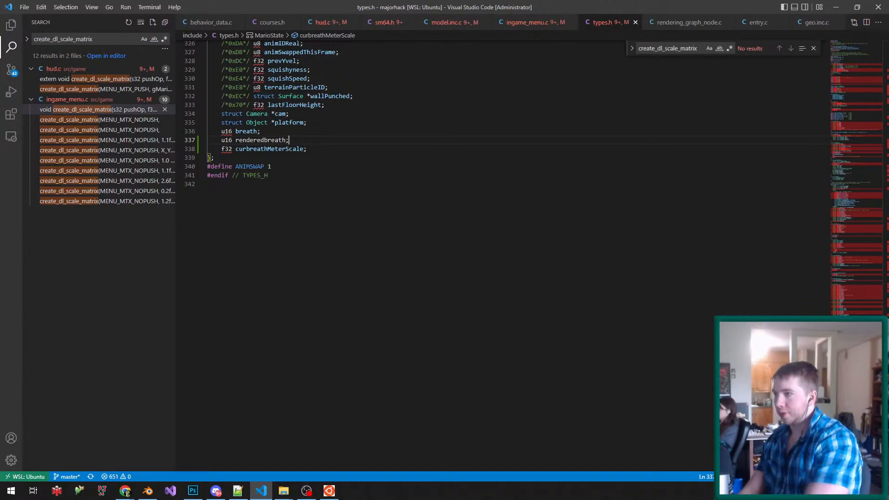
- Copy the renderedbreath field name from types.h and substitute it for breath in hud.c's BREATHMETERBAR comparison
{"action": "left_click", "coordinate": [232, 131]}
{"action": "left_click", "coordinate": [249, 131]}
{"action": "double_click", "coordinate": [250, 131]}
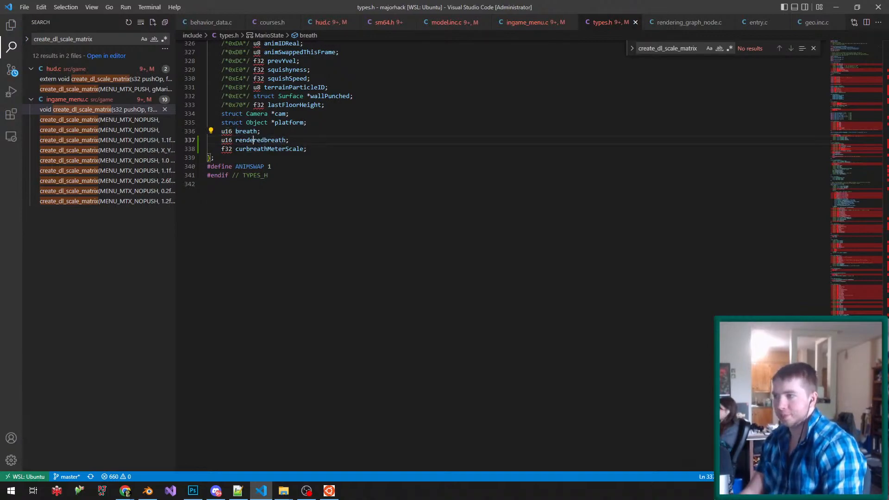
{"action": "double_click", "coordinate": [252, 140]}
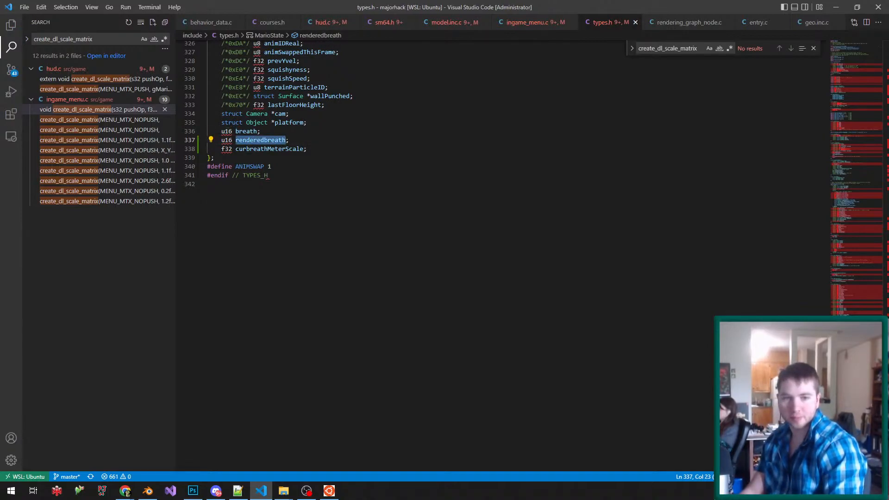
{"action": "key", "text": "ctrl+Page_Up"}
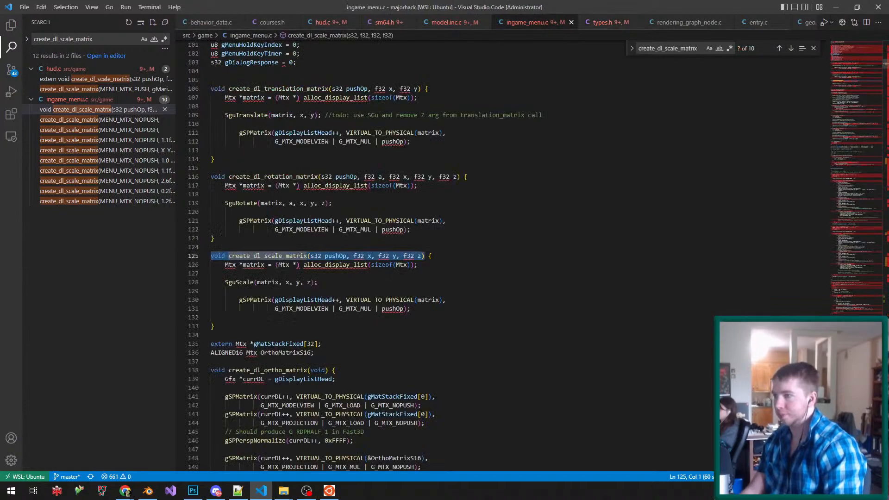
{"action": "key", "text": "ctrl+Page_Up"}
{"action": "left_click", "coordinate": [331, 22]}
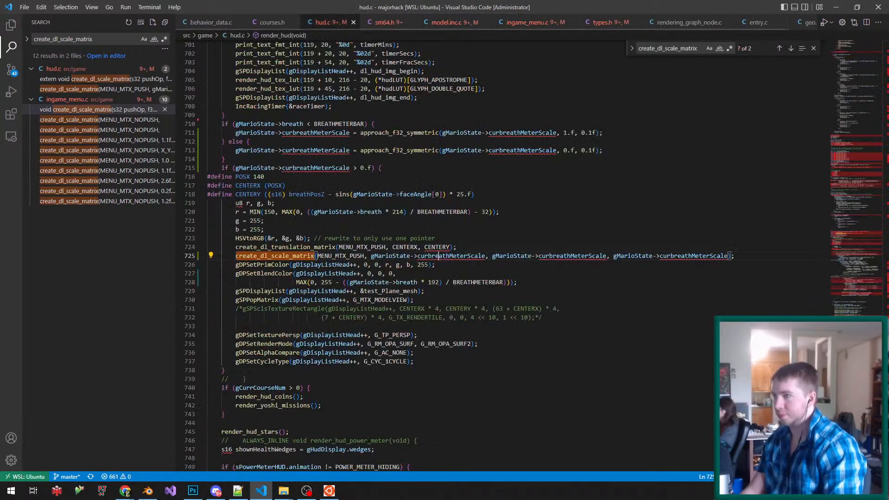
{"action": "scroll", "coordinate": [438, 256], "scroll_direction": "up", "scroll_amount": 3}
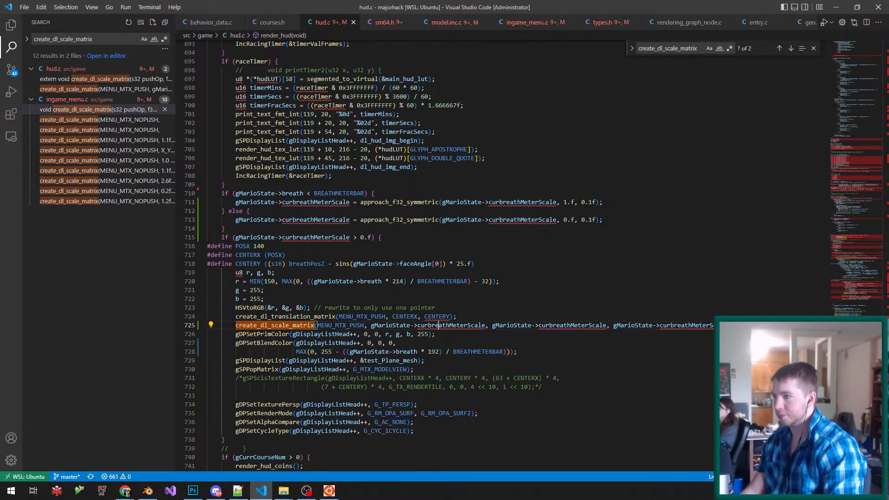
{"action": "double_click", "coordinate": [291, 193]}
{"action": "key", "text": "ctrl+v"}
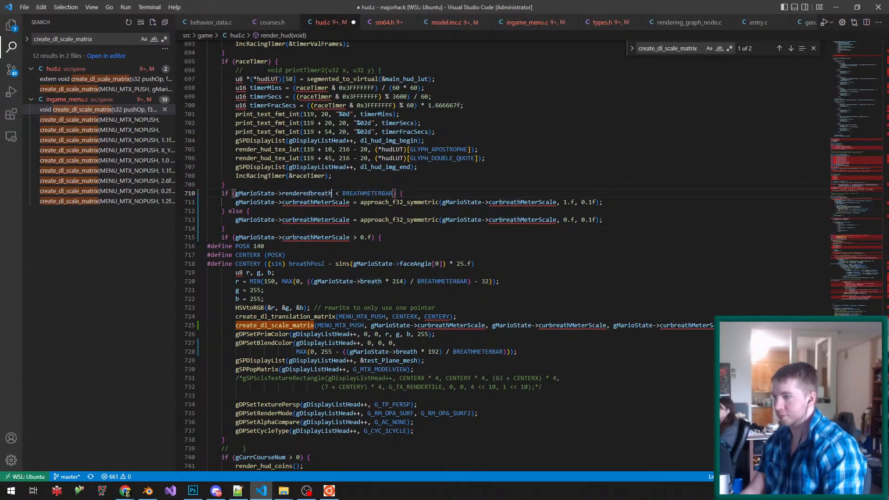
- Above that comparison, add gMarioState->renderedbreath = approach_s16_symmetric(gMarioState->breath, 16); and save hud.c
{"action": "key", "text": "Up"}
{"action": "key", "text": "Up"}
{"action": "key", "text": "Down"}
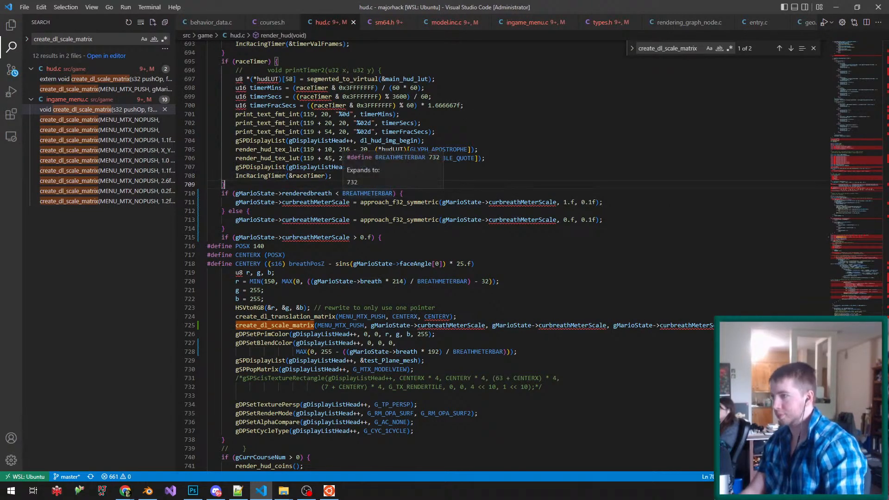
{"action": "key", "text": "Return"}
{"action": "type", "text": "gMari"}
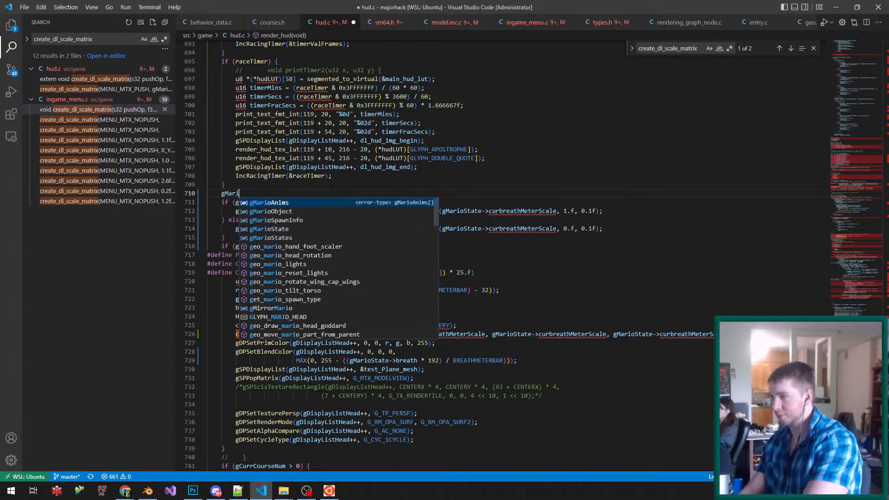
{"action": "type", "text": "oState->renderedbreath"}
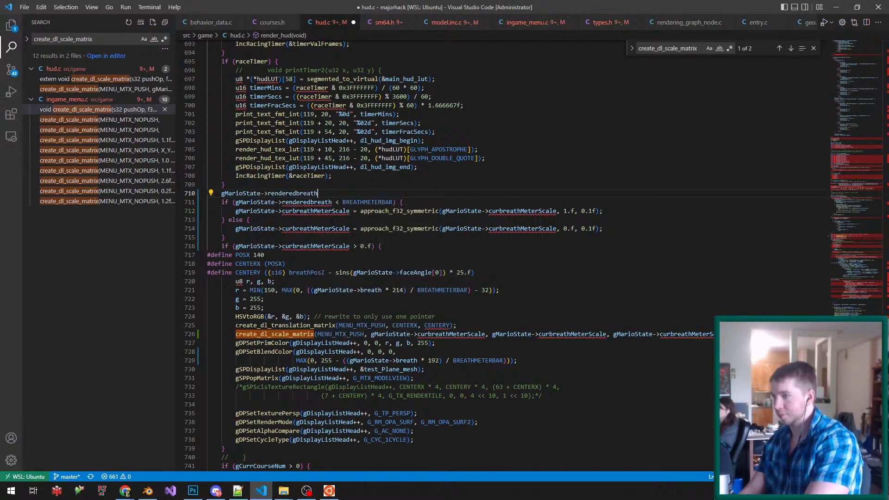
{"action": "type", "text": " = approach_s"}
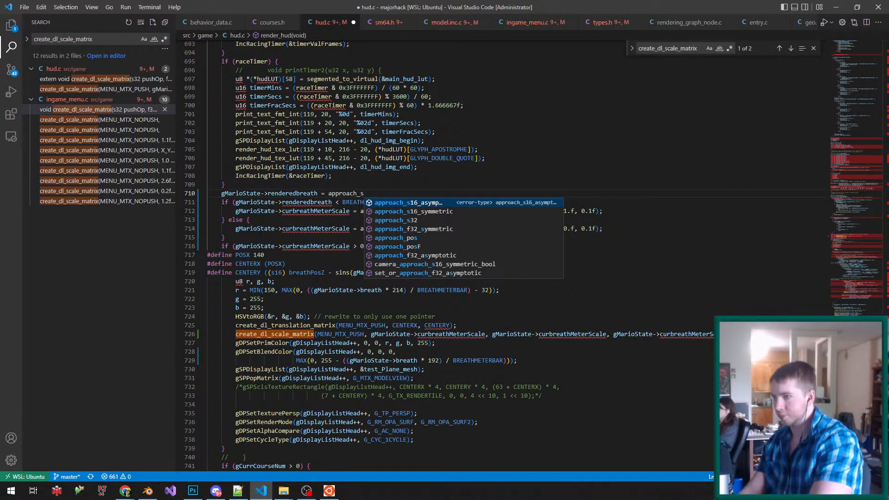
{"action": "key", "text": "Down"}
{"action": "key", "text": "Return"}
{"action": "type", "text": "(g"}
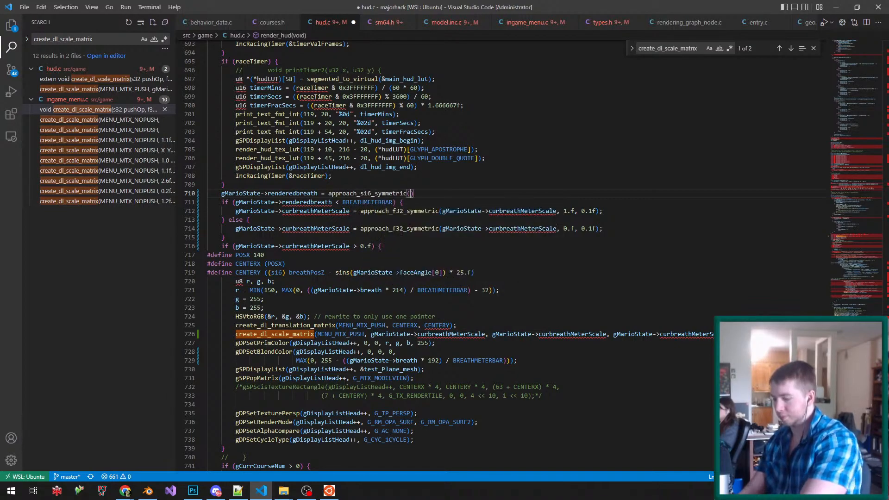
{"action": "type", "text": "MarioState-"}
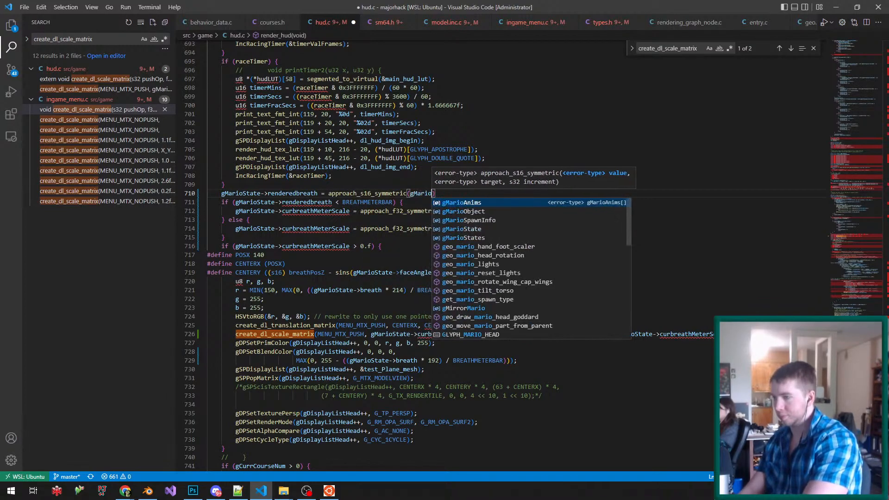
{"action": "type", "text": ">br"}
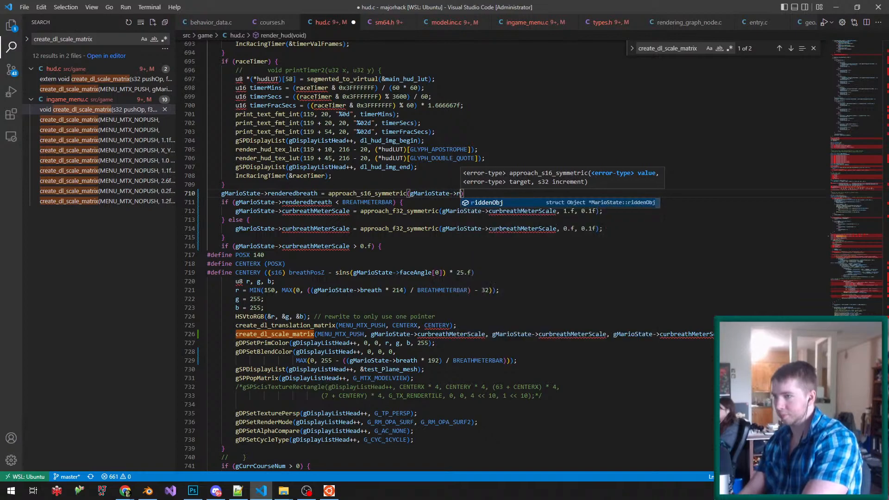
{"action": "key", "text": "BackSpace"}
{"action": "key", "text": "BackSpace"}
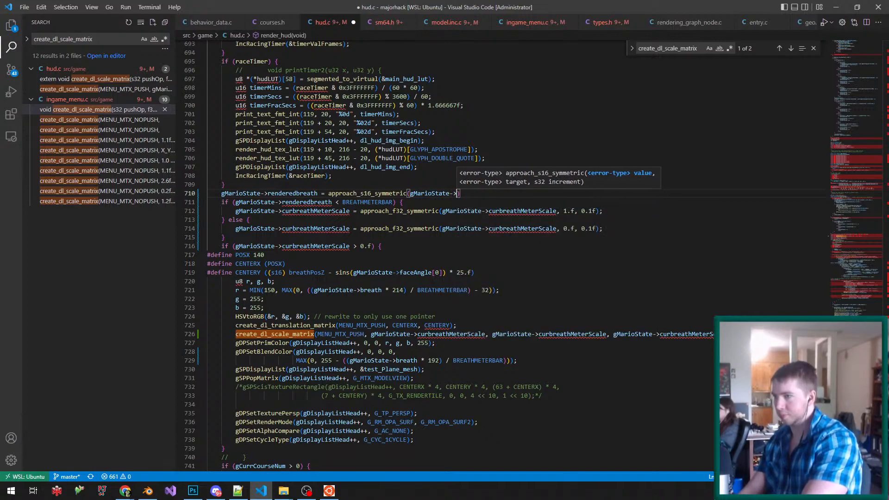
{"action": "type", "text": "breath,"}
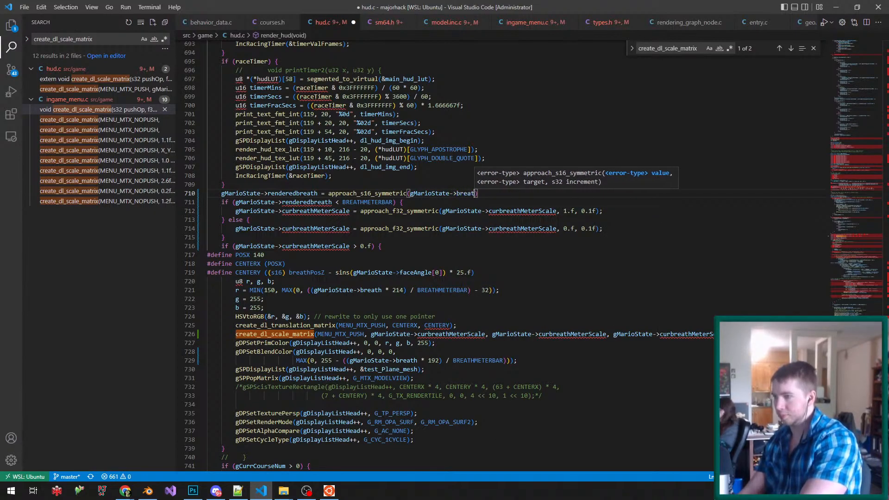
{"action": "type", "text": " 16"}
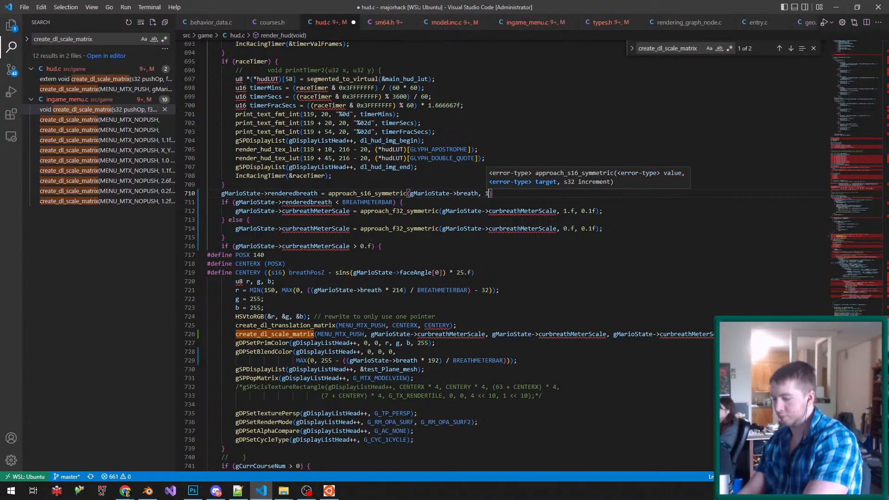
{"action": "type", "text": ");"}
{"action": "key", "text": "ctrl+s"}
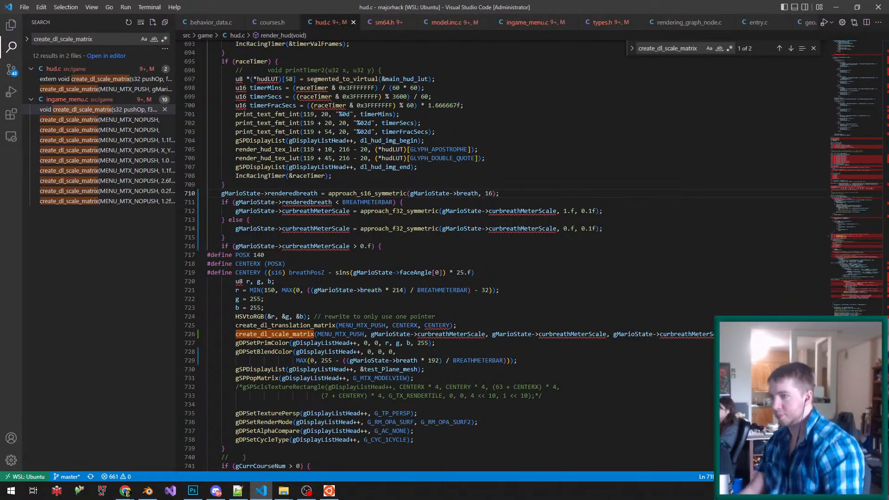
- Insert gMarioState->renderedbreath as the first argument of the approach_s16_symmetric call and save the file
{"action": "left_click", "coordinate": [411, 193]}
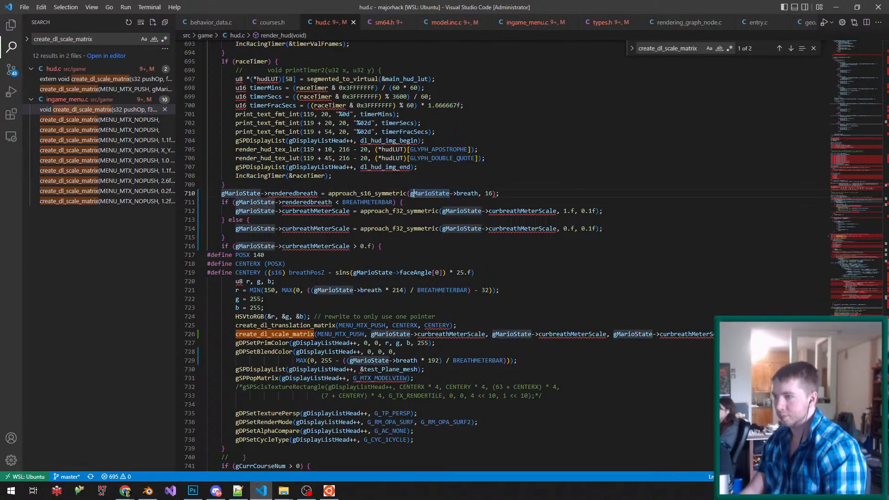
{"action": "type", "text": "gMarioState->"}
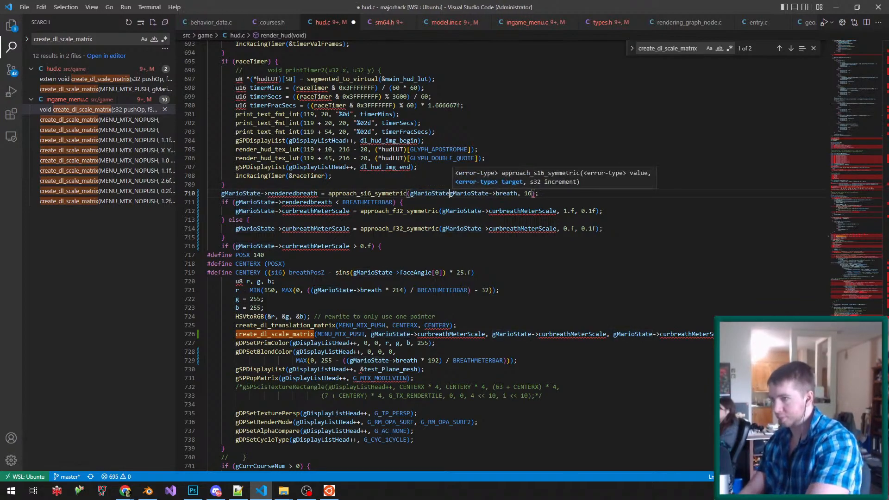
{"action": "type", "text": "rendered"}
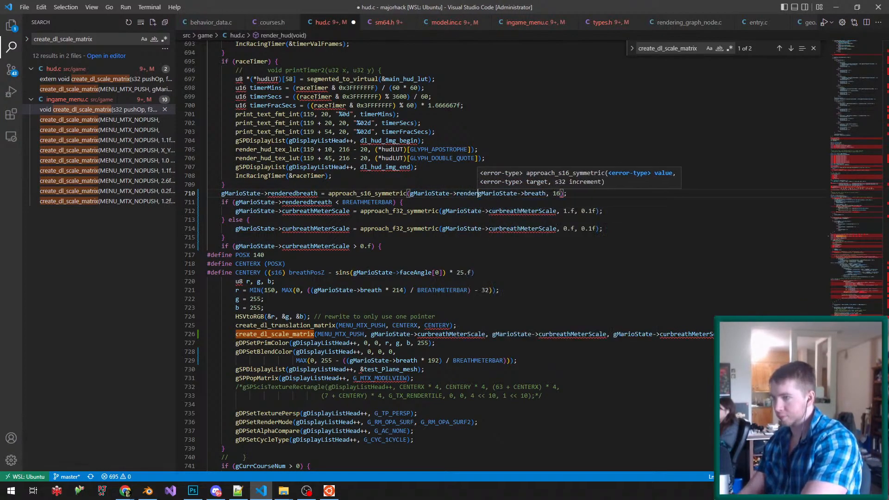
{"action": "type", "text": "breath,"}
{"action": "key", "text": "ctrl+s"}
- Rebuild the ROM in the Ubuntu terminal by rerunning the last make command
{"action": "left_click", "coordinate": [328, 491]}
{"action": "key", "text": "Up"}
{"action": "key", "text": "Return"}
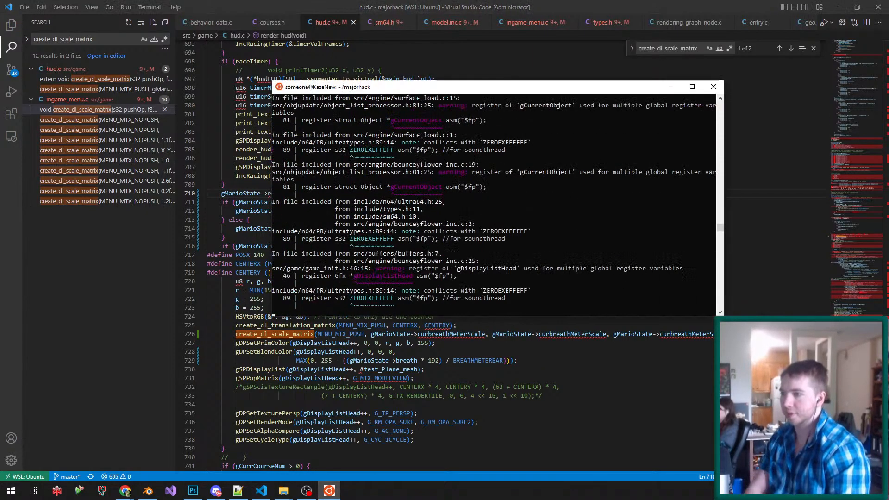
- In hud.c, replace breath with renderedbreath in the gDPSetBlendColor calculation, and rebuild the ROM with make -j12 in the Ubuntu terminal
{"action": "key", "text": "alt+Tab"}
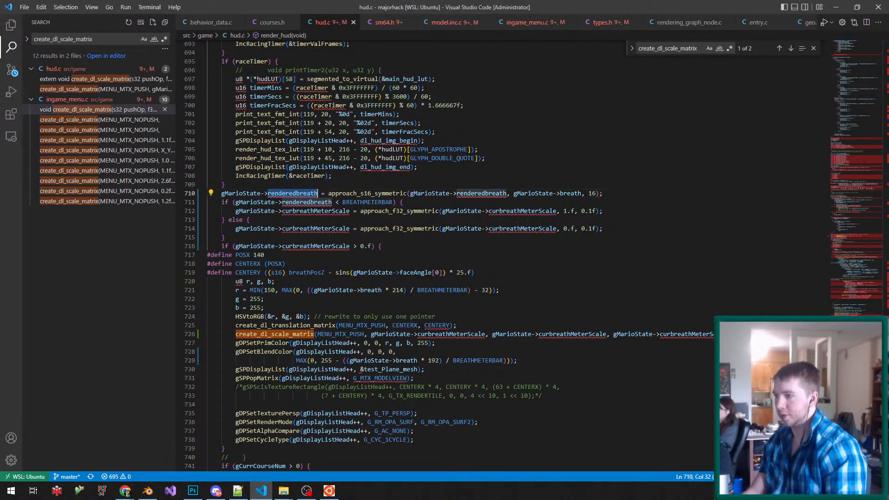
{"action": "scroll", "coordinate": [458, 254], "scroll_direction": "down", "scroll_amount": 1}
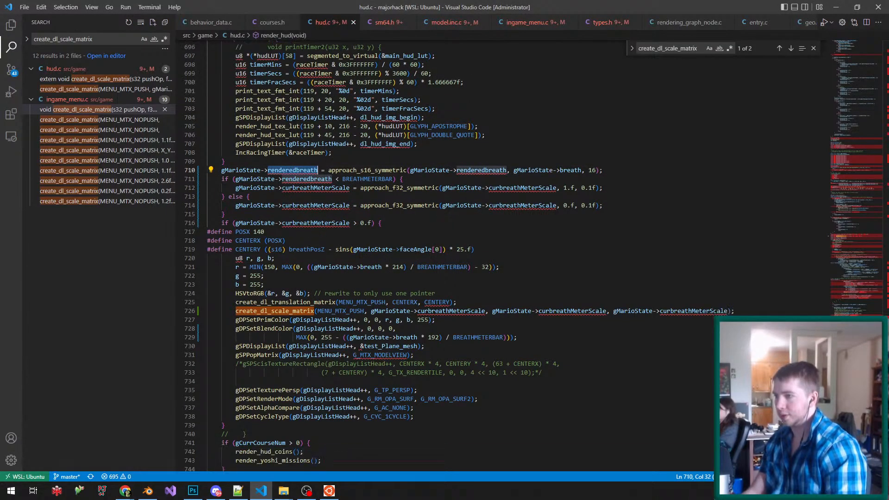
{"action": "double_click", "coordinate": [570, 170]}
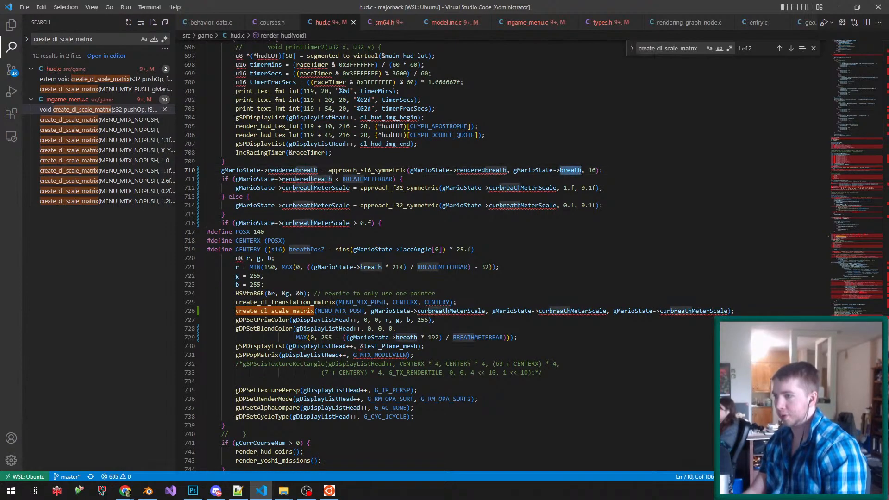
{"action": "double_click", "coordinate": [406, 337]}
{"action": "type", "text": "renderedbreath"}
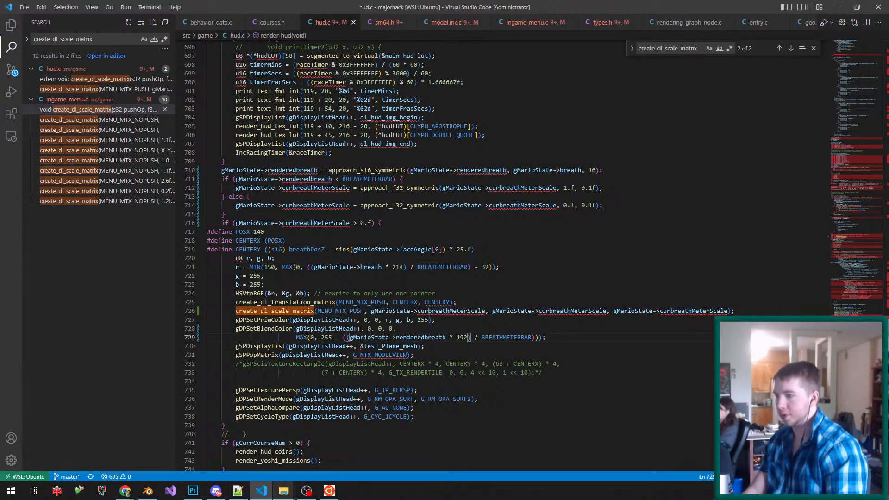
{"action": "left_click", "coordinate": [329, 491]}
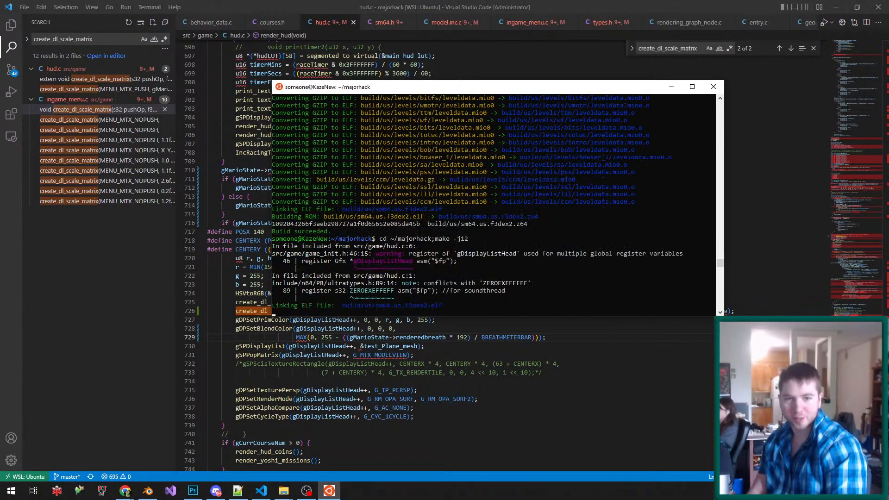
- Switch to Project64 and play to the All Alone Bubbledome course, toggling the frame limit to fast-forward
{"action": "left_click", "coordinate": [102, 491]}
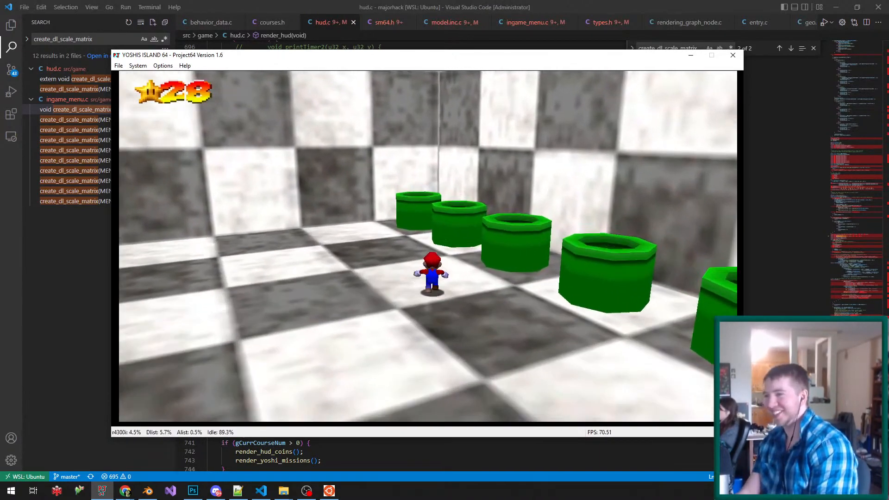
{"action": "key", "text": "F4"}
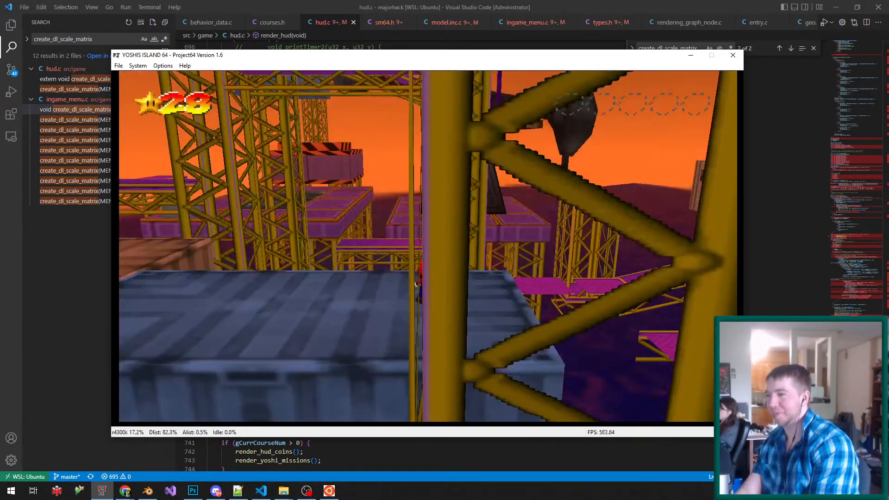
{"action": "key", "text": "F4"}
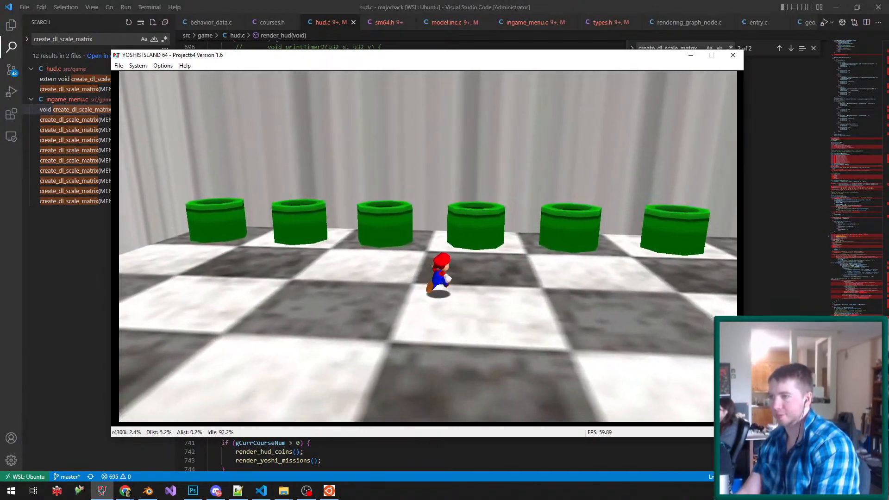
{"action": "key", "text": "F4"}
{"action": "key", "text": "F4"}
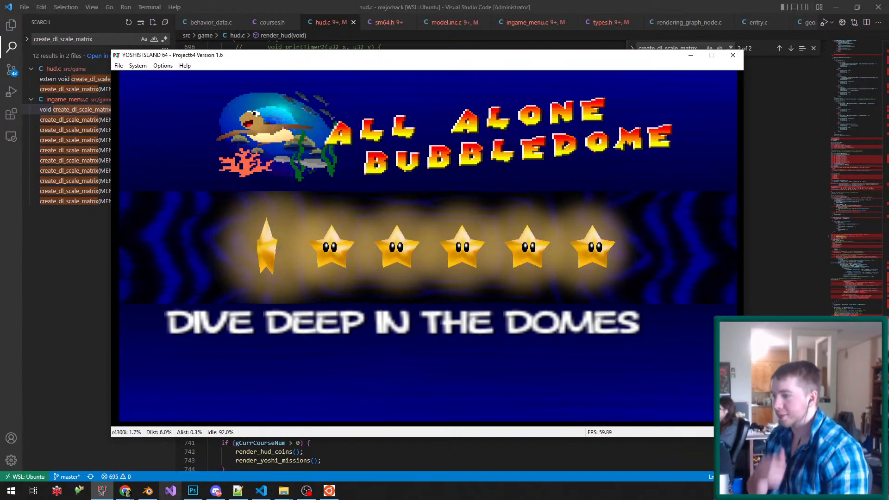
- Launch a new Blender instance and bring up its dialog for opening a file
{"action": "right_click", "coordinate": [147, 490]}
{"action": "left_click", "coordinate": [147, 441]}
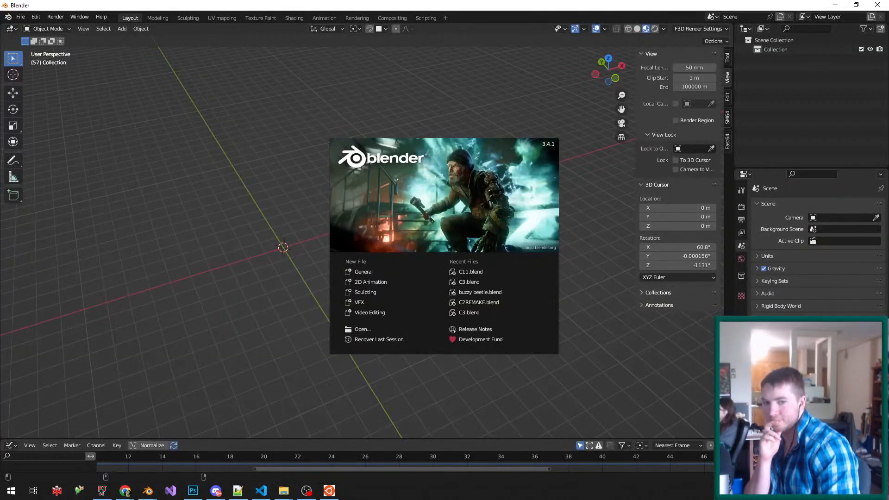
{"action": "left_click", "coordinate": [20, 17]}
{"action": "left_click", "coordinate": [20, 17]}
{"action": "left_click", "coordinate": [29, 36]}
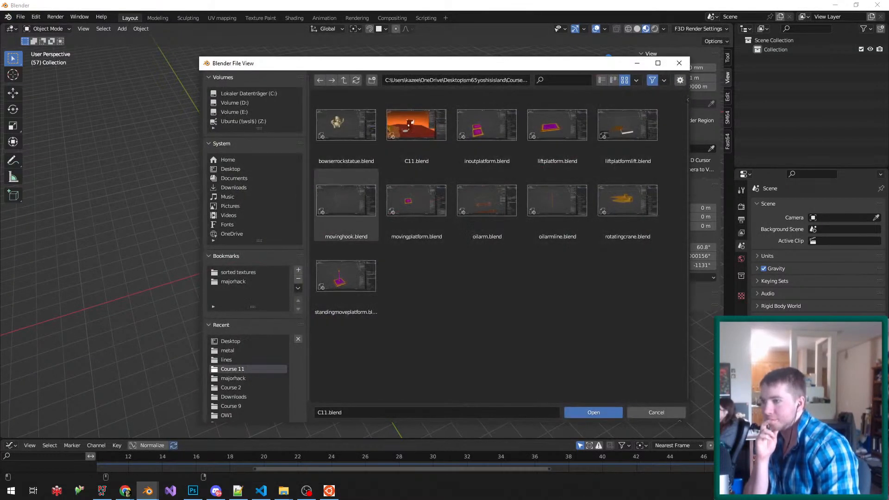
- Open breathmeter.blend from the General folder inside sm65yoshisisland
{"action": "left_click", "coordinate": [344, 80]}
{"action": "scroll", "coordinate": [486, 204], "scroll_direction": "down", "scroll_amount": 3}
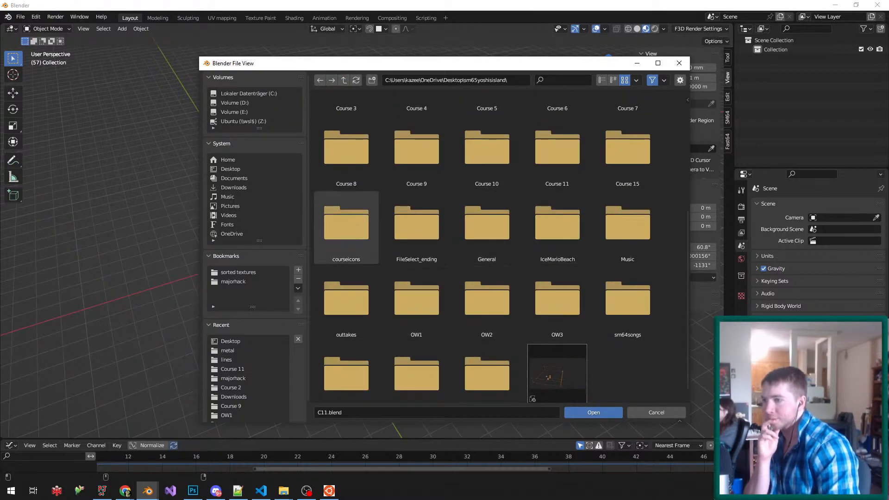
{"action": "scroll", "coordinate": [486, 284], "scroll_direction": "down", "scroll_amount": 1}
{"action": "scroll", "coordinate": [486, 285], "scroll_direction": "up", "scroll_amount": 5}
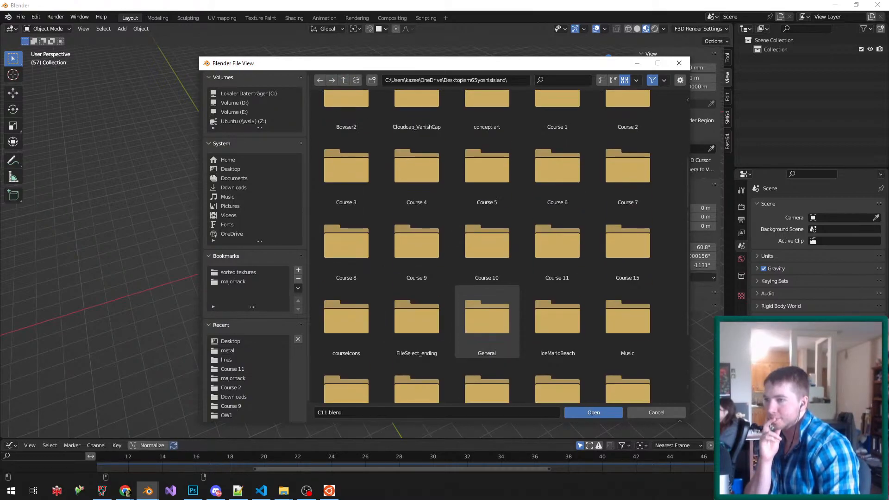
{"action": "scroll", "coordinate": [417, 236], "scroll_direction": "up", "scroll_amount": 1}
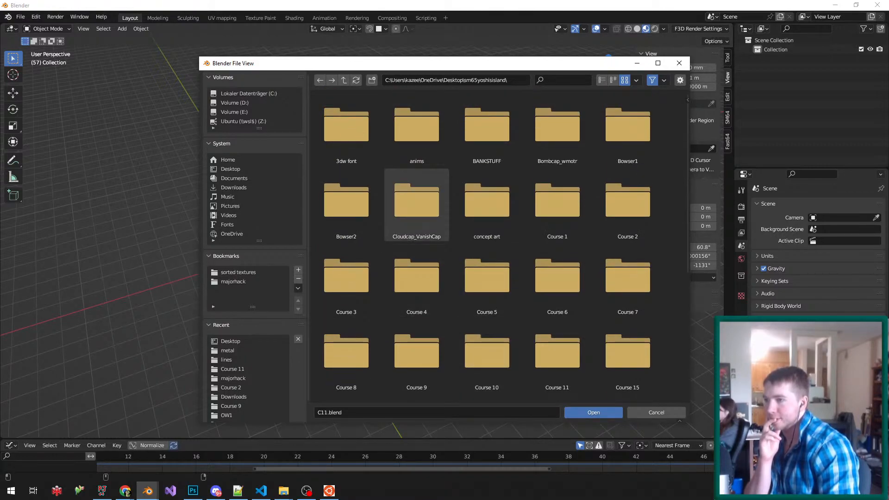
{"action": "scroll", "coordinate": [417, 209], "scroll_direction": "down", "scroll_amount": 5}
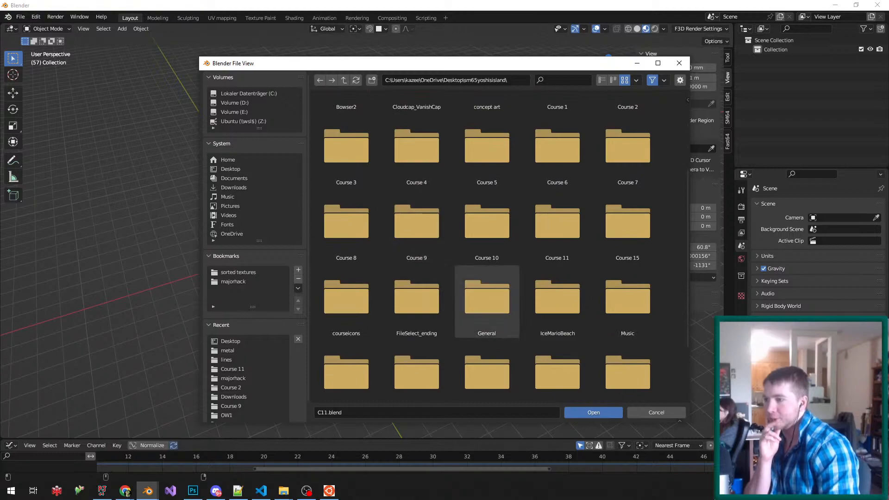
{"action": "double_click", "coordinate": [486, 283]}
{"action": "scroll", "coordinate": [487, 356], "scroll_direction": "down", "scroll_amount": 4}
{"action": "double_click", "coordinate": [346, 353]}
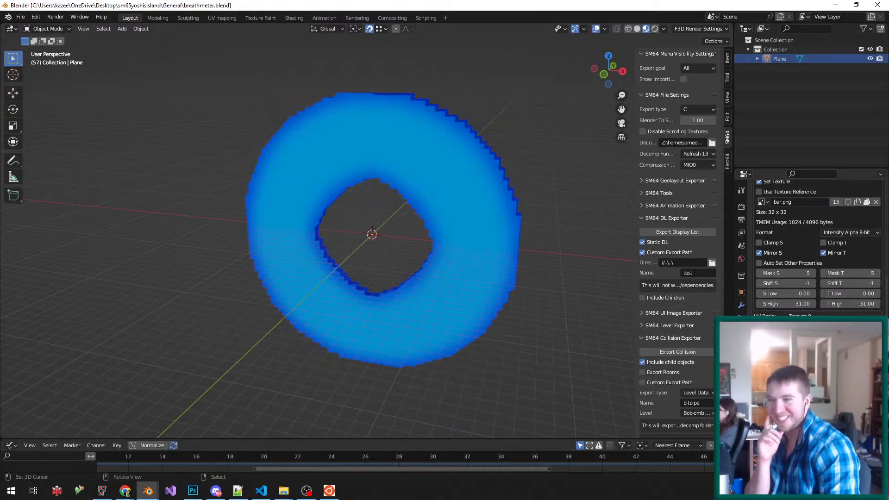
- Examine the breath meter's layered planes in Edit Mode by hiding the selected face and revealing it again
{"action": "middle_click_drag", "start_coordinate": [370, 235], "coordinate": [368, 265]}
{"action": "key", "text": "a"}
{"action": "key", "text": "Tab"}
{"action": "key", "text": "Tab"}
{"action": "key", "text": "Tab"}
{"action": "key", "text": "h"}
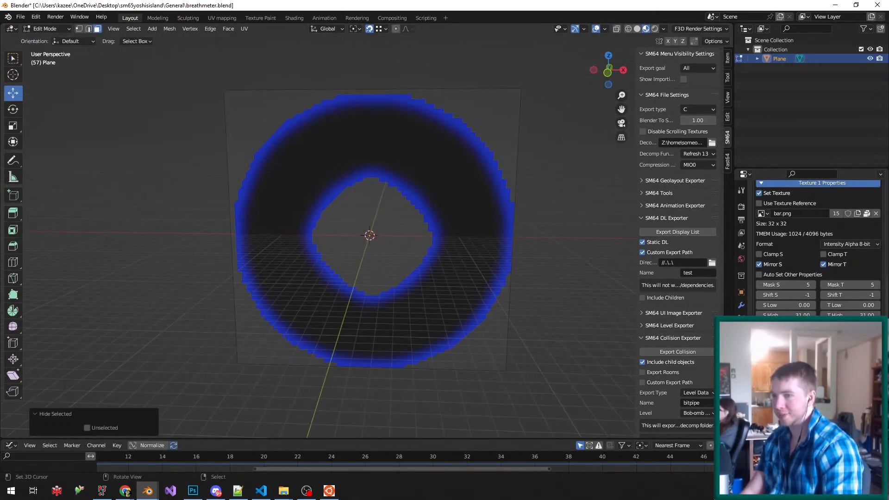
{"action": "scroll", "coordinate": [817, 250], "scroll_direction": "up", "scroll_amount": 3}
{"action": "scroll", "coordinate": [817, 247], "scroll_direction": "up", "scroll_amount": 6}
{"action": "key", "text": "alt+h"}
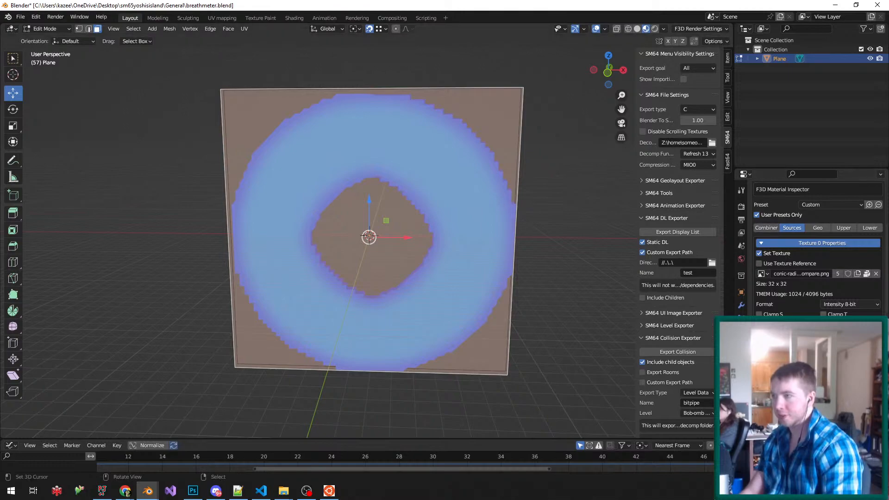
- Examine the plane's conic gradient texture in the UV mapping workspace, framing the image and checking it in Object and Edit Mode
{"action": "left_click", "coordinate": [222, 17]}
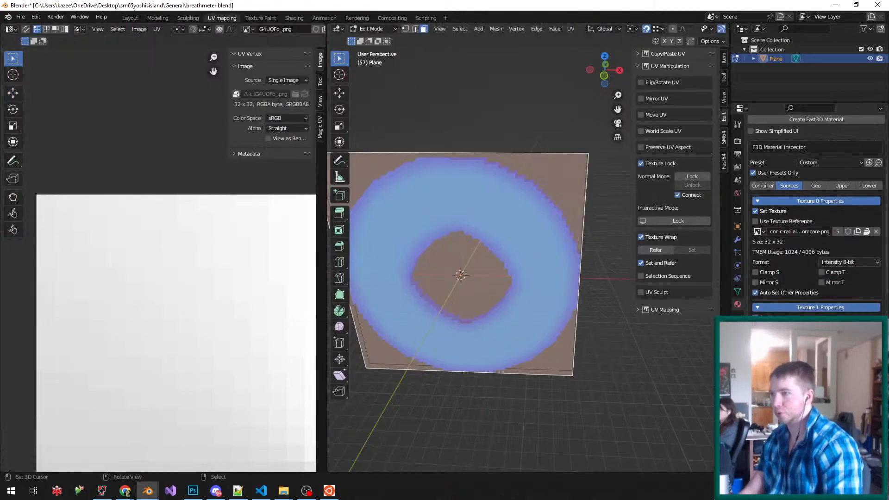
{"action": "key", "text": "KP_Decimal"}
{"action": "scroll", "coordinate": [168, 250], "scroll_direction": "down", "scroll_amount": 4}
{"action": "key", "text": "Tab"}
{"action": "middle_click_drag", "start_coordinate": [223, 160], "coordinate": [223, 146]}
{"action": "scroll", "coordinate": [223, 145], "scroll_direction": "down", "scroll_amount": 11}
{"action": "scroll", "coordinate": [234, 156], "scroll_direction": "up", "scroll_amount": 11}
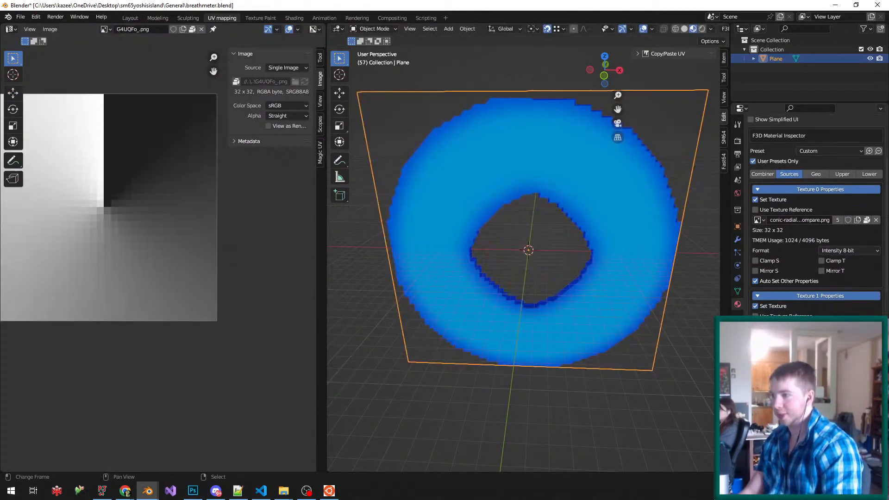
{"action": "scroll", "coordinate": [91, 183], "scroll_direction": "up", "scroll_amount": 5}
{"action": "middle_click_drag", "start_coordinate": [129, 209], "coordinate": [177, 218]}
{"action": "scroll", "coordinate": [179, 236], "scroll_direction": "down", "scroll_amount": 5}
{"action": "key", "text": "Tab"}
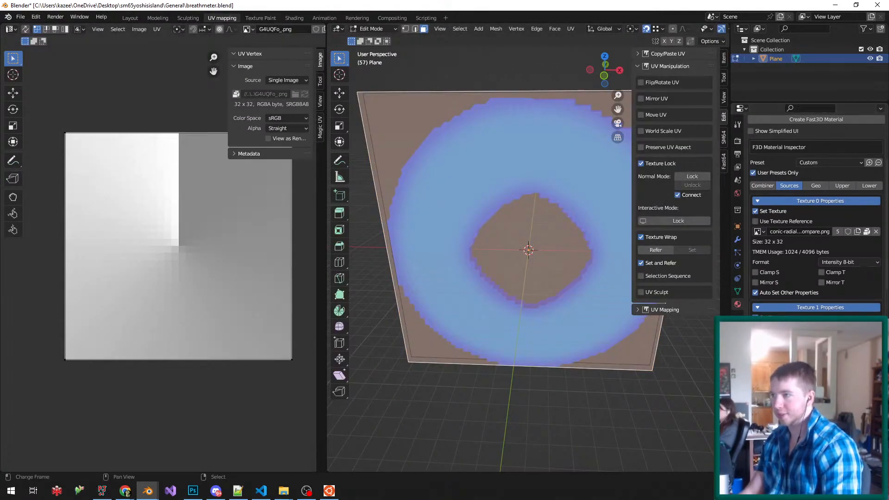
- Show the bar.png texture in the UV editor for inspection, and switch back to the G4UQFo_.png image
{"action": "left_click", "coordinate": [249, 29]}
{"action": "type", "text": "bar"}
{"action": "key", "text": "Return"}
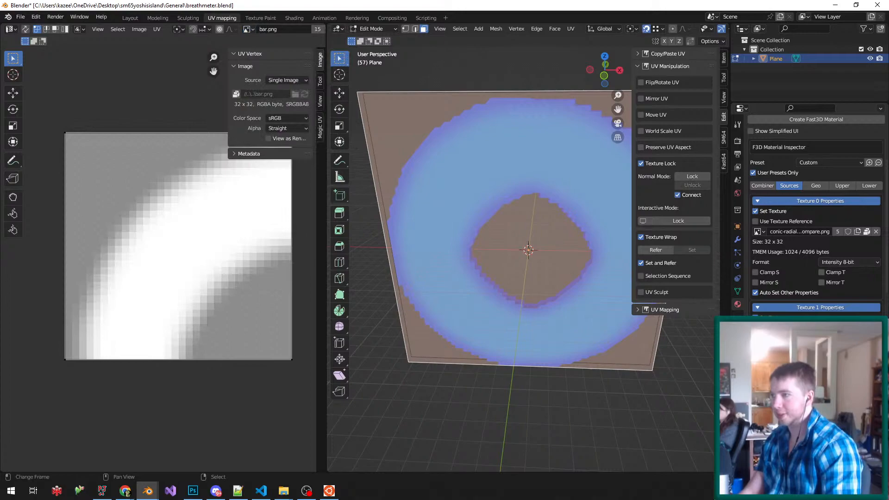
{"action": "left_click", "coordinate": [249, 29]}
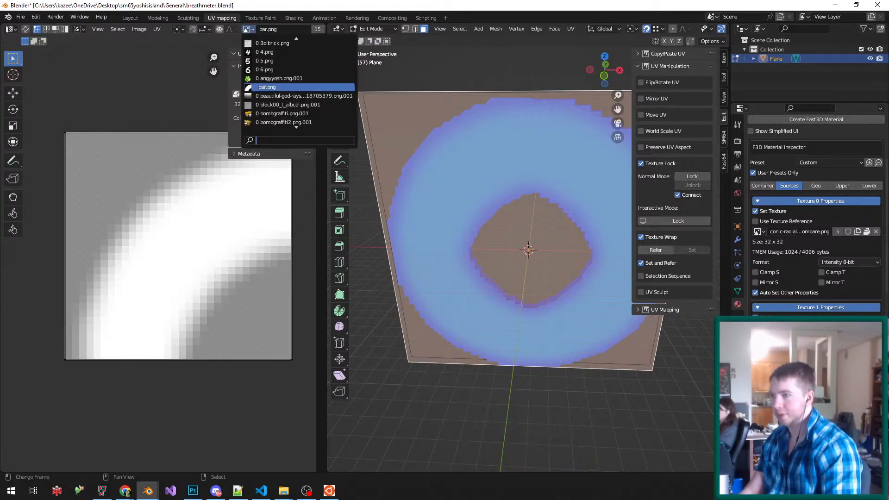
{"action": "type", "text": "h"}
{"action": "key", "text": "BackSpace"}
{"action": "type", "text": "g4"}
{"action": "key", "text": "Return"}
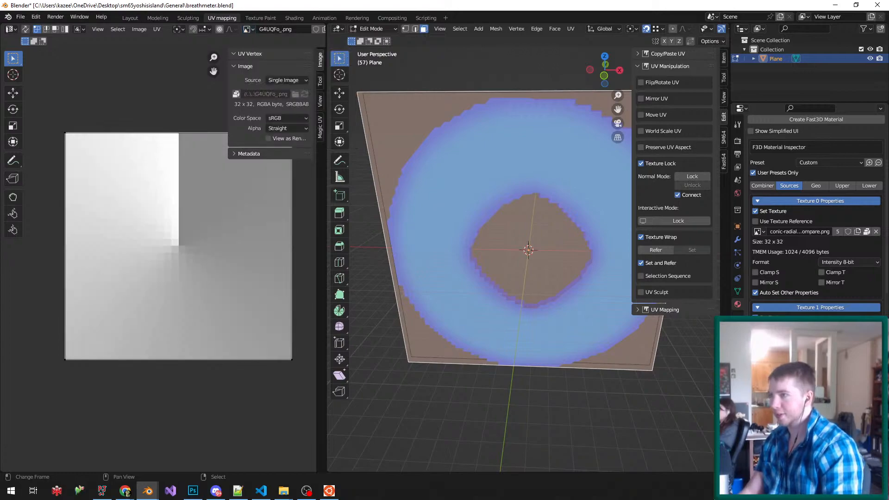
- Return the plane to Object Mode, save breathmeter.blend and minimise Blender
{"action": "key", "text": "Tab"}
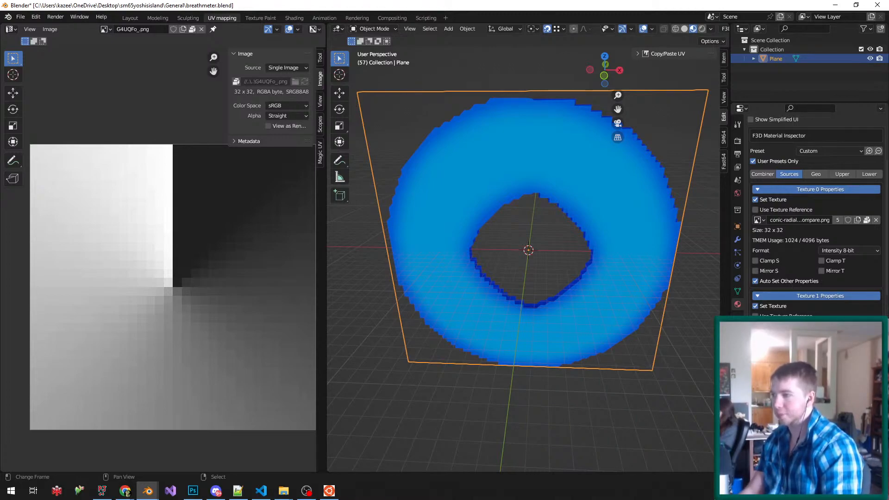
{"action": "key", "text": "ctrl+s"}
{"action": "left_click", "coordinate": [835, 5]}
- Test the breath meter in the running game by moving Mario around the boat and pausing and resuming play
{"action": "key", "text": "Right"}
{"action": "key", "text": "x"}
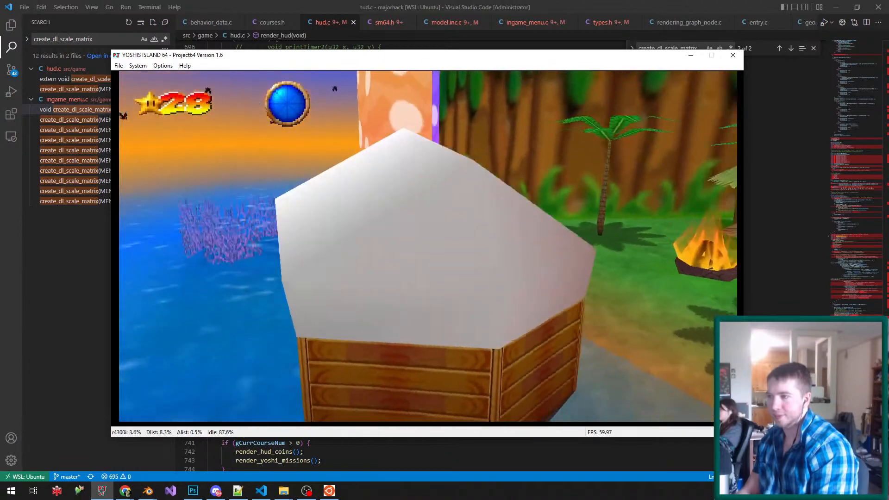
{"action": "key", "text": "Return"}
{"action": "key", "text": "Return"}
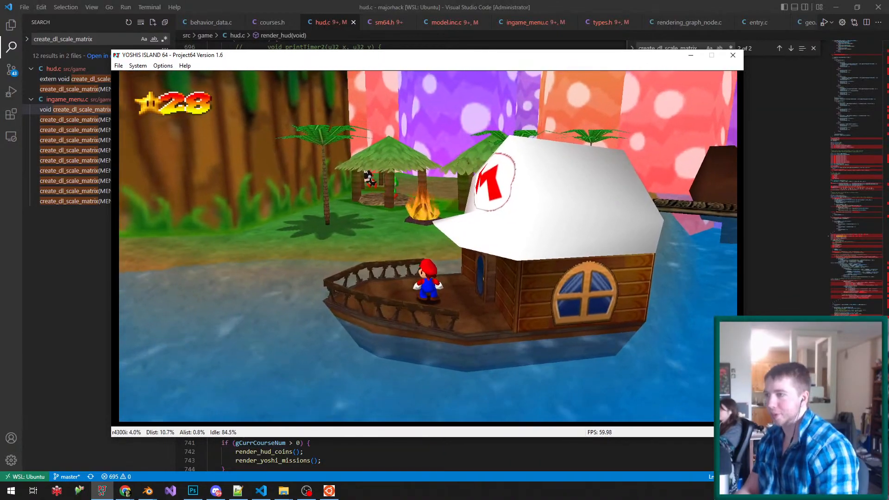
- In hud.c, duplicate the gSPPopMatrix(gDisplayListHead++, G_MTX_MODELVIEW); line beneath the test_Plane_mesh display list call
{"action": "key", "text": "alt+Tab"}
{"action": "scroll", "coordinate": [500, 250], "scroll_direction": "down", "scroll_amount": 3}
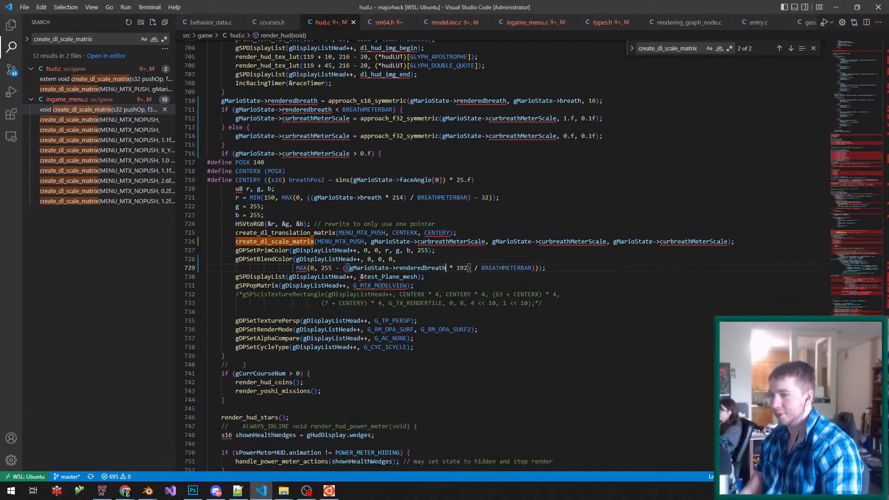
{"action": "left_click", "coordinate": [414, 285]}
{"action": "key", "text": "shift+Up"}
{"action": "left_click", "coordinate": [425, 276]}
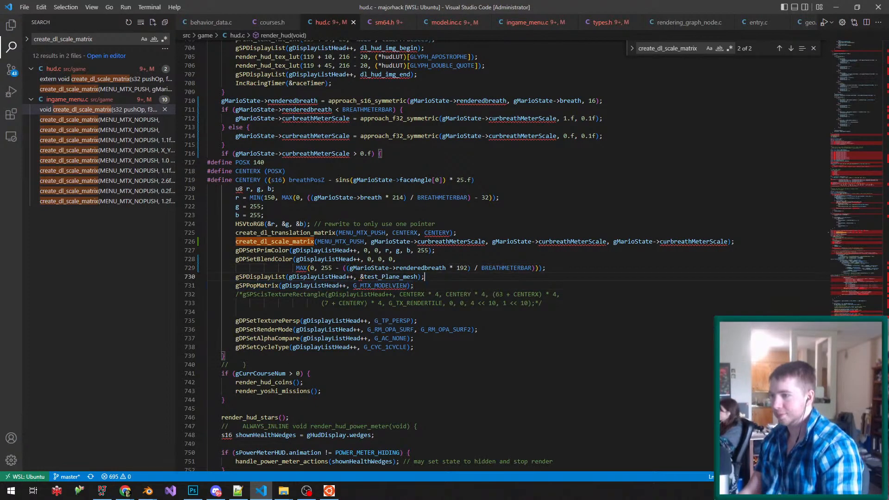
- Return to Project64 and swim Mario underwater, pausing and resuming, to check how the breath meter and HUD are drawn
{"action": "key", "text": "alt+Tab"}
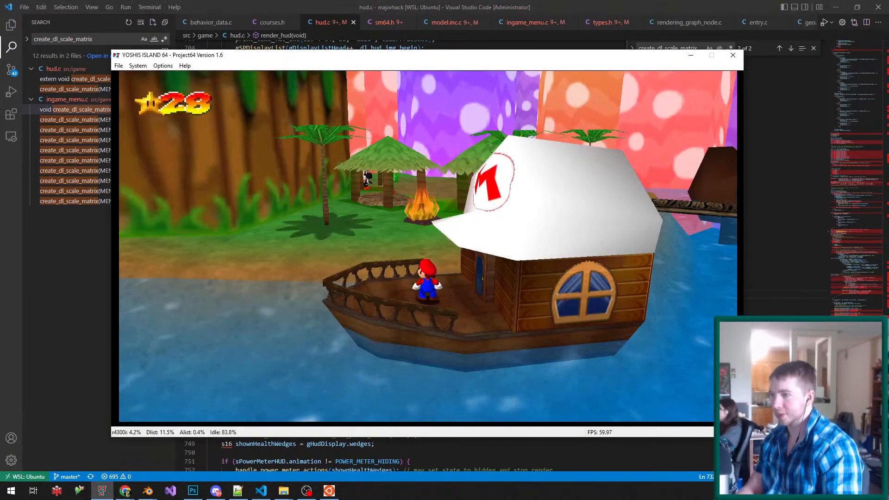
{"action": "key", "text": "x"}
{"action": "key", "text": "Return"}
{"action": "key", "text": "Return"}
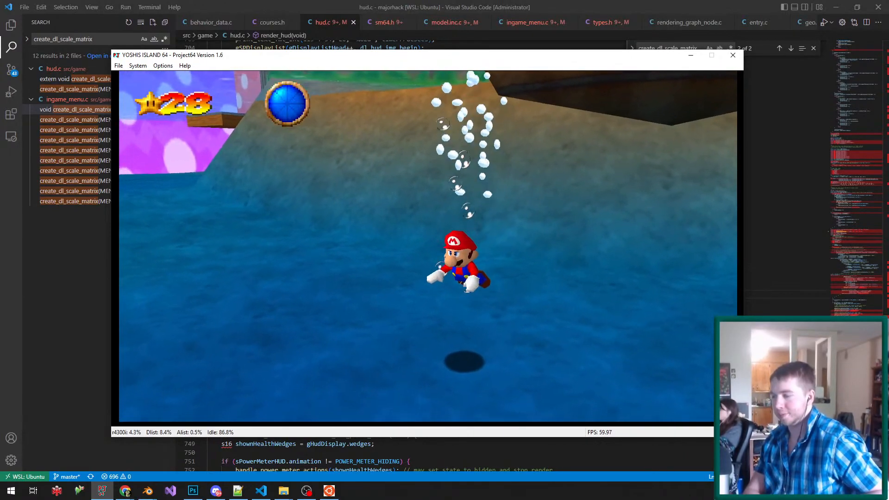
{"action": "key", "text": "Return"}
{"action": "key", "text": "Return"}
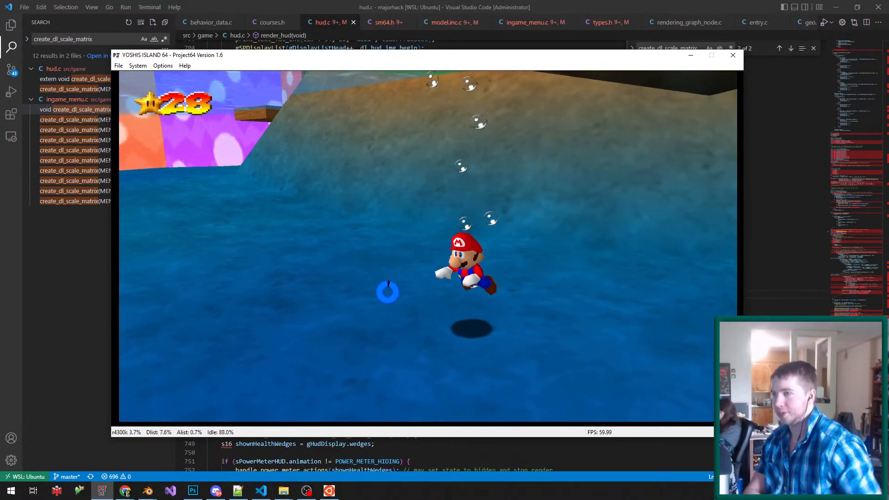
- Rebuild the ROM by rerunning cd ~/majorhack;make -j12, and end the running emulation in Project64
{"action": "left_click", "coordinate": [328, 490]}
{"action": "key", "text": "Up"}
{"action": "key", "text": "Return"}
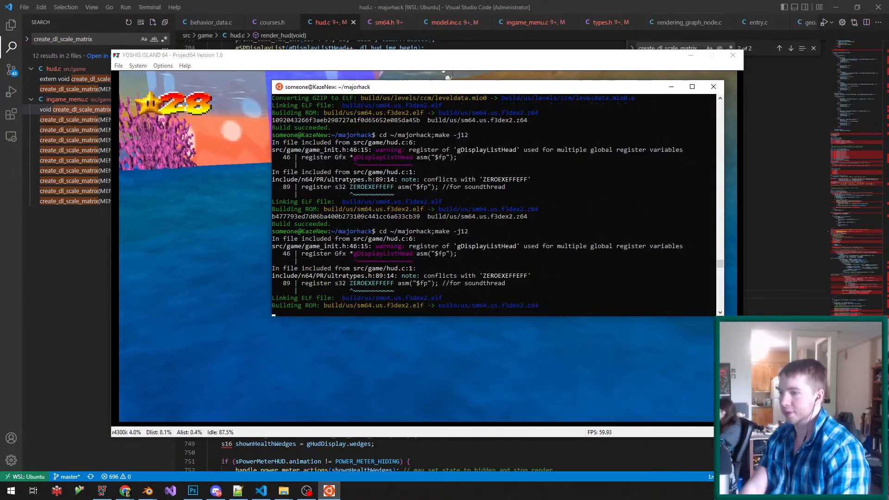
{"action": "key", "text": "alt+Tab"}
{"action": "key", "text": "F12"}
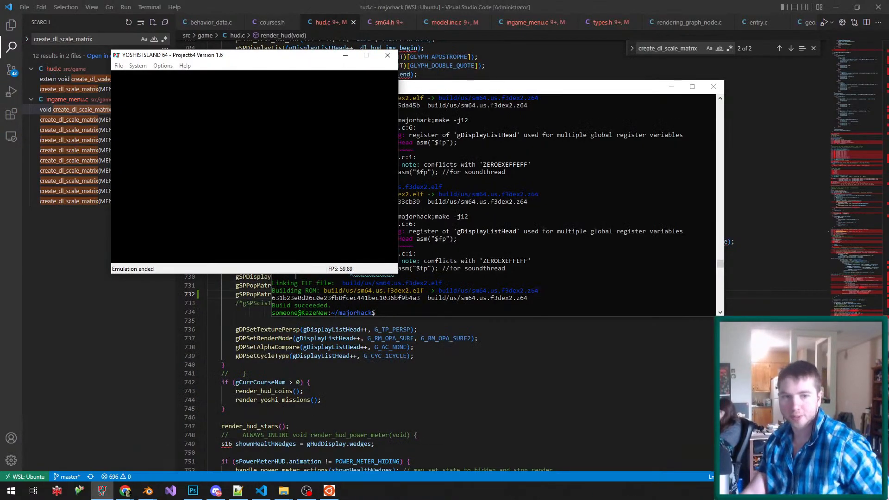
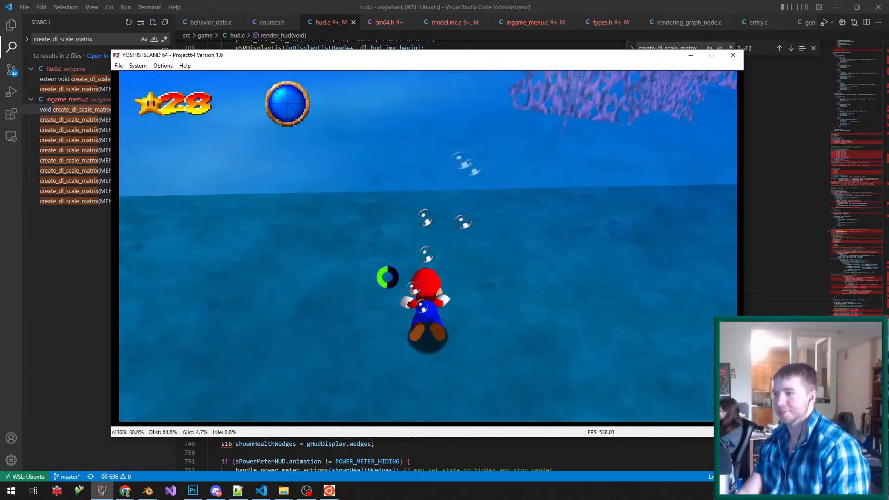
- Test the breath meter underwater in the running game, then close Project64
{"action": "key", "text": "F5"}
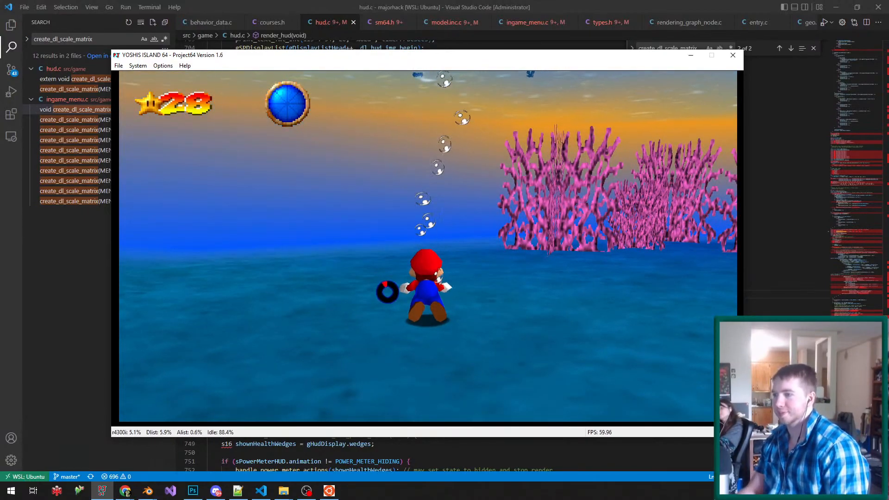
{"action": "key", "text": "F5"}
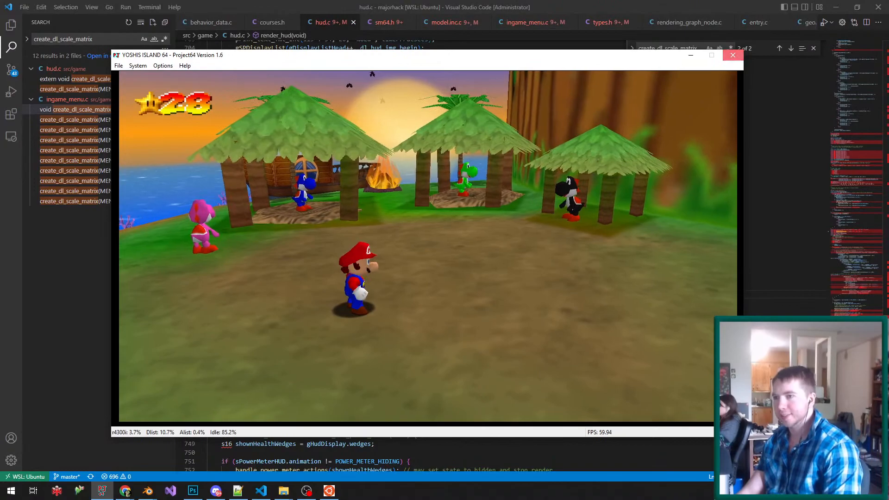
{"action": "left_click", "coordinate": [733, 55]}
- Switch to breathmeter.blend in Blender, enter Edit Mode on the ring plane and display bar.png in the image editor
{"action": "left_click", "coordinate": [198, 447]}
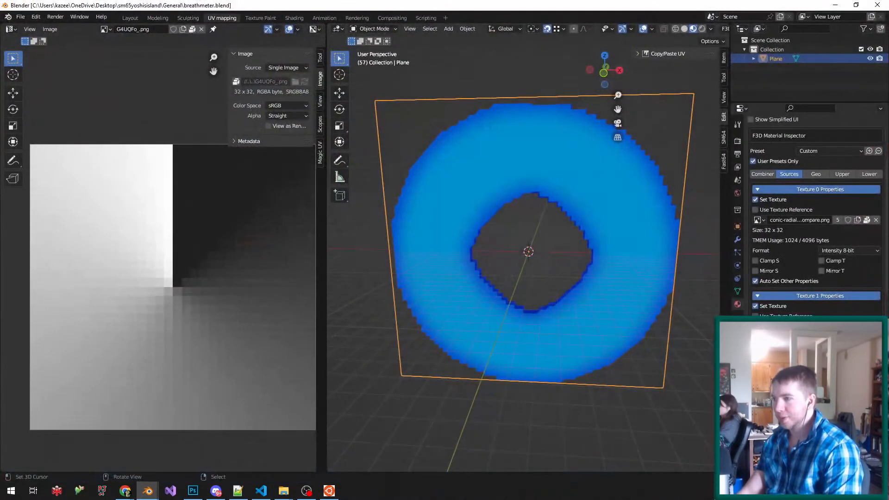
{"action": "key", "text": "Tab"}
{"action": "scroll", "coordinate": [473, 214], "scroll_direction": "down", "scroll_amount": 3}
{"action": "middle_click_drag", "start_coordinate": [473, 215], "coordinate": [524, 217]}
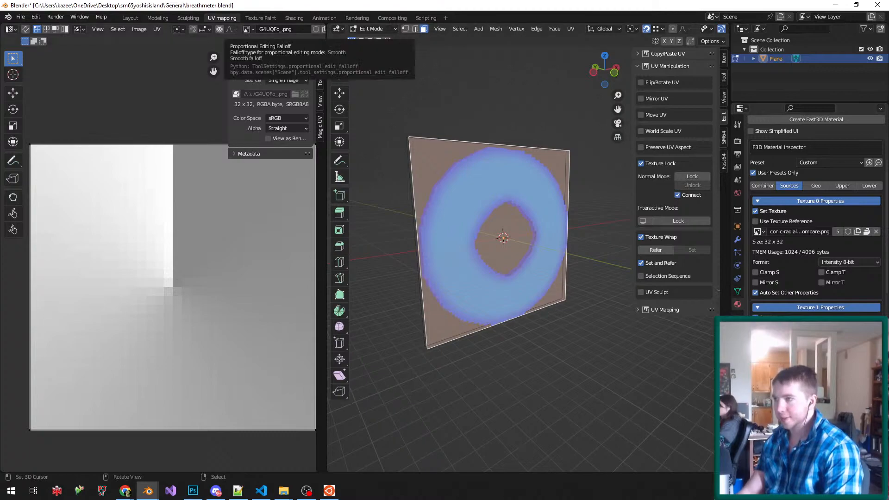
{"action": "left_click", "coordinate": [247, 28]}
{"action": "type", "text": "ba"}
{"action": "key", "text": "Return"}
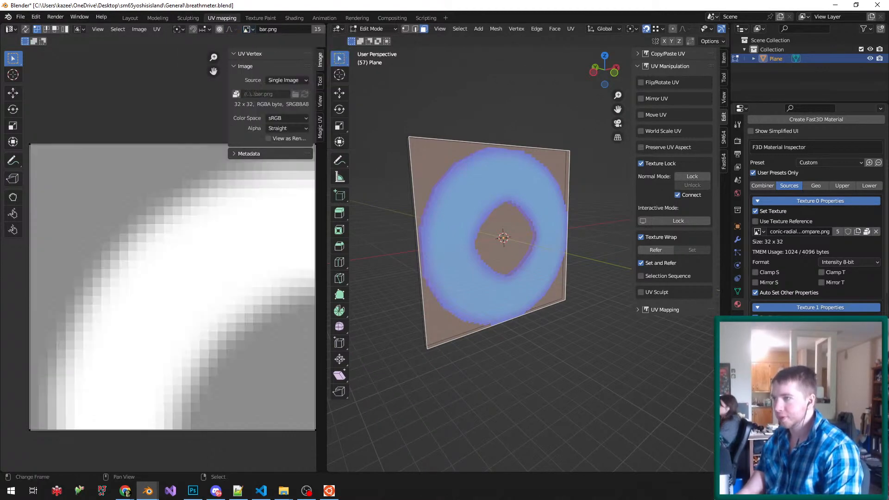
- Return to Object Mode and examine bar.png and the blue ring plane, temporarily hiding the plane
{"action": "key", "text": "Tab"}
{"action": "scroll", "coordinate": [171, 305], "scroll_direction": "up", "scroll_amount": 3}
{"action": "scroll", "coordinate": [119, 182], "scroll_direction": "down", "scroll_amount": 3}
{"action": "scroll", "coordinate": [116, 200], "scroll_direction": "up", "scroll_amount": 2}
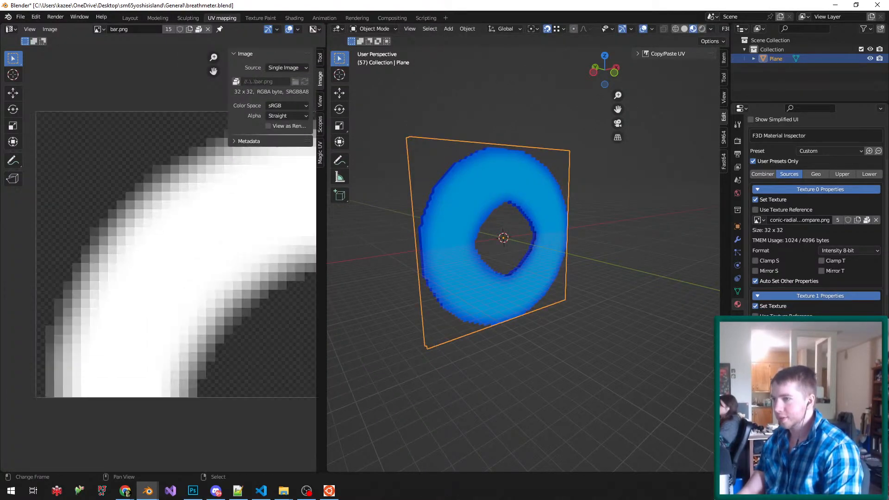
{"action": "middle_click_drag", "start_coordinate": [521, 217], "coordinate": [484, 219]}
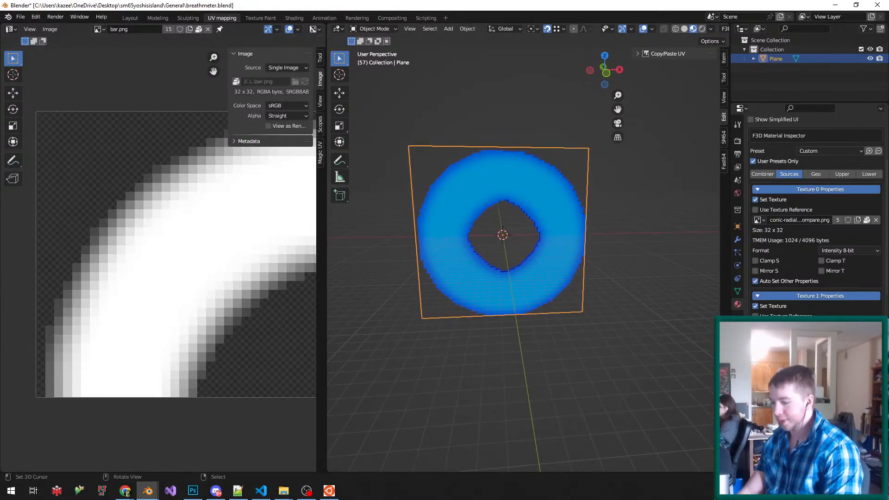
{"action": "key", "text": "h"}
{"action": "key", "text": "alt+h"}
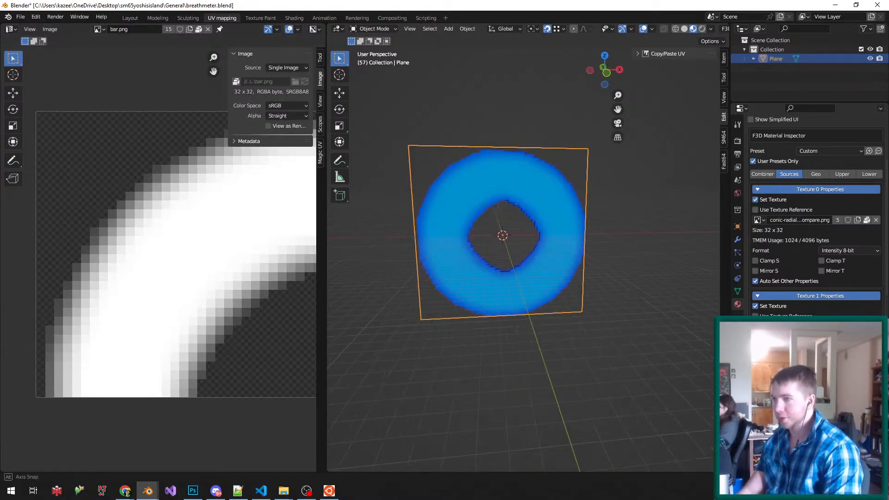
{"action": "middle_click_drag", "start_coordinate": [502, 235], "coordinate": [517, 229]}
{"action": "scroll", "coordinate": [503, 235], "scroll_direction": "up", "scroll_amount": 2}
{"action": "scroll", "coordinate": [816, 208], "scroll_direction": "down", "scroll_amount": 3}
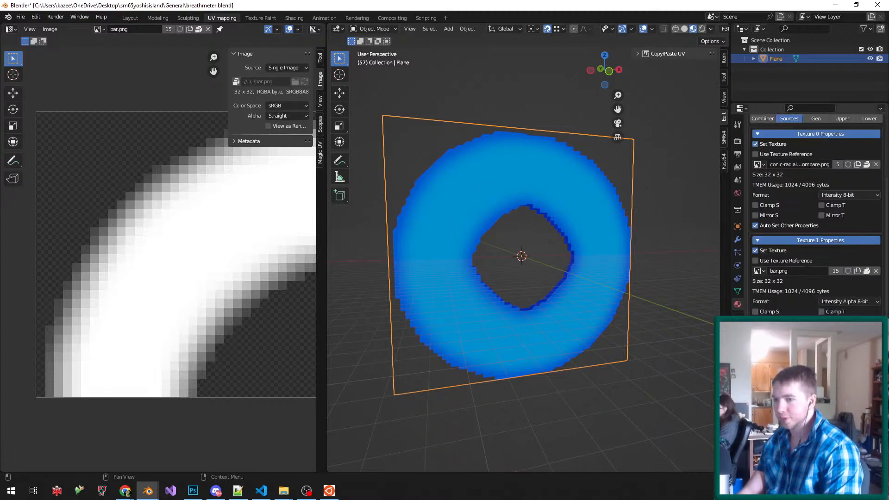
- Check the ring plane in Vertex Paint mode, then leave that mode and save breathmeter.blend
{"action": "mouse_move", "coordinate": [602, 208]}
{"action": "middle_mouse_down"}
{"action": "mouse_move", "coordinate": [544, 213]}
{"action": "mouse_move", "coordinate": [554, 246]}
{"action": "mouse_move", "coordinate": [574, 215]}
{"action": "mouse_move", "coordinate": [506, 204]}
{"action": "mouse_move", "coordinate": [547, 178]}
{"action": "mouse_move", "coordinate": [497, 204]}
{"action": "mouse_move", "coordinate": [501, 176]}
{"action": "mouse_move", "coordinate": [484, 200]}
{"action": "middle_mouse_up"}
{"action": "key", "text": "t"}
{"action": "key", "text": "z"}
{"action": "key", "text": "v"}
{"action": "key", "text": "z"}
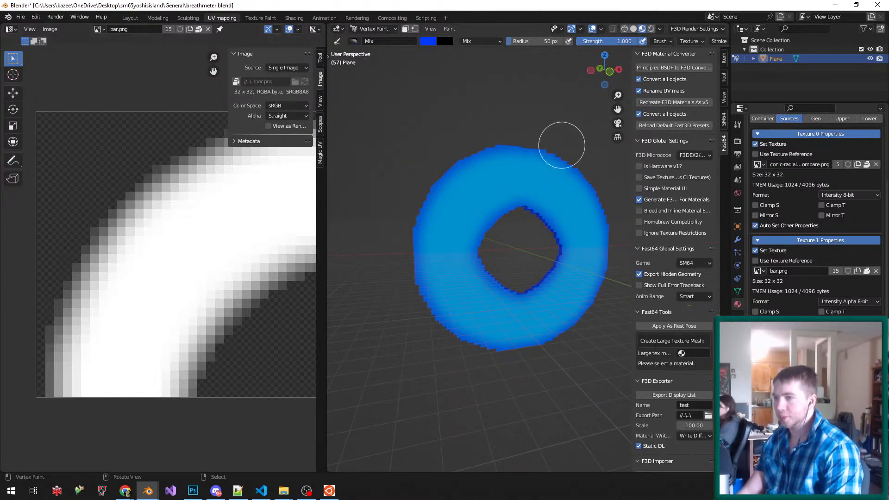
{"action": "key", "text": "ctrl+Tab"}
{"action": "key", "text": "ctrl+s"}
- Switch to the Blender window holding C11.blend, select the horned tower mesh and enter Edit Mode
{"action": "key", "text": "alt+Tab"}
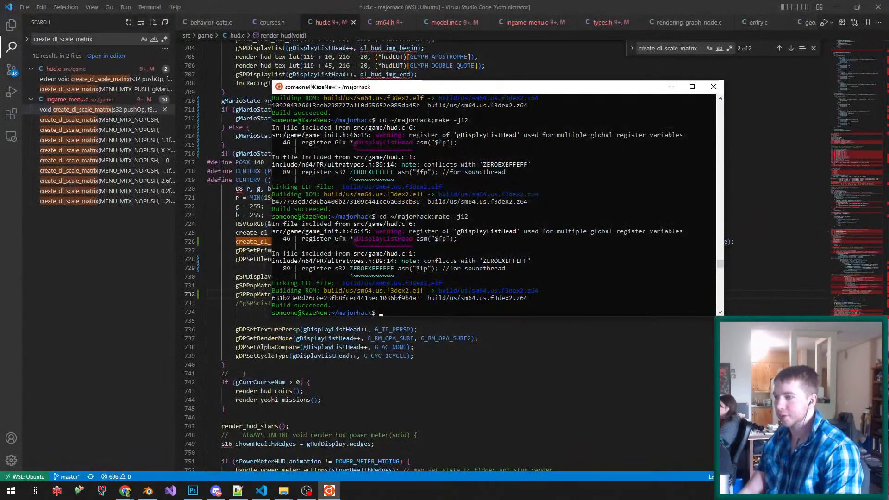
{"action": "left_click", "coordinate": [148, 491]}
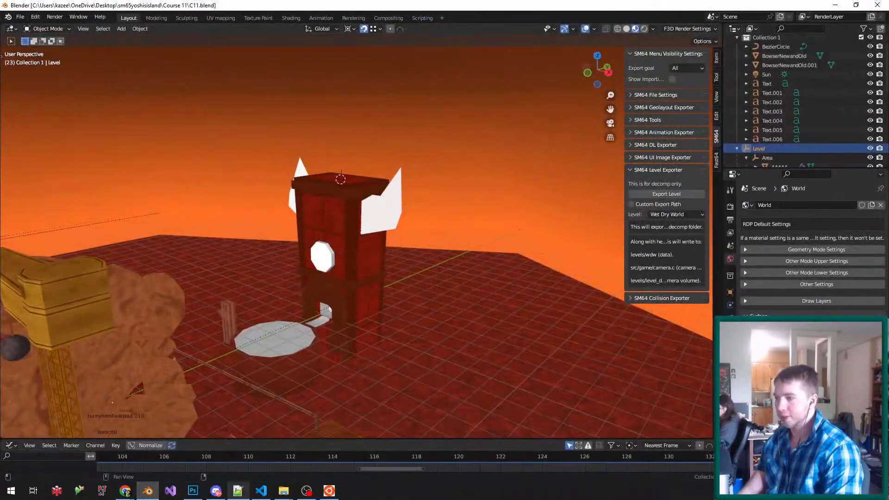
{"action": "left_click", "coordinate": [216, 490]}
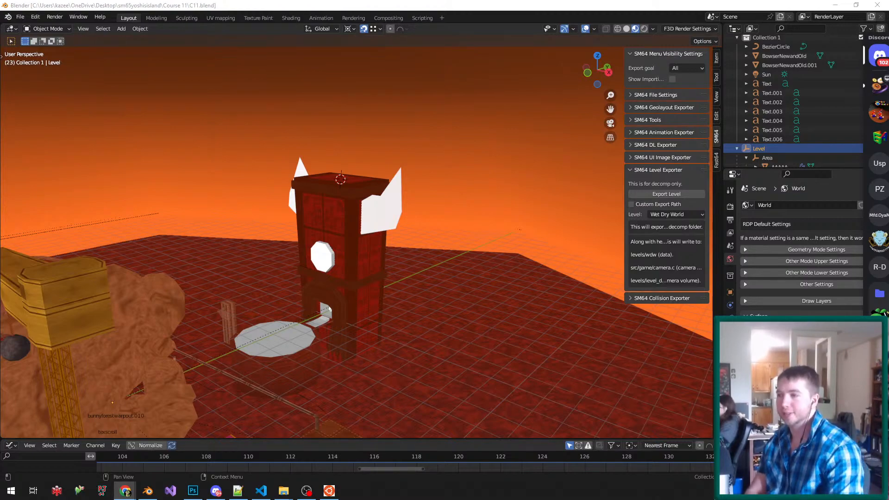
{"action": "scroll", "coordinate": [237, 261], "scroll_direction": "up", "scroll_amount": 3}
{"action": "middle_click", "coordinate": [237, 262]}
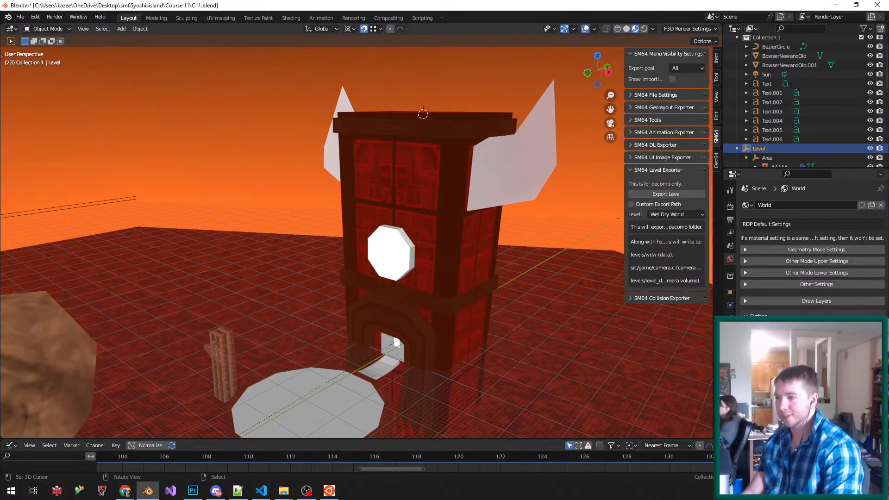
{"action": "right_click", "coordinate": [389, 250]}
{"action": "key", "text": "Tab"}
- Move the doorway arch's upper inner corner vertex about -38.24 along Y to the white room's corner, and save C11.blend
{"action": "middle_click_drag", "start_coordinate": [315, 250], "coordinate": [385, 251]}
{"action": "scroll", "coordinate": [379, 250], "scroll_direction": "down", "scroll_amount": 1}
{"action": "scroll", "coordinate": [402, 352], "scroll_direction": "up", "scroll_amount": 5}
{"action": "scroll", "coordinate": [408, 260], "scroll_direction": "up", "scroll_amount": 3}
{"action": "middle_click_drag", "start_coordinate": [454, 245], "coordinate": [296, 194]}
{"action": "right_click", "coordinate": [389, 241]}
{"action": "scroll", "coordinate": [413, 255], "scroll_direction": "up", "scroll_amount": 2}
{"action": "scroll", "coordinate": [297, 194], "scroll_direction": "up", "scroll_amount": 3}
{"action": "key", "text": "ctrl+Tab"}
{"action": "left_click", "coordinate": [234, 137]}
{"action": "right_click", "coordinate": [402, 220]}
{"action": "middle_click_drag", "start_coordinate": [402, 220], "coordinate": [486, 246]}
{"action": "right_click", "coordinate": [425, 248]}
{"action": "scroll", "coordinate": [235, 265], "scroll_direction": "up", "scroll_amount": 4}
{"action": "scroll", "coordinate": [467, 292], "scroll_direction": "up", "scroll_amount": 3}
{"action": "scroll", "coordinate": [357, 236], "scroll_direction": "down", "scroll_amount": 2}
{"action": "middle_click_drag", "start_coordinate": [361, 176], "coordinate": [333, 324], "text": "shift"}
{"action": "scroll", "coordinate": [357, 236], "scroll_direction": "up", "scroll_amount": 3}
{"action": "key", "text": "g"}
{"action": "key", "text": "y"}
{"action": "left_click", "coordinate": [376, 165]}
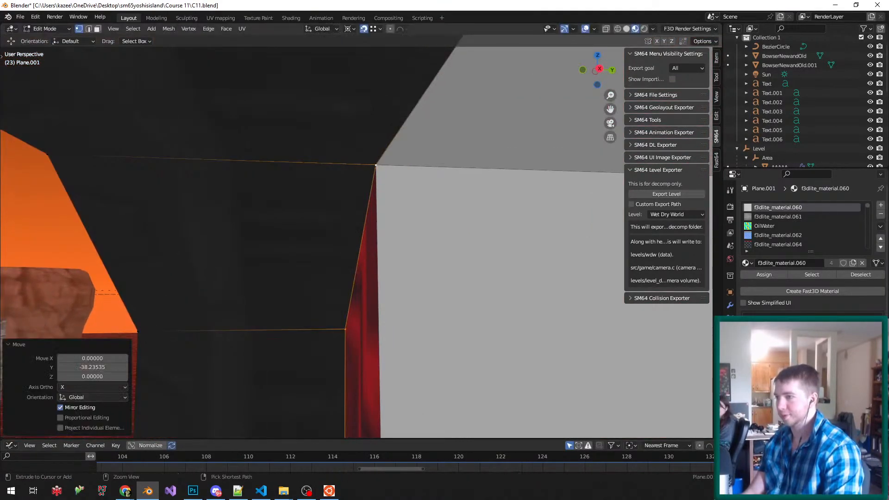
{"action": "key", "text": "ctrl+s"}
{"action": "middle_click_drag", "start_coordinate": [376, 195], "coordinate": [481, 181]}
{"action": "scroll", "coordinate": [482, 180], "scroll_direction": "down", "scroll_amount": 3}
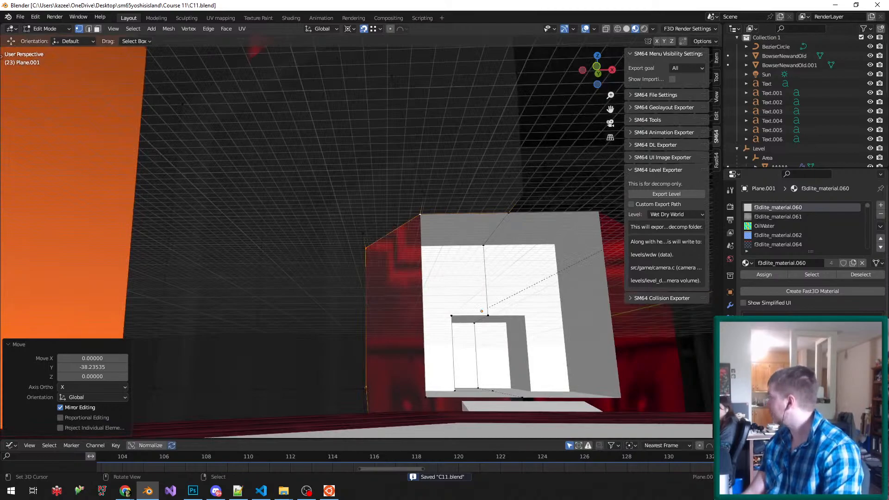
- Open the Boswersymbol.png attachment from Discord in the browser and examine the emblem enlarged
{"action": "left_click", "coordinate": [215, 491]}
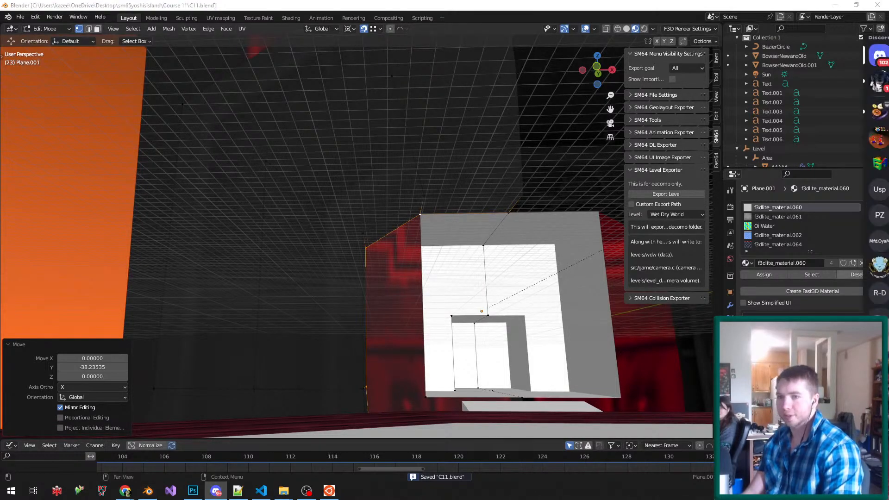
{"action": "left_click", "coordinate": [879, 81]}
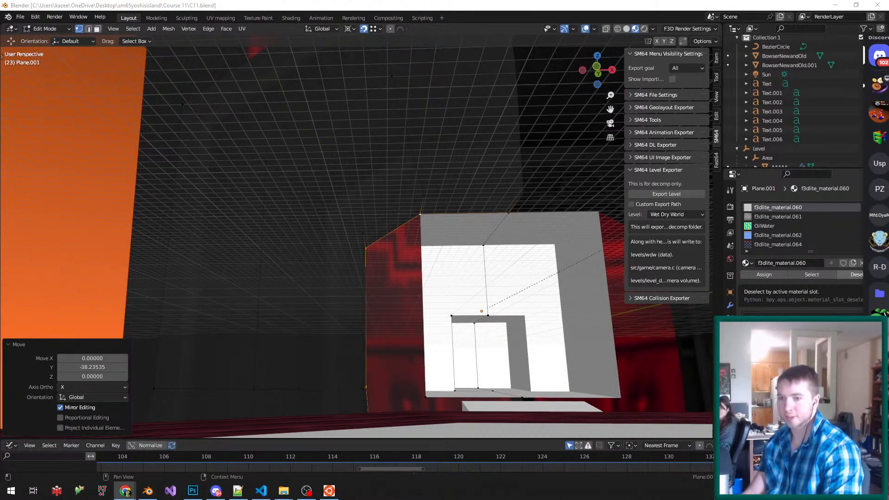
{"action": "scroll", "coordinate": [445, 265], "scroll_direction": "up", "scroll_amount": 9, "text": "ctrl"}
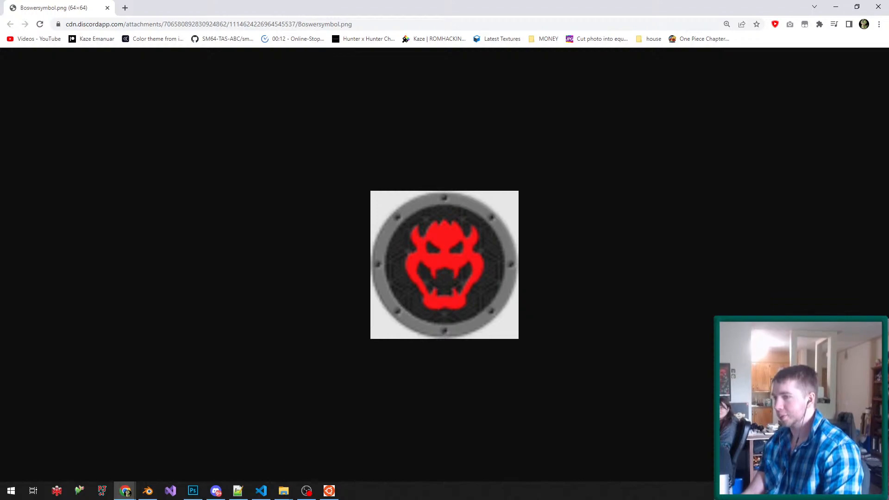
{"action": "scroll", "coordinate": [445, 264], "scroll_direction": "down", "scroll_amount": 2, "text": "ctrl"}
{"action": "scroll", "coordinate": [445, 265], "scroll_direction": "down", "scroll_amount": 6, "text": "ctrl"}
{"action": "scroll", "coordinate": [445, 264], "scroll_direction": "up", "scroll_amount": 8, "text": "ctrl"}
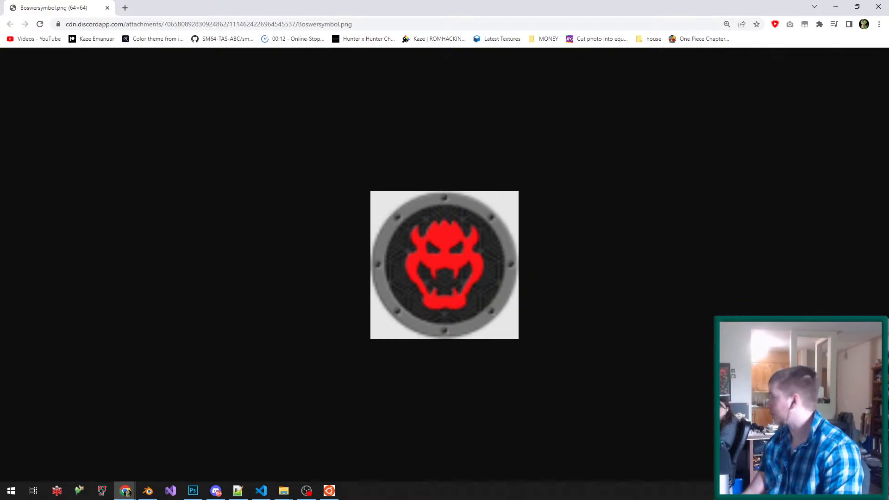
- Back in Blender, select the white entrance room's side wall and adjoining ceiling faces, and switch to the UV mapping workspace
{"action": "key", "text": "alt+Tab"}
{"action": "middle_click_drag", "start_coordinate": [444, 250], "coordinate": [399, 250]}
{"action": "scroll", "coordinate": [399, 250], "scroll_direction": "up", "scroll_amount": 1}
{"action": "key", "text": "ctrl+Tab"}
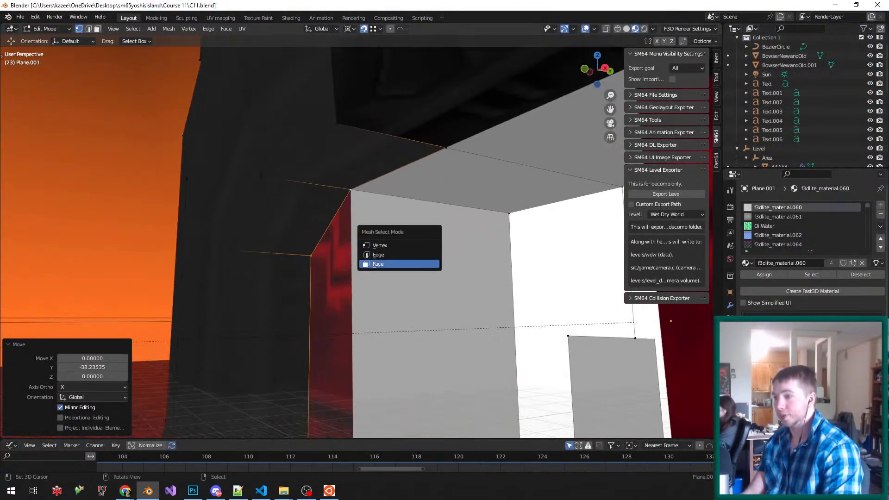
{"action": "left_click", "coordinate": [378, 264]}
{"action": "right_click", "coordinate": [398, 259]}
{"action": "right_click", "coordinate": [463, 190], "text": "shift"}
{"action": "middle_click_drag", "start_coordinate": [463, 190], "coordinate": [507, 236]}
{"action": "scroll", "coordinate": [538, 355], "scroll_direction": "up", "scroll_amount": 3}
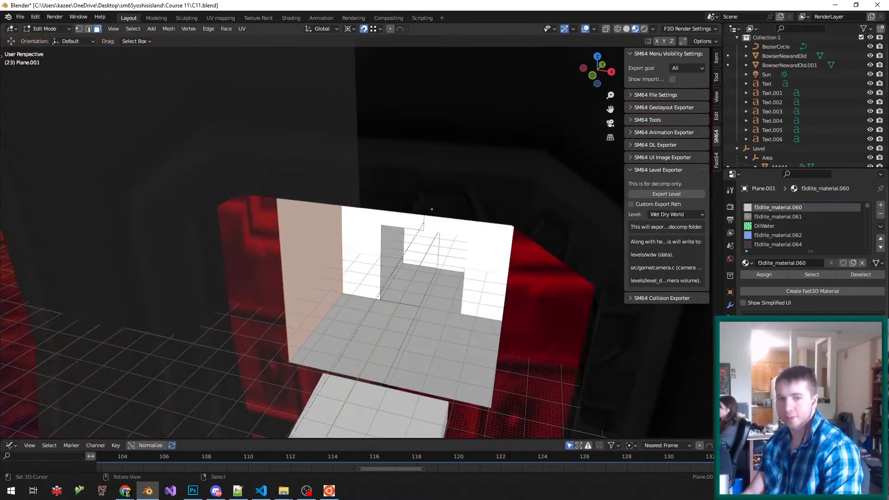
{"action": "middle_click_drag", "start_coordinate": [538, 356], "coordinate": [540, 331]}
{"action": "left_click", "coordinate": [221, 18]}
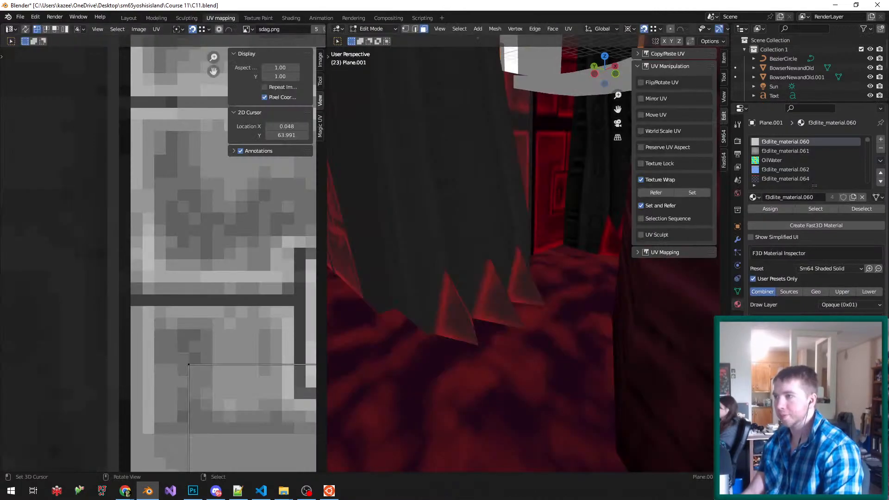
- Add the adjoining half of the entrance room's floor and the inner doorway faces to the selection
{"action": "middle_click_drag", "start_coordinate": [523, 194], "coordinate": [524, 301], "text": "shift"}
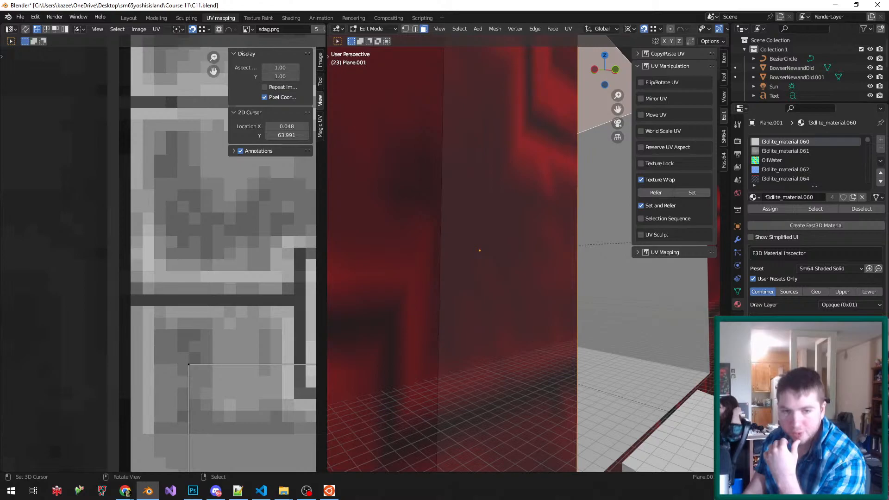
{"action": "scroll", "coordinate": [299, 297], "scroll_direction": "down", "scroll_amount": 5}
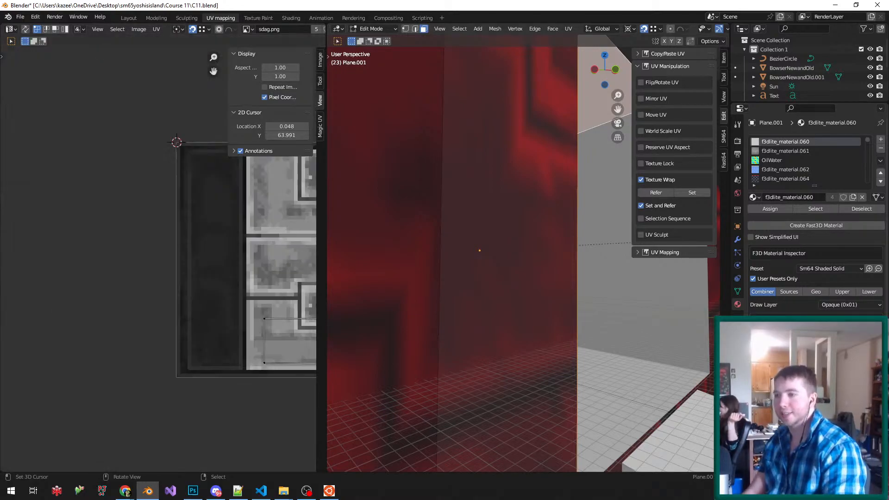
{"action": "scroll", "coordinate": [359, 290], "scroll_direction": "down", "scroll_amount": 3}
{"action": "mouse_move", "coordinate": [509, 260]}
{"action": "middle_mouse_down"}
{"action": "mouse_move", "coordinate": [393, 283]}
{"action": "mouse_move", "coordinate": [523, 254]}
{"action": "middle_mouse_up"}
{"action": "scroll", "coordinate": [393, 283], "scroll_direction": "up", "scroll_amount": 3}
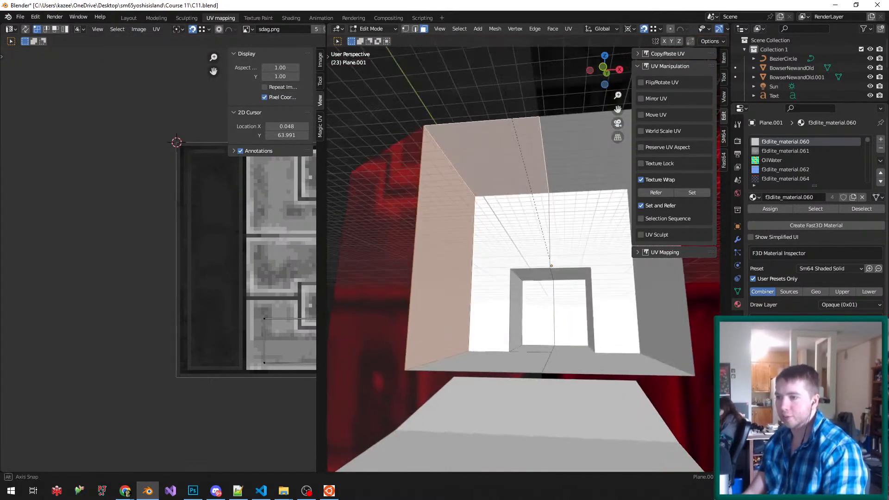
{"action": "scroll", "coordinate": [523, 255], "scroll_direction": "down", "scroll_amount": 3}
{"action": "scroll", "coordinate": [523, 255], "scroll_direction": "up", "scroll_amount": 2}
{"action": "key", "text": "z"}
{"action": "key", "text": "alt+z"}
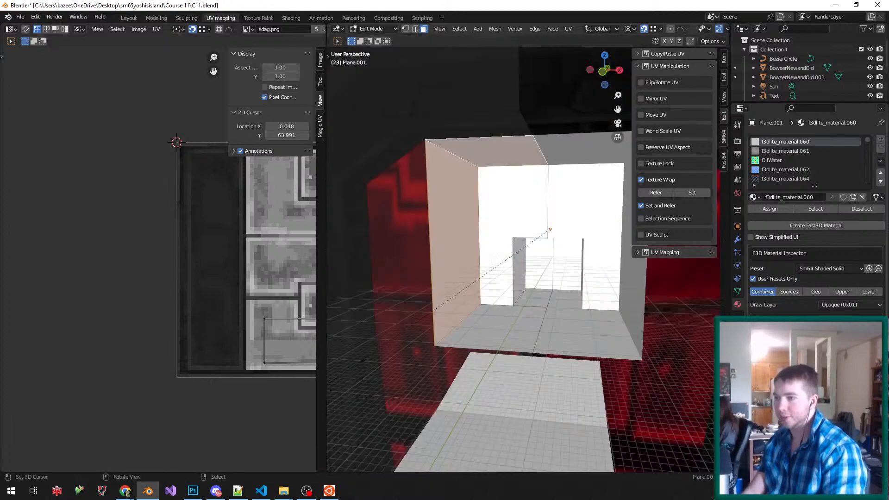
{"action": "right_click", "coordinate": [496, 328], "text": "shift"}
{"action": "right_click", "coordinate": [532, 298], "text": "shift"}
{"action": "right_click", "coordinate": [538, 266], "text": "shift"}
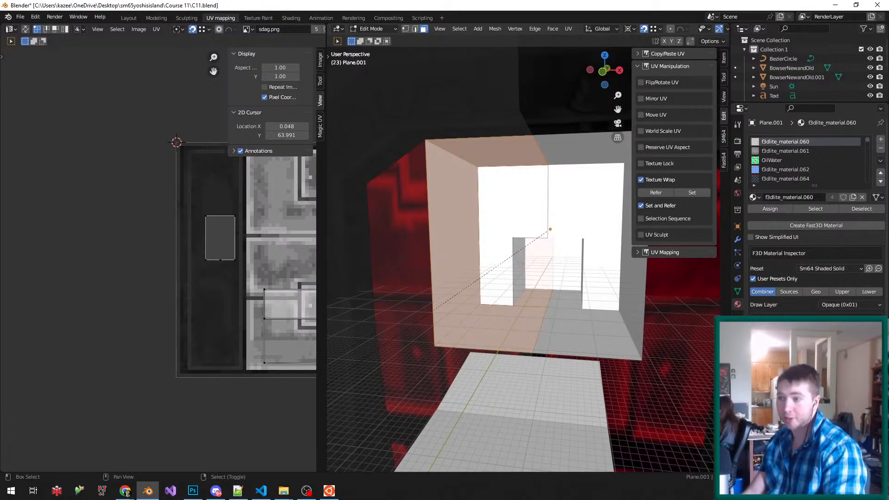
- Box-select the remaining back wall and inner doorway faces on the same half of the room into the selection
{"action": "key", "text": "b"}
{"action": "left_click_drag", "start_coordinate": [510, 263], "coordinate": [500, 252]}
{"action": "middle_click_drag", "start_coordinate": [510, 263], "coordinate": [518, 246]}
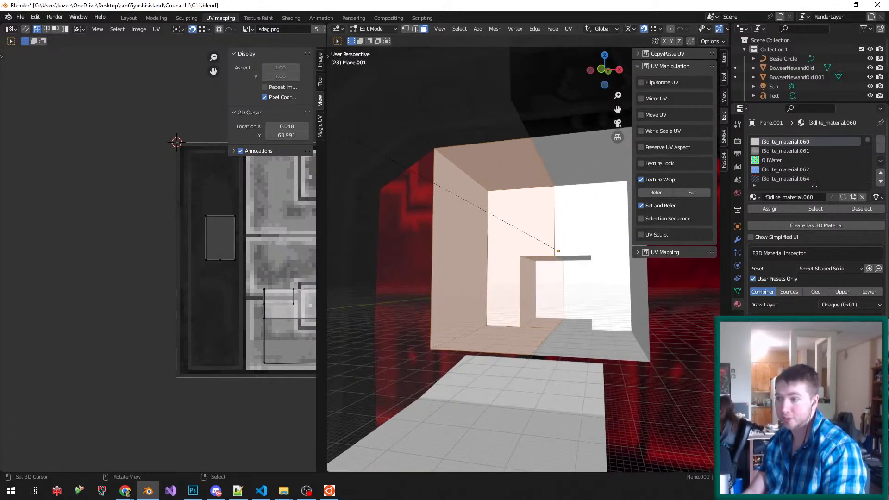
{"action": "scroll", "coordinate": [542, 267], "scroll_direction": "up", "scroll_amount": 1}
{"action": "key", "text": "b"}
{"action": "left_click_drag", "start_coordinate": [542, 267], "coordinate": [551, 279]}
{"action": "scroll", "coordinate": [547, 273], "scroll_direction": "down", "scroll_amount": 3}
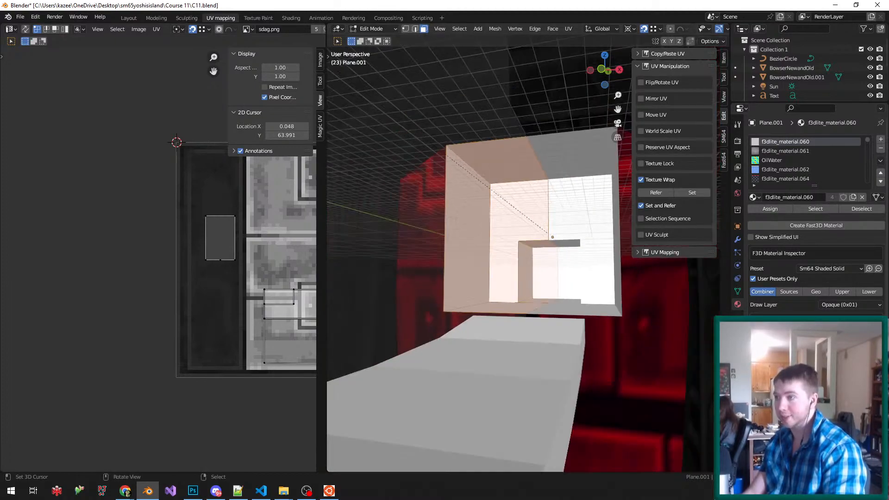
{"action": "middle_click_drag", "start_coordinate": [552, 237], "coordinate": [556, 215]}
- Create a new Fast3D material for the selected room faces, apply the Vcolor fogged preset and show its texture source settings
{"action": "left_click", "coordinate": [816, 226]}
{"action": "left_click", "coordinate": [829, 269]}
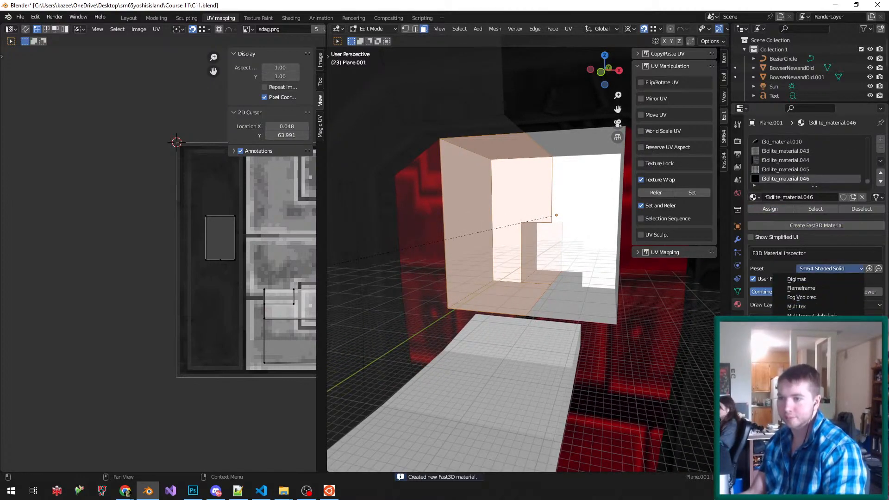
{"action": "left_click", "coordinate": [806, 353]}
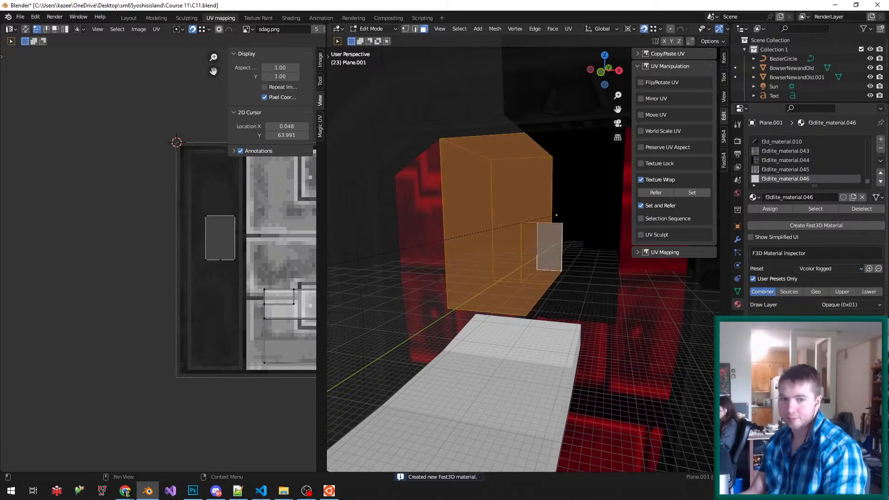
{"action": "scroll", "coordinate": [789, 278], "scroll_direction": "down", "scroll_amount": 1}
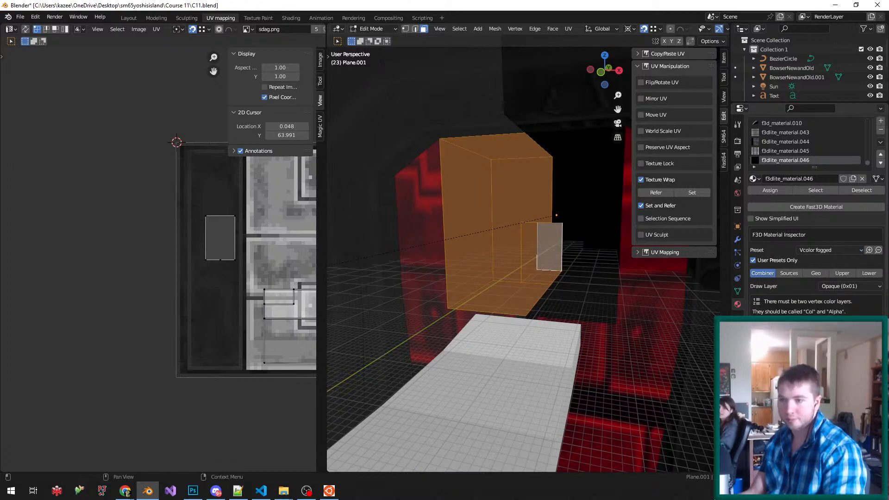
{"action": "left_click", "coordinate": [789, 273]}
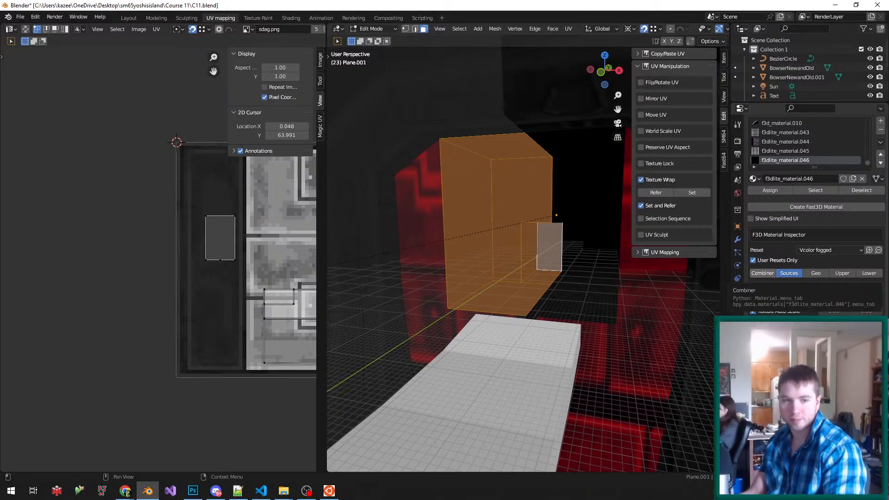
{"action": "scroll", "coordinate": [548, 372], "scroll_direction": "down", "scroll_amount": 7}
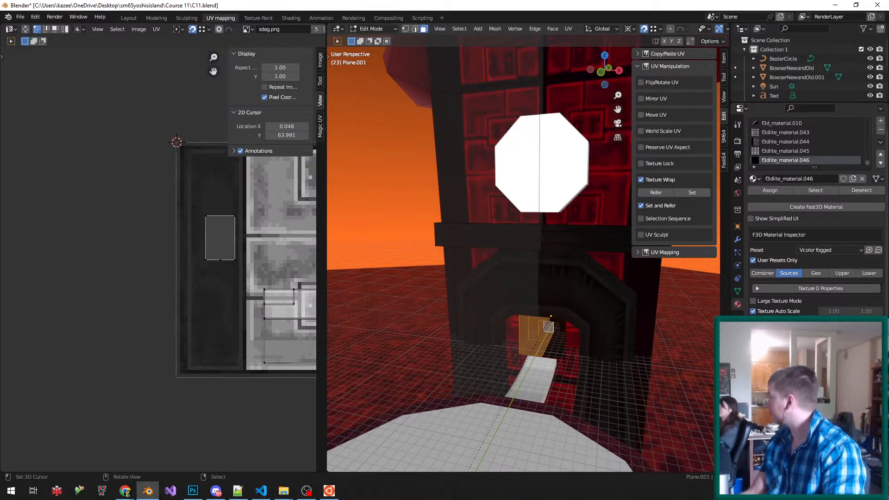
- Expand the new material's Texture 0 properties and browse for its image in the sorted textures metal folder
{"action": "scroll", "coordinate": [523, 260], "scroll_direction": "down", "scroll_amount": 2}
{"action": "scroll", "coordinate": [548, 304], "scroll_direction": "up", "scroll_amount": 5}
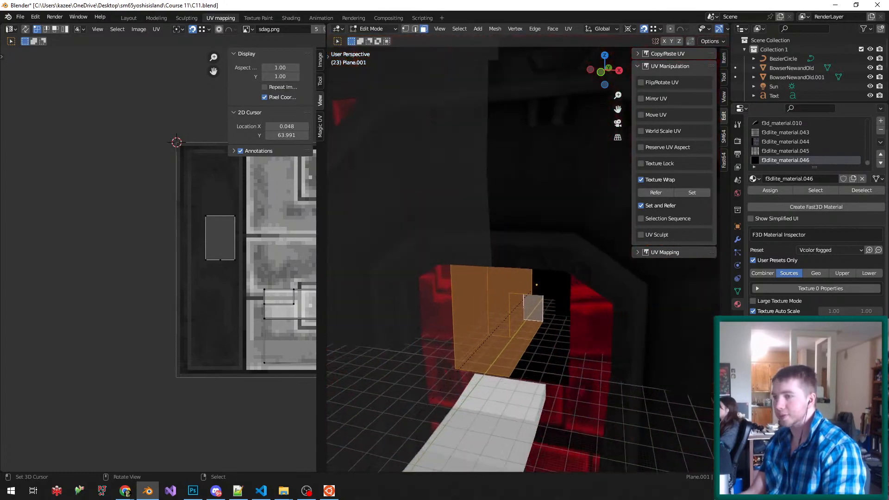
{"action": "middle_click_drag", "start_coordinate": [548, 303], "coordinate": [548, 278]}
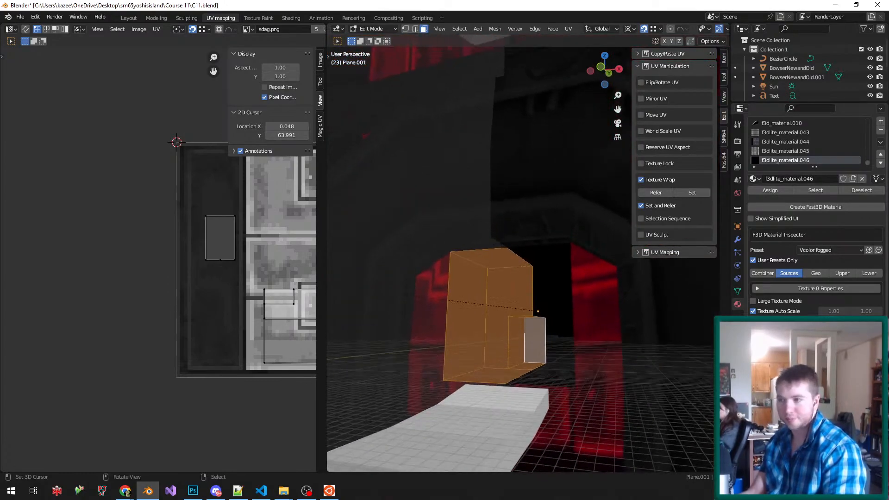
{"action": "left_click", "coordinate": [816, 288]}
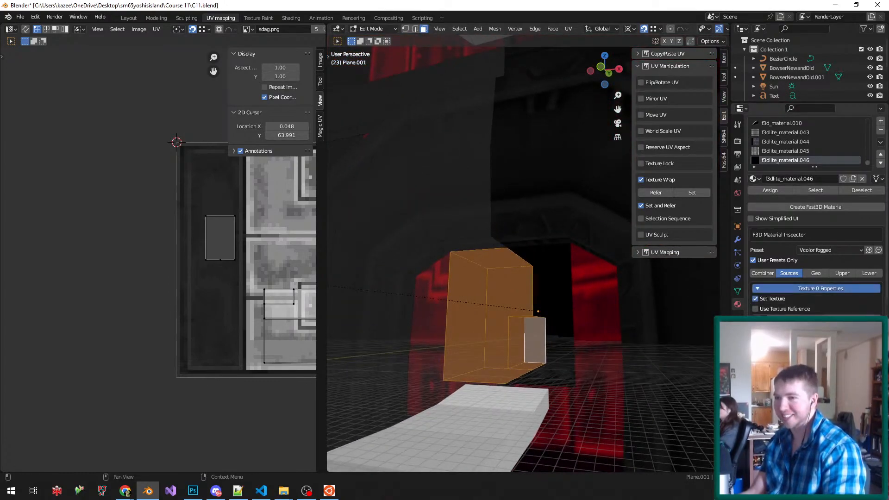
{"action": "left_click", "coordinate": [851, 320]}
{"action": "left_click", "coordinate": [227, 350]}
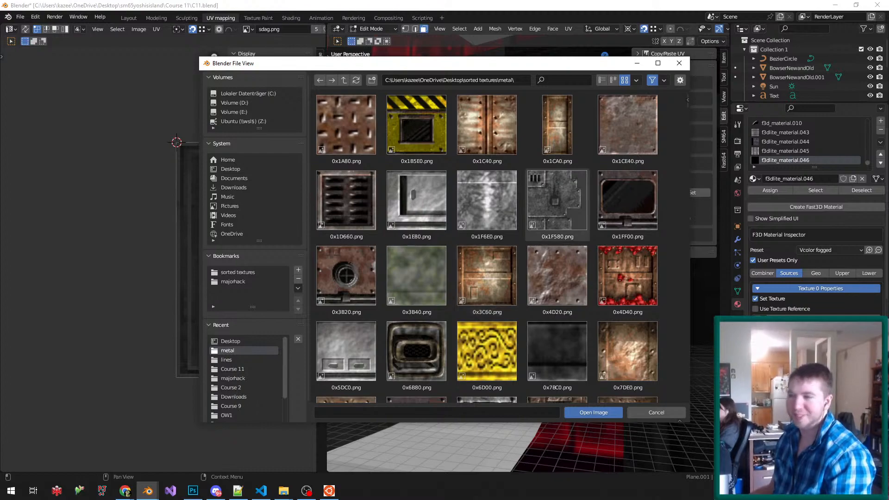
- Look through the metal texture thumbnails for a suitable image for the entrance room walls
{"action": "left_click", "coordinate": [557, 200]}
{"action": "left_click", "coordinate": [487, 200]}
{"action": "scroll", "coordinate": [487, 245], "scroll_direction": "down", "scroll_amount": 3}
{"action": "left_click", "coordinate": [416, 145]}
{"action": "left_click", "coordinate": [487, 164]}
{"action": "scroll", "coordinate": [486, 166], "scroll_direction": "down", "scroll_amount": 3}
{"action": "scroll", "coordinate": [416, 241], "scroll_direction": "down", "scroll_amount": 6}
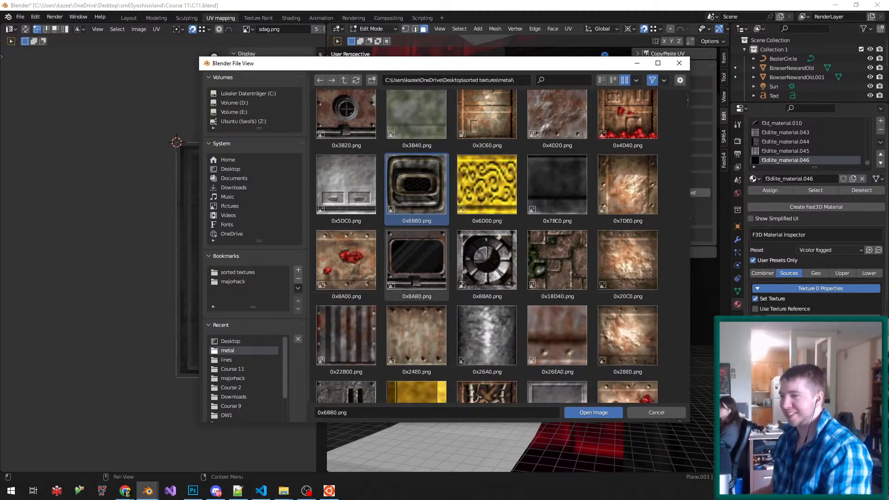
{"action": "left_click", "coordinate": [416, 204]}
{"action": "scroll", "coordinate": [416, 240], "scroll_direction": "down", "scroll_amount": 2}
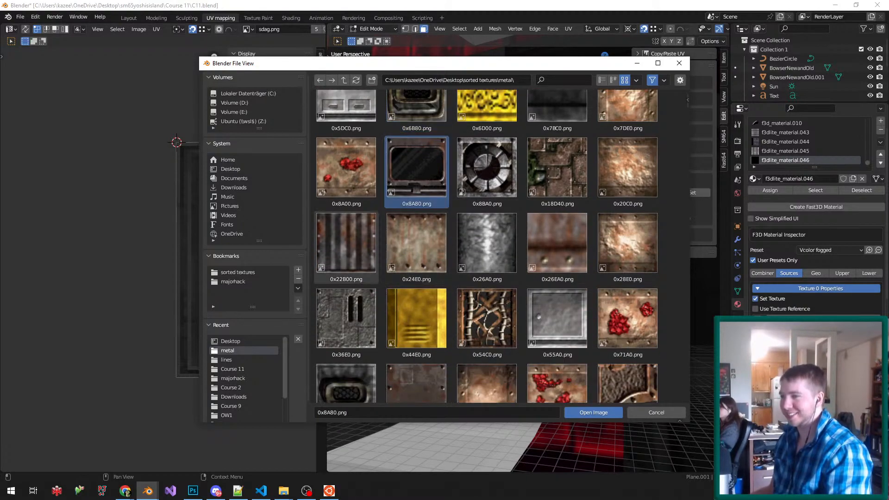
{"action": "left_click", "coordinate": [346, 241]}
{"action": "scroll", "coordinate": [346, 241], "scroll_direction": "down", "scroll_amount": 3}
{"action": "left_click", "coordinate": [416, 263]}
{"action": "left_click", "coordinate": [416, 190]}
{"action": "scroll", "coordinate": [416, 190], "scroll_direction": "down", "scroll_amount": 4}
{"action": "left_click", "coordinate": [346, 190]}
{"action": "left_click", "coordinate": [416, 263]}
{"action": "scroll", "coordinate": [416, 273], "scroll_direction": "down", "scroll_amount": 3}
{"action": "left_click", "coordinate": [416, 283]}
{"action": "scroll", "coordinate": [416, 283], "scroll_direction": "down", "scroll_amount": 4}
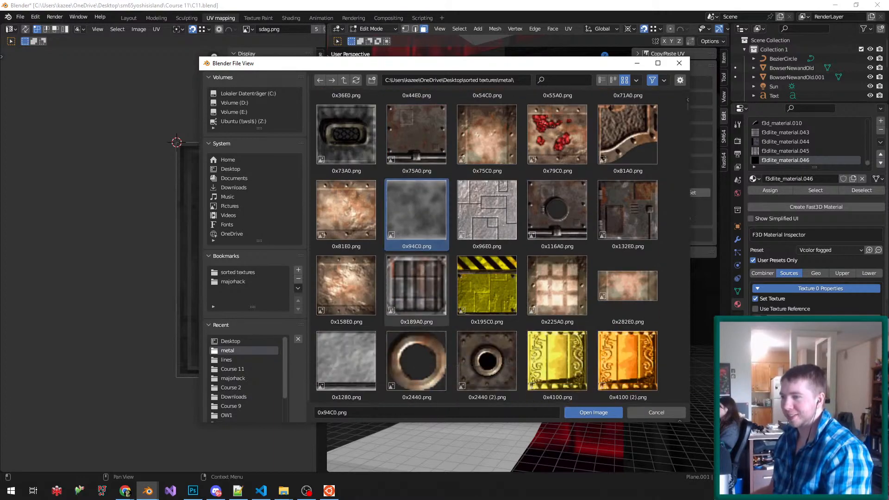
{"action": "left_click", "coordinate": [486, 214]}
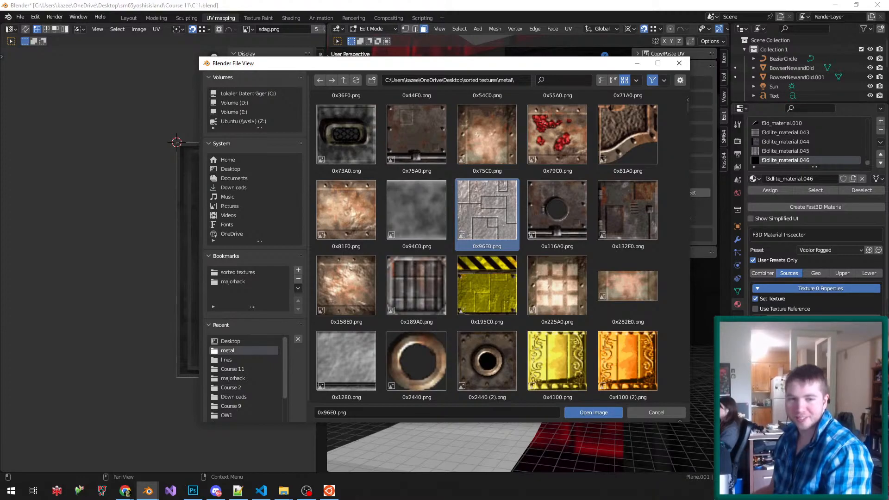
{"action": "scroll", "coordinate": [486, 214], "scroll_direction": "down", "scroll_amount": 5}
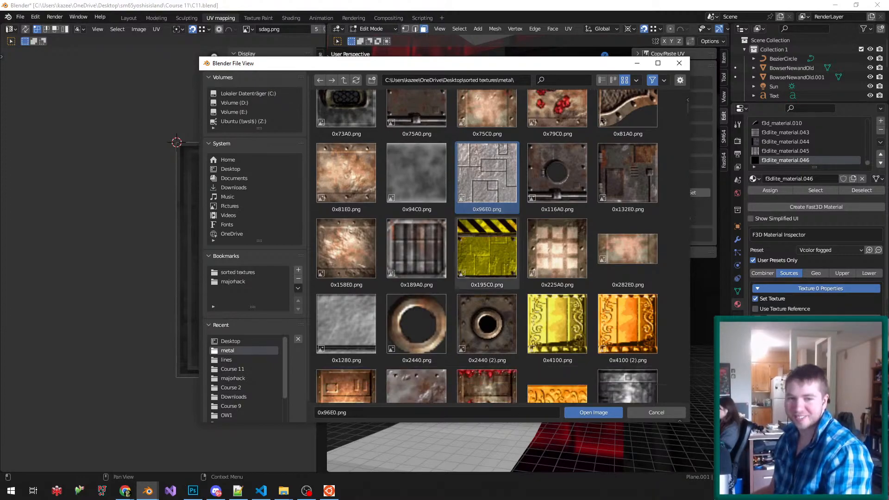
{"action": "left_click", "coordinate": [487, 273]}
{"action": "scroll", "coordinate": [486, 273], "scroll_direction": "down", "scroll_amount": 4}
{"action": "scroll", "coordinate": [487, 273], "scroll_direction": "down", "scroll_amount": 10}
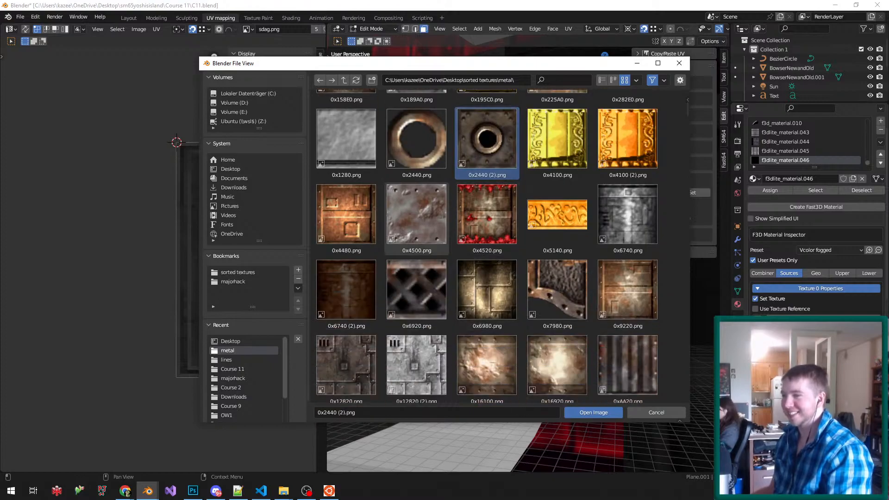
{"action": "left_click", "coordinate": [416, 217]}
{"action": "scroll", "coordinate": [417, 292], "scroll_direction": "down", "scroll_amount": 5}
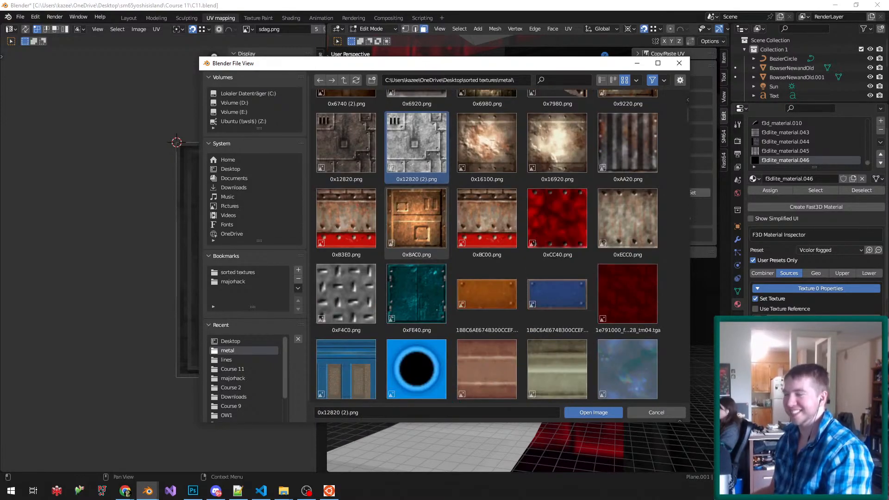
{"action": "left_click", "coordinate": [416, 292]}
{"action": "scroll", "coordinate": [416, 292], "scroll_direction": "down", "scroll_amount": 11}
{"action": "scroll", "coordinate": [486, 246], "scroll_direction": "down", "scroll_amount": 14}
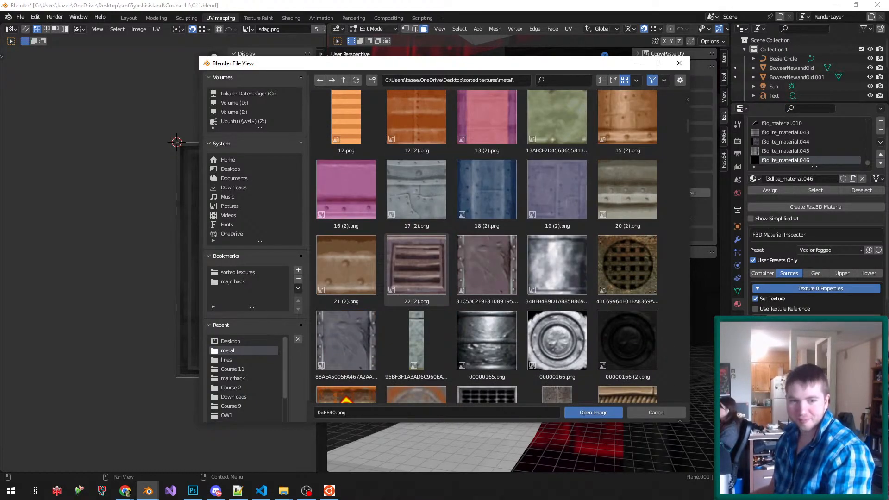
{"action": "scroll", "coordinate": [417, 292], "scroll_direction": "down", "scroll_amount": 3}
{"action": "left_click", "coordinate": [416, 289]}
{"action": "scroll", "coordinate": [417, 290], "scroll_direction": "down", "scroll_amount": 4}
{"action": "left_click", "coordinate": [487, 216]}
{"action": "scroll", "coordinate": [487, 216], "scroll_direction": "down", "scroll_amount": 9}
{"action": "scroll", "coordinate": [486, 273], "scroll_direction": "down", "scroll_amount": 3}
{"action": "left_click", "coordinate": [416, 215]}
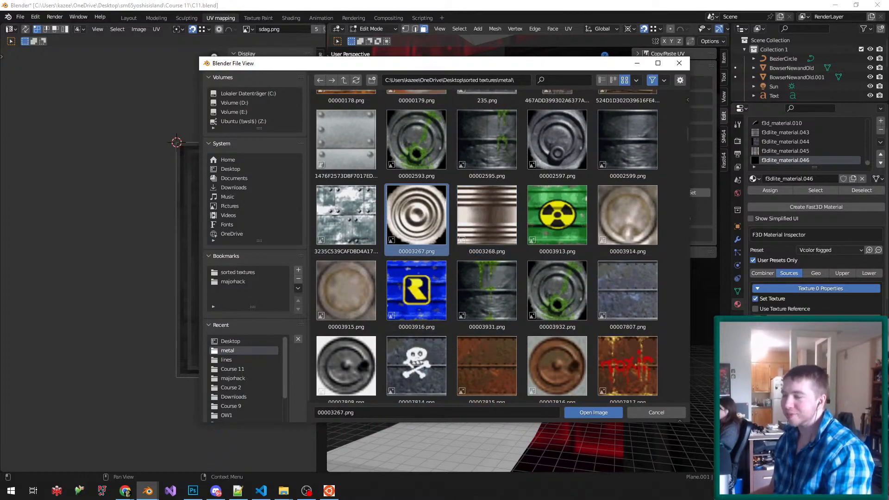
{"action": "left_click", "coordinate": [487, 215]}
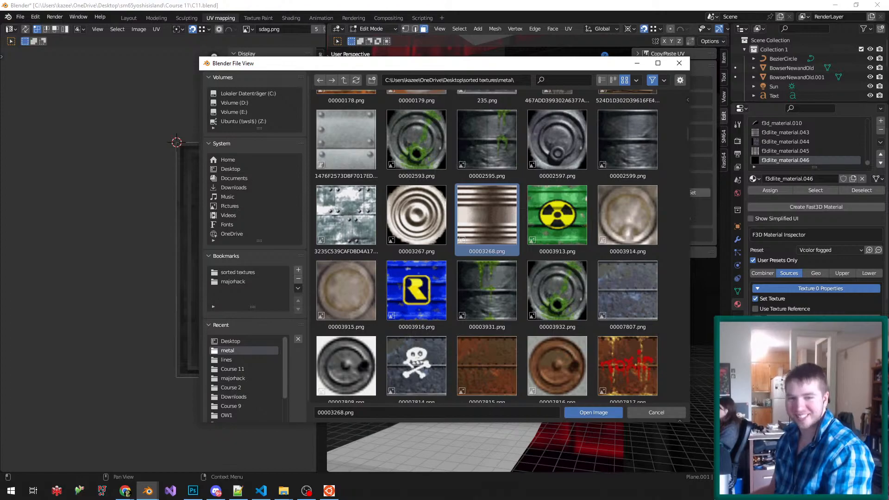
{"action": "scroll", "coordinate": [486, 246], "scroll_direction": "down", "scroll_amount": 5}
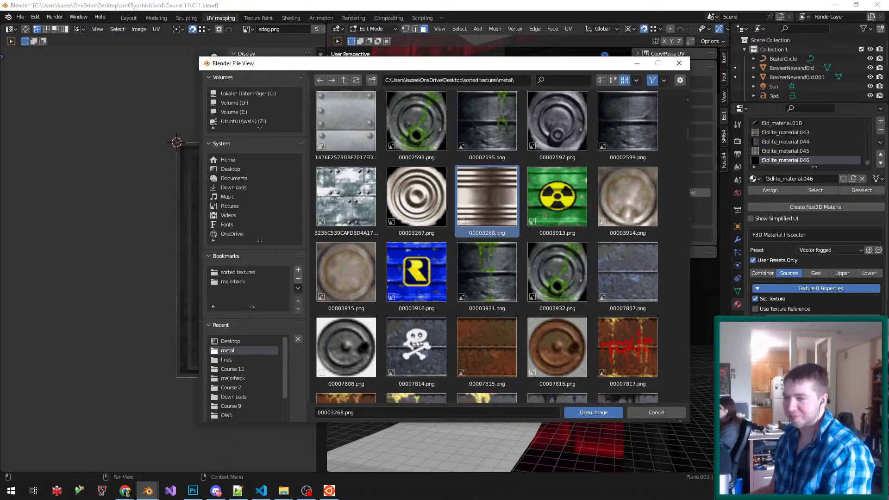
{"action": "scroll", "coordinate": [486, 250], "scroll_direction": "down", "scroll_amount": 4}
{"action": "left_click", "coordinate": [487, 250]}
{"action": "scroll", "coordinate": [486, 250], "scroll_direction": "down", "scroll_amount": 10}
{"action": "left_click", "coordinate": [487, 181]}
{"action": "scroll", "coordinate": [487, 185], "scroll_direction": "down", "scroll_amount": 9}
{"action": "left_click", "coordinate": [486, 199]}
{"action": "scroll", "coordinate": [487, 199], "scroll_direction": "down", "scroll_amount": 4}
{"action": "scroll", "coordinate": [486, 218], "scroll_direction": "down", "scroll_amount": 4}
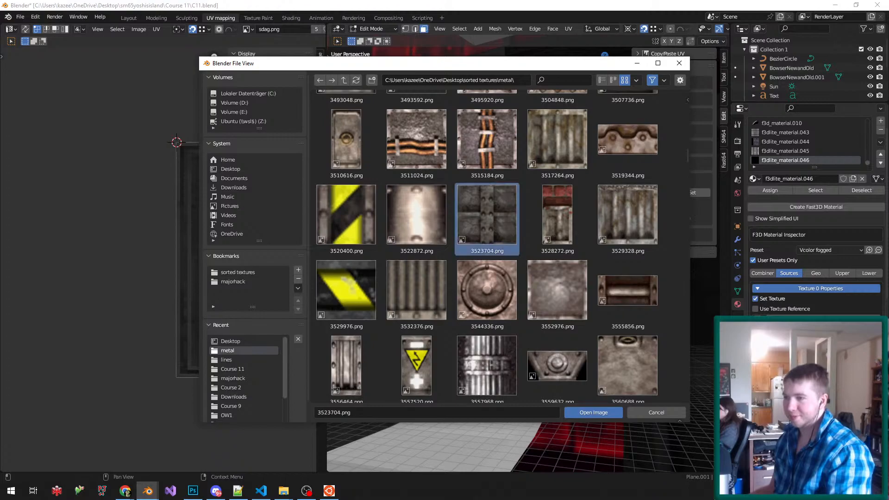
{"action": "scroll", "coordinate": [486, 218], "scroll_direction": "down", "scroll_amount": 7}
{"action": "left_click", "coordinate": [416, 258]}
{"action": "scroll", "coordinate": [416, 258], "scroll_direction": "down", "scroll_amount": 4}
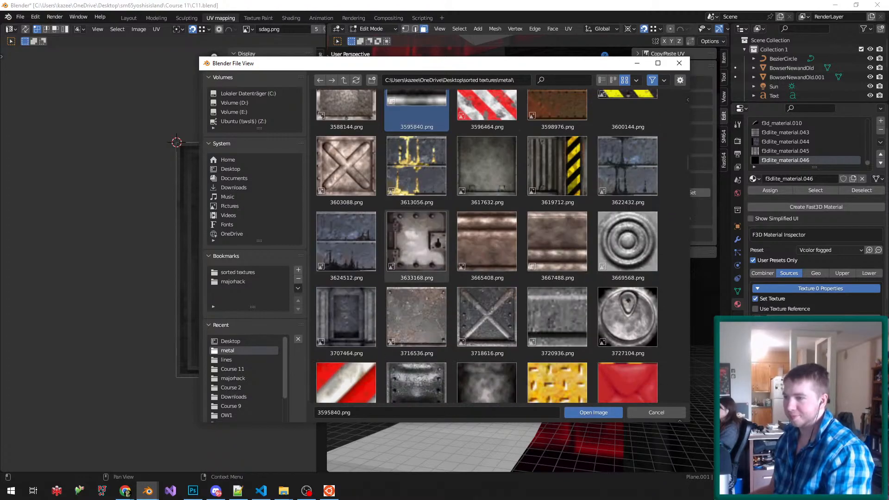
{"action": "left_click", "coordinate": [416, 258]}
{"action": "scroll", "coordinate": [416, 258], "scroll_direction": "down", "scroll_amount": 2}
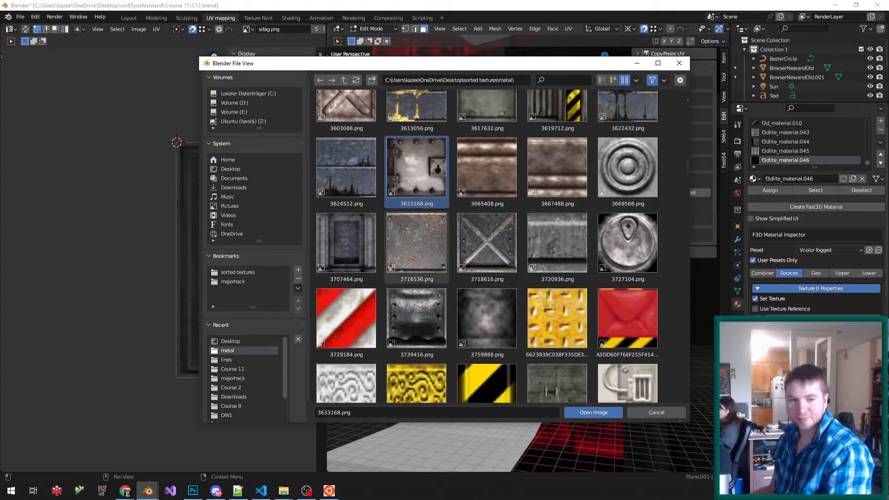
{"action": "scroll", "coordinate": [417, 258], "scroll_direction": "down", "scroll_amount": 2}
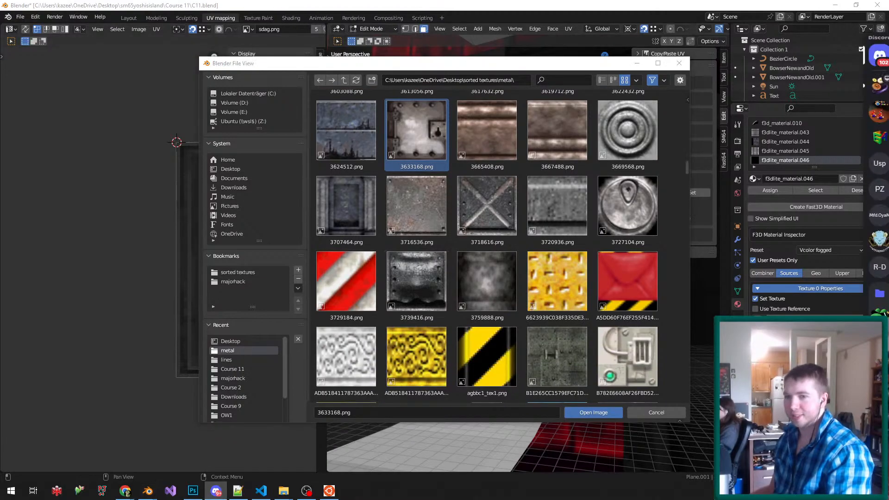
- Switch to Chrome, save the Boswersymbol.png image and open the saved file in Photoshop
{"action": "left_click", "coordinate": [125, 490]}
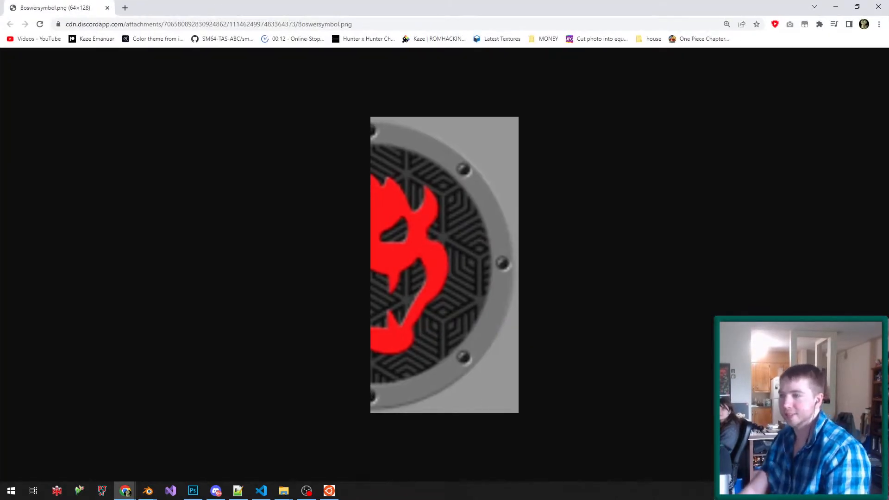
{"action": "key", "text": "ctrl+s"}
{"action": "key", "text": "Return"}
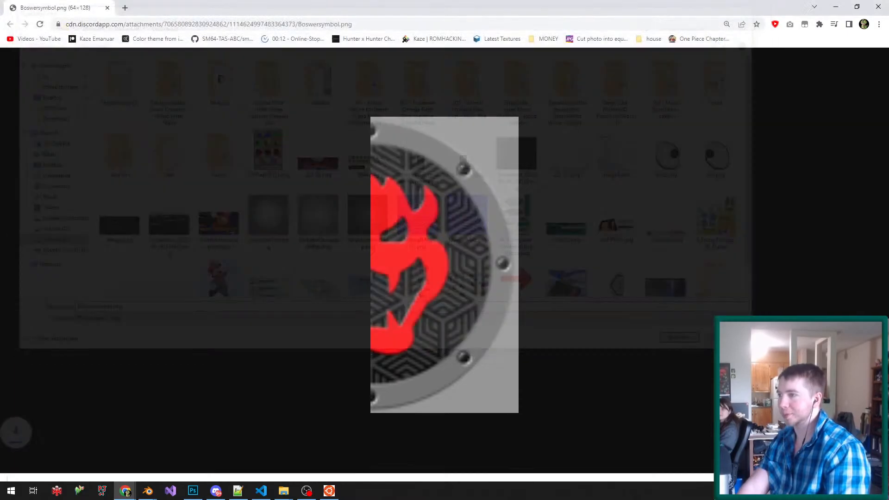
{"action": "left_click", "coordinate": [46, 469]}
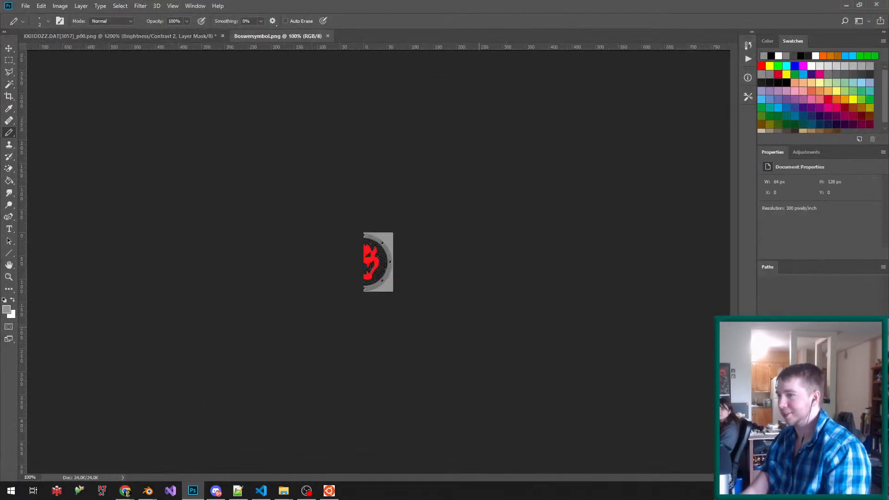
- Resize the Bowser symbol image to a height of 64 pixels, making it 64 × 64 pixels
{"action": "key", "text": "ctrl+0"}
{"action": "key", "text": "ctrl+minus"}
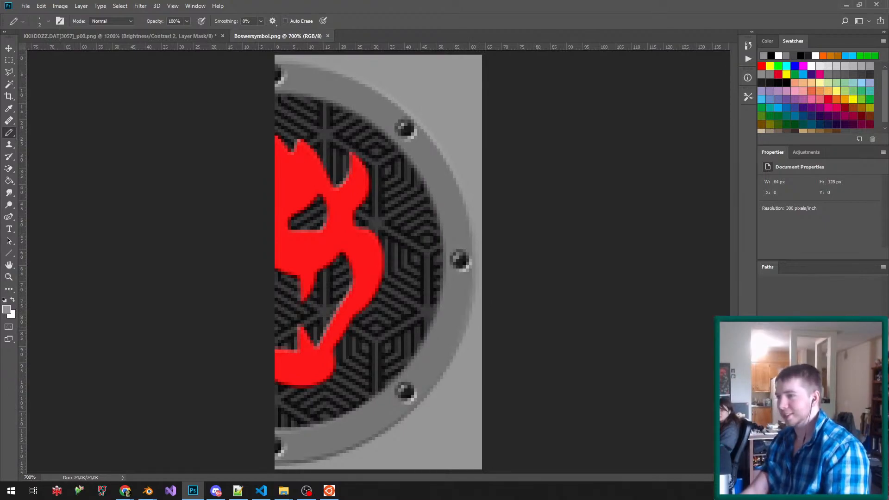
{"action": "key", "text": "h"}
{"action": "key", "text": "ctrl+alt+i"}
{"action": "double_click", "coordinate": [670, 200]}
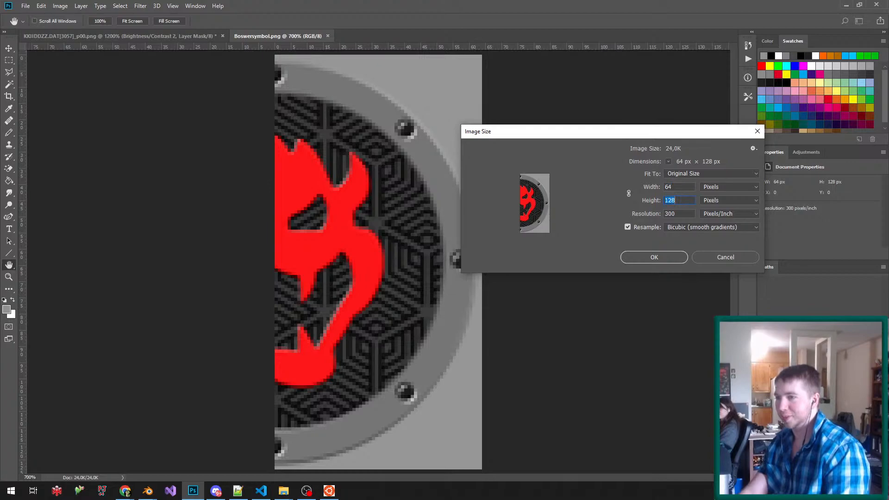
{"action": "type", "text": "64"}
{"action": "key", "text": "Return"}
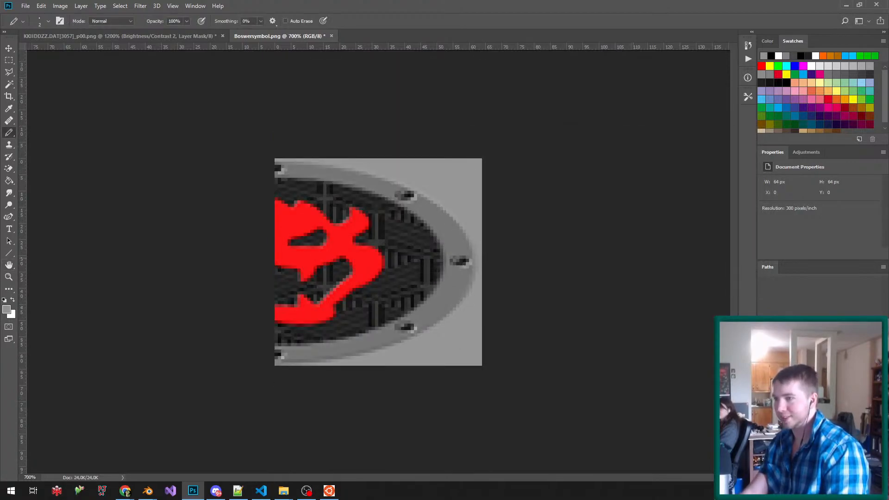
- Open the Indexed Color conversion settings for the resized Bowser symbol image
{"action": "left_click", "coordinate": [81, 5]}
{"action": "mouse_move", "coordinate": [61, 5]}
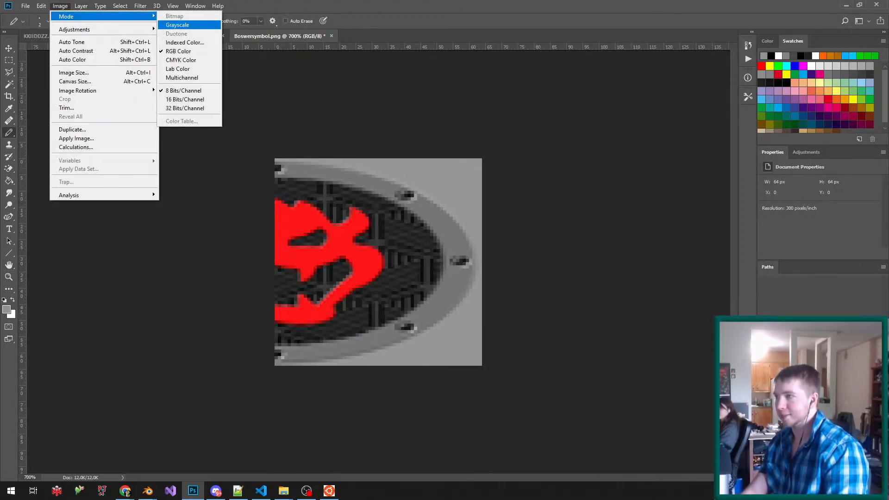
{"action": "left_click", "coordinate": [185, 42]}
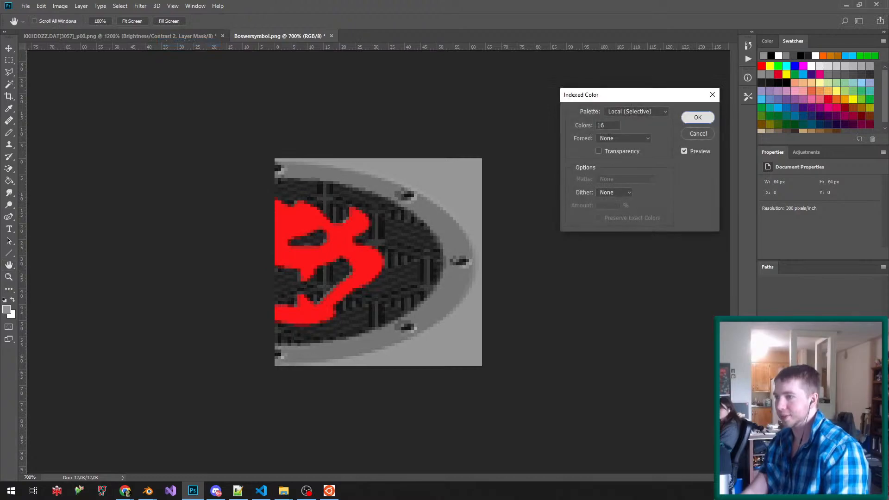
- Convert the image to 16 indexed colors with no dither and export it to the Desktop as Boswersymbol.png
{"action": "left_click", "coordinate": [694, 117]}
{"action": "left_click", "coordinate": [25, 6]}
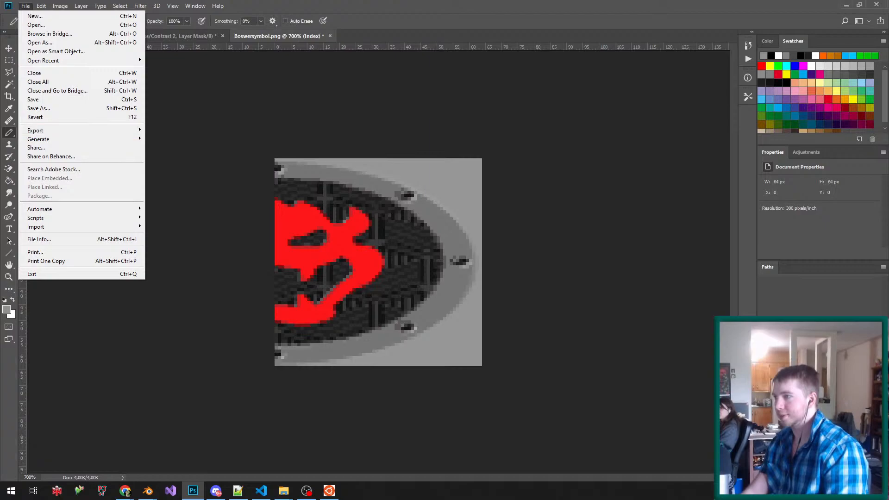
{"action": "left_click", "coordinate": [185, 130]}
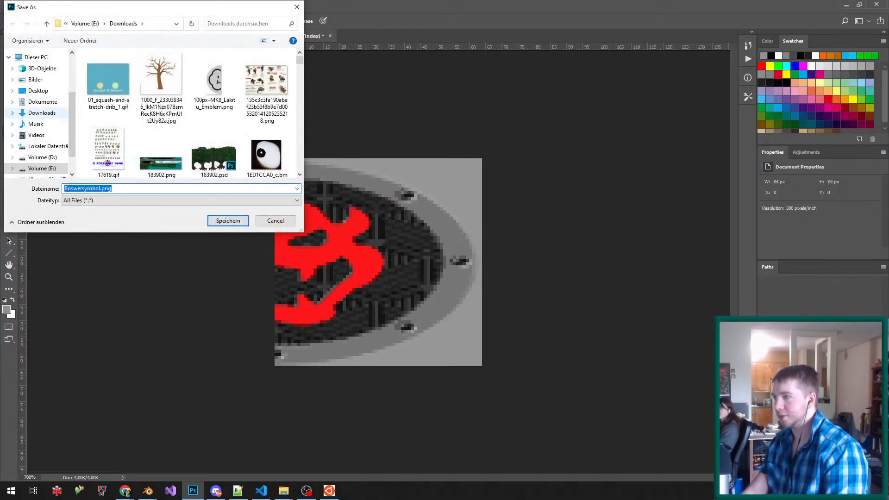
{"action": "left_click", "coordinate": [38, 90]}
{"action": "key", "text": "Return"}
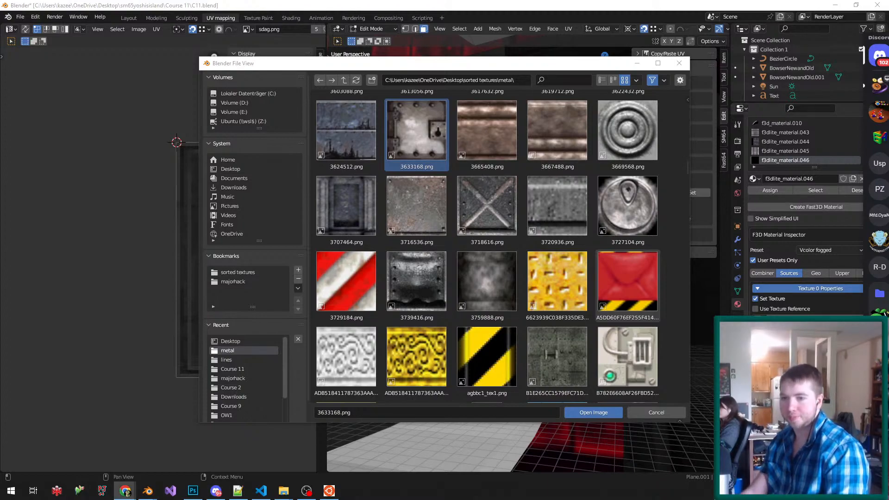
{"action": "left_click", "coordinate": [557, 209]}
{"action": "scroll", "coordinate": [557, 208], "scroll_direction": "down", "scroll_amount": 2}
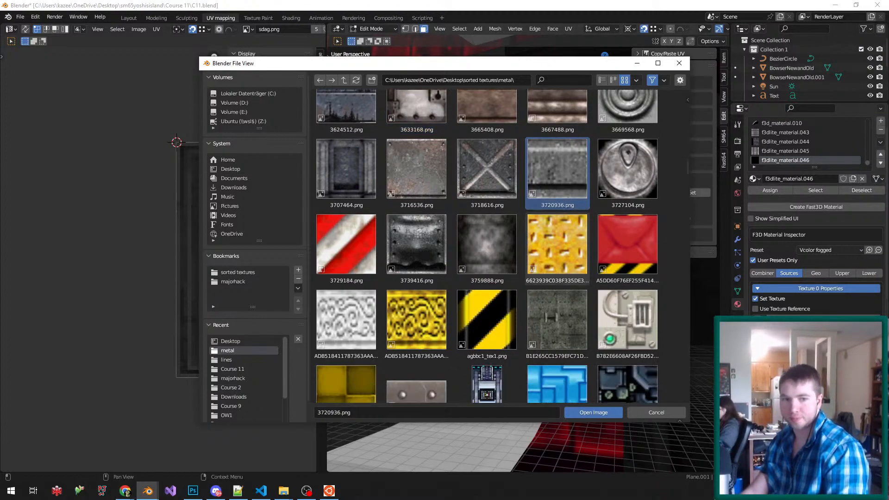
{"action": "left_click", "coordinate": [216, 491]}
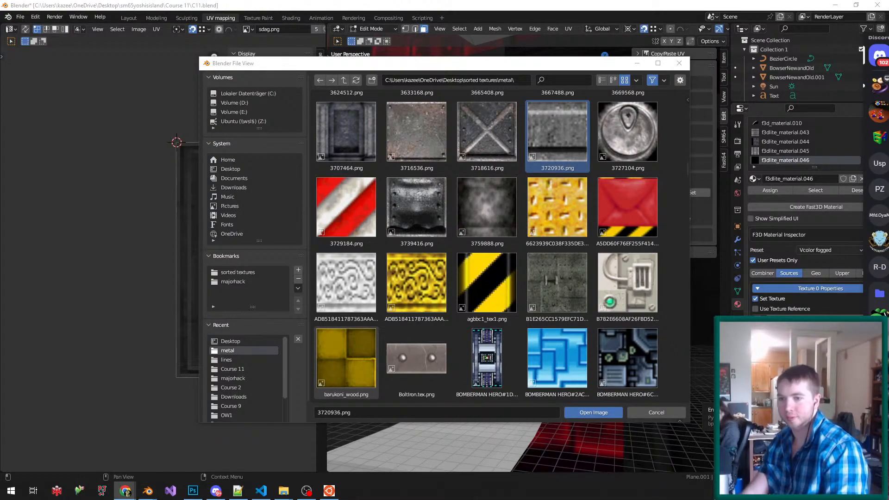
- Switch to Photoshop and resize Boswersymbolfullres.png to 64 x 64 px
{"action": "key", "text": "alt+Tab"}
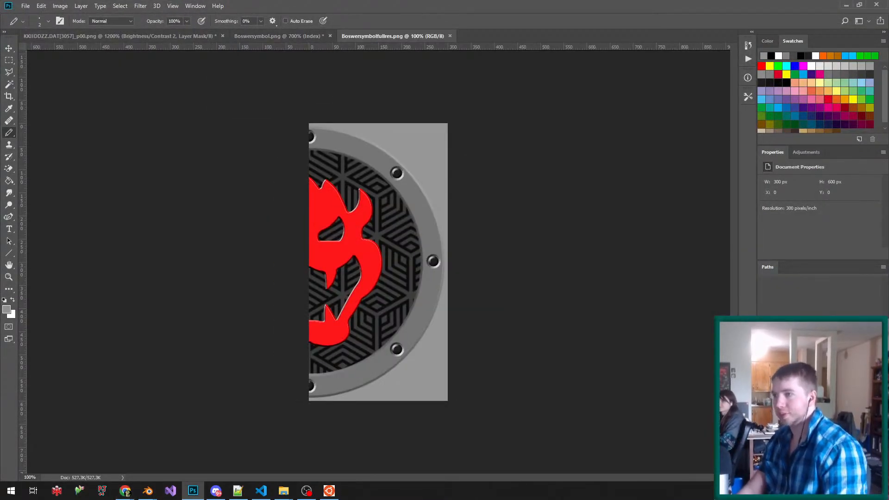
{"action": "key", "text": "ctrl+alt+i"}
{"action": "type", "text": "64"}
{"action": "key", "text": "Tab"}
{"action": "key", "text": "Tab"}
{"action": "type", "text": "64"}
{"action": "key", "text": "Return"}
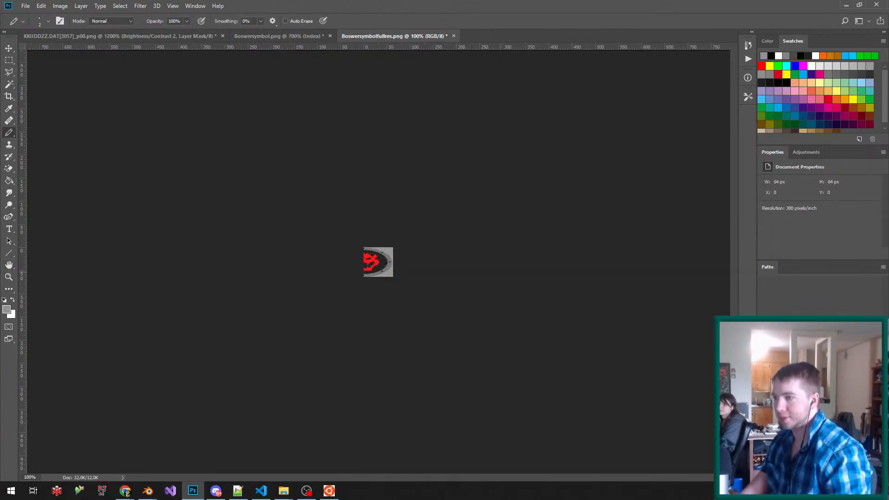
- Convert Boswersymbolfullres.png to indexed color with the Local (Selective) palette, 16 colors and no dither
{"action": "key", "text": "ctrl+0"}
{"action": "left_click", "coordinate": [60, 6]}
{"action": "mouse_move", "coordinate": [102, 16]}
{"action": "left_click", "coordinate": [184, 42]}
{"action": "left_click", "coordinate": [636, 111]}
{"action": "left_click", "coordinate": [636, 111]}
{"action": "key", "text": "Down"}
{"action": "key", "text": "Up"}
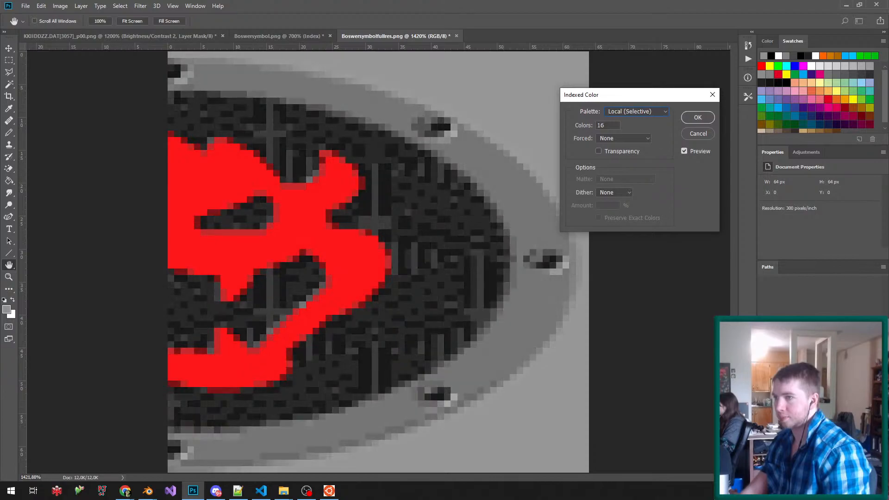
{"action": "left_click", "coordinate": [698, 117]}
- Fit Boswersymbol.png to the window and close the KKIIDDZZ.DAT[3057]_p00.png document without saving
{"action": "left_click", "coordinate": [278, 36]}
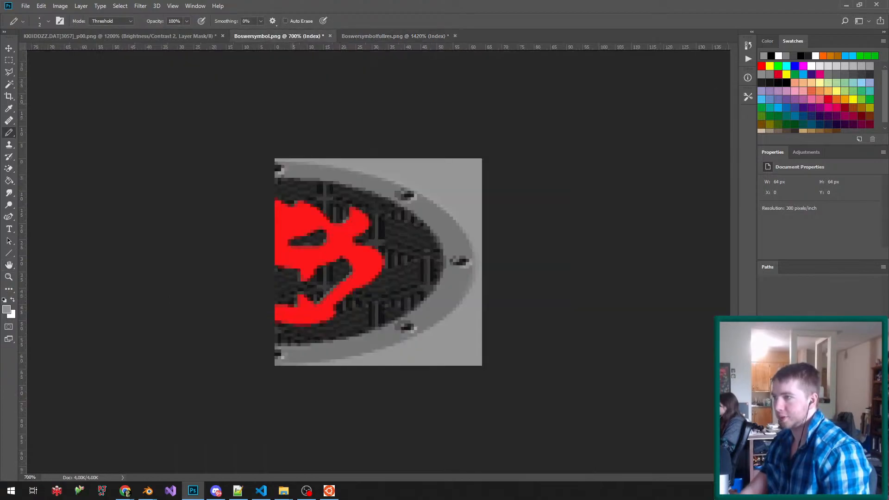
{"action": "key", "text": "ctrl+0"}
{"action": "left_click", "coordinate": [223, 36]}
{"action": "key", "text": "n"}
- Compare the pixel detail of Boswersymbol.png and Boswersymbolfullres.png by alternating between the two documents
{"action": "key", "text": "ctrl+Tab"}
{"action": "key", "text": "ctrl+Tab"}
{"action": "key", "text": "ctrl+Tab"}
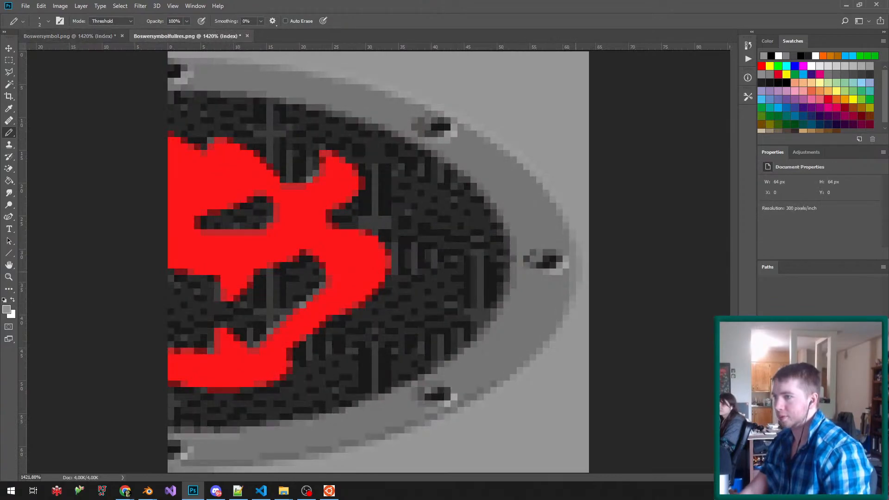
{"action": "key", "text": "ctrl+Tab"}
{"action": "key", "text": "ctrl+Tab"}
{"action": "key", "text": "ctrl+Tab"}
{"action": "key", "text": "ctrl+Tab"}
{"action": "key", "text": "ctrl+Tab"}
{"action": "key", "text": "ctrl+Tab"}
{"action": "key", "text": "ctrl+Tab"}
{"action": "key", "text": "ctrl+Tab"}
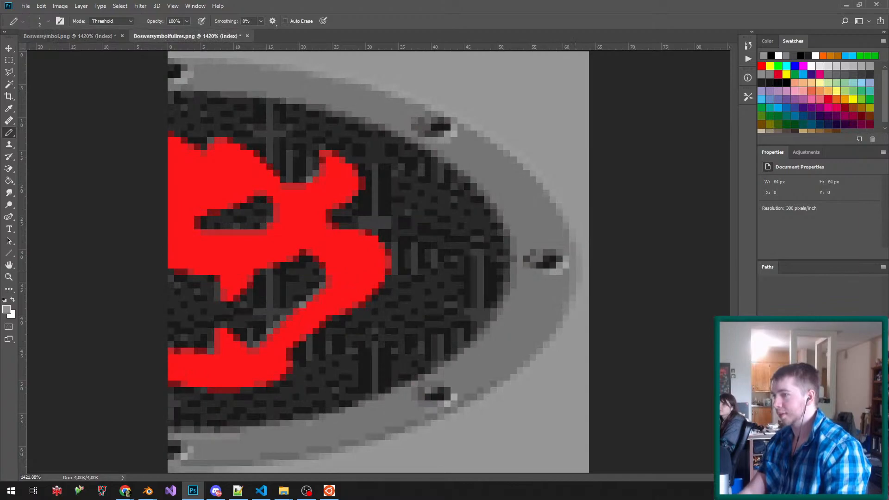
{"action": "key", "text": "ctrl+Tab"}
{"action": "key", "text": "ctrl+Tab"}
{"action": "key", "text": "ctrl+Tab"}
{"action": "key", "text": "ctrl+Tab"}
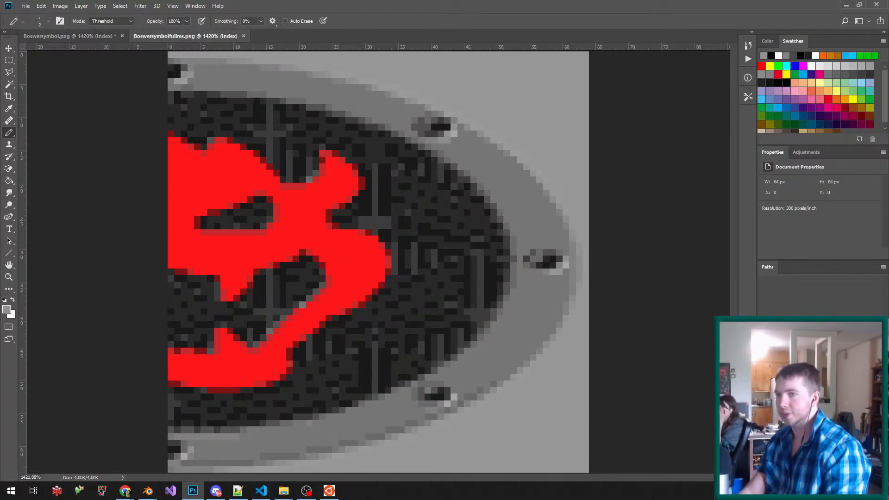
- Return to Blender and look through the metal texture folder for a suitable wall texture
{"action": "left_click", "coordinate": [846, 5]}
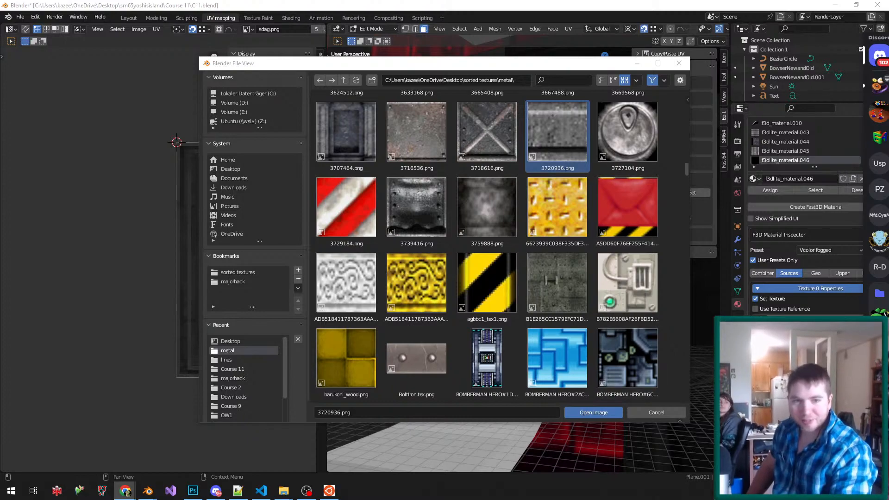
{"action": "left_click", "coordinate": [557, 286]}
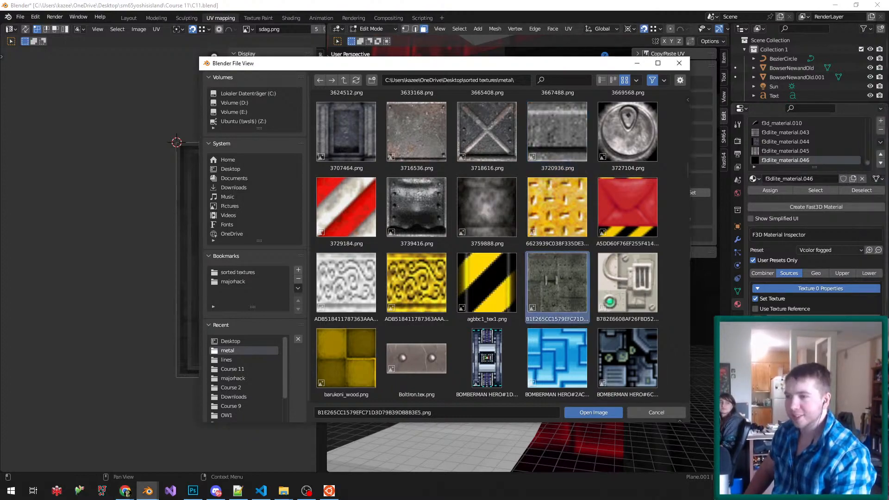
{"action": "scroll", "coordinate": [558, 286], "scroll_direction": "down", "scroll_amount": 4}
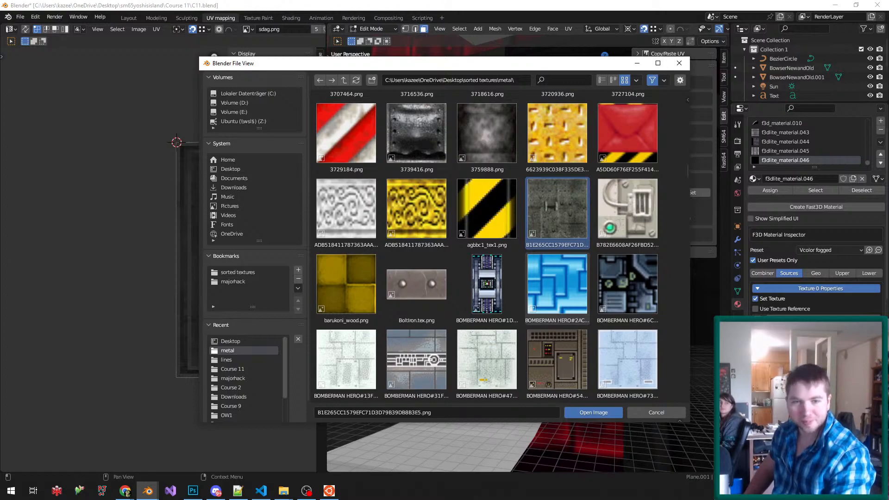
{"action": "scroll", "coordinate": [558, 286], "scroll_direction": "down", "scroll_amount": 3}
{"action": "left_click", "coordinate": [416, 301]}
{"action": "scroll", "coordinate": [416, 301], "scroll_direction": "down", "scroll_amount": 5}
{"action": "left_click", "coordinate": [416, 301]}
{"action": "scroll", "coordinate": [417, 300], "scroll_direction": "down", "scroll_amount": 3}
{"action": "scroll", "coordinate": [416, 287], "scroll_direction": "down", "scroll_amount": 1}
{"action": "left_click", "coordinate": [416, 287]}
{"action": "scroll", "coordinate": [416, 287], "scroll_direction": "down", "scroll_amount": 5}
{"action": "left_click", "coordinate": [416, 287]}
{"action": "scroll", "coordinate": [416, 287], "scroll_direction": "down", "scroll_amount": 4}
{"action": "left_click", "coordinate": [416, 287]}
{"action": "scroll", "coordinate": [416, 287], "scroll_direction": "down", "scroll_amount": 5}
{"action": "scroll", "coordinate": [416, 292], "scroll_direction": "down", "scroll_amount": 15}
{"action": "left_click", "coordinate": [416, 291]}
{"action": "scroll", "coordinate": [416, 292], "scroll_direction": "down", "scroll_amount": 9}
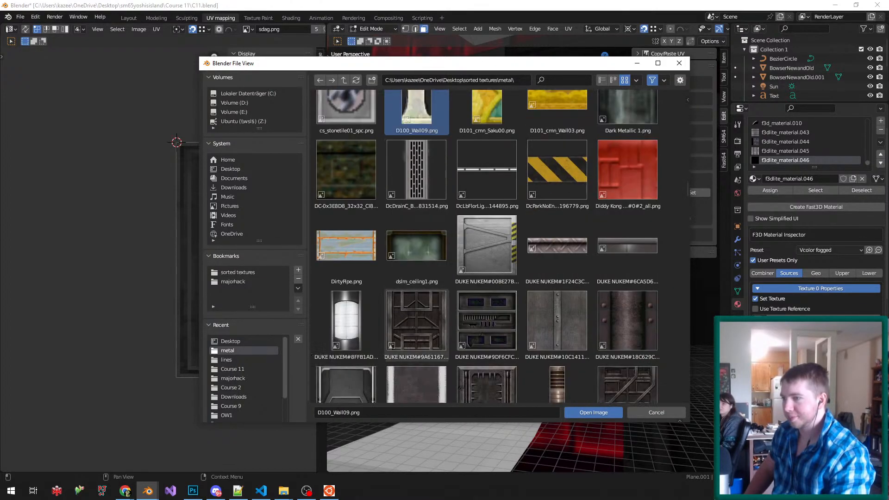
{"action": "left_click", "coordinate": [416, 299]}
{"action": "scroll", "coordinate": [416, 299], "scroll_direction": "down", "scroll_amount": 11}
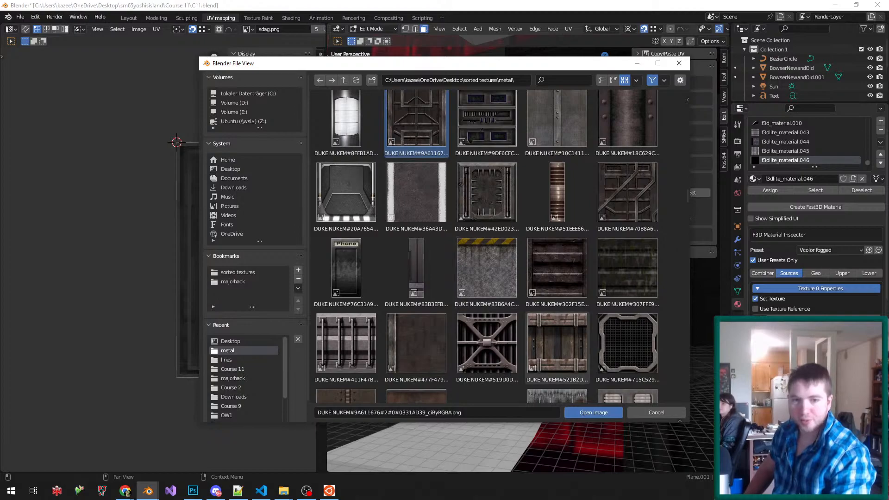
{"action": "scroll", "coordinate": [557, 332], "scroll_direction": "down", "scroll_amount": 2}
{"action": "left_click", "coordinate": [417, 320]}
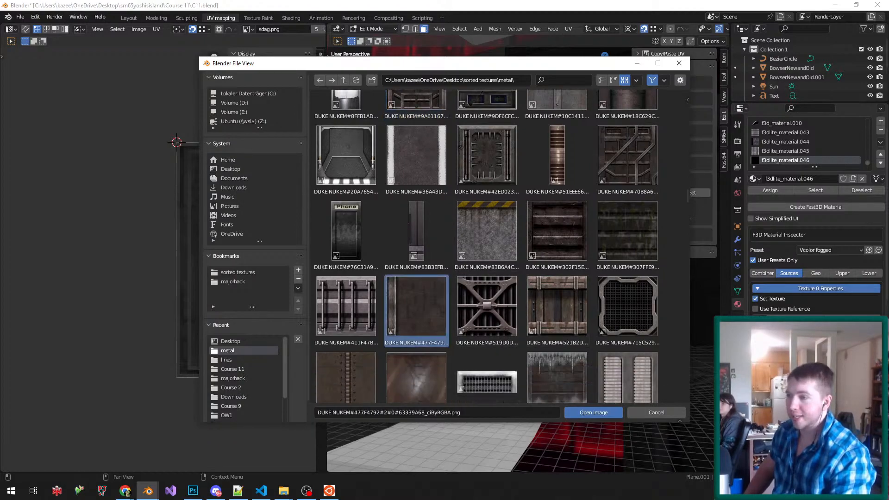
{"action": "scroll", "coordinate": [416, 320], "scroll_direction": "down", "scroll_amount": 4}
{"action": "scroll", "coordinate": [416, 291], "scroll_direction": "down", "scroll_amount": 3}
{"action": "left_click", "coordinate": [416, 291]}
{"action": "scroll", "coordinate": [416, 311], "scroll_direction": "down", "scroll_amount": 4}
{"action": "left_click", "coordinate": [416, 311]}
{"action": "scroll", "coordinate": [416, 312], "scroll_direction": "down", "scroll_amount": 6}
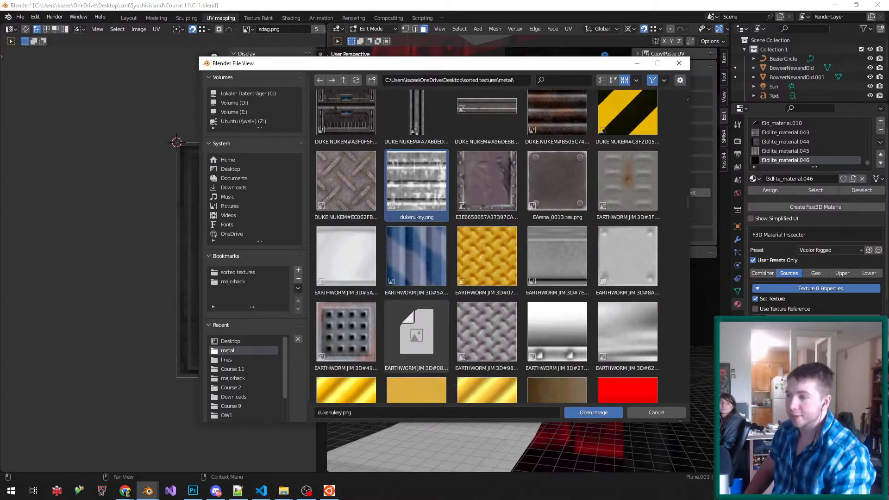
{"action": "left_click", "coordinate": [417, 311]}
{"action": "scroll", "coordinate": [417, 311], "scroll_direction": "down", "scroll_amount": 5}
{"action": "left_click", "coordinate": [417, 311]}
{"action": "scroll", "coordinate": [417, 311], "scroll_direction": "down", "scroll_amount": 14}
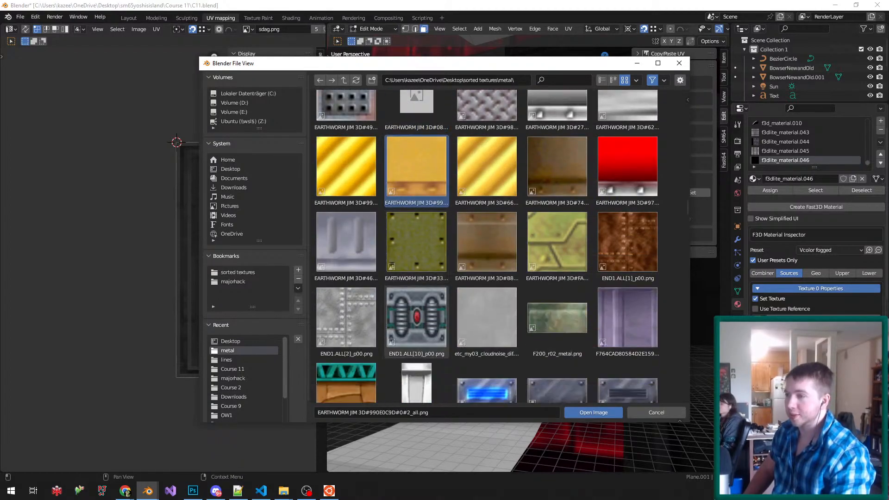
{"action": "scroll", "coordinate": [486, 273], "scroll_direction": "down", "scroll_amount": 1}
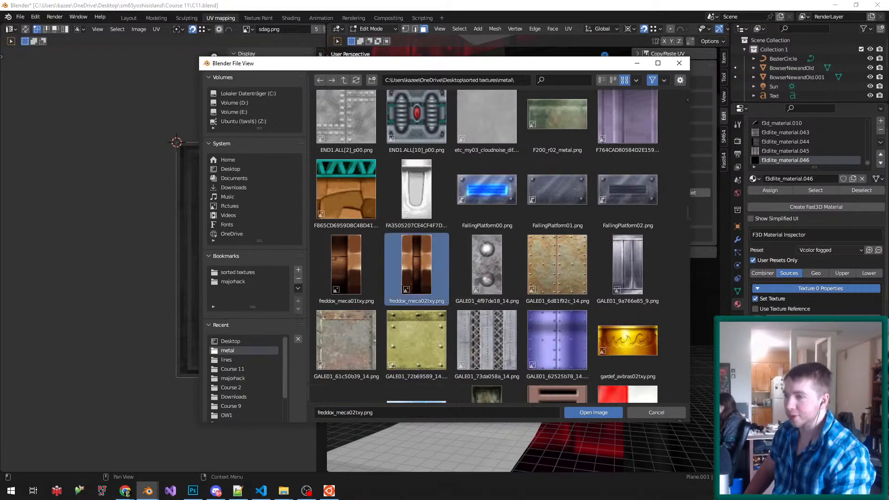
{"action": "scroll", "coordinate": [416, 287], "scroll_direction": "down", "scroll_amount": 20}
{"action": "scroll", "coordinate": [416, 287], "scroll_direction": "down", "scroll_amount": 5}
{"action": "left_click", "coordinate": [416, 287]}
{"action": "scroll", "coordinate": [416, 287], "scroll_direction": "down", "scroll_amount": 16}
{"action": "scroll", "coordinate": [416, 287], "scroll_direction": "down", "scroll_amount": 7}
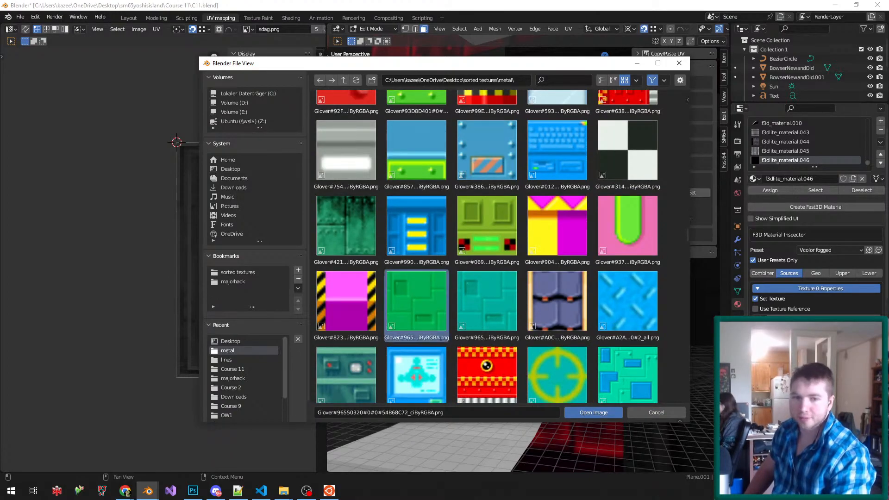
{"action": "scroll", "coordinate": [416, 287], "scroll_direction": "down", "scroll_amount": 4}
{"action": "left_click", "coordinate": [417, 287]}
{"action": "scroll", "coordinate": [416, 287], "scroll_direction": "down", "scroll_amount": 11}
{"action": "scroll", "coordinate": [416, 287], "scroll_direction": "down", "scroll_amount": 6}
{"action": "left_click", "coordinate": [416, 288]}
{"action": "scroll", "coordinate": [416, 287], "scroll_direction": "down", "scroll_amount": 14}
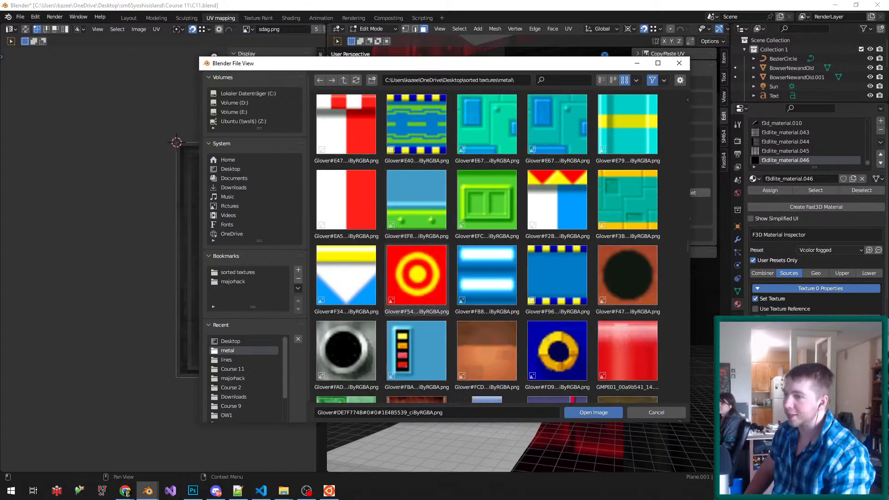
{"action": "scroll", "coordinate": [416, 287], "scroll_direction": "down", "scroll_amount": 2}
{"action": "scroll", "coordinate": [416, 287], "scroll_direction": "down", "scroll_amount": 20}
{"action": "left_click", "coordinate": [416, 287]}
{"action": "scroll", "coordinate": [416, 287], "scroll_direction": "down", "scroll_amount": 10}
{"action": "left_click", "coordinate": [416, 288]}
{"action": "scroll", "coordinate": [416, 287], "scroll_direction": "down", "scroll_amount": 8}
{"action": "scroll", "coordinate": [416, 287], "scroll_direction": "down", "scroll_amount": 10}
{"action": "left_click", "coordinate": [416, 287]}
{"action": "scroll", "coordinate": [416, 287], "scroll_direction": "down", "scroll_amount": 3}
- Load the KKIIDDZZ.DAT[2667] metal image as the texture of f3dlite_material.046
{"action": "left_click_drag", "start_coordinate": [435, 63], "coordinate": [352, 6]}
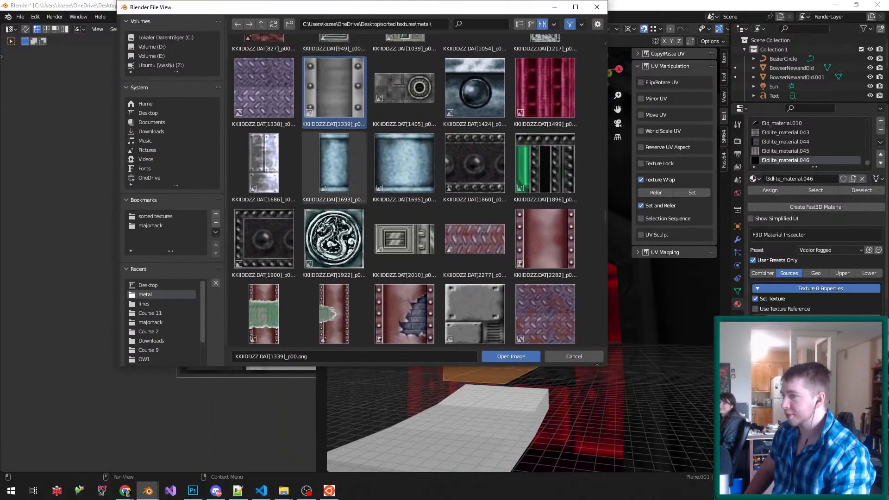
{"action": "scroll", "coordinate": [334, 189], "scroll_direction": "down", "scroll_amount": 10}
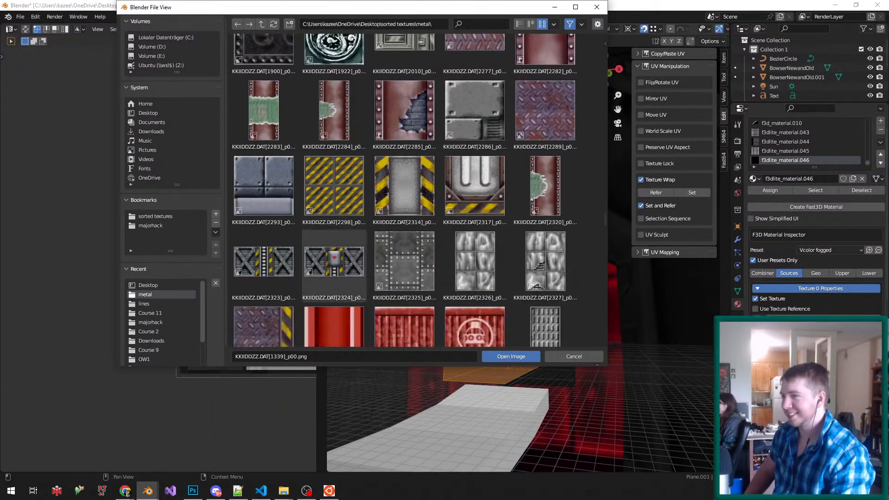
{"action": "scroll", "coordinate": [334, 242], "scroll_direction": "down", "scroll_amount": 9}
{"action": "left_click", "coordinate": [334, 246]}
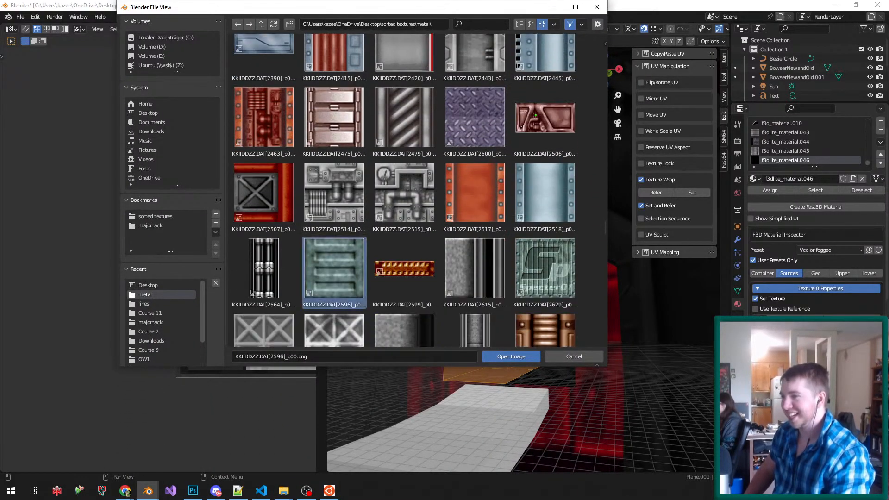
{"action": "scroll", "coordinate": [333, 245], "scroll_direction": "down", "scroll_amount": 1}
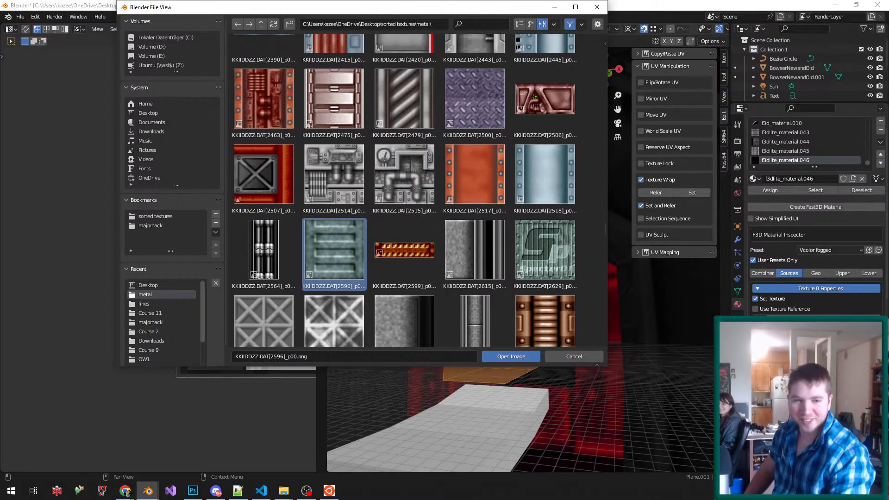
{"action": "scroll", "coordinate": [334, 241], "scroll_direction": "down", "scroll_amount": 5}
{"action": "left_click", "coordinate": [334, 237]}
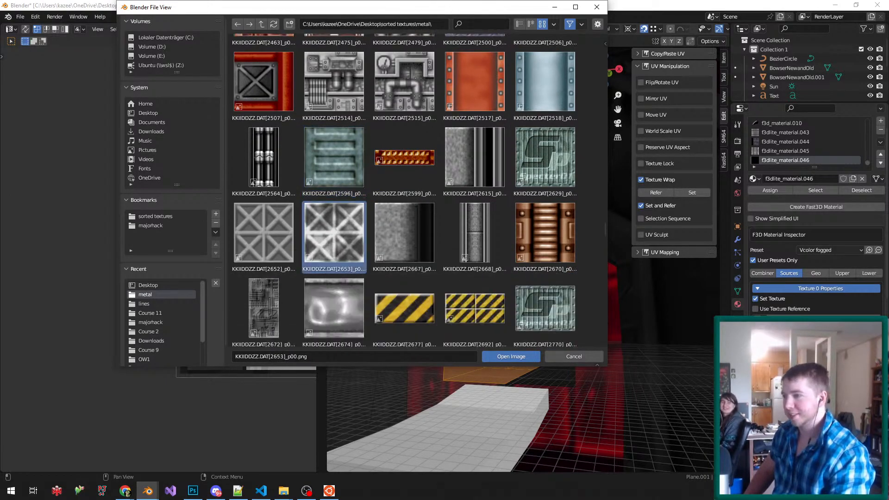
{"action": "left_click", "coordinate": [510, 356]}
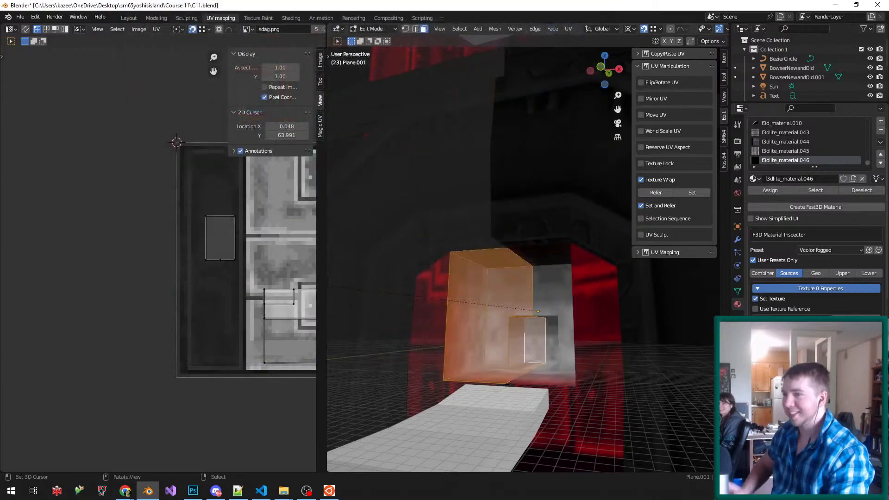
- Examine the new texture on the tunnel walls in Object Mode and return to Edit Mode
{"action": "key", "text": "Tab"}
{"action": "scroll", "coordinate": [554, 373], "scroll_direction": "up", "scroll_amount": 3}
{"action": "key", "text": "Tab"}
{"action": "key", "text": "Tab"}
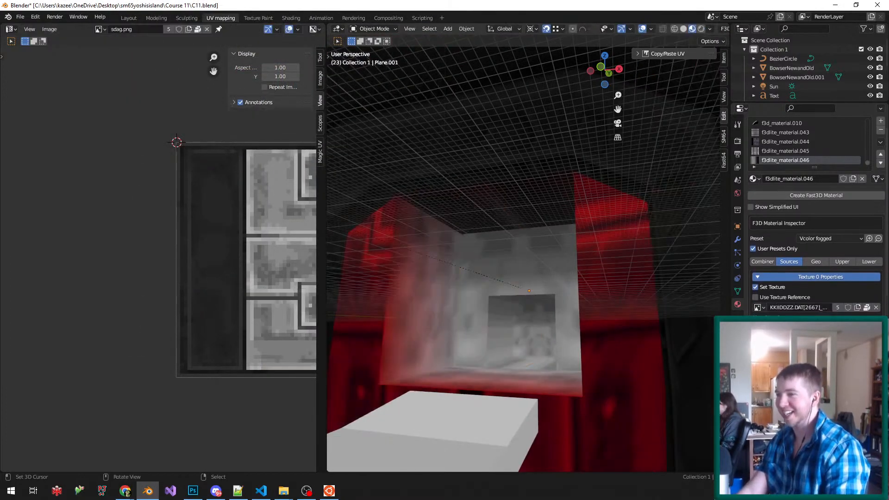
{"action": "scroll", "coordinate": [523, 259], "scroll_direction": "down", "scroll_amount": 3}
{"action": "key", "text": "Tab"}
{"action": "scroll", "coordinate": [523, 259], "scroll_direction": "down", "scroll_amount": 3}
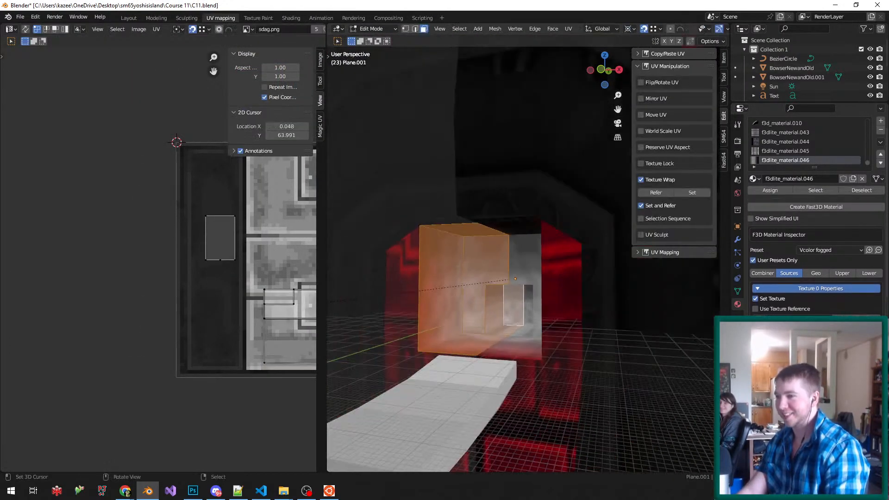
- Select the red face beside the tunnel opening and check the combiner settings of its material, f3dlite_material.044
{"action": "scroll", "coordinate": [523, 259], "scroll_direction": "up", "scroll_amount": 1}
{"action": "right_click", "coordinate": [387, 287]}
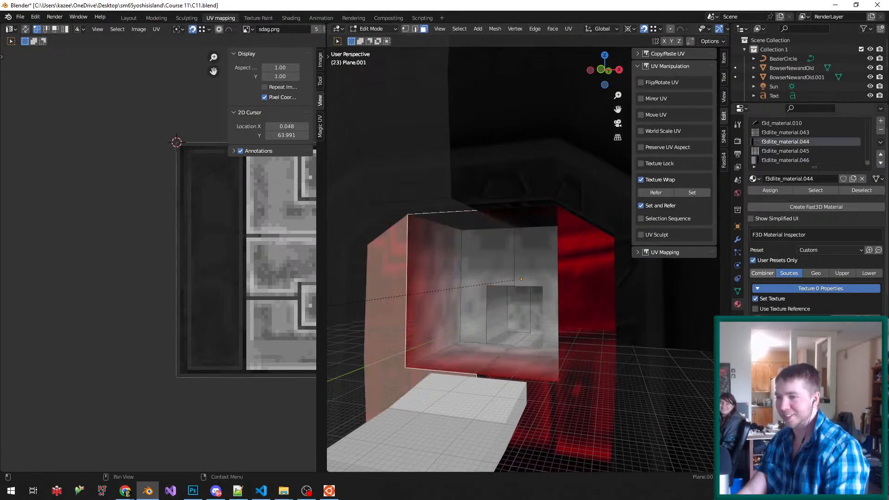
{"action": "left_click", "coordinate": [762, 273]}
- Select the tunnel's side wall face and change the color combiner inputs of its material, f3dlite_material.046
{"action": "right_click", "coordinate": [432, 290]}
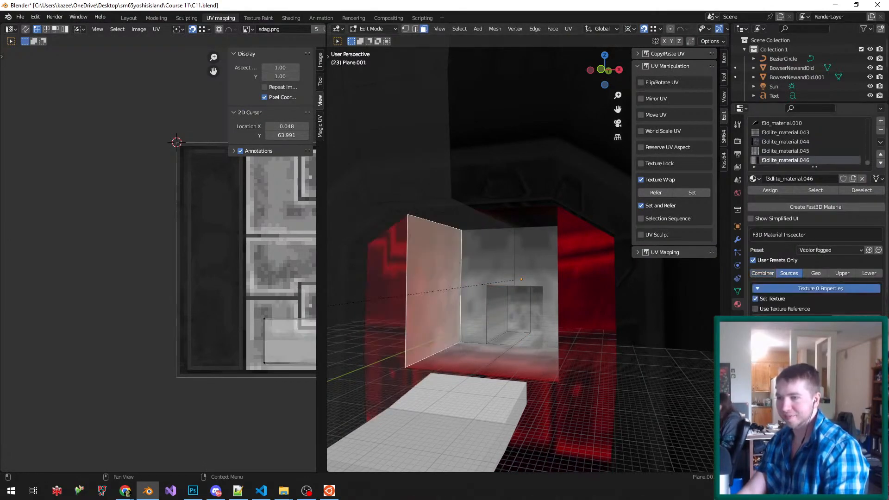
{"action": "left_click", "coordinate": [762, 273]}
{"action": "left_click", "coordinate": [772, 370]}
{"action": "left_click", "coordinate": [772, 345]}
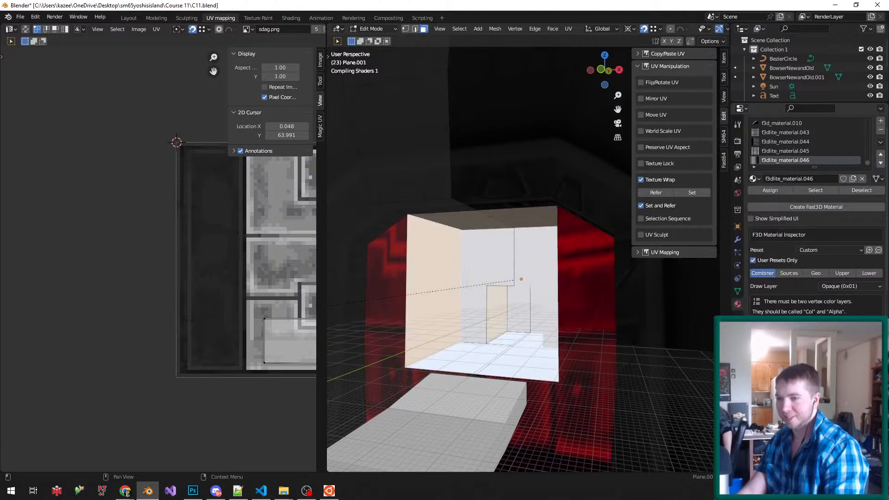
{"action": "left_click", "coordinate": [797, 399]}
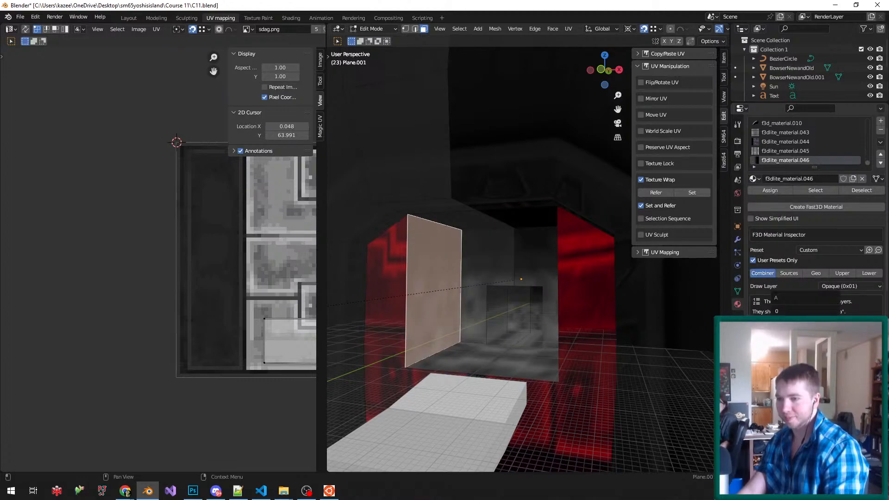
{"action": "left_click", "coordinate": [792, 372]}
{"action": "left_click", "coordinate": [792, 421]}
{"action": "left_click", "coordinate": [772, 372]}
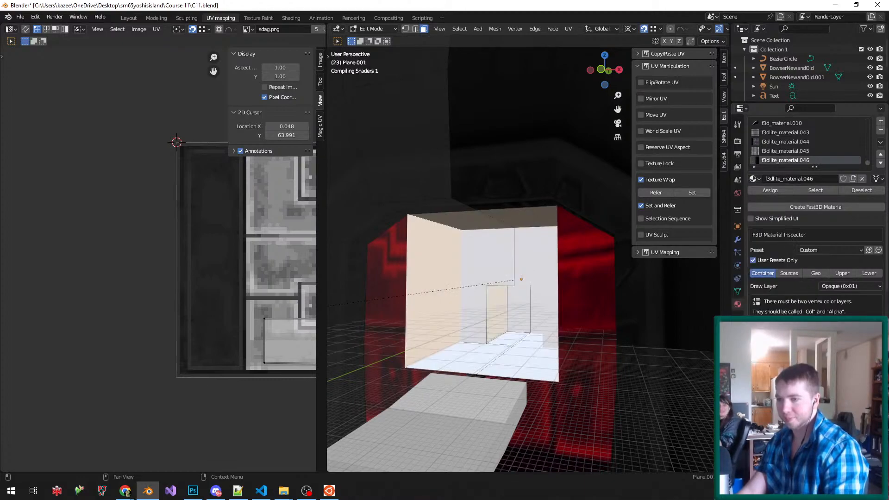
- Undo the last combiner changes, compare the tunnel shading in Object Mode, and show the material's texture source settings
{"action": "key", "text": "ctrl+z"}
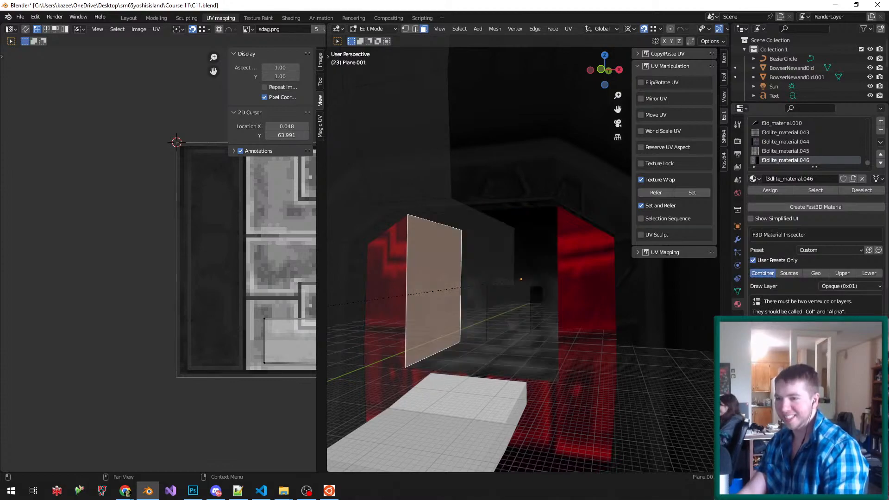
{"action": "key", "text": "ctrl+z"}
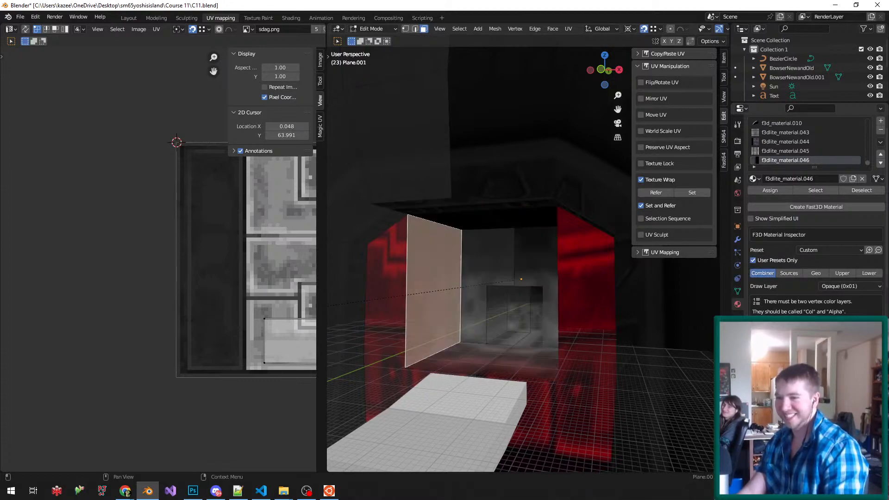
{"action": "key", "text": "ctrl+shift+z"}
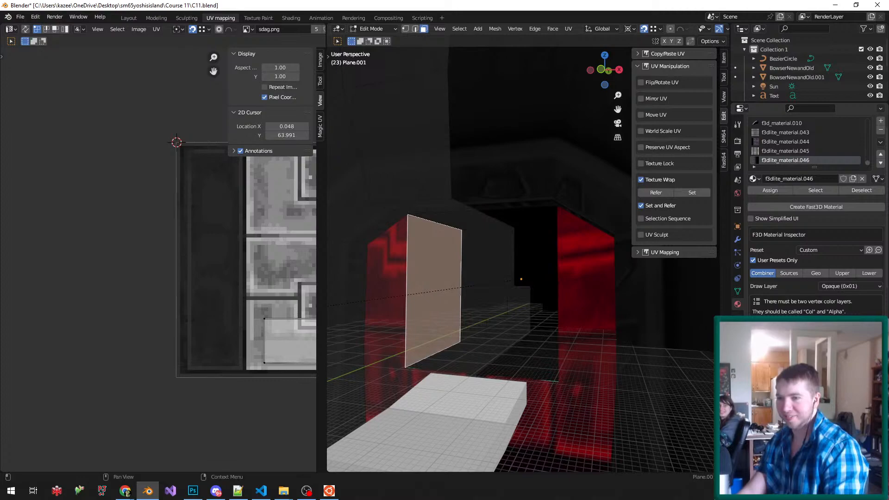
{"action": "key", "text": "ctrl+z"}
{"action": "key", "text": "Tab"}
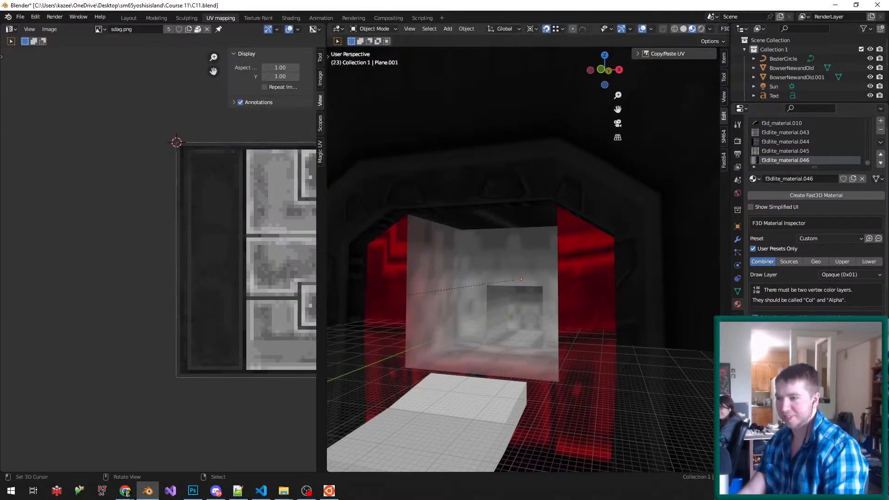
{"action": "left_click", "coordinate": [788, 261]}
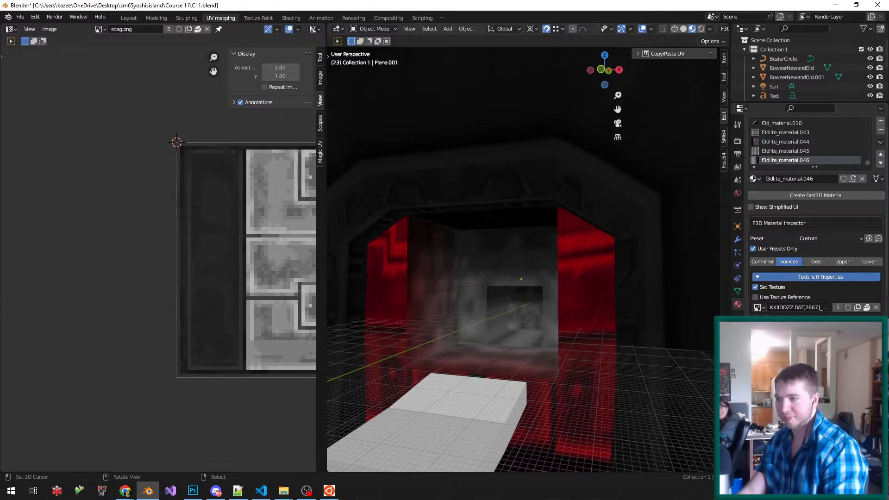
- Select all tunnel faces sharing the side wall's material, fill them with red in Vertex Paint mode, and save the file
{"action": "key", "text": "Tab"}
{"action": "key", "text": "shift+g"}
{"action": "left_click", "coordinate": [450, 274]}
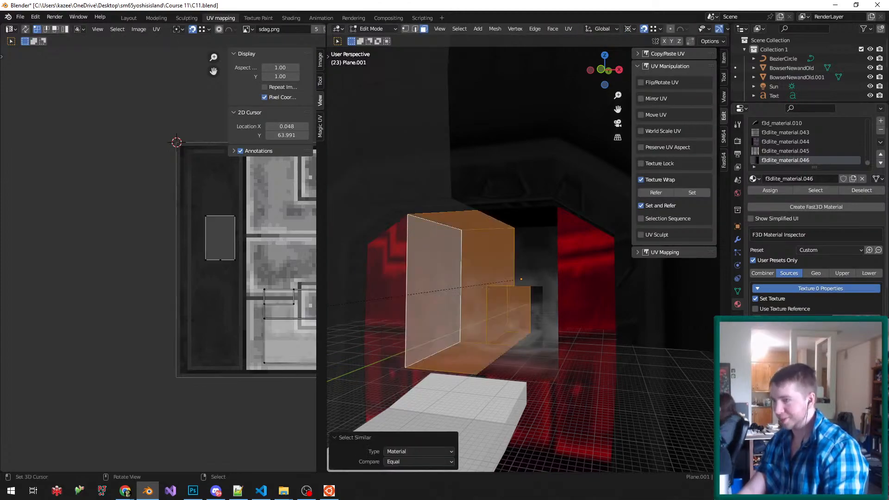
{"action": "key", "text": "Tab"}
{"action": "key", "text": "v"}
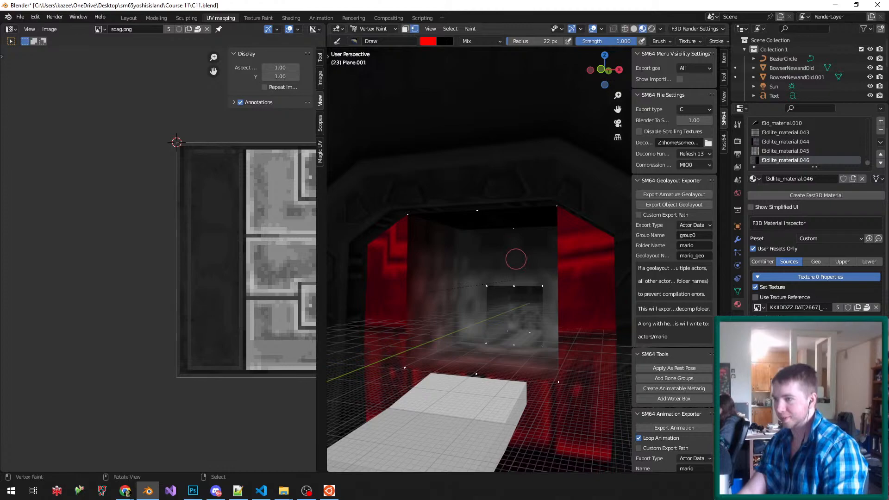
{"action": "left_click", "coordinate": [737, 290]}
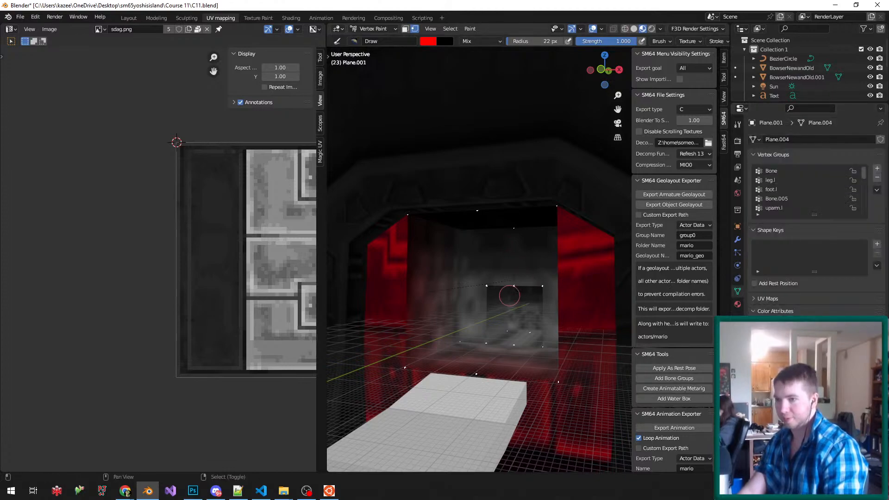
{"action": "key", "text": "shift+k"}
{"action": "key", "text": "ctrl+s"}
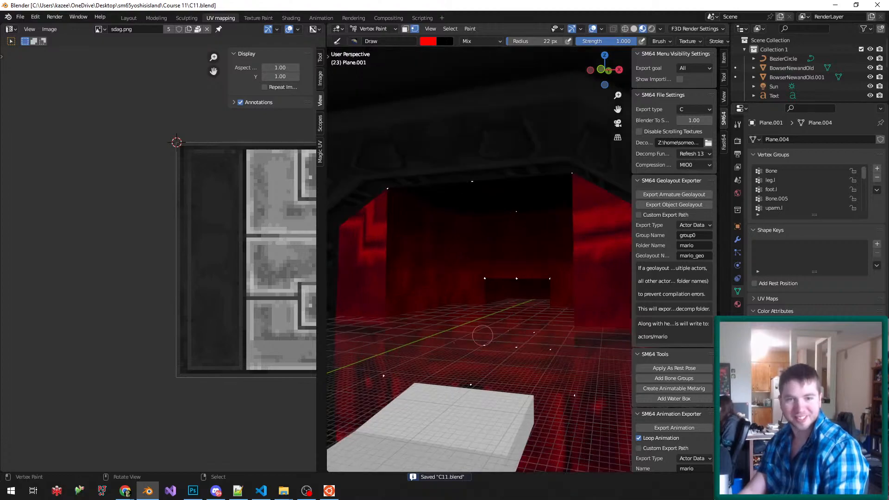
- Reset the UVs of the tunnel's ceiling face to fill the texture and rotate them by 90°
{"action": "middle_click_drag", "start_coordinate": [483, 336], "coordinate": [458, 338]}
{"action": "key", "text": "Tab"}
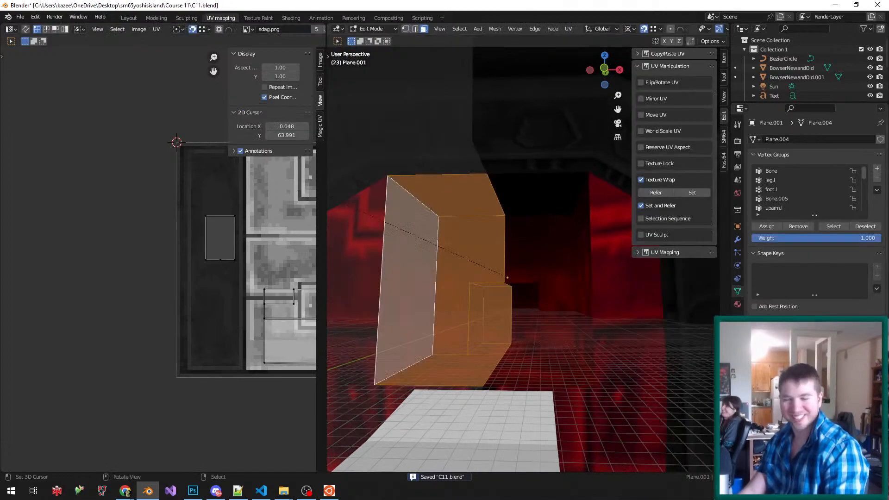
{"action": "key", "text": "ctrl+Tab"}
{"action": "left_click", "coordinate": [495, 270]}
{"action": "right_click", "coordinate": [465, 199]}
{"action": "key", "text": "u"}
{"action": "key", "text": "l"}
{"action": "key", "text": "Return"}
{"action": "key", "text": "Tab"}
{"action": "key", "text": "Tab"}
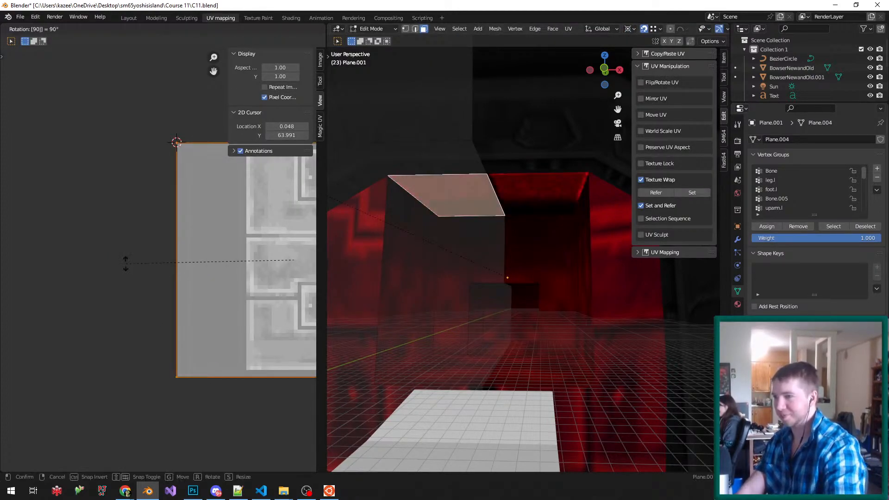
{"action": "key", "text": "Escape"}
- Unwrap the adjoining side wall from the ceiling face with Follow Active Quads using Length Average, and save the file
{"action": "left_click", "coordinate": [405, 277], "text": "alt+shift"}
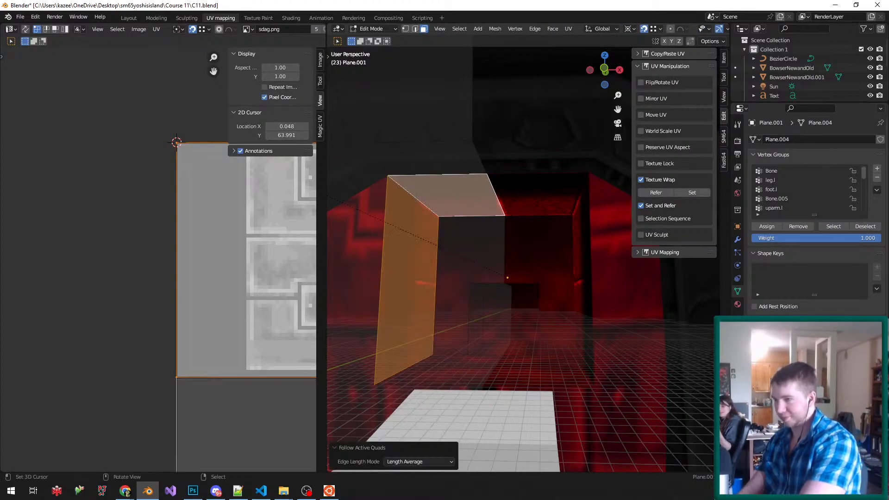
{"action": "key", "text": "Tab"}
{"action": "key", "text": "ctrl+s"}
{"action": "key", "text": "Tab"}
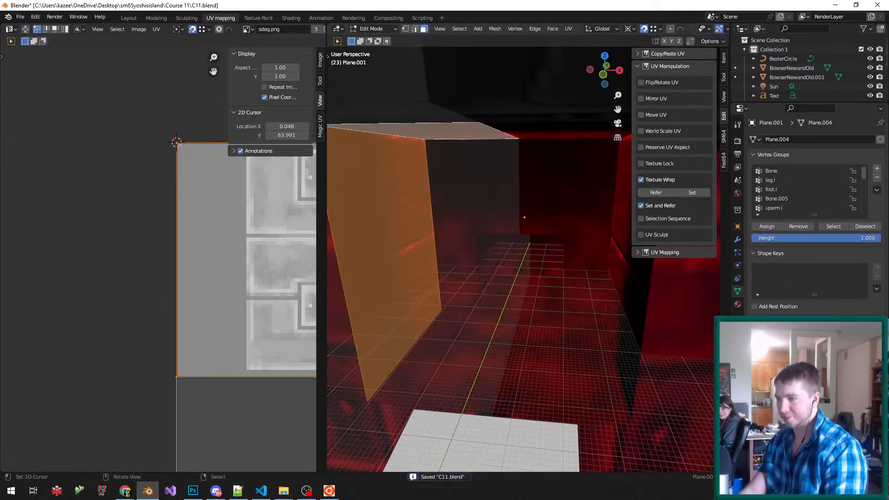
- Continue the side wall's mapping onto the tunnel floor face with Texture Wrap and save the file
{"action": "key", "text": "alt+a"}
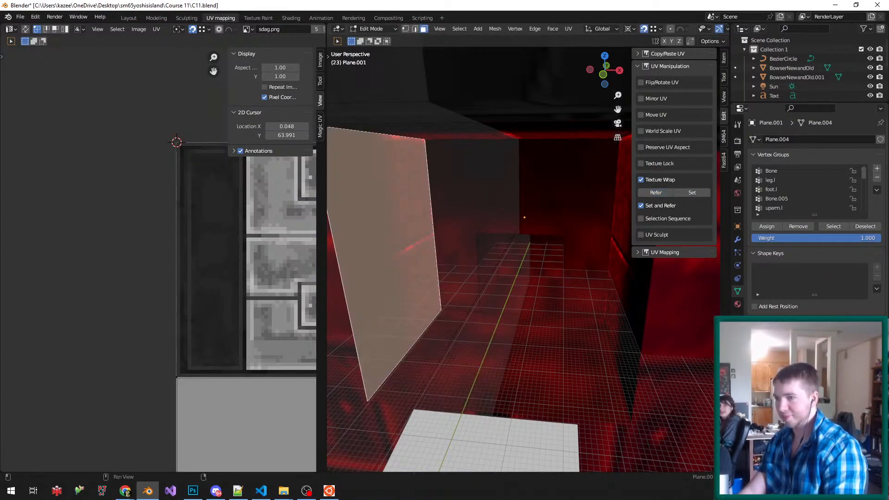
{"action": "right_click", "coordinate": [451, 361]}
{"action": "left_click", "coordinate": [691, 193]}
{"action": "key", "text": "Tab"}
{"action": "key", "text": "ctrl+s"}
{"action": "scroll", "coordinate": [523, 259], "scroll_direction": "down", "scroll_amount": 3}
{"action": "middle_click_drag", "start_coordinate": [524, 260], "coordinate": [526, 241]}
{"action": "key", "text": "Tab"}
- Select the ceiling, side wall and floor faces and scale their UVs by 2 along X
{"action": "scroll", "coordinate": [461, 324], "scroll_direction": "up", "scroll_amount": 2}
{"action": "right_click", "coordinate": [421, 169], "text": "alt"}
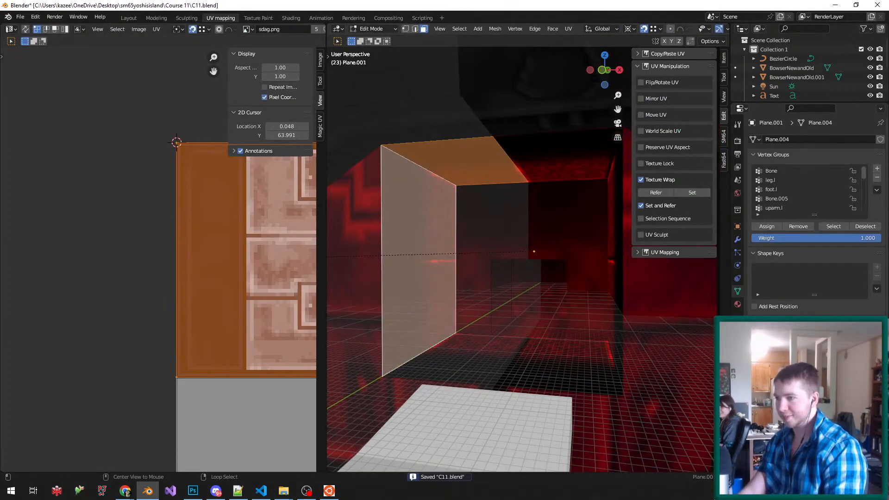
{"action": "right_click", "coordinate": [451, 358], "text": "shift"}
{"action": "scroll", "coordinate": [83, 243], "scroll_direction": "down", "scroll_amount": 4}
{"action": "key", "text": "a"}
{"action": "key", "text": "a"}
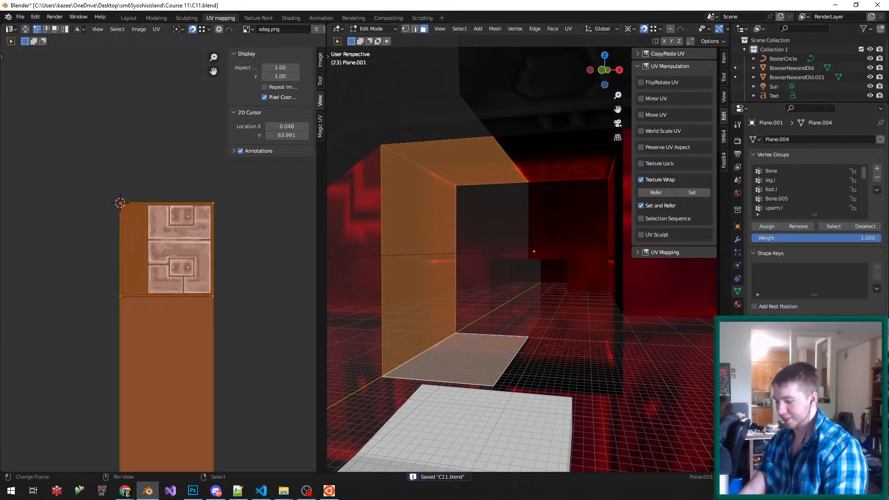
{"action": "key", "text": "s"}
{"action": "key", "text": "x"}
{"action": "key", "text": "2"}
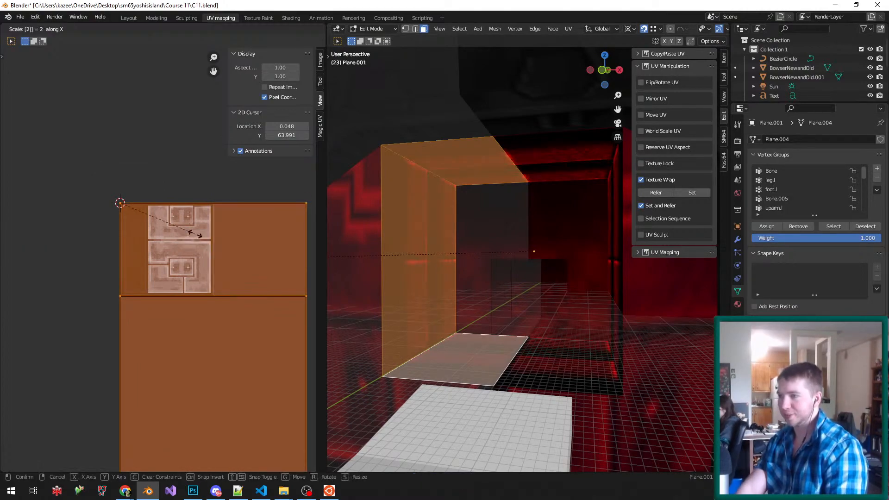
{"action": "key", "text": "Return"}
- Move the selected tunnel UVs by -64 along X, save the file, and inspect the tunnel in Object Mode
{"action": "left_click", "coordinate": [737, 304]}
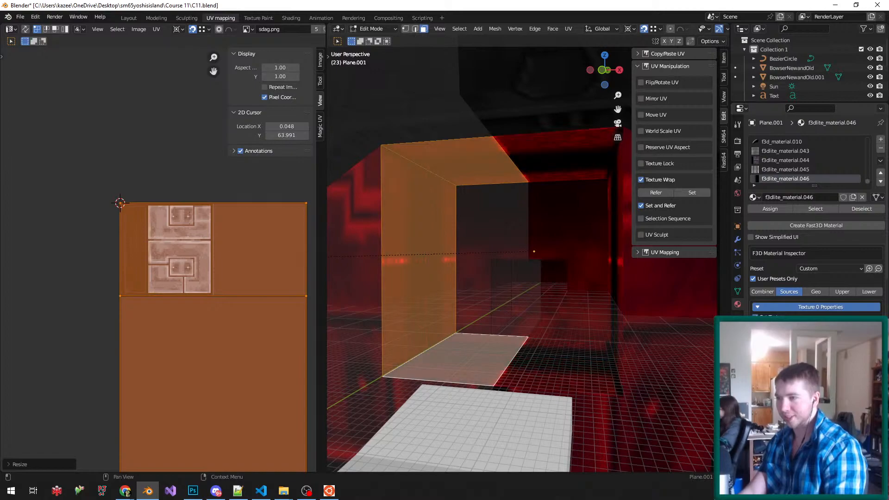
{"action": "type", "text": "gx-64"}
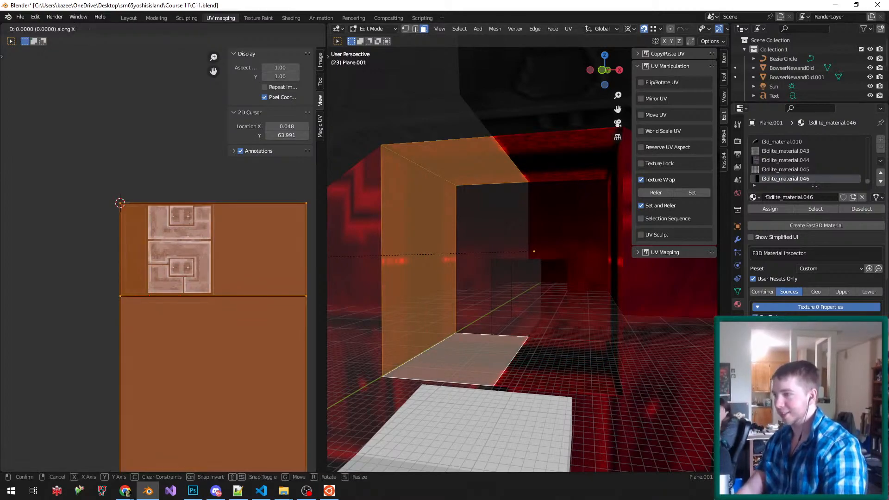
{"action": "key", "text": "Return"}
{"action": "key", "text": "Tab"}
{"action": "key", "text": "ctrl+s"}
{"action": "mouse_move", "coordinate": [557, 330]}
{"action": "middle_mouse_down"}
{"action": "mouse_move", "coordinate": [506, 339]}
{"action": "mouse_move", "coordinate": [553, 330]}
{"action": "middle_mouse_up"}
{"action": "scroll", "coordinate": [553, 330], "scroll_direction": "up", "scroll_amount": 5}
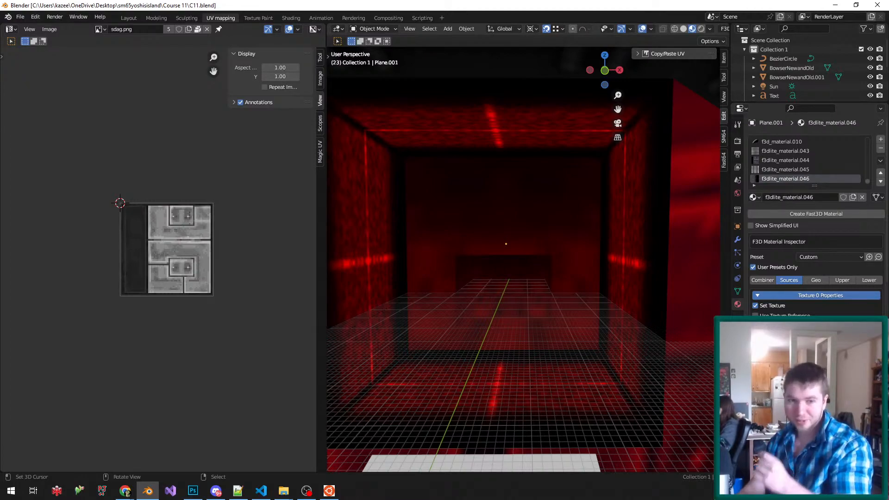
- Connect the inner opening's upper middle vertex to the end wall's upper outer corner with a diagonal edge
{"action": "key", "text": "Tab"}
{"action": "key", "text": "ctrl+Tab"}
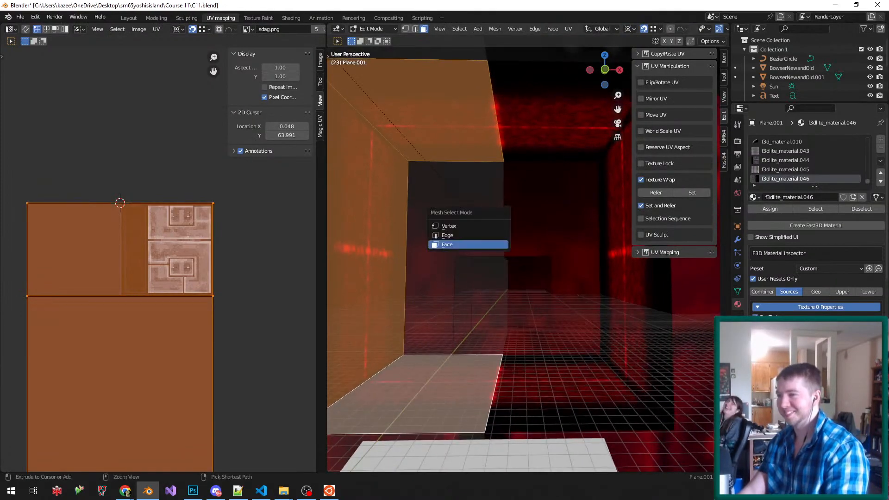
{"action": "left_click", "coordinate": [492, 226]}
{"action": "right_click", "coordinate": [503, 256]}
{"action": "right_click", "coordinate": [409, 161], "text": "shift"}
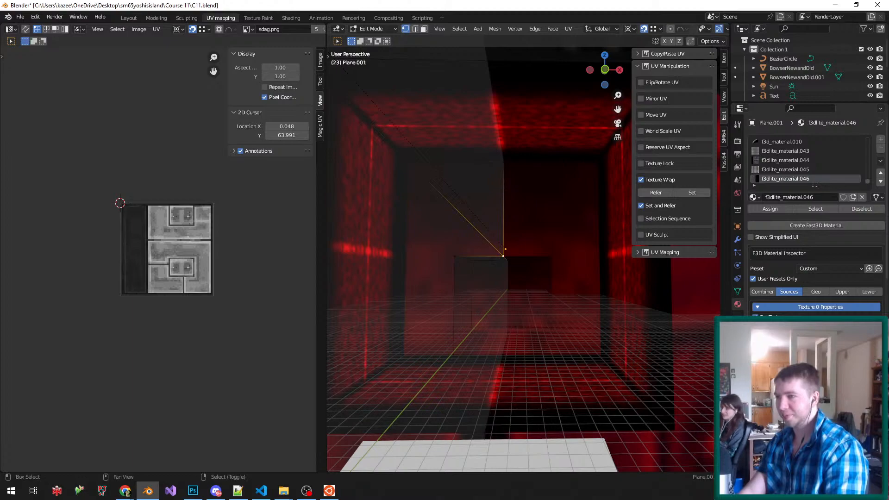
{"action": "middle_click_drag", "start_coordinate": [503, 256], "coordinate": [542, 256]}
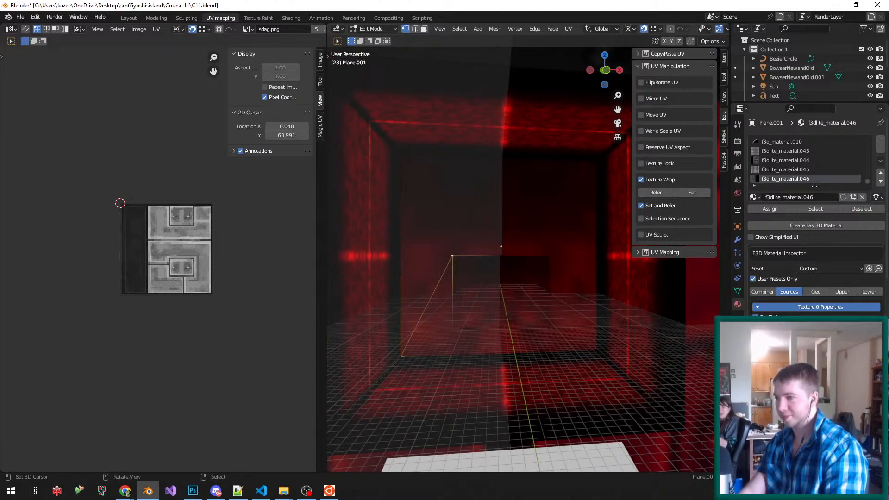
- Try to cut the end wall from the opening's upper middle vertex to the lower outer corner and rebuild its faces
{"action": "key", "text": "ctrl+Tab"}
{"action": "key", "text": "ctrl+z"}
{"action": "right_click", "coordinate": [501, 255]}
{"action": "key", "text": "j"}
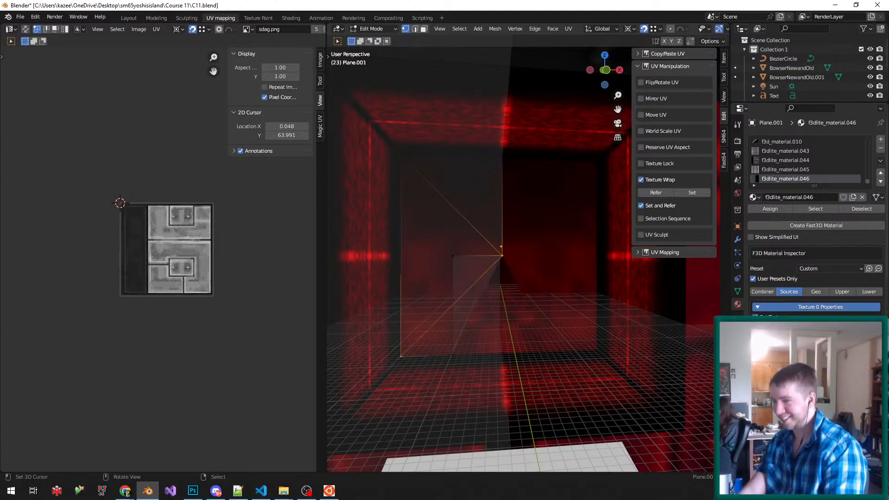
{"action": "scroll", "coordinate": [491, 288], "scroll_direction": "up", "scroll_amount": 1}
{"action": "key", "text": "ctrl+Tab"}
{"action": "left_click", "coordinate": [479, 318]}
{"action": "right_click", "coordinate": [463, 315]}
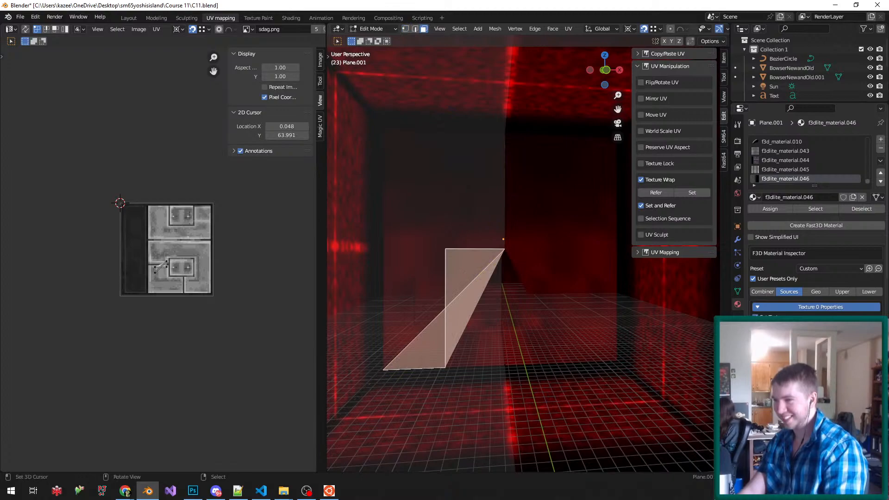
{"action": "key", "text": "x"}
{"action": "key", "text": "f"}
{"action": "key", "text": "f"}
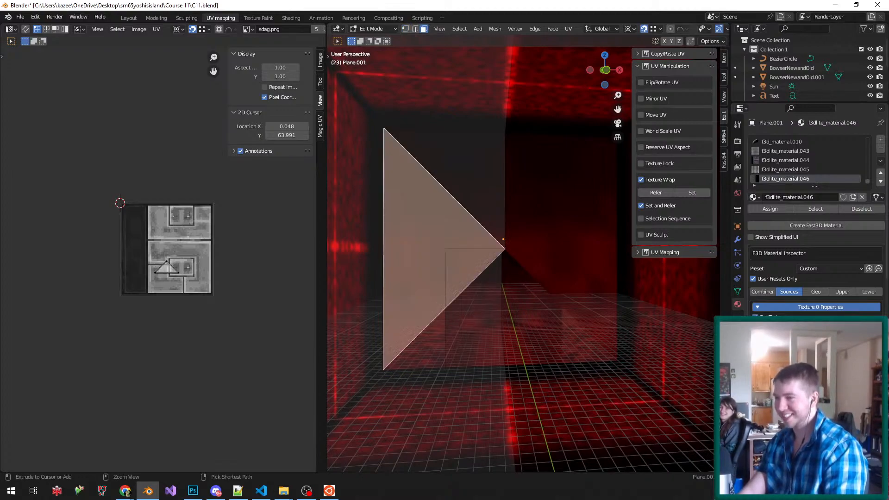
{"action": "key", "text": "ctrl+z"}
- Triangulate the L-shaped end wall face beside the inner opening
{"action": "key", "text": "ctrl+Tab"}
{"action": "left_click", "coordinate": [434, 298]}
{"action": "right_click", "coordinate": [431, 287]}
{"action": "key", "text": "ctrl+t"}
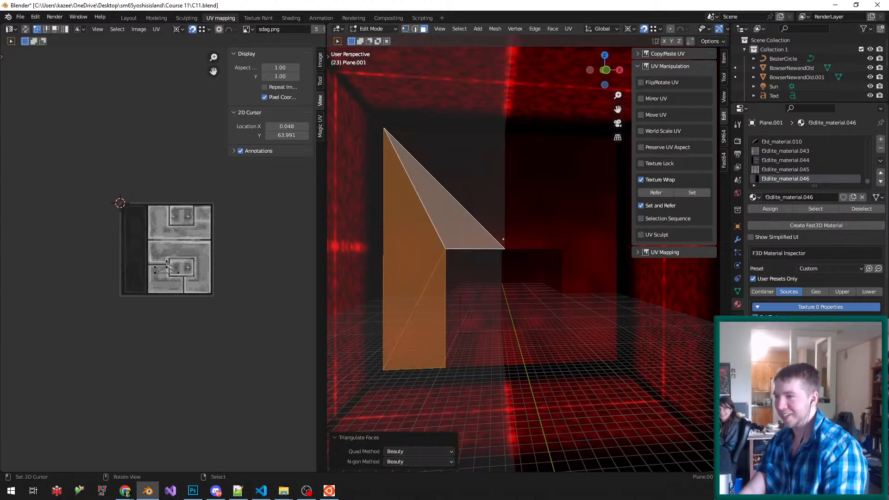
- Add the upper triangle to the selection, project the end wall UVs from the front view scaled to bounds, and save
{"action": "right_click", "coordinate": [447, 171], "text": "shift"}
{"action": "key", "text": "KP_1"}
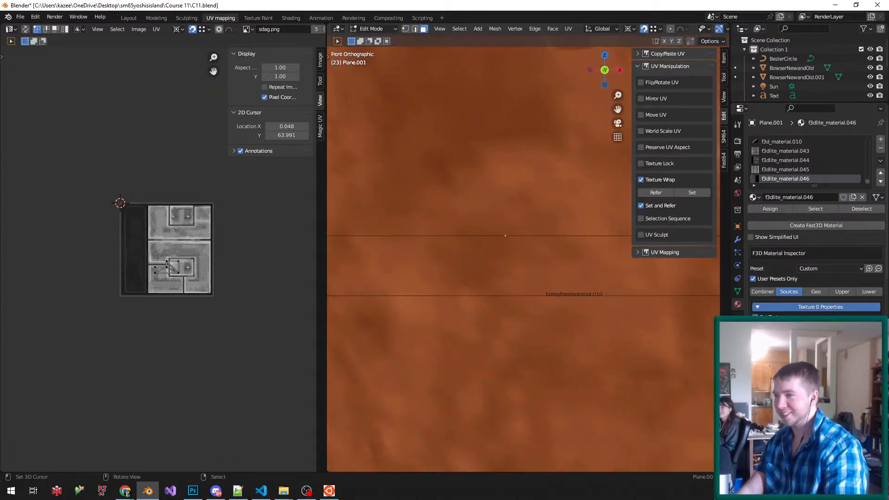
{"action": "key", "text": "u"}
{"action": "key", "text": "b"}
{"action": "key", "text": "KP_5"}
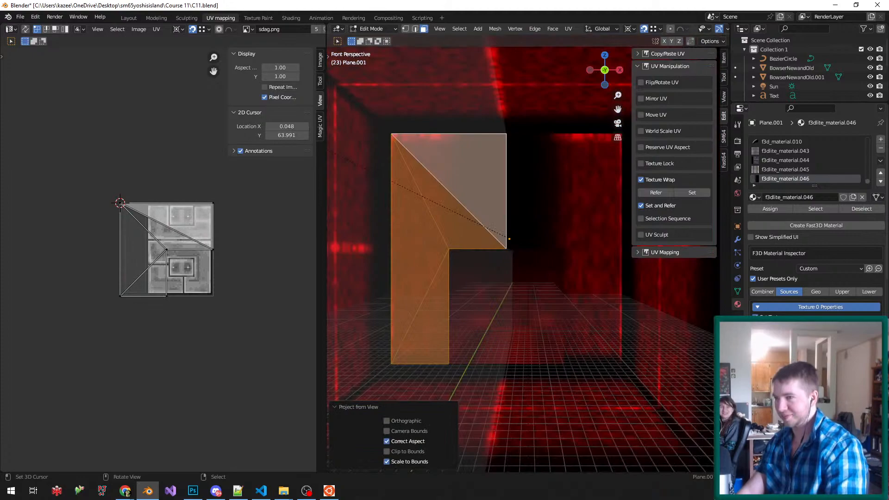
{"action": "key", "text": "ctrl+s"}
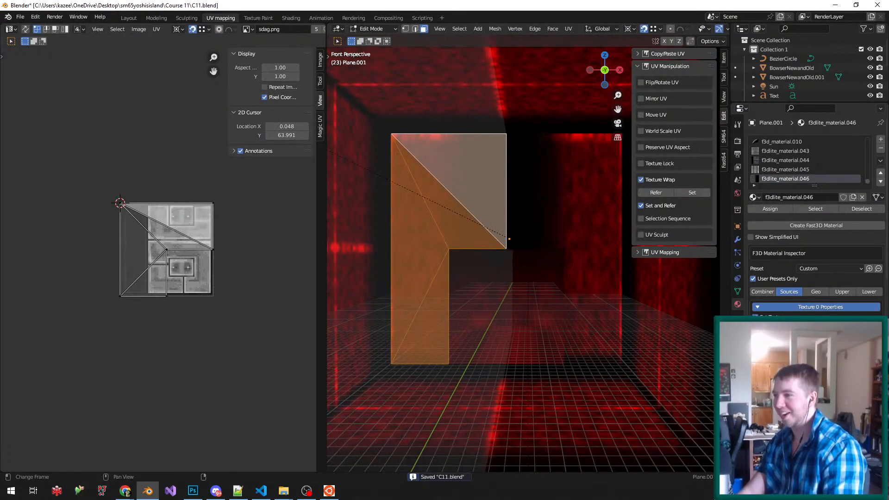
- Rotate all of the end wall's UVs 90 degrees around the 2D cursor and save the file
{"action": "key", "text": "period"}
{"action": "left_click", "coordinate": [278, 233]}
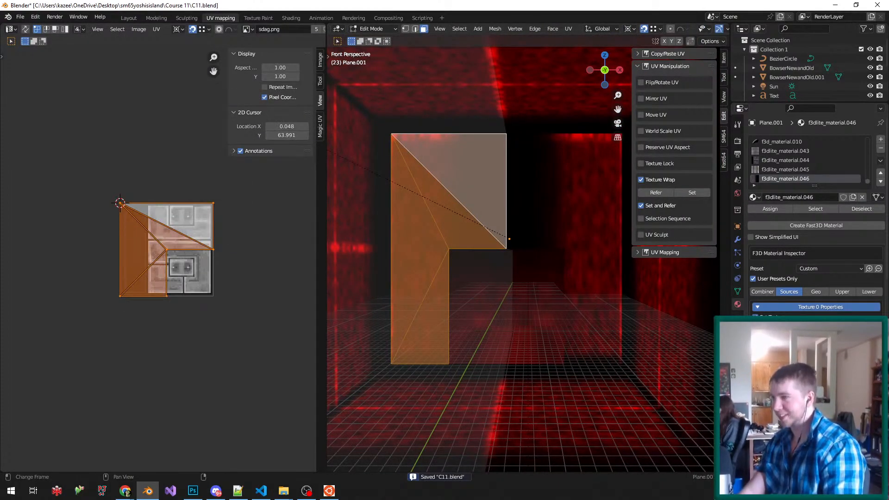
{"action": "type", "text": "r90"}
{"action": "key", "text": "Return"}
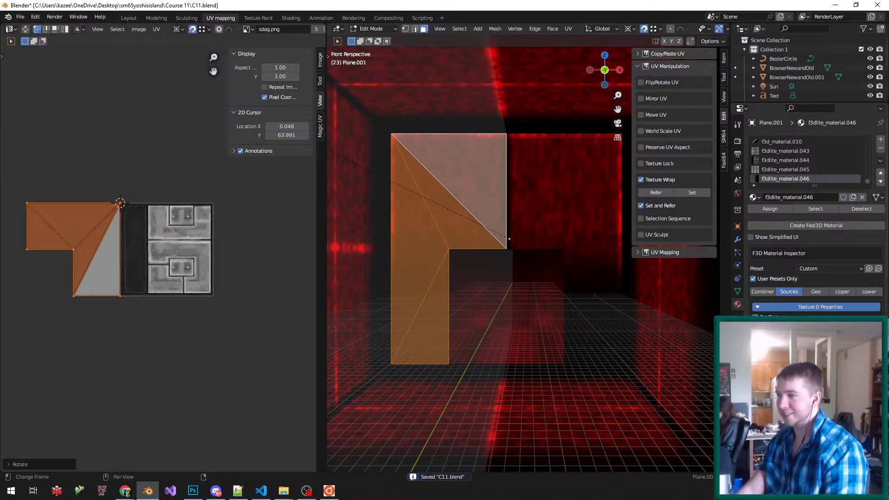
{"action": "key", "text": "Tab"}
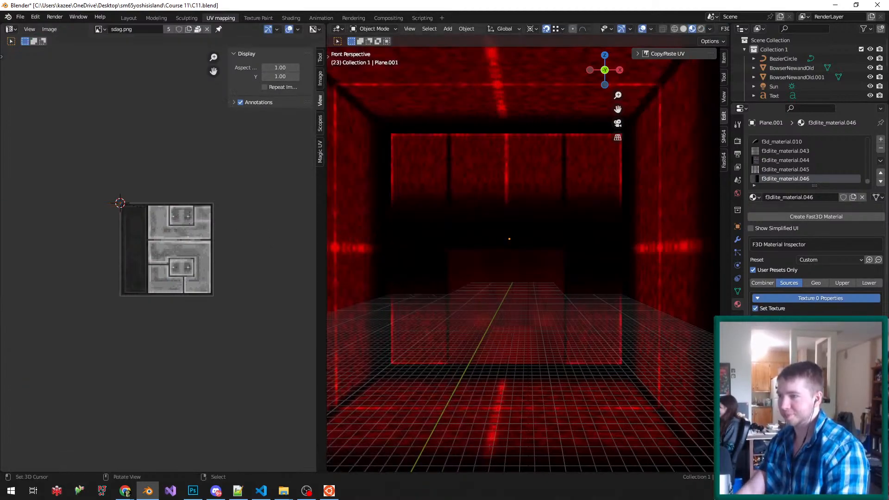
{"action": "key", "text": "ctrl+s"}
- Double the size of the end wall's UVs, shift them 64 along X, and save
{"action": "key", "text": "Tab"}
{"action": "type", "text": "gy64"}
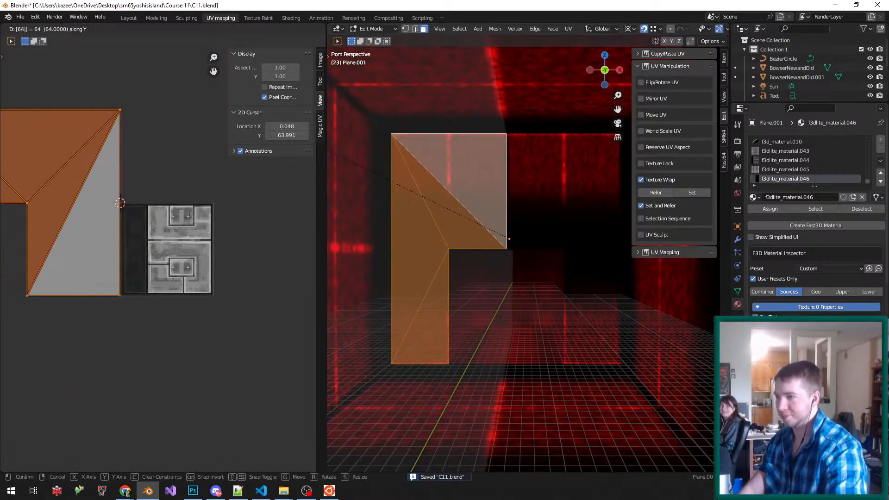
{"action": "key", "text": "Return"}
{"action": "key", "text": "ctrl+z"}
{"action": "type", "text": "gx64"}
{"action": "key", "text": "Return"}
{"action": "key", "text": "Tab"}
{"action": "key", "text": "ctrl+s"}
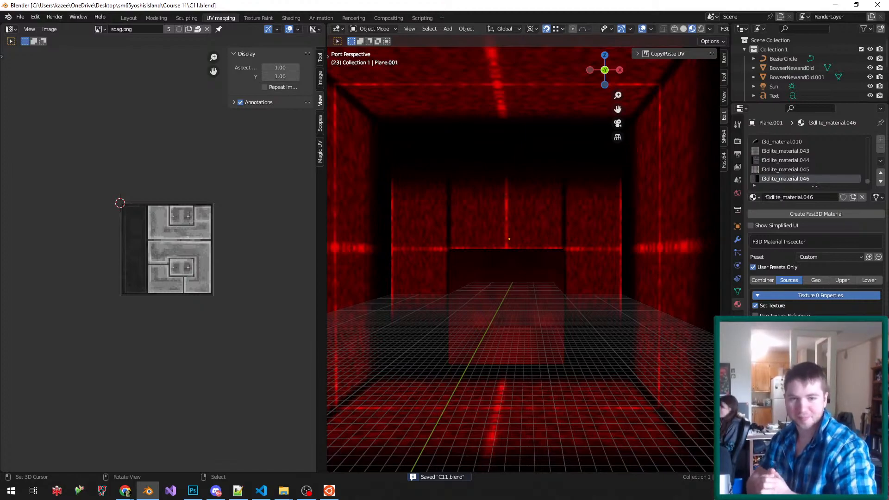
- Move the lower outer UV vertex left of the texture by 64 along X and 64 along Y, and save
{"action": "key", "text": "Tab"}
{"action": "right_click", "coordinate": [27, 296]}
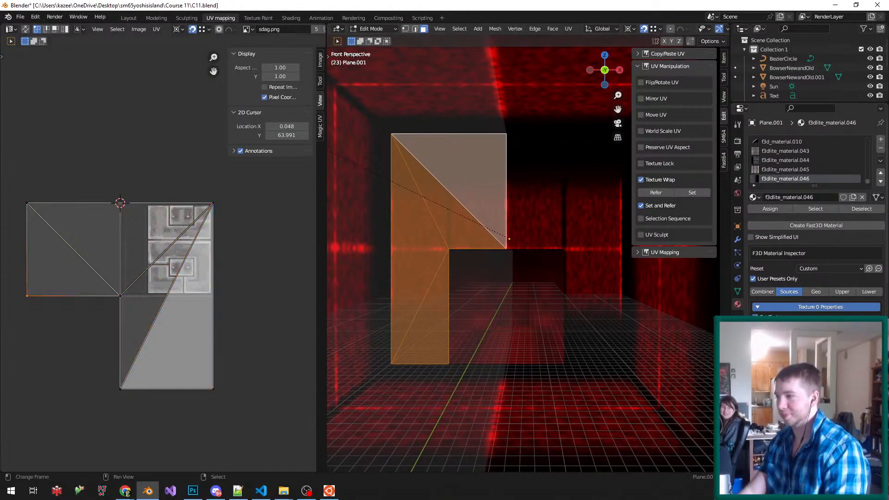
{"action": "type", "text": "gx64"}
{"action": "key", "text": "Return"}
{"action": "type", "text": "gy64"}
{"action": "key", "text": "Return"}
{"action": "key", "text": "Tab"}
{"action": "key", "text": "ctrl+s"}
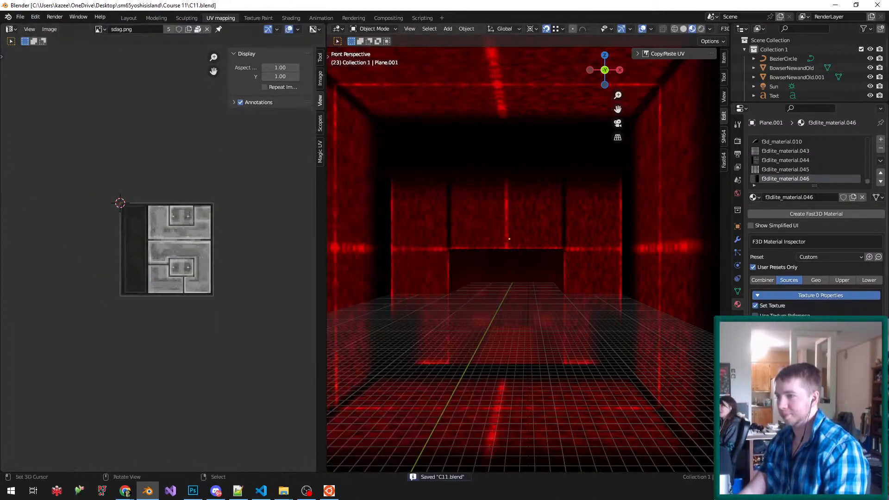
- Try to move the end wall's UV vertices below the texture up to its upper edge
{"action": "key", "text": "Tab"}
{"action": "key", "text": "g"}
{"action": "key", "text": "Escape"}
{"action": "key", "text": "g"}
{"action": "key", "text": "Return"}
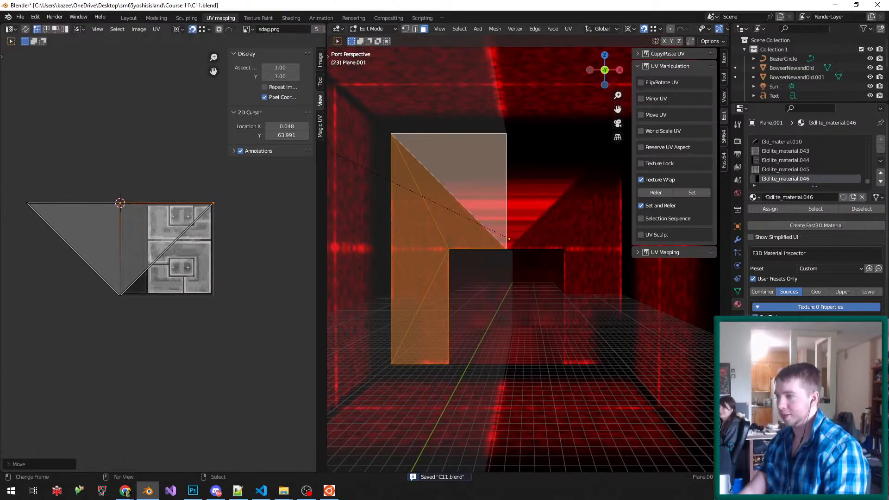
{"action": "key", "text": "ctrl+z"}
- Move the UV vertex at the texture's lower outer side straight along Y to a point above the texture
{"action": "key", "text": "g"}
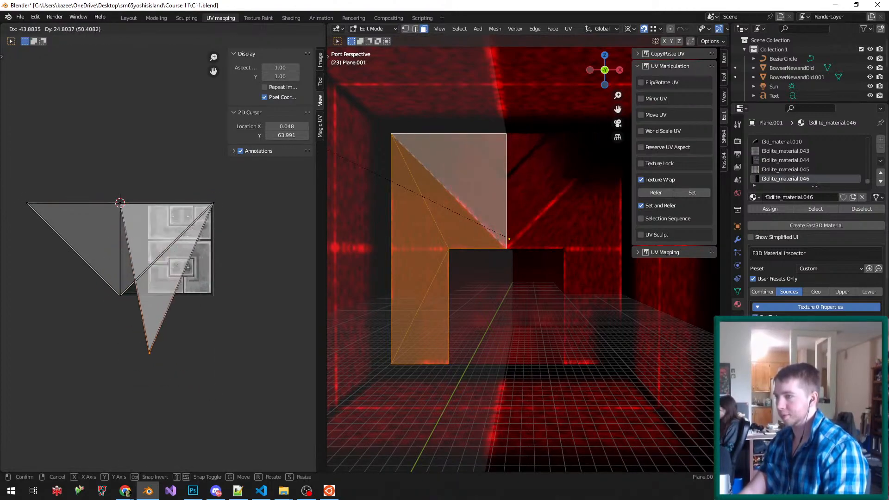
{"action": "key", "text": "y"}
{"action": "key", "text": "Return"}
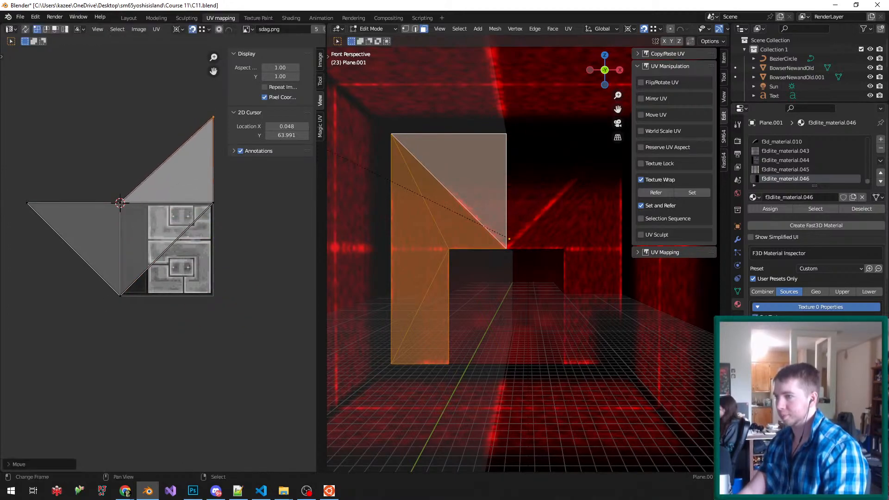
- Try to shift the raised UV vertex by -64 along X to the texture's opposite edge
{"action": "key", "text": "g"}
{"action": "key", "text": "x"}
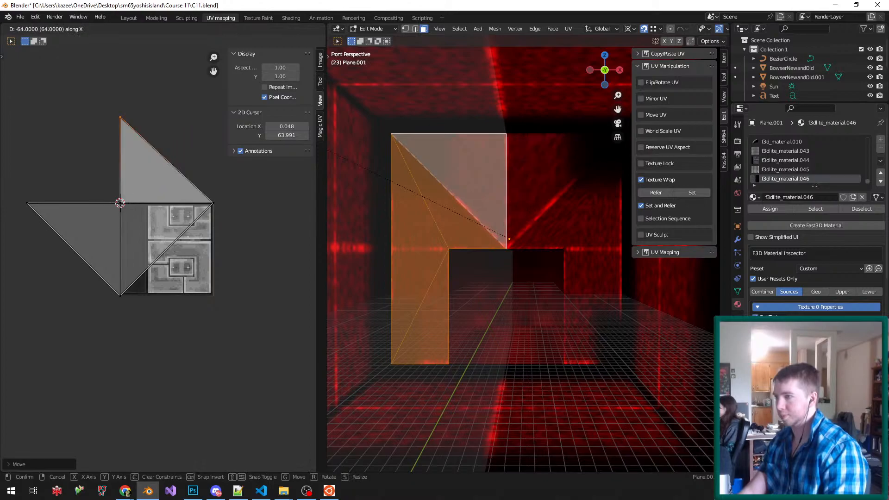
{"action": "key", "text": "Return"}
{"action": "key", "text": "ctrl+s"}
{"action": "key", "text": "g"}
{"action": "key", "text": "x"}
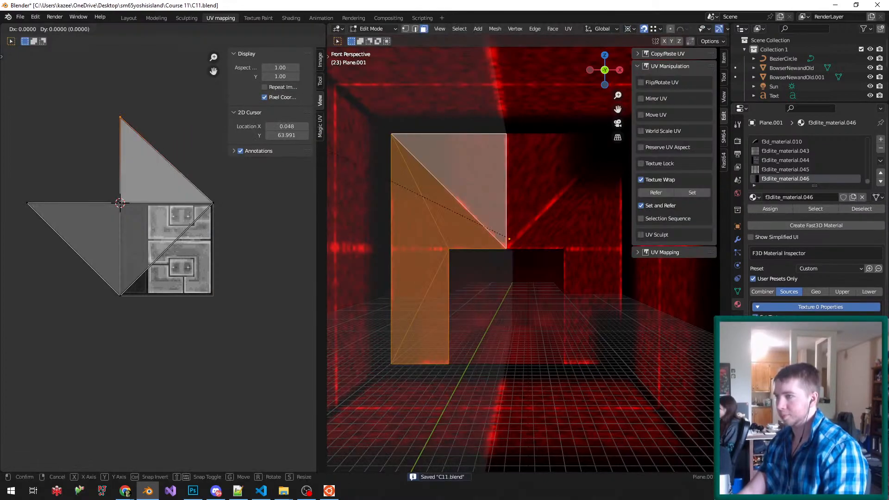
{"action": "key", "text": "Return"}
- Reposition the end wall's leftmost UV vertex so the texture seam follows the side of the opening, and save
{"action": "key", "text": "Tab"}
{"action": "key", "text": "ctrl+s"}
{"action": "key", "text": "Tab"}
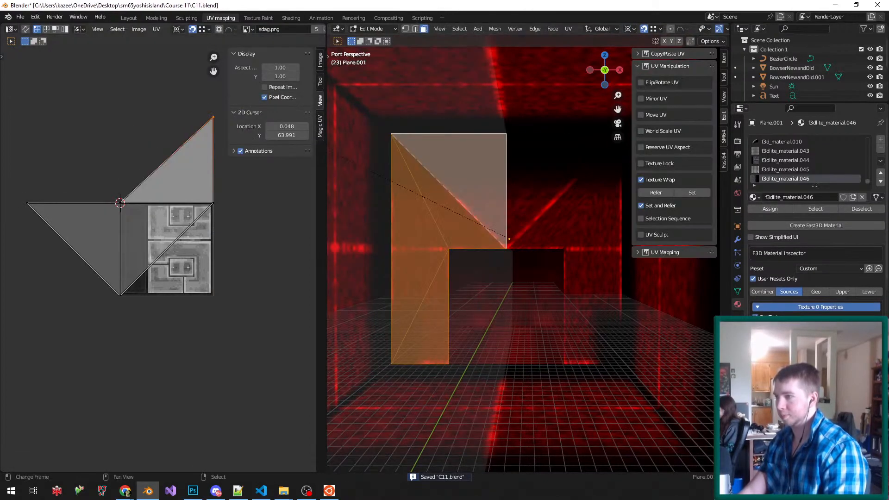
{"action": "left_click", "coordinate": [28, 203]}
{"action": "key", "text": "g"}
{"action": "key", "text": "Return"}
{"action": "key", "text": "g"}
{"action": "key", "text": "Return"}
{"action": "key", "text": "Tab"}
{"action": "key", "text": "ctrl+s"}
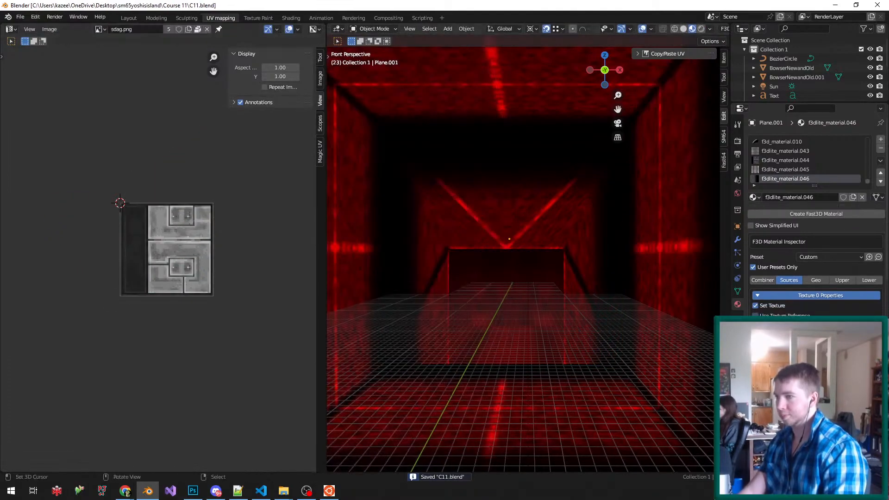
- Inspect the textured tunnel from outside the tower's arched entrance
{"action": "middle_click_drag", "start_coordinate": [523, 250], "coordinate": [505, 252]}
{"action": "scroll", "coordinate": [519, 257], "scroll_direction": "down", "scroll_amount": 3}
{"action": "scroll", "coordinate": [518, 257], "scroll_direction": "down", "scroll_amount": 5}
{"action": "scroll", "coordinate": [519, 257], "scroll_direction": "up", "scroll_amount": 3}
{"action": "scroll", "coordinate": [523, 266], "scroll_direction": "down", "scroll_amount": 3}
{"action": "scroll", "coordinate": [505, 252], "scroll_direction": "up", "scroll_amount": 2}
{"action": "key", "text": "Tab"}
{"action": "right_click", "coordinate": [442, 292]}
{"action": "right_click", "coordinate": [443, 291], "text": "shift"}
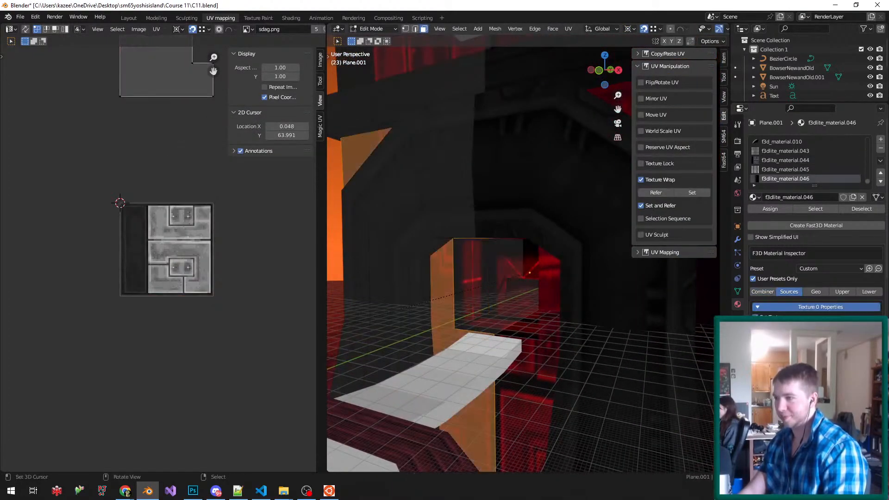
{"action": "scroll", "coordinate": [121, 253], "scroll_direction": "down", "scroll_amount": 4}
{"action": "scroll", "coordinate": [149, 148], "scroll_direction": "up", "scroll_amount": 2}
- Select the f3dlite_material.044 wall at the tunnel entrance, move its notch UV vertices about 3.3 along Y, and save
{"action": "middle_click_drag", "start_coordinate": [442, 273], "coordinate": [509, 283]}
{"action": "right_click", "coordinate": [502, 217]}
{"action": "scroll", "coordinate": [177, 178], "scroll_direction": "up", "scroll_amount": 2}
{"action": "key", "text": "a"}
{"action": "key", "text": "a"}
{"action": "key", "text": "b"}
{"action": "left_click_drag", "start_coordinate": [125, 160], "coordinate": [178, 213]}
{"action": "middle_click_drag", "start_coordinate": [547, 278], "coordinate": [492, 267]}
{"action": "scroll", "coordinate": [147, 181], "scroll_direction": "up", "scroll_amount": 3}
{"action": "key", "text": "g"}
{"action": "key", "text": "y"}
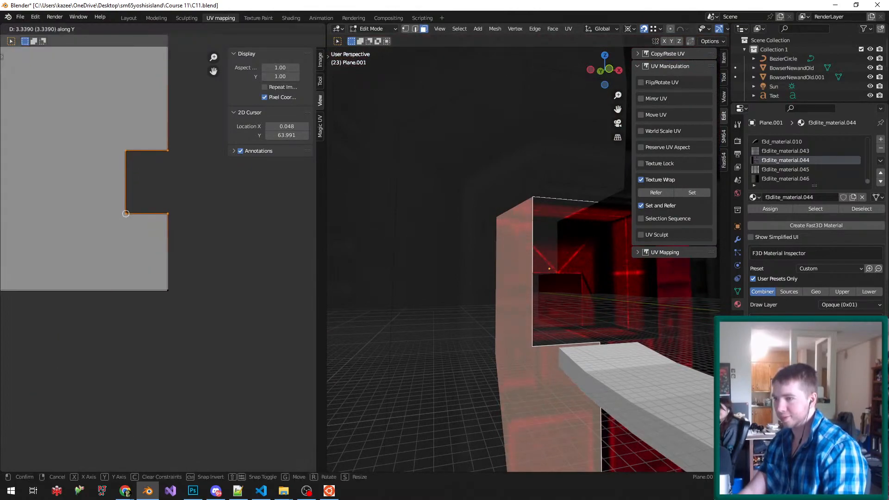
{"action": "key", "text": "Return"}
{"action": "scroll", "coordinate": [546, 269], "scroll_direction": "down", "scroll_amount": 4}
{"action": "middle_click_drag", "start_coordinate": [546, 269], "coordinate": [493, 274]}
{"action": "key", "text": "Tab"}
{"action": "key", "text": "ctrl+s"}
- Unwrap the inner passage's side wall with Lightmap Pack and save
{"action": "scroll", "coordinate": [498, 271], "scroll_direction": "up", "scroll_amount": 4}
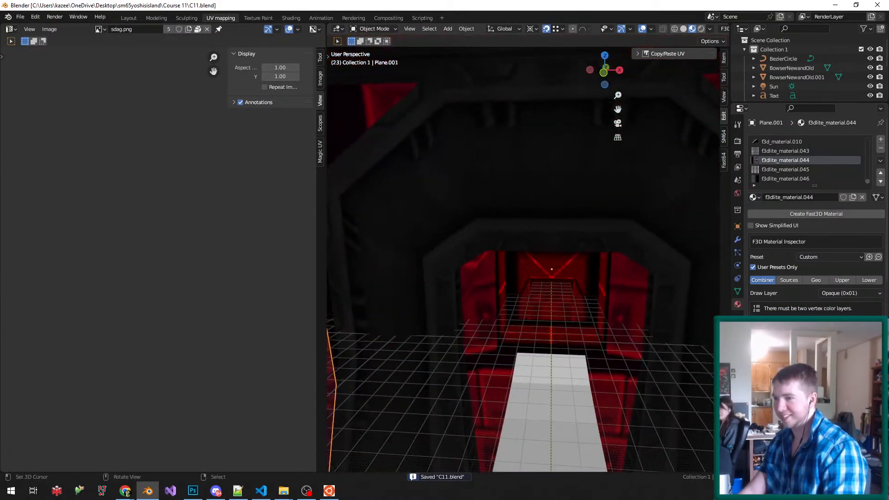
{"action": "scroll", "coordinate": [463, 269], "scroll_direction": "up", "scroll_amount": 5}
{"action": "key", "text": "Tab"}
{"action": "right_click", "coordinate": [419, 250]}
{"action": "right_click", "coordinate": [422, 147], "text": "alt"}
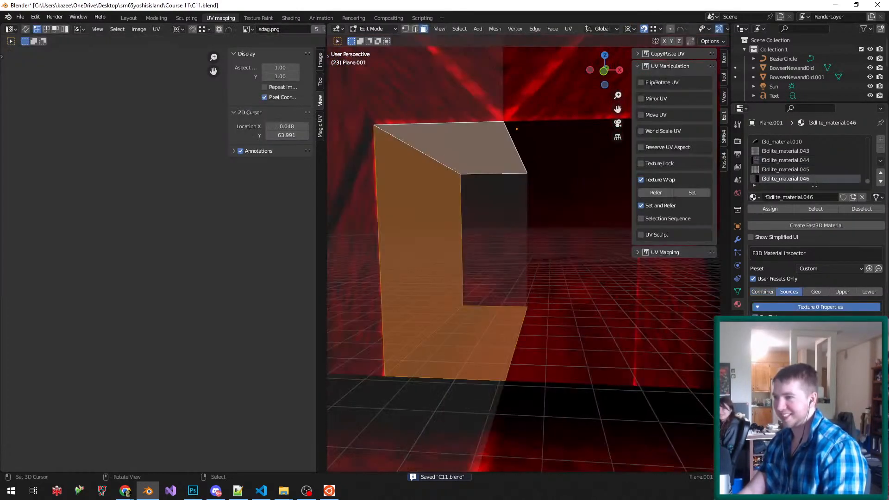
{"action": "scroll", "coordinate": [588, 195], "scroll_direction": "down", "scroll_amount": 1}
{"action": "middle_click_drag", "start_coordinate": [588, 194], "coordinate": [607, 199], "text": "shift"}
{"action": "right_click", "coordinate": [465, 240]}
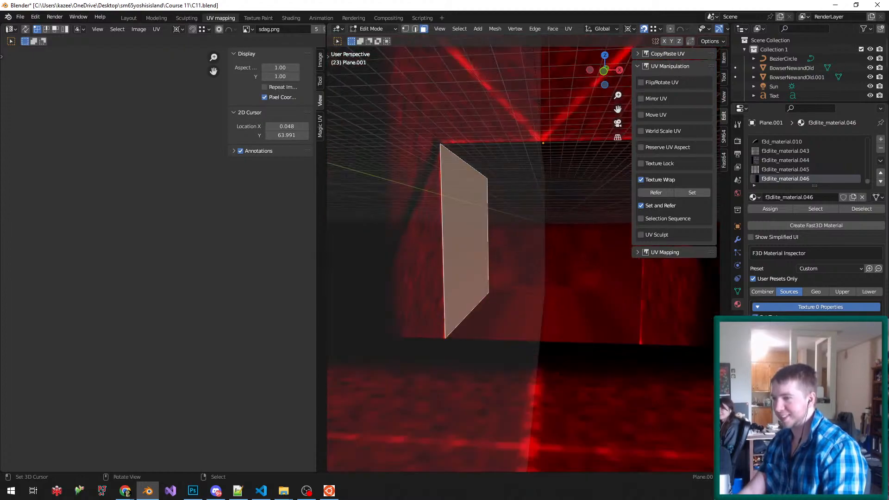
{"action": "key", "text": "u"}
{"action": "key", "text": "l"}
{"action": "key", "text": "Return"}
{"action": "key", "text": "Tab"}
{"action": "middle_click_drag", "start_coordinate": [470, 313], "coordinate": [447, 313]}
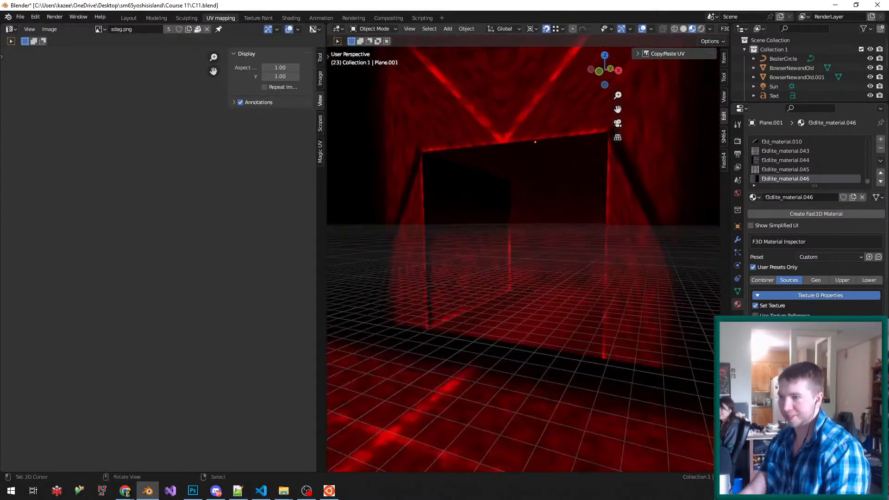
{"action": "key", "text": "ctrl+s"}
- Unwrap the inner passage's loop of faces with Follow Active Quads using Length Average, with the side wall as active face
{"action": "key", "text": "Tab"}
{"action": "right_click", "coordinate": [430, 156], "text": "alt"}
{"action": "right_click", "coordinate": [430, 160], "text": "shift"}
{"action": "key", "text": "u"}
{"action": "key", "text": "f"}
{"action": "key", "text": "Return"}
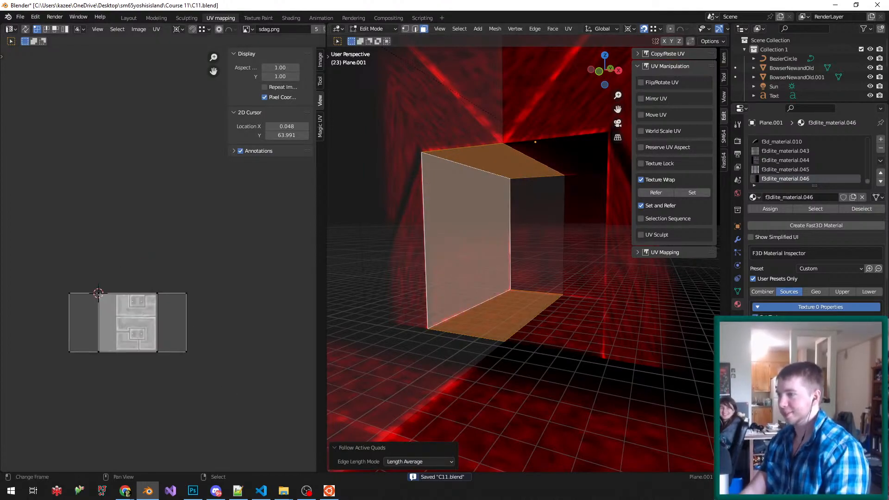
- Rotate all of the inner passage's UVs a quarter turn around the 2D cursor and save
{"action": "key", "text": "a"}
{"action": "key", "text": "Tab"}
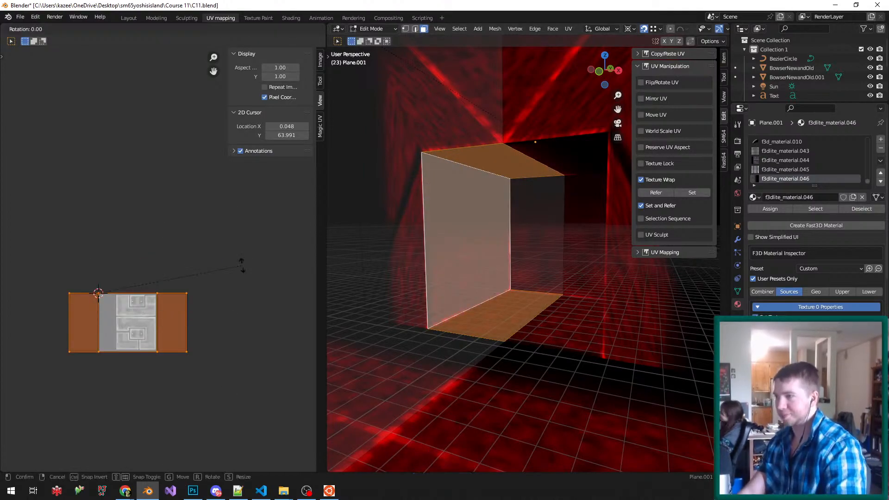
{"action": "key", "text": "ctrl+s"}
{"action": "mouse_move", "coordinate": [523, 278]}
{"action": "middle_mouse_down"}
{"action": "mouse_move", "coordinate": [524, 241]}
{"action": "mouse_move", "coordinate": [524, 287]}
{"action": "middle_mouse_up"}
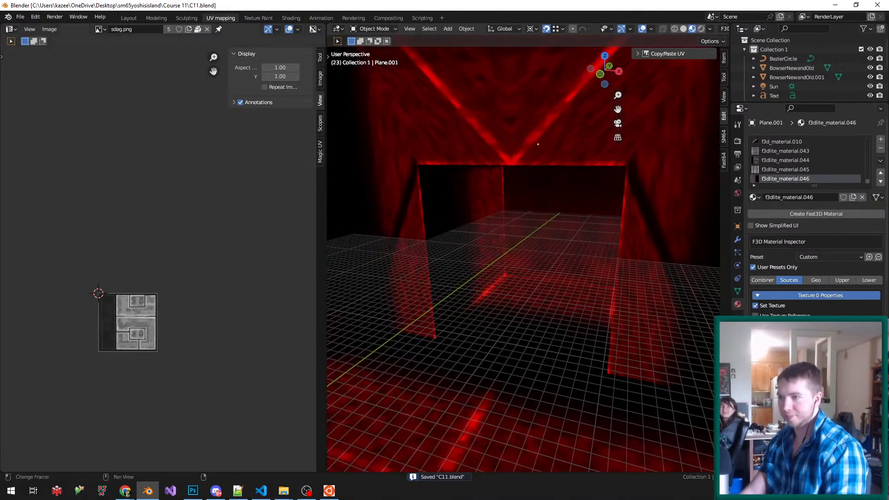
- Mirror the inner passage's UVs by scaling them -1 along X, and save
{"action": "key", "text": "Tab"}
{"action": "type", "text": "sx-1"}
{"action": "key", "text": "Return"}
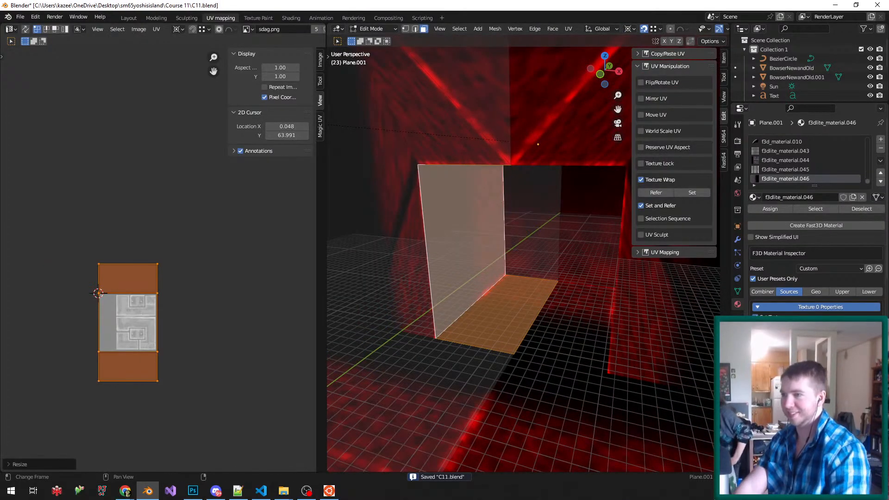
{"action": "key", "text": "Tab"}
{"action": "middle_click_drag", "start_coordinate": [523, 277], "coordinate": [523, 254]}
{"action": "key", "text": "ctrl+s"}
- Flip the inner passage's UVs by -1 along X again, shift them 64 along X, and save
{"action": "key", "text": "Tab"}
{"action": "type", "text": "sy-1"}
{"action": "key", "text": "BackSpace"}
{"action": "key", "text": "BackSpace"}
{"action": "type", "text": "x-1"}
{"action": "key", "text": "Return"}
{"action": "type", "text": "gx64"}
{"action": "key", "text": "Return"}
{"action": "key", "text": "Tab"}
{"action": "key", "text": "ctrl+s"}
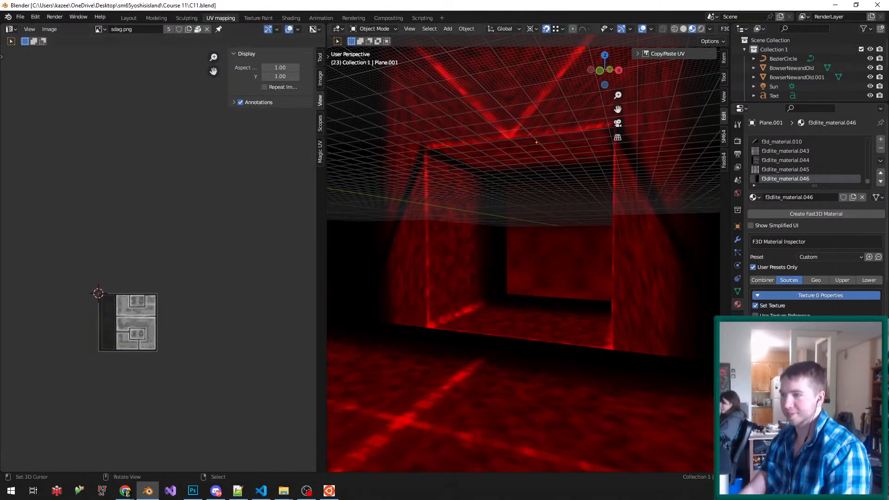
- Select the inner passage's back wall, set its vertex paint colour to dark red with value 0.147, and save
{"action": "middle_click_drag", "start_coordinate": [507, 216], "coordinate": [521, 228]}
{"action": "key", "text": "Tab"}
{"action": "right_click", "coordinate": [522, 228]}
{"action": "key", "text": "Tab"}
{"action": "key", "text": "v"}
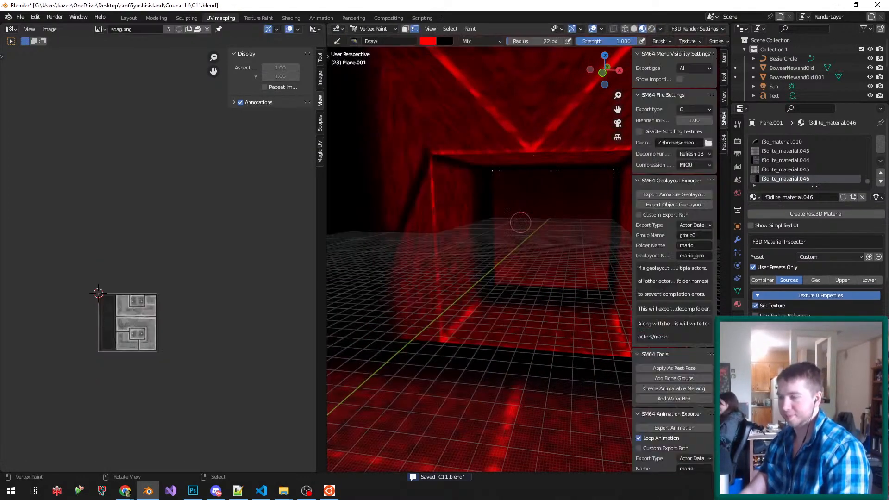
{"action": "left_click", "coordinate": [430, 41]}
{"action": "left_click_drag", "start_coordinate": [490, 92], "coordinate": [490, 121]}
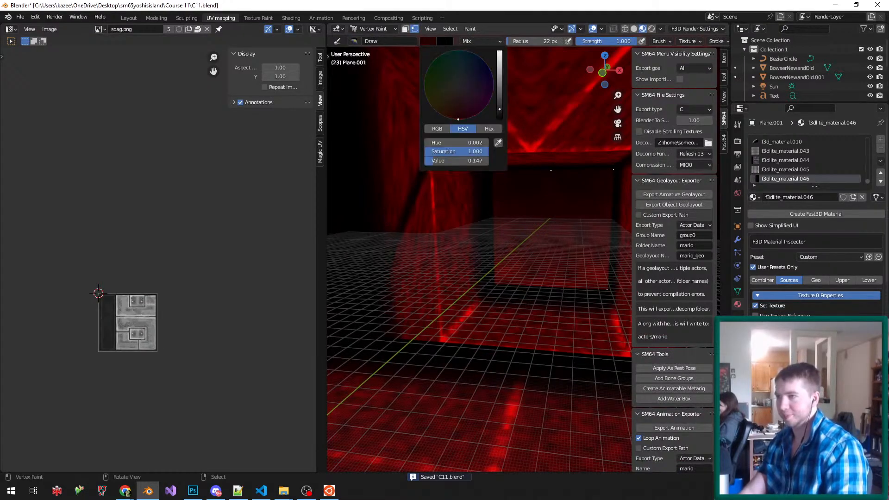
{"action": "scroll", "coordinate": [497, 263], "scroll_direction": "down", "scroll_amount": 3}
{"action": "key", "text": "v"}
{"action": "key", "text": "ctrl+s"}
{"action": "scroll", "coordinate": [497, 264], "scroll_direction": "down", "scroll_amount": 5}
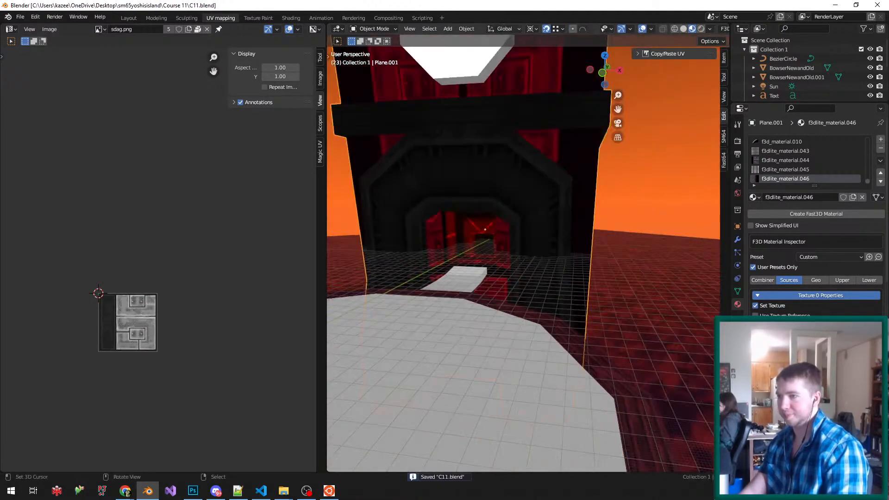
- Switch to the Layout workspace and export the Level object as the Wet Dry World level
{"action": "left_click", "coordinate": [128, 18]}
{"action": "middle_click_drag", "start_coordinate": [370, 241], "coordinate": [324, 269]}
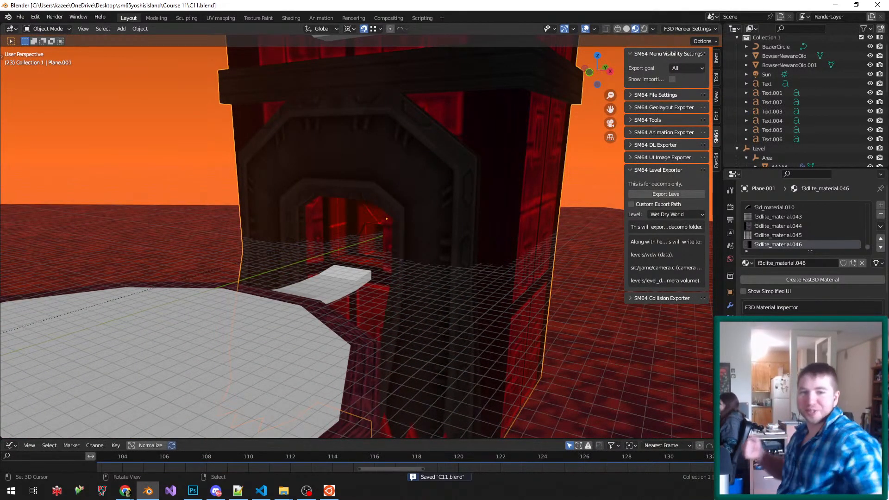
{"action": "left_click", "coordinate": [759, 148]}
{"action": "left_click", "coordinate": [667, 194]}
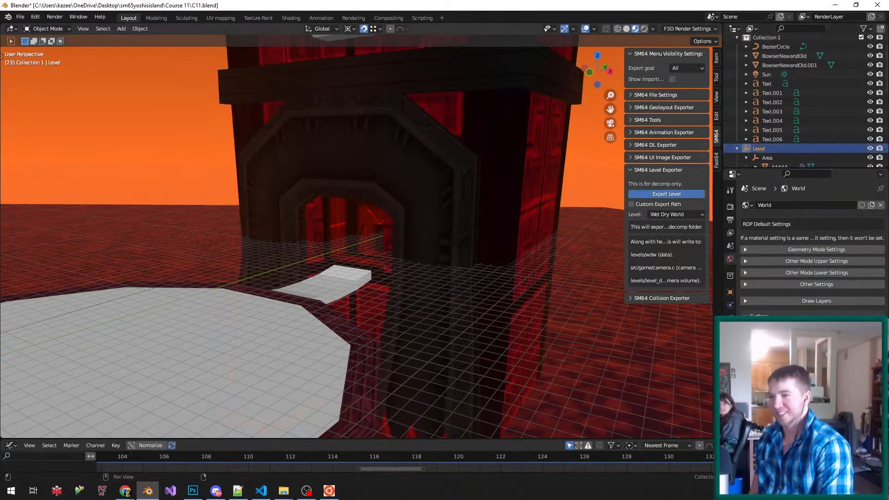
- Switch to the Ubuntu terminal and rebuild the ROM with "cd ~/majorhack;make -j12"
{"action": "key", "text": "alt+Tab"}
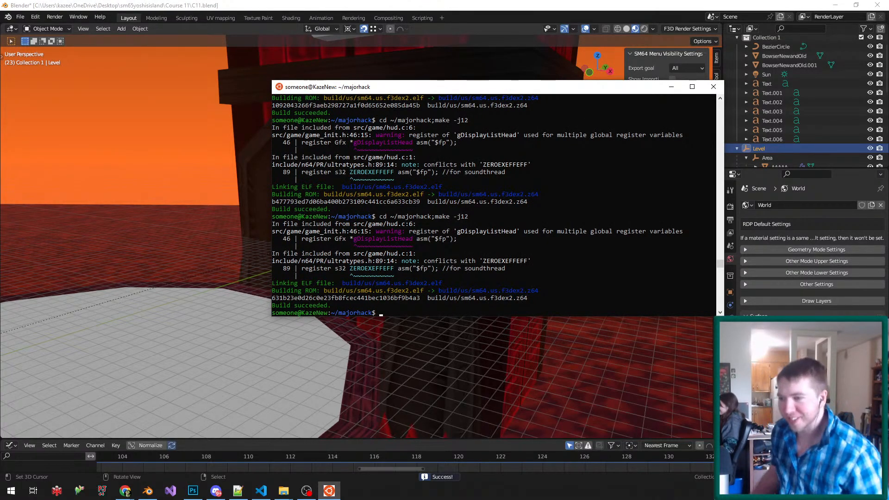
{"action": "key", "text": "Up"}
{"action": "key", "text": "Return"}
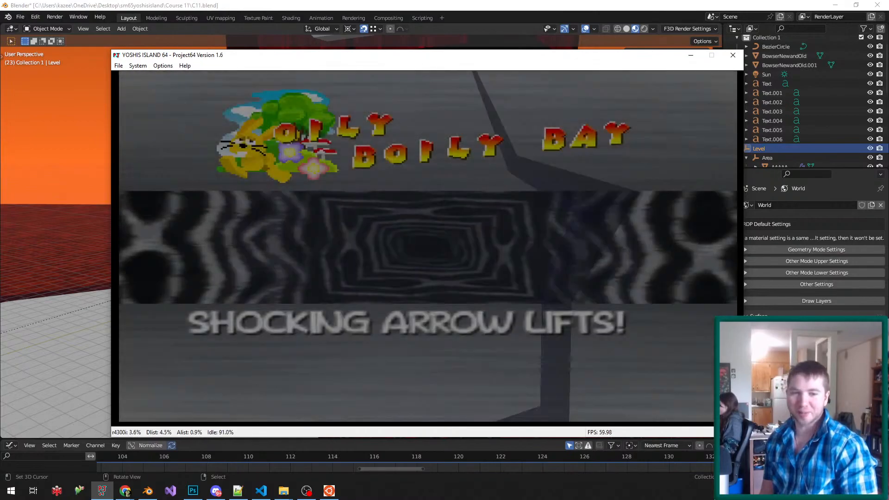
- Enter the level in Project64 and return to the game after pausing the YouTube video
{"action": "key", "text": "Return"}
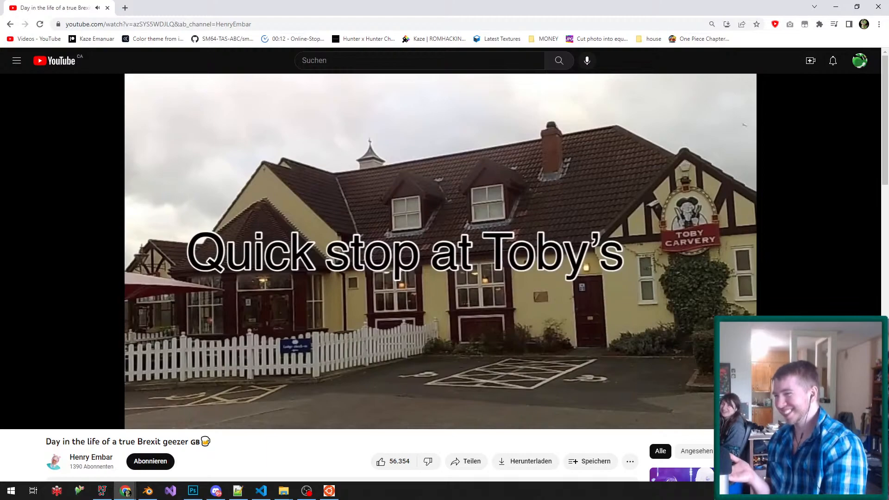
{"action": "key", "text": "space"}
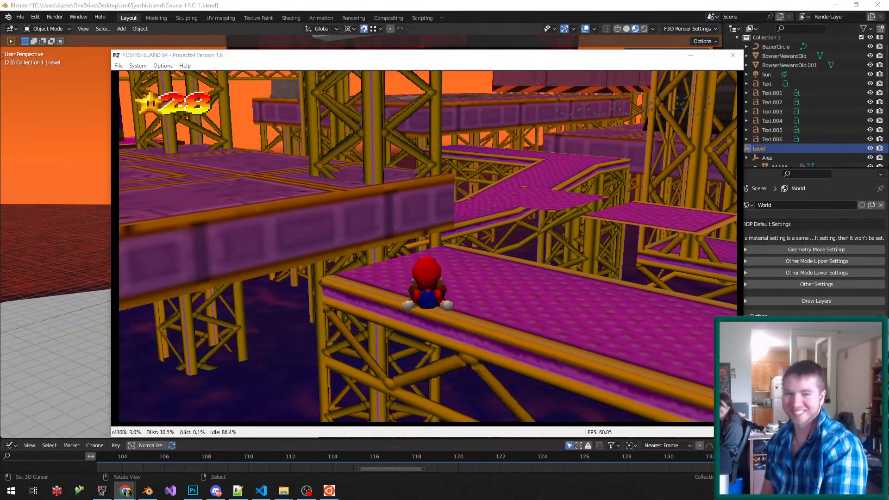
{"action": "key", "text": "alt+Tab"}
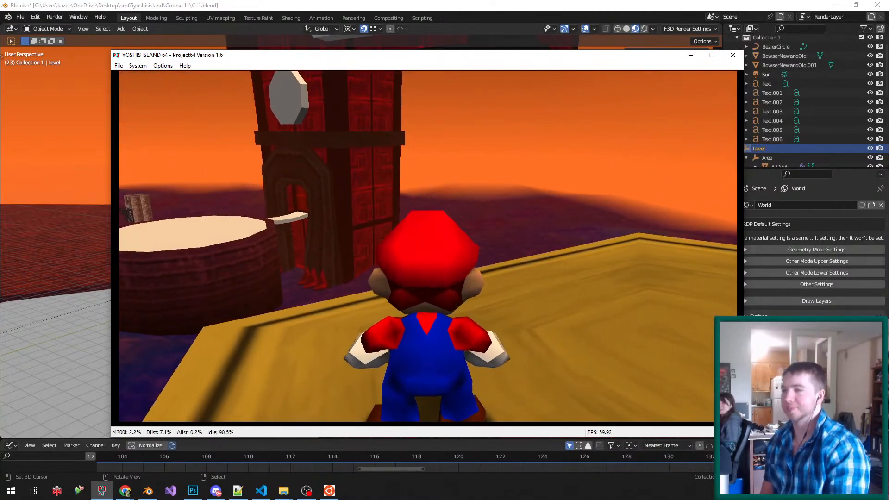
- Close the emulator and, in Plane.001's Edit Mode, select the linked faces of the tower's white octagonal emblem
{"action": "left_click", "coordinate": [733, 55]}
{"action": "middle_click_drag", "start_coordinate": [240, 200], "coordinate": [222, 181]}
{"action": "scroll", "coordinate": [357, 236], "scroll_direction": "down", "scroll_amount": 6}
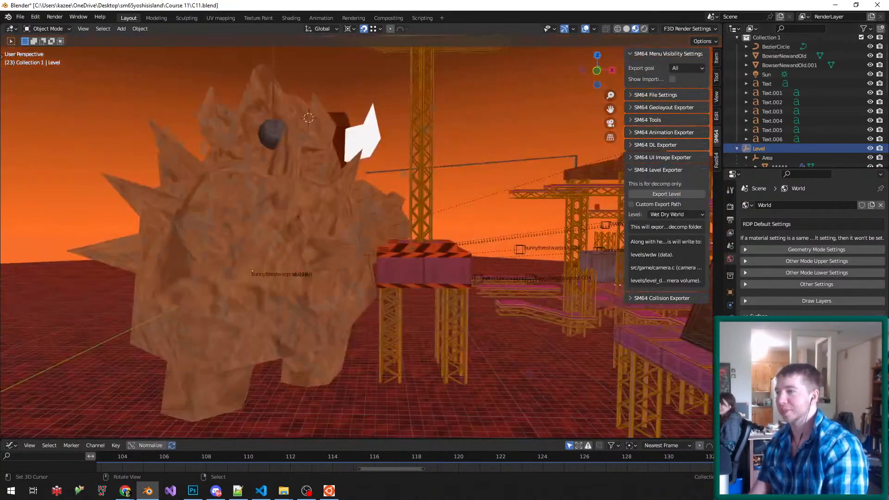
{"action": "scroll", "coordinate": [357, 237], "scroll_direction": "up", "scroll_amount": 5}
{"action": "middle_click_drag", "start_coordinate": [315, 232], "coordinate": [431, 232]}
{"action": "scroll", "coordinate": [356, 185], "scroll_direction": "up", "scroll_amount": 3}
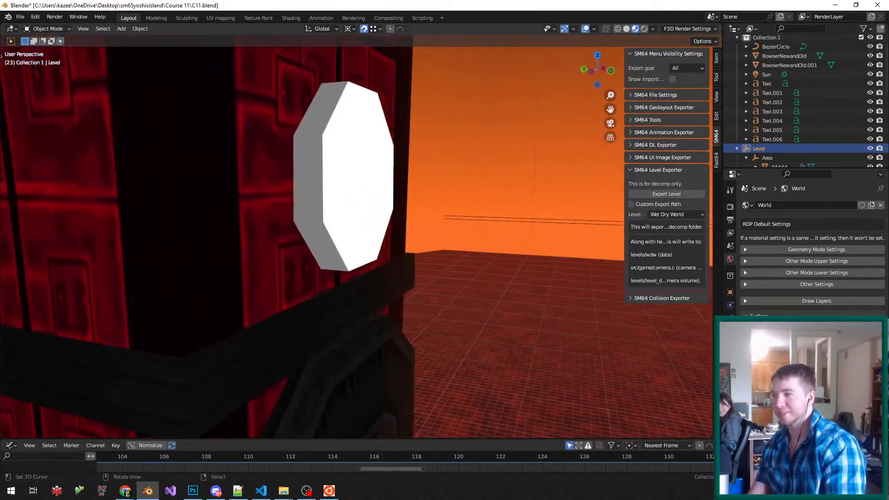
{"action": "right_click", "coordinate": [352, 181]}
{"action": "key", "text": "Tab"}
{"action": "middle_click_drag", "start_coordinate": [356, 181], "coordinate": [356, 273]}
{"action": "scroll", "coordinate": [356, 208], "scroll_direction": "up", "scroll_amount": 3}
{"action": "middle_click_drag", "start_coordinate": [351, 208], "coordinate": [300, 204]}
{"action": "scroll", "coordinate": [301, 204], "scroll_direction": "down", "scroll_amount": 3}
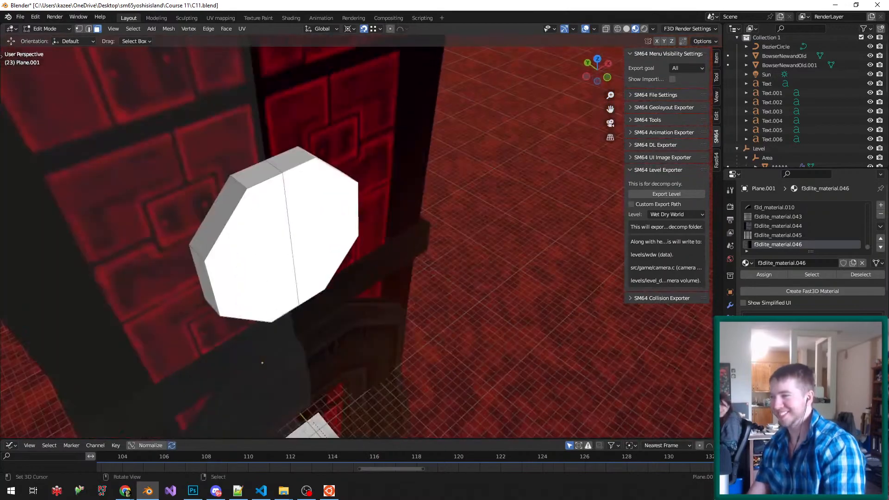
{"action": "right_click", "coordinate": [259, 241]}
{"action": "key", "text": "ctrl+l"}
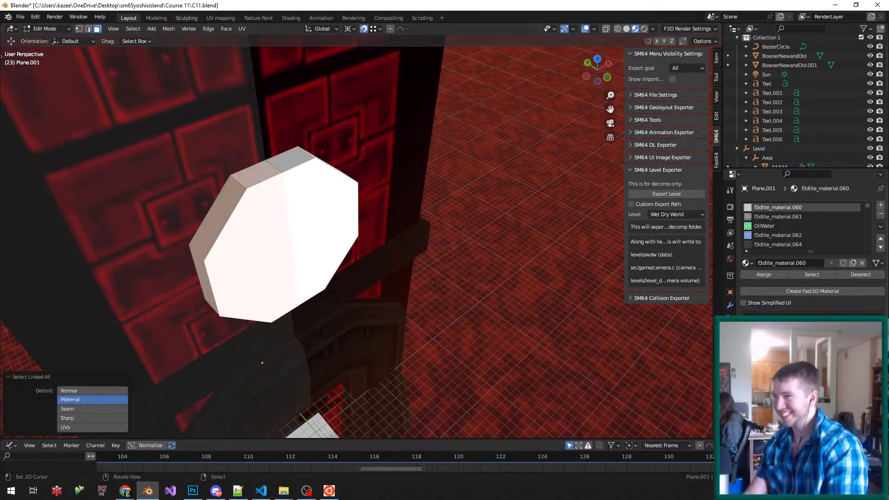
- In the UV mapping workspace, create a new Fast3D material for the selected octagon faces with the Vcolor fogged preset
{"action": "left_click", "coordinate": [220, 17]}
{"action": "key", "text": "KP_Decimal"}
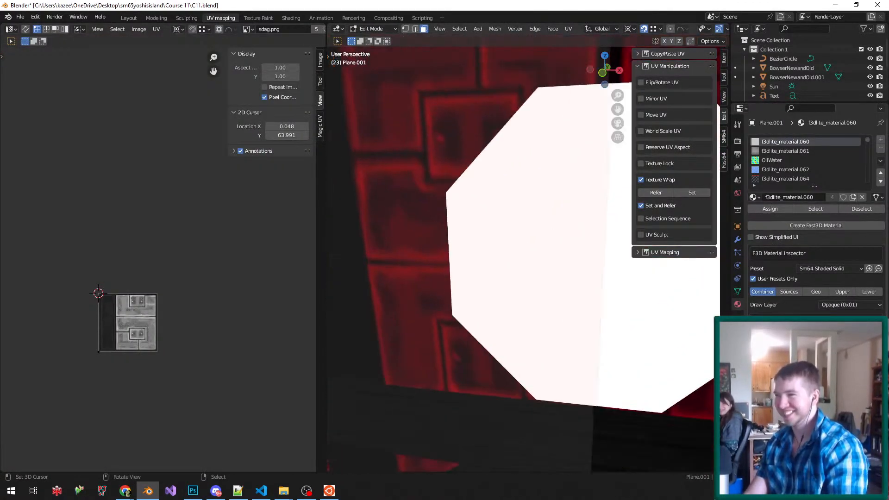
{"action": "left_click", "coordinate": [216, 490]}
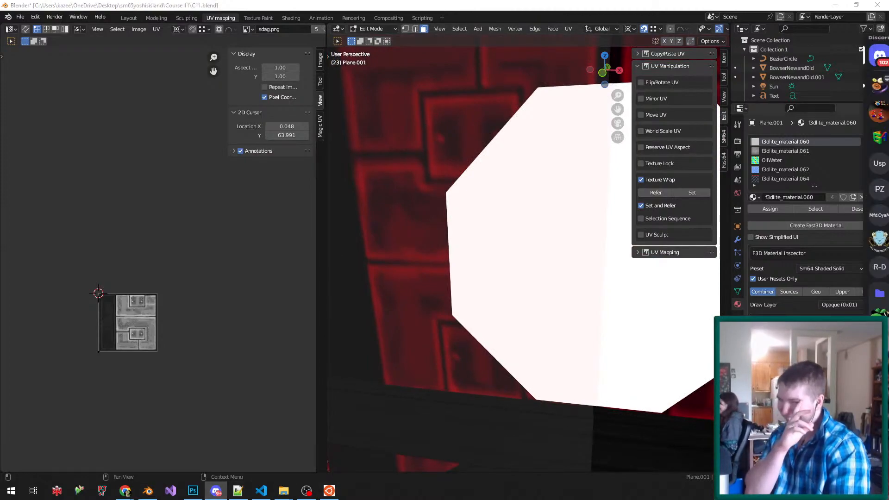
{"action": "middle_click_drag", "start_coordinate": [523, 222], "coordinate": [533, 219]}
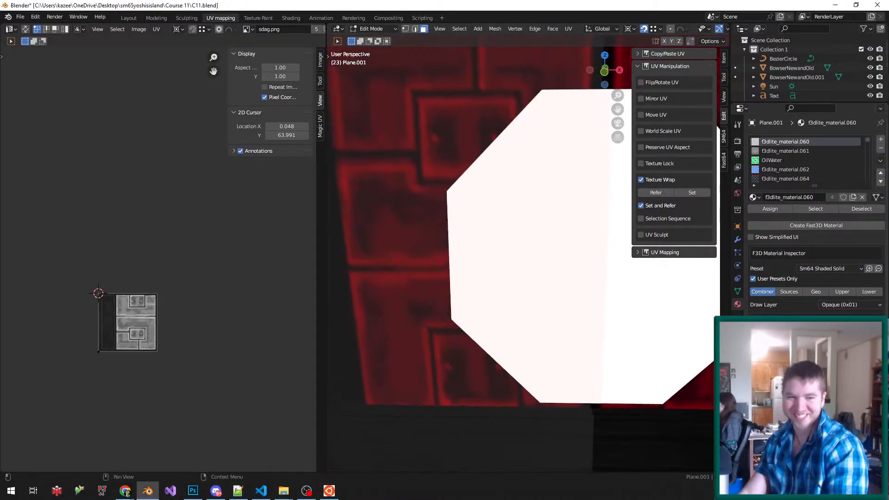
{"action": "key", "text": "alt+Tab"}
{"action": "scroll", "coordinate": [421, 254], "scroll_direction": "down", "scroll_amount": 4}
{"action": "middle_click_drag", "start_coordinate": [488, 261], "coordinate": [518, 266]}
{"action": "scroll", "coordinate": [518, 266], "scroll_direction": "up", "scroll_amount": 4}
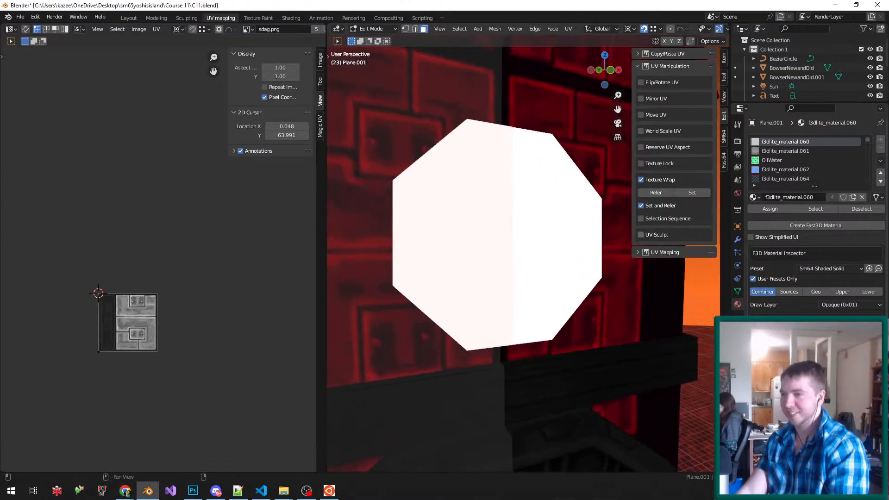
{"action": "left_click", "coordinate": [838, 226]}
{"action": "left_click", "coordinate": [829, 268]}
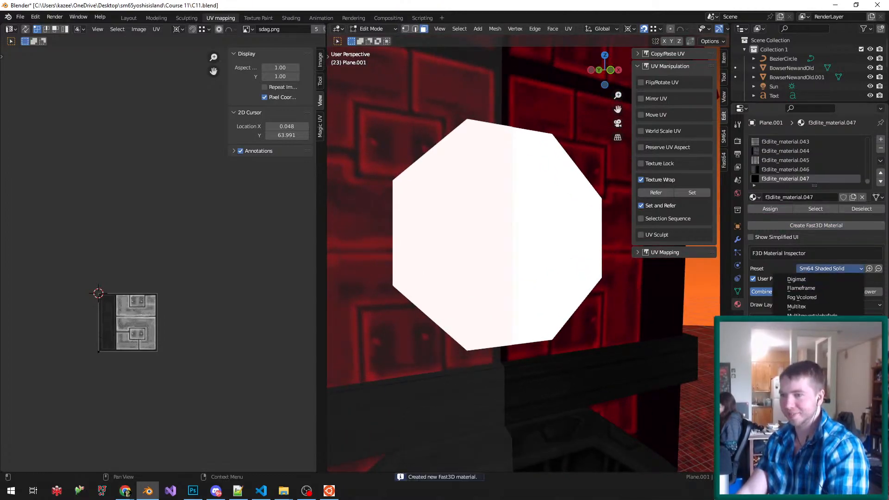
{"action": "left_click", "coordinate": [808, 353]}
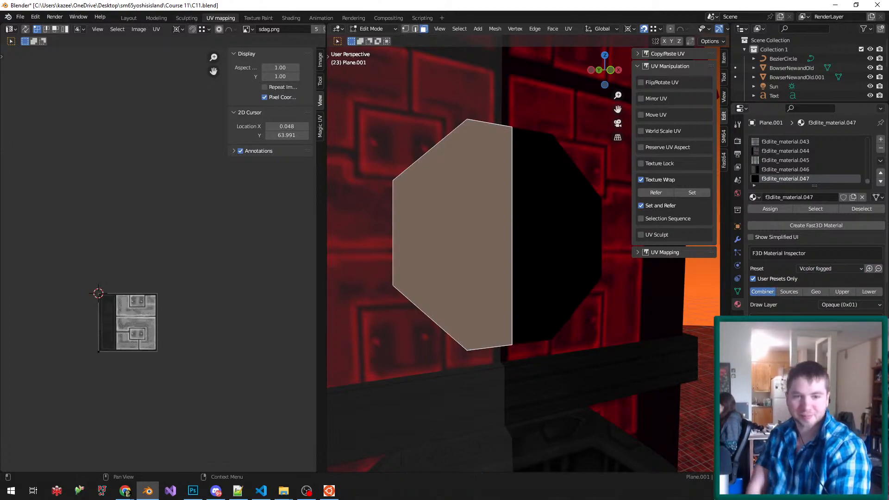
- Open the image browser for the new material's texture source and look through the Desktop folder for the emblem texture
{"action": "left_click", "coordinate": [788, 291]}
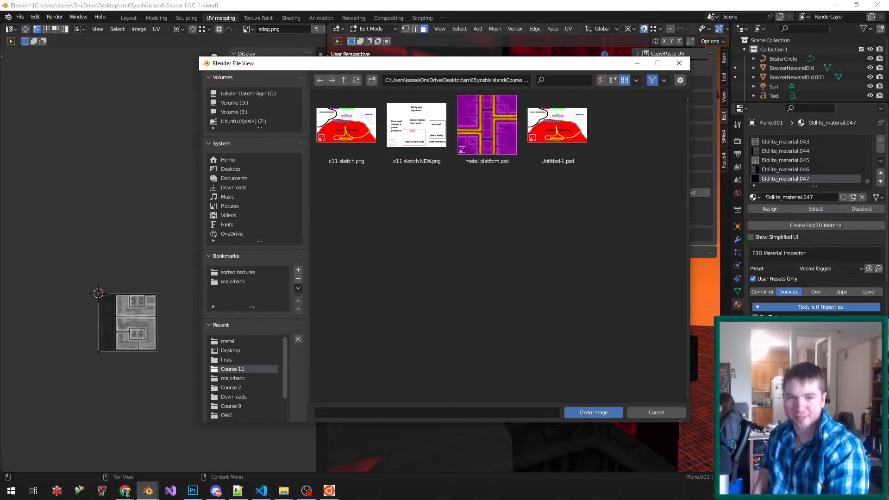
{"action": "left_click", "coordinate": [230, 350]}
{"action": "scroll", "coordinate": [346, 337], "scroll_direction": "down", "scroll_amount": 20}
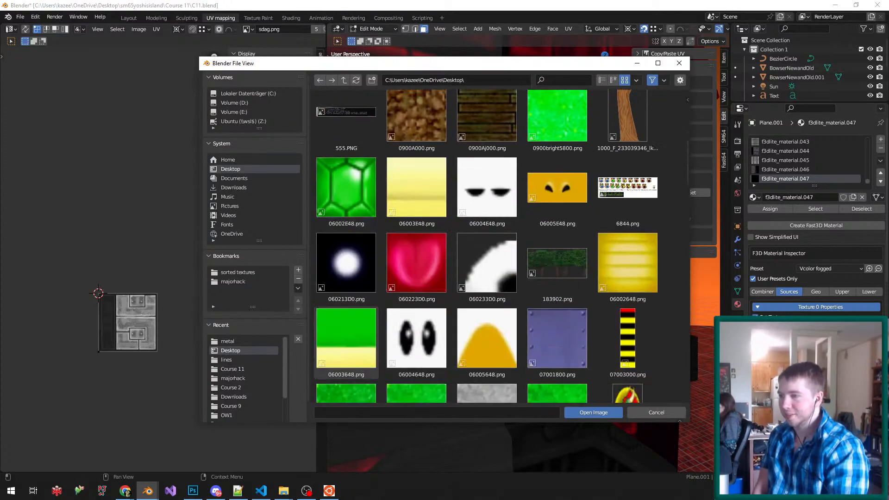
{"action": "scroll", "coordinate": [345, 337], "scroll_direction": "down", "scroll_amount": 20}
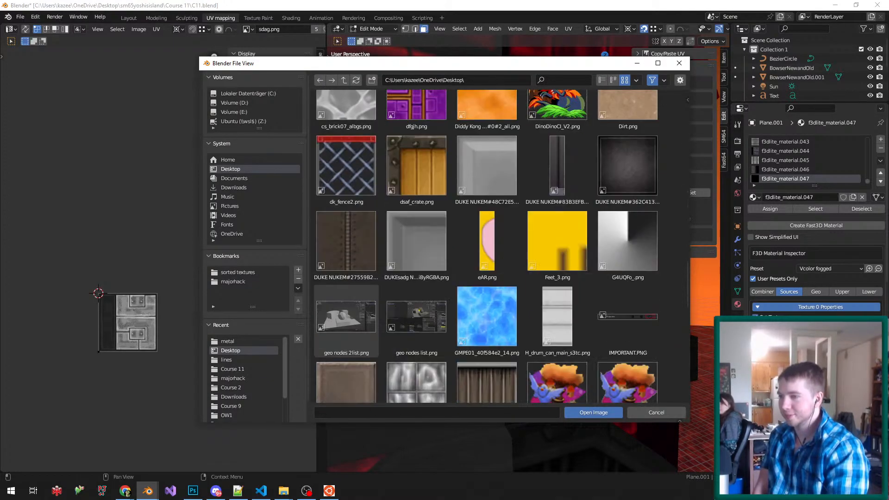
{"action": "scroll", "coordinate": [346, 361], "scroll_direction": "down", "scroll_amount": 20}
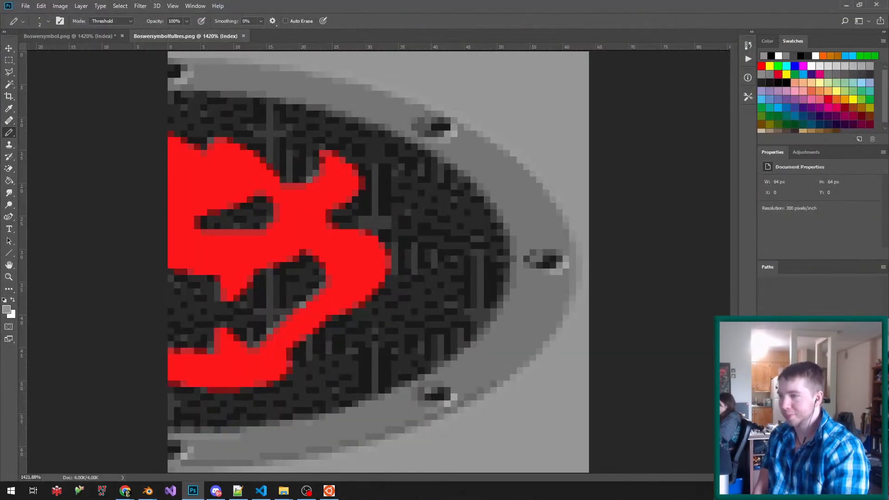
- Switch to Photoshop and export the Bowser symbol as Boswersymbolfullres.png to the Desktop
{"action": "left_click", "coordinate": [25, 5]}
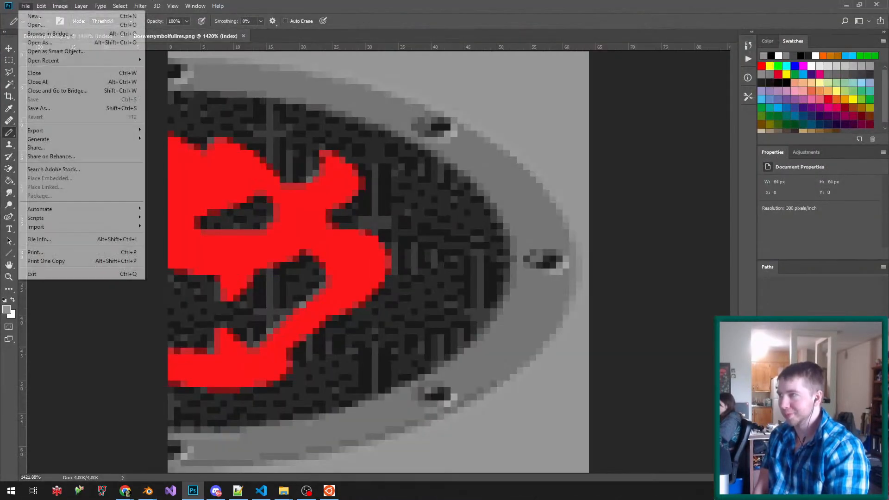
{"action": "mouse_move", "coordinate": [83, 130]}
{"action": "left_click", "coordinate": [176, 131]}
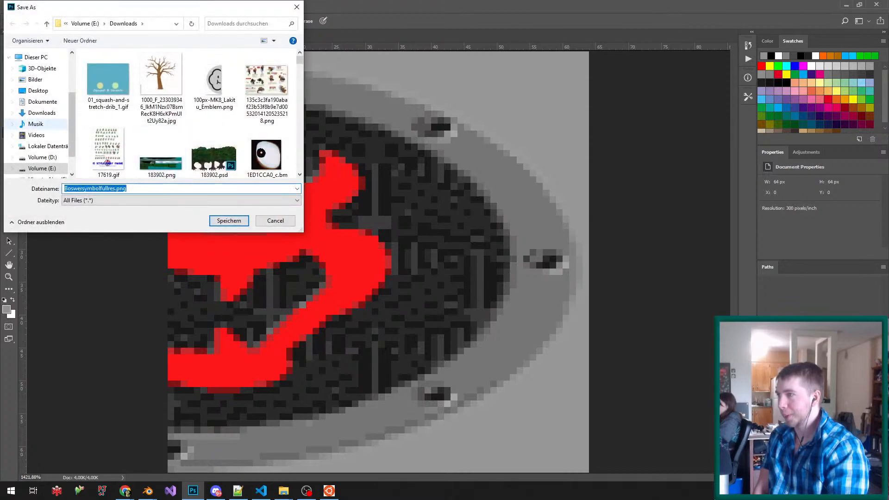
{"action": "left_click", "coordinate": [38, 90]}
{"action": "left_click", "coordinate": [229, 220]}
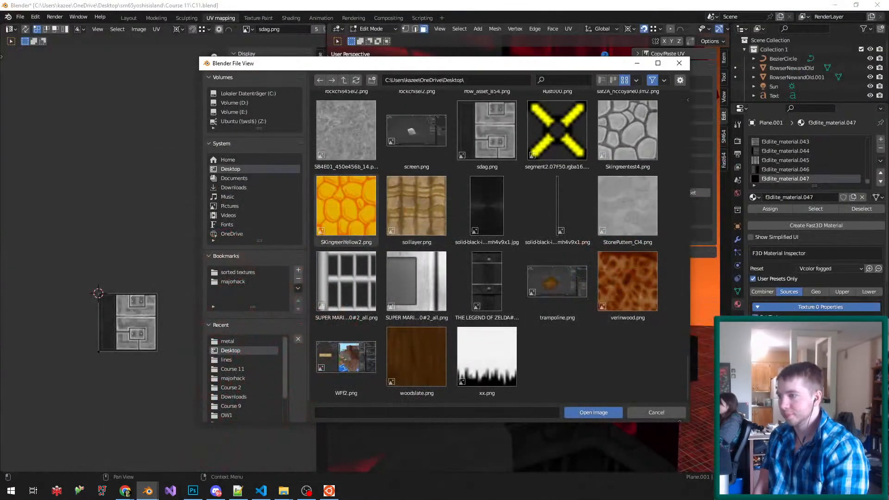
- Back in Blender, filter the Desktop images by "bo" and load the exported Bowser symbol as the material's texture
{"action": "scroll", "coordinate": [346, 208], "scroll_direction": "up", "scroll_amount": 20}
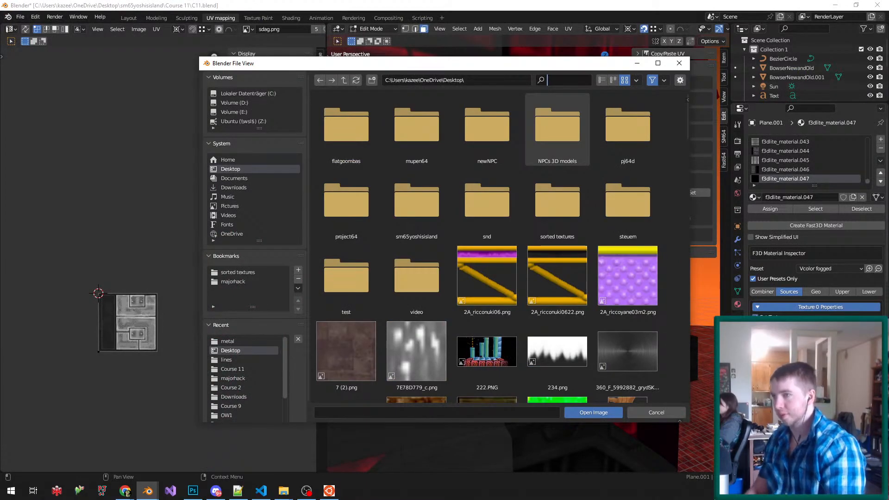
{"action": "type", "text": "bow"}
{"action": "key", "text": "BackSpace"}
{"action": "key", "text": "Return"}
{"action": "double_click", "coordinate": [486, 130]}
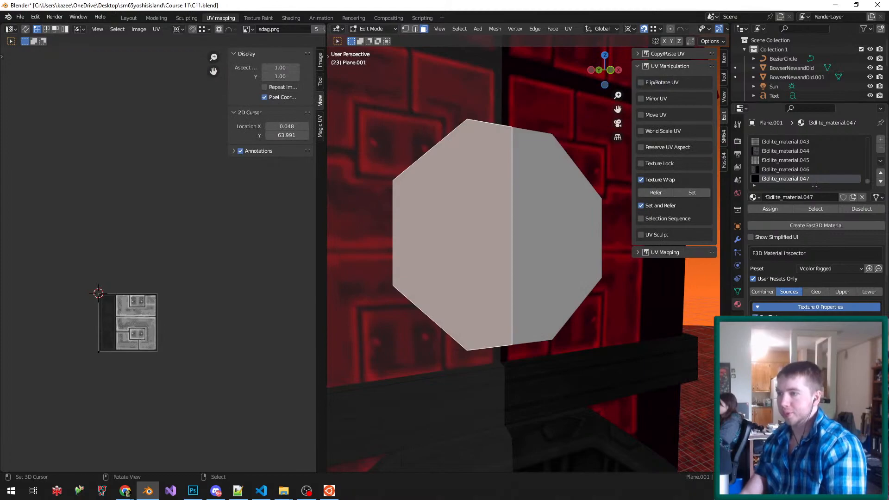
- Project the octagon half's linked faces from the front view into UVs scaled to bounds
{"action": "scroll", "coordinate": [521, 259], "scroll_direction": "down", "scroll_amount": 2}
{"action": "key", "text": "ctrl+l"}
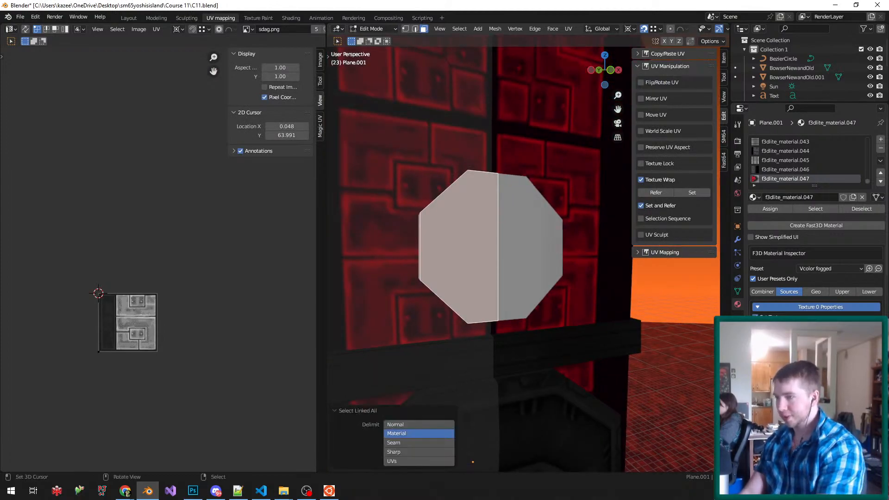
{"action": "key", "text": "KP_1"}
{"action": "key", "text": "u"}
{"action": "left_click", "coordinate": [447, 273]}
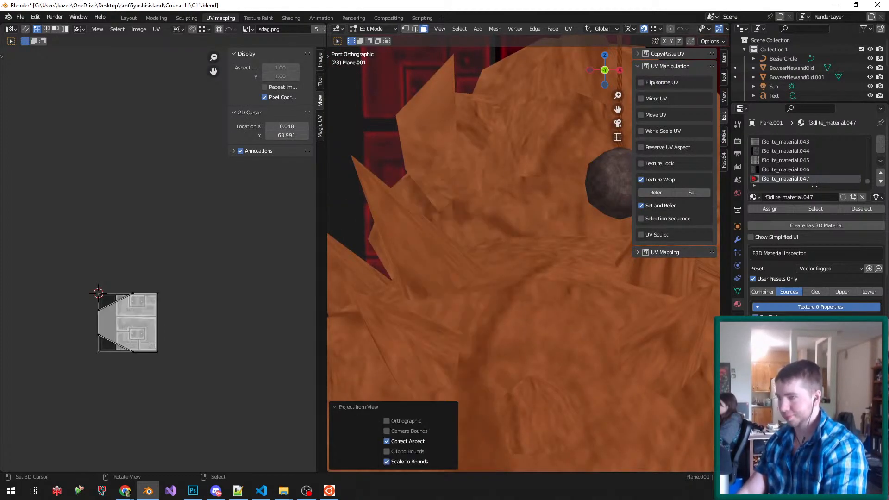
- Mirror all the emblem's UVs horizontally by scaling them by -1 along X
{"action": "key", "text": "KP_5"}
{"action": "key", "text": "a"}
{"action": "key", "text": "period"}
{"action": "left_click", "coordinate": [117, 297]}
{"action": "key", "text": "s"}
{"action": "key", "text": "x"}
{"action": "key", "text": "minus"}
{"action": "key", "text": "1"}
{"action": "key", "text": "Return"}
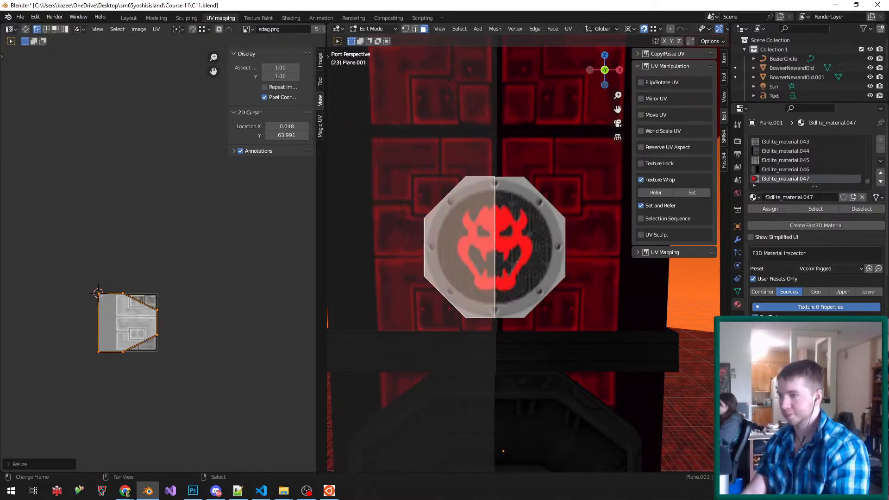
- Snap the 2D cursor to the straight vertical edge of the emblem's UVs and reselect all UVs
{"action": "scroll", "coordinate": [94, 313], "scroll_direction": "up", "scroll_amount": 3}
{"action": "left_click_drag", "start_coordinate": [84, 259], "coordinate": [128, 404]}
{"action": "key", "text": "shift+s"}
{"action": "left_click", "coordinate": [128, 457]}
{"action": "key", "text": "a"}
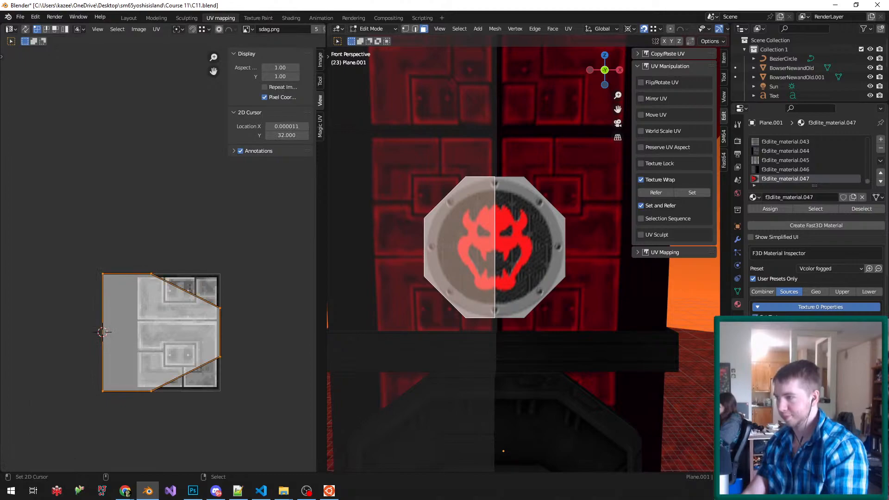
- Try scaling the emblem's UVs along Y about the 2D cursor, and undo the change
{"action": "scroll", "coordinate": [190, 386], "scroll_direction": "up", "scroll_amount": 6}
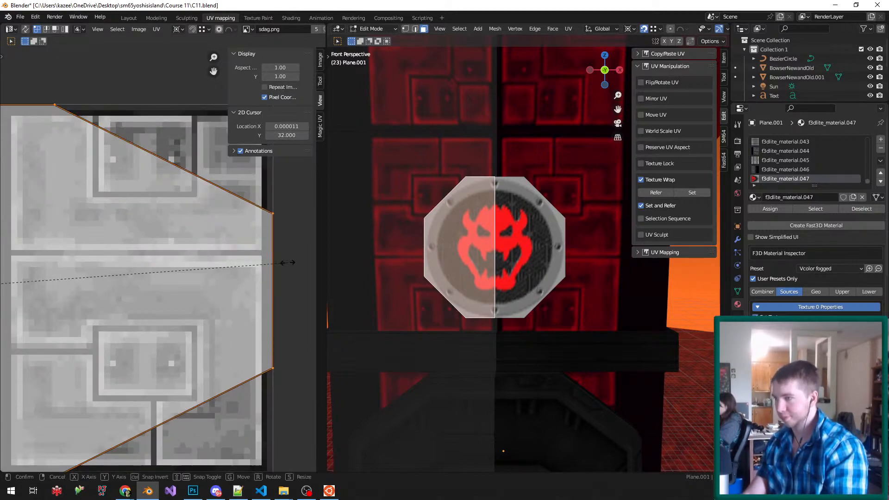
{"action": "key", "text": "s"}
{"action": "key", "text": "x"}
{"action": "key", "text": "y"}
{"action": "left_click", "coordinate": [255, 211]}
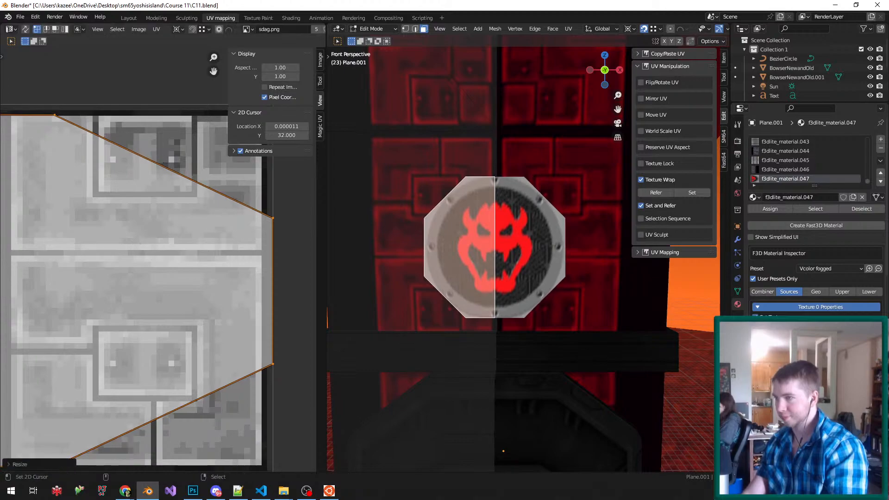
{"action": "key", "text": "ctrl+z"}
- Return to Object Mode, check the Bowser emblem on the tower, and save the file
{"action": "key", "text": "Tab"}
{"action": "mouse_move", "coordinate": [463, 250]}
{"action": "middle_mouse_down"}
{"action": "mouse_move", "coordinate": [544, 250]}
{"action": "mouse_move", "coordinate": [491, 269]}
{"action": "mouse_move", "coordinate": [458, 255]}
{"action": "mouse_move", "coordinate": [491, 246]}
{"action": "mouse_move", "coordinate": [505, 208]}
{"action": "mouse_move", "coordinate": [519, 252]}
{"action": "mouse_move", "coordinate": [452, 257]}
{"action": "middle_mouse_up"}
{"action": "key", "text": "ctrl+s"}
{"action": "key", "text": "ctrl+s"}
{"action": "scroll", "coordinate": [481, 271], "scroll_direction": "down", "scroll_amount": 5}
{"action": "scroll", "coordinate": [509, 282], "scroll_direction": "up", "scroll_amount": 6}
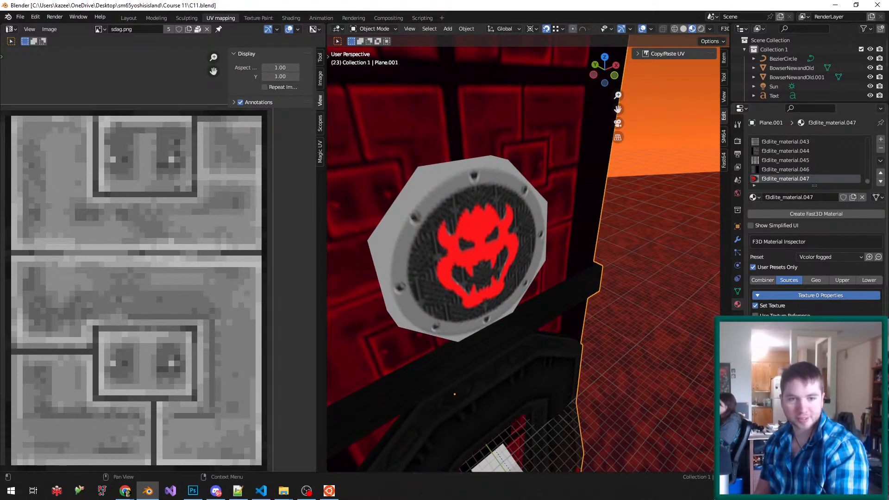
{"action": "key", "text": "alt+Tab"}
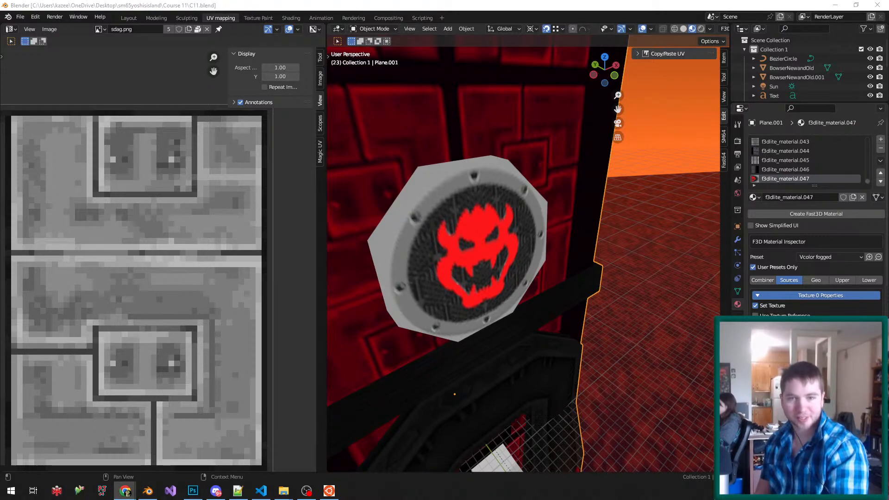
{"action": "left_click_drag", "start_coordinate": [888, 161], "coordinate": [502, 0]}
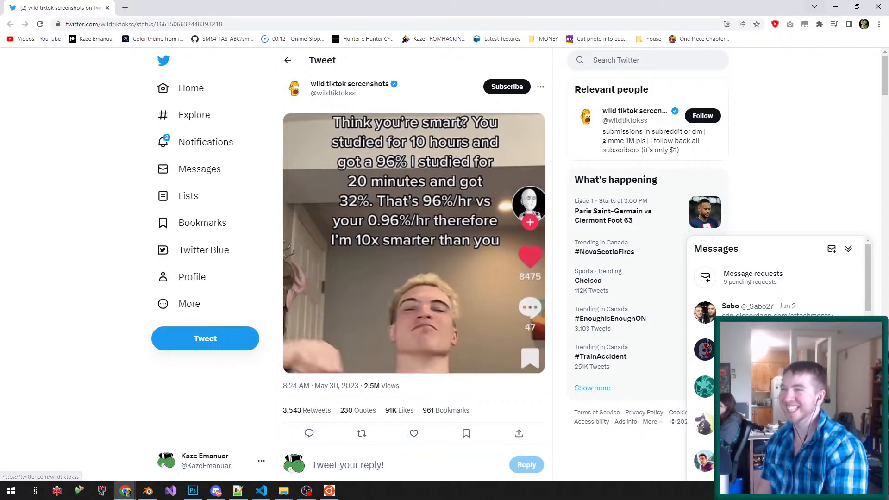
- Save the file and export the Level object as Wet Dry World from the Layout workspace
{"action": "middle_click_drag", "start_coordinate": [481, 260], "coordinate": [441, 237]}
{"action": "key", "text": "ctrl+s"}
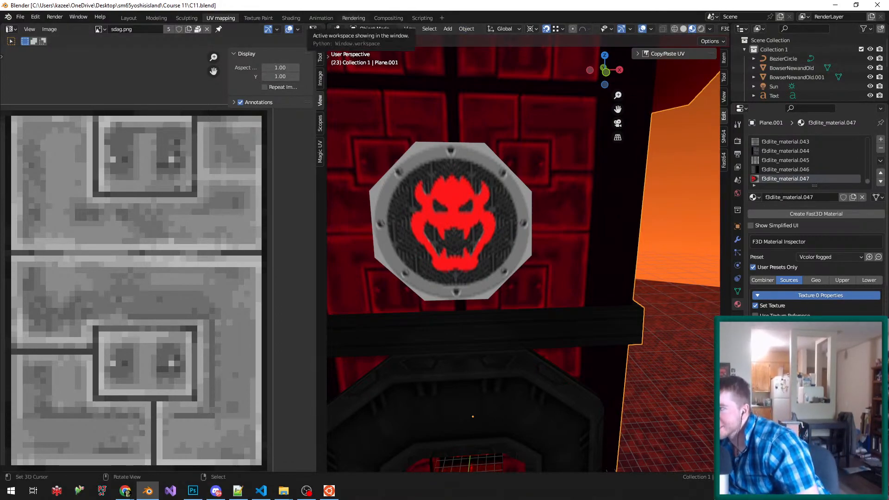
{"action": "left_click", "coordinate": [129, 18]}
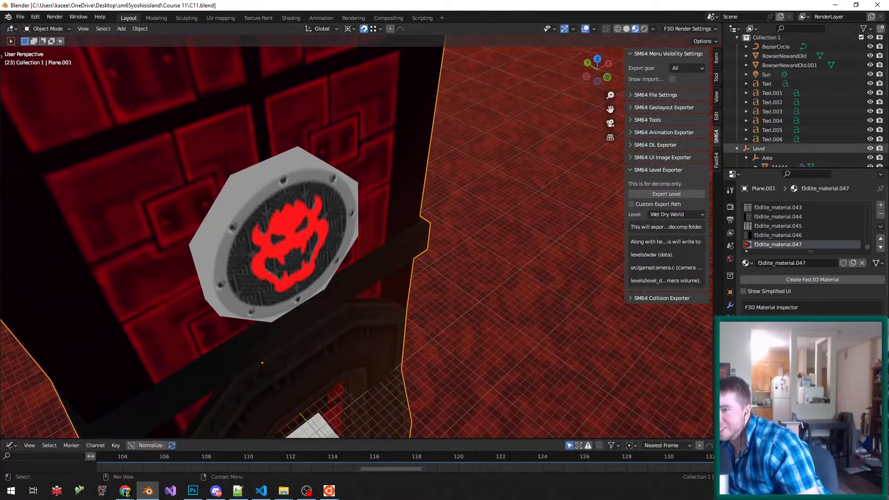
{"action": "left_click", "coordinate": [759, 148]}
{"action": "left_click", "coordinate": [666, 194]}
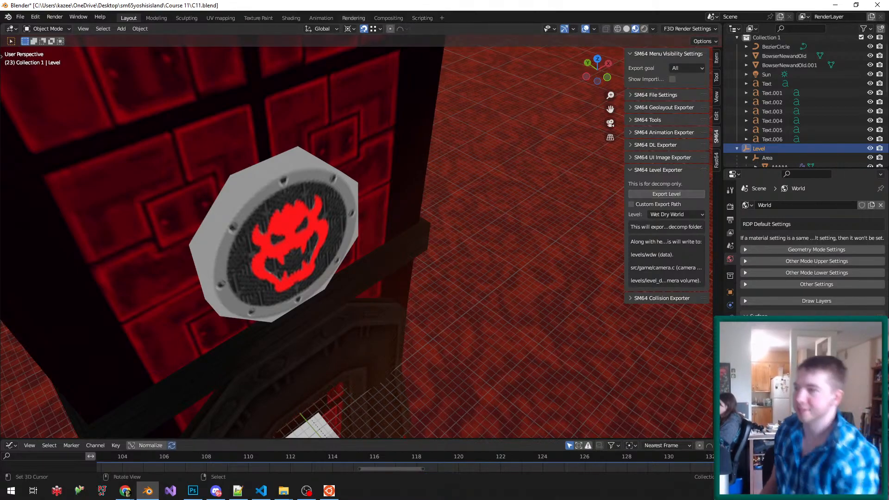
- Switch to the Ubuntu terminal and rerun the previous ROM build command
{"action": "left_click", "coordinate": [329, 491]}
{"action": "key", "text": "Up"}
{"action": "key", "text": "Return"}
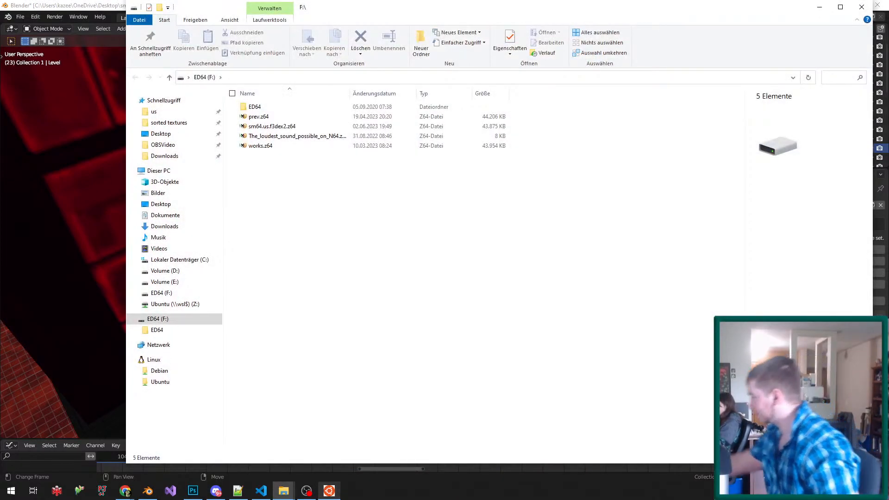
- Copy the rebuilt sm64.us.f3dex2.z64 from the build\us folder to the ED64 (F:) drive, replacing the existing file, and close the drive window
{"action": "left_click", "coordinate": [283, 491]}
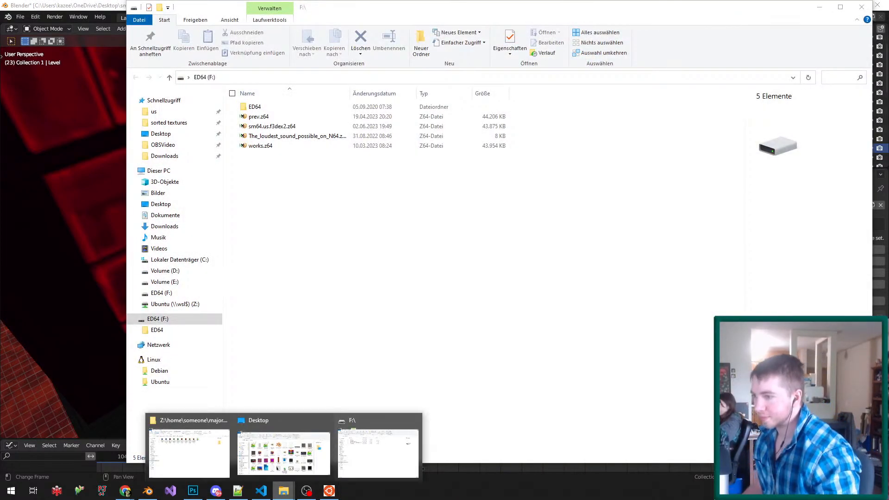
{"action": "left_click", "coordinate": [188, 451]}
{"action": "left_click", "coordinate": [153, 124]}
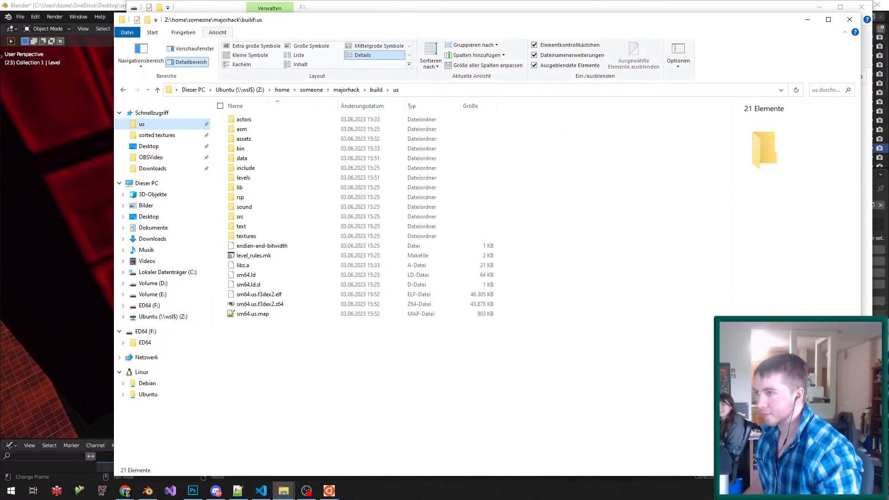
{"action": "left_click_drag", "start_coordinate": [324, 20], "coordinate": [662, 23]}
{"action": "left_click_drag", "start_coordinate": [597, 308], "coordinate": [349, 269]}
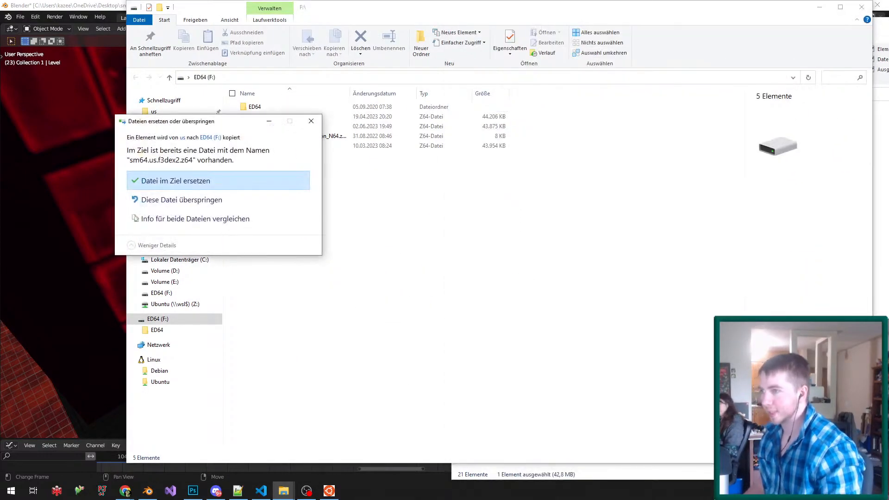
{"action": "key", "text": "Return"}
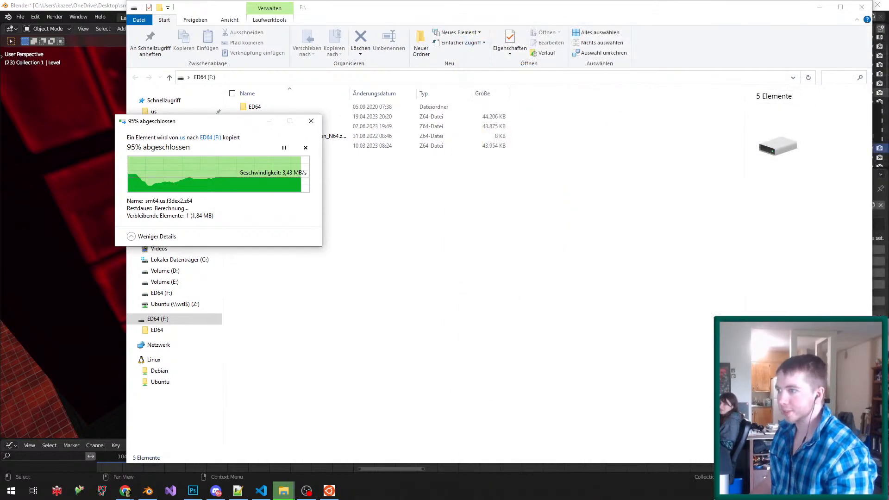
{"action": "left_click", "coordinate": [861, 7]}
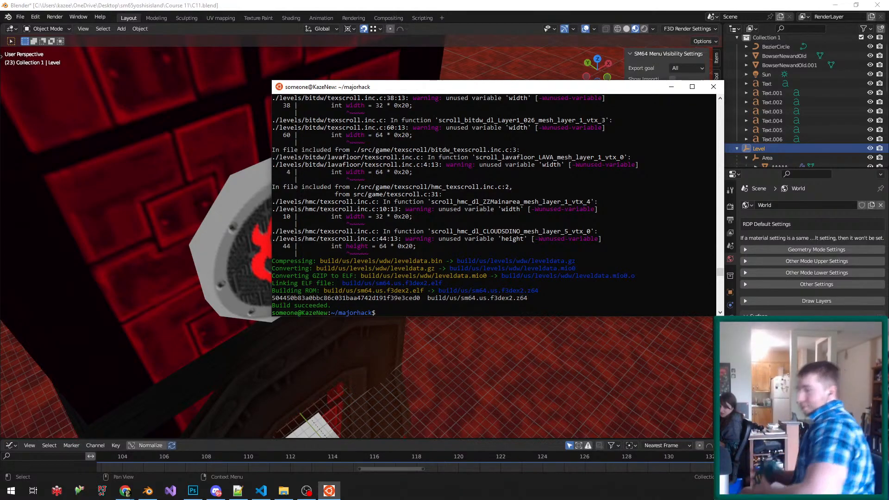
- Launch ClonerAlliance Helper, reposition its window over the viewport and lower the capture volume
{"action": "key", "text": "super"}
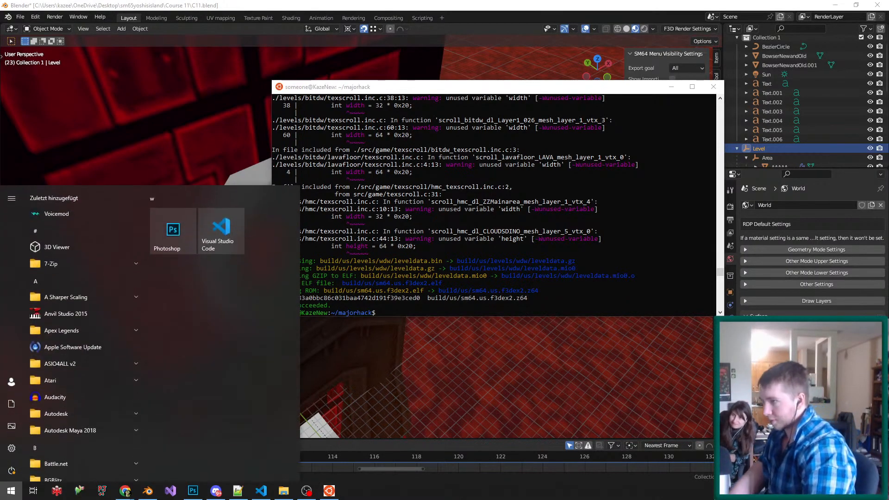
{"action": "type", "text": "cl"}
{"action": "key", "text": "Return"}
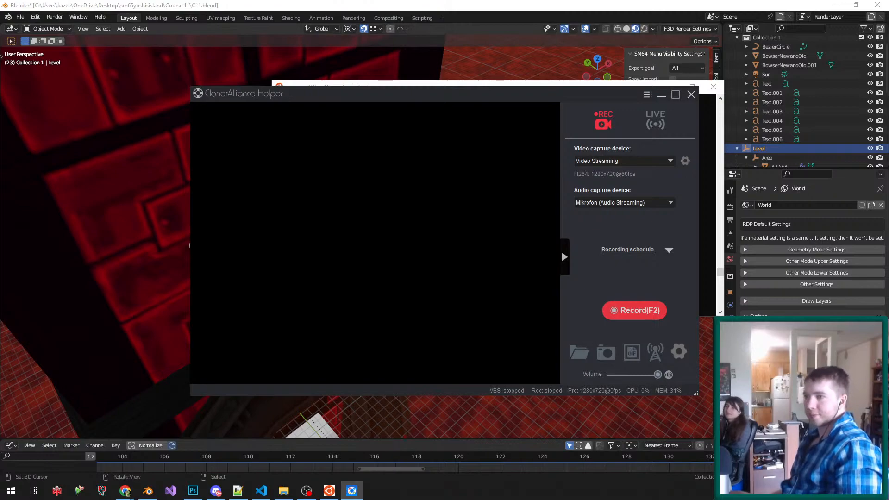
{"action": "left_click_drag", "start_coordinate": [444, 93], "coordinate": [356, 84]}
{"action": "left_click_drag", "start_coordinate": [570, 364], "coordinate": [528, 365]}
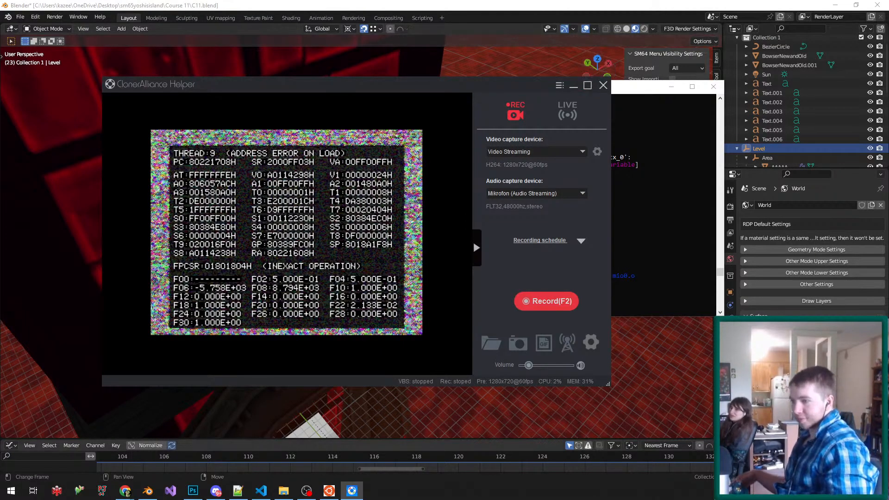
- Switch to Notepad++ and look up the crash's PC address 80221708 among the functions in sm64.us.map
{"action": "left_click", "coordinate": [238, 490]}
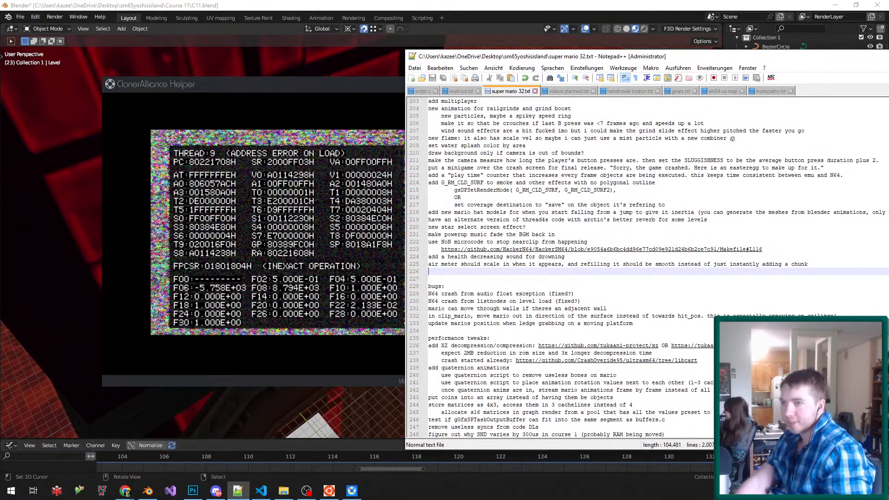
{"action": "key", "text": "Return"}
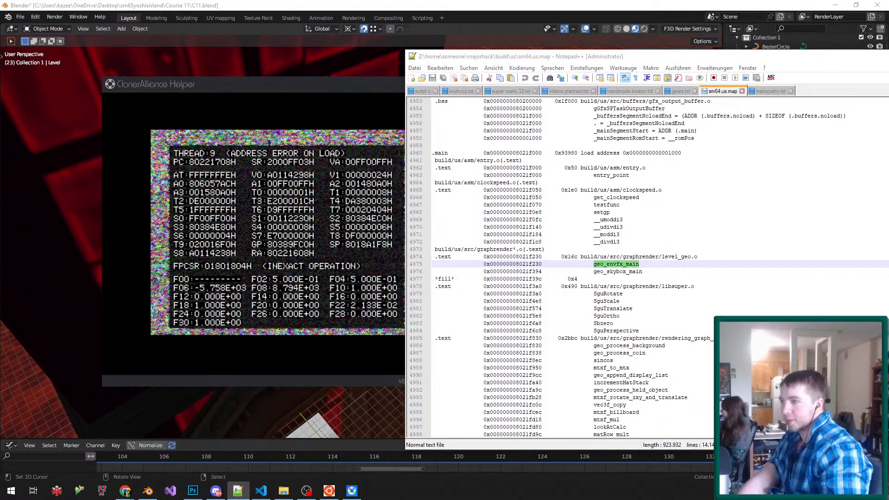
{"action": "key", "text": "F3"}
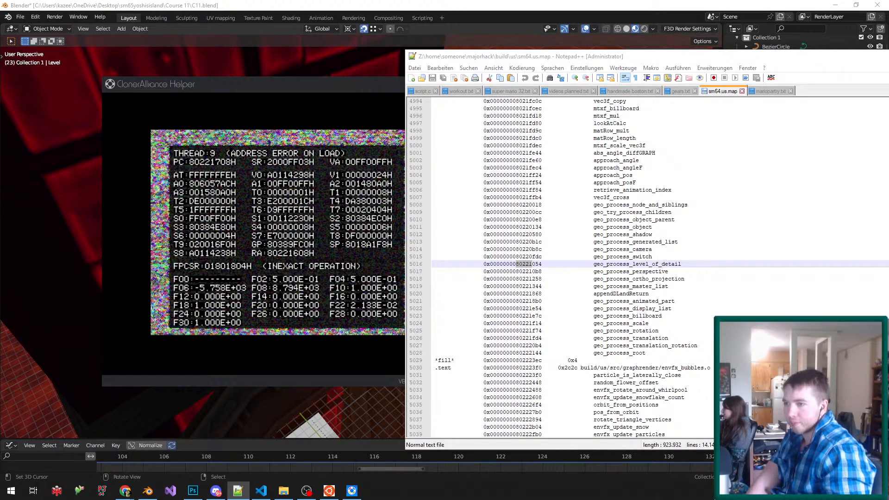
{"action": "double_click", "coordinate": [528, 286]}
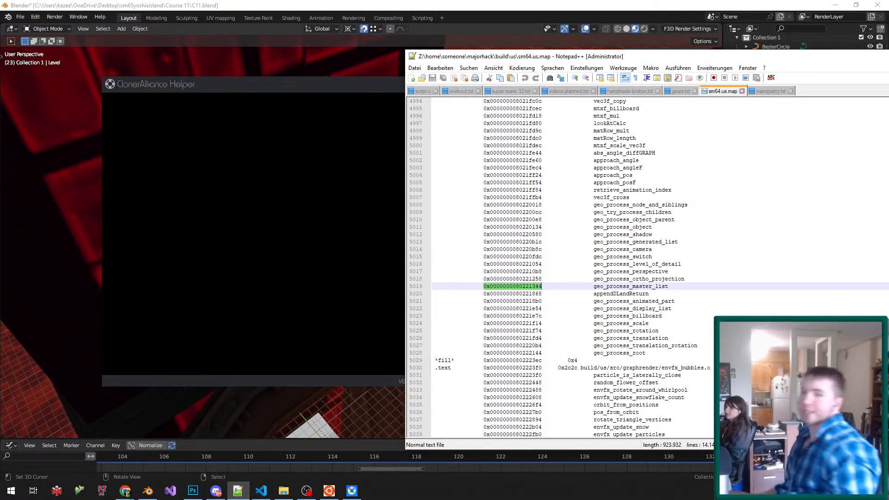
- Switch back to ClonerAlliance Helper and maximize it to watch the console's video output
{"action": "key", "text": "alt+Tab"}
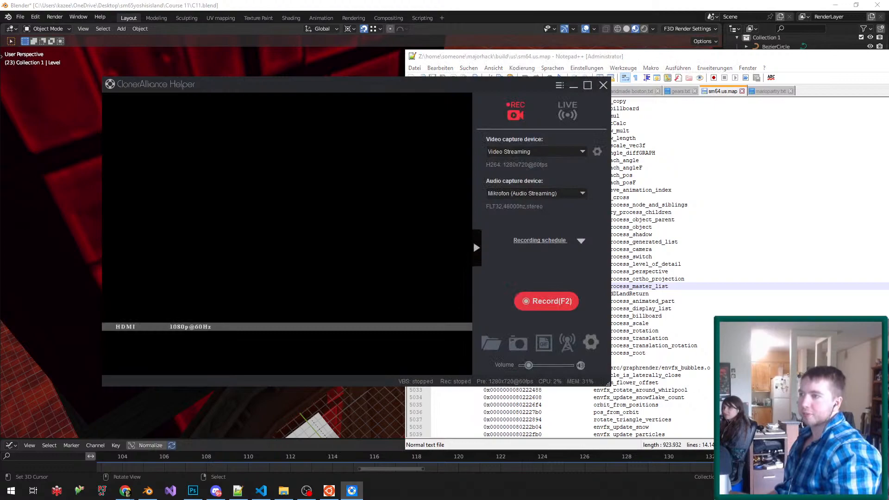
{"action": "left_click", "coordinate": [587, 86]}
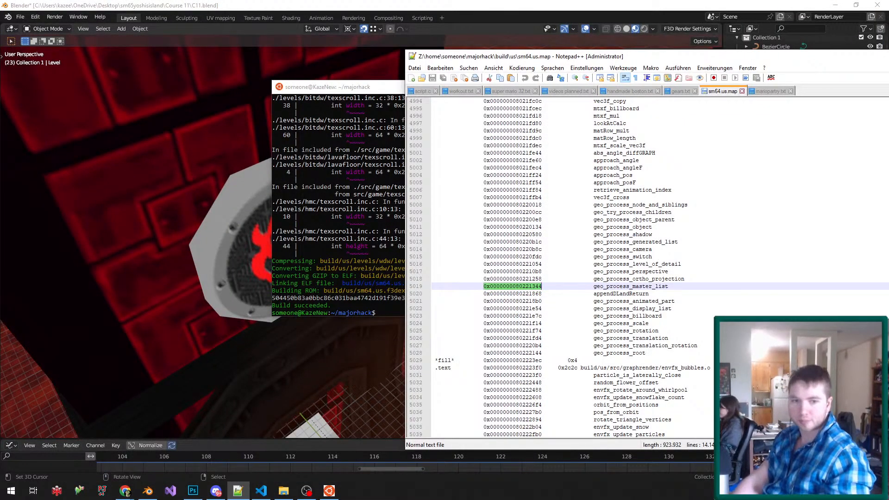
{"action": "key", "text": "Return"}
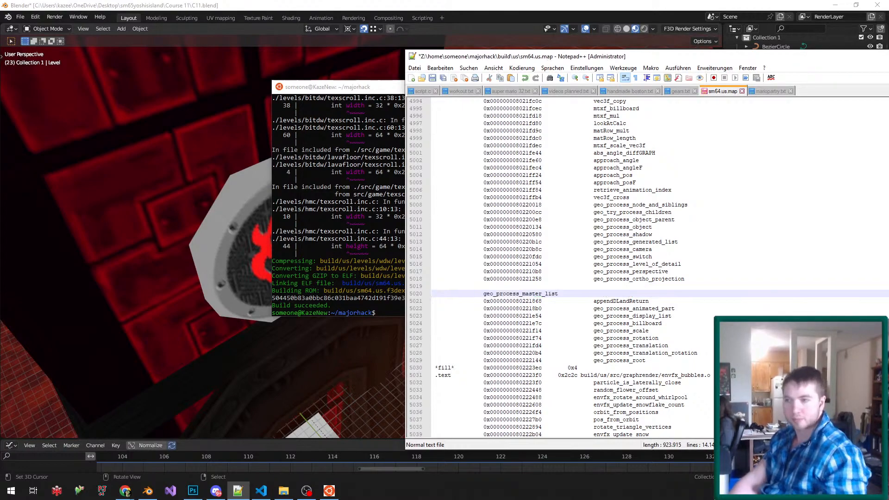
- Switch to Visual Studio Code and search the whole project for MAXBREATH
{"action": "left_click", "coordinate": [261, 491]}
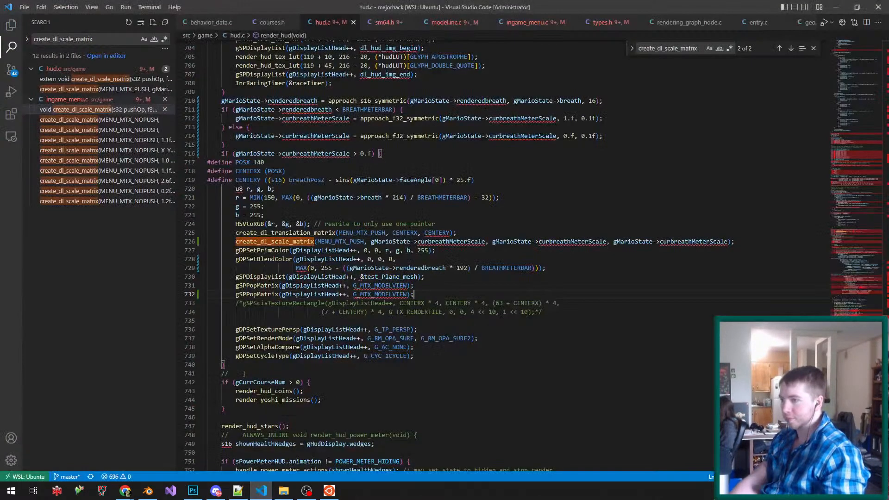
{"action": "key", "text": "ctrl+shift+f"}
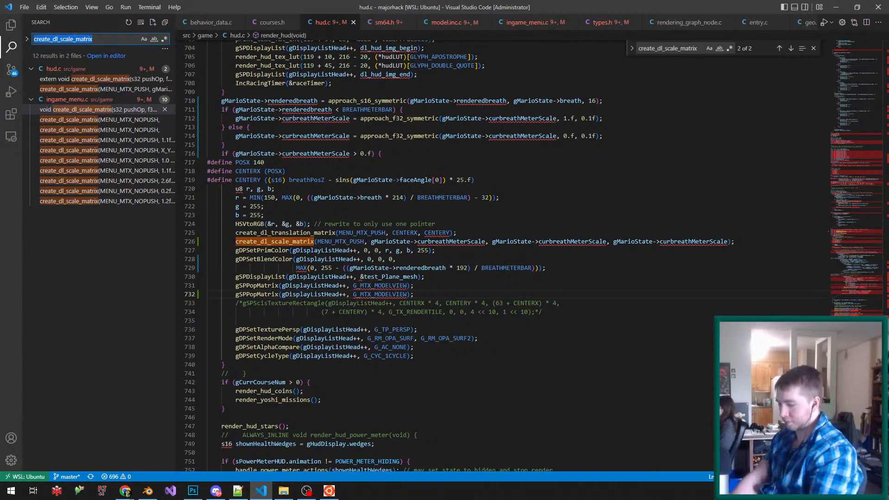
{"action": "type", "text": "MAXBREATH"}
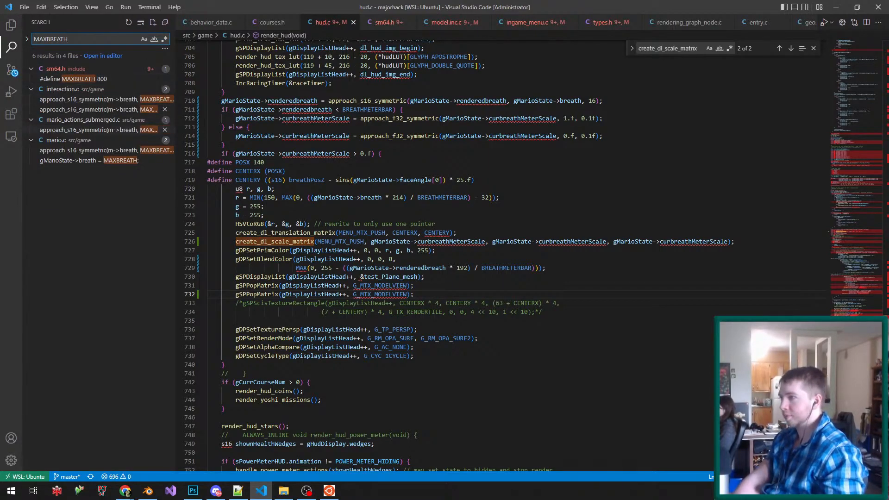
- Examine how the MAXBREATH results in mario_actions_submerged.c, mario.c and interaction.c refill Mario's breath
{"action": "left_click", "coordinate": [102, 130]}
{"action": "left_click", "coordinate": [106, 150]}
{"action": "key", "text": "alt+Left"}
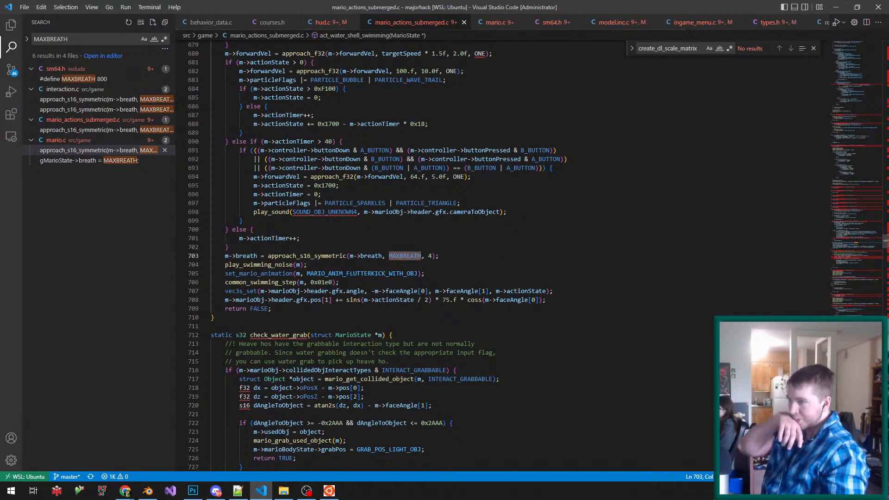
{"action": "left_click", "coordinate": [106, 160]}
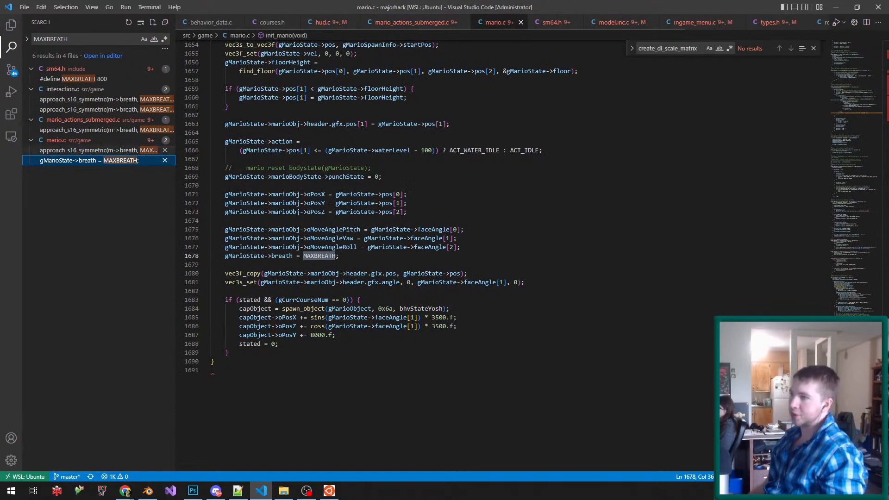
{"action": "left_click", "coordinate": [106, 150]}
{"action": "left_click", "coordinate": [102, 129]}
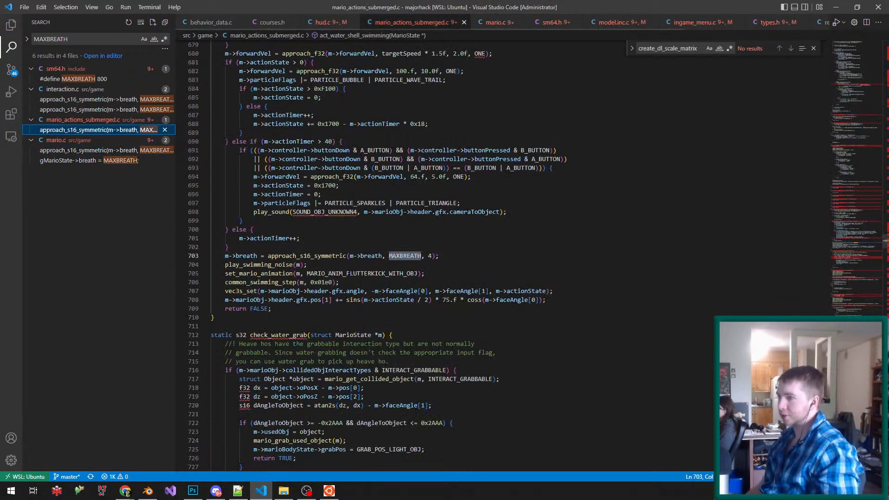
{"action": "scroll", "coordinate": [417, 255], "scroll_direction": "up", "scroll_amount": 3}
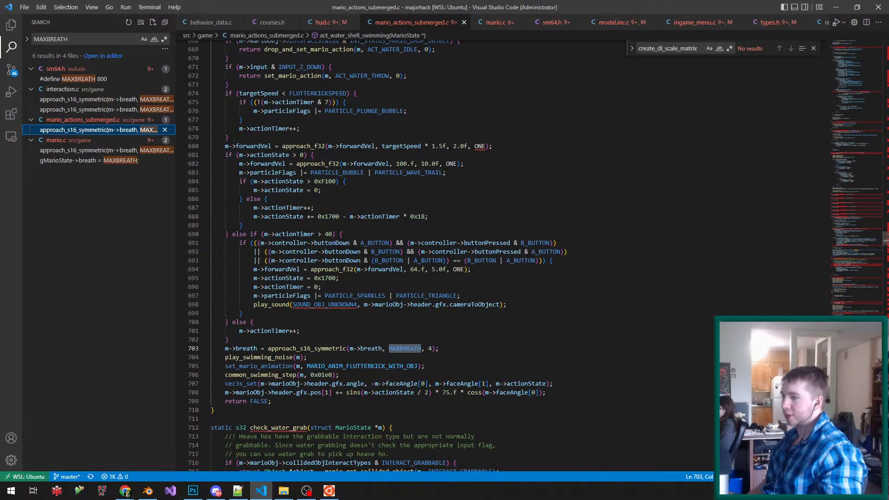
{"action": "scroll", "coordinate": [463, 254], "scroll_direction": "up", "scroll_amount": 3}
{"action": "left_click", "coordinate": [98, 109]}
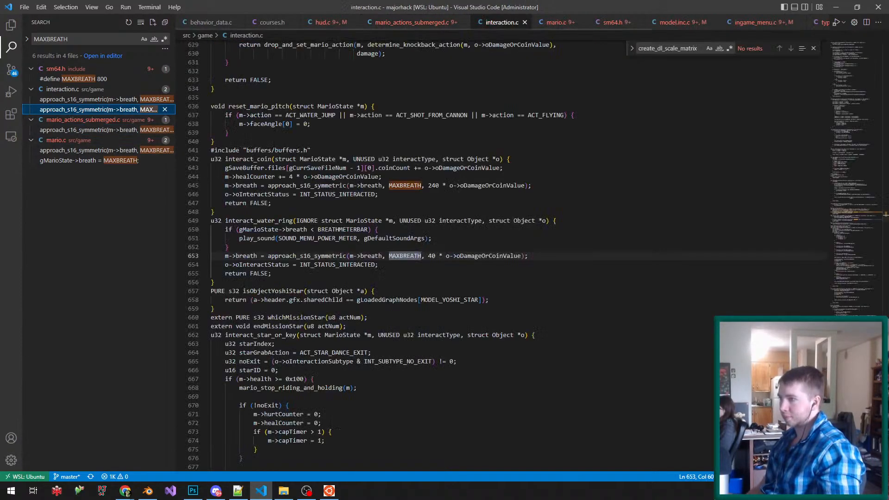
{"action": "left_click", "coordinate": [98, 99]}
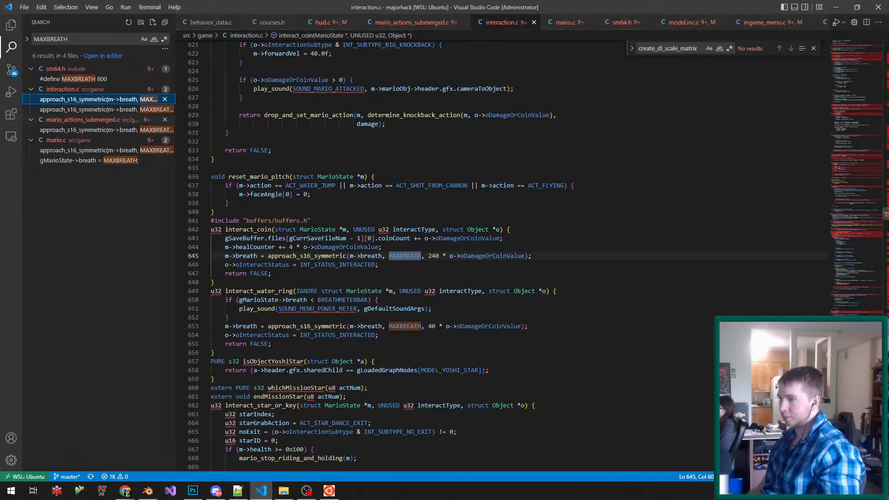
- In update_mario_health in mario.c, add an else branch with "goto refillbreath;" to the water-level check and save
{"action": "left_click", "coordinate": [99, 150]}
{"action": "scroll", "coordinate": [463, 255], "scroll_direction": "up", "scroll_amount": 3}
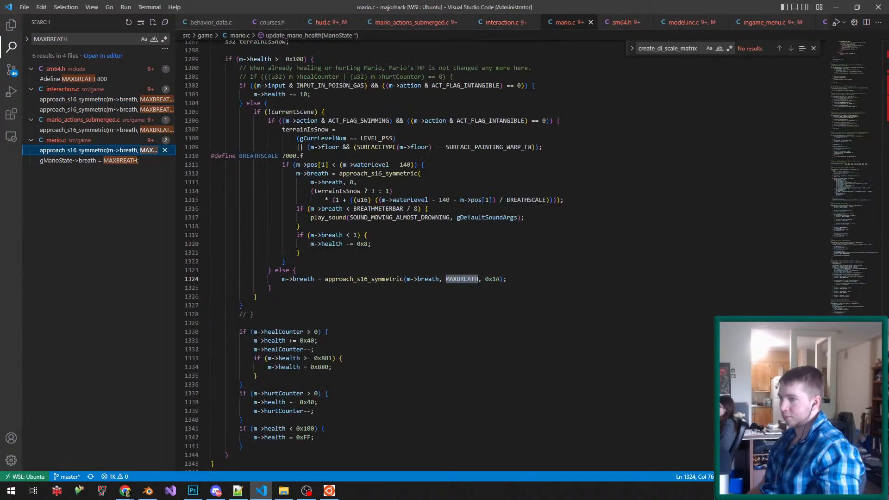
{"action": "left_click", "coordinate": [424, 210]}
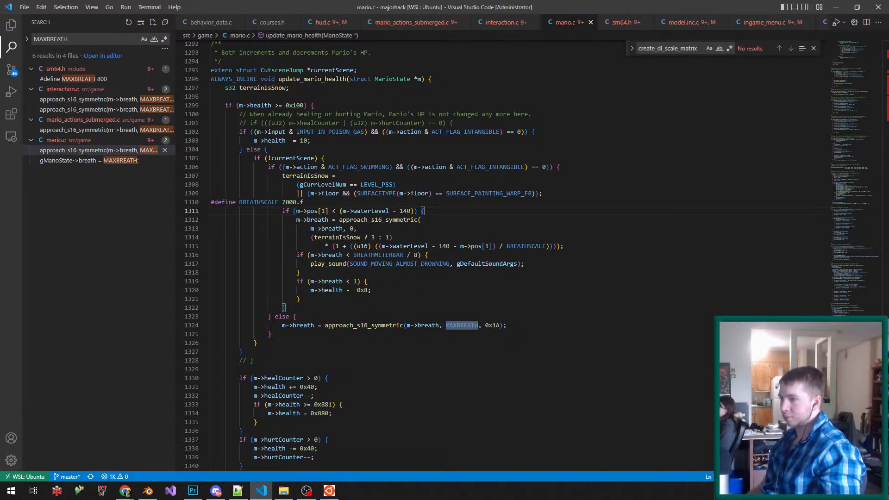
{"action": "left_click", "coordinate": [286, 307]}
{"action": "key", "text": "Return"}
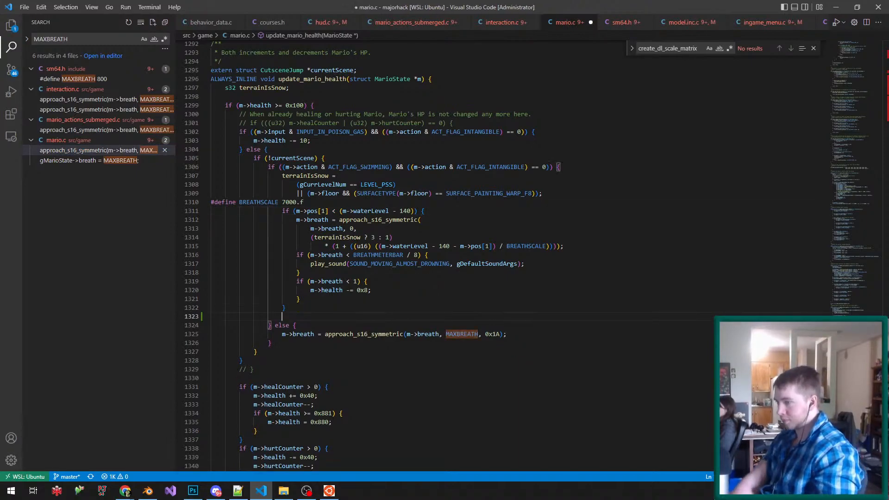
{"action": "key", "text": "ctrl+z"}
{"action": "type", "text": "e"}
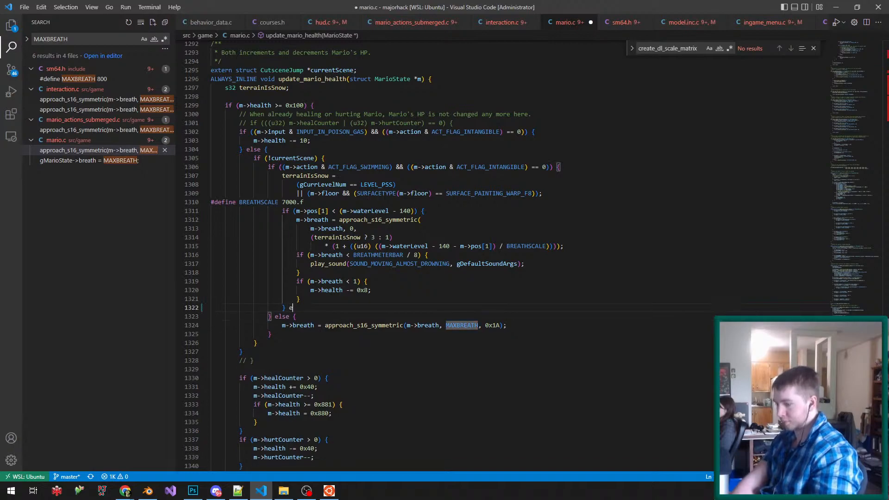
{"action": "type", "text": "lse{"}
{"action": "key", "text": "Return"}
{"action": "type", "text": "goto refil"}
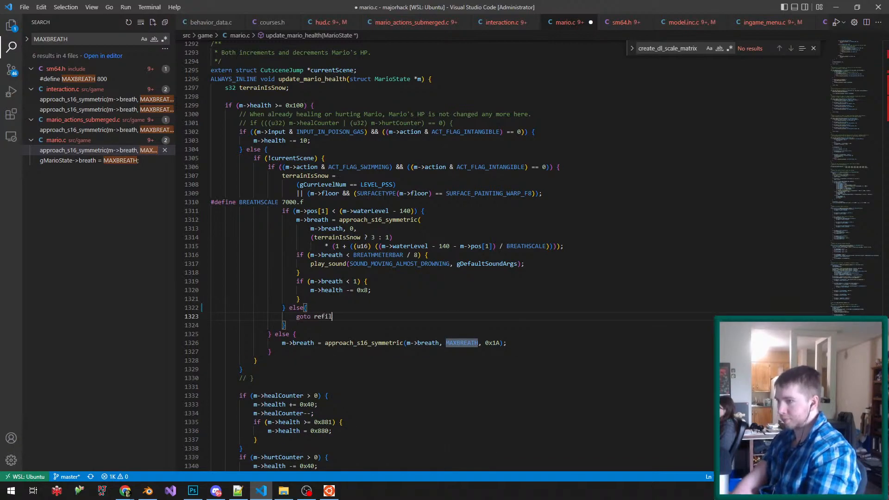
{"action": "type", "text": "lbreath;"}
{"action": "key", "text": "ctrl+s"}
{"action": "key", "text": "Left"}
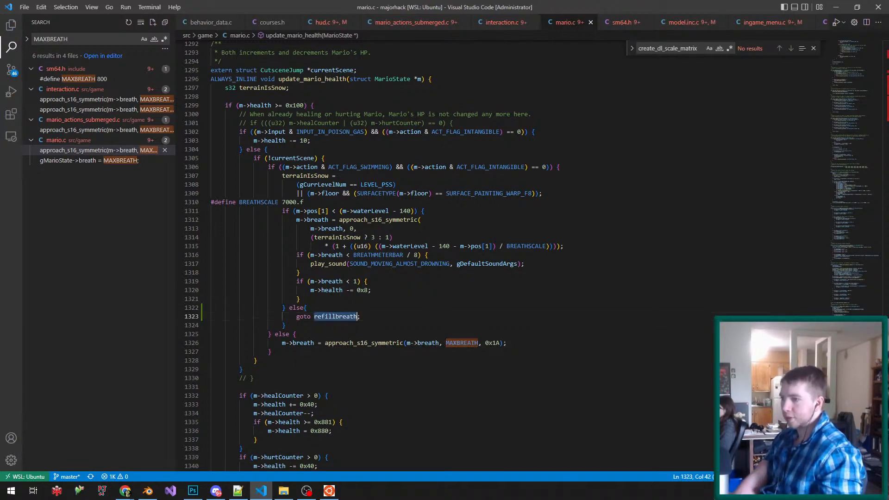
- Add an outdented "refillbreath:" label above the MAXBREATH refill line in the outer else branch, and save mario.c
{"action": "left_click", "coordinate": [297, 334]}
{"action": "key", "text": "Return"}
{"action": "type", "text": "refillbreath"}
{"action": "type", "text": ":"}
{"action": "key", "text": "ctrl+s"}
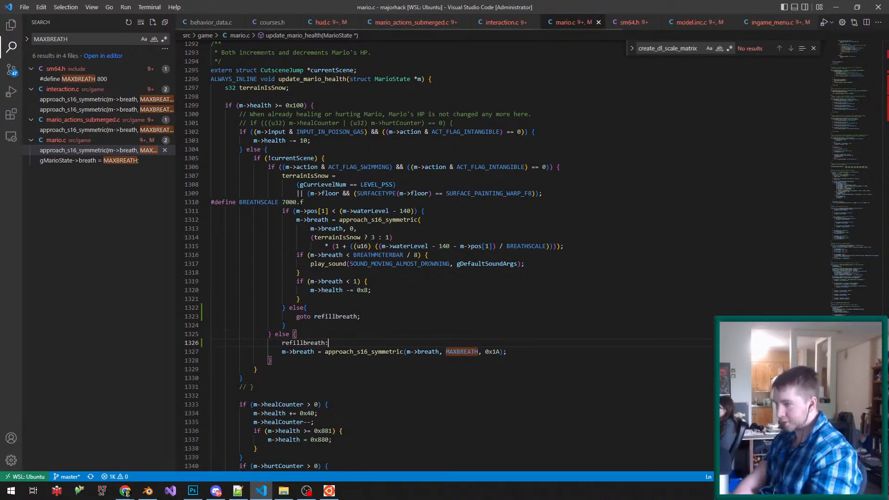
{"action": "key", "text": "shift+Tab"}
{"action": "key", "text": "ctrl+s"}
- Rebuild the ROM in the Ubuntu terminal with "cd ~/majorhack;make -j12", minimize the terminal and close mario.c in the editor
{"action": "left_click", "coordinate": [329, 490]}
{"action": "key", "text": "Up"}
{"action": "key", "text": "Return"}
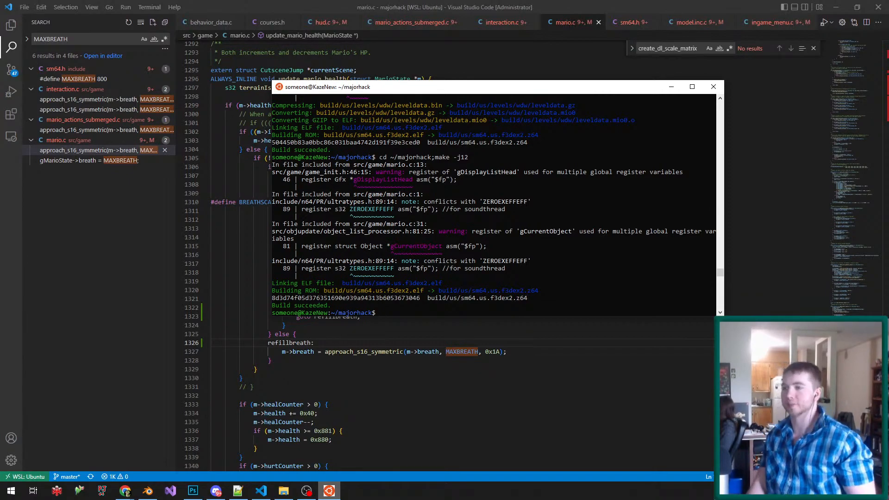
{"action": "left_click", "coordinate": [329, 491]}
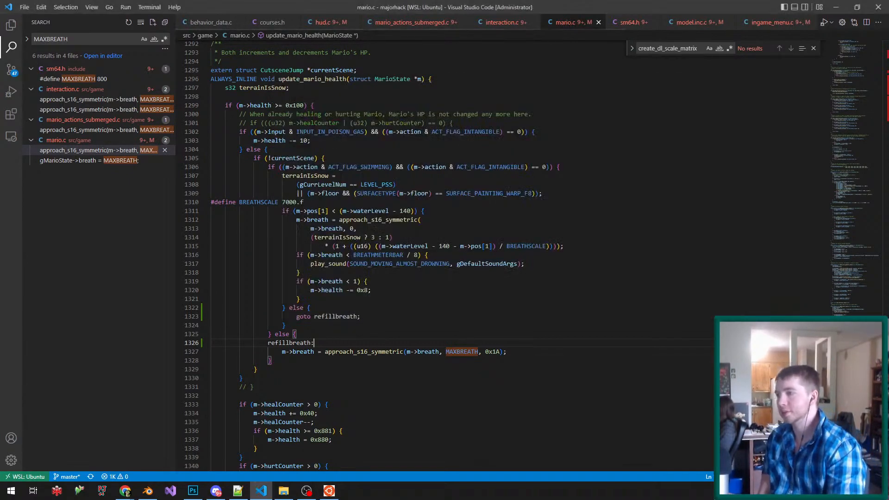
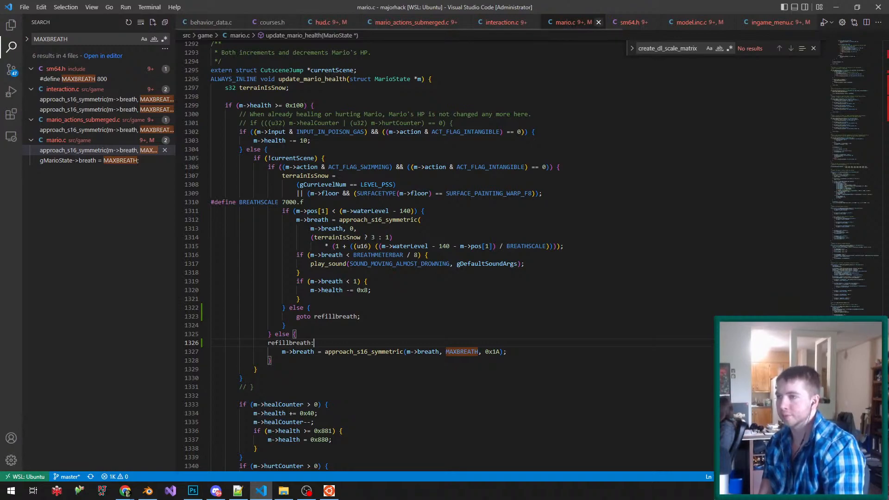
{"action": "key", "text": "ctrl+w"}
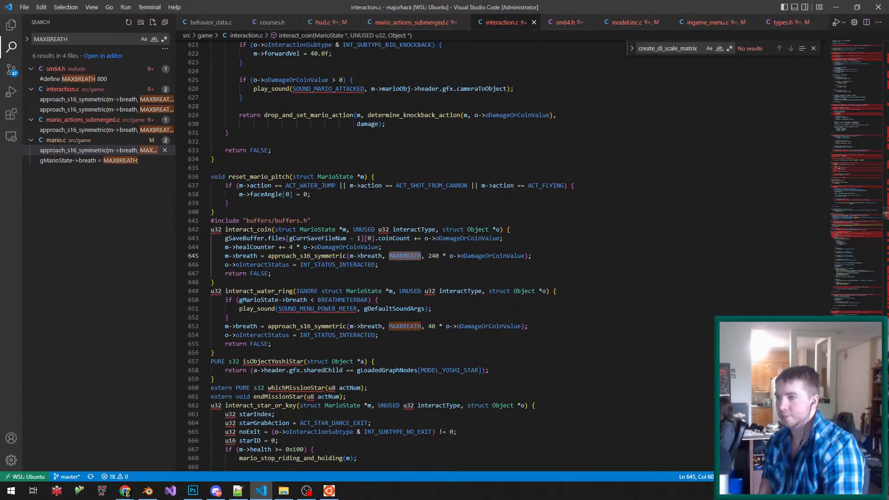
- Close mario_actions_submerged.c, interaction.c, hud.c and sm64.h in the editor
{"action": "left_click", "coordinate": [411, 22]}
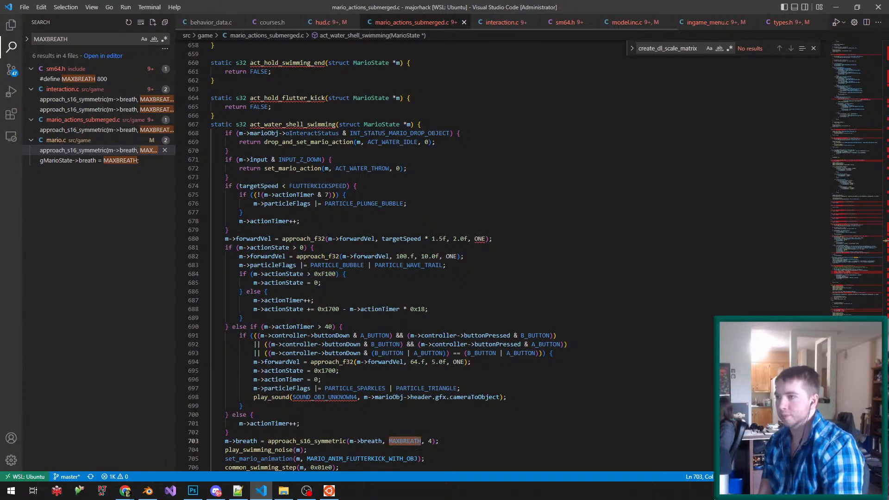
{"action": "key", "text": "ctrl+w"}
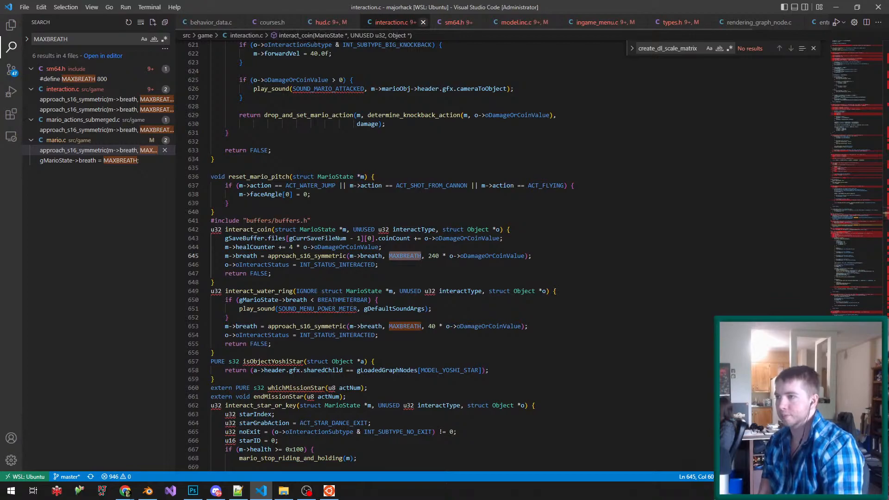
{"action": "left_click", "coordinate": [422, 22]}
{"action": "left_click", "coordinate": [354, 23]}
{"action": "left_click", "coordinate": [352, 22]}
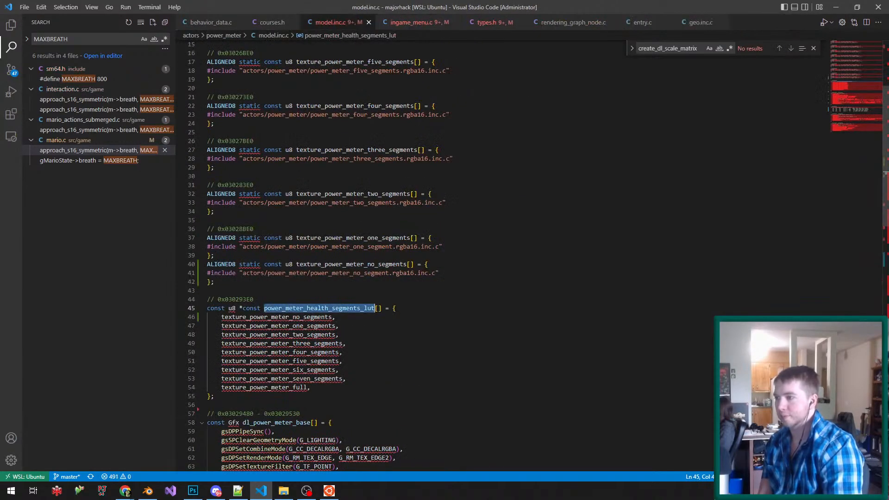
- Switch to Blender, examine the Bowser medallion's texture on the red doors in object and edit mode, and save C11.blend
{"action": "left_click", "coordinate": [147, 490]}
{"action": "middle_click_drag", "start_coordinate": [352, 260], "coordinate": [342, 194]}
{"action": "scroll", "coordinate": [351, 199], "scroll_direction": "down", "scroll_amount": 4}
{"action": "middle_click_drag", "start_coordinate": [279, 216], "coordinate": [305, 273]}
{"action": "right_click", "coordinate": [391, 255]}
{"action": "scroll", "coordinate": [356, 236], "scroll_direction": "up", "scroll_amount": 3}
{"action": "key", "text": "Tab"}
{"action": "key", "text": "Tab"}
{"action": "key", "text": "ctrl+s"}
{"action": "scroll", "coordinate": [357, 236], "scroll_direction": "down", "scroll_amount": 5}
{"action": "scroll", "coordinate": [199, 269], "scroll_direction": "up", "scroll_amount": 5}
{"action": "mouse_move", "coordinate": [199, 268]}
{"action": "middle_mouse_down"}
{"action": "mouse_move", "coordinate": [234, 270]}
{"action": "mouse_move", "coordinate": [185, 266]}
{"action": "mouse_move", "coordinate": [243, 268]}
{"action": "mouse_move", "coordinate": [204, 269]}
{"action": "middle_mouse_up"}
{"action": "key", "text": "Tab"}
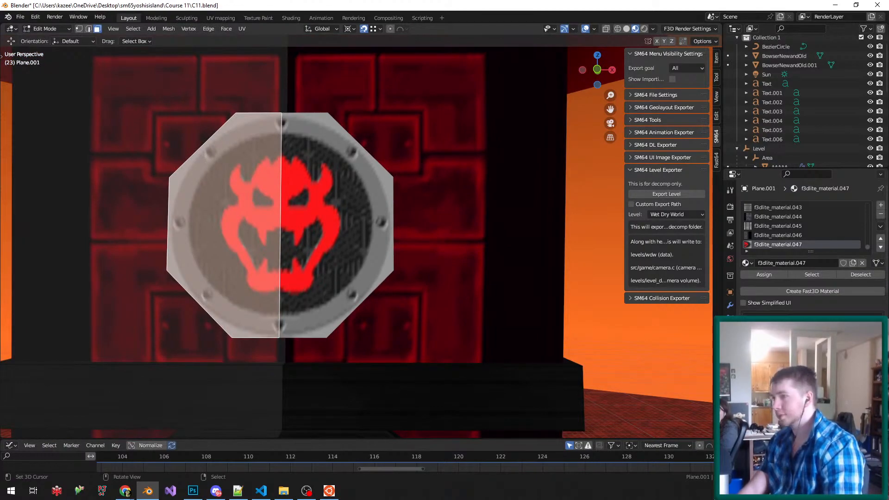
{"action": "key", "text": "Tab"}
{"action": "key", "text": "ctrl+s"}
- Switch to Photoshop and undo the indexed-colour conversion and resizing of Boswersymbolfullres.png
{"action": "left_click", "coordinate": [193, 491]}
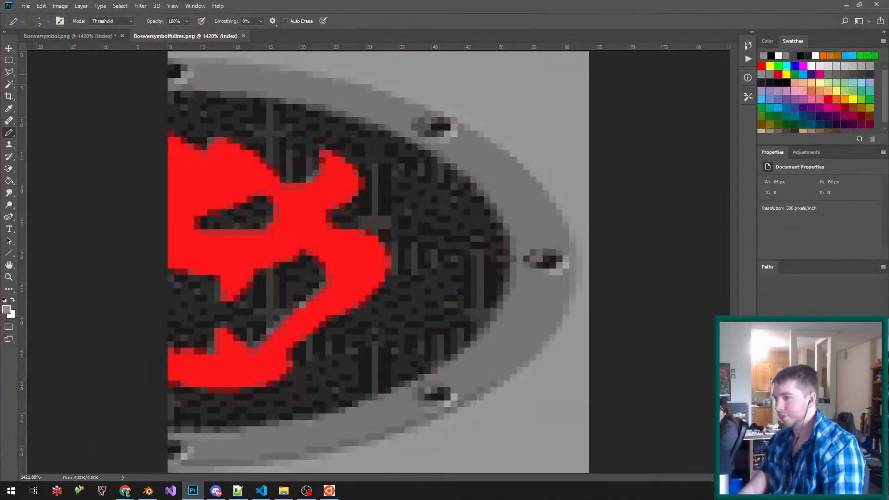
{"action": "key", "text": "ctrl+alt+z"}
{"action": "key", "text": "ctrl+alt+z"}
{"action": "key", "text": "ctrl+0"}
- Select the grey background outside the round emblem with the Magic Wand, limited to contiguous pixels
{"action": "key", "text": "w"}
{"action": "left_click", "coordinate": [422, 114]}
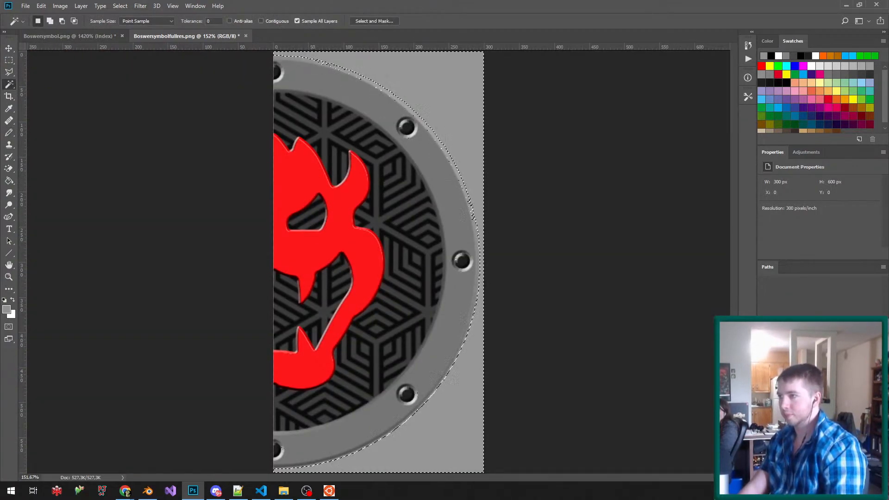
{"action": "left_click", "coordinate": [140, 5]}
{"action": "left_click", "coordinate": [218, 6]}
{"action": "left_click", "coordinate": [261, 21]}
{"action": "left_click", "coordinate": [433, 116]}
{"action": "left_click", "coordinate": [433, 115]}
- Expand the background selection slightly into the emblem's outer edge
{"action": "left_click", "coordinate": [156, 6]}
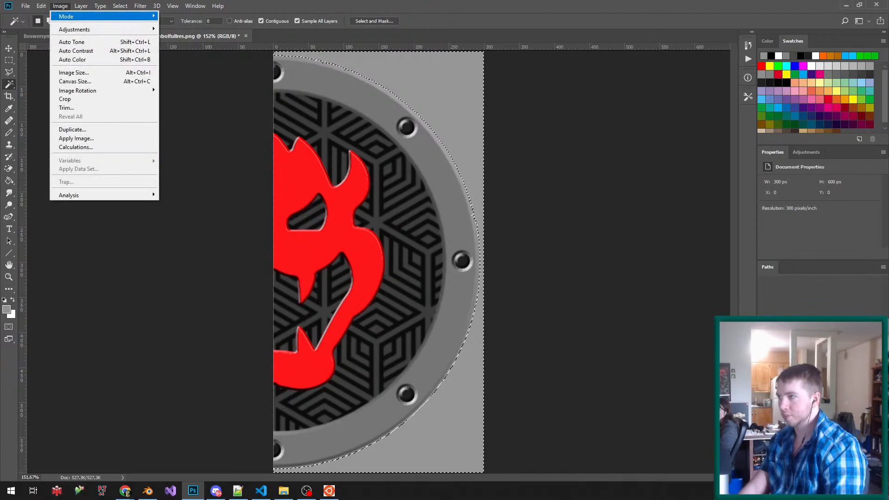
{"action": "mouse_move", "coordinate": [120, 6]}
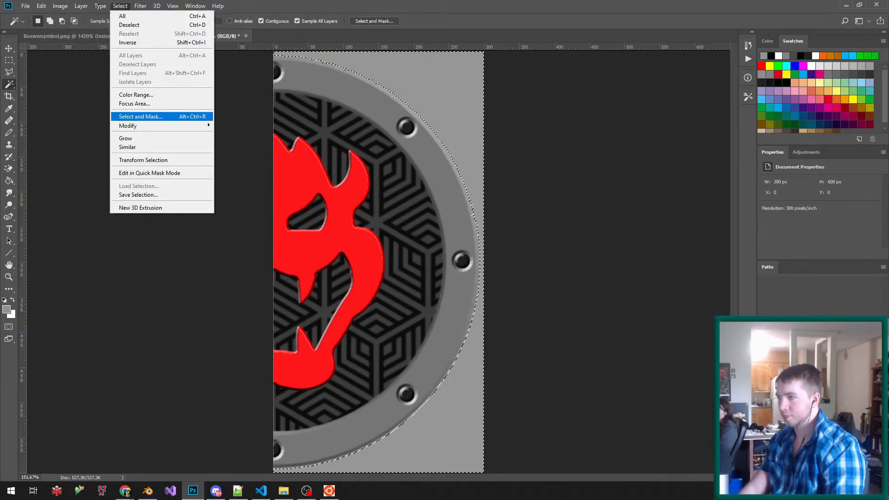
{"action": "mouse_move", "coordinate": [162, 125]}
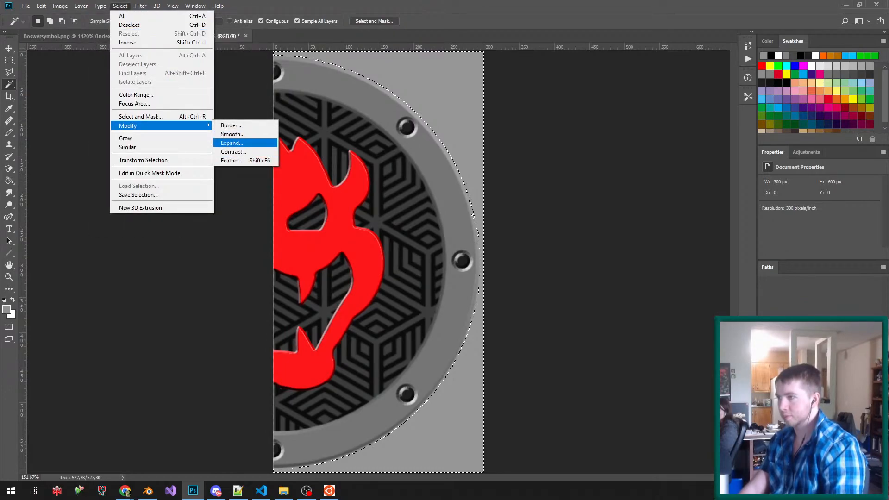
{"action": "left_click", "coordinate": [232, 143]}
{"action": "key", "text": "Return"}
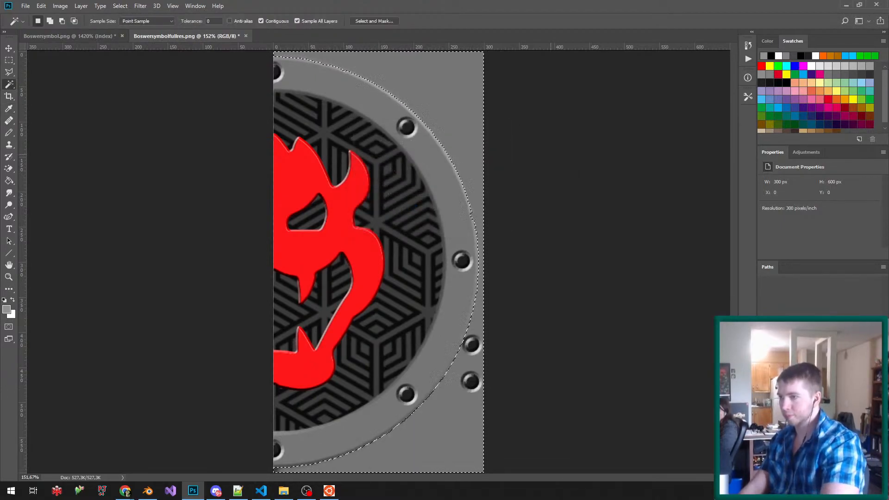
- Apply Content-Aware fill at 100% opacity repeatedly to the selected background around the emblem
{"action": "key", "text": "shift+F5"}
{"action": "key", "text": "Return"}
{"action": "key", "text": "shift+F5"}
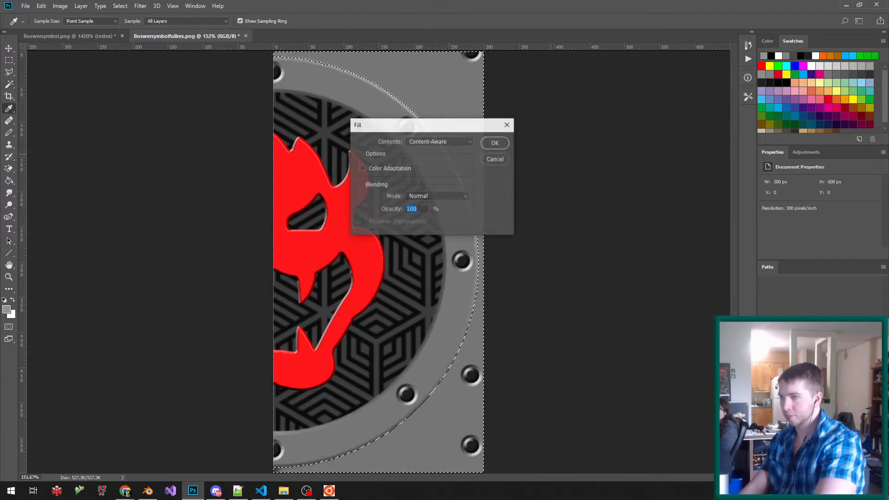
{"action": "key", "text": "Return"}
{"action": "key", "text": "shift+F5"}
{"action": "key", "text": "Return"}
{"action": "key", "text": "shift+F5"}
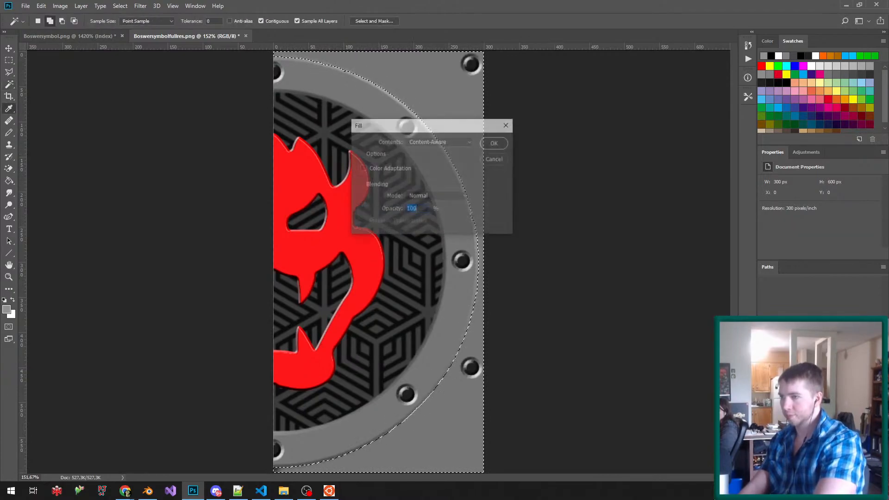
{"action": "key", "text": "Return"}
{"action": "key", "text": "shift+F5"}
{"action": "key", "text": "Return"}
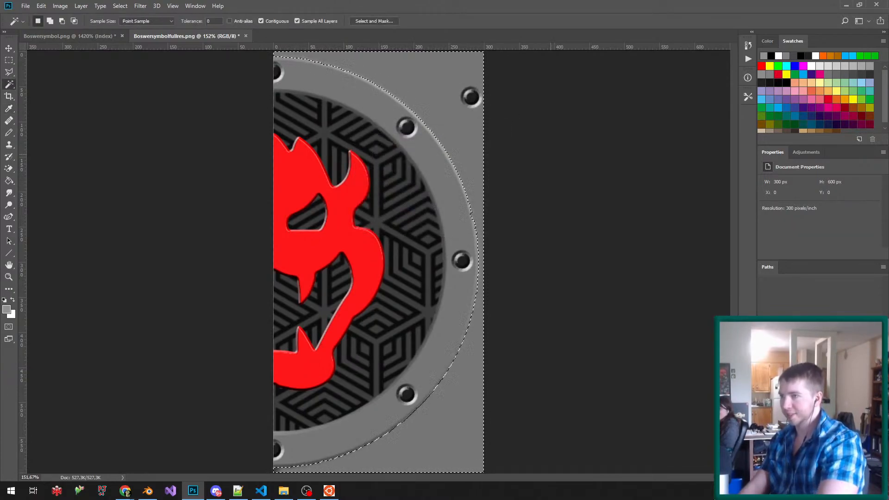
- Select the whole canvas and paint over the stray rivet in the background's upper corner with a 64 px Pencil
{"action": "key", "text": "ctrl+a"}
{"action": "key", "text": "b"}
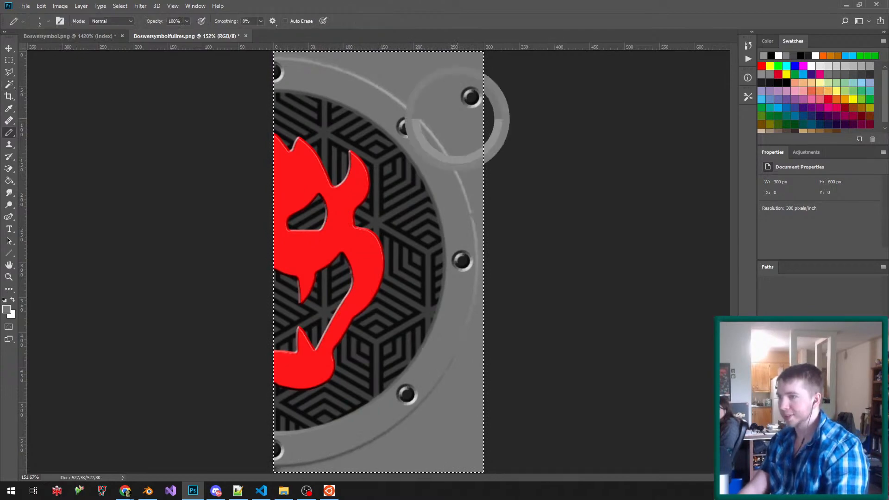
{"action": "left_click", "coordinate": [48, 20]}
{"action": "left_click_drag", "start_coordinate": [52, 51], "coordinate": [70, 51]}
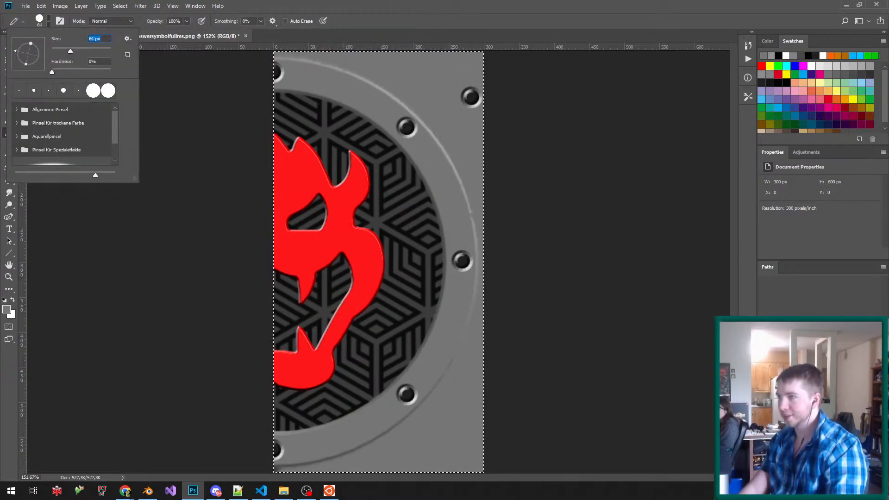
{"action": "left_click", "coordinate": [471, 97]}
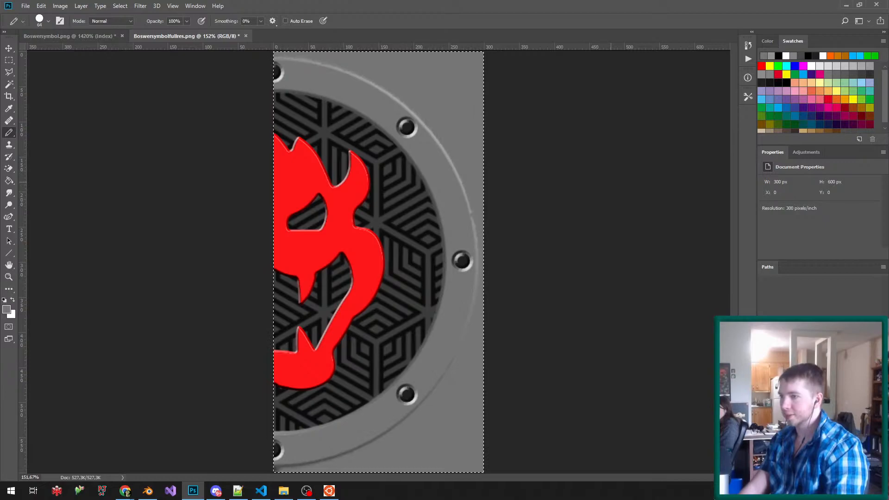
- Resize the emblem image to 32 x 64 pixels
{"action": "left_click", "coordinate": [41, 6]}
{"action": "mouse_move", "coordinate": [25, 6]}
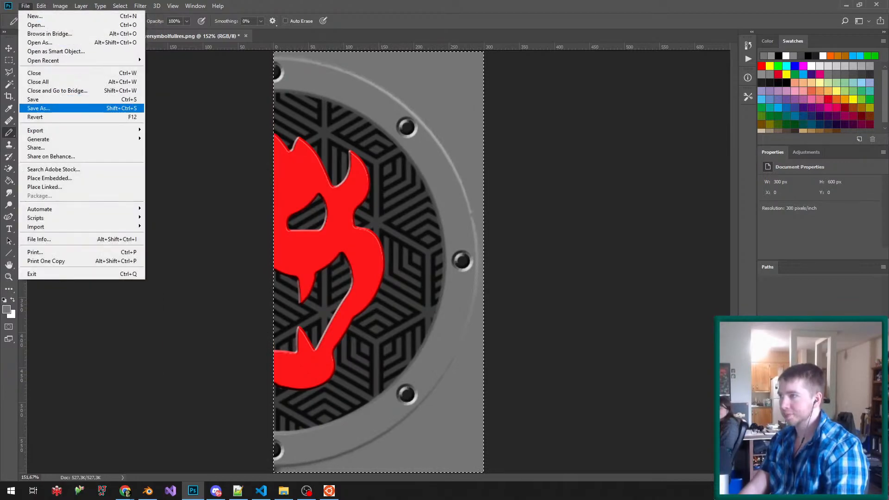
{"action": "left_click", "coordinate": [81, 107]}
{"action": "key", "text": "ctrl+alt+i"}
{"action": "type", "text": "32"}
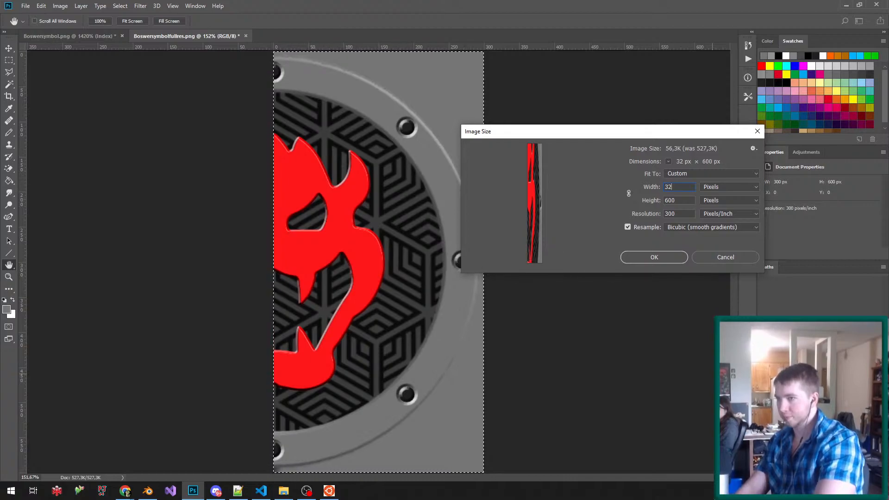
{"action": "key", "text": "BackSpace"}
{"action": "key", "text": "BackSpace"}
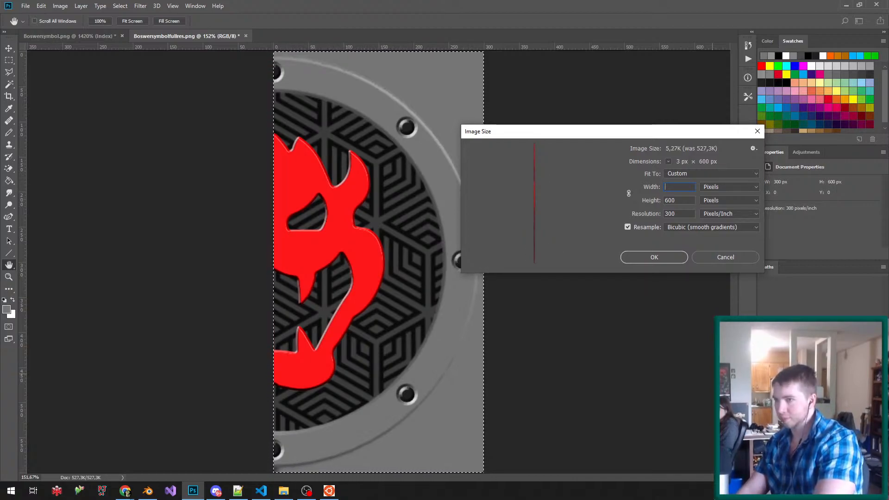
{"action": "type", "text": "32"}
{"action": "key", "text": "Return"}
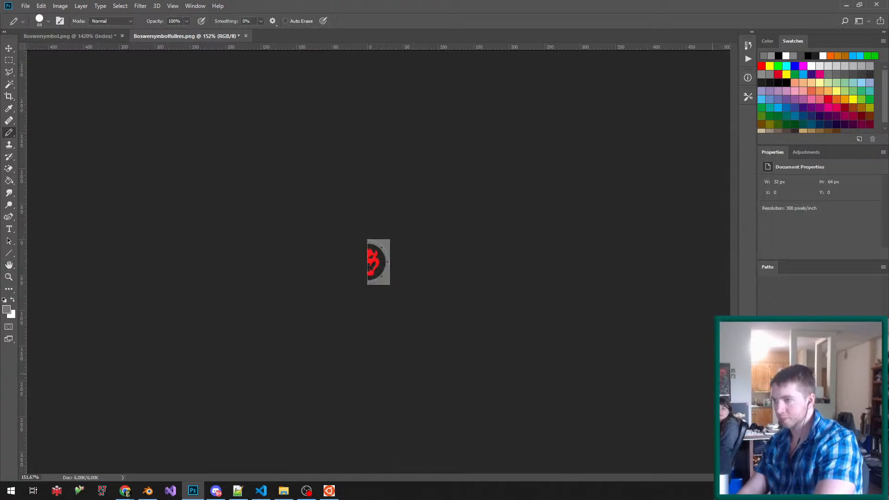
- Quick-export the resized emblem as a PNG, overwriting Boswersymbolfullres.png
{"action": "key", "text": "ctrl+0"}
{"action": "key", "text": "ctrl+minus"}
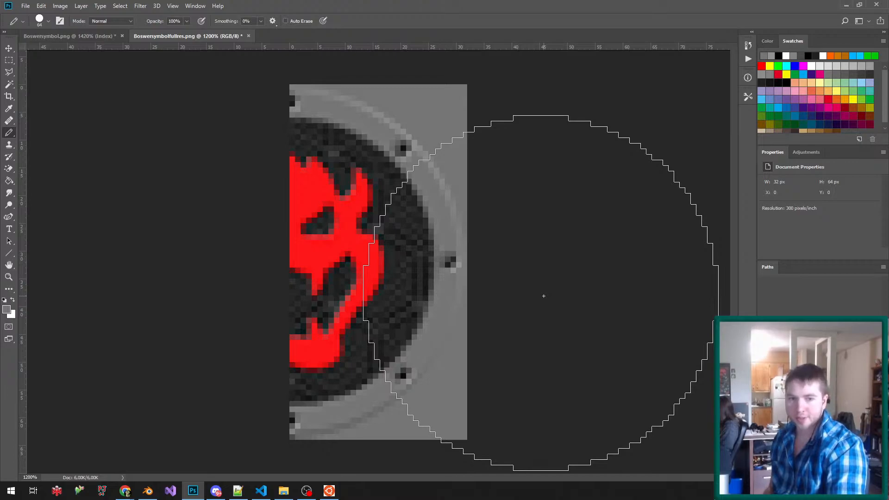
{"action": "left_click", "coordinate": [25, 6]}
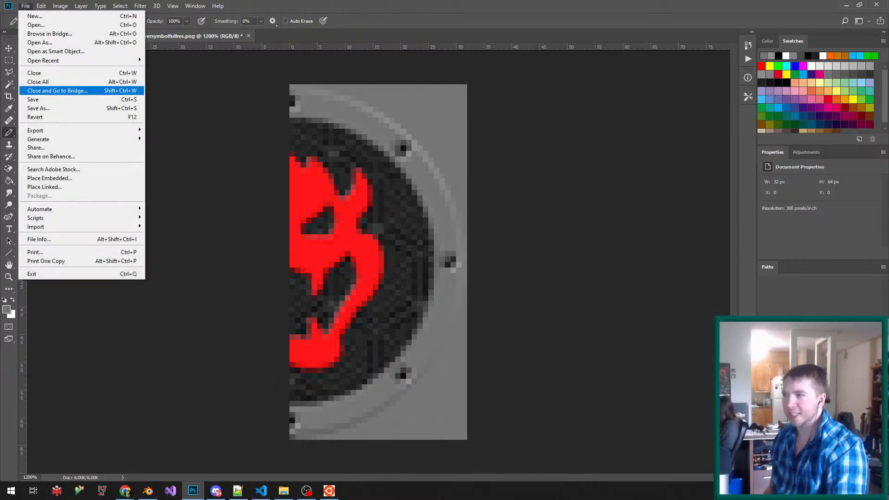
{"action": "mouse_move", "coordinate": [84, 131]}
{"action": "left_click", "coordinate": [194, 131]}
{"action": "key", "text": "Return"}
{"action": "left_click", "coordinate": [466, 245]}
- In Blender, replace the image of f3dlite_material.047 with Boswersymbolfullres.png from the Desktop, and save C11.blend
{"action": "left_click", "coordinate": [148, 491]}
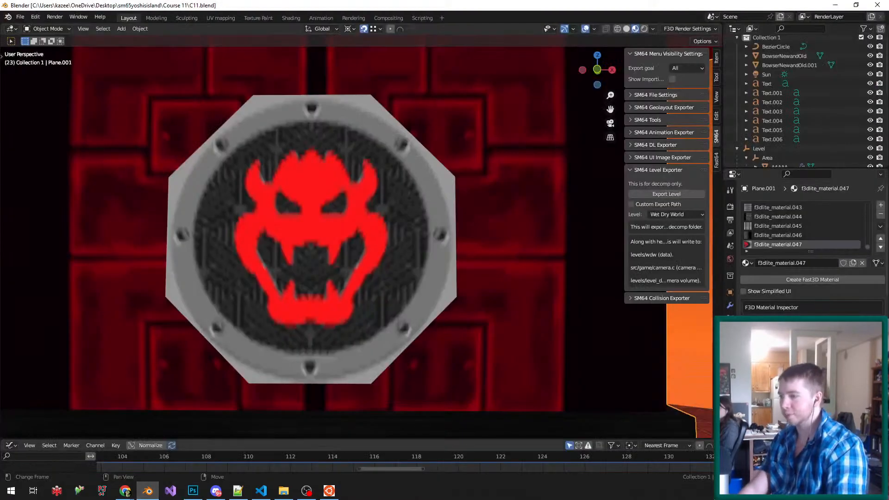
{"action": "middle_click_drag", "start_coordinate": [310, 239], "coordinate": [346, 248]}
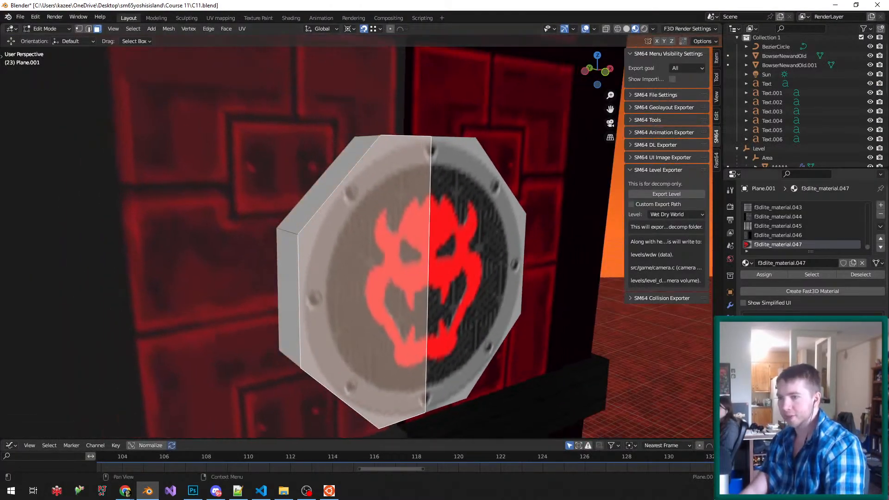
{"action": "left_click", "coordinate": [870, 385]}
{"action": "left_click", "coordinate": [833, 385]}
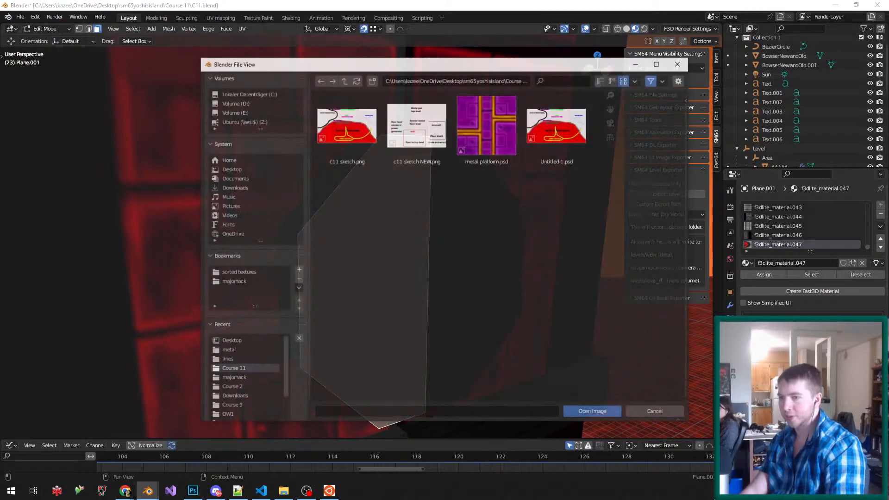
{"action": "left_click", "coordinate": [230, 342]}
{"action": "key", "text": "ctrl+f"}
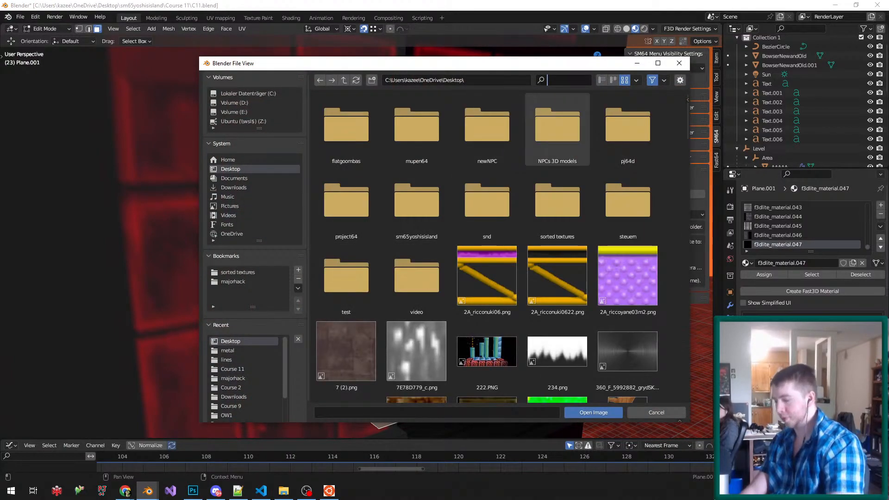
{"action": "type", "text": "bo"}
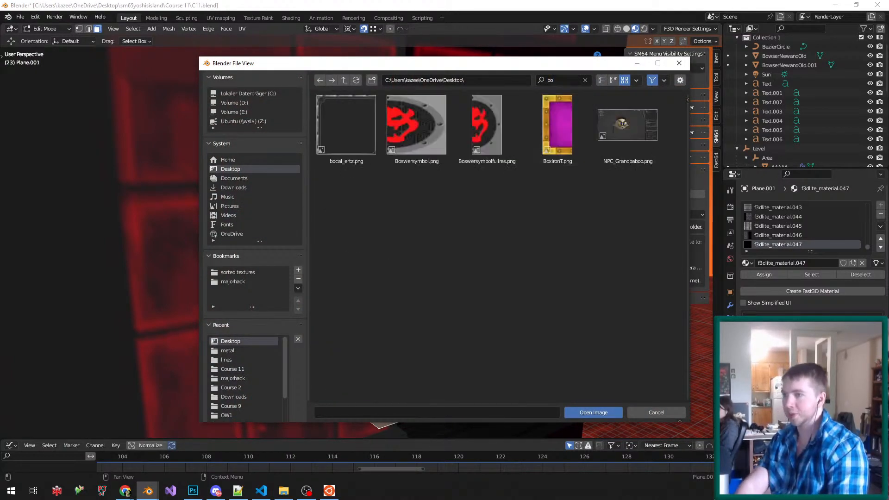
{"action": "double_click", "coordinate": [486, 129]}
{"action": "key", "text": "Tab"}
{"action": "key", "text": "ctrl+s"}
- Examine the medallion's replaced texture from the front while undoing and redoing the latest changes, and save C11.blend
{"action": "middle_click_drag", "start_coordinate": [417, 250], "coordinate": [331, 228]}
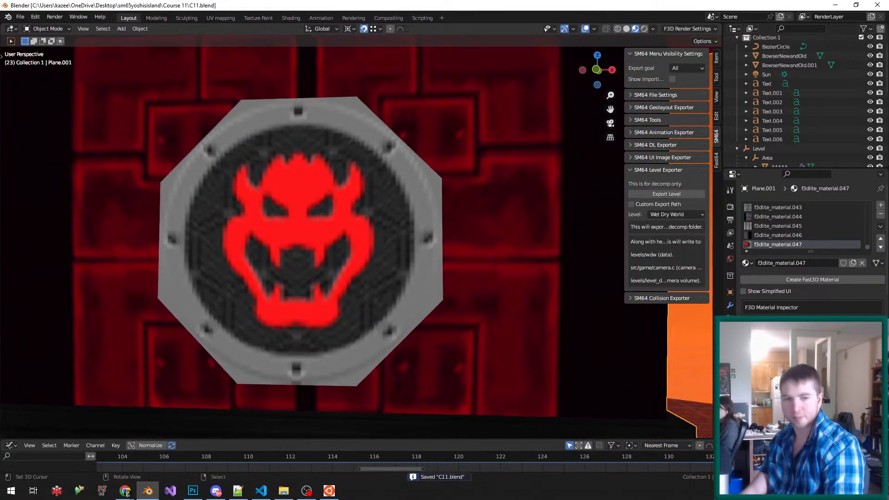
{"action": "scroll", "coordinate": [429, 211], "scroll_direction": "down", "scroll_amount": 4}
{"action": "scroll", "coordinate": [384, 219], "scroll_direction": "up", "scroll_amount": 2}
{"action": "key", "text": "Tab"}
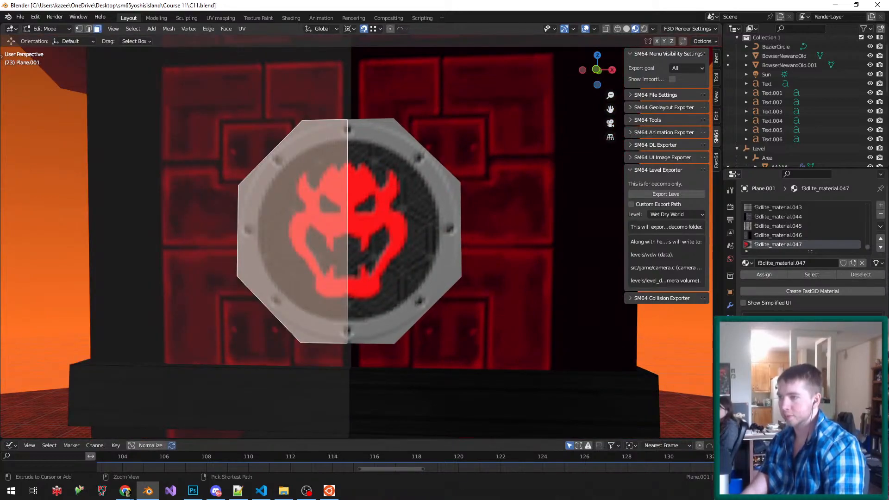
{"action": "key", "text": "ctrl+z"}
{"action": "key", "text": "ctrl+shift+z"}
{"action": "key", "text": "ctrl+z"}
{"action": "key", "text": "ctrl+shift+z"}
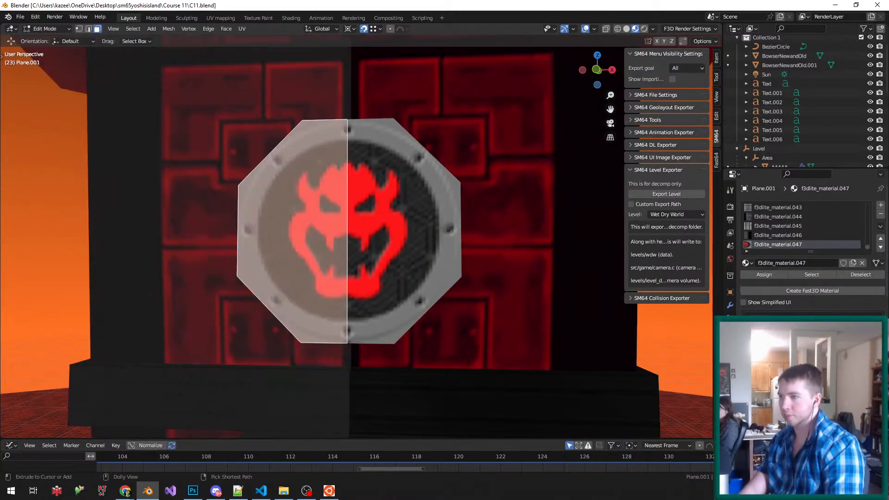
{"action": "key", "text": "ctrl+z"}
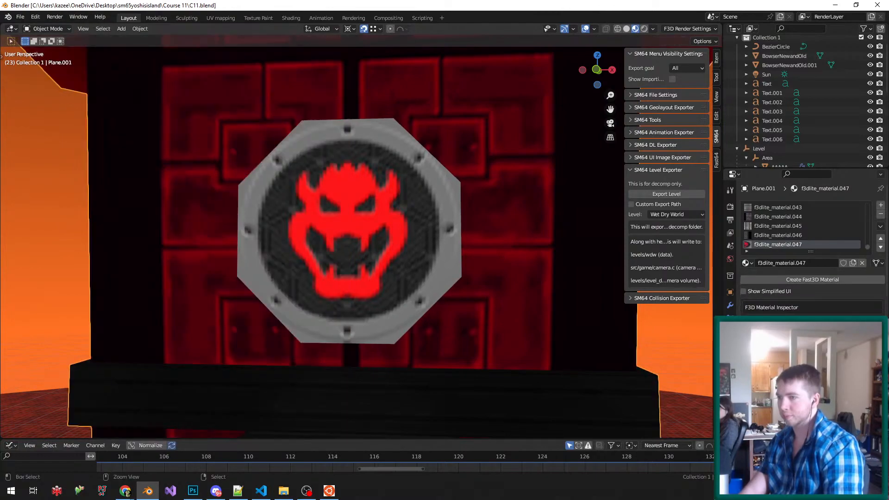
{"action": "key", "text": "ctrl+s"}
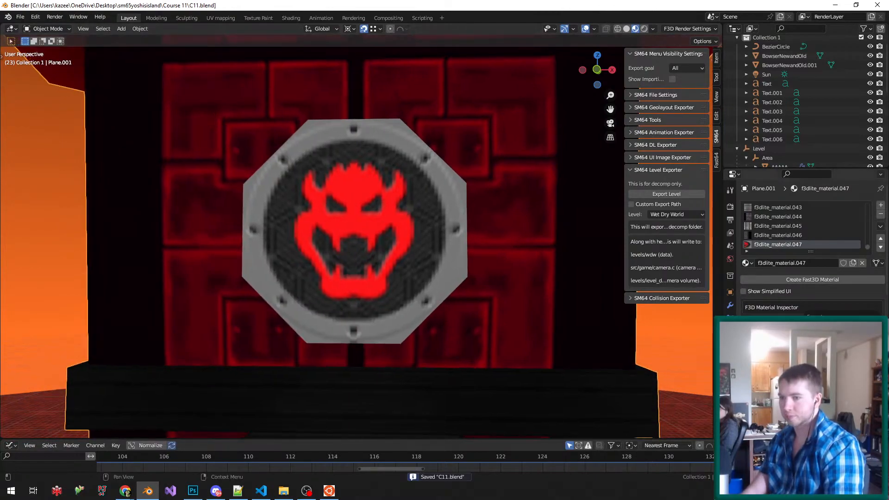
{"action": "key", "text": "ctrl+s"}
{"action": "middle_click_drag", "start_coordinate": [354, 230], "coordinate": [369, 240]}
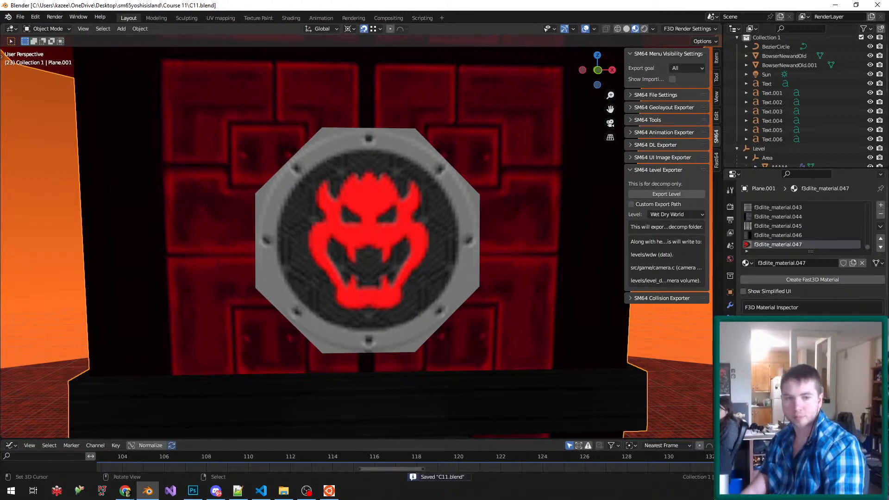
- Select the loop of side faces around the medallion's rim in edit mode, and save C11.blend
{"action": "scroll", "coordinate": [356, 237], "scroll_direction": "up", "scroll_amount": 1}
{"action": "middle_click_drag", "start_coordinate": [356, 237], "coordinate": [395, 278]}
{"action": "key", "text": "Tab"}
{"action": "right_click", "coordinate": [408, 223]}
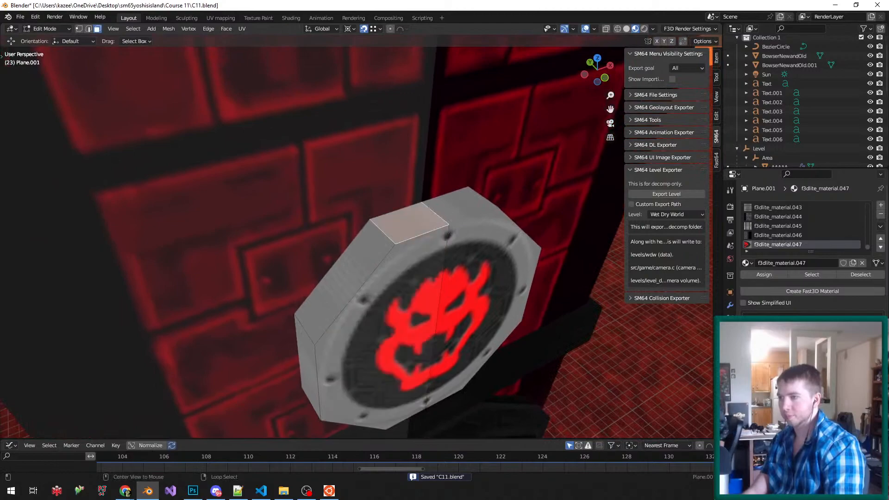
{"action": "right_click", "coordinate": [345, 282]}
{"action": "right_click", "coordinate": [385, 231], "text": "alt"}
{"action": "middle_click_drag", "start_coordinate": [385, 231], "coordinate": [442, 206]}
{"action": "key", "text": "Tab"}
{"action": "scroll", "coordinate": [357, 237], "scroll_direction": "down", "scroll_amount": 1}
{"action": "key", "text": "ctrl+s"}
{"action": "scroll", "coordinate": [422, 216], "scroll_direction": "up", "scroll_amount": 2}
- Select the edge loop around the back of the medallion's rim and switch the mesh to Vertex Paint mode
{"action": "key", "text": "Tab"}
{"action": "scroll", "coordinate": [443, 206], "scroll_direction": "down", "scroll_amount": 2}
{"action": "key", "text": "ctrl+Tab"}
{"action": "left_click", "coordinate": [440, 196]}
{"action": "right_click", "coordinate": [440, 208], "text": "alt"}
{"action": "key", "text": "Tab"}
{"action": "key", "text": "b"}
{"action": "key", "text": "Escape"}
{"action": "key", "text": "v"}
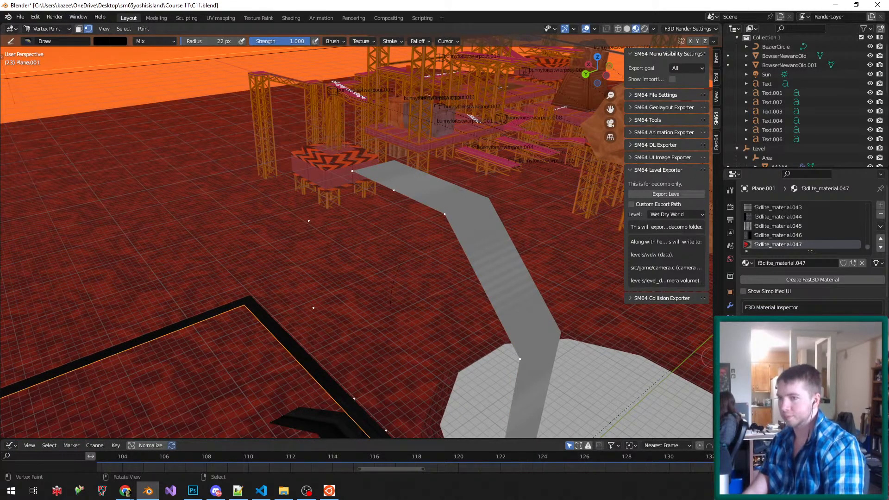
- Set the brush colour to a grey with value 0.420, fill the selected rim vertices with it, and save C11.blend
{"action": "left_click", "coordinate": [730, 357]}
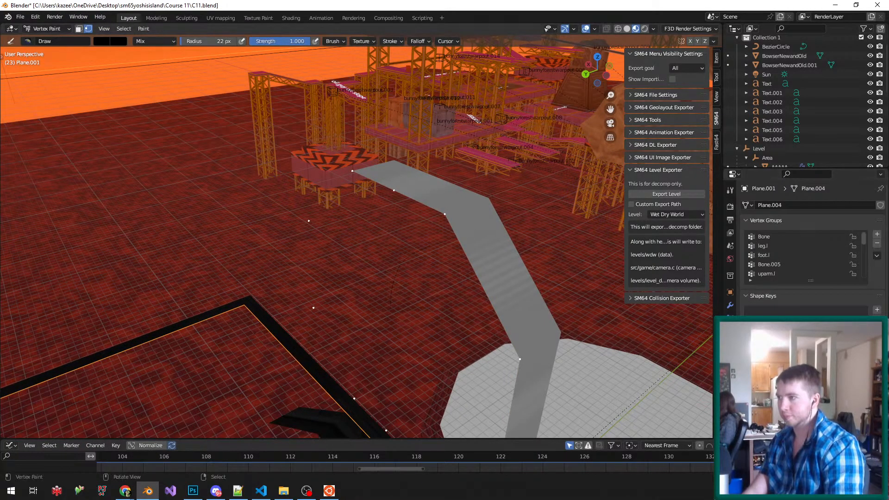
{"action": "left_click", "coordinate": [101, 40]}
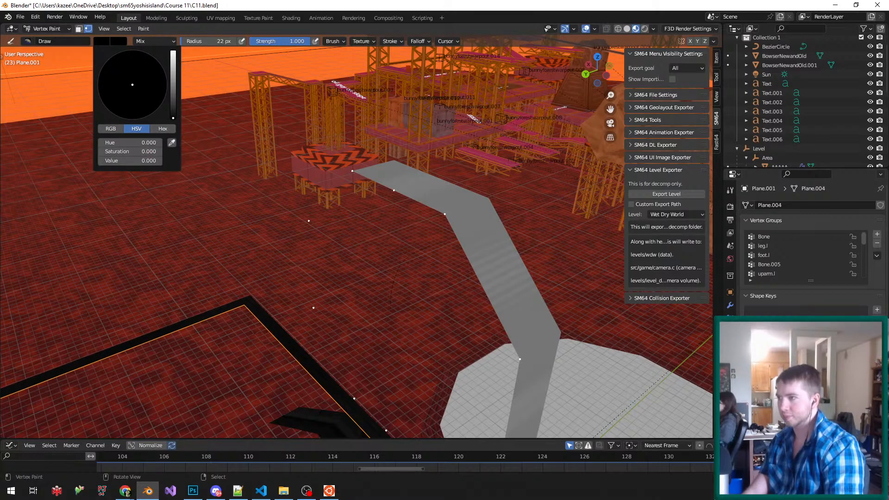
{"action": "left_click", "coordinate": [173, 90]}
{"action": "key", "text": "shift+k"}
{"action": "key", "text": "KP_Decimal"}
{"action": "middle_click_drag", "start_coordinate": [487, 195], "coordinate": [518, 199]}
{"action": "key", "text": "v"}
{"action": "key", "text": "ctrl+s"}
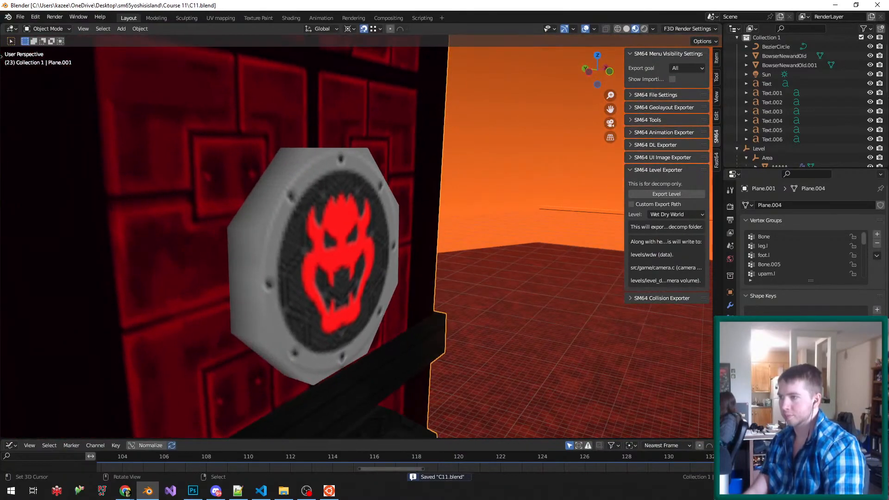
- Check the paint colour and examine the shaded medallion from the front, comparing it with the emblem texture in Photoshop
{"action": "key", "text": "v"}
{"action": "left_click", "coordinate": [101, 40]}
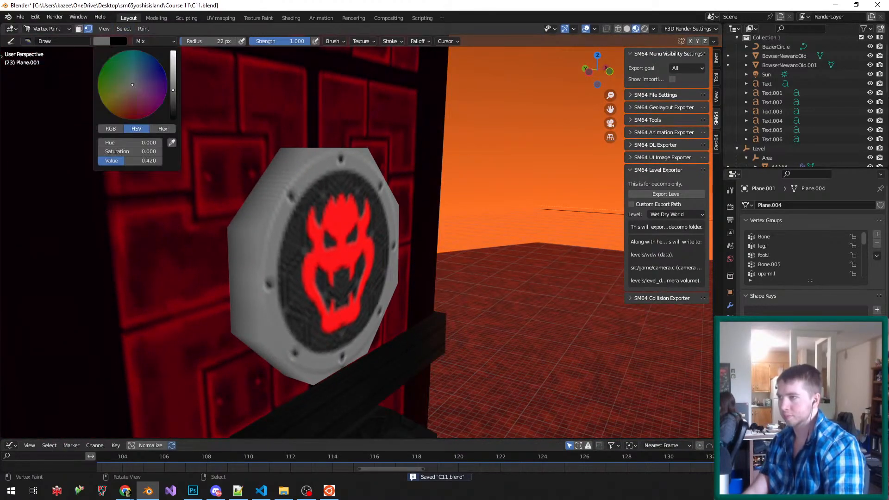
{"action": "key", "text": "v"}
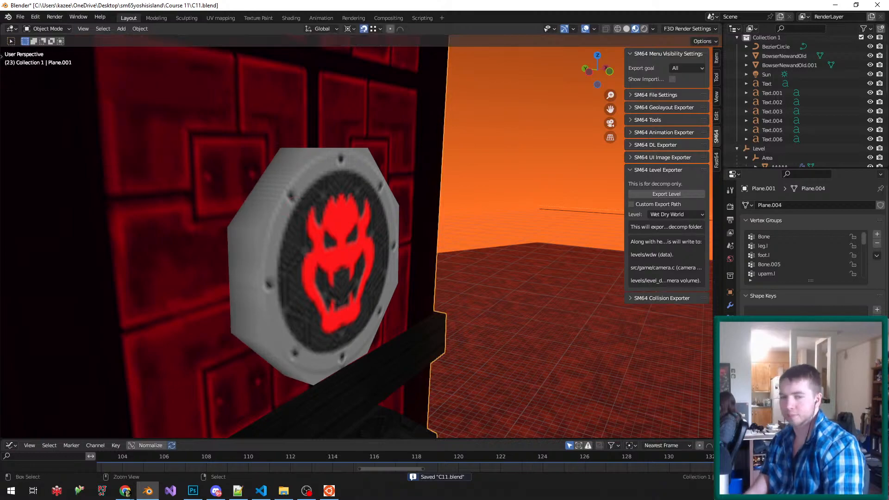
{"action": "middle_click_drag", "start_coordinate": [519, 199], "coordinate": [447, 170]}
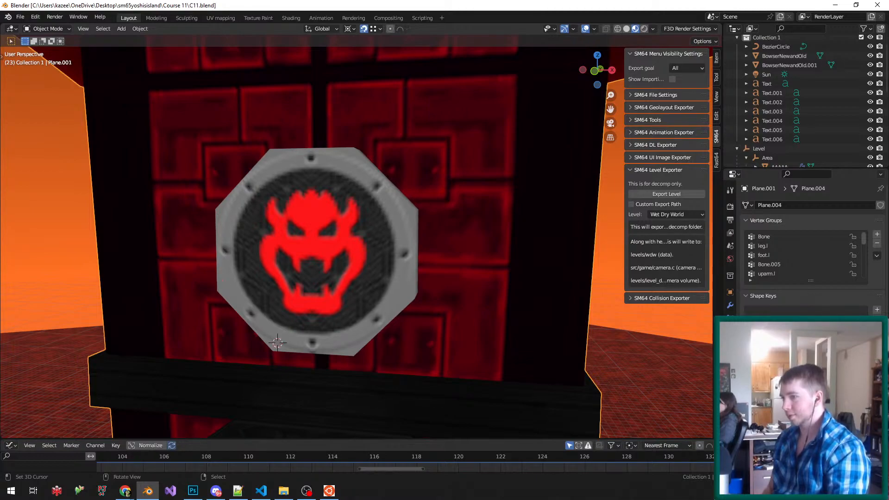
{"action": "middle_click_drag", "start_coordinate": [222, 280], "coordinate": [246, 270]}
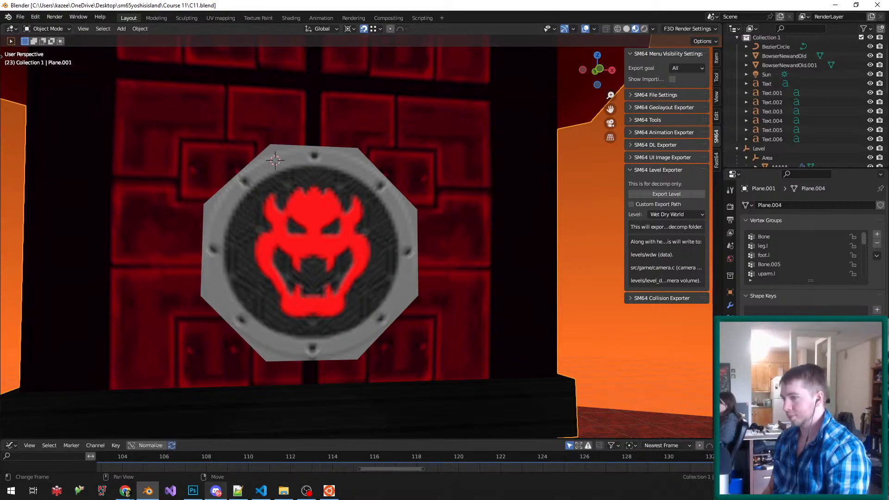
{"action": "left_click", "coordinate": [193, 490]}
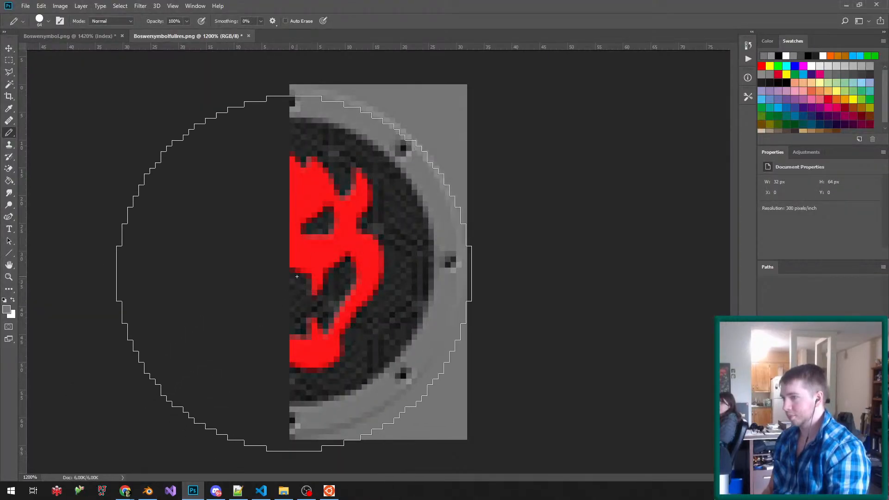
{"action": "left_click", "coordinate": [846, 6]}
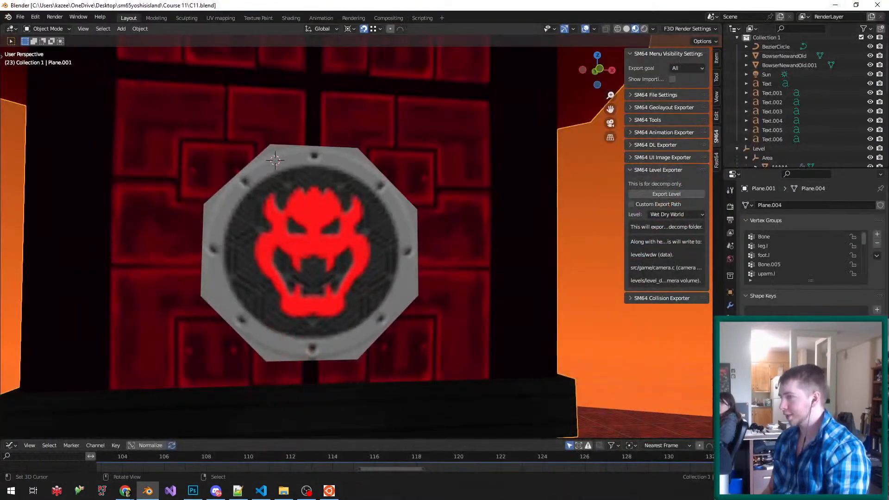
{"action": "middle_click_drag", "start_coordinate": [356, 237], "coordinate": [348, 234]}
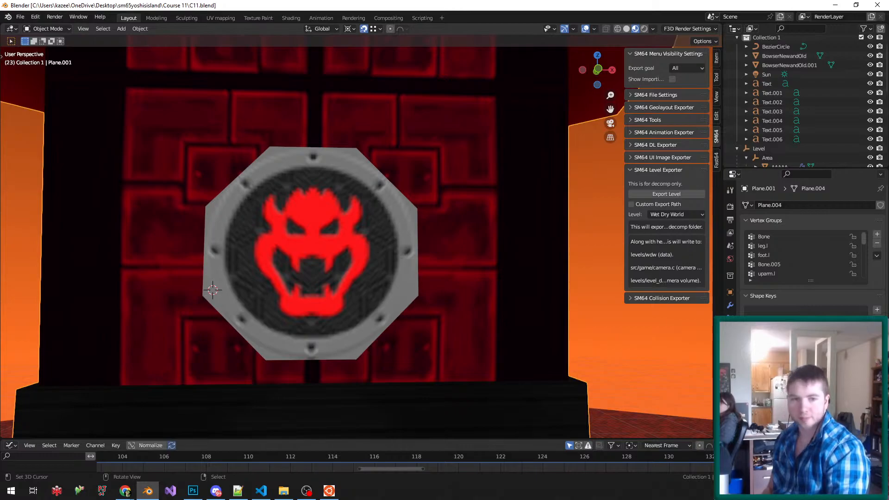
- Compare the modifiers of the crane mesh with those of the BowserNewandOld rock statue
{"action": "scroll", "coordinate": [312, 237], "scroll_direction": "down", "scroll_amount": 12}
{"action": "mouse_move", "coordinate": [312, 236]}
{"action": "middle_mouse_down"}
{"action": "mouse_move", "coordinate": [278, 236]}
{"action": "mouse_move", "coordinate": [338, 259]}
{"action": "mouse_move", "coordinate": [322, 246]}
{"action": "middle_mouse_up"}
{"action": "scroll", "coordinate": [322, 246], "scroll_direction": "down", "scroll_amount": 4}
{"action": "scroll", "coordinate": [278, 283], "scroll_direction": "up", "scroll_amount": 4}
{"action": "middle_click_drag", "start_coordinate": [350, 335], "coordinate": [363, 319]}
{"action": "scroll", "coordinate": [364, 319], "scroll_direction": "up", "scroll_amount": 3}
{"action": "right_click", "coordinate": [292, 231]}
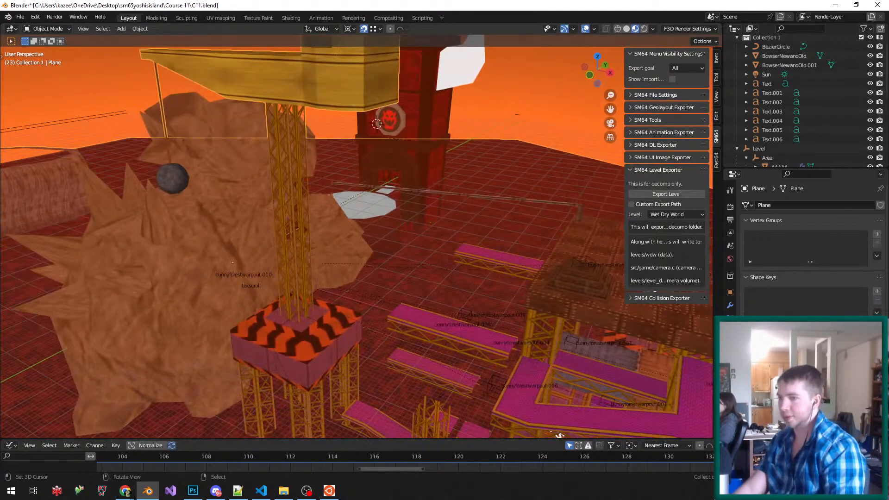
{"action": "left_click", "coordinate": [730, 306]}
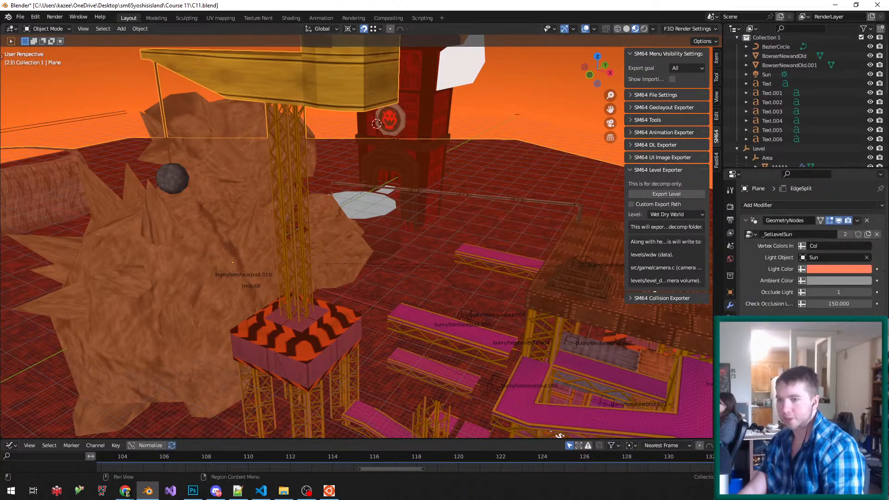
{"action": "scroll", "coordinate": [813, 250], "scroll_direction": "down", "scroll_amount": 6}
{"action": "scroll", "coordinate": [813, 250], "scroll_direction": "up", "scroll_amount": 6}
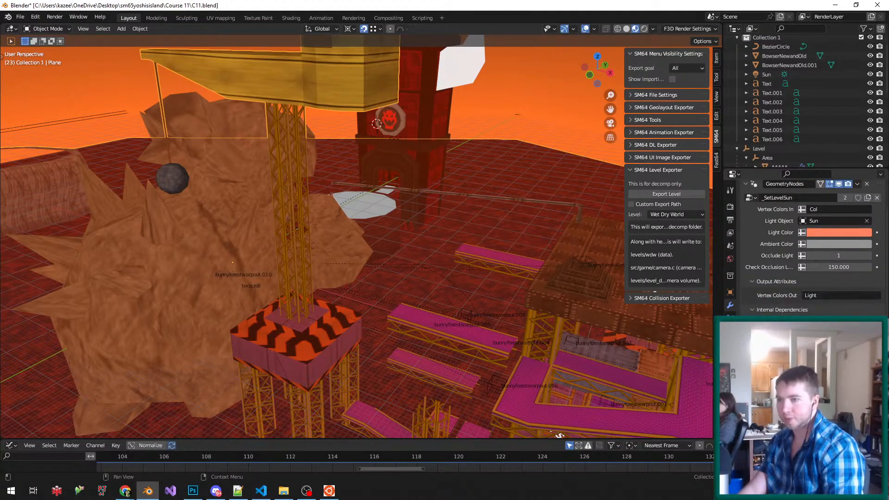
{"action": "right_click", "coordinate": [222, 250]}
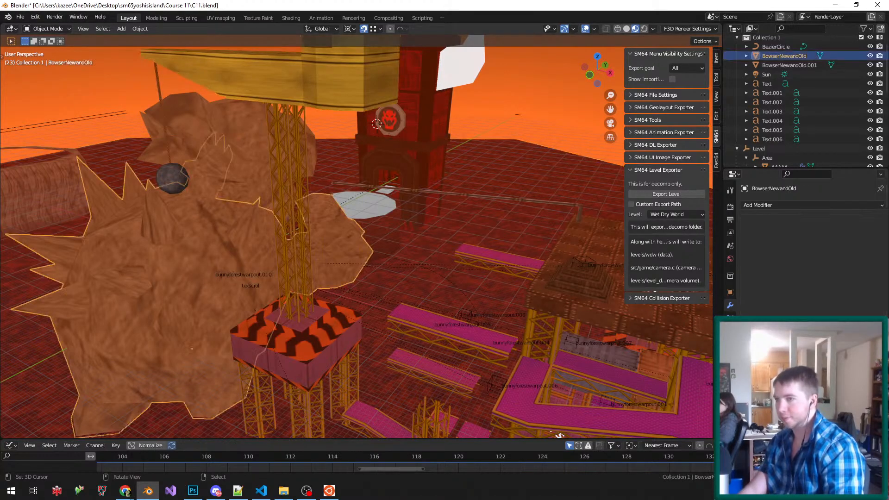
{"action": "key", "text": "ctrl+z"}
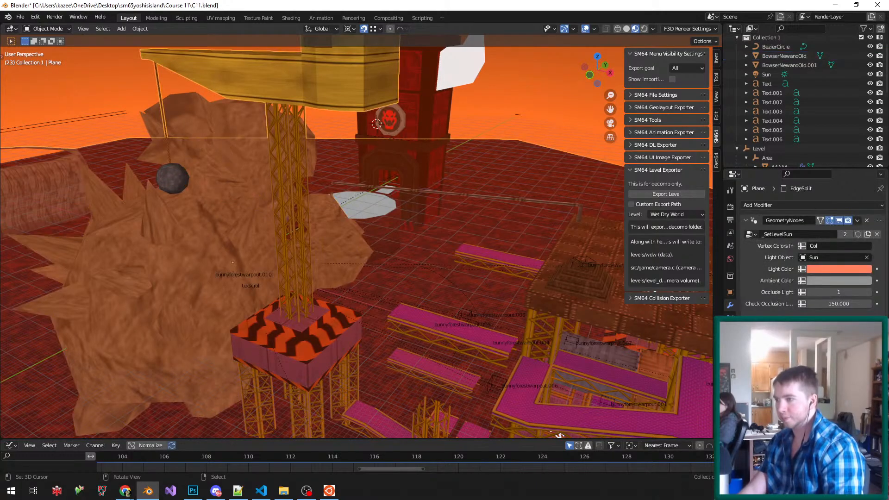
- Duplicate a striped face from the top of the crane's base and separate it into its own object
{"action": "key", "text": "Tab"}
{"action": "middle_click_drag", "start_coordinate": [348, 362], "coordinate": [358, 363]}
{"action": "key", "text": "ctrl+Tab"}
{"action": "left_click", "coordinate": [357, 363]}
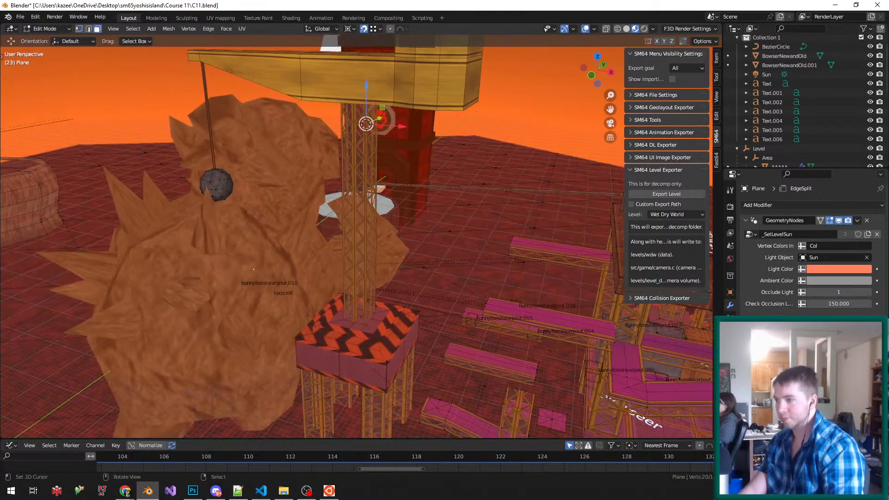
{"action": "scroll", "coordinate": [366, 311], "scroll_direction": "up", "scroll_amount": 3}
{"action": "right_click", "coordinate": [363, 306]}
{"action": "key", "text": "shift+d"}
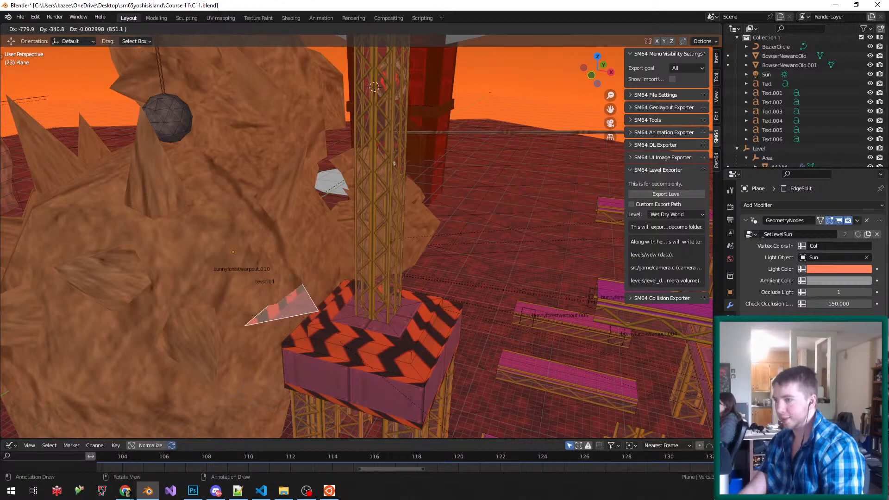
{"action": "left_click", "coordinate": [319, 310]}
{"action": "key", "text": "p"}
{"action": "left_click", "coordinate": [318, 313]}
{"action": "key", "text": "Tab"}
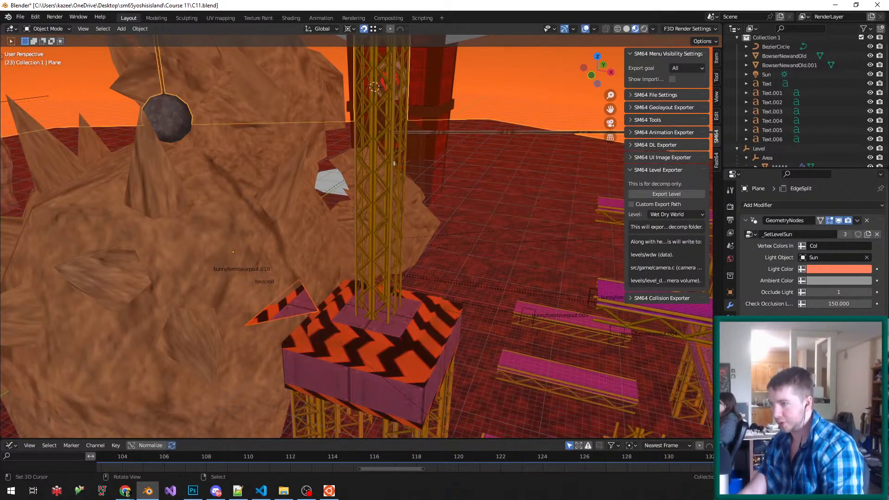
- Apply all transforms to the separated striped face beside the lower Bowser rock
{"action": "right_click", "coordinate": [273, 277]}
{"action": "right_click", "coordinate": [296, 305], "text": "shift"}
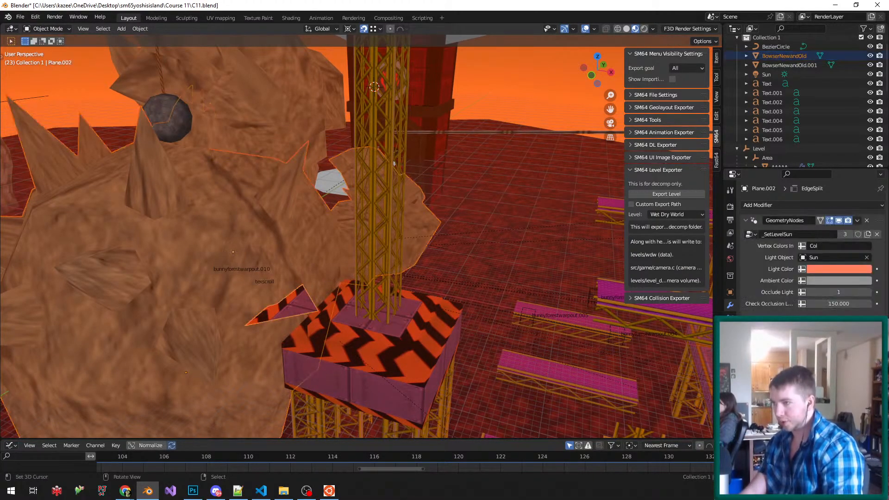
{"action": "right_click", "coordinate": [273, 278]}
{"action": "right_click", "coordinate": [283, 306]}
{"action": "key", "text": "ctrl+a"}
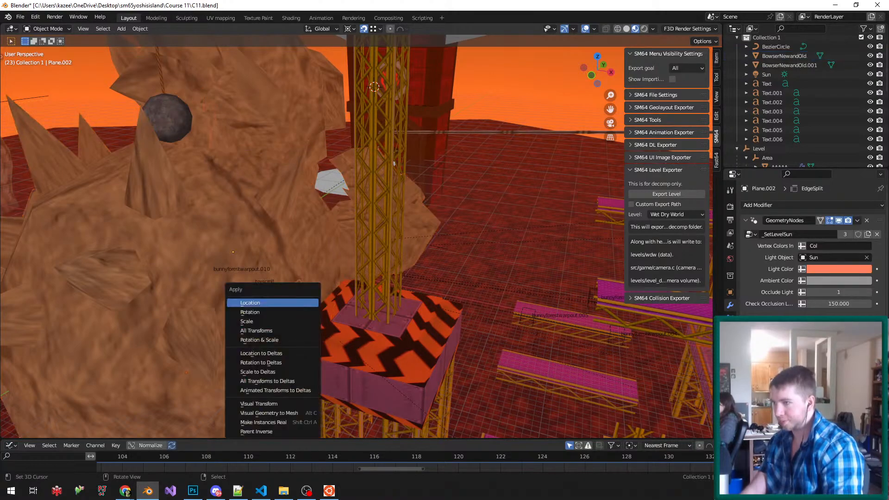
{"action": "left_click", "coordinate": [256, 330]}
- Join BowserNewandOld into the separated striped face, delete the leftover face, and save C11.blend
{"action": "right_click", "coordinate": [273, 277]}
{"action": "right_click", "coordinate": [282, 305], "text": "shift"}
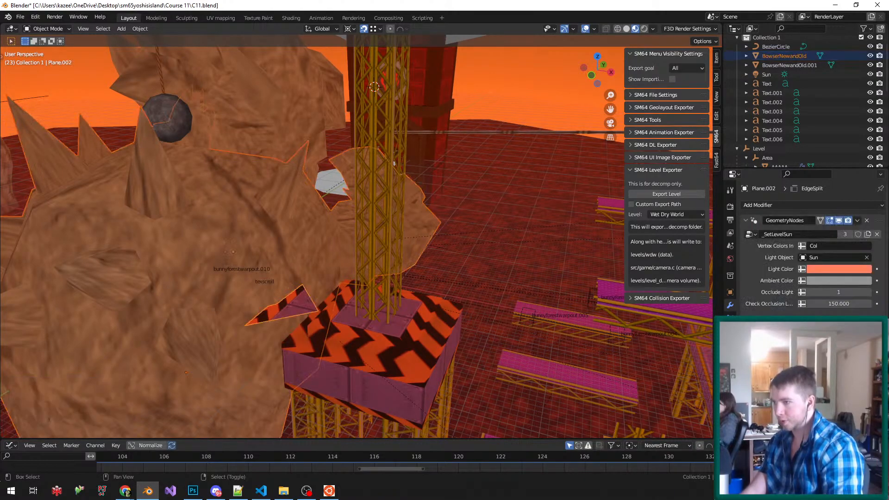
{"action": "key", "text": "ctrl+j"}
{"action": "key", "text": "Tab"}
{"action": "key", "text": "x"}
{"action": "left_click", "coordinate": [272, 321]}
{"action": "key", "text": "Tab"}
{"action": "scroll", "coordinate": [356, 236], "scroll_direction": "down", "scroll_amount": 3}
{"action": "key", "text": "ctrl+s"}
{"action": "middle_click_drag", "start_coordinate": [356, 259], "coordinate": [231, 232]}
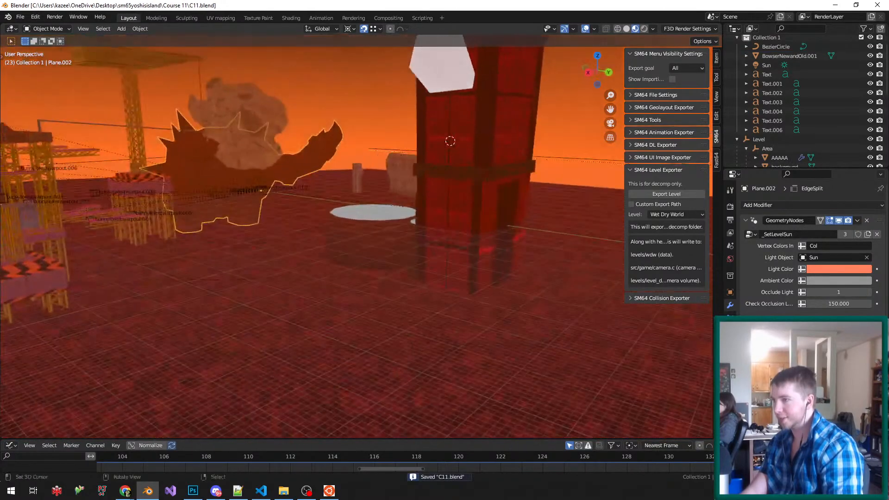
{"action": "scroll", "coordinate": [356, 236], "scroll_direction": "up", "scroll_amount": 3}
{"action": "middle_click_drag", "start_coordinate": [356, 236], "coordinate": [505, 243]}
{"action": "scroll", "coordinate": [324, 166], "scroll_direction": "down", "scroll_amount": 2}
- Duplicate another striped face from the crane's base for BowserNewandOld.001 and separate it into its own object
{"action": "right_click", "coordinate": [315, 148]}
{"action": "scroll", "coordinate": [315, 148], "scroll_direction": "up", "scroll_amount": 2}
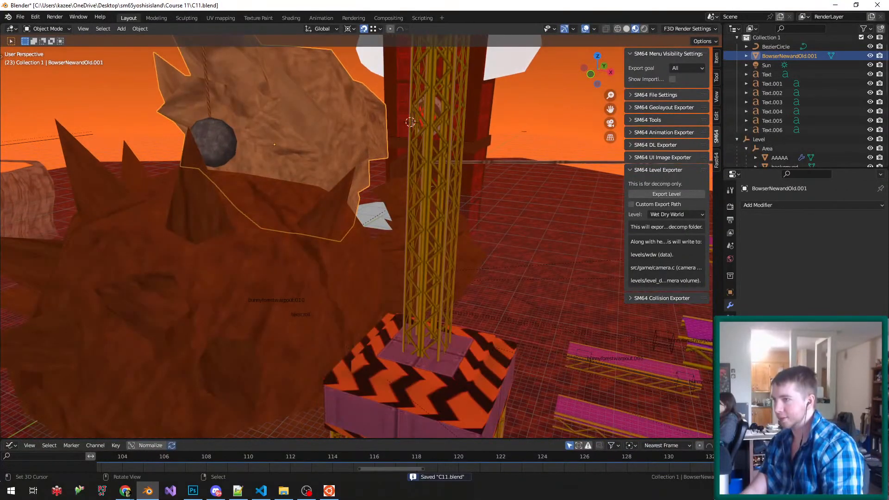
{"action": "middle_click_drag", "start_coordinate": [315, 148], "coordinate": [307, 167]}
{"action": "right_click", "coordinate": [380, 384]}
{"action": "middle_click_drag", "start_coordinate": [380, 385], "coordinate": [389, 373]}
{"action": "key", "text": "Tab"}
{"action": "right_click", "coordinate": [375, 364]}
{"action": "key", "text": "shift+d"}
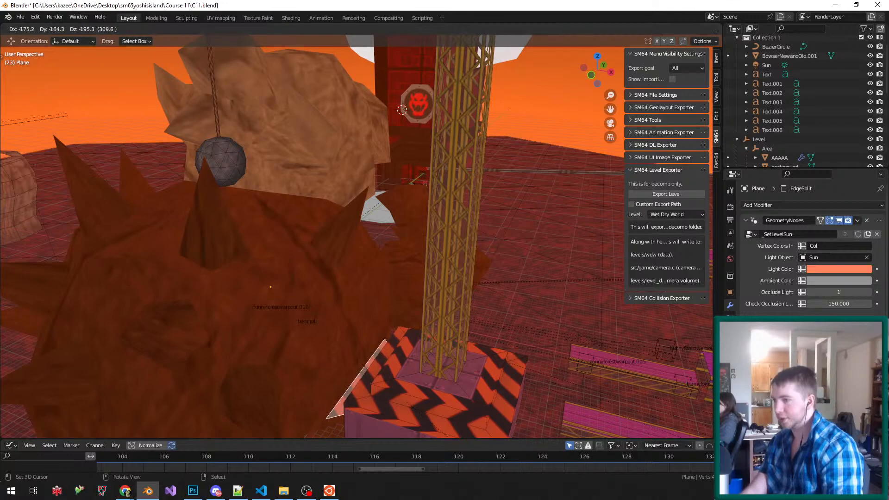
{"action": "left_click", "coordinate": [327, 394]}
{"action": "key", "text": "p"}
{"action": "left_click", "coordinate": [369, 377]}
{"action": "key", "text": "Tab"}
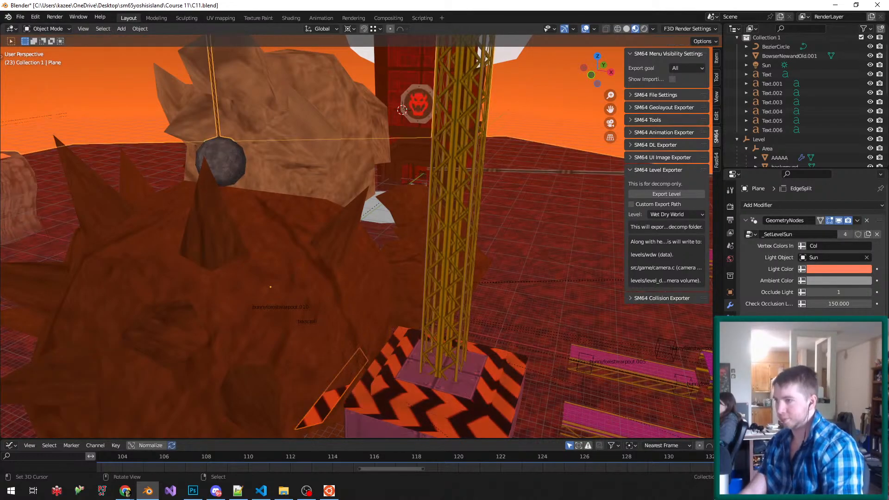
- Join BowserNewandOld.001 into the newly separated striped face and delete the leftover face
{"action": "right_click", "coordinate": [333, 176]}
{"action": "right_click", "coordinate": [330, 392], "text": "shift"}
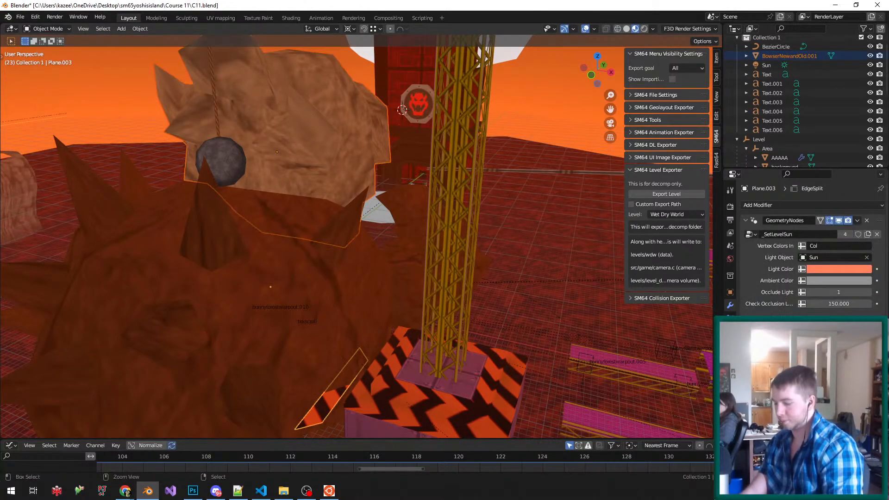
{"action": "key", "text": "ctrl+j"}
{"action": "key", "text": "Tab"}
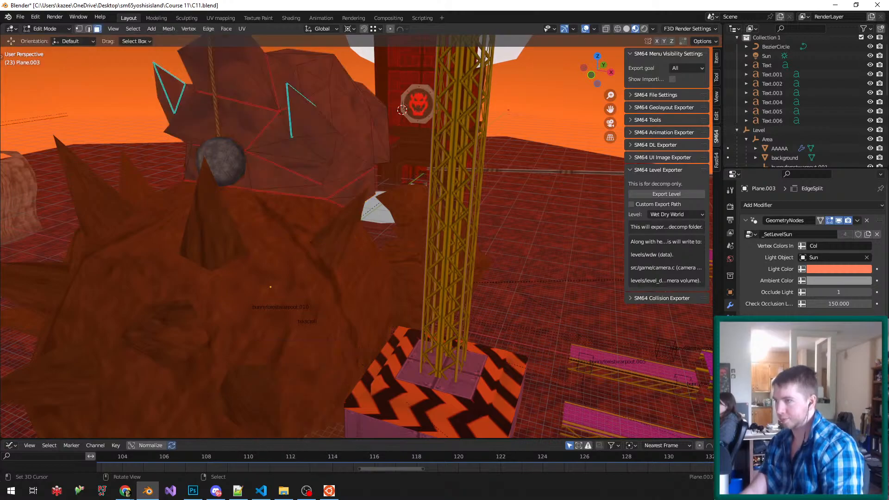
{"action": "key", "text": "Tab"}
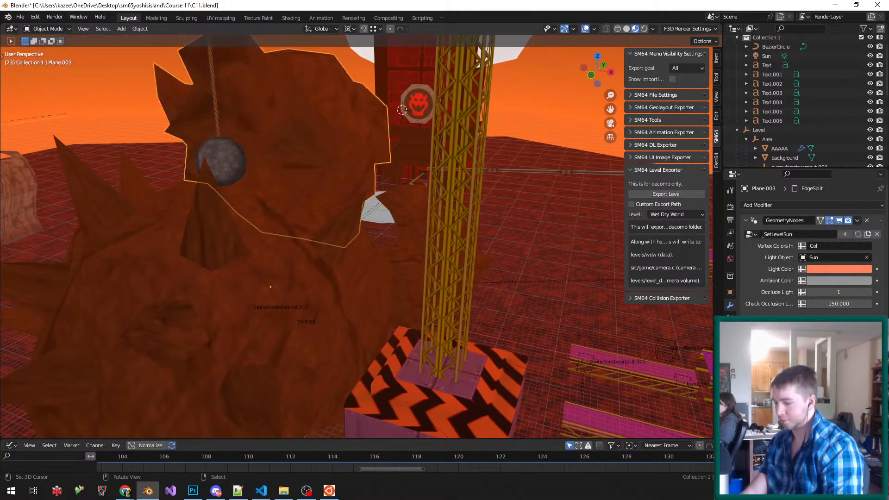
- Clear the parent of the joined upper Bowser rock, deselect everything, and save C11.blend
{"action": "key", "text": "F3"}
{"action": "type", "text": "clear p"}
{"action": "key", "text": "Return"}
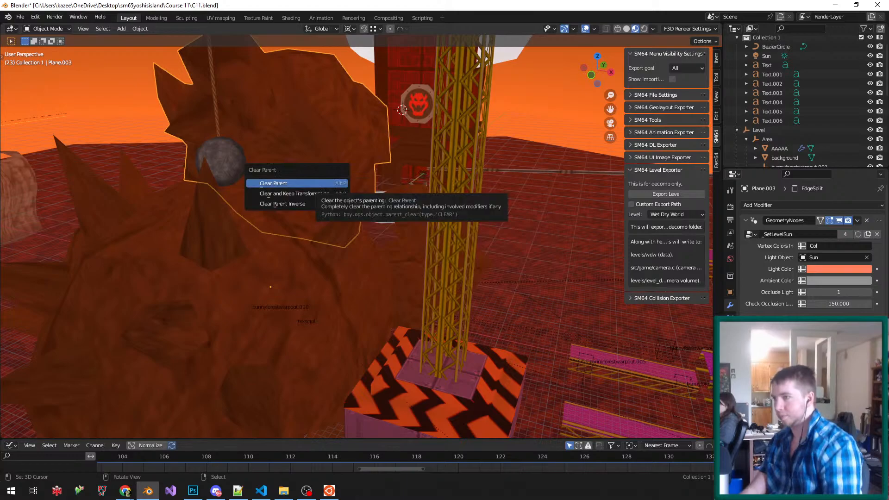
{"action": "key", "text": "Return"}
{"action": "middle_click_drag", "start_coordinate": [316, 183], "coordinate": [183, 146]}
{"action": "key", "text": "ctrl+s"}
{"action": "key", "text": "alt+a"}
{"action": "key", "text": "ctrl+s"}
- Inspect the Bowser tower's lighting and its mesh in edit mode, and save C11.blend
{"action": "middle_click_drag", "start_coordinate": [325, 222], "coordinate": [345, 207]}
{"action": "scroll", "coordinate": [375, 236], "scroll_direction": "down", "scroll_amount": 4}
{"action": "scroll", "coordinate": [375, 236], "scroll_direction": "up", "scroll_amount": 3}
{"action": "scroll", "coordinate": [298, 225], "scroll_direction": "down", "scroll_amount": 2}
{"action": "scroll", "coordinate": [345, 207], "scroll_direction": "up", "scroll_amount": 2}
{"action": "right_click", "coordinate": [344, 207]}
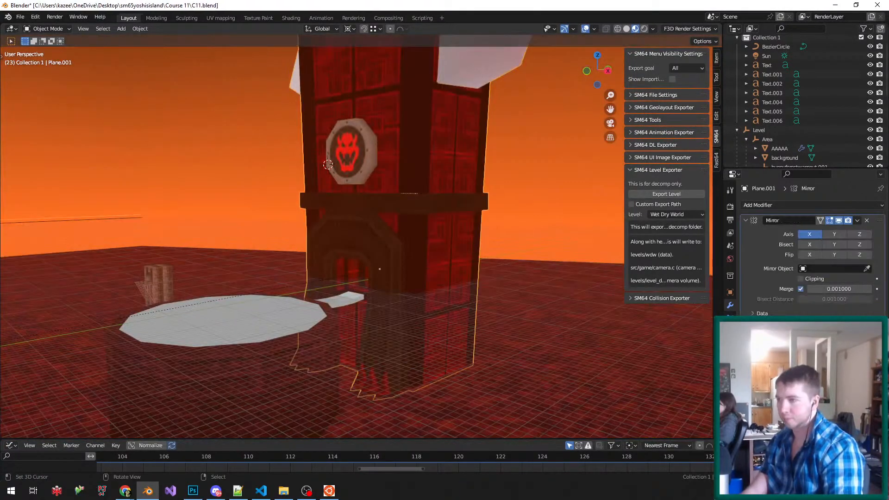
{"action": "scroll", "coordinate": [357, 236], "scroll_direction": "down", "scroll_amount": 5}
{"action": "middle_click_drag", "start_coordinate": [417, 222], "coordinate": [417, 239]}
{"action": "scroll", "coordinate": [419, 237], "scroll_direction": "up", "scroll_amount": 3}
{"action": "key", "text": "Tab"}
{"action": "key", "text": "a"}
{"action": "scroll", "coordinate": [357, 236], "scroll_direction": "down", "scroll_amount": 1}
{"action": "key", "text": "Tab"}
{"action": "key", "text": "ctrl+s"}
{"action": "scroll", "coordinate": [417, 239], "scroll_direction": "up", "scroll_amount": 3}
{"action": "key", "text": "Tab"}
{"action": "scroll", "coordinate": [350, 280], "scroll_direction": "up", "scroll_amount": 3}
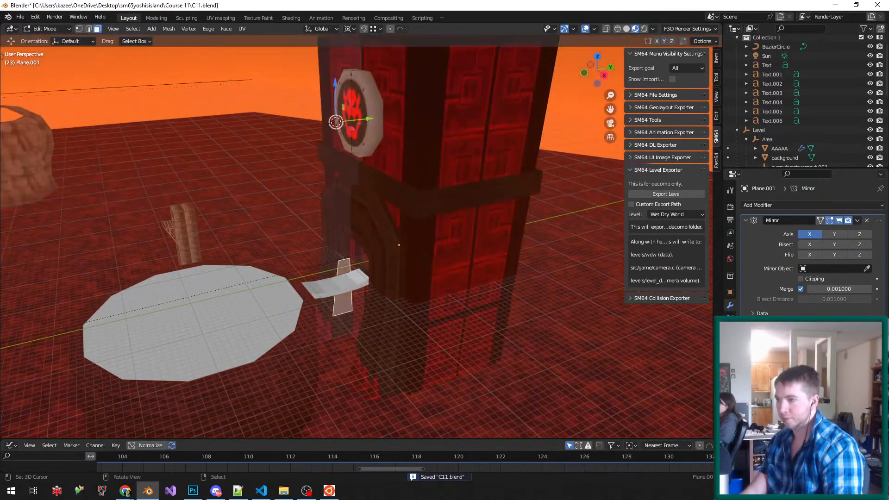
{"action": "key", "text": "Tab"}
- Select the top face of the white round platform in front of the tower and examine it
{"action": "right_click", "coordinate": [347, 280]}
{"action": "key", "text": "Tab"}
{"action": "scroll", "coordinate": [350, 280], "scroll_direction": "down", "scroll_amount": 3}
{"action": "scroll", "coordinate": [254, 324], "scroll_direction": "up", "scroll_amount": 3}
{"action": "right_click", "coordinate": [278, 296]}
{"action": "scroll", "coordinate": [303, 271], "scroll_direction": "down", "scroll_amount": 4}
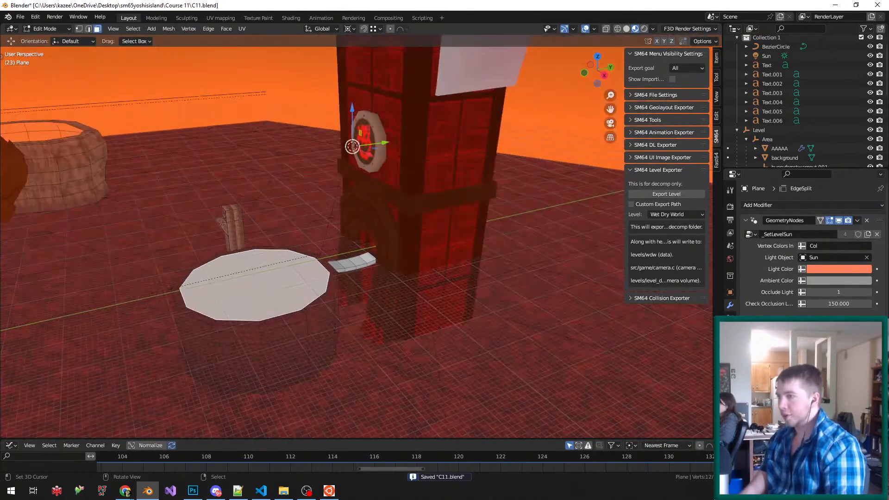
{"action": "scroll", "coordinate": [194, 312], "scroll_direction": "up", "scroll_amount": 3}
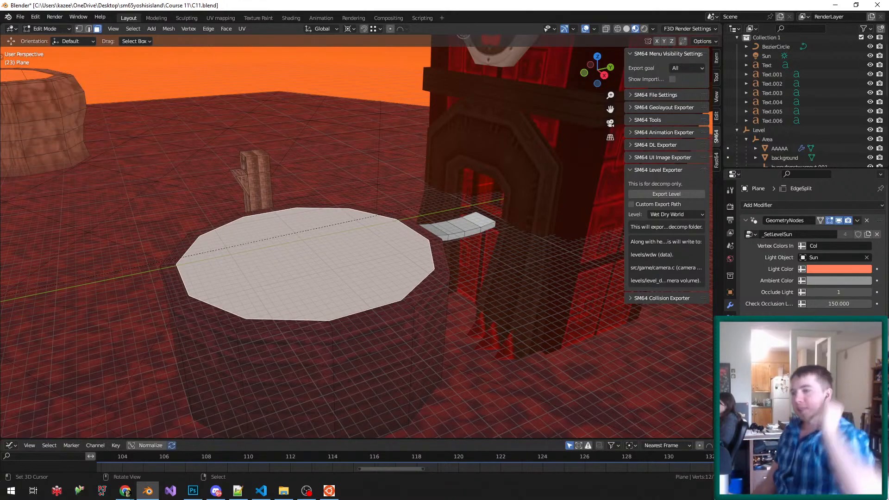
- Select all geometry of the lower Bowser rock in edit mode
{"action": "scroll", "coordinate": [375, 141], "scroll_direction": "down", "scroll_amount": 8}
{"action": "middle_click_drag", "start_coordinate": [375, 141], "coordinate": [297, 127]}
{"action": "scroll", "coordinate": [338, 146], "scroll_direction": "up", "scroll_amount": 4}
{"action": "right_click", "coordinate": [345, 166]}
{"action": "key", "text": "Tab"}
{"action": "right_click", "coordinate": [302, 201]}
{"action": "key", "text": "Tab"}
{"action": "right_click", "coordinate": [302, 200]}
{"action": "key", "text": "a"}
{"action": "key", "text": "a"}
{"action": "middle_click_drag", "start_coordinate": [303, 201], "coordinate": [371, 202]}
- Select all geometry of the upper Bowser rock and switch it to vertex paint mode
{"action": "key", "text": "Tab"}
{"action": "right_click", "coordinate": [371, 203], "text": "shift"}
{"action": "key", "text": "Tab"}
{"action": "key", "text": "a"}
{"action": "key", "text": "a"}
{"action": "key", "text": "Tab"}
{"action": "key", "text": "v"}
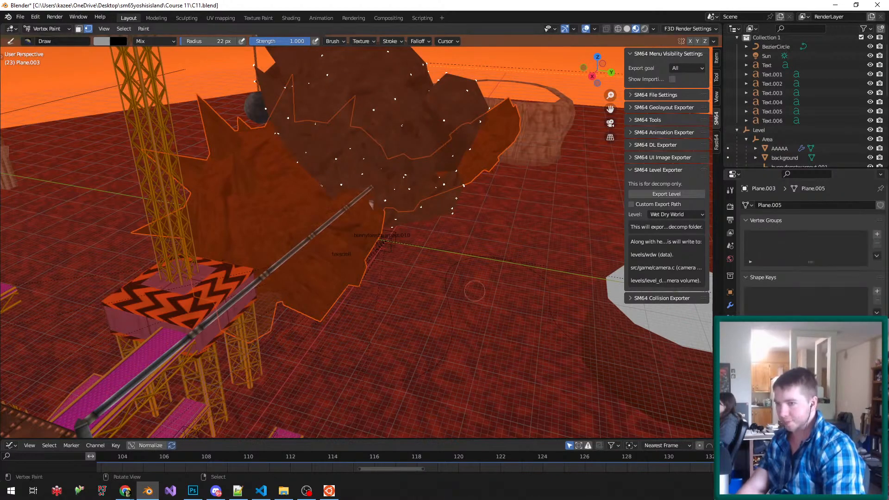
{"action": "key", "text": "Tab"}
{"action": "key", "text": "Tab"}
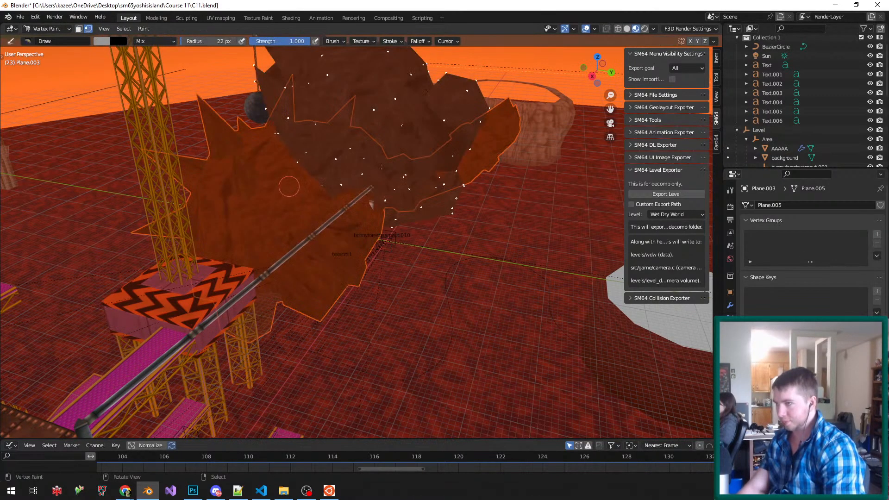
- Fill the upper Bowser rock's vertex colours with white
{"action": "middle_click_drag", "start_coordinate": [288, 188], "coordinate": [290, 149]}
{"action": "left_click", "coordinate": [102, 40]}
{"action": "left_click", "coordinate": [137, 151]}
{"action": "left_click", "coordinate": [139, 160]}
{"action": "left_click_drag", "start_coordinate": [139, 161], "coordinate": [162, 160]}
{"action": "key", "text": "shift+k"}
{"action": "middle_click_drag", "start_coordinate": [396, 189], "coordinate": [378, 181]}
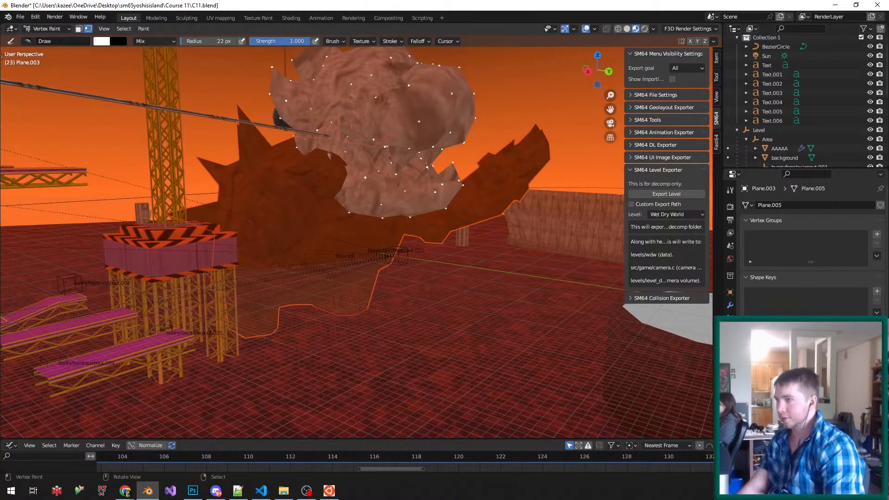
- Refill the upper Bowser rock's vertex colours with different tints, ending on a muted pale cyan
{"action": "left_click", "coordinate": [101, 40]}
{"action": "mouse_move", "coordinate": [174, 52]}
{"action": "left_mouse_down"}
{"action": "mouse_move", "coordinate": [173, 78]}
{"action": "mouse_move", "coordinate": [141, 89]}
{"action": "mouse_move", "coordinate": [132, 78]}
{"action": "left_mouse_up"}
{"action": "key", "text": "shift+k"}
{"action": "left_click", "coordinate": [102, 41]}
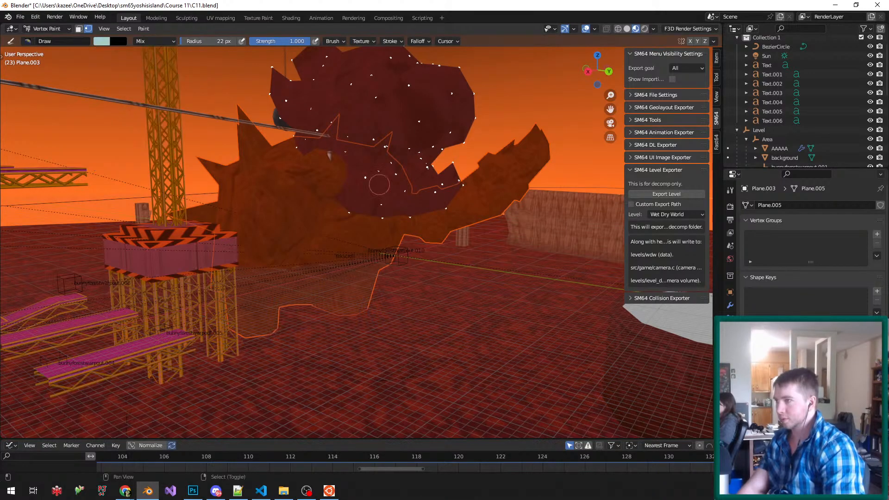
{"action": "key", "text": "shift+k"}
{"action": "middle_click_drag", "start_coordinate": [382, 175], "coordinate": [398, 172]}
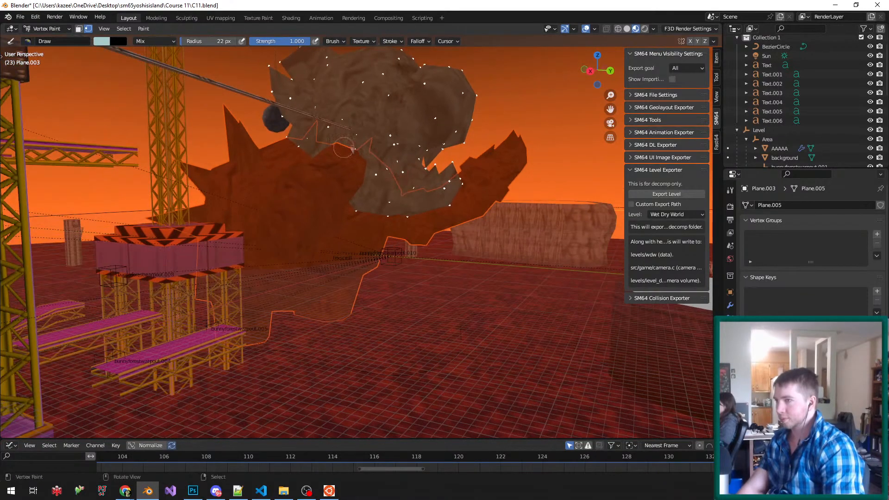
- Brighten the pale cyan paint colour, fill the upper Bowser rock with it using the vertex paint mask, and inspect the rock
{"action": "left_click", "coordinate": [88, 29]}
{"action": "left_click", "coordinate": [79, 29]}
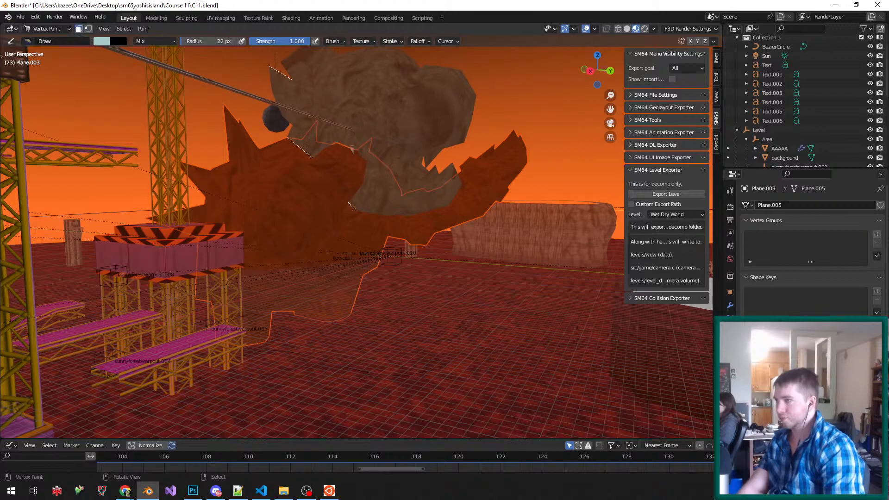
{"action": "left_click", "coordinate": [88, 29]}
{"action": "left_click", "coordinate": [101, 42]}
{"action": "left_click_drag", "start_coordinate": [173, 64], "coordinate": [173, 50]}
{"action": "key", "text": "shift+k"}
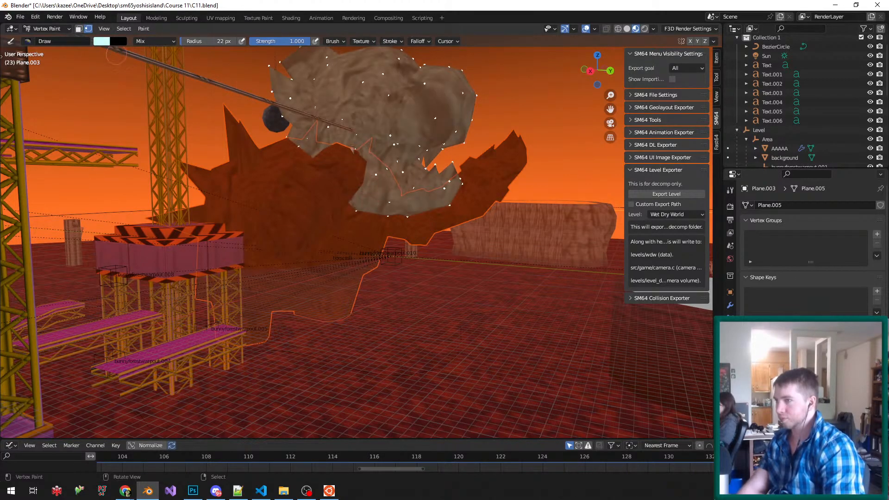
{"action": "left_click", "coordinate": [102, 41]}
{"action": "middle_click_drag", "start_coordinate": [384, 160], "coordinate": [368, 160]}
{"action": "scroll", "coordinate": [385, 160], "scroll_direction": "down", "scroll_amount": 2}
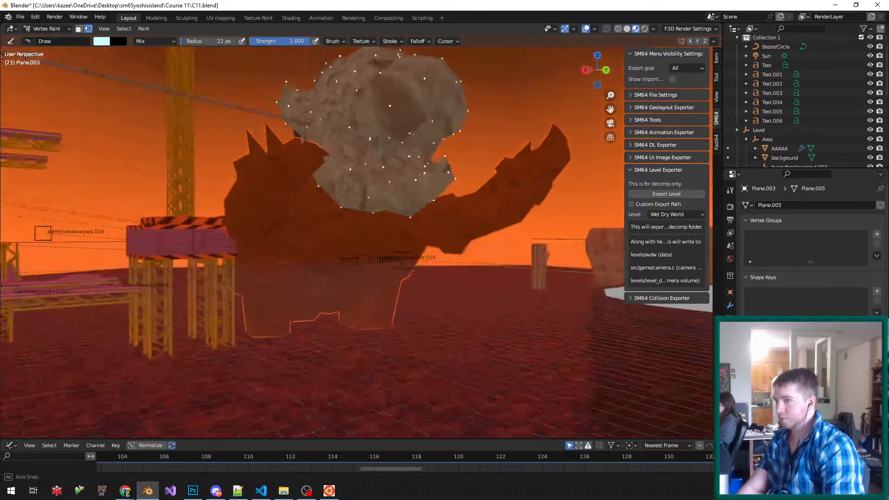
{"action": "scroll", "coordinate": [385, 160], "scroll_direction": "up", "scroll_amount": 4}
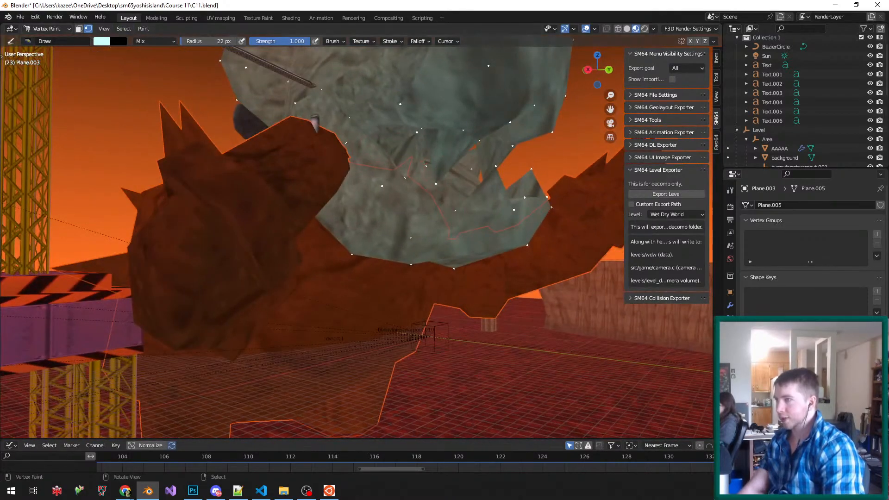
- Return to object mode and select all geometry of the lower Bowser rock
{"action": "left_click", "coordinate": [46, 29]}
{"action": "left_click", "coordinate": [46, 39]}
{"action": "key", "text": "Tab"}
{"action": "key", "text": "a"}
{"action": "key", "text": "a"}
{"action": "key", "text": "Tab"}
- Fill the lower Bowser rock's vertex colours with the bright pale cyan, return to object mode, and save C11.blend
{"action": "key", "text": "v"}
{"action": "key", "text": "shift+k"}
{"action": "scroll", "coordinate": [243, 200], "scroll_direction": "down", "scroll_amount": 3}
{"action": "key", "text": "v"}
{"action": "middle_click_drag", "start_coordinate": [243, 199], "coordinate": [454, 199]}
{"action": "key", "text": "ctrl+s"}
{"action": "scroll", "coordinate": [243, 200], "scroll_direction": "down", "scroll_amount": 3}
{"action": "scroll", "coordinate": [243, 199], "scroll_direction": "up", "scroll_amount": 4}
{"action": "scroll", "coordinate": [308, 203], "scroll_direction": "up", "scroll_amount": 4}
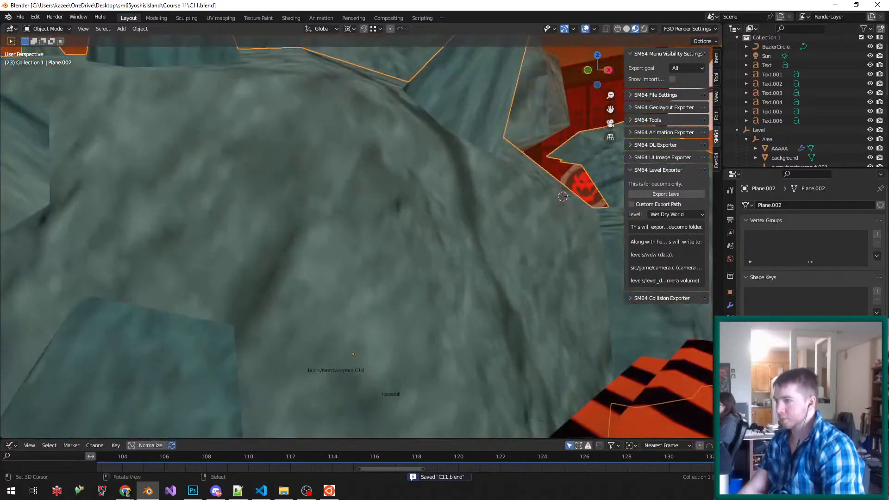
- Fill the lower Bowser rock's vertex colours with a peach of hue 0.061, saturation 0.215 and value 1.000
{"action": "key", "text": "v"}
{"action": "left_click", "coordinate": [101, 41]}
{"action": "left_click", "coordinate": [129, 91]}
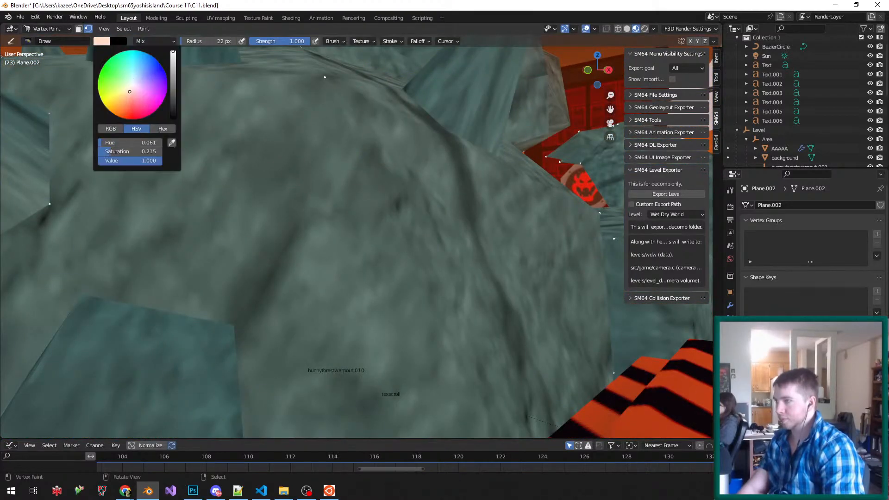
{"action": "key", "text": "shift+k"}
{"action": "scroll", "coordinate": [361, 238], "scroll_direction": "down", "scroll_amount": 6}
{"action": "middle_click_drag", "start_coordinate": [361, 238], "coordinate": [374, 183]}
- Fill the upper Bowser rock's vertex colours with the same peach, return to object mode, and save C11.blend
{"action": "left_click", "coordinate": [47, 28]}
{"action": "left_click", "coordinate": [46, 40]}
{"action": "right_click", "coordinate": [348, 158]}
{"action": "key", "text": "v"}
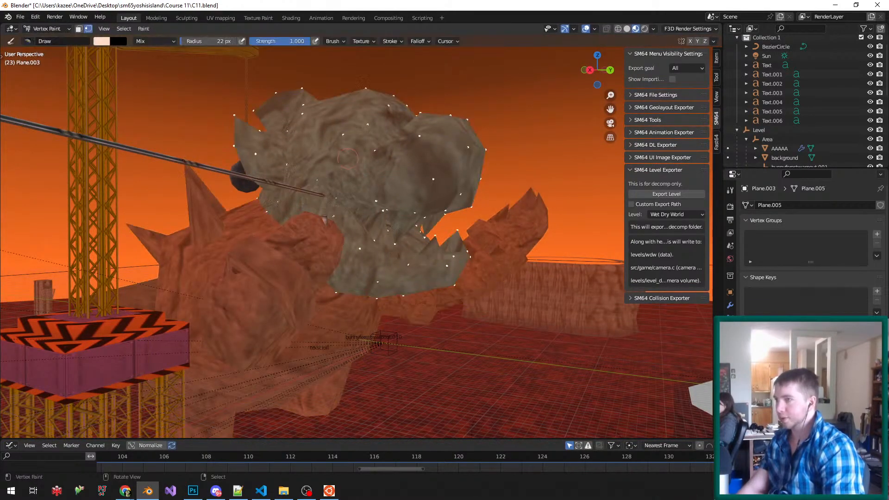
{"action": "key", "text": "shift+k"}
{"action": "key", "text": "v"}
{"action": "key", "text": "ctrl+s"}
- Examine the modifier stacks and mesh data of the two Bowser rocks, and save C11.blend
{"action": "middle_click_drag", "start_coordinate": [356, 163], "coordinate": [354, 251]}
{"action": "key", "text": "alt+a"}
{"action": "left_click", "coordinate": [354, 251]}
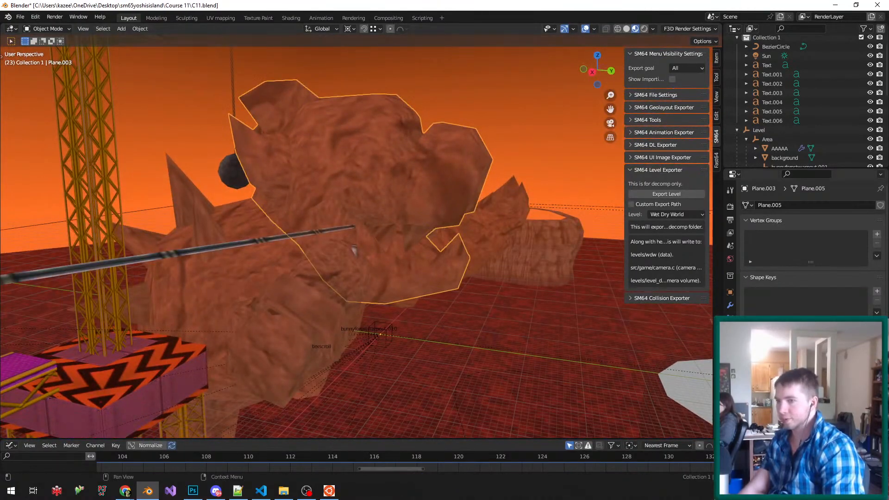
{"action": "scroll", "coordinate": [730, 369], "scroll_direction": "up", "scroll_amount": 5, "text": "ctrl"}
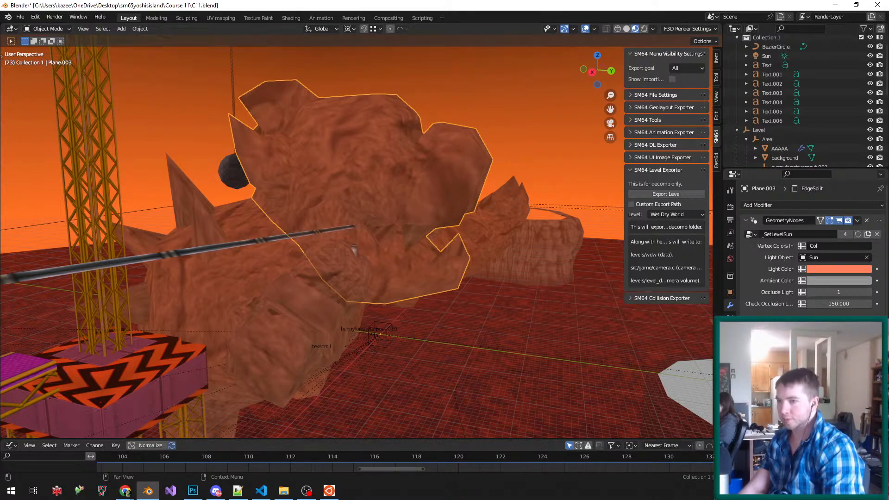
{"action": "scroll", "coordinate": [814, 247], "scroll_direction": "down", "scroll_amount": 5}
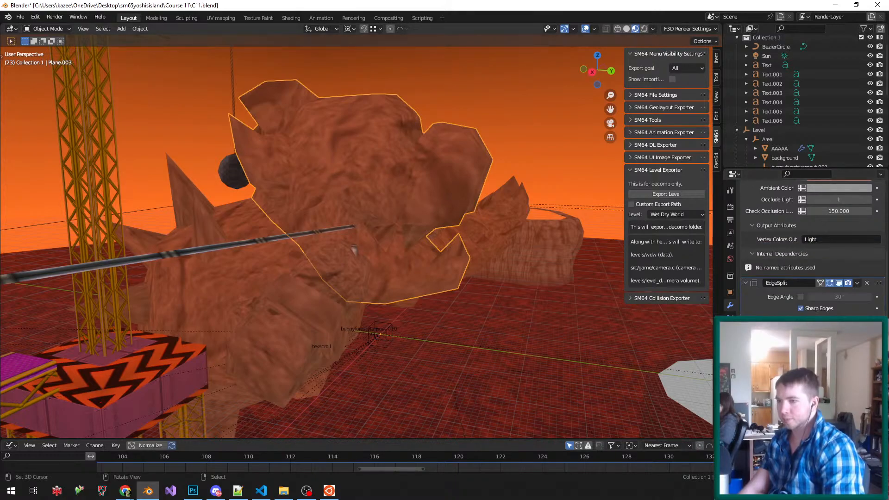
{"action": "left_click", "coordinate": [730, 358]}
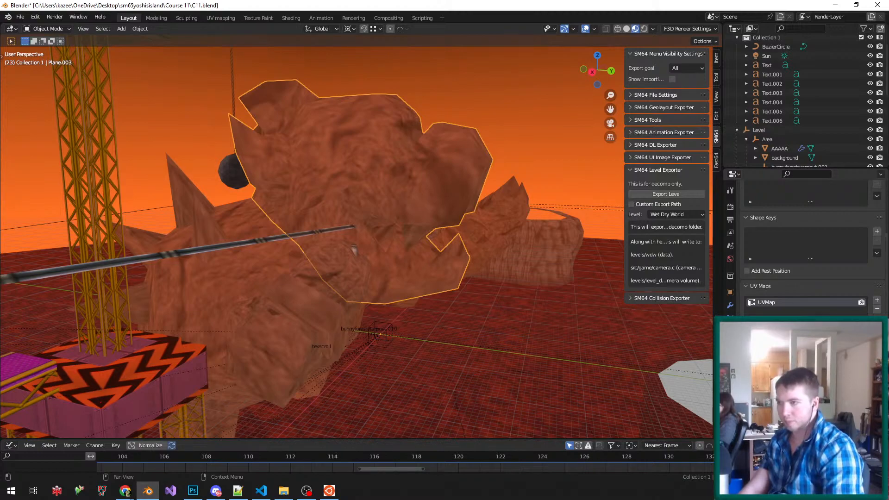
{"action": "right_click", "coordinate": [491, 218]}
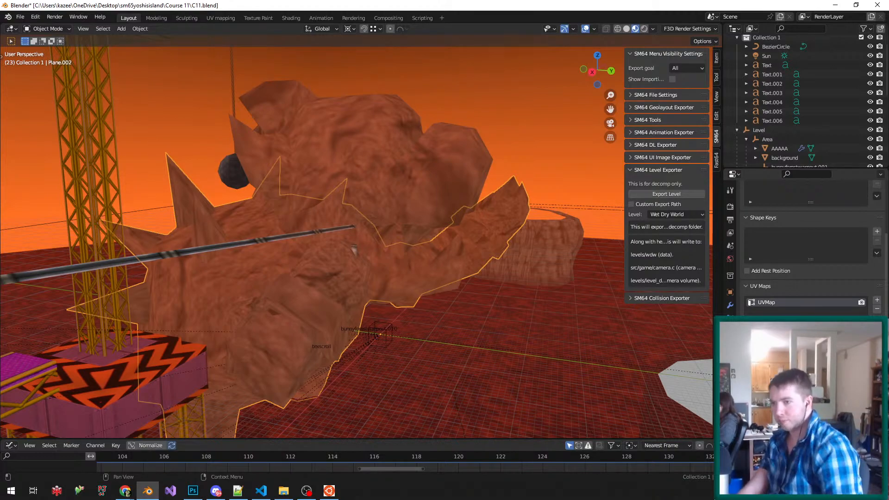
{"action": "key", "text": "ctrl+s"}
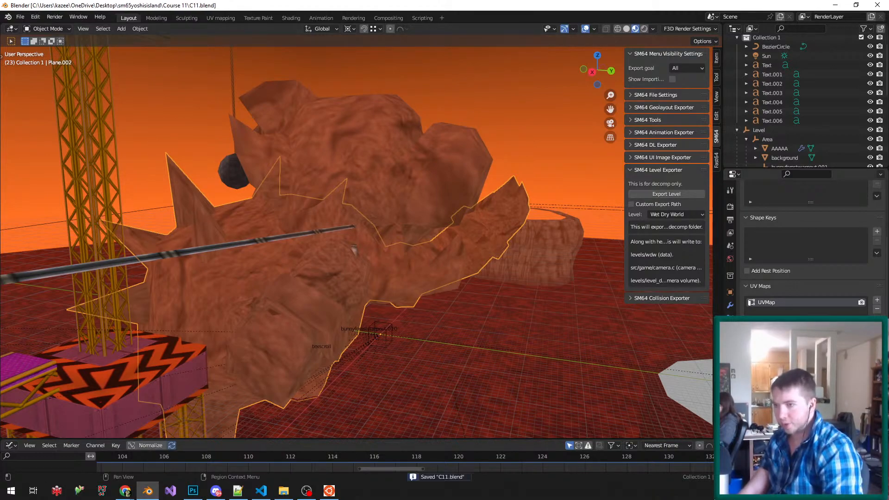
{"action": "left_click", "coordinate": [730, 305]}
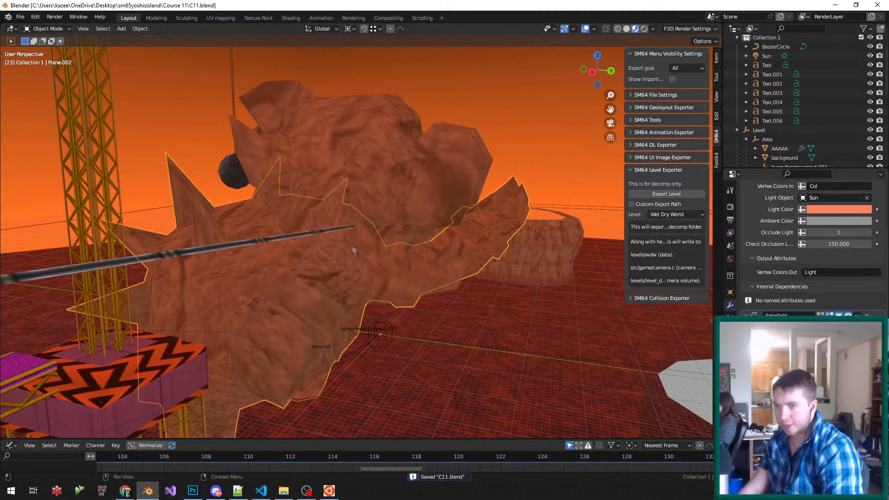
{"action": "scroll", "coordinate": [813, 248], "scroll_direction": "up", "scroll_amount": 3}
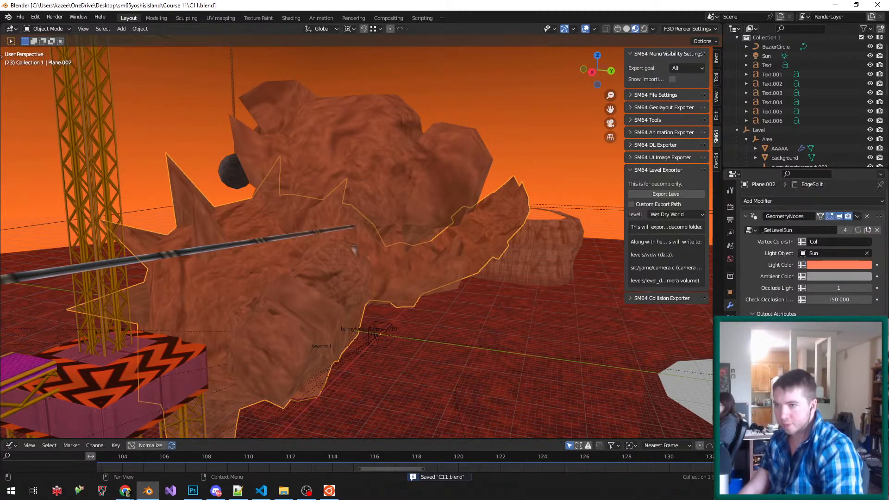
{"action": "scroll", "coordinate": [804, 254], "scroll_direction": "down", "scroll_amount": 3}
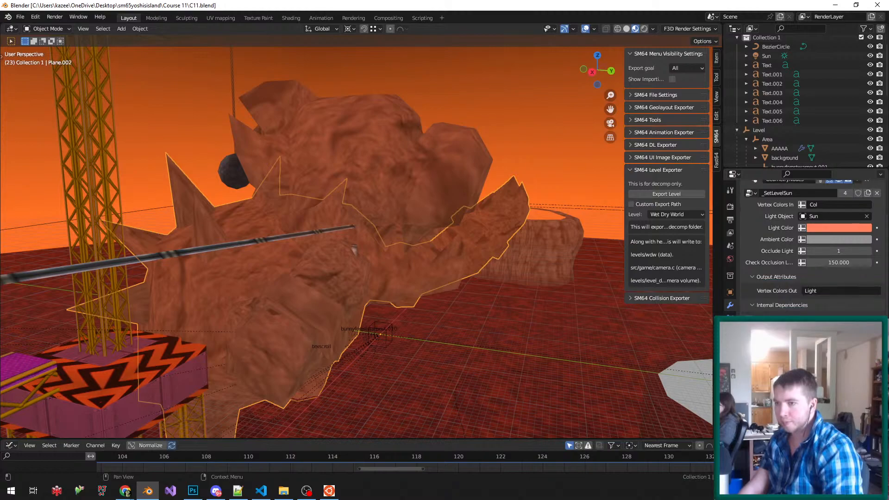
{"action": "scroll", "coordinate": [813, 248], "scroll_direction": "down", "scroll_amount": 3}
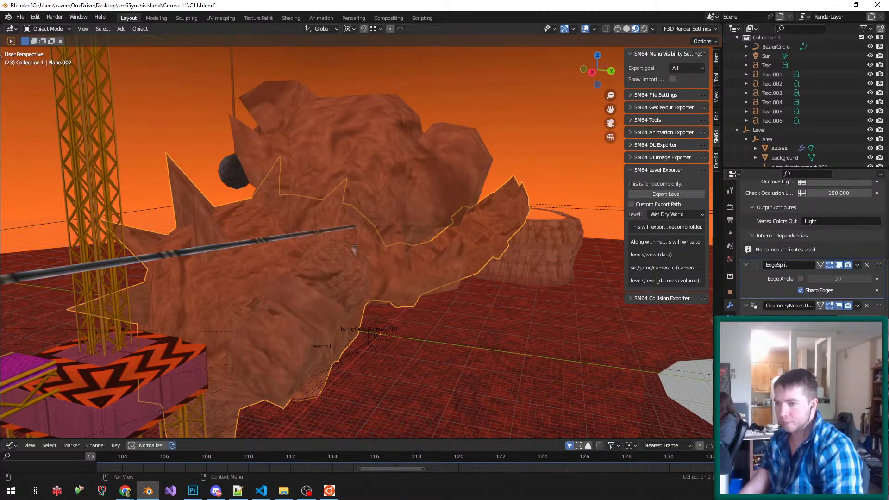
{"action": "scroll", "coordinate": [813, 248], "scroll_direction": "up", "scroll_amount": 4}
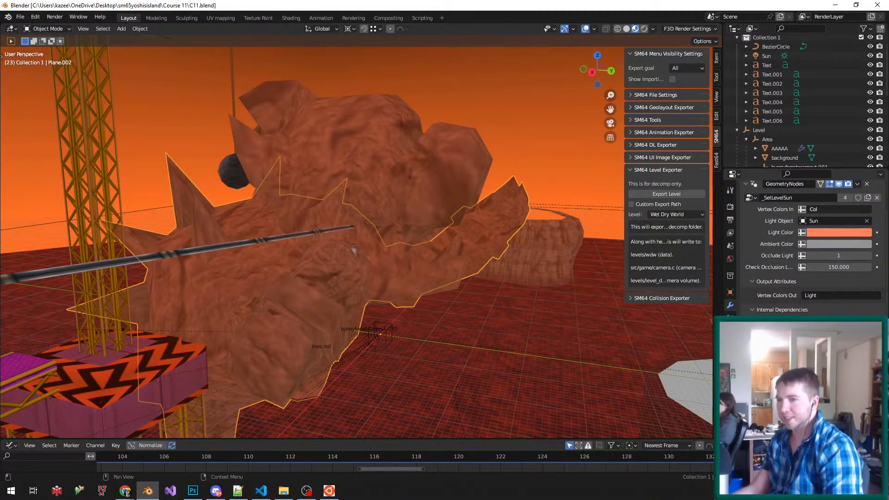
- Replace the Col attribute with plain white as Vertex Colors In for the lower Bowser rock's _SetLevelSun modifier
{"action": "left_click", "coordinate": [826, 209]}
{"action": "left_click", "coordinate": [801, 209]}
{"action": "left_click", "coordinate": [801, 208]}
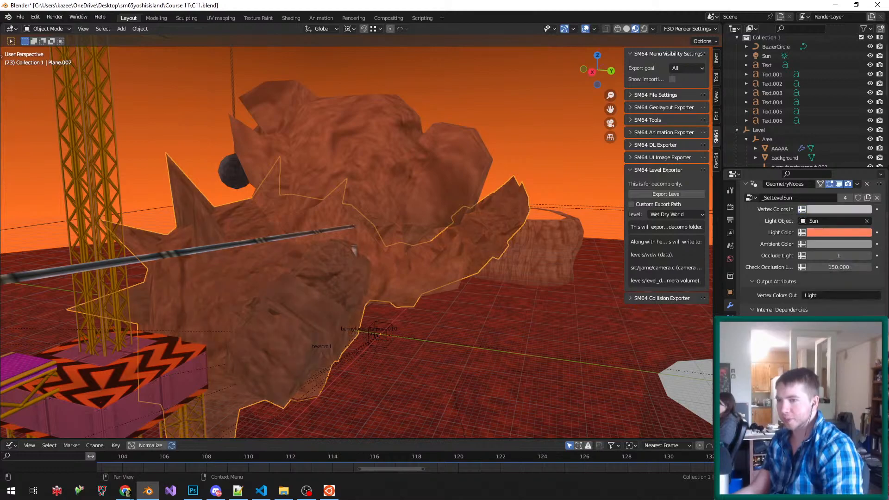
{"action": "left_click", "coordinate": [838, 209]}
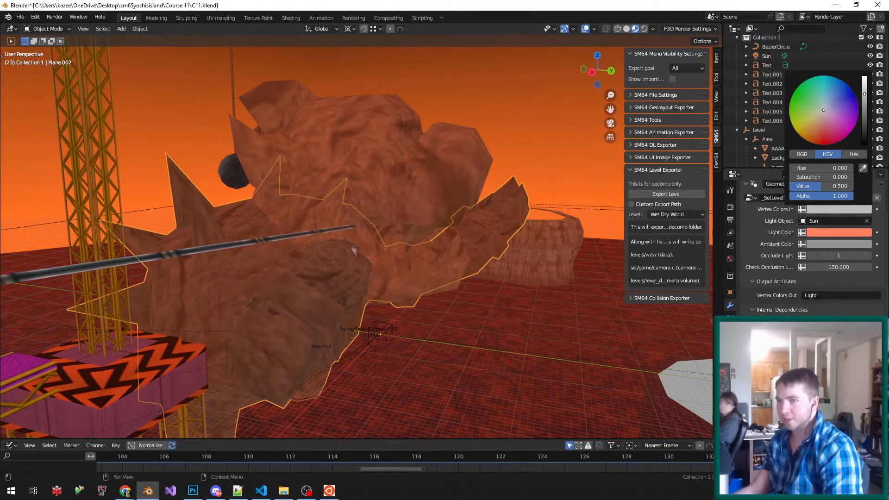
{"action": "left_click", "coordinate": [839, 209]}
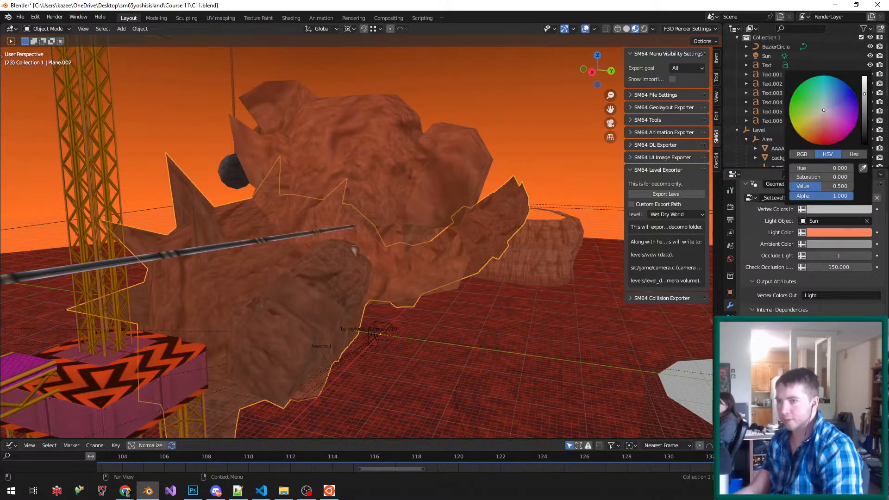
{"action": "left_click_drag", "start_coordinate": [858, 91], "coordinate": [857, 74]}
- Change the upper Bowser rock's Vertex Colors In from the Col attribute to plain white
{"action": "right_click", "coordinate": [370, 162]}
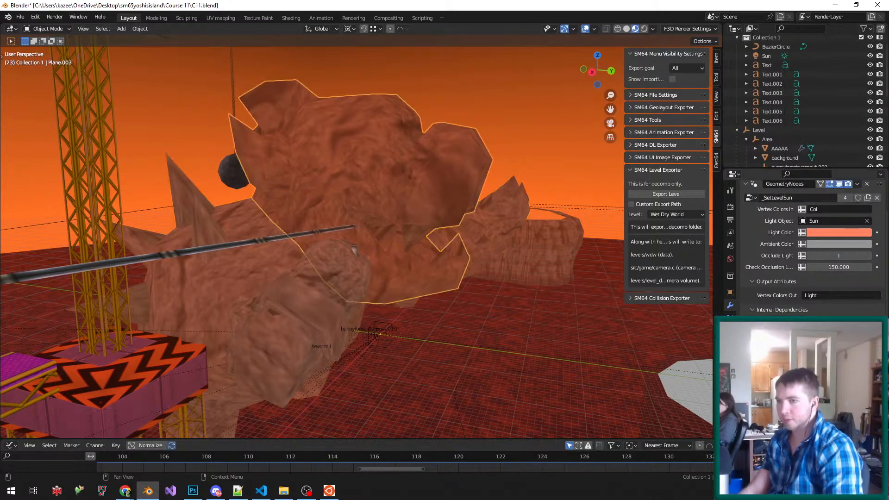
{"action": "left_click", "coordinate": [802, 208]}
{"action": "left_click", "coordinate": [839, 209]}
{"action": "left_click_drag", "start_coordinate": [862, 90], "coordinate": [862, 74]}
- Switch Vertex Colors In of the main level mesh with the cranes and platforms to plain white
{"action": "scroll", "coordinate": [356, 237], "scroll_direction": "down", "scroll_amount": 2}
{"action": "middle_click_drag", "start_coordinate": [312, 240], "coordinate": [363, 192], "text": "shift"}
{"action": "right_click", "coordinate": [241, 181]}
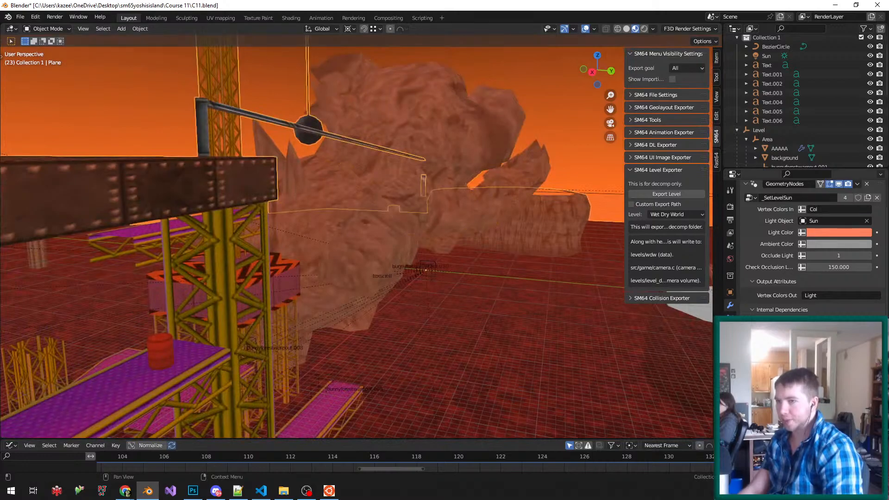
{"action": "left_click", "coordinate": [802, 209]}
{"action": "left_click", "coordinate": [839, 209]}
{"action": "left_click_drag", "start_coordinate": [864, 95], "coordinate": [864, 74]}
- Temporarily hide the main level mesh to examine the Bowser rocks and tower separately, and reveal it again
{"action": "scroll", "coordinate": [309, 218], "scroll_direction": "down", "scroll_amount": 4}
{"action": "key", "text": "h"}
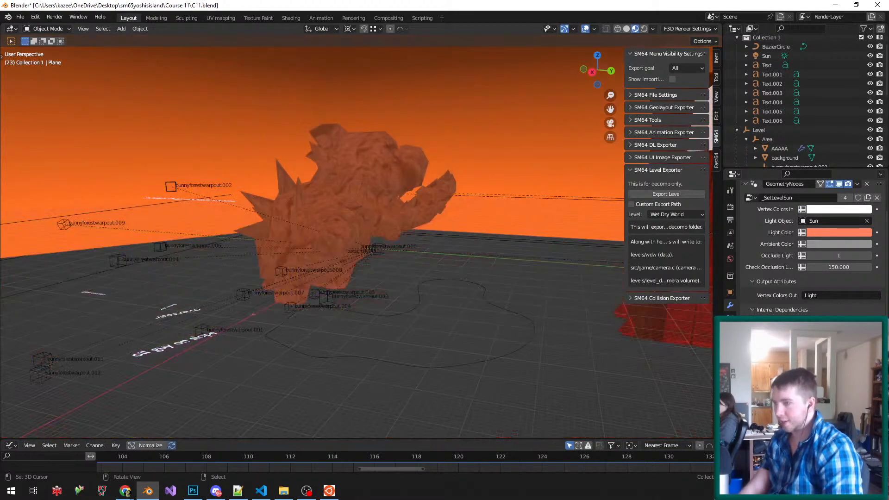
{"action": "key", "text": "alt+h"}
{"action": "middle_click_drag", "start_coordinate": [309, 218], "coordinate": [333, 244]}
{"action": "key", "text": "h"}
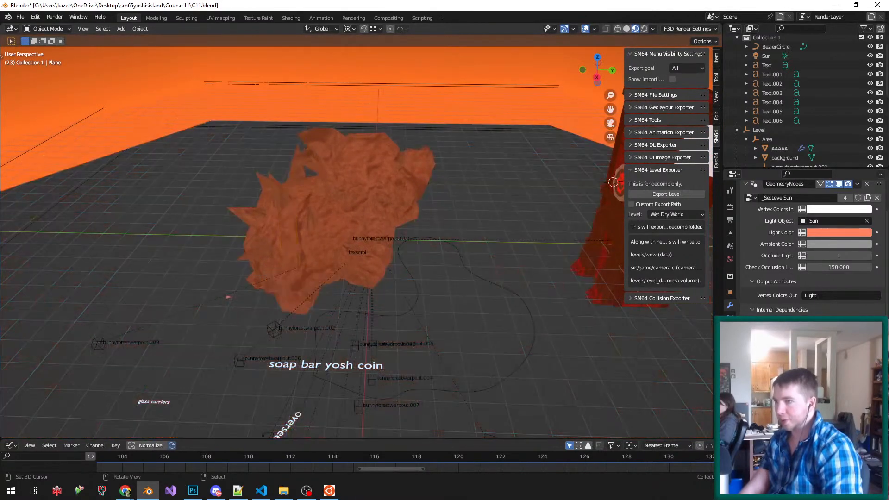
{"action": "right_click", "coordinate": [332, 92]}
{"action": "key", "text": "alt+h"}
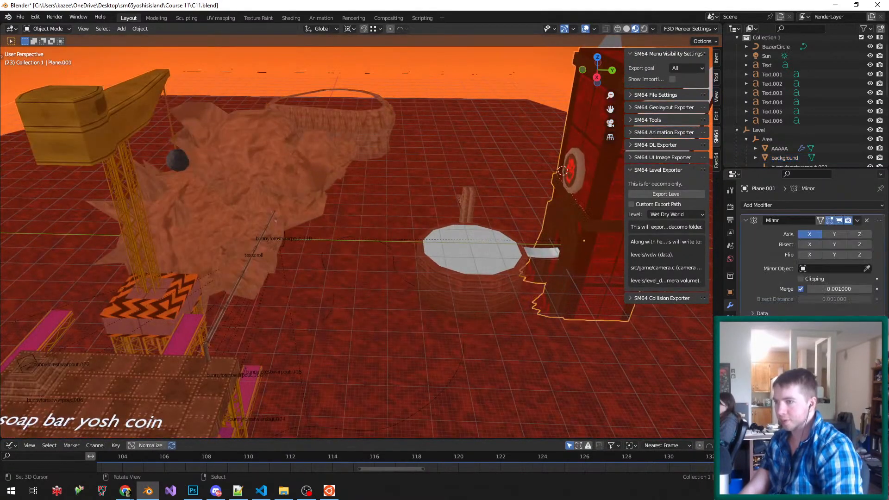
- Deselect everything and save C11.blend
{"action": "right_click", "coordinate": [276, 221]}
{"action": "middle_click_drag", "start_coordinate": [276, 221], "coordinate": [486, 108]}
{"action": "key", "text": "ctrl+s"}
{"action": "key", "text": "alt+a"}
{"action": "scroll", "coordinate": [352, 78], "scroll_direction": "up", "scroll_amount": 1}
{"action": "key", "text": "ctrl+s"}
- Set the Ambient Color of the lower Bowser rock's sun lighting to black and check its shading
{"action": "right_click", "coordinate": [486, 108]}
{"action": "left_click", "coordinate": [838, 281]}
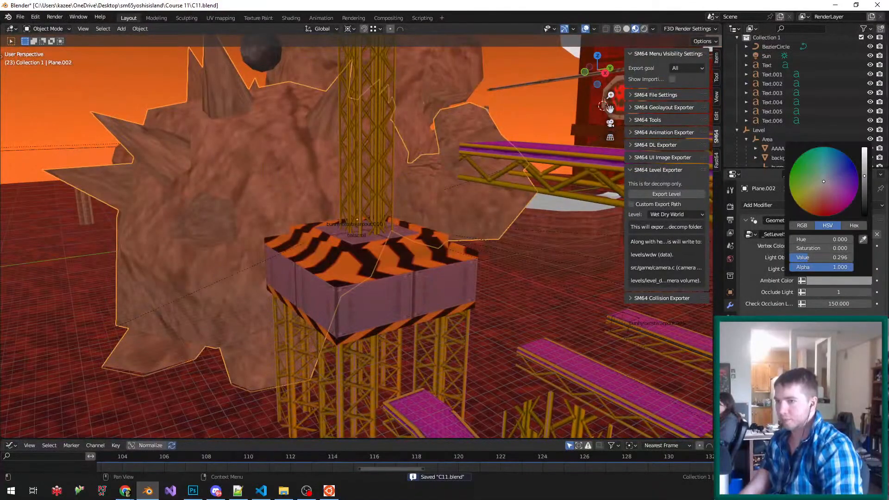
{"action": "left_click_drag", "start_coordinate": [865, 176], "coordinate": [864, 216]}
{"action": "middle_click_drag", "start_coordinate": [509, 209], "coordinate": [357, 200]}
{"action": "middle_click_drag", "start_coordinate": [452, 240], "coordinate": [435, 233]}
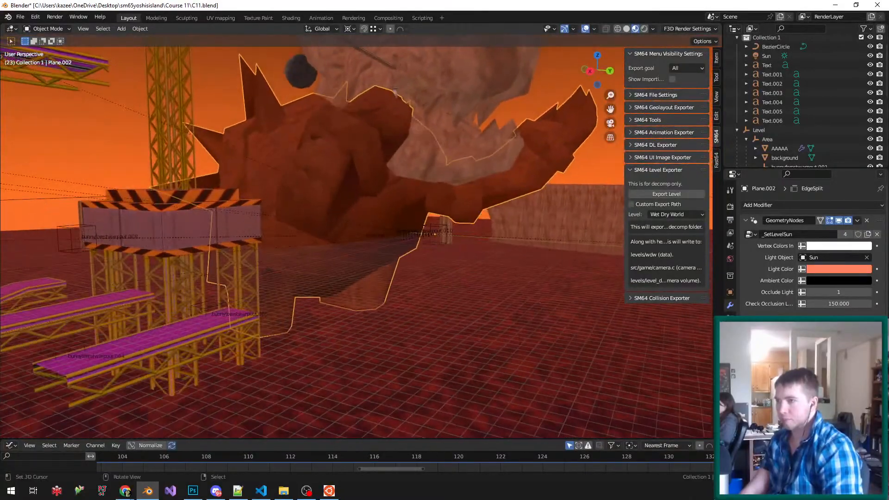
- Set the upper Bowser rock's Ambient Color to black and save C11.blend
{"action": "left_click", "coordinate": [395, 90]}
{"action": "left_click", "coordinate": [838, 269]}
{"action": "left_click", "coordinate": [838, 280]}
{"action": "left_click_drag", "start_coordinate": [864, 178], "coordinate": [864, 216]}
{"action": "middle_click_drag", "start_coordinate": [395, 91], "coordinate": [368, 258]}
{"action": "key", "text": "ctrl+s"}
- Set the Ambient Color of the main level mesh's sun lighting to black
{"action": "right_click", "coordinate": [332, 92]}
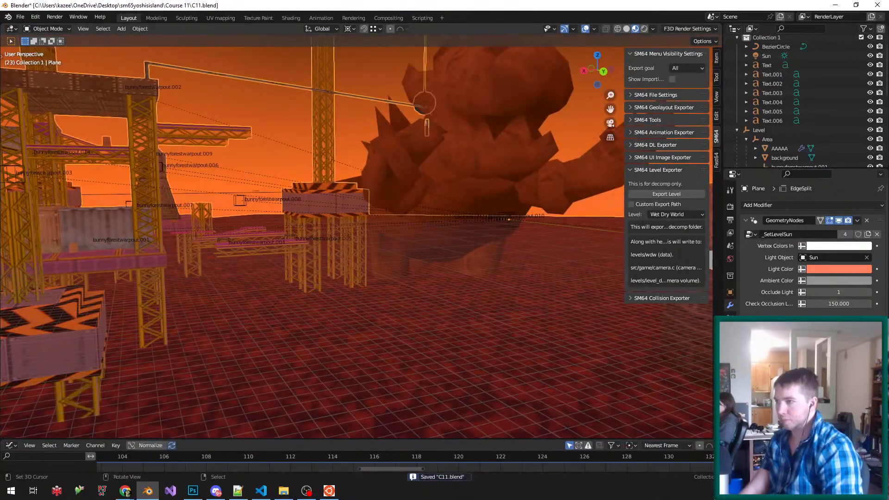
{"action": "left_click", "coordinate": [838, 280]}
{"action": "left_click_drag", "start_coordinate": [864, 179], "coordinate": [864, 217]}
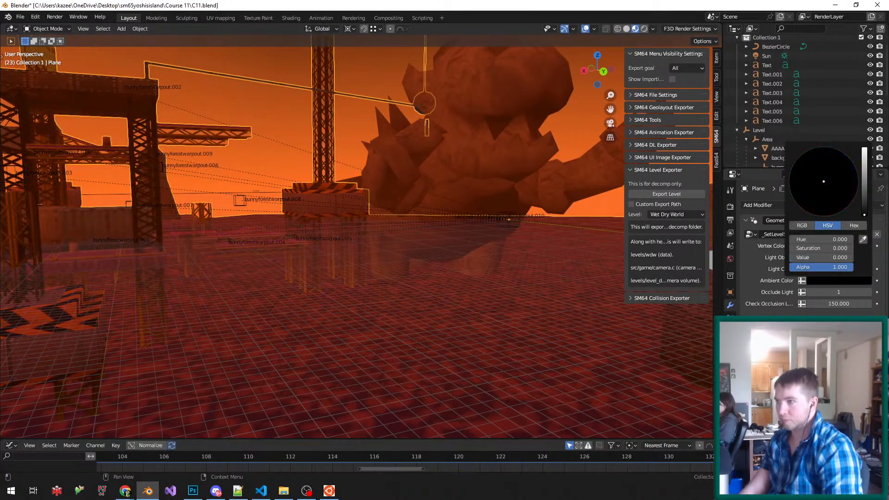
- Undo the main level mesh's black Ambient Color and save C11.blend
{"action": "scroll", "coordinate": [396, 223], "scroll_direction": "down", "scroll_amount": 3}
{"action": "mouse_move", "coordinate": [396, 223]}
{"action": "middle_mouse_down"}
{"action": "mouse_move", "coordinate": [384, 208]}
{"action": "mouse_move", "coordinate": [412, 223]}
{"action": "mouse_move", "coordinate": [398, 222]}
{"action": "middle_mouse_up"}
{"action": "scroll", "coordinate": [412, 223], "scroll_direction": "up", "scroll_amount": 3}
{"action": "key", "text": "ctrl+z"}
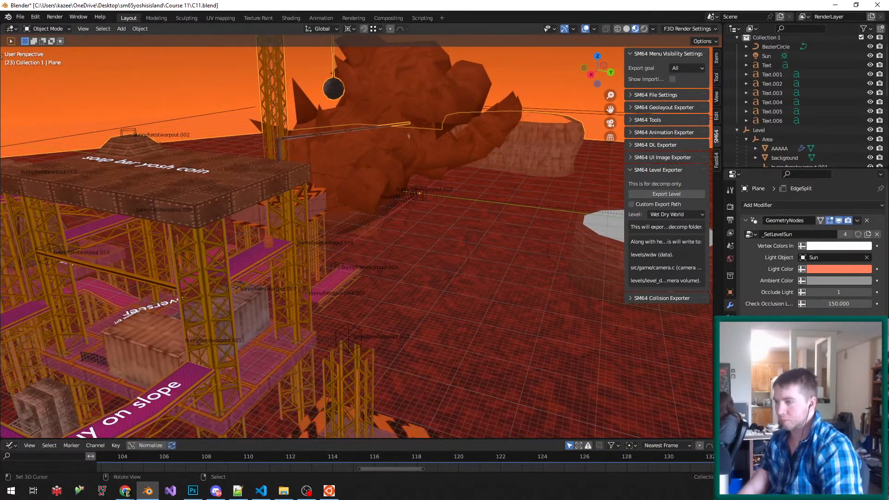
{"action": "key", "text": "ctrl+s"}
- Select the lower Bowser rock and examine its shading and sun lighting settings
{"action": "scroll", "coordinate": [399, 218], "scroll_direction": "down", "scroll_amount": 4}
{"action": "scroll", "coordinate": [402, 172], "scroll_direction": "up", "scroll_amount": 5}
{"action": "middle_click_drag", "start_coordinate": [397, 228], "coordinate": [374, 210]}
{"action": "right_click", "coordinate": [374, 205]}
{"action": "left_click", "coordinate": [374, 210]}
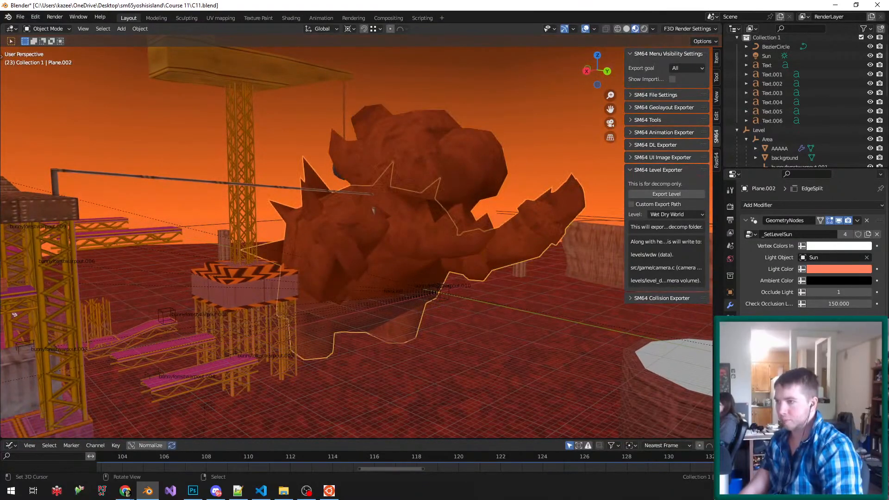
{"action": "left_click", "coordinate": [374, 210]}
{"action": "right_click", "coordinate": [374, 210]}
- Copy the main level mesh's Ambient Color brightness value, set the color to black and check the shading on the platforms
{"action": "middle_click_drag", "start_coordinate": [373, 211], "coordinate": [467, 155]}
{"action": "middle_click_drag", "start_coordinate": [71, 296], "coordinate": [151, 281], "text": "shift"}
{"action": "right_click", "coordinate": [151, 281]}
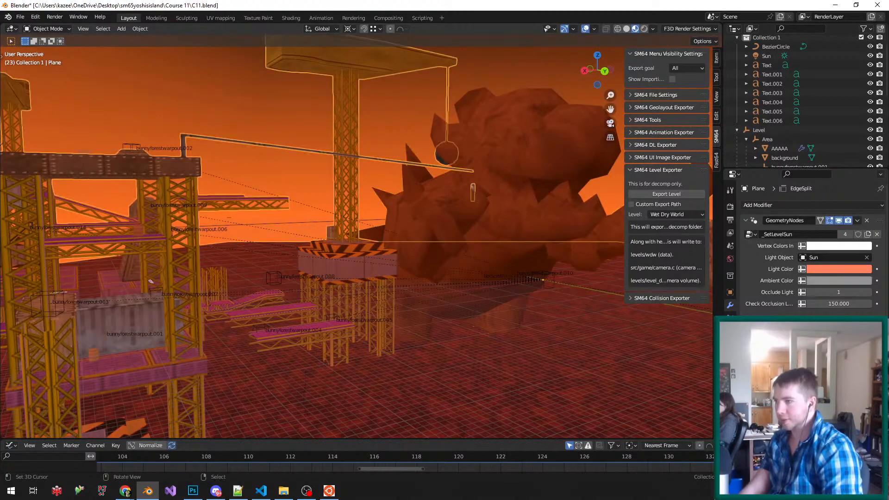
{"action": "left_click", "coordinate": [839, 280]}
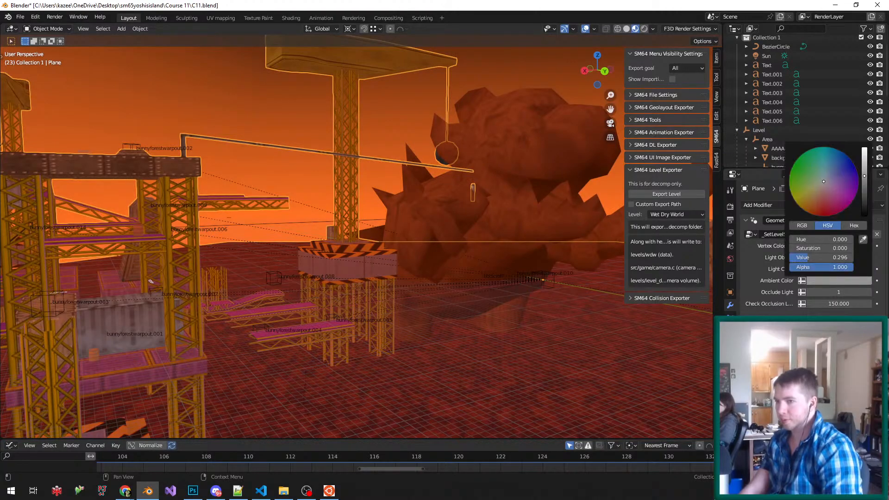
{"action": "left_click", "coordinate": [821, 257]}
{"action": "key", "text": "ctrl+c"}
{"action": "left_click", "coordinate": [838, 281]}
{"action": "left_click_drag", "start_coordinate": [821, 258], "coordinate": [801, 257]}
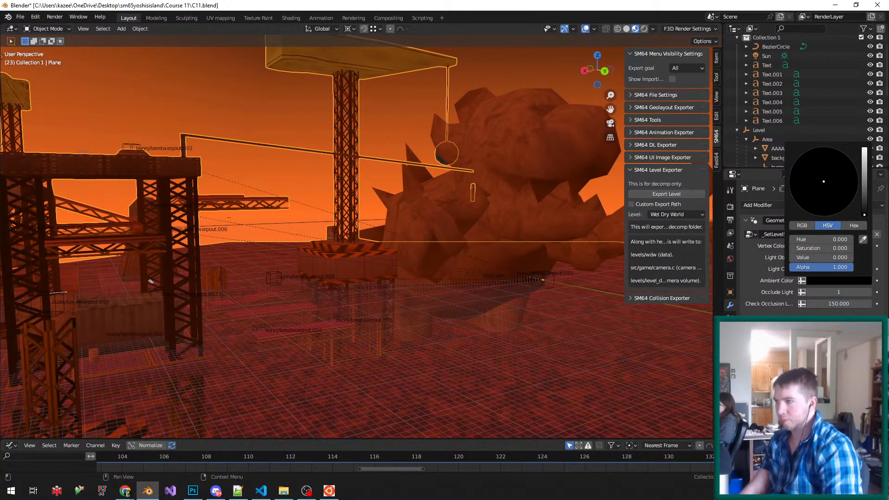
{"action": "scroll", "coordinate": [456, 225], "scroll_direction": "down", "scroll_amount": 3}
{"action": "scroll", "coordinate": [180, 225], "scroll_direction": "up", "scroll_amount": 4}
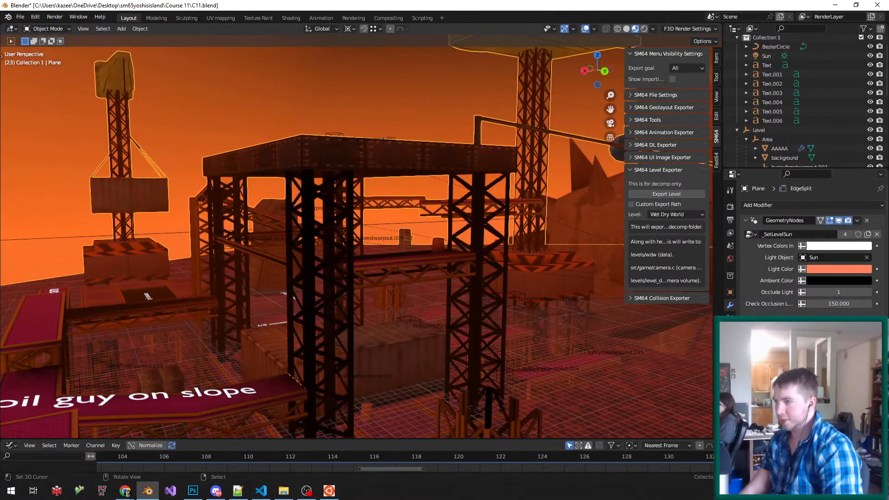
{"action": "middle_click_drag", "start_coordinate": [232, 222], "coordinate": [278, 155], "text": "shift"}
{"action": "scroll", "coordinate": [301, 243], "scroll_direction": "down", "scroll_amount": 3}
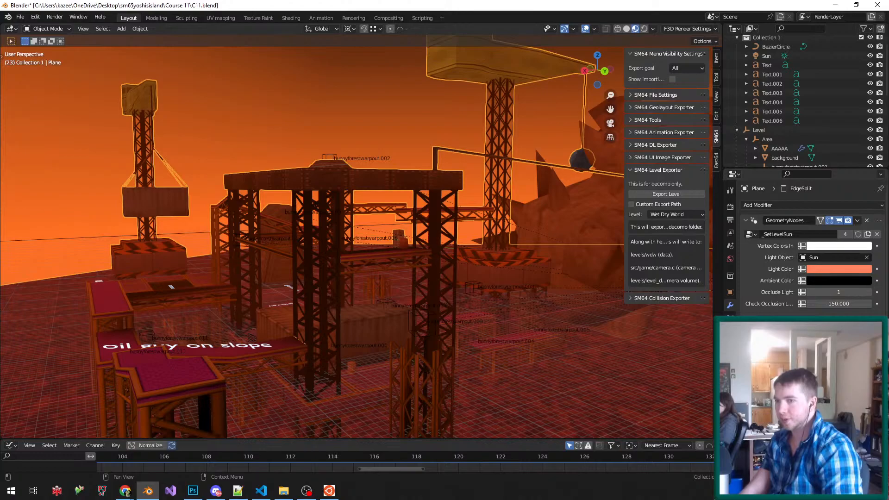
- Set the Ambient Color value of the main level mesh's sun lighting to the copied 0.295693
{"action": "left_click", "coordinate": [838, 281]}
{"action": "left_click", "coordinate": [821, 257]}
{"action": "key", "text": "ctrl+v"}
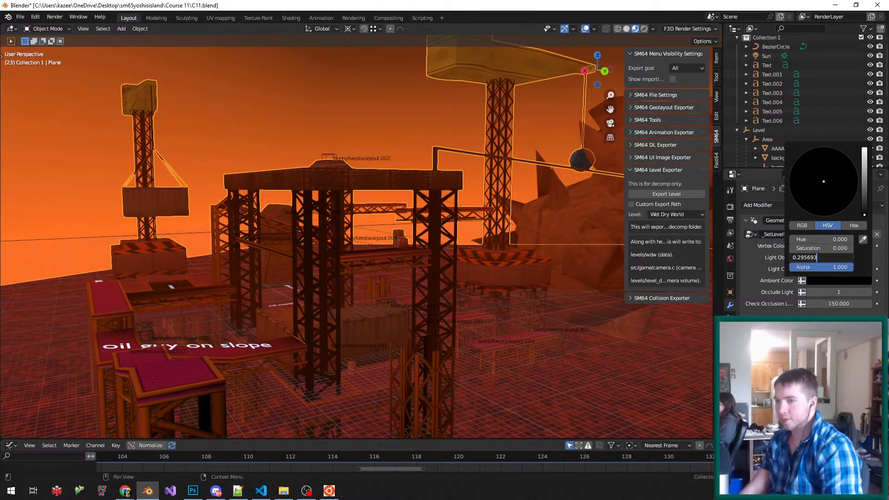
{"action": "key", "text": "Return"}
{"action": "scroll", "coordinate": [417, 167], "scroll_direction": "down", "scroll_amount": 3}
{"action": "scroll", "coordinate": [498, 176], "scroll_direction": "up", "scroll_amount": 4}
- Set the Ambient Color value of the lower Bowser rock's sun lighting to the copied 0.295693
{"action": "left_click", "coordinate": [498, 176]}
{"action": "scroll", "coordinate": [491, 166], "scroll_direction": "down", "scroll_amount": 3}
{"action": "scroll", "coordinate": [482, 154], "scroll_direction": "up", "scroll_amount": 3}
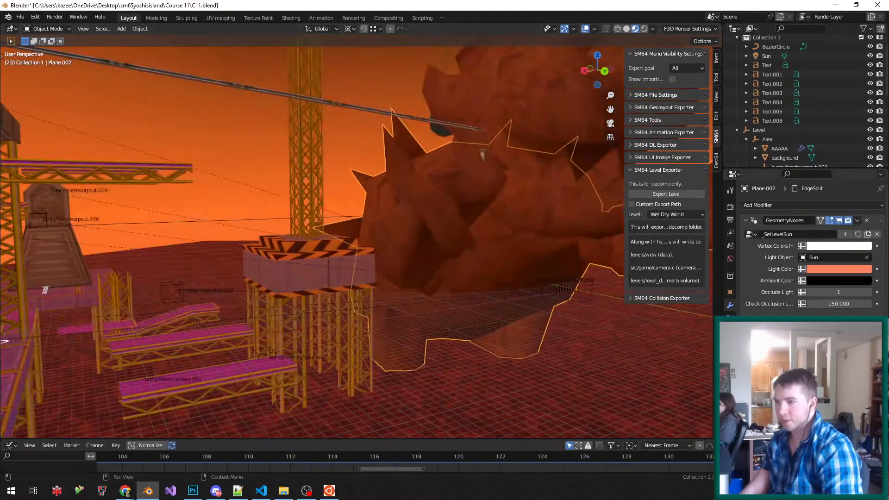
{"action": "left_click", "coordinate": [838, 280]}
{"action": "left_click", "coordinate": [821, 257]}
{"action": "key", "text": "ctrl+v"}
{"action": "key", "text": "Return"}
- Set the upper Bowser rock's Ambient Color value to the copied 0.295693, save C11.blend and check the shading of both rocks
{"action": "right_click", "coordinate": [562, 147]}
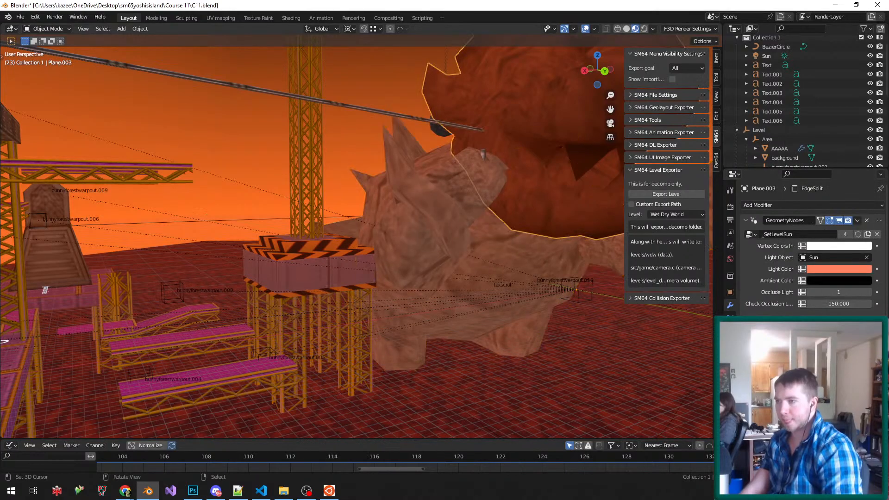
{"action": "left_click", "coordinate": [838, 281]}
{"action": "left_click", "coordinate": [821, 257]}
{"action": "key", "text": "ctrl+v"}
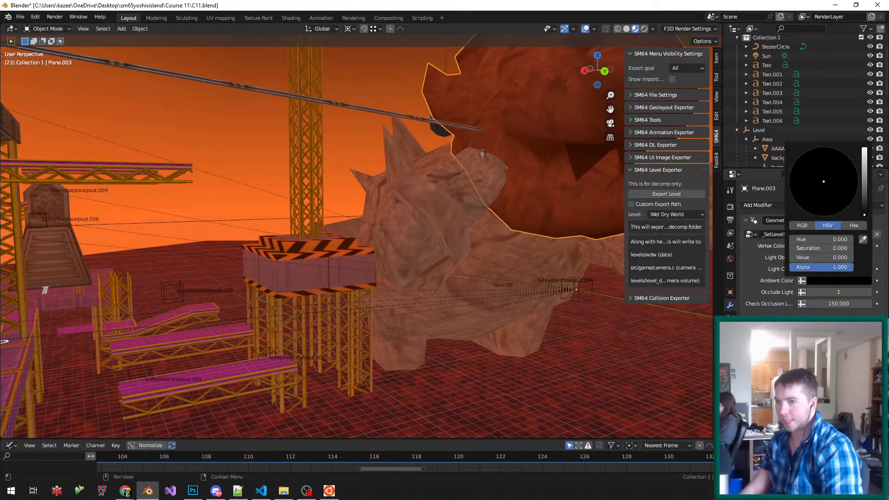
{"action": "key", "text": "Return"}
{"action": "scroll", "coordinate": [357, 237], "scroll_direction": "down", "scroll_amount": 3}
{"action": "middle_click_drag", "start_coordinate": [357, 237], "coordinate": [432, 248]}
{"action": "key", "text": "ctrl+s"}
{"action": "scroll", "coordinate": [394, 230], "scroll_direction": "up", "scroll_amount": 5}
{"action": "scroll", "coordinate": [408, 241], "scroll_direction": "down", "scroll_amount": 2}
{"action": "scroll", "coordinate": [415, 218], "scroll_direction": "down", "scroll_amount": 5}
{"action": "scroll", "coordinate": [424, 241], "scroll_direction": "up", "scroll_amount": 3}
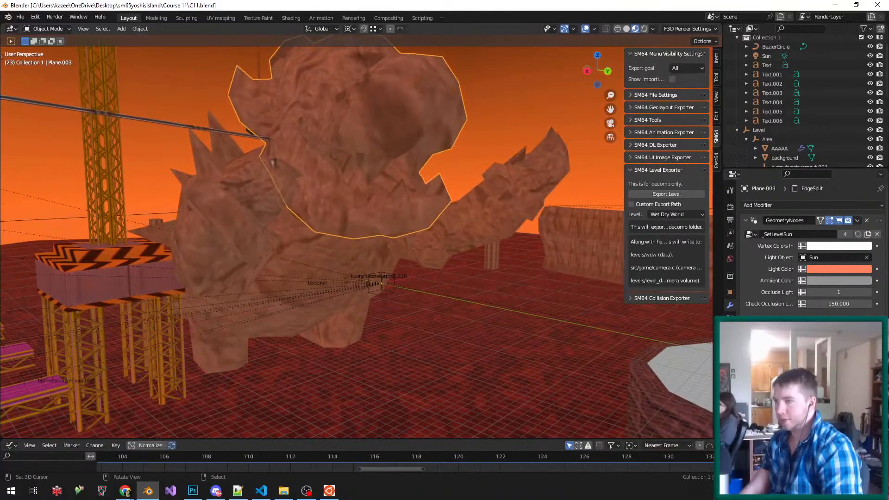
- Save C11.blend, set the lower Bowser rock's Ambient Color value to 0.1 and copy that value
{"action": "right_click", "coordinate": [433, 248]}
{"action": "key", "text": "ctrl+s"}
{"action": "left_click", "coordinate": [839, 280]}
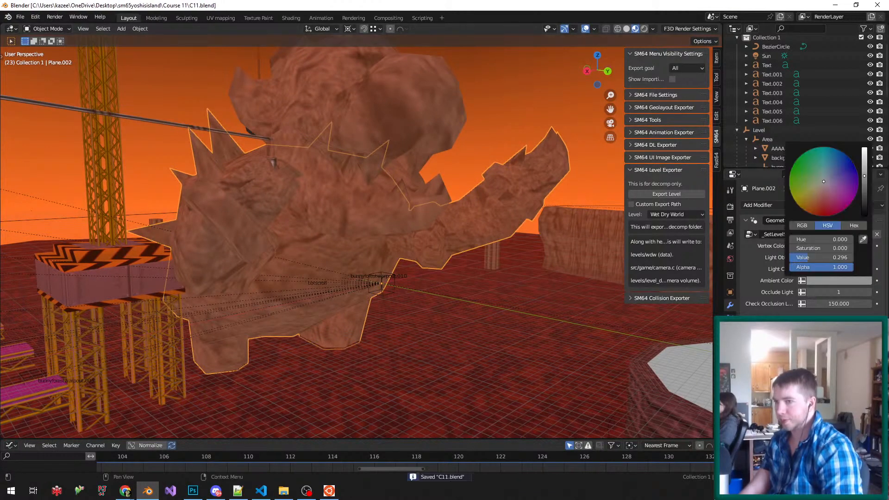
{"action": "left_click", "coordinate": [821, 258]}
{"action": "type", "text": "0.1"}
{"action": "key", "text": "Return"}
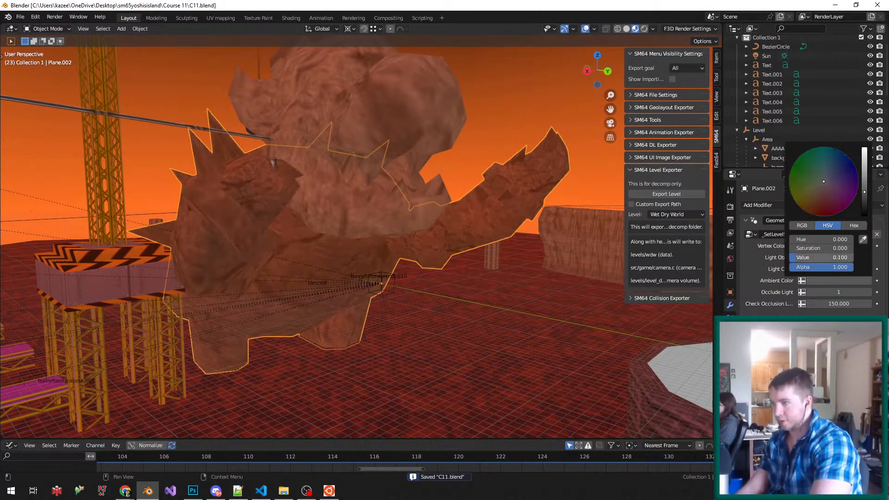
{"action": "left_click", "coordinate": [821, 258]}
{"action": "key", "text": "ctrl+c"}
{"action": "key", "text": "Return"}
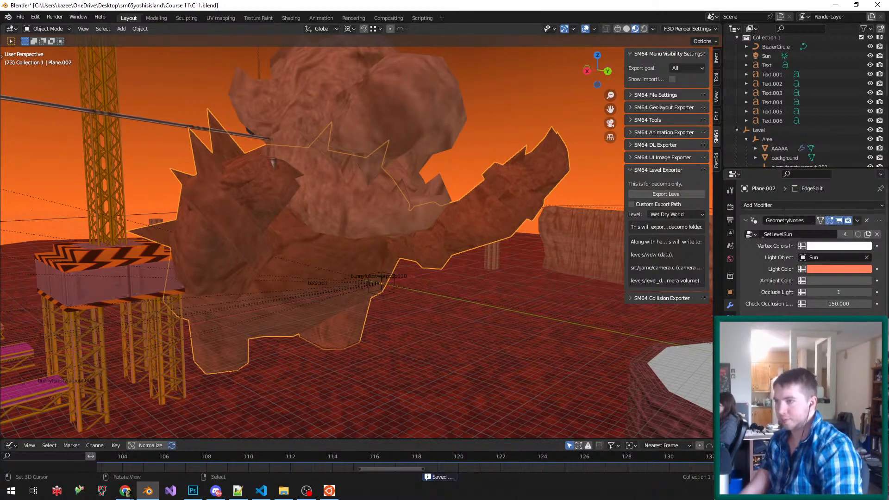
- Set the Ambient Color value of the upper Bowser rock's sun lighting to 0.1
{"action": "right_click", "coordinate": [357, 139]}
{"action": "left_click", "coordinate": [839, 280]}
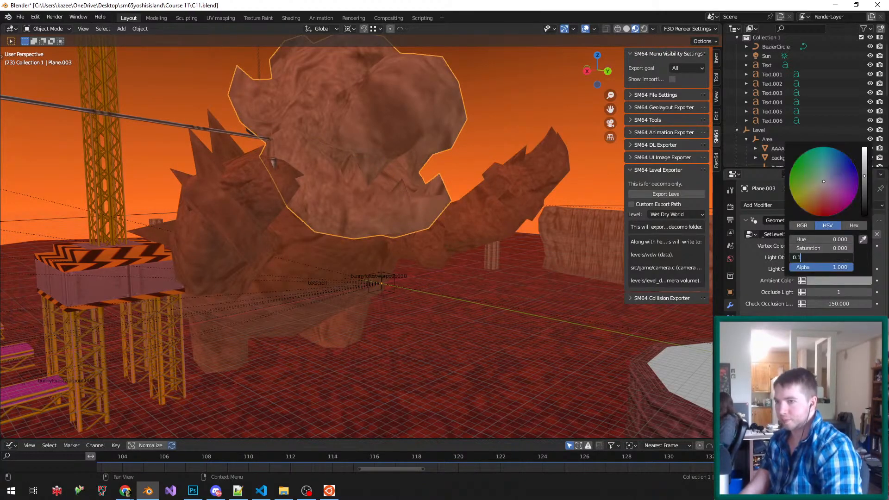
{"action": "key", "text": "Return"}
{"action": "left_click", "coordinate": [838, 269]}
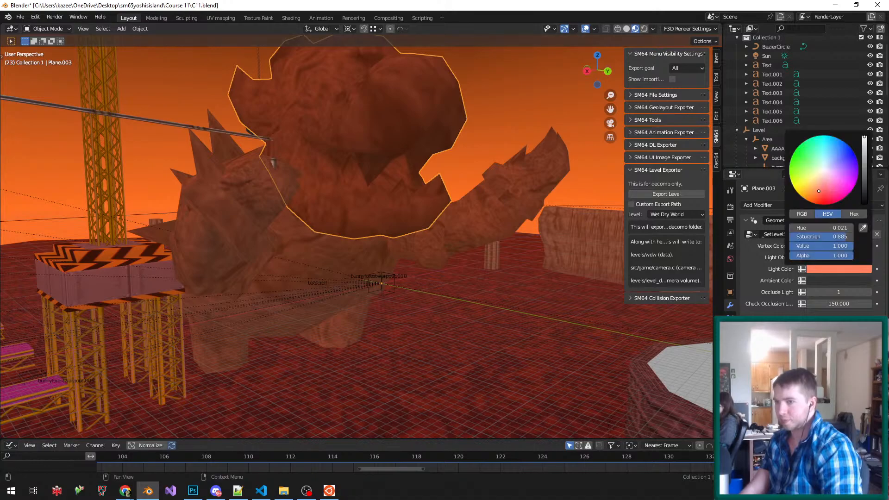
{"action": "left_click", "coordinate": [838, 281]}
{"action": "left_click", "coordinate": [821, 257]}
{"action": "key", "text": "ctrl+v"}
{"action": "key", "text": "Return"}
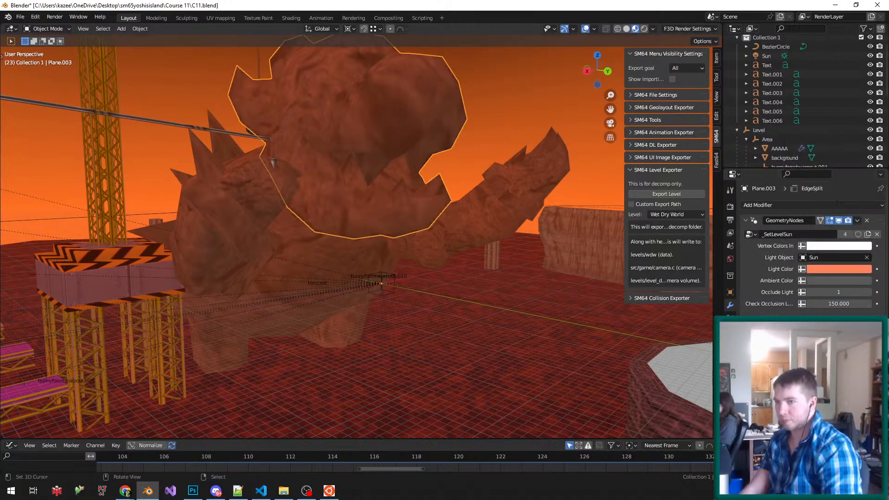
- Set the Ambient Color value of the main level mesh's sun lighting to the copied 0.1
{"action": "scroll", "coordinate": [405, 249], "scroll_direction": "down", "scroll_amount": 2}
{"action": "left_click", "coordinate": [199, 162]}
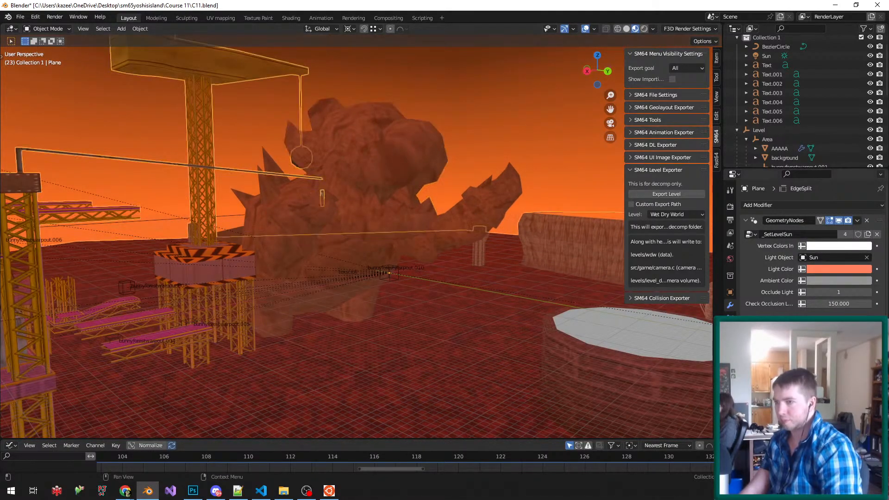
{"action": "left_click", "coordinate": [838, 280]}
{"action": "key", "text": "ctrl+v"}
{"action": "key", "text": "Return"}
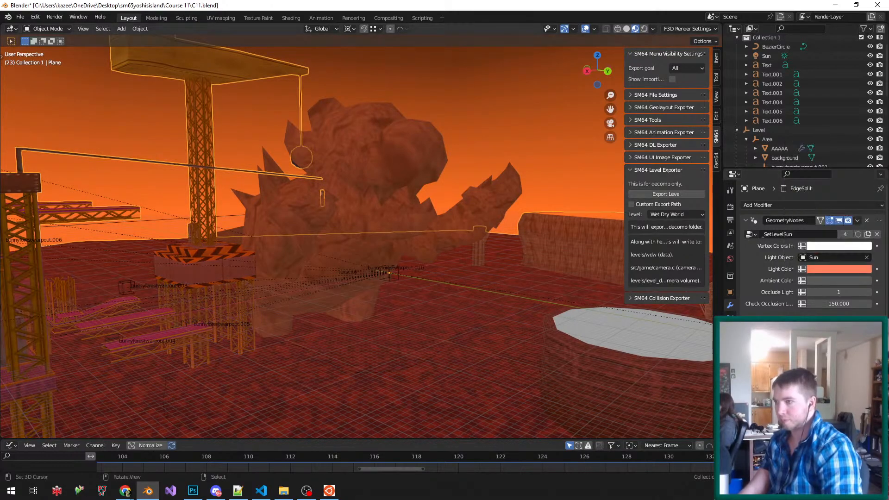
- Deselect everything, check the shading across the level's platforms and save C11.blend
{"action": "scroll", "coordinate": [356, 241], "scroll_direction": "down", "scroll_amount": 3}
{"action": "key", "text": "alt+a"}
{"action": "middle_click_drag", "start_coordinate": [356, 241], "coordinate": [314, 218]}
{"action": "key", "text": "ctrl+s"}
{"action": "scroll", "coordinate": [356, 241], "scroll_direction": "up", "scroll_amount": 5}
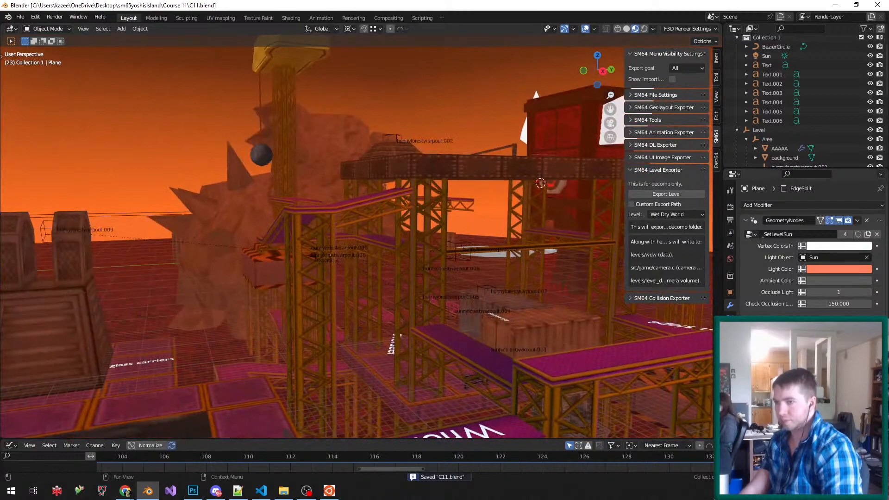
{"action": "left_click", "coordinate": [839, 269]}
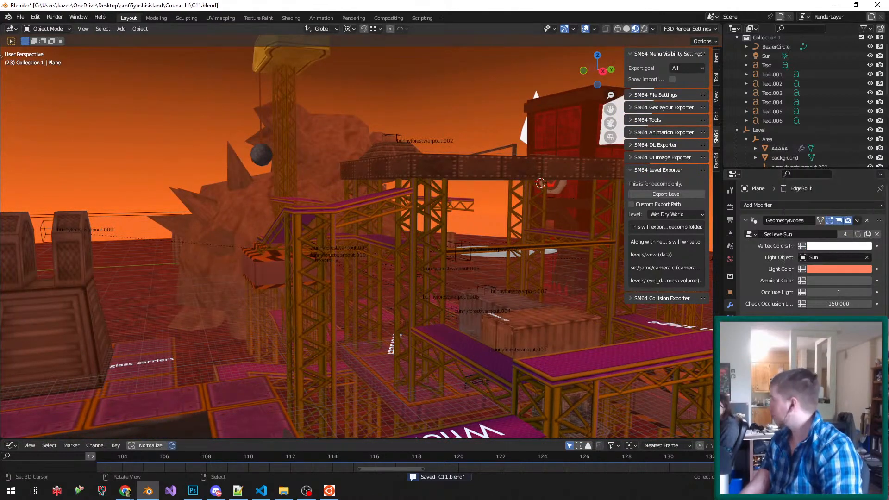
{"action": "middle_click_drag", "start_coordinate": [540, 183], "coordinate": [582, 182], "text": "shift"}
{"action": "key", "text": "ctrl+s"}
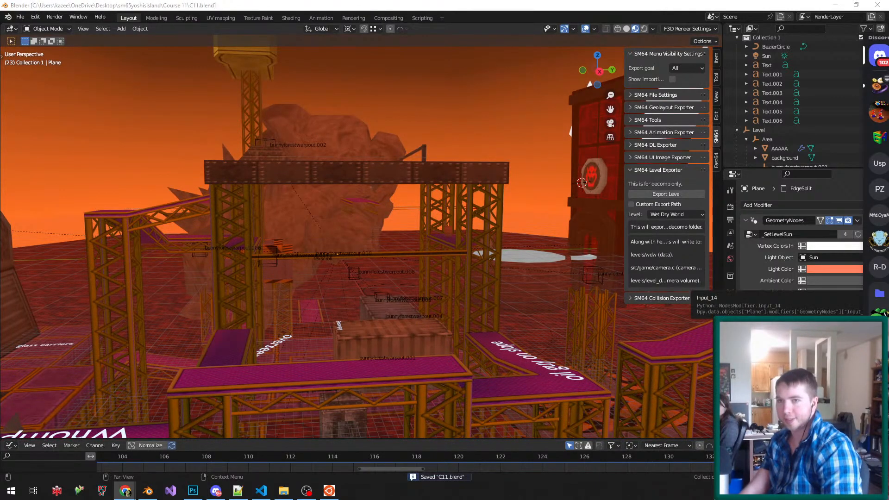
- Switch to Chrome, download the half Bowser emblem image Boswersymbol2.png and open it in Photoshop
{"action": "key", "text": "ctrl+minus"}
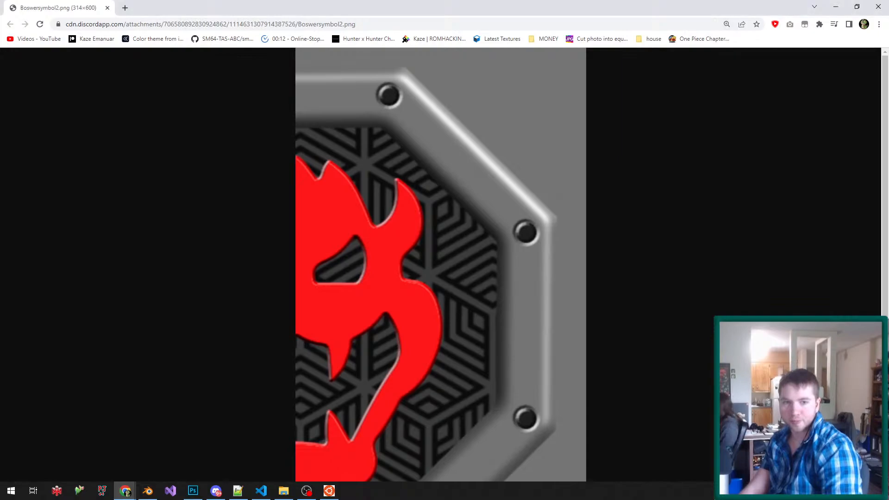
{"action": "key", "text": "ctrl+s"}
{"action": "key", "text": "Return"}
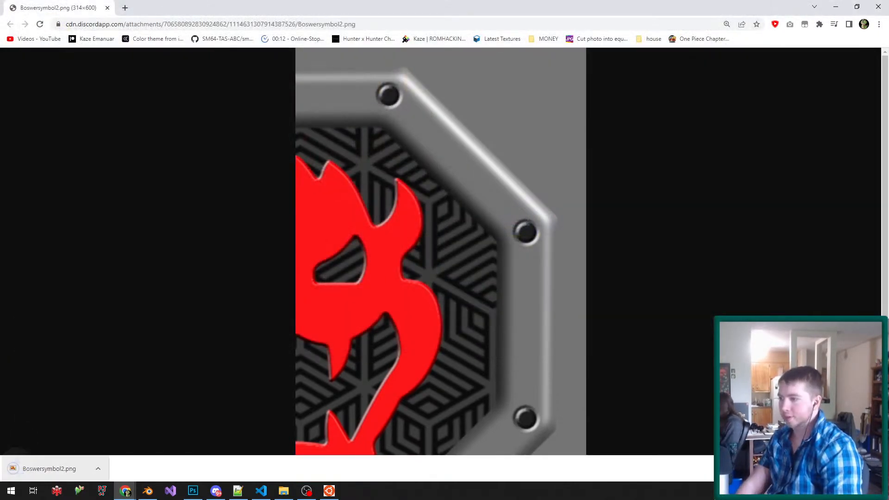
{"action": "left_click", "coordinate": [47, 469]}
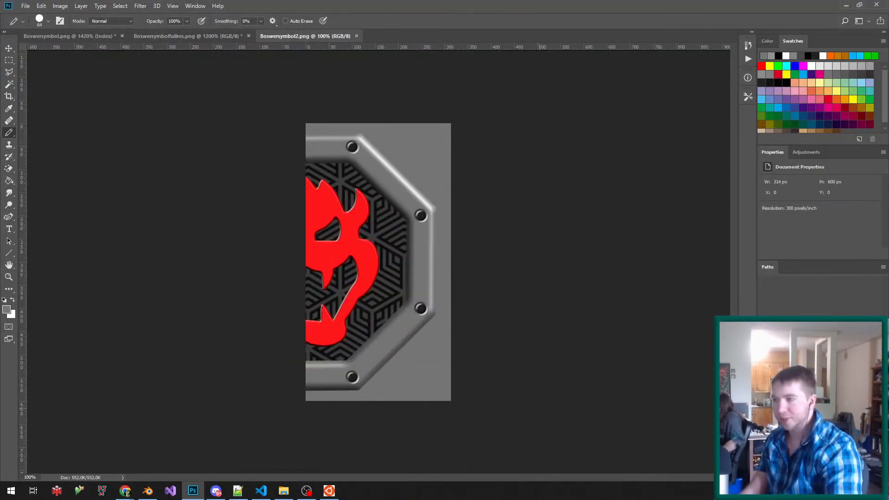
- Crop the grey margins off the half Bowser emblem, leaving an image of 280 × 558 px
{"action": "key", "text": "ctrl+0"}
{"action": "key", "text": "c"}
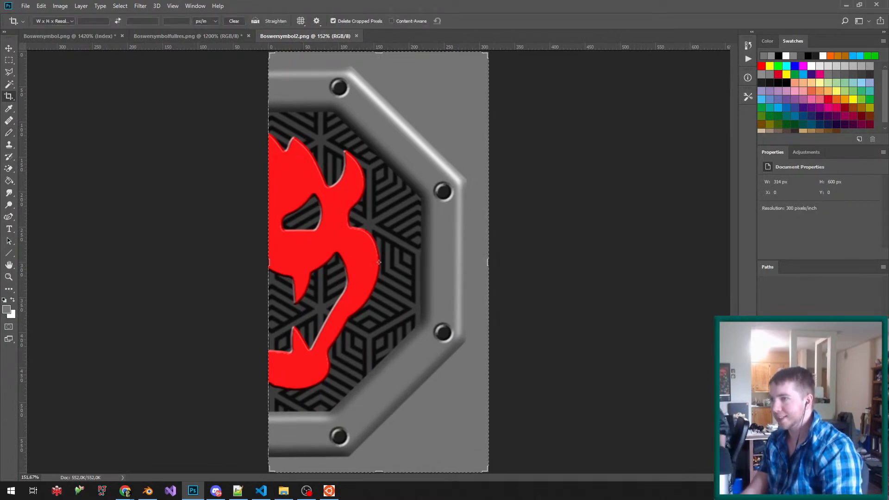
{"action": "left_click_drag", "start_coordinate": [379, 52], "coordinate": [378, 59]}
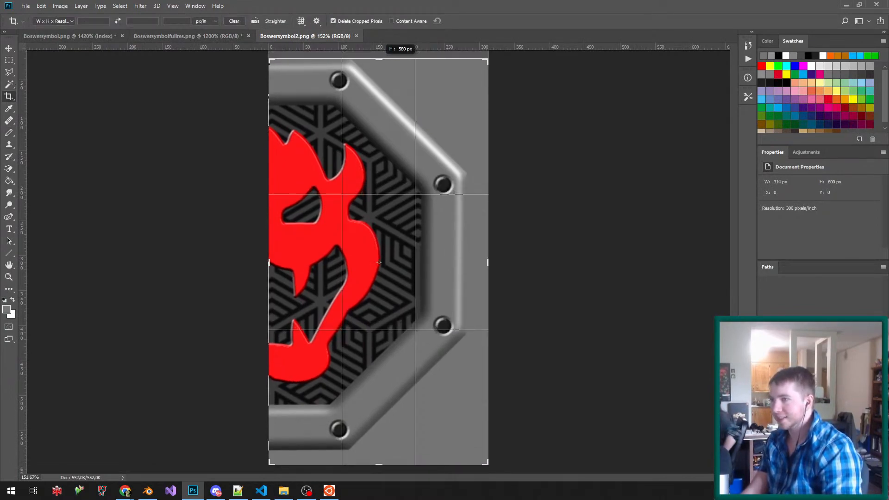
{"action": "left_click_drag", "start_coordinate": [386, 464], "coordinate": [386, 457]}
{"action": "left_click_drag", "start_coordinate": [493, 262], "coordinate": [481, 262]}
{"action": "key", "text": "Return"}
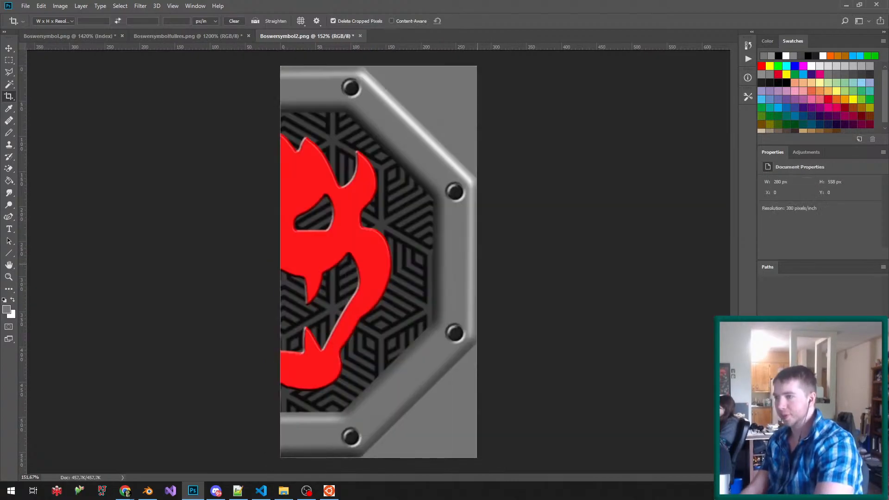
- Resize the cropped emblem image to 32 × 64 px with bicubic resampling
{"action": "key", "text": "ctrl+alt+i"}
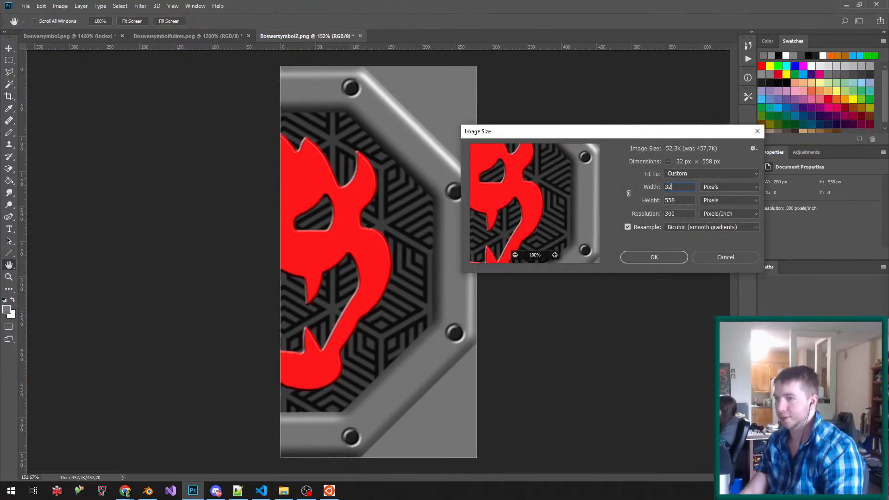
{"action": "key", "text": "Return"}
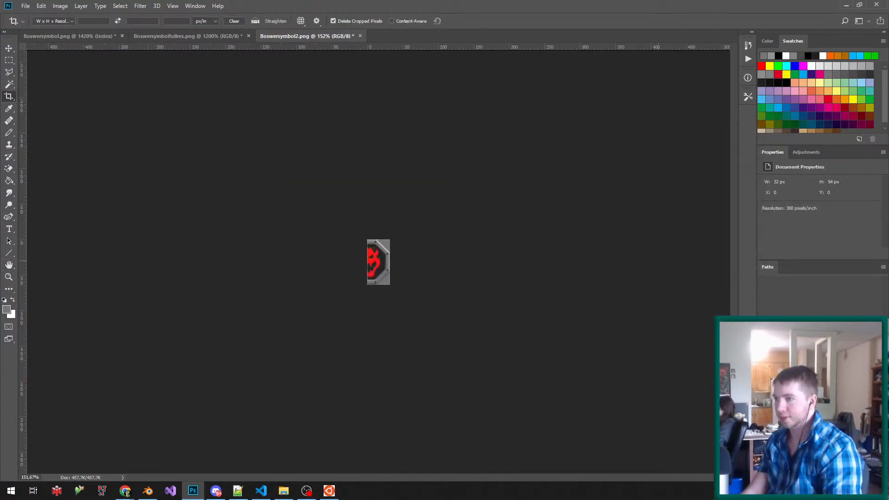
{"action": "key", "text": "ctrl+0"}
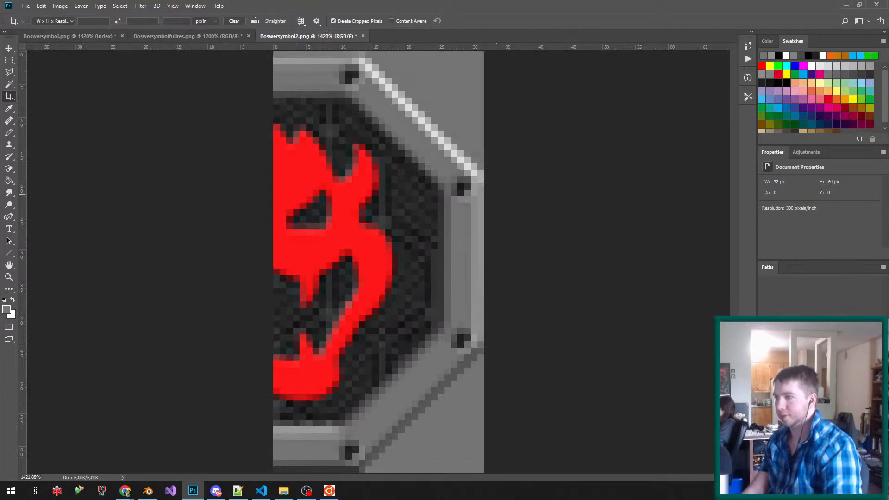
- Save the emblem image to the Desktop as Boswersymbolfullres.png, replacing the existing file
{"action": "left_click", "coordinate": [25, 5]}
{"action": "mouse_move", "coordinate": [79, 131]}
{"action": "left_click", "coordinate": [149, 130]}
{"action": "left_click", "coordinate": [37, 90]}
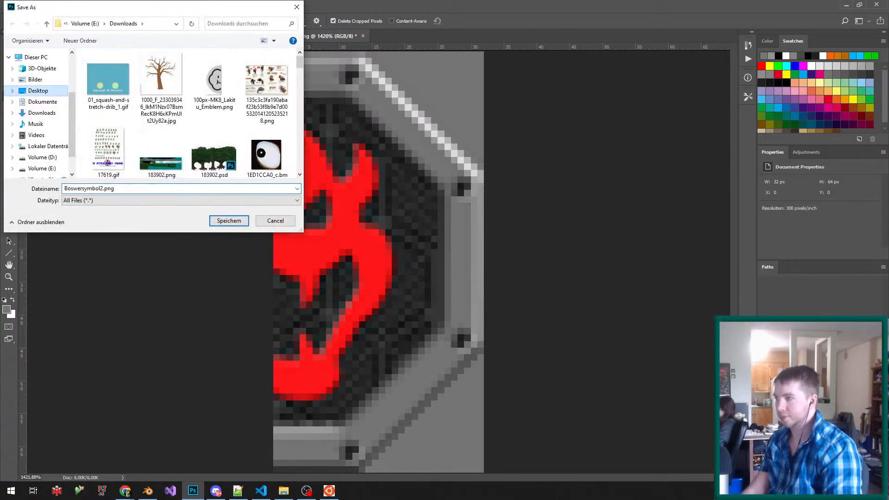
{"action": "double_click", "coordinate": [101, 69]}
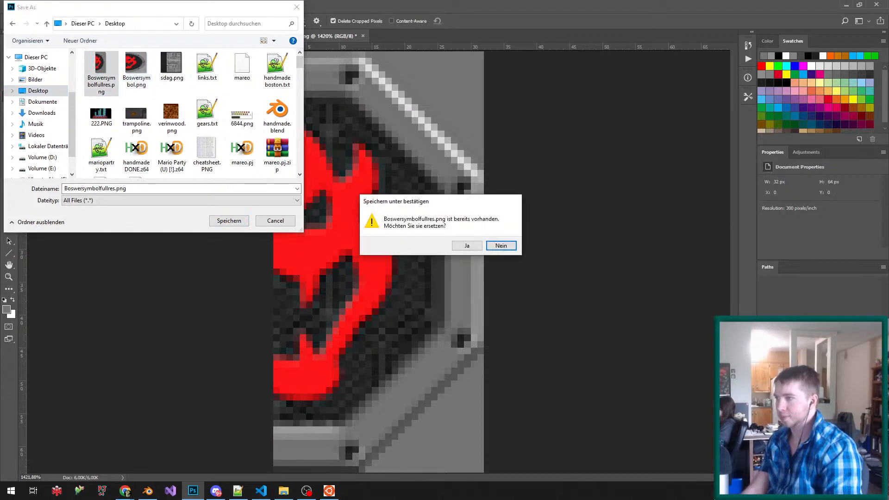
{"action": "key", "text": "j"}
- Switch to Blender and select the Bowser emblem face on the tower in Edit Mode
{"action": "left_click", "coordinate": [147, 490]}
{"action": "scroll", "coordinate": [356, 241], "scroll_direction": "down", "scroll_amount": 4}
{"action": "middle_click_drag", "start_coordinate": [356, 240], "coordinate": [403, 234]}
{"action": "scroll", "coordinate": [357, 241], "scroll_direction": "up", "scroll_amount": 2}
{"action": "scroll", "coordinate": [357, 241], "scroll_direction": "up", "scroll_amount": 5}
{"action": "scroll", "coordinate": [356, 241], "scroll_direction": "up", "scroll_amount": 3}
{"action": "key", "text": "Tab"}
{"action": "key", "text": "Tab"}
{"action": "right_click", "coordinate": [306, 250]}
{"action": "key", "text": "Tab"}
{"action": "right_click", "coordinate": [305, 250]}
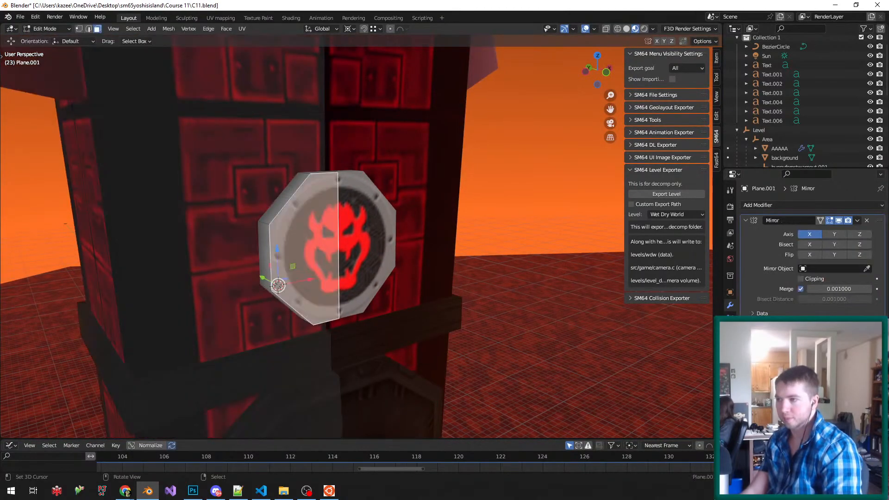
- Load the resized Bowser emblem image from the Desktop into the emblem's material f3dlite_material.047, leave Edit Mode and save the file
{"action": "left_click", "coordinate": [730, 357]}
{"action": "left_click", "coordinate": [730, 370]}
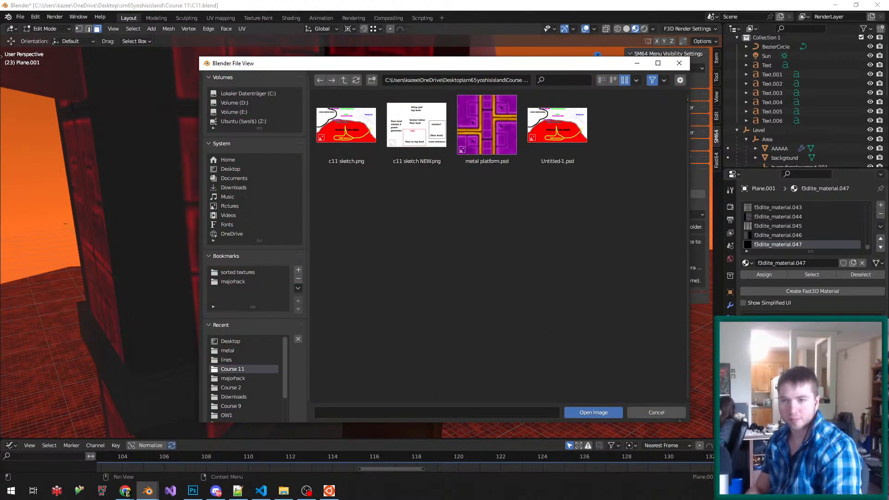
{"action": "left_click", "coordinate": [230, 168]}
{"action": "scroll", "coordinate": [417, 273], "scroll_direction": "down", "scroll_amount": 12}
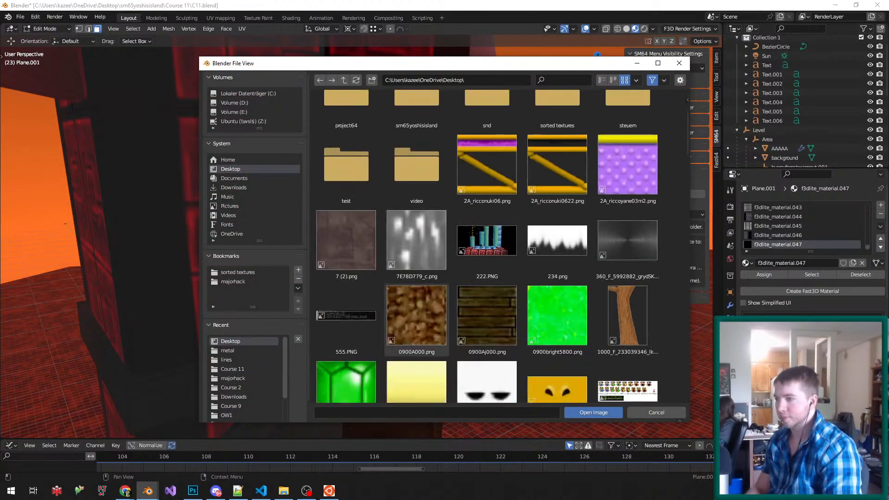
{"action": "scroll", "coordinate": [416, 264], "scroll_direction": "down", "scroll_amount": 8}
{"action": "double_click", "coordinate": [557, 263]}
{"action": "key", "text": "Tab"}
{"action": "middle_click_drag", "start_coordinate": [357, 237], "coordinate": [331, 236]}
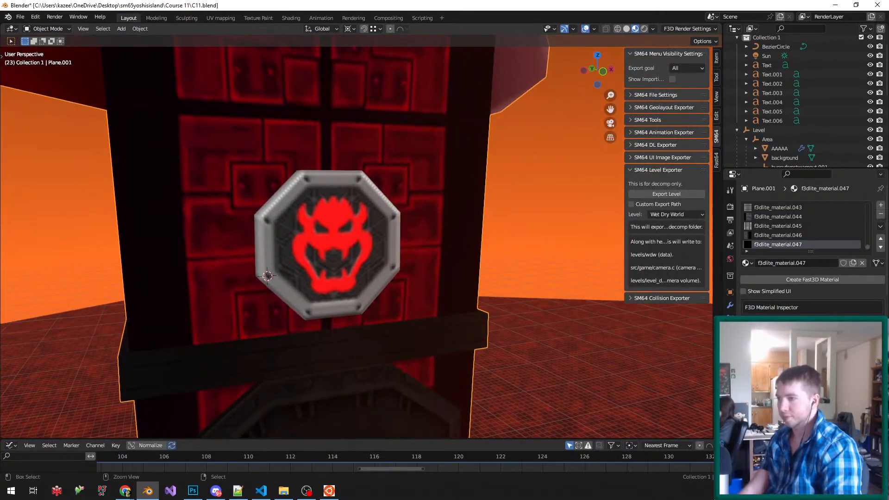
{"action": "key", "text": "ctrl+s"}
{"action": "scroll", "coordinate": [356, 236], "scroll_direction": "up", "scroll_amount": 4}
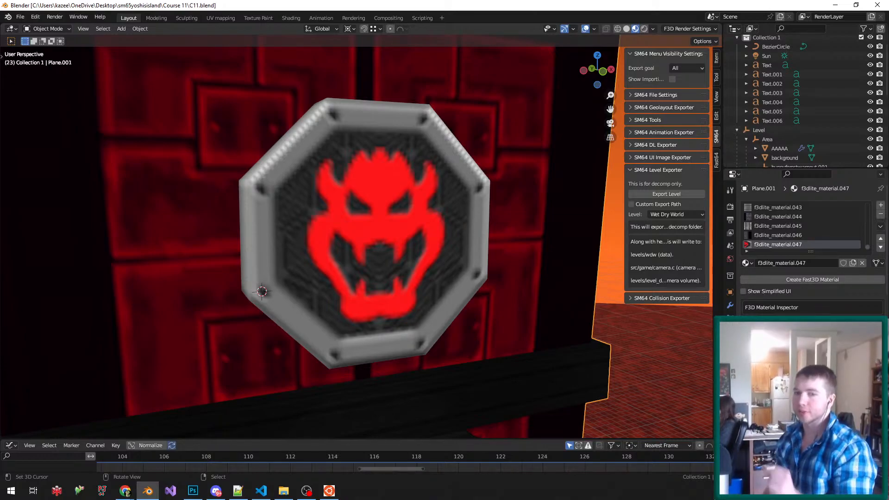
- Select the Level root object and export the level as Wet Dry World
{"action": "middle_click_drag", "start_coordinate": [361, 236], "coordinate": [232, 231]}
{"action": "scroll", "coordinate": [407, 237], "scroll_direction": "down", "scroll_amount": 4}
{"action": "scroll", "coordinate": [357, 236], "scroll_direction": "down", "scroll_amount": 4}
{"action": "scroll", "coordinate": [314, 273], "scroll_direction": "down", "scroll_amount": 3}
{"action": "left_click", "coordinate": [759, 130]}
{"action": "left_click", "coordinate": [666, 194]}
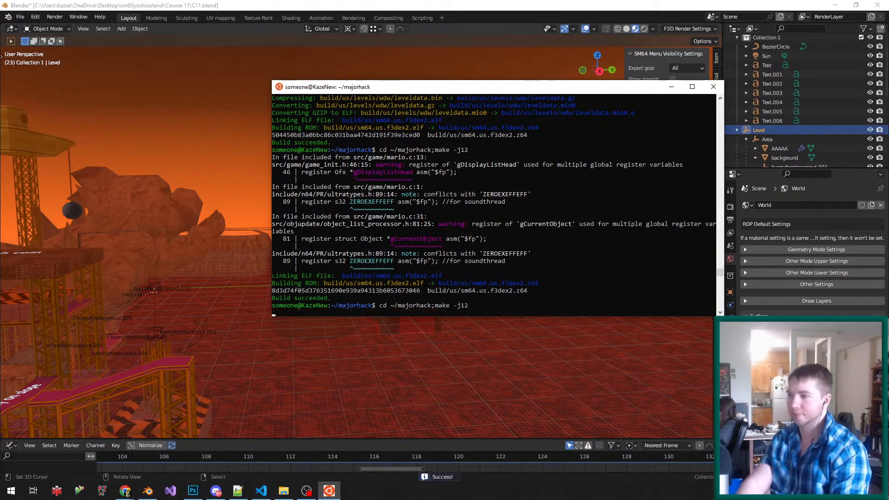
- Rebuild the ROM with "cd ~/majorhack;make -j12", look at the level in Project64 and close the emulator
{"action": "key", "text": "Up"}
{"action": "key", "text": "Return"}
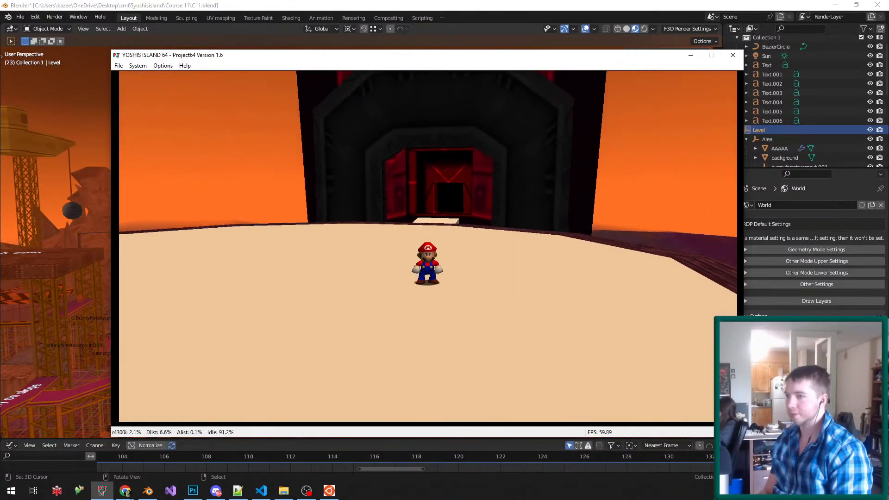
{"action": "key", "text": "Home"}
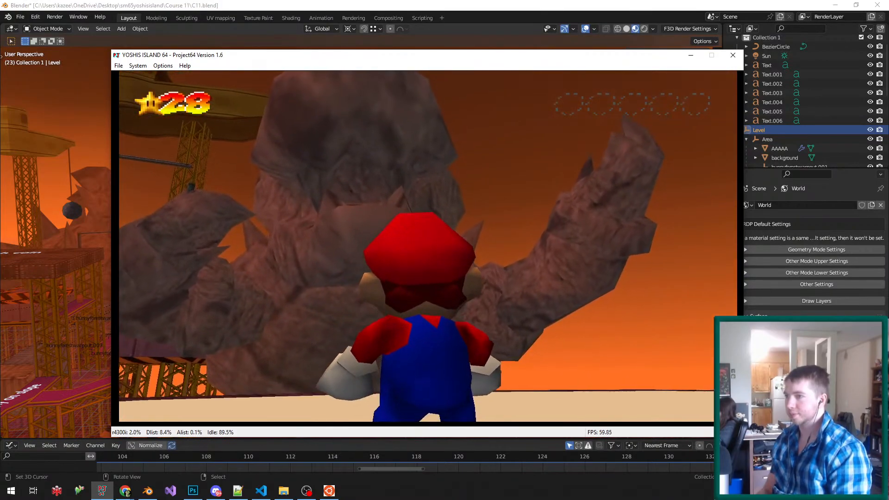
{"action": "left_click", "coordinate": [733, 55]}
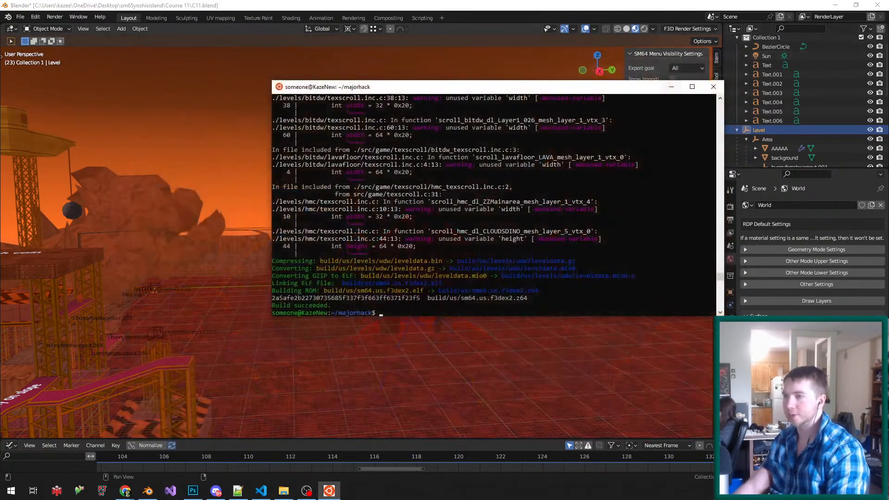
- Select the whole small support post on the rock statue and raise it along Z to the end of the long pipe
{"action": "middle_click_drag", "start_coordinate": [555, 64], "coordinate": [523, 83]}
{"action": "scroll", "coordinate": [297, 241], "scroll_direction": "up", "scroll_amount": 4}
{"action": "middle_click_drag", "start_coordinate": [324, 218], "coordinate": [204, 218]}
{"action": "scroll", "coordinate": [296, 232], "scroll_direction": "up", "scroll_amount": 2}
{"action": "right_click", "coordinate": [335, 271]}
{"action": "key", "text": "Tab"}
{"action": "right_click", "coordinate": [335, 272]}
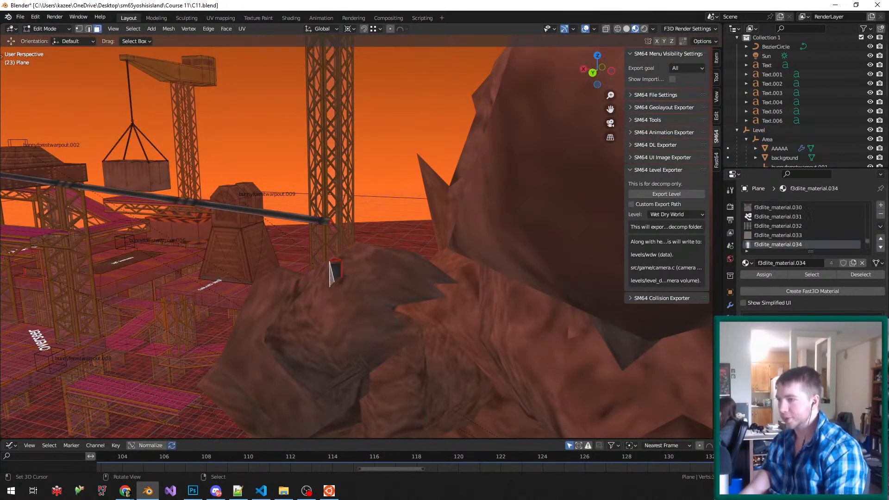
{"action": "key", "text": "ctrl+l"}
{"action": "scroll", "coordinate": [324, 224], "scroll_direction": "up", "scroll_amount": 1}
{"action": "scroll", "coordinate": [337, 224], "scroll_direction": "up", "scroll_amount": 2}
{"action": "key", "text": "g"}
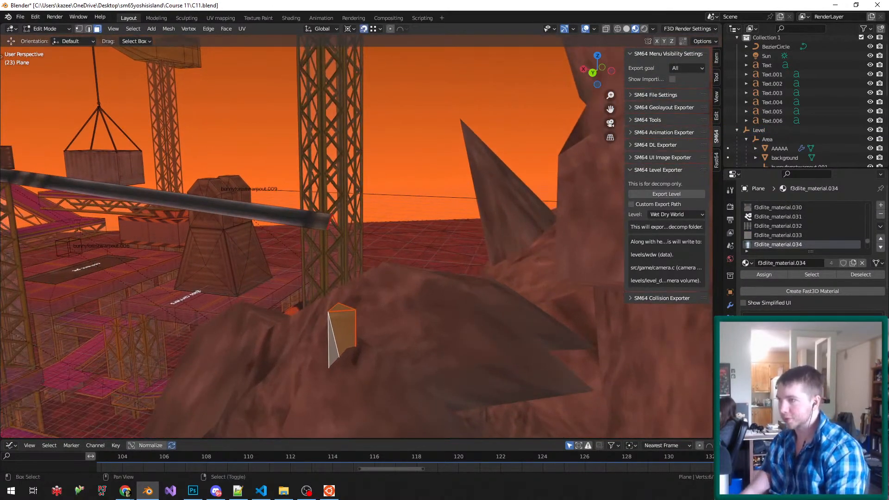
{"action": "key", "text": "z"}
{"action": "left_click", "coordinate": [332, 214]}
- Add the pipe and its opposite support post to the selection, move everything about -348 along global Y, and save the file
{"action": "middle_click_drag", "start_coordinate": [332, 214], "coordinate": [181, 274]}
{"action": "right_click", "coordinate": [204, 273], "text": "shift"}
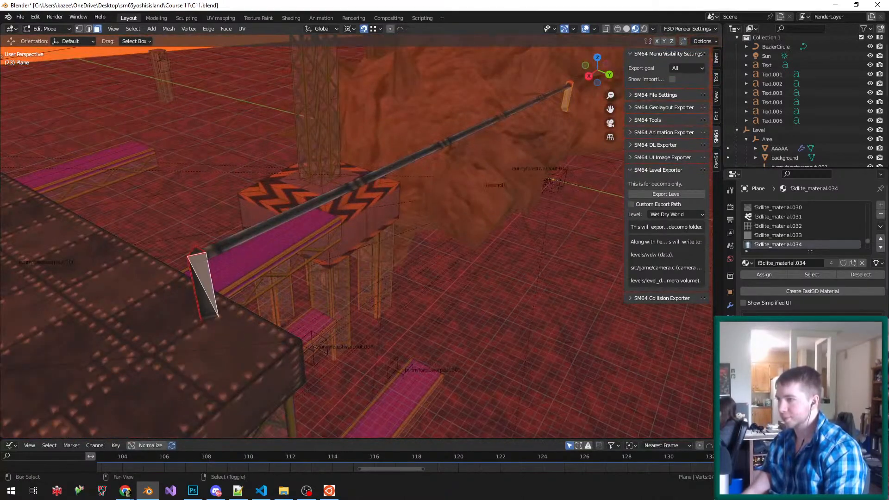
{"action": "right_click", "coordinate": [240, 238], "text": "shift"}
{"action": "key", "text": "ctrl+l"}
{"action": "middle_click_drag", "start_coordinate": [241, 239], "coordinate": [306, 259]}
{"action": "scroll", "coordinate": [356, 236], "scroll_direction": "down", "scroll_amount": 4}
{"action": "scroll", "coordinate": [357, 236], "scroll_direction": "up", "scroll_amount": 4}
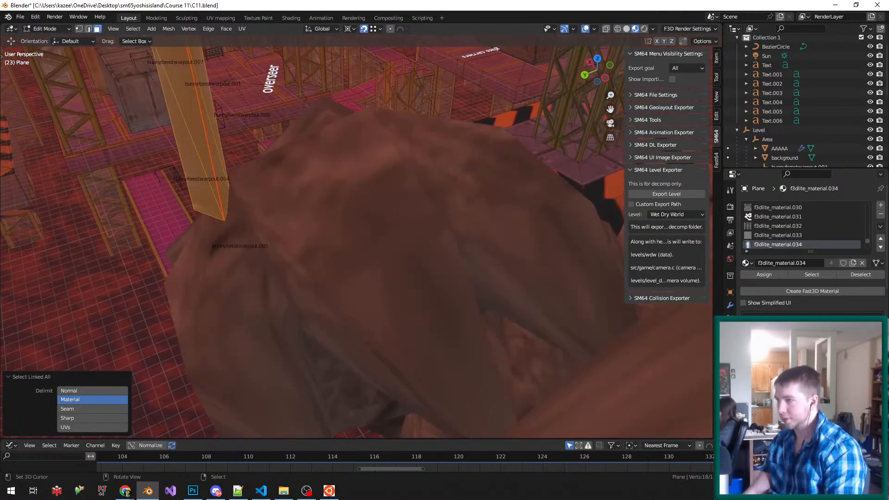
{"action": "key", "text": "g"}
{"action": "key", "text": "y"}
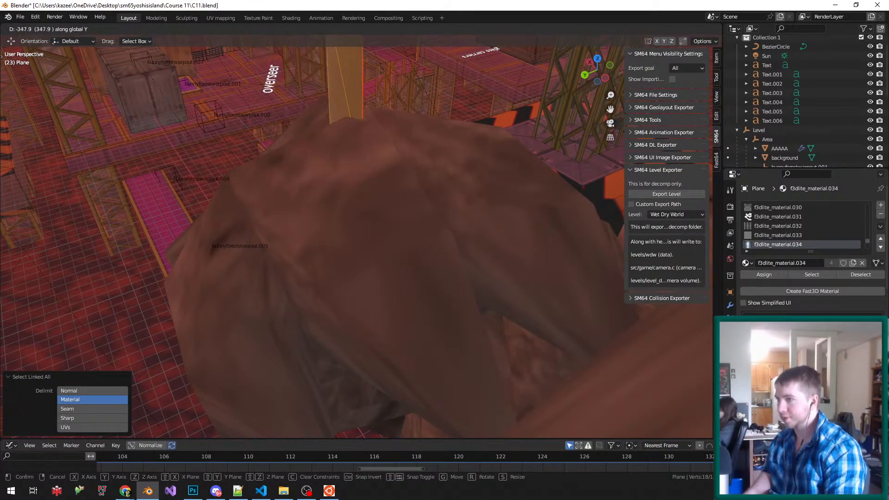
{"action": "key", "text": "Return"}
{"action": "middle_click_drag", "start_coordinate": [306, 260], "coordinate": [481, 218]}
{"action": "key", "text": "Tab"}
{"action": "key", "text": "ctrl+s"}
- Check the moved pipe and the rock statue from several angles, clear the selection and save the file
{"action": "mouse_move", "coordinate": [445, 250]}
{"action": "middle_mouse_down"}
{"action": "mouse_move", "coordinate": [431, 241]}
{"action": "mouse_move", "coordinate": [546, 245]}
{"action": "mouse_move", "coordinate": [509, 231]}
{"action": "mouse_move", "coordinate": [458, 245]}
{"action": "middle_mouse_up"}
{"action": "middle_click_drag", "start_coordinate": [443, 289], "coordinate": [508, 280]}
{"action": "right_click", "coordinate": [510, 185]}
{"action": "key", "text": "Tab"}
{"action": "middle_click_drag", "start_coordinate": [510, 208], "coordinate": [467, 157]}
{"action": "key", "text": "Tab"}
{"action": "middle_click_drag", "start_coordinate": [444, 250], "coordinate": [491, 245]}
{"action": "key", "text": "alt+a"}
{"action": "key", "text": "ctrl+s"}
{"action": "middle_click_drag", "start_coordinate": [534, 285], "coordinate": [554, 288]}
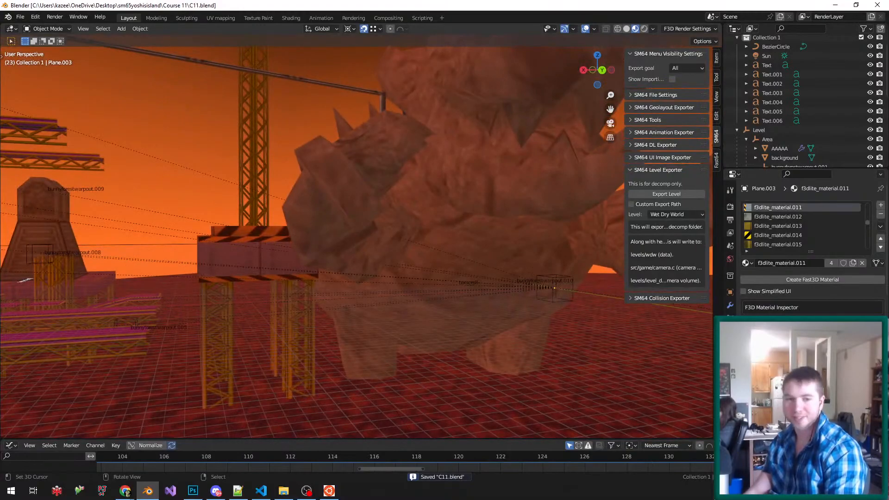
- Inspect where the pipe meets the rock statue's hand, deselect everything and save the file
{"action": "middle_click_drag", "start_coordinate": [324, 232], "coordinate": [630, 252]}
{"action": "scroll", "coordinate": [430, 222], "scroll_direction": "up", "scroll_amount": 4}
{"action": "right_click", "coordinate": [380, 185]}
{"action": "scroll", "coordinate": [380, 195], "scroll_direction": "down", "scroll_amount": 4}
{"action": "middle_click_drag", "start_coordinate": [380, 194], "coordinate": [358, 178]}
{"action": "scroll", "coordinate": [382, 176], "scroll_direction": "up", "scroll_amount": 3}
{"action": "middle_click_drag", "start_coordinate": [68, 282], "coordinate": [110, 248]}
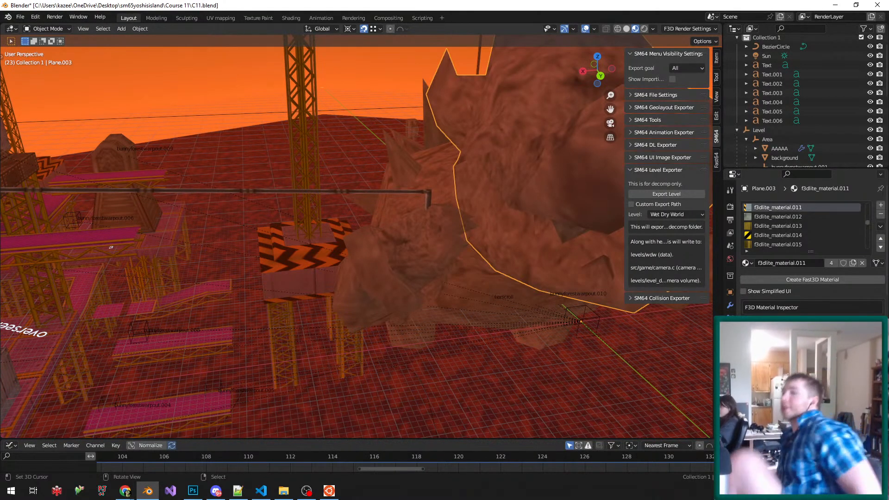
{"action": "middle_click_drag", "start_coordinate": [356, 231], "coordinate": [355, 203]}
{"action": "key", "text": "alt+a"}
{"action": "key", "text": "ctrl+s"}
- Review the whole level, from the crane platforms and rock statue to the red tower, and save the file
{"action": "scroll", "coordinate": [356, 241], "scroll_direction": "down", "scroll_amount": 3}
{"action": "scroll", "coordinate": [355, 241], "scroll_direction": "up", "scroll_amount": 2}
{"action": "middle_click_drag", "start_coordinate": [356, 241], "coordinate": [379, 282]}
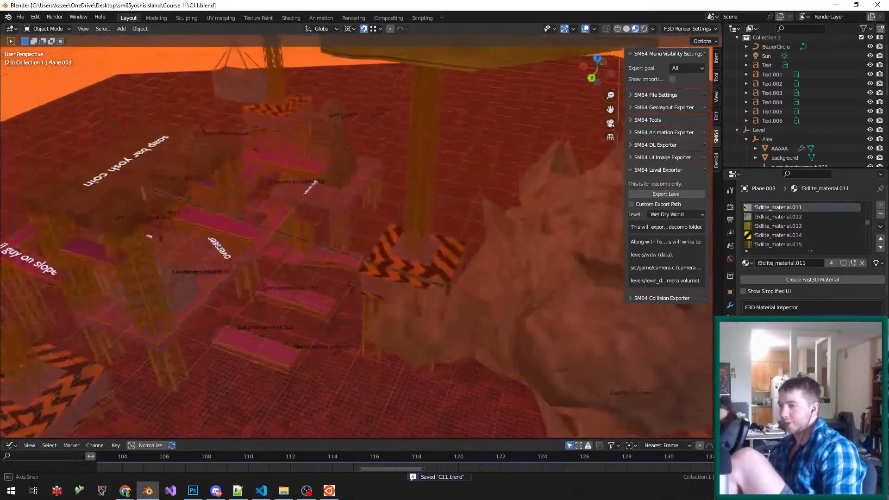
{"action": "scroll", "coordinate": [356, 241], "scroll_direction": "up", "scroll_amount": 4}
{"action": "scroll", "coordinate": [356, 240], "scroll_direction": "down", "scroll_amount": 6}
{"action": "middle_click_drag", "start_coordinate": [356, 241], "coordinate": [587, 254]}
{"action": "scroll", "coordinate": [356, 241], "scroll_direction": "up", "scroll_amount": 4}
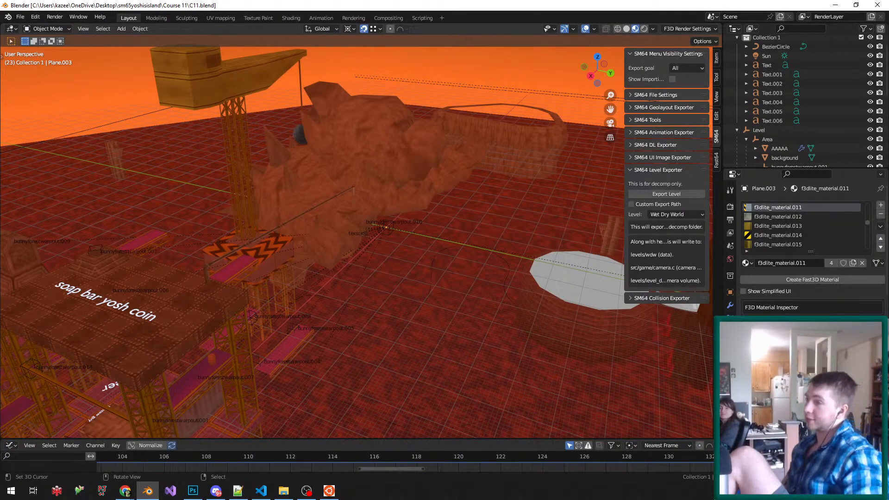
{"action": "middle_click_drag", "start_coordinate": [357, 236], "coordinate": [216, 299]}
{"action": "key", "text": "ctrl+s"}
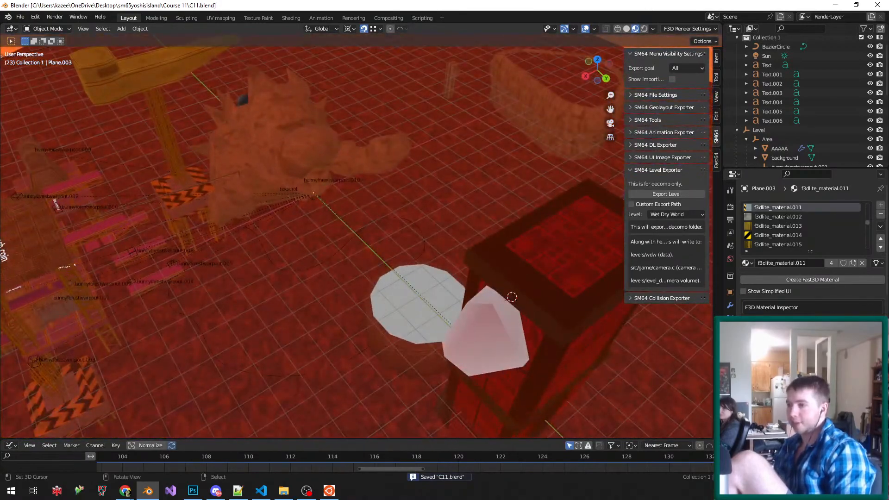
{"action": "middle_click_drag", "start_coordinate": [433, 350], "coordinate": [464, 277]}
{"action": "scroll", "coordinate": [442, 306], "scroll_direction": "up", "scroll_amount": 3}
{"action": "left_click", "coordinate": [238, 491]}
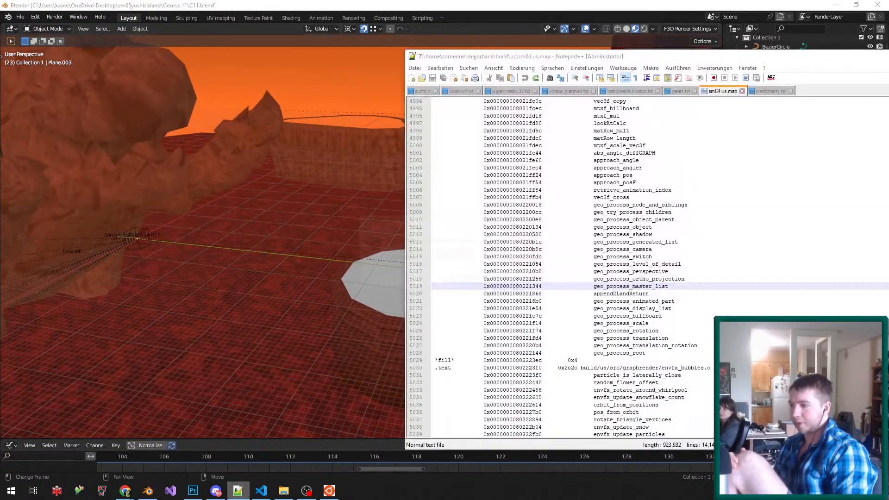
{"action": "left_click", "coordinate": [470, 281]}
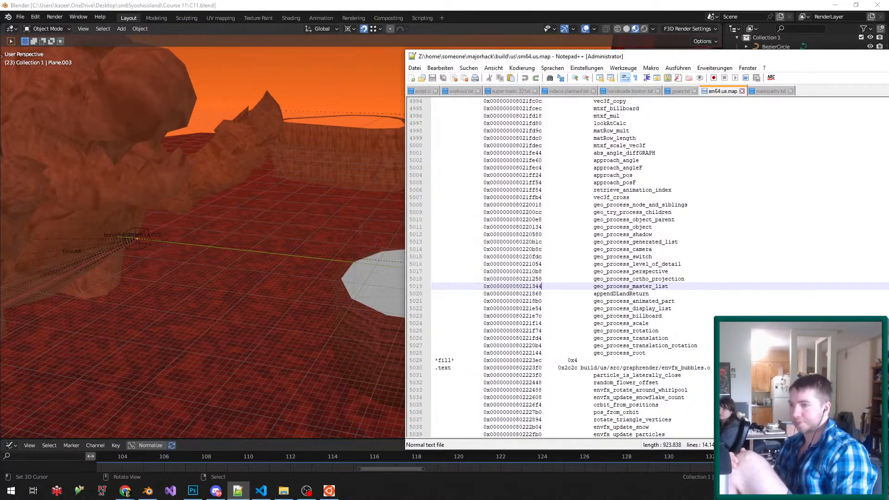
{"action": "middle_click_drag", "start_coordinate": [352, 259], "coordinate": [334, 287]}
{"action": "scroll", "coordinate": [333, 287], "scroll_direction": "down", "scroll_amount": 3}
{"action": "middle_click_drag", "start_coordinate": [433, 259], "coordinate": [408, 264]}
{"action": "scroll", "coordinate": [397, 313], "scroll_direction": "down", "scroll_amount": 3}
{"action": "scroll", "coordinate": [419, 250], "scroll_direction": "up", "scroll_amount": 2}
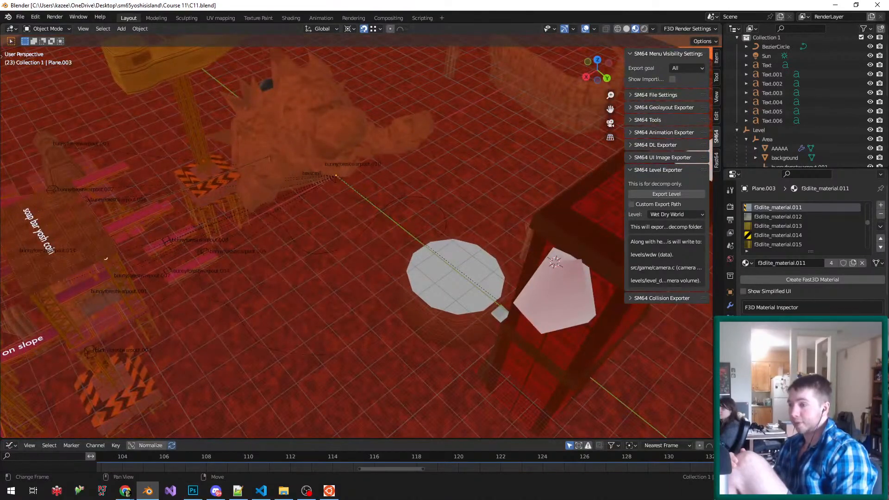
{"action": "left_click", "coordinate": [306, 490]}
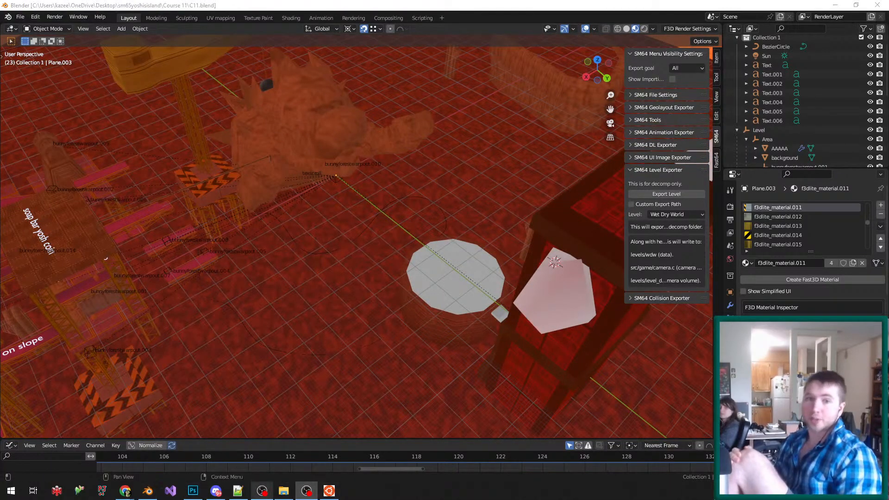